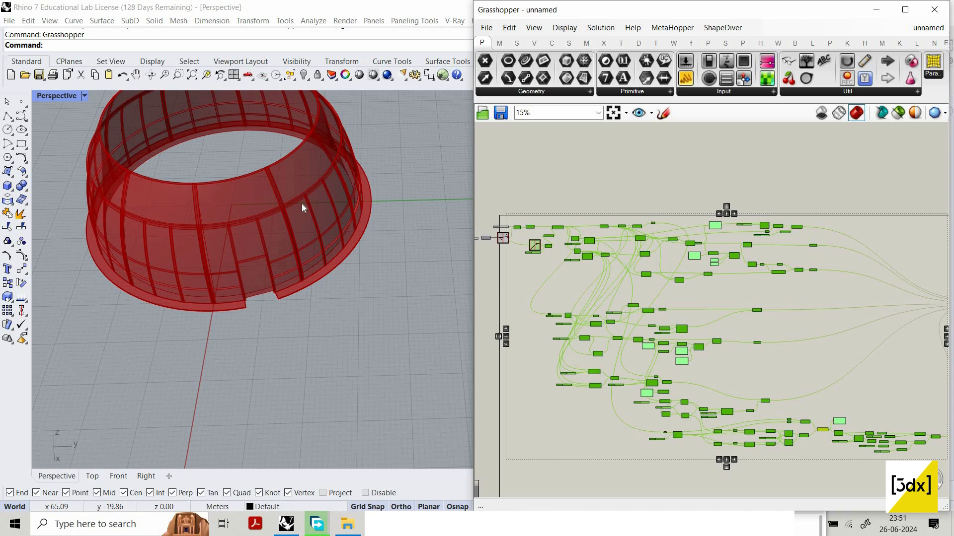
# Examine the red gridded dome model from several angles and distances, including its upper ring and base opening
pyautogui.scroll(3, 323, 224)
pyautogui.moveTo(324, 223); pyautogui.dragTo(303, 208, button='right')
pyautogui.scroll(-4, 303, 207)
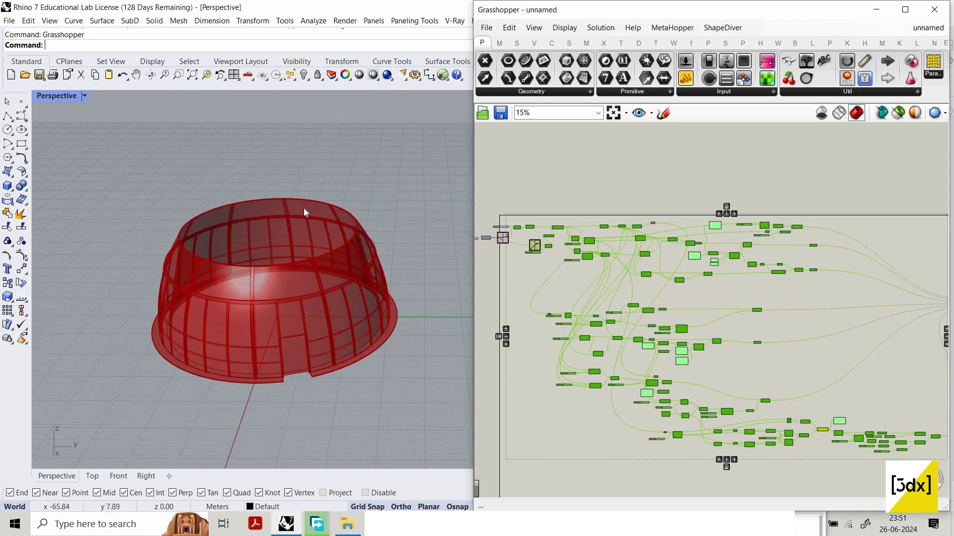
pyautogui.scroll(2, 347, 237)
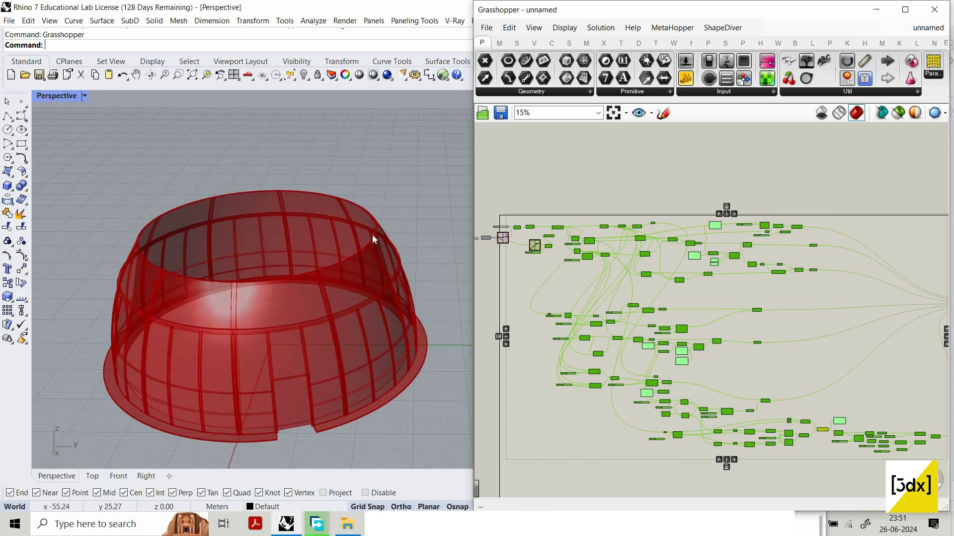
pyautogui.scroll(3, 365, 244)
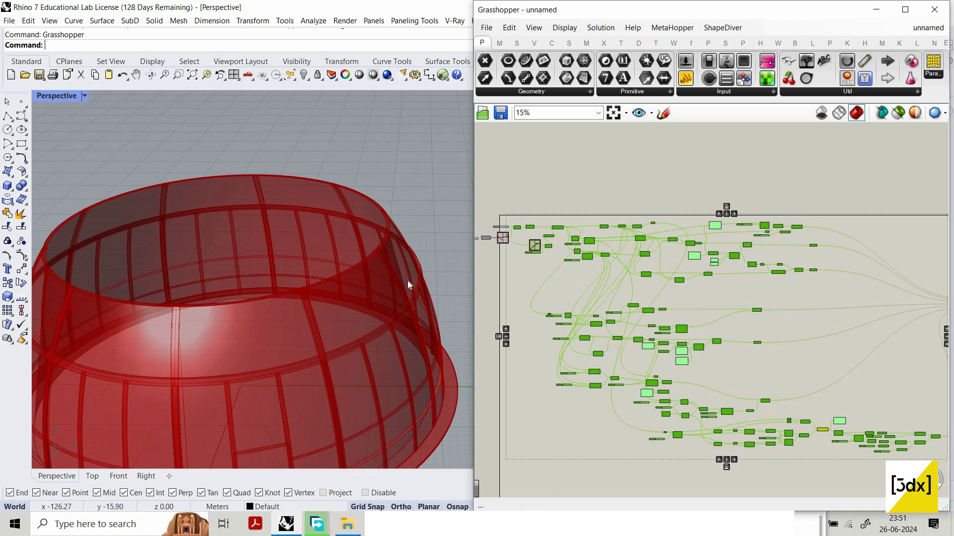
pyautogui.scroll(-3, 378, 288)
pyautogui.scroll(3, 308, 294)
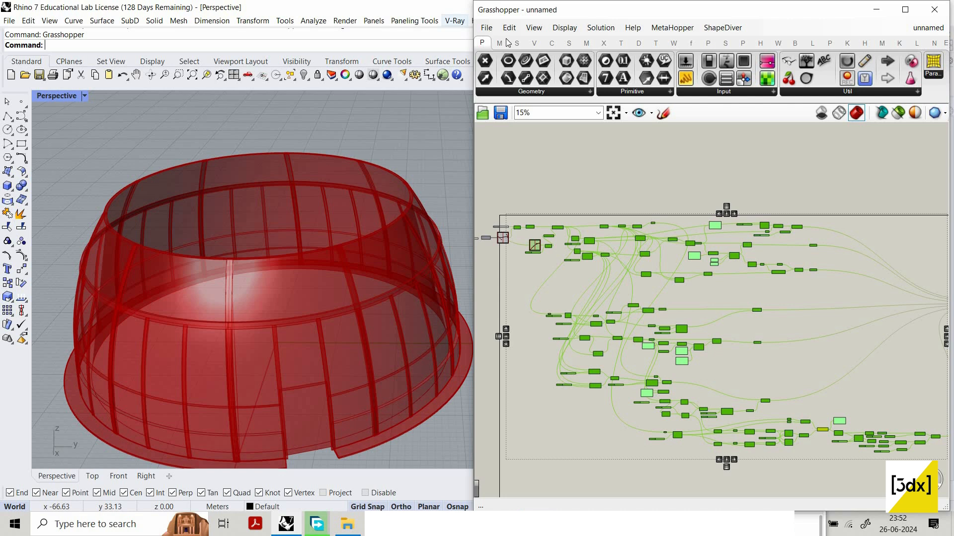
# Start a new, empty Grasshopper definition
pyautogui.click(487, 28)
pyautogui.click(516, 43)
pyautogui.scroll(2, 621, 212)
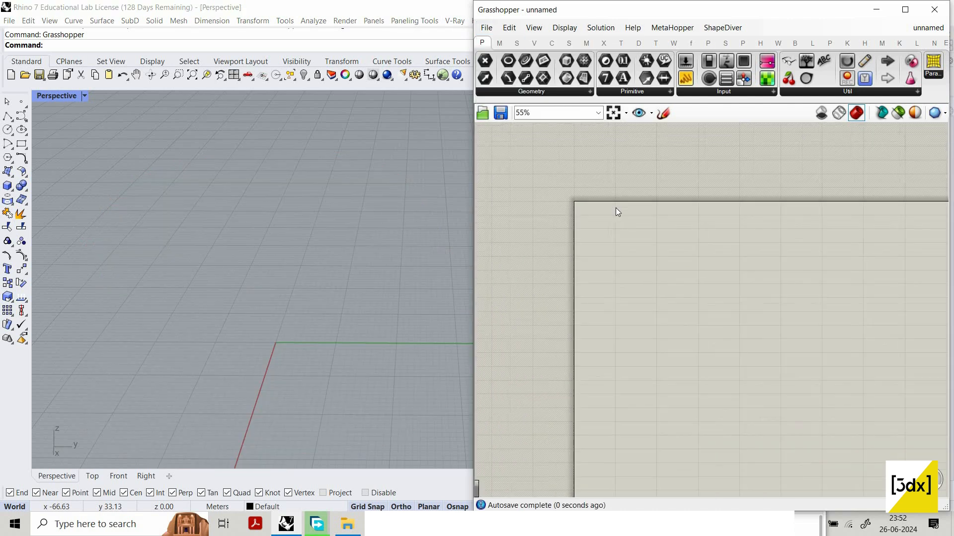
pyautogui.scroll(-4, 620, 211)
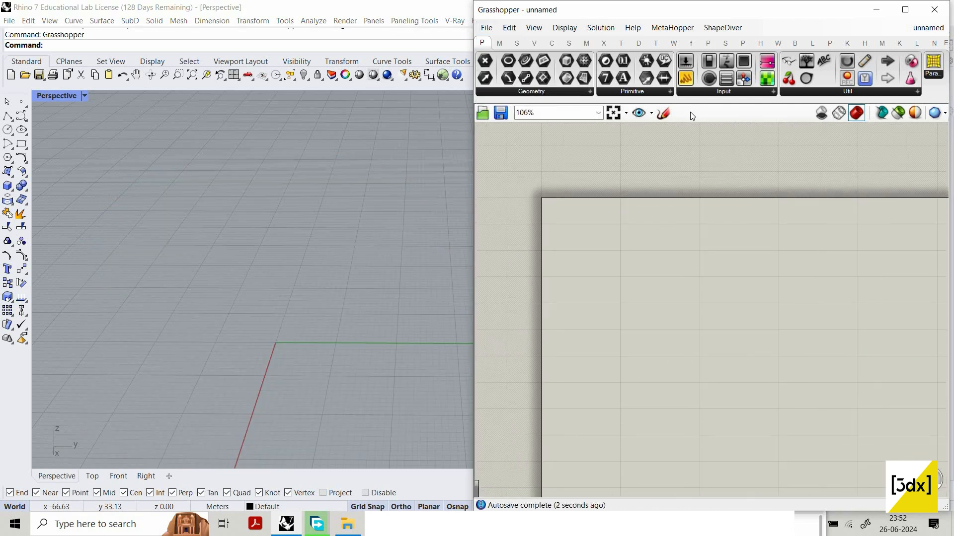
# Add a Series component and connect a Panel to its output, enlarged enough to list the whole series
pyautogui.doubleClick(593, 227)
pyautogui.write('series')
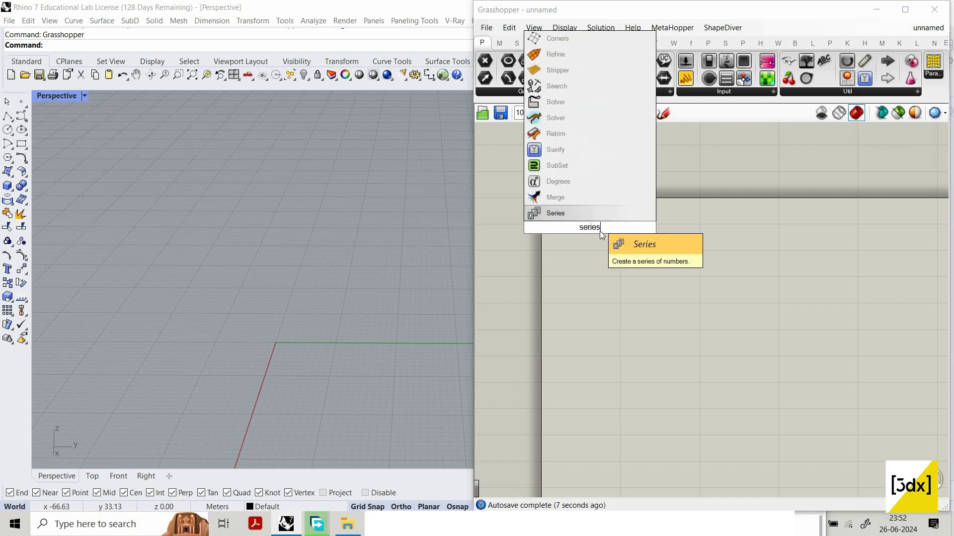
pyautogui.press('Return')
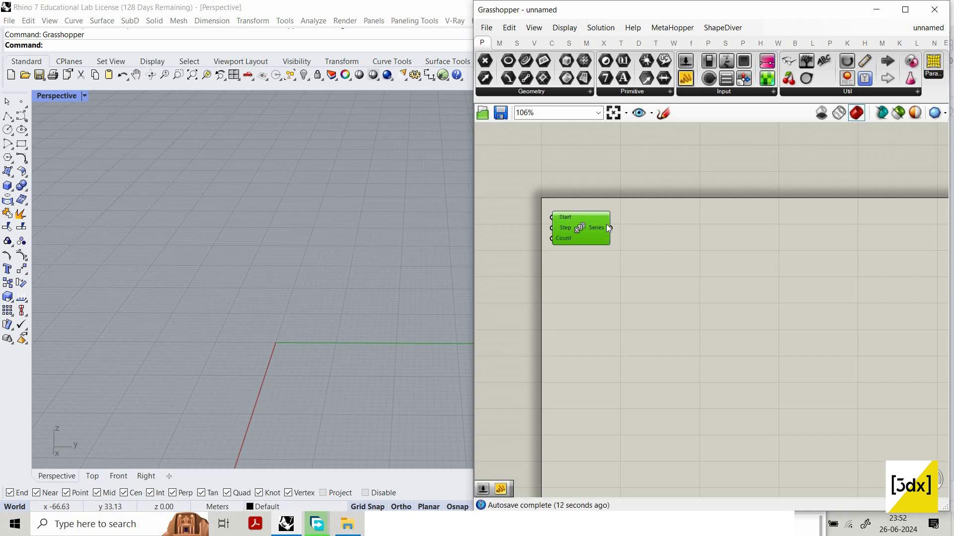
pyautogui.moveTo(753, 171); pyautogui.dragTo(748, 164)
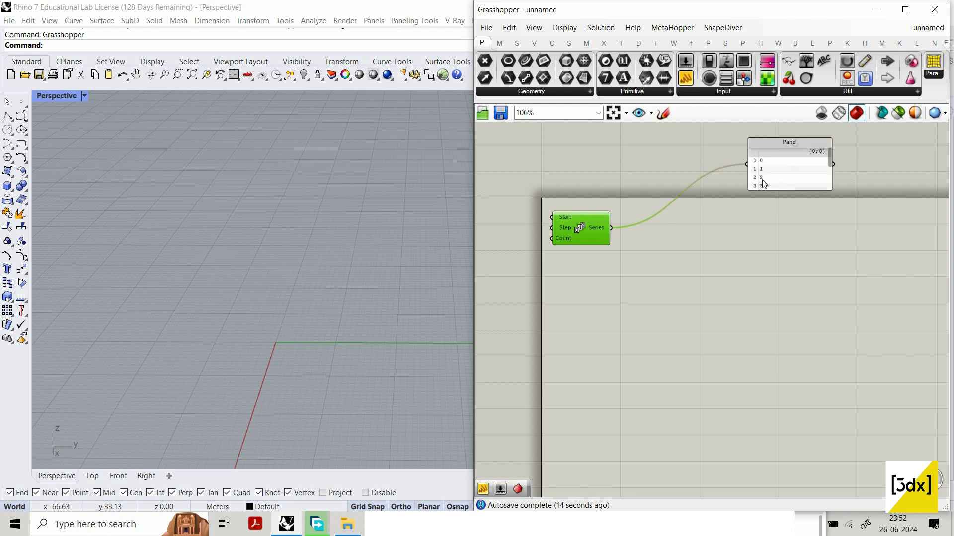
pyautogui.moveTo(795, 189); pyautogui.dragTo(764, 323)
pyautogui.hotkey('ctrl', 'z')
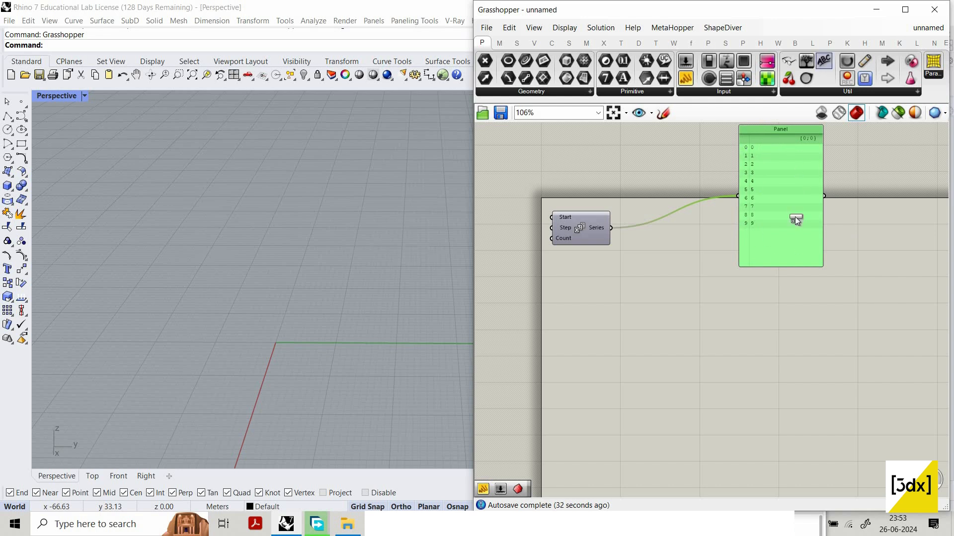
# Add a Param Viewer below the panel, connect it to the Series output and inspect the data's branch structure
pyautogui.click(791, 281)
pyautogui.moveTo(612, 228); pyautogui.dragTo(705, 282)
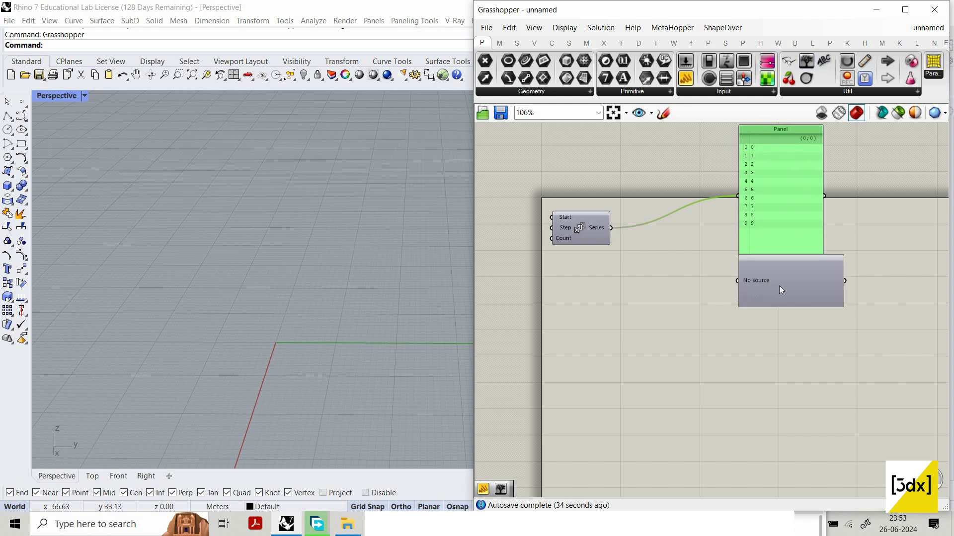
pyautogui.moveTo(779, 290); pyautogui.dragTo(815, 306)
pyautogui.scroll(3, 735, 297)
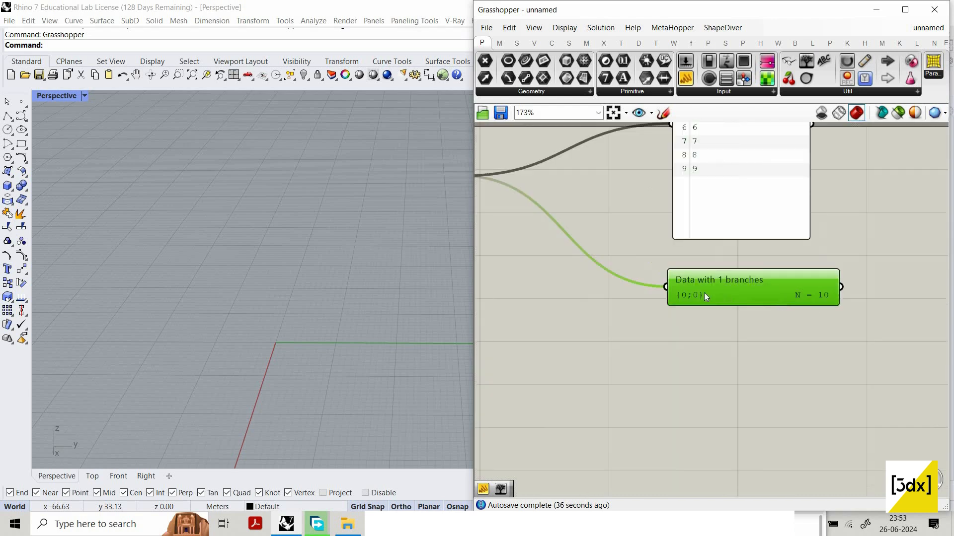
pyautogui.scroll(2, 704, 295)
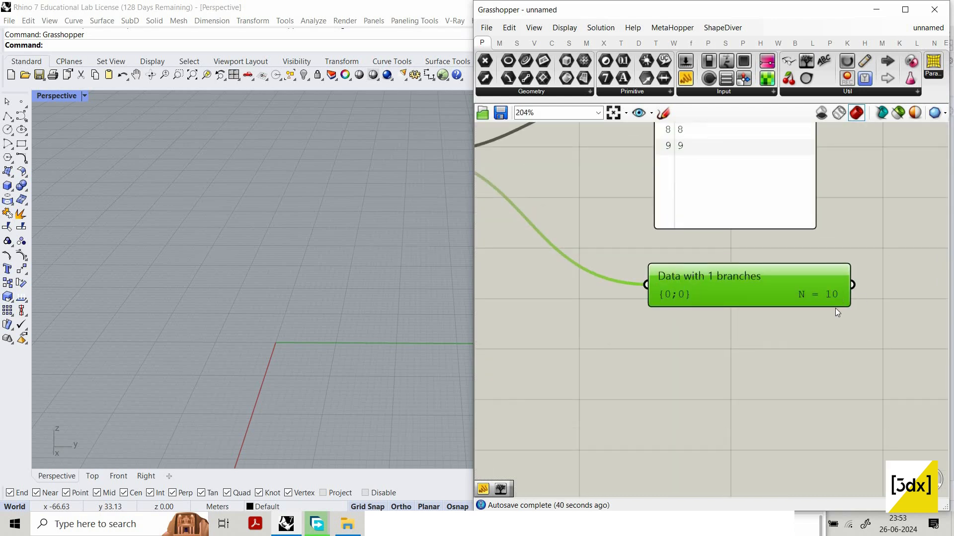
pyautogui.scroll(-2, 854, 240)
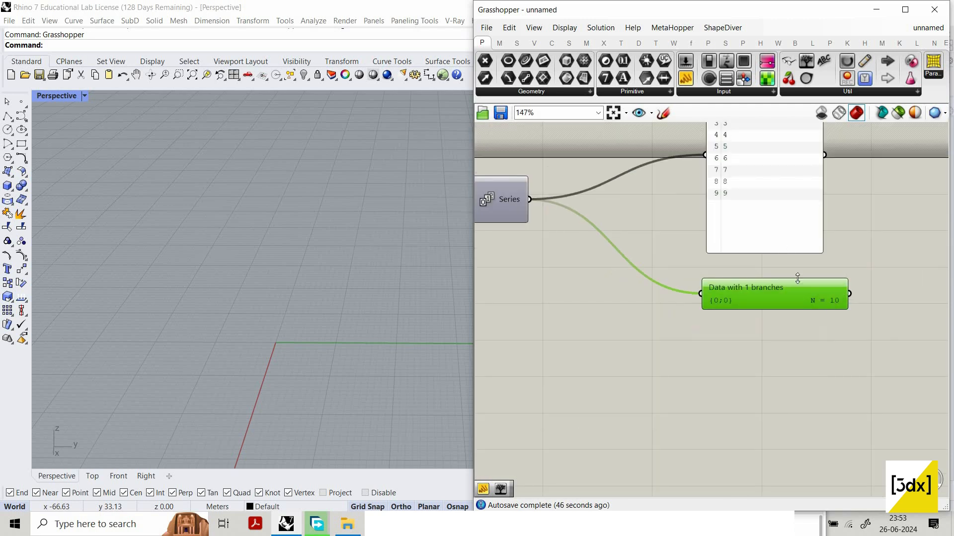
pyautogui.scroll(-1, 716, 320)
# Add a Partition List component below the Param Viewer and feed the Series output into its List input
pyautogui.doubleClick(713, 321)
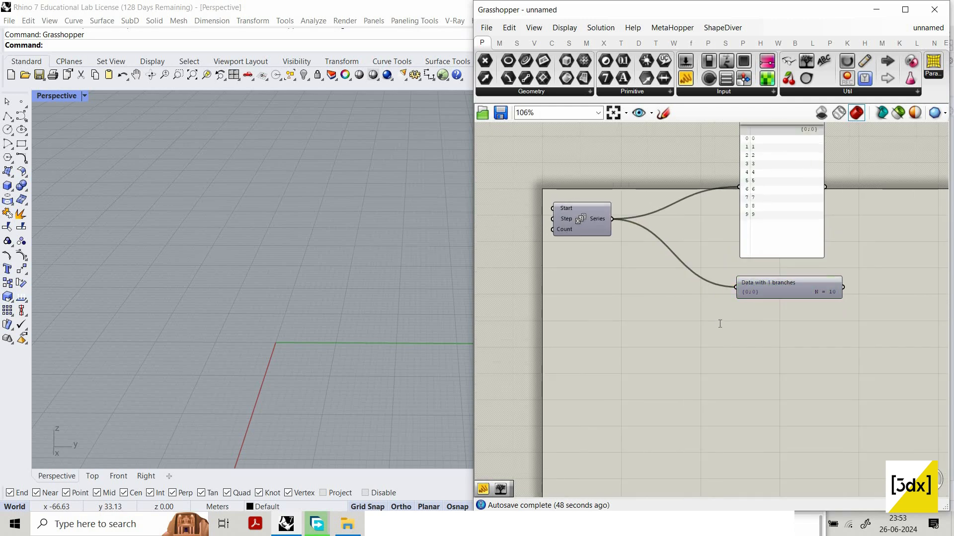
pyautogui.write('part')
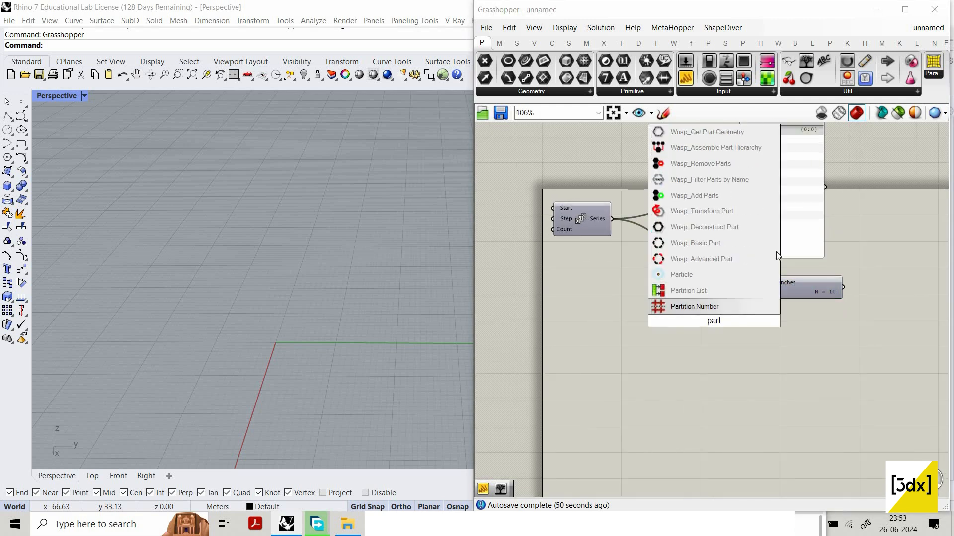
pyautogui.click(688, 291)
pyautogui.scroll(3, 631, 272)
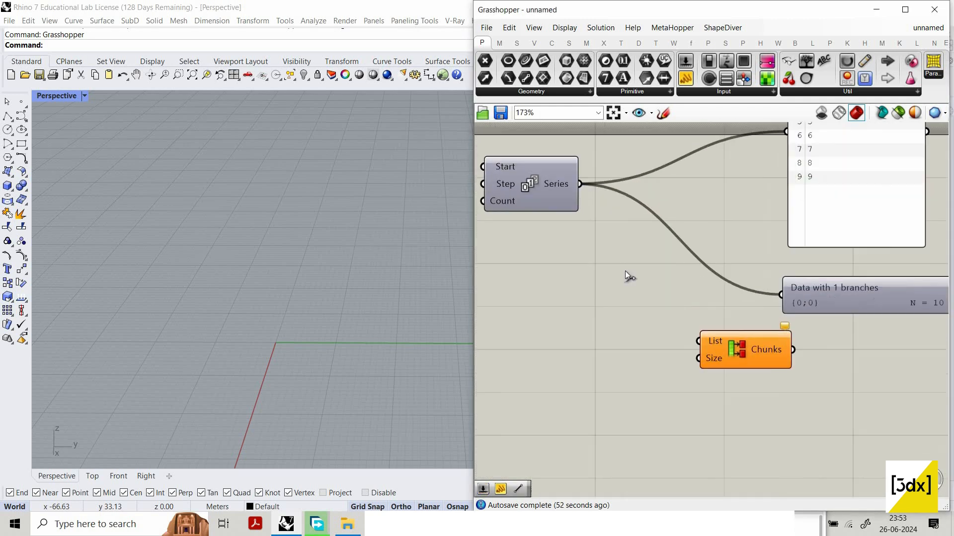
pyautogui.moveTo(703, 341); pyautogui.dragTo(579, 184)
pyautogui.scroll(2, 580, 354)
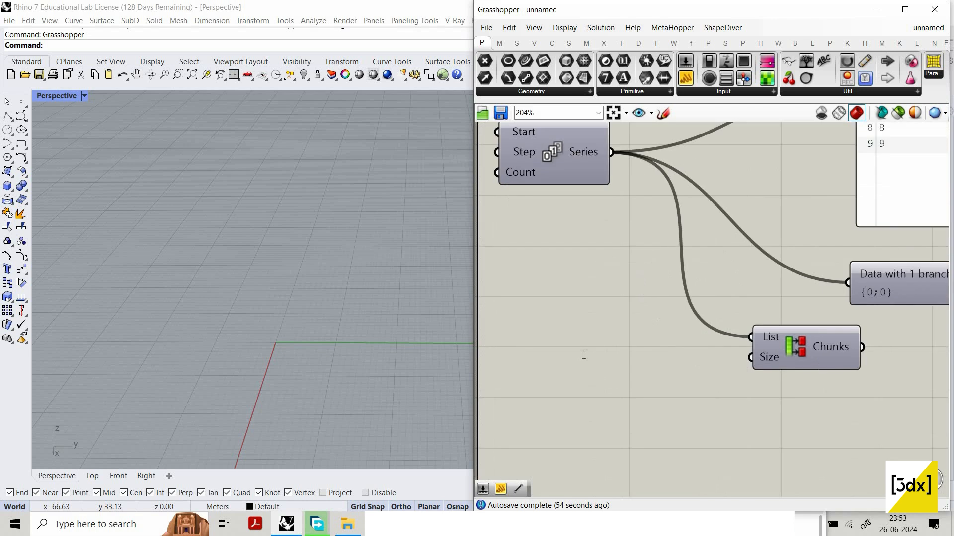
# Create a number slider with the value 2 and connect it to the Partition List's Size input
pyautogui.doubleClick(581, 354)
pyautogui.write('2')
pyautogui.press('Return')
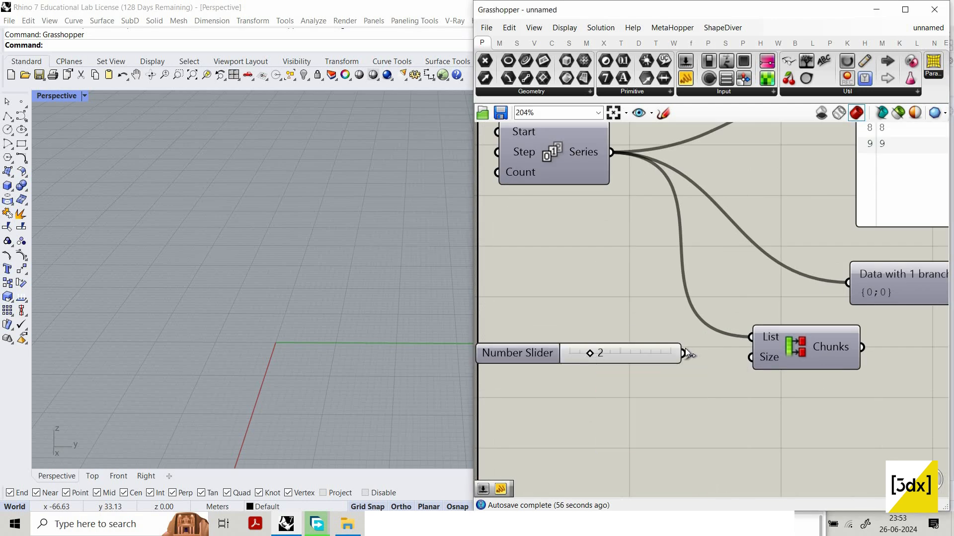
pyautogui.moveTo(684, 353); pyautogui.dragTo(750, 358)
pyautogui.scroll(-2, 797, 332)
pyautogui.moveTo(797, 331); pyautogui.dragTo(669, 350, button='right')
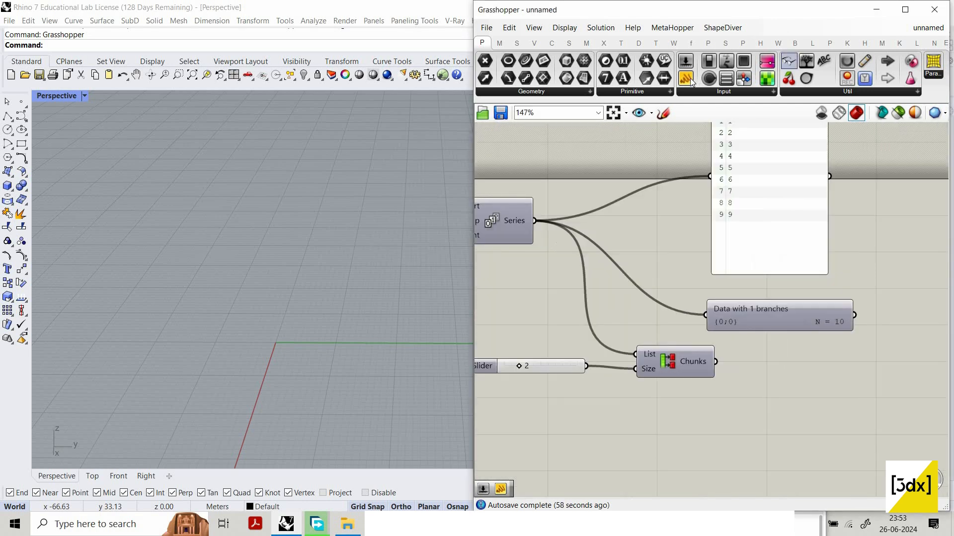
# Connect a new Panel to the Partition List's Chunks output and enlarge it to display every branch
pyautogui.click(803, 442)
pyautogui.moveTo(716, 361); pyautogui.dragTo(742, 445)
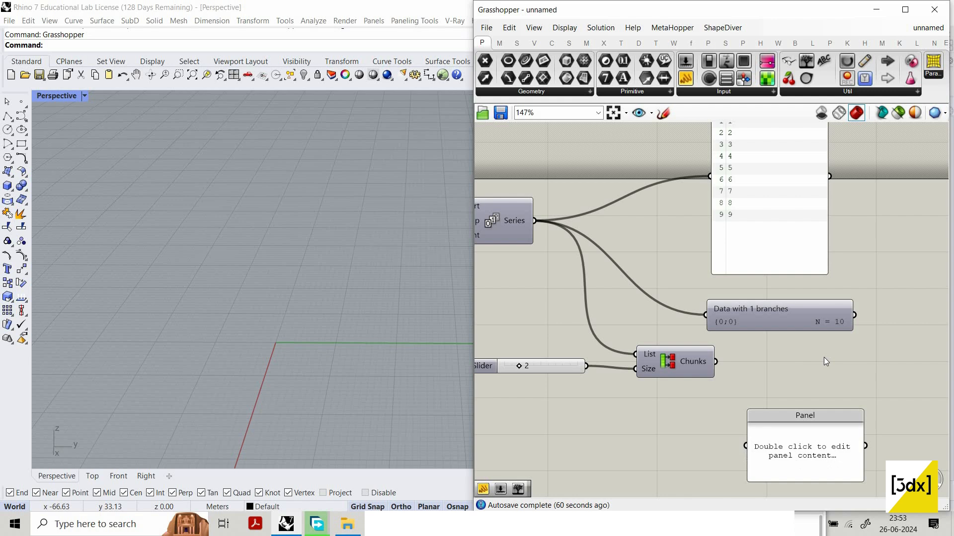
pyautogui.moveTo(809, 416); pyautogui.dragTo(807, 269)
pyautogui.moveTo(824, 334); pyautogui.dragTo(861, 534)
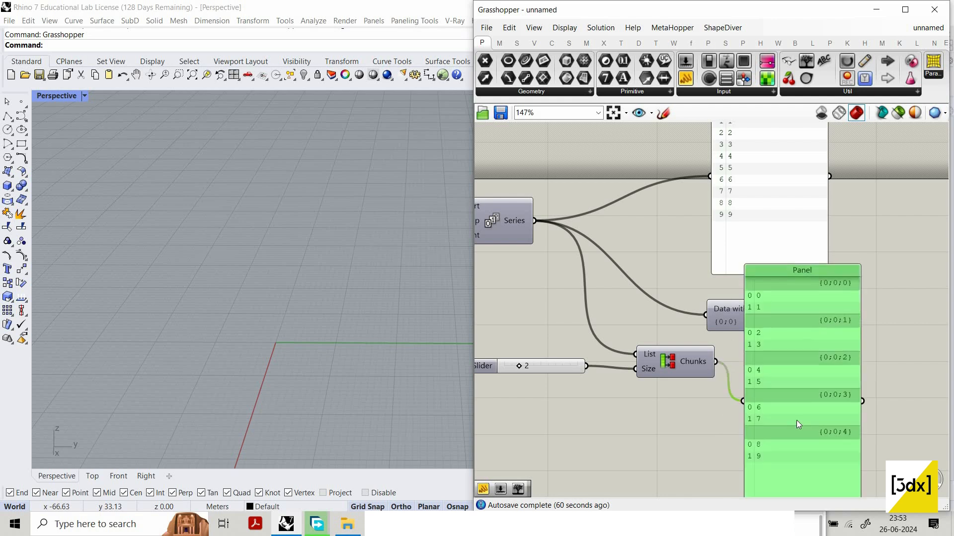
pyautogui.scroll(-2, 840, 398)
pyautogui.scroll(1, 709, 419)
# Add a Path Mapper component below the Partition List
pyautogui.doubleClick(709, 419)
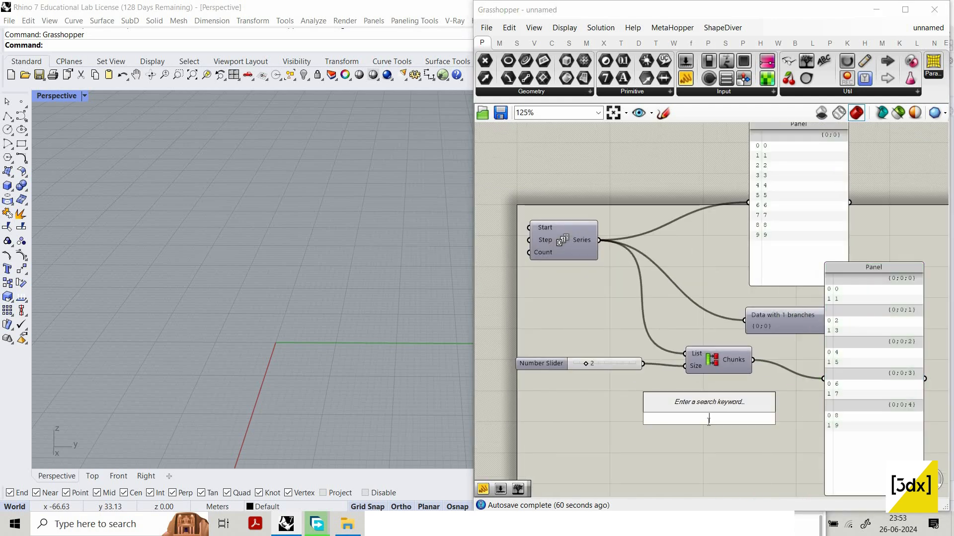
pyautogui.write('path')
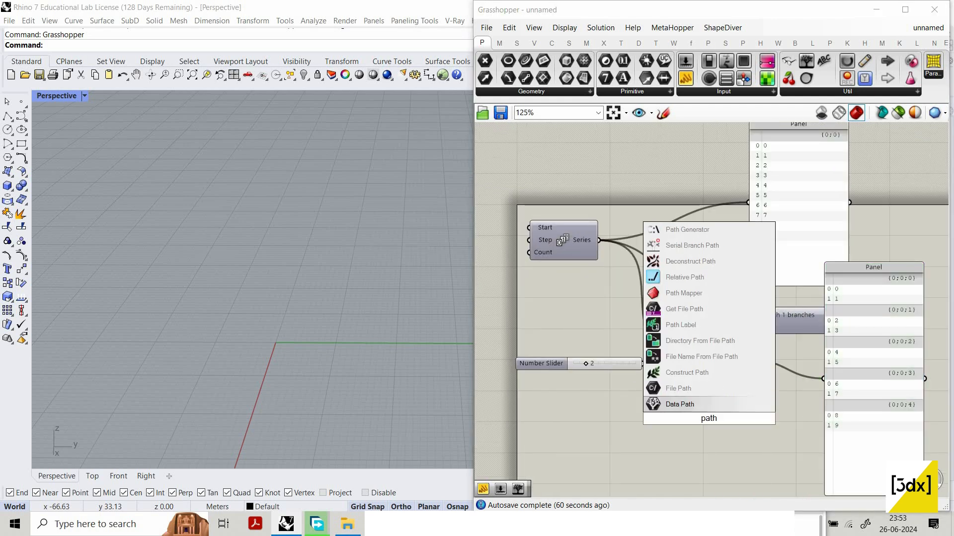
pyautogui.write(' mapp')
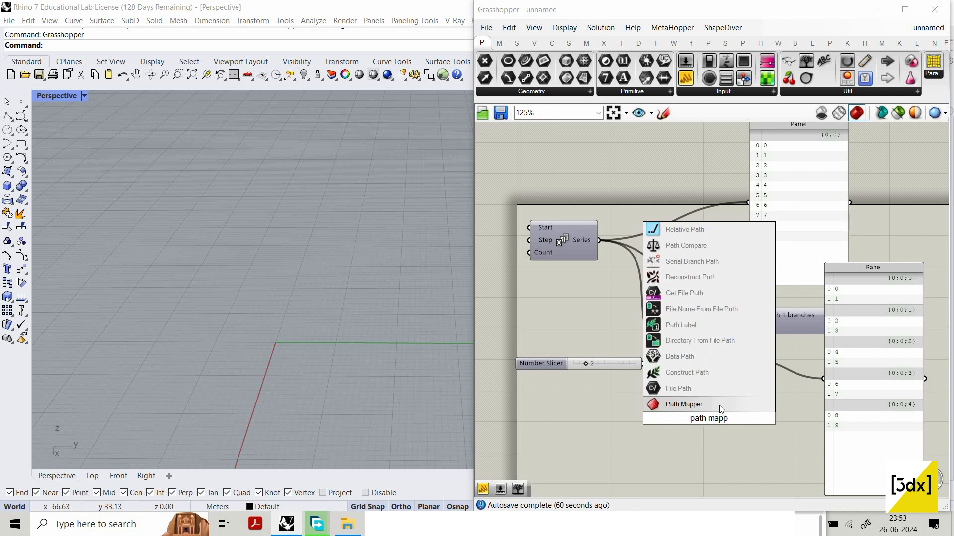
pyautogui.click(717, 403)
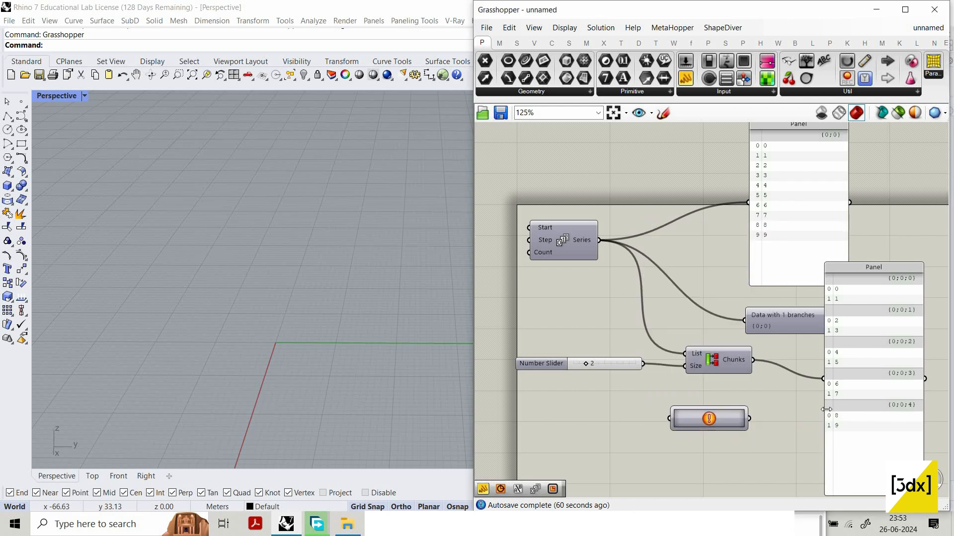
pyautogui.scroll(4, 657, 426)
pyautogui.scroll(-2, 608, 177)
pyautogui.scroll(1, 586, 172)
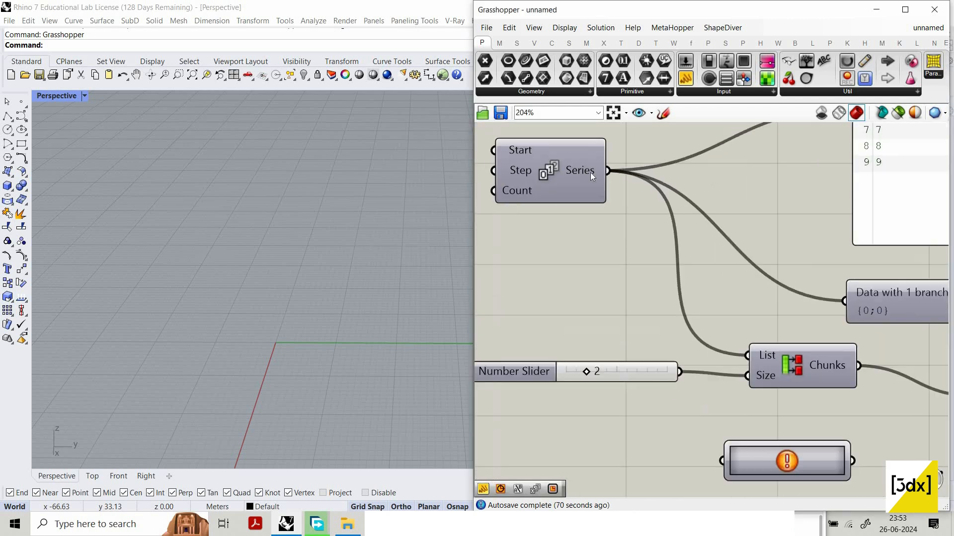
pyautogui.rightClick(590, 172)
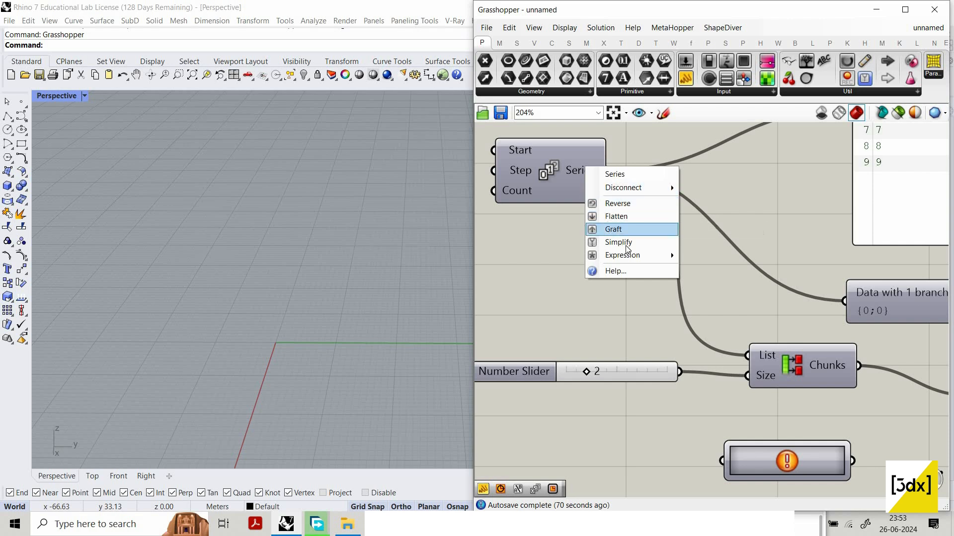
pyautogui.scroll(-2, 757, 382)
pyautogui.moveTo(826, 438); pyautogui.dragTo(783, 379, button='right')
pyautogui.scroll(2, 783, 379)
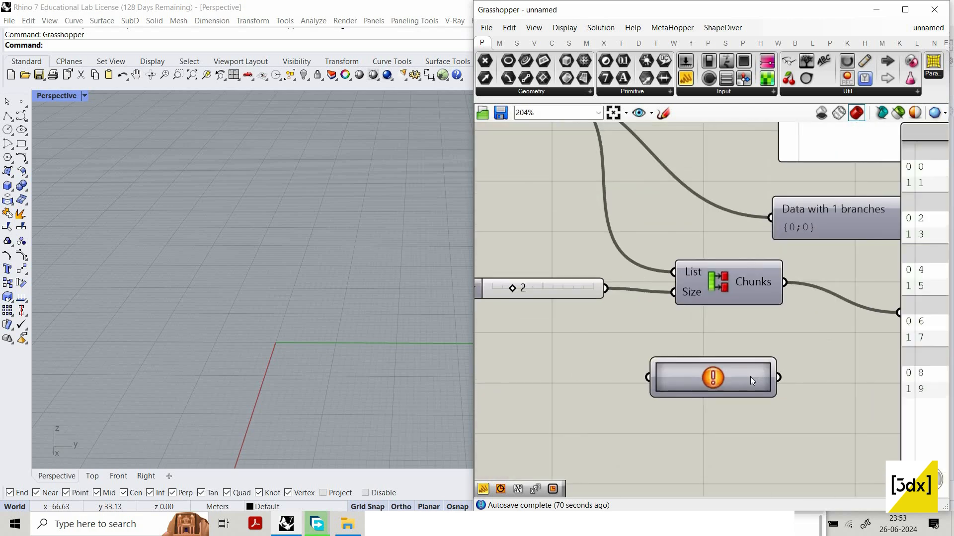
# Connect the Series output to the Path Mapper's input
pyautogui.moveTo(768, 390); pyautogui.dragTo(751, 393)
pyautogui.scroll(-2, 751, 394)
pyautogui.scroll(1, 611, 196)
pyautogui.moveTo(611, 196); pyautogui.dragTo(630, 220, button='right')
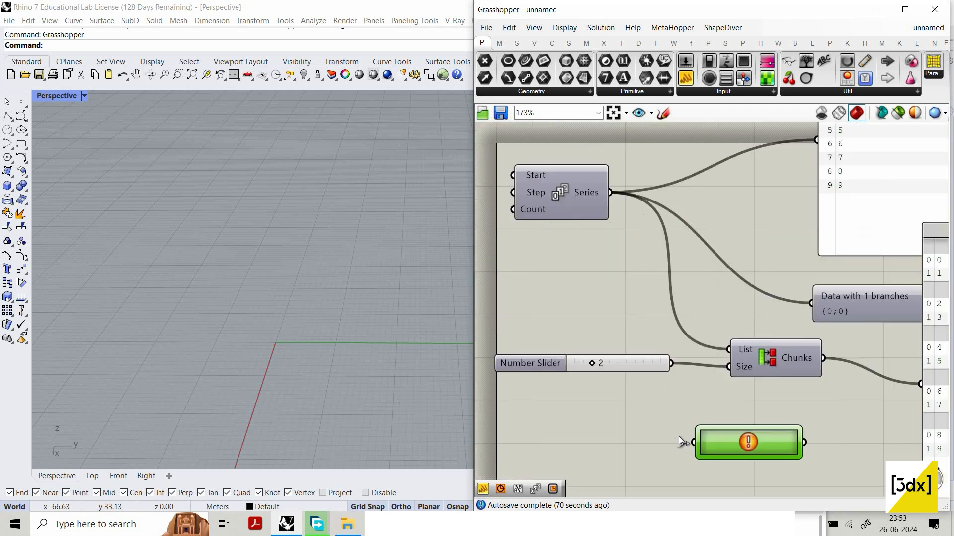
pyautogui.moveTo(610, 192); pyautogui.dragTo(694, 442)
pyautogui.scroll(-3, 661, 383)
pyautogui.scroll(1, 794, 442)
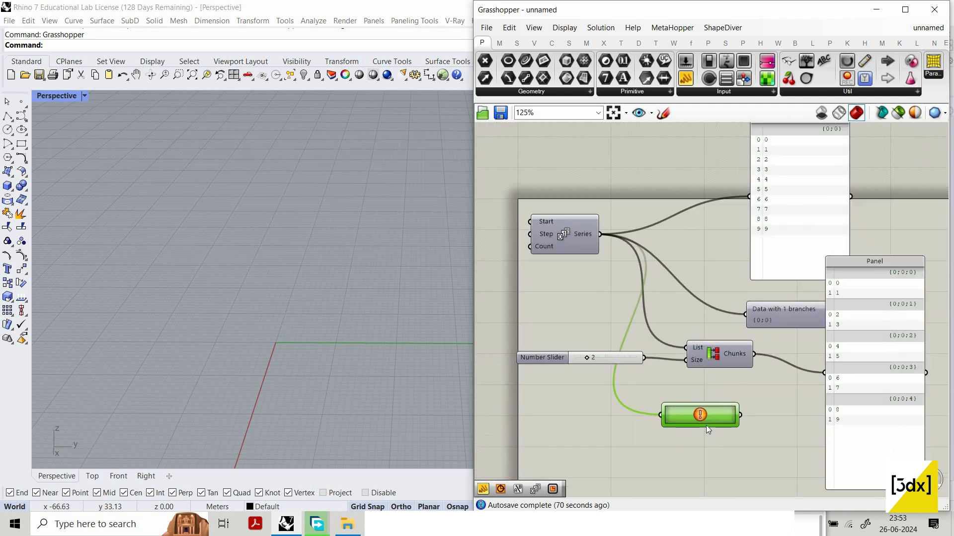
# Set the Path Mapper's source to {a;b}(i) and its target to {a;i\2}
pyautogui.scroll(2, 707, 429)
pyautogui.doubleClick(708, 429)
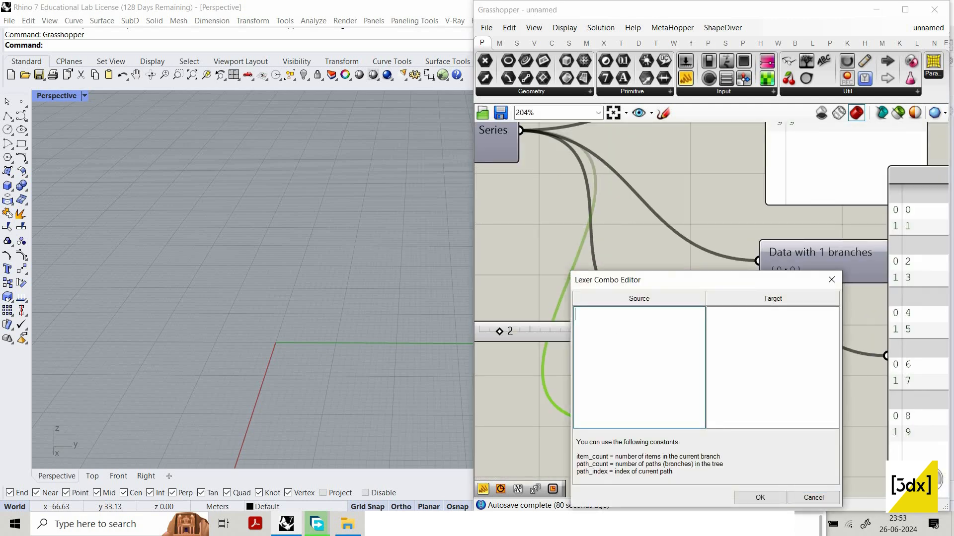
pyautogui.write('{a;b}(i)')
pyautogui.click(753, 330)
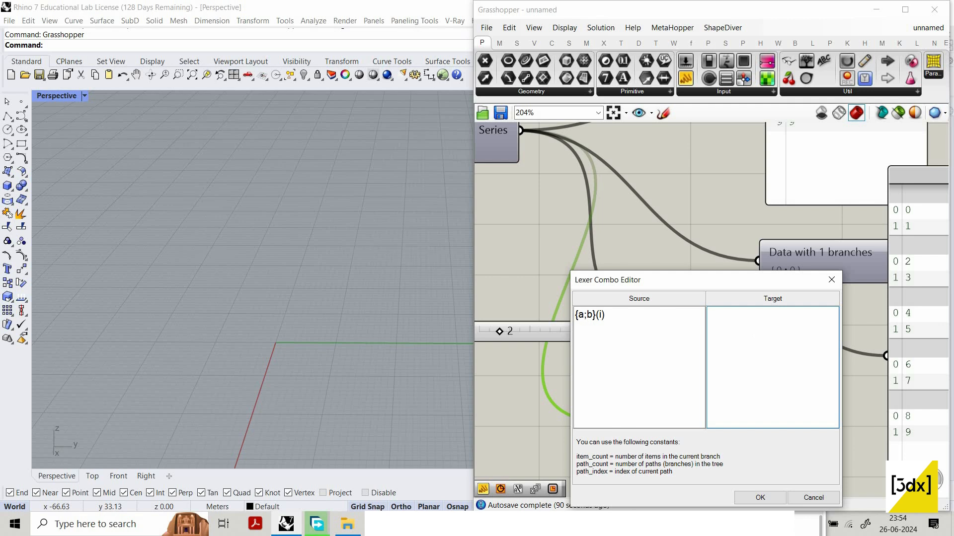
pyautogui.write('{a;i')
pyautogui.write('\\2}')
pyautogui.click(760, 497)
pyautogui.scroll(-5, 658, 378)
pyautogui.scroll(5, 772, 310)
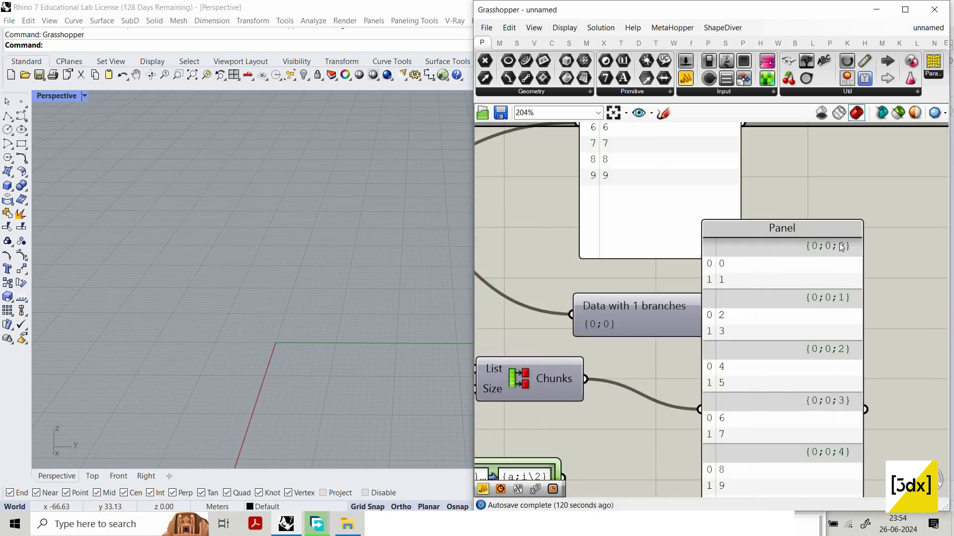
pyautogui.scroll(-3, 838, 247)
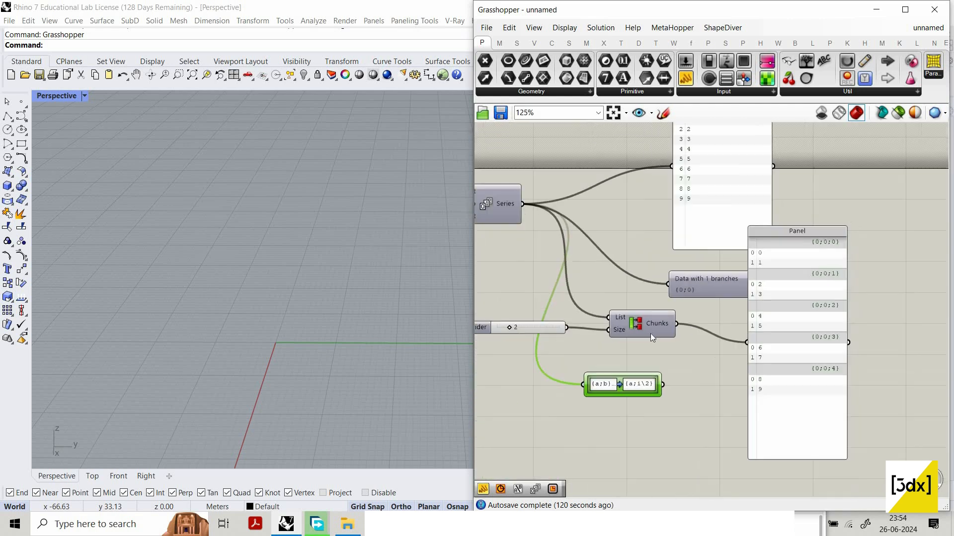
# Examine the branch path and the item indices shown in the Series output's Panel
pyautogui.scroll(3, 577, 204)
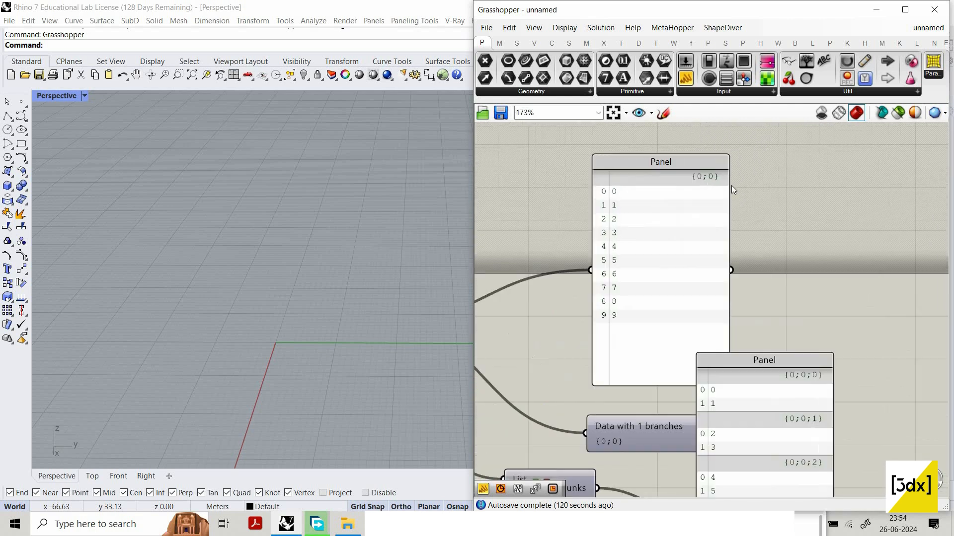
pyautogui.scroll(4, 737, 184)
pyautogui.scroll(-2, 713, 194)
pyautogui.scroll(3, 745, 196)
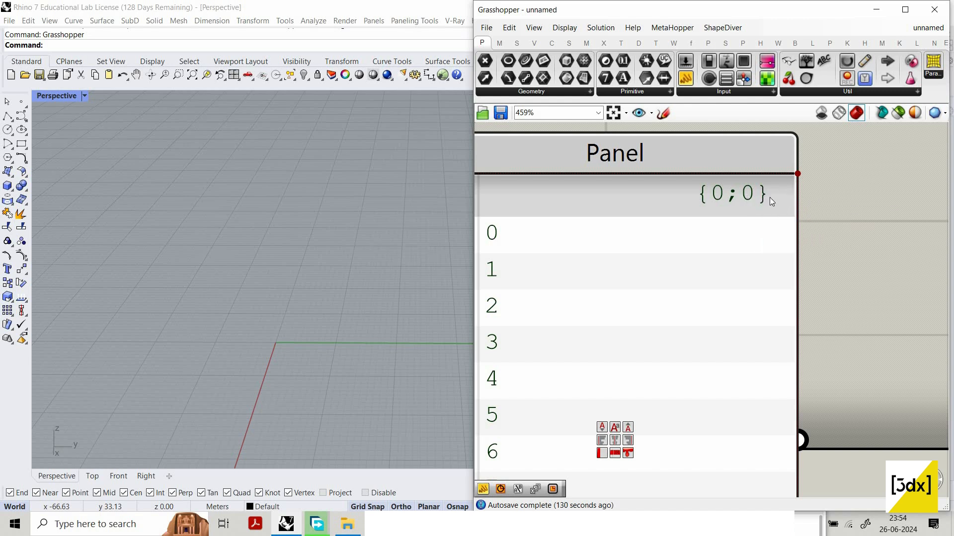
pyautogui.scroll(-2, 760, 204)
pyautogui.scroll(2, 757, 191)
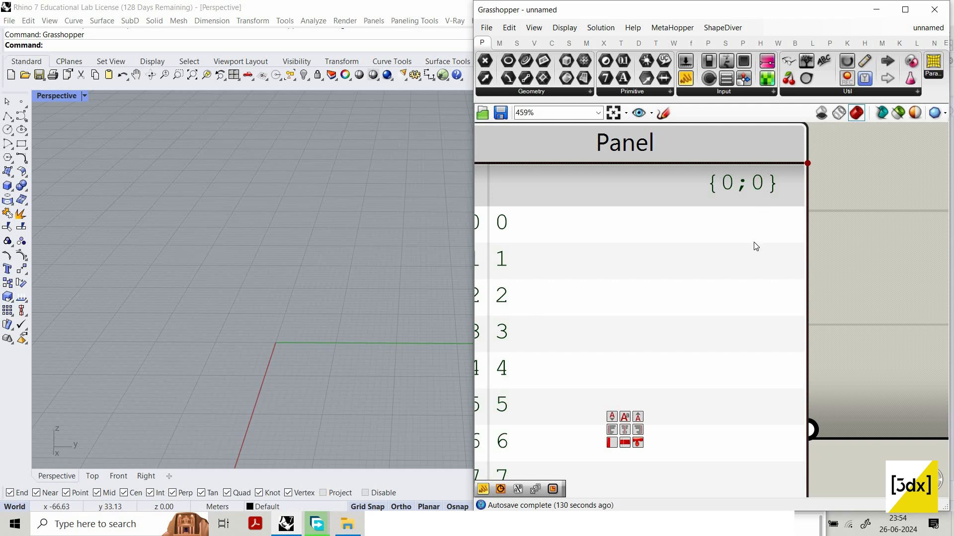
pyautogui.scroll(-3, 756, 197)
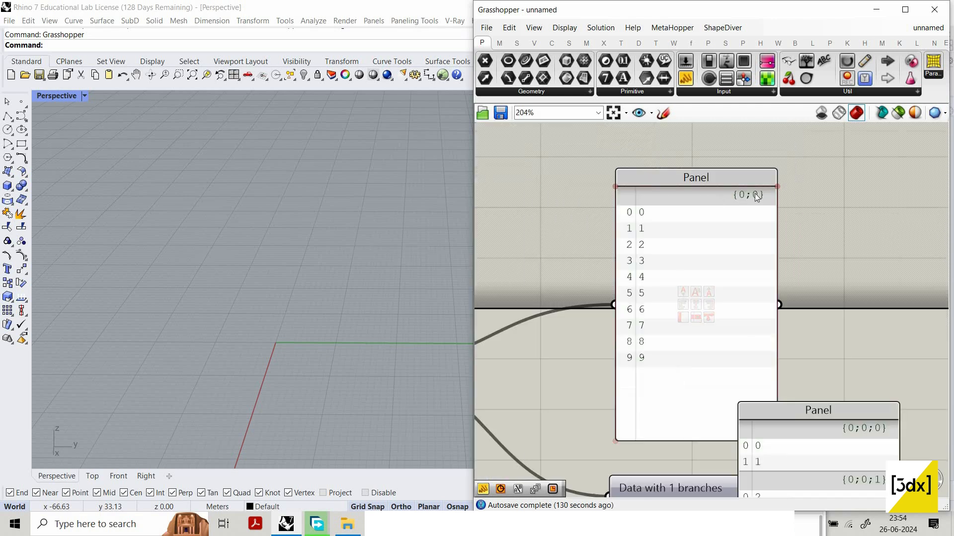
pyautogui.scroll(1, 754, 197)
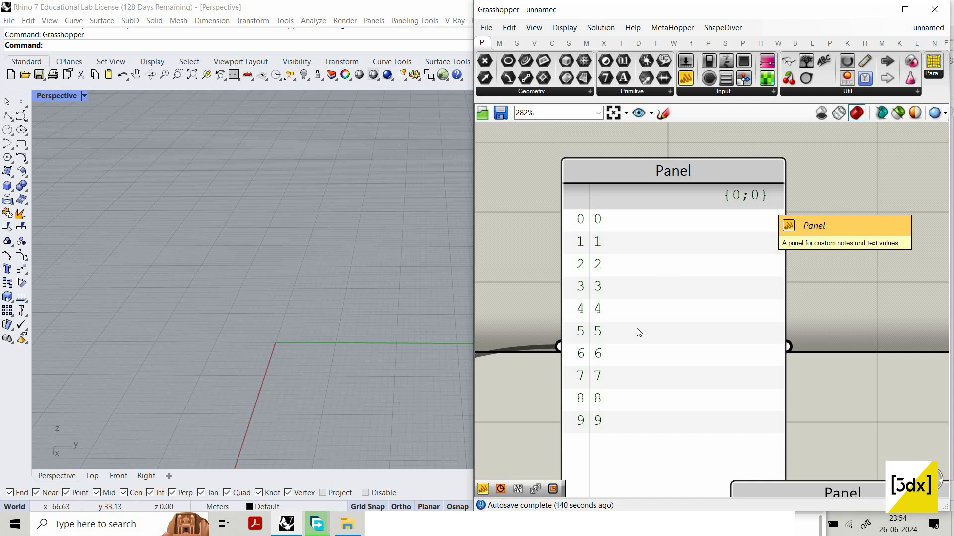
# Add a Panel beside the Path Mapper and connect the Path Mapper's output to it
pyautogui.scroll(-6, 639, 332)
pyautogui.scroll(2, 630, 323)
pyautogui.moveTo(573, 403); pyautogui.dragTo(581, 312, button='right')
pyautogui.scroll(2, 635, 319)
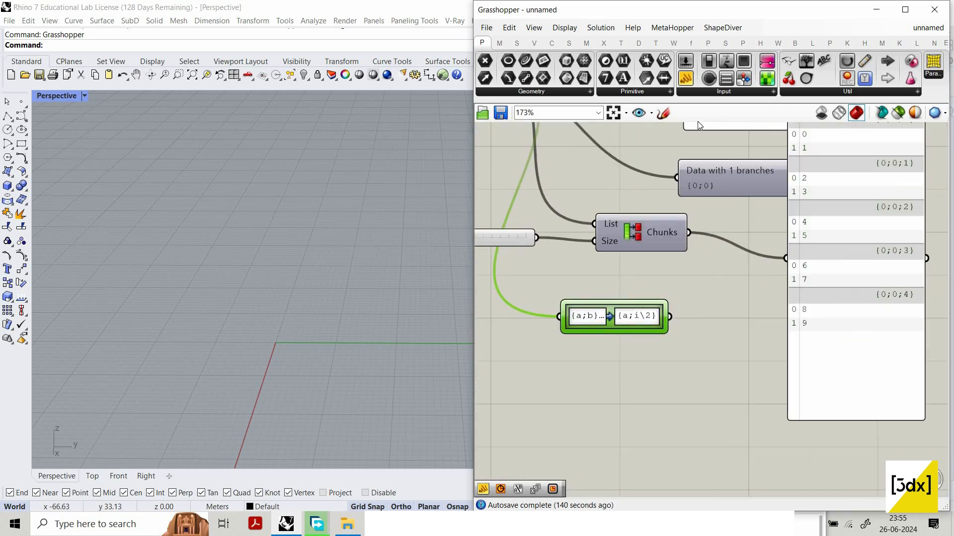
pyautogui.click(686, 78)
pyautogui.click(708, 298)
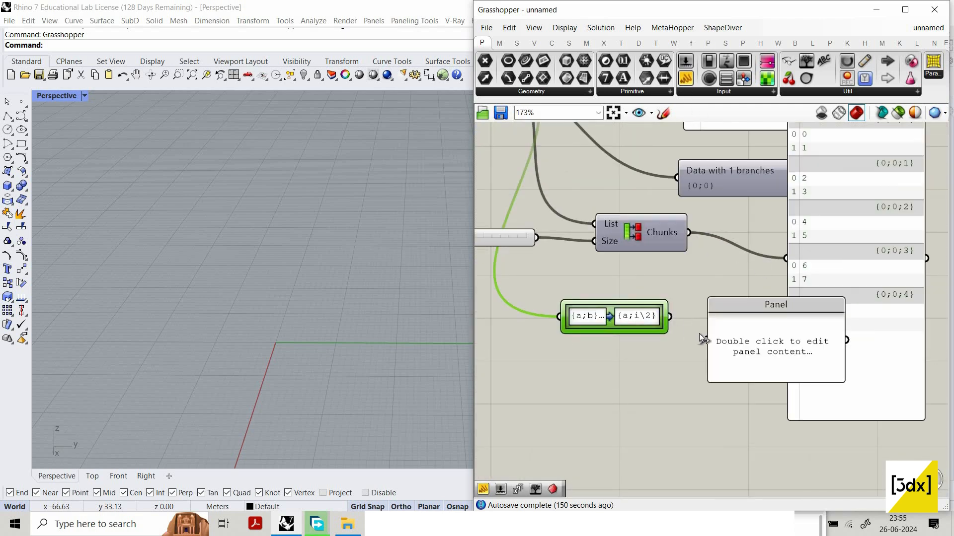
pyautogui.moveTo(670, 316); pyautogui.dragTo(706, 339)
# Enlarge the Path Mapper's output Panel vertically to display all of its branches
pyautogui.scroll(-1, 769, 348)
pyautogui.moveTo(769, 348); pyautogui.dragTo(754, 318, button='right')
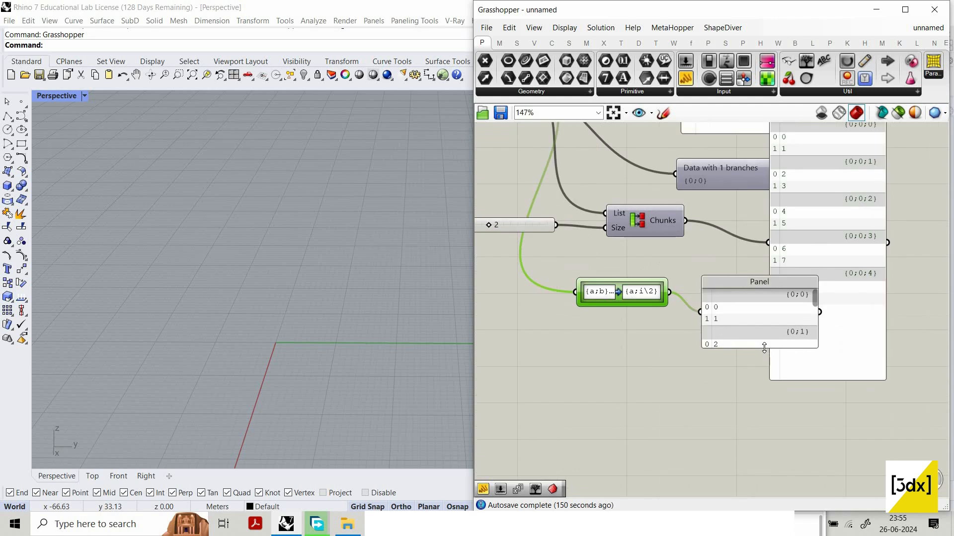
pyautogui.moveTo(764, 347); pyautogui.dragTo(785, 494)
# Move the Panel showing the Series data to the input side of the Path Mapper
pyautogui.moveTo(623, 256); pyautogui.dragTo(666, 327, button='right')
pyautogui.scroll(-1, 665, 327)
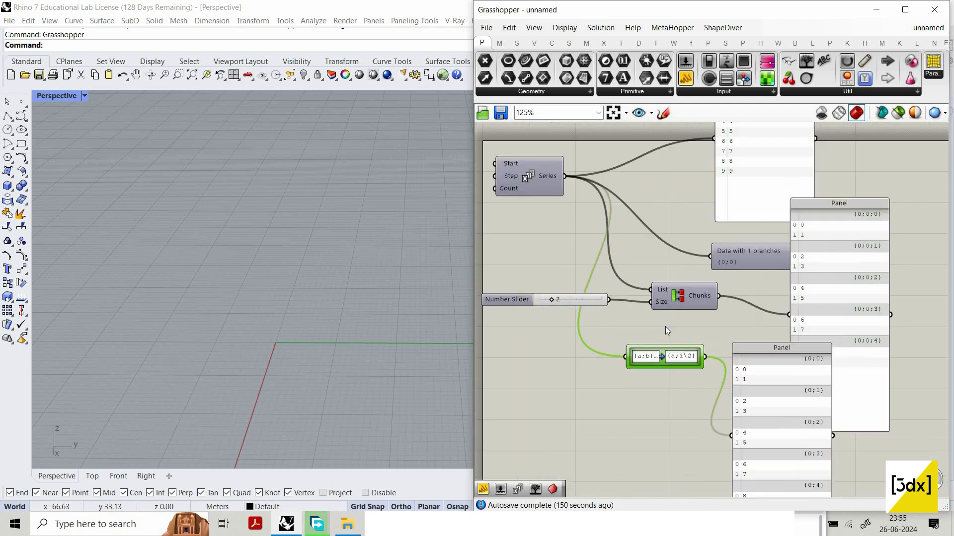
pyautogui.moveTo(770, 144); pyautogui.dragTo(578, 384)
# Compare the Series Panel's path and indices with the Path Mapper's {a;i\2} target and its output branches
pyautogui.scroll(4, 578, 385)
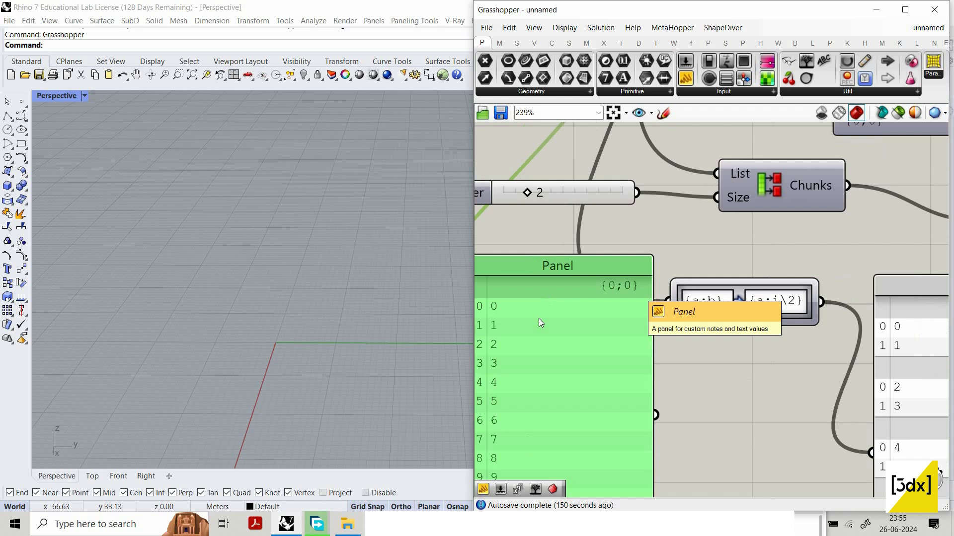
pyautogui.scroll(-3, 752, 327)
pyautogui.scroll(3, 646, 276)
pyautogui.scroll(-2, 814, 318)
pyautogui.scroll(1, 630, 281)
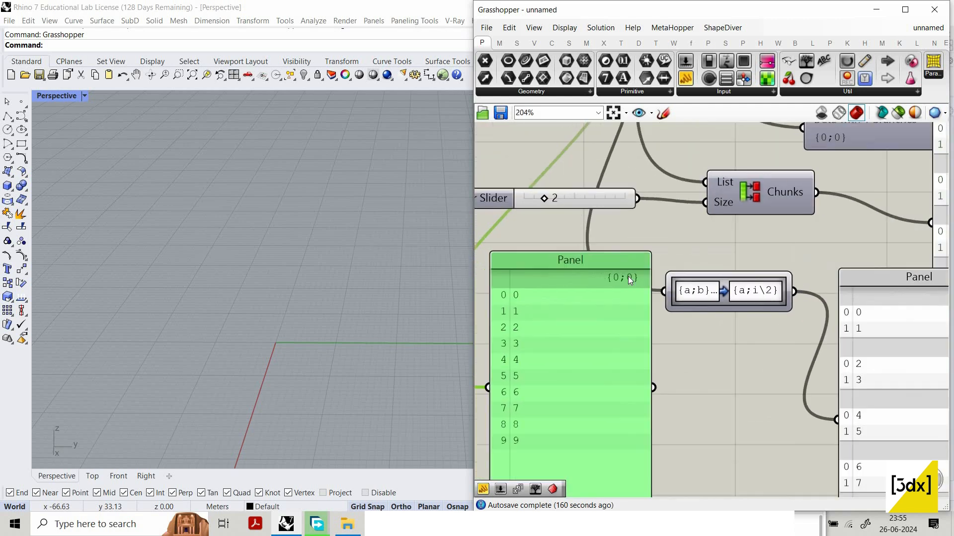
pyautogui.scroll(2, 640, 280)
pyautogui.scroll(-3, 600, 280)
pyautogui.scroll(2, 882, 314)
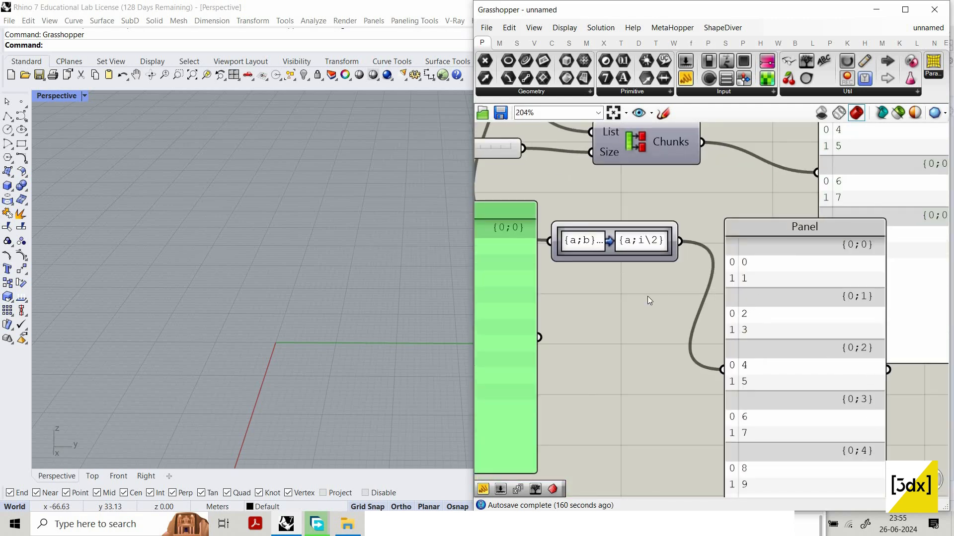
pyautogui.scroll(-2, 655, 296)
pyautogui.scroll(2, 800, 320)
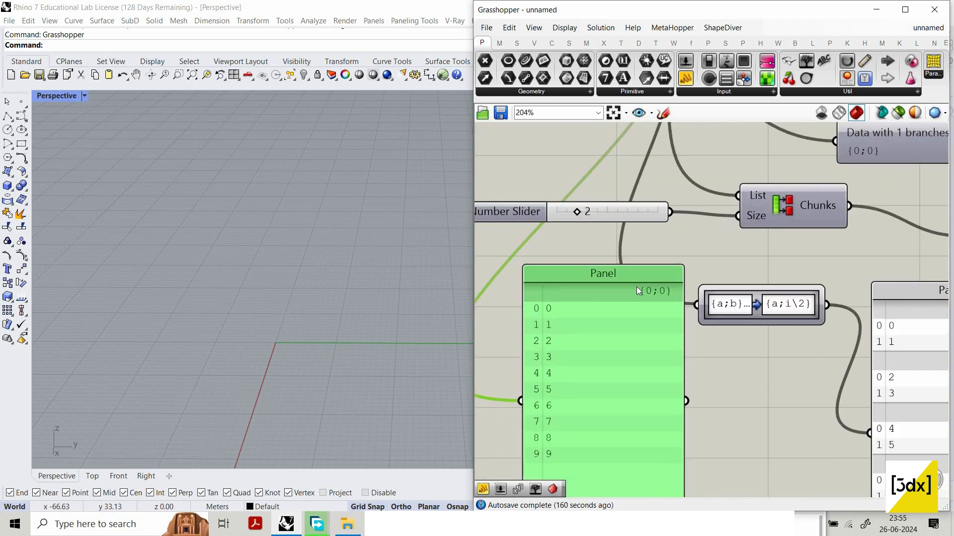
pyautogui.scroll(-1, 548, 329)
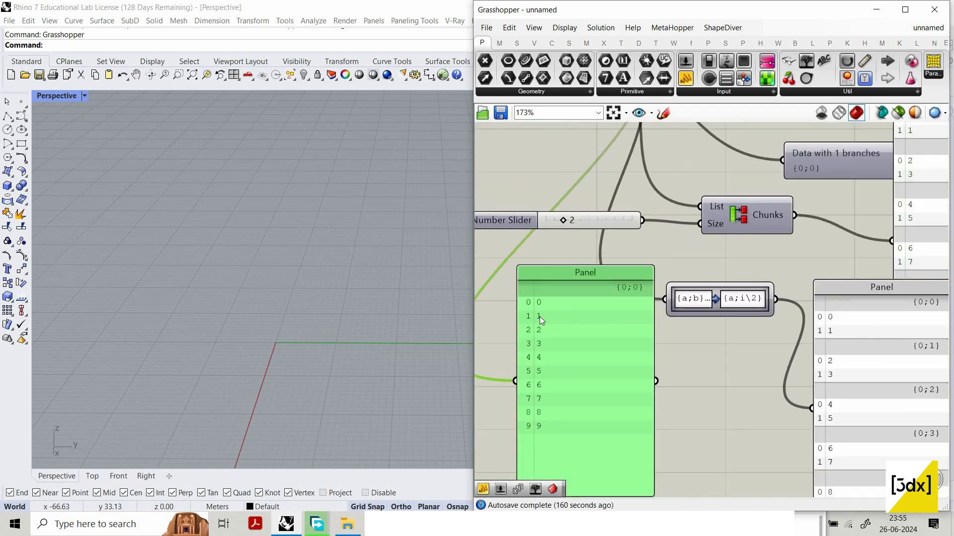
pyautogui.scroll(1, 539, 316)
pyautogui.scroll(1, 793, 272)
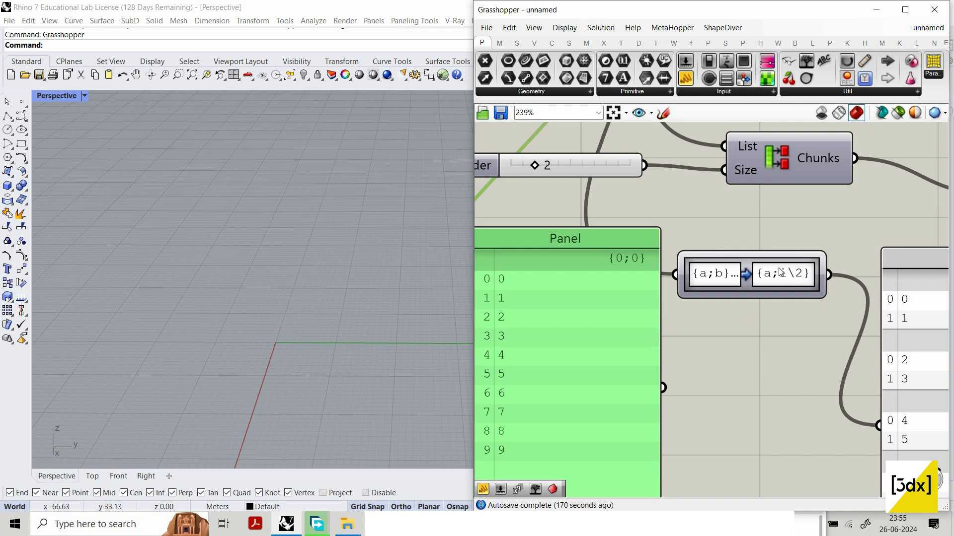
pyautogui.scroll(-1, 743, 285)
pyautogui.scroll(1, 743, 286)
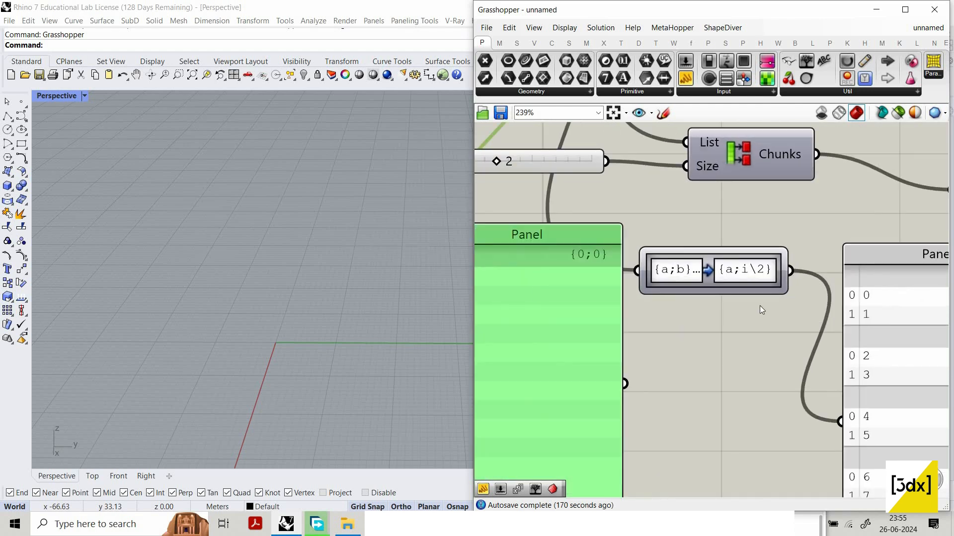
pyautogui.scroll(-2, 801, 281)
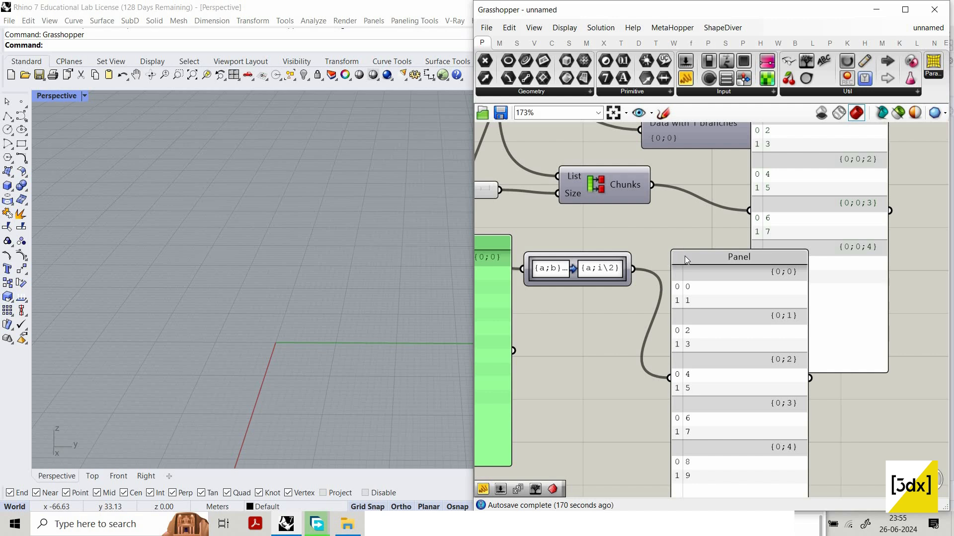
pyautogui.scroll(2, 602, 259)
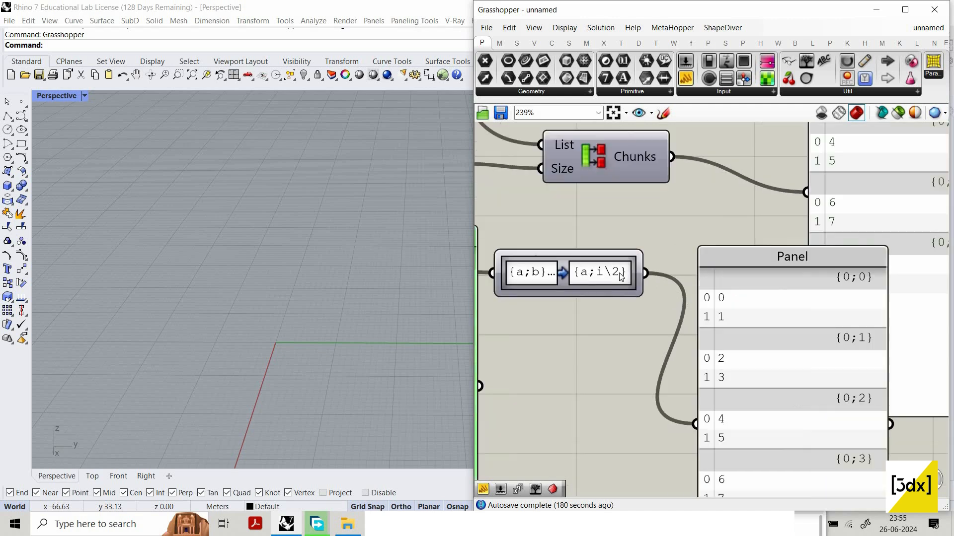
pyautogui.scroll(-3, 563, 240)
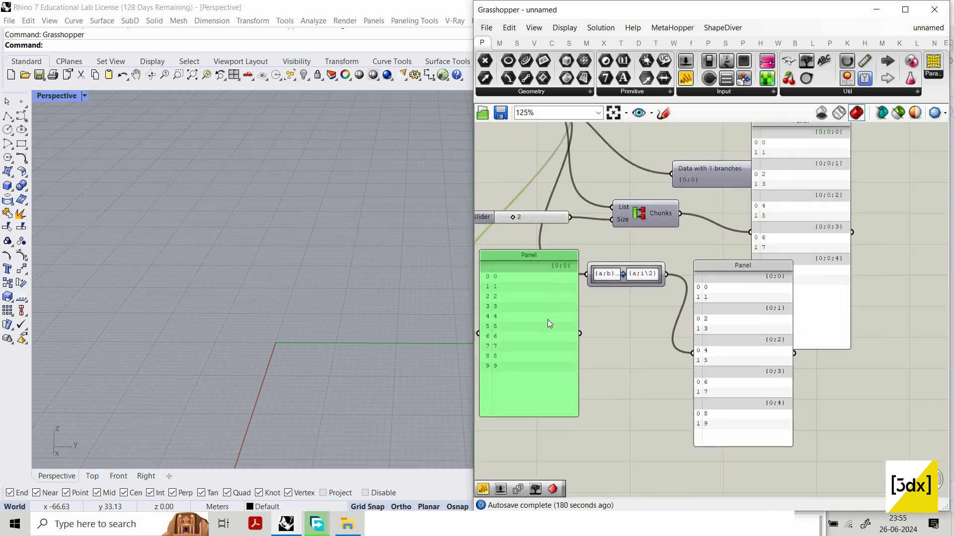
pyautogui.scroll(-2, 685, 313)
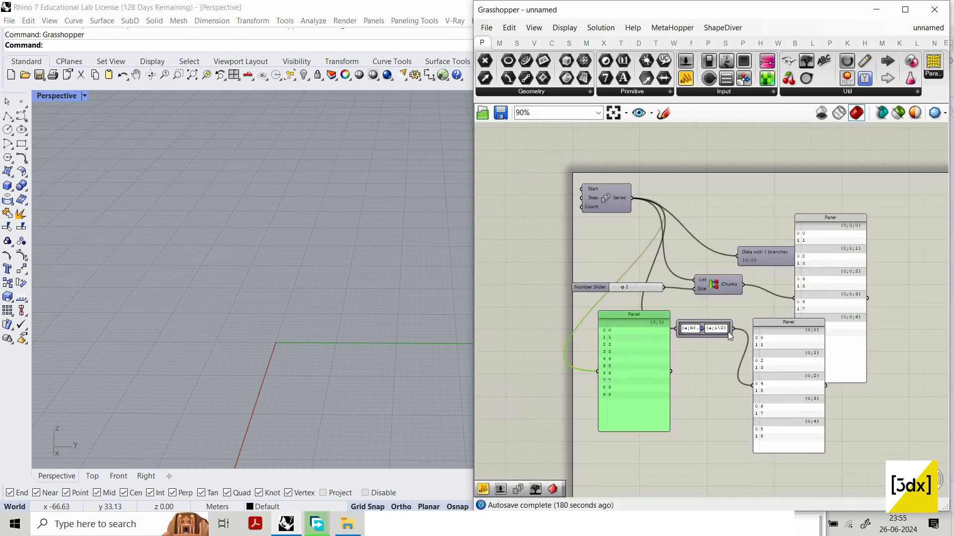
# Move the Path Mapper's output Panel against the Partition List's Panel and compare the branch paths of both results
pyautogui.scroll(2, 800, 310)
pyautogui.click(812, 310)
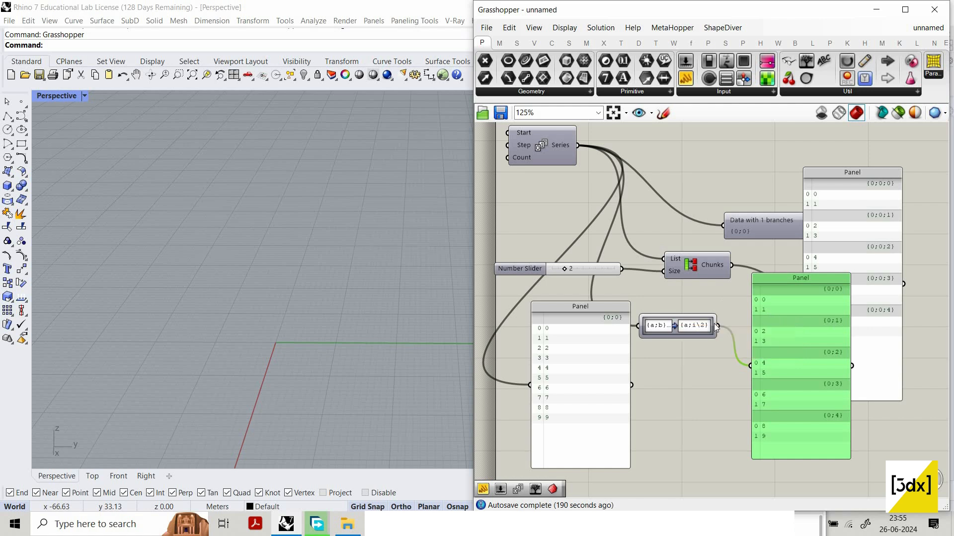
pyautogui.scroll(1, 726, 356)
pyautogui.scroll(2, 726, 356)
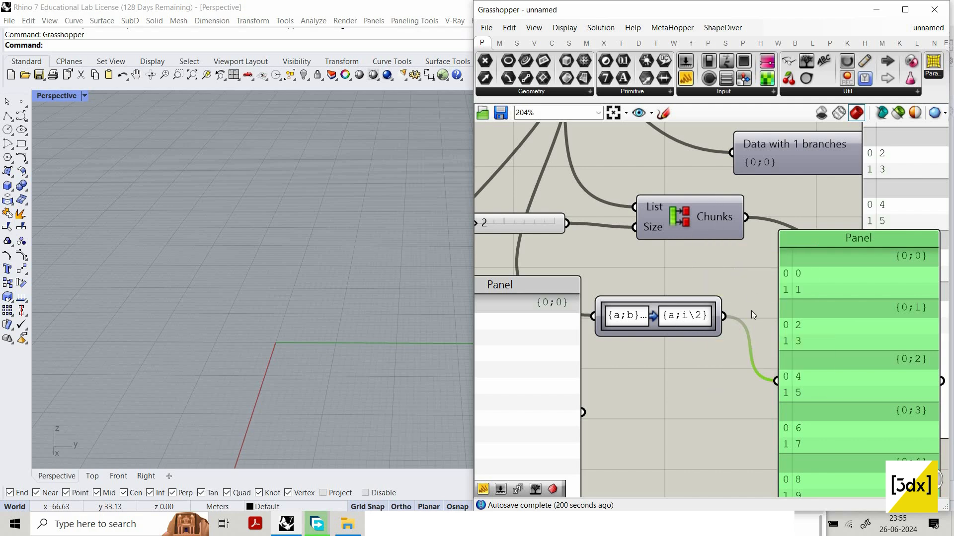
pyautogui.scroll(-4, 788, 406)
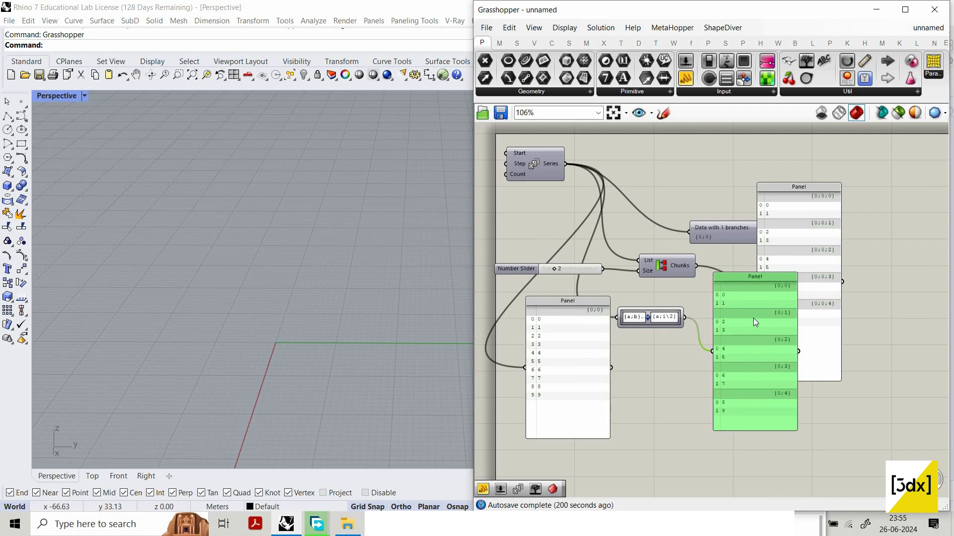
pyautogui.moveTo(762, 283); pyautogui.dragTo(793, 246)
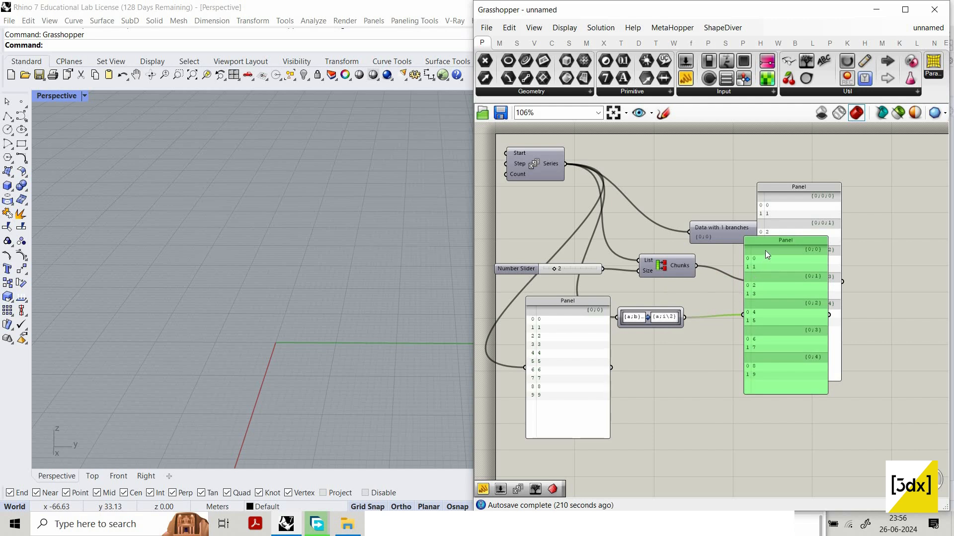
pyautogui.scroll(1, 765, 250)
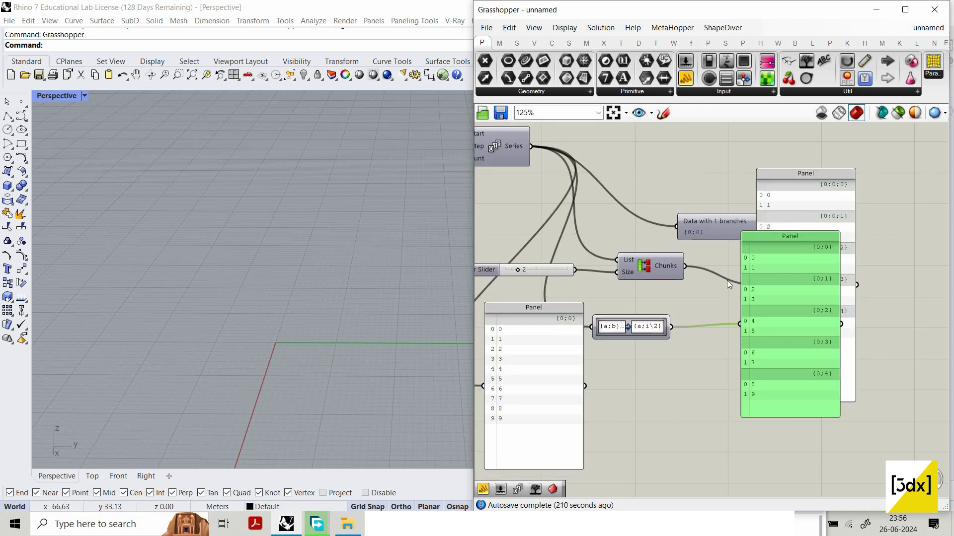
pyautogui.hotkey('ctrl', 'z')
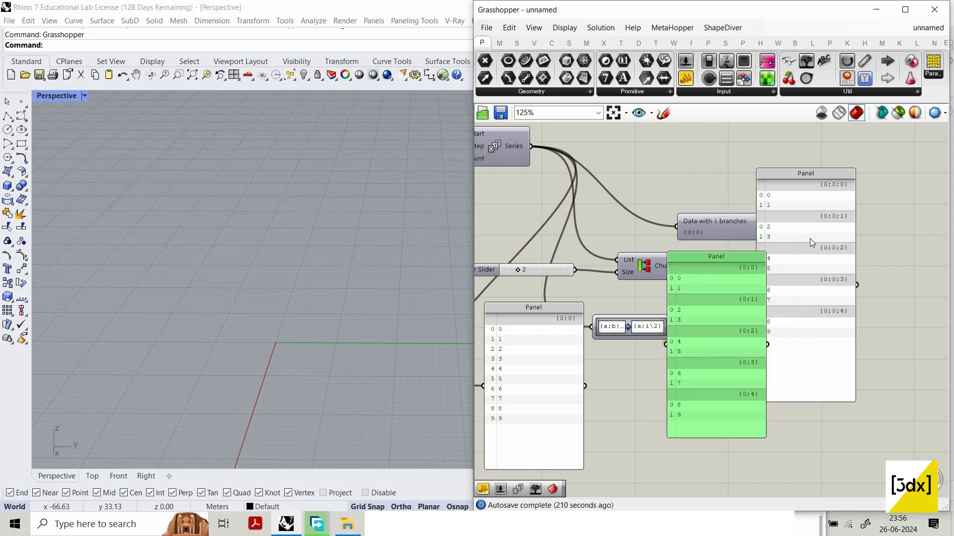
pyautogui.scroll(3, 724, 204)
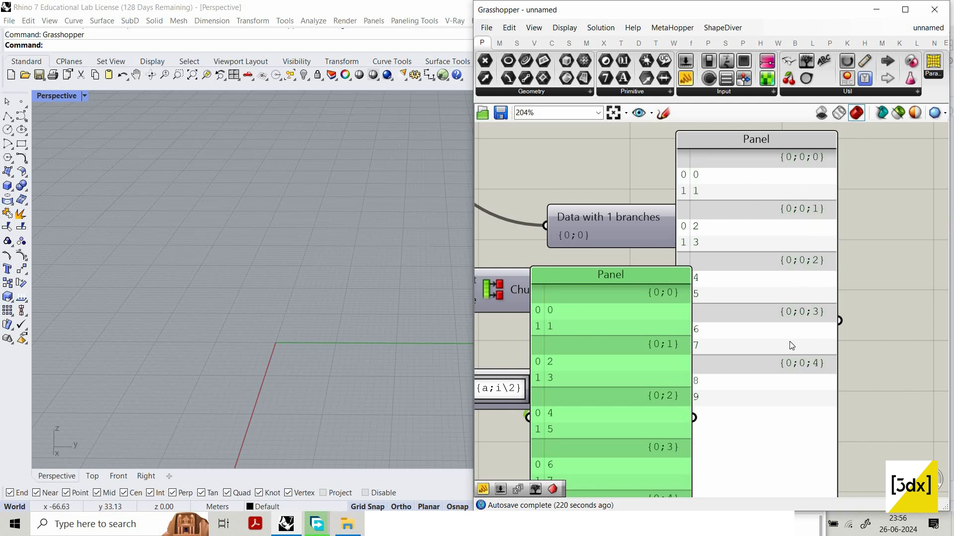
# Delete all components of the partition example from the canvas
pyautogui.scroll(-5, 818, 247)
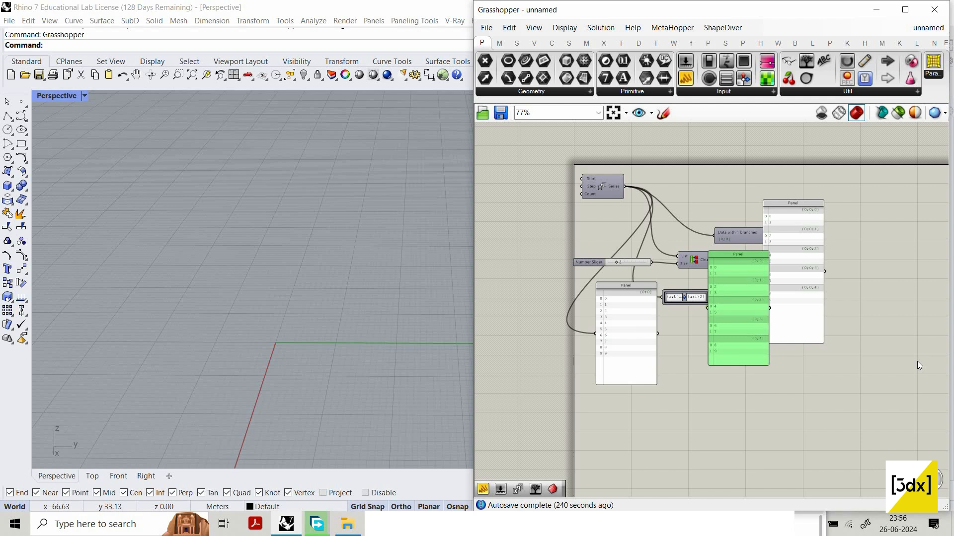
pyautogui.hotkey('ctrl', 'a')
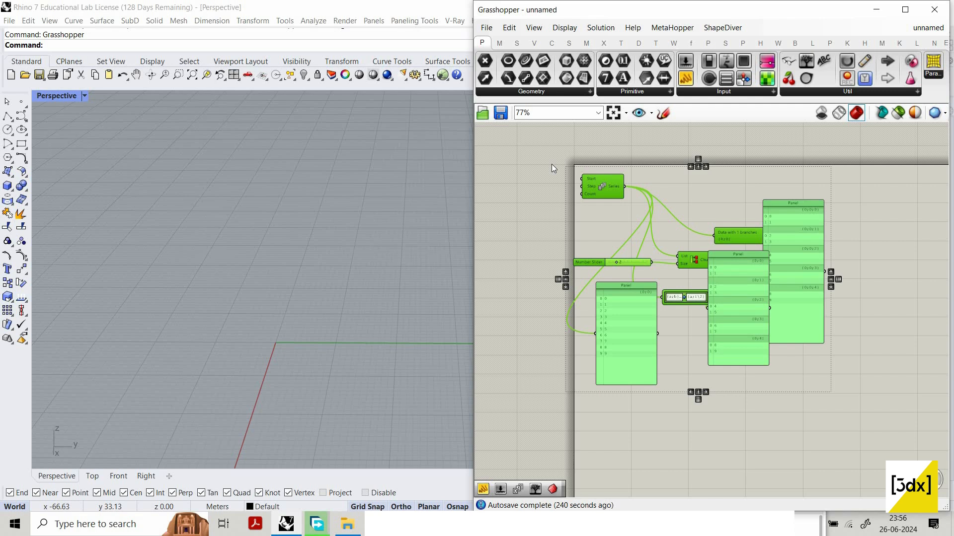
pyautogui.press('Delete')
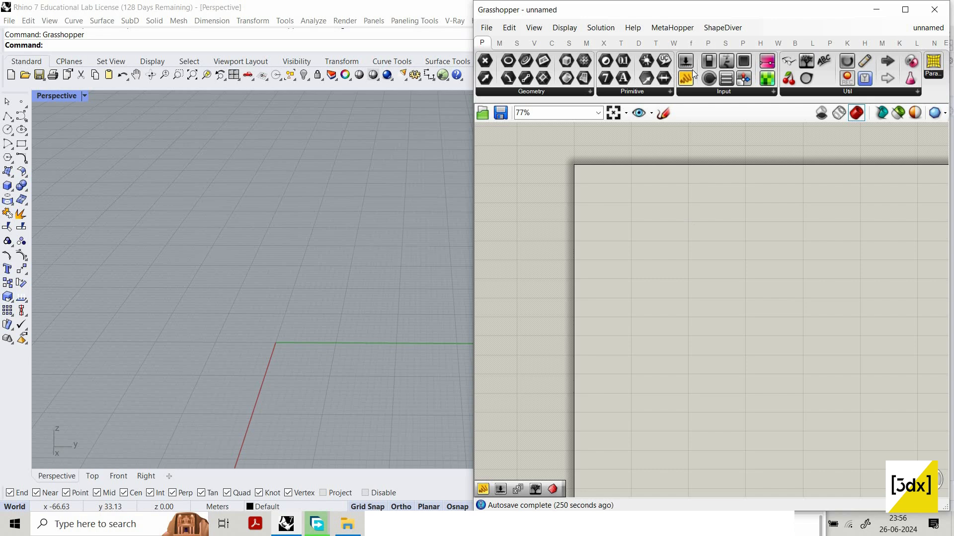
pyautogui.click(663, 114)
pyautogui.scroll(2, 641, 234)
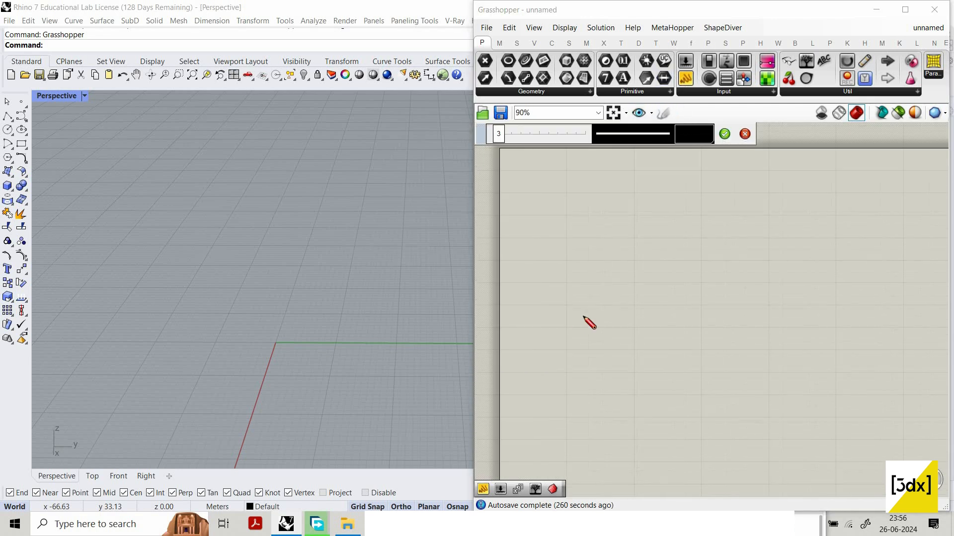
pyautogui.moveTo(570, 316); pyautogui.dragTo(946, 338)
pyautogui.moveTo(604, 304)
pyautogui.mouseDown()
pyautogui.moveTo(805, 210)
pyautogui.moveTo(841, 331)
pyautogui.mouseUp()
pyautogui.press('Escape')
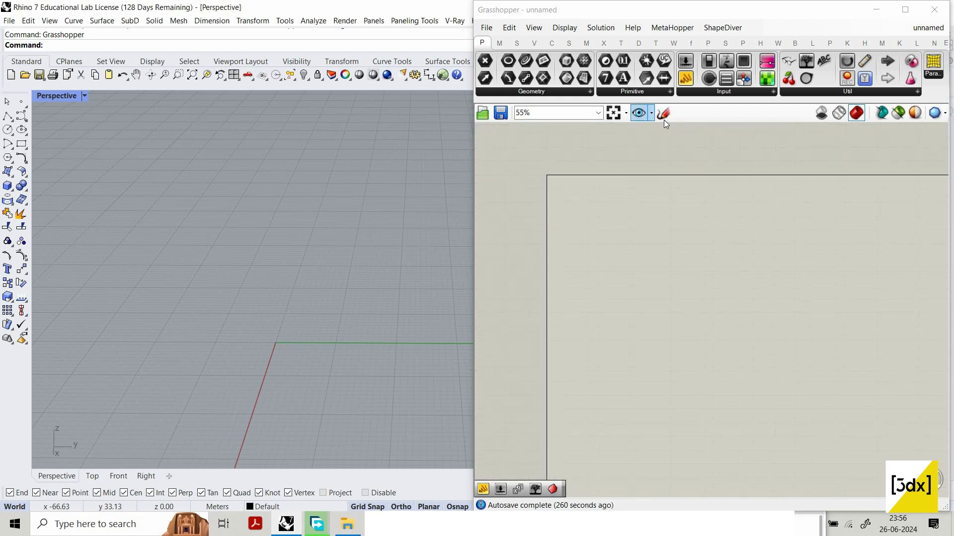
# Handwrite the labels Point, Curve and Surface in a row across the empty canvas with the Sketch tool
pyautogui.click(663, 118)
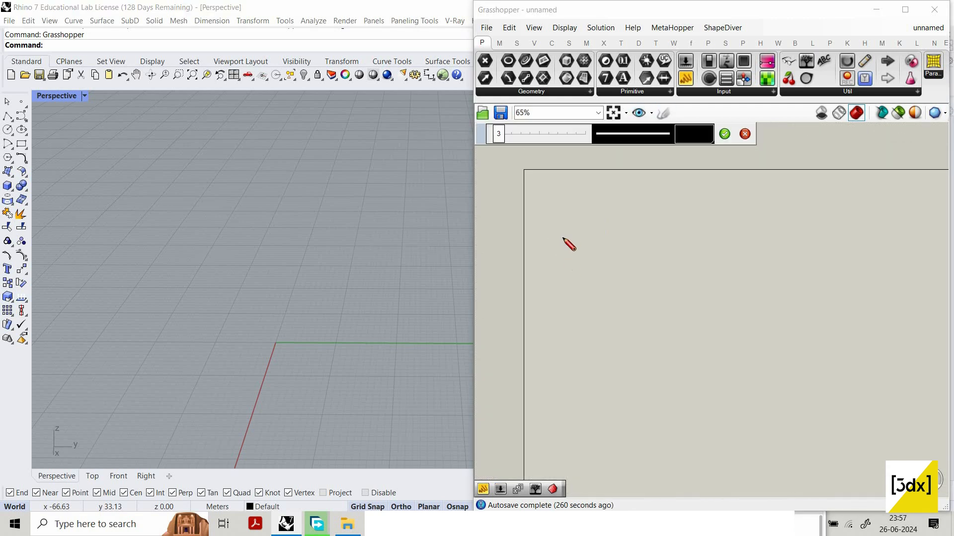
pyautogui.moveTo(567, 226)
pyautogui.mouseDown()
pyautogui.moveTo(566, 261)
pyautogui.moveTo(567, 233)
pyautogui.moveTo(654, 261)
pyautogui.mouseUp()
pyautogui.moveTo(664, 207)
pyautogui.mouseDown()
pyautogui.moveTo(665, 261)
pyautogui.moveTo(654, 259)
pyautogui.moveTo(711, 253)
pyautogui.moveTo(726, 239)
pyautogui.mouseUp()
pyautogui.moveTo(730, 237)
pyautogui.mouseDown()
pyautogui.moveTo(731, 253)
pyautogui.moveTo(754, 268)
pyautogui.moveTo(796, 272)
pyautogui.mouseUp()
pyautogui.scroll(-2, 761, 247)
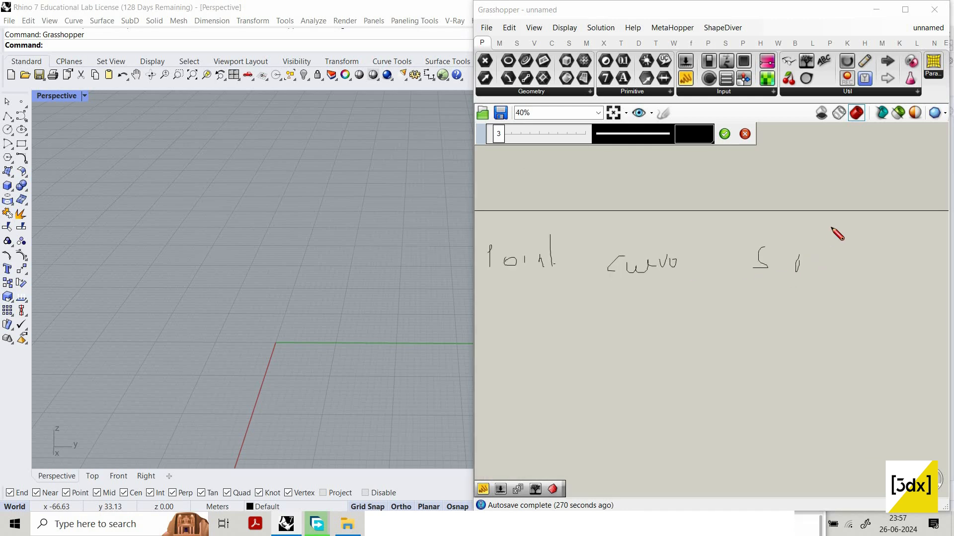
pyautogui.moveTo(831, 227)
pyautogui.mouseDown()
pyautogui.moveTo(830, 264)
pyautogui.moveTo(888, 266)
pyautogui.mouseUp()
# Handwrite the label Brep after Surface to complete the row of geometry-type labels
pyautogui.scroll(-2, 820, 256)
pyautogui.moveTo(924, 255); pyautogui.dragTo(809, 247, button='right')
pyautogui.scroll(2, 813, 248)
pyautogui.moveTo(809, 256); pyautogui.dragTo(813, 271)
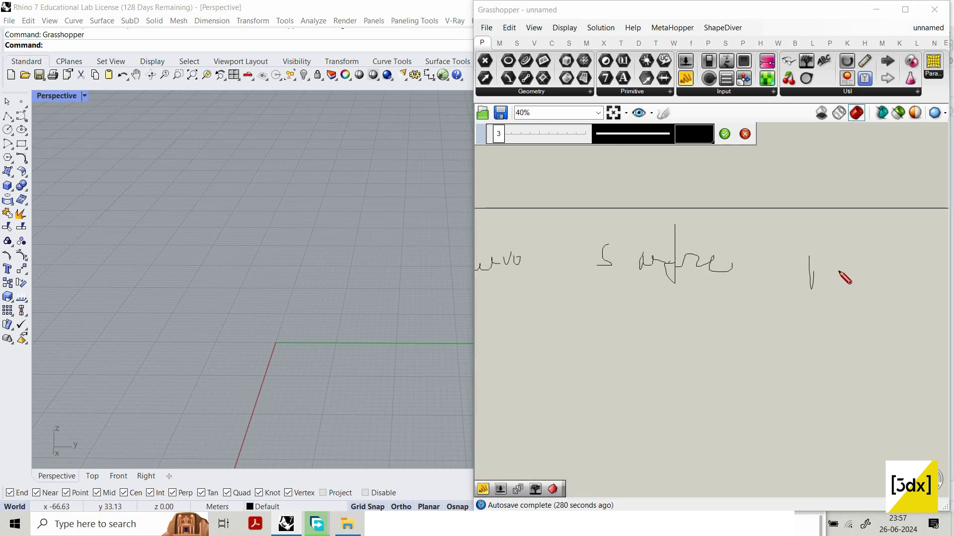
pyautogui.moveTo(810, 234)
pyautogui.mouseDown()
pyautogui.moveTo(821, 259)
pyautogui.moveTo(883, 268)
pyautogui.moveTo(874, 306)
pyautogui.mouseUp()
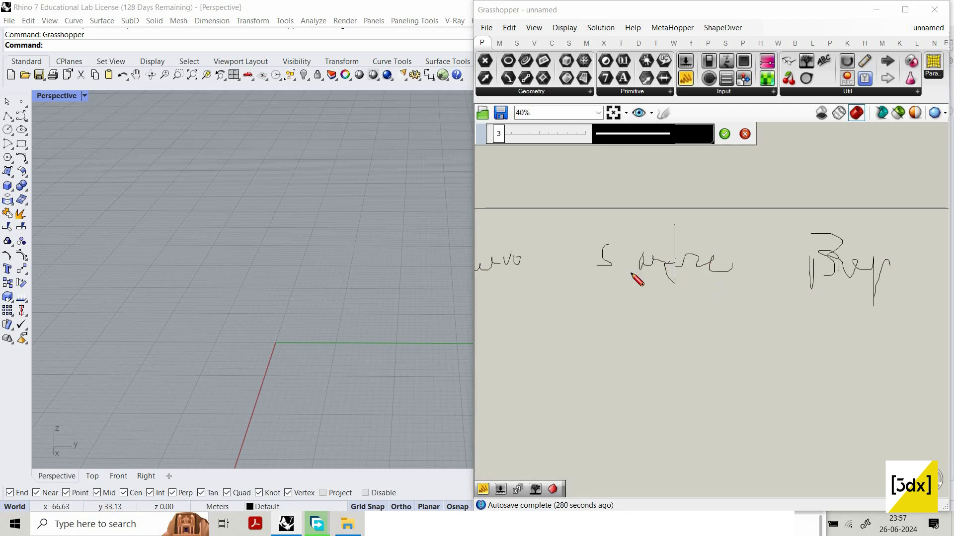
pyautogui.scroll(-2, 630, 274)
pyautogui.moveTo(486, 222); pyautogui.dragTo(649, 228, button='right')
pyautogui.scroll(1, 660, 260)
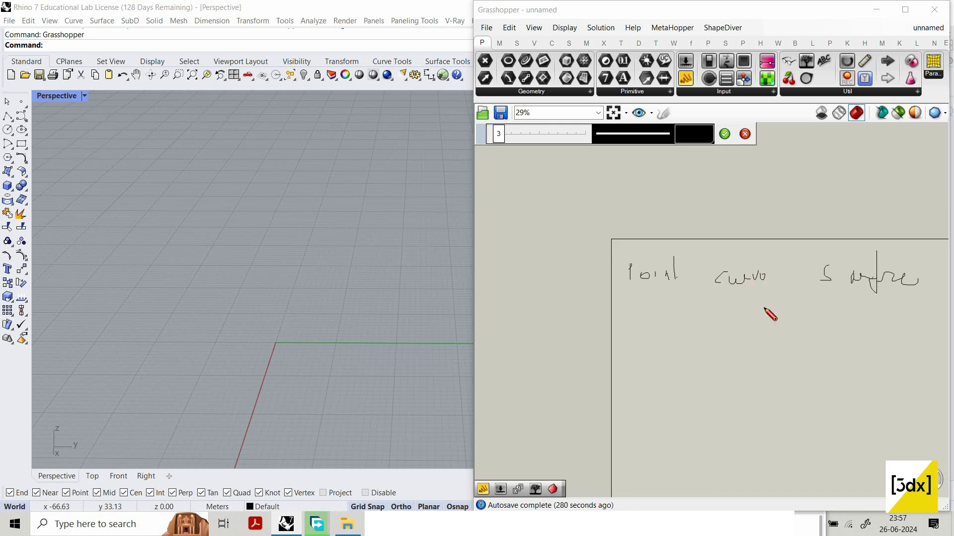
pyautogui.scroll(-2, 713, 272)
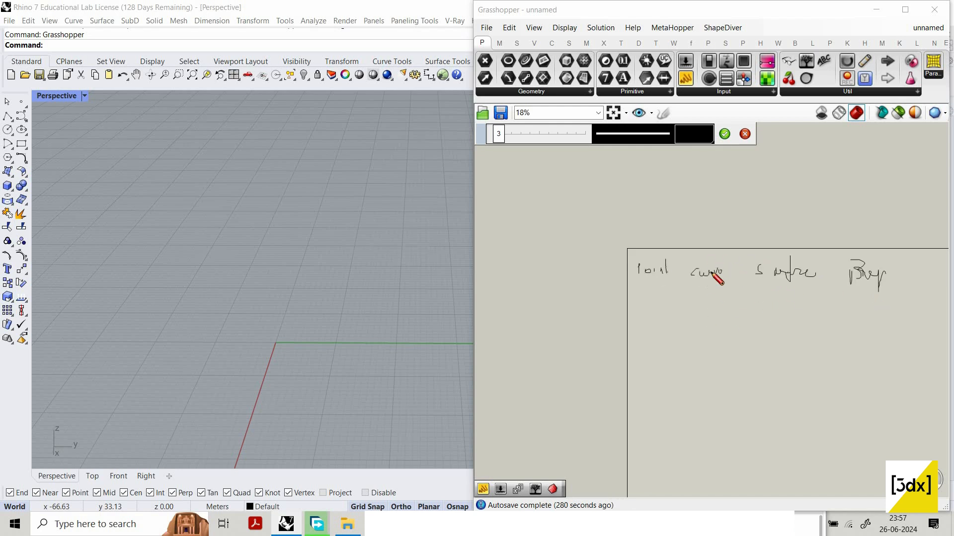
pyautogui.scroll(1, 712, 273)
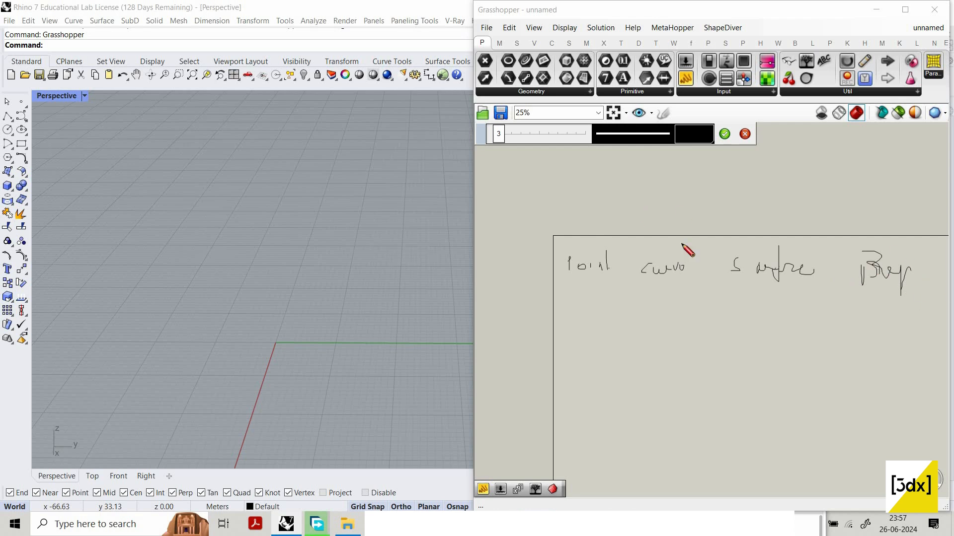
# Sketch linking arcs below the labels from Point to Curve, Curve to Surface and Surface to Brep
pyautogui.scroll(-2, 670, 240)
pyautogui.scroll(5, 667, 264)
pyautogui.moveTo(572, 268)
pyautogui.mouseDown()
pyautogui.moveTo(569, 322)
pyautogui.moveTo(669, 282)
pyautogui.mouseUp()
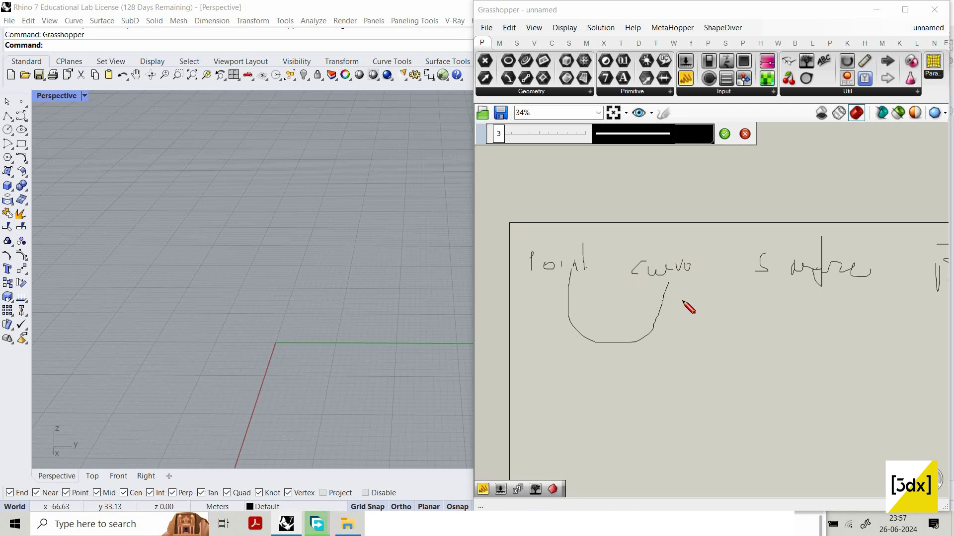
pyautogui.scroll(-2, 631, 283)
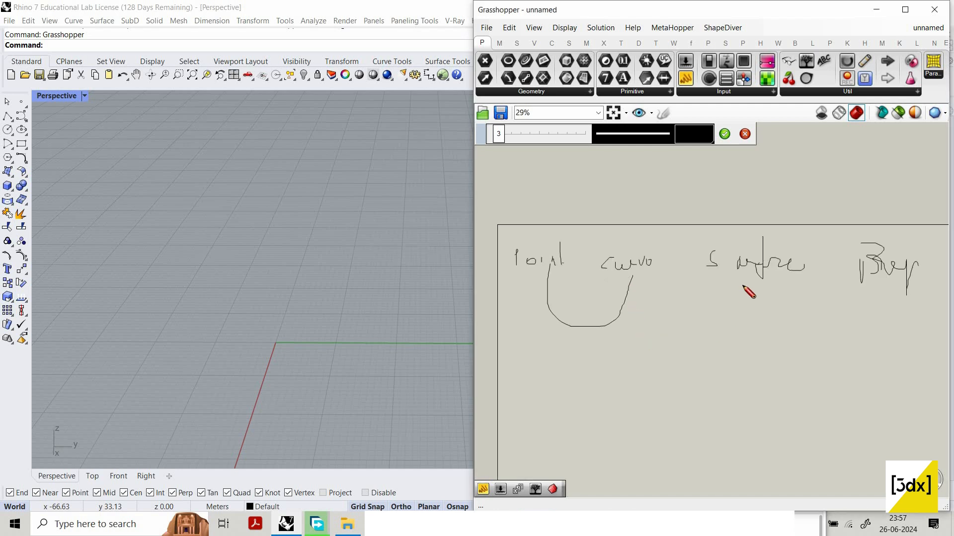
pyautogui.moveTo(630, 274)
pyautogui.mouseDown()
pyautogui.moveTo(746, 279)
pyautogui.moveTo(749, 271)
pyautogui.mouseUp()
pyautogui.scroll(-1, 700, 281)
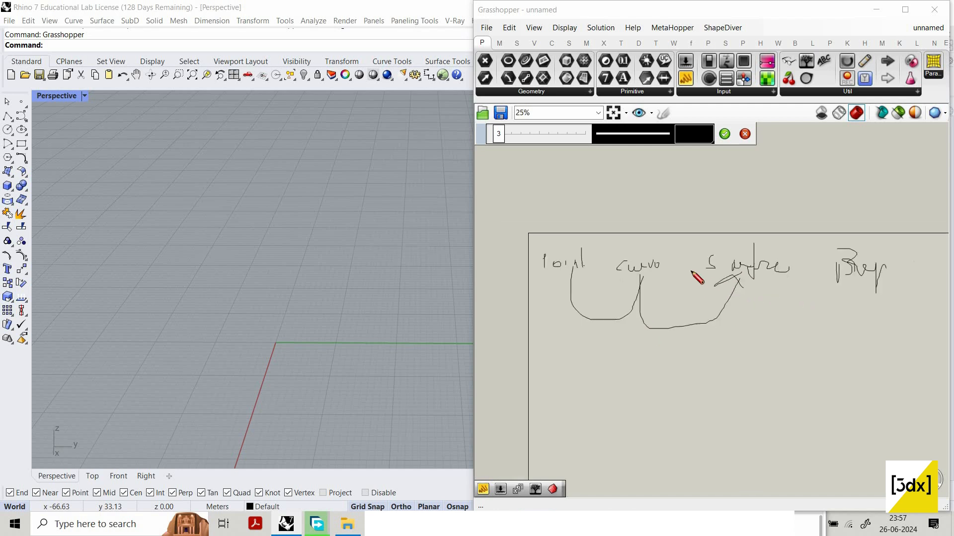
pyautogui.scroll(1, 691, 272)
pyautogui.moveTo(686, 268); pyautogui.dragTo(794, 271)
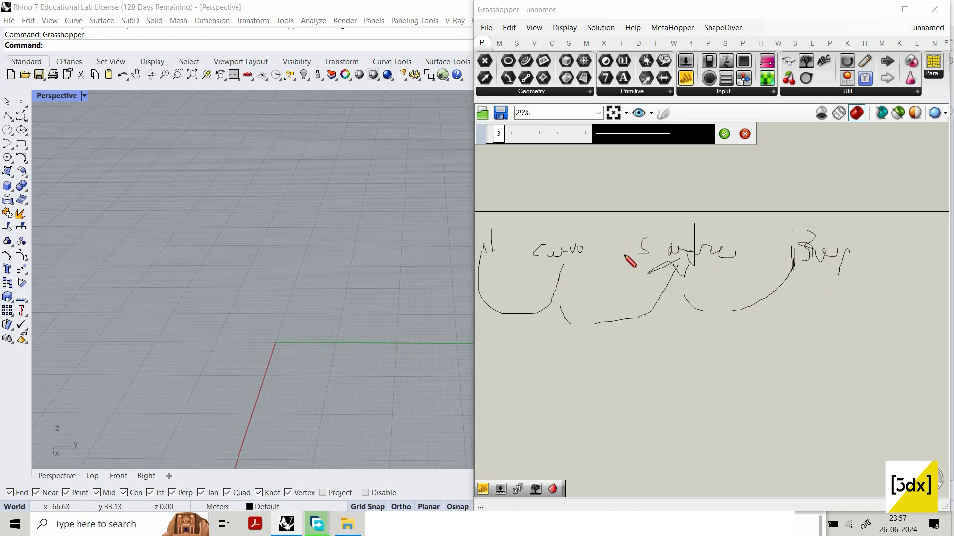
# Sketch reverse arcs with arrowheads from Brep back through Surface and Curve to Point
pyautogui.scroll(-3, 652, 273)
pyautogui.scroll(3, 626, 269)
pyautogui.scroll(-2, 723, 271)
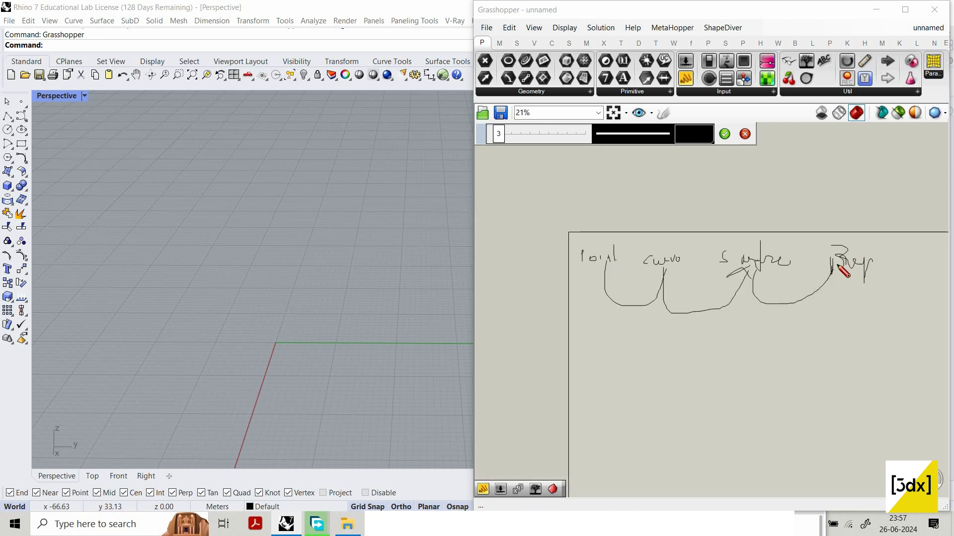
pyautogui.scroll(2, 838, 270)
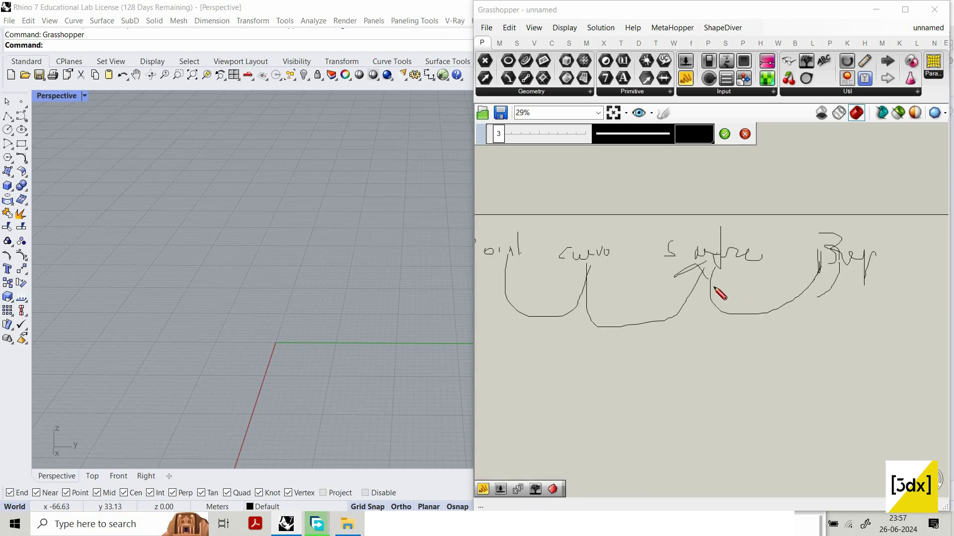
pyautogui.moveTo(714, 287)
pyautogui.mouseDown()
pyautogui.moveTo(729, 279)
pyautogui.moveTo(622, 279)
pyautogui.moveTo(616, 254)
pyautogui.moveTo(608, 264)
pyautogui.moveTo(631, 268)
pyautogui.mouseUp()
pyautogui.scroll(-3, 743, 273)
pyautogui.scroll(3, 723, 291)
pyautogui.scroll(-1, 625, 264)
pyautogui.scroll(1, 571, 264)
pyautogui.moveTo(520, 265); pyautogui.dragTo(629, 262)
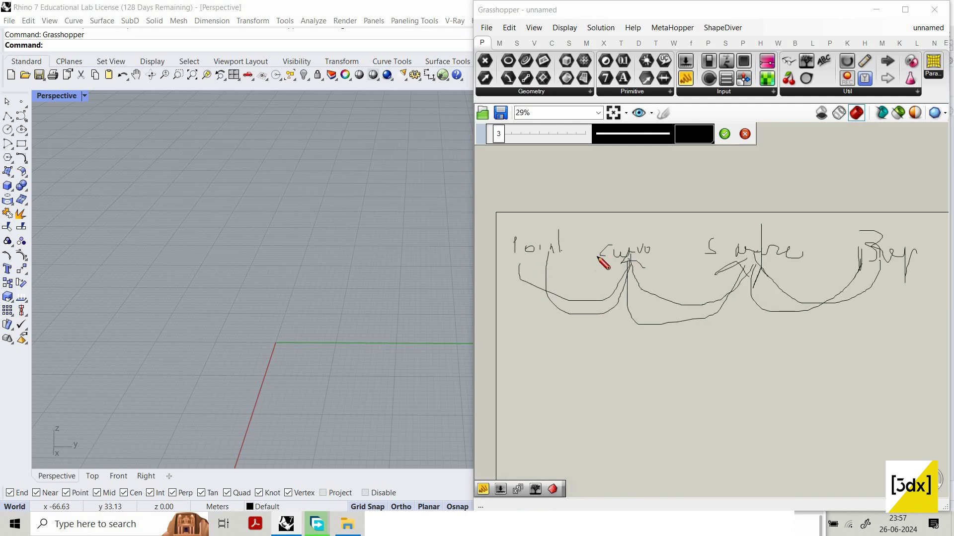
# Sketch a loop around the Point, Curve and Surface labels and discard the whole sketch
pyautogui.scroll(-2, 798, 299)
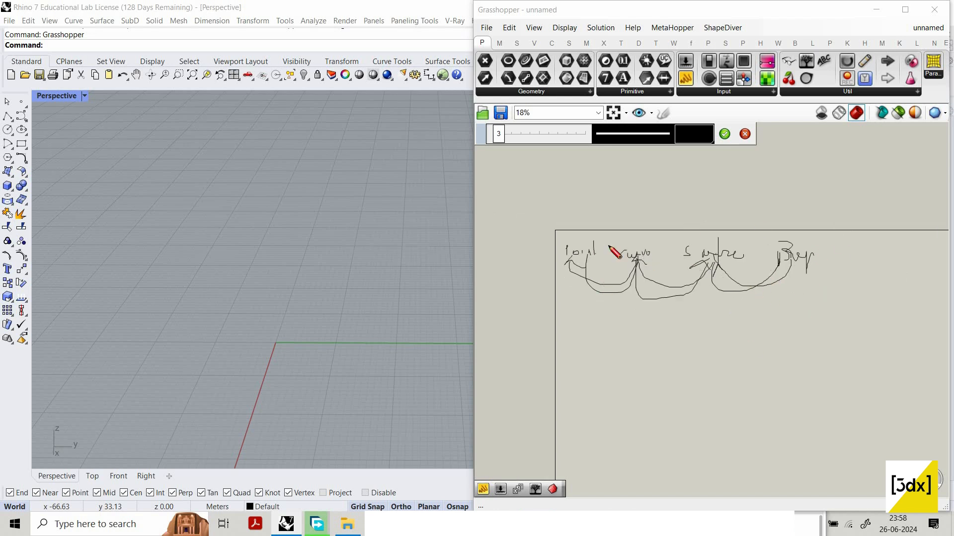
pyautogui.moveTo(660, 240)
pyautogui.mouseDown()
pyautogui.moveTo(724, 323)
pyautogui.moveTo(632, 223)
pyautogui.moveTo(701, 237)
pyautogui.mouseUp()
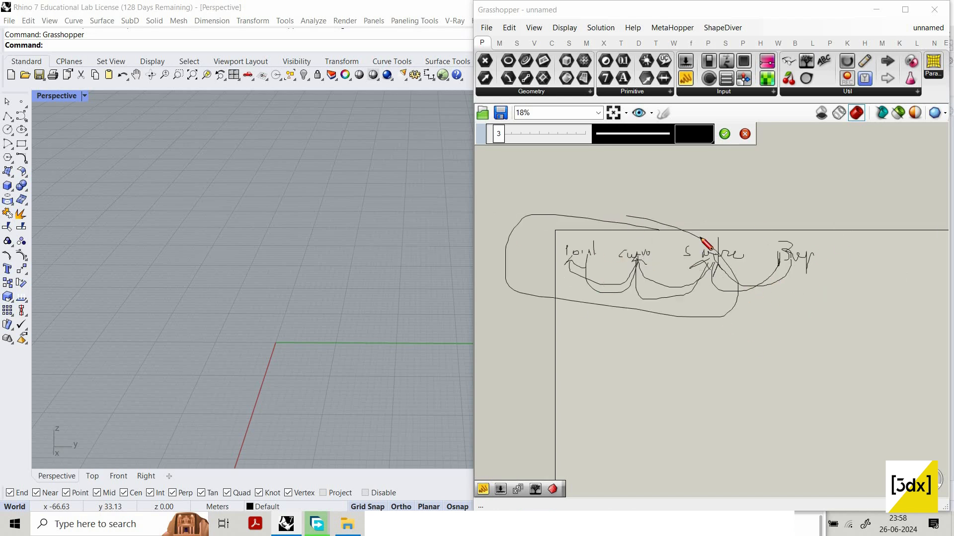
pyautogui.press('Escape')
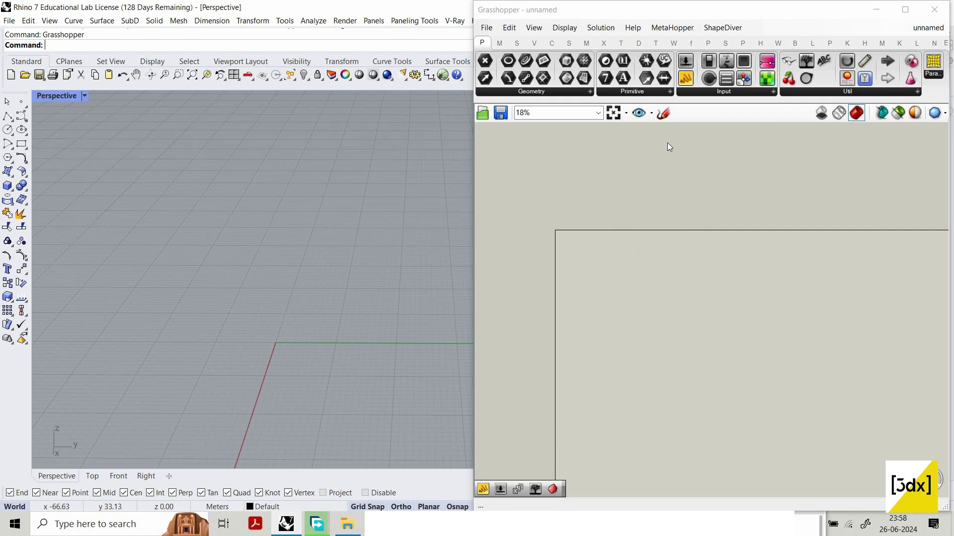
# Sketch the labels Curve and Surf with long horizontal lines and short strokes around them, and discard the sketch
pyautogui.click(664, 113)
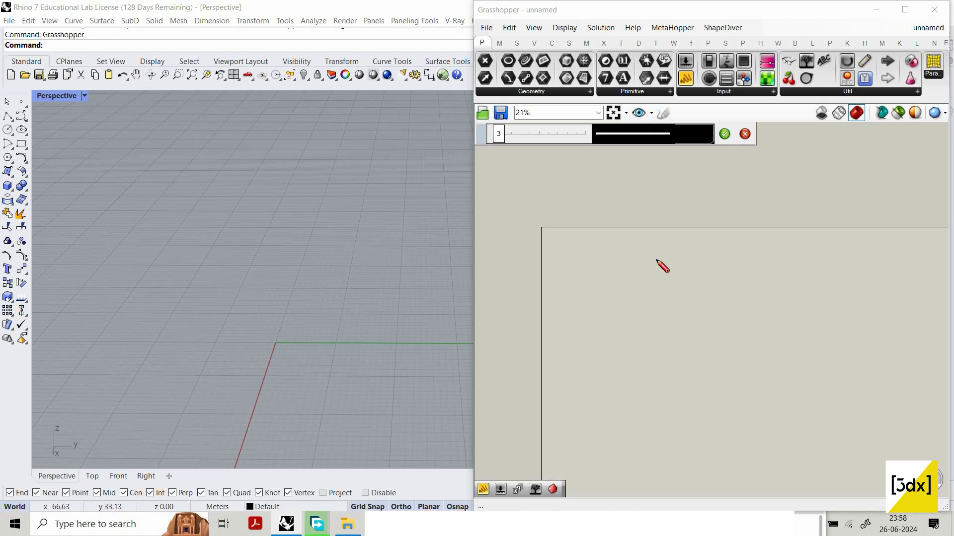
pyautogui.moveTo(629, 247)
pyautogui.mouseDown()
pyautogui.moveTo(620, 280)
pyautogui.moveTo(777, 259)
pyautogui.moveTo(772, 285)
pyautogui.moveTo(829, 288)
pyautogui.moveTo(832, 276)
pyautogui.moveTo(793, 327)
pyautogui.moveTo(765, 314)
pyautogui.moveTo(773, 339)
pyautogui.mouseUp()
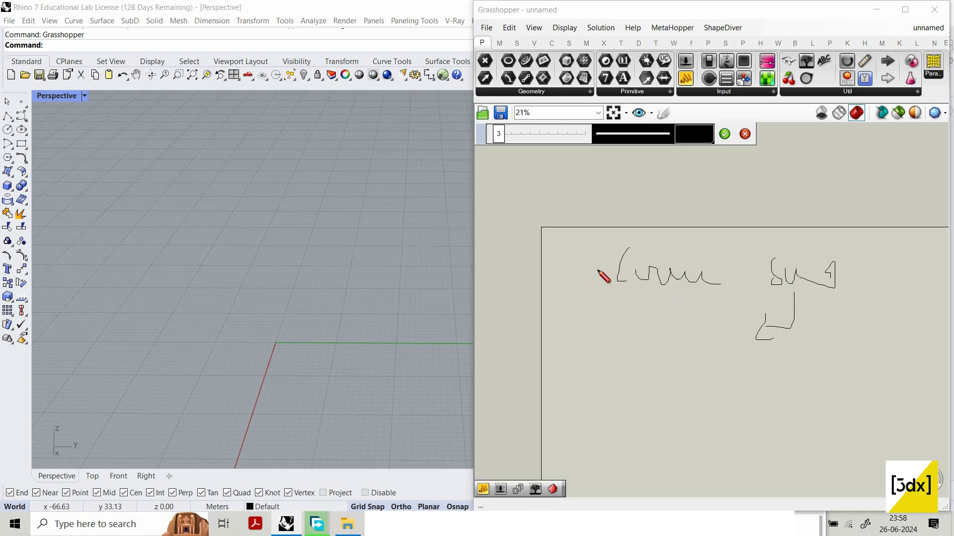
pyautogui.moveTo(561, 208); pyautogui.dragTo(803, 215)
pyautogui.moveTo(636, 220); pyautogui.dragTo(631, 289)
pyautogui.moveTo(627, 272); pyautogui.dragTo(632, 278)
pyautogui.moveTo(635, 213); pyautogui.dragTo(600, 312)
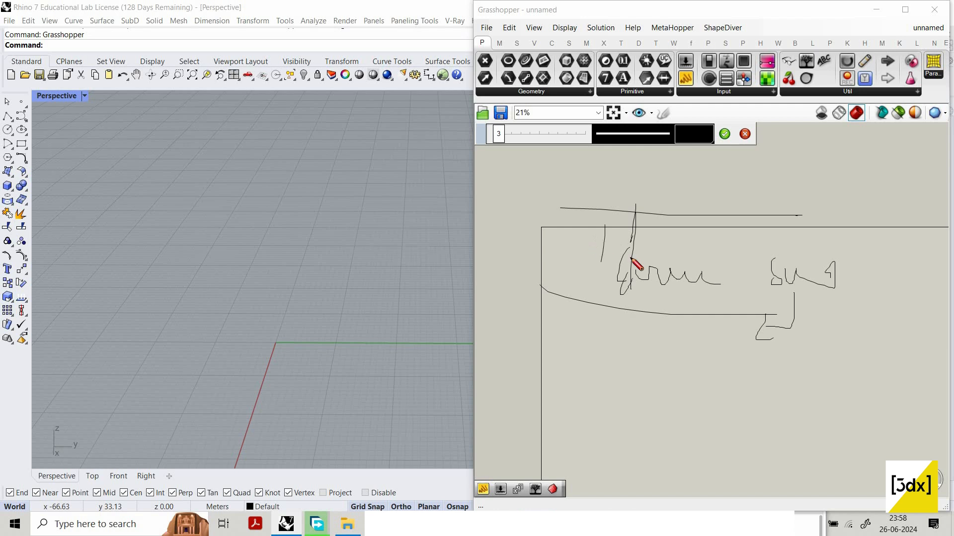
pyautogui.moveTo(733, 252); pyautogui.dragTo(756, 252)
pyautogui.press('Escape')
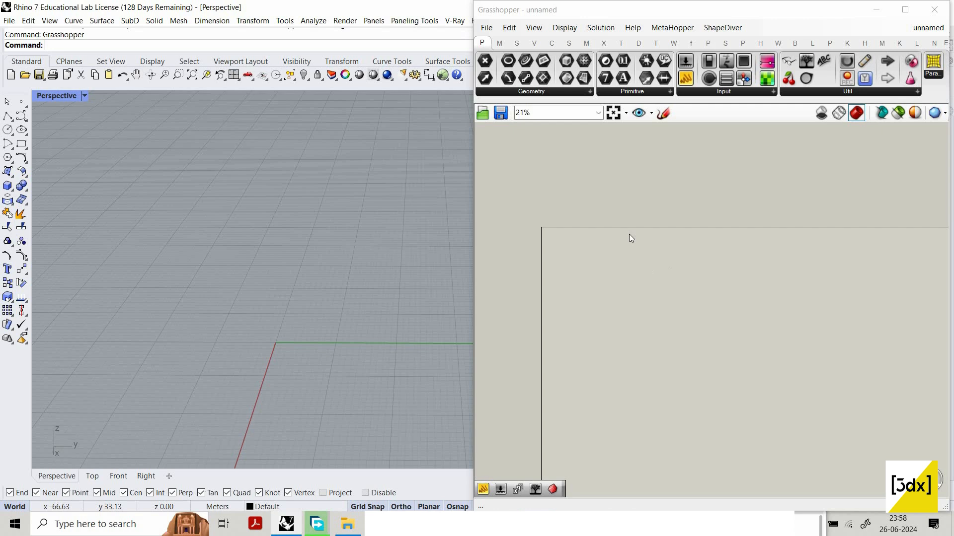
# Sketch three stacked horizontal lines with an upward arrow beside their ends
pyautogui.click(666, 118)
pyautogui.scroll(1, 546, 313)
pyautogui.moveTo(531, 310); pyautogui.dragTo(789, 311)
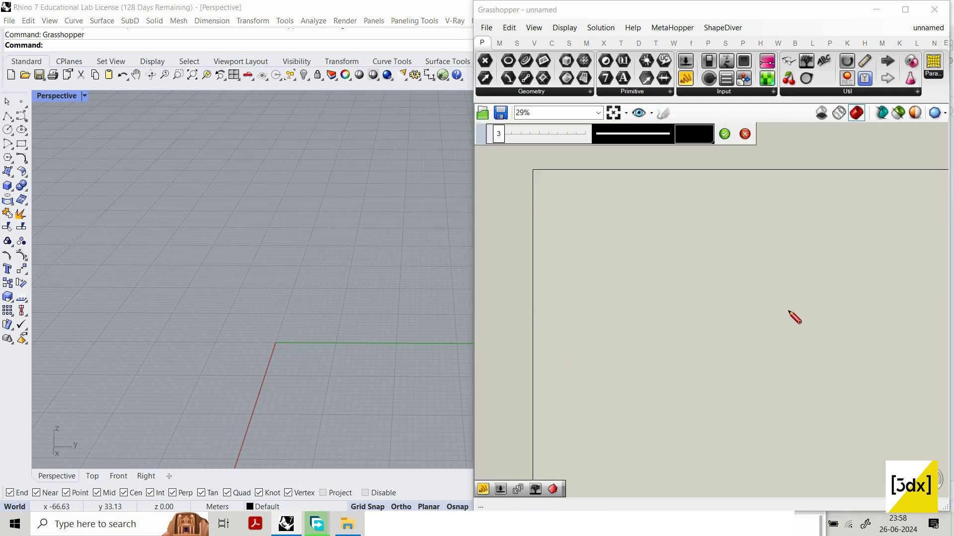
pyautogui.scroll(2, 671, 298)
pyautogui.moveTo(553, 217); pyautogui.dragTo(756, 233)
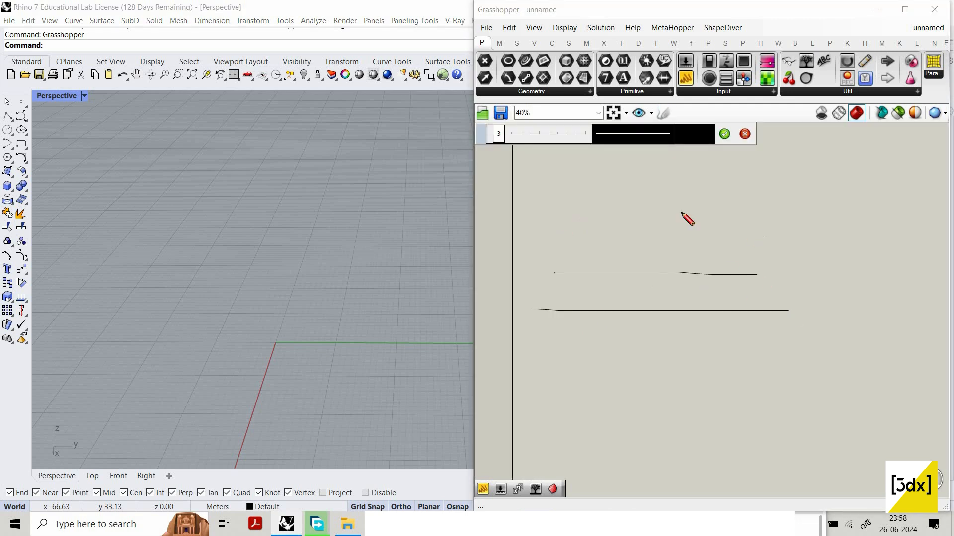
pyautogui.moveTo(554, 273); pyautogui.dragTo(757, 274)
pyautogui.moveTo(798, 232); pyautogui.dragTo(799, 310)
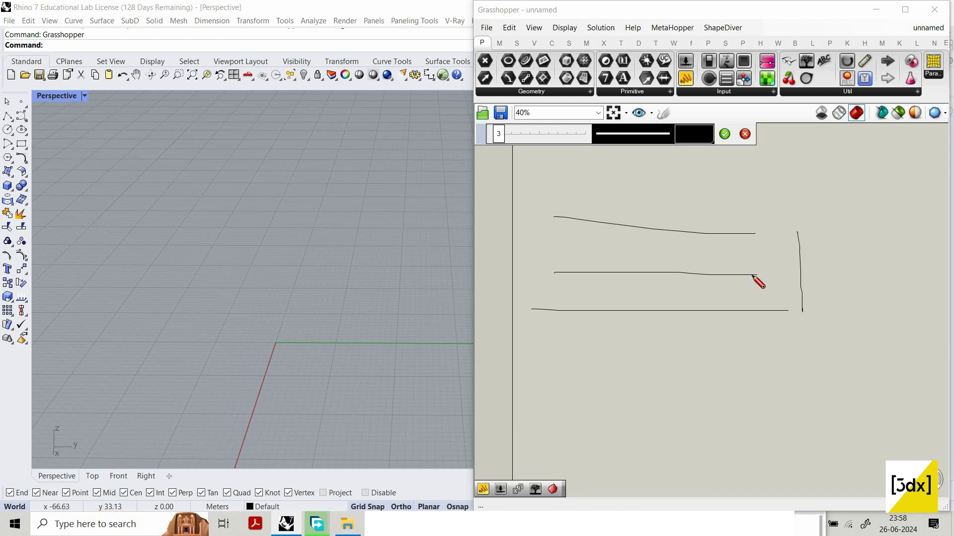
pyautogui.moveTo(784, 261); pyautogui.dragTo(809, 251)
pyautogui.scroll(-1, 784, 303)
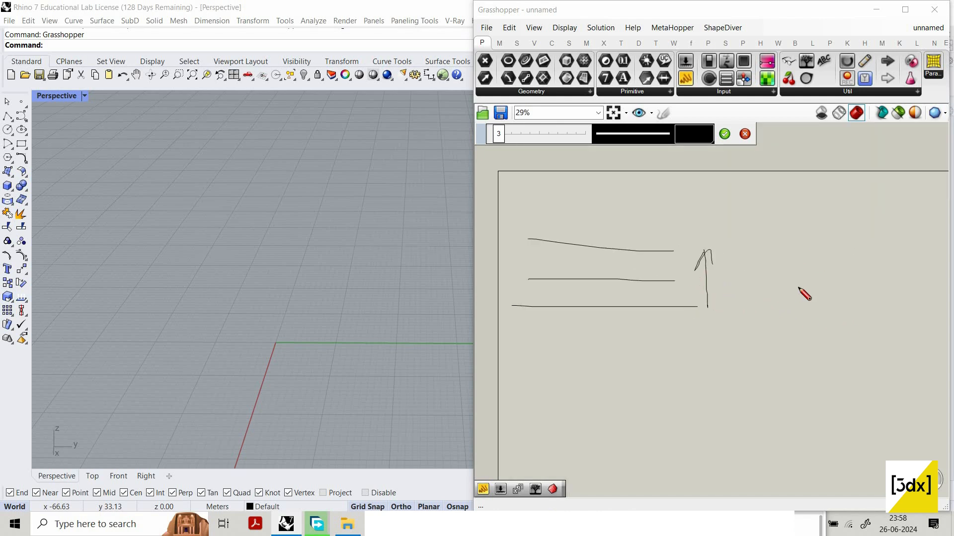
# Sketch connecting strokes across the ends of the three lines and discard the whole sketch
pyautogui.moveTo(674, 248); pyautogui.dragTo(692, 306)
pyautogui.moveTo(667, 307); pyautogui.dragTo(666, 310)
pyautogui.moveTo(676, 252); pyautogui.dragTo(679, 297)
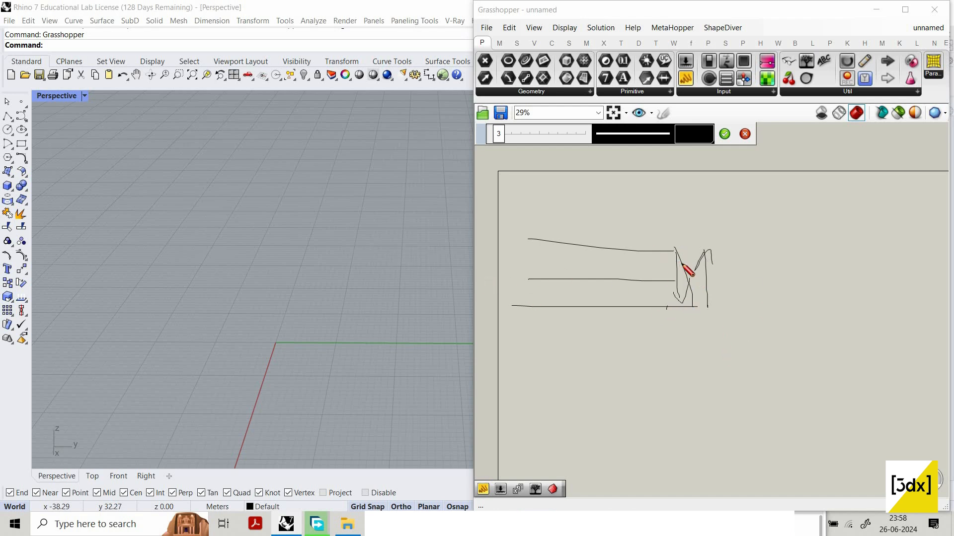
pyautogui.press('Escape')
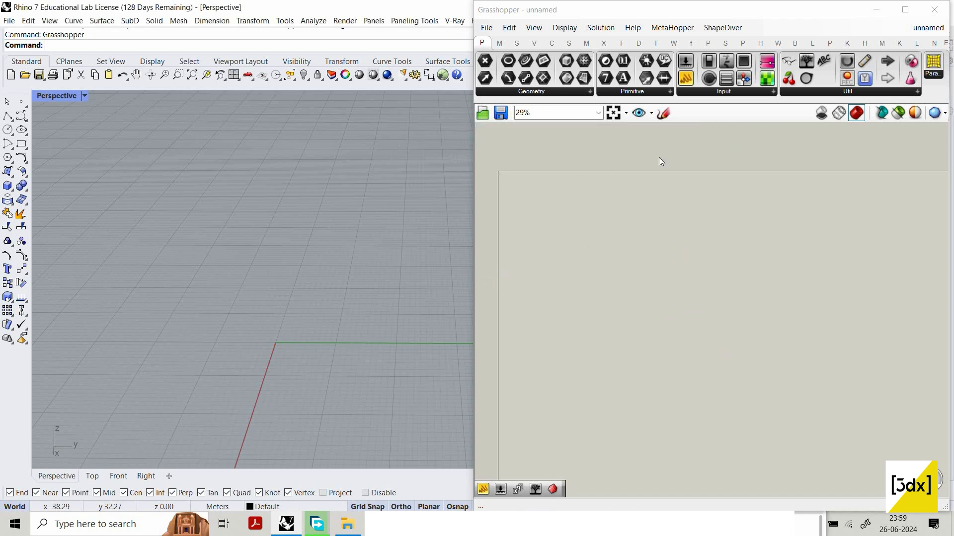
# Sketch three nested closed loops with an arrow from the middle one outward, and handwrite notes beside and below them
pyautogui.click(666, 114)
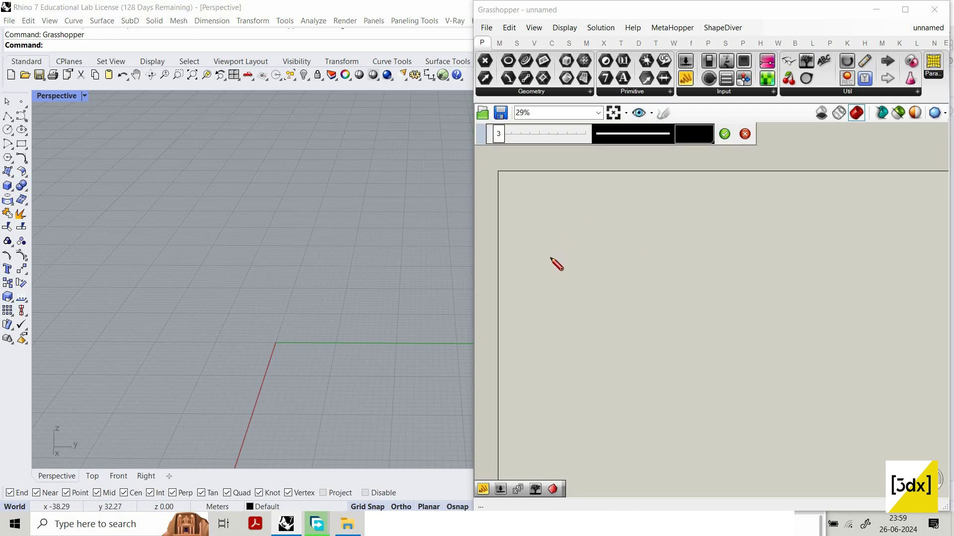
pyautogui.moveTo(589, 226)
pyautogui.mouseDown()
pyautogui.moveTo(541, 298)
pyautogui.moveTo(602, 190)
pyautogui.moveTo(721, 242)
pyautogui.moveTo(551, 199)
pyautogui.mouseUp()
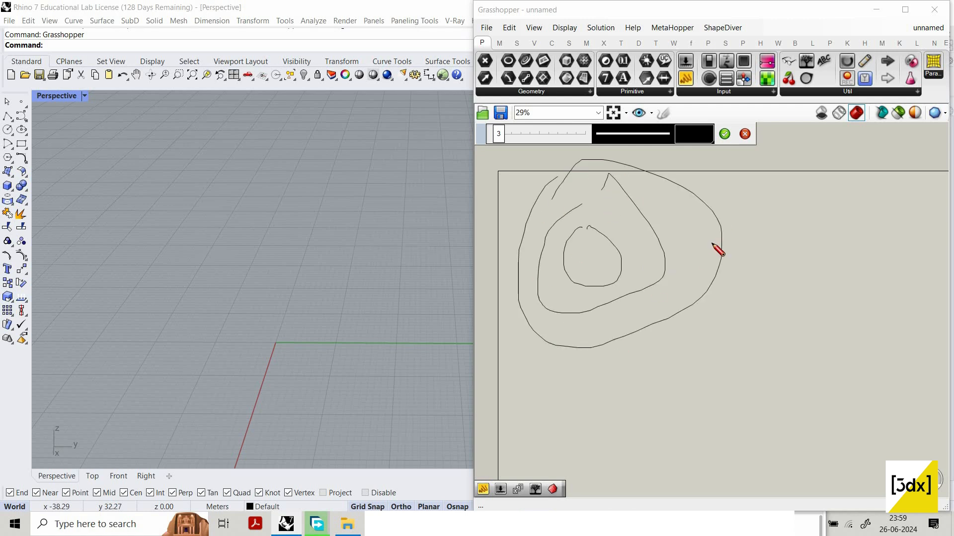
pyautogui.moveTo(762, 263)
pyautogui.mouseDown()
pyautogui.moveTo(786, 184)
pyautogui.moveTo(760, 203)
pyautogui.mouseUp()
pyautogui.moveTo(845, 212); pyautogui.dragTo(848, 235)
pyautogui.moveTo(860, 213)
pyautogui.mouseDown()
pyautogui.moveTo(861, 234)
pyautogui.moveTo(883, 233)
pyautogui.mouseUp()
pyautogui.moveTo(644, 282); pyautogui.dragTo(698, 307)
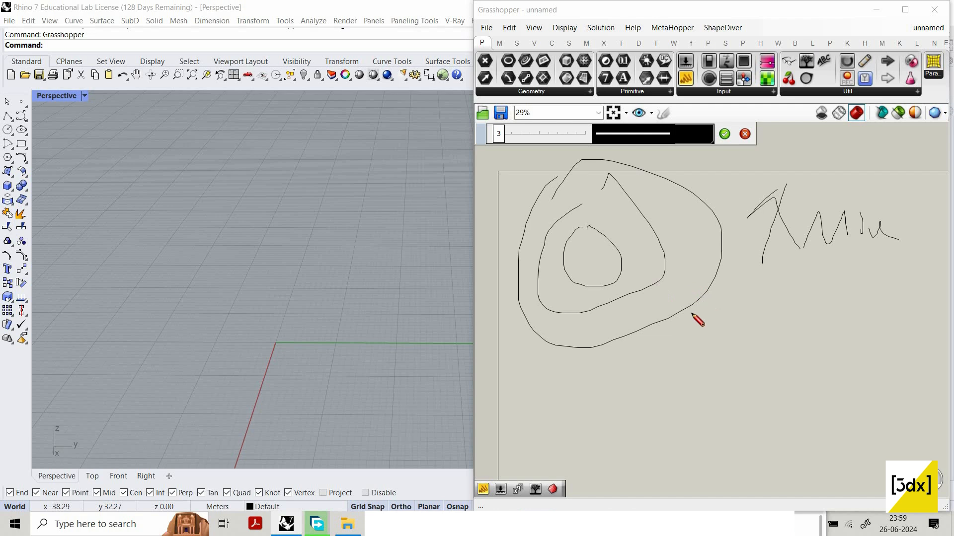
pyautogui.moveTo(670, 342); pyautogui.dragTo(669, 353)
pyautogui.click(738, 349)
pyautogui.moveTo(720, 338)
pyautogui.mouseDown()
pyautogui.moveTo(740, 397)
pyautogui.moveTo(766, 340)
pyautogui.mouseUp()
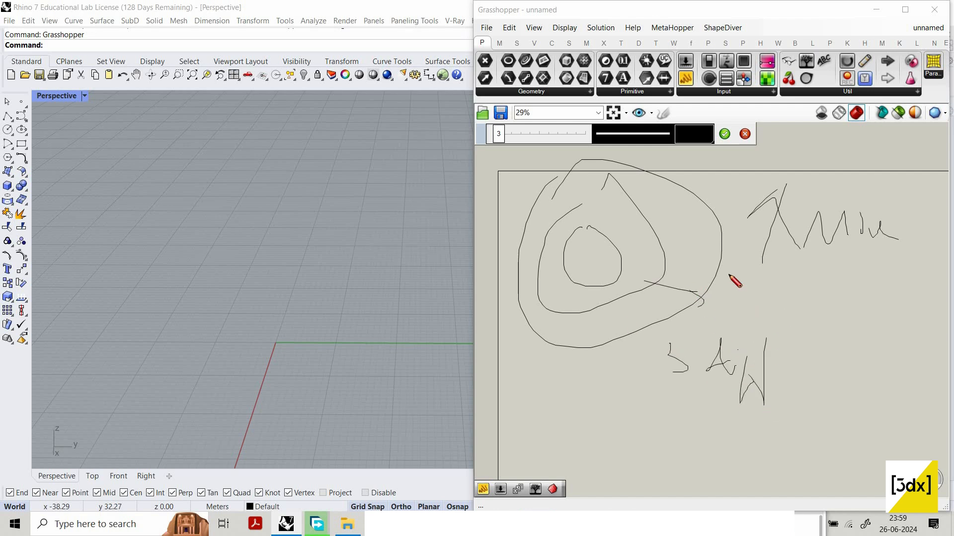
# Sketch a horizontal arrow under the upper note and handwrite another note starting with 2 below it
pyautogui.scroll(-2, 734, 276)
pyautogui.moveTo(729, 273)
pyautogui.mouseDown()
pyautogui.moveTo(815, 275)
pyautogui.moveTo(801, 295)
pyautogui.moveTo(796, 345)
pyautogui.mouseUp()
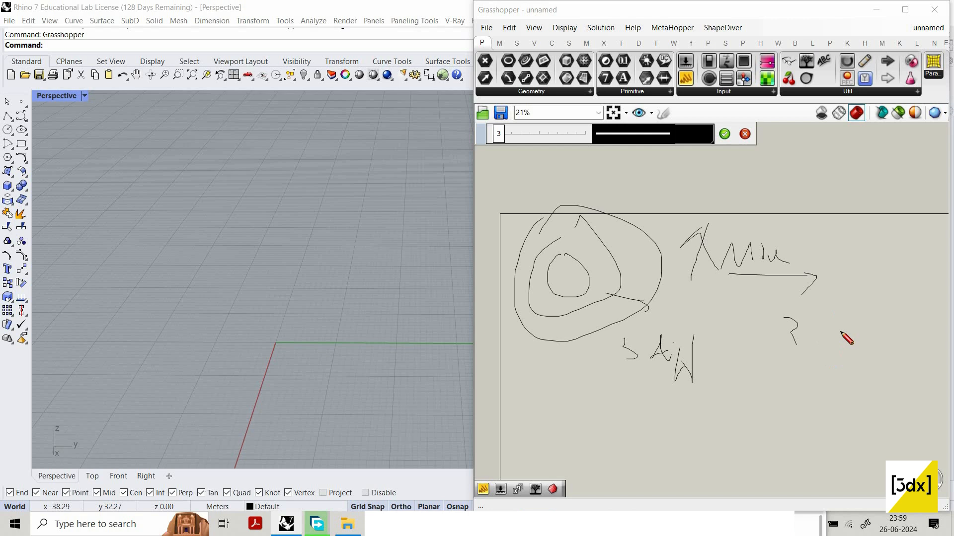
pyautogui.moveTo(826, 297); pyautogui.dragTo(820, 354)
pyautogui.moveTo(820, 354); pyautogui.dragTo(845, 337)
pyautogui.moveTo(854, 304); pyautogui.dragTo(855, 388)
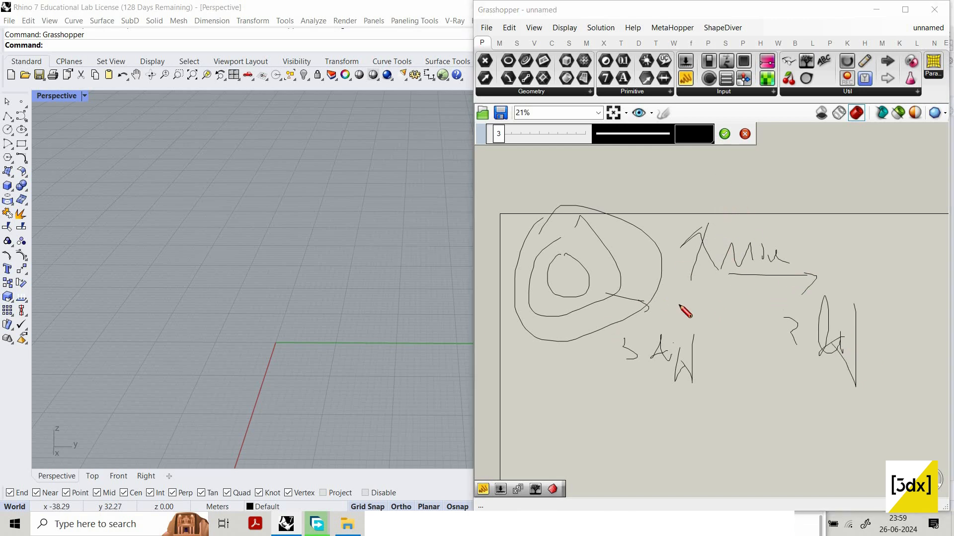
# Sketch a loop around each of the two lower notes and discard the whole sketch
pyautogui.moveTo(690, 319)
pyautogui.mouseDown()
pyautogui.moveTo(573, 404)
pyautogui.moveTo(640, 325)
pyautogui.mouseUp()
pyautogui.moveTo(785, 313)
pyautogui.mouseDown()
pyautogui.moveTo(869, 302)
pyautogui.moveTo(825, 314)
pyautogui.mouseUp()
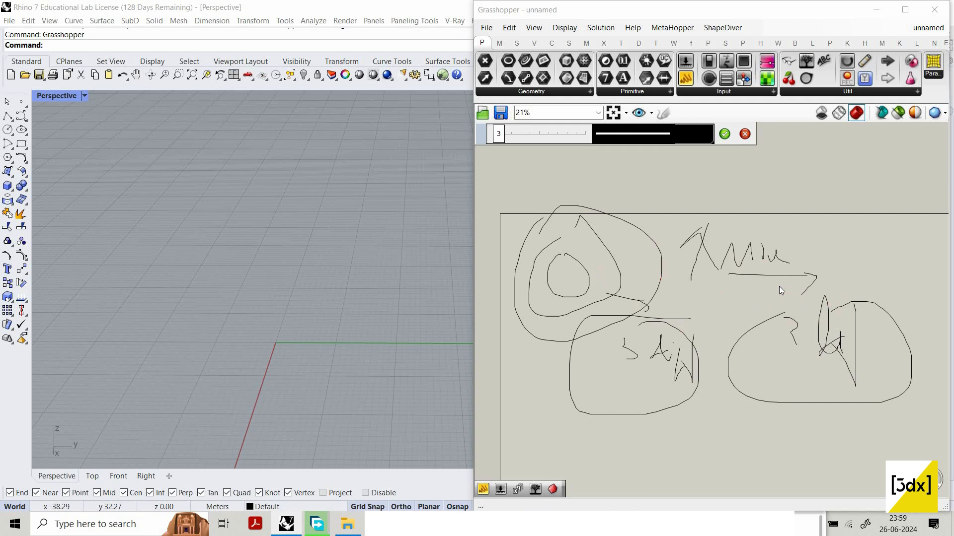
pyautogui.press('Escape')
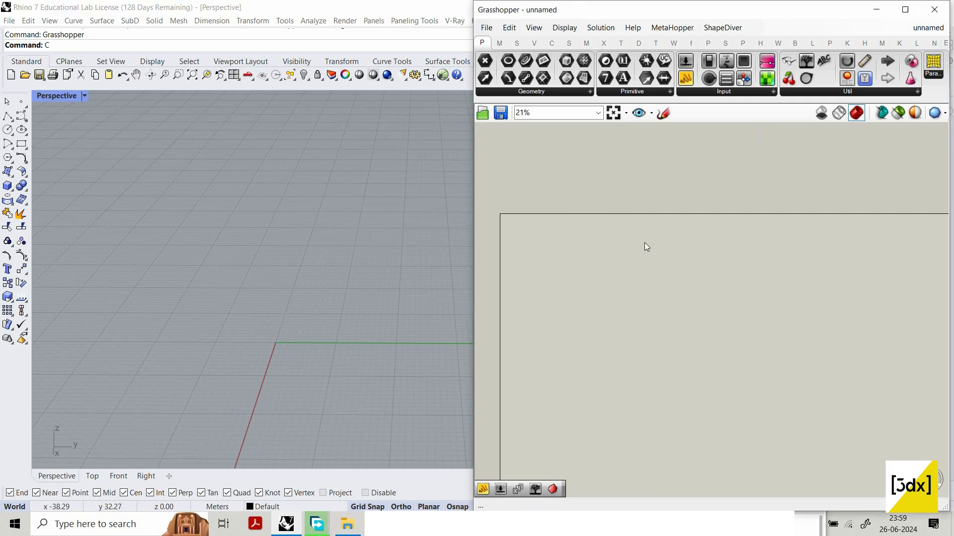
pyautogui.scroll(4, 645, 246)
pyautogui.press('Escape')
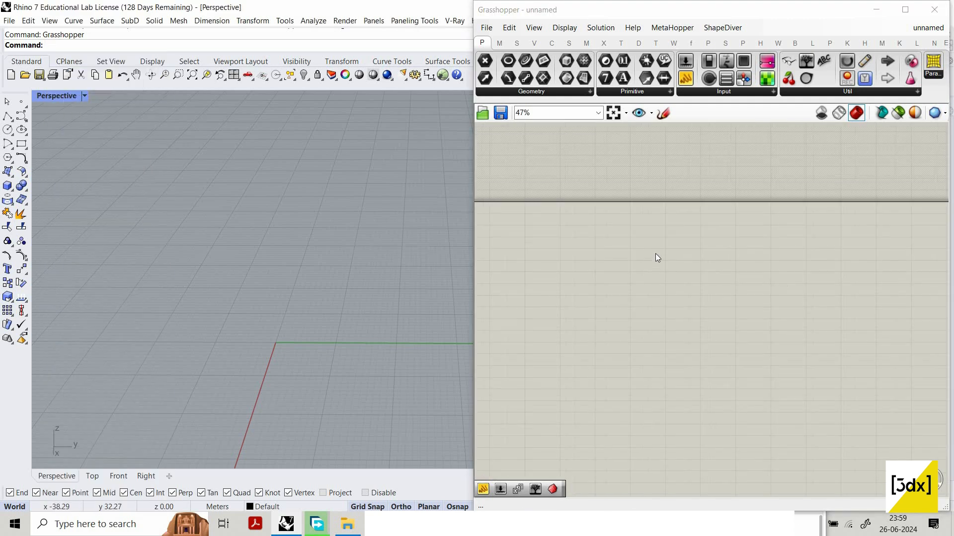
pyautogui.scroll(3, 657, 258)
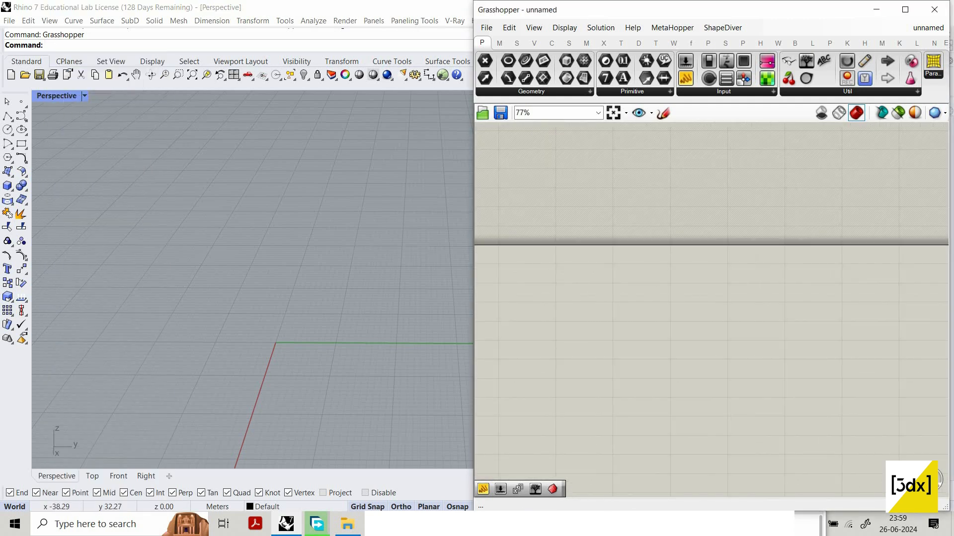
# Add a Circle component to the canvas and place it toward the upper part, away from the left edge
pyautogui.doubleClick(612, 274)
pyautogui.write('circl')
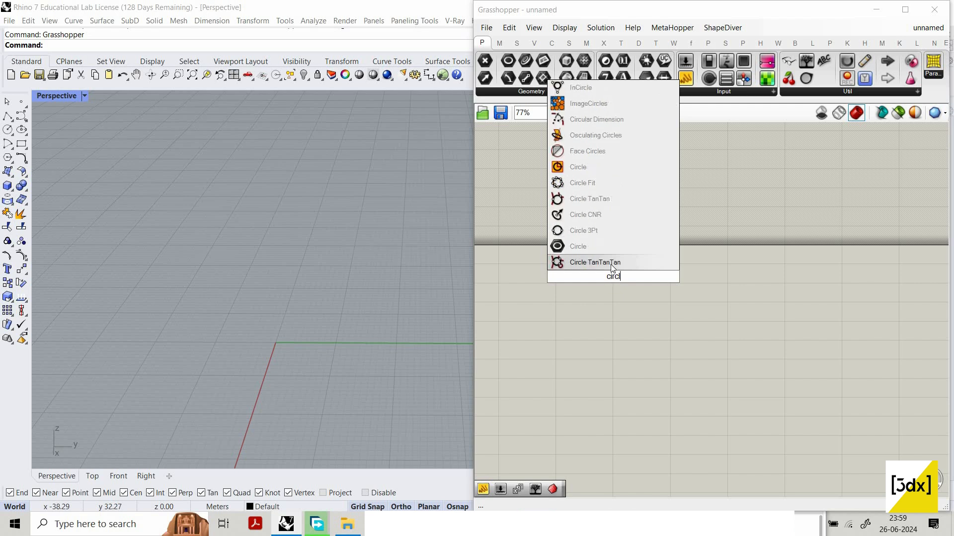
pyautogui.write('e')
pyautogui.click(604, 250)
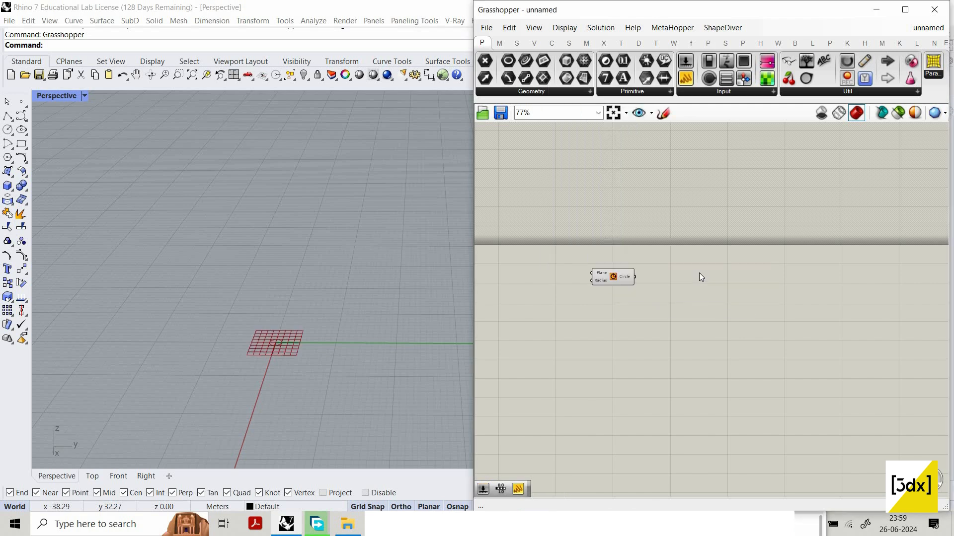
pyautogui.moveTo(639, 281); pyautogui.dragTo(710, 266)
pyautogui.scroll(-3, 728, 286)
pyautogui.scroll(4, 661, 284)
pyautogui.scroll(-2, 755, 274)
pyautogui.scroll(2, 699, 279)
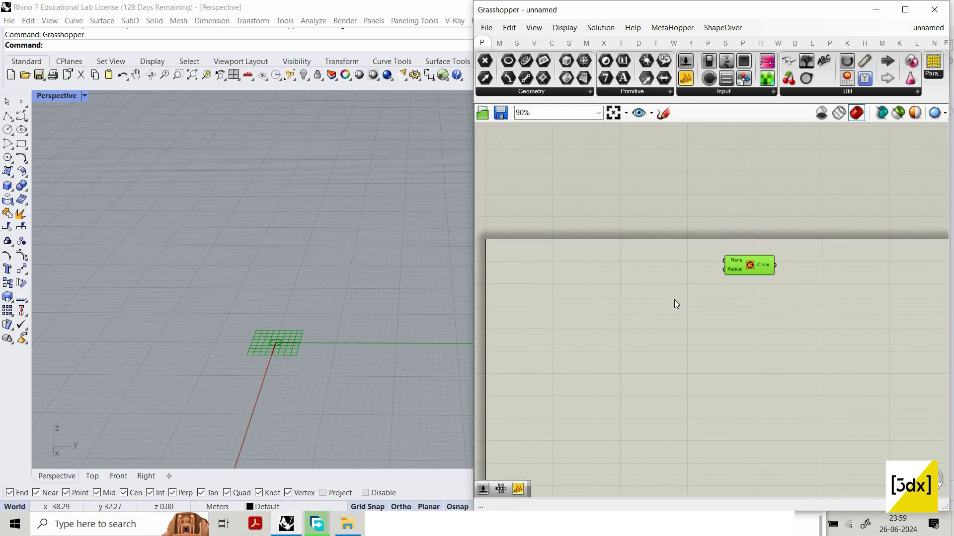
# Add a Range component and place it below and to the left of the Circle component
pyautogui.doubleClick(625, 350)
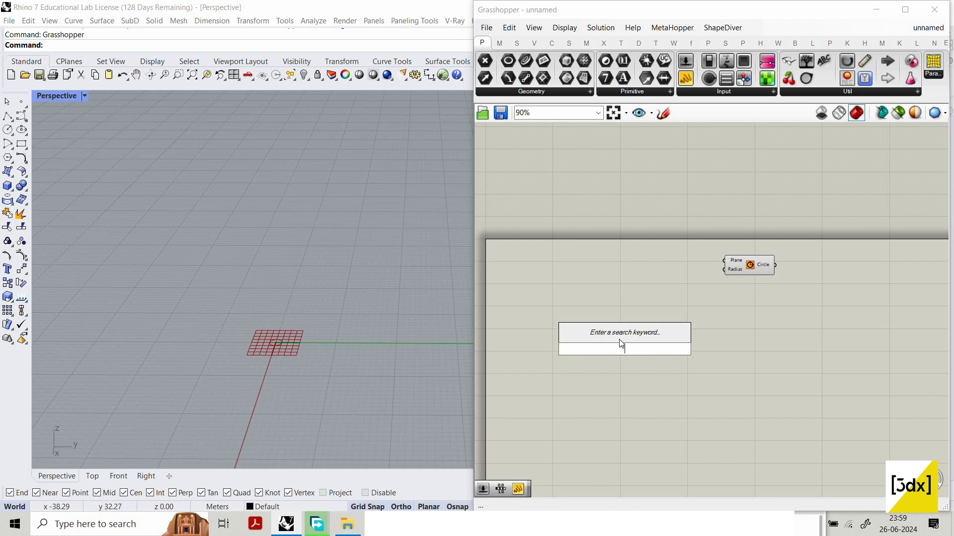
pyautogui.write('range')
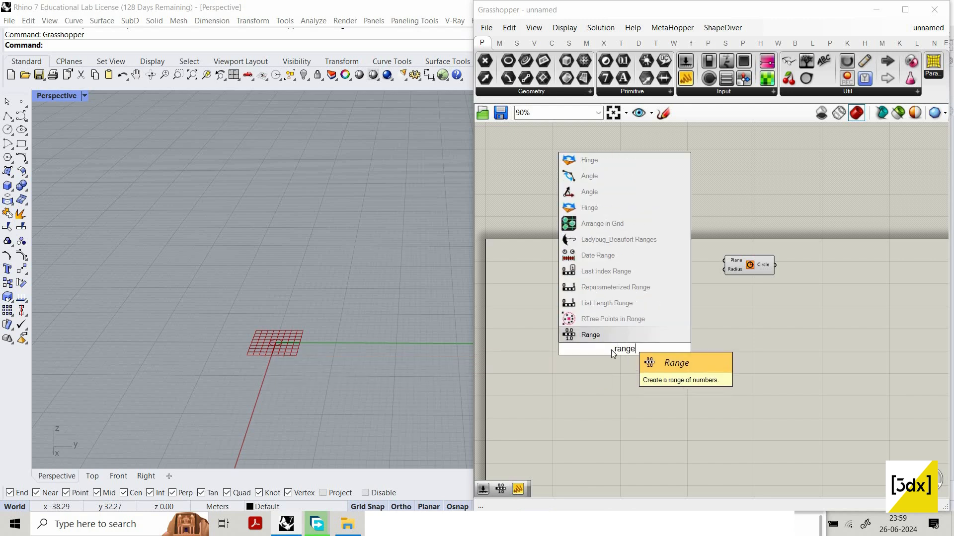
pyautogui.press('Return')
pyautogui.moveTo(616, 349); pyautogui.dragTo(558, 317)
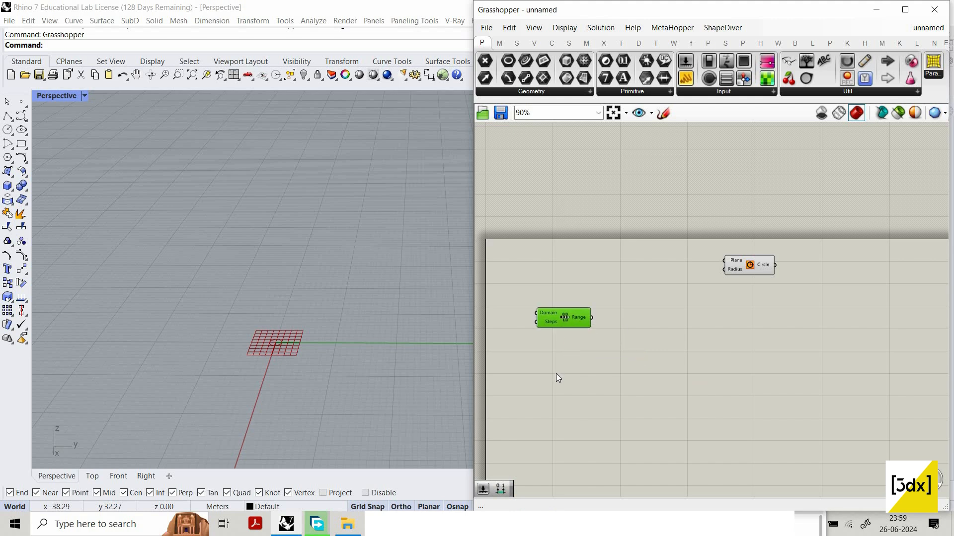
# Add a Series component directly below the Range component and select both together
pyautogui.click(556, 373)
pyautogui.write('Sese')
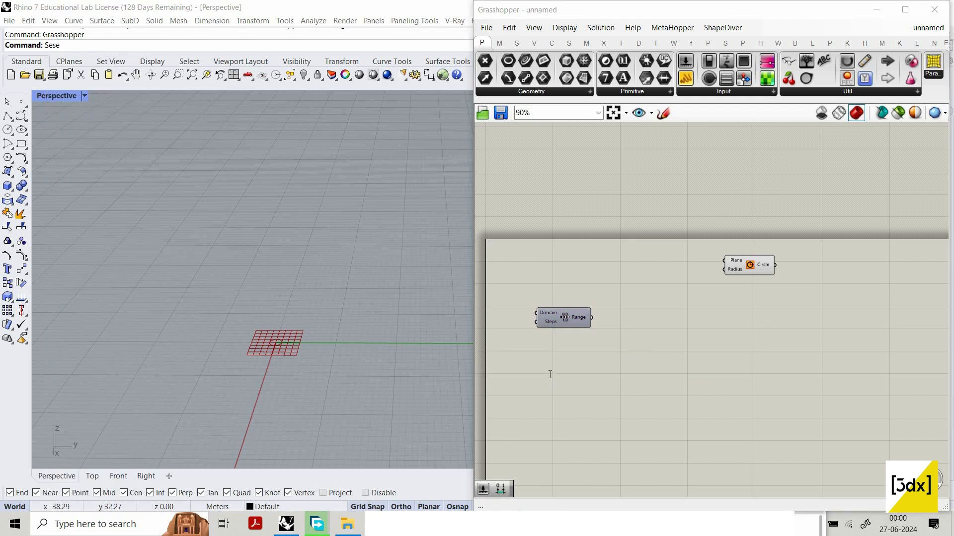
pyautogui.doubleClick(549, 374)
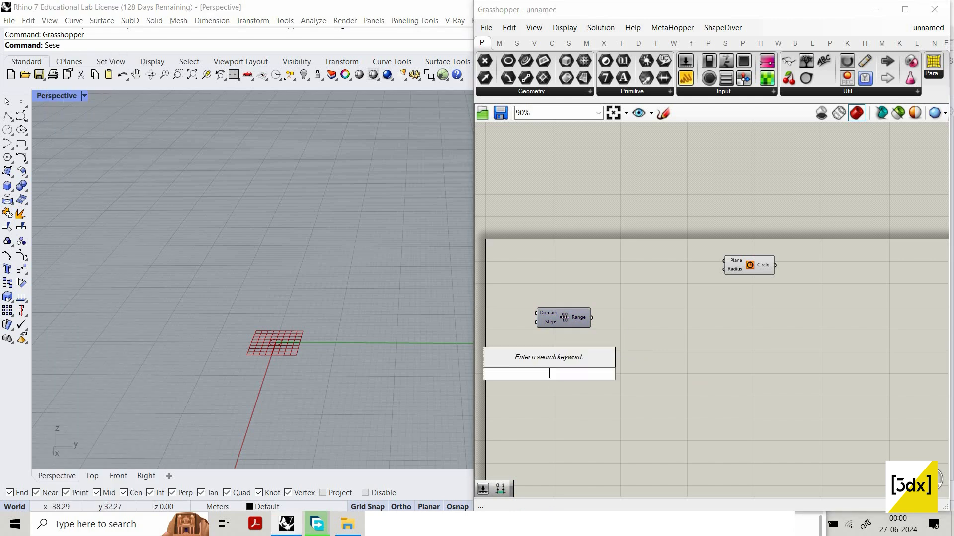
pyautogui.write('series')
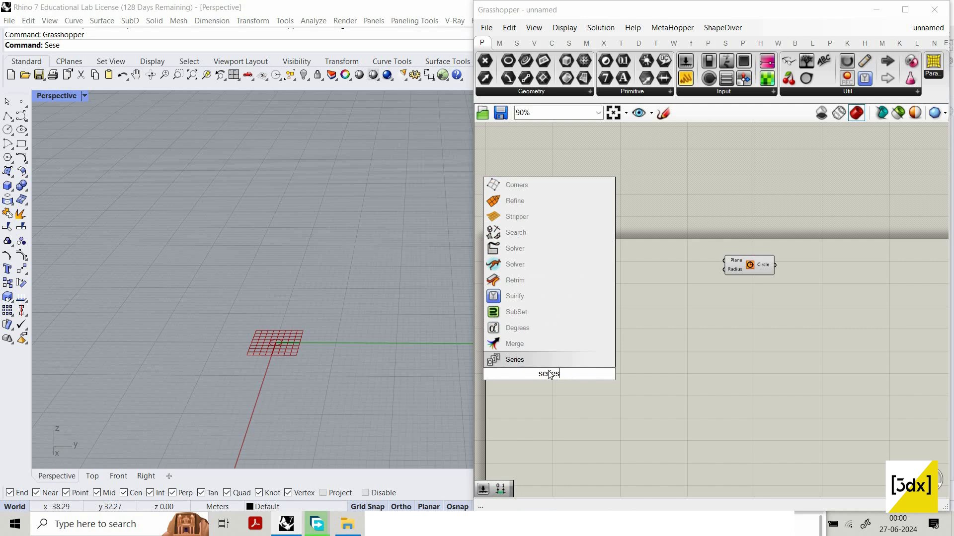
pyautogui.press('Return')
pyautogui.scroll(2, 559, 359)
pyautogui.moveTo(566, 376); pyautogui.dragTo(582, 362)
pyautogui.moveTo(518, 255); pyautogui.dragTo(619, 387)
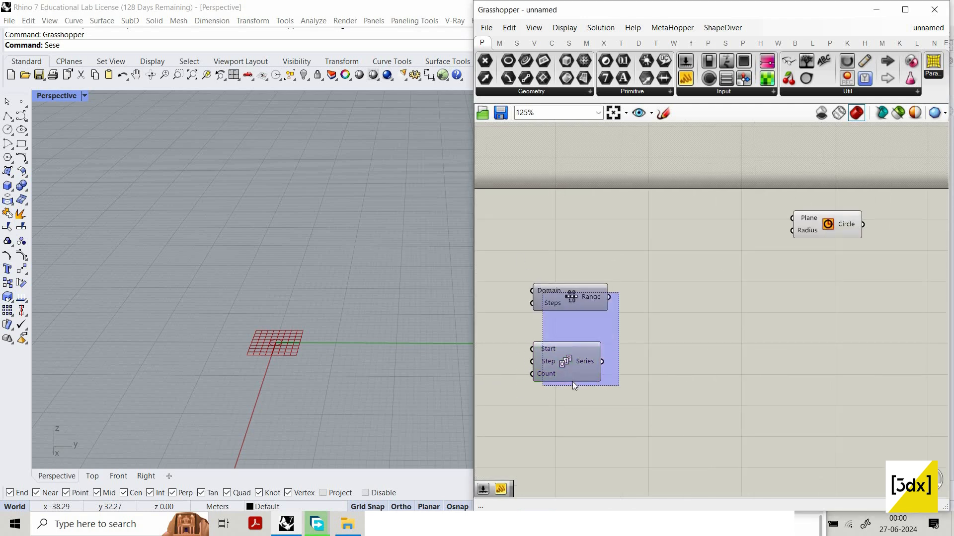
pyautogui.hotkey('ctrl', 'z')
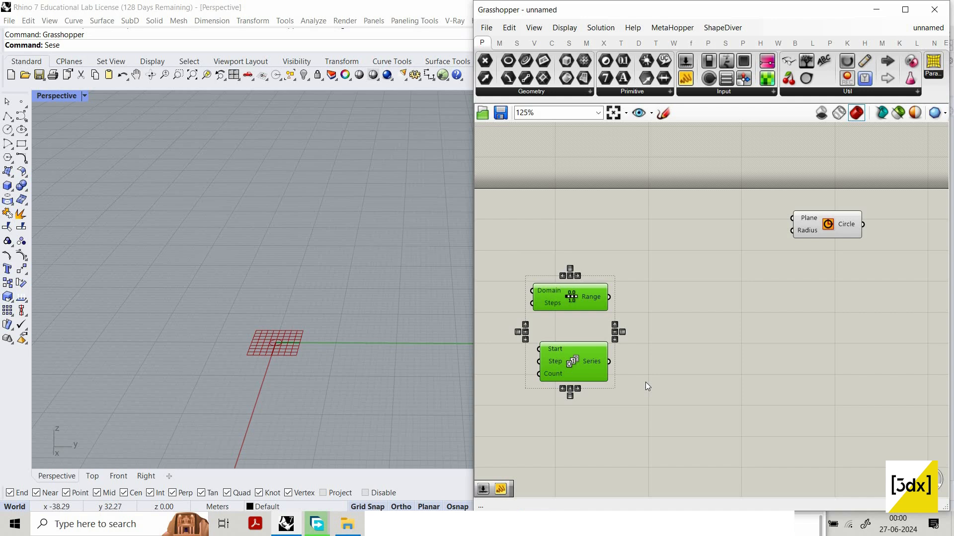
# Sketch a 0, a curved stroke far to its right and a double-headed arrow between them above the components
pyautogui.click(664, 113)
pyautogui.scroll(-2, 666, 234)
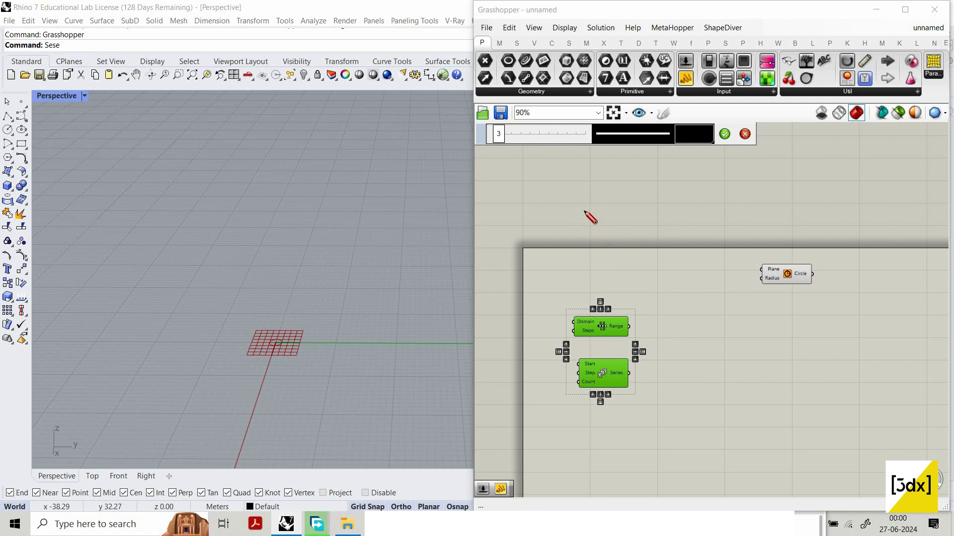
pyautogui.moveTo(581, 203); pyautogui.dragTo(581, 211)
pyautogui.moveTo(809, 197); pyautogui.dragTo(788, 180)
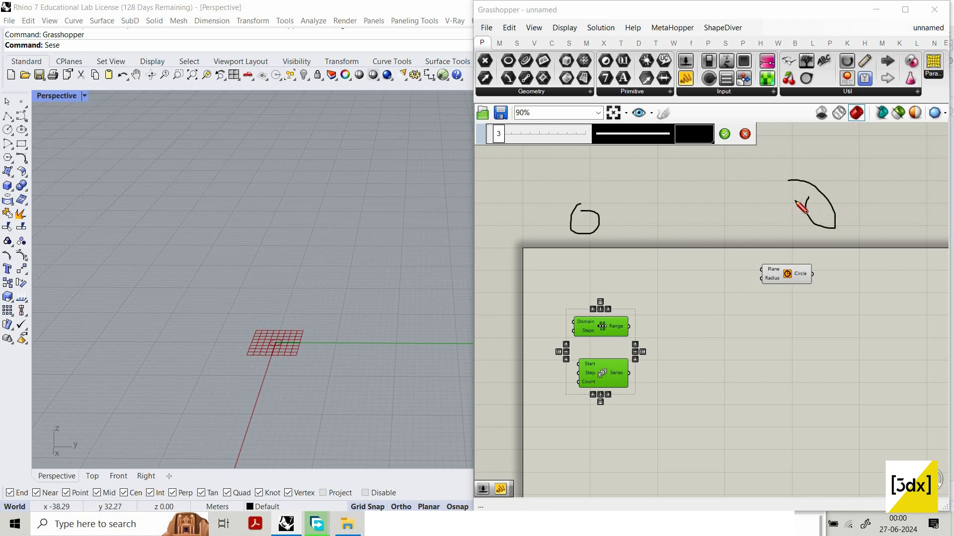
pyautogui.moveTo(618, 215); pyautogui.dragTo(846, 212)
pyautogui.moveTo(807, 207); pyautogui.dragTo(754, 225)
pyautogui.moveTo(654, 198); pyautogui.dragTo(669, 227)
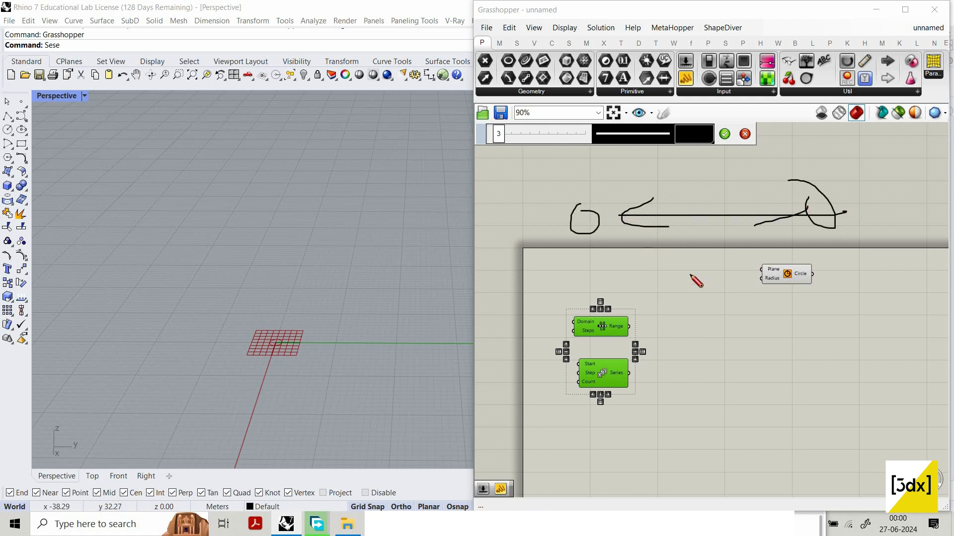
# Sketch four vertical ticks under the double-headed arrow with a horizontal arrow across them, and discard the whole sketch
pyautogui.moveTo(660, 217); pyautogui.dragTo(657, 259)
pyautogui.moveTo(725, 225); pyautogui.dragTo(721, 258)
pyautogui.moveTo(768, 216); pyautogui.dragTo(769, 253)
pyautogui.moveTo(800, 225); pyautogui.dragTo(799, 262)
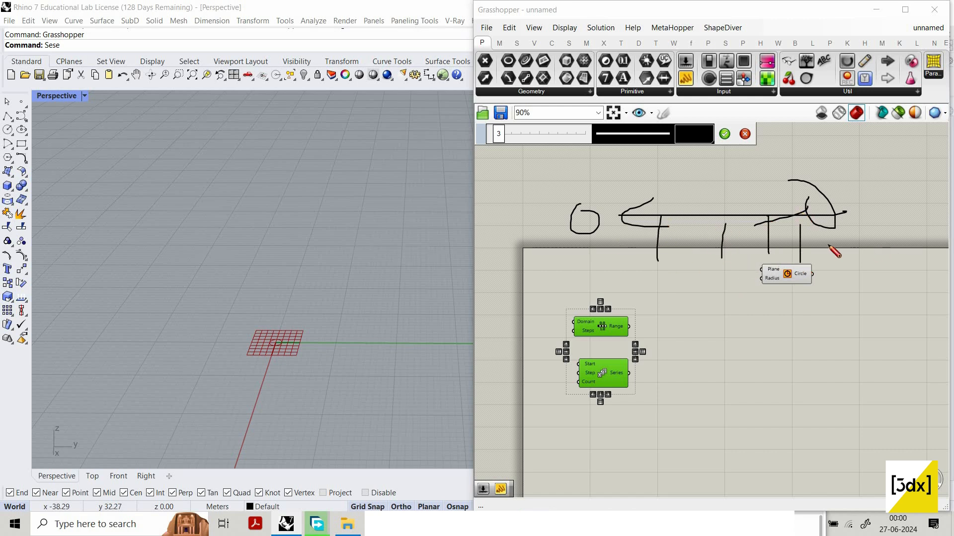
pyautogui.moveTo(610, 244); pyautogui.dragTo(886, 245)
pyautogui.moveTo(829, 243)
pyautogui.mouseDown()
pyautogui.moveTo(822, 258)
pyautogui.moveTo(776, 258)
pyautogui.mouseUp()
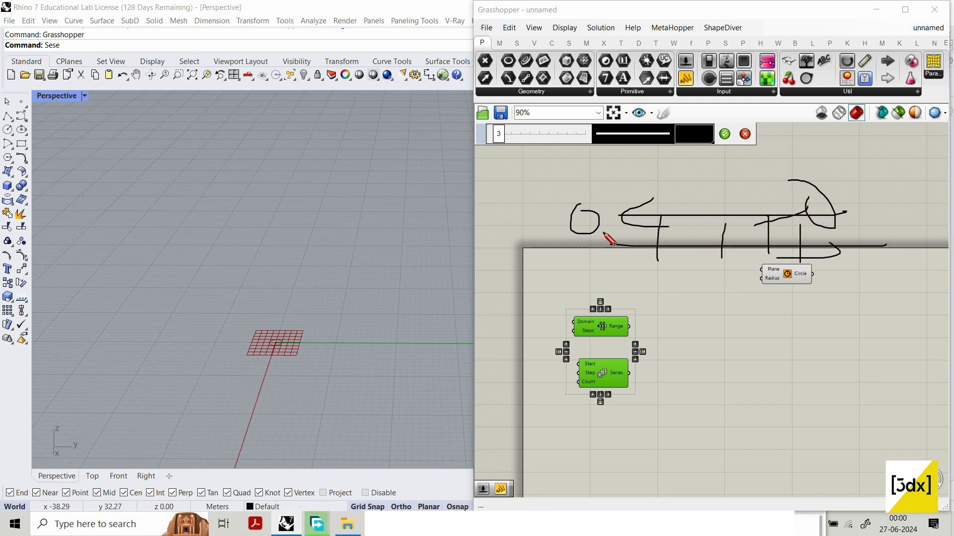
pyautogui.moveTo(589, 195); pyautogui.dragTo(592, 194)
pyautogui.moveTo(830, 175)
pyautogui.mouseDown()
pyautogui.moveTo(877, 206)
pyautogui.moveTo(846, 214)
pyautogui.mouseUp()
pyautogui.press('Escape')
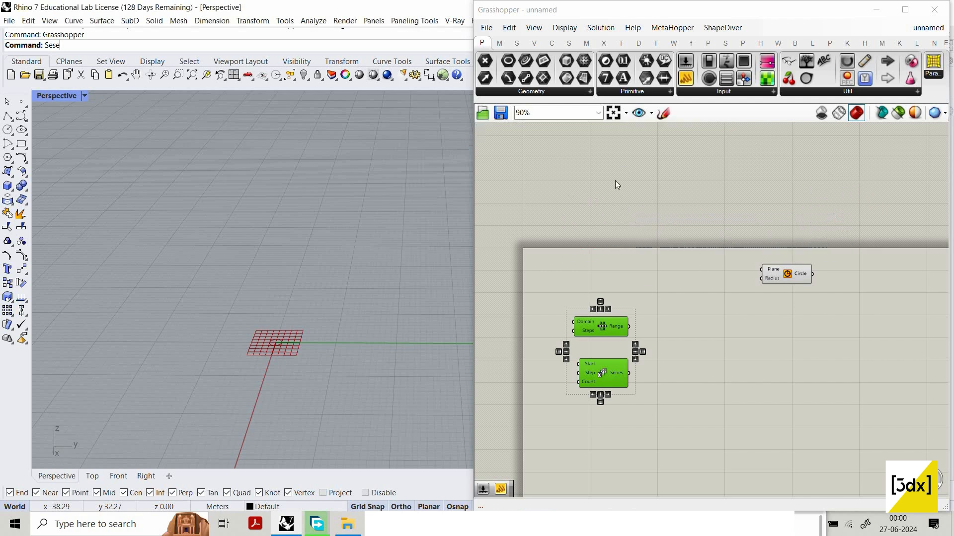
# Sketch a short handwritten note above the Range component with a long horizontal arrow under it, and discard the sketch
pyautogui.click(662, 114)
pyautogui.moveTo(546, 187); pyautogui.dragTo(540, 208)
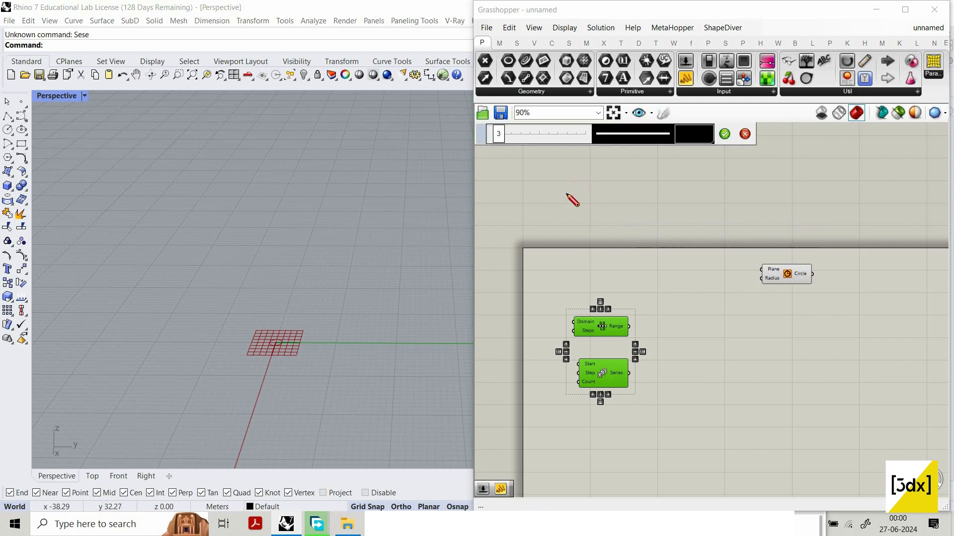
pyautogui.moveTo(565, 173)
pyautogui.mouseDown()
pyautogui.moveTo(566, 197)
pyautogui.moveTo(583, 192)
pyautogui.moveTo(621, 213)
pyautogui.mouseUp()
pyautogui.moveTo(624, 205); pyautogui.dragTo(625, 218)
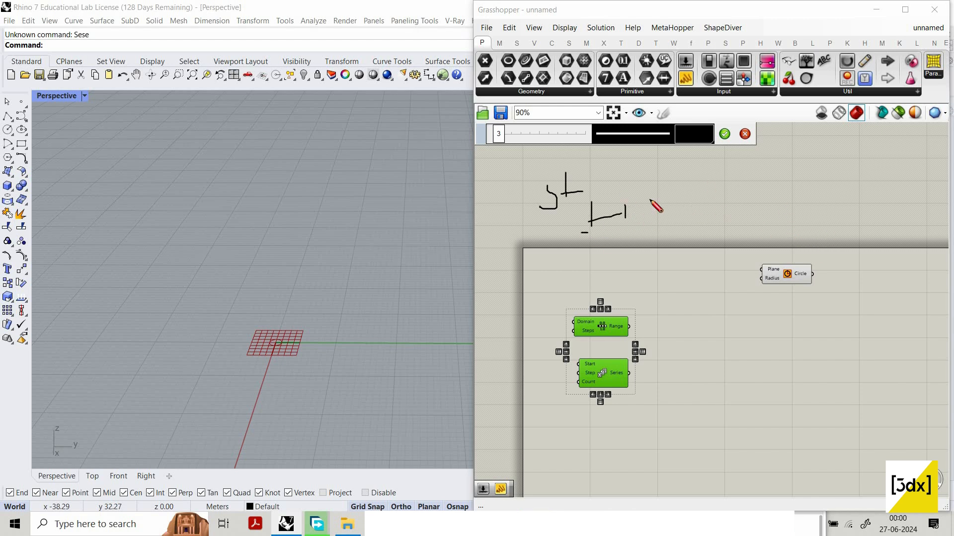
pyautogui.moveTo(581, 233); pyautogui.dragTo(821, 227)
pyautogui.moveTo(837, 229); pyautogui.dragTo(807, 247)
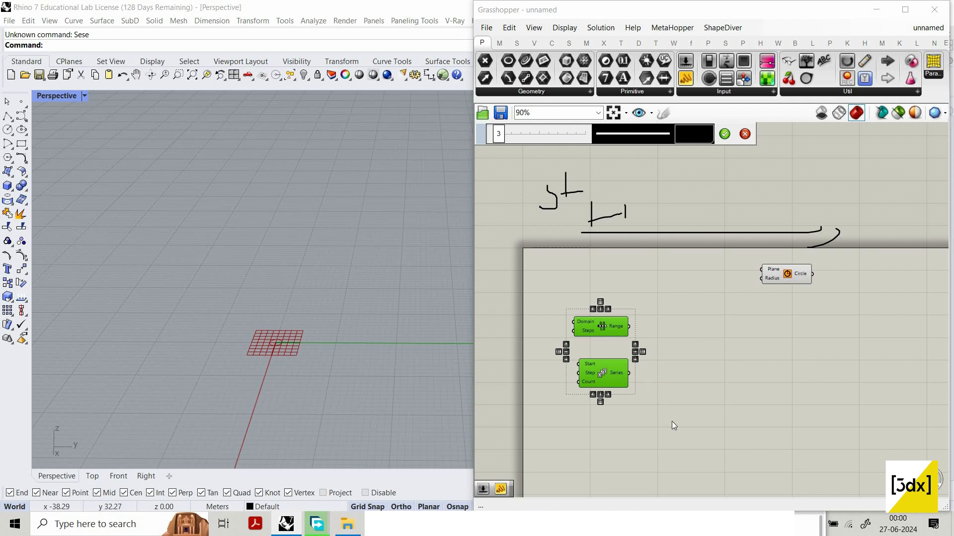
pyautogui.press('Escape')
# Delete the Series component below the Range component
pyautogui.scroll(3, 643, 382)
pyautogui.moveTo(639, 409); pyautogui.dragTo(558, 356)
pyautogui.press('Delete')
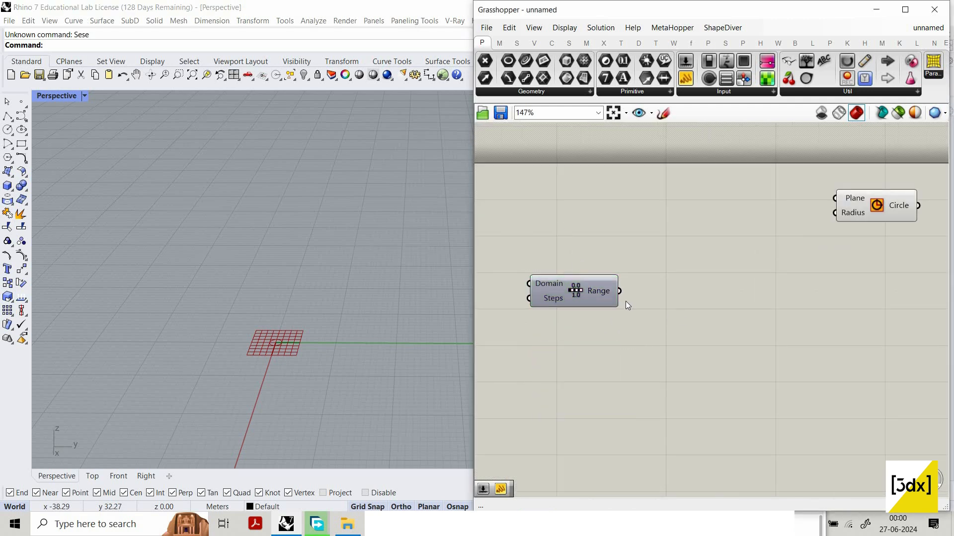
# Add a Graph Mapper component to the right of the Range component
pyautogui.scroll(-1, 601, 300)
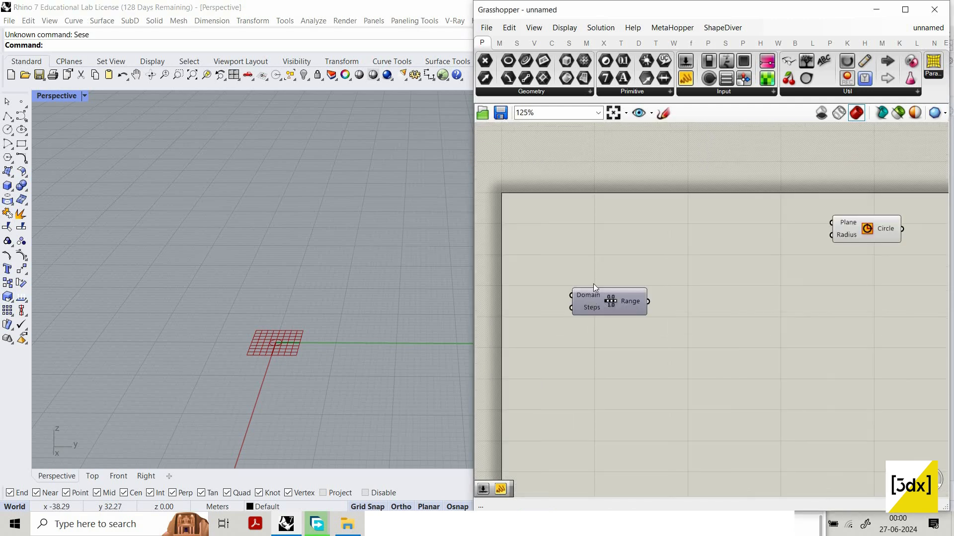
pyautogui.doubleClick(733, 316)
pyautogui.write('graph')
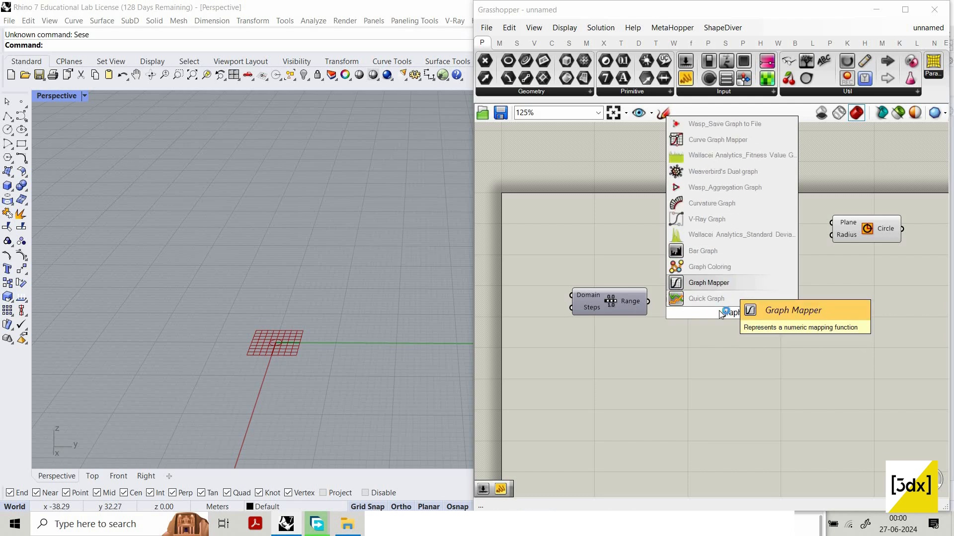
pyautogui.click(720, 280)
pyautogui.scroll(-3, 745, 325)
pyautogui.scroll(4, 543, 335)
# Add a number slider with the value 2 and connect it to the Steps input of Range
pyautogui.doubleClick(544, 335)
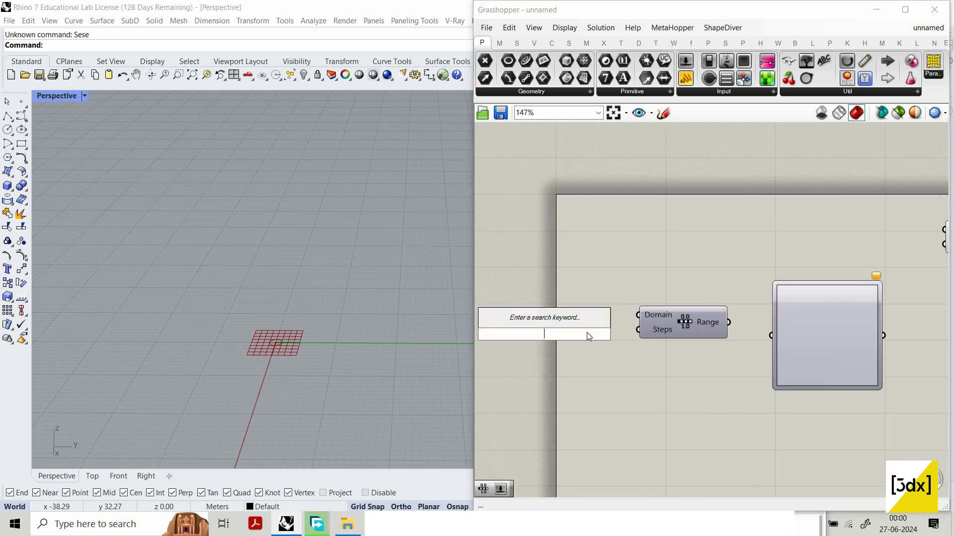
pyautogui.write('2')
pyautogui.press('Return')
pyautogui.moveTo(619, 334); pyautogui.dragTo(651, 330)
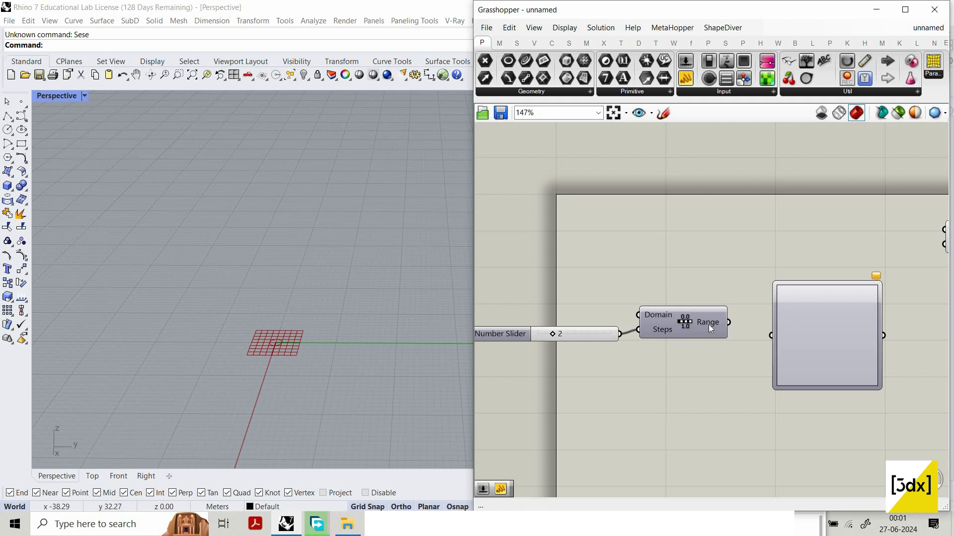
# Check the Range output and set the Steps slider to 3
pyautogui.moveTo(708, 323)
pyautogui.click(564, 332)
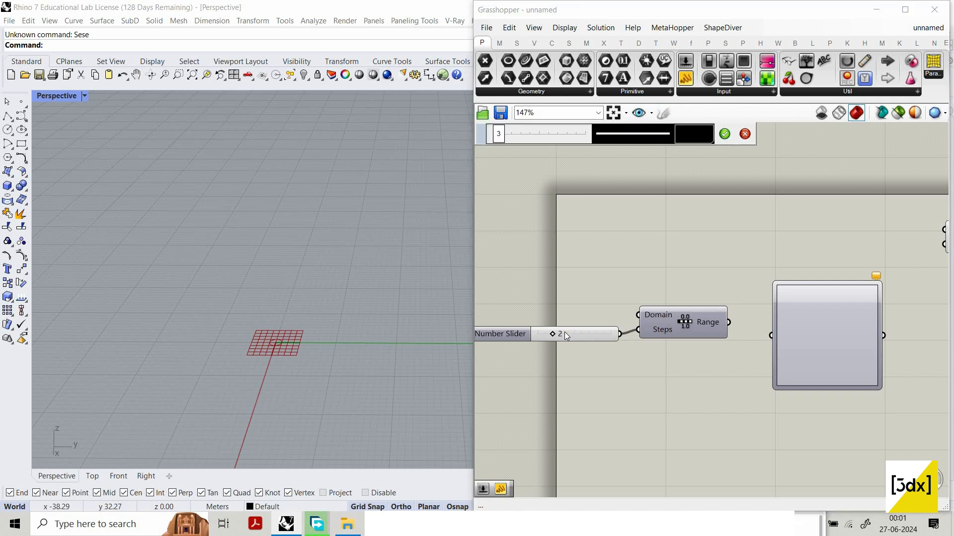
pyautogui.doubleClick(565, 331)
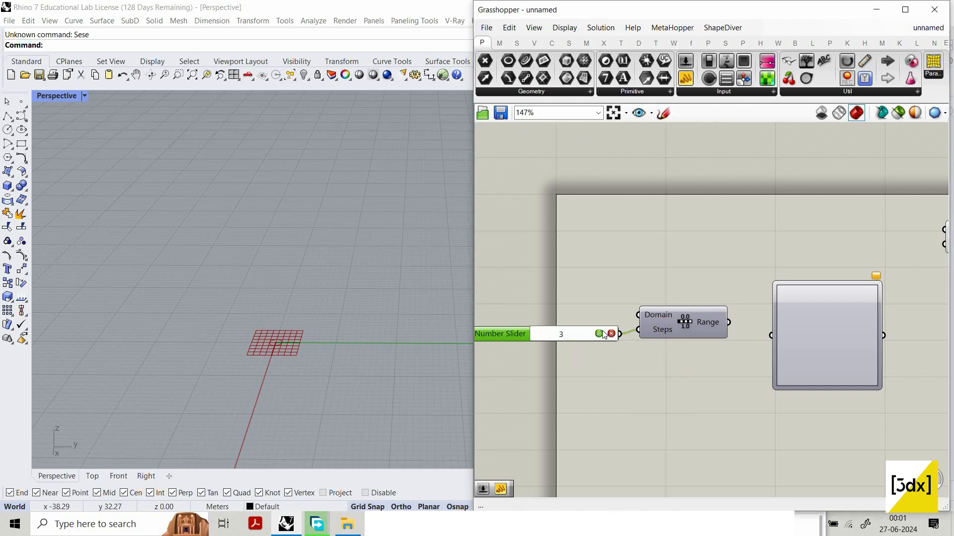
pyautogui.write('3')
pyautogui.press('Return')
# Apply the expression x-1 to the Steps input of the Range component
pyautogui.scroll(4, 653, 332)
pyautogui.rightClick(645, 328)
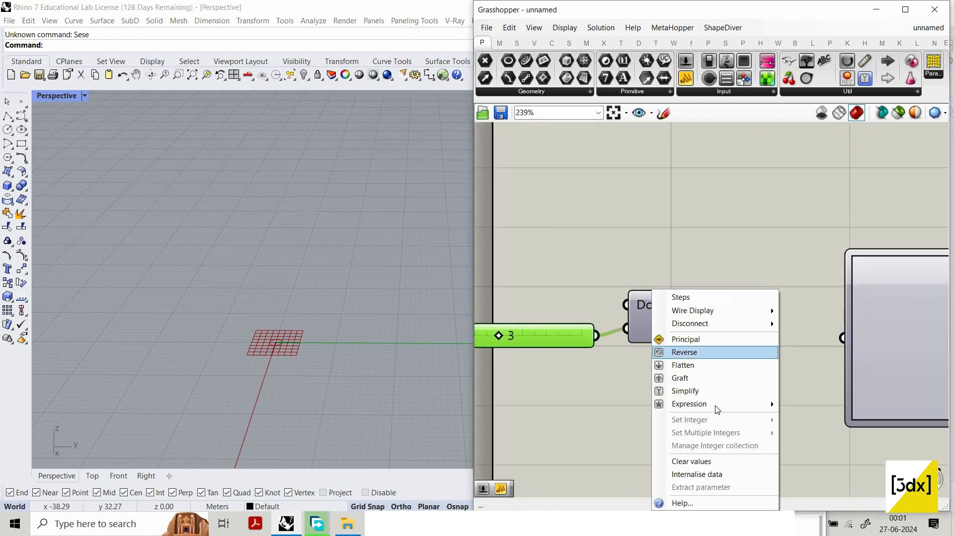
pyautogui.click(821, 419)
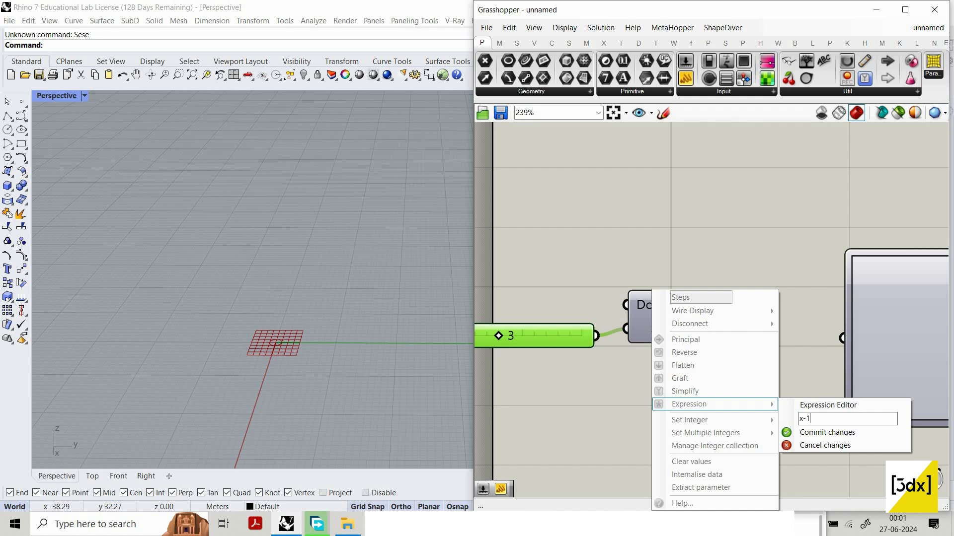
pyautogui.click(826, 432)
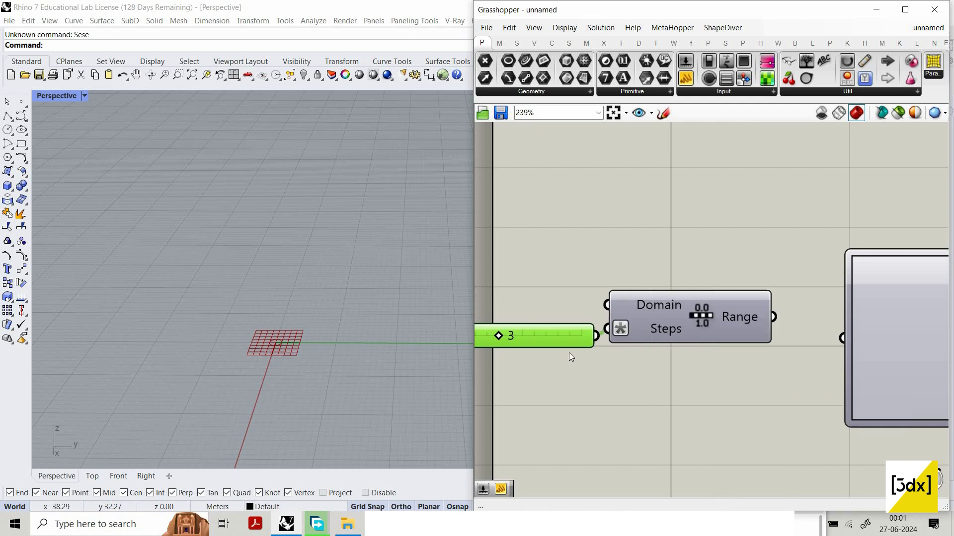
# Set the Steps slider to 7 and inspect the values in the Range output
pyautogui.scroll(-1, 568, 352)
pyautogui.moveTo(590, 348); pyautogui.dragTo(610, 347)
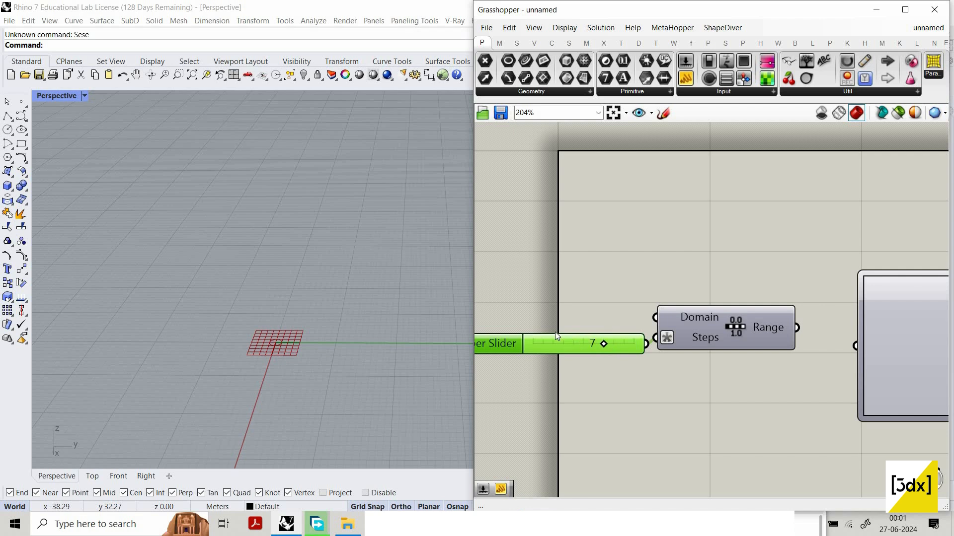
pyautogui.scroll(-1, 731, 329)
pyautogui.moveTo(731, 330)
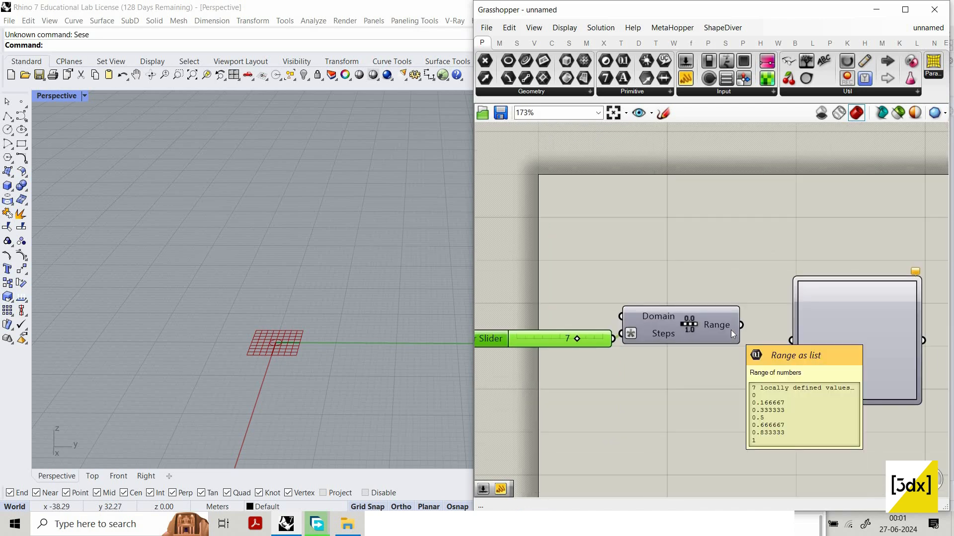
pyautogui.moveTo(663, 337)
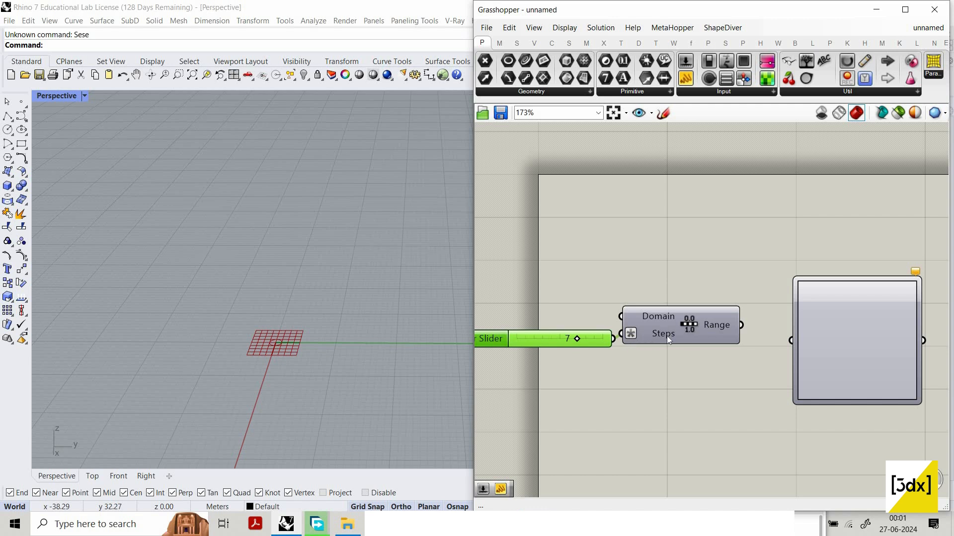
# Set the Steps slider back to 3
pyautogui.scroll(-1, 596, 346)
pyautogui.doubleClick(566, 340)
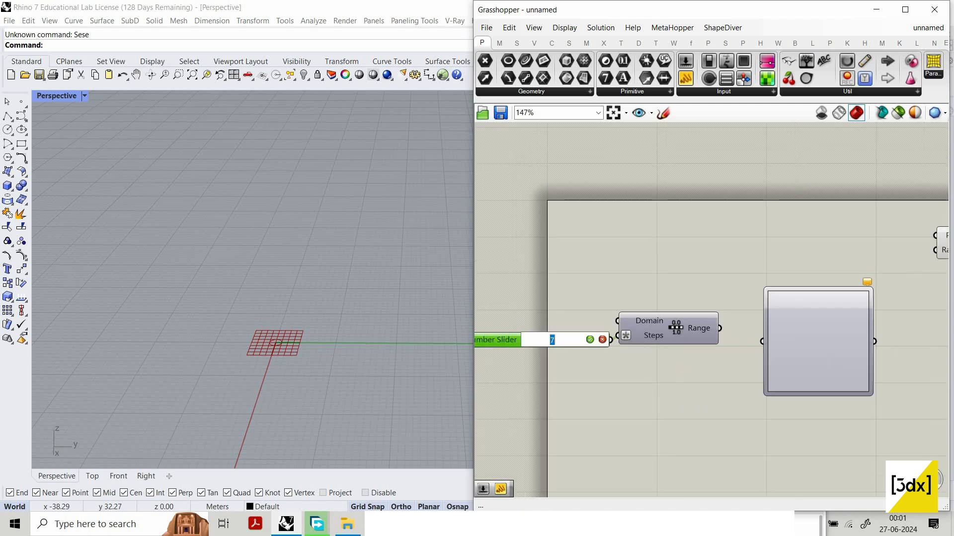
pyautogui.write('3')
pyautogui.click(589, 340)
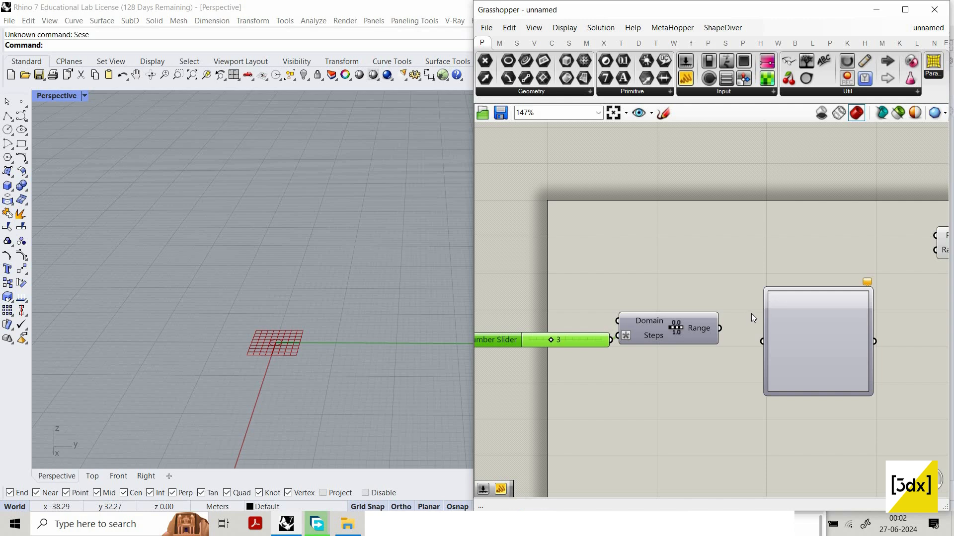
# Connect the Range output to the Graph Mapper input and tidy the positions of the slider and Graph Mapper
pyautogui.moveTo(702, 334)
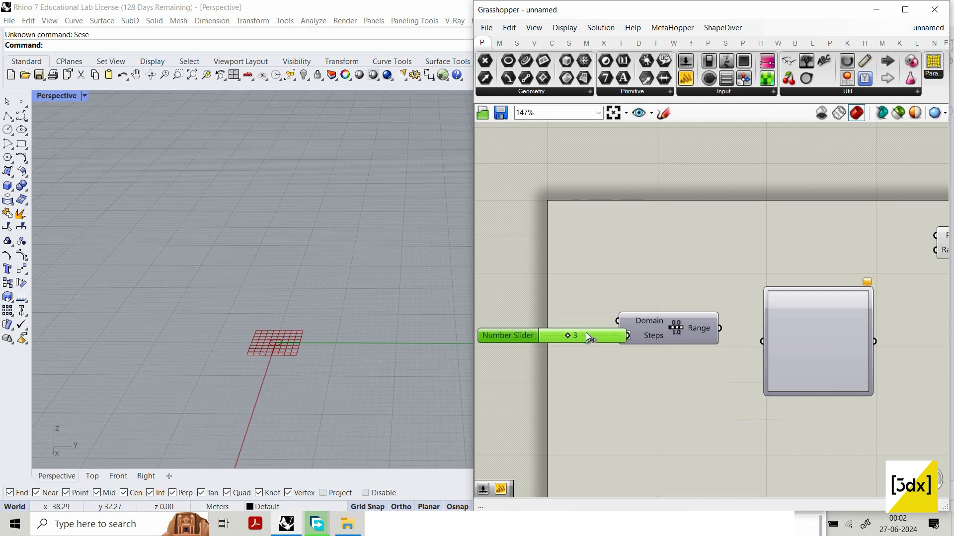
pyautogui.moveTo(586, 332); pyautogui.dragTo(562, 334)
pyautogui.moveTo(721, 333); pyautogui.dragTo(762, 341)
pyautogui.scroll(4, 624, 319)
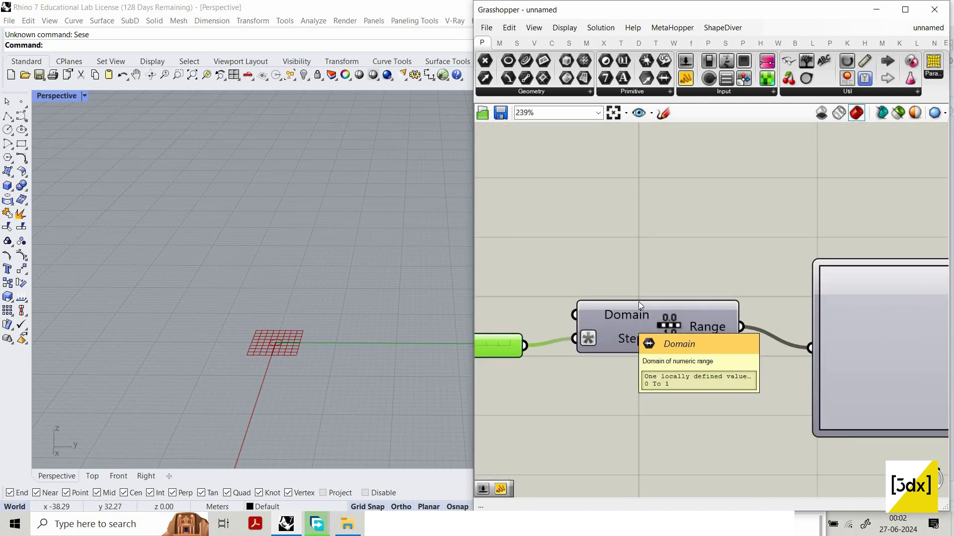
pyautogui.scroll(-4, 368, 309)
pyautogui.moveTo(337, 297); pyautogui.dragTo(274, 247, button='right')
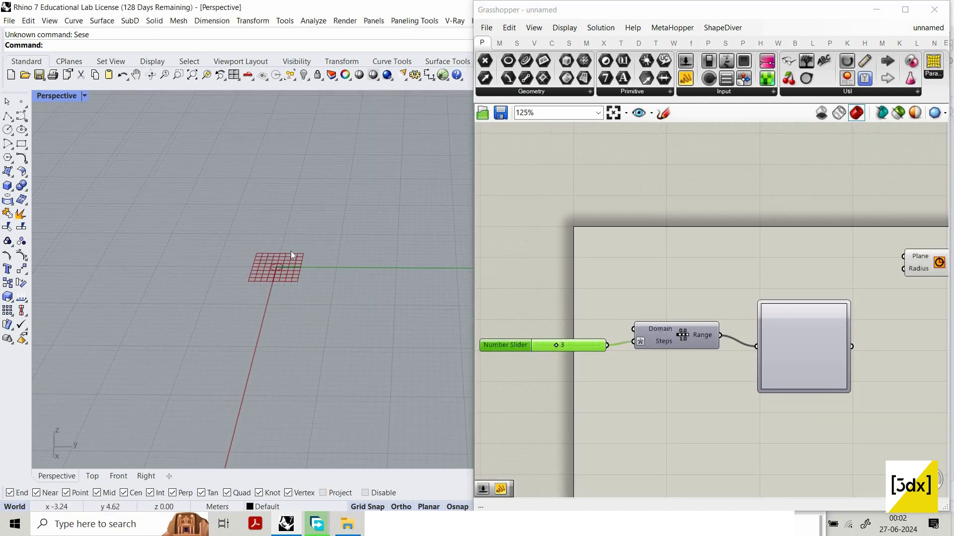
pyautogui.moveTo(800, 340); pyautogui.dragTo(803, 333)
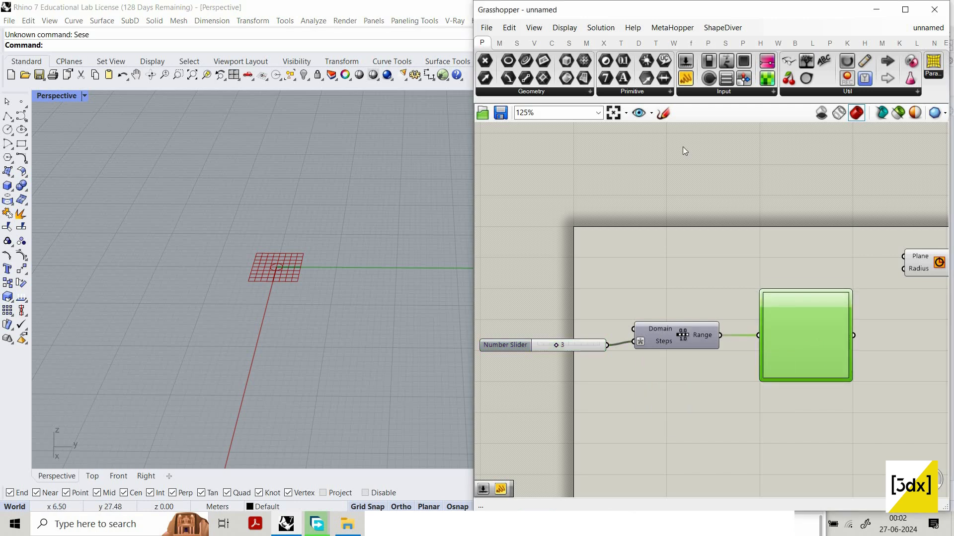
# Set the Graph Mapper's graph type to Bezier
pyautogui.scroll(-2, 648, 298)
pyautogui.scroll(3, 816, 347)
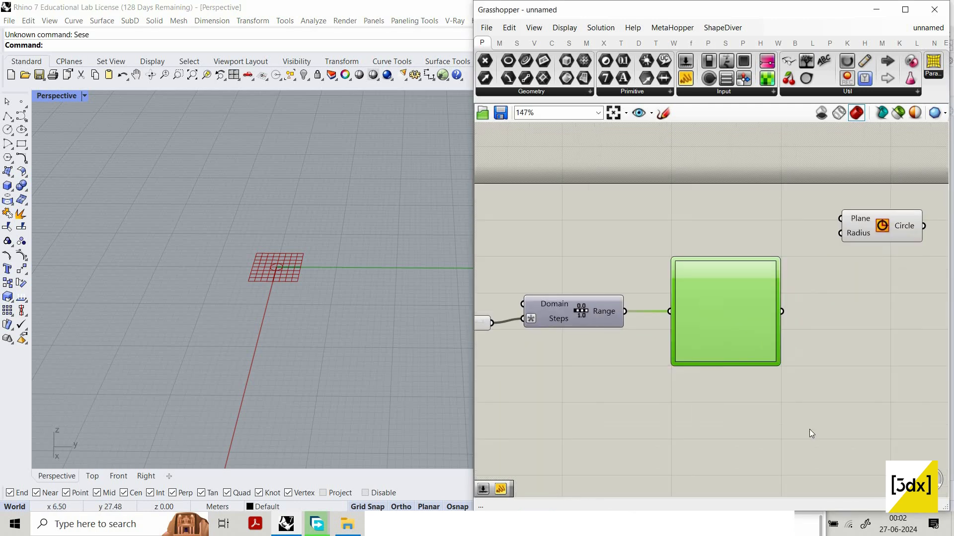
pyautogui.rightClick(727, 300)
pyautogui.click(853, 373)
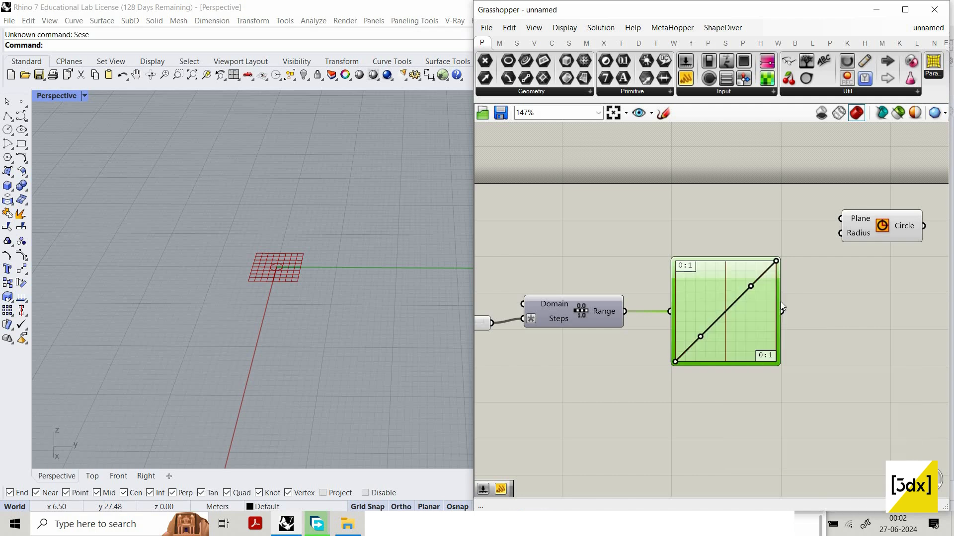
# Add a Panel beside the Graph Mapper and connect the Graph Mapper output to it
pyautogui.scroll(-4, 625, 287)
pyautogui.scroll(3, 745, 304)
pyautogui.click(685, 78)
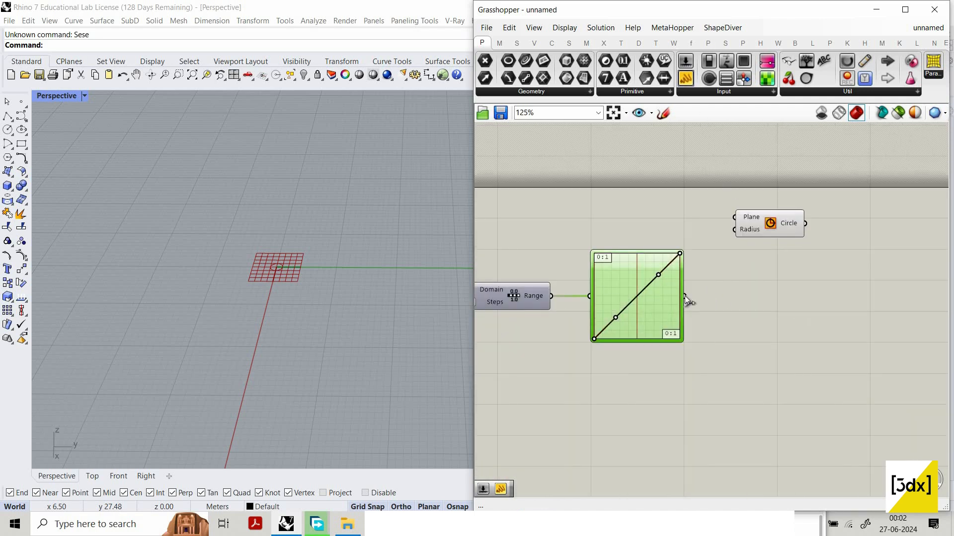
pyautogui.click(810, 316)
pyautogui.moveTo(684, 296); pyautogui.dragTo(733, 329)
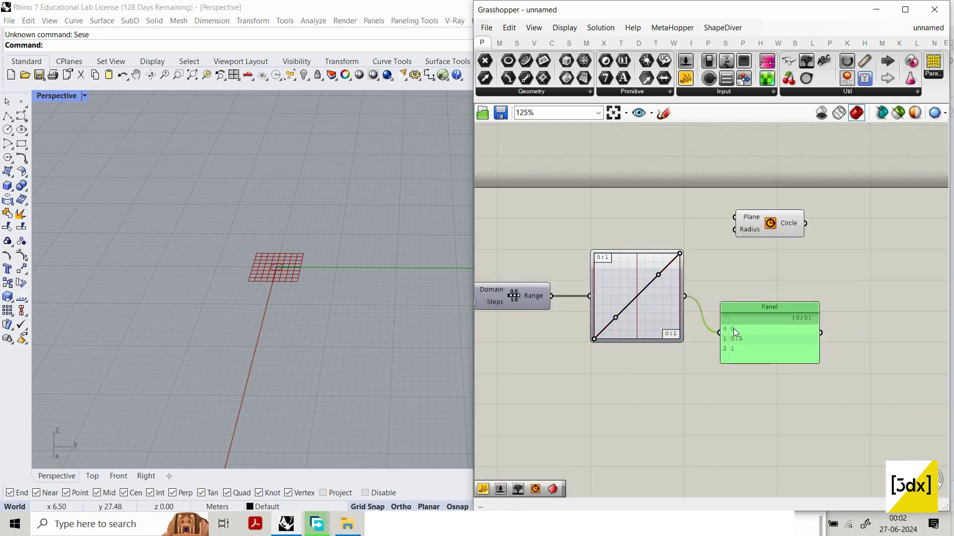
pyautogui.scroll(3, 733, 328)
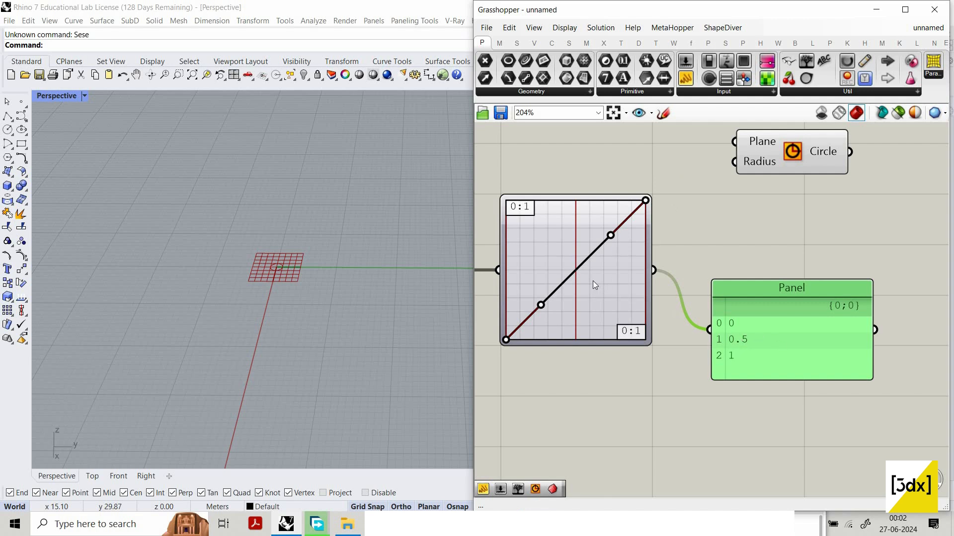
# Raise the start point of the Bezier curve to about 0.17 as a test of the mapped values
pyautogui.scroll(-1, 609, 291)
pyautogui.moveTo(536, 268); pyautogui.dragTo(601, 327, button='right')
pyautogui.scroll(1, 601, 327)
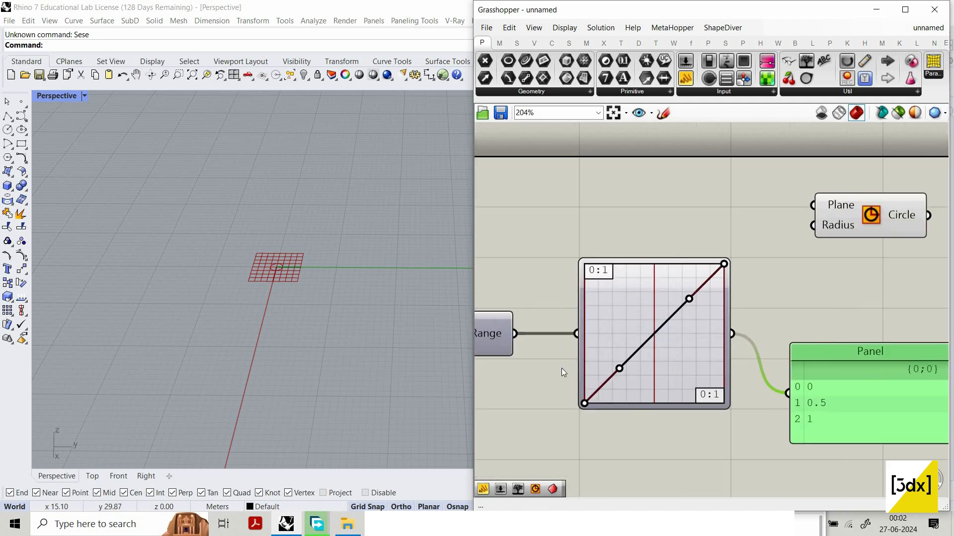
pyautogui.scroll(2, 592, 294)
pyautogui.scroll(-1, 565, 366)
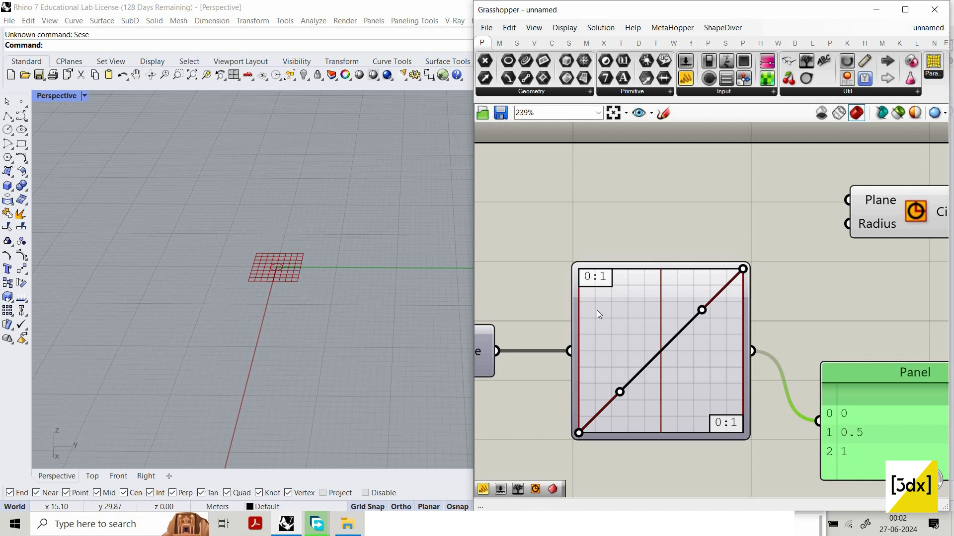
pyautogui.moveTo(597, 310); pyautogui.dragTo(613, 405)
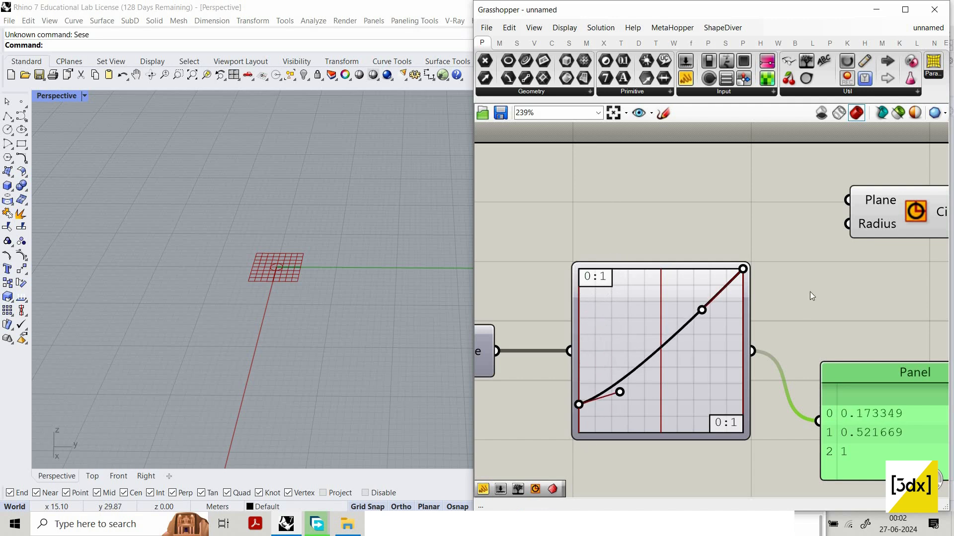
# Connect the Graph Mapper output to the Radius input of the Circle component and inspect the resulting circles
pyautogui.moveTo(754, 351); pyautogui.dragTo(847, 225)
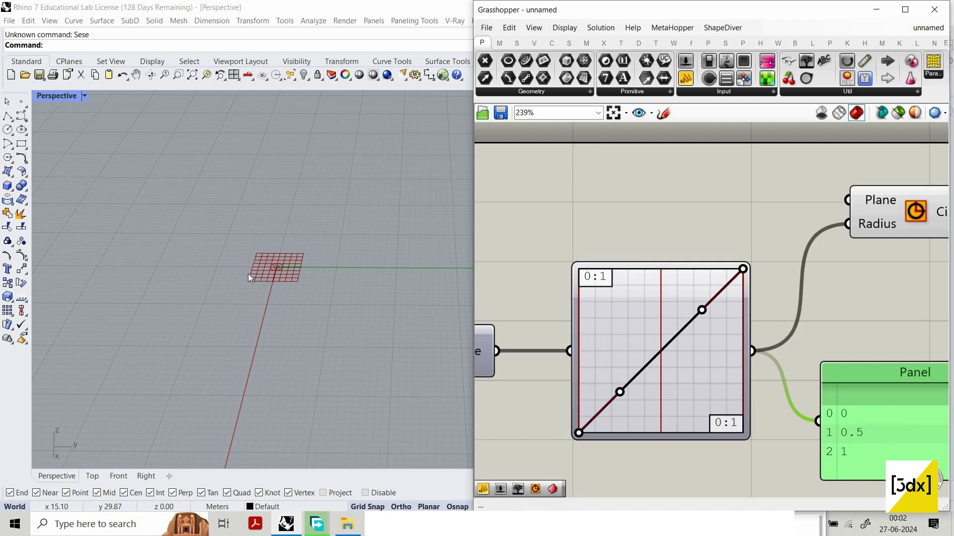
pyautogui.scroll(3, 251, 275)
pyautogui.scroll(-4, 816, 342)
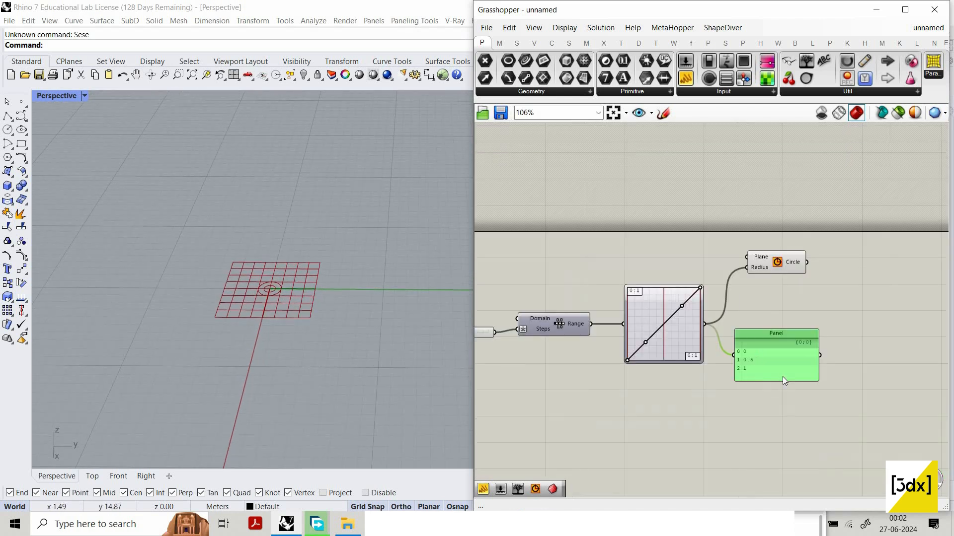
pyautogui.scroll(3, 678, 311)
pyautogui.doubleClick(678, 308)
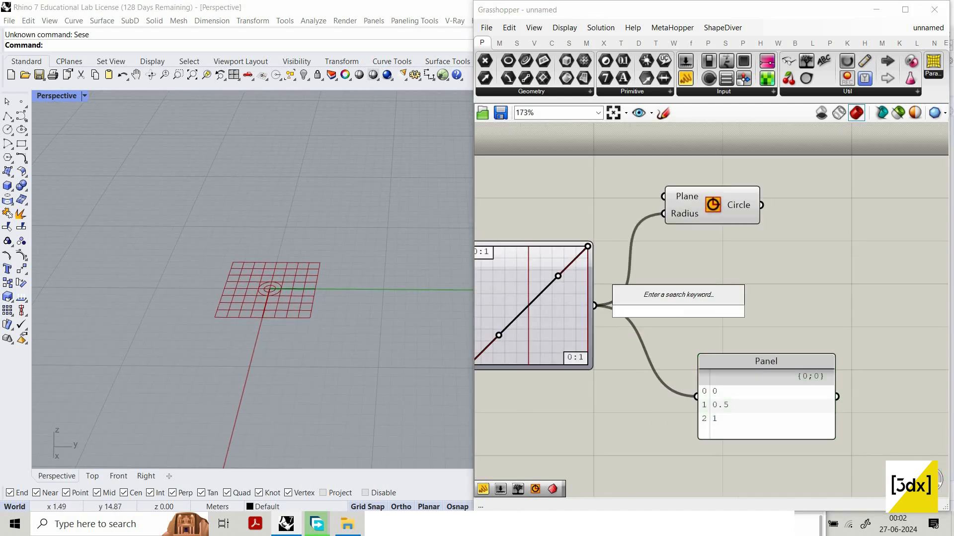
pyautogui.write('mult')
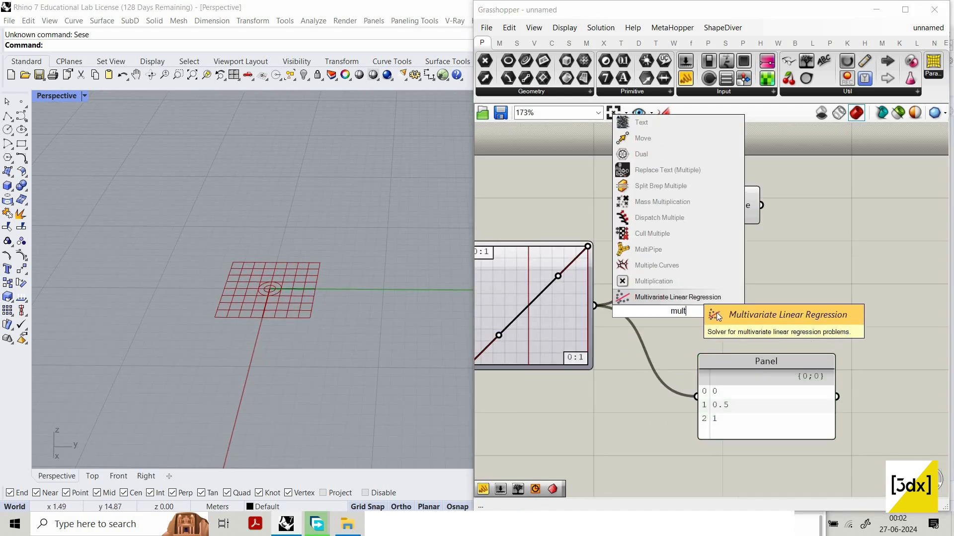
pyautogui.press('Return')
pyautogui.click(710, 311)
pyautogui.press('Delete')
# Add a Multiplication component and connect the Graph Mapper output to its A input
pyautogui.doubleClick(710, 310)
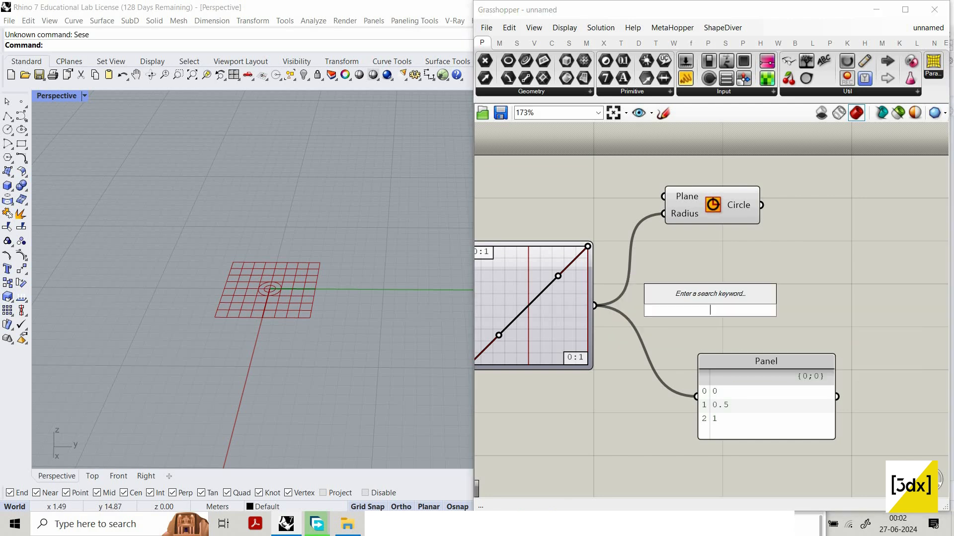
pyautogui.write('mult')
pyautogui.click(692, 266)
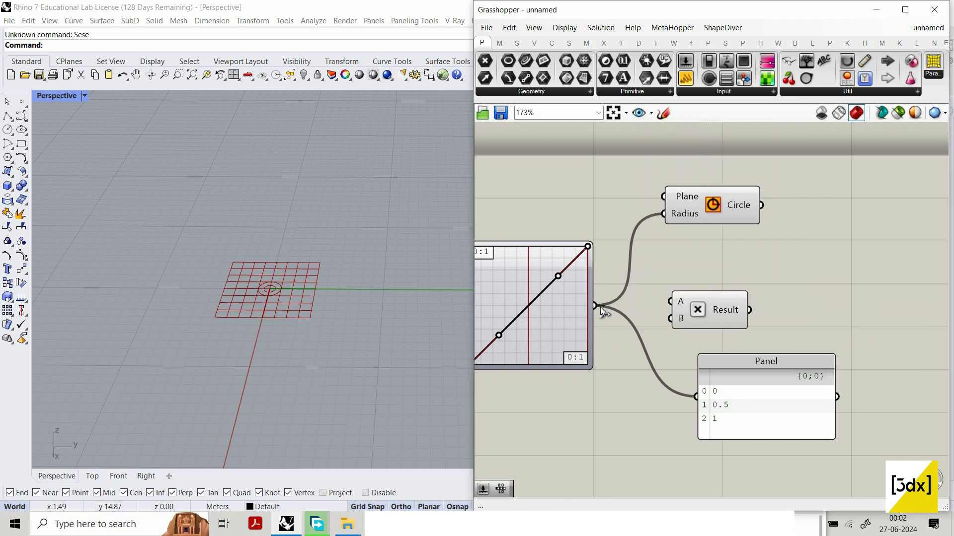
pyautogui.moveTo(600, 307); pyautogui.dragTo(669, 301)
# Create a number slider with value 50 below the Graph Mapper and connect it to the Multiplication's B input
pyautogui.moveTo(578, 393); pyautogui.dragTo(624, 350, button='right')
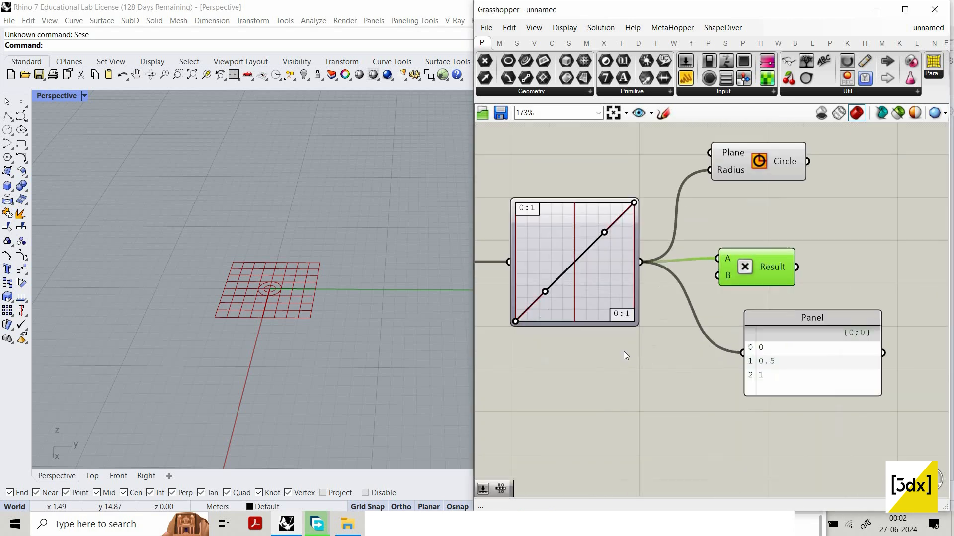
pyautogui.doubleClick(624, 350)
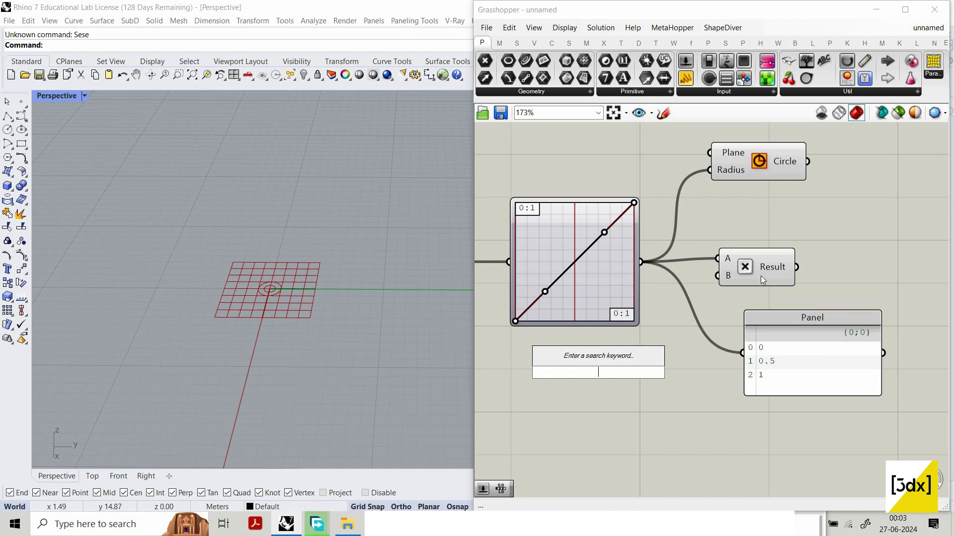
pyautogui.write('50')
pyautogui.press('Return')
pyautogui.moveTo(687, 373); pyautogui.dragTo(716, 275)
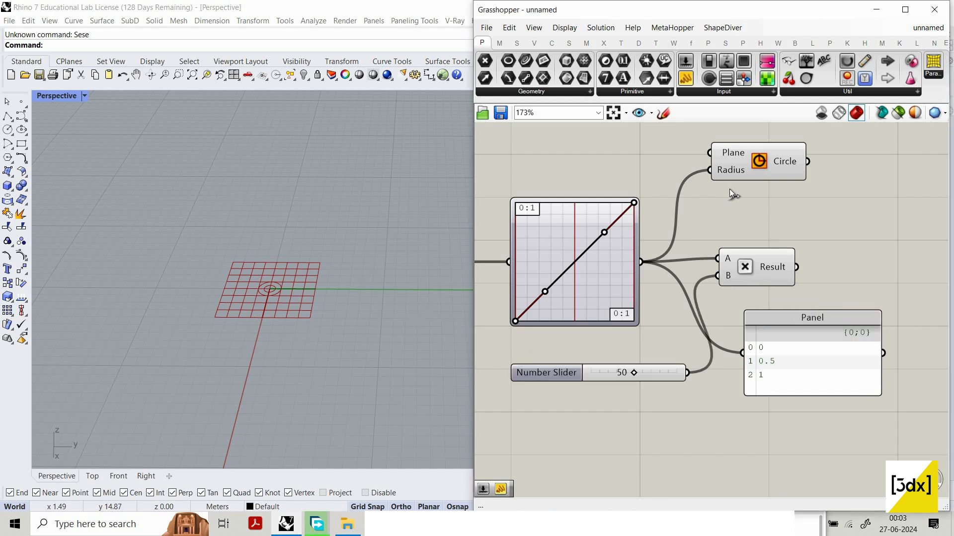
# Feed the Multiplication Result into the Circle's Radius input, reposition the Circle component, and view the enlarged circles
pyautogui.moveTo(717, 175); pyautogui.dragTo(796, 267)
pyautogui.moveTo(779, 168); pyautogui.dragTo(815, 173)
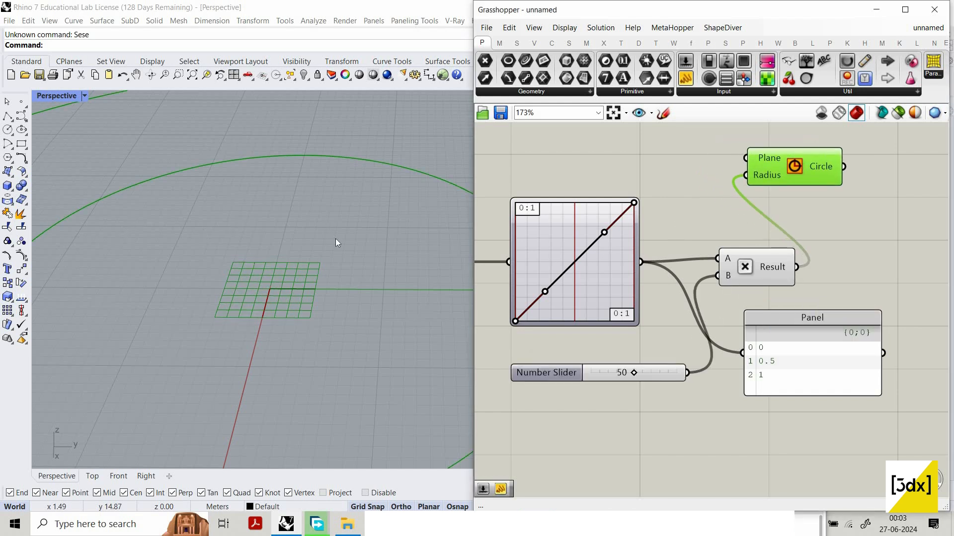
pyautogui.scroll(-8, 335, 241)
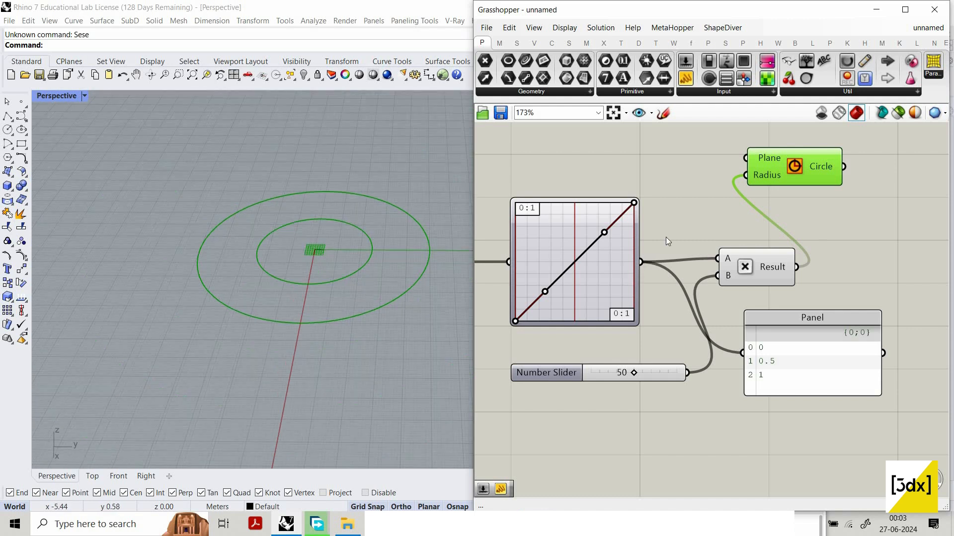
pyautogui.scroll(2, 352, 236)
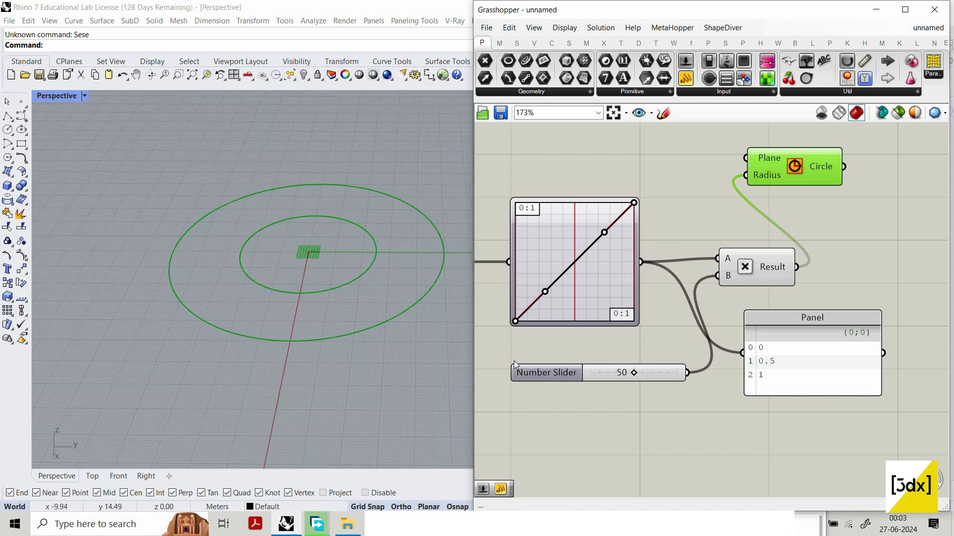
# Widen the Graph Mapper slightly and raise the start point of its curve to about 0.3
pyautogui.moveTo(514, 321)
pyautogui.mouseDown()
pyautogui.moveTo(518, 226)
pyautogui.moveTo(507, 323)
pyautogui.mouseUp()
pyautogui.scroll(-2, 645, 299)
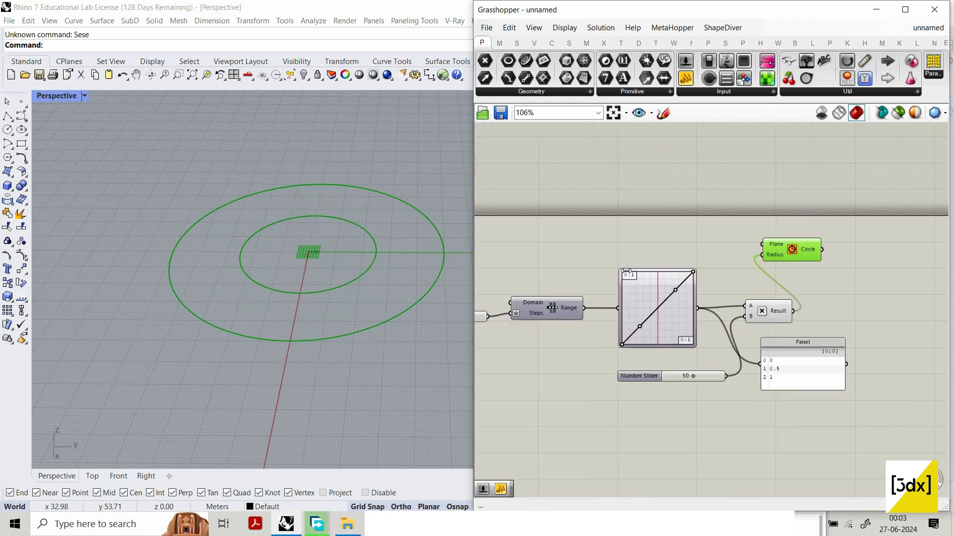
pyautogui.scroll(4, 652, 269)
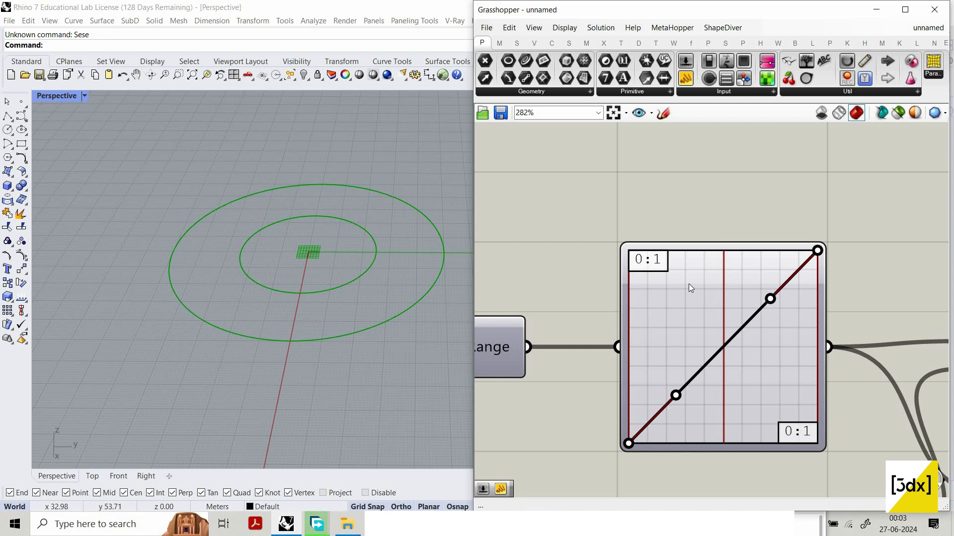
pyautogui.scroll(-1, 688, 285)
pyautogui.scroll(1, 662, 269)
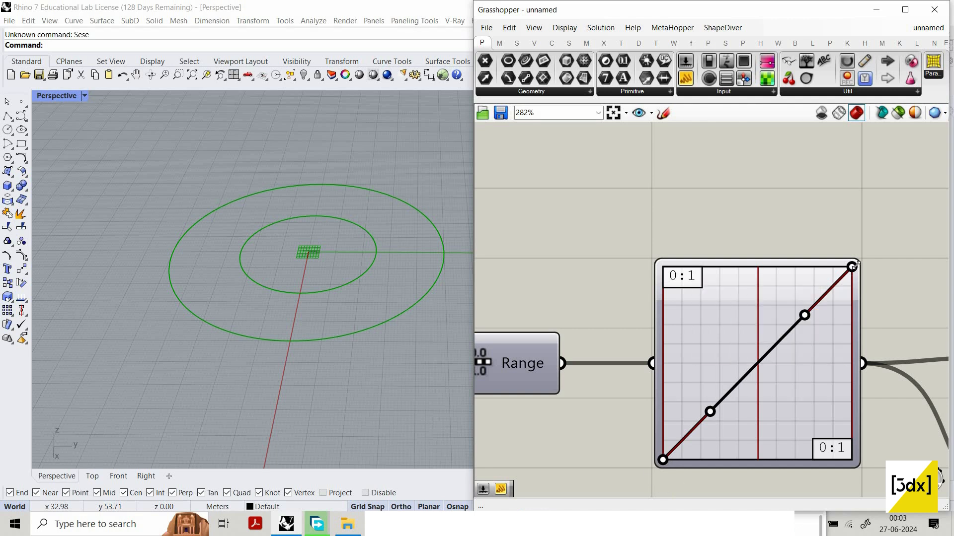
pyautogui.moveTo(861, 315); pyautogui.dragTo(875, 315)
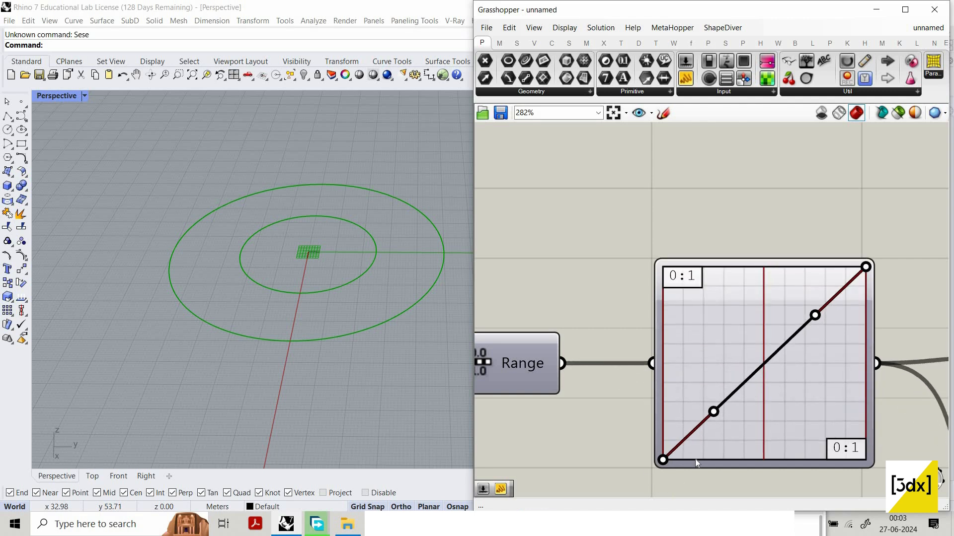
pyautogui.moveTo(664, 459); pyautogui.dragTo(648, 473)
pyautogui.moveTo(663, 459); pyautogui.dragTo(657, 246)
pyautogui.moveTo(640, 425); pyautogui.dragTo(658, 402)
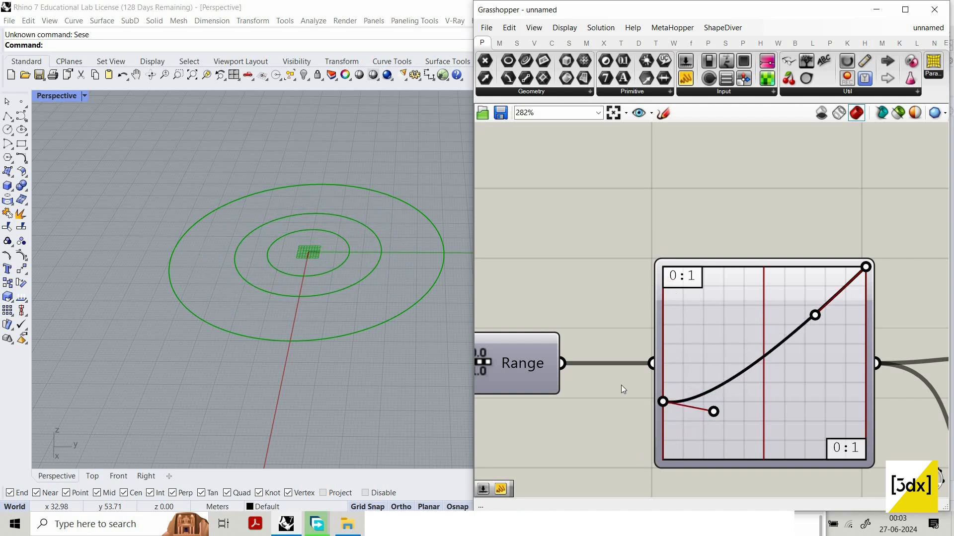
# Raise the Graph Mapper curve's start point to about 0.39 and lower its end point to about 0.42
pyautogui.scroll(-5, 625, 386)
pyautogui.scroll(4, 885, 460)
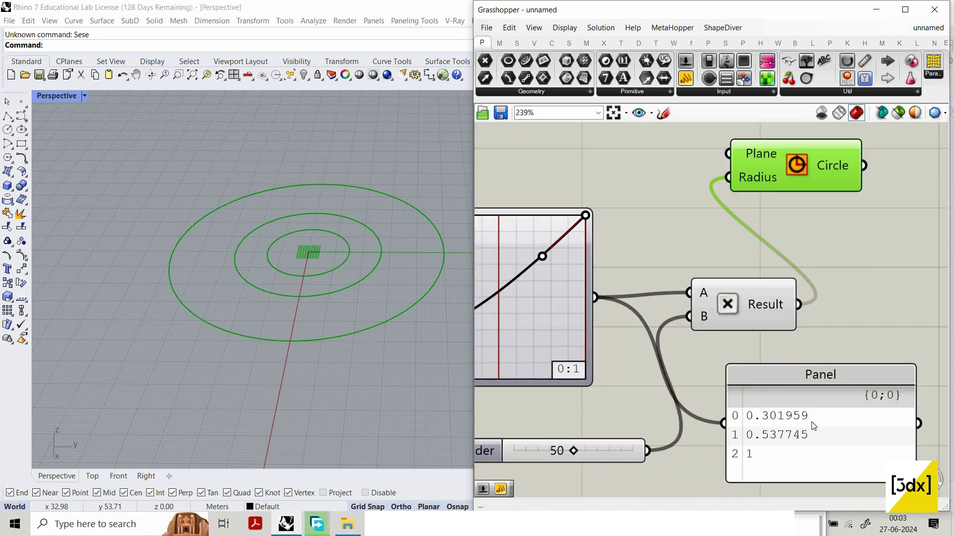
pyautogui.scroll(-1, 630, 378)
pyautogui.moveTo(631, 377); pyautogui.dragTo(828, 431, button='right')
pyautogui.scroll(3, 643, 377)
pyautogui.moveTo(647, 401); pyautogui.dragTo(649, 379)
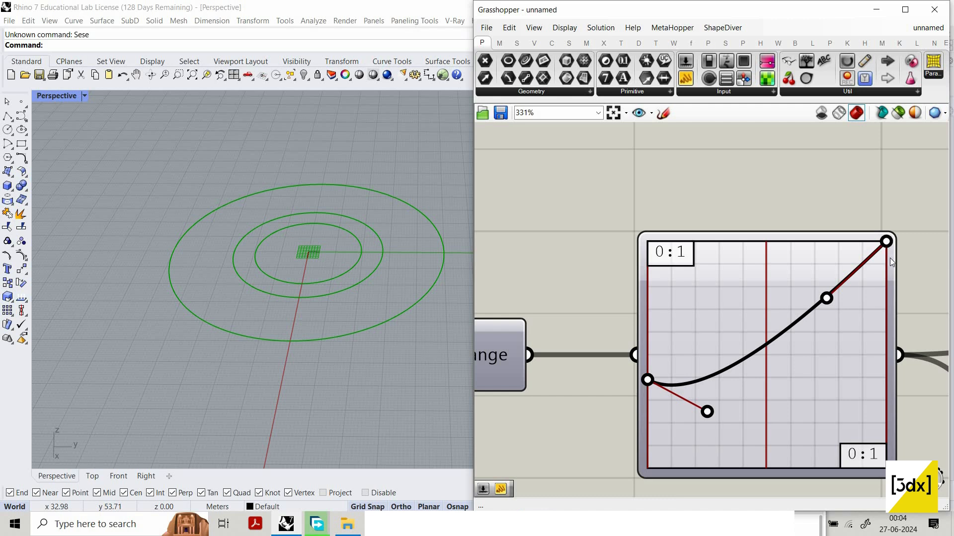
pyautogui.moveTo(890, 400); pyautogui.dragTo(887, 373)
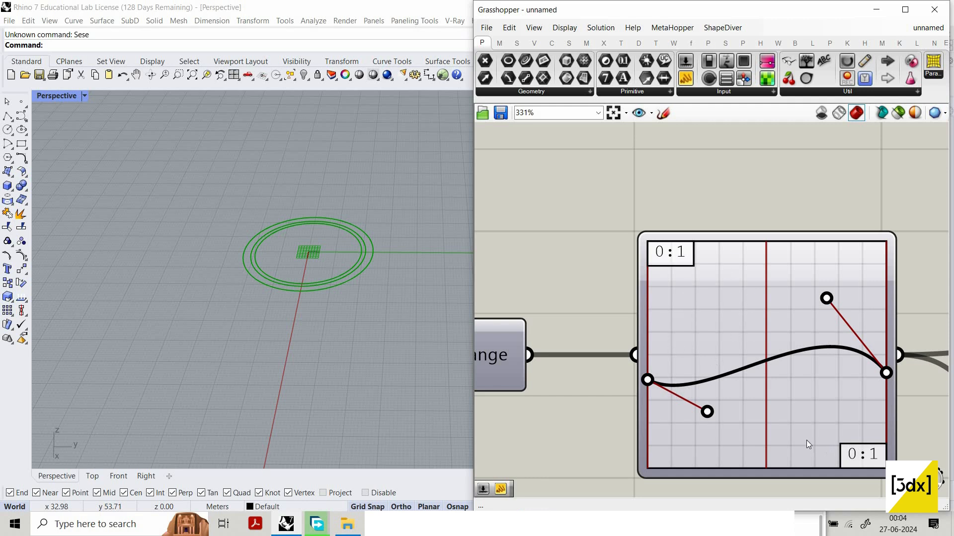
pyautogui.scroll(-6, 697, 333)
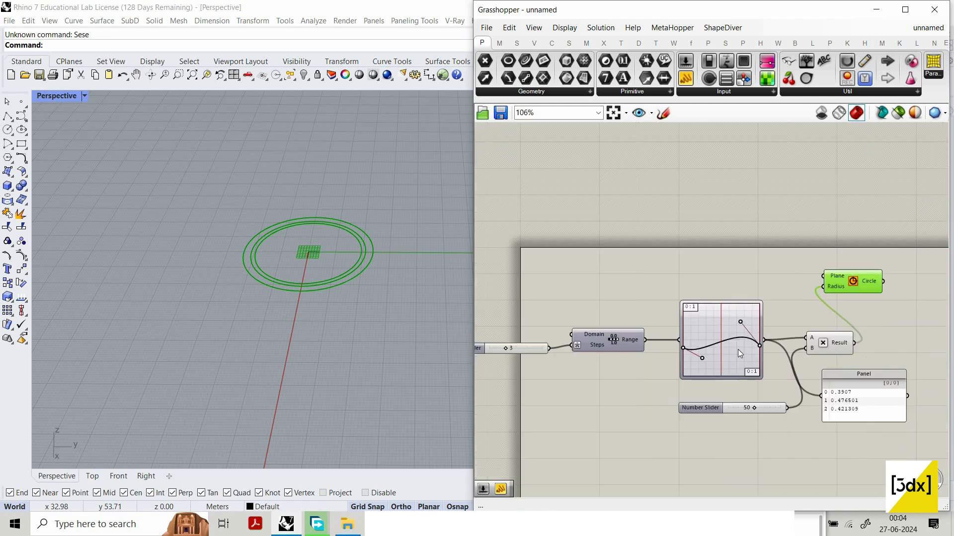
pyautogui.scroll(3, 738, 350)
pyautogui.scroll(-2, 654, 345)
pyautogui.scroll(4, 648, 348)
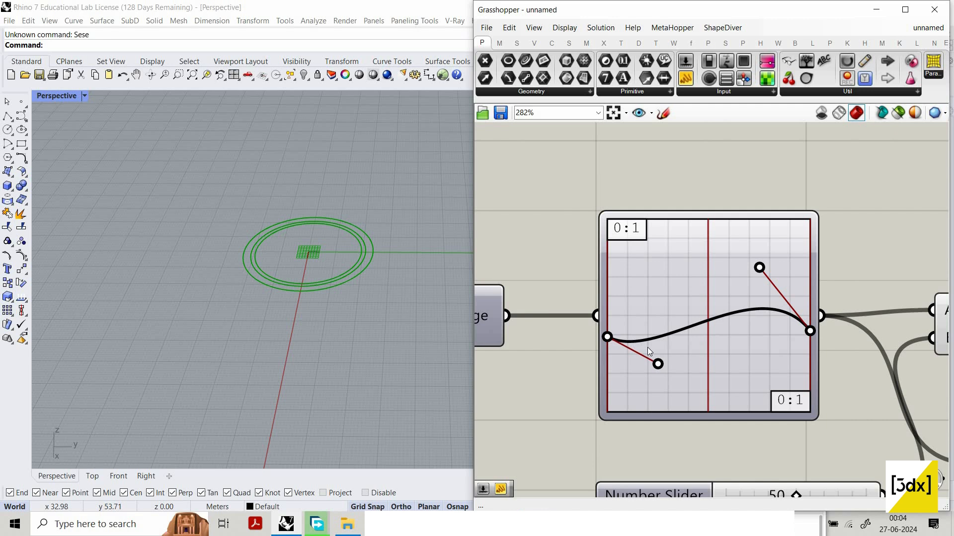
pyautogui.scroll(3, 600, 329)
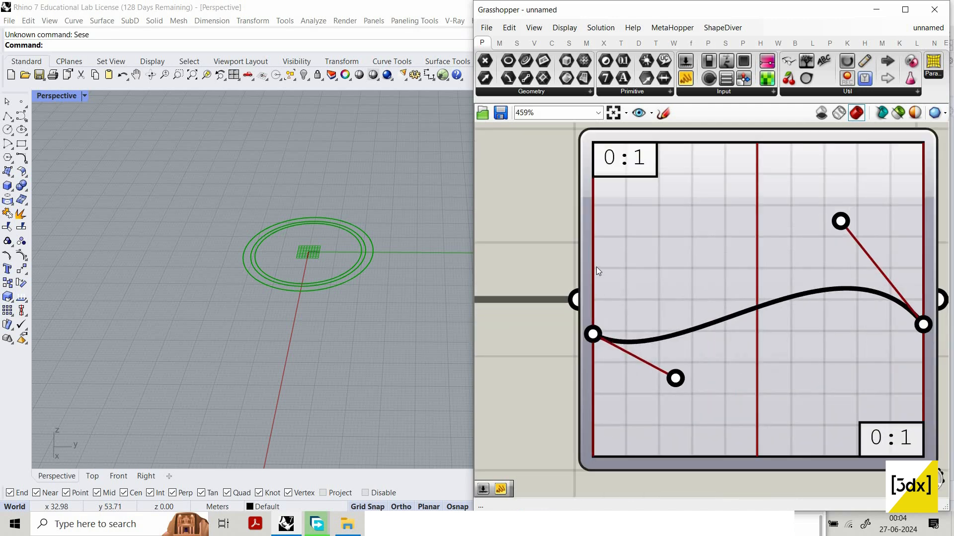
# Raise the Graph Mapper curve's start point to about 0.6, then shift its end handle outward and its start handle toward the centre
pyautogui.moveTo(596, 267); pyautogui.dragTo(596, 266)
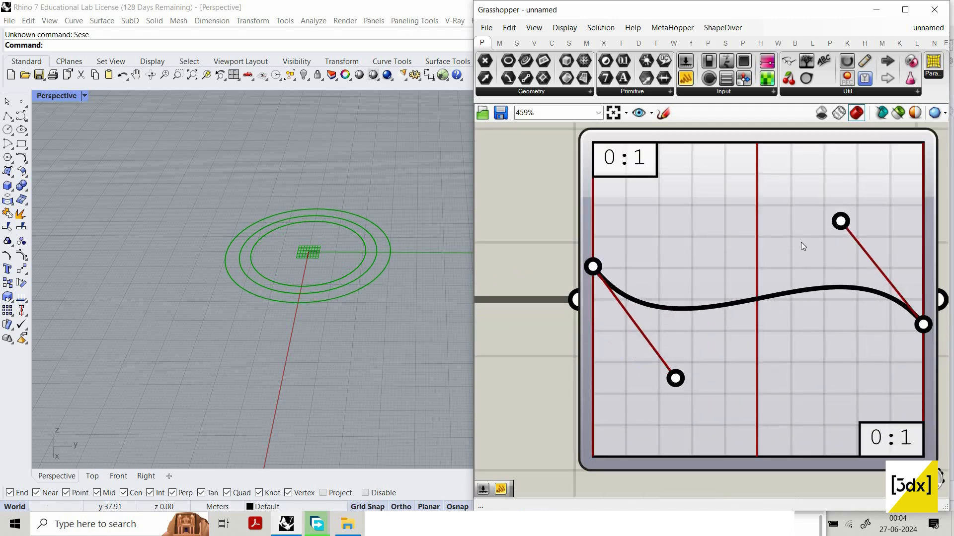
pyautogui.moveTo(844, 214); pyautogui.dragTo(879, 193)
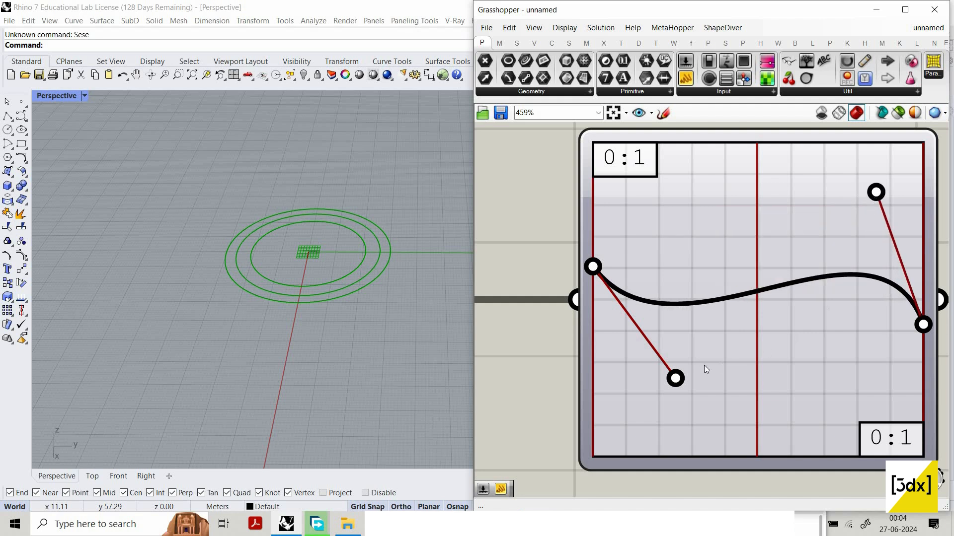
pyautogui.moveTo(678, 380); pyautogui.dragTo(716, 376)
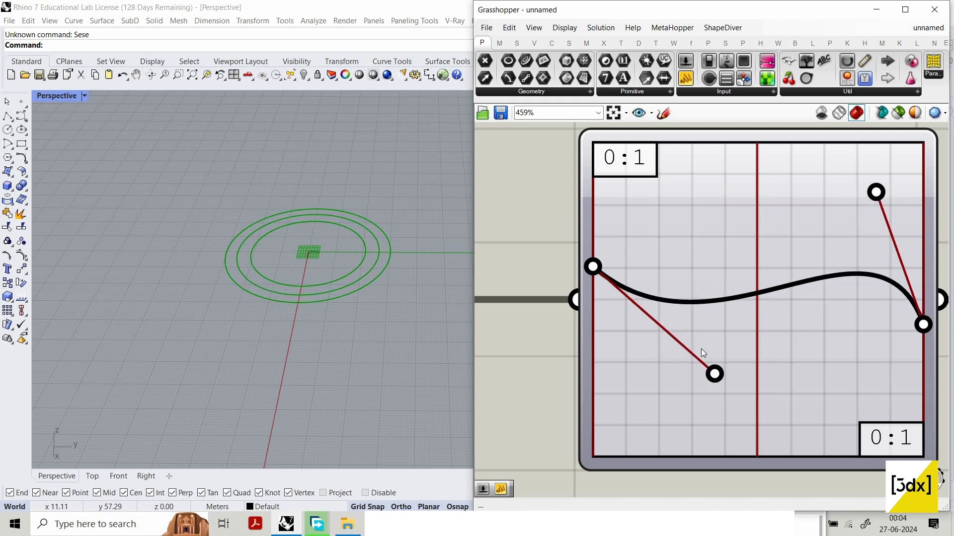
pyautogui.scroll(-6, 711, 285)
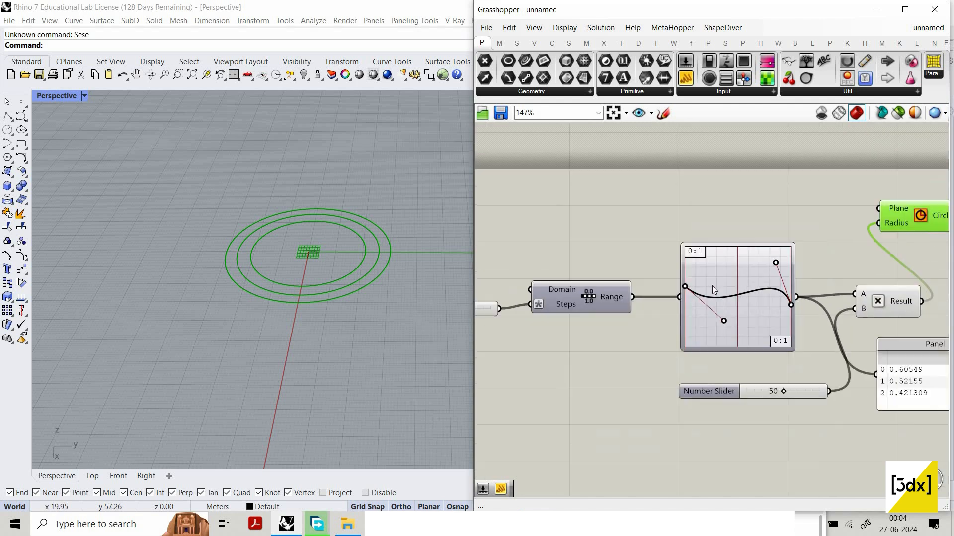
pyautogui.scroll(-1, 711, 285)
pyautogui.moveTo(886, 215); pyautogui.dragTo(658, 220, button='right')
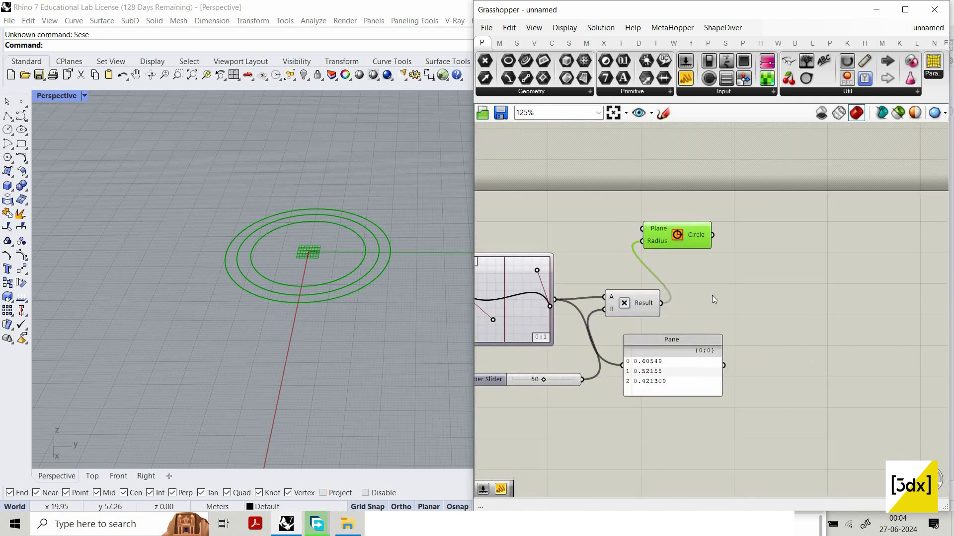
pyautogui.doubleClick(764, 311)
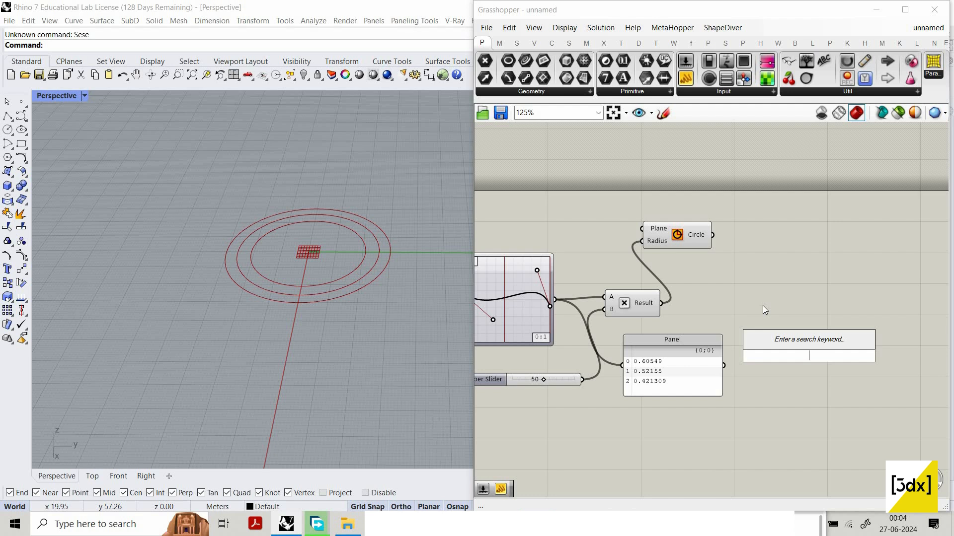
pyautogui.doubleClick(791, 317)
pyautogui.click(512, 262)
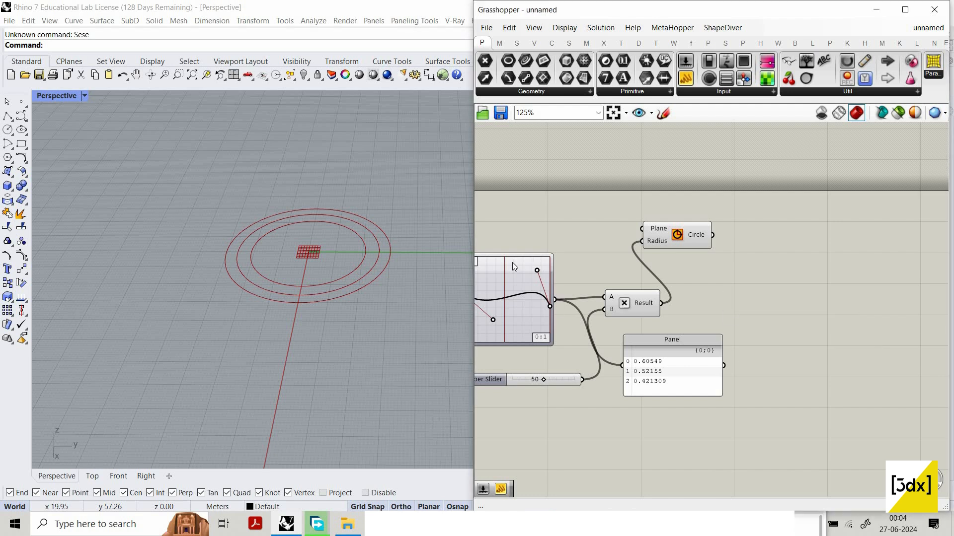
# Duplicate the Bezier Graph Mapper and place the copy on the empty canvas beyond the Panel
pyautogui.click(511, 272)
pyautogui.hotkey('ctrl', 'c')
pyautogui.hotkey('ctrl', 'v')
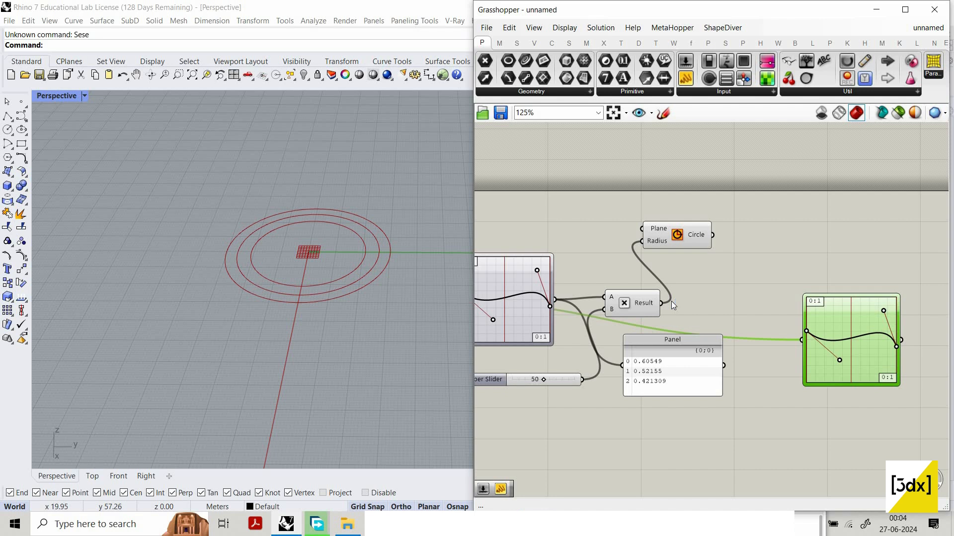
pyautogui.moveTo(806, 347); pyautogui.dragTo(806, 345)
pyautogui.moveTo(848, 305); pyautogui.dragTo(839, 281)
pyautogui.scroll(-1, 854, 327)
pyautogui.moveTo(854, 327); pyautogui.dragTo(681, 318, button='right')
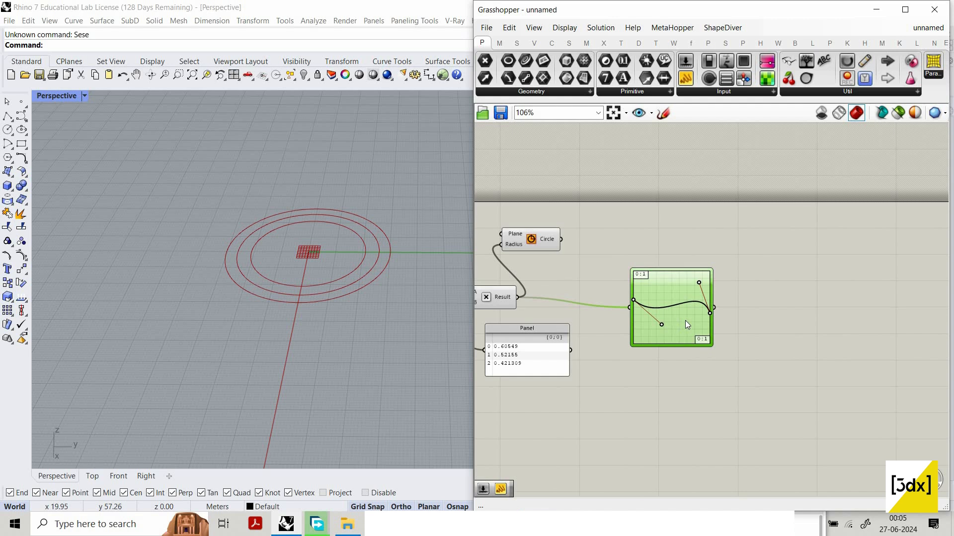
# Connect the original Graph Mapper's output to the input of the duplicated Graph Mapper
pyautogui.moveTo(571, 294); pyautogui.dragTo(717, 337, button='right')
pyautogui.scroll(1, 718, 337)
pyautogui.moveTo(559, 282); pyautogui.dragTo(538, 308)
pyautogui.moveTo(790, 342); pyautogui.dragTo(807, 324)
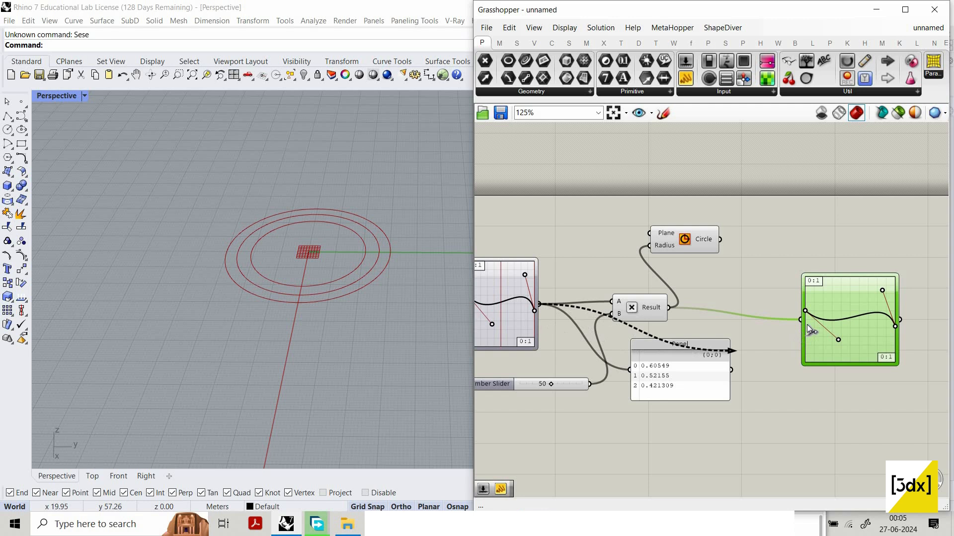
# Move the Multiplication component up beside the Circle component and shift the duplicated Graph Mapper closer to the Panel
pyautogui.click(640, 305)
pyautogui.moveTo(641, 306); pyautogui.dragTo(612, 257)
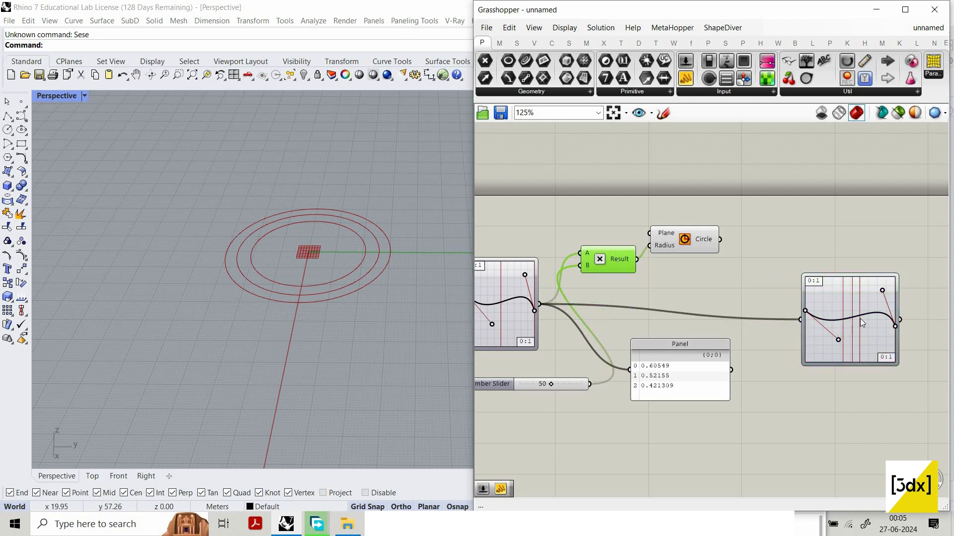
pyautogui.moveTo(867, 335); pyautogui.dragTo(821, 349)
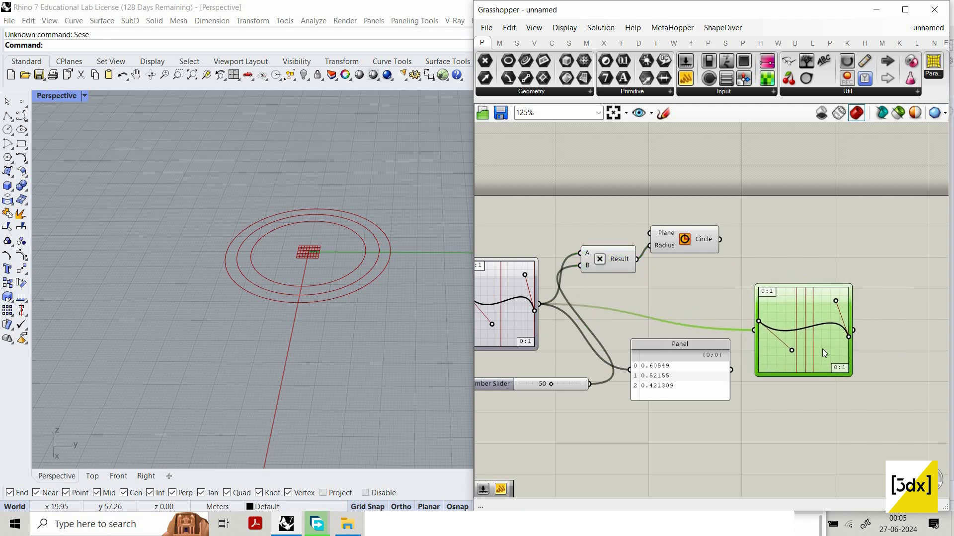
# Check the duplicated Graph Mapper's output values and delete the duplicate
pyautogui.scroll(-3, 781, 340)
pyautogui.scroll(3, 674, 321)
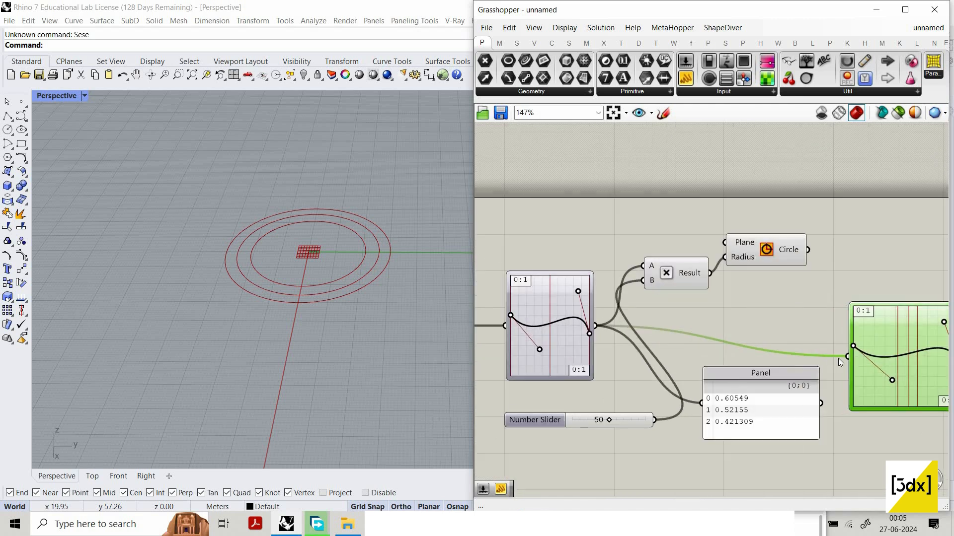
pyautogui.scroll(1, 867, 366)
pyautogui.moveTo(801, 366); pyautogui.dragTo(856, 374)
pyautogui.scroll(-4, 765, 356)
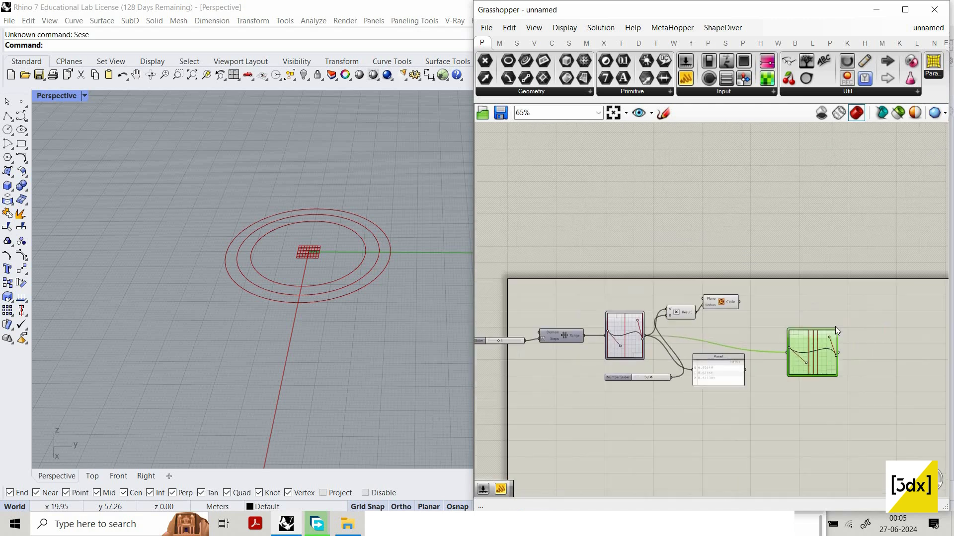
pyautogui.scroll(4, 826, 365)
pyautogui.scroll(3, 819, 305)
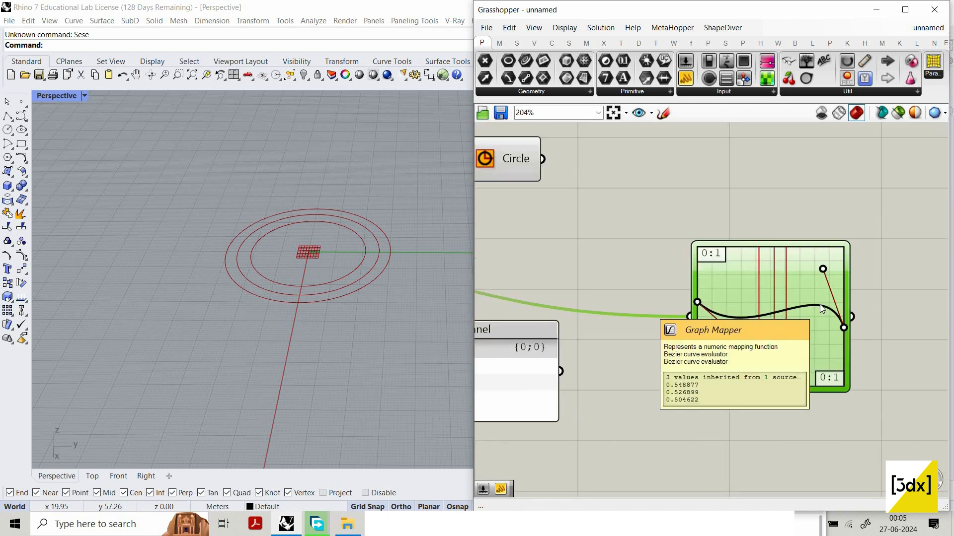
pyautogui.scroll(-3, 747, 323)
pyautogui.scroll(1, 759, 329)
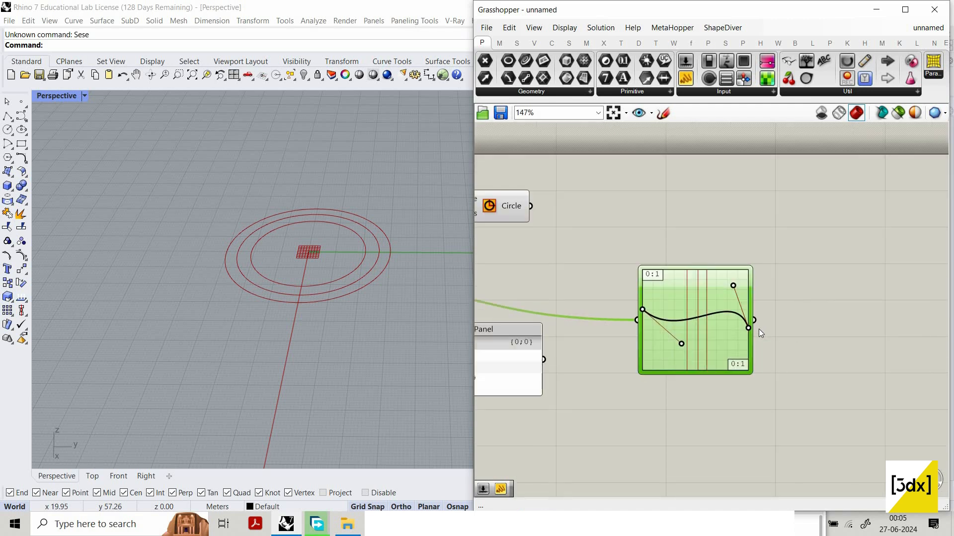
pyautogui.press('Delete')
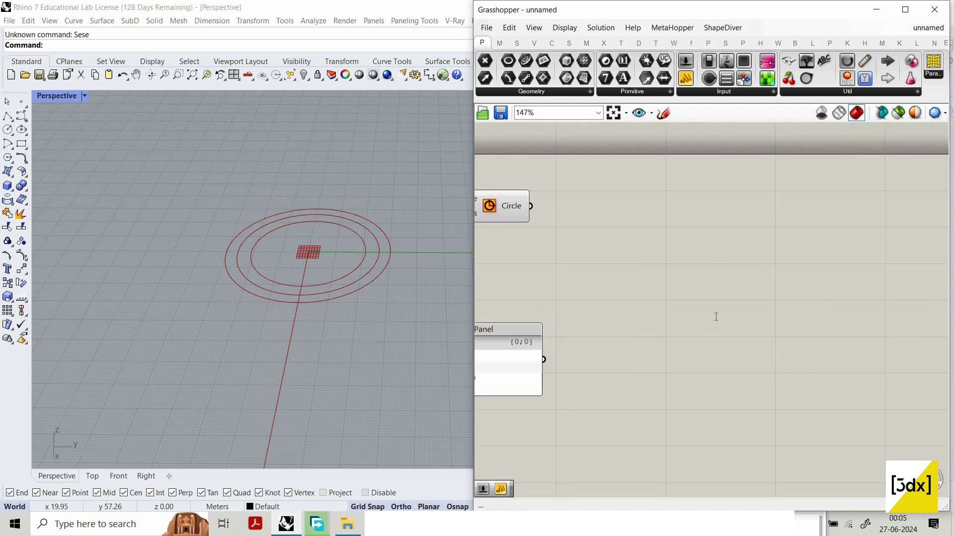
# Add a second Graph Mapper beyond the Panel and connect the Range output to its input
pyautogui.doubleClick(713, 286)
pyautogui.write('gra')
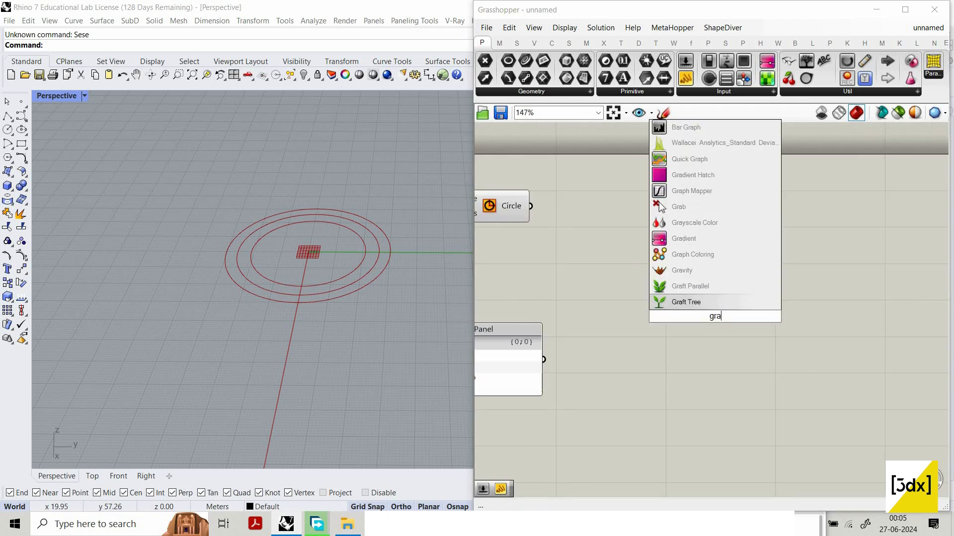
pyautogui.write('ph')
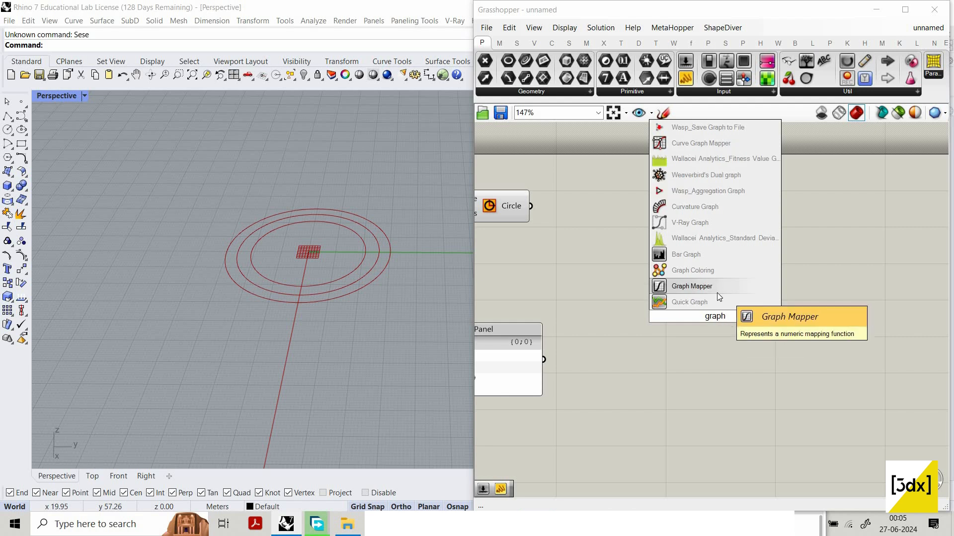
pyautogui.click(717, 291)
pyautogui.scroll(-1, 582, 313)
pyautogui.moveTo(582, 313); pyautogui.dragTo(697, 326, button='right')
pyautogui.moveTo(528, 333); pyautogui.dragTo(702, 367, button='right')
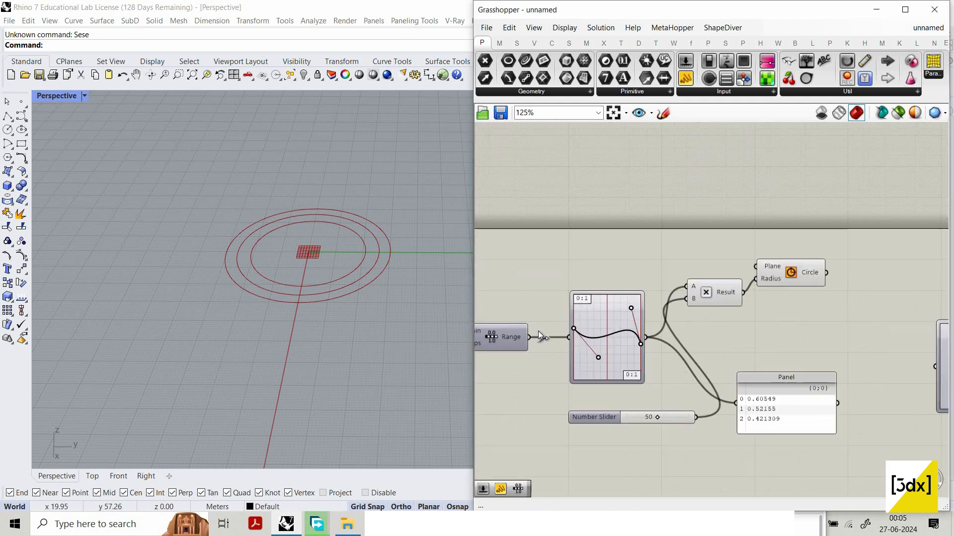
pyautogui.moveTo(531, 335); pyautogui.dragTo(838, 353)
pyautogui.scroll(-2, 677, 348)
pyautogui.scroll(1, 835, 363)
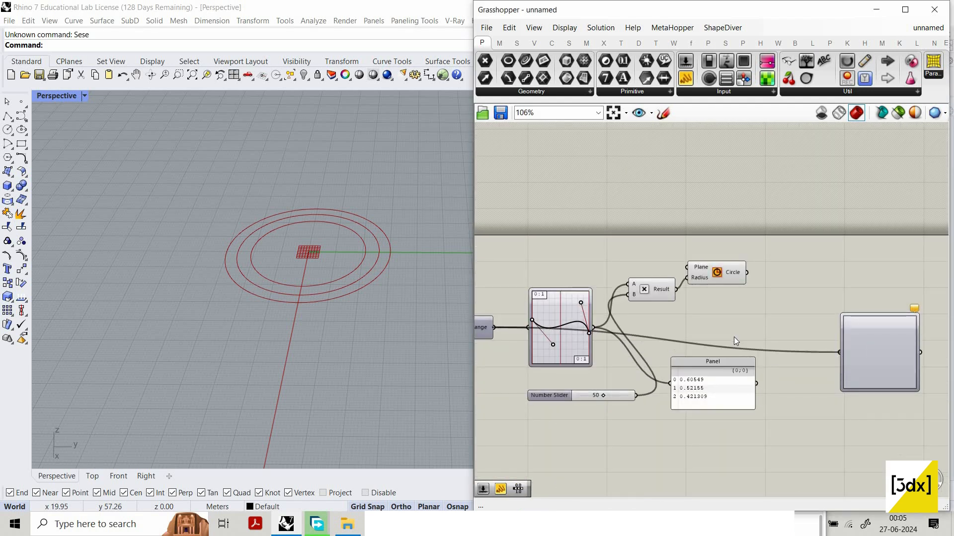
# Set the second Graph Mapper's graph type to Bezier
pyautogui.scroll(-1, 551, 322)
pyautogui.scroll(1, 755, 333)
pyautogui.moveTo(874, 364); pyautogui.dragTo(795, 357, button='right')
pyautogui.scroll(2, 777, 336)
pyautogui.rightClick(755, 332)
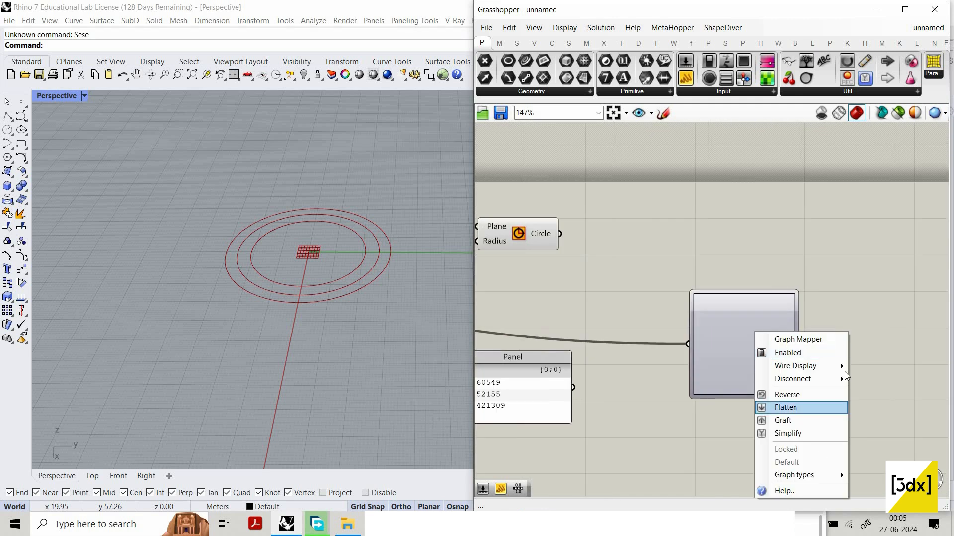
pyautogui.moveTo(794, 476)
pyautogui.click(879, 375)
pyautogui.scroll(-3, 585, 323)
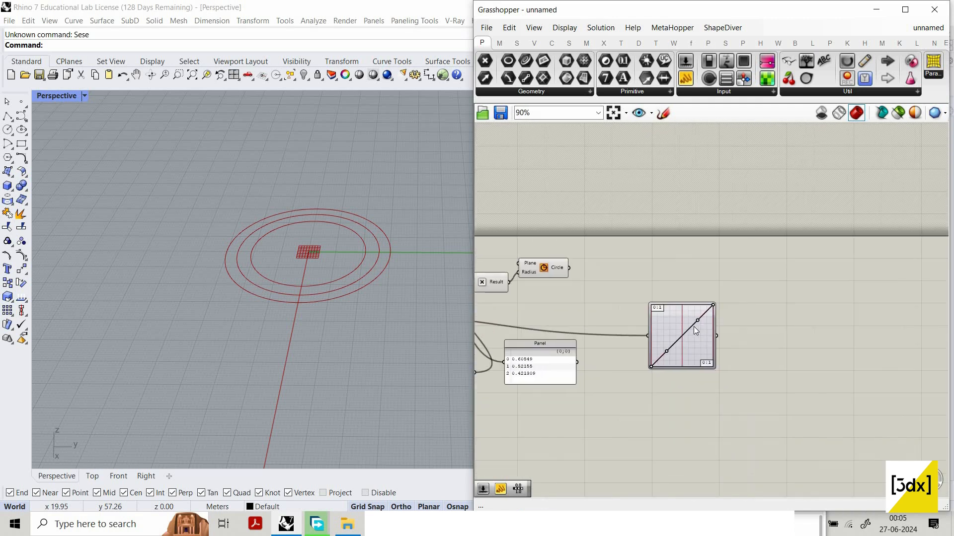
# Lower the second Graph Mapper's end point to about 0.57 and adjust both handles so the curve rises and flattens out
pyautogui.scroll(3, 763, 329)
pyautogui.scroll(4, 682, 260)
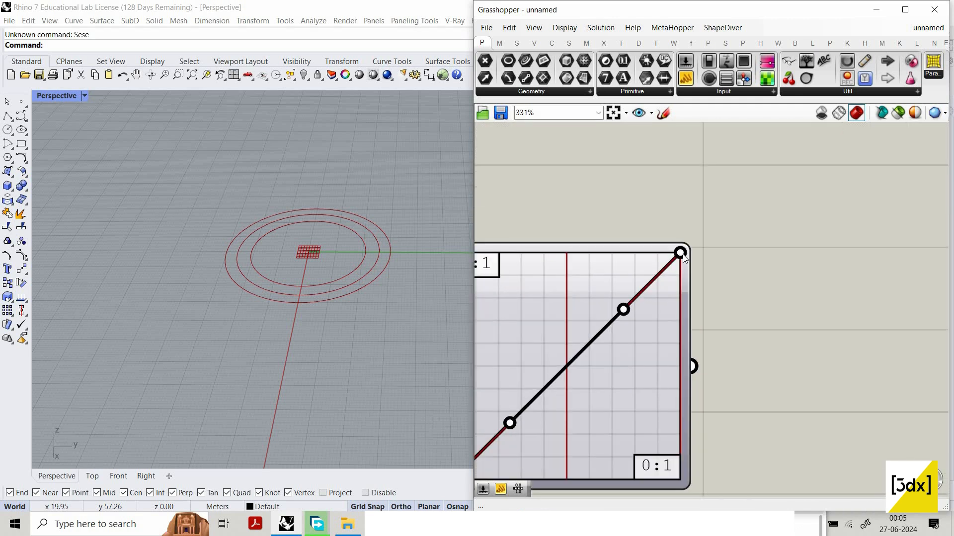
pyautogui.moveTo(680, 253); pyautogui.dragTo(690, 349)
pyautogui.scroll(-3, 777, 368)
pyautogui.scroll(2, 596, 421)
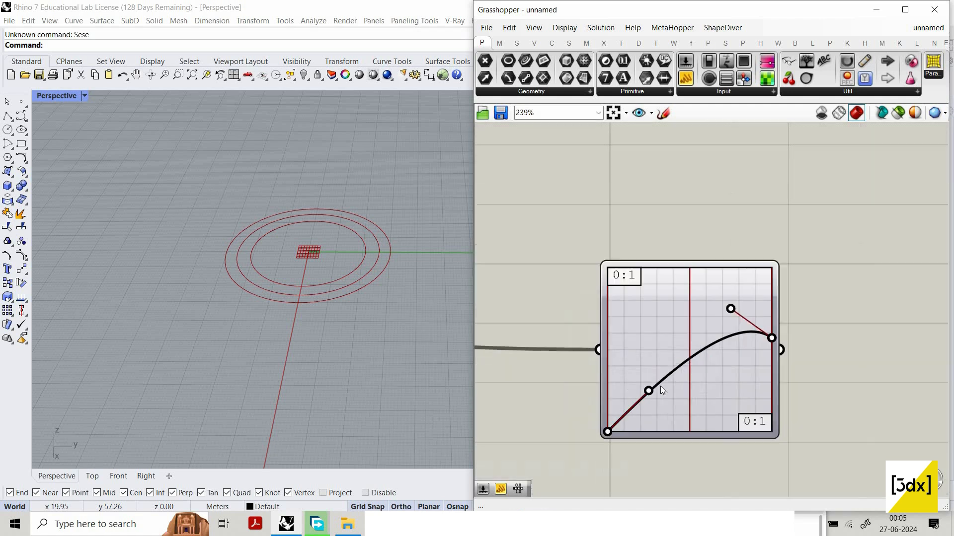
pyautogui.moveTo(660, 384); pyautogui.dragTo(687, 351)
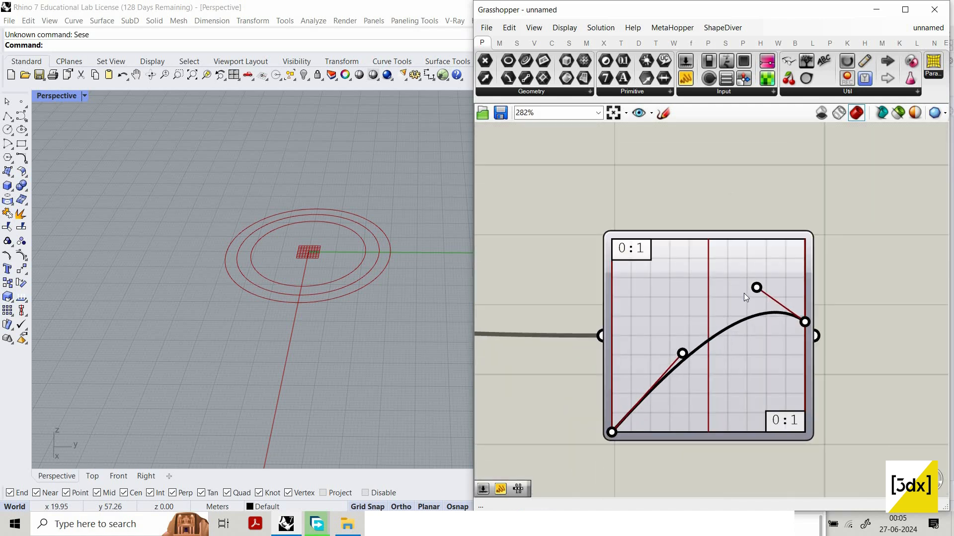
pyautogui.moveTo(757, 288); pyautogui.dragTo(711, 318)
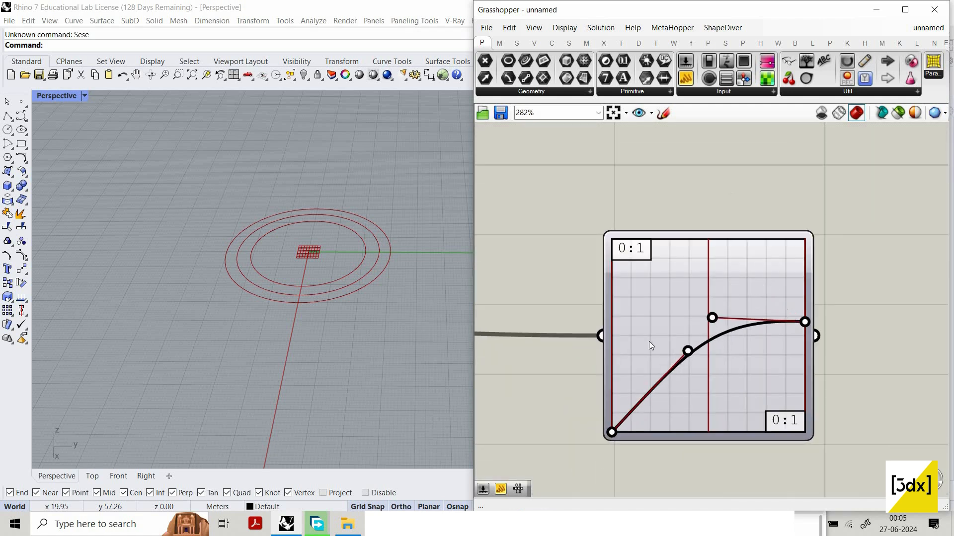
# Add a Multiplication component after the second Graph Mapper and connect the mapper's output to its A input
pyautogui.scroll(-2, 871, 368)
pyautogui.scroll(1, 867, 373)
pyautogui.doubleClick(867, 373)
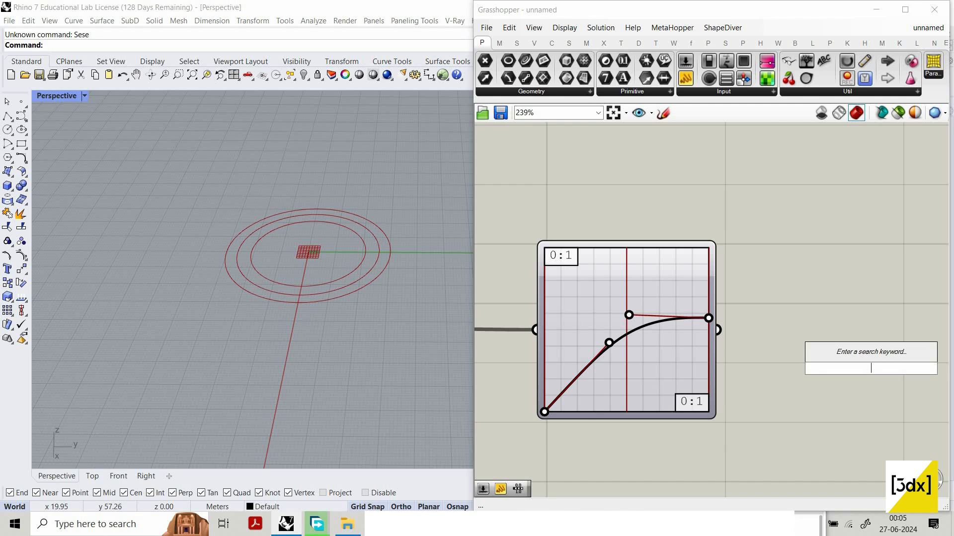
pyautogui.write('multi')
pyautogui.press('Return')
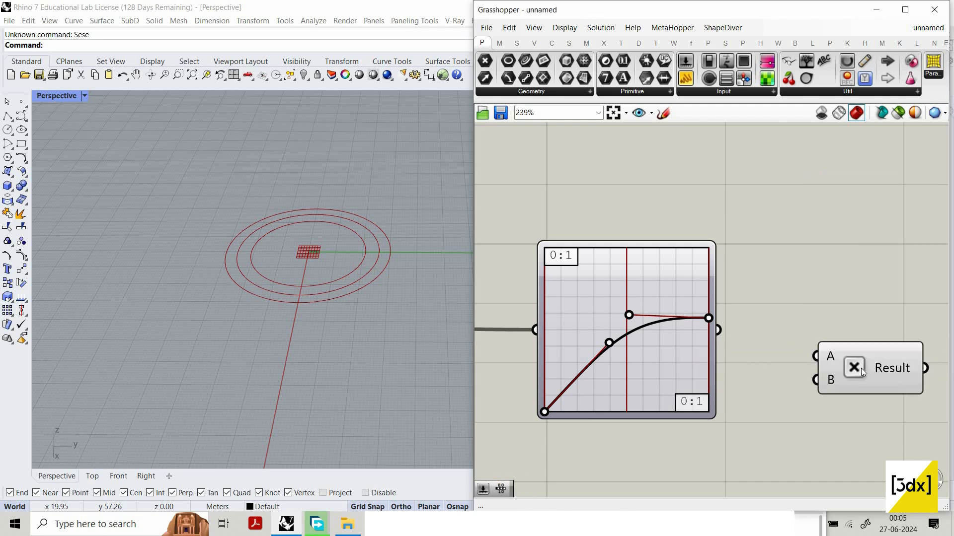
pyautogui.moveTo(718, 330); pyautogui.dragTo(815, 356)
# Create a number slider with value 37 below the second Graph Mapper and connect it to the new Multiplication's B input
pyautogui.scroll(-1, 698, 428)
pyautogui.scroll(1, 699, 427)
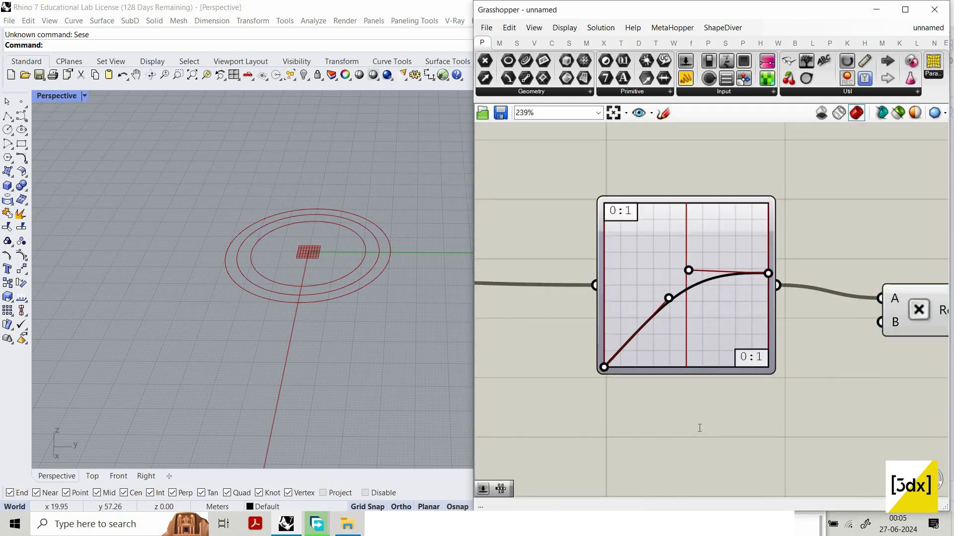
pyautogui.doubleClick(699, 428)
pyautogui.write('37')
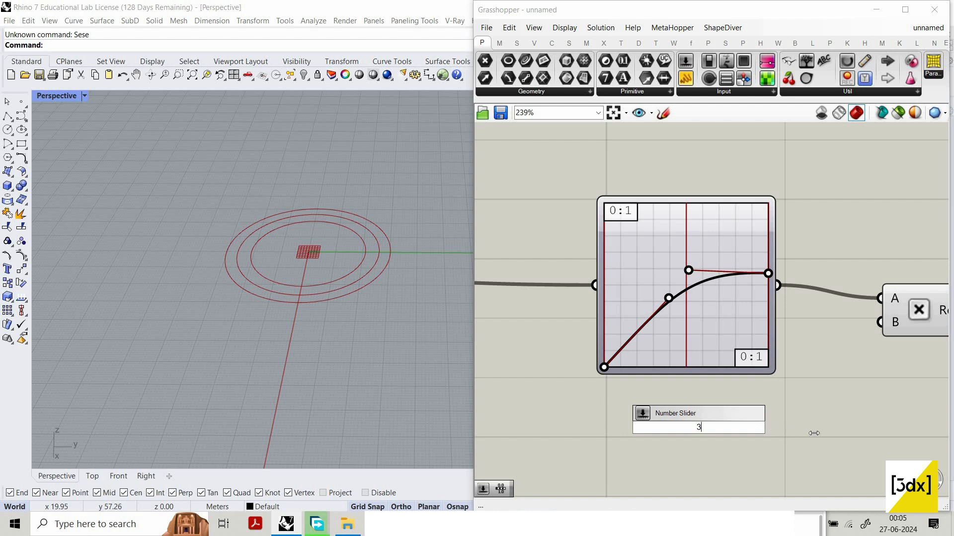
pyautogui.press('Return')
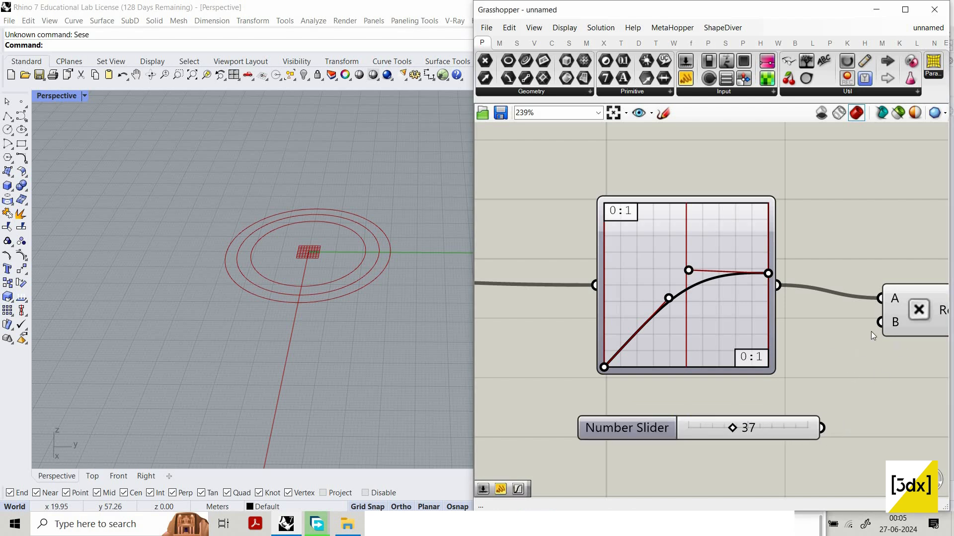
pyautogui.moveTo(821, 428); pyautogui.dragTo(880, 322)
pyautogui.scroll(-4, 824, 315)
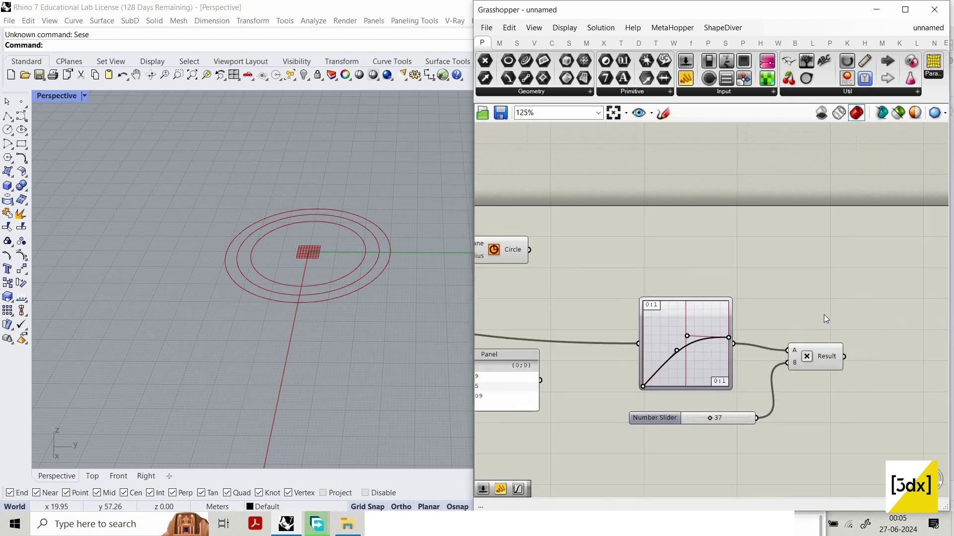
# Add a Move component and place it above the second Multiplication component
pyautogui.moveTo(800, 295); pyautogui.dragTo(751, 327, button='right')
pyautogui.doubleClick(799, 295)
pyautogui.write('motion')
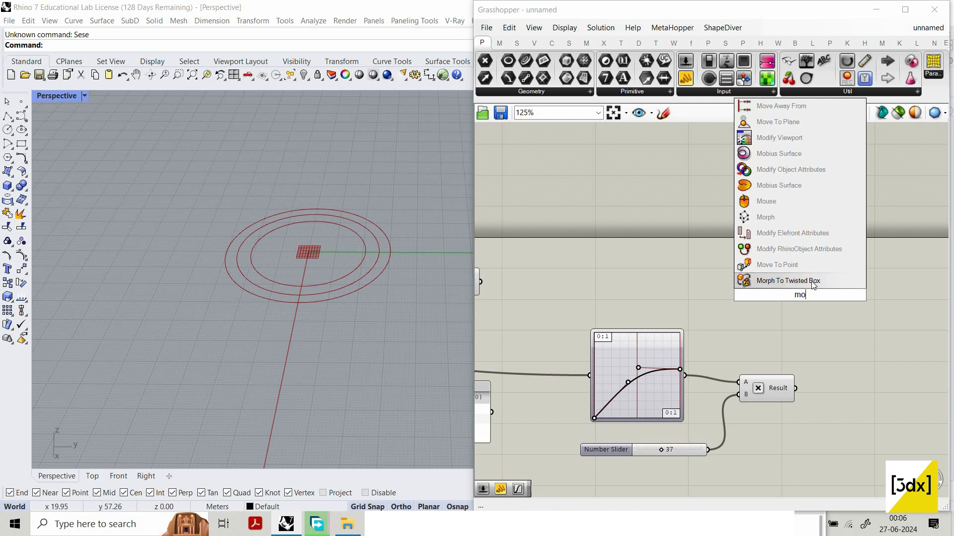
pyautogui.press('Return')
pyautogui.moveTo(829, 289); pyautogui.dragTo(854, 271)
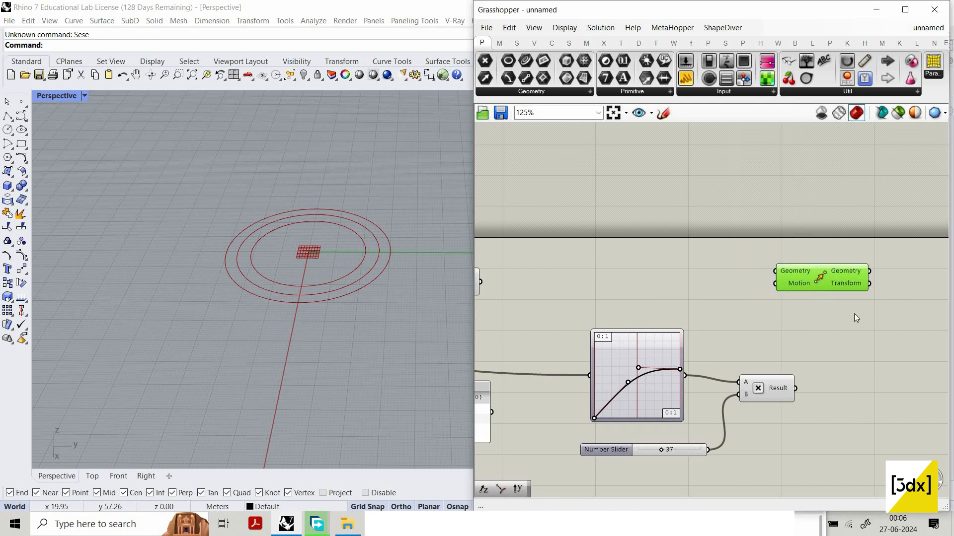
# Shift the Move component over and connect the Circle output to its Geometry input
pyautogui.moveTo(800, 282); pyautogui.dragTo(822, 279)
pyautogui.scroll(-3, 829, 313)
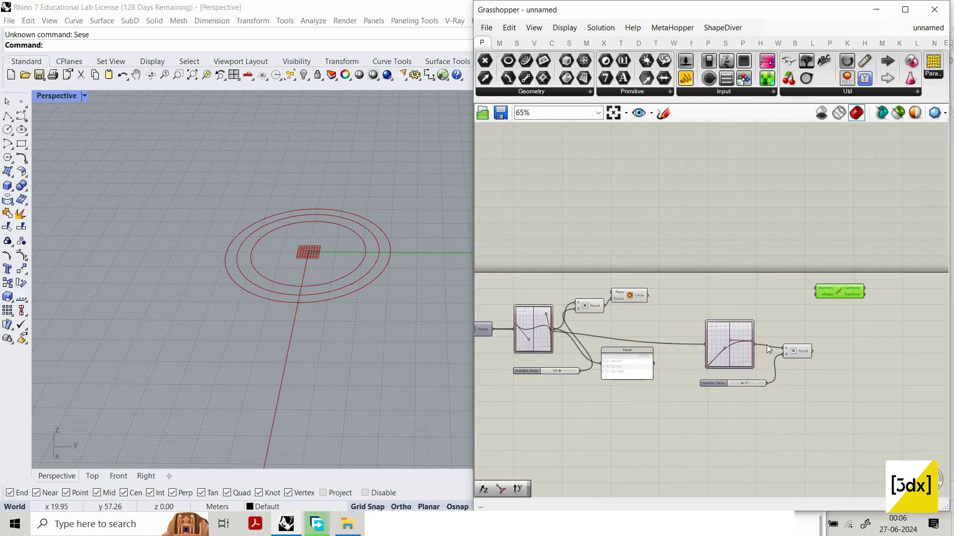
pyautogui.scroll(3, 822, 312)
pyautogui.doubleClick(766, 344)
pyautogui.press('Escape')
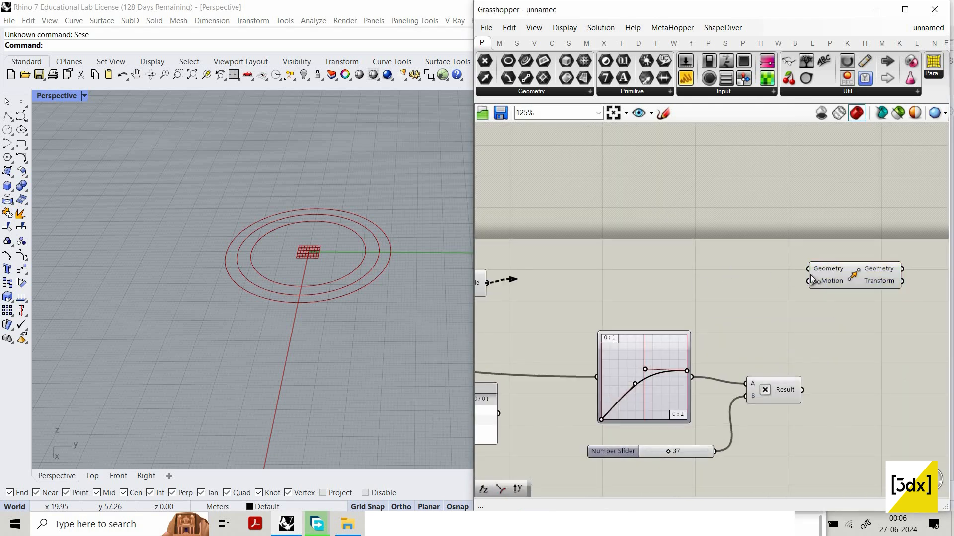
pyautogui.moveTo(489, 283); pyautogui.dragTo(808, 269)
pyautogui.click(844, 279)
pyautogui.scroll(-3, 626, 300)
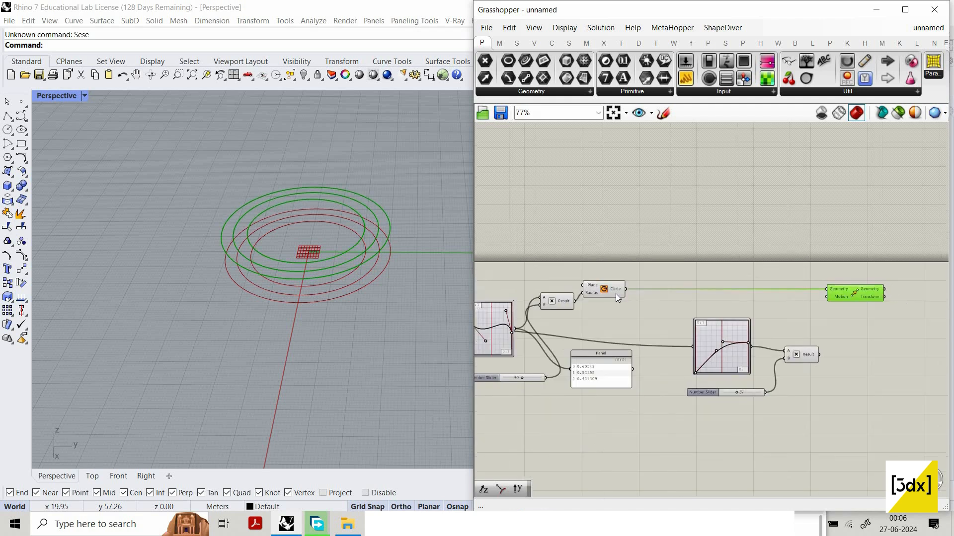
# Add a Unit Z vector component and place it between the Move component and the second Multiplication
pyautogui.scroll(4, 859, 329)
pyautogui.doubleClick(815, 329)
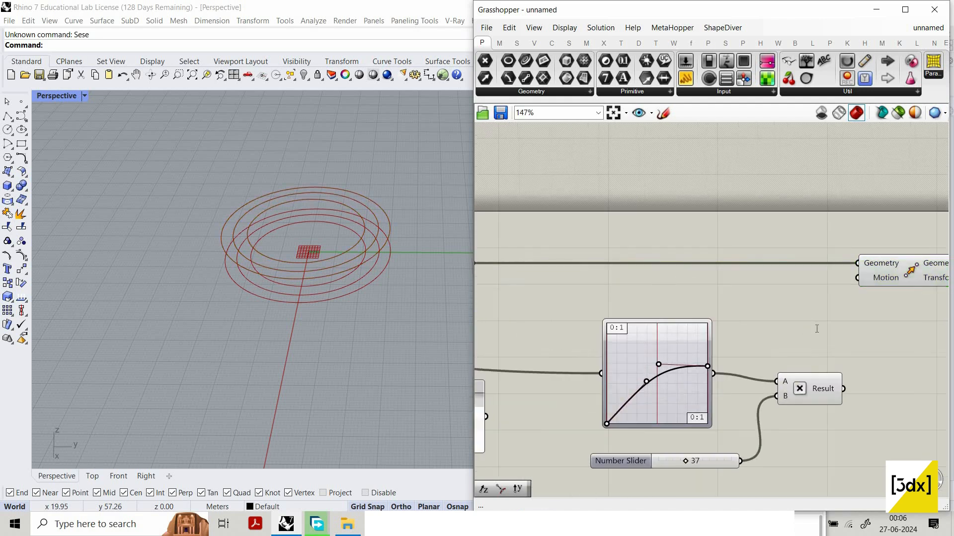
pyautogui.write('un')
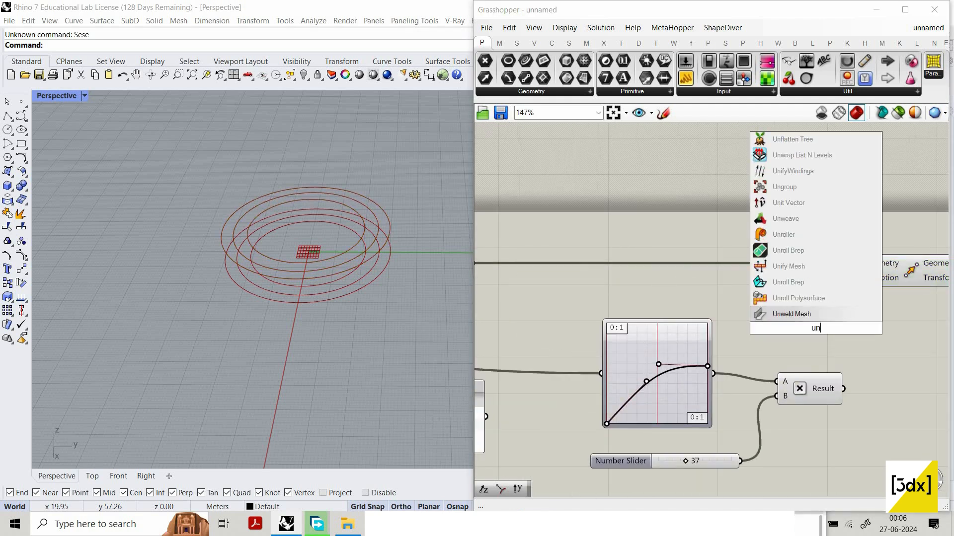
pyautogui.write('itz')
pyautogui.press('Return')
pyautogui.scroll(-1, 745, 312)
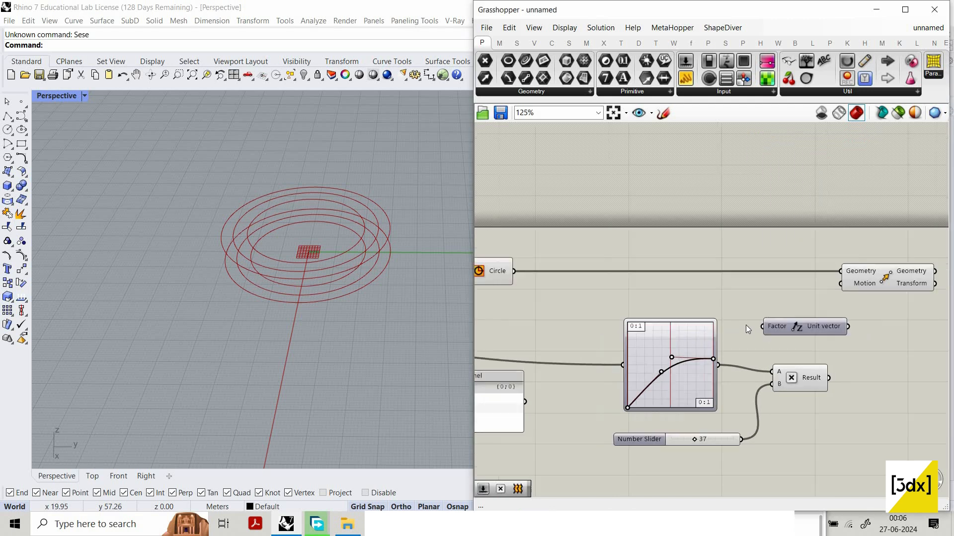
pyautogui.moveTo(746, 325); pyautogui.dragTo(676, 317, button='right')
pyautogui.moveTo(745, 319); pyautogui.dragTo(742, 311)
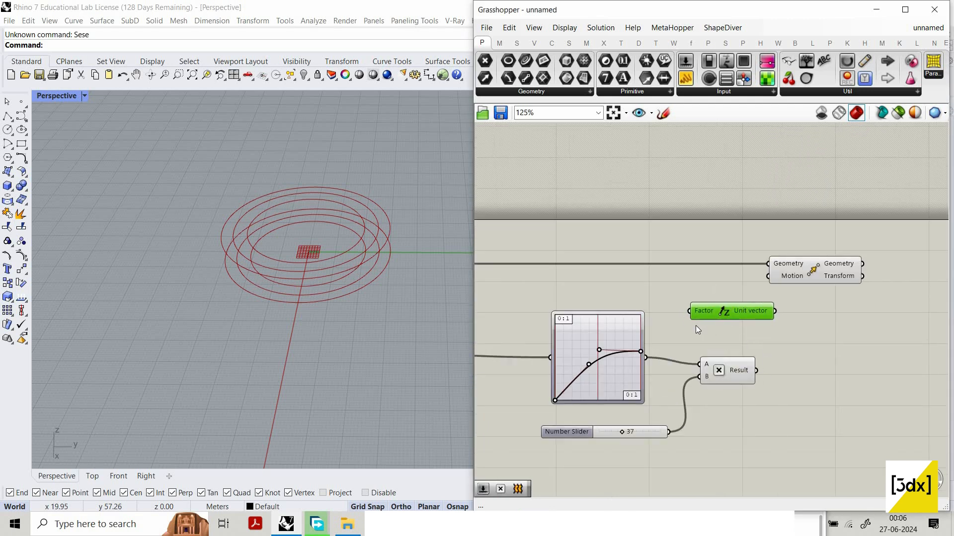
pyautogui.moveTo(768, 276); pyautogui.dragTo(781, 354)
pyautogui.scroll(-3, 704, 338)
pyautogui.scroll(3, 780, 355)
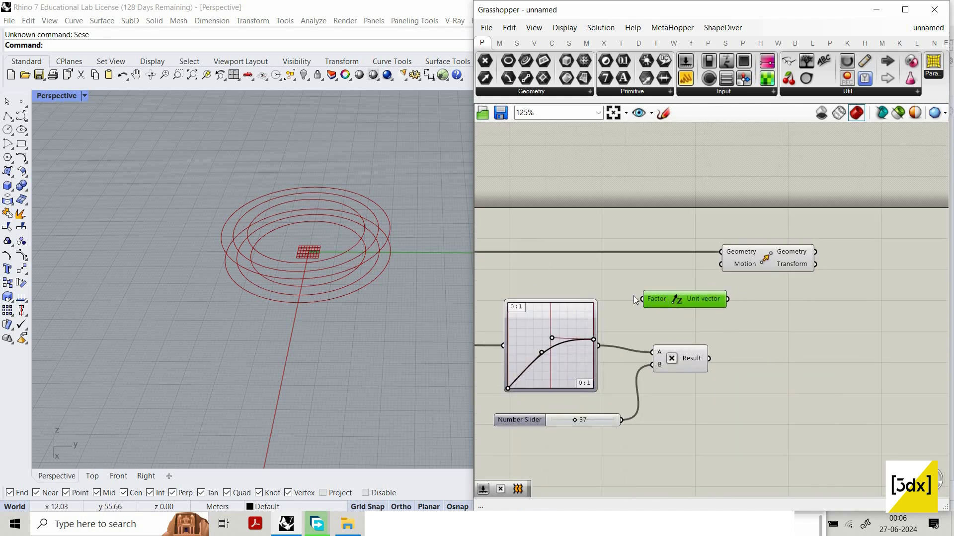
pyautogui.scroll(-1, 656, 297)
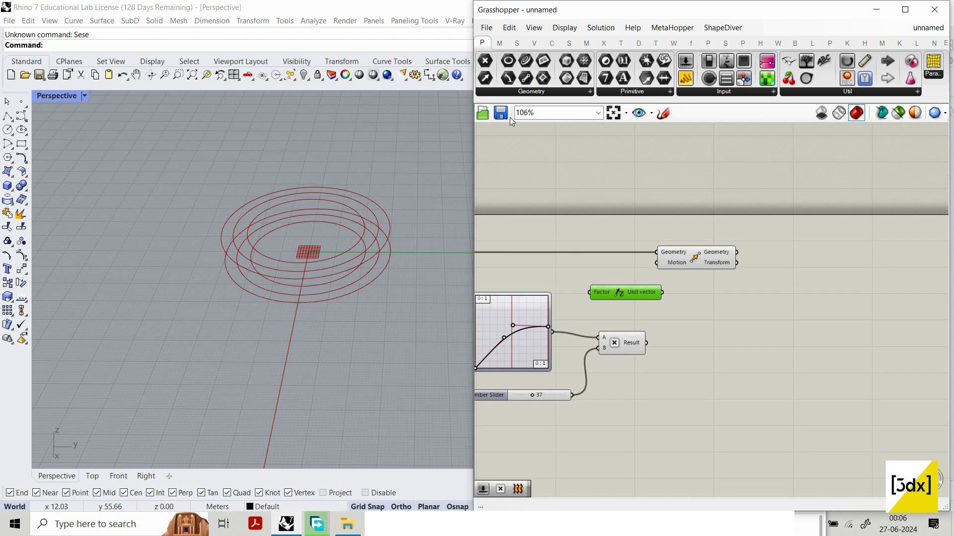
# Sketch freehand notes such as "1 x d" and "a =" on the canvas beside the Move component, and discard them
pyautogui.click(663, 113)
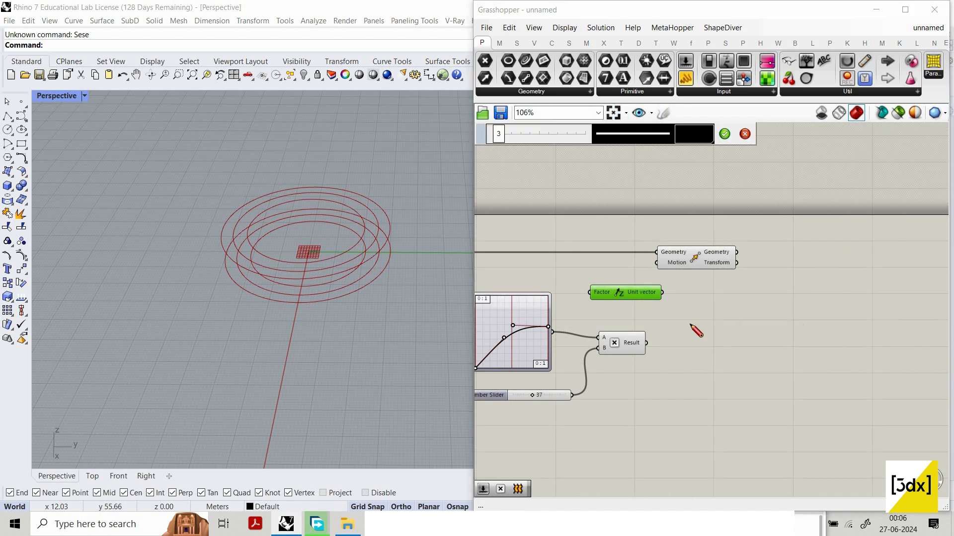
pyautogui.moveTo(824, 260); pyautogui.dragTo(827, 332)
pyautogui.scroll(-1, 780, 314)
pyautogui.scroll(1, 770, 304)
pyautogui.scroll(-1, 772, 306)
pyautogui.moveTo(746, 271); pyautogui.dragTo(770, 304)
pyautogui.moveTo(764, 279); pyautogui.dragTo(738, 302)
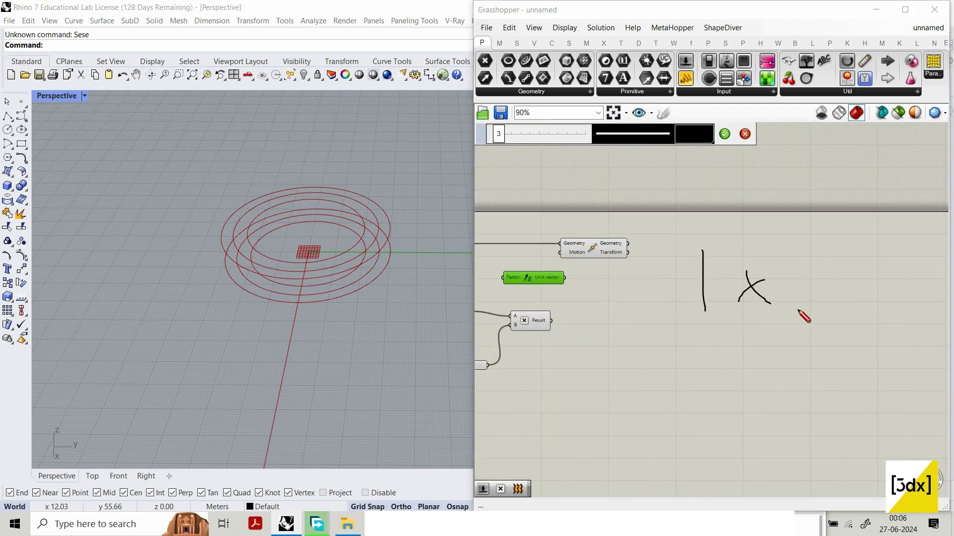
pyautogui.moveTo(823, 277); pyautogui.dragTo(825, 301)
pyautogui.moveTo(711, 351); pyautogui.dragTo(734, 378)
pyautogui.moveTo(748, 360); pyautogui.dragTo(762, 359)
pyautogui.moveTo(739, 364); pyautogui.dragTo(775, 368)
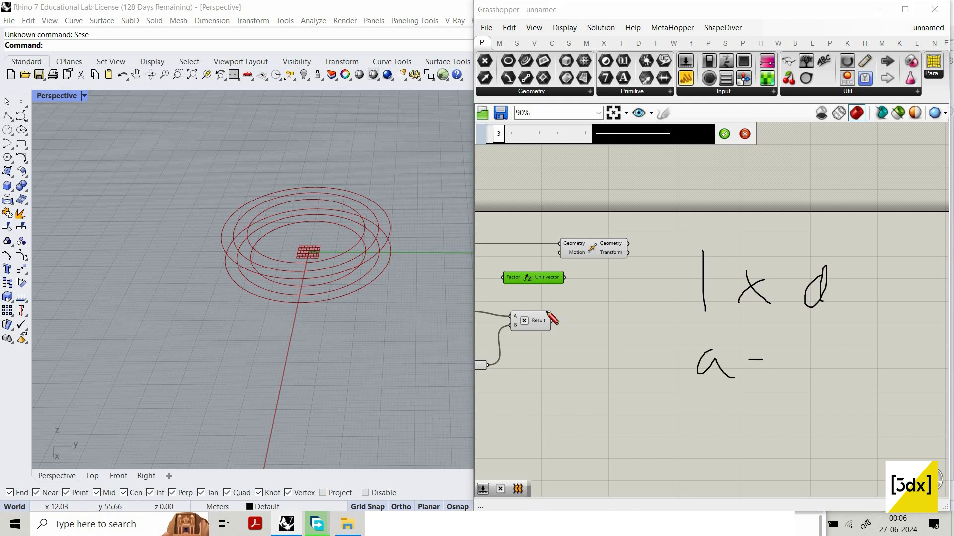
pyautogui.moveTo(558, 313)
pyautogui.mouseDown()
pyautogui.moveTo(562, 328)
pyautogui.moveTo(595, 335)
pyautogui.mouseUp()
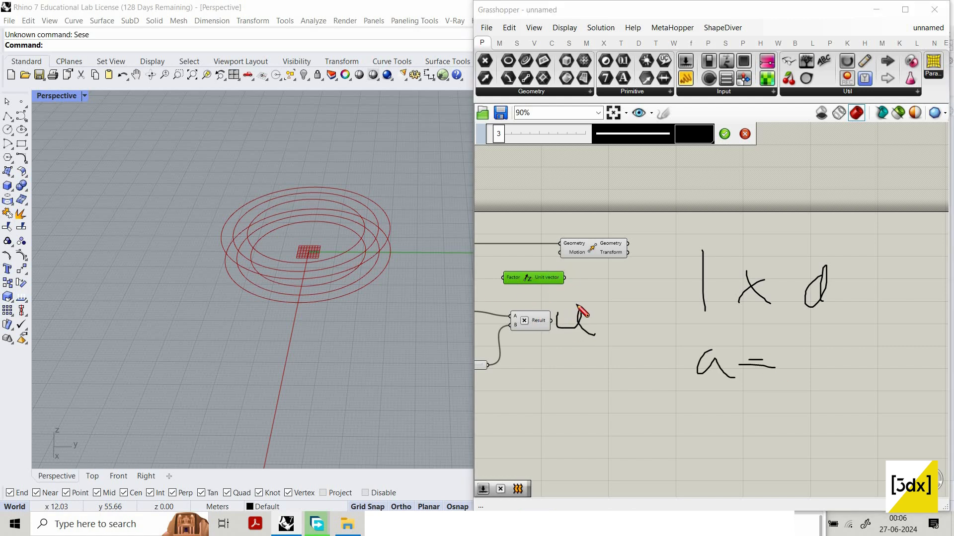
pyautogui.moveTo(740, 237); pyautogui.dragTo(750, 279)
pyautogui.moveTo(714, 251); pyautogui.dragTo(741, 247)
pyautogui.moveTo(750, 244)
pyautogui.mouseDown()
pyautogui.moveTo(761, 267)
pyautogui.moveTo(784, 267)
pyautogui.mouseUp()
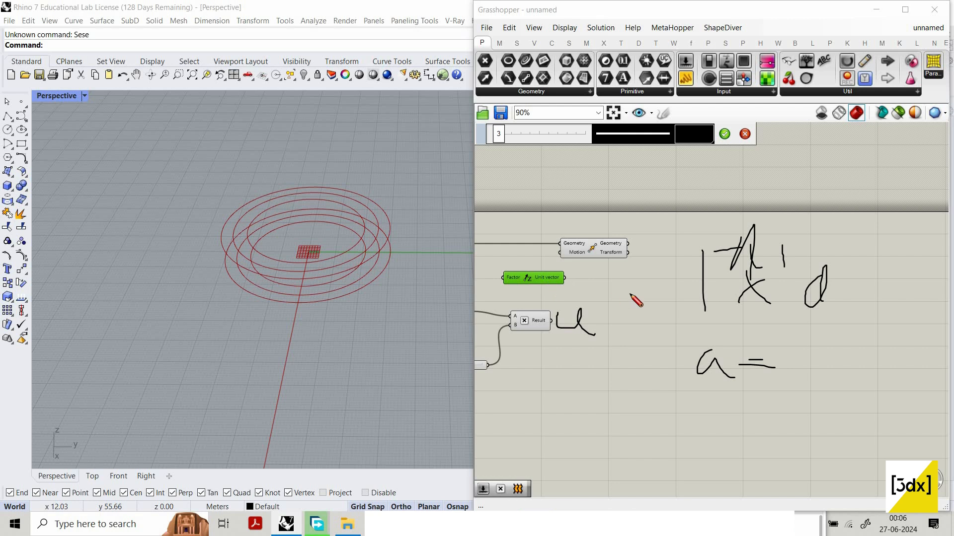
pyautogui.moveTo(825, 268)
pyautogui.mouseDown()
pyautogui.moveTo(847, 240)
pyautogui.moveTo(864, 259)
pyautogui.moveTo(906, 268)
pyautogui.mouseUp()
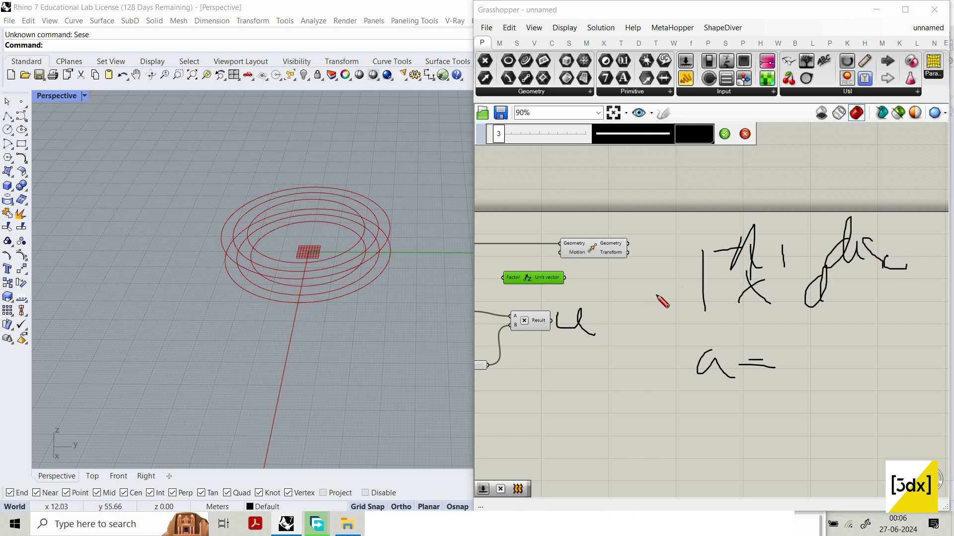
pyautogui.press('Escape')
# Connect the second Multiplication's Result to the Unit Z Factor input and the Unit vector output to Move's Motion input
pyautogui.scroll(3, 523, 261)
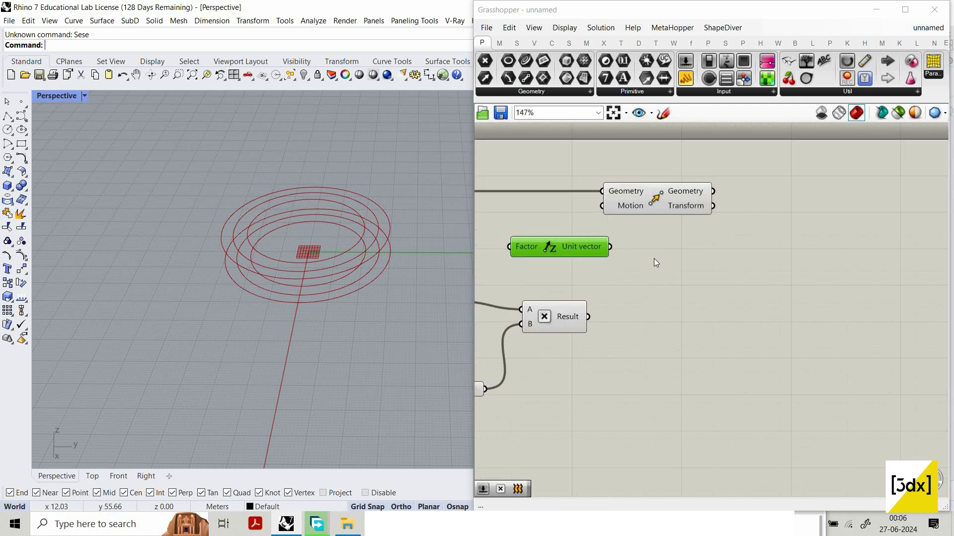
pyautogui.moveTo(610, 247); pyautogui.dragTo(602, 206)
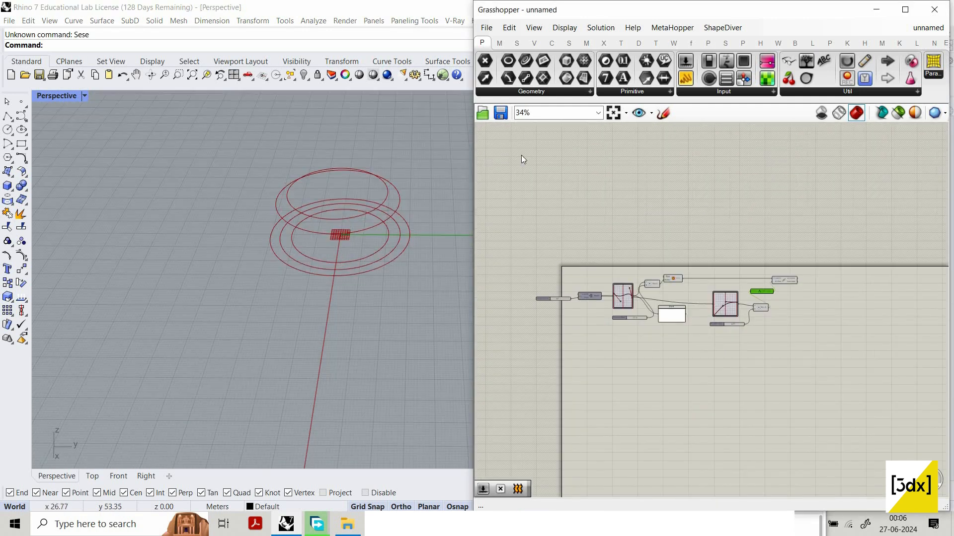
# Turn off the preview of all components except Move, so only the moved circles are displayed
pyautogui.moveTo(656, 262); pyautogui.dragTo(529, 194)
pyautogui.scroll(3, 772, 256)
pyautogui.moveTo(822, 334)
pyautogui.keyDown('shift'); pyautogui.mouseDown()
pyautogui.moveTo(702, 226)
pyautogui.moveTo(702, 204)
pyautogui.mouseUp(); pyautogui.keyUp('shift')
pyautogui.middleClick(695, 163)
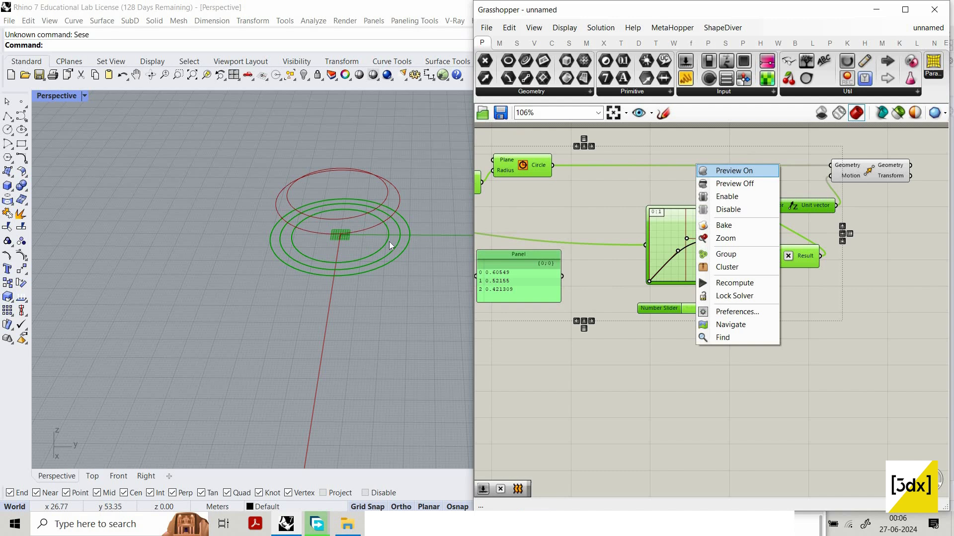
pyautogui.click(735, 184)
pyautogui.scroll(7, 382, 230)
pyautogui.moveTo(377, 227); pyautogui.dragTo(394, 198, button='right')
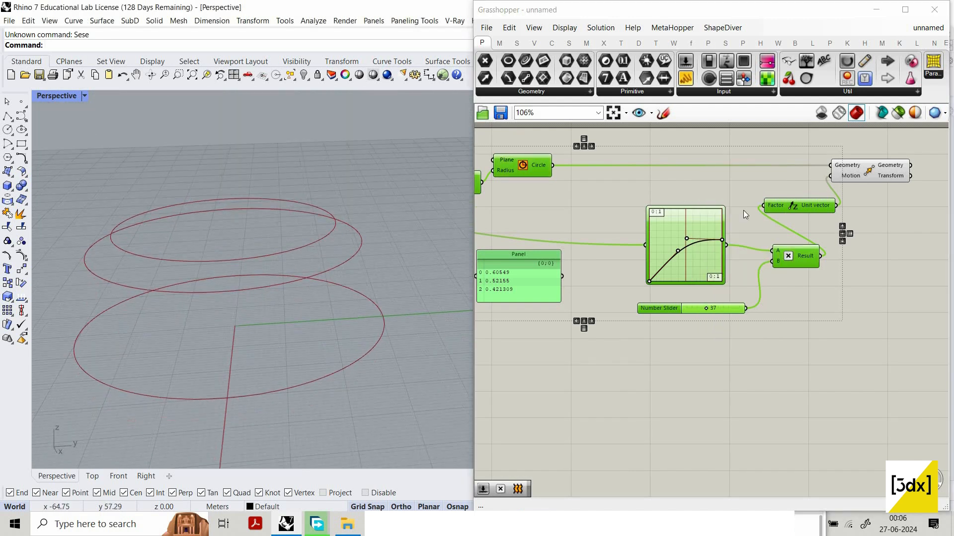
# Add a Loft component after Move and connect the moved Geometry to its Curves input
pyautogui.scroll(-1, 743, 210)
pyautogui.moveTo(942, 187); pyautogui.dragTo(744, 217, button='right')
pyautogui.scroll(3, 745, 218)
pyautogui.doubleClick(745, 219)
pyautogui.write('lo')
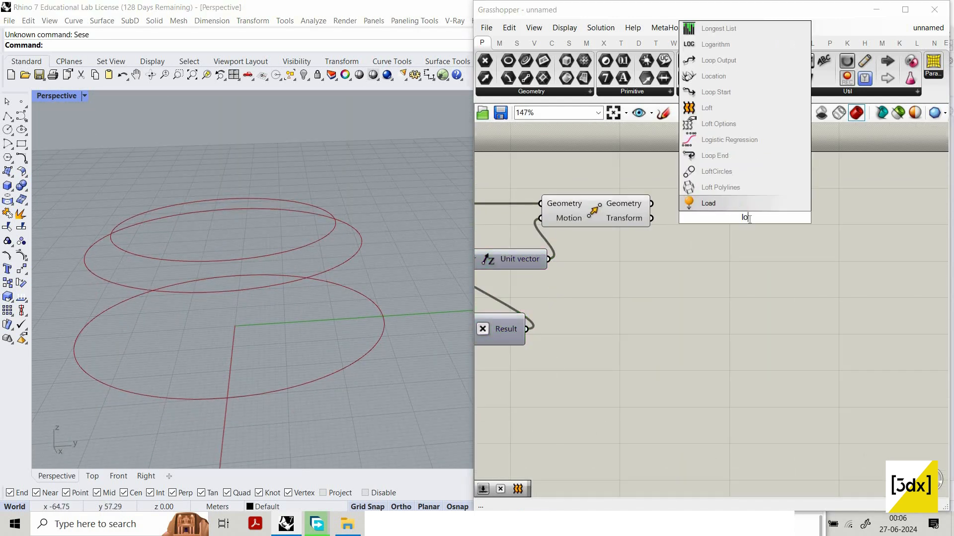
pyautogui.write('ft')
pyautogui.click(759, 203)
pyautogui.moveTo(652, 203); pyautogui.dragTo(704, 210)
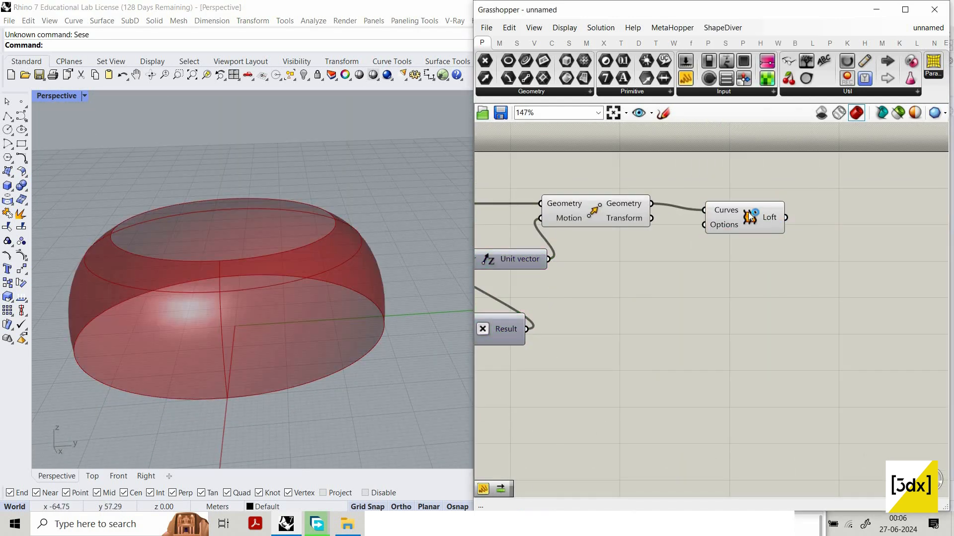
pyautogui.moveTo(765, 213); pyautogui.dragTo(793, 212)
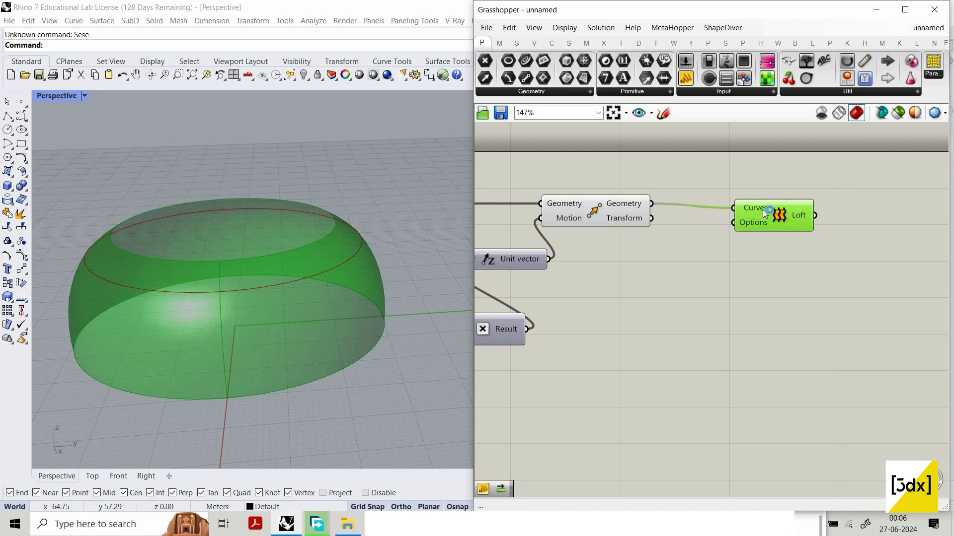
# Try flattening the Move component's Geometry output and undo it
pyautogui.rightClick(636, 205)
pyautogui.click(666, 267)
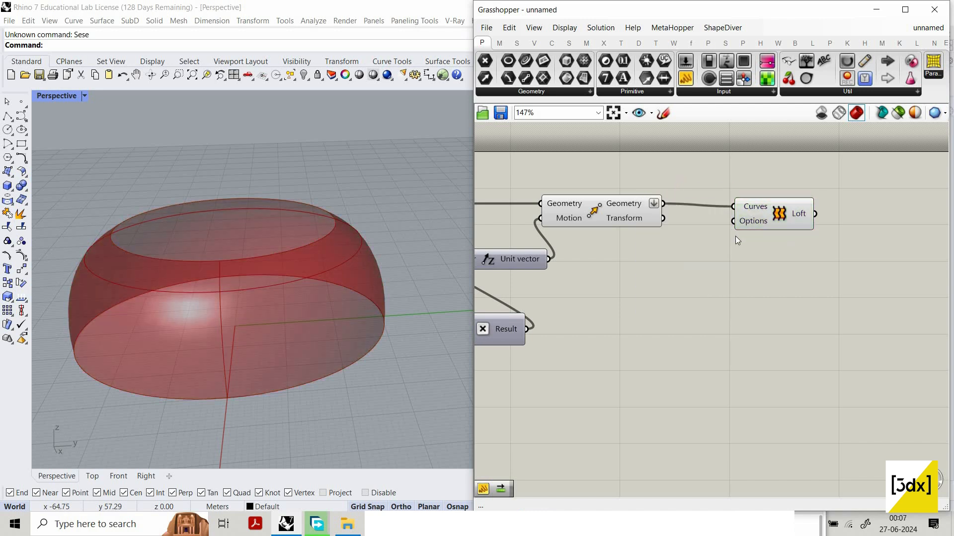
pyautogui.hotkey('ctrl', 'z')
# Reshape the second Graph Mapper's curve by pulling its start handle down toward the start point and raising the end point
pyautogui.scroll(-3, 831, 263)
pyautogui.scroll(2, 797, 237)
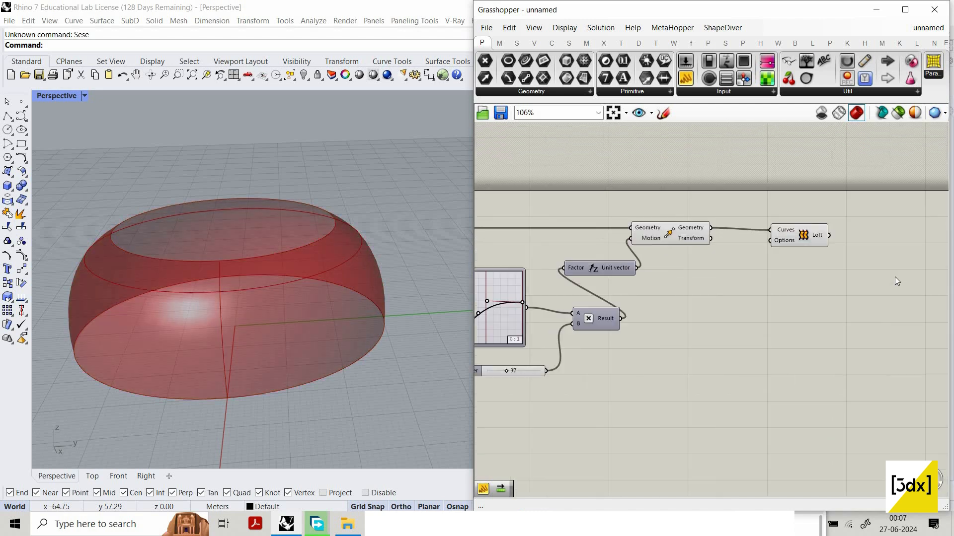
pyautogui.moveTo(795, 237); pyautogui.dragTo(800, 234)
pyautogui.scroll(-3, 726, 285)
pyautogui.moveTo(680, 298); pyautogui.dragTo(859, 291, button='right')
pyautogui.scroll(4, 745, 296)
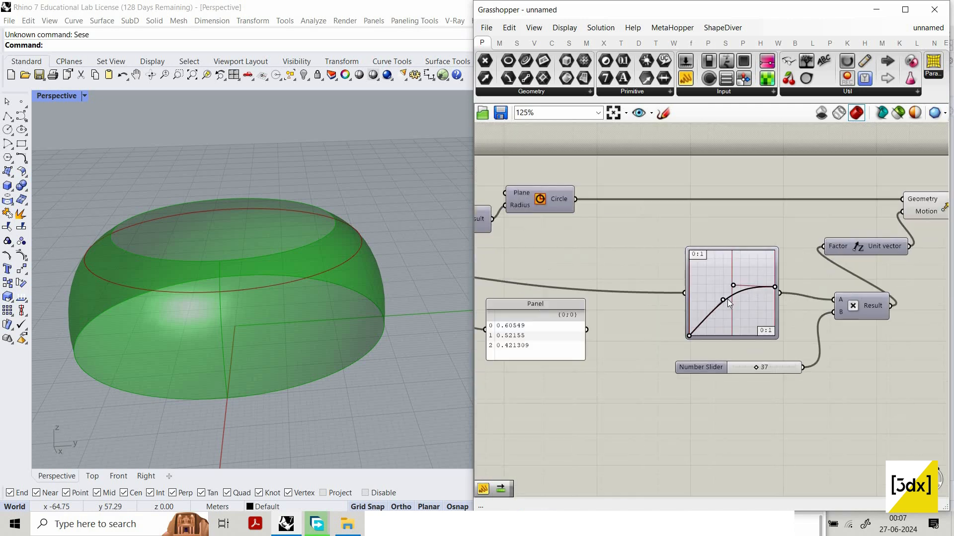
pyautogui.moveTo(725, 300)
pyautogui.mouseDown()
pyautogui.moveTo(696, 300)
pyautogui.moveTo(710, 289)
pyautogui.moveTo(712, 309)
pyautogui.mouseUp()
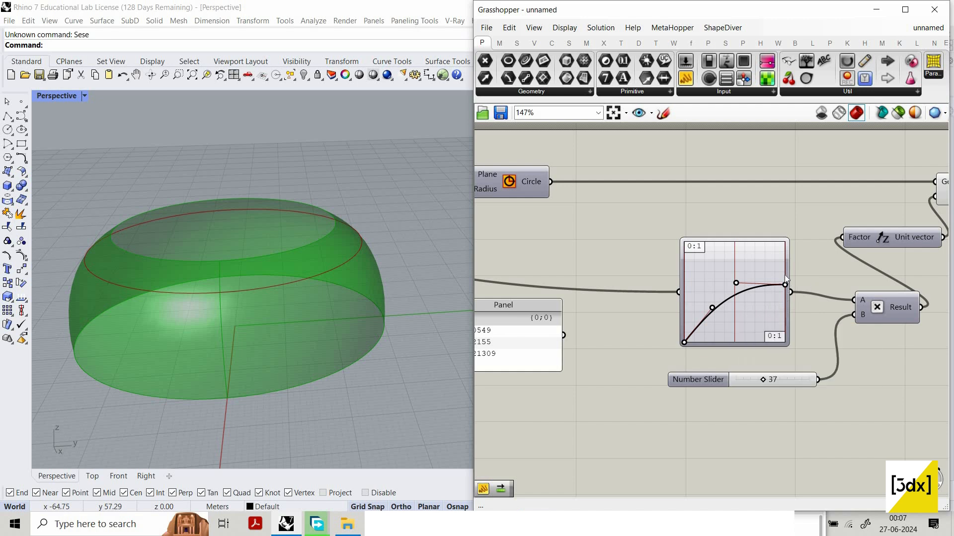
pyautogui.moveTo(785, 275); pyautogui.dragTo(784, 271)
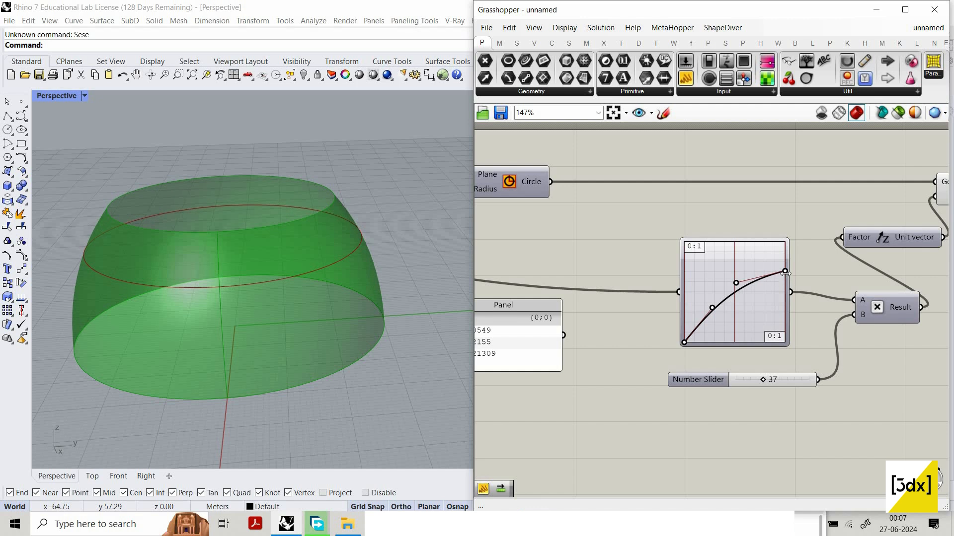
pyautogui.moveTo(785, 272); pyautogui.dragTo(785, 274)
# Add a Brep parameter beside the Loft component and delete it
pyautogui.scroll(-8, 621, 308)
pyautogui.scroll(6, 774, 283)
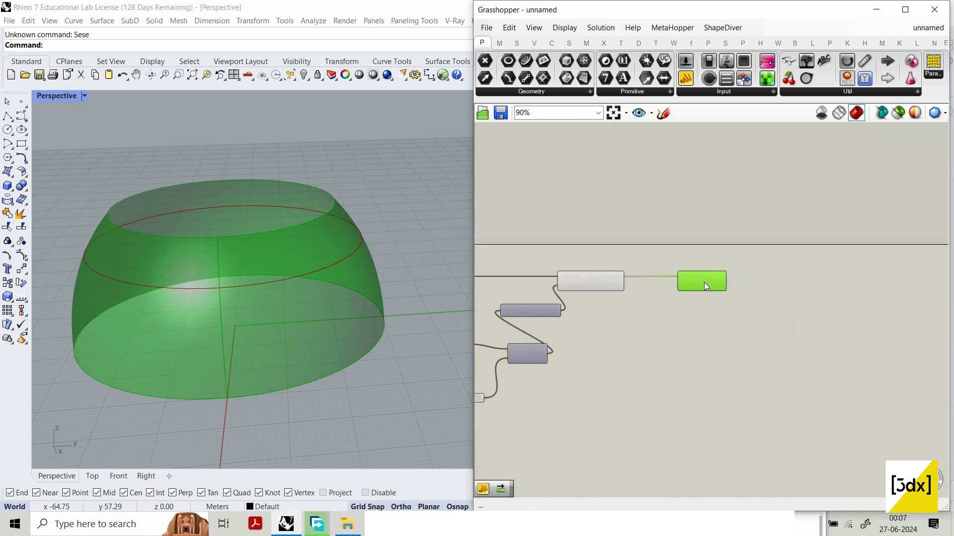
pyautogui.doubleClick(771, 286)
pyautogui.doubleClick(772, 287)
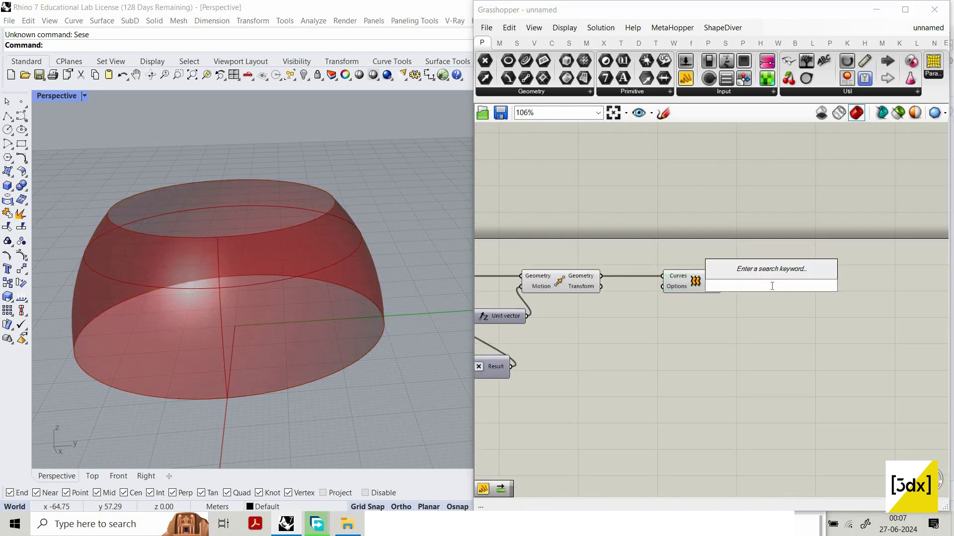
pyautogui.write('bre')
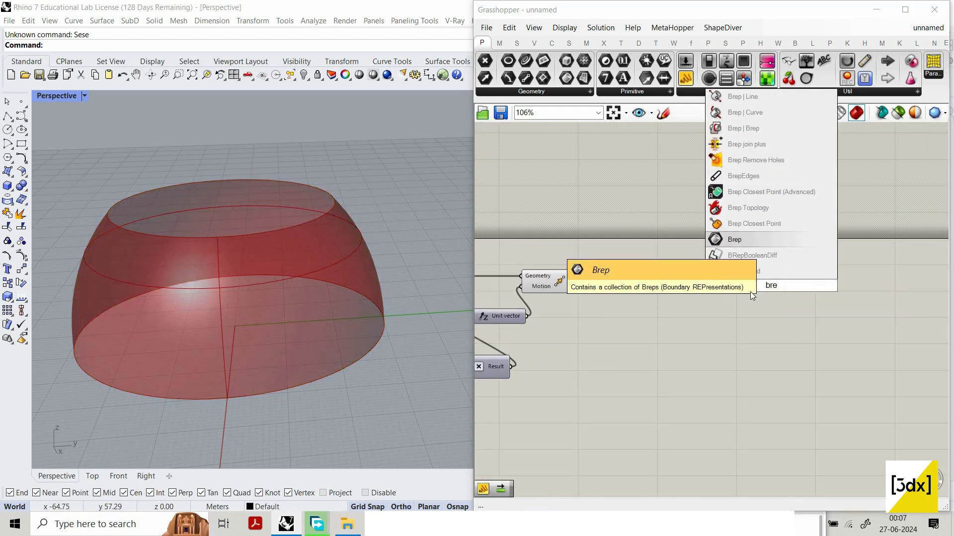
pyautogui.click(760, 239)
pyautogui.scroll(2, 817, 282)
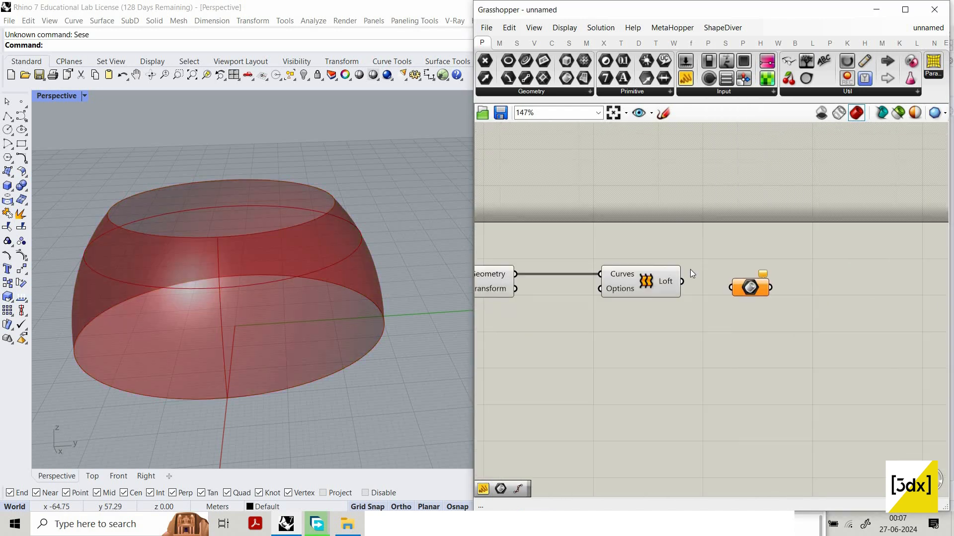
pyautogui.press('Delete')
pyautogui.doubleClick(742, 270)
pyautogui.write('cl')
pyautogui.click(766, 301)
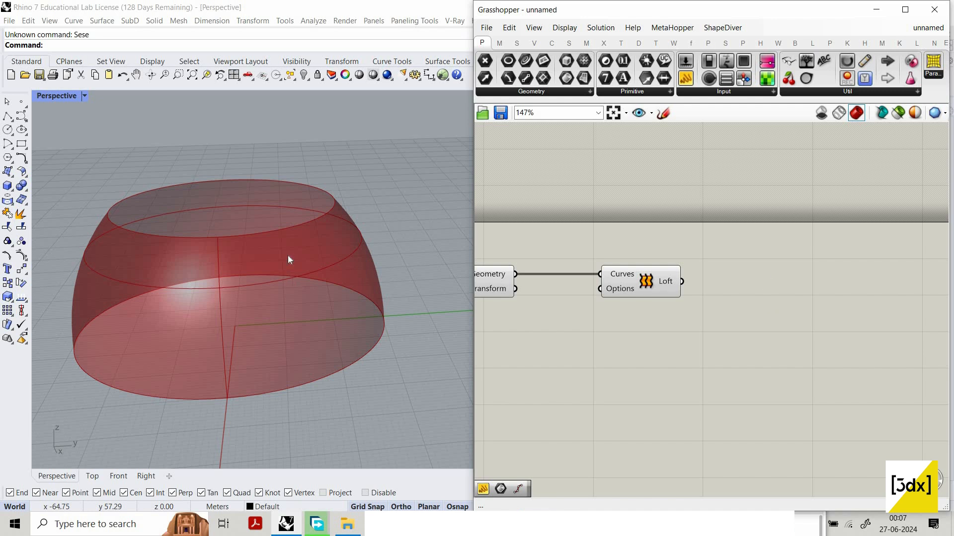
pyautogui.moveTo(266, 299); pyautogui.dragTo(316, 221, button='right')
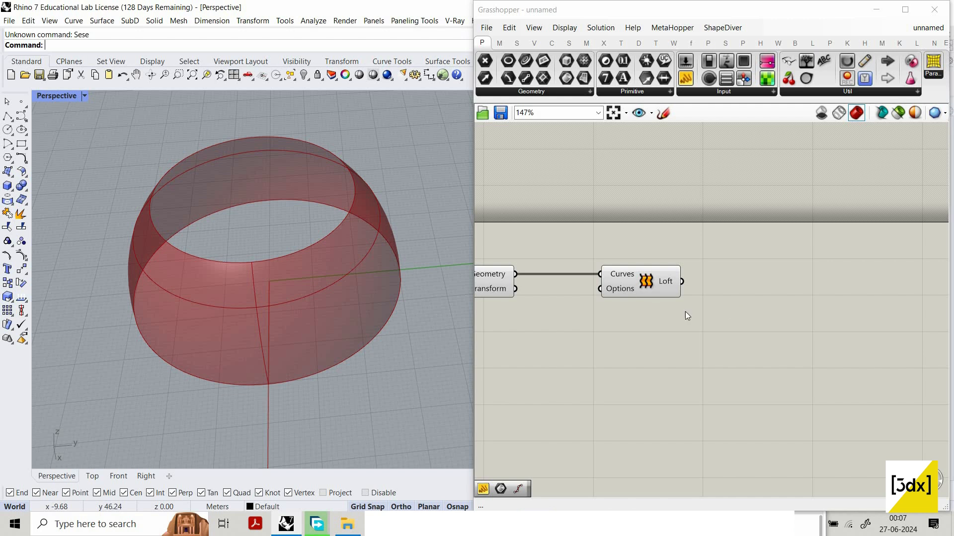
pyautogui.scroll(-2, 603, 381)
pyautogui.doubleClick(603, 381)
pyautogui.write('lid')
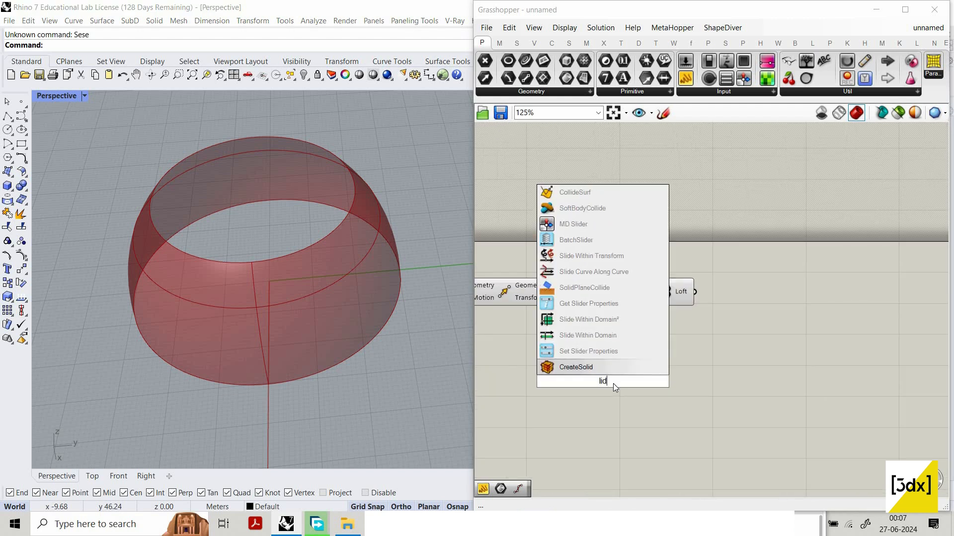
pyautogui.press('Escape')
# Add a List Item component below the Loft and connect the Move component's Geometry output to its List input
pyautogui.doubleClick(613, 383)
pyautogui.write('list ite')
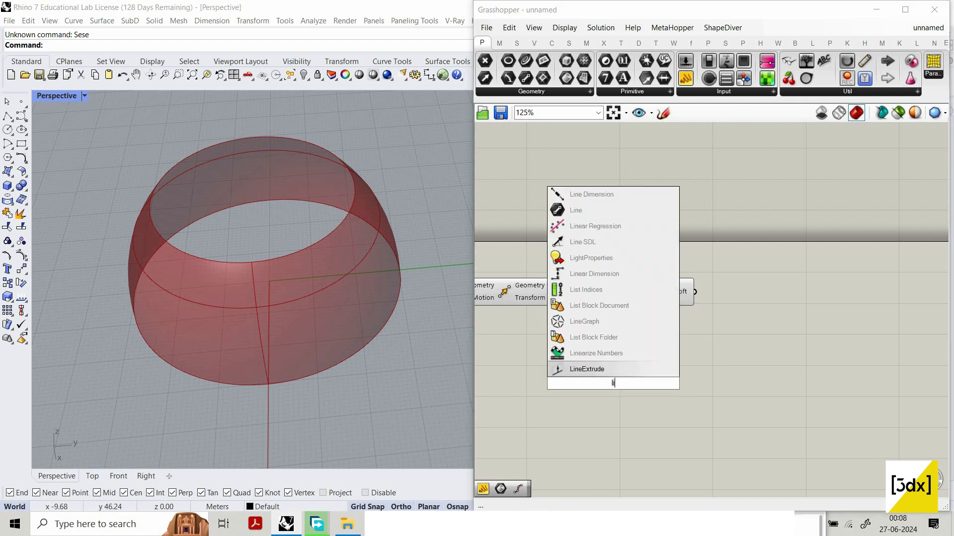
pyautogui.write('m')
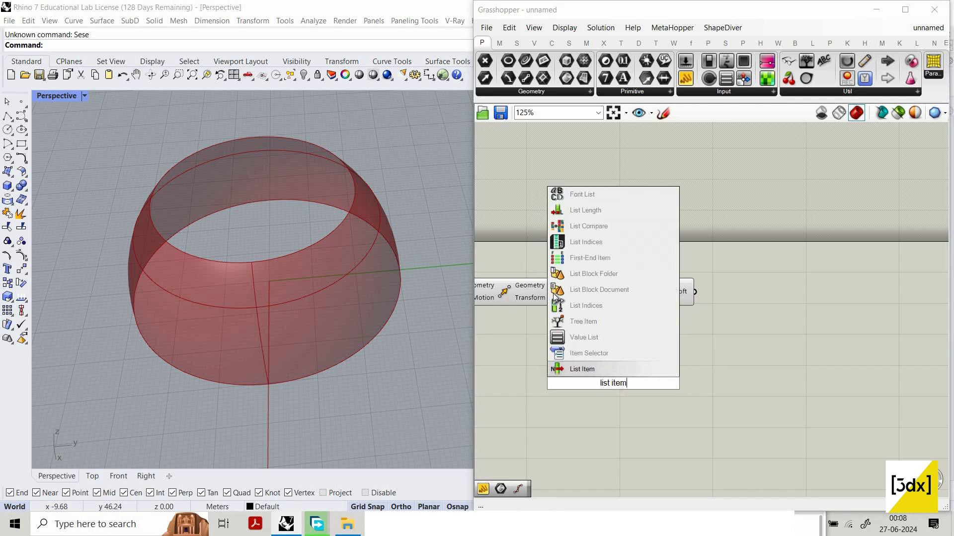
pyautogui.click(610, 372)
pyautogui.moveTo(552, 285); pyautogui.dragTo(643, 386)
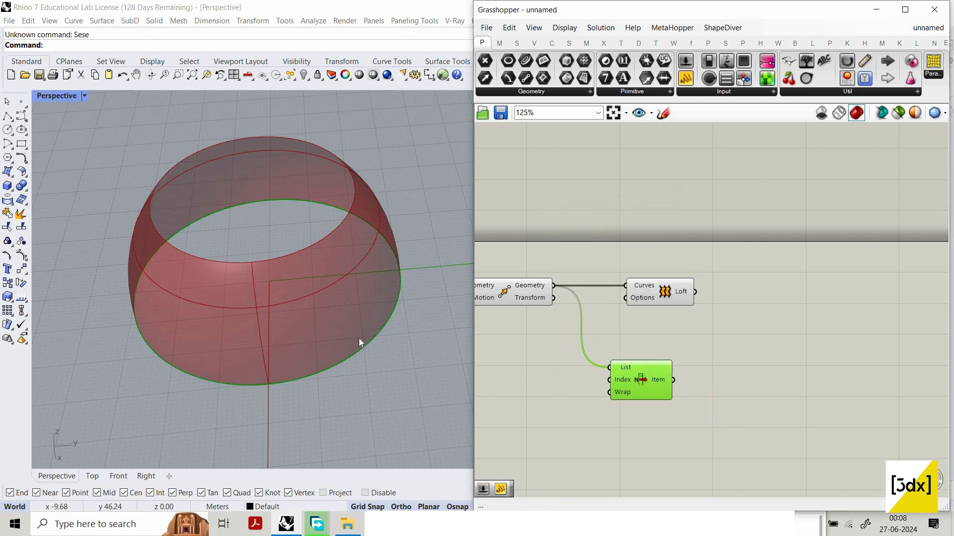
pyautogui.scroll(-4, 371, 285)
pyautogui.scroll(4, 366, 333)
pyautogui.scroll(-6, 293, 297)
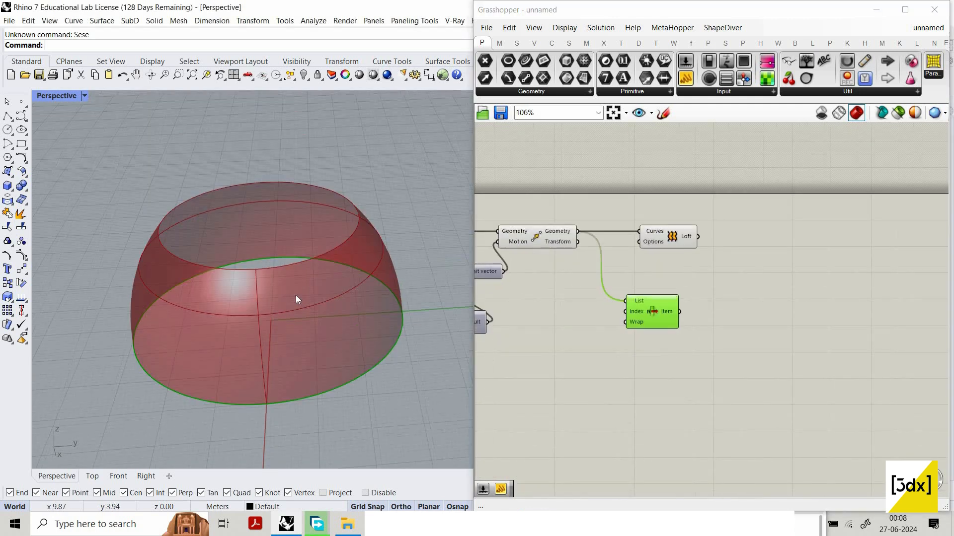
pyautogui.scroll(2, 430, 328)
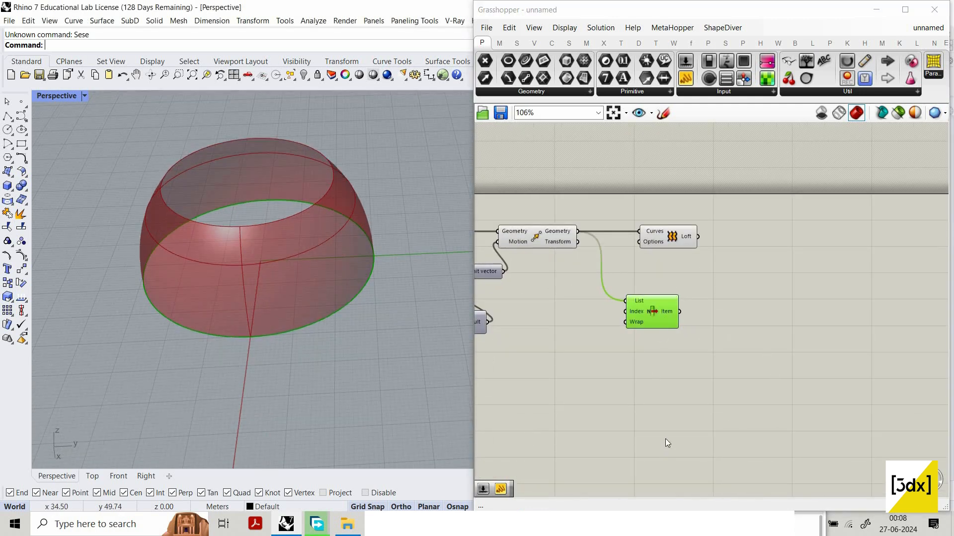
# Duplicate the List Item component with its connection, separate the two, and reverse the List input of the copy
pyautogui.moveTo(656, 324); pyautogui.dragTo(659, 441)
pyautogui.hotkey('ctrl', 'c')
pyautogui.hotkey('ctrl', 'v')
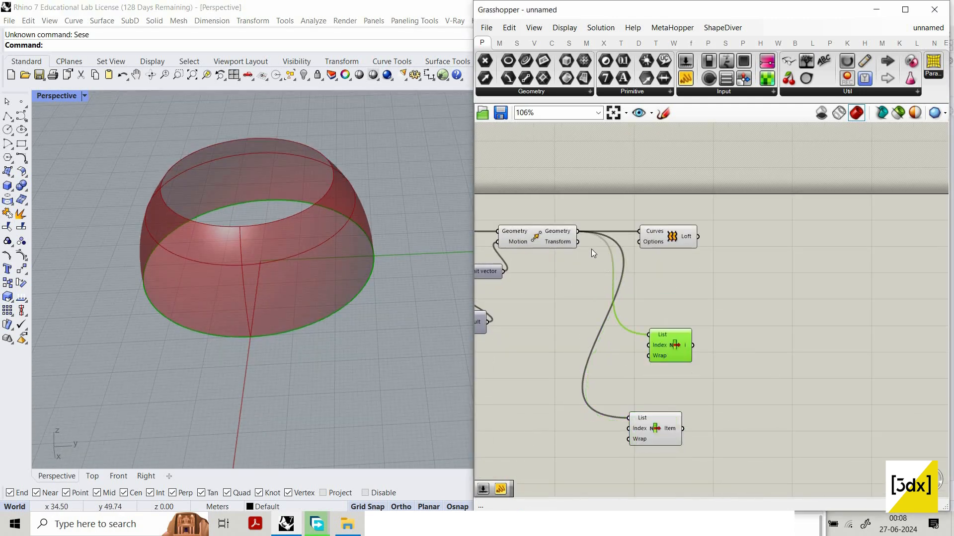
pyautogui.scroll(5, 645, 305)
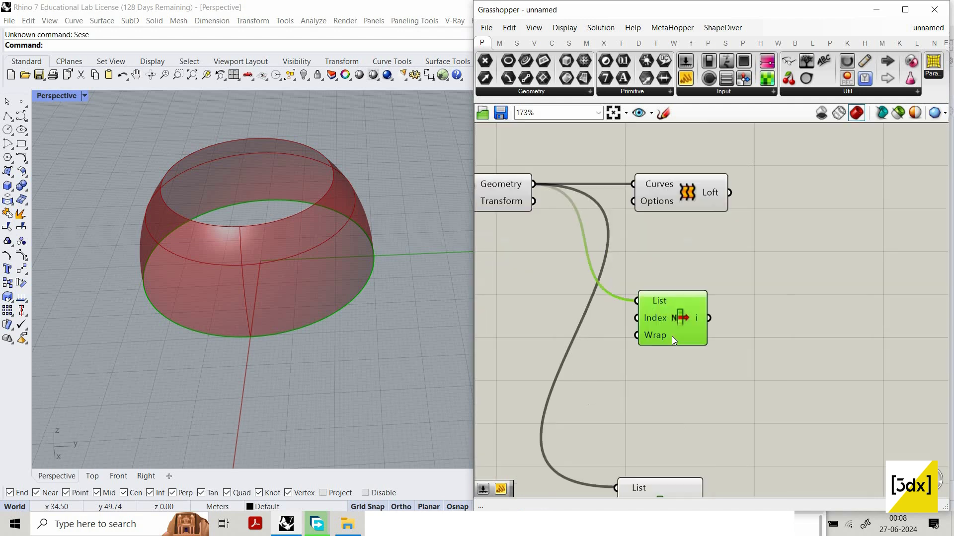
pyautogui.rightClick(652, 294)
pyautogui.click(690, 366)
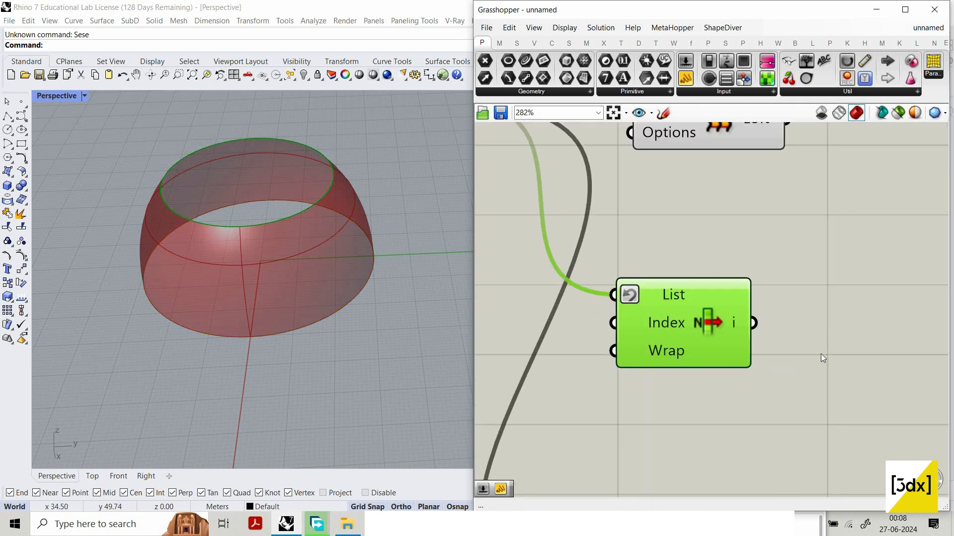
pyautogui.scroll(-4, 795, 456)
pyautogui.scroll(-1, 750, 327)
# Align the left edges of the Loft and both List Item components
pyautogui.moveTo(802, 469); pyautogui.dragTo(720, 323)
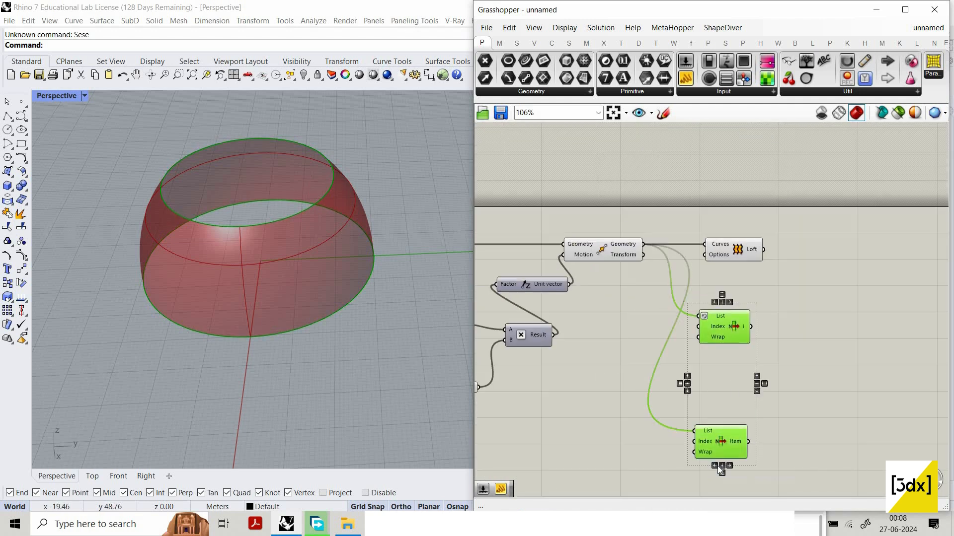
pyautogui.moveTo(722, 460); pyautogui.dragTo(725, 470)
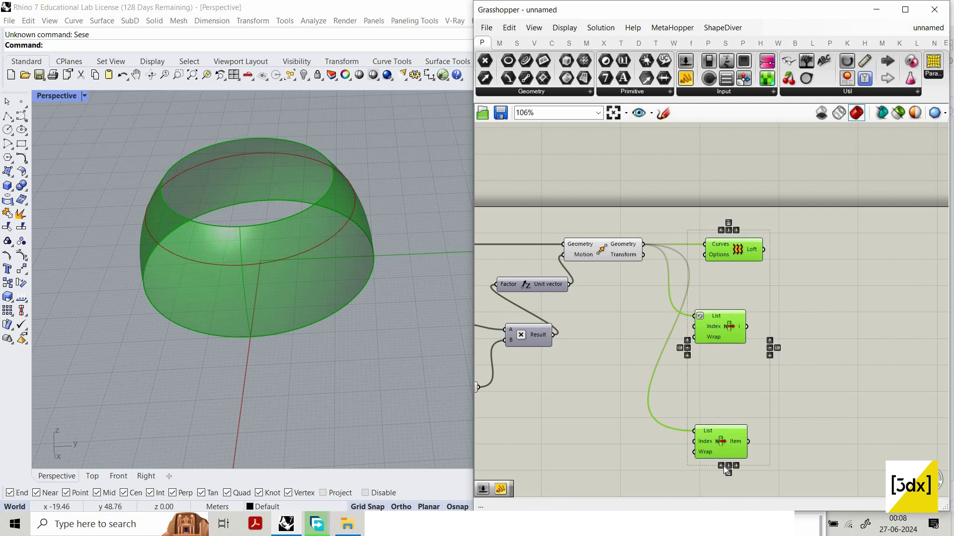
pyautogui.click(720, 230)
pyautogui.moveTo(737, 365); pyautogui.dragTo(638, 330, button='right')
pyautogui.click(639, 330)
pyautogui.scroll(8, 636, 313)
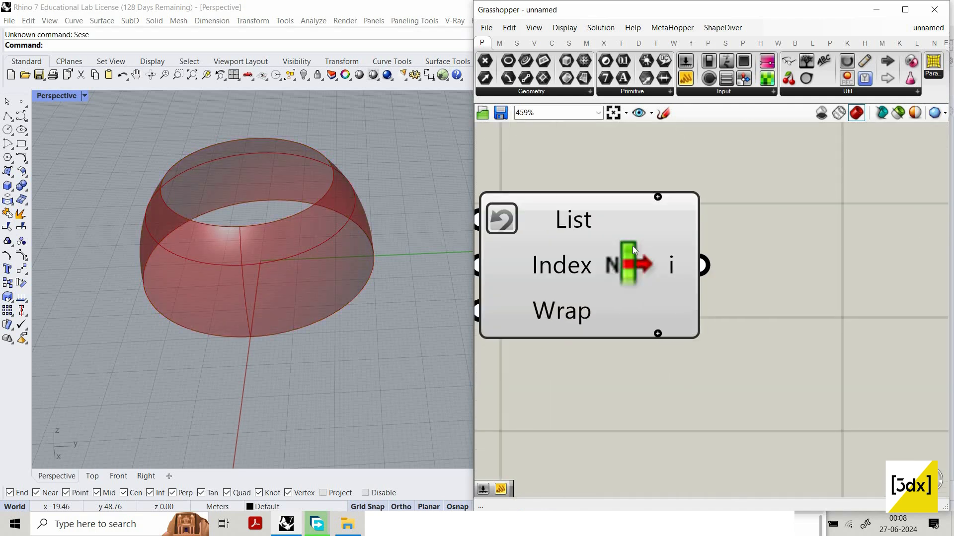
pyautogui.scroll(-8, 705, 340)
# Add an Offset Curve component and connect the reversed List Item's output to its Curve input
pyautogui.doubleClick(715, 338)
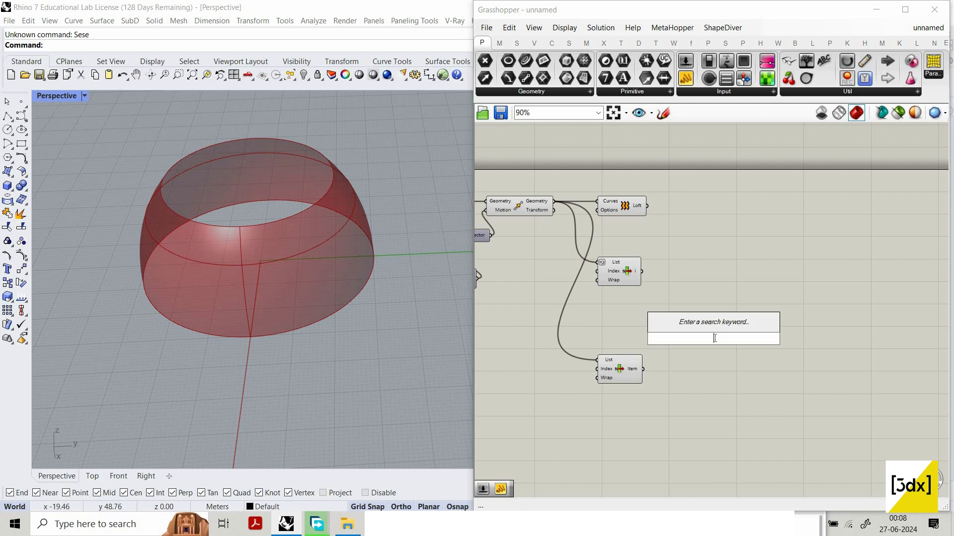
pyautogui.write('offse')
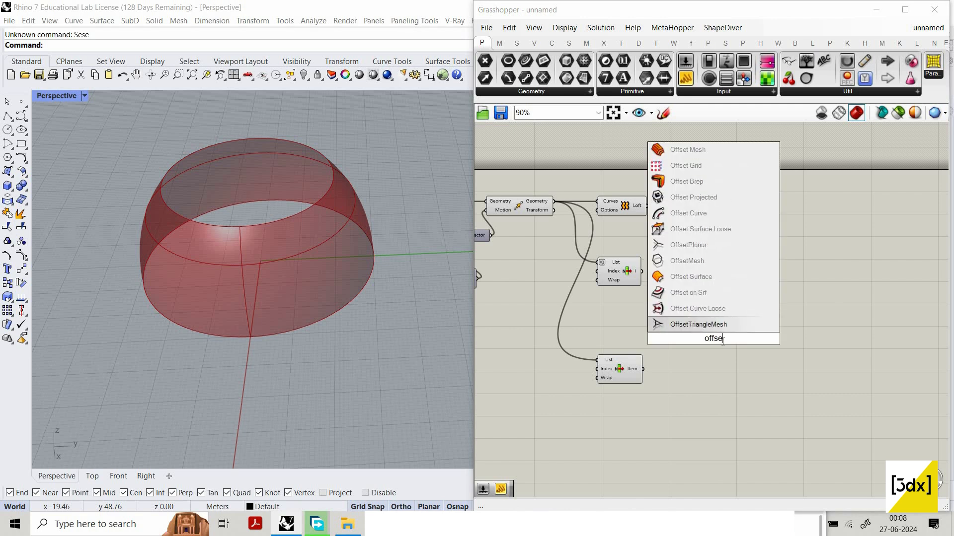
pyautogui.write('t')
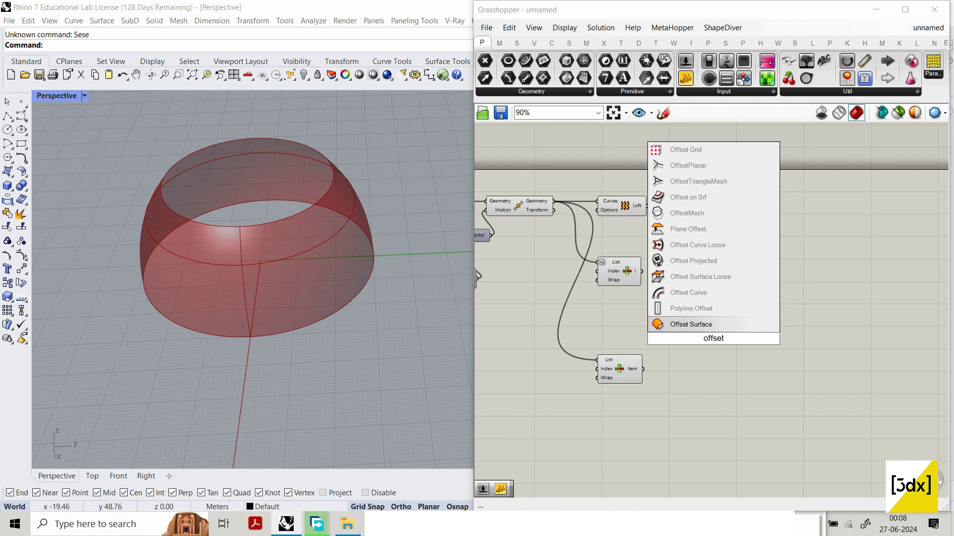
pyautogui.write(' c')
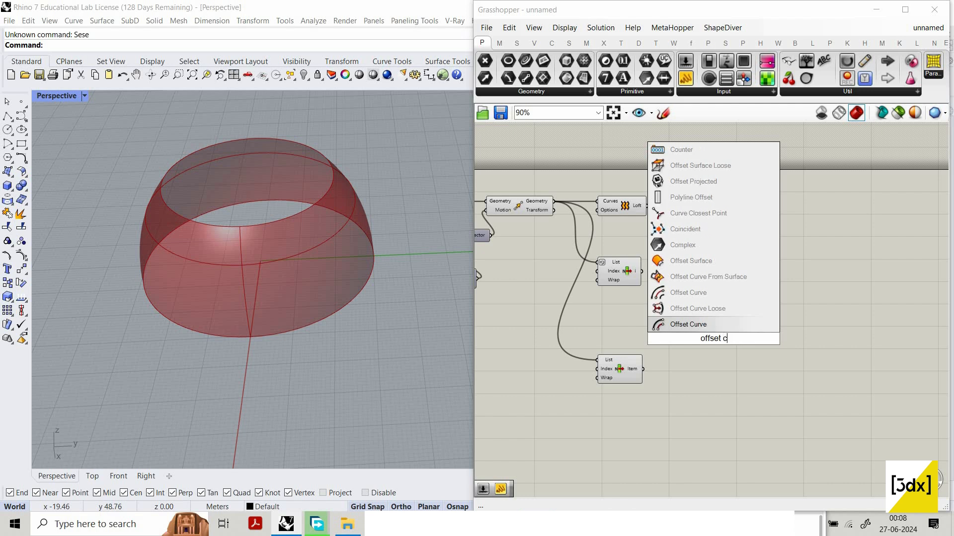
pyautogui.write('urve')
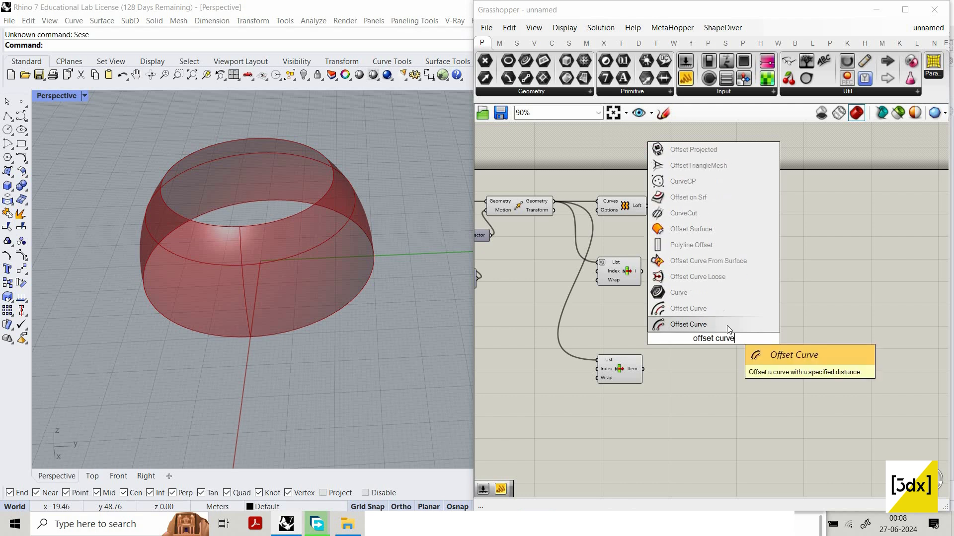
pyautogui.click(684, 317)
pyautogui.scroll(3, 683, 316)
pyautogui.moveTo(615, 244); pyautogui.dragTo(730, 277)
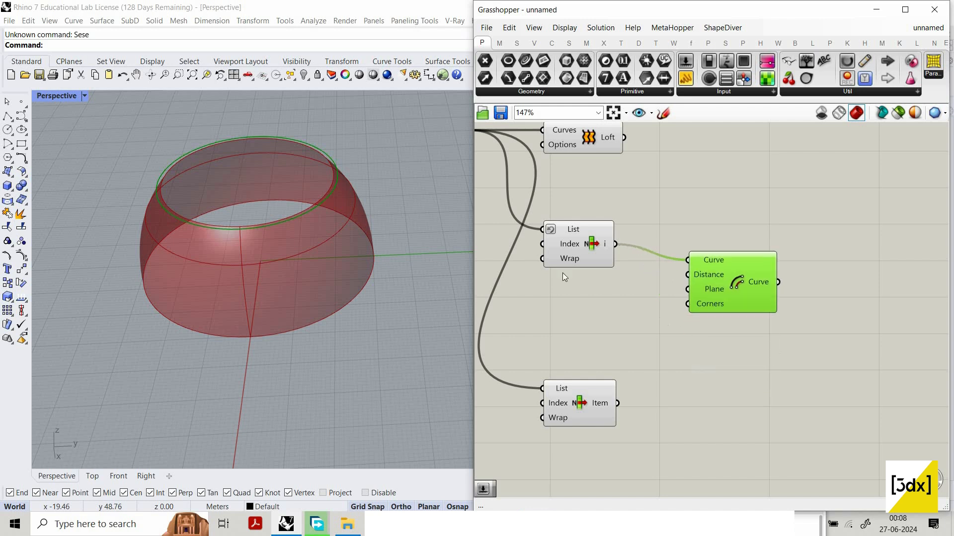
# Create a number slider set to 0.4 and connect it to the Offset Curve's Distance input
pyautogui.doubleClick(526, 306)
pyautogui.write('number slider')
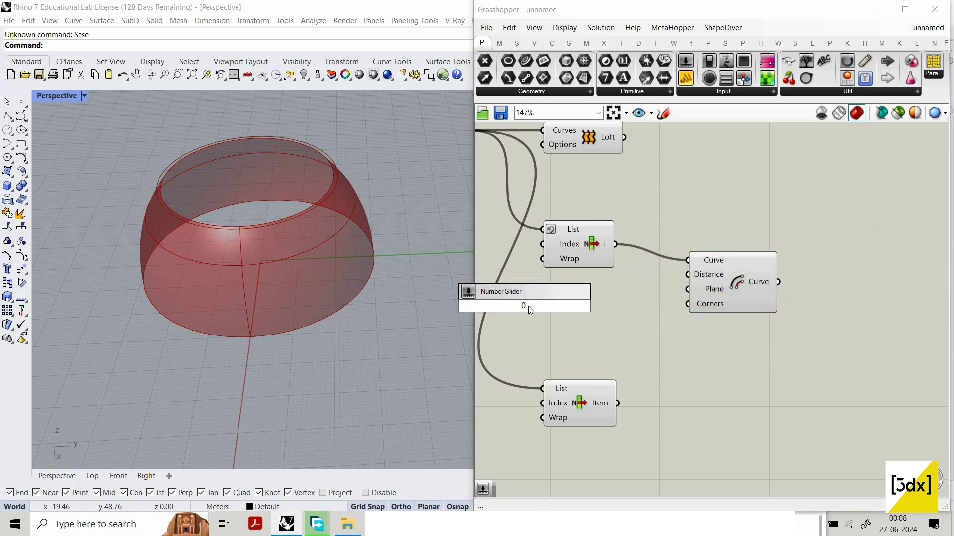
pyautogui.press('Return')
pyautogui.moveTo(598, 306); pyautogui.dragTo(702, 275)
pyautogui.scroll(6, 307, 165)
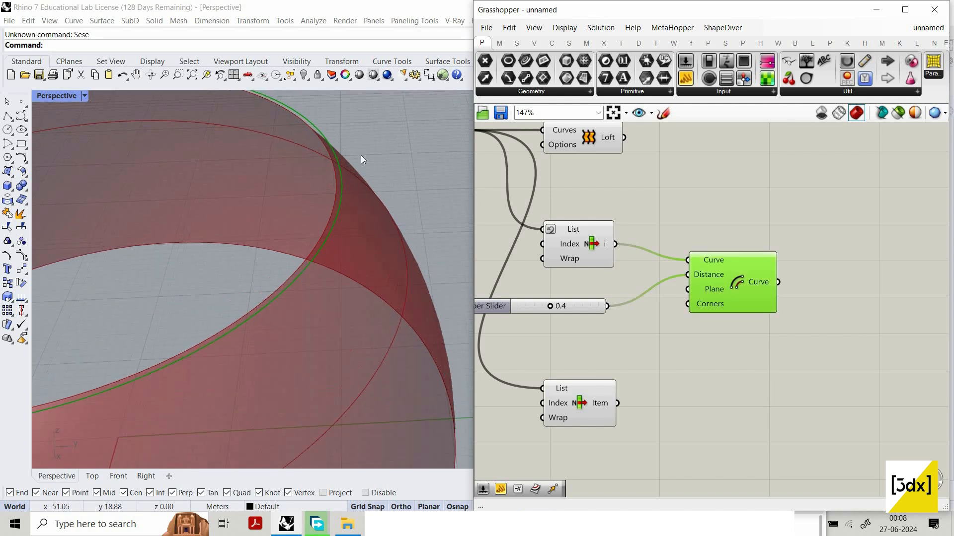
pyautogui.scroll(3, 703, 323)
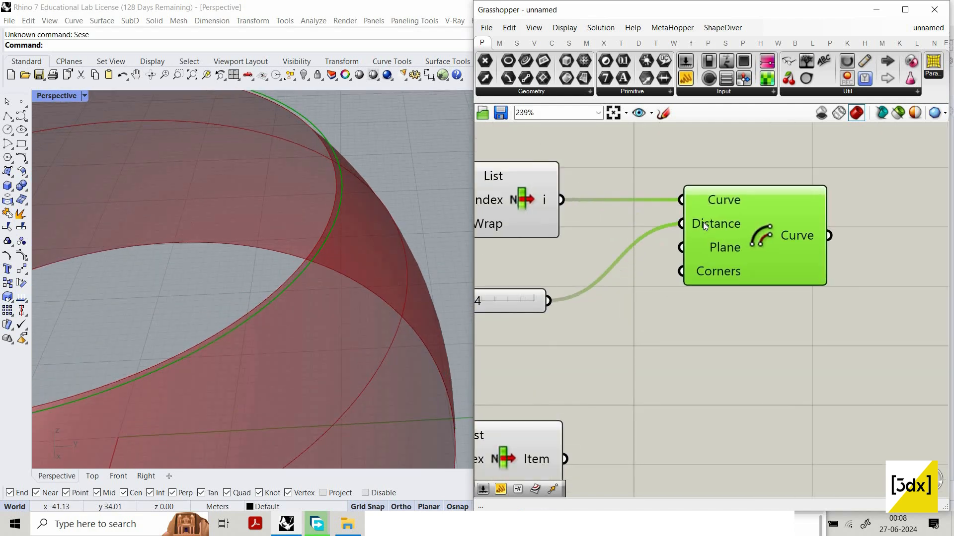
# Apply the expression -x to the Offset Curve's Distance input and check the offset circle on the model's upper rim
pyautogui.rightClick(703, 222)
pyautogui.moveTo(745, 338)
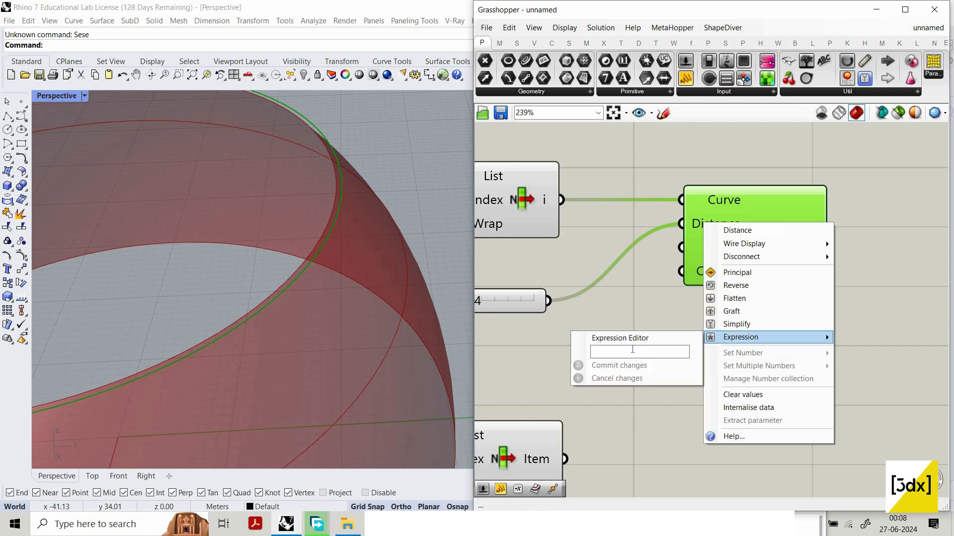
pyautogui.write('-')
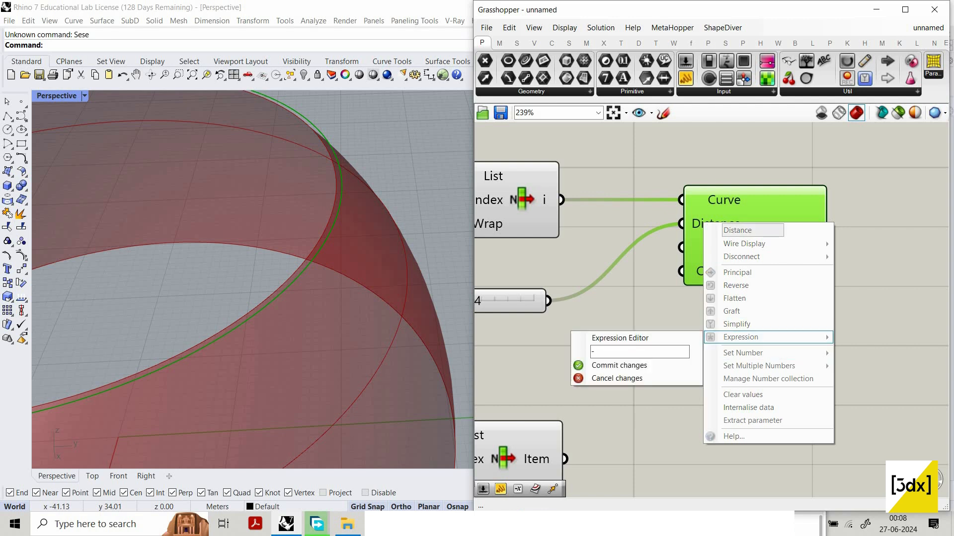
pyautogui.write('x')
pyautogui.click(661, 365)
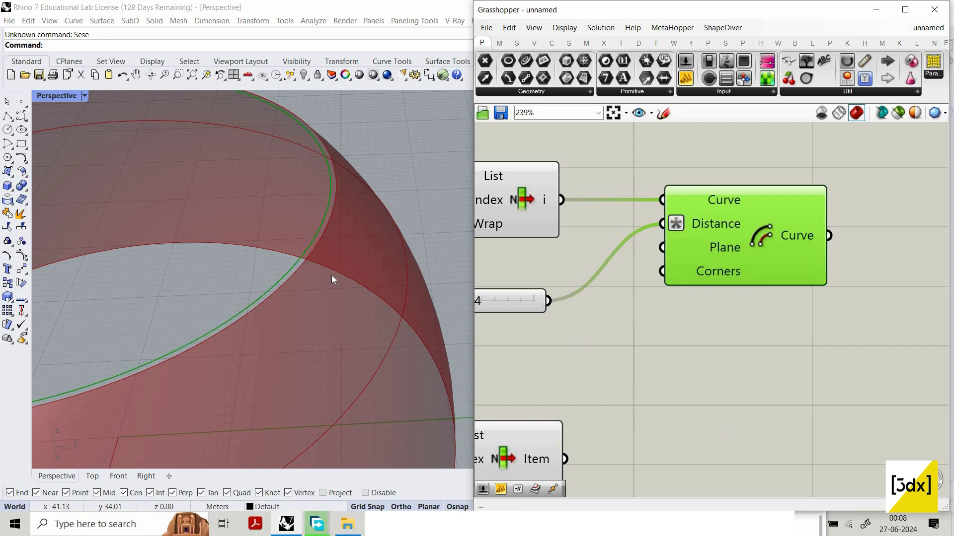
pyautogui.scroll(-2, 700, 353)
pyautogui.scroll(-6, 409, 293)
pyautogui.scroll(3, 307, 317)
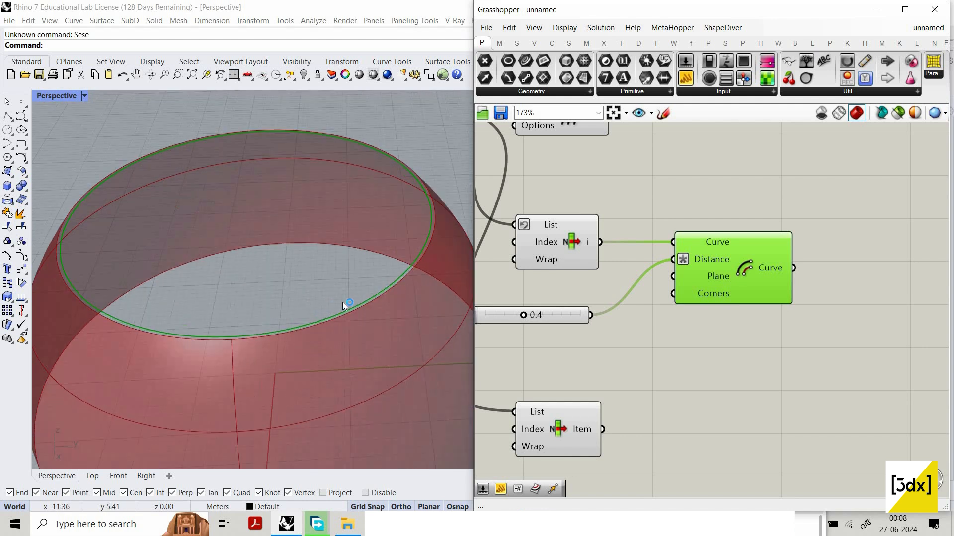
pyautogui.scroll(-3, 332, 304)
pyautogui.scroll(3, 404, 227)
pyautogui.scroll(-2, 444, 275)
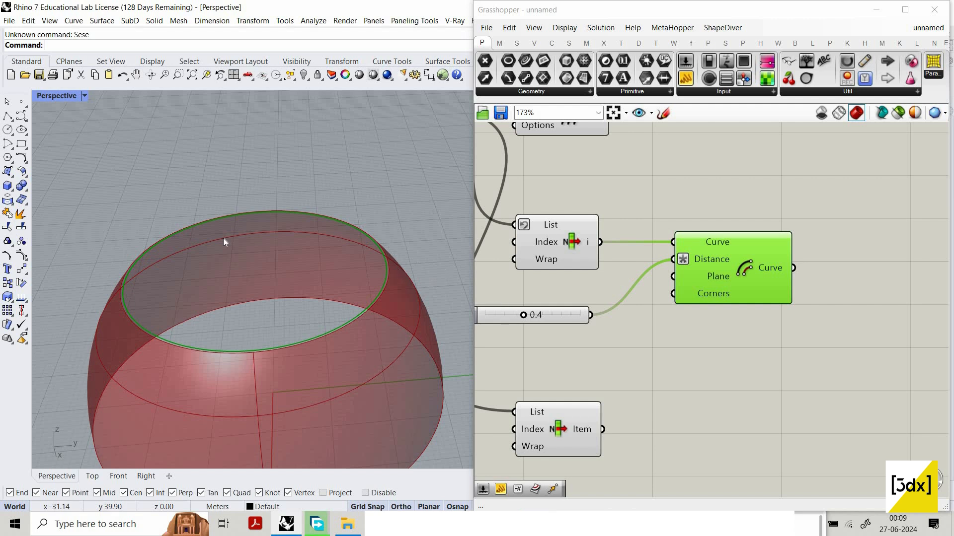
# Duplicate the Offset Curve beside the lower List Item and connect that List Item's output to the copy's Curve input
pyautogui.scroll(-1, 621, 298)
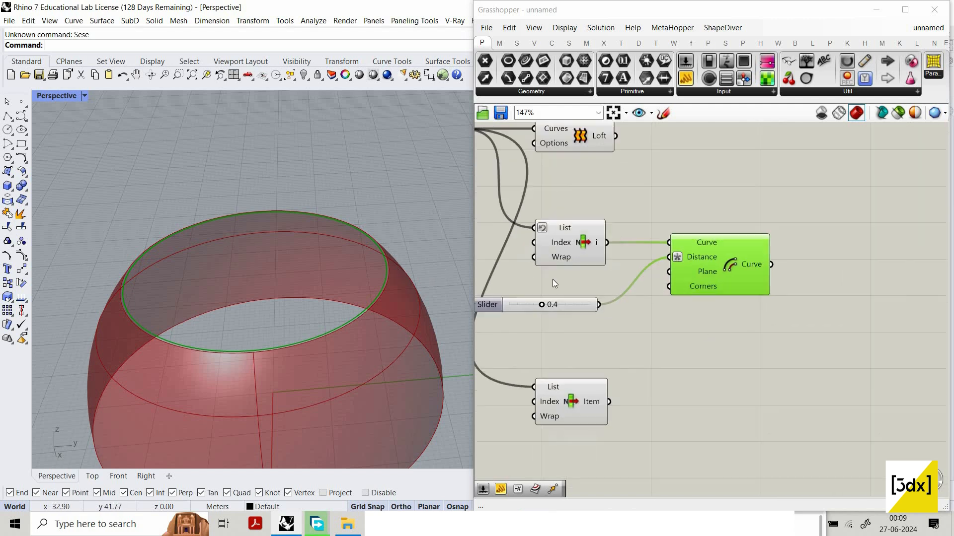
pyautogui.scroll(1, 553, 279)
pyautogui.scroll(-1, 629, 306)
pyautogui.scroll(2, 650, 280)
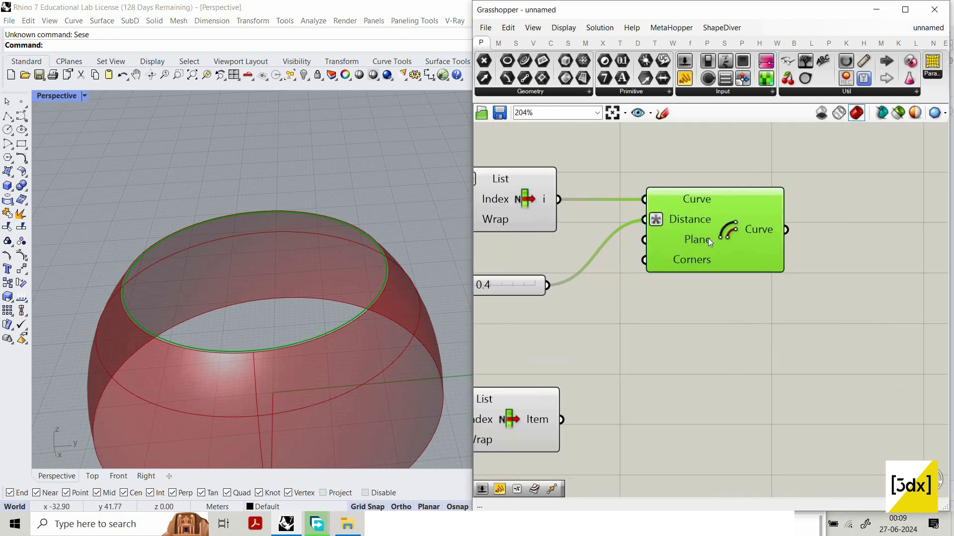
pyautogui.hotkey('ctrl', 'c')
pyautogui.hotkey('ctrl', 'v')
pyautogui.click(635, 270)
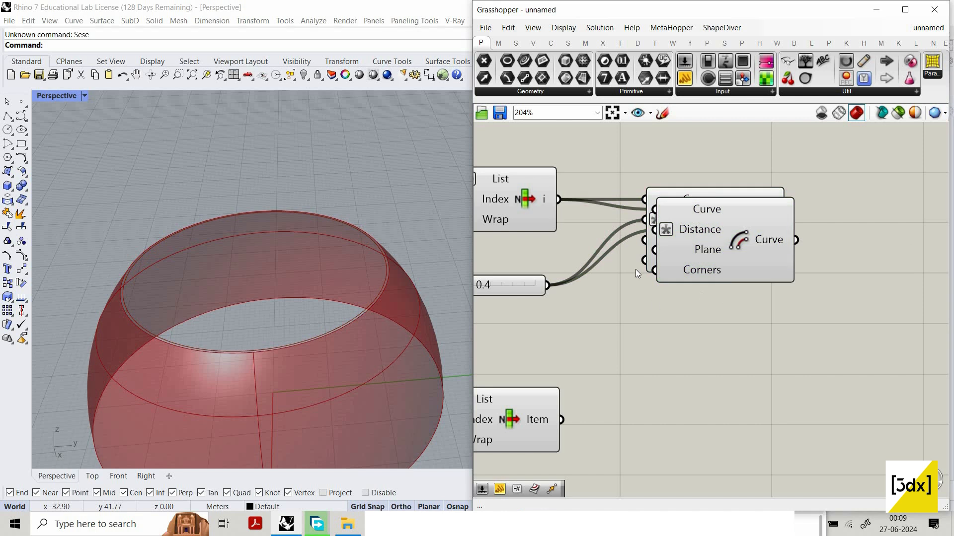
pyautogui.moveTo(695, 238); pyautogui.dragTo(682, 426)
pyautogui.scroll(-2, 579, 337)
pyautogui.scroll(2, 600, 336)
pyautogui.moveTo(582, 355); pyautogui.dragTo(663, 313)
pyautogui.moveTo(714, 331); pyautogui.dragTo(720, 373)
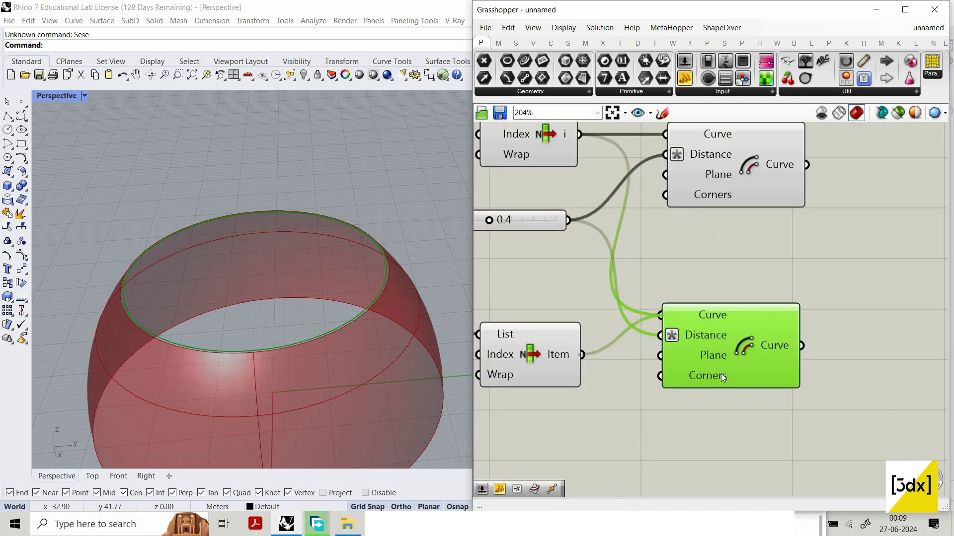
pyautogui.moveTo(657, 368); pyautogui.dragTo(666, 375)
pyautogui.scroll(-3, 544, 404)
pyautogui.scroll(2, 544, 403)
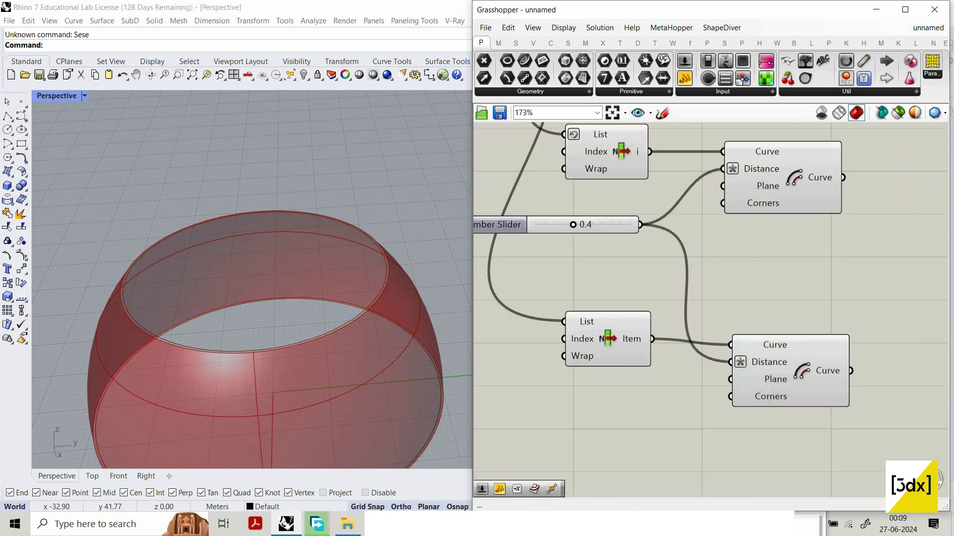
# Create a number slider set to 1.85 and connect it to the lower Offset Curve's Distance input
pyautogui.doubleClick(544, 404)
pyautogui.write('1.85')
pyautogui.press('Return')
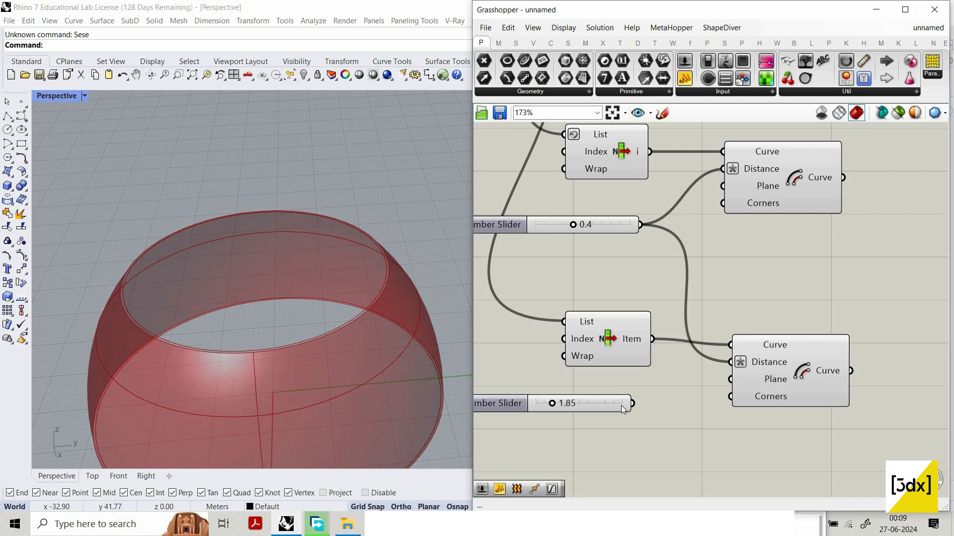
pyautogui.moveTo(632, 403); pyautogui.dragTo(734, 363)
pyautogui.click(795, 368)
pyautogui.scroll(-3, 831, 294)
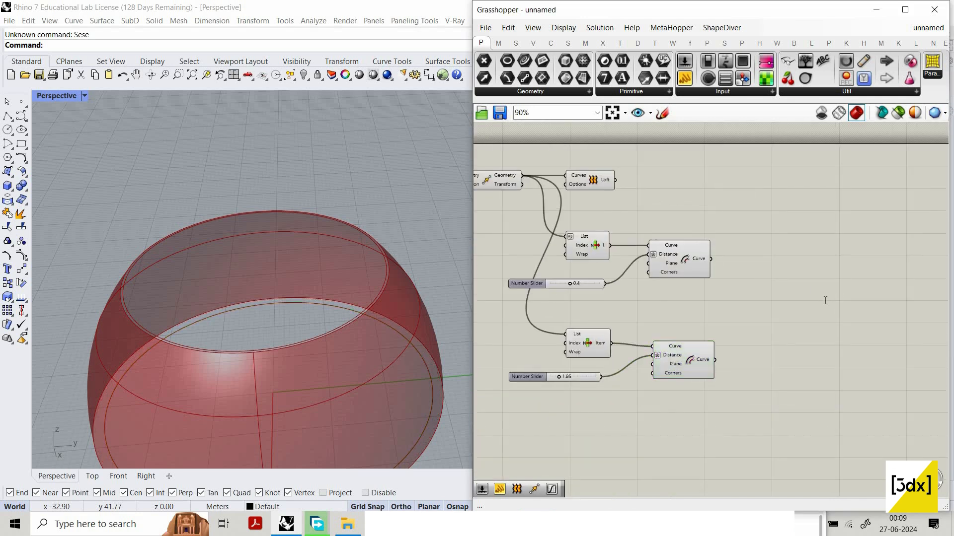
# Add a second Loft component and connect both Offset Curve outputs to its Curves input
pyautogui.doubleClick(830, 294)
pyautogui.write('loft')
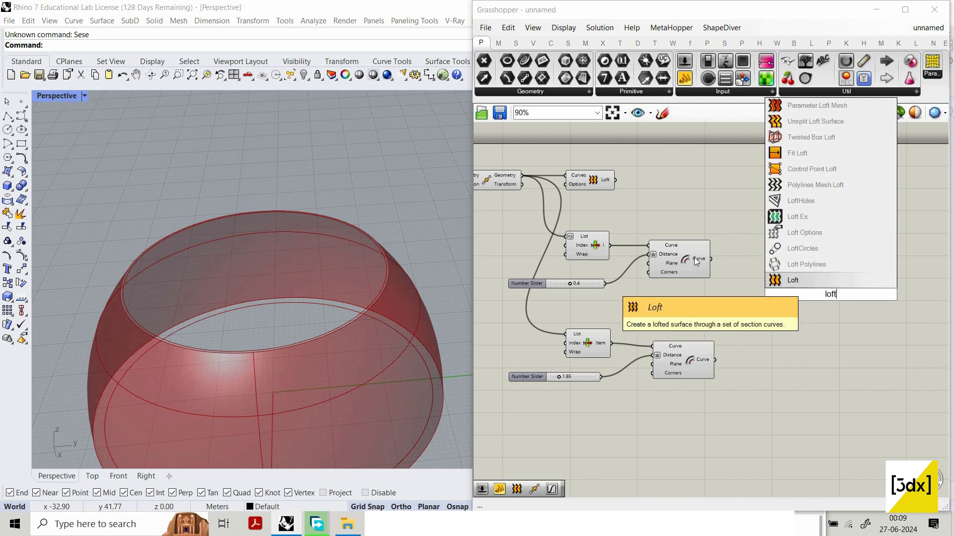
pyautogui.press('Return')
pyautogui.moveTo(711, 259); pyautogui.dragTo(806, 290)
pyautogui.keyDown('shift'); pyautogui.moveTo(714, 360); pyautogui.dragTo(805, 290); pyautogui.keyUp('shift')
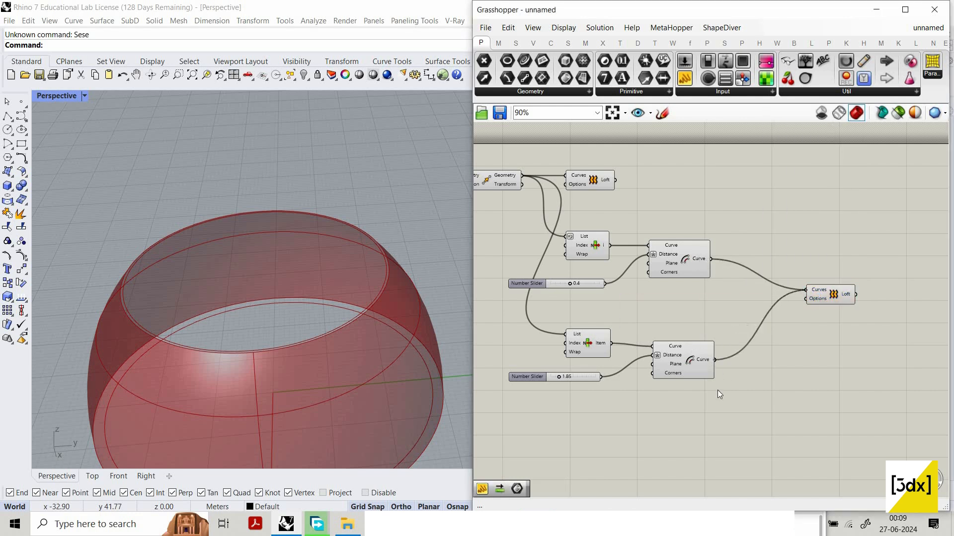
# Hide the preview of both Offset Curve components and place the two Loft components close together beyond them
pyautogui.scroll(-3, 692, 343)
pyautogui.scroll(3, 720, 366)
pyautogui.moveTo(708, 379); pyautogui.dragTo(644, 234)
pyautogui.rightClick(689, 201)
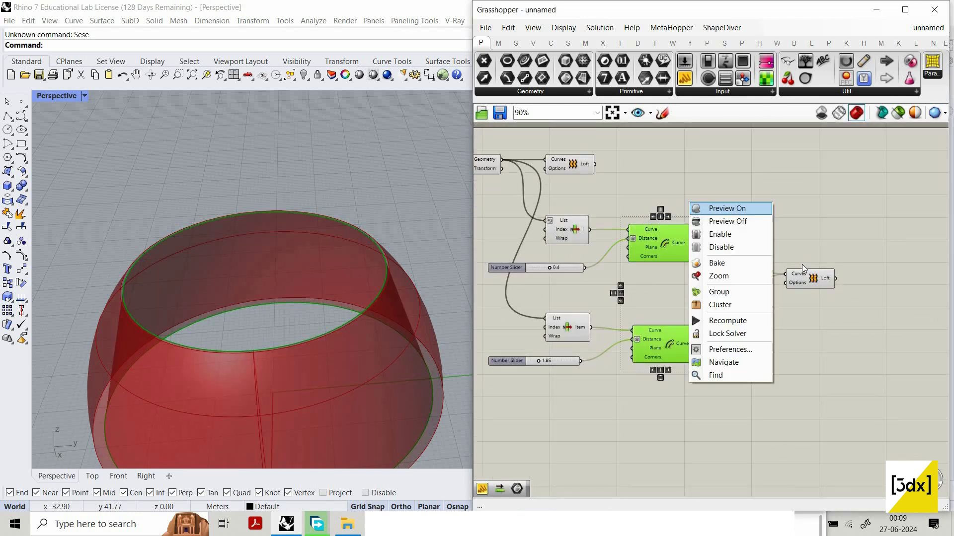
pyautogui.click(719, 222)
pyautogui.moveTo(814, 276); pyautogui.dragTo(791, 245)
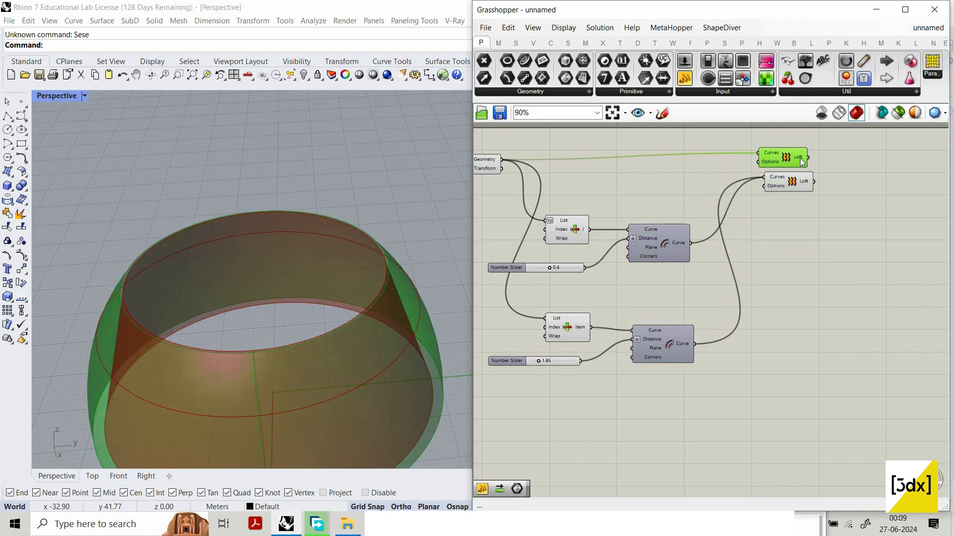
# Add a Cap Holes component and connect the outer Loft's output to its Brep input
pyautogui.scroll(-3, 788, 160)
pyautogui.scroll(5, 788, 159)
pyautogui.doubleClick(788, 160)
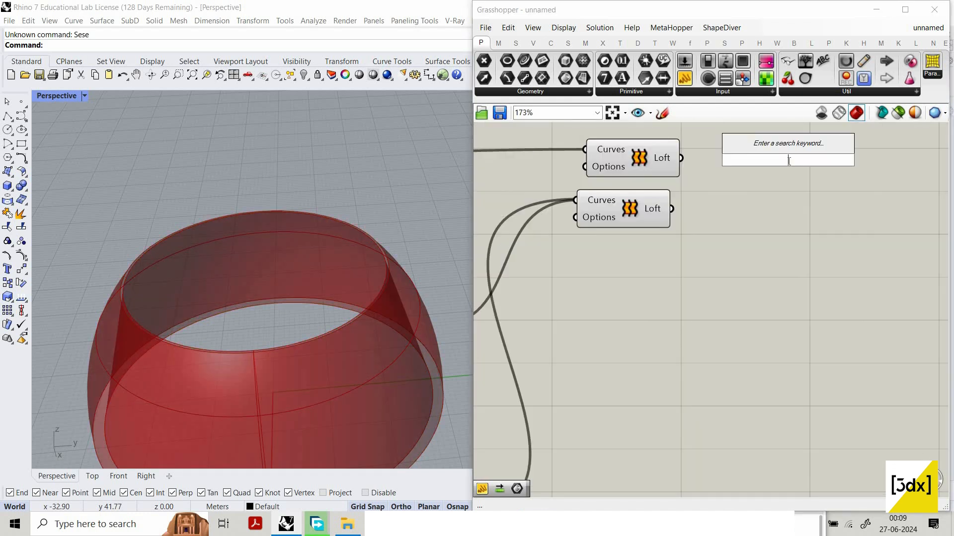
pyautogui.write('cap')
pyautogui.press('Return')
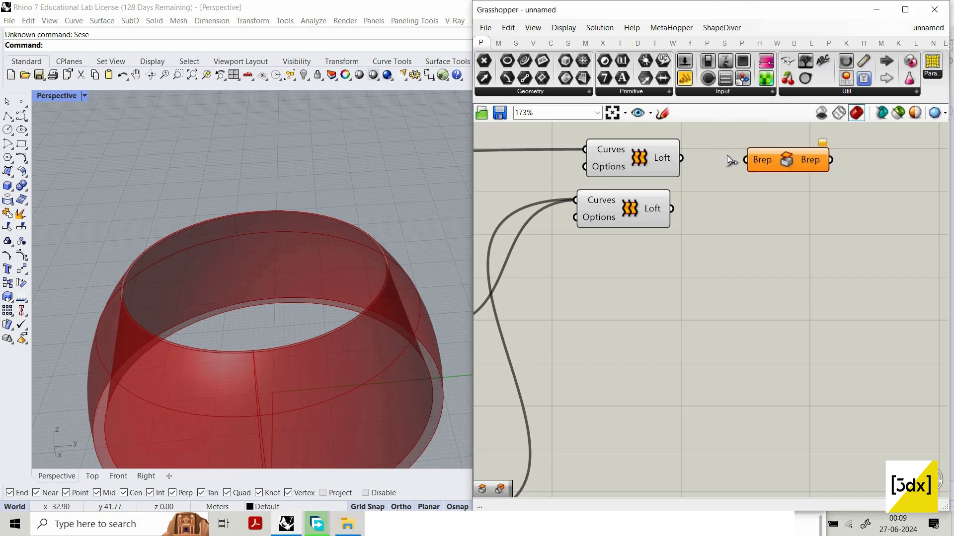
pyautogui.moveTo(681, 158); pyautogui.dragTo(770, 209)
# Duplicate the Cap Holes component and connect the inner Loft's output to the copy
pyautogui.click(801, 167)
pyautogui.hotkey('ctrl', 'c')
pyautogui.hotkey('ctrl', 'v')
pyautogui.moveTo(671, 209); pyautogui.dragTo(749, 208)
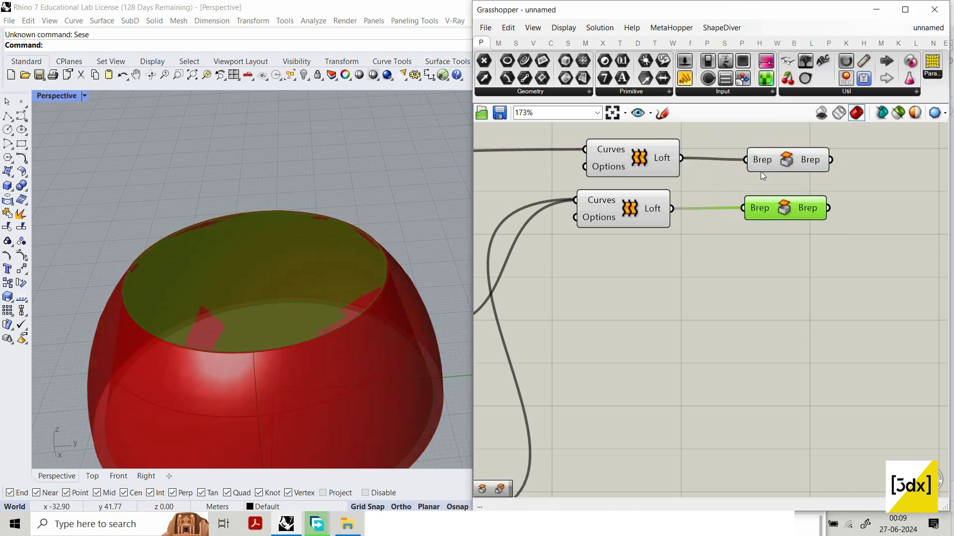
# Compare the outer Cap Holes output with the outer Loft output in a temporary Panel and delete the Panel
pyautogui.scroll(-1, 805, 288)
pyautogui.moveTo(805, 288); pyautogui.dragTo(665, 283, button='right')
pyautogui.click(684, 78)
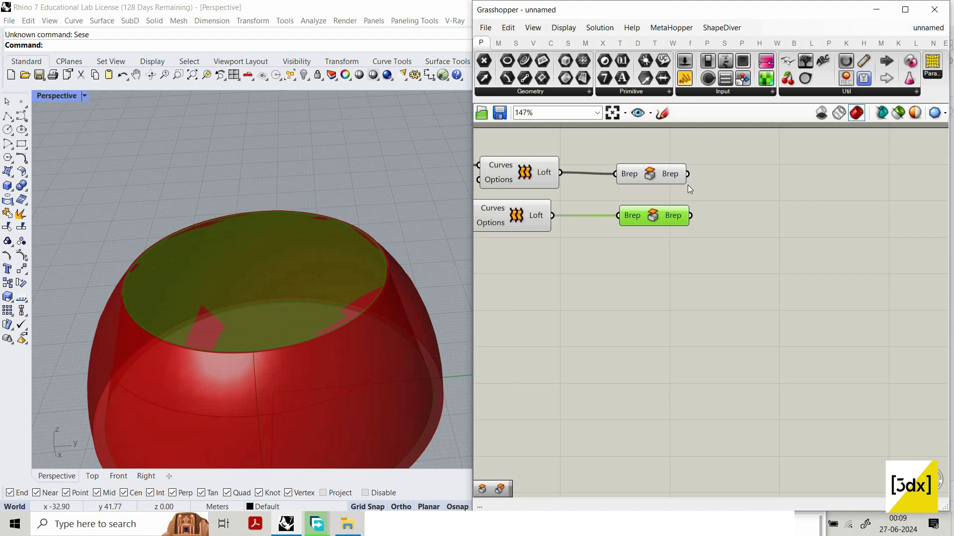
pyautogui.click(675, 147)
pyautogui.moveTo(688, 184); pyautogui.dragTo(673, 154)
pyautogui.moveTo(774, 154)
pyautogui.mouseDown()
pyautogui.moveTo(791, 149)
pyautogui.moveTo(781, 163)
pyautogui.mouseUp()
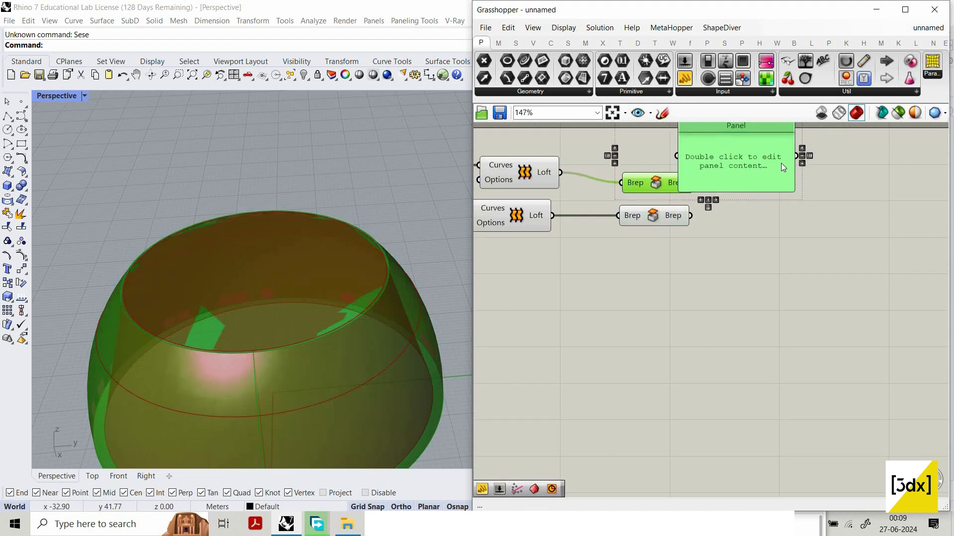
pyautogui.click(658, 157)
pyautogui.moveTo(705, 177); pyautogui.dragTo(745, 167)
pyautogui.moveTo(677, 182); pyautogui.dragTo(676, 171)
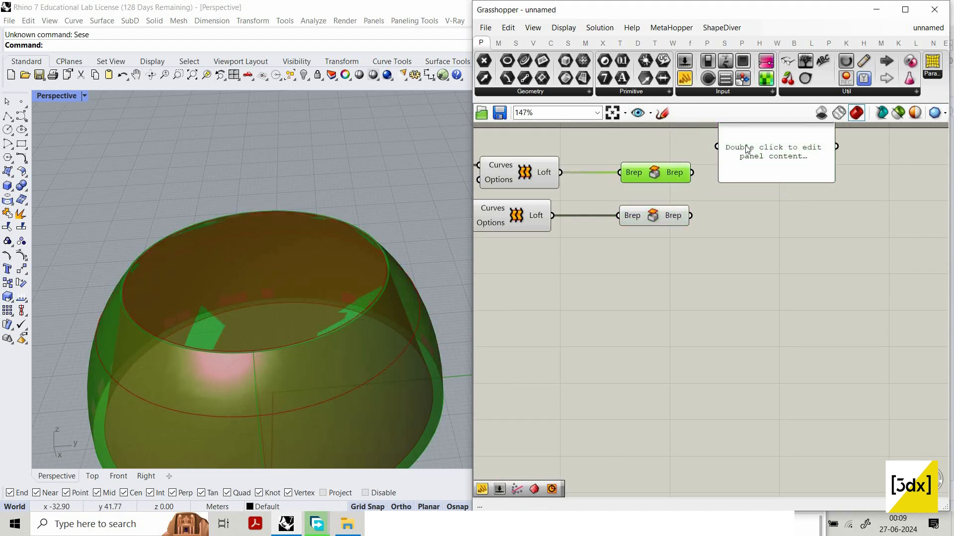
pyautogui.moveTo(717, 146); pyautogui.dragTo(561, 172)
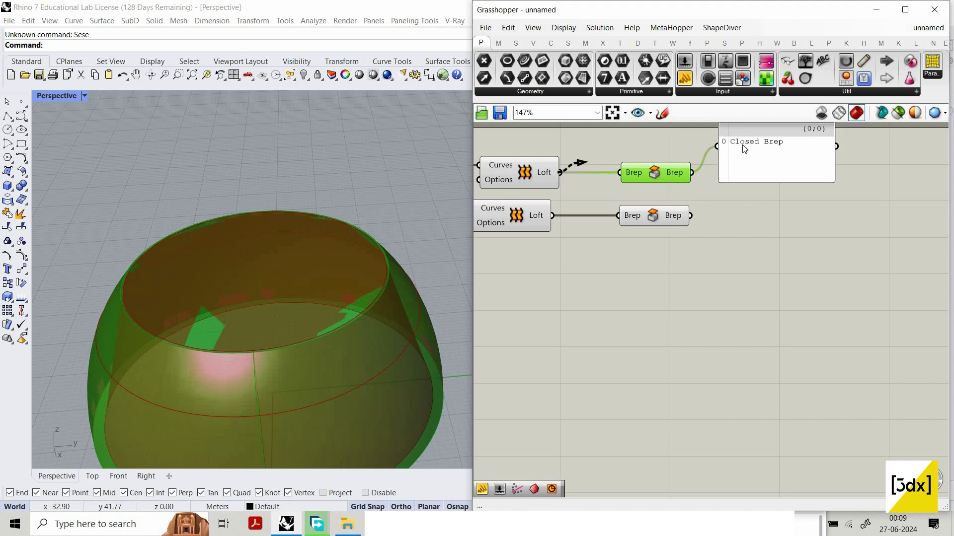
pyautogui.moveTo(747, 171); pyautogui.dragTo(794, 214)
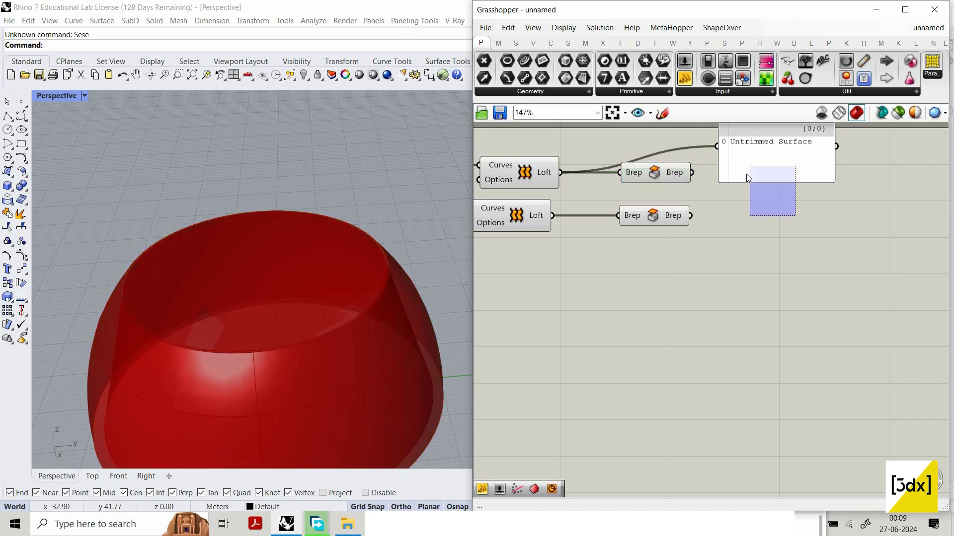
pyautogui.press('Delete')
# Hide the preview of both Loft components
pyautogui.scroll(-3, 656, 250)
pyautogui.moveTo(607, 178); pyautogui.dragTo(641, 175, button='right')
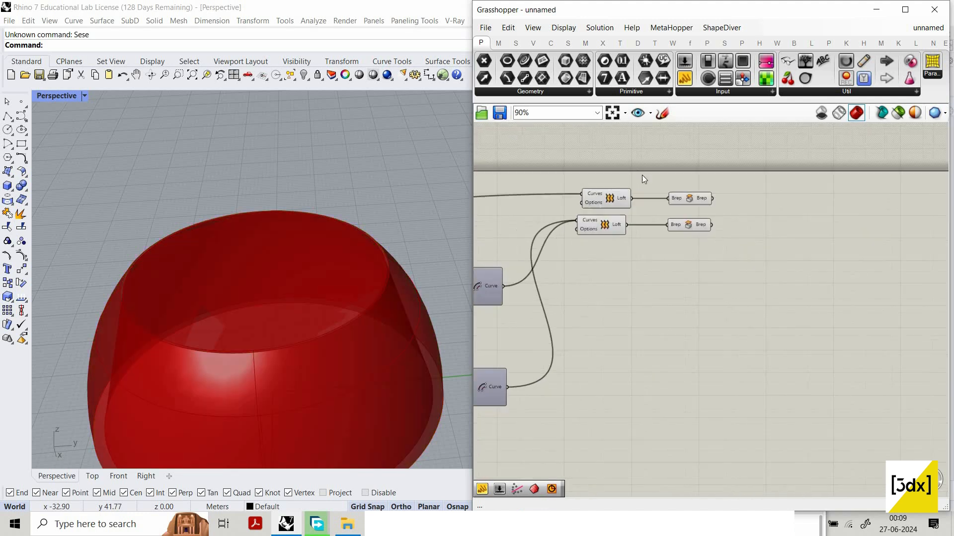
pyautogui.moveTo(643, 176); pyautogui.dragTo(603, 226)
pyautogui.middleClick(616, 162)
pyautogui.click(646, 180)
# Add a Solid Difference component beside the two Cap Holes components
pyautogui.moveTo(780, 211); pyautogui.dragTo(702, 205, button='right')
pyautogui.scroll(3, 702, 206)
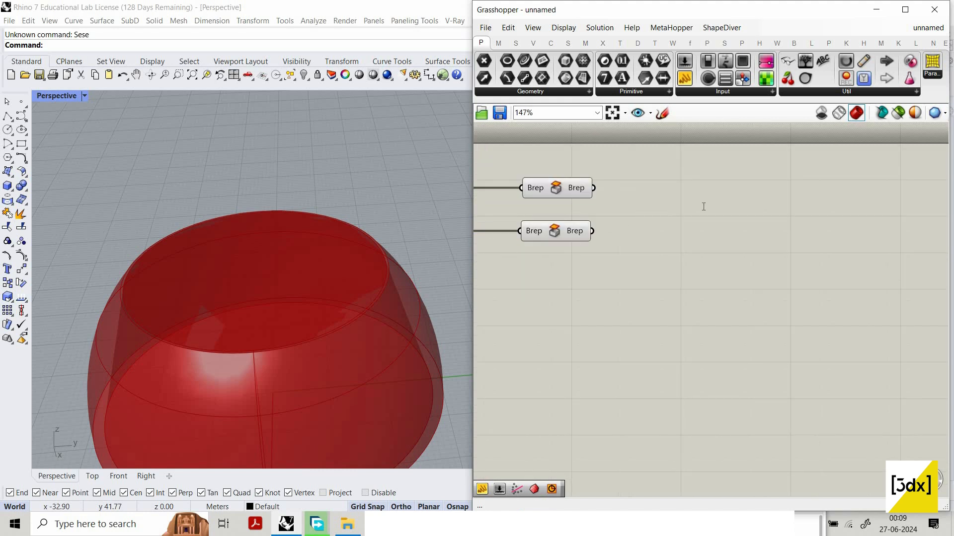
pyautogui.doubleClick(702, 206)
pyautogui.write('solid')
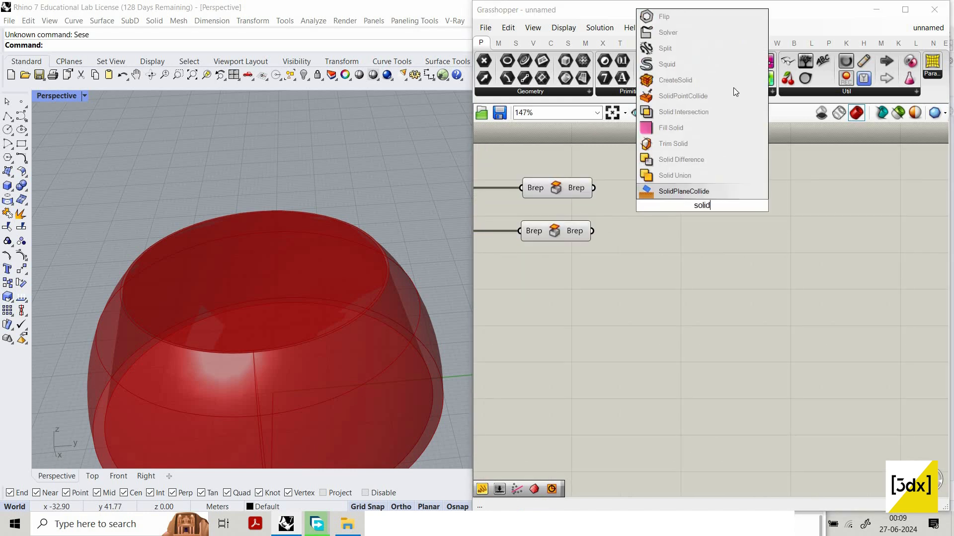
pyautogui.click(704, 163)
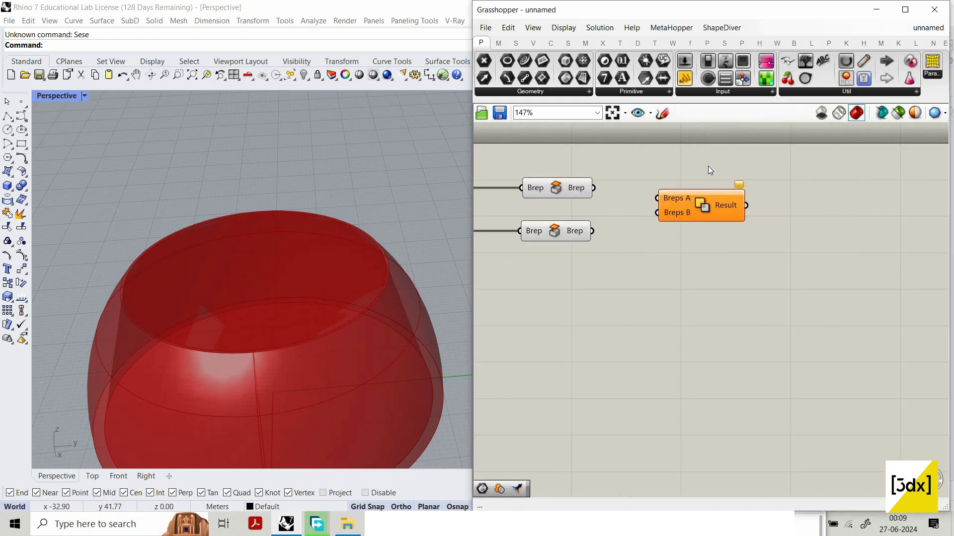
# Connect the outer Cap Holes to Breps A and the inner one to Breps B, and hide both Cap Holes previews
pyautogui.click(554, 191)
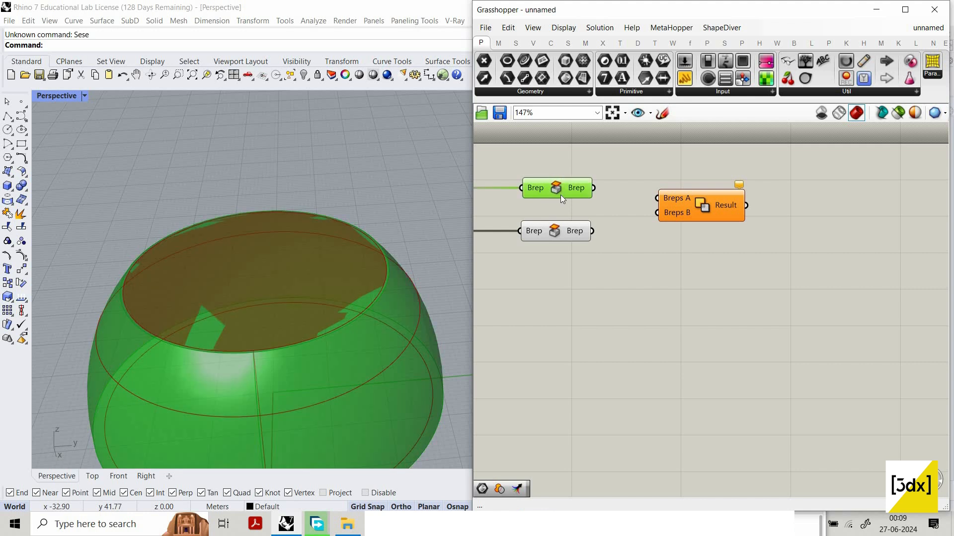
pyautogui.scroll(-5, 408, 282)
pyautogui.scroll(2, 606, 203)
pyautogui.moveTo(589, 182); pyautogui.dragTo(676, 217)
pyautogui.moveTo(550, 145); pyautogui.dragTo(592, 280)
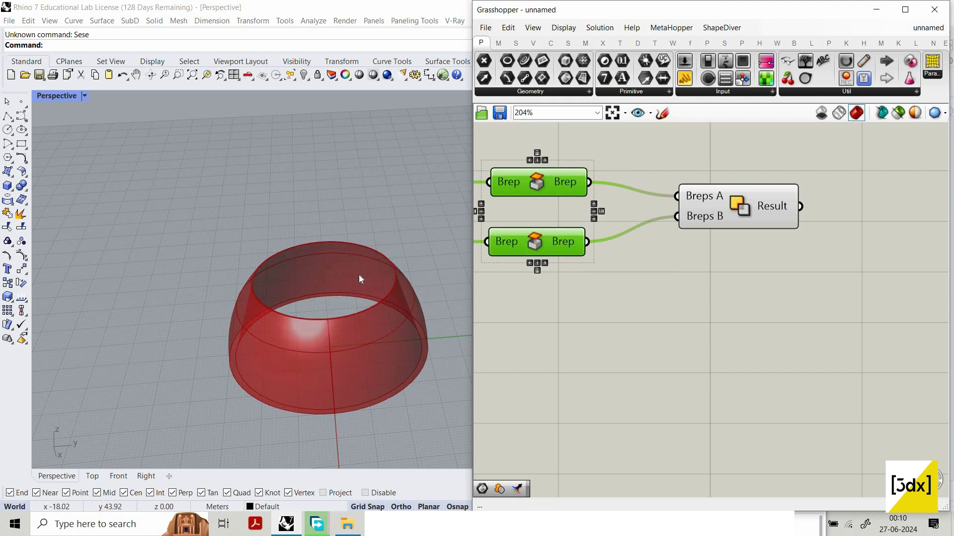
# Examine the hollow shell produced by the Solid Difference from above and from the side in the Perspective viewport
pyautogui.scroll(5, 372, 261)
pyautogui.scroll(-5, 392, 313)
pyautogui.scroll(3, 382, 275)
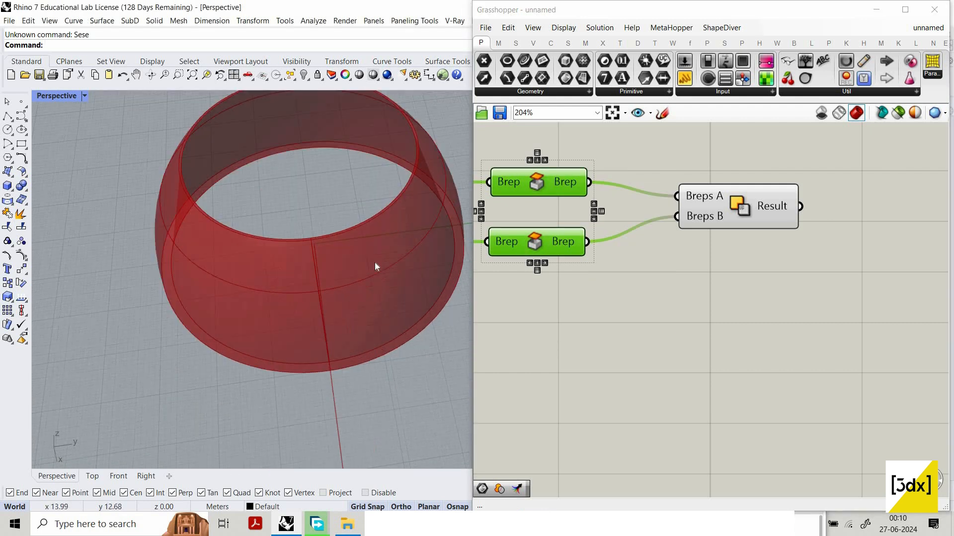
pyautogui.scroll(-4, 375, 262)
pyautogui.scroll(6, 371, 244)
pyautogui.scroll(-2, 373, 244)
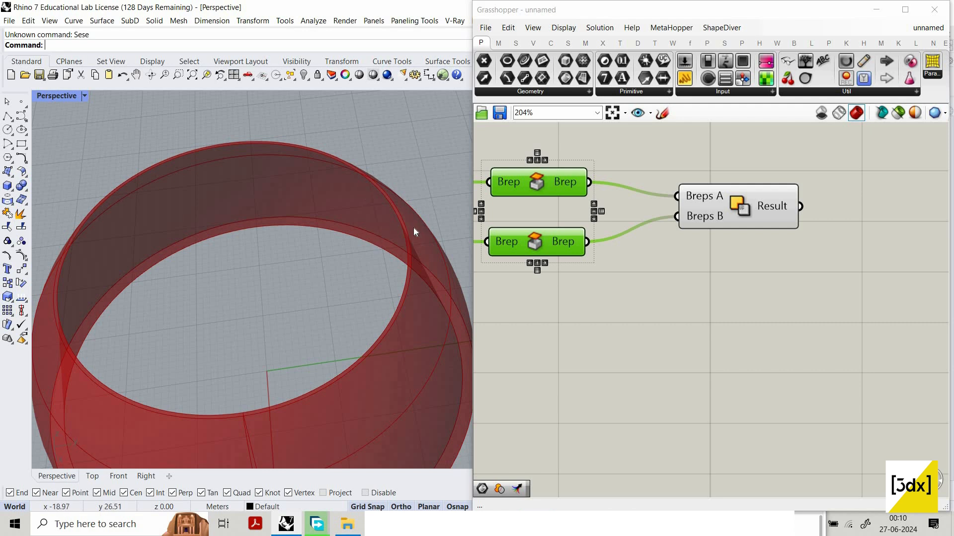
pyautogui.scroll(-5, 348, 294)
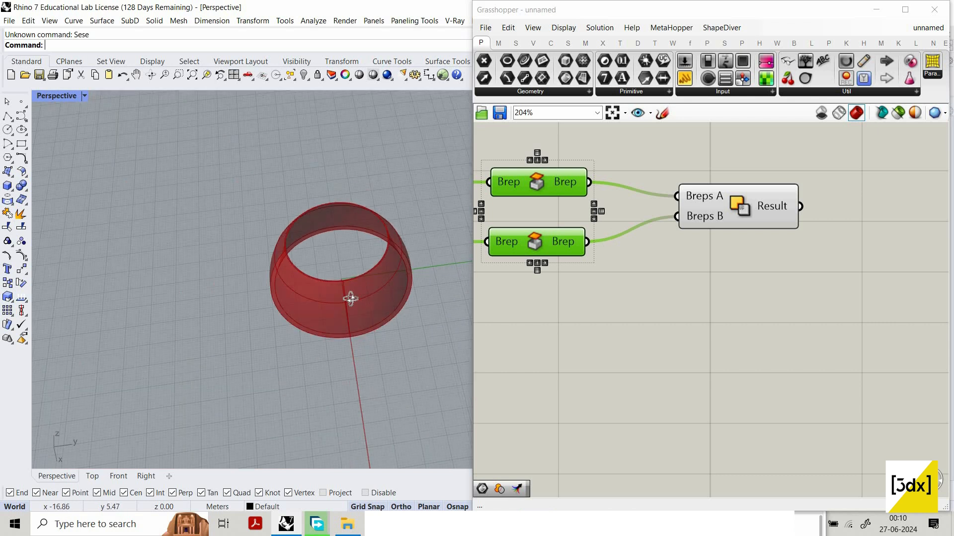
pyautogui.scroll(2, 357, 255)
pyautogui.moveTo(358, 256); pyautogui.dragTo(338, 278, button='right')
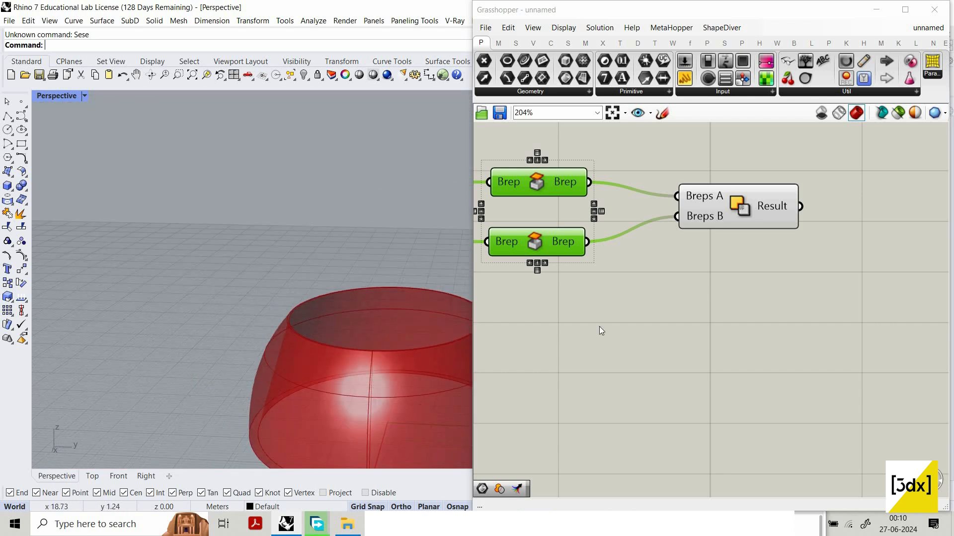
pyautogui.scroll(-5, 753, 227)
# Move the Solid Difference farther from the Cap Holes components and align the lower Cap Holes under the upper one
pyautogui.moveTo(751, 222); pyautogui.dragTo(780, 225)
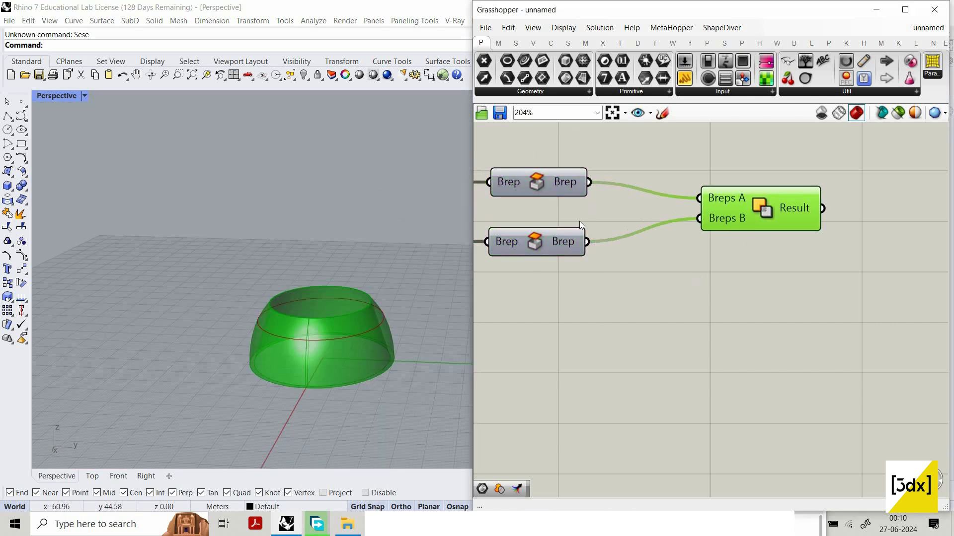
pyautogui.moveTo(604, 229); pyautogui.dragTo(647, 311)
pyautogui.moveTo(549, 267); pyautogui.dragTo(549, 268)
pyautogui.click(810, 233)
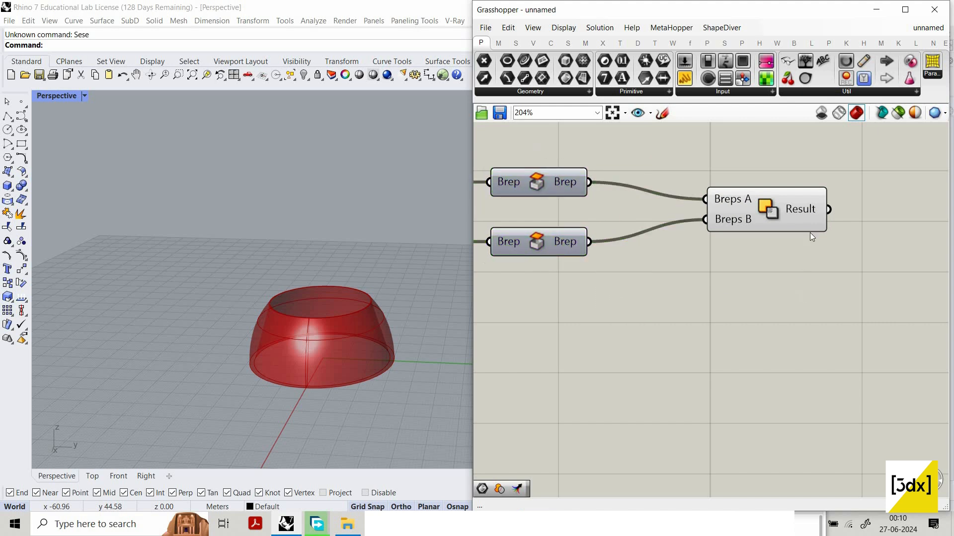
# Review the definition from the List Items and Offset Curves through the Lofts to the Solid Difference
pyautogui.scroll(-4, 809, 232)
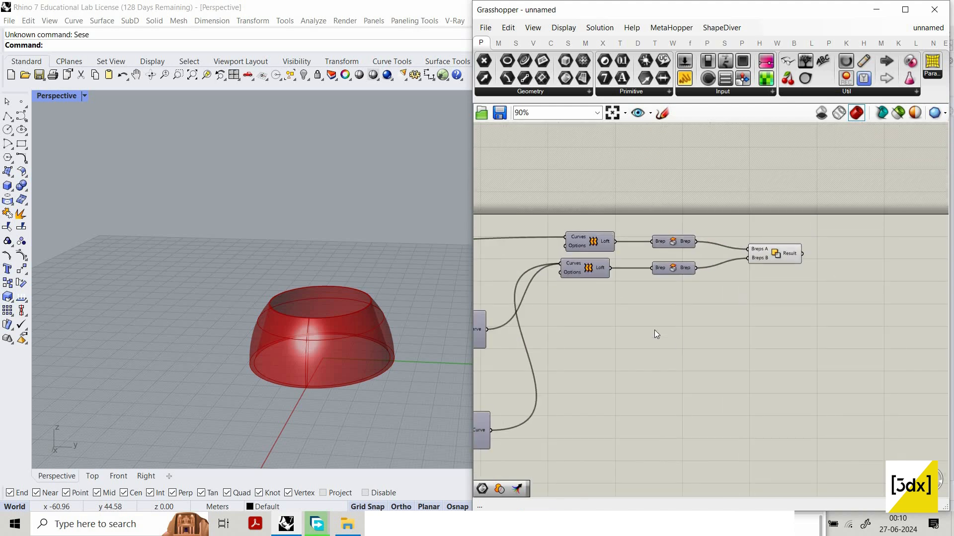
pyautogui.scroll(-2, 654, 330)
pyautogui.scroll(3, 676, 345)
pyautogui.scroll(-2, 722, 378)
pyautogui.scroll(1, 616, 391)
pyautogui.moveTo(594, 239)
pyautogui.mouseDown()
pyautogui.moveTo(642, 418)
pyautogui.moveTo(594, 239)
pyautogui.mouseUp()
pyautogui.scroll(-4, 596, 247)
pyautogui.scroll(3, 607, 331)
pyautogui.moveTo(635, 400); pyautogui.dragTo(560, 201)
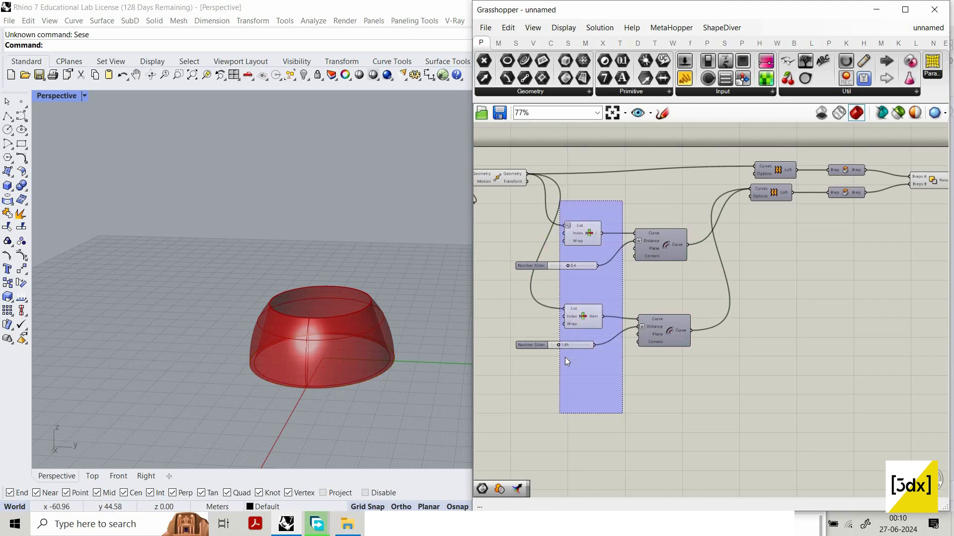
pyautogui.moveTo(564, 357); pyautogui.dragTo(565, 357)
pyautogui.click(725, 336)
pyautogui.scroll(-3, 562, 340)
pyautogui.scroll(3, 724, 334)
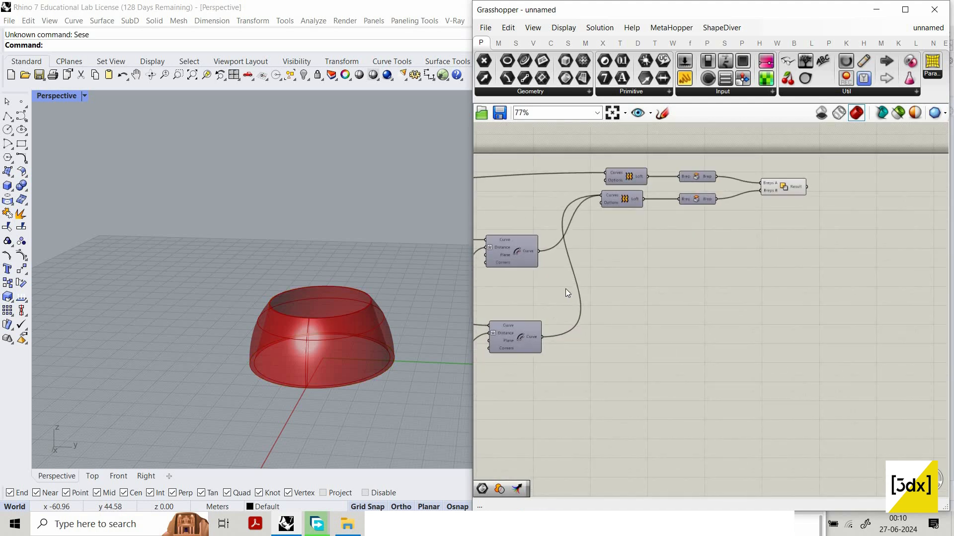
pyautogui.scroll(3, 577, 247)
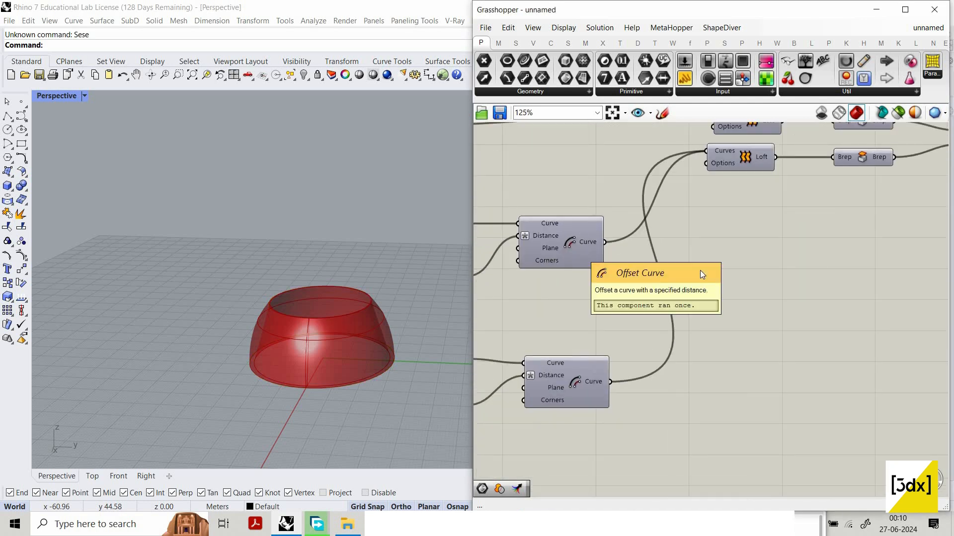
pyautogui.scroll(-4, 685, 271)
pyautogui.scroll(2, 683, 275)
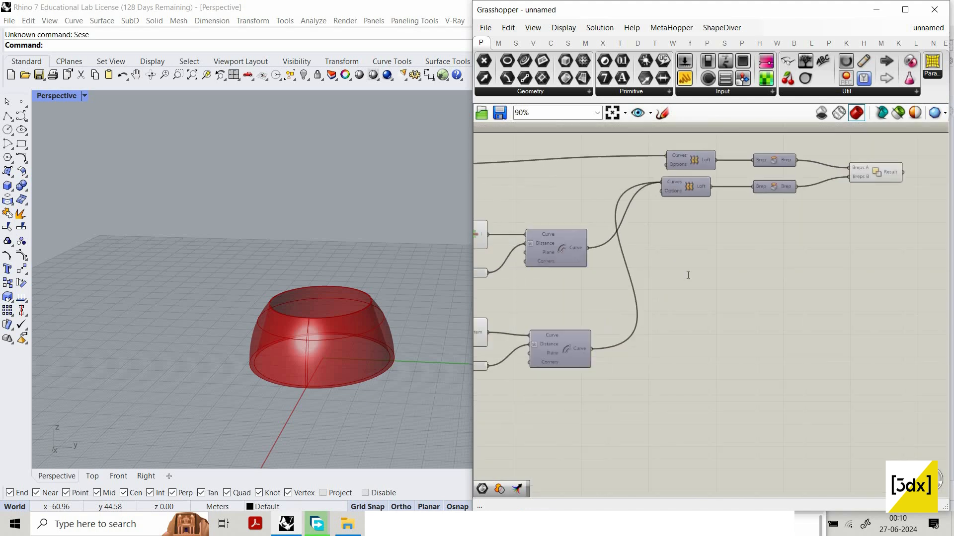
# Inspect the shell's wall thickness along its upper and lower rims in the Perspective viewport
pyautogui.doubleClick(686, 273)
pyautogui.scroll(4, 346, 297)
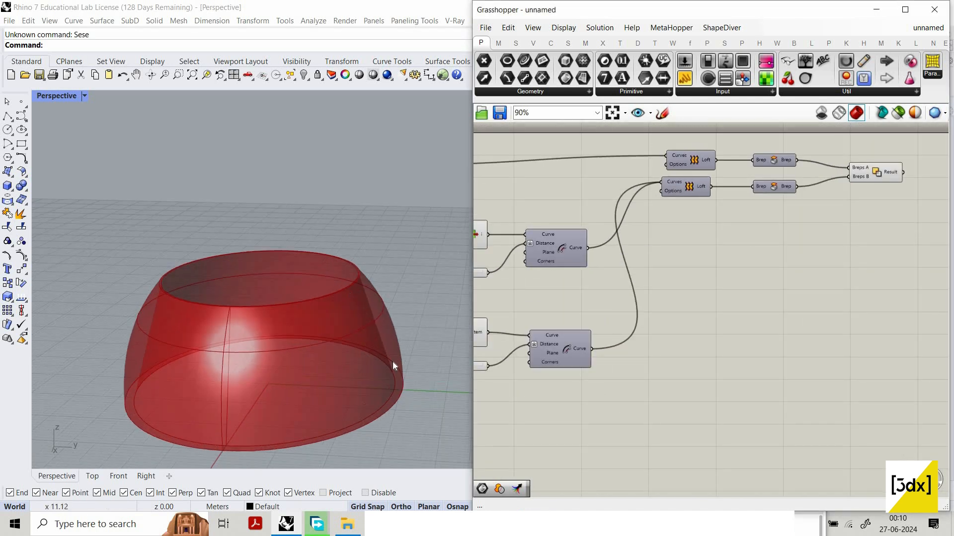
pyautogui.scroll(3, 271, 318)
pyautogui.scroll(-4, 279, 296)
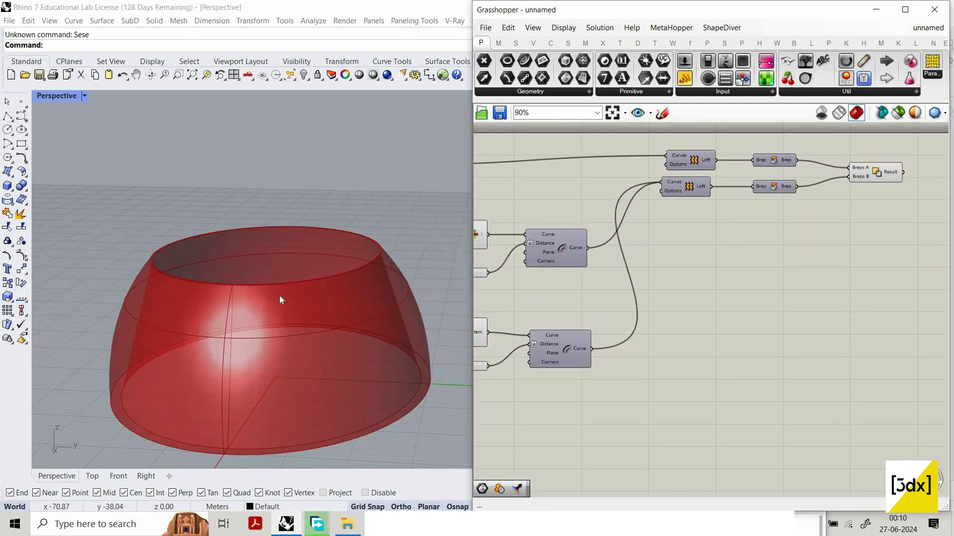
pyautogui.moveTo(279, 296); pyautogui.dragTo(288, 261, button='right')
pyautogui.scroll(5, 268, 281)
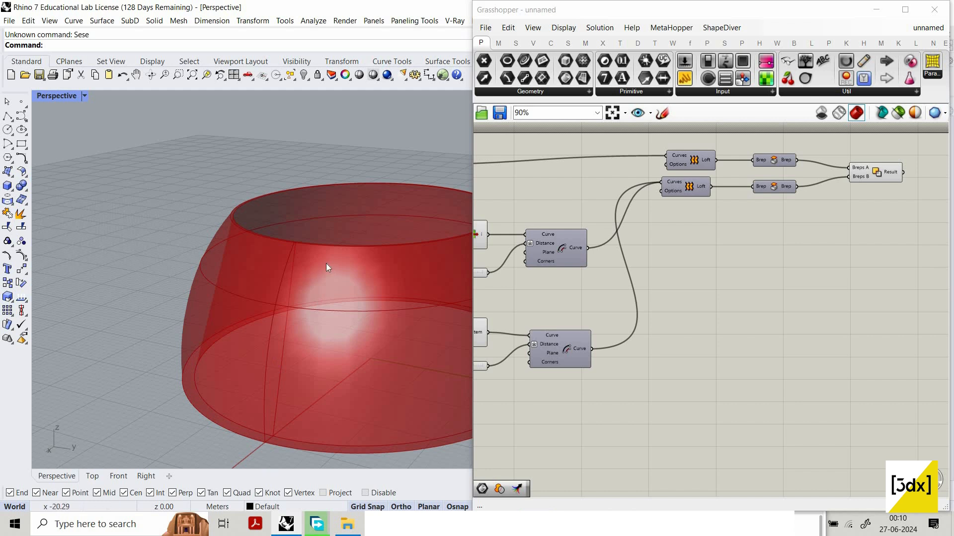
pyautogui.scroll(-3, 400, 300)
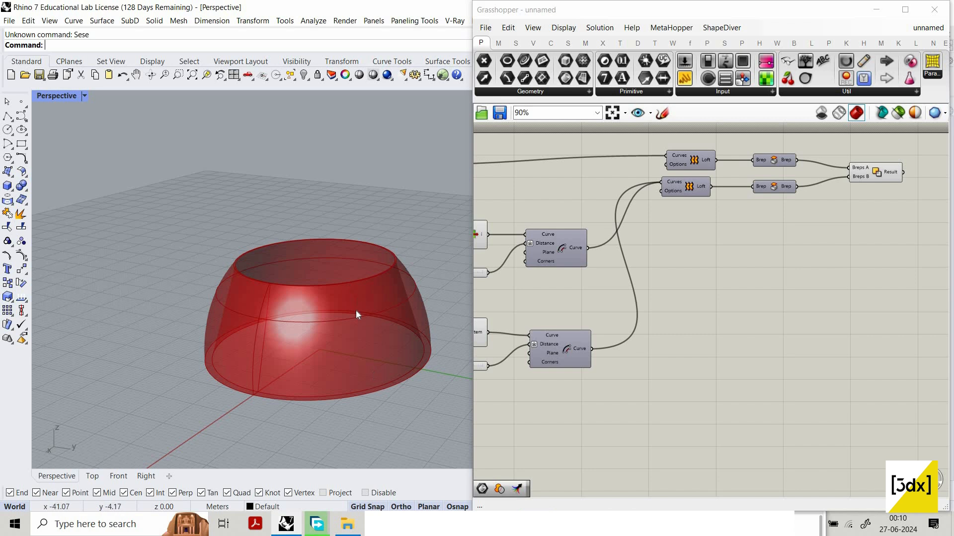
# Add a Line component with Start Point and End Point inputs in the empty canvas area below the Lofts
pyautogui.doubleClick(755, 332)
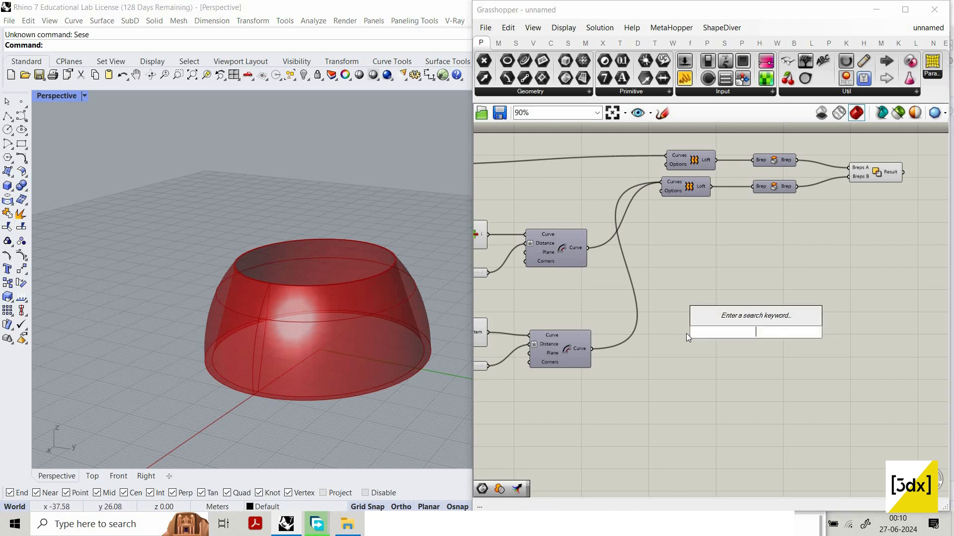
pyautogui.doubleClick(688, 300)
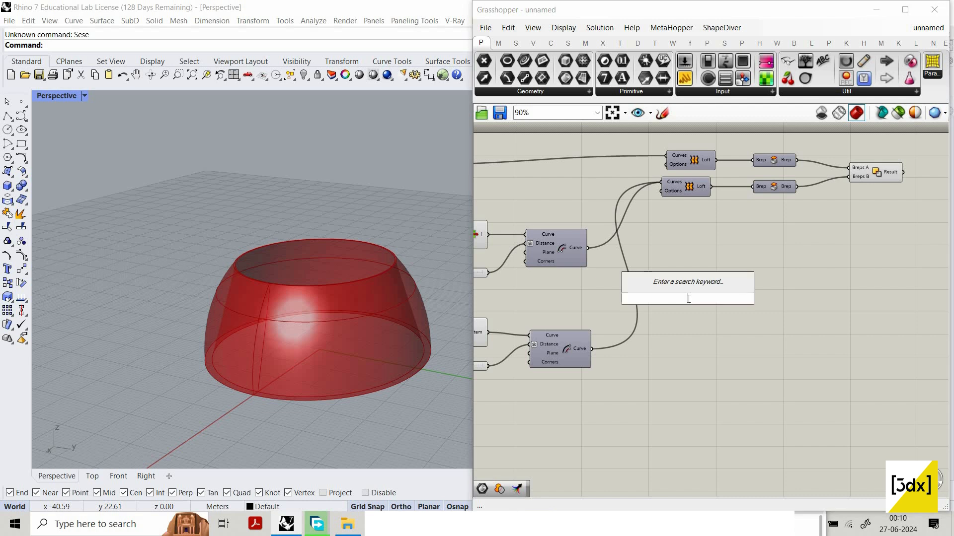
pyautogui.write('line')
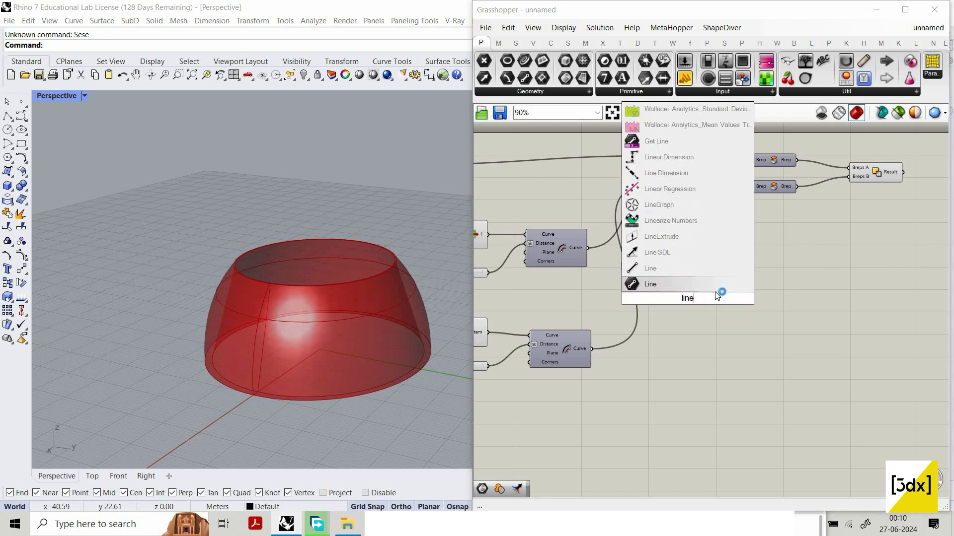
pyautogui.click(709, 269)
pyautogui.moveTo(691, 301); pyautogui.dragTo(848, 311)
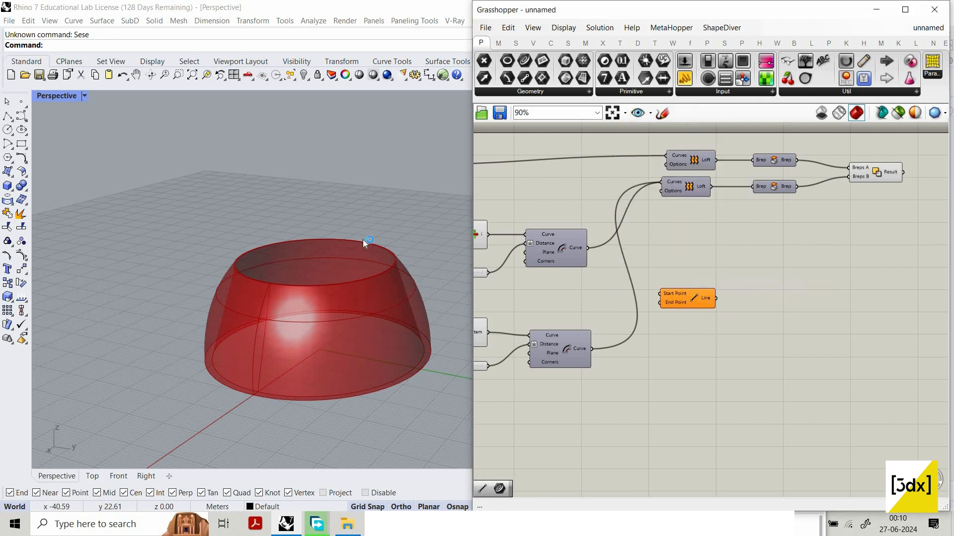
pyautogui.doubleClick(688, 291)
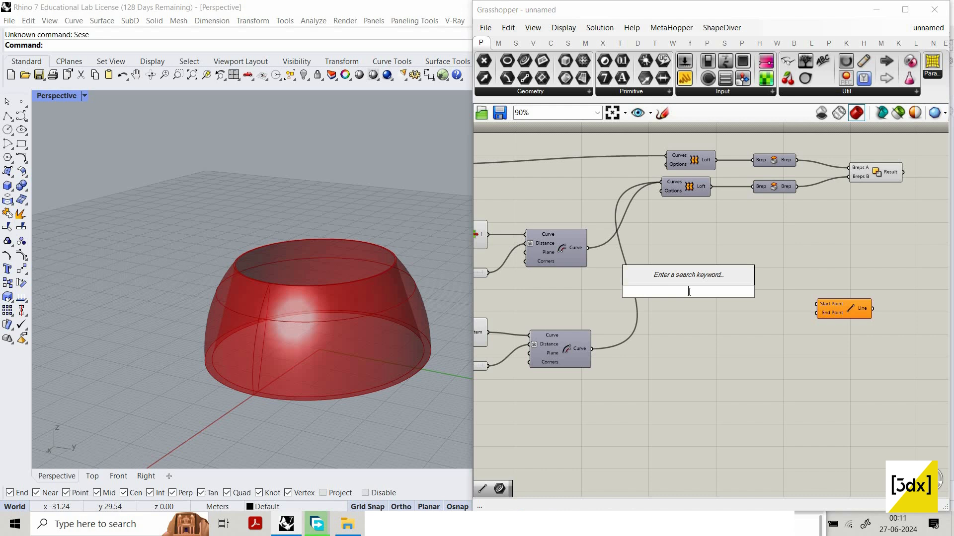
pyautogui.write('divi')
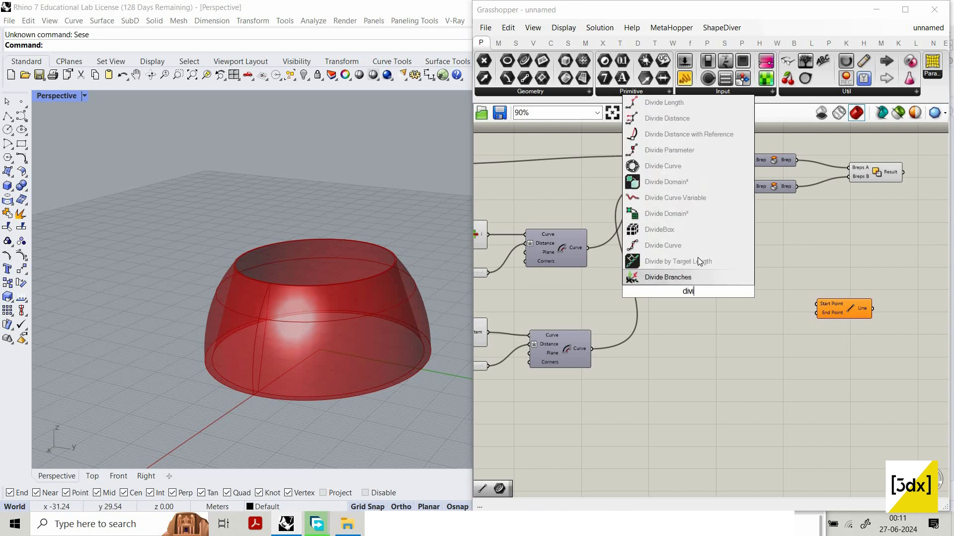
pyautogui.click(679, 257)
pyautogui.moveTo(680, 331); pyautogui.dragTo(681, 275)
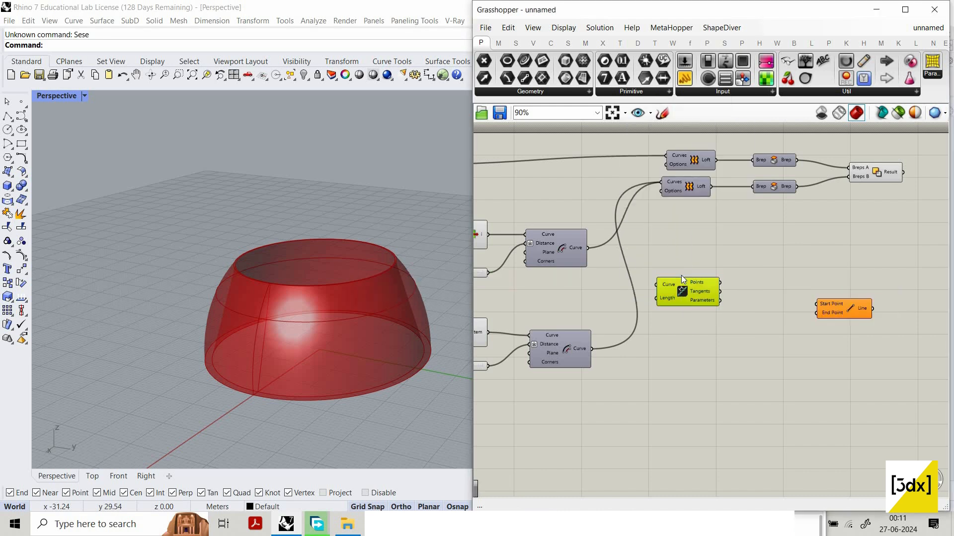
pyautogui.press('Delete')
# Add a Divide Curve component in the empty canvas area between the Offset Curves and the Line
pyautogui.doubleClick(681, 277)
pyautogui.write('deivi')
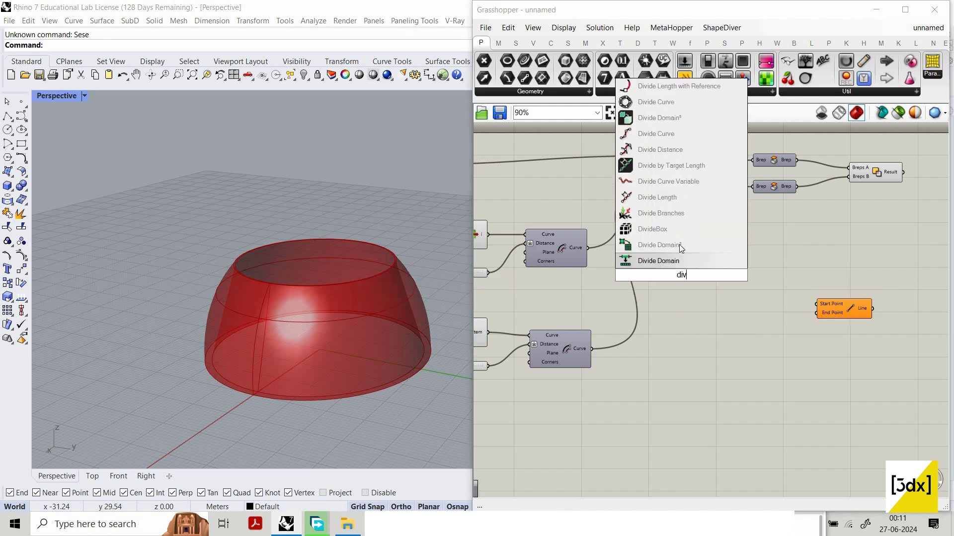
pyautogui.click(678, 229)
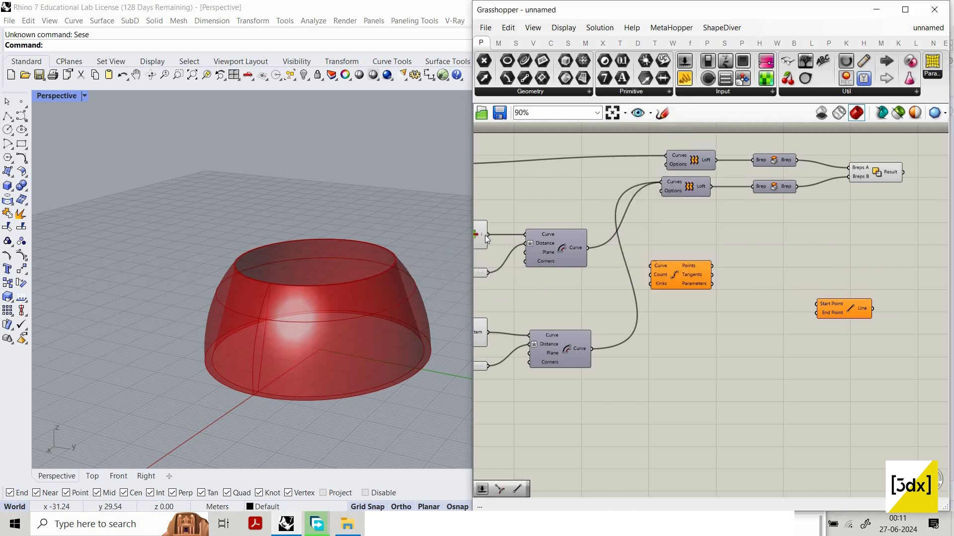
# Feed each List Item curve into its own Divide Curve copy and connect their Points to the Line's Start Point and End Point
pyautogui.click(478, 234)
pyautogui.moveTo(489, 338); pyautogui.dragTo(574, 312, button='right')
pyautogui.click(565, 303)
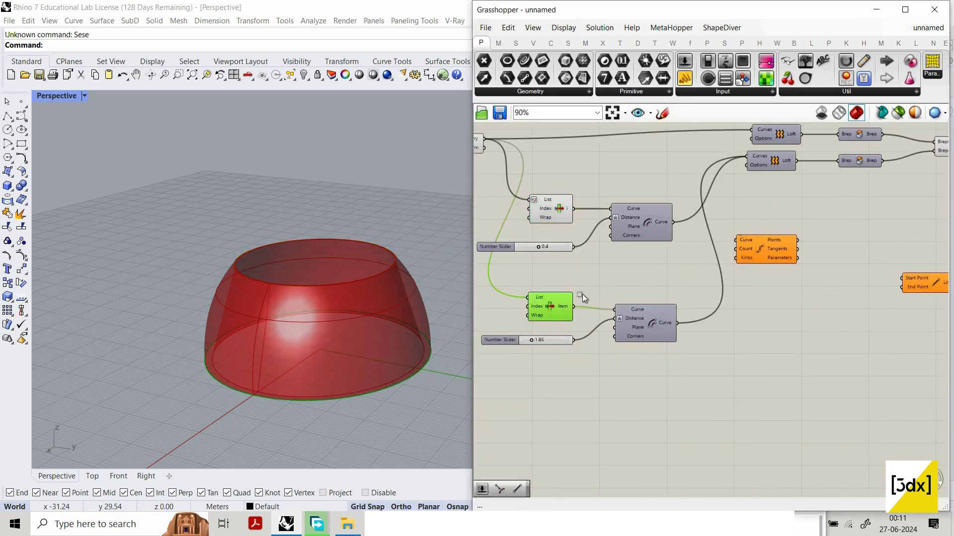
pyautogui.moveTo(574, 311); pyautogui.dragTo(574, 209)
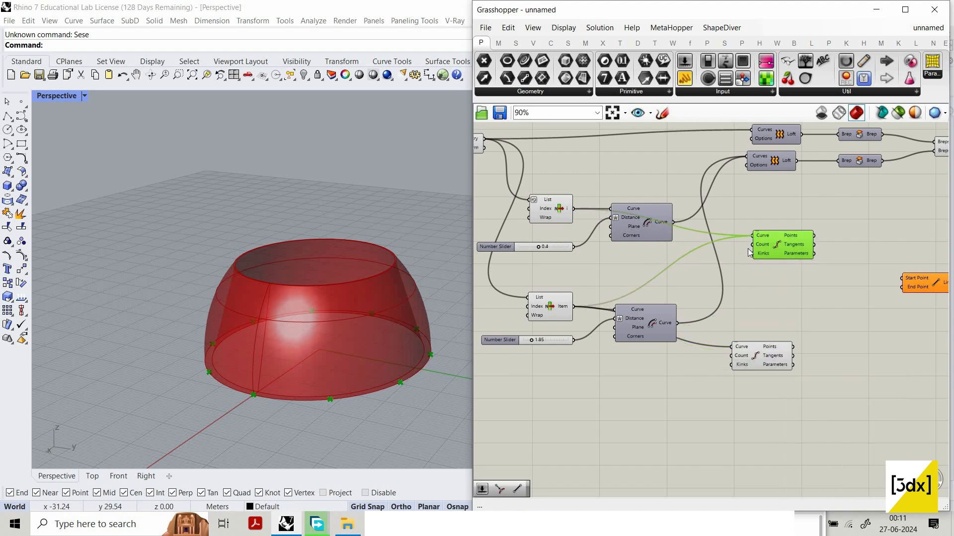
pyautogui.moveTo(797, 290); pyautogui.dragTo(690, 204, button='right')
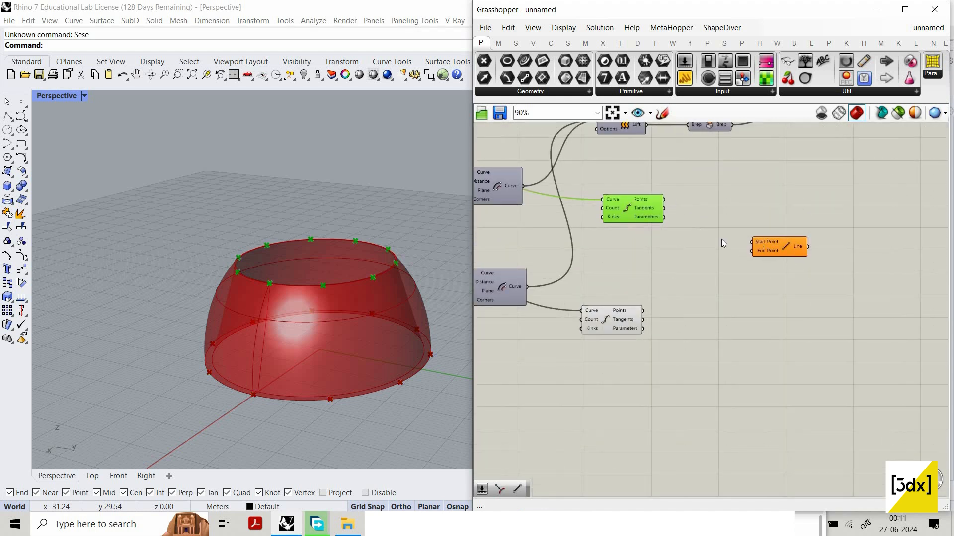
pyautogui.moveTo(664, 199); pyautogui.dragTo(643, 310)
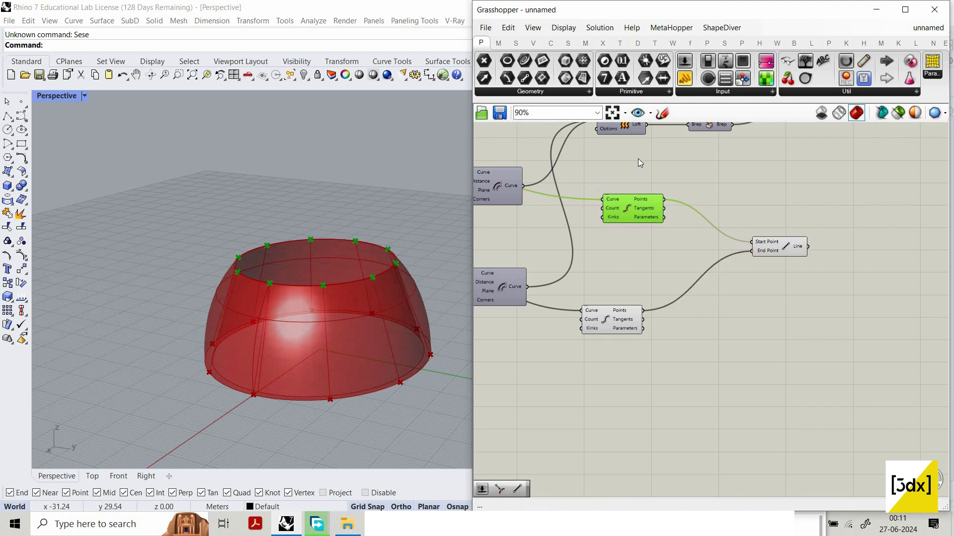
# Turn off the preview of the two Divide Curve components
pyautogui.moveTo(694, 370); pyautogui.dragTo(593, 192)
pyautogui.middleClick(637, 158)
pyautogui.moveTo(695, 391); pyautogui.dragTo(605, 199)
pyautogui.click(619, 261)
pyautogui.scroll(-1, 617, 318)
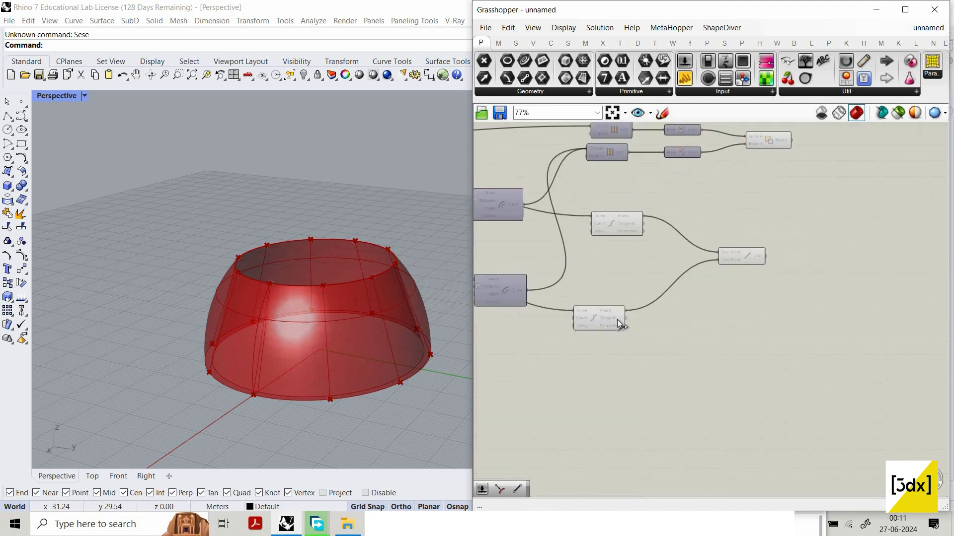
pyautogui.scroll(1, 662, 358)
pyautogui.moveTo(662, 352)
pyautogui.mouseDown()
pyautogui.moveTo(598, 124)
pyautogui.moveTo(666, 350)
pyautogui.mouseUp()
pyautogui.click(604, 333)
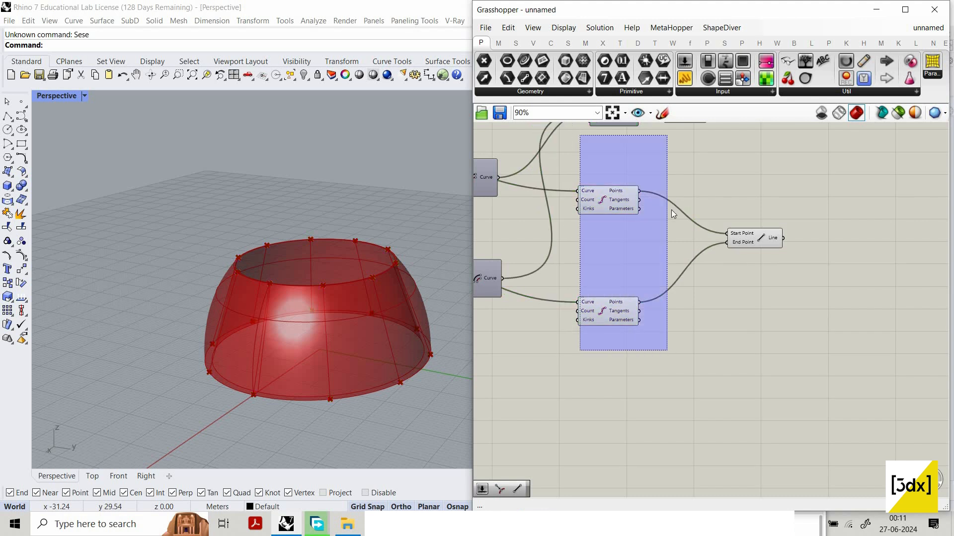
pyautogui.rightClick(607, 170)
pyautogui.middleClick(718, 167)
pyautogui.click(718, 162)
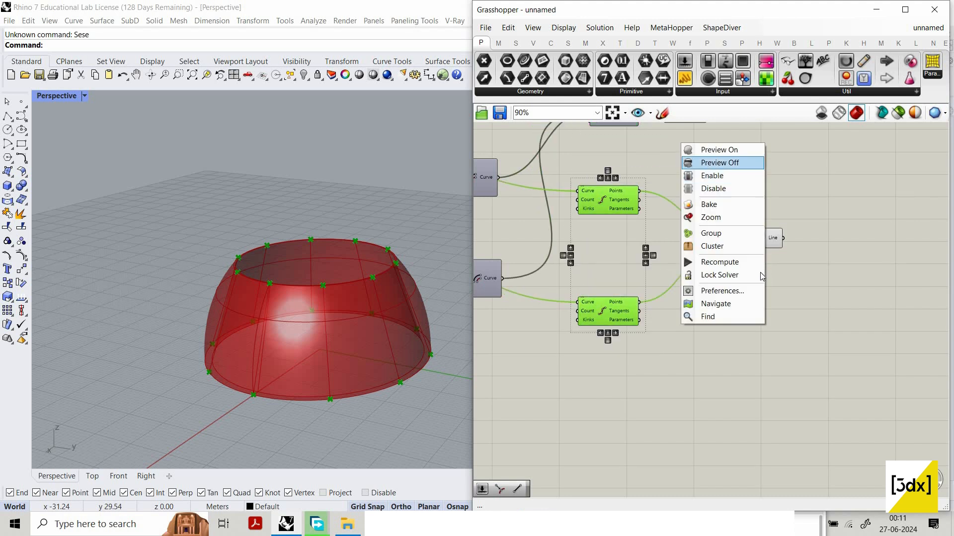
# Add a Project component with Curve, Brep and Direction inputs and connect the Line output to its Curve input
pyautogui.moveTo(860, 284); pyautogui.dragTo(761, 272, button='right')
pyautogui.scroll(-1, 761, 273)
pyautogui.doubleClick(761, 272)
pyautogui.write('pr')
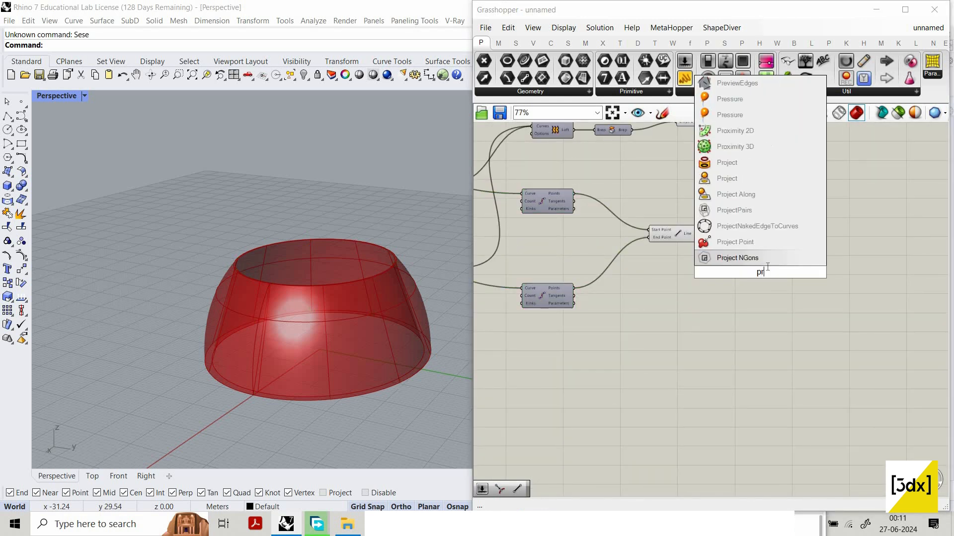
pyautogui.write('oject')
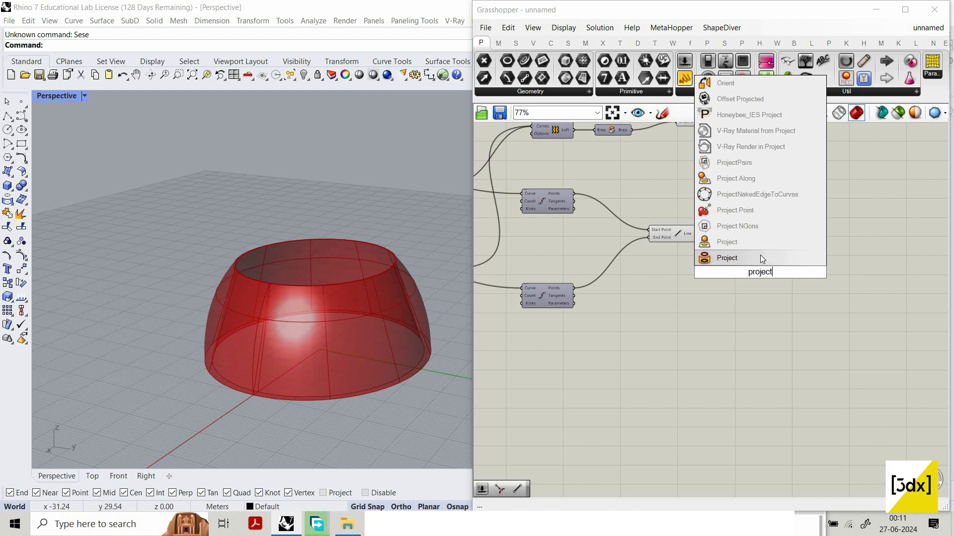
pyautogui.click(760, 257)
pyautogui.scroll(1, 805, 301)
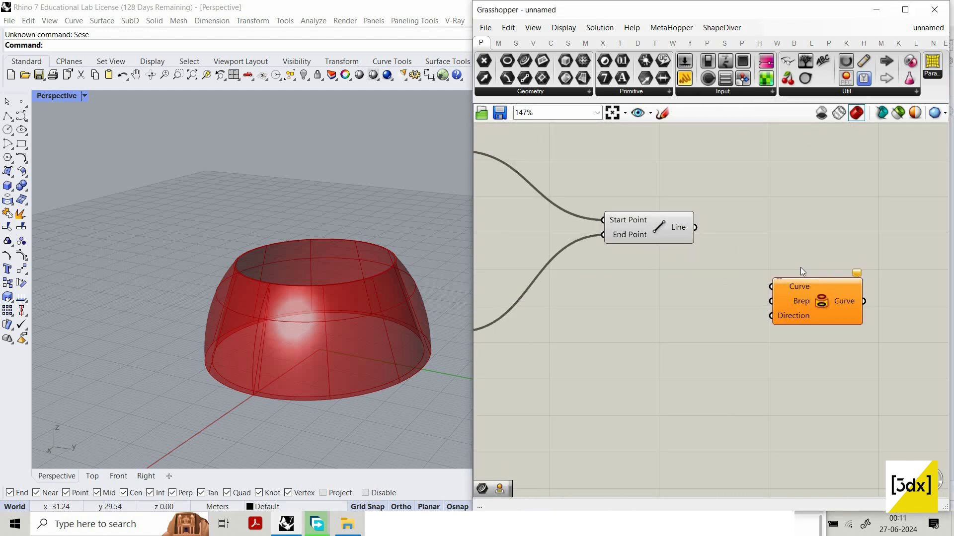
pyautogui.moveTo(801, 287); pyautogui.dragTo(806, 258)
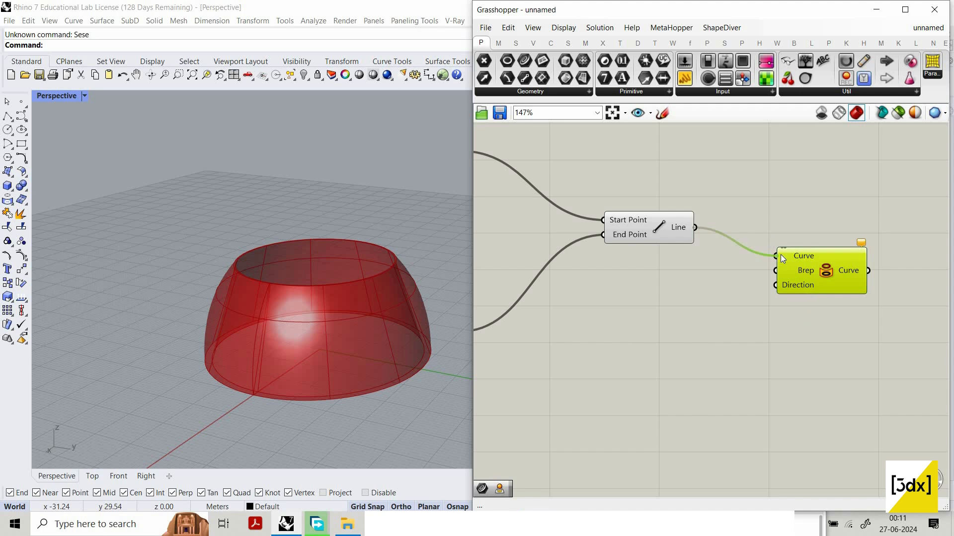
# Turn on the preview of the upper Loft
pyautogui.scroll(-5, 780, 254)
pyautogui.scroll(4, 741, 245)
pyautogui.scroll(3, 730, 257)
pyautogui.click(743, 254)
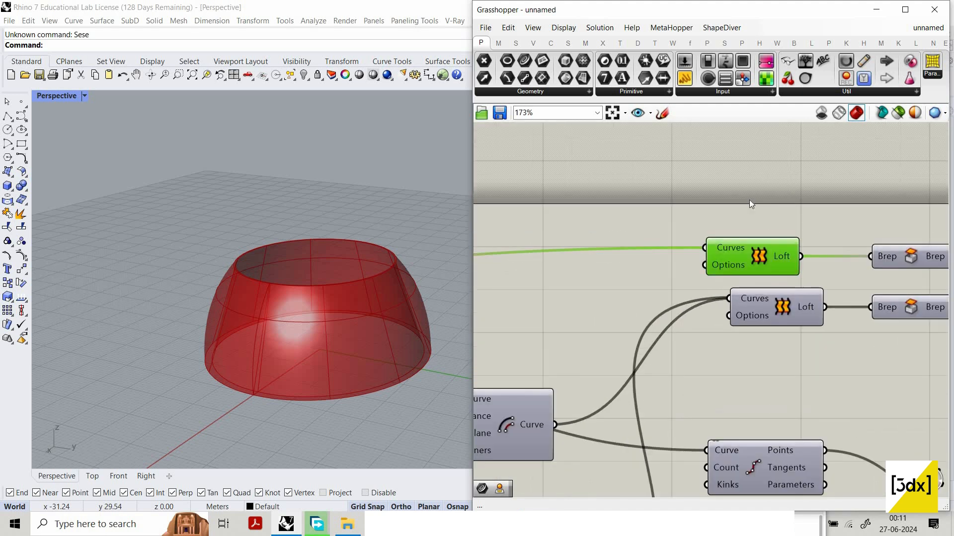
pyautogui.middleClick(749, 200)
pyautogui.click(787, 203)
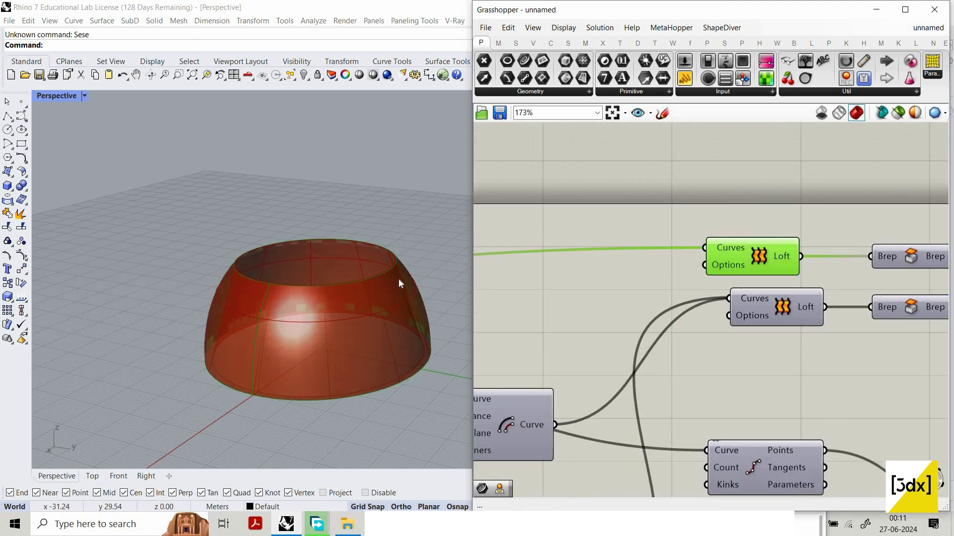
pyautogui.doubleClick(829, 234)
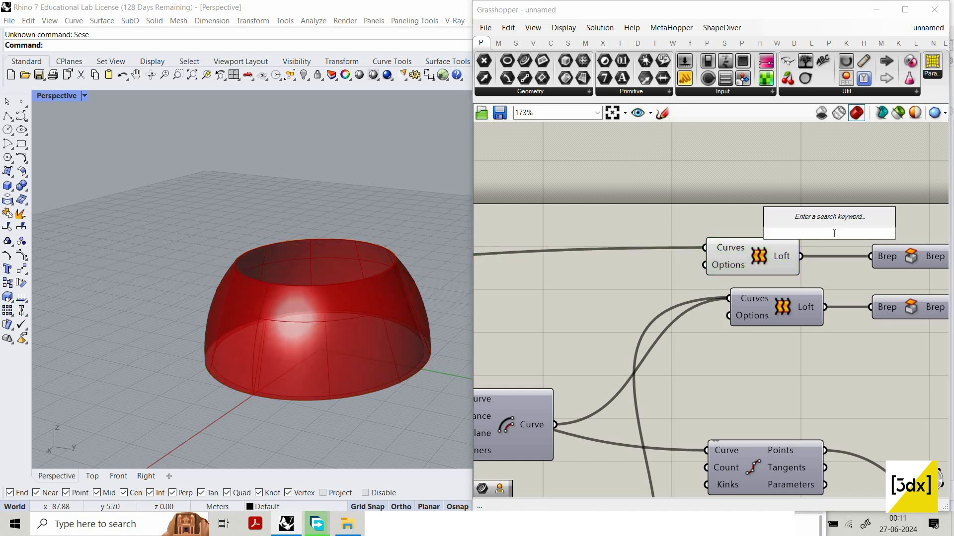
pyautogui.write('bre')
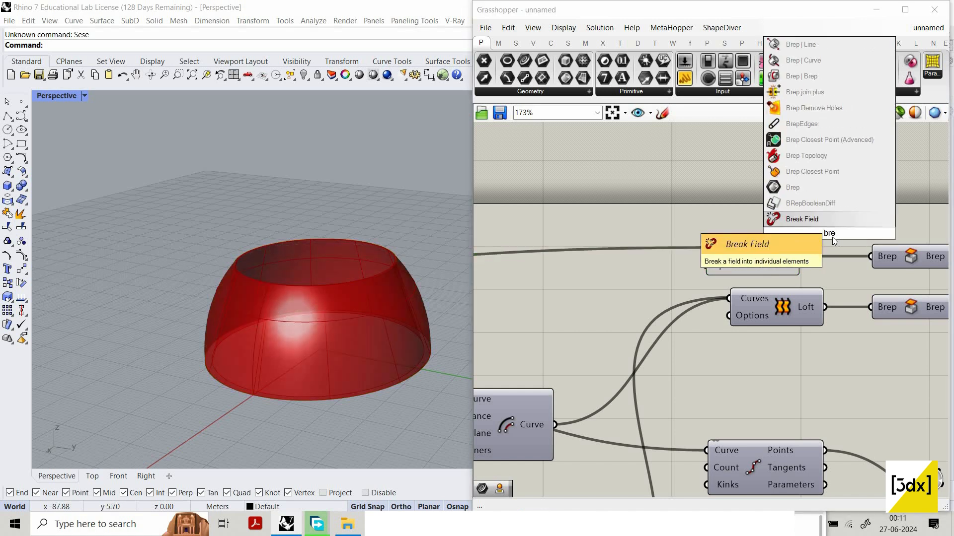
pyautogui.press('Escape')
pyautogui.doubleClick(827, 222)
pyautogui.write('srf')
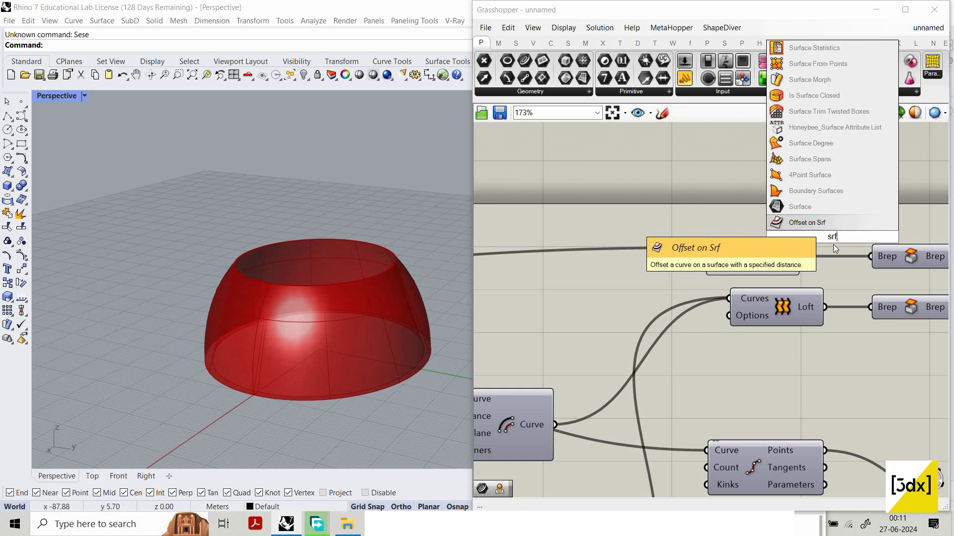
pyautogui.press('Escape')
# Add a Brep parameter fed by the upper Loft, place it near the Line, and connect it to the Project component's Brep input
pyautogui.doubleClick(833, 236)
pyautogui.write('brep')
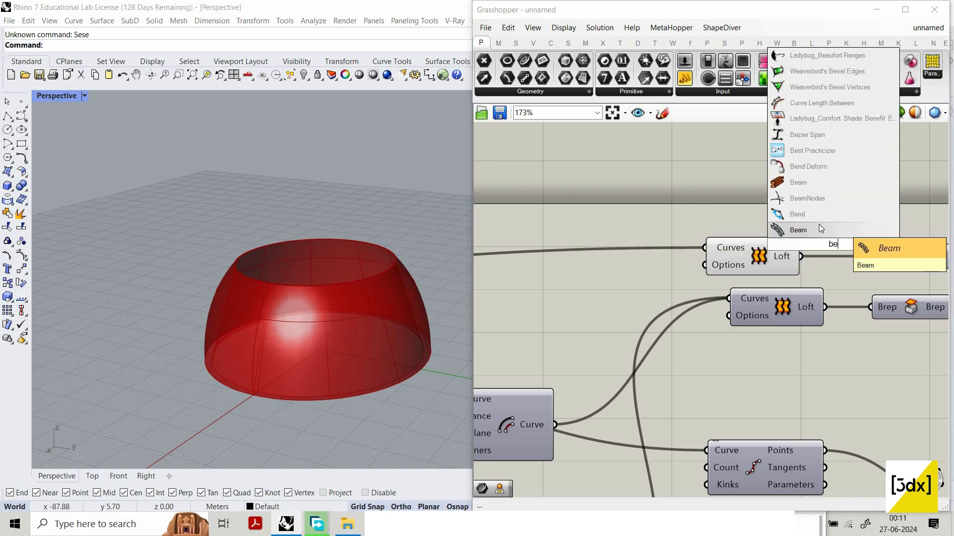
pyautogui.press('Return')
pyautogui.moveTo(801, 256); pyautogui.dragTo(810, 245)
pyautogui.moveTo(828, 243); pyautogui.dragTo(759, 255)
pyautogui.scroll(-7, 722, 160)
pyautogui.scroll(2, 759, 255)
pyautogui.scroll(5, 758, 255)
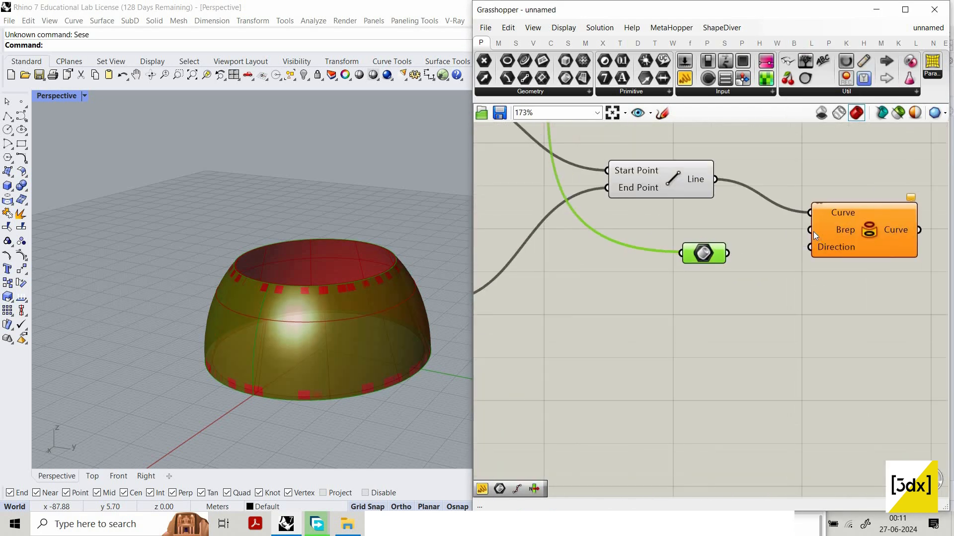
pyautogui.click(836, 253)
# Hide the previews of the Lofts, Cap Holes, Solid Difference, Line and Brep parameter to isolate the projected curves
pyautogui.scroll(-8, 798, 338)
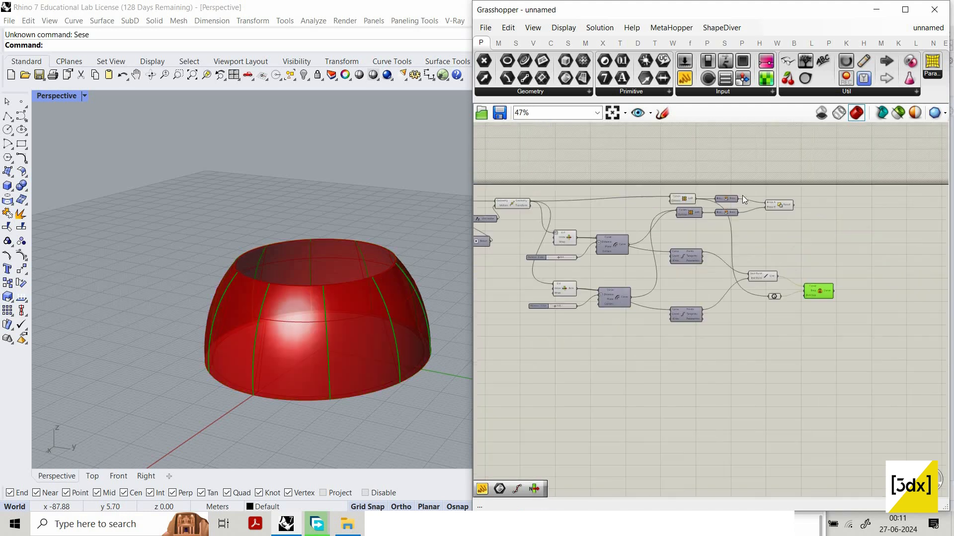
pyautogui.moveTo(797, 340); pyautogui.dragTo(654, 164)
pyautogui.hotkey('ctrl', 'q')
pyautogui.scroll(4, 682, 250)
pyautogui.click(682, 250)
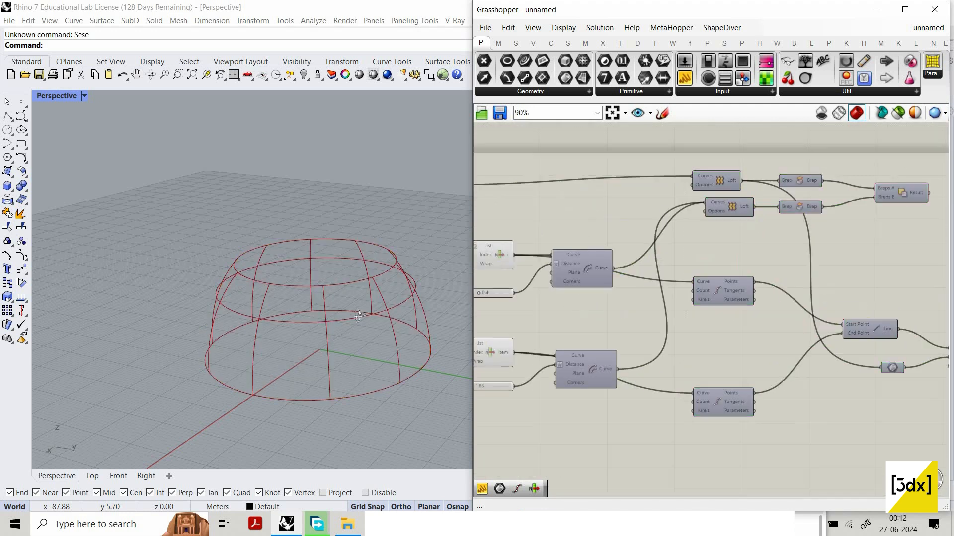
pyautogui.moveTo(287, 306); pyautogui.dragTo(309, 269, button='right')
pyautogui.scroll(2, 309, 270)
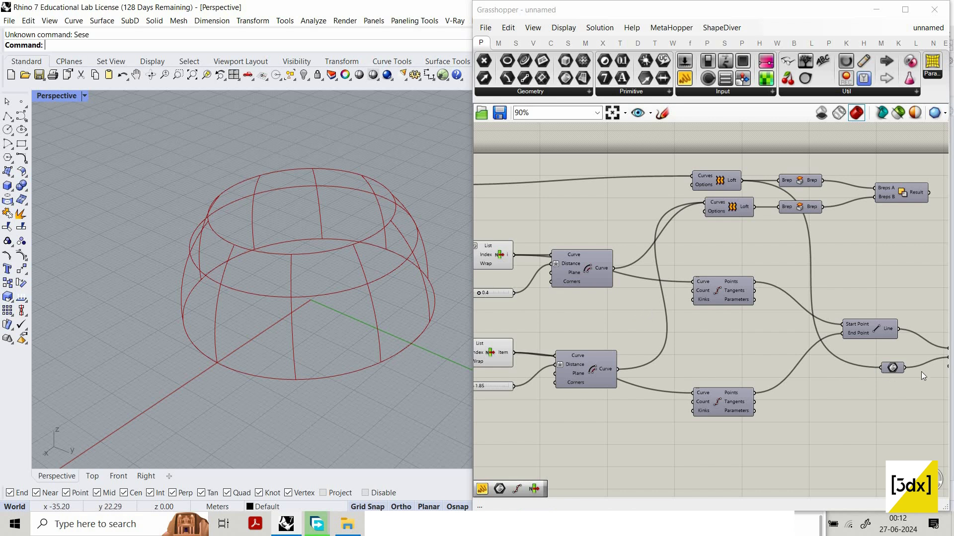
# Set the two Lofts and both Cap Holes components to Preview Off and highlight the Project component's curves
pyautogui.scroll(-6, 771, 253)
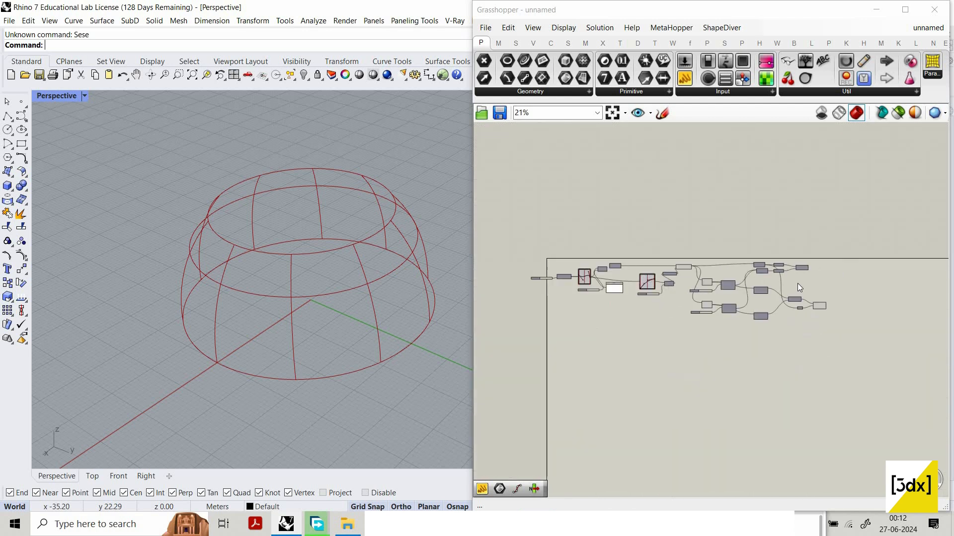
pyautogui.scroll(5, 615, 210)
pyautogui.moveTo(699, 283); pyautogui.dragTo(566, 221)
pyautogui.middleClick(633, 181)
pyautogui.click(634, 179)
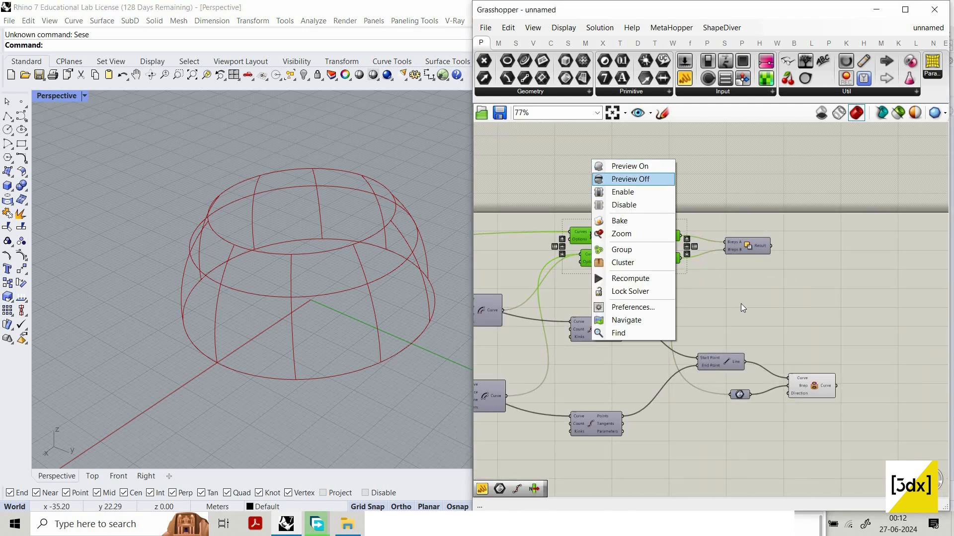
pyautogui.moveTo(805, 374); pyautogui.dragTo(783, 346, button='right')
pyautogui.click(783, 347)
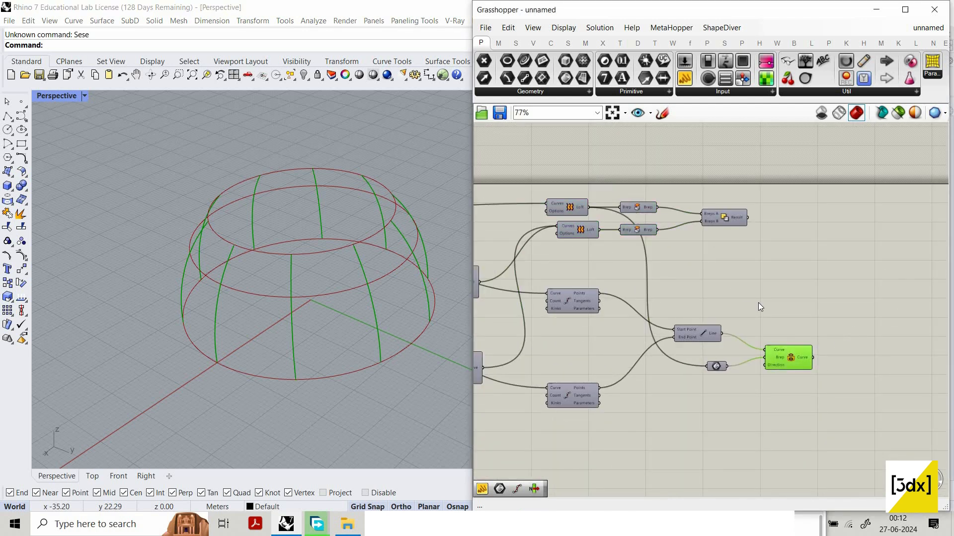
# Add a Curve parameter beside the Project component and connect the projected Curve output to it
pyautogui.moveTo(839, 356); pyautogui.dragTo(753, 335, button='right')
pyautogui.scroll(3, 753, 335)
pyautogui.doubleClick(755, 334)
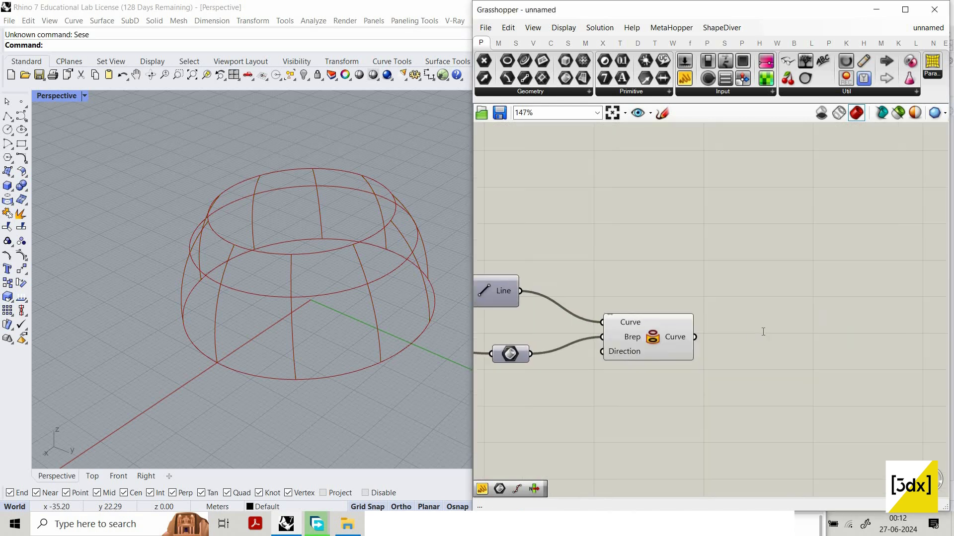
pyautogui.write('crv')
pyautogui.press('Return')
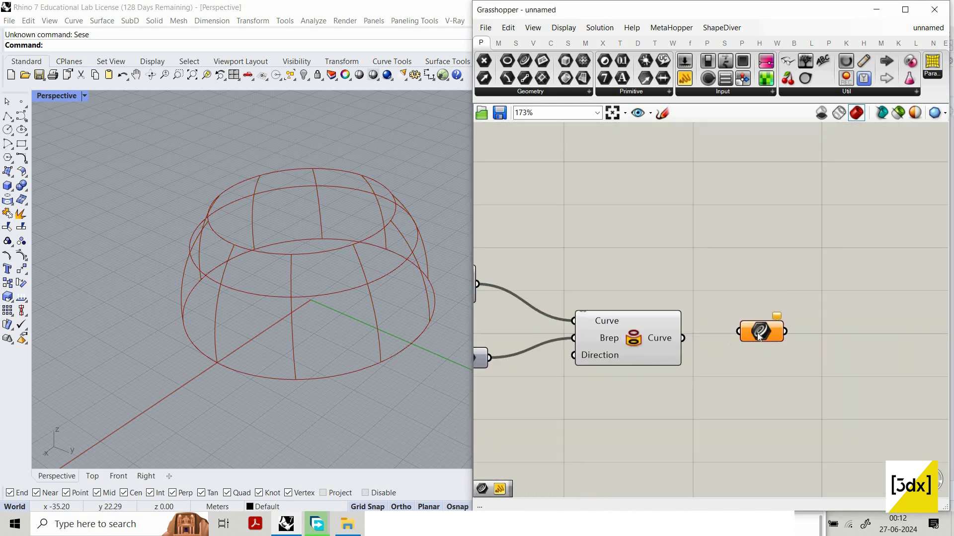
pyautogui.scroll(3, 364, 365)
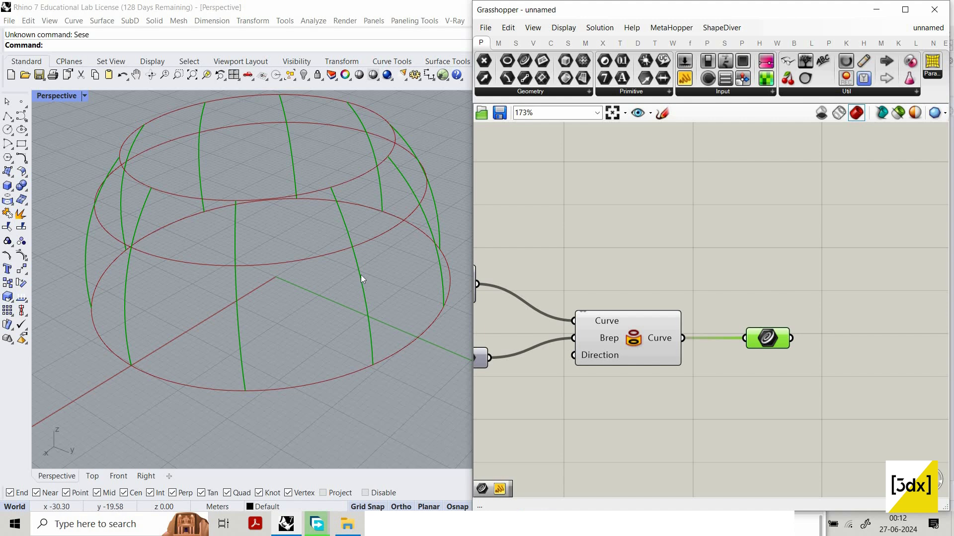
# Add a Perp Frame component with Curve and Parameter inputs beyond the Curve parameter
pyautogui.scroll(-1, 736, 344)
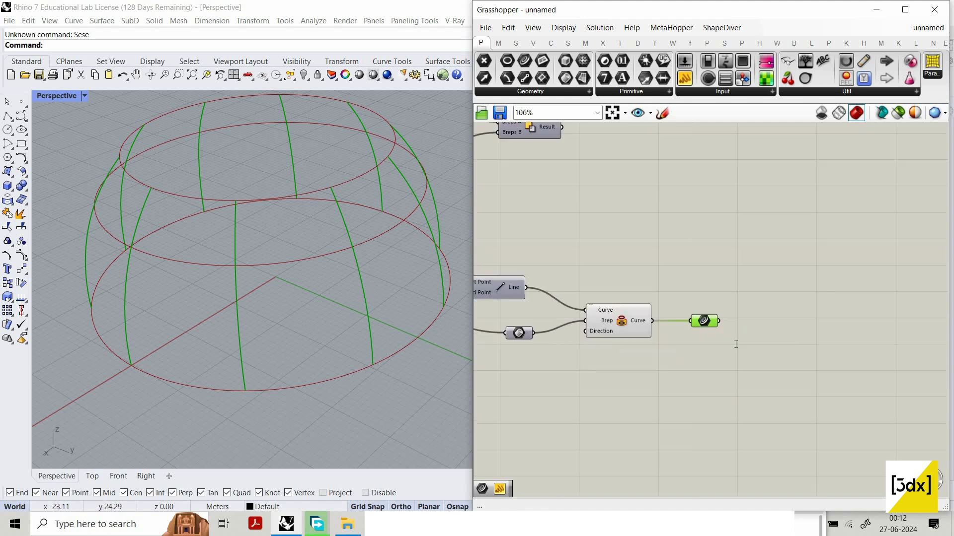
pyautogui.doubleClick(735, 344)
pyautogui.write('perp')
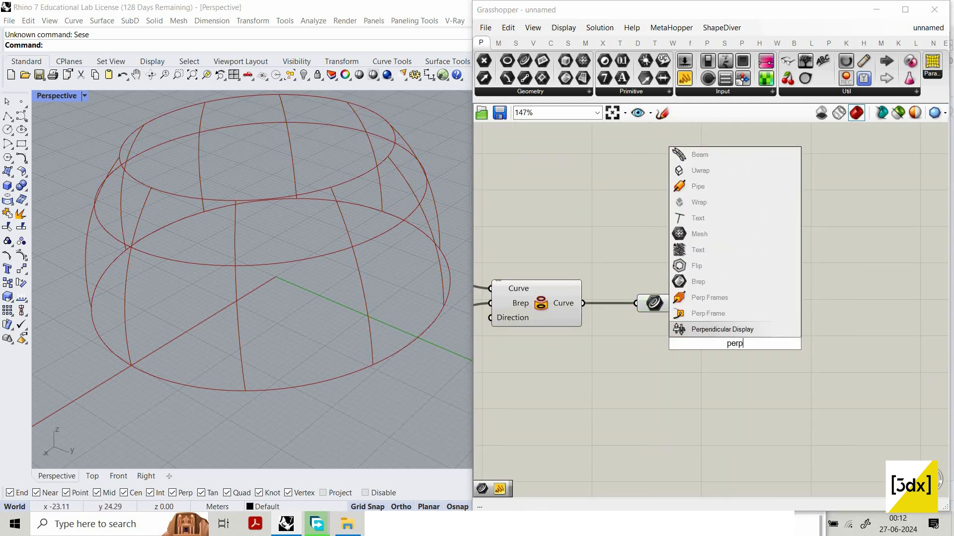
pyautogui.click(737, 311)
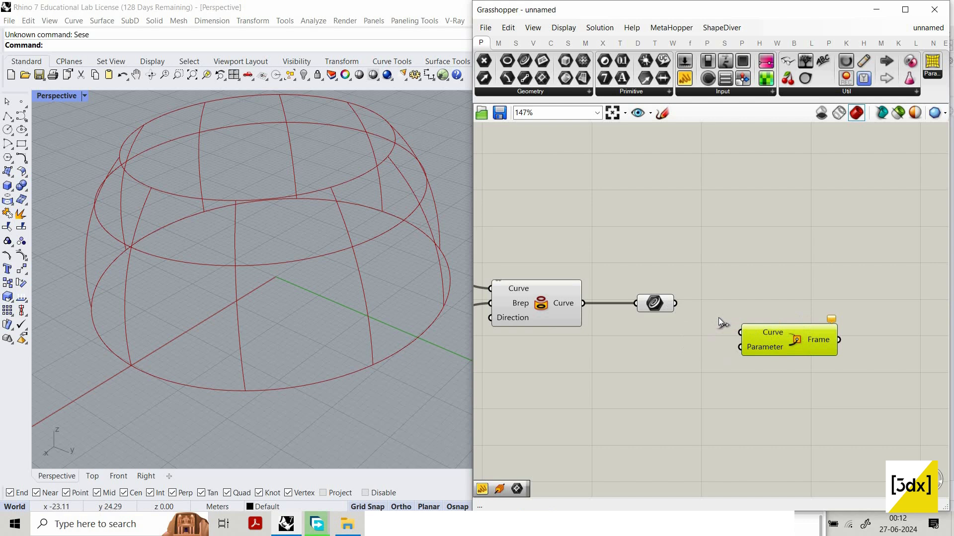
# Connect the Curve parameter to the Perp Frame's Curve input and move the Perp Frame closer to the parameter
pyautogui.moveTo(675, 303); pyautogui.dragTo(740, 333)
pyautogui.moveTo(800, 330); pyautogui.dragTo(783, 322)
pyautogui.click(809, 310)
# Add a Panel reading the Project component's Curve output, enlarge it and move it beyond the Curve parameter to inspect the data tree
pyautogui.scroll(1, 665, 378)
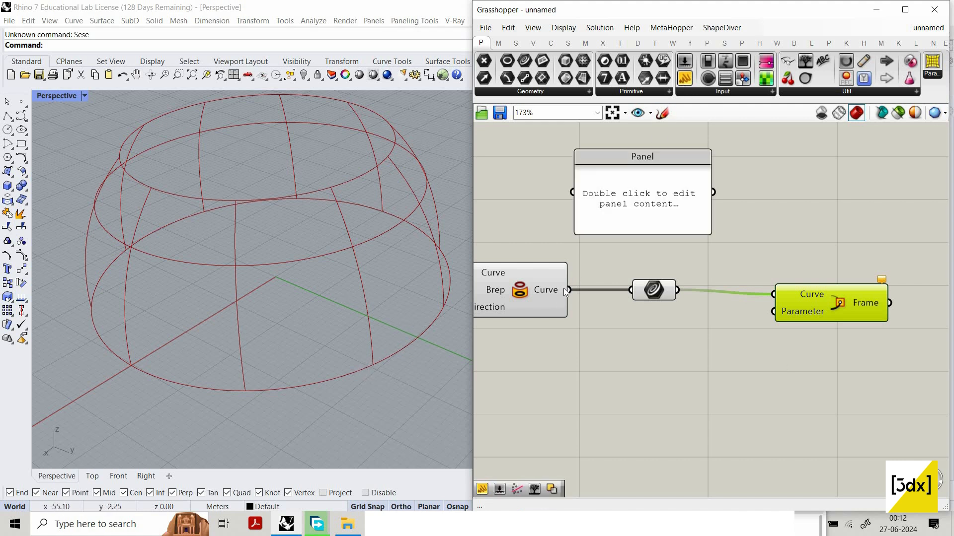
pyautogui.moveTo(573, 193); pyautogui.dragTo(569, 290)
pyautogui.moveTo(661, 230); pyautogui.dragTo(689, 473)
pyautogui.moveTo(691, 348); pyautogui.dragTo(746, 326)
pyautogui.scroll(-2, 761, 212)
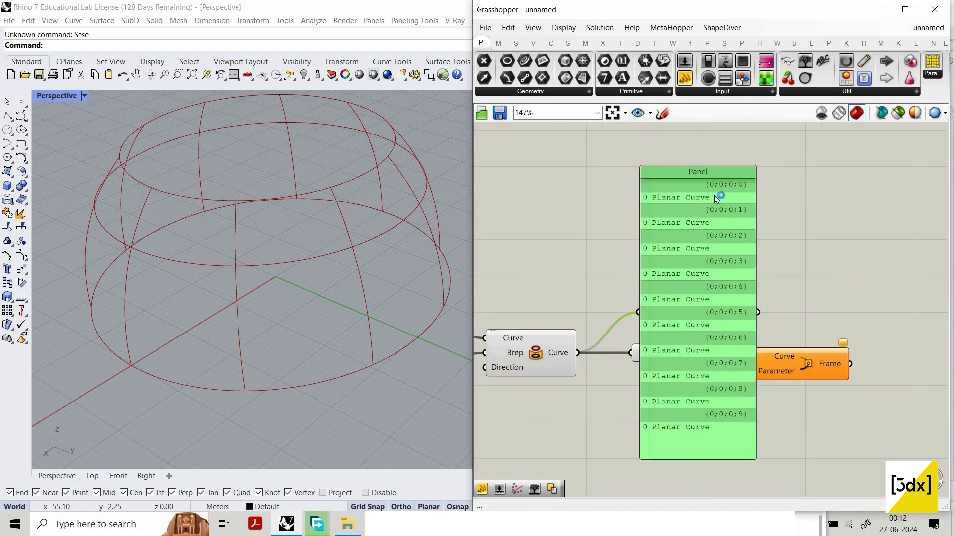
pyautogui.moveTo(648, 319); pyautogui.dragTo(789, 303)
pyautogui.scroll(-4, 720, 245)
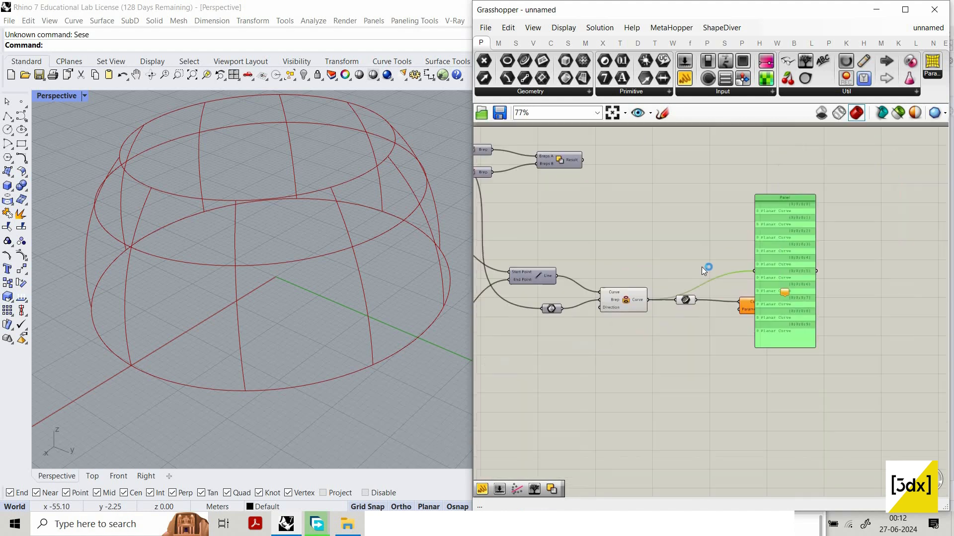
# Simplify the data paths on the Project component's Curve output
pyautogui.scroll(3, 787, 303)
pyautogui.scroll(-2, 715, 282)
pyautogui.scroll(3, 794, 287)
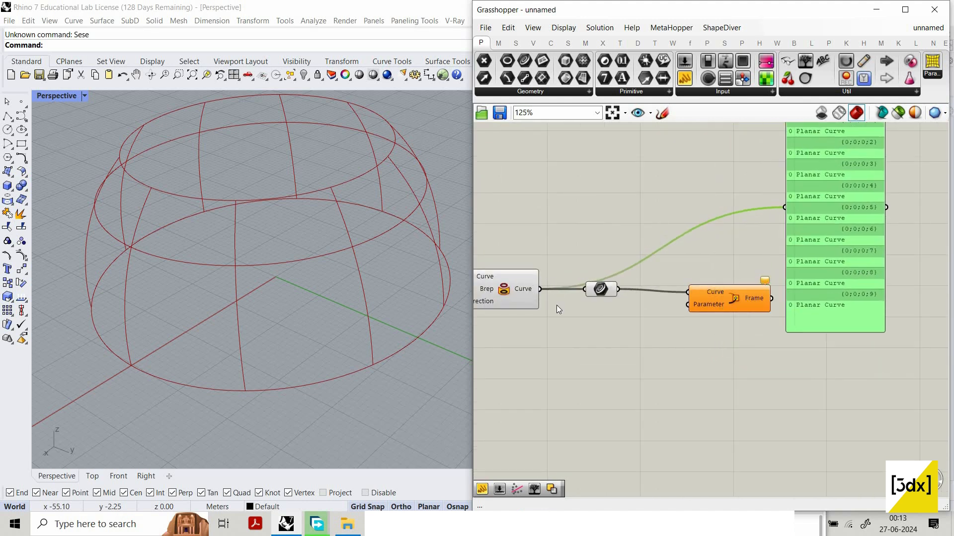
pyautogui.rightClick(600, 290)
pyautogui.click(556, 377)
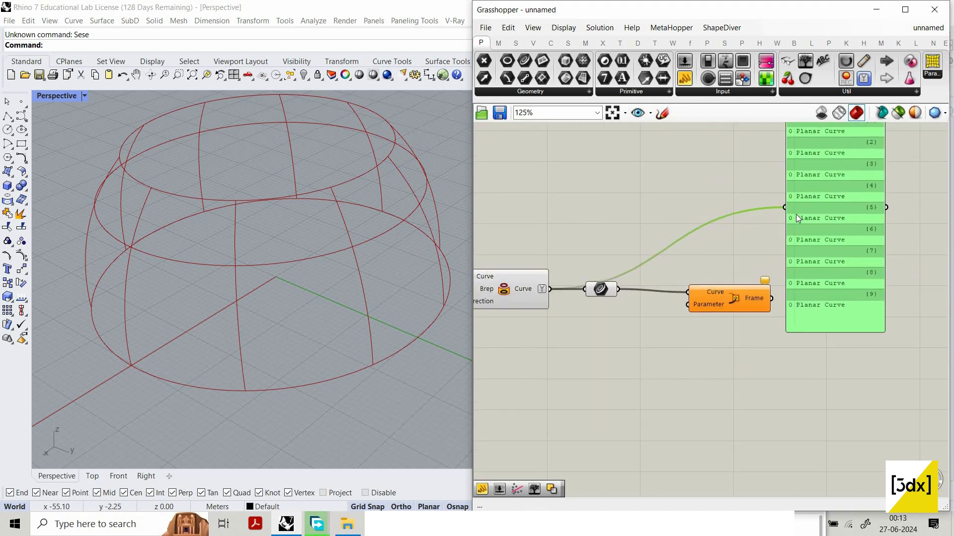
# Rewire the Panel to the Solid Difference component's Result output to inspect its data path
pyautogui.scroll(-3, 790, 209)
pyautogui.scroll(-2, 801, 290)
pyautogui.scroll(3, 713, 212)
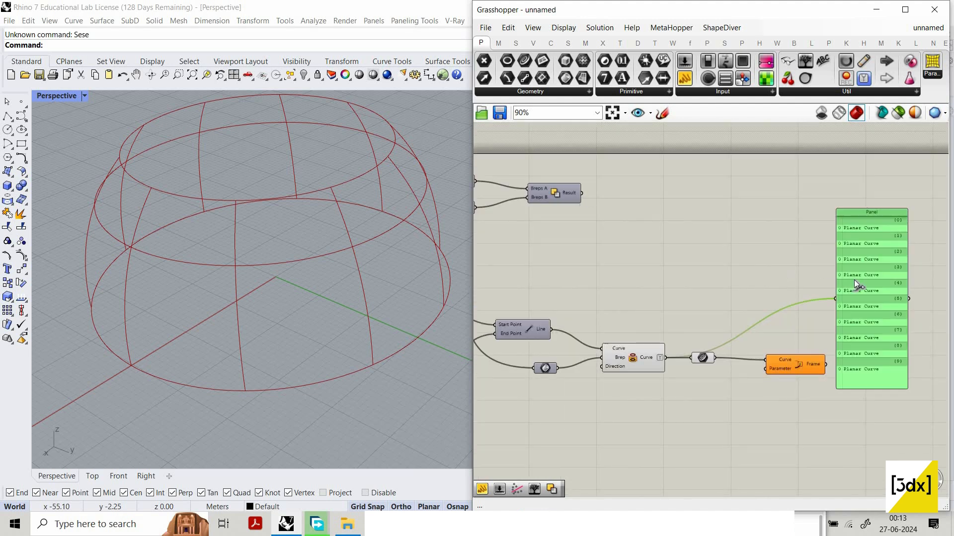
pyautogui.moveTo(582, 193); pyautogui.dragTo(839, 298)
pyautogui.moveTo(887, 213); pyautogui.dragTo(889, 195)
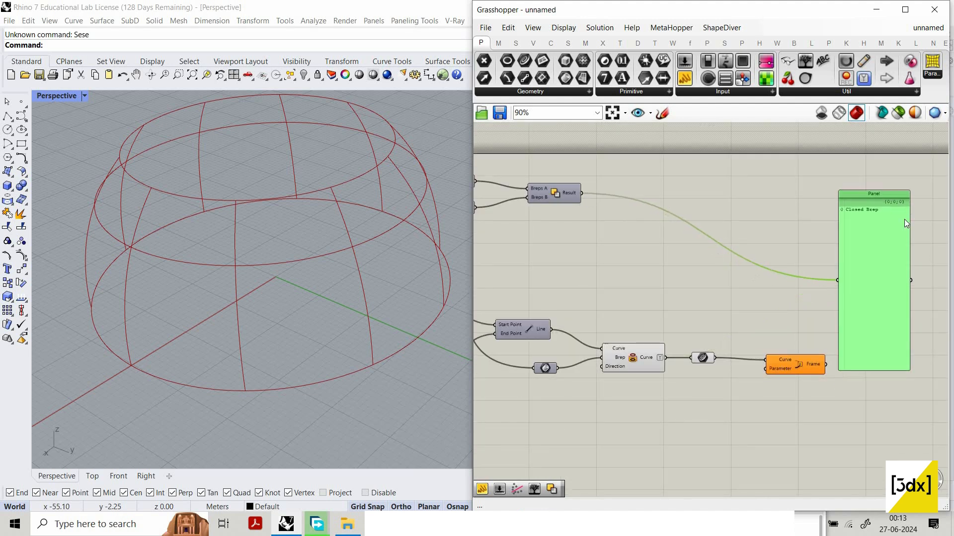
# Simplify the data paths on the Solid Difference component's Result output
pyautogui.scroll(2, 886, 197)
pyautogui.scroll(-1, 632, 199)
pyautogui.moveTo(632, 198); pyautogui.dragTo(732, 203, button='right')
pyautogui.scroll(1, 725, 208)
pyautogui.rightClick(555, 195)
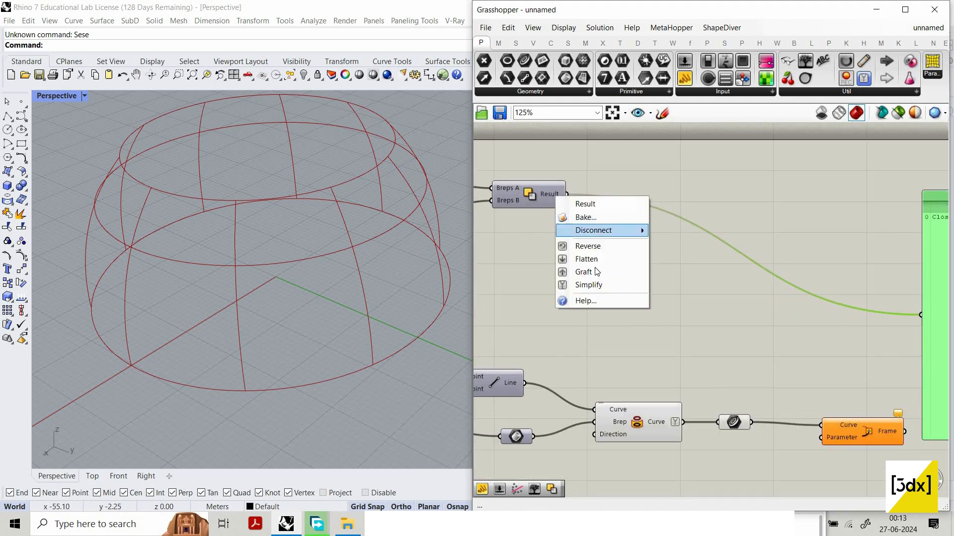
pyautogui.click(649, 358)
# Select the Solid Difference and Project components and align them in one vertical column
pyautogui.scroll(-4, 651, 365)
pyautogui.moveTo(571, 188); pyautogui.dragTo(661, 389)
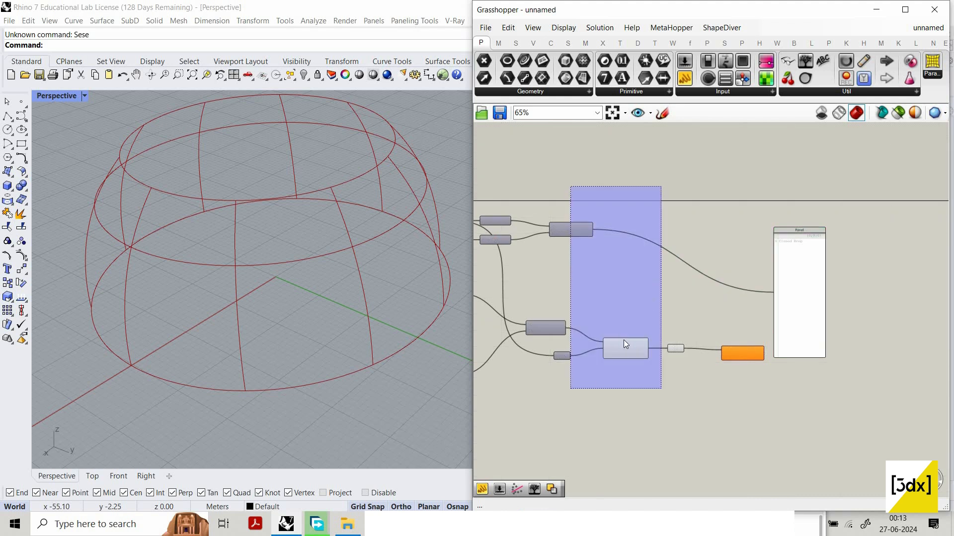
pyautogui.click(605, 366)
pyautogui.click(847, 283)
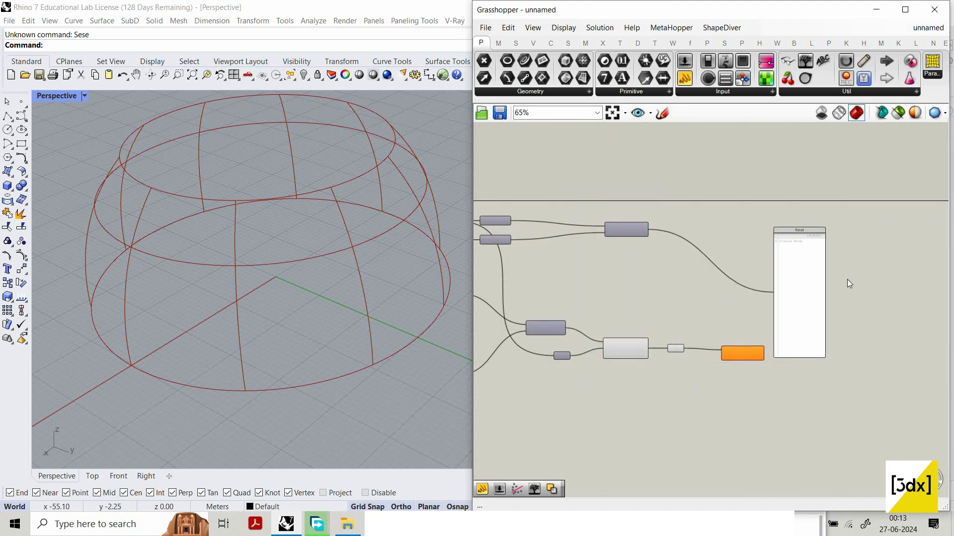
# Delete the Panel attached to the Solid Difference component's Result output
pyautogui.scroll(3, 847, 279)
pyautogui.moveTo(837, 354); pyautogui.dragTo(914, 294, button='right')
pyautogui.moveTo(846, 230); pyautogui.dragTo(845, 211)
pyautogui.moveTo(915, 292); pyautogui.dragTo(818, 169)
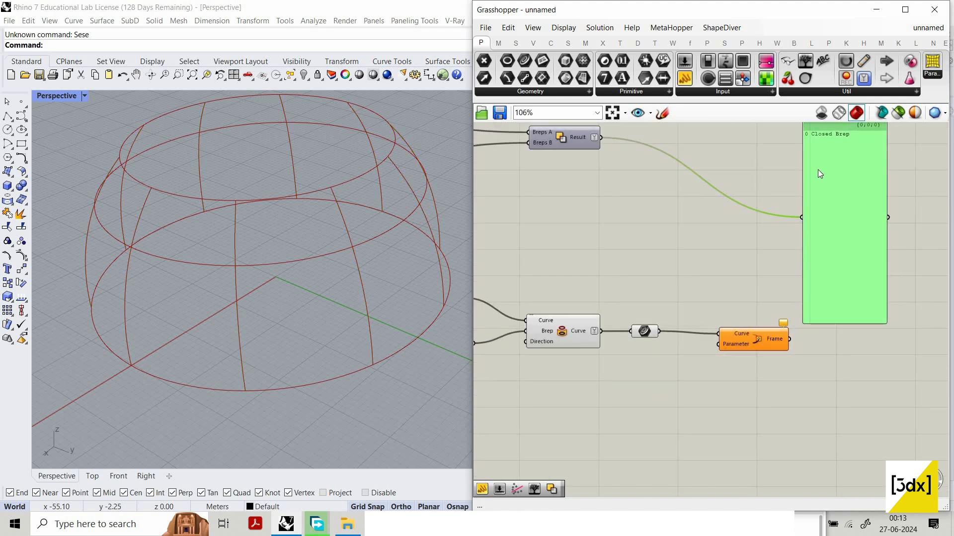
pyautogui.press('Delete')
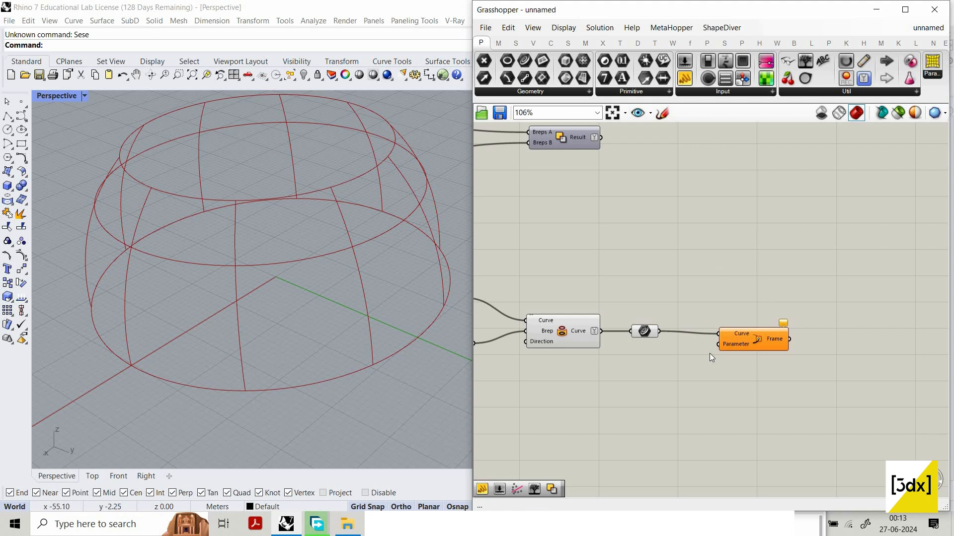
# Space out the Curve container and the frame component so they sit further along in a straight row
pyautogui.scroll(3, 708, 334)
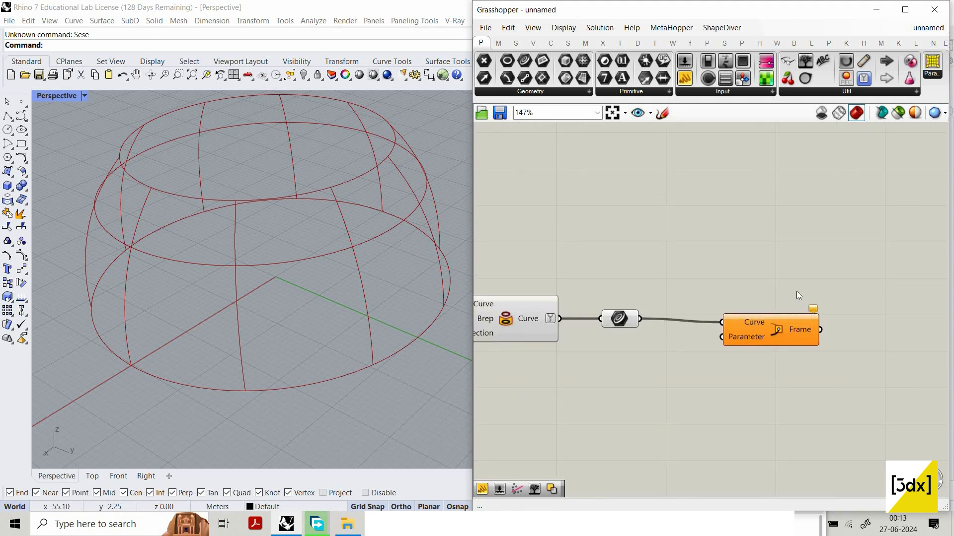
pyautogui.moveTo(809, 326); pyautogui.dragTo(848, 322)
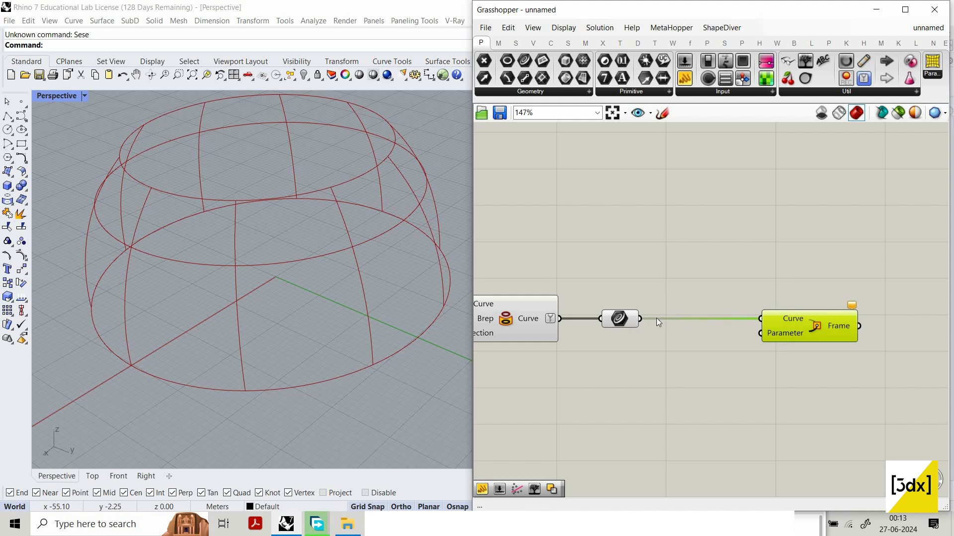
pyautogui.moveTo(626, 319); pyautogui.dragTo(657, 320)
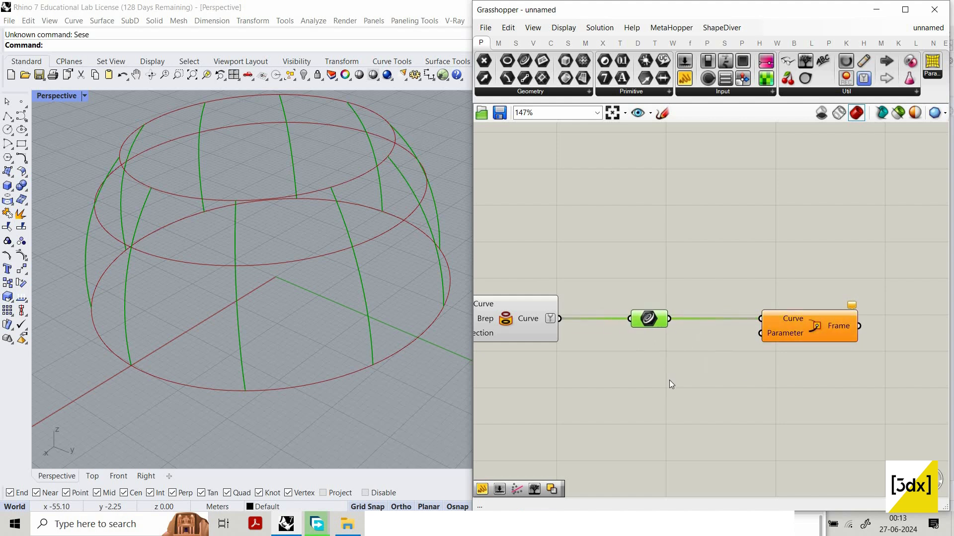
pyautogui.click(639, 385)
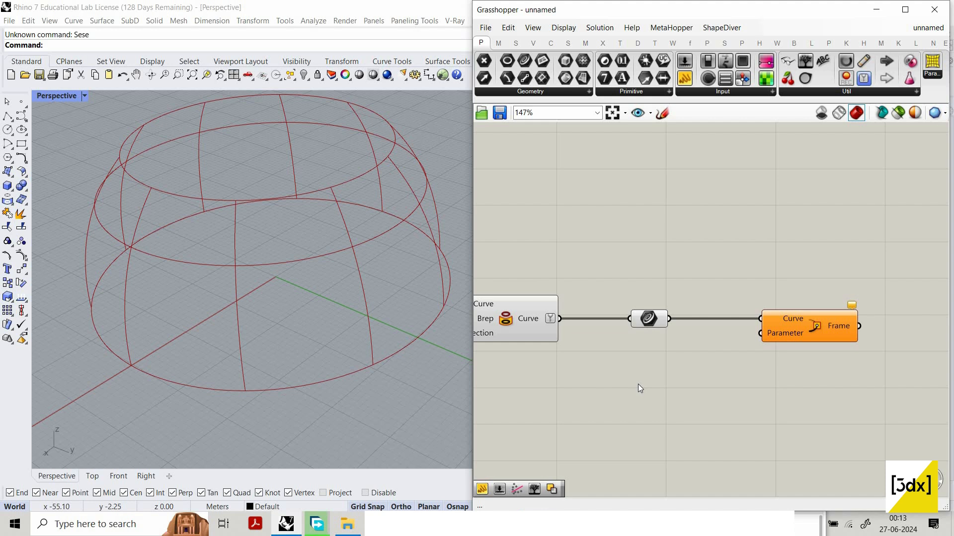
# Add a panel listing 0, 0.5 and 1 as separate items, with Multiline Data disabled, and place it below the Curve container
pyautogui.moveTo(679, 84); pyautogui.dragTo(656, 395)
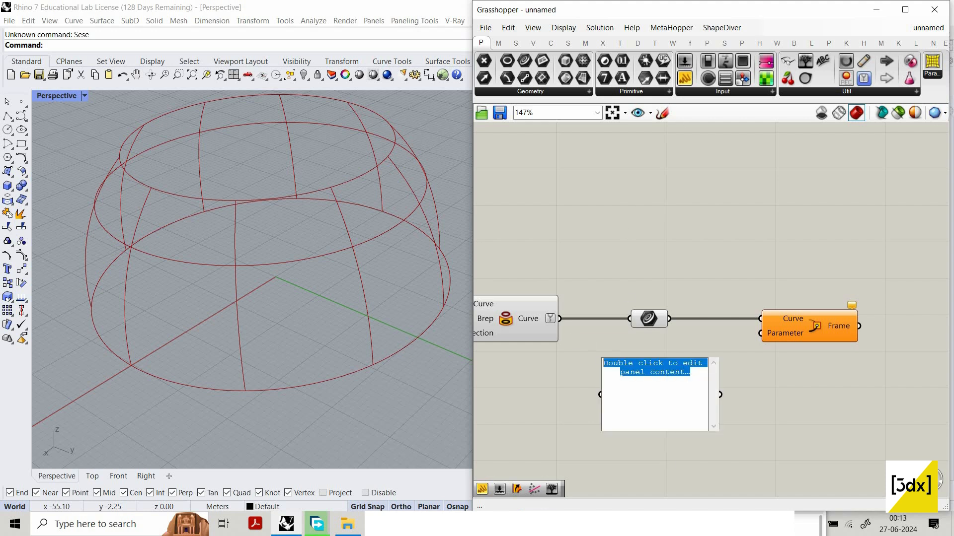
pyautogui.write('0')
pyautogui.press('Return')
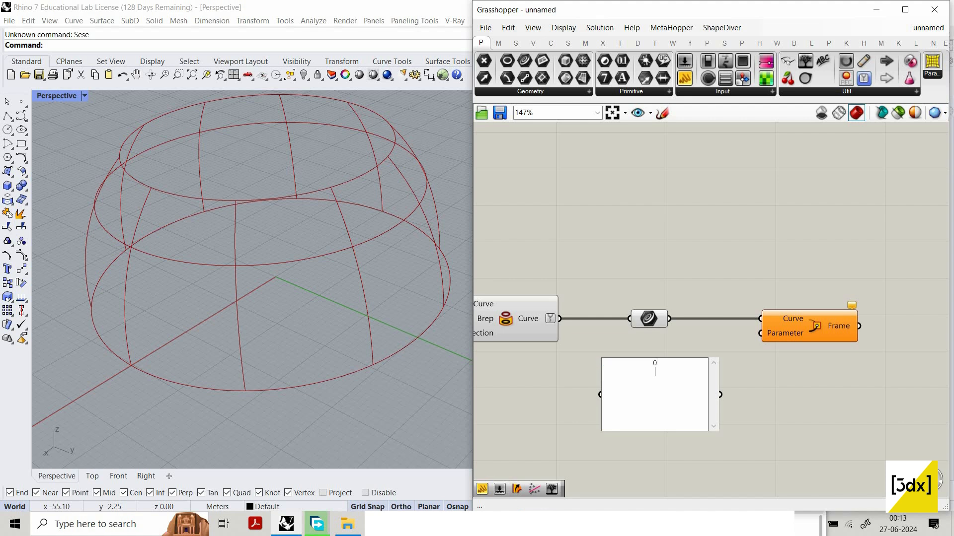
pyautogui.write('0.5')
pyautogui.click(750, 257)
pyautogui.rightClick(644, 405)
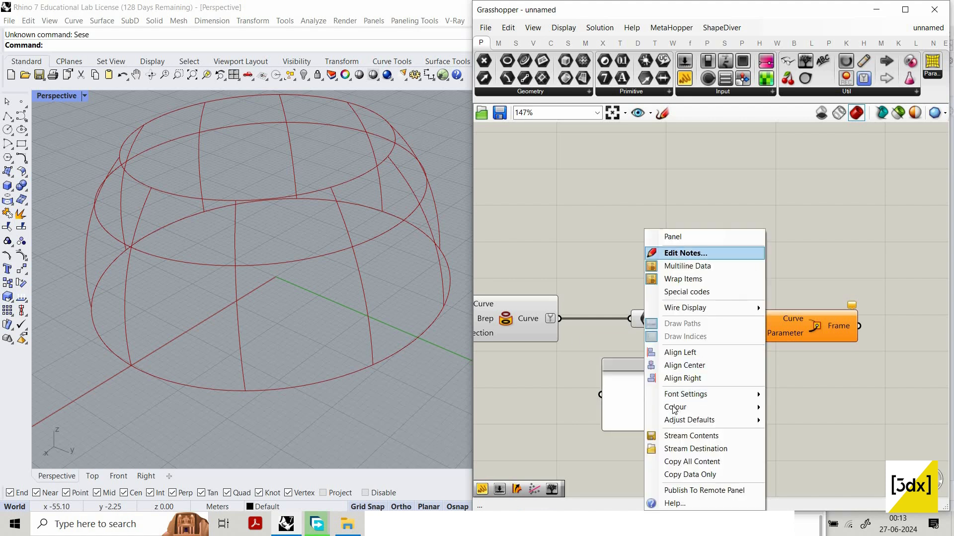
pyautogui.click(744, 268)
pyautogui.moveTo(629, 401); pyautogui.dragTo(669, 418)
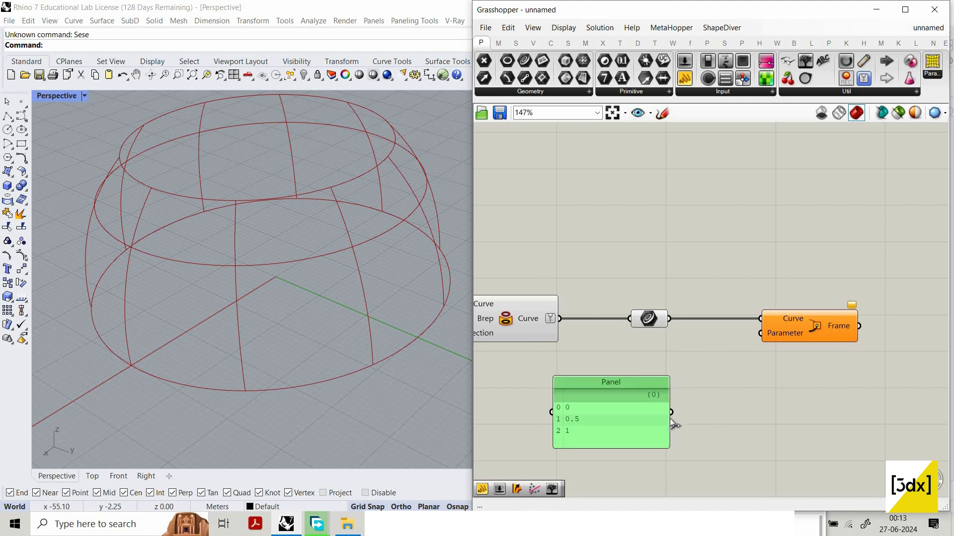
# Add a curve Length component above the Curve container and feed it the container's curves
pyautogui.doubleClick(716, 271)
pyautogui.write('lengt')
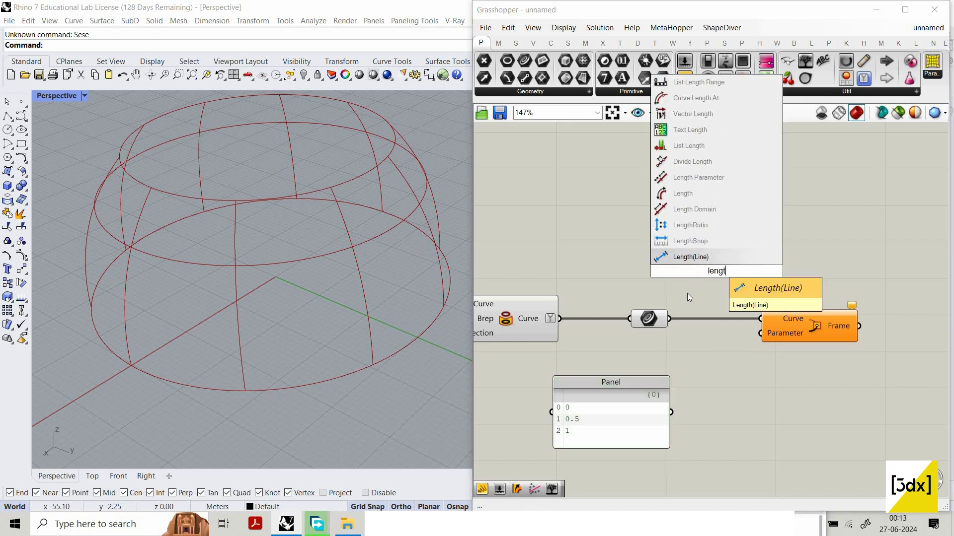
pyautogui.press('Return')
pyautogui.moveTo(669, 319); pyautogui.dragTo(674, 271)
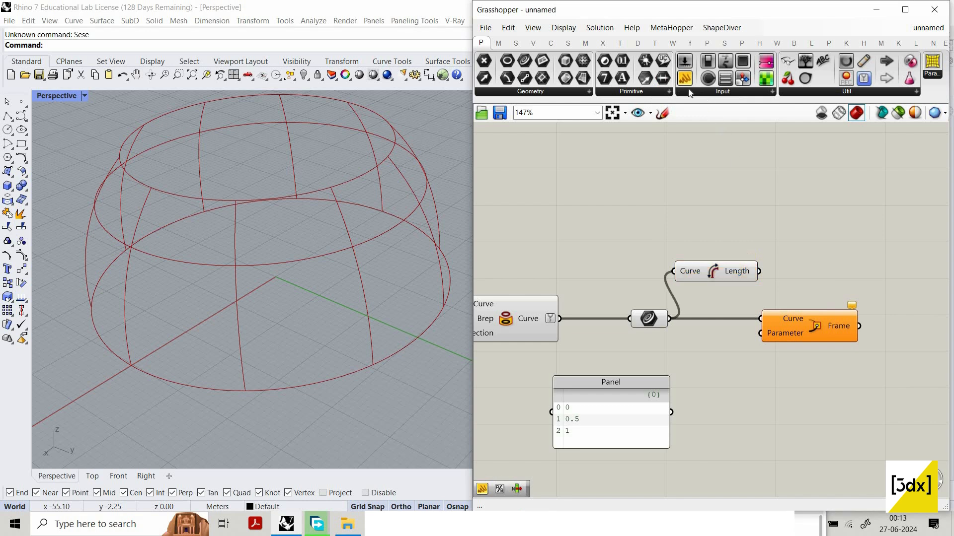
# Add a panel above the Length component and connect the Length output to it
pyautogui.click(684, 78)
pyautogui.click(815, 162)
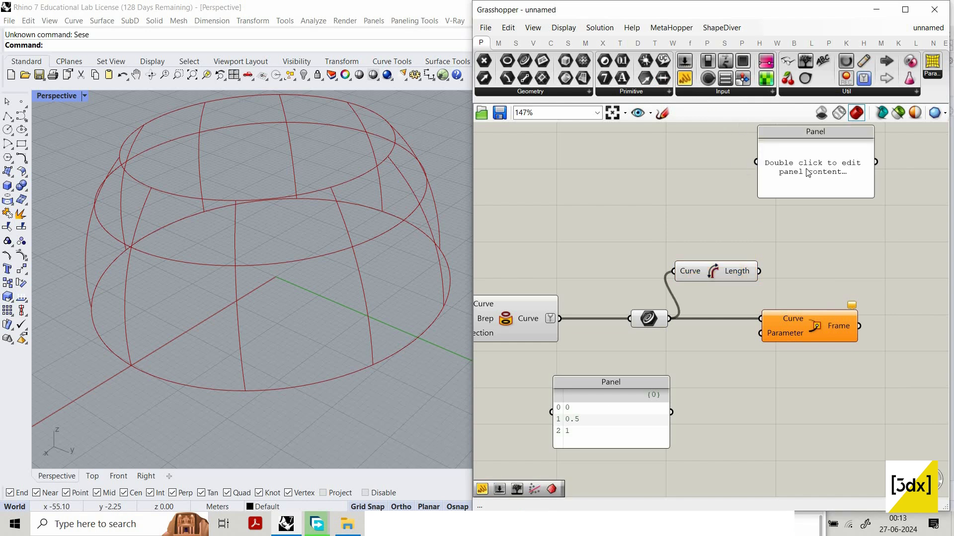
pyautogui.moveTo(759, 272); pyautogui.dragTo(819, 156)
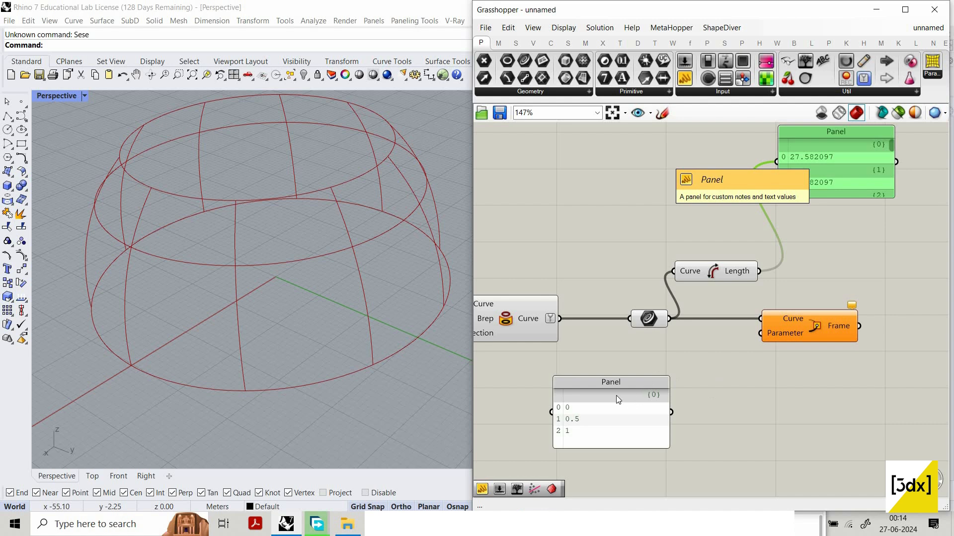
# Sketch a freehand horizontal arrow running from 0 to 100 on the empty canvas above the components
pyautogui.scroll(-3, 591, 413)
pyautogui.scroll(4, 593, 417)
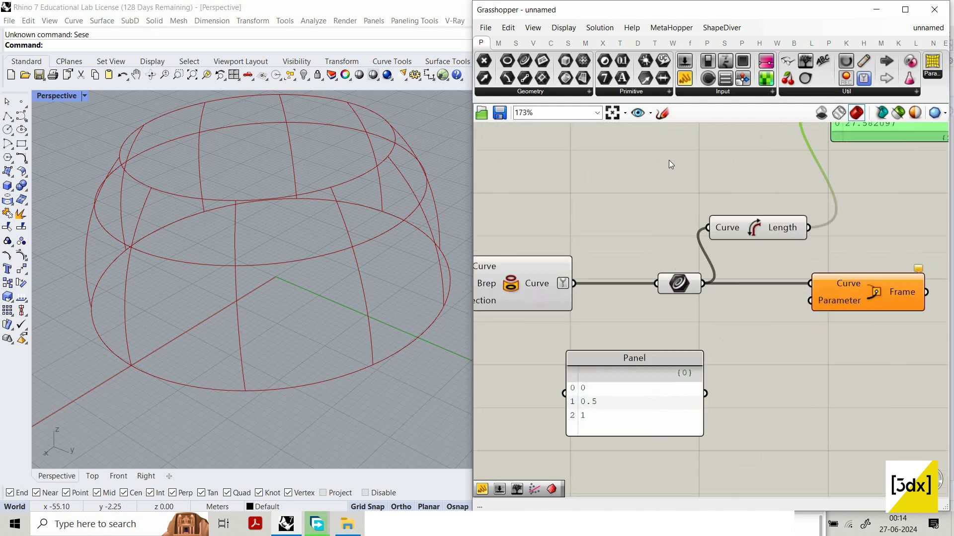
pyautogui.click(662, 118)
pyautogui.scroll(-3, 641, 300)
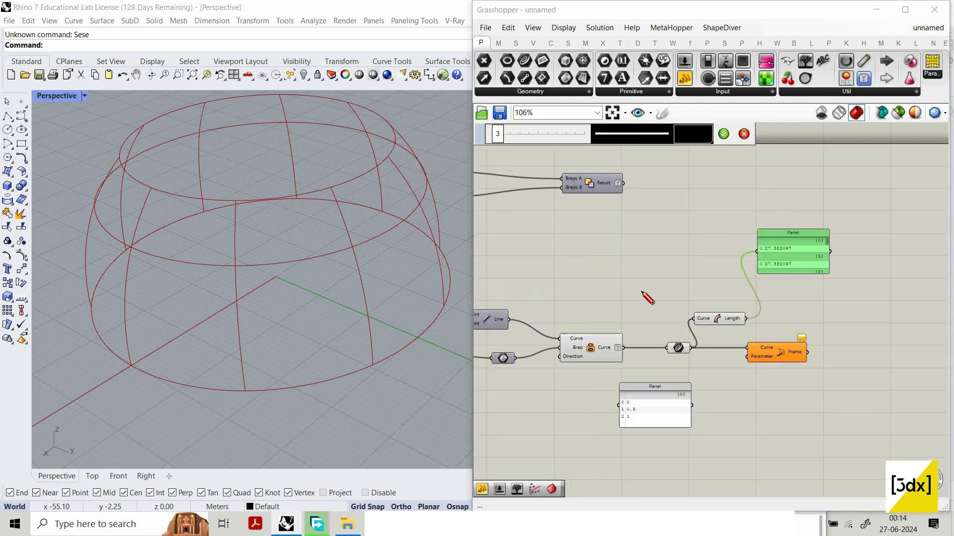
pyautogui.scroll(2, 566, 271)
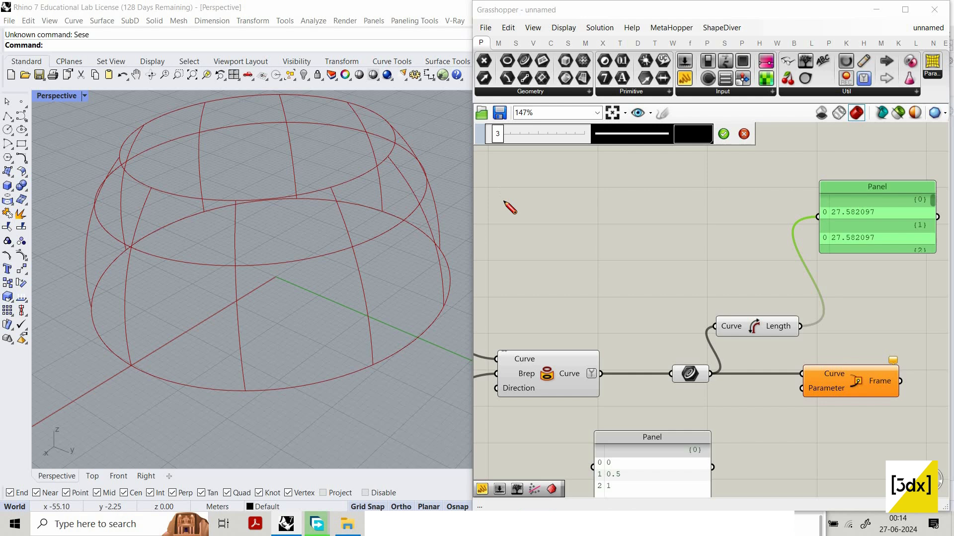
pyautogui.moveTo(535, 182)
pyautogui.mouseDown()
pyautogui.moveTo(759, 181)
pyautogui.moveTo(741, 188)
pyautogui.mouseUp()
pyautogui.moveTo(795, 172)
pyautogui.mouseDown()
pyautogui.moveTo(793, 197)
pyautogui.moveTo(839, 173)
pyautogui.mouseUp()
pyautogui.moveTo(807, 176); pyautogui.dragTo(805, 177)
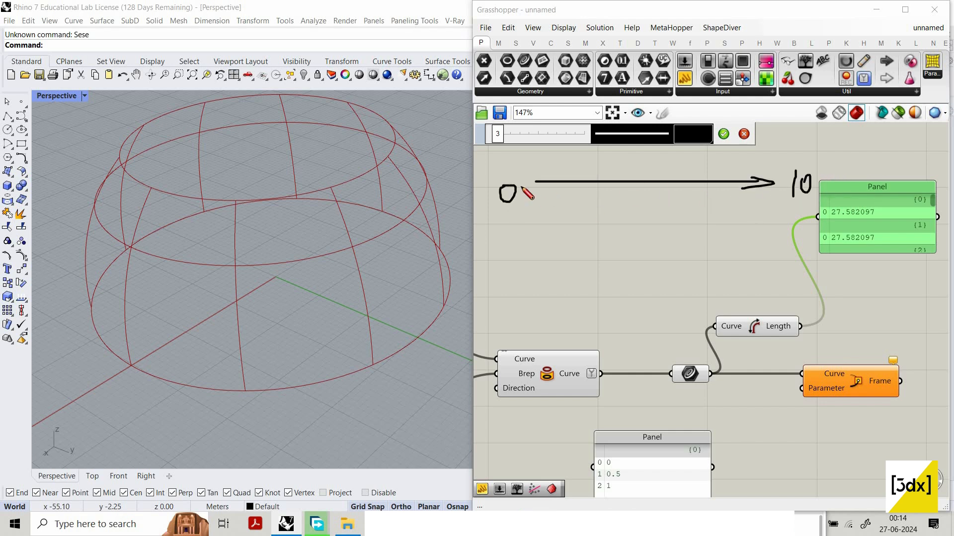
pyautogui.scroll(-1, 606, 228)
# Sketch a downward arrow from the 0-to-100 line to a second, shorter line marked from 0 to 1
pyautogui.moveTo(592, 195)
pyautogui.mouseDown()
pyautogui.moveTo(594, 242)
pyautogui.moveTo(687, 256)
pyautogui.mouseUp()
pyautogui.moveTo(687, 255); pyautogui.dragTo(635, 266)
pyautogui.moveTo(553, 250); pyautogui.dragTo(549, 267)
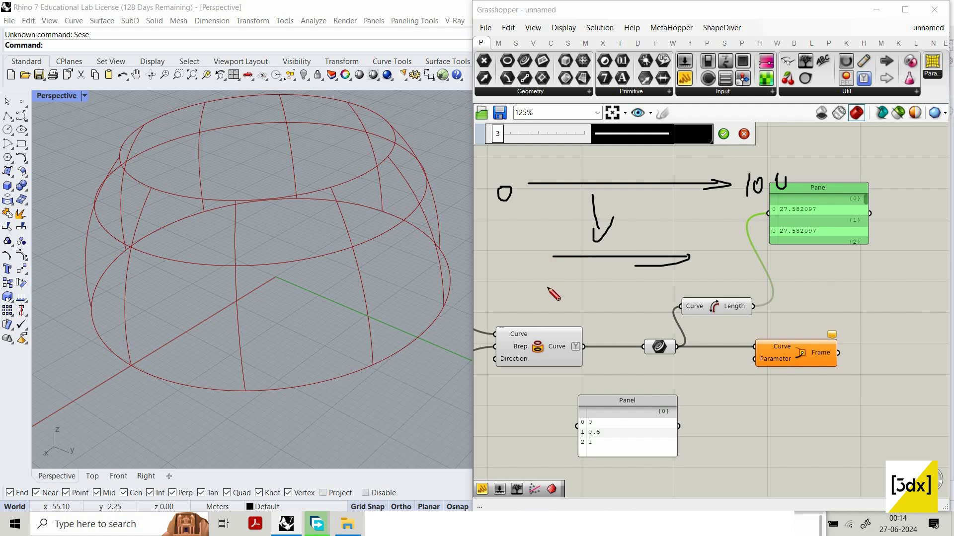
pyautogui.moveTo(689, 273); pyautogui.dragTo(689, 287)
pyautogui.moveTo(548, 273); pyautogui.dragTo(566, 277)
# Mark the intermediate value 10 on the upper sketched line and 0.10 on the lower one, and discard the whole sketch
pyautogui.moveTo(550, 192)
pyautogui.mouseDown()
pyautogui.moveTo(551, 205)
pyautogui.moveTo(563, 196)
pyautogui.mouseUp()
pyautogui.moveTo(581, 267)
pyautogui.mouseDown()
pyautogui.moveTo(592, 285)
pyautogui.moveTo(587, 267)
pyautogui.moveTo(606, 282)
pyautogui.mouseUp()
pyautogui.moveTo(593, 197); pyautogui.dragTo(591, 189)
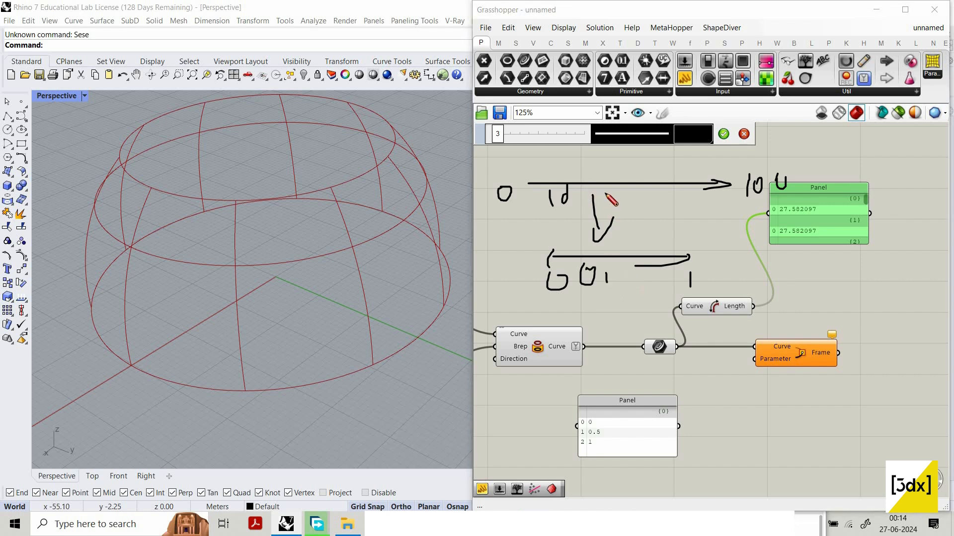
pyautogui.moveTo(615, 276); pyautogui.dragTo(623, 276)
pyautogui.click(644, 281)
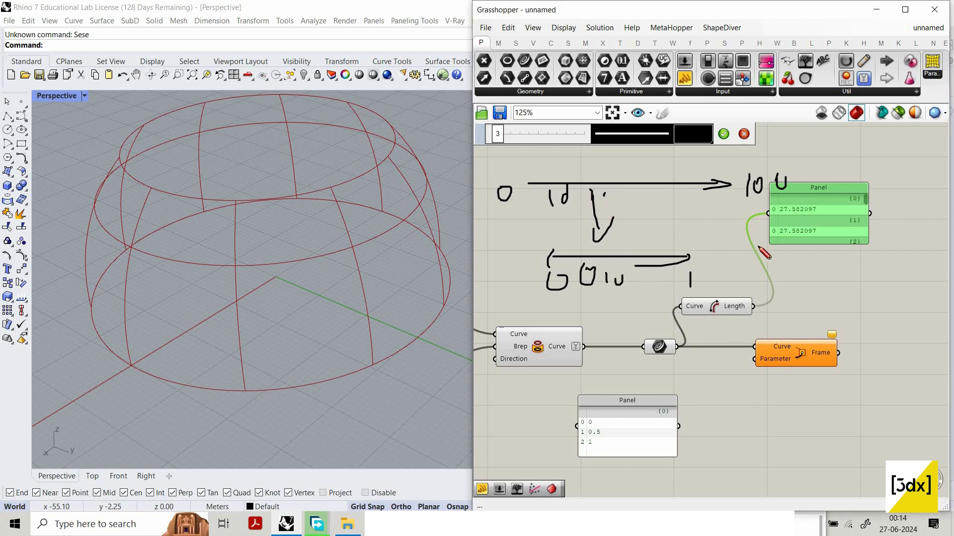
pyautogui.moveTo(678, 213); pyautogui.dragTo(692, 212)
pyautogui.moveTo(695, 209)
pyautogui.mouseDown()
pyautogui.moveTo(703, 228)
pyautogui.moveTo(720, 230)
pyautogui.mouseUp()
pyautogui.press('Escape')
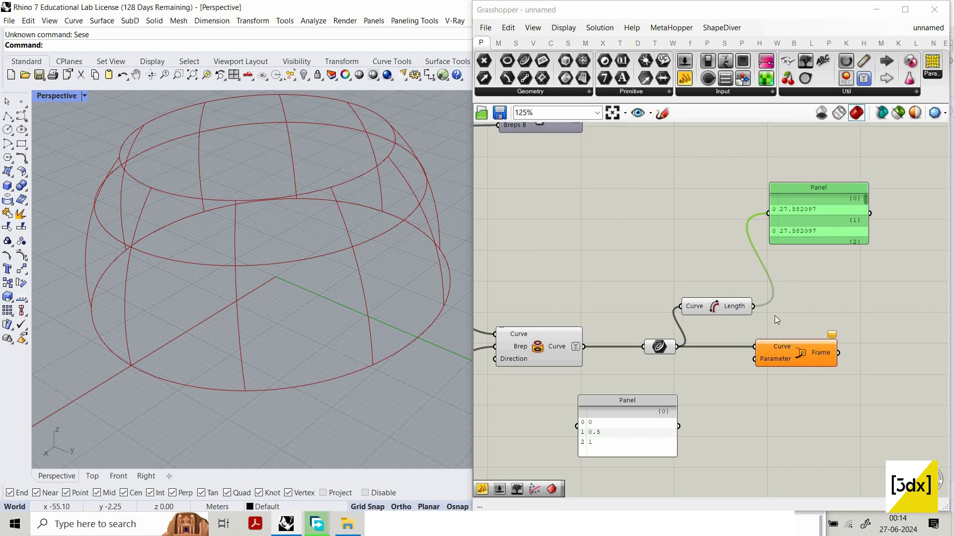
# Reparameterize the Curve container and wire the panel with 0, 0.5 and 1 into the frame component's Parameter input
pyautogui.scroll(3, 629, 320)
pyautogui.rightClick(627, 318)
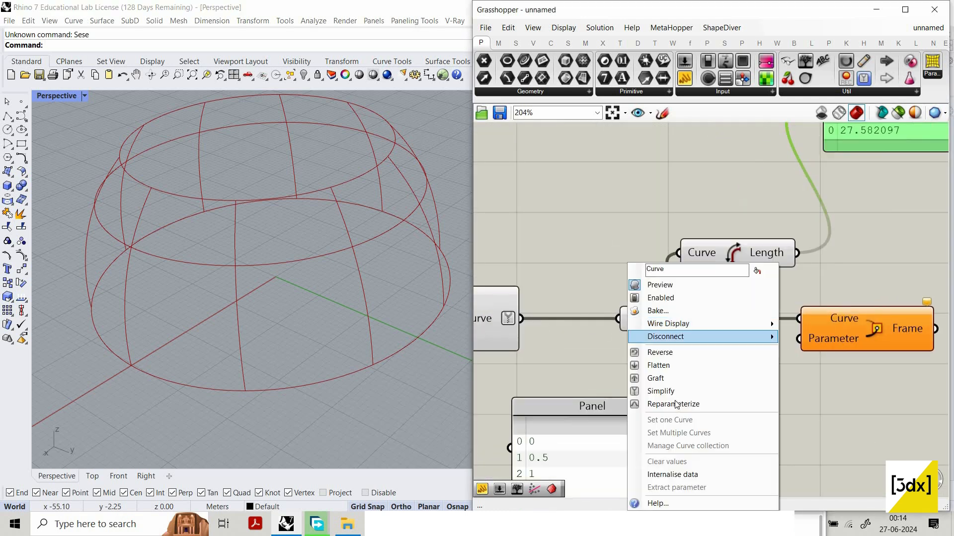
pyautogui.click(675, 404)
pyautogui.scroll(-2, 672, 410)
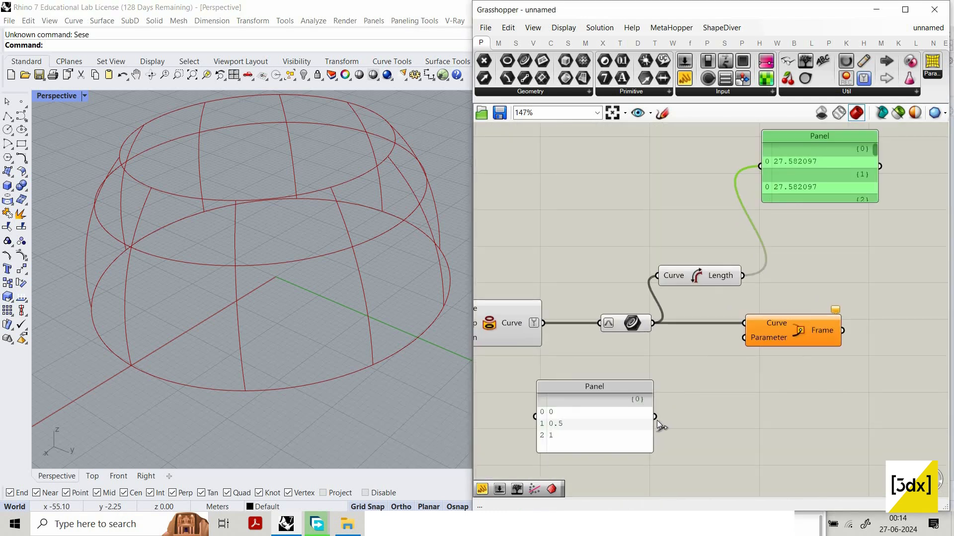
pyautogui.moveTo(655, 418); pyautogui.dragTo(744, 338)
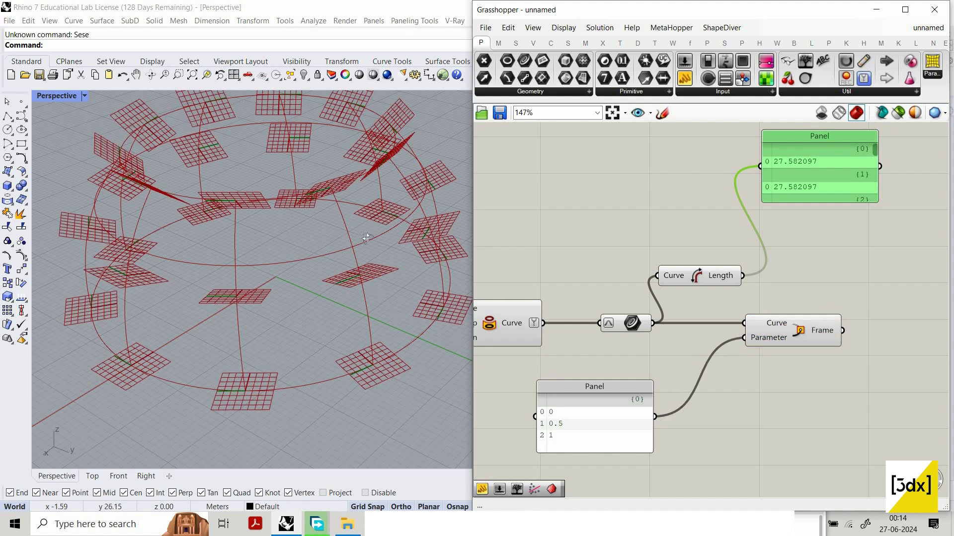
pyautogui.moveTo(368, 237); pyautogui.dragTo(297, 167, button='right')
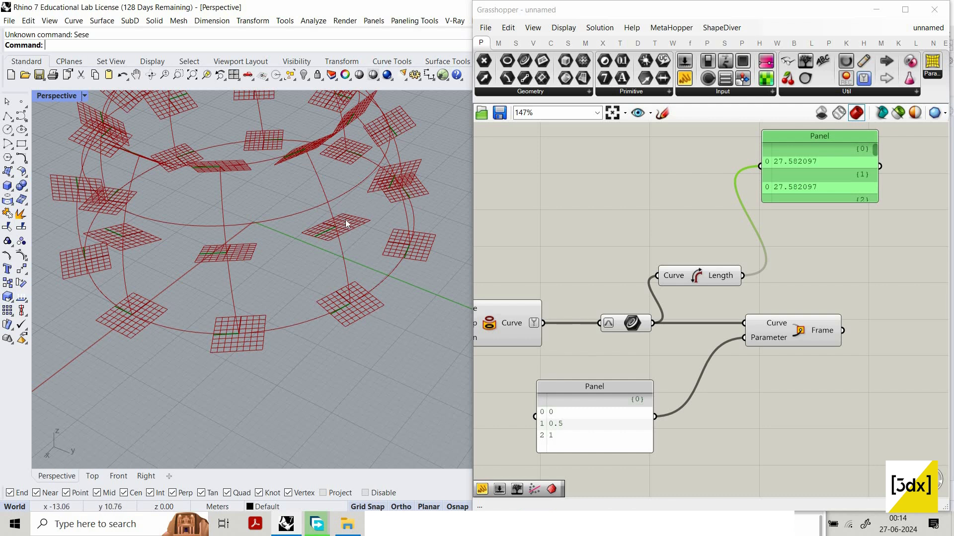
# Move the frame component down so it sits beside the panel holding 0, 0.5 and 1
pyautogui.scroll(-2, 809, 308)
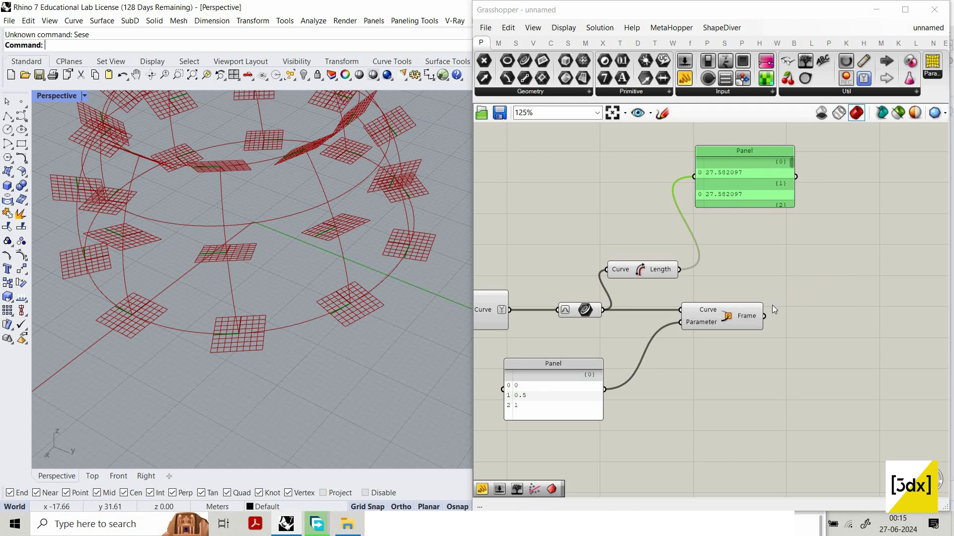
pyautogui.moveTo(737, 329); pyautogui.dragTo(745, 383)
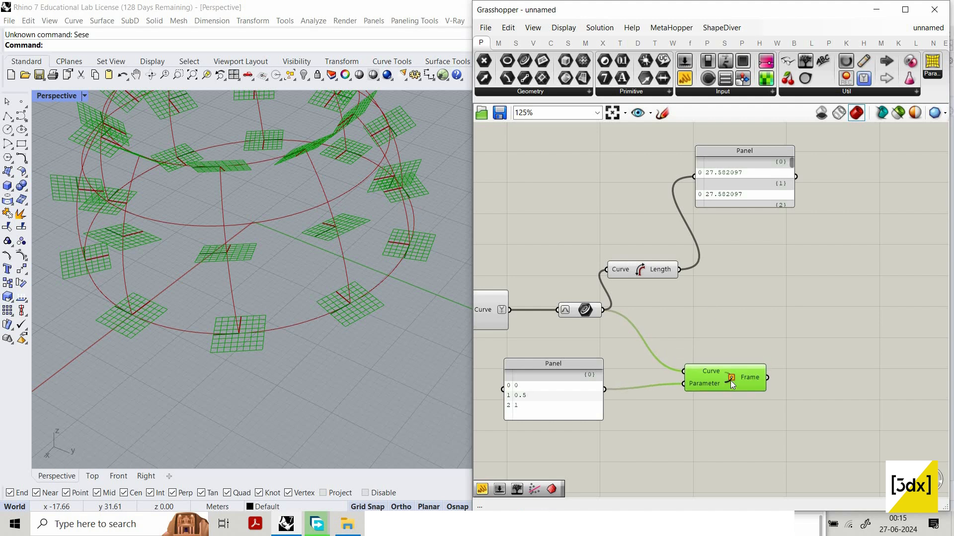
pyautogui.moveTo(730, 380); pyautogui.dragTo(730, 391)
pyautogui.scroll(-3, 771, 363)
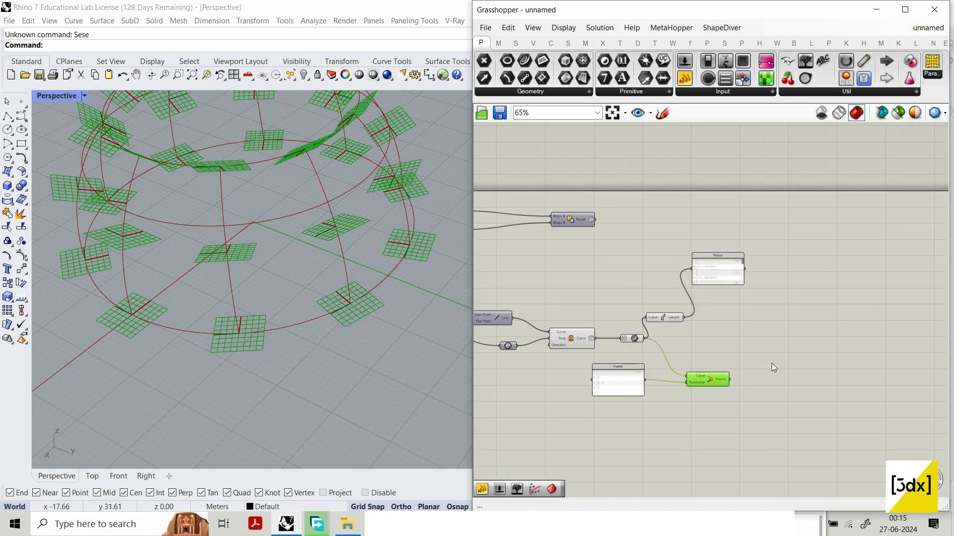
pyautogui.scroll(3, 772, 365)
pyautogui.click(772, 367)
pyautogui.write('Rec')
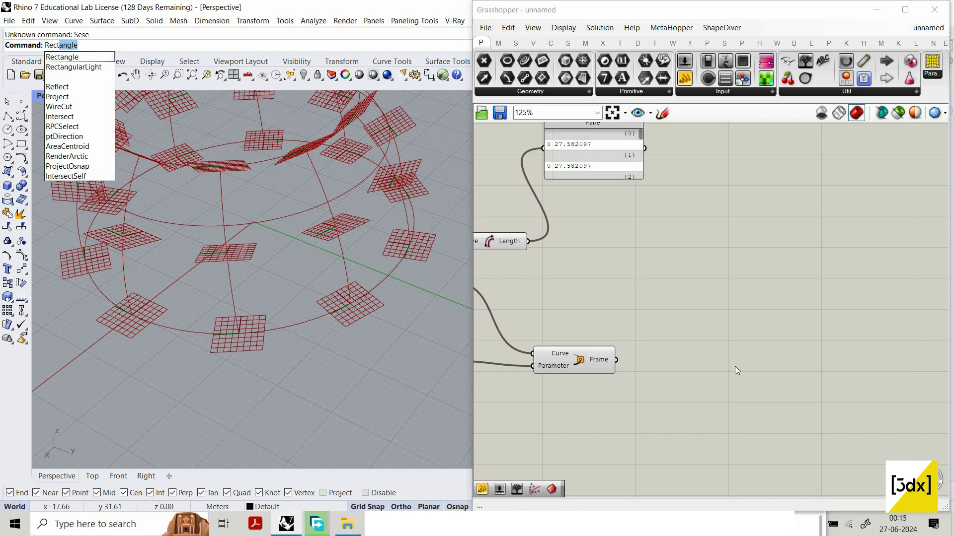
pyautogui.press('Escape')
pyautogui.doubleClick(734, 365)
pyautogui.write('rec')
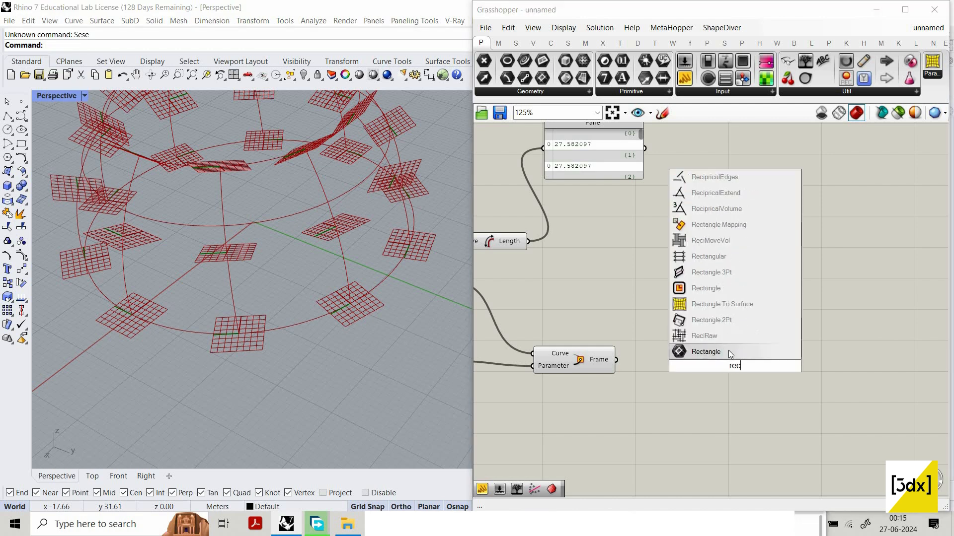
pyautogui.write('at')
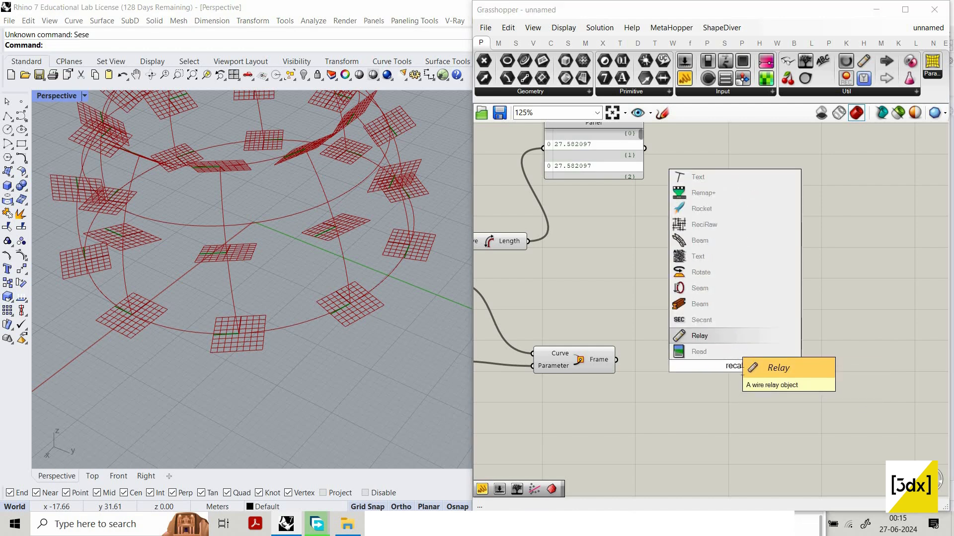
pyautogui.write('a')
pyautogui.press('Escape')
# Add a Rectangle component beside the frame component and connect the Frame output to its Plane input
pyautogui.doubleClick(730, 380)
pyautogui.write('rect')
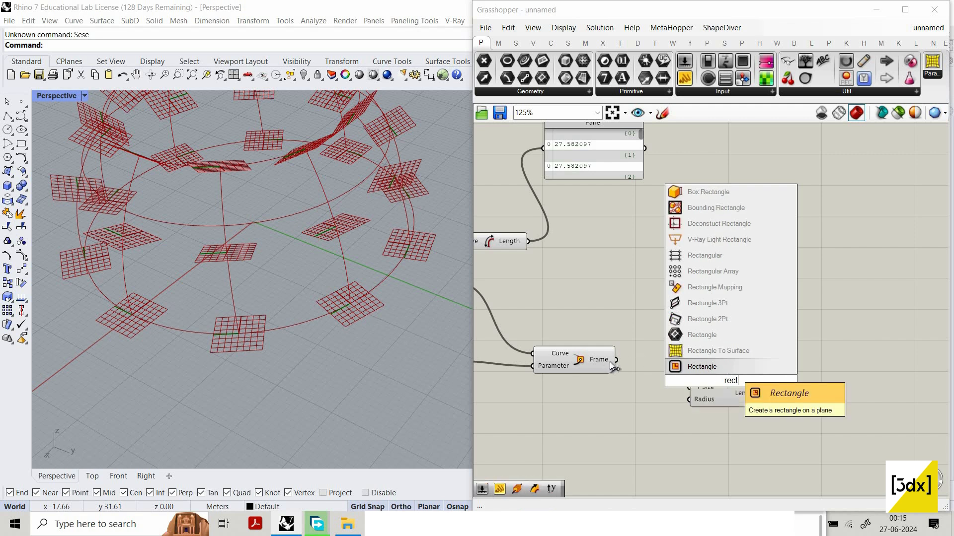
pyautogui.click(720, 369)
pyautogui.scroll(2, 645, 359)
pyautogui.moveTo(606, 362); pyautogui.dragTo(707, 365)
pyautogui.moveTo(763, 386); pyautogui.dragTo(798, 390)
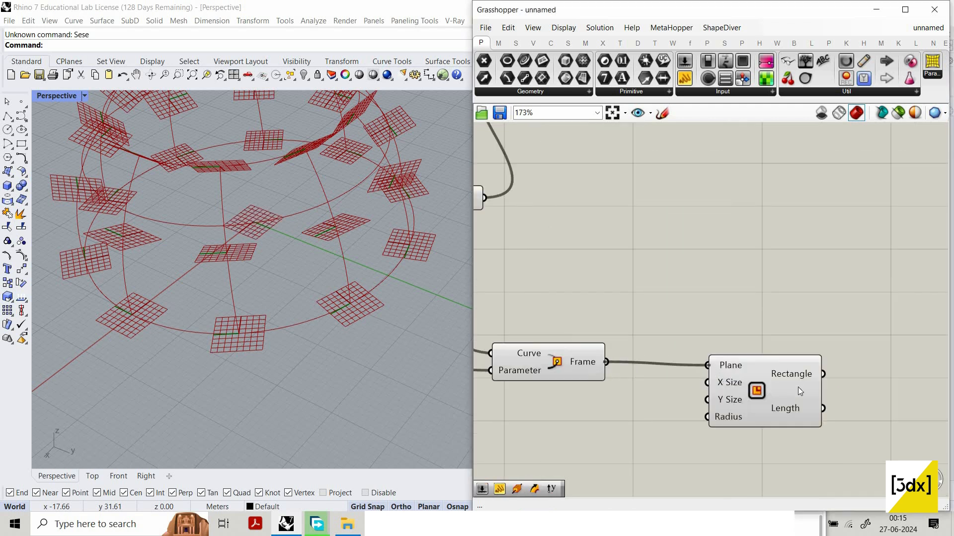
pyautogui.scroll(-1, 697, 361)
pyautogui.scroll(4, 356, 294)
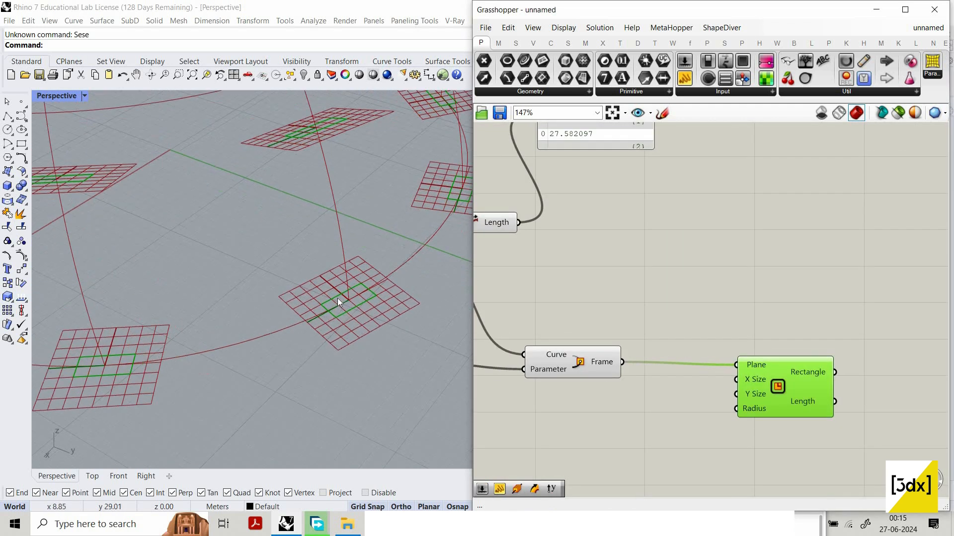
# Add a number slider set to 20 and connect it to both the X Size and Y Size inputs of the Rectangle
pyautogui.doubleClick(586, 406)
pyautogui.write('20')
pyautogui.press('Return')
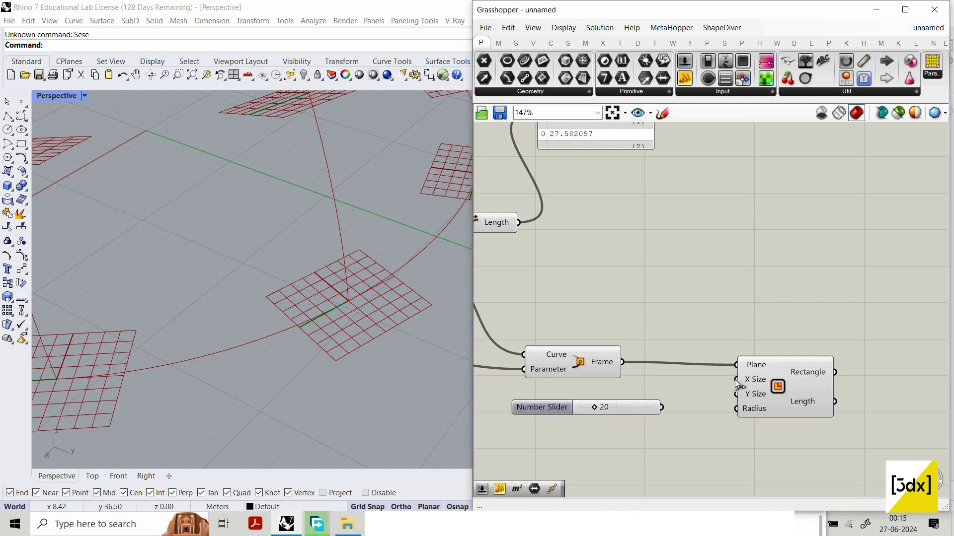
pyautogui.moveTo(736, 379); pyautogui.dragTo(663, 407)
pyautogui.moveTo(736, 395); pyautogui.dragTo(662, 408)
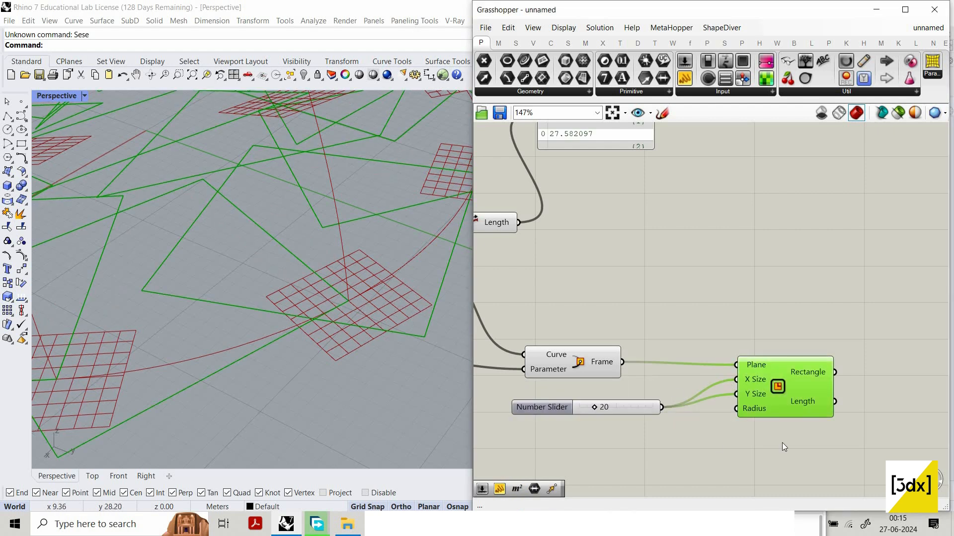
# Lower the number slider feeding the Rectangle's X and Y sizes to 0, and raise it to 5
pyautogui.click(605, 418)
pyautogui.moveTo(588, 408); pyautogui.dragTo(579, 407)
pyautogui.click(769, 387)
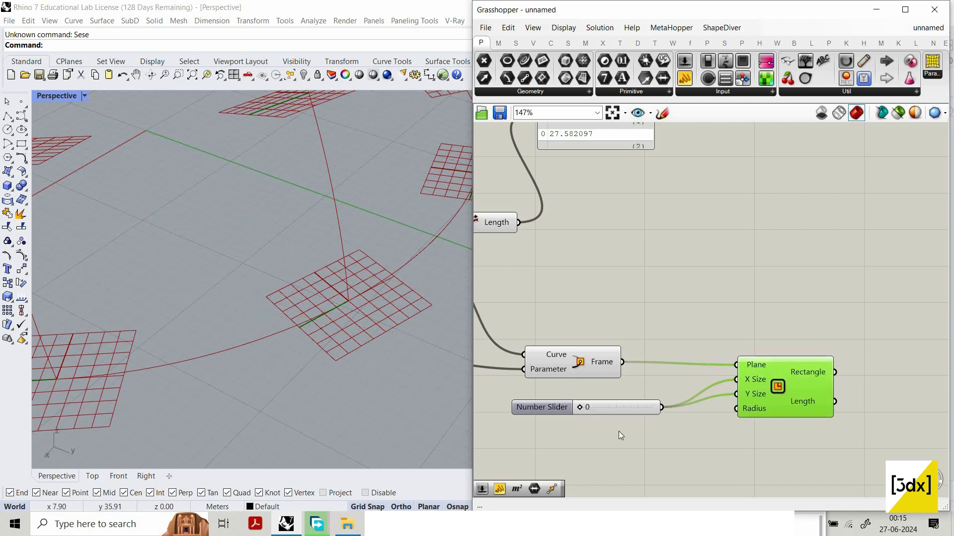
pyautogui.moveTo(583, 406); pyautogui.dragTo(585, 407)
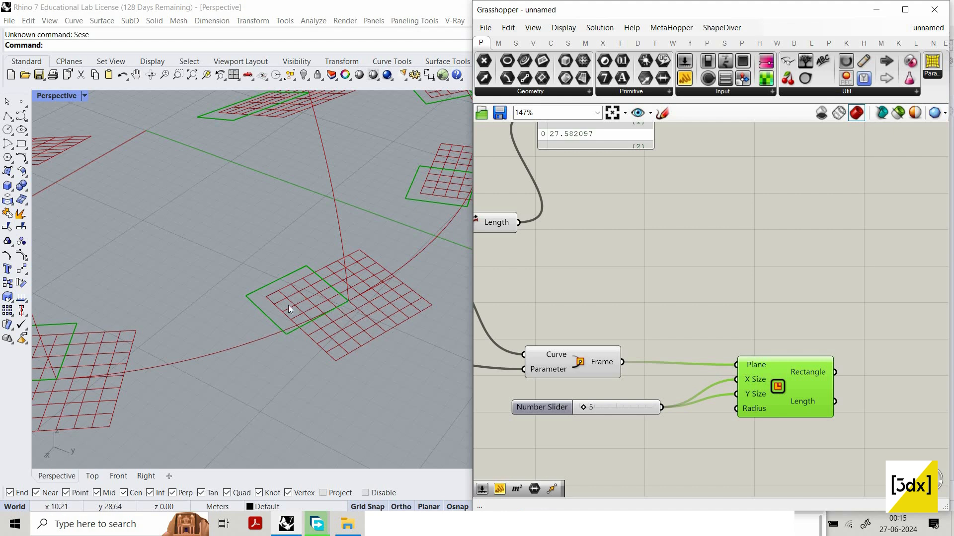
# Delete the number slider and add a panel containing "-0.10 to 0.20" in its place
pyautogui.click(600, 401)
pyautogui.press('Delete')
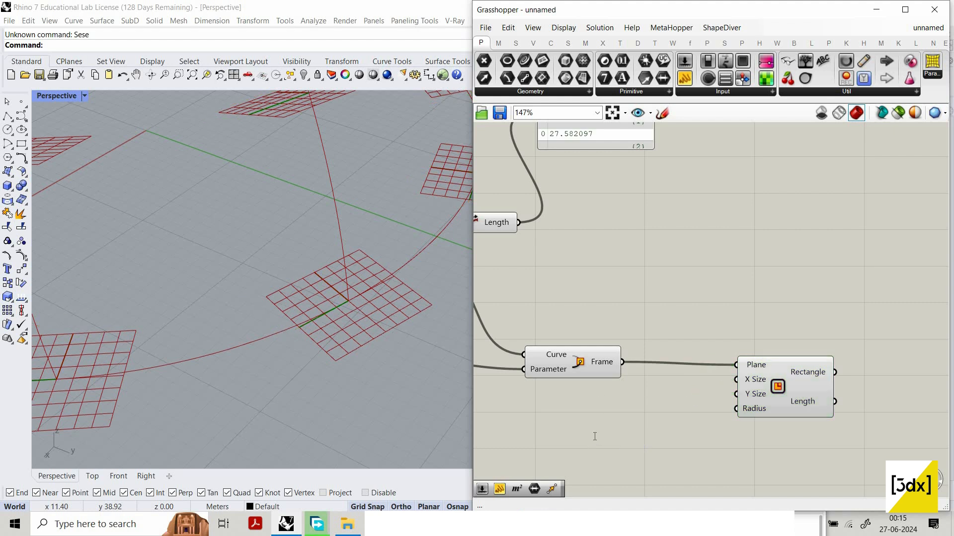
pyautogui.doubleClick(595, 448)
pyautogui.write('pane')
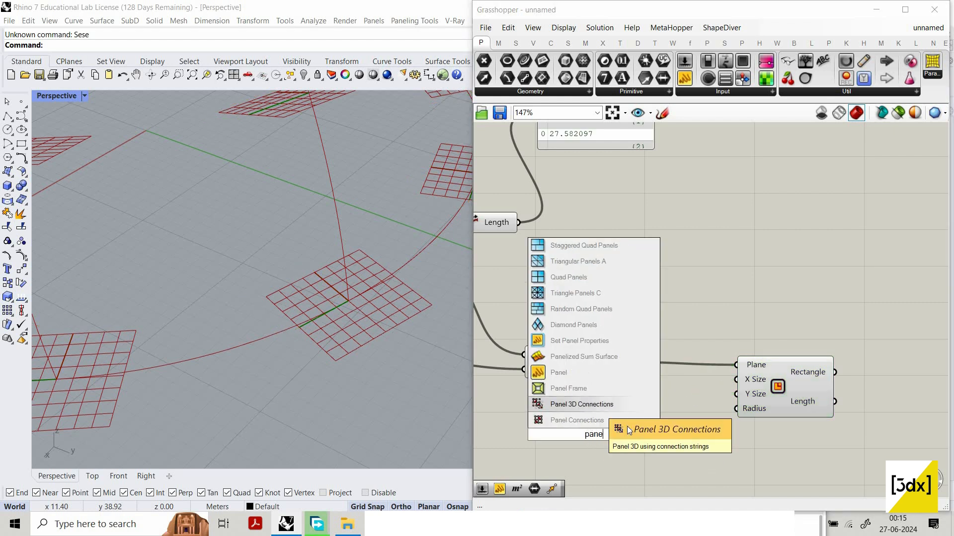
pyautogui.click(600, 373)
pyautogui.doubleClick(626, 421)
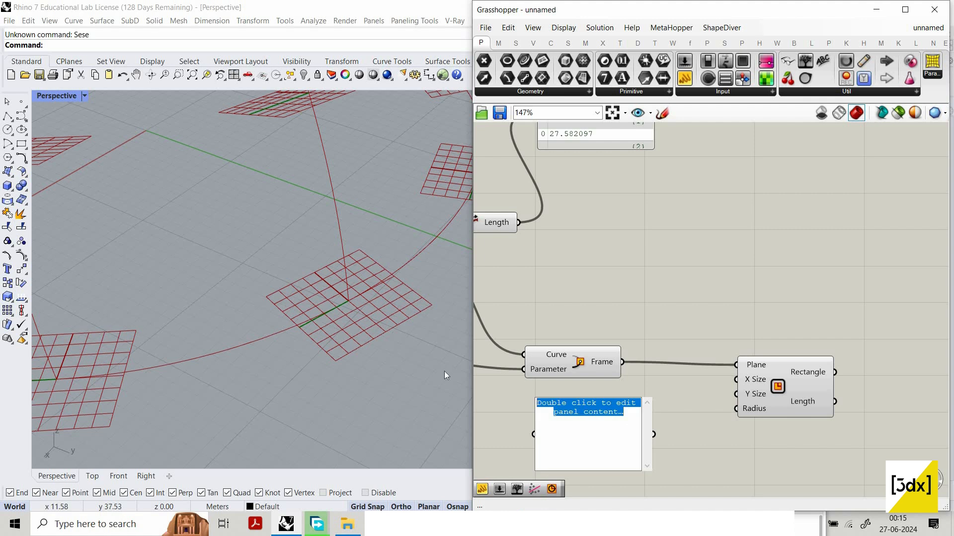
pyautogui.write('-0.')
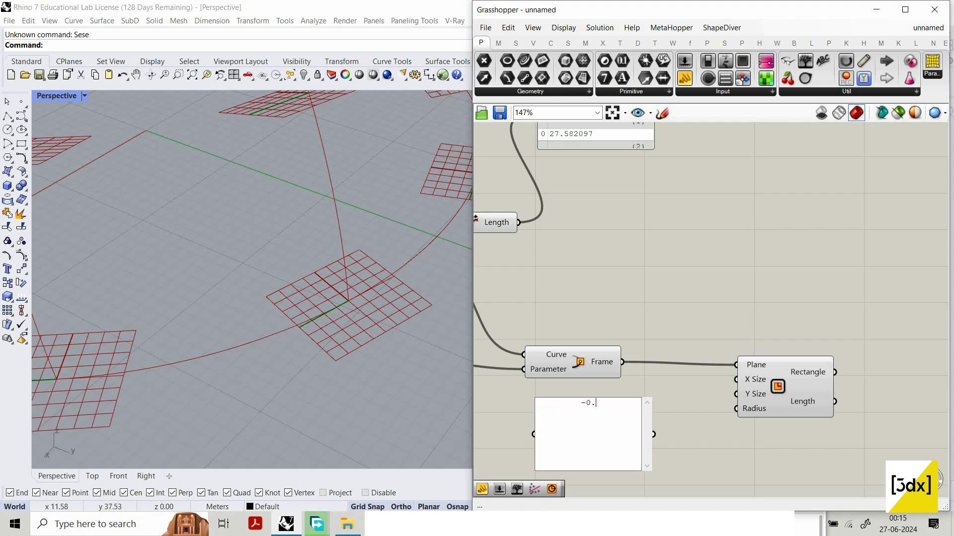
pyautogui.write('10 to')
pyautogui.write('0.20')
pyautogui.click(687, 294)
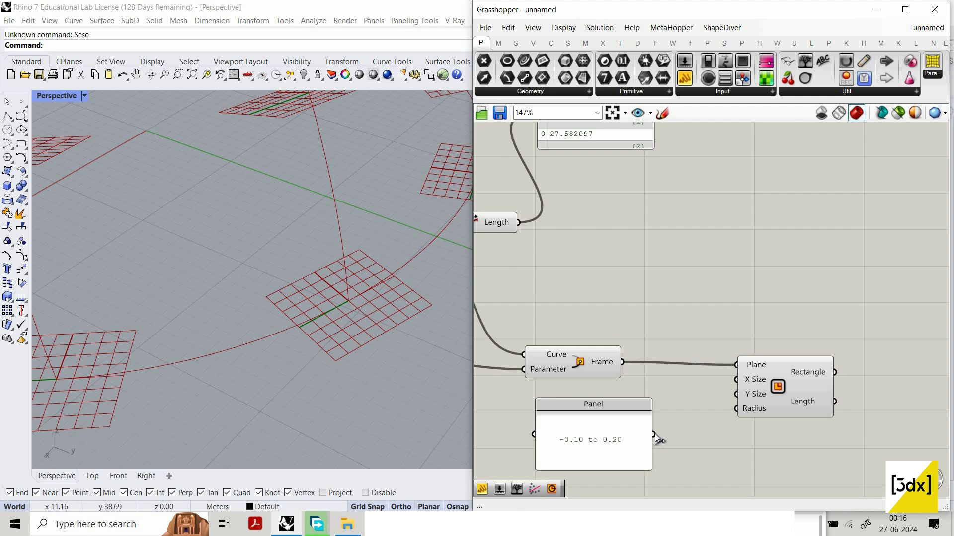
# Connect the "-0.10 to 0.20" panel to the Rectangle's X Size input and shrink the panel beneath the frame component
pyautogui.moveTo(654, 435); pyautogui.dragTo(737, 380)
pyautogui.moveTo(650, 468); pyautogui.dragTo(585, 358)
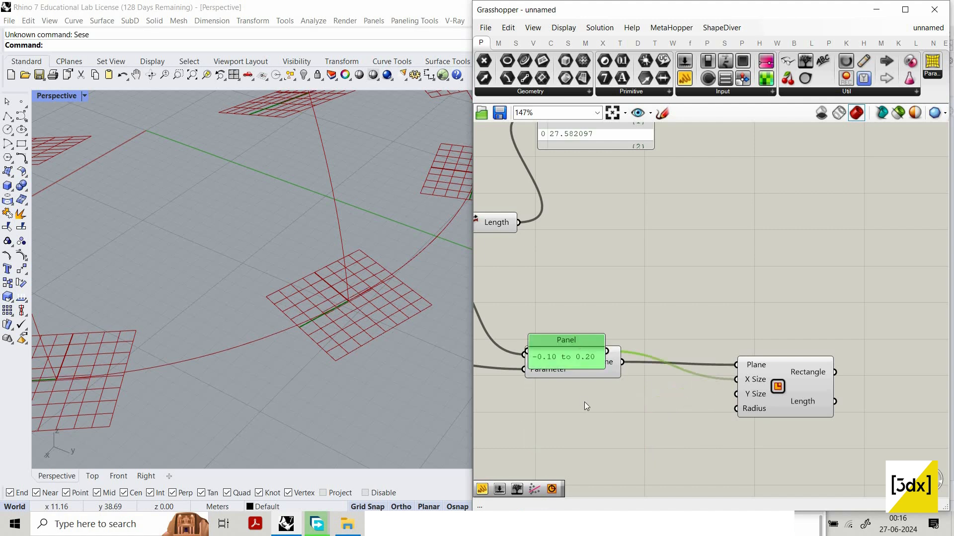
pyautogui.hotkey('ctrl', 'z')
# Feed the Rectangle's Y Size input from a copy of the panel edited to "-.40 to .40"
pyautogui.hotkey('ctrl', 'c')
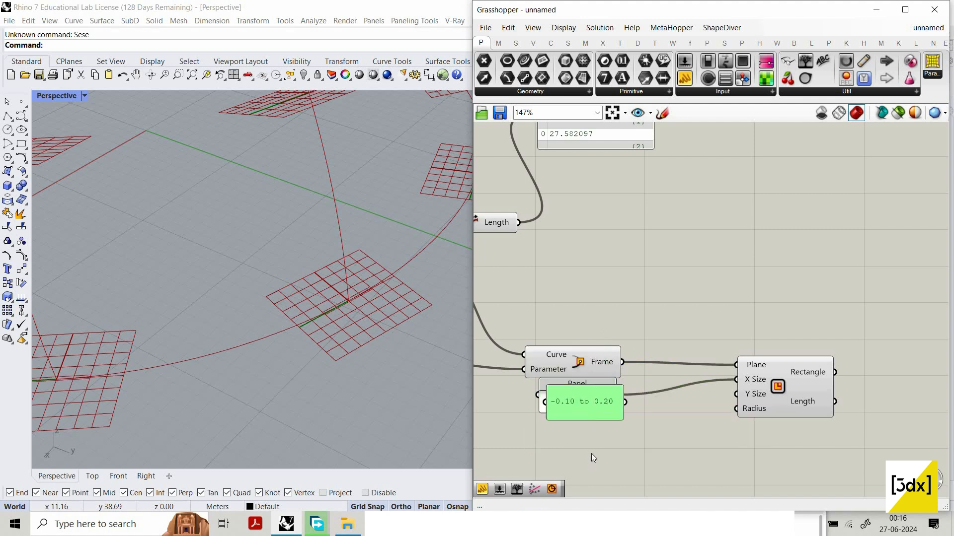
pyautogui.hotkey('ctrl', 'v')
pyautogui.doubleClick(592, 451)
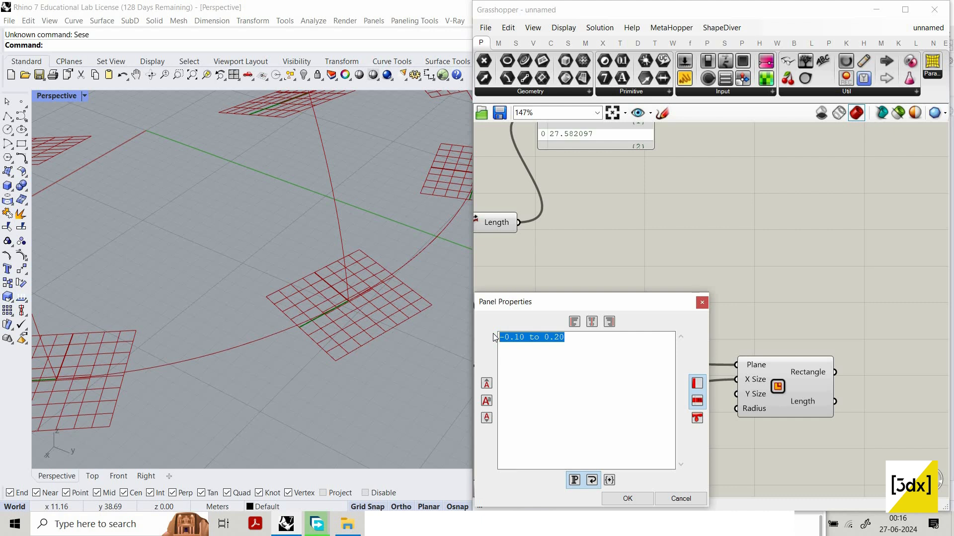
pyautogui.write('-')
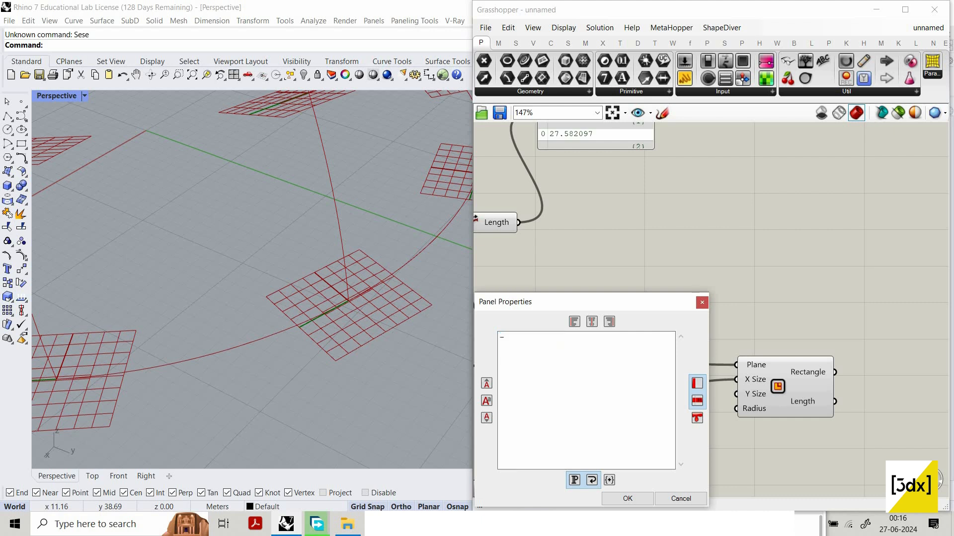
pyautogui.write('.40 to .40')
pyautogui.click(627, 498)
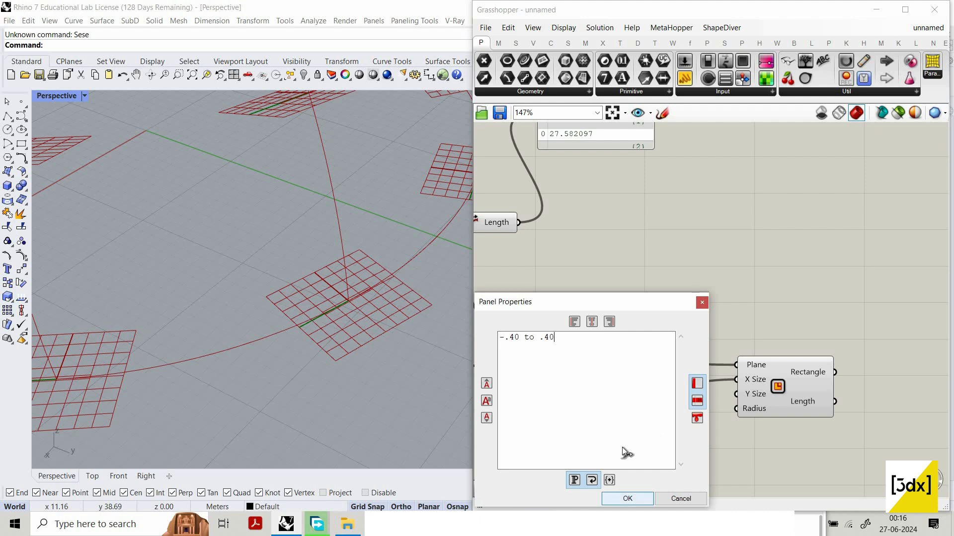
pyautogui.moveTo(736, 394); pyautogui.dragTo(623, 452)
pyautogui.click(813, 400)
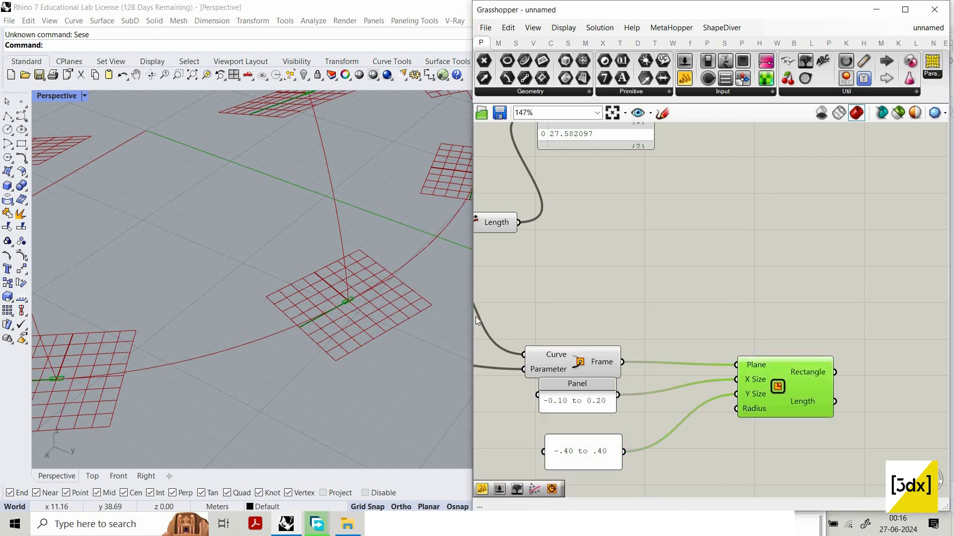
# Inspect the small rectangular profiles on the rib frames and their placement relative to the rib curves
pyautogui.scroll(-1, 817, 400)
pyautogui.middleClick(812, 399)
pyautogui.scroll(-15, 341, 303)
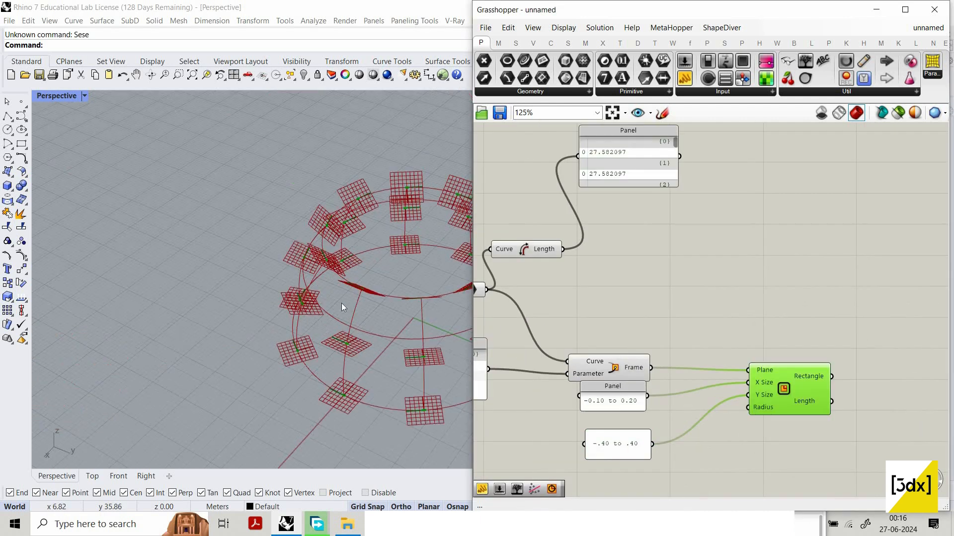
pyautogui.scroll(8, 405, 326)
pyautogui.scroll(5, 260, 414)
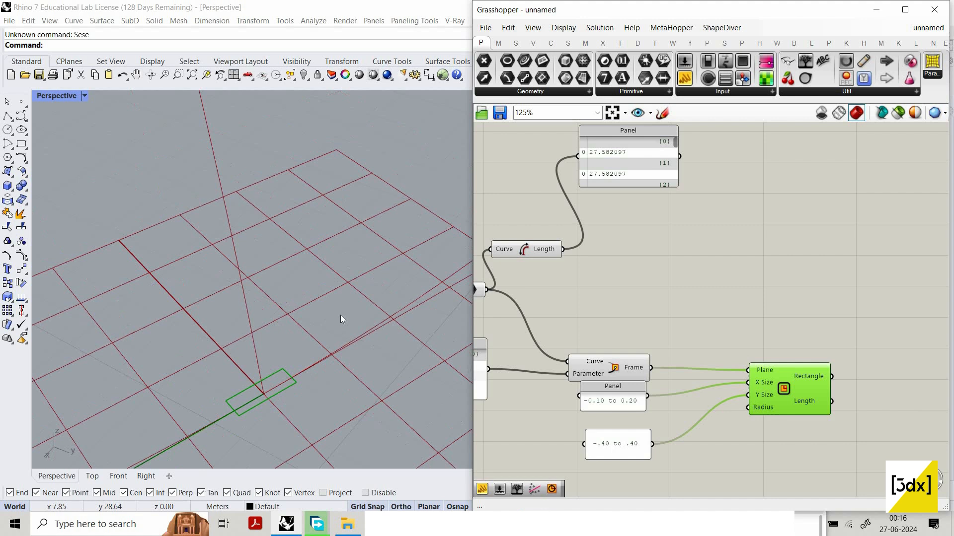
pyautogui.scroll(3, 341, 315)
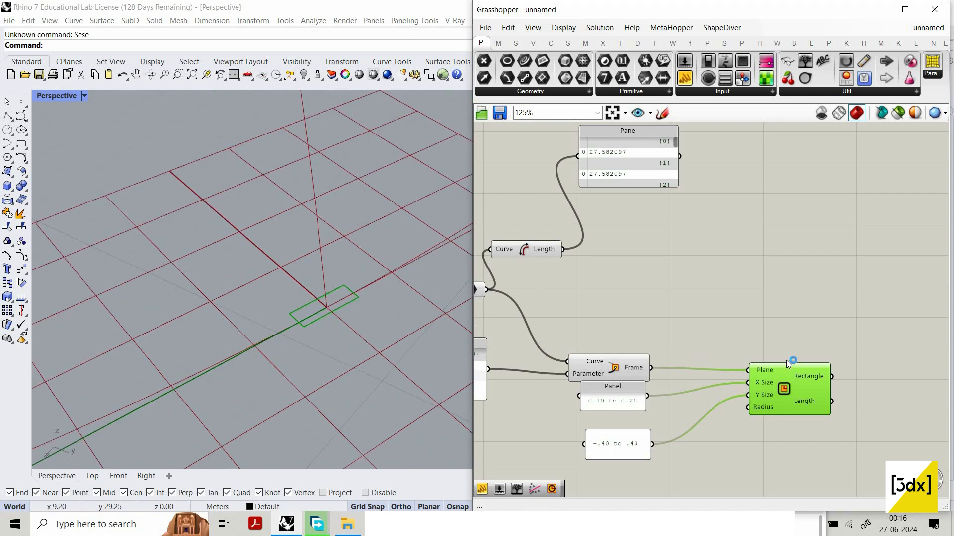
pyautogui.scroll(-3, 645, 357)
pyautogui.scroll(1, 573, 341)
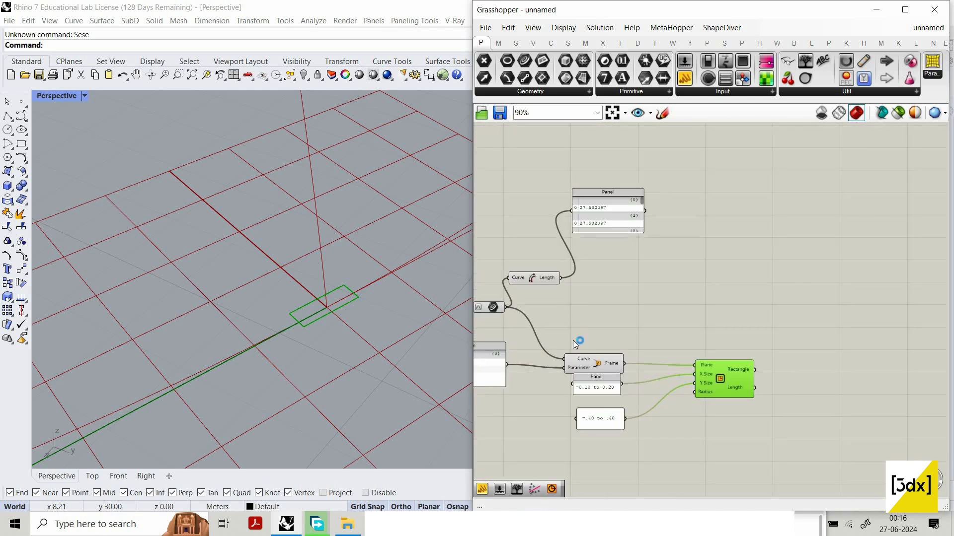
pyautogui.scroll(-2, 764, 331)
pyautogui.scroll(2, 769, 331)
pyautogui.doubleClick(770, 332)
pyautogui.write('swe')
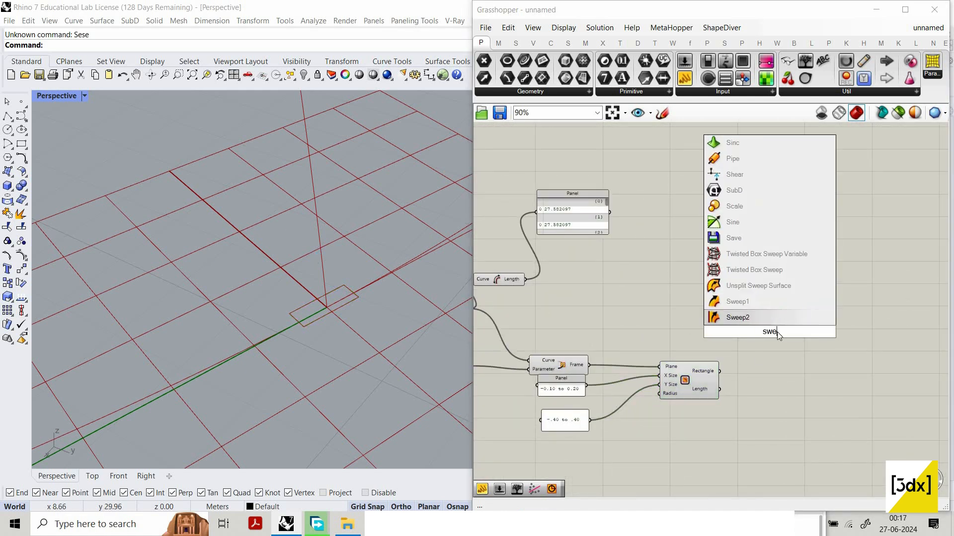
pyautogui.click(779, 319)
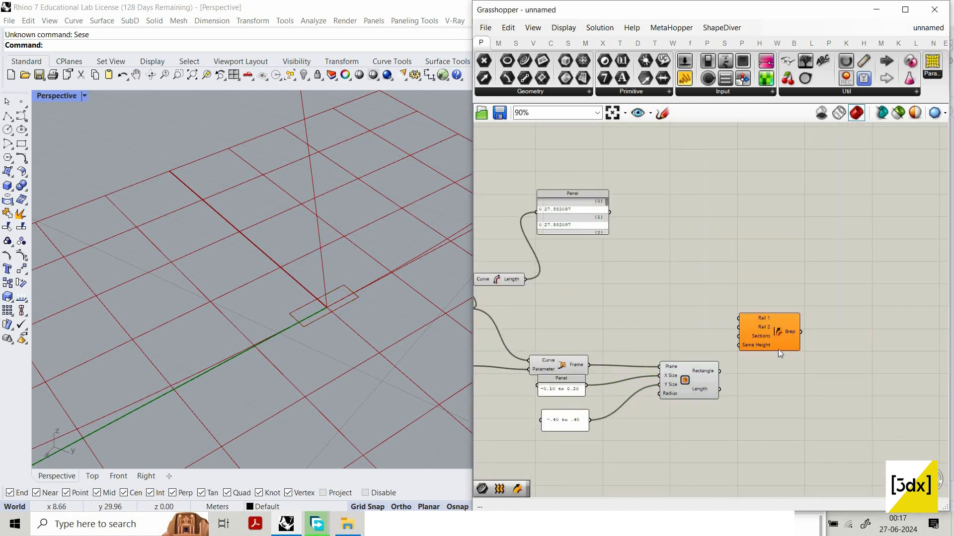
pyautogui.click(757, 316)
pyautogui.press('Delete')
# Add a Sweep1 component beyond the Rectangle component
pyautogui.doubleClick(756, 300)
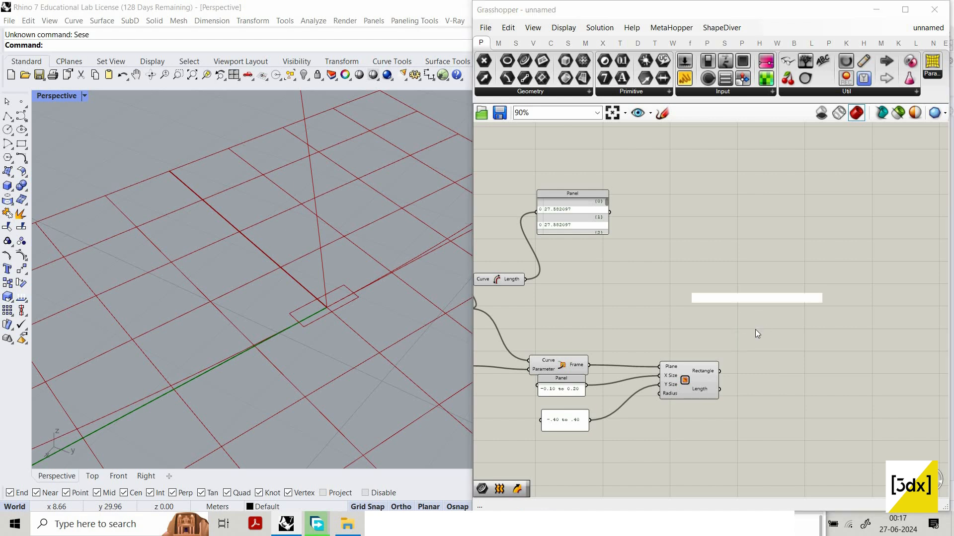
pyautogui.write('swe')
pyautogui.press('Return')
pyautogui.doubleClick(784, 312)
pyautogui.write('swe')
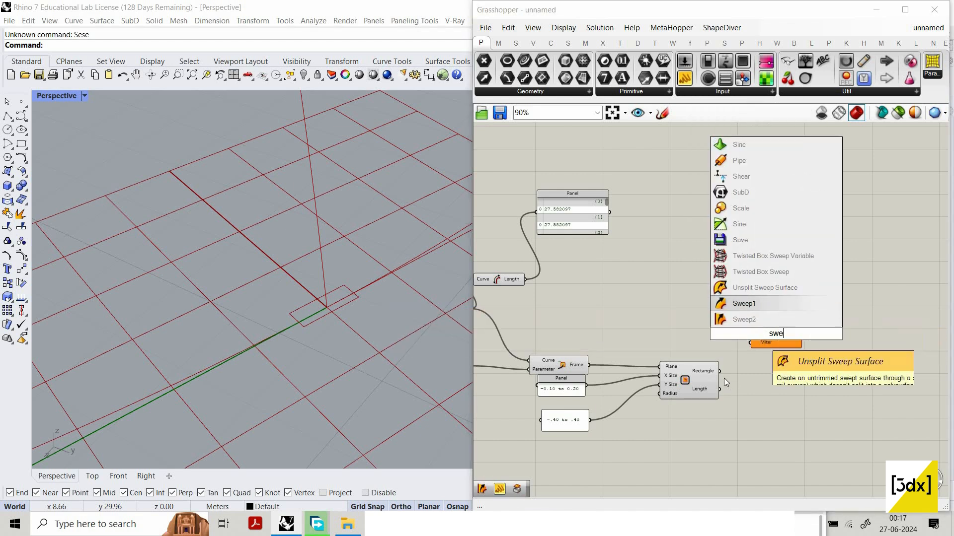
pyautogui.press('Return')
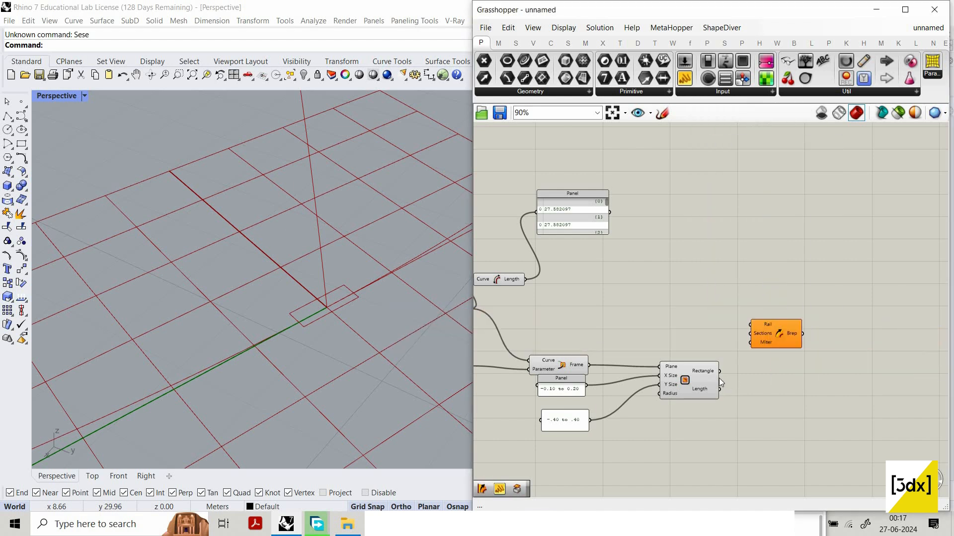
# Connect the Rectangle output to Sweep1's Sections input and the Curve container to its Rail input
pyautogui.scroll(2, 716, 377)
pyautogui.moveTo(719, 370); pyautogui.dragTo(564, 302)
pyautogui.scroll(-3, 769, 280)
pyautogui.scroll(-2, 697, 285)
pyautogui.scroll(4, 603, 279)
pyautogui.scroll(-6, 373, 216)
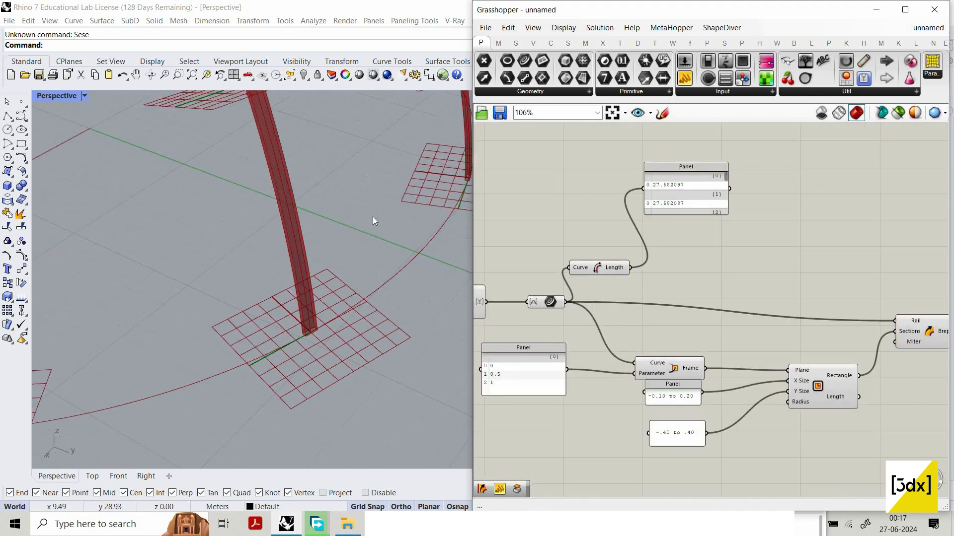
pyautogui.scroll(-2, 765, 315)
pyautogui.moveTo(776, 305); pyautogui.dragTo(784, 296)
# Examine the swept ribs from several angles, checking the profile at the base and middle frames
pyautogui.scroll(5, 328, 213)
pyautogui.scroll(2, 357, 263)
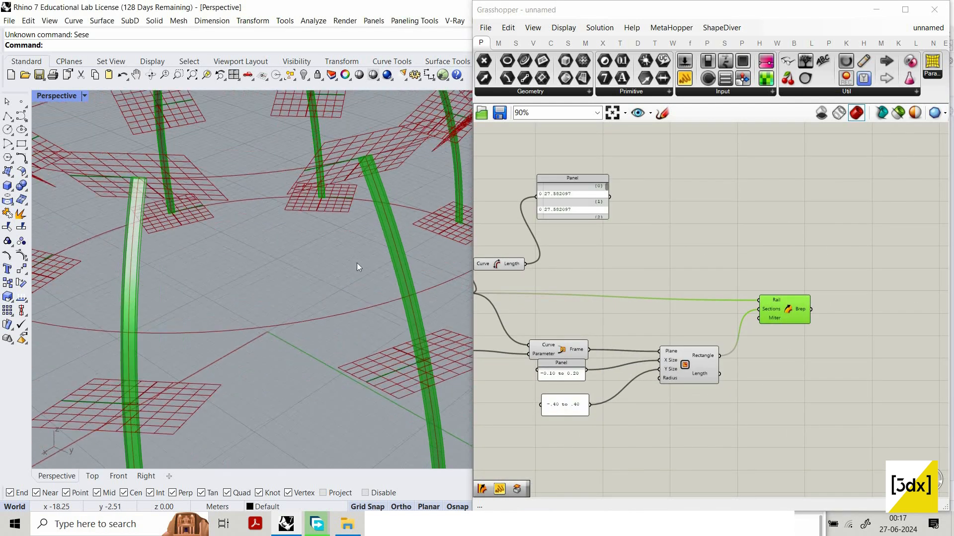
pyautogui.scroll(-5, 354, 264)
pyautogui.scroll(5, 327, 260)
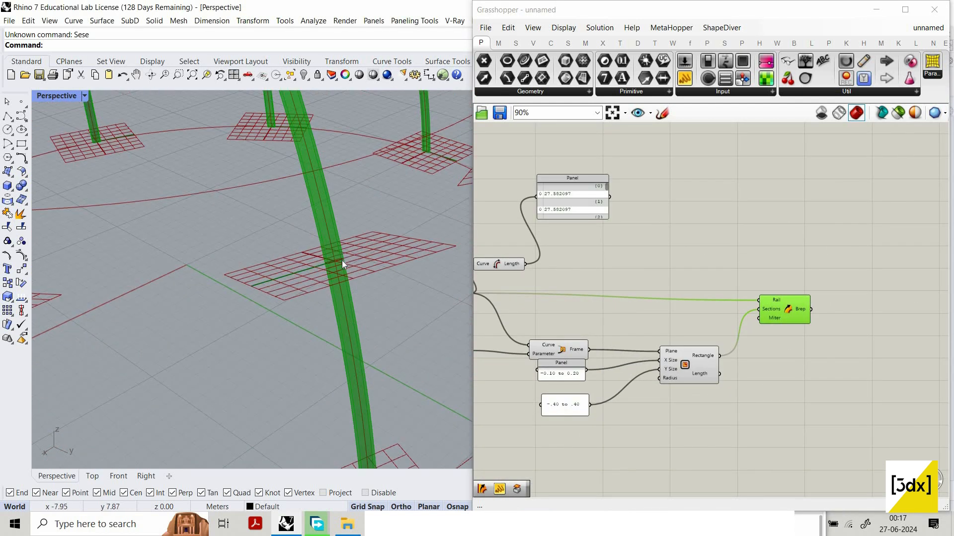
pyautogui.moveTo(395, 360); pyautogui.dragTo(338, 415, button='right')
pyautogui.scroll(5, 368, 419)
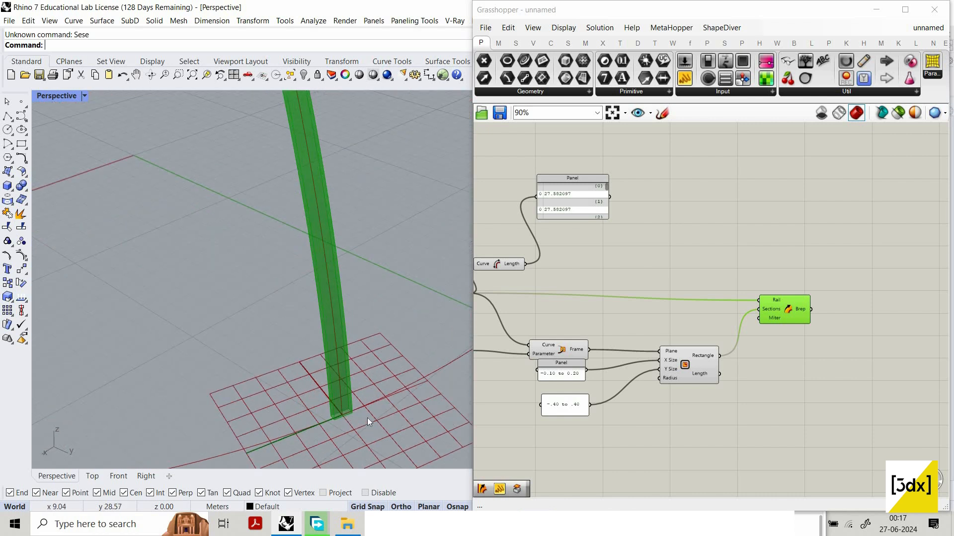
pyautogui.scroll(-8, 362, 410)
pyautogui.scroll(3, 362, 416)
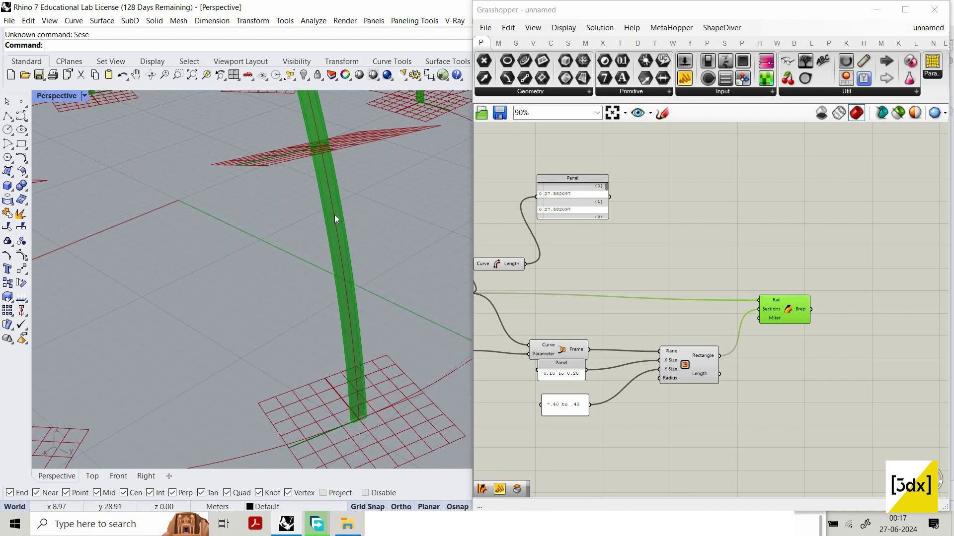
pyautogui.moveTo(384, 255); pyautogui.dragTo(323, 258, button='right')
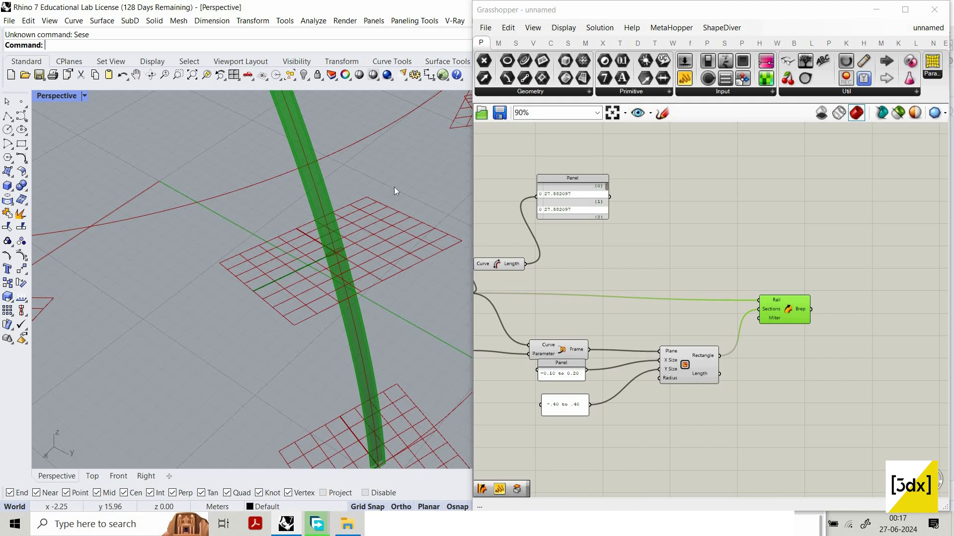
pyautogui.moveTo(394, 187); pyautogui.dragTo(374, 189, button='right')
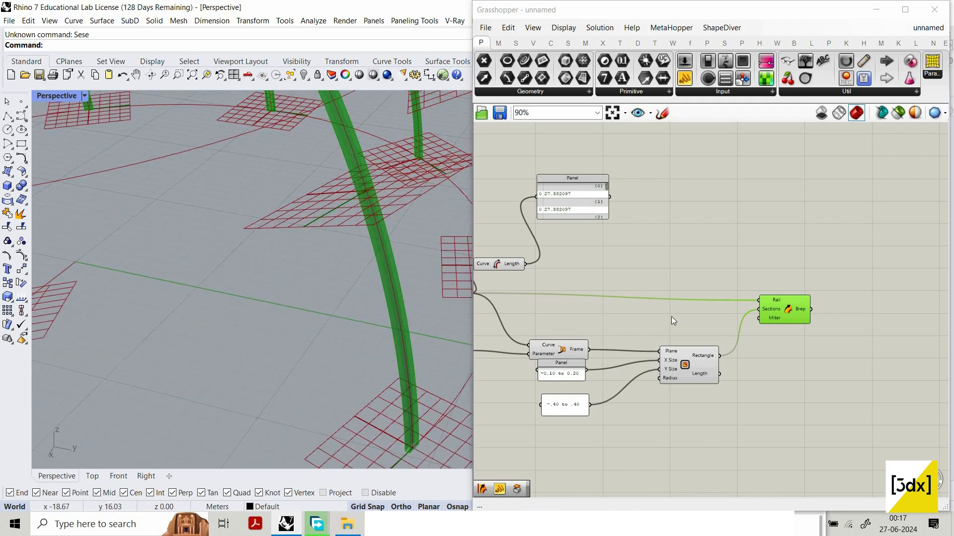
# Shift the Sweep1 component slightly and turn off the preview of the frame and Rectangle components
pyautogui.scroll(-3, 734, 353)
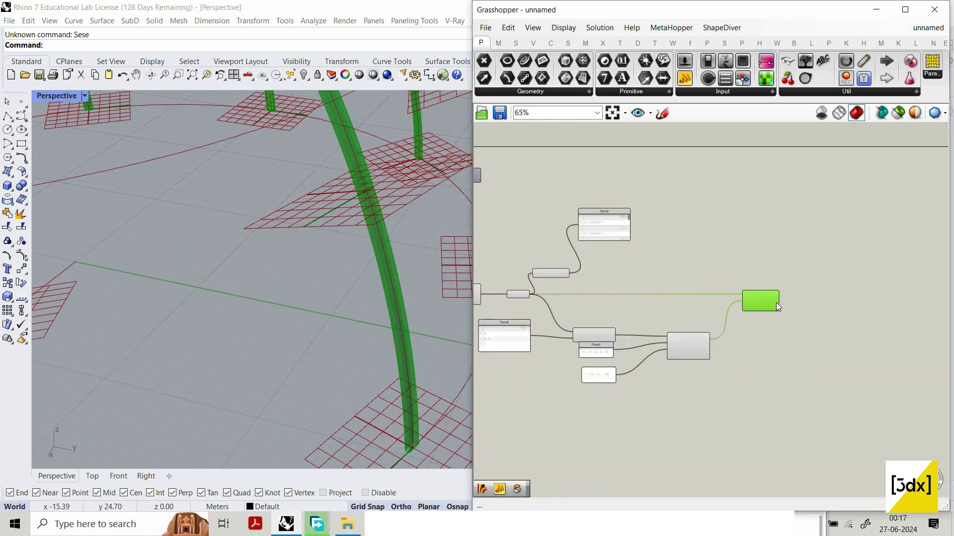
pyautogui.moveTo(764, 306); pyautogui.dragTo(775, 303)
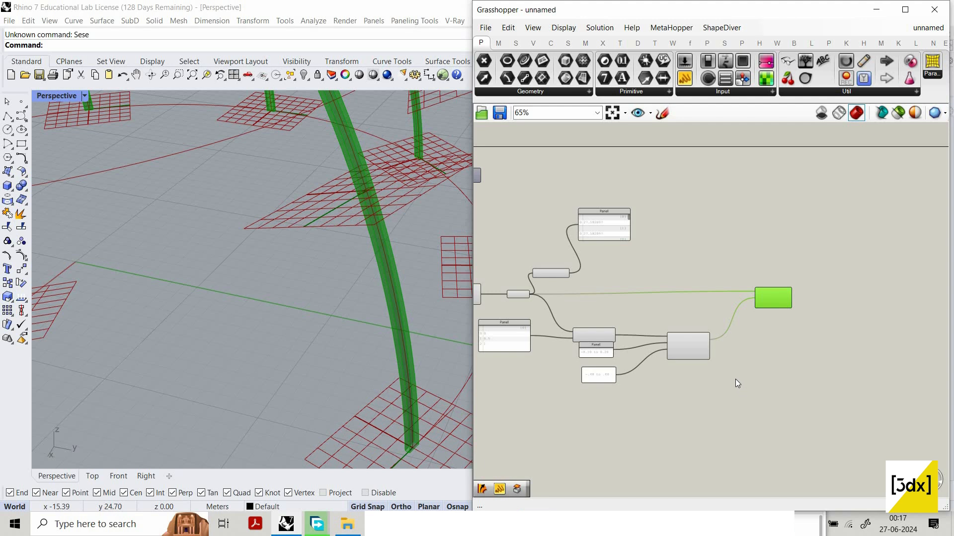
pyautogui.moveTo(722, 387); pyautogui.dragTo(507, 307)
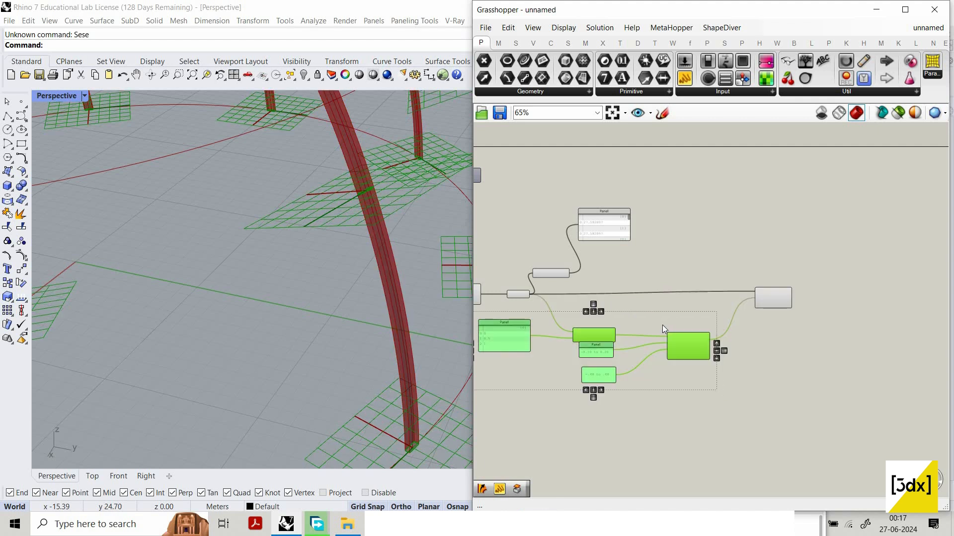
pyautogui.rightClick(603, 306)
pyautogui.click(663, 325)
pyautogui.scroll(3, 561, 256)
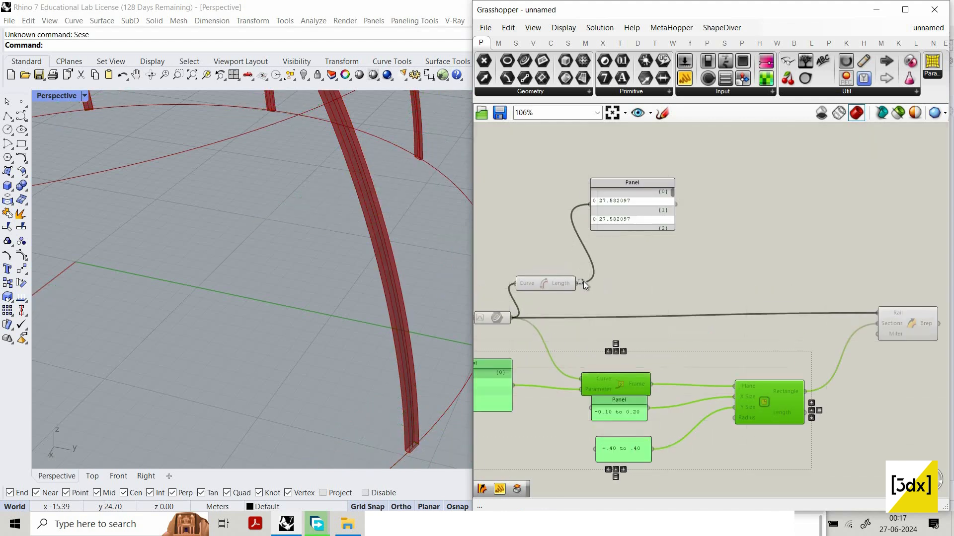
# Turn off the preview of the Length component, the rib Curve container and the Project component feeding it
pyautogui.click(551, 272)
pyautogui.middleClick(548, 222)
pyautogui.click(594, 243)
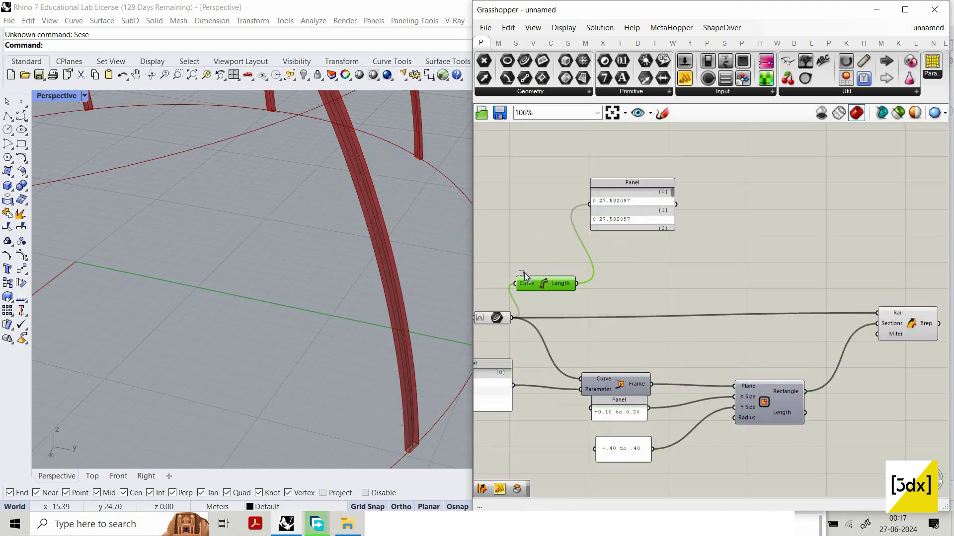
pyautogui.moveTo(637, 332); pyautogui.dragTo(690, 338, button='right')
pyautogui.moveTo(685, 364); pyautogui.dragTo(489, 259)
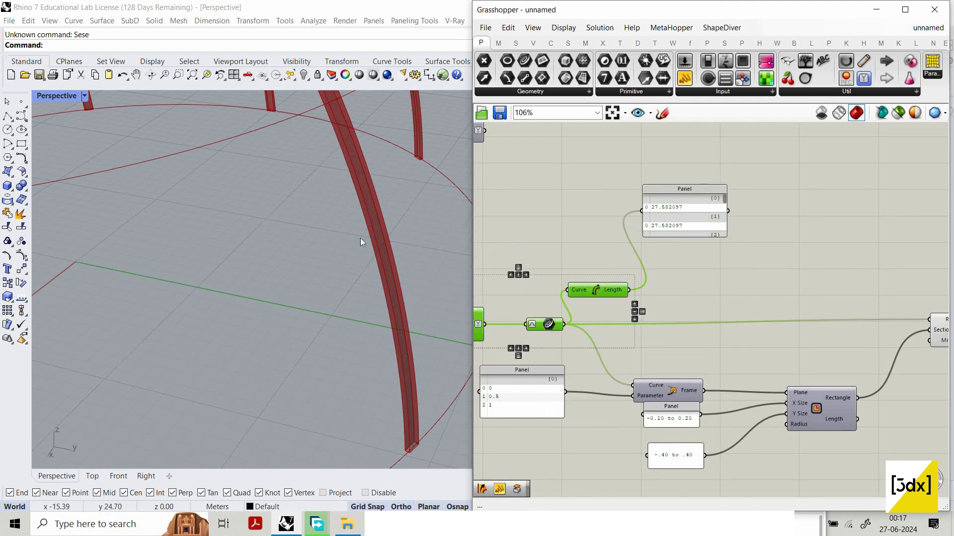
pyautogui.scroll(-5, 361, 237)
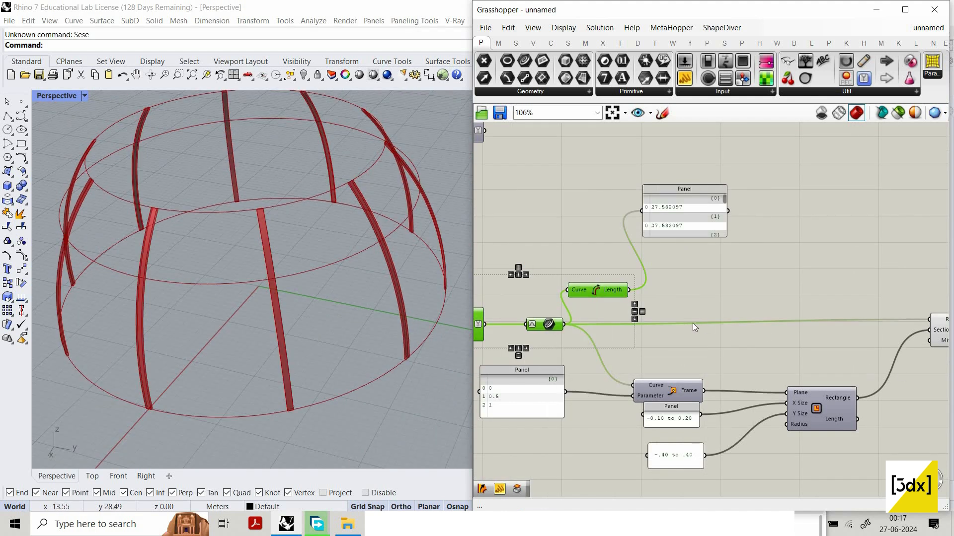
# Add a Cap Holes component and feed it the Brep output of the Sweep1 component
pyautogui.scroll(-4, 865, 351)
pyautogui.doubleClick(773, 302)
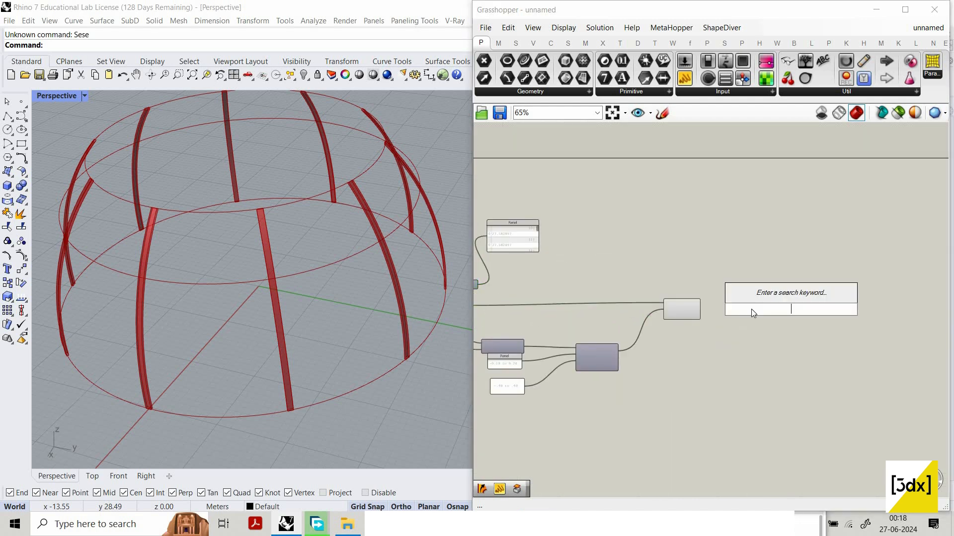
pyautogui.scroll(3, 762, 314)
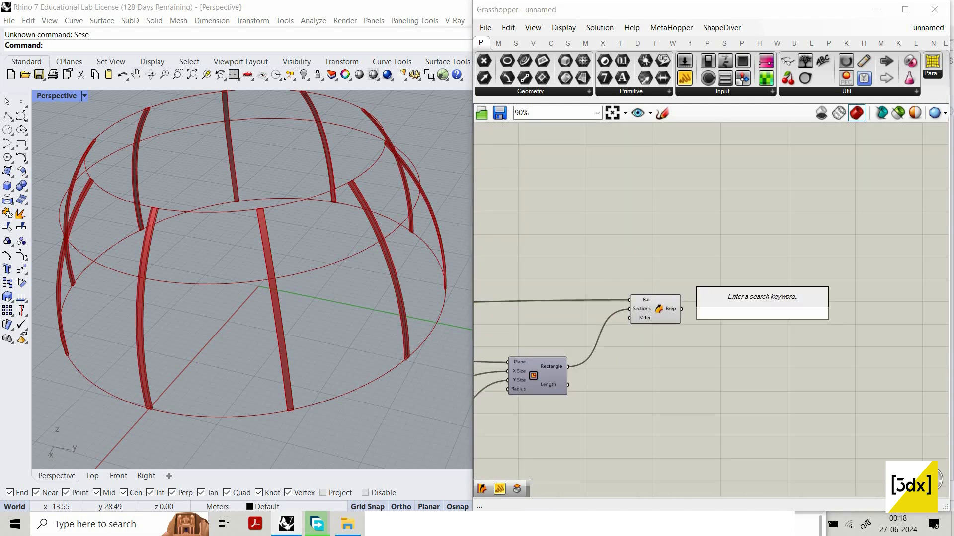
pyautogui.write('cap')
pyautogui.press('Return')
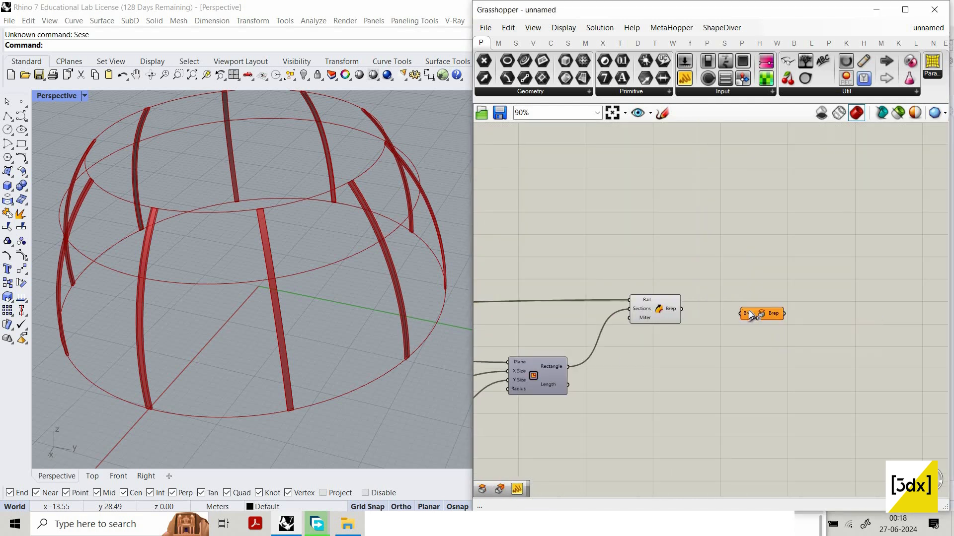
pyautogui.moveTo(681, 309); pyautogui.dragTo(742, 314)
pyautogui.scroll(-1, 702, 284)
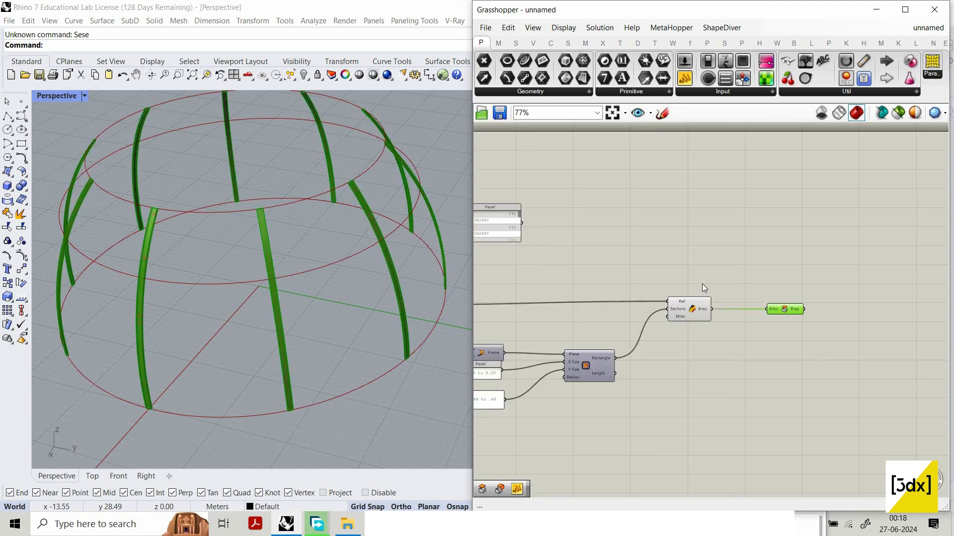
# Turn the preview of the Solid Difference component back on
pyautogui.scroll(-4, 623, 255)
pyautogui.scroll(2, 617, 265)
pyautogui.click(615, 266)
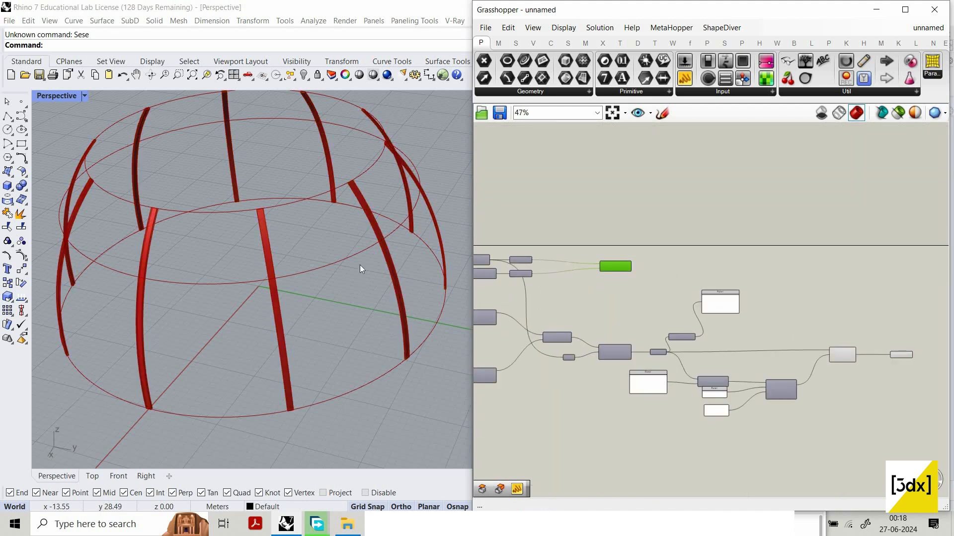
# Examine how the swept ribs meet the dome shell along its upper rim, from the whole dome down to close range
pyautogui.moveTo(401, 218); pyautogui.dragTo(368, 186, button='right')
pyautogui.scroll(10, 368, 186)
pyautogui.scroll(-5, 369, 189)
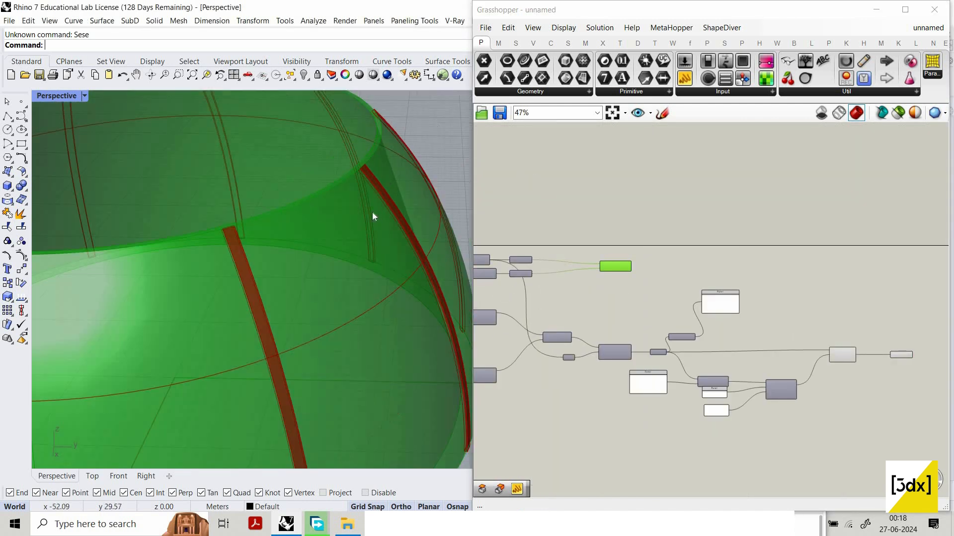
pyautogui.scroll(-8, 338, 213)
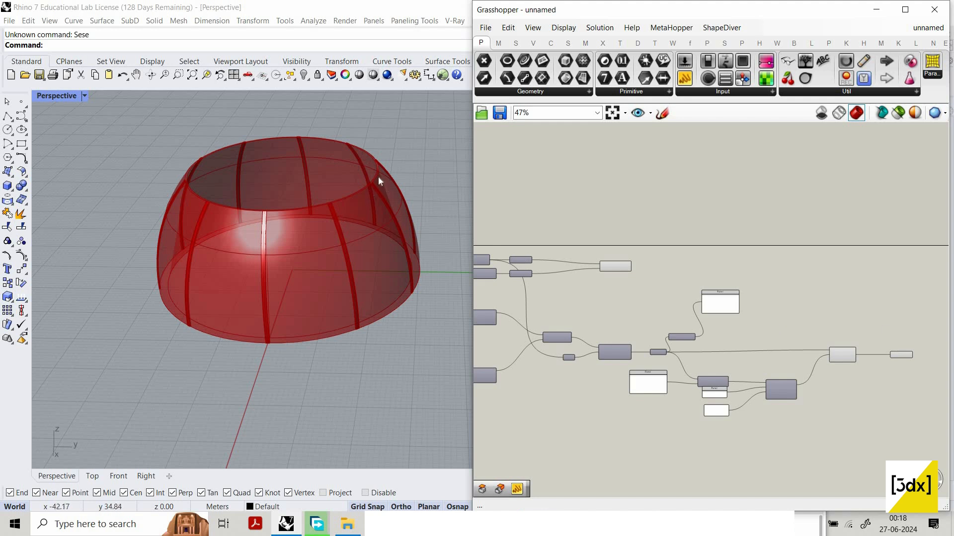
pyautogui.scroll(10, 314, 219)
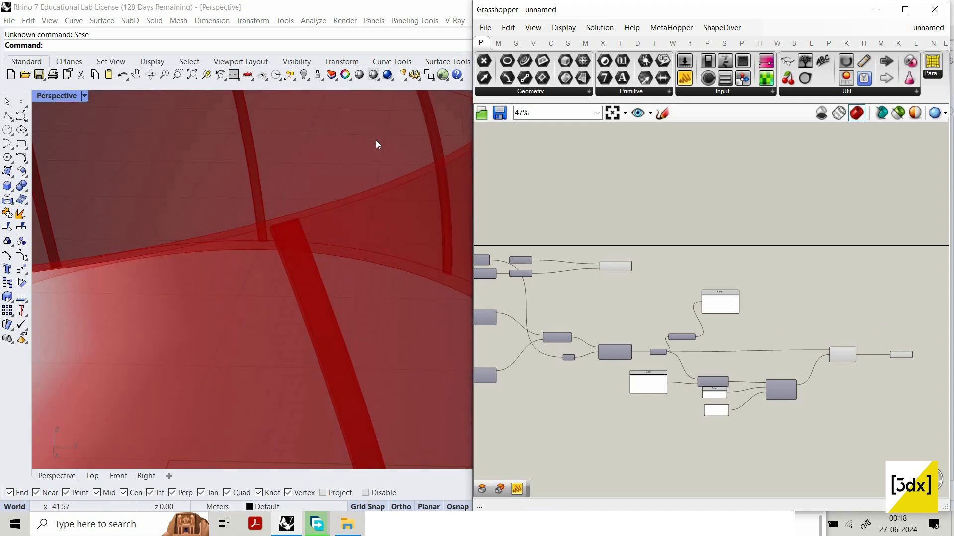
pyautogui.scroll(-8, 377, 149)
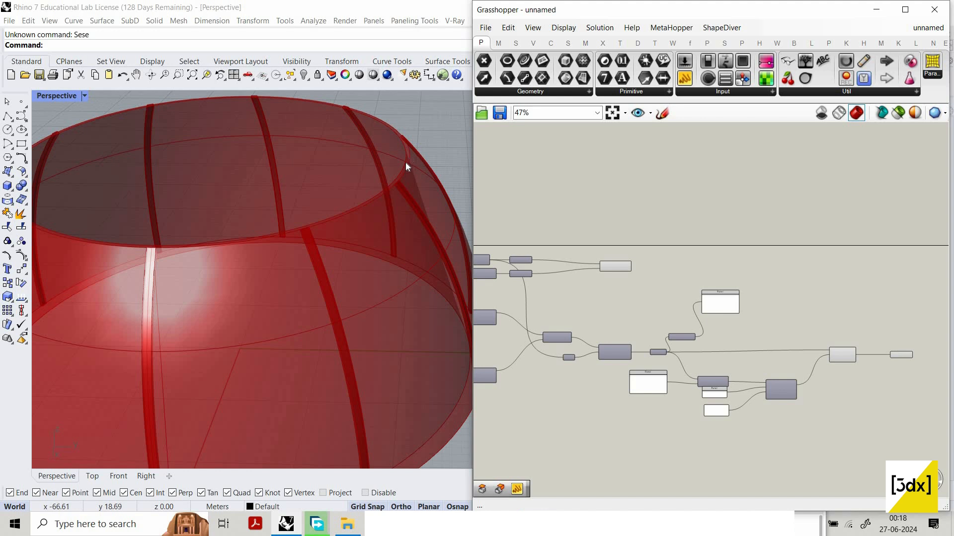
pyautogui.scroll(5, 404, 163)
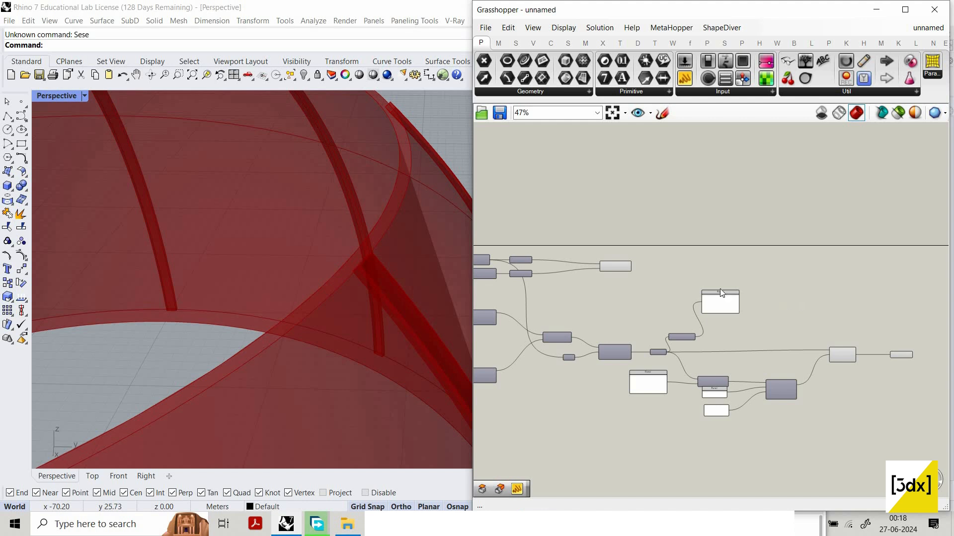
# Add a Curve container fed by the upper List Item output and place it beyond the Solid Difference component
pyautogui.scroll(5, 641, 345)
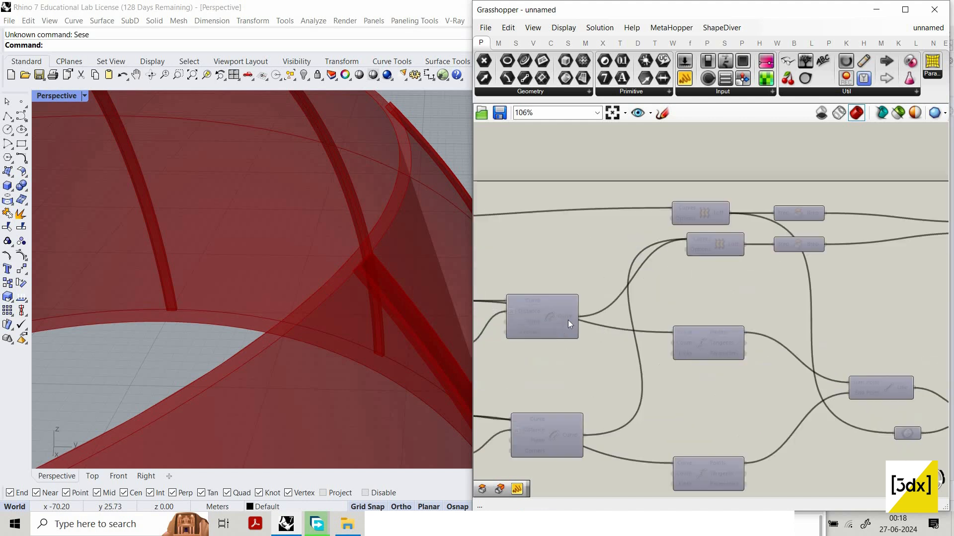
pyautogui.click(506, 313)
pyautogui.scroll(-1, 567, 324)
pyautogui.moveTo(551, 286); pyautogui.dragTo(562, 307, button='right')
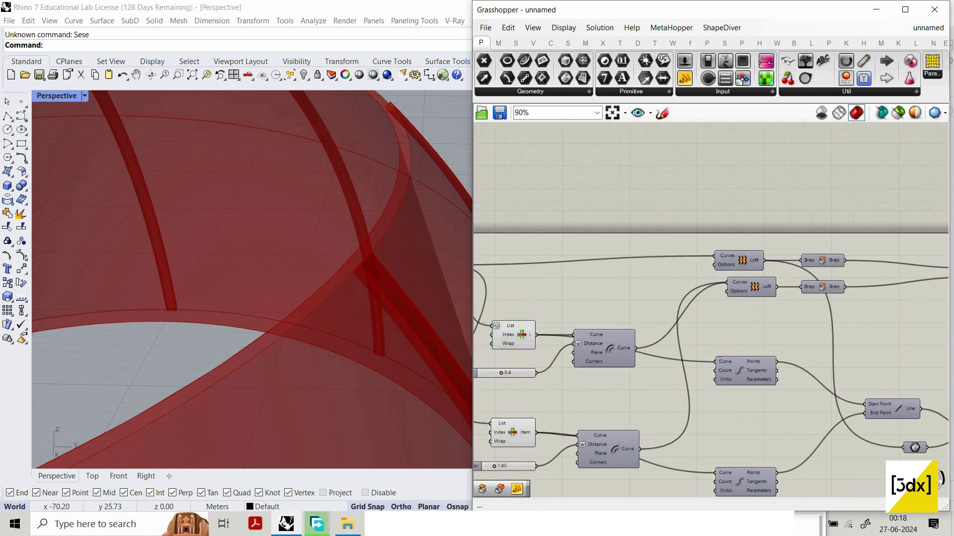
pyautogui.doubleClick(563, 306)
pyautogui.write('crv')
pyautogui.press('Return')
pyautogui.moveTo(550, 307); pyautogui.dragTo(734, 305)
pyautogui.scroll(-7, 562, 307)
pyautogui.scroll(5, 734, 306)
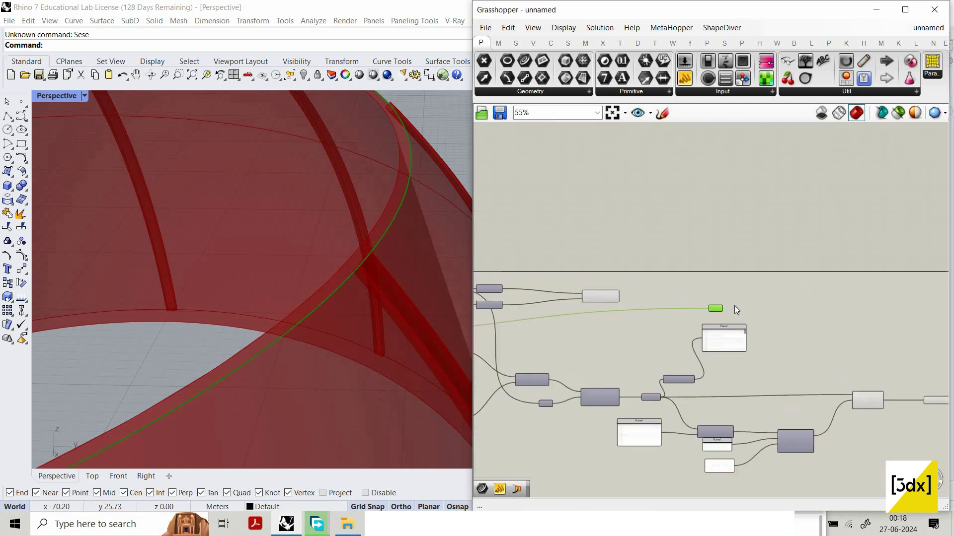
# Add an Offset Curve component and connect the new Curve container to its Curve input
pyautogui.click(766, 311)
pyautogui.scroll(3, 766, 311)
pyautogui.doubleClick(812, 310)
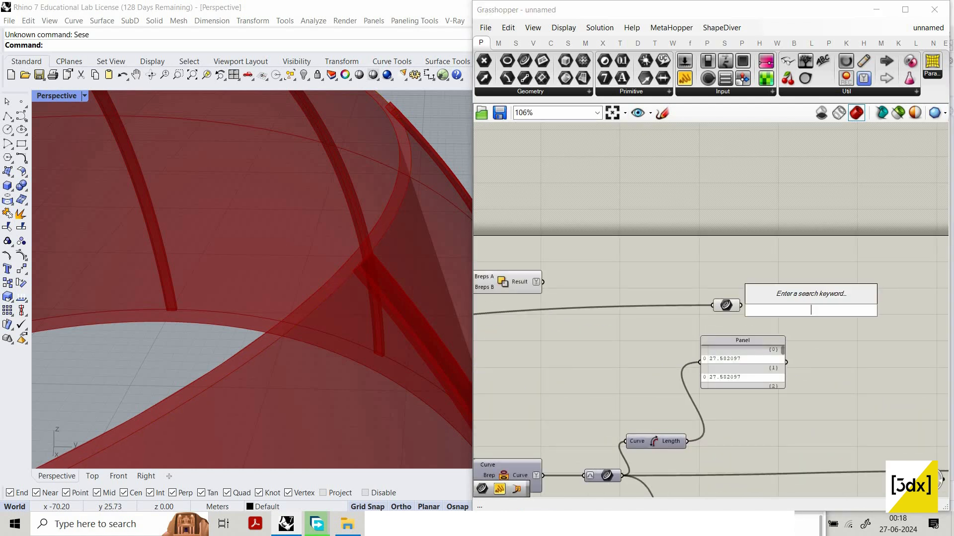
pyautogui.write('offset')
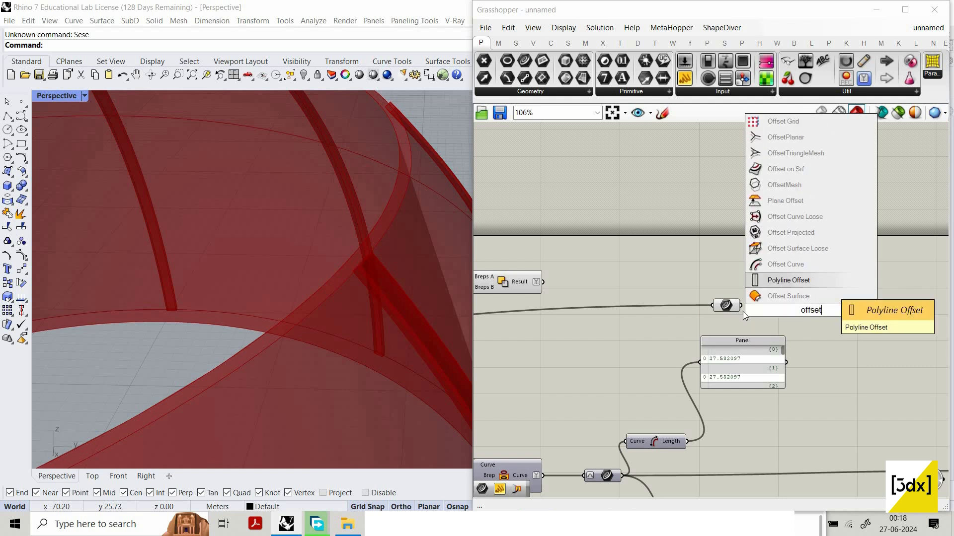
pyautogui.press('Return')
pyautogui.scroll(3, 768, 283)
pyautogui.moveTo(693, 306); pyautogui.dragTo(775, 307)
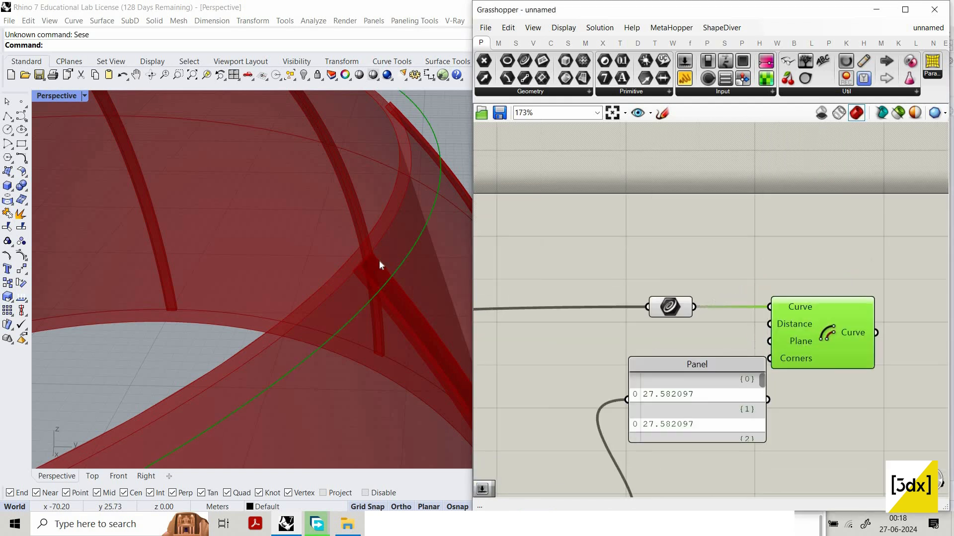
# Align the Offset Curve component with its Curve container so the connecting wire runs straight
pyautogui.scroll(-3, 418, 252)
pyautogui.moveTo(841, 340); pyautogui.dragTo(836, 349)
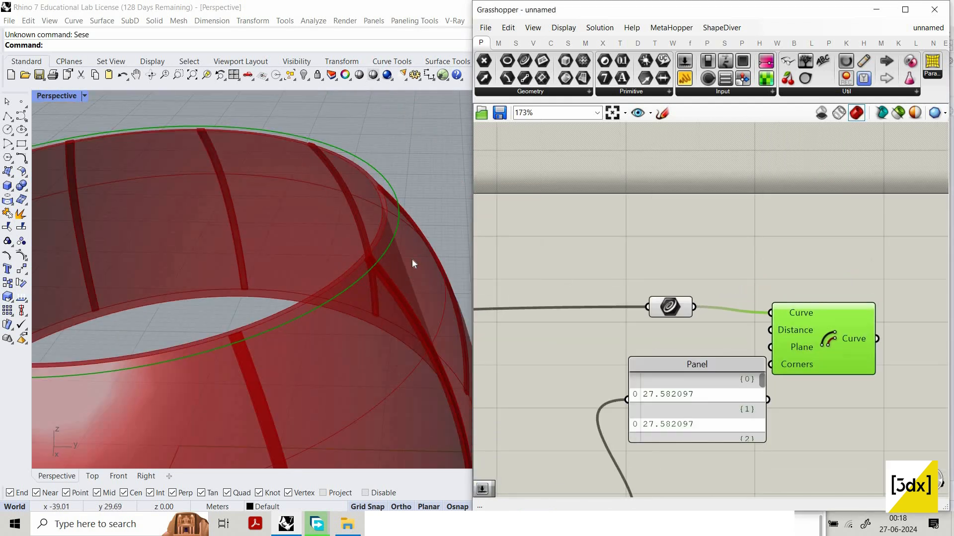
pyautogui.moveTo(780, 340); pyautogui.dragTo(781, 332)
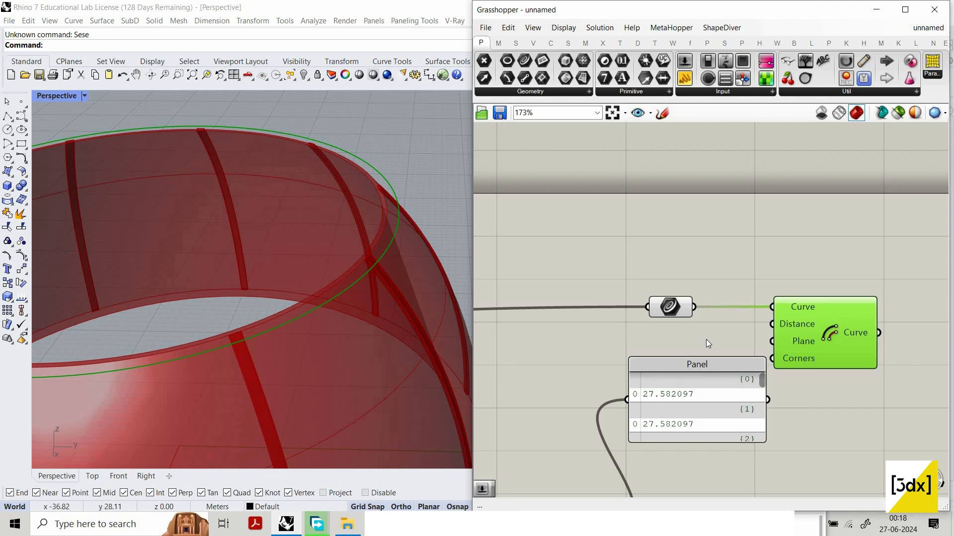
pyautogui.scroll(-4, 692, 360)
pyautogui.scroll(3, 824, 380)
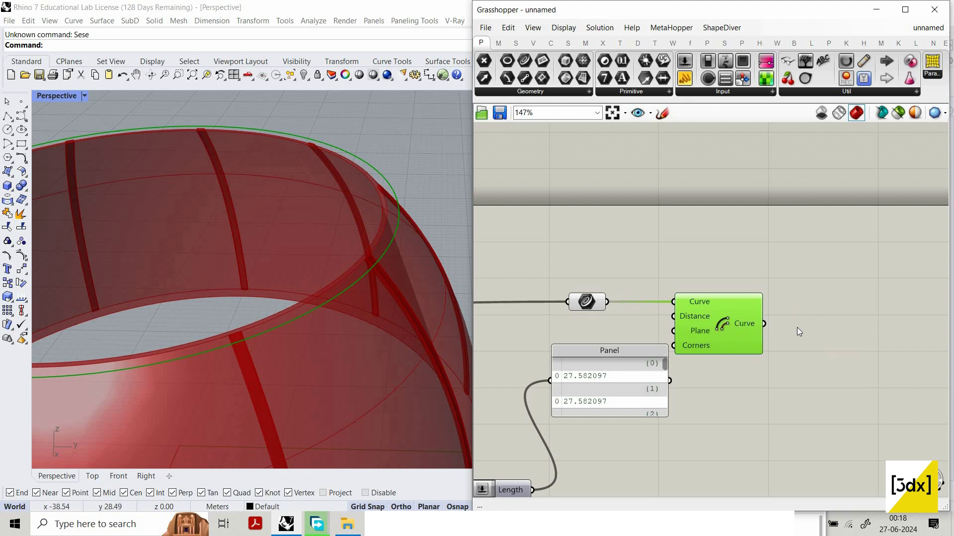
# Add a second Curve container fed by the upper original Offset Curve output and place it below the new Offset Curve component
pyautogui.scroll(-4, 796, 327)
pyautogui.scroll(5, 602, 339)
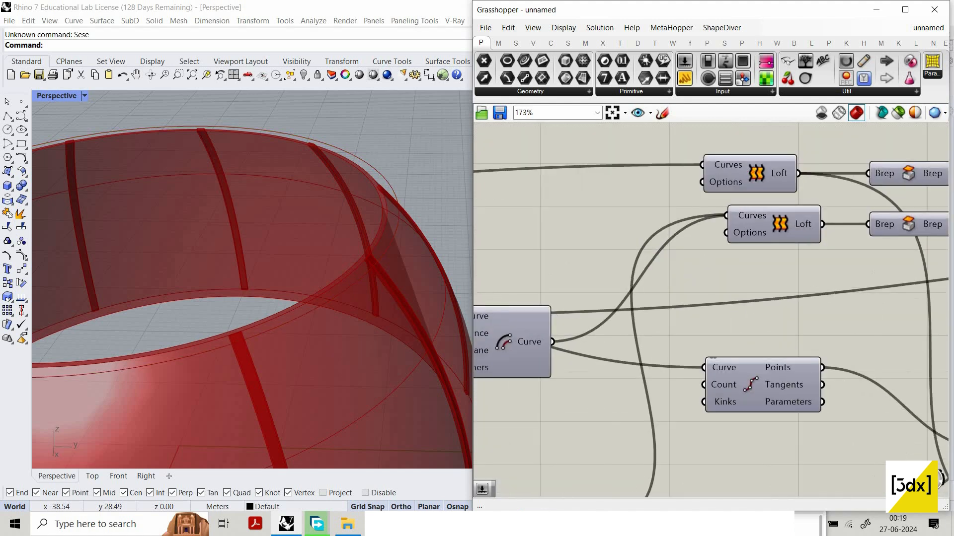
pyautogui.doubleClick(601, 341)
pyautogui.write('crv')
pyautogui.click(592, 330)
pyautogui.moveTo(552, 342); pyautogui.dragTo(896, 344)
pyautogui.scroll(-7, 577, 344)
pyautogui.scroll(4, 895, 344)
# Move the length Panel down and align the right edges of the new Offset Curve component and the second Curve container
pyautogui.moveTo(690, 311); pyautogui.dragTo(701, 387)
pyautogui.scroll(-1, 919, 393)
pyautogui.moveTo(924, 385); pyautogui.dragTo(775, 388, button='right')
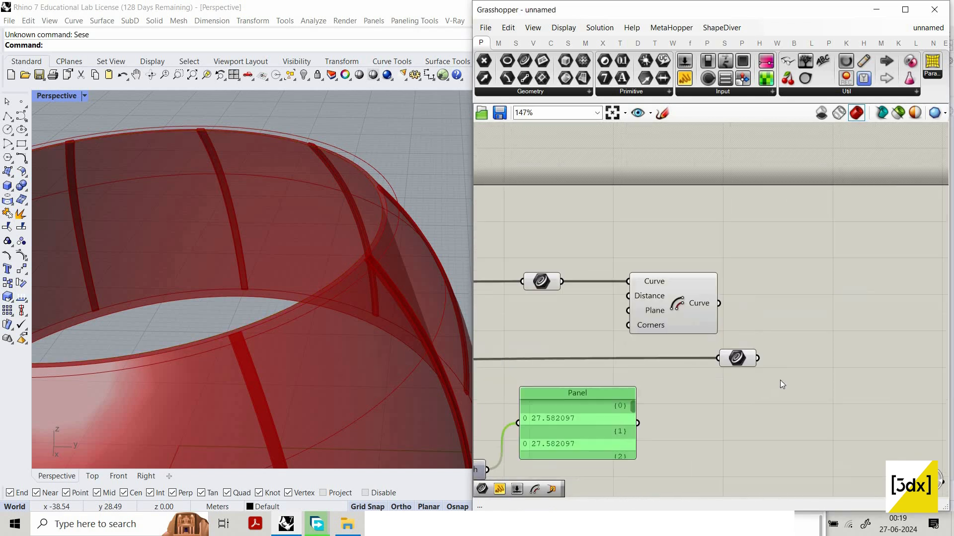
pyautogui.moveTo(780, 381); pyautogui.dragTo(700, 315)
pyautogui.click(700, 374)
pyautogui.scroll(-5, 806, 356)
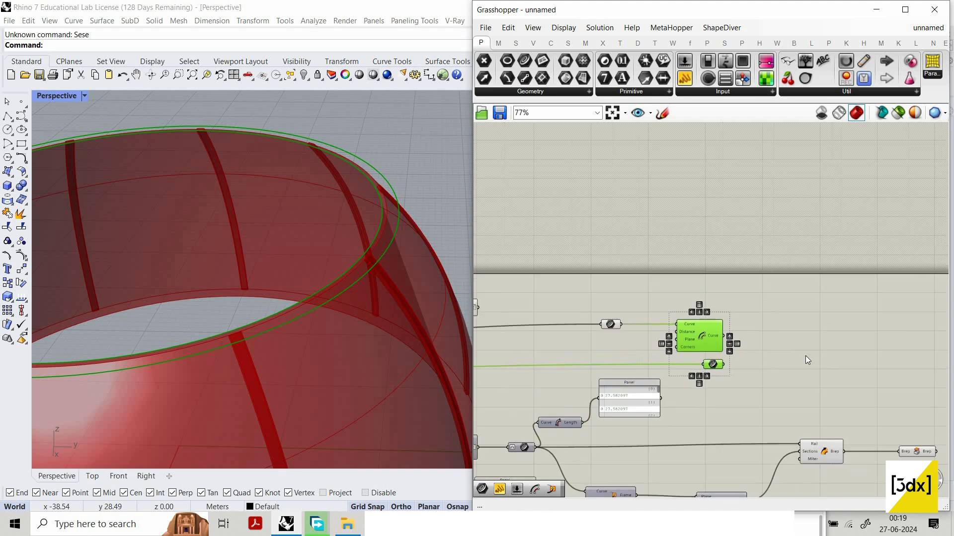
# Add a Loft component and connect both the Offset Curve output and the second Curve container to its Curves input
pyautogui.scroll(2, 806, 355)
pyautogui.doubleClick(806, 355)
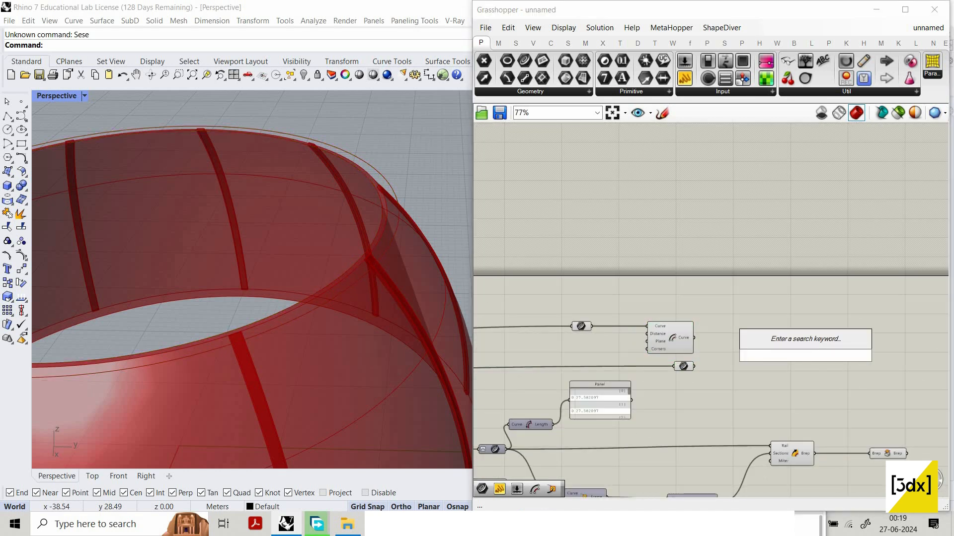
pyautogui.write('lo')
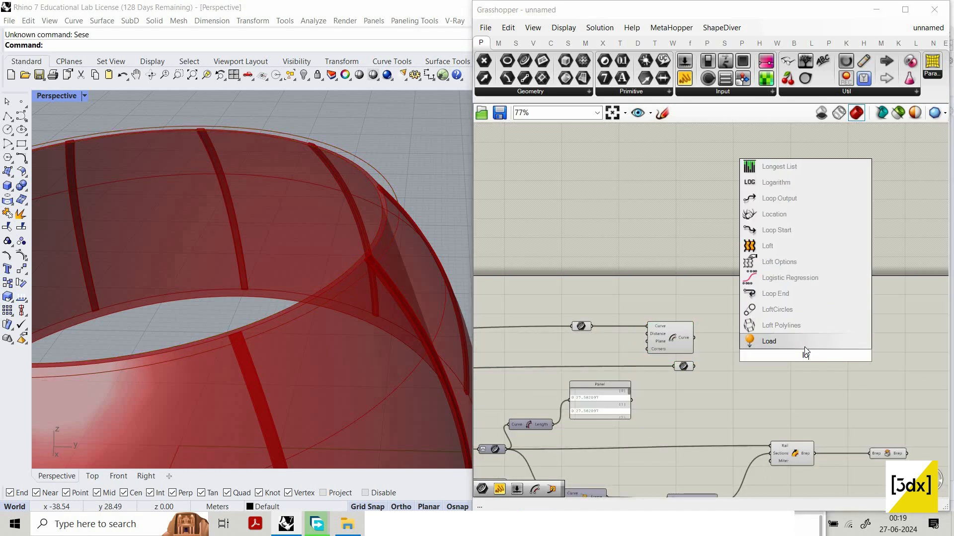
pyautogui.write('ft')
pyautogui.press('Return')
pyautogui.scroll(2, 759, 345)
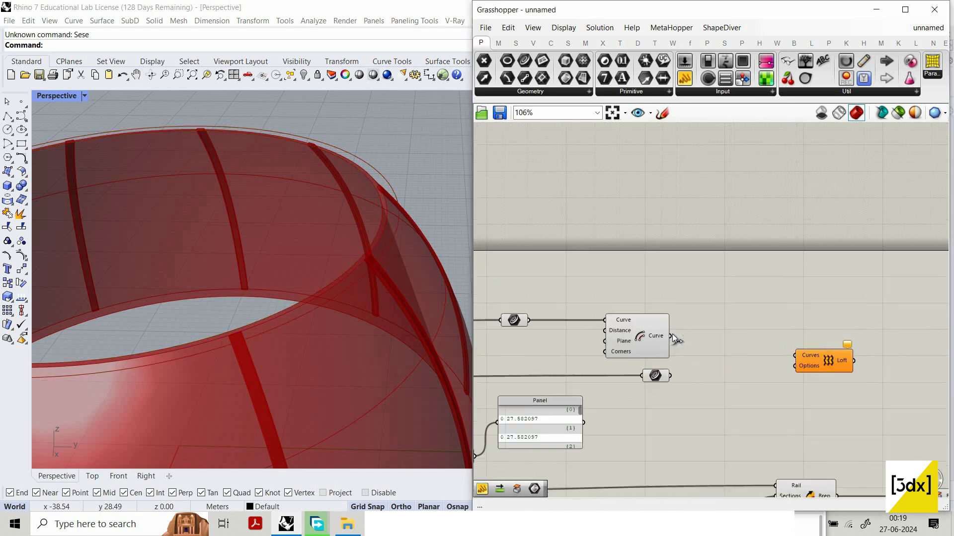
pyautogui.moveTo(670, 336); pyautogui.dragTo(669, 376)
pyautogui.click(824, 361)
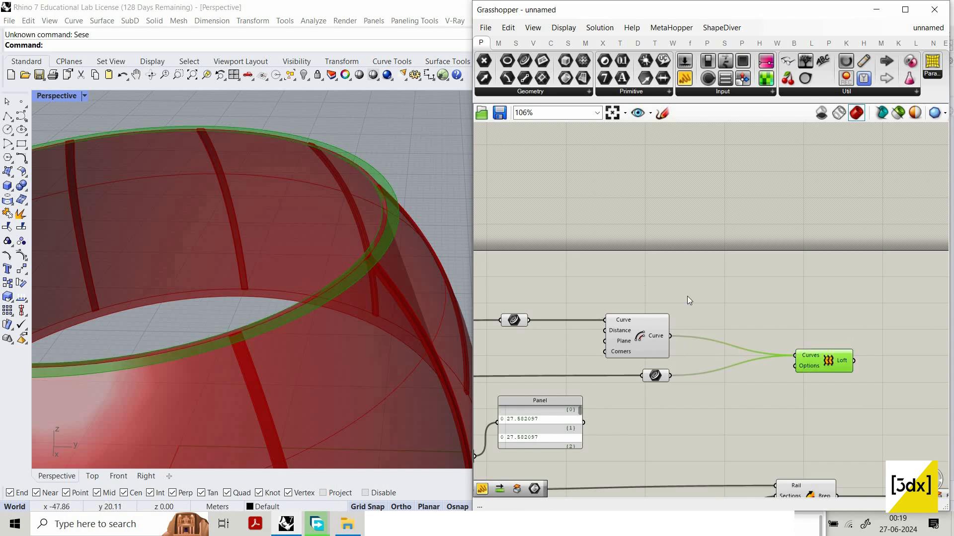
pyautogui.scroll(-1, 830, 328)
pyautogui.scroll(1, 829, 328)
pyautogui.moveTo(892, 336); pyautogui.dragTo(829, 328, button='right')
pyautogui.doubleClick(829, 329)
pyautogui.write('ex')
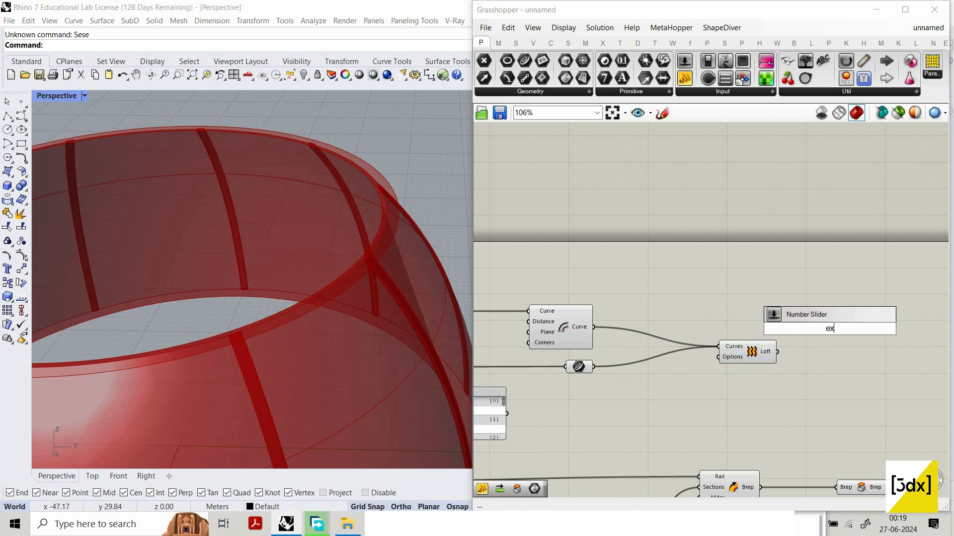
pyautogui.write('trude')
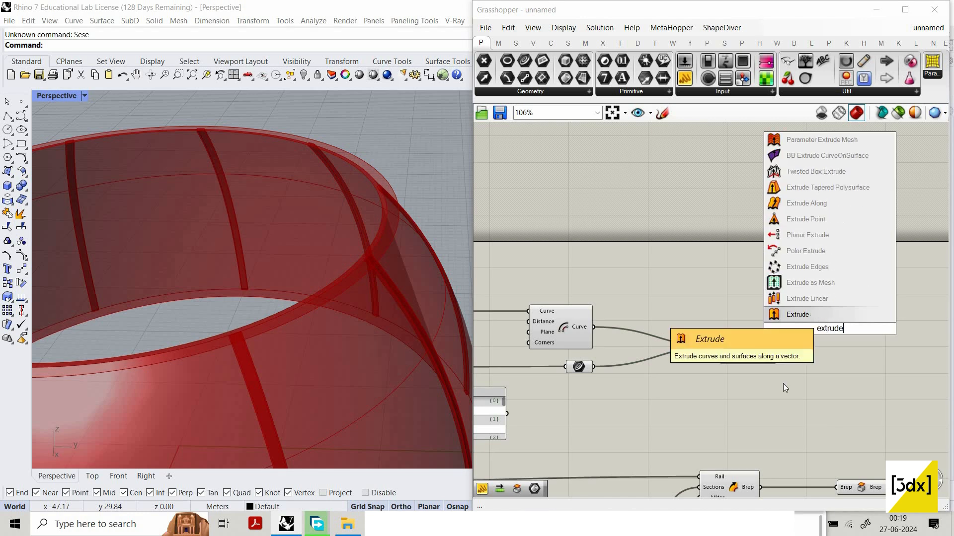
pyautogui.press('Escape')
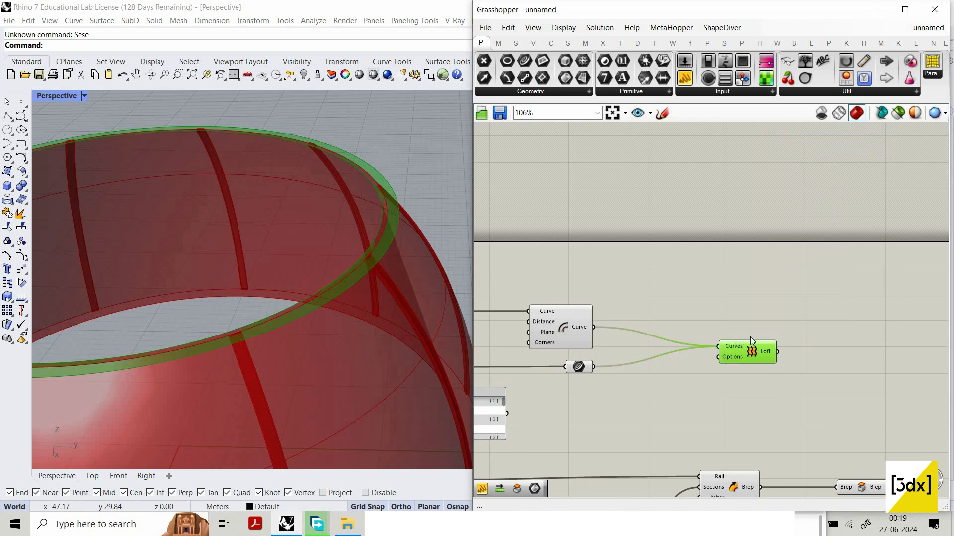
pyautogui.click(651, 273)
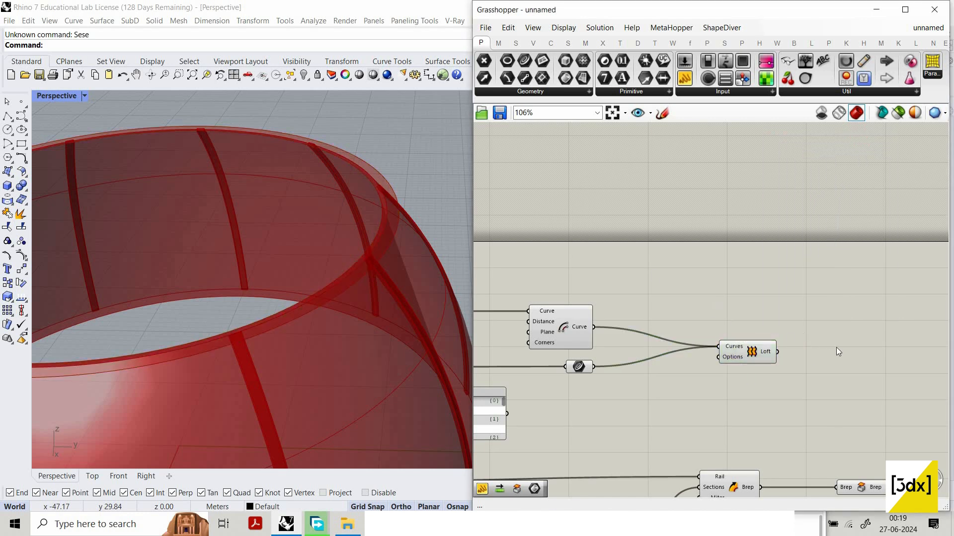
pyautogui.doubleClick(848, 339)
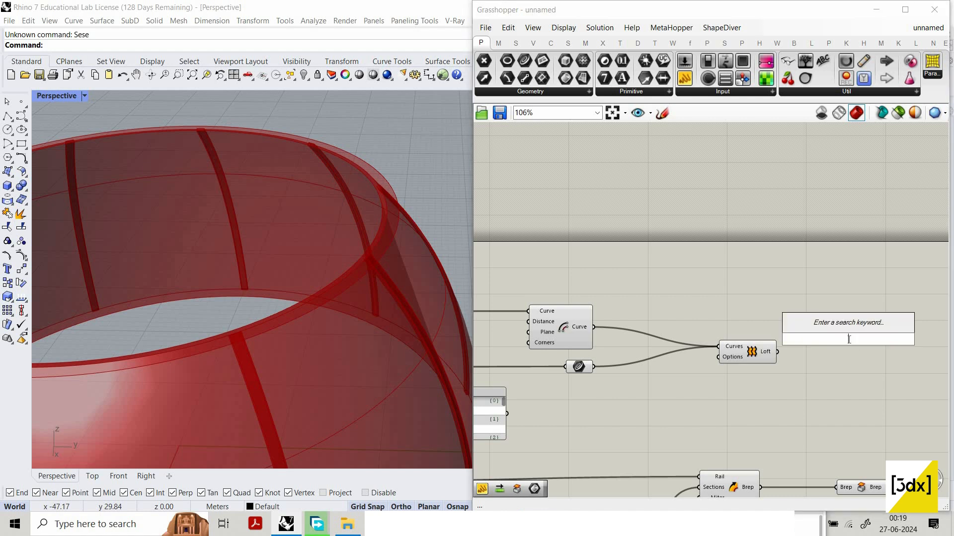
pyautogui.write('ex')
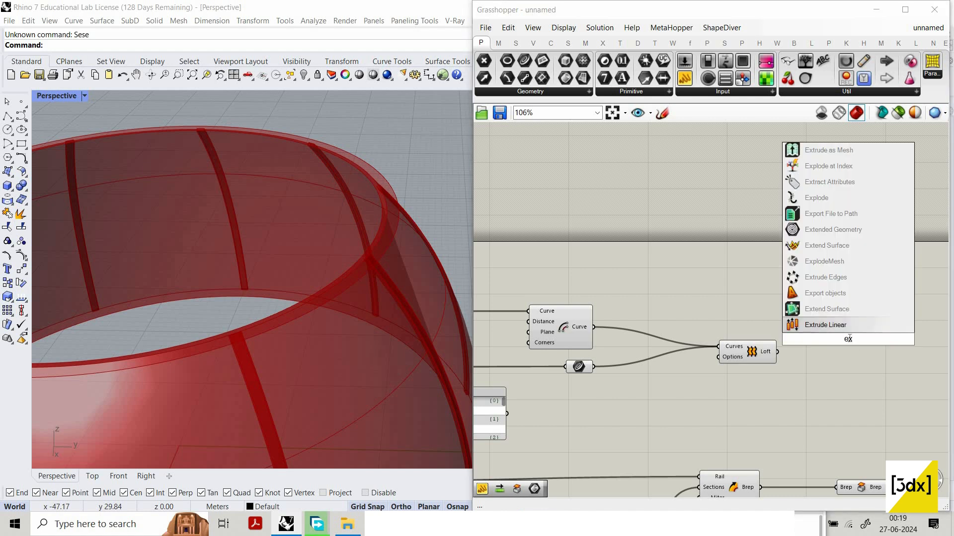
pyautogui.click(734, 304)
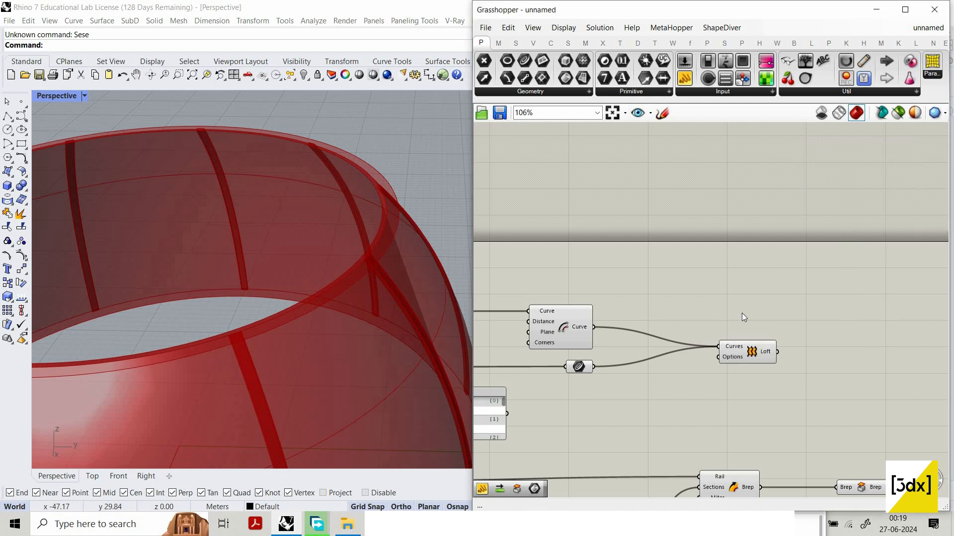
# Replace the Loft with a Ruled Surface component fed by the Offset Curve output as Curve A and the Curve container as Curve B
pyautogui.click(740, 348)
pyautogui.press('Delete')
pyautogui.doubleClick(699, 324)
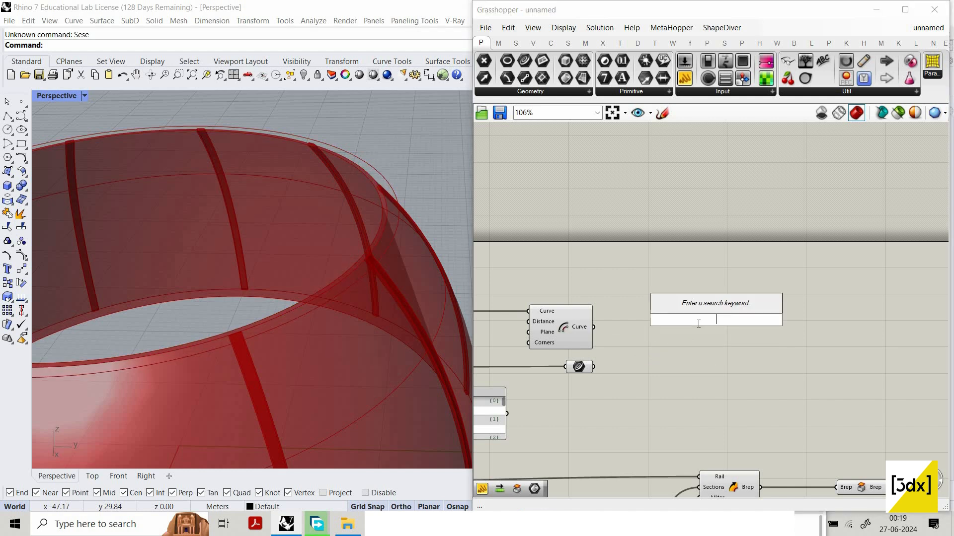
pyautogui.write('twe')
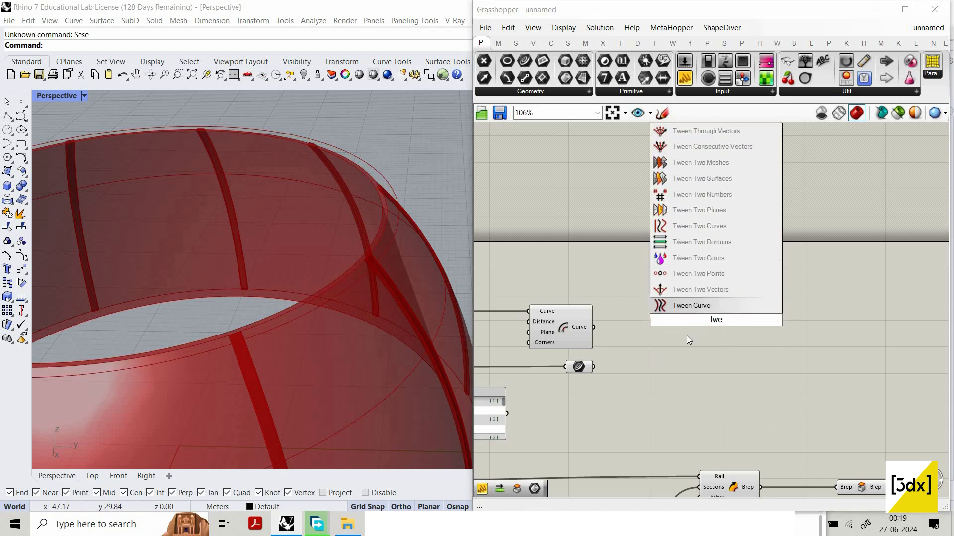
pyautogui.click(686, 336)
pyautogui.doubleClick(686, 336)
pyautogui.write('rul')
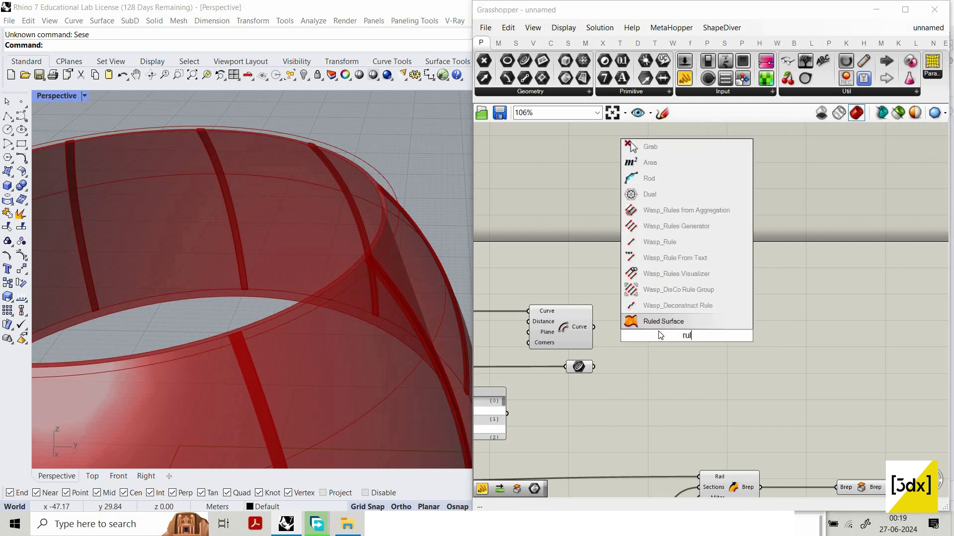
pyautogui.press('Return')
pyautogui.scroll(2, 595, 333)
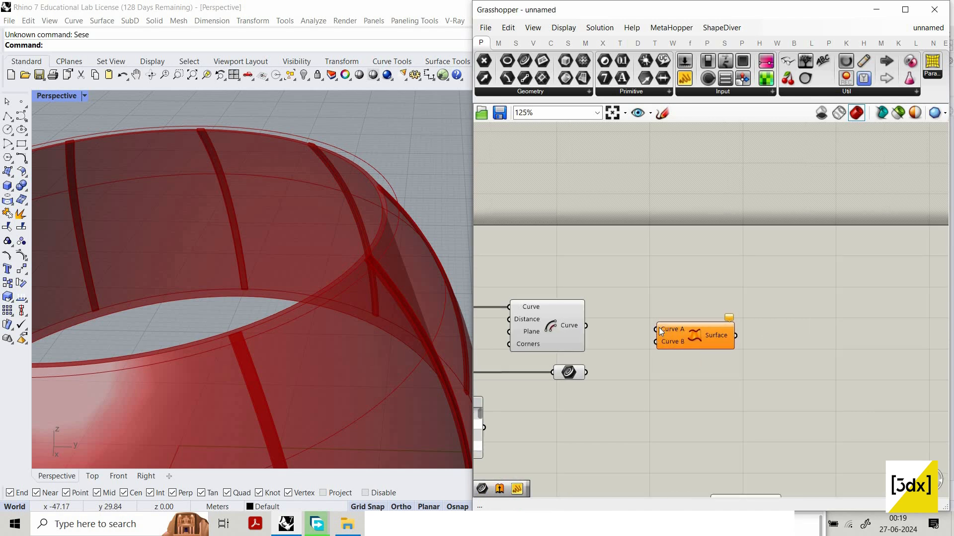
pyautogui.moveTo(655, 329); pyautogui.dragTo(586, 326)
pyautogui.moveTo(716, 339); pyautogui.dragTo(729, 341)
# Turn off the preview of the new Offset Curve component and the Curve container below it
pyautogui.scroll(-4, 731, 342)
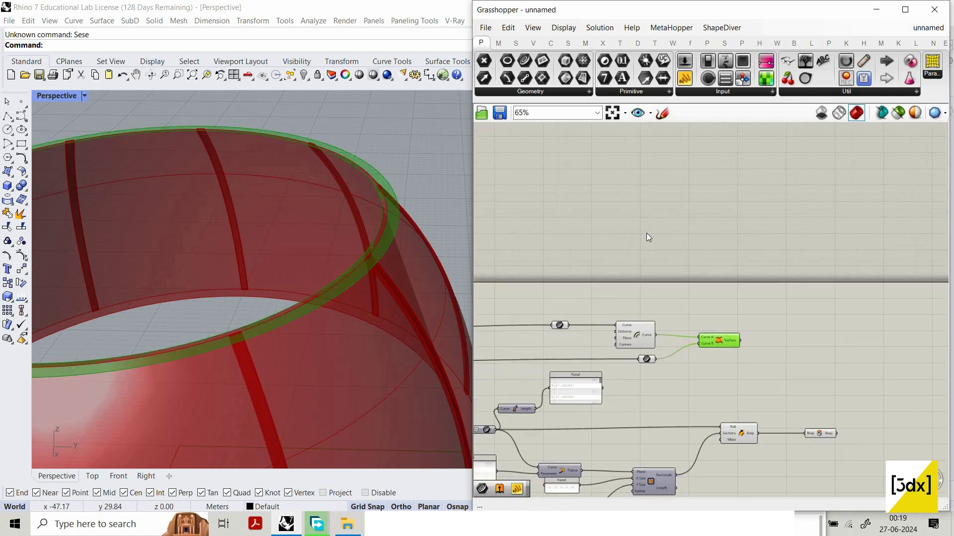
pyautogui.scroll(3, 655, 388)
pyautogui.moveTo(614, 377); pyautogui.dragTo(674, 252)
pyautogui.rightClick(647, 232)
pyautogui.click(678, 254)
pyautogui.scroll(-4, 613, 289)
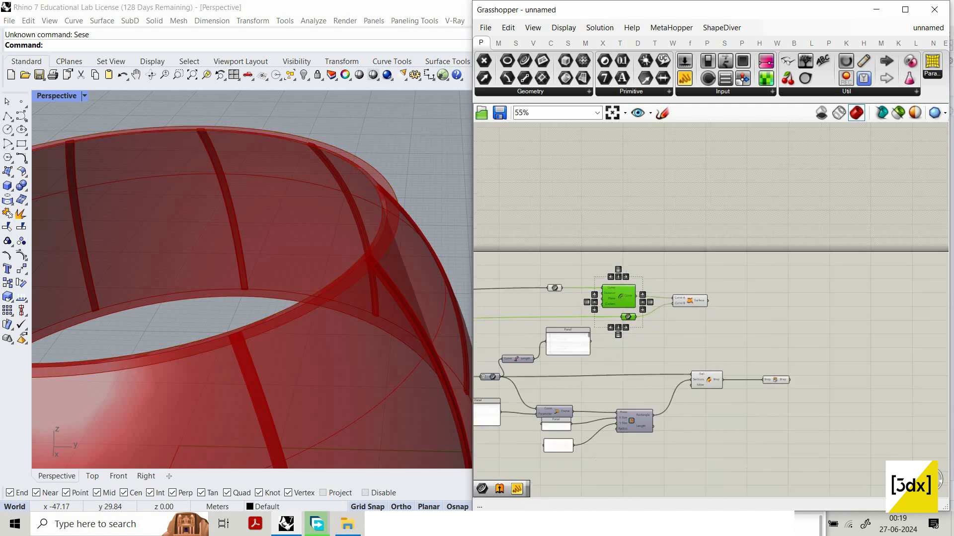
# Add an Extrude component after the Ruled Surface and connect the Surface output to its Base input
pyautogui.scroll(3, 770, 303)
pyautogui.doubleClick(735, 305)
pyautogui.write('ex')
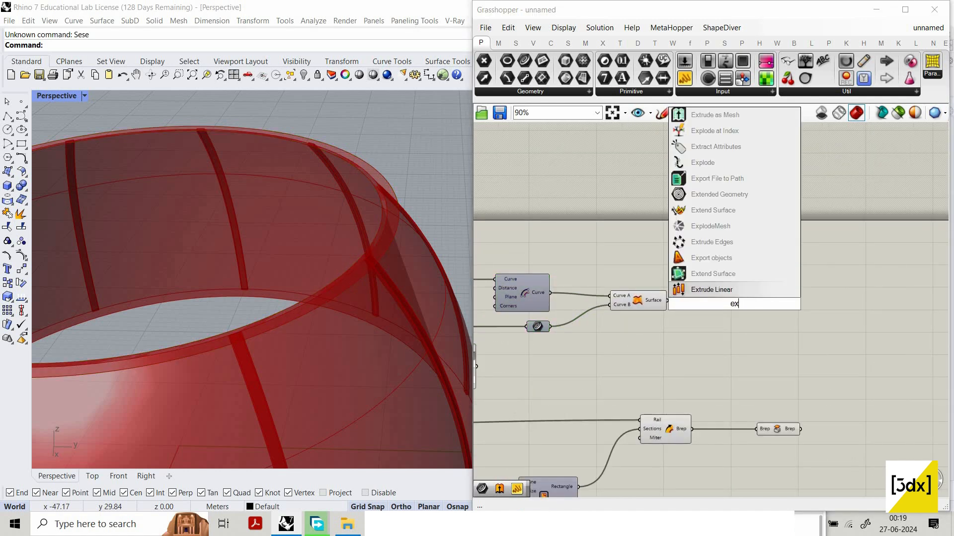
pyautogui.write('trude')
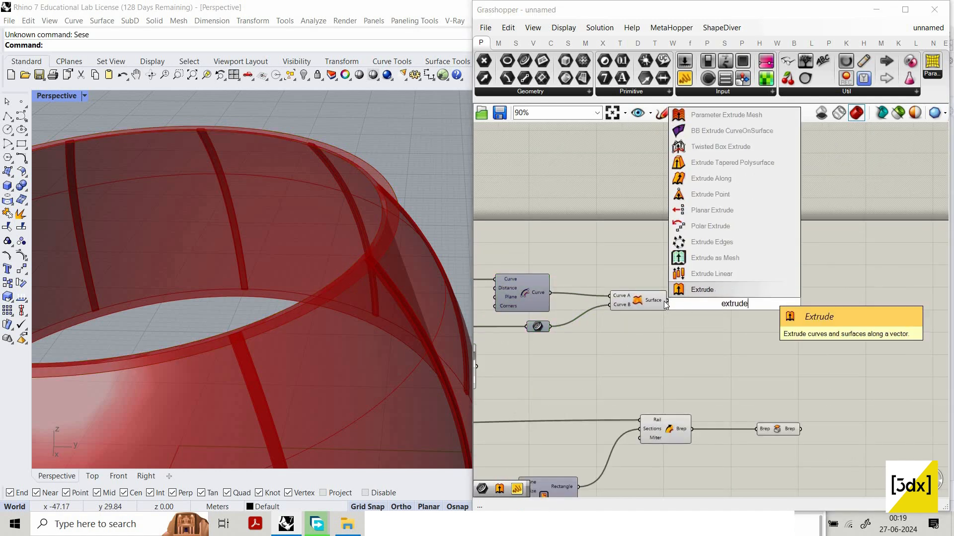
pyautogui.press('Return')
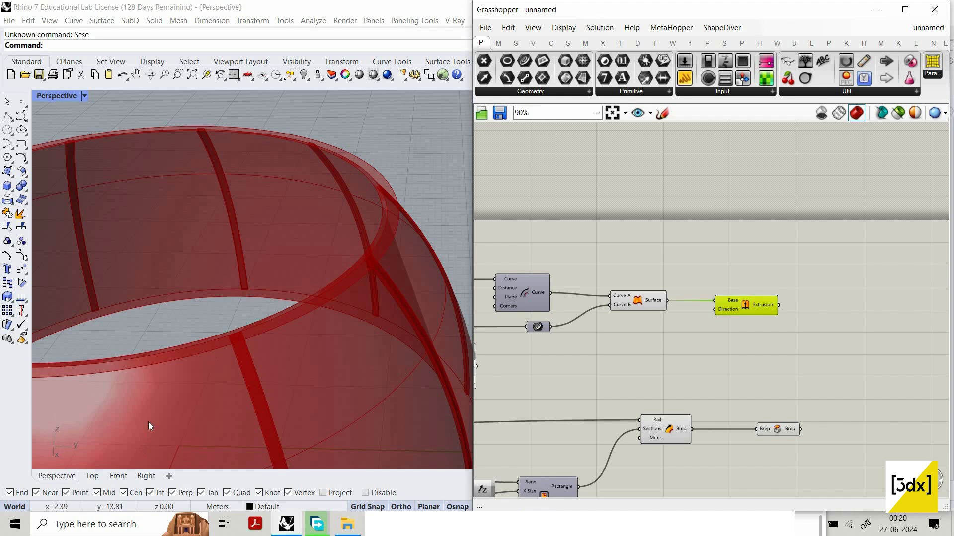
# Add a Unit Z component below the Ruled Surface and connect its vector to the Extrude component's Direction input
pyautogui.moveTo(124, 396); pyautogui.dragTo(353, 240, button='right')
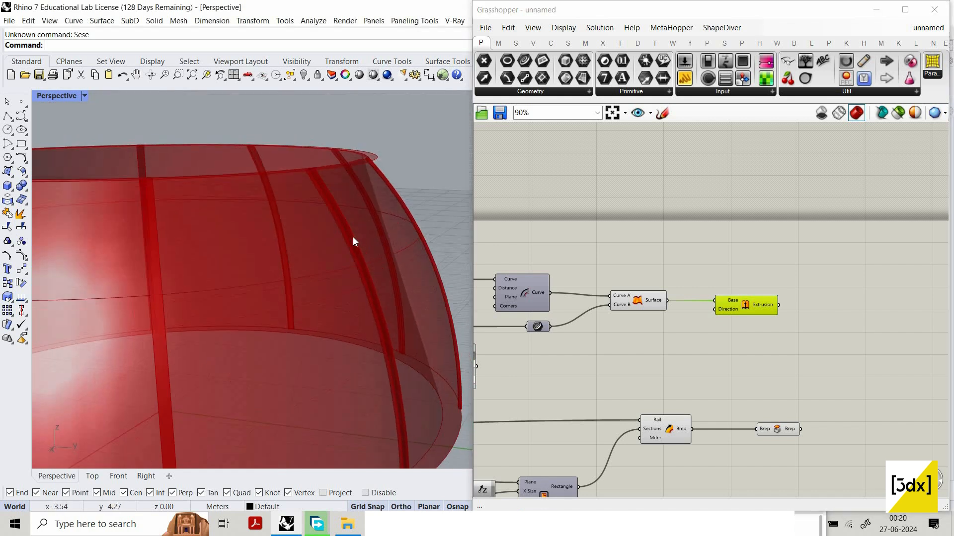
pyautogui.scroll(3, 629, 347)
pyautogui.doubleClick(634, 342)
pyautogui.write('unit z')
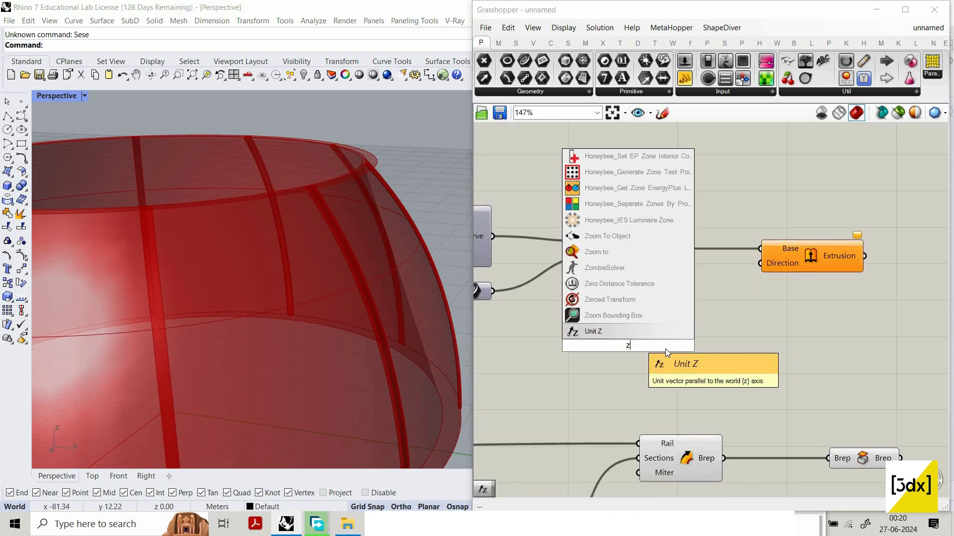
pyautogui.press('Return')
pyautogui.scroll(-1, 718, 352)
pyautogui.moveTo(789, 279); pyautogui.dragTo(719, 349)
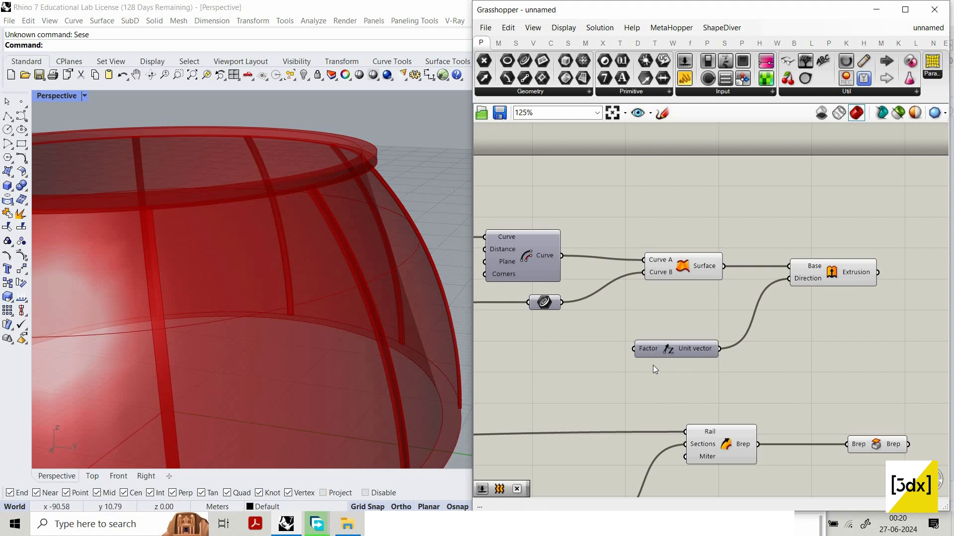
# Add a Number Slider with value 0.06 and connect it to the Unit Z Factor input to set the ring's thickness
pyautogui.scroll(-2, 559, 371)
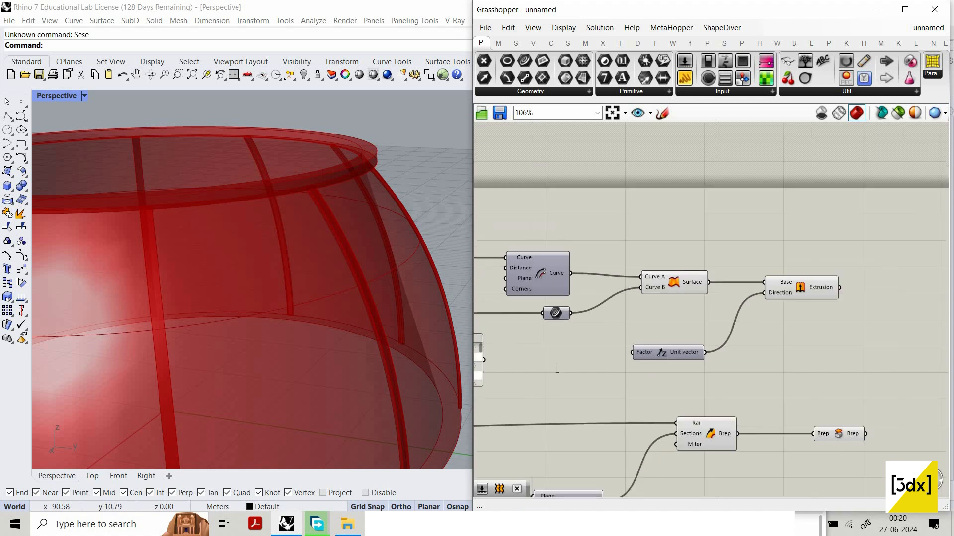
pyautogui.doubleClick(557, 368)
pyautogui.write('0.06')
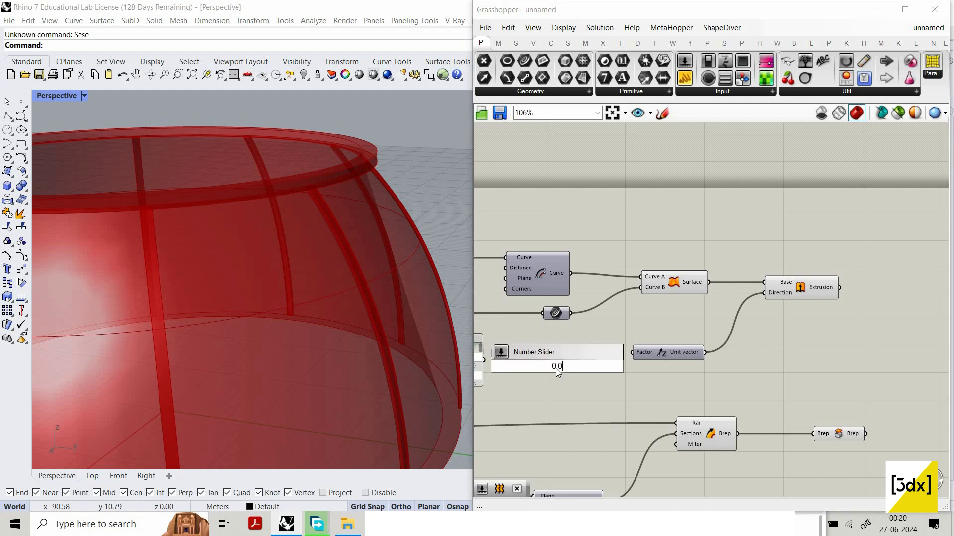
pyautogui.press('Return')
pyautogui.moveTo(612, 367); pyautogui.dragTo(632, 353)
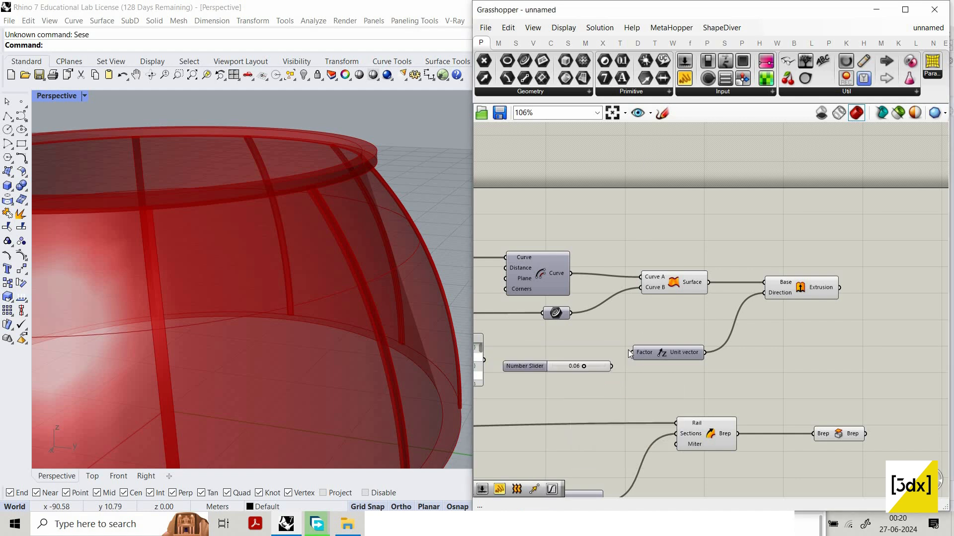
pyautogui.scroll(4, 359, 171)
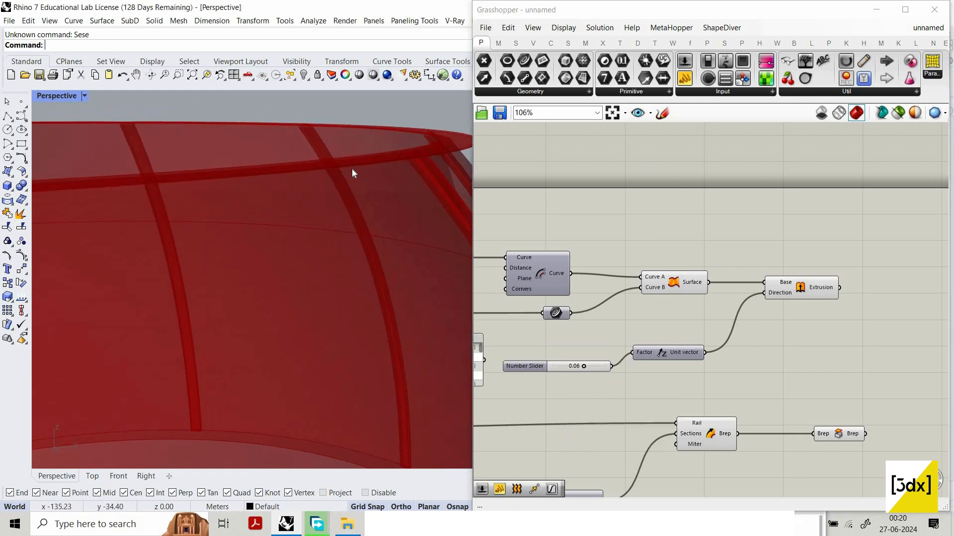
pyautogui.moveTo(351, 169); pyautogui.dragTo(380, 204, button='right')
pyautogui.scroll(-4, 380, 205)
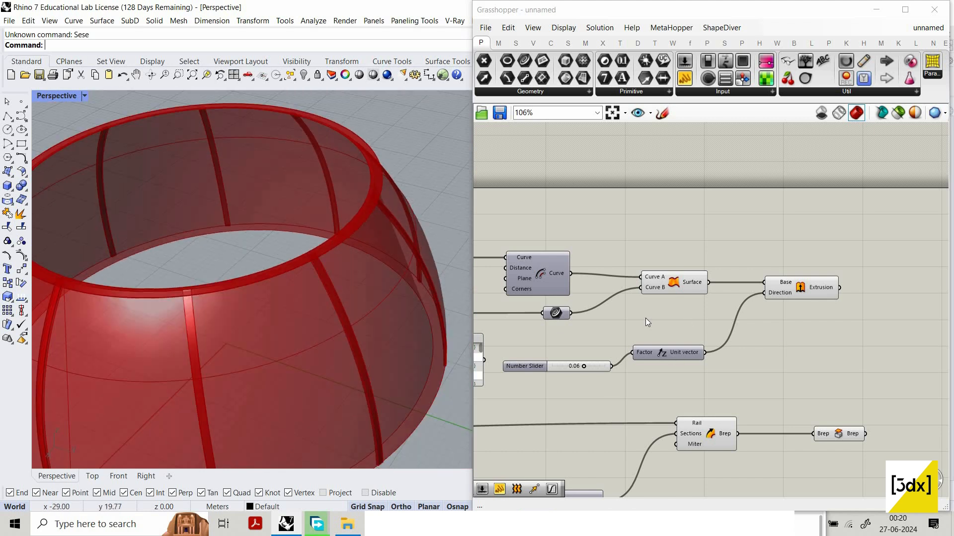
# Add a Number Slider with value 0.05 and connect it to the Distance input of the new Offset Curve component
pyautogui.scroll(1, 562, 300)
pyautogui.moveTo(494, 285); pyautogui.dragTo(697, 326, button='right')
pyautogui.scroll(2, 558, 314)
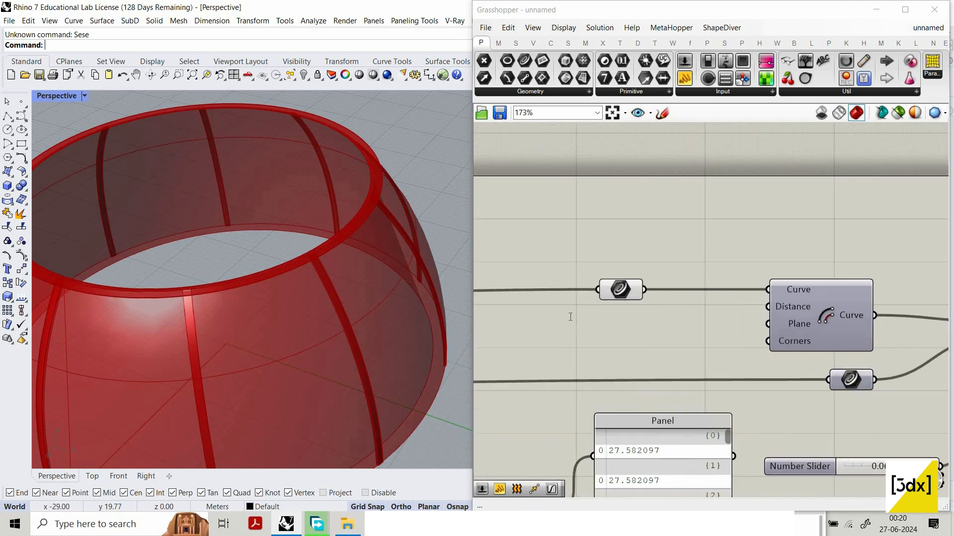
pyautogui.doubleClick(637, 327)
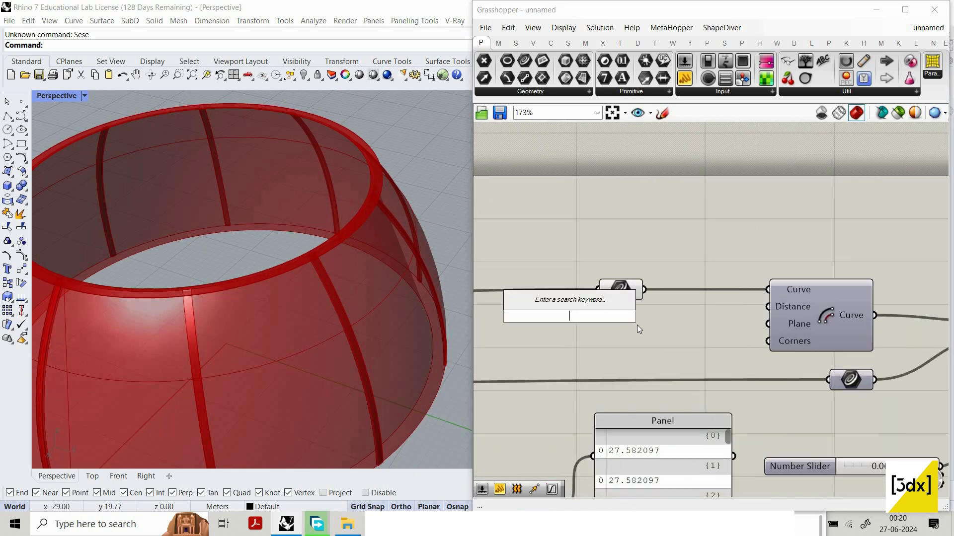
pyautogui.doubleClick(560, 328)
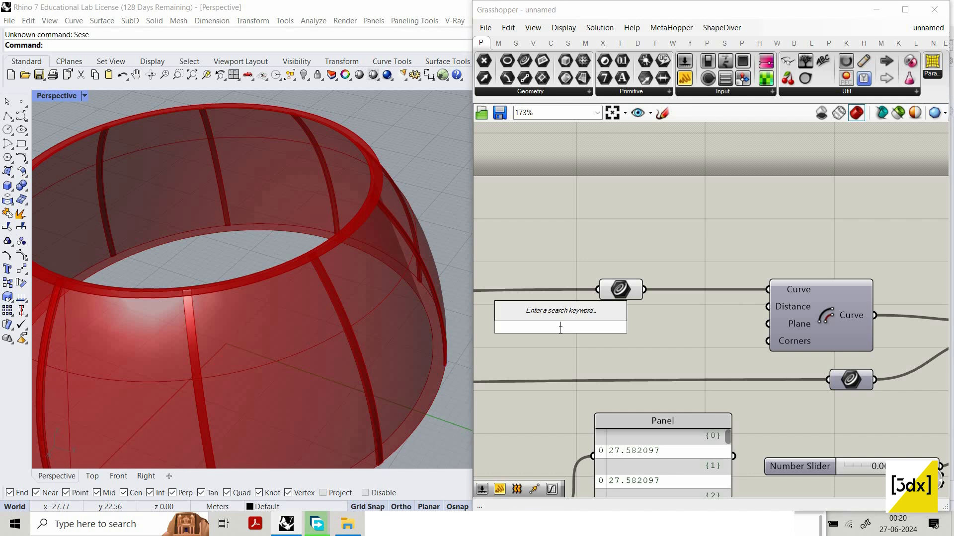
pyautogui.write('0.05')
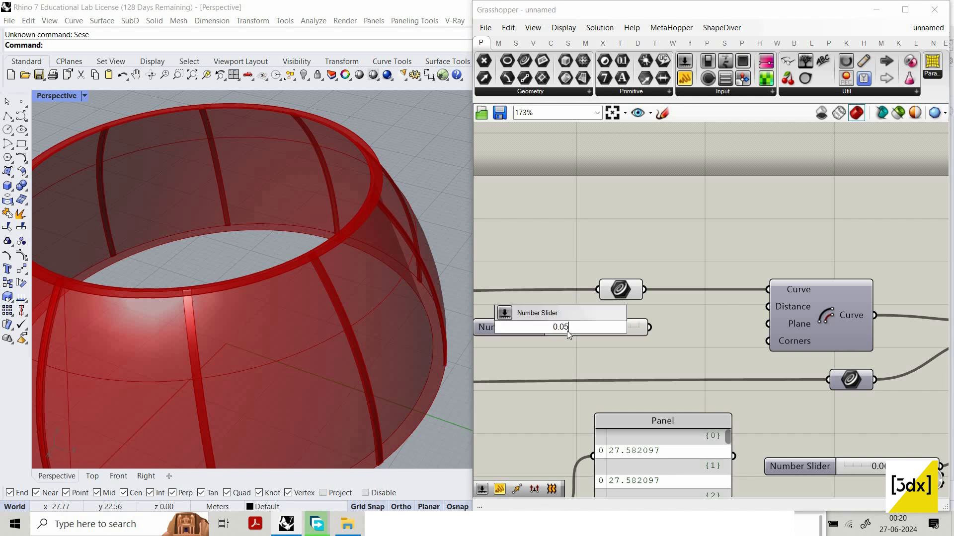
pyautogui.press('Return')
pyautogui.moveTo(775, 306); pyautogui.dragTo(649, 327)
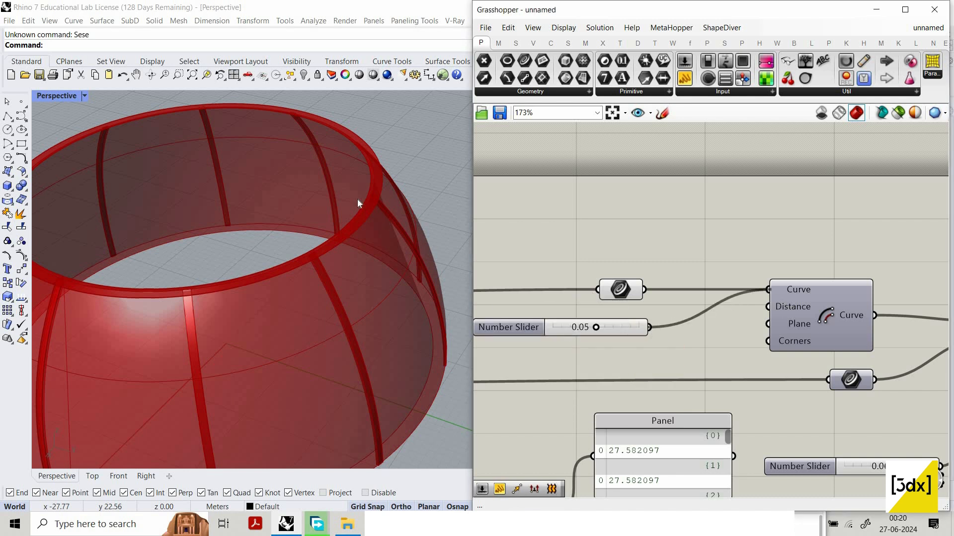
# Set the rim offset distance slider to 0.09
pyautogui.scroll(5, 347, 278)
pyautogui.scroll(5, 334, 236)
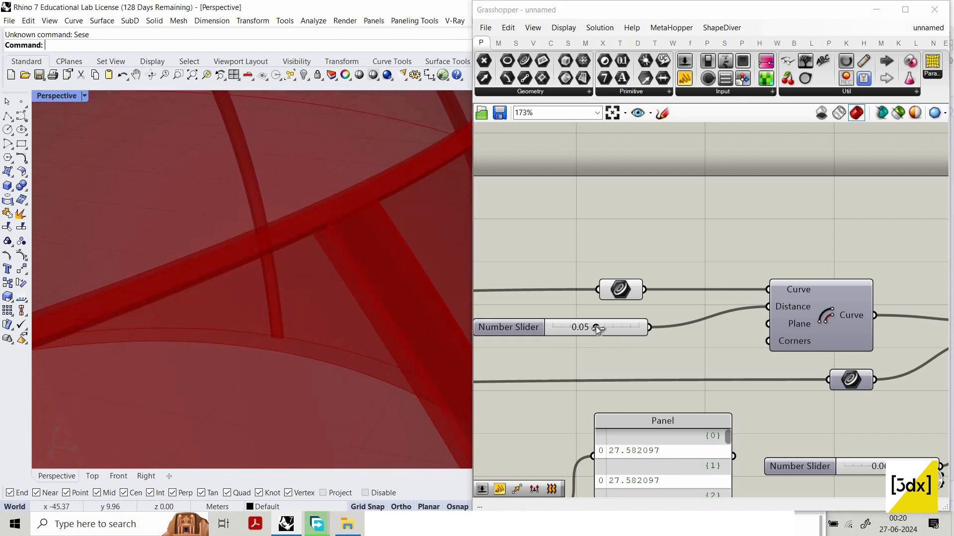
pyautogui.moveTo(596, 327); pyautogui.dragTo(634, 326)
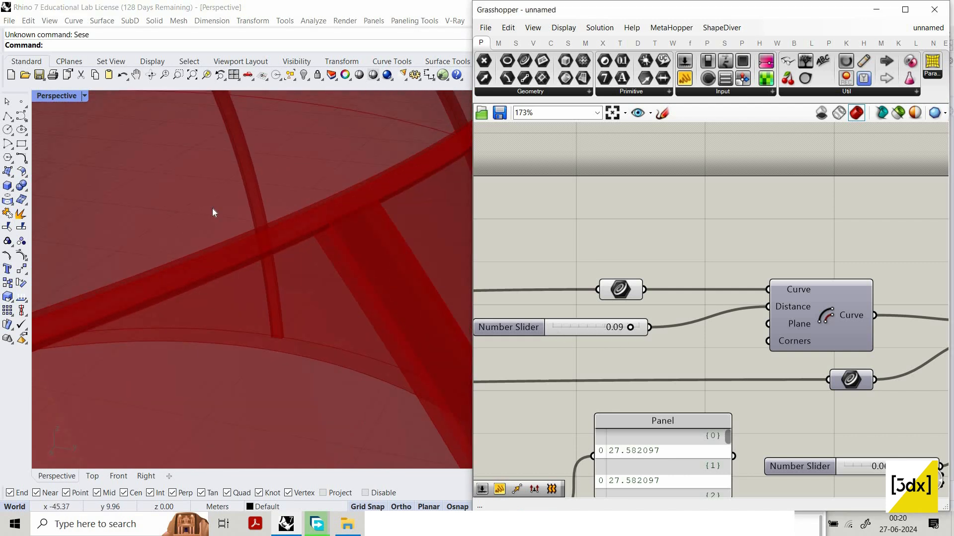
pyautogui.scroll(-10, 390, 287)
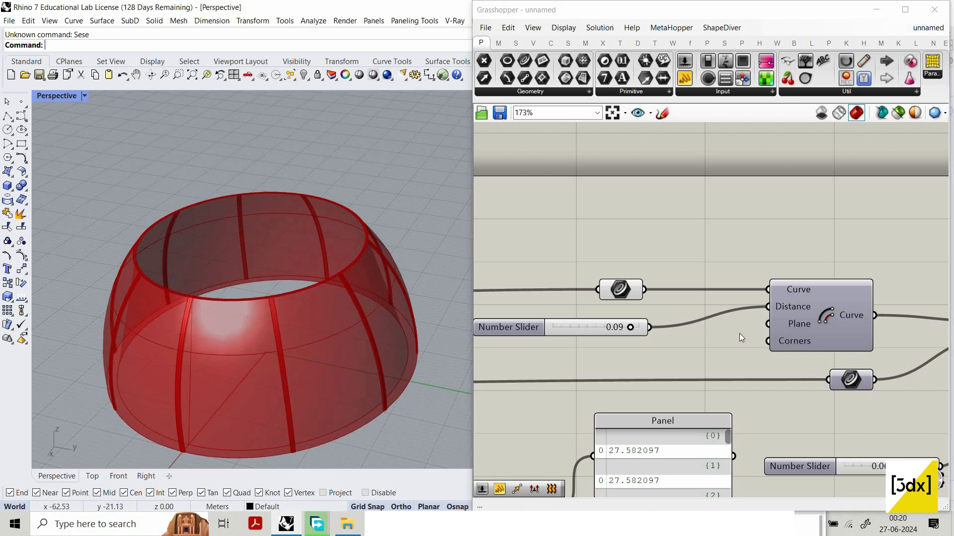
# Add a Brep container fed by the Result of the Breps A/Breps B component and place it above the Extrude component in the final output column
pyautogui.scroll(-5, 837, 312)
pyautogui.moveTo(692, 298); pyautogui.dragTo(627, 293, button='right')
pyautogui.scroll(3, 624, 293)
pyautogui.moveTo(620, 294); pyautogui.dragTo(646, 291)
pyautogui.doubleClick(726, 287)
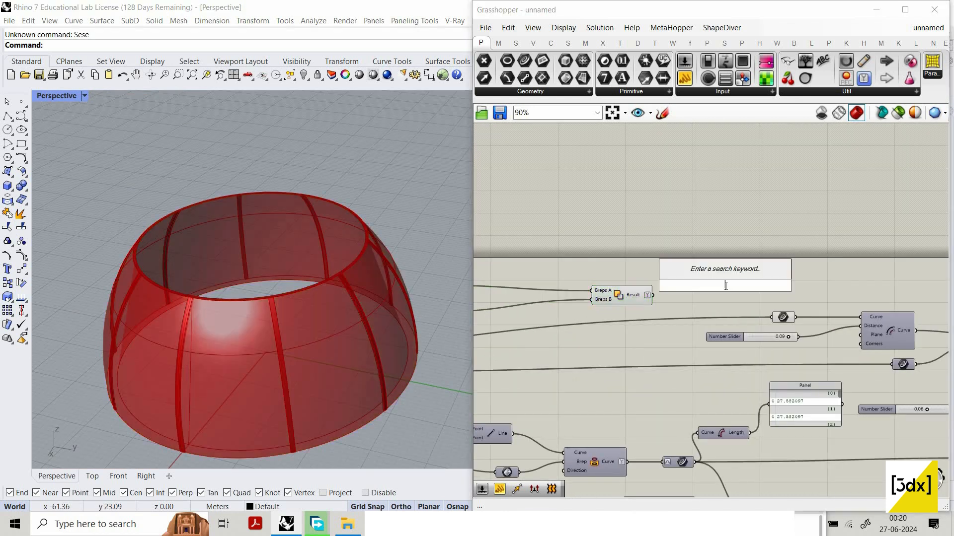
pyautogui.write('bre')
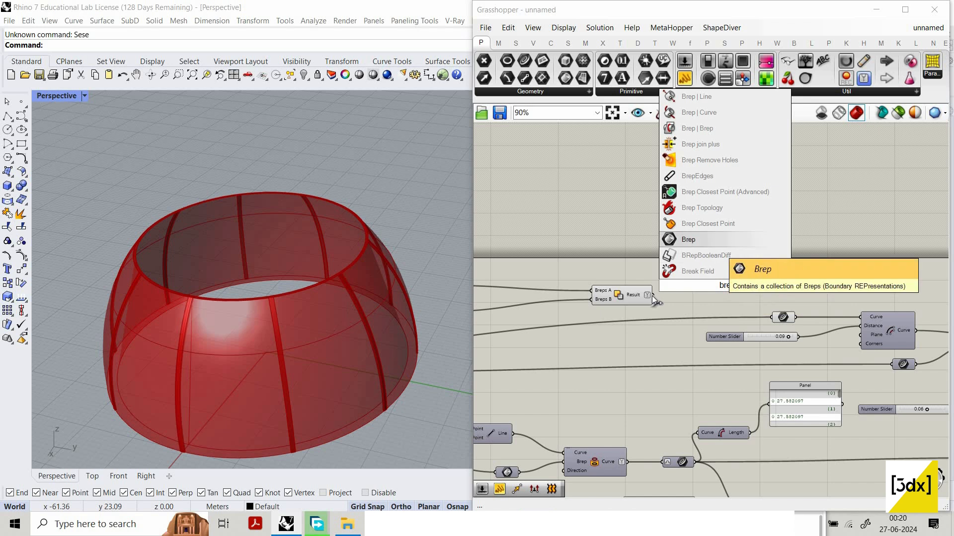
pyautogui.click(697, 239)
pyautogui.moveTo(714, 286); pyautogui.dragTo(586, 238)
pyautogui.scroll(-4, 642, 281)
pyautogui.scroll(2, 681, 278)
pyautogui.scroll(-1, 695, 260)
pyautogui.scroll(1, 579, 223)
# Turn off the preview of the intermediate components, leaving out the final Brep container, the Extrude and the Cap components
pyautogui.moveTo(697, 436); pyautogui.dragTo(577, 234)
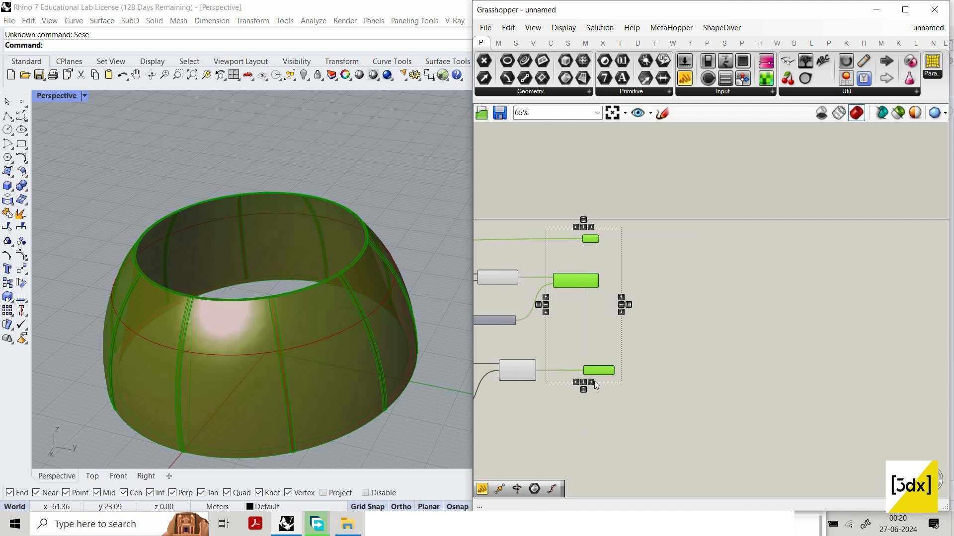
pyautogui.click(580, 167)
pyautogui.click(591, 381)
pyautogui.scroll(-2, 729, 404)
pyautogui.moveTo(646, 446); pyautogui.dragTo(510, 317)
pyautogui.middleClick(583, 302)
pyautogui.click(606, 321)
# Examine the upper rim ring and its junctions with the ribs from several angles in the Perspective view
pyautogui.scroll(3, 400, 285)
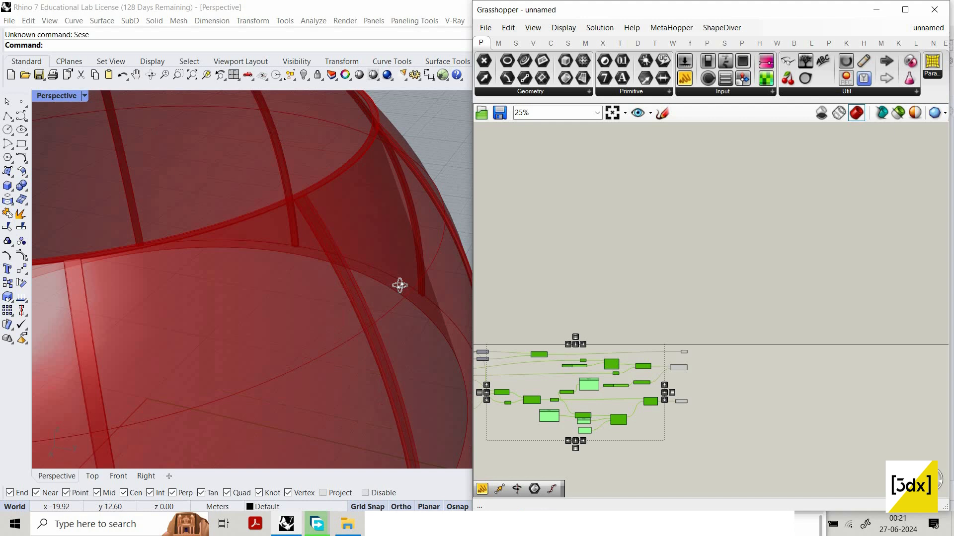
pyautogui.scroll(-3, 400, 285)
pyautogui.moveTo(400, 285)
pyautogui.mouseDown(button='right')
pyautogui.moveTo(390, 287)
pyautogui.moveTo(403, 265)
pyautogui.moveTo(393, 275)
pyautogui.mouseUp(button='right')
pyautogui.scroll(3, 376, 245)
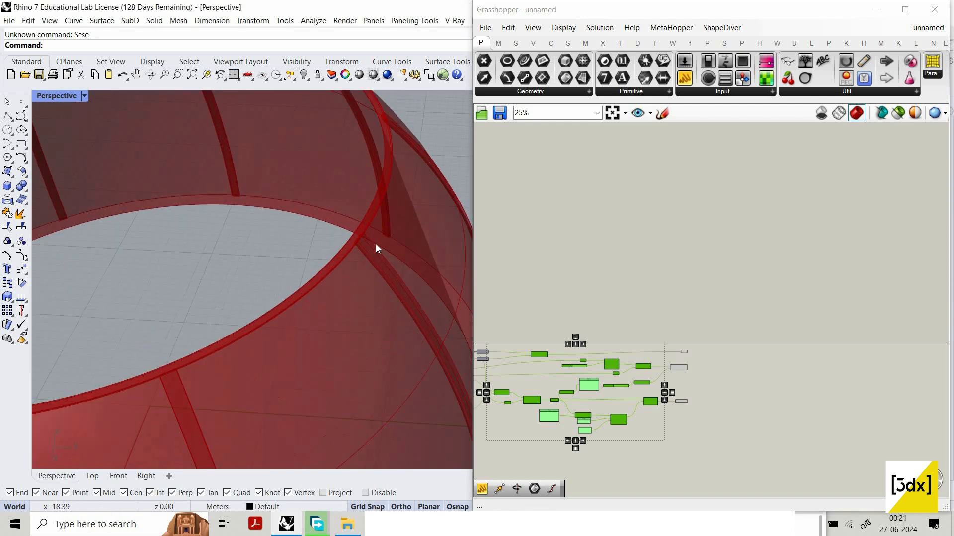
pyautogui.scroll(-3, 323, 202)
pyautogui.scroll(3, 324, 189)
pyautogui.moveTo(317, 242); pyautogui.dragTo(323, 337, button='right')
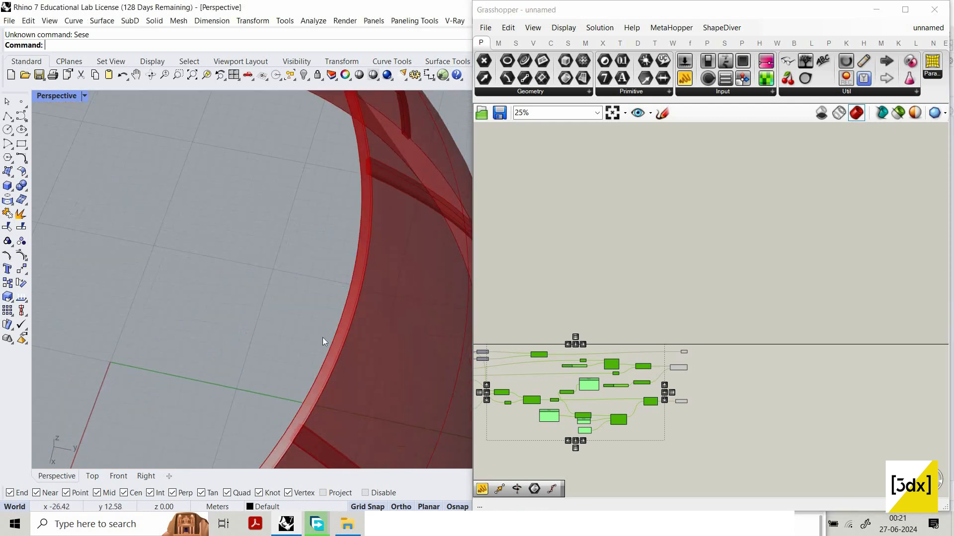
# Examine up close where a rib's end meets the upper rim ring in the Perspective view
pyautogui.scroll(-4, 285, 353)
pyautogui.scroll(4, 285, 354)
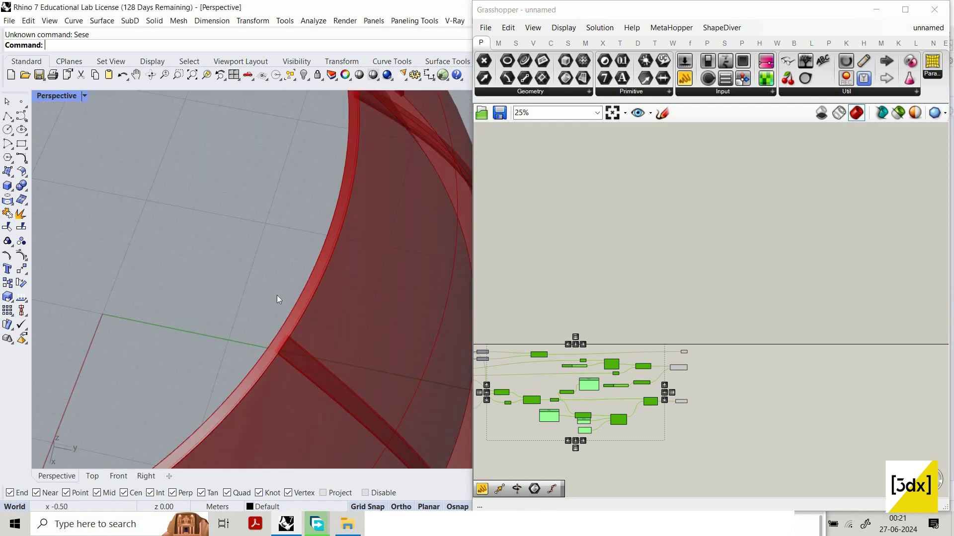
pyautogui.scroll(2, 286, 350)
pyautogui.scroll(2, 293, 333)
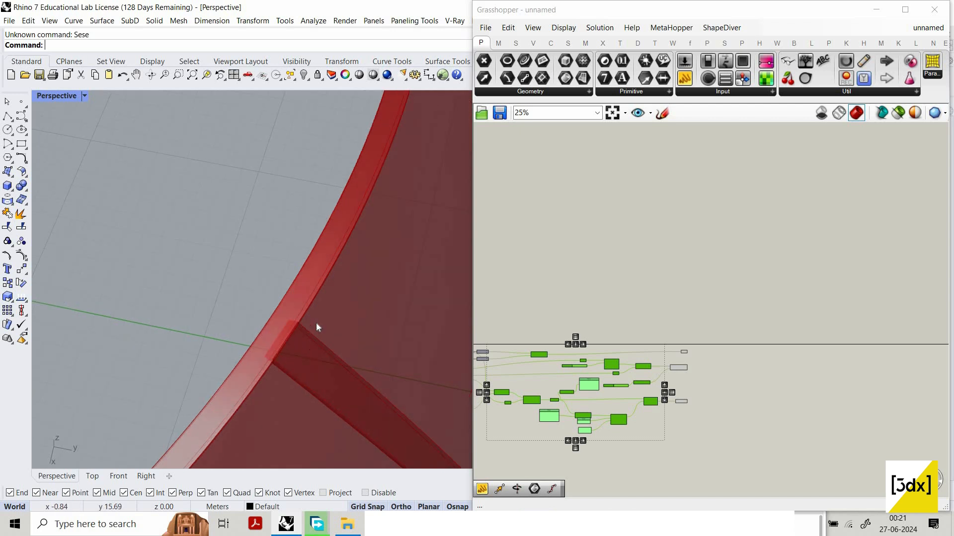
pyautogui.scroll(-4, 323, 320)
pyautogui.moveTo(323, 301); pyautogui.dragTo(303, 232, button='right')
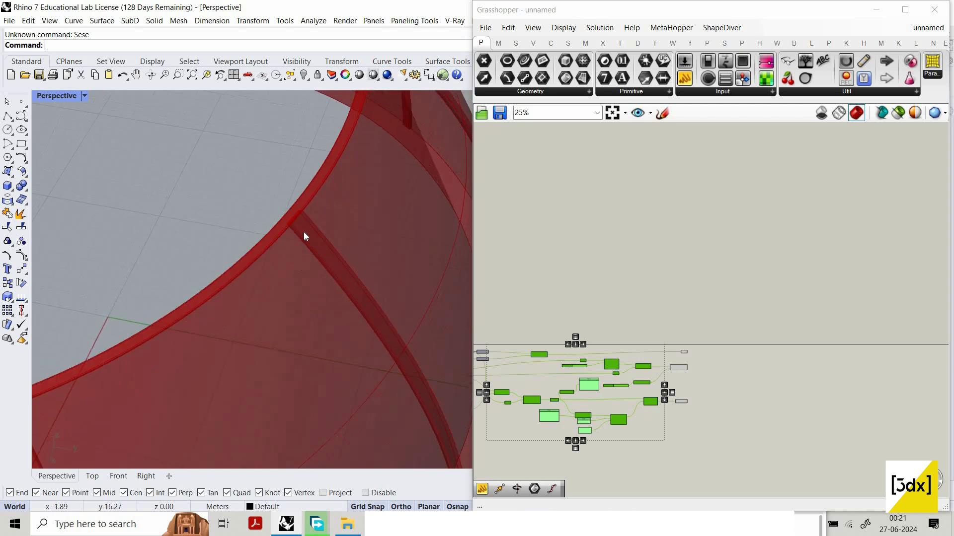
pyautogui.scroll(3, 300, 246)
pyautogui.scroll(-3, 308, 266)
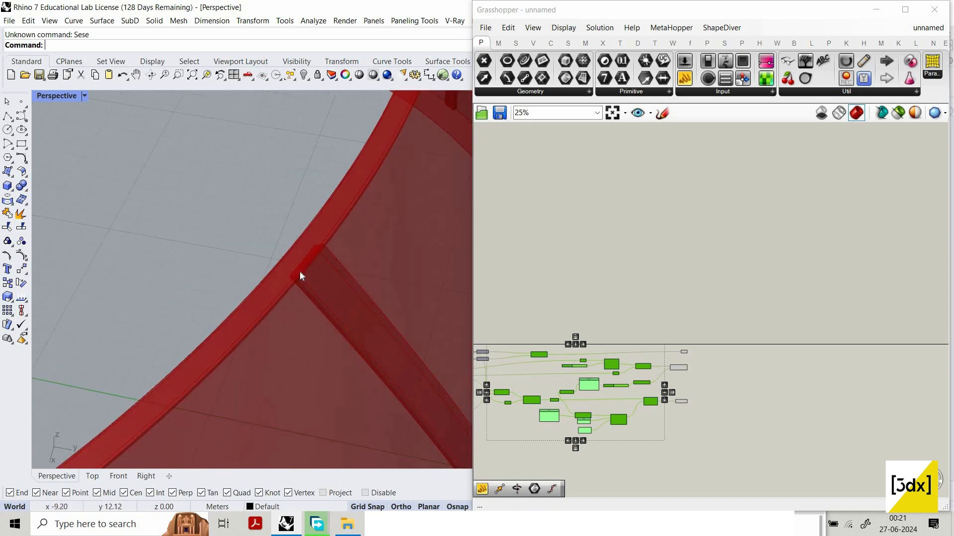
pyautogui.scroll(2, 300, 273)
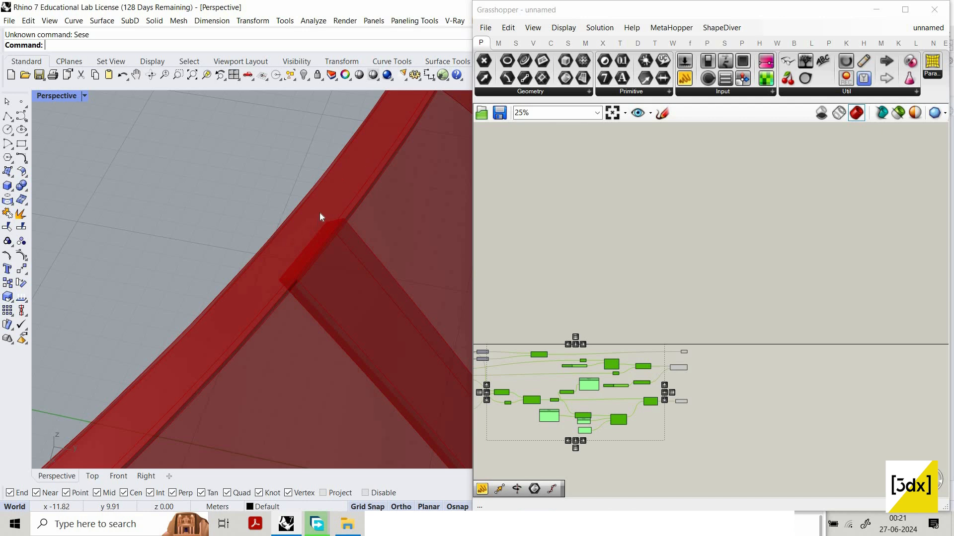
pyautogui.scroll(-1, 304, 211)
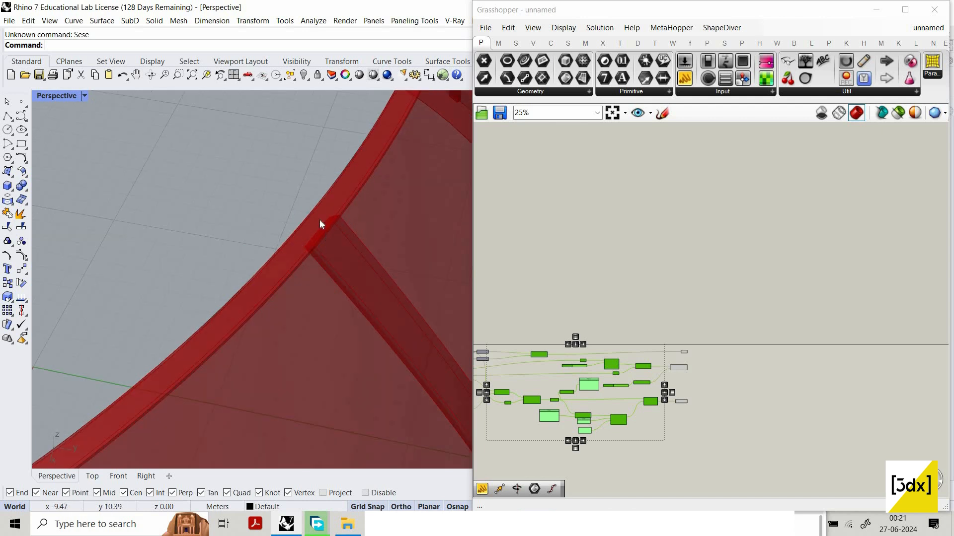
pyautogui.scroll(-2, 745, 347)
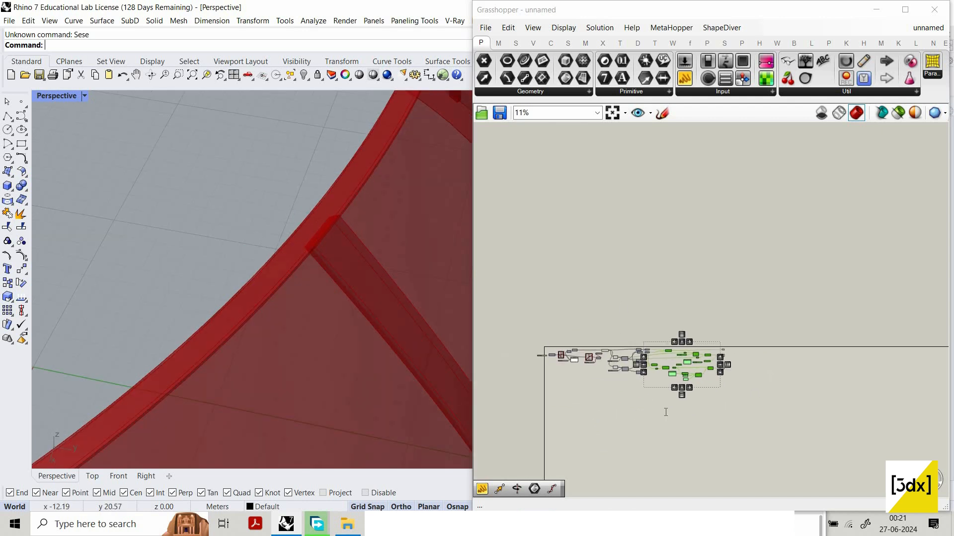
pyautogui.scroll(1, 668, 407)
pyautogui.doubleClick(665, 412)
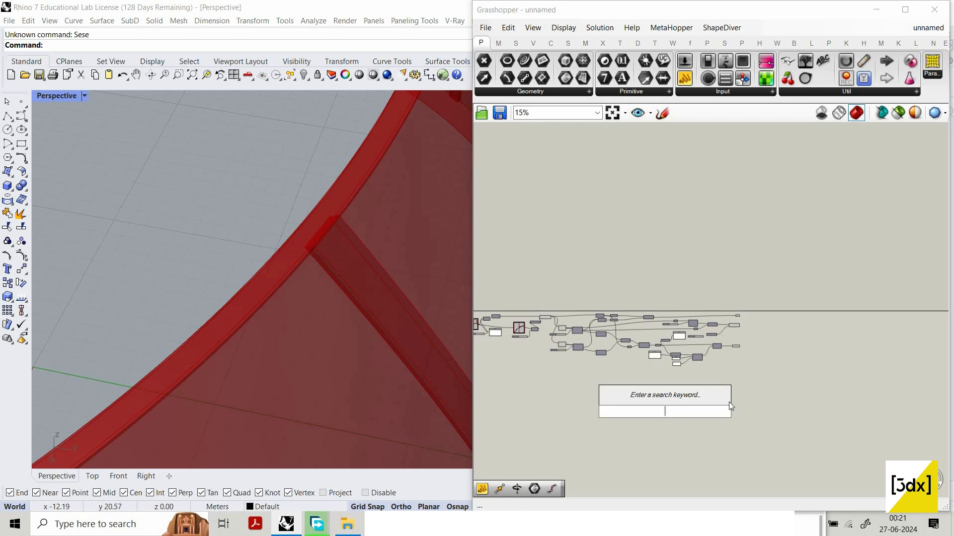
pyautogui.scroll(-2, 616, 394)
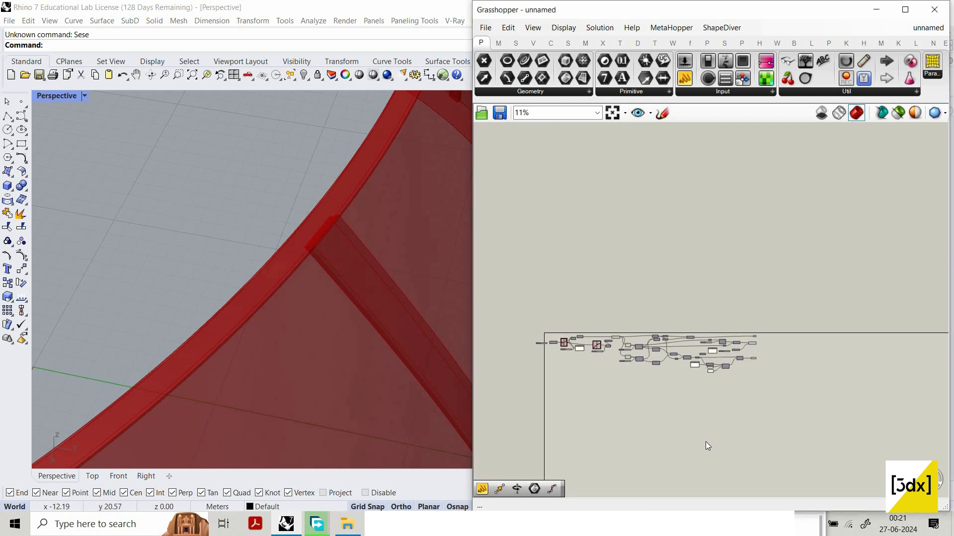
pyautogui.scroll(8, 646, 351)
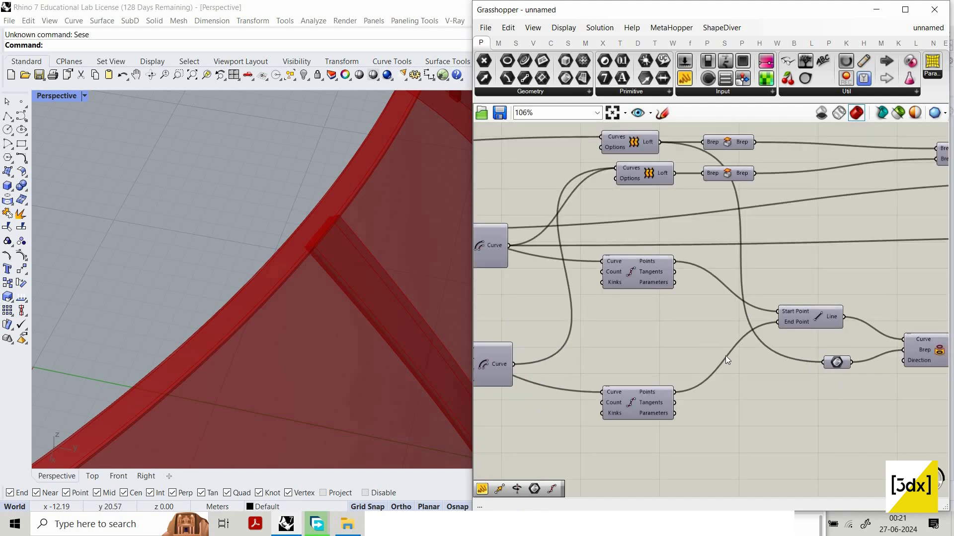
pyautogui.scroll(-3, 612, 300)
pyautogui.scroll(3, 619, 311)
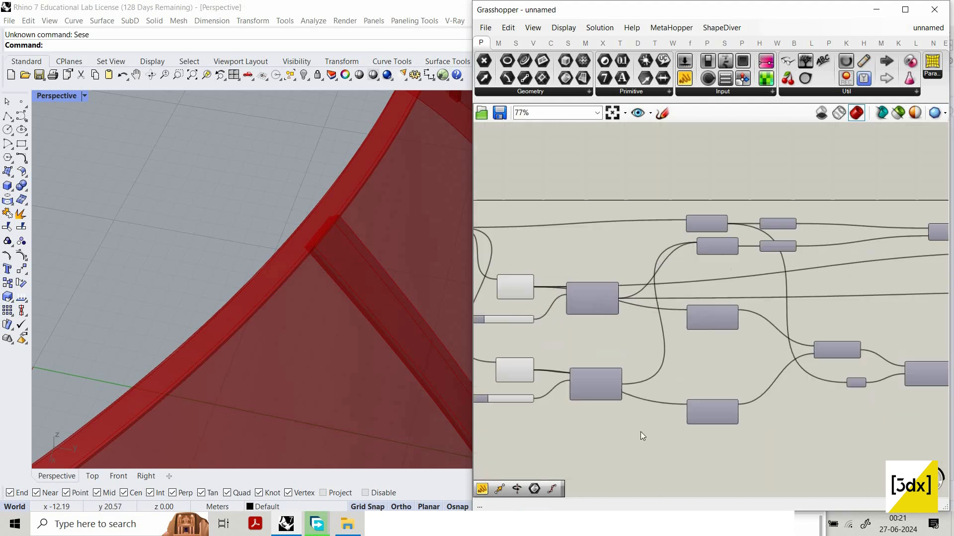
pyautogui.doubleClick(642, 480)
pyautogui.press('Escape')
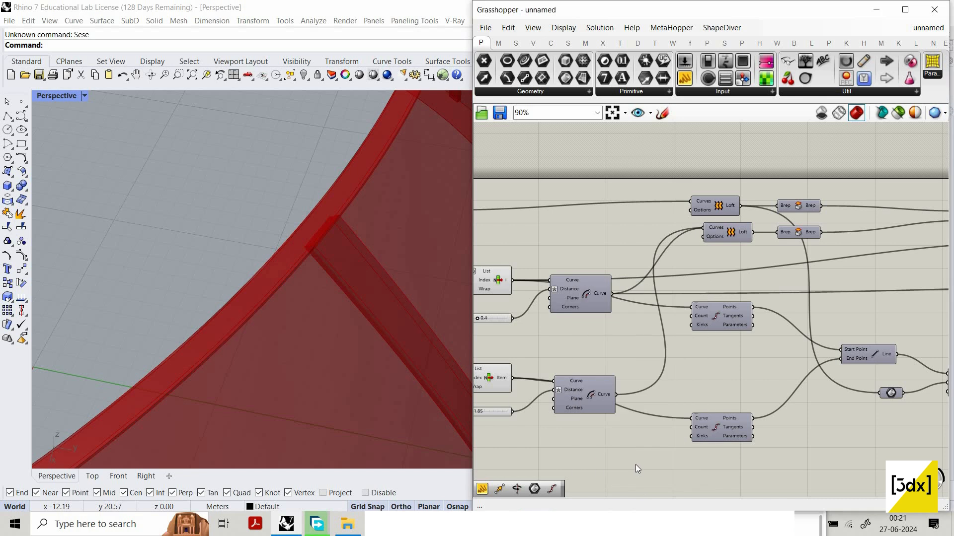
# Add a Curve container below the offset components and feed it the Curve output of the offset with distance 0.4
pyautogui.doubleClick(640, 486)
pyautogui.write('crv')
pyautogui.press('Return')
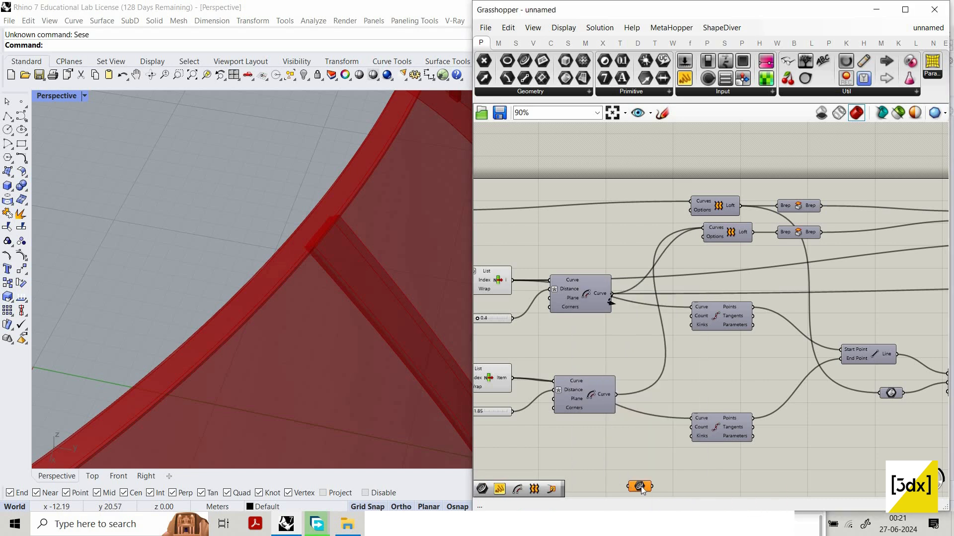
pyautogui.moveTo(612, 294); pyautogui.dragTo(628, 486)
pyautogui.scroll(-8, 337, 254)
pyautogui.moveTo(337, 255); pyautogui.dragTo(463, 315, button='right')
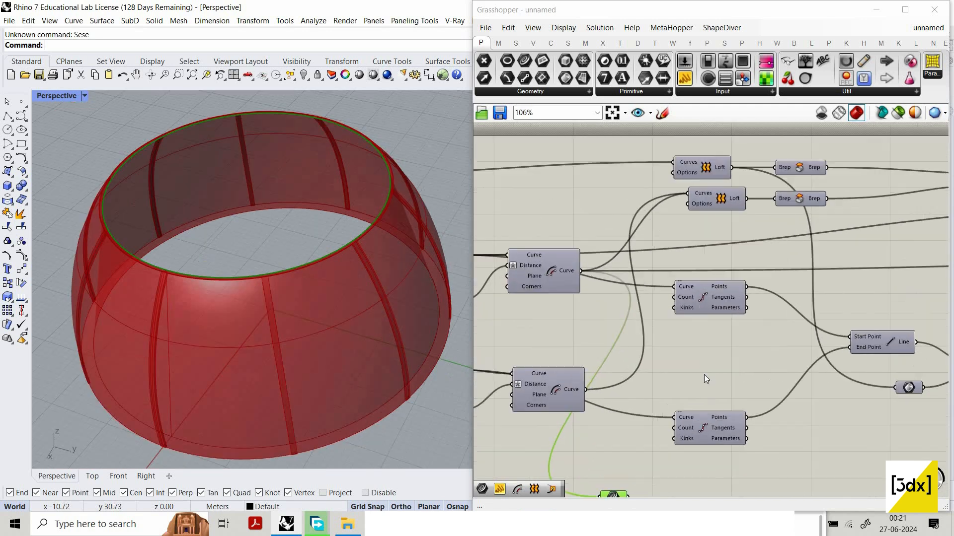
# Turn on the preview of the upper curve division component and inspect its points along the rim
pyautogui.moveTo(704, 374); pyautogui.dragTo(610, 238, button='right')
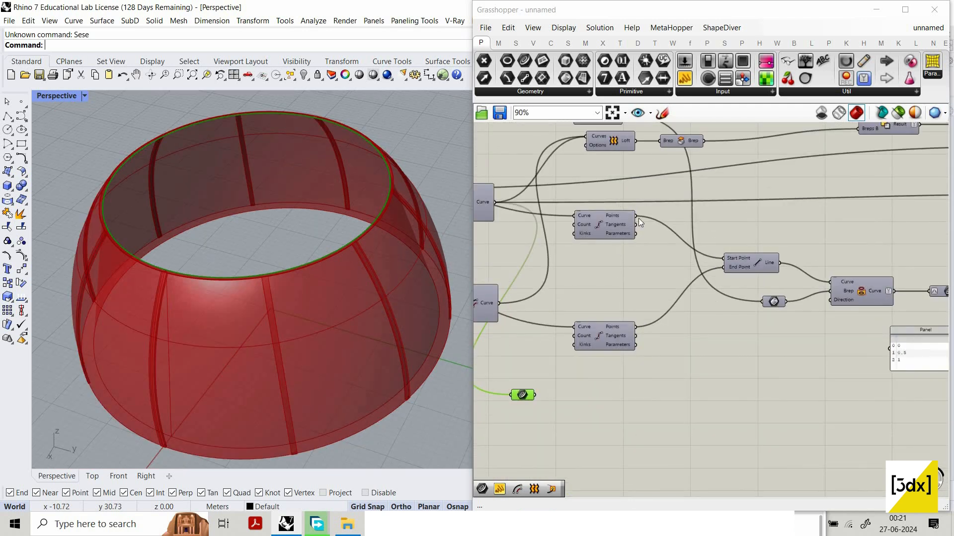
pyautogui.rightClick(639, 219)
pyautogui.click(620, 216)
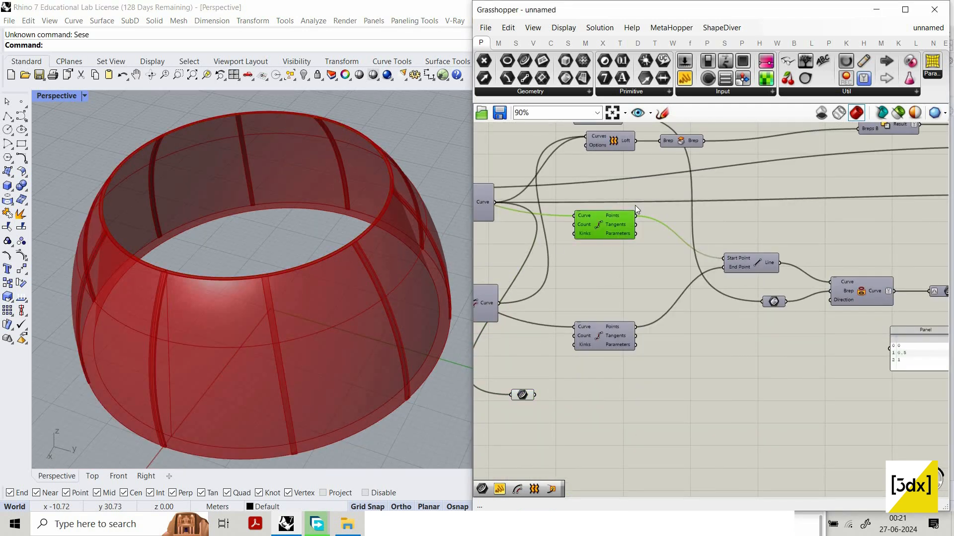
pyautogui.rightClick(624, 191)
pyautogui.click(635, 201)
pyautogui.scroll(8, 354, 234)
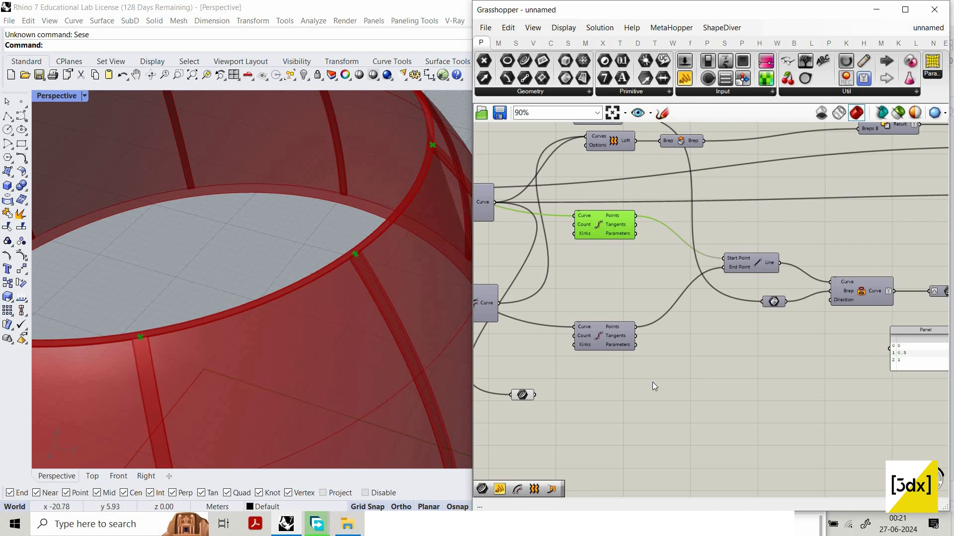
pyautogui.scroll(-2, 666, 407)
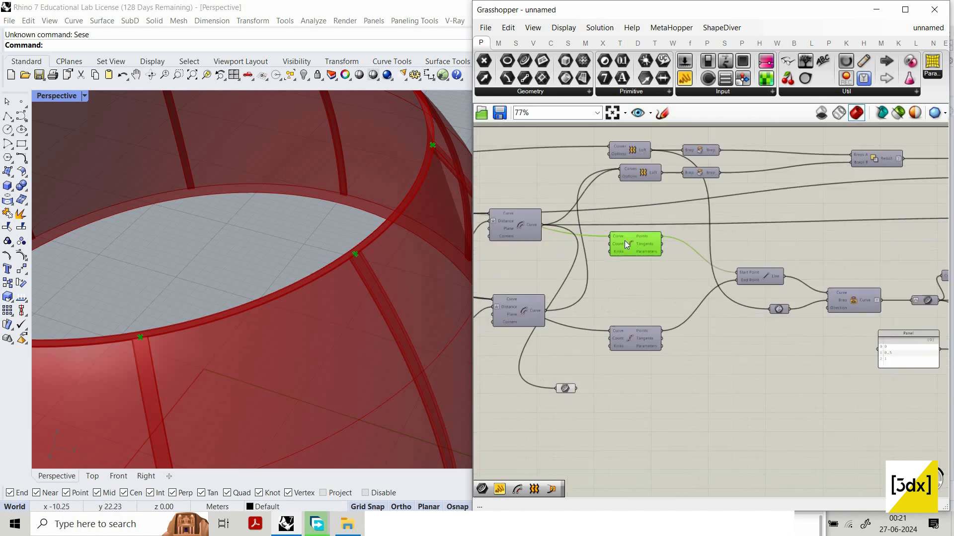
pyautogui.doubleClick(662, 426)
pyautogui.write('eva')
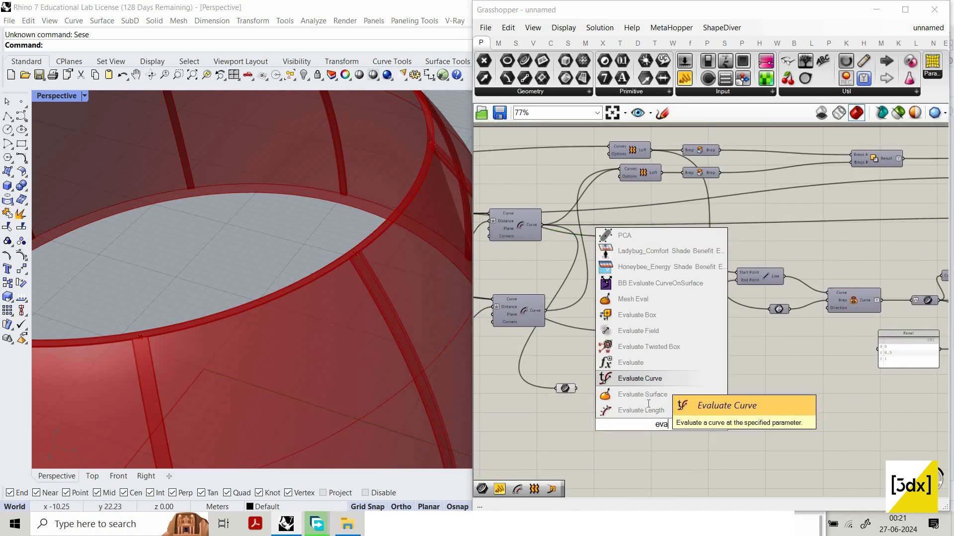
pyautogui.press('Return')
# Add a Curve Closest Point component, feeding Point from the upper division's Points and Curve from the new Curve container
pyautogui.doubleClick(647, 403)
pyautogui.write('c')
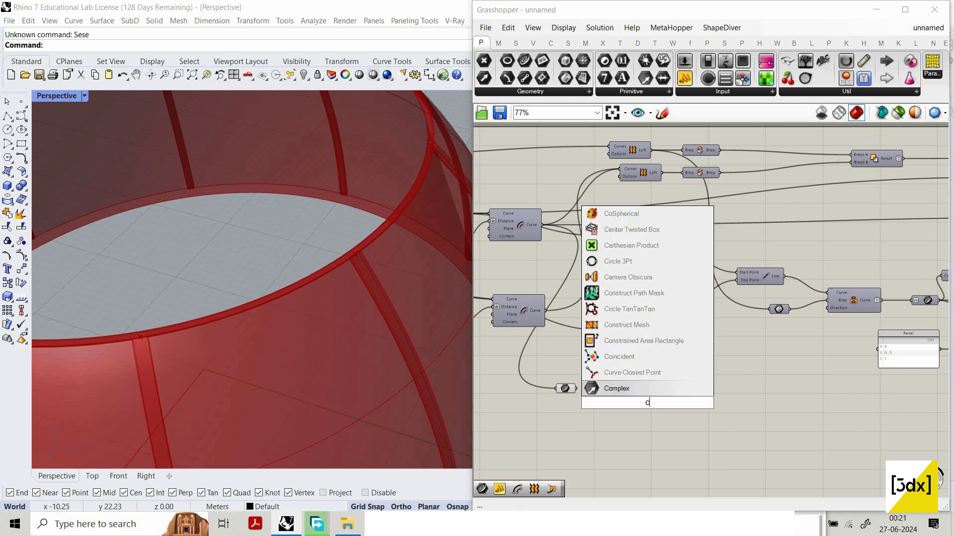
pyautogui.write('urve clo')
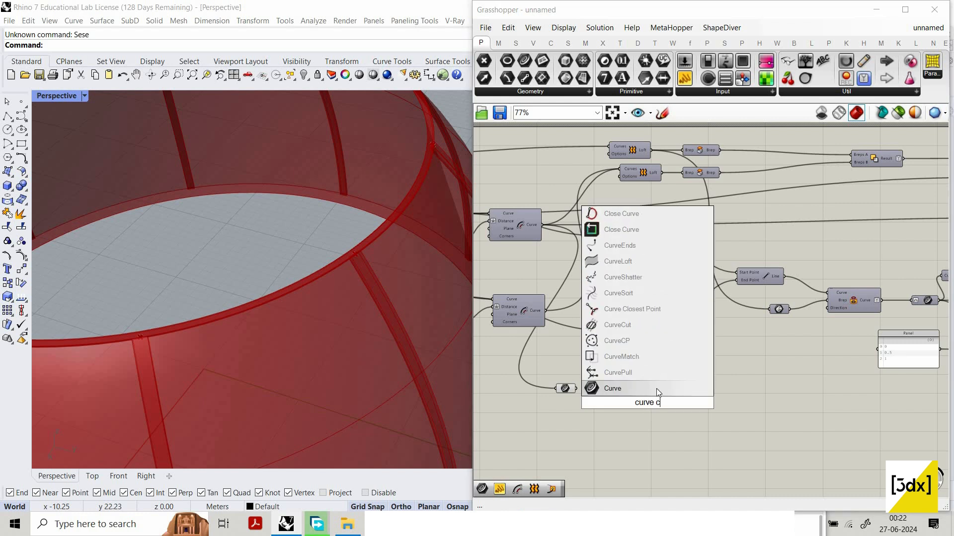
pyautogui.click(648, 323)
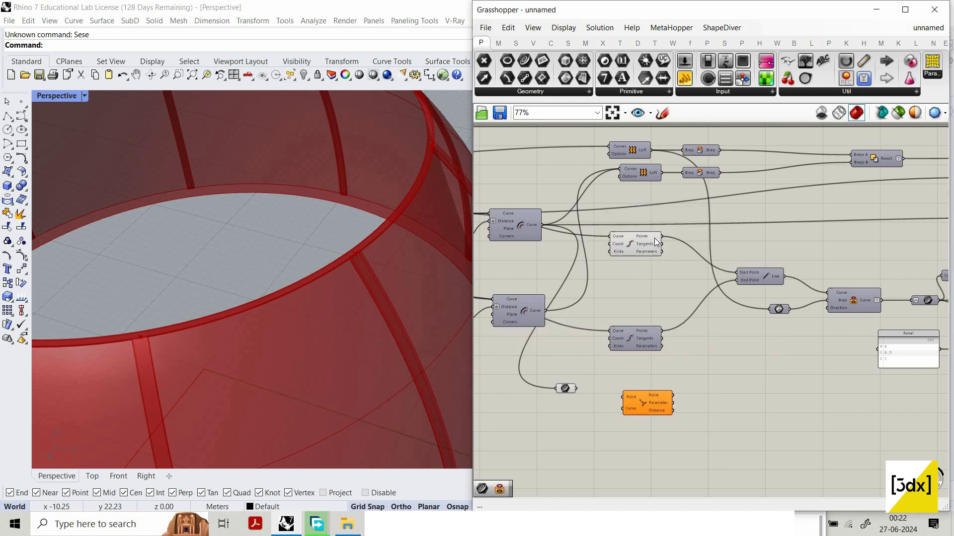
pyautogui.moveTo(661, 237); pyautogui.dragTo(590, 413)
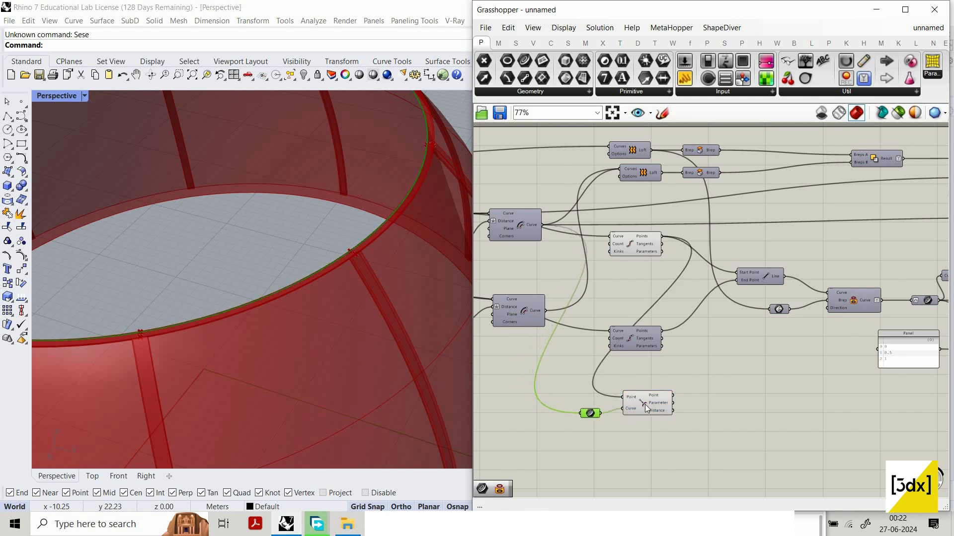
pyautogui.scroll(1, 664, 409)
pyautogui.scroll(-6, 341, 310)
pyautogui.scroll(8, 334, 301)
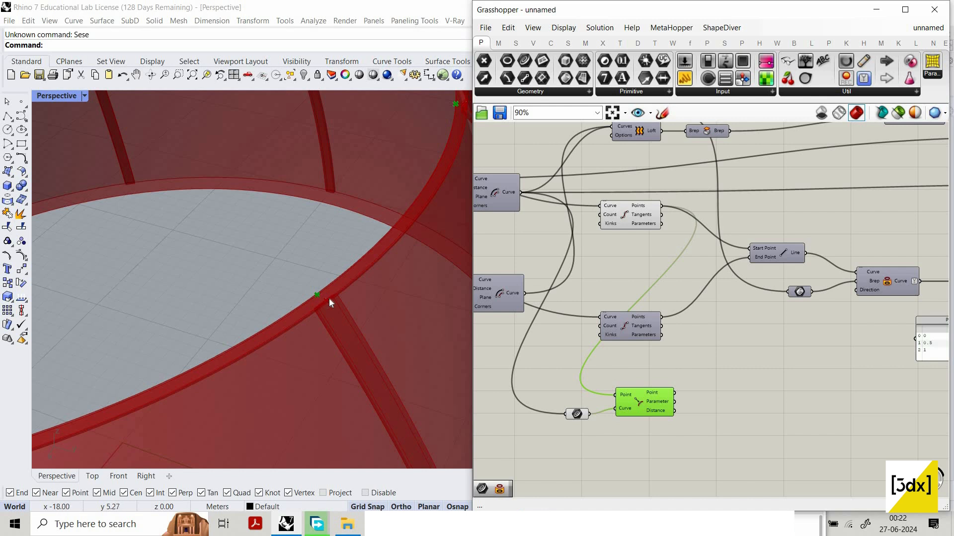
pyautogui.scroll(-1, 643, 412)
# Add a Vector 2Pt component beside the Curve Closest Point component
pyautogui.doubleClick(719, 423)
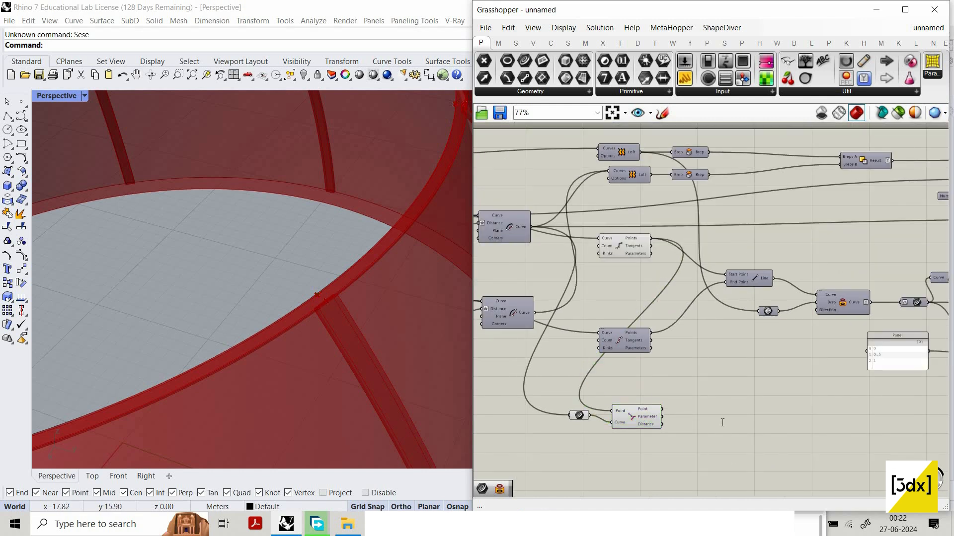
pyautogui.write('vec')
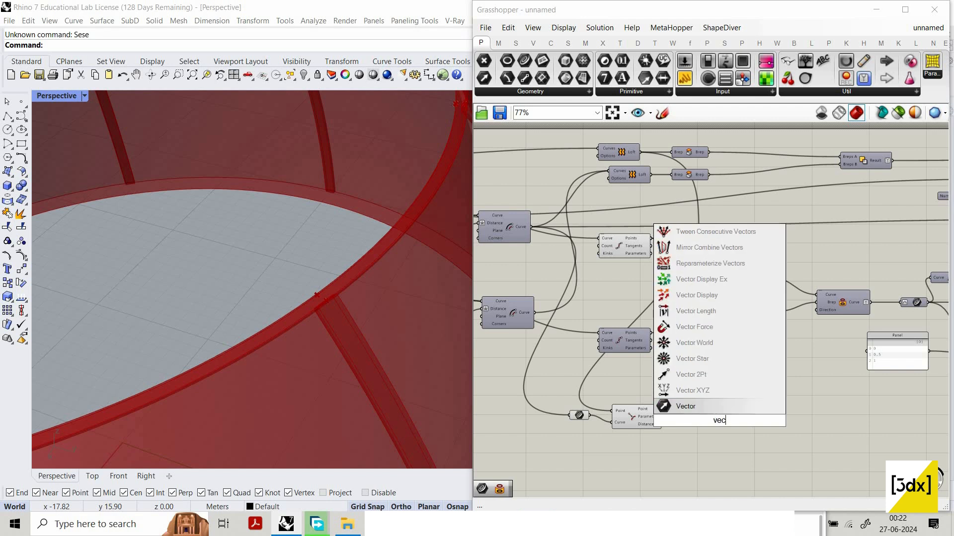
pyautogui.write('tor')
pyautogui.click(722, 361)
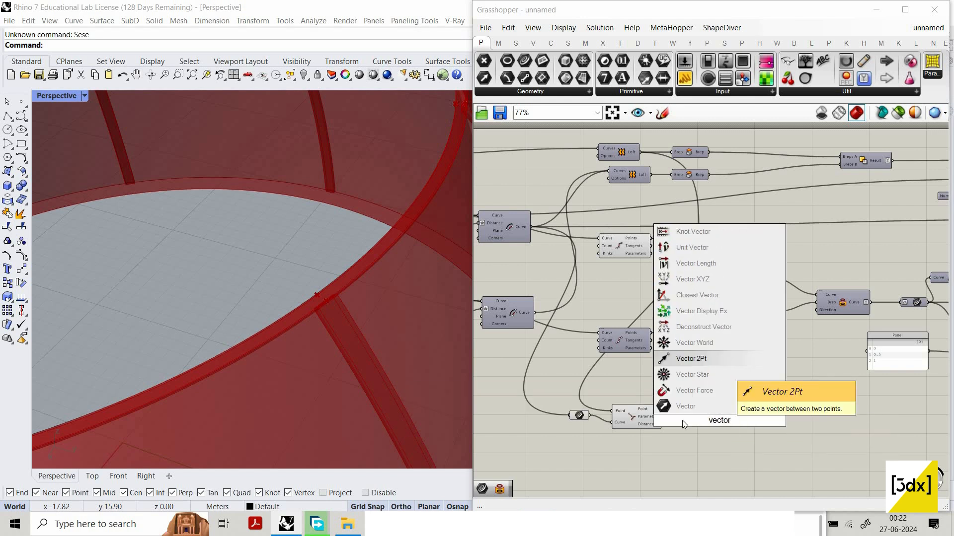
# Wire the closest point into Point A and the upper division's Points into Point B of the Vector 2Pt component
pyautogui.scroll(3, 731, 422)
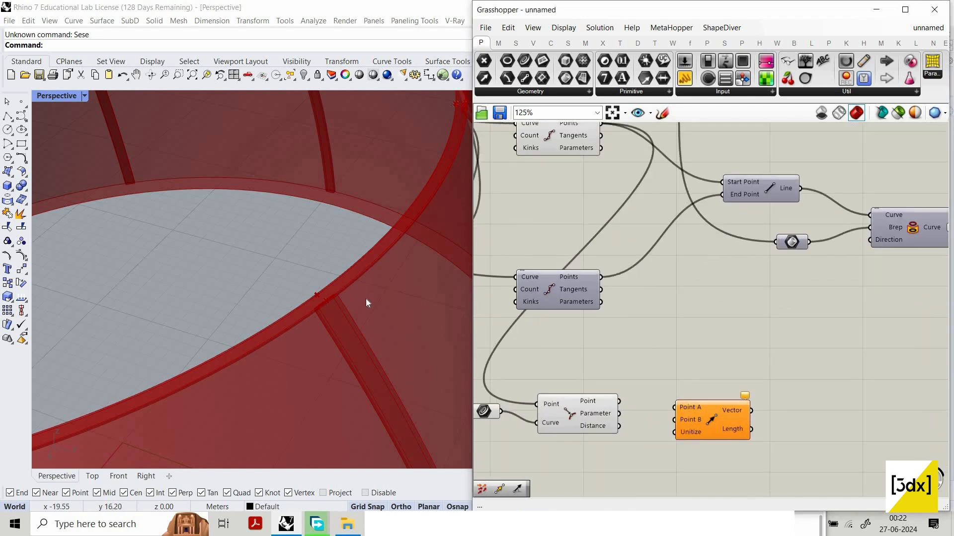
pyautogui.scroll(-5, 844, 244)
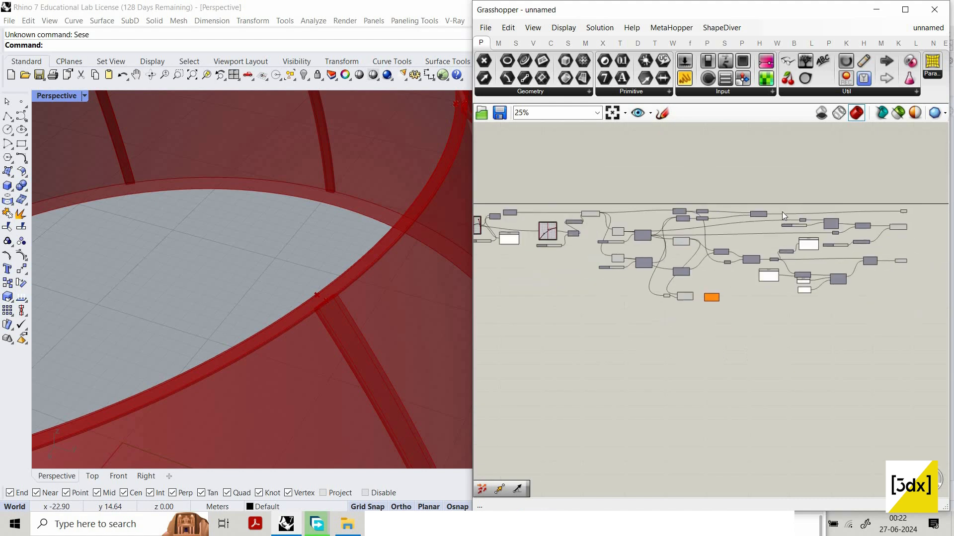
pyautogui.scroll(2, 795, 218)
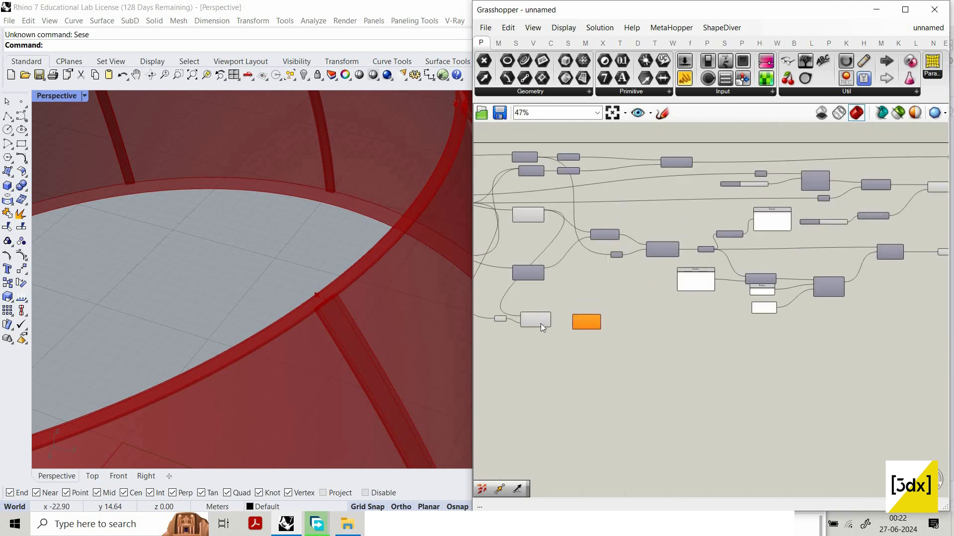
pyautogui.scroll(3, 543, 326)
pyautogui.scroll(1, 555, 321)
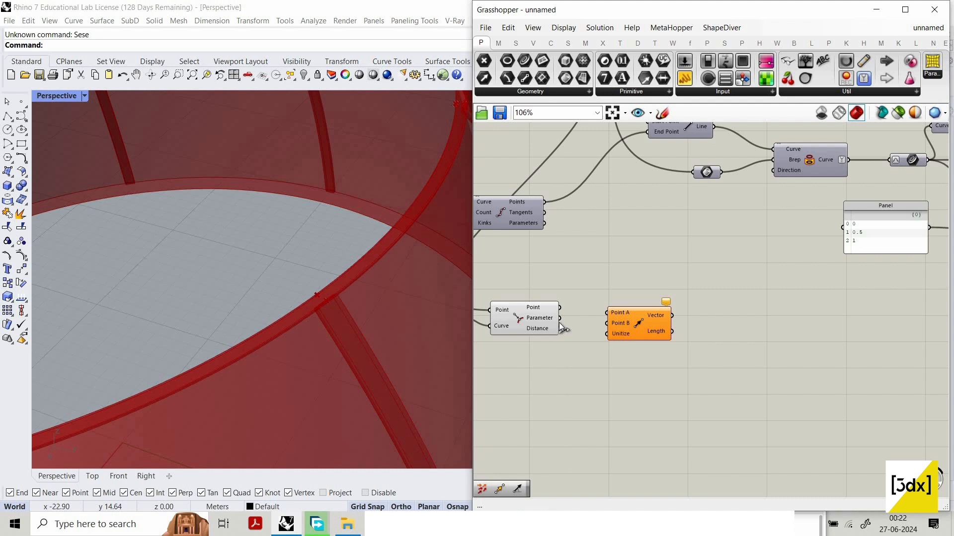
pyautogui.scroll(1, 551, 315)
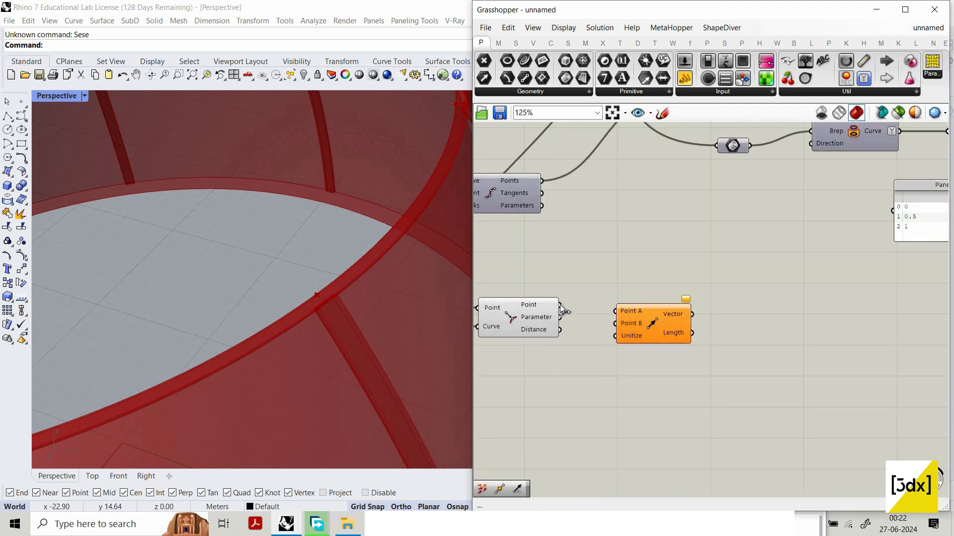
pyautogui.moveTo(562, 309); pyautogui.dragTo(617, 312)
pyautogui.moveTo(642, 317); pyautogui.dragTo(632, 229)
pyautogui.scroll(-2, 704, 326)
pyautogui.scroll(-1, 630, 226)
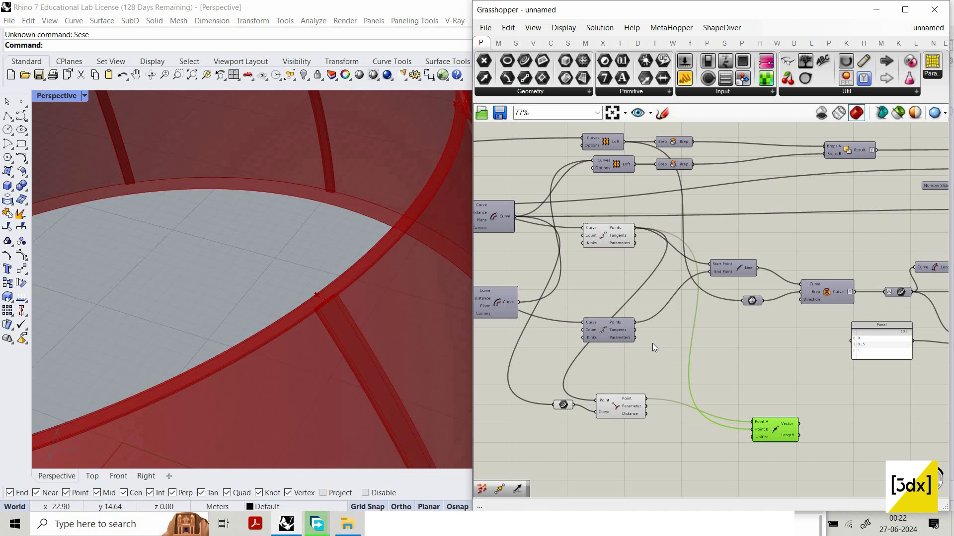
# Add a Vector Display component, feeding Anchor from the closest point and Vector from the Vector 2Pt output
pyautogui.scroll(-1, 652, 344)
pyautogui.scroll(2, 652, 338)
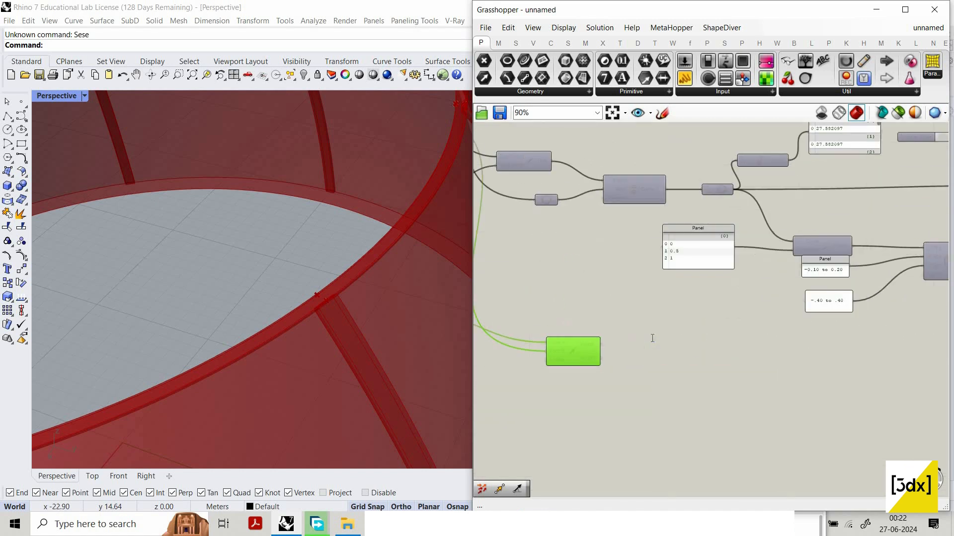
pyautogui.doubleClick(654, 338)
pyautogui.write('vect')
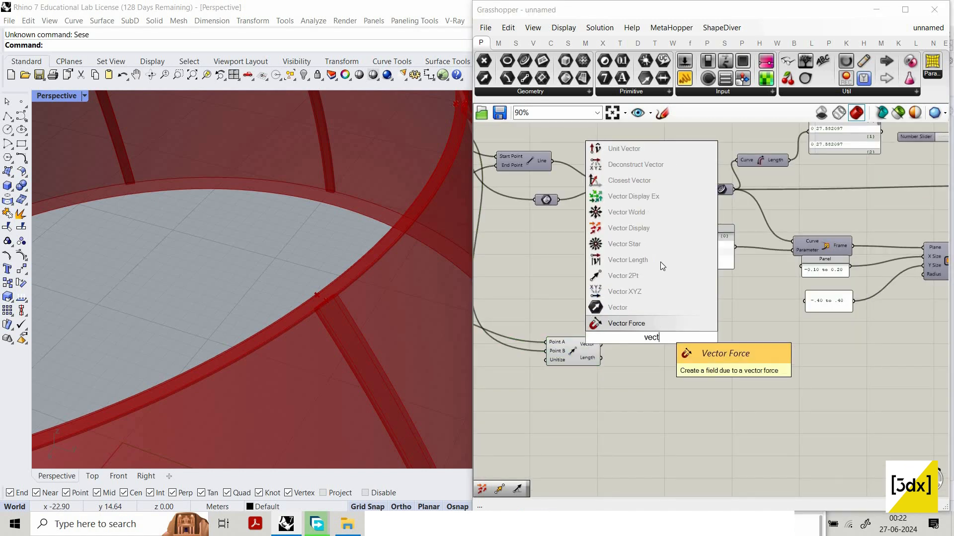
pyautogui.click(628, 228)
pyautogui.scroll(3, 616, 314)
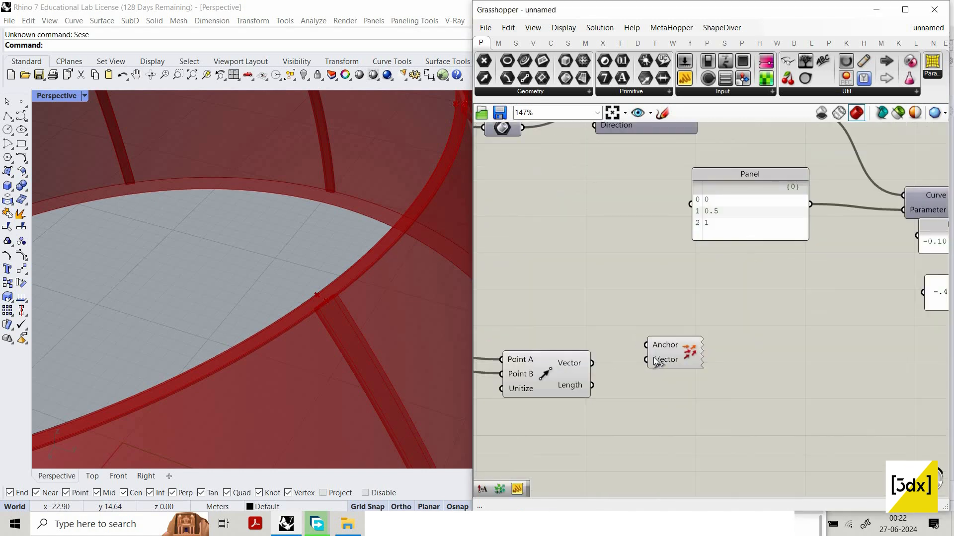
pyautogui.scroll(-4, 562, 312)
pyautogui.scroll(3, 508, 318)
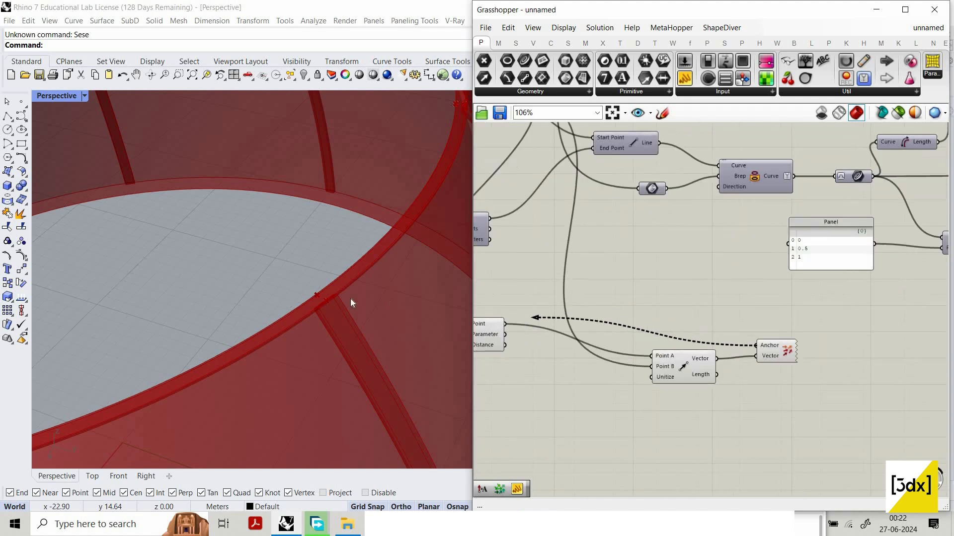
# Turn off the preview of the downstream rib and rim components and inspect the displayed vectors between the two rim curves
pyautogui.scroll(3, 327, 296)
pyautogui.scroll(-5, 371, 291)
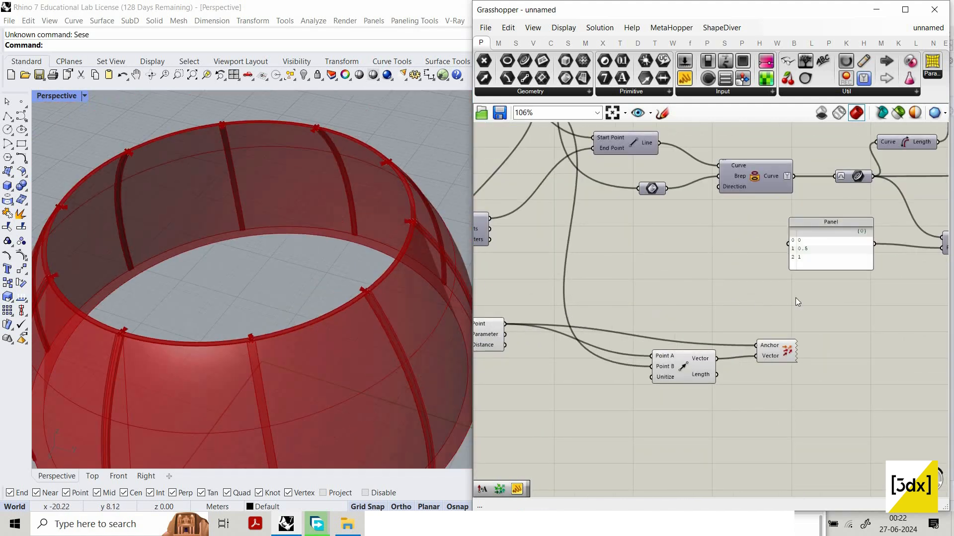
pyautogui.scroll(-5, 795, 297)
pyautogui.moveTo(894, 320); pyautogui.dragTo(652, 180)
pyautogui.middleClick(666, 163)
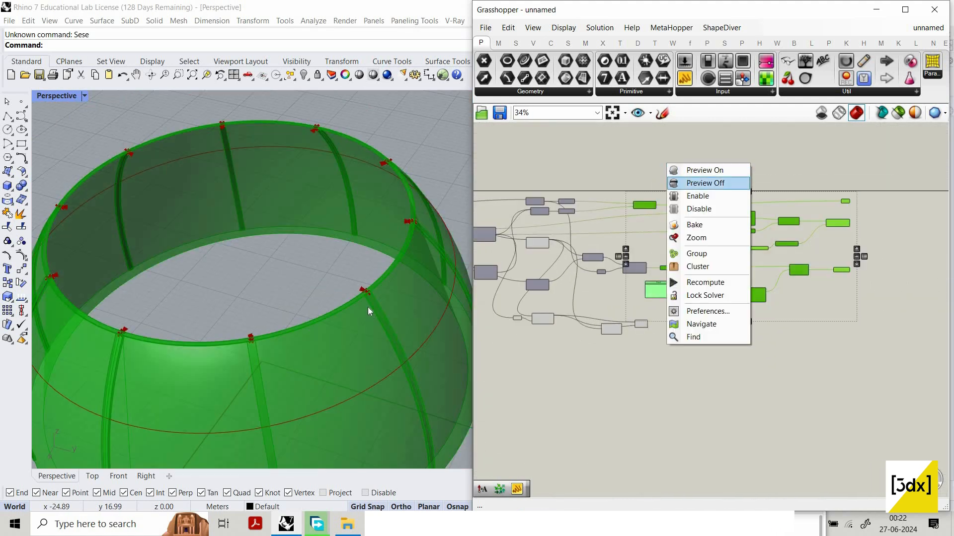
pyautogui.click(699, 180)
pyautogui.scroll(6, 366, 304)
pyautogui.scroll(3, 384, 300)
pyautogui.keyDown('shift'); pyautogui.moveTo(338, 282); pyautogui.dragTo(228, 212, button='right'); pyautogui.keyUp('shift')
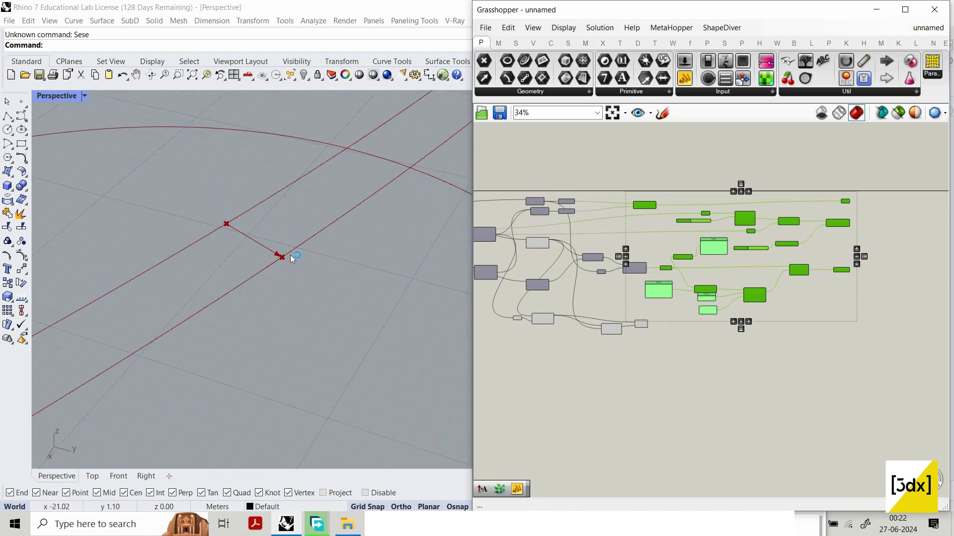
pyautogui.scroll(3, 583, 307)
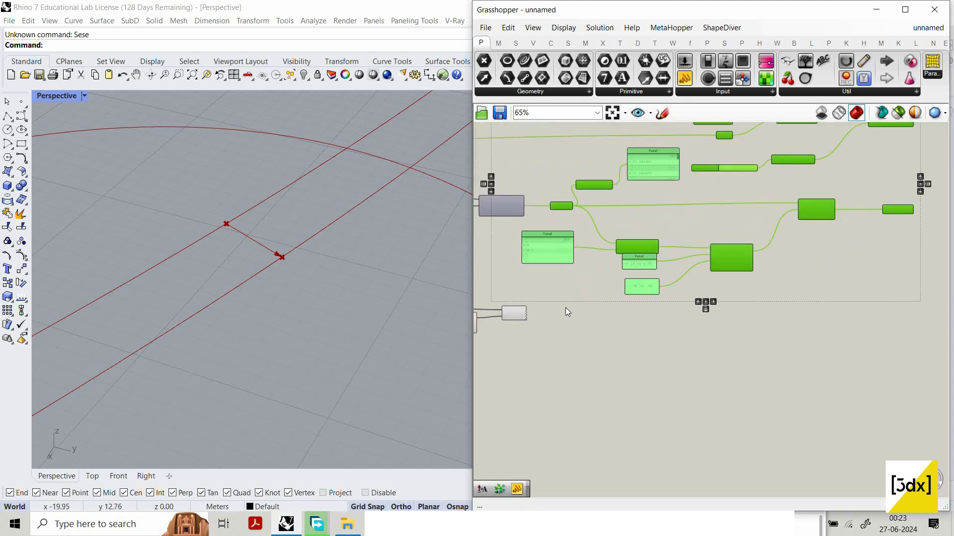
pyautogui.doubleClick(583, 305)
pyautogui.scroll(2, 674, 336)
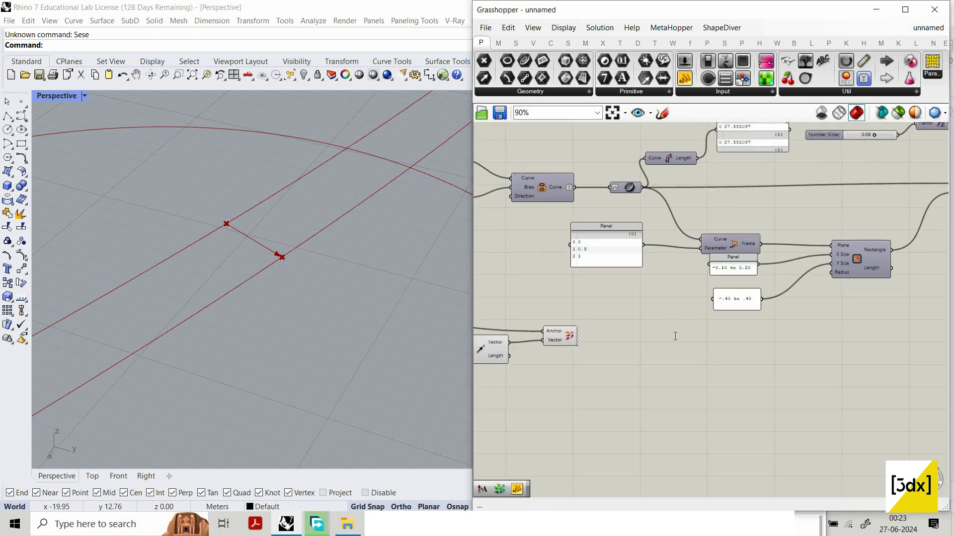
pyautogui.write('plane')
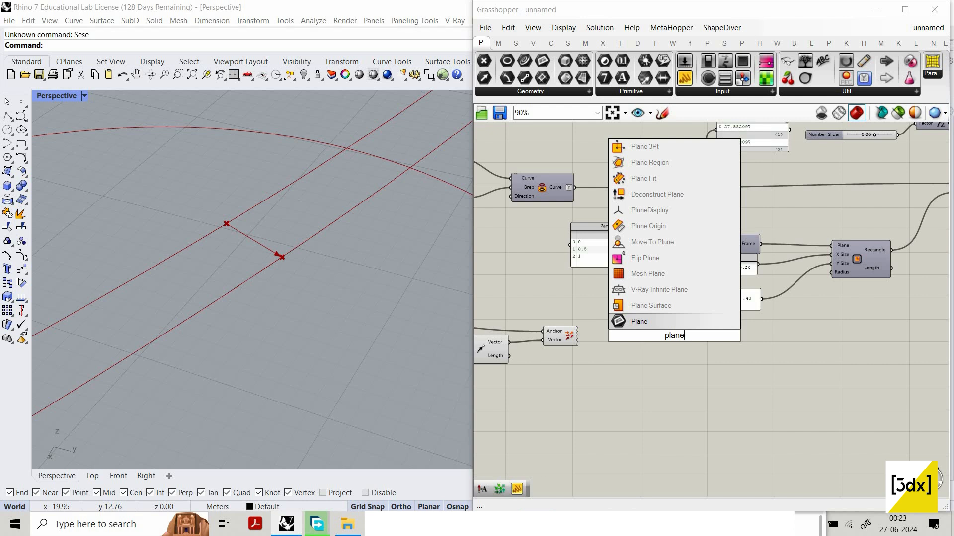
pyautogui.click(664, 228)
pyautogui.scroll(1, 678, 344)
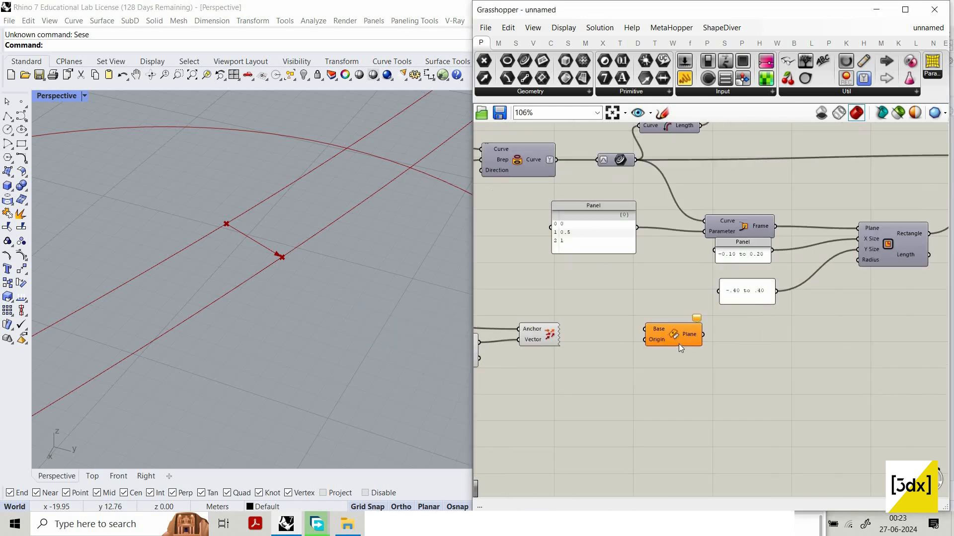
pyautogui.click(655, 337)
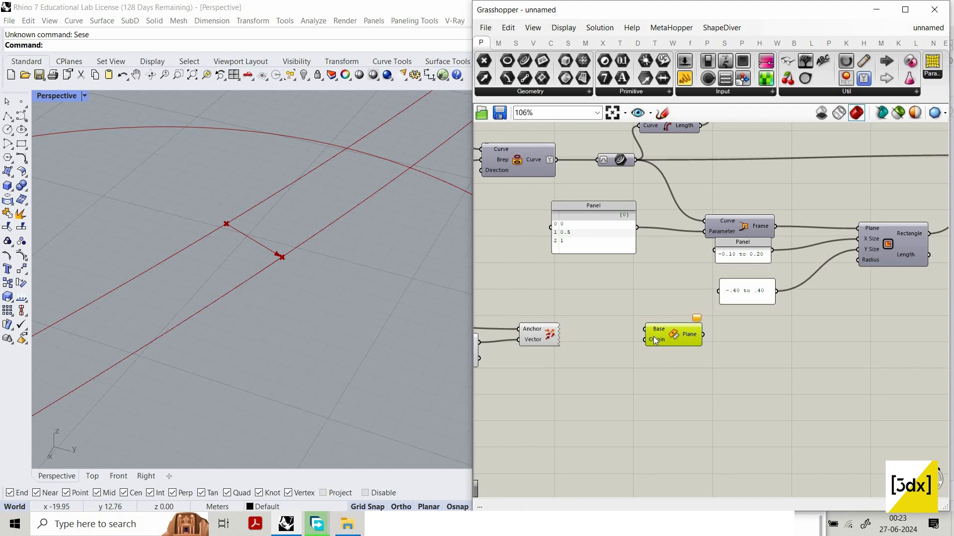
pyautogui.doubleClick(654, 335)
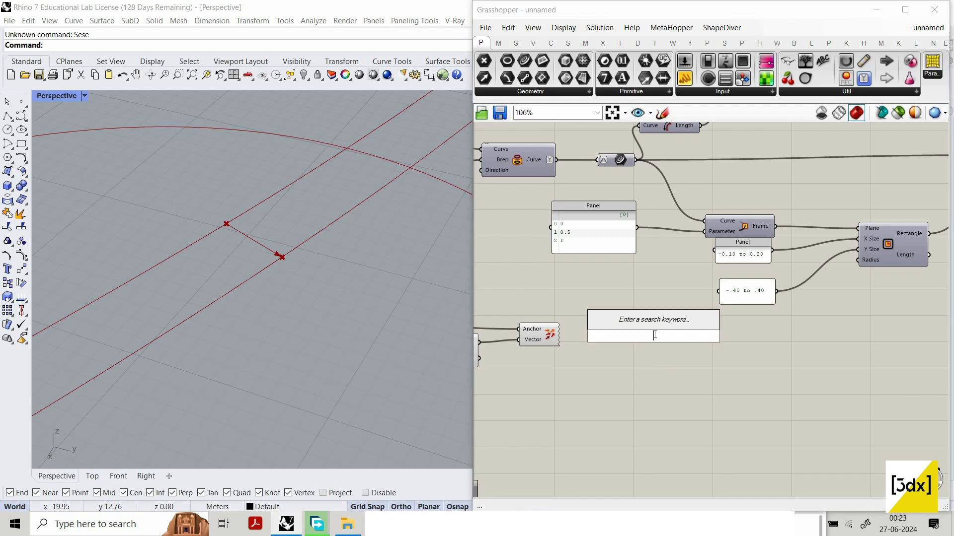
pyautogui.write('align')
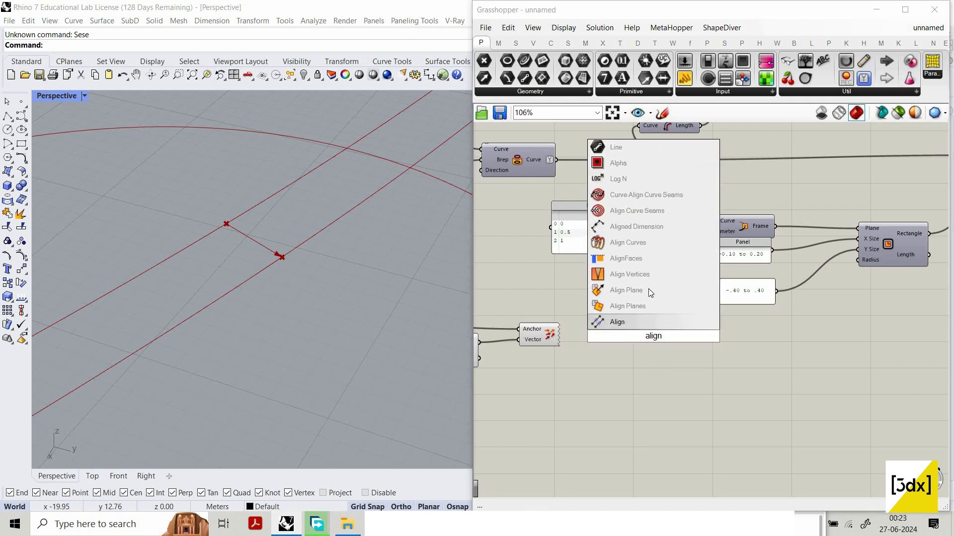
pyautogui.click(645, 291)
pyautogui.scroll(3, 663, 311)
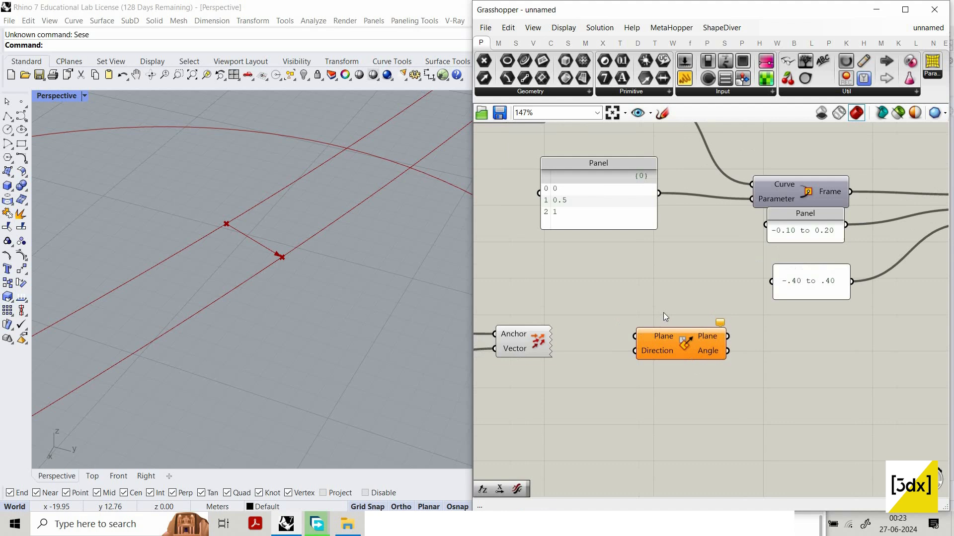
pyautogui.click(694, 352)
pyautogui.press('Delete')
pyautogui.doubleClick(695, 352)
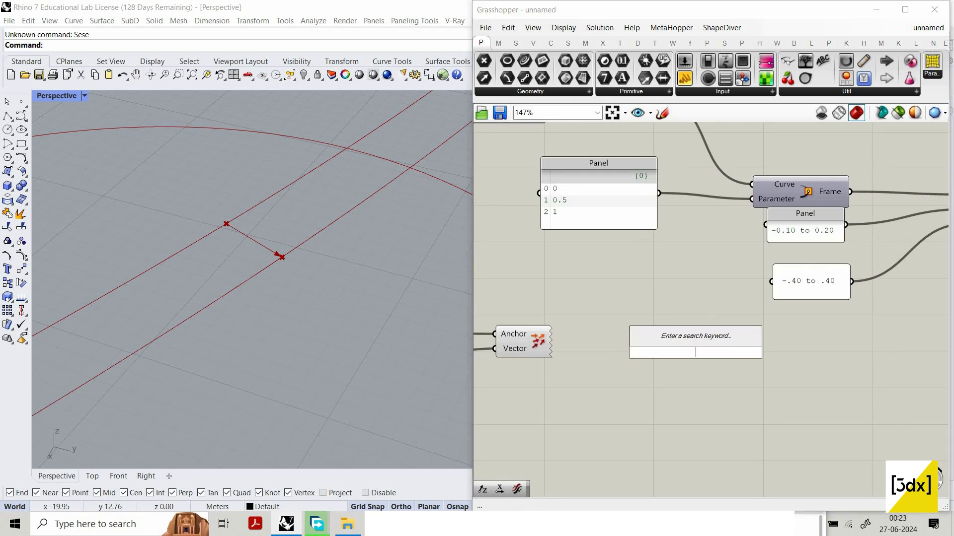
pyautogui.write('alig')
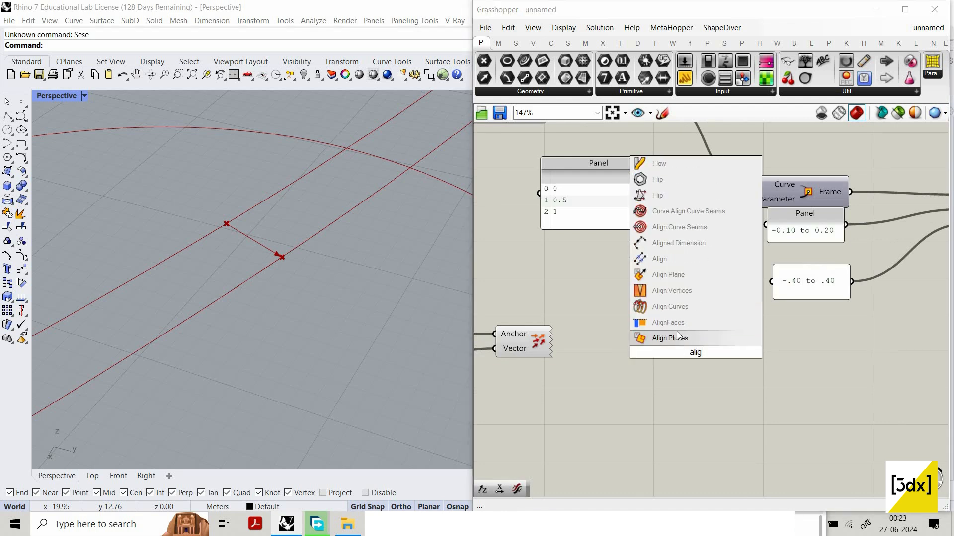
pyautogui.click(724, 344)
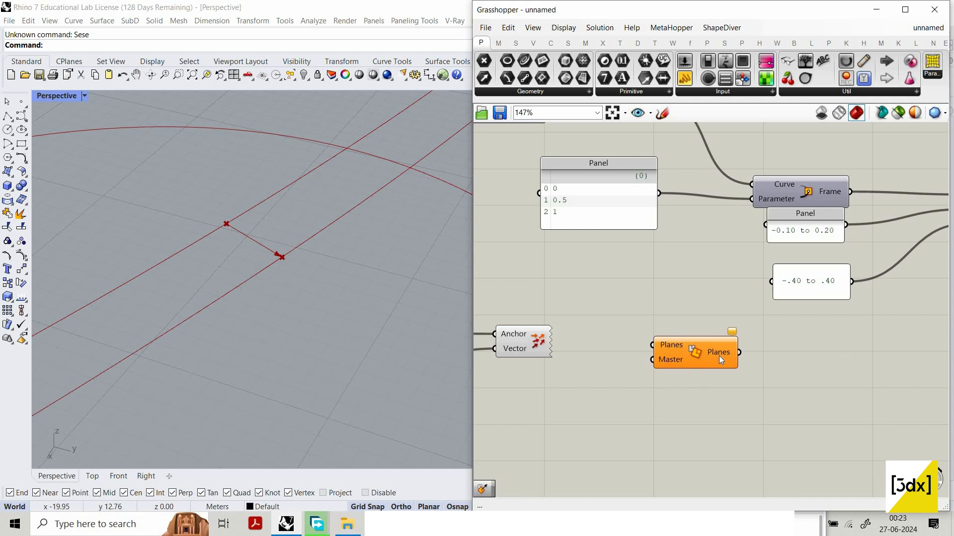
pyautogui.click(694, 358)
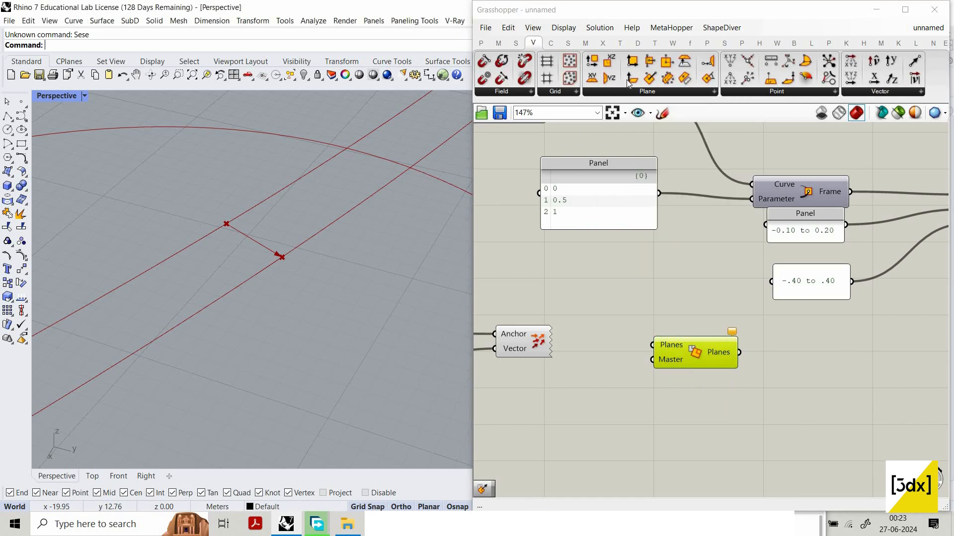
# Add a Plane Normal component beside the Vector Display and delete the unused Align Planes component
pyautogui.moveTo(629, 82); pyautogui.dragTo(693, 319)
pyautogui.press('Delete')
pyautogui.scroll(-2, 743, 353)
pyautogui.scroll(2, 771, 359)
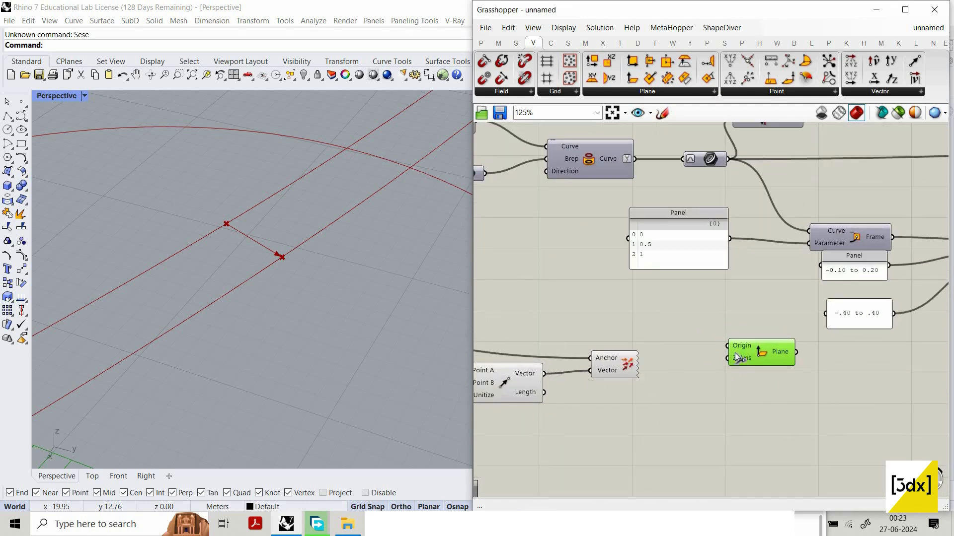
# Wire the closest point into Origin and the Vector 2Pt output into Z-Axis of the Plane Normal component, and inspect the planes
pyautogui.scroll(1, 580, 365)
pyautogui.moveTo(537, 375); pyautogui.dragTo(519, 331)
pyautogui.scroll(-2, 678, 324)
pyautogui.scroll(-1, 519, 330)
pyautogui.scroll(2, 518, 331)
pyautogui.scroll(-3, 511, 345)
pyautogui.scroll(-3, 755, 360)
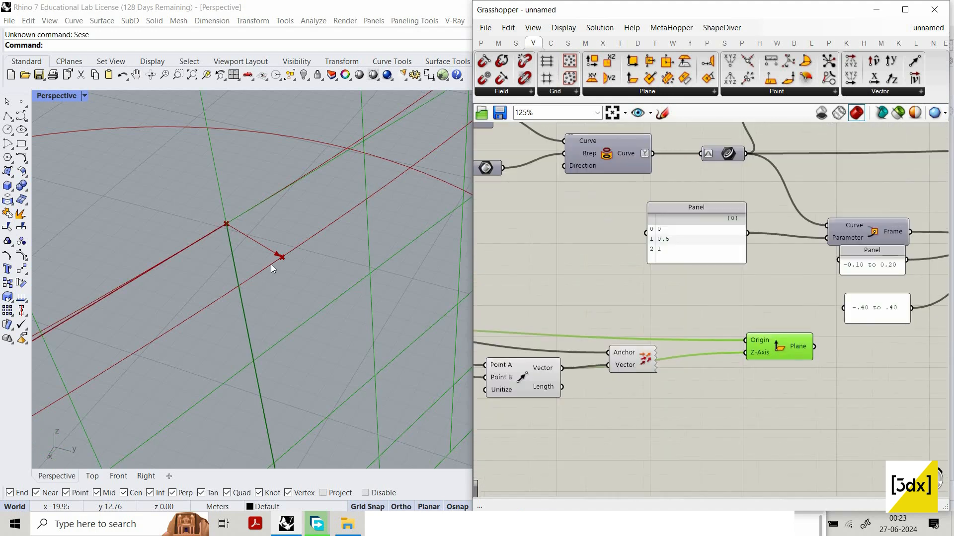
pyautogui.scroll(-12, 270, 265)
pyautogui.moveTo(298, 268); pyautogui.dragTo(343, 282, button='right')
pyautogui.scroll(7, 343, 283)
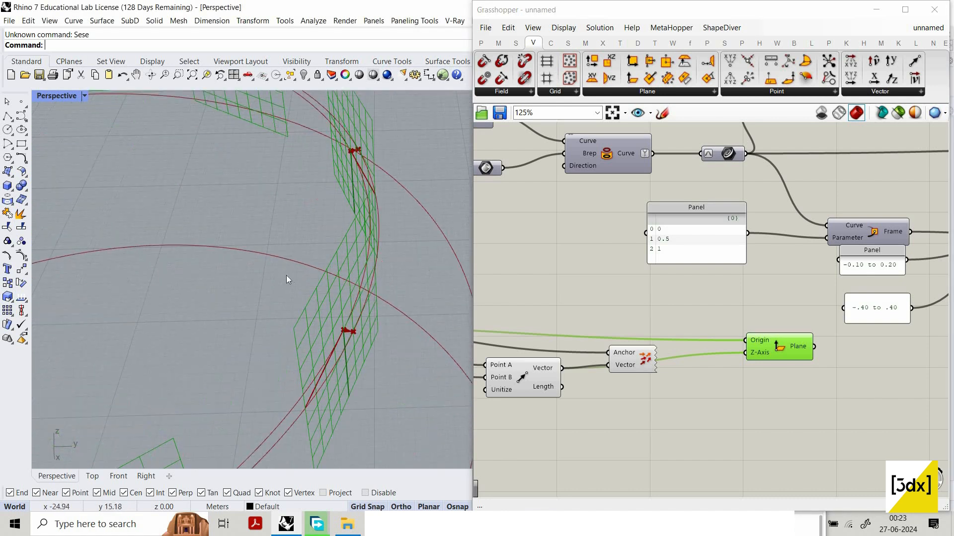
pyautogui.moveTo(191, 277); pyautogui.dragTo(230, 300, button='right')
pyautogui.scroll(4, 231, 300)
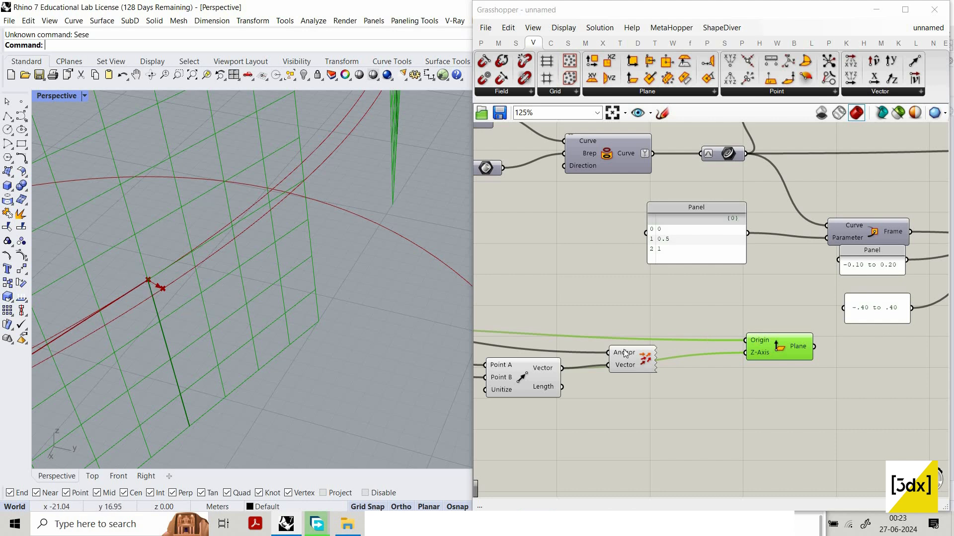
# Move the Vector Display component clear of the Plane Normal wires, above the Vector 2Pt component
pyautogui.moveTo(629, 357); pyautogui.dragTo(685, 334)
pyautogui.scroll(-3, 561, 308)
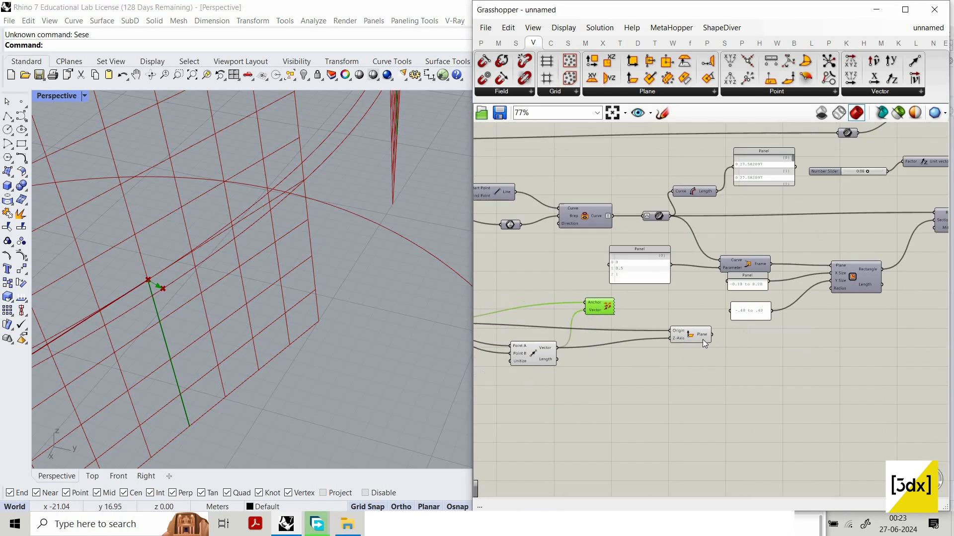
pyautogui.scroll(2, 674, 329)
pyautogui.scroll(5, 698, 339)
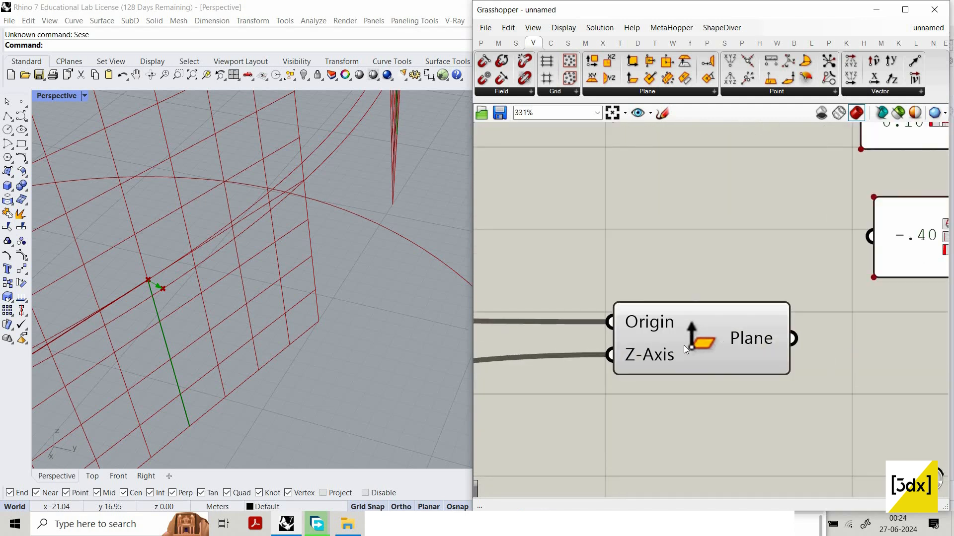
pyautogui.click(715, 306)
pyautogui.scroll(-6, 745, 336)
pyautogui.click(741, 334)
pyautogui.scroll(3, 743, 318)
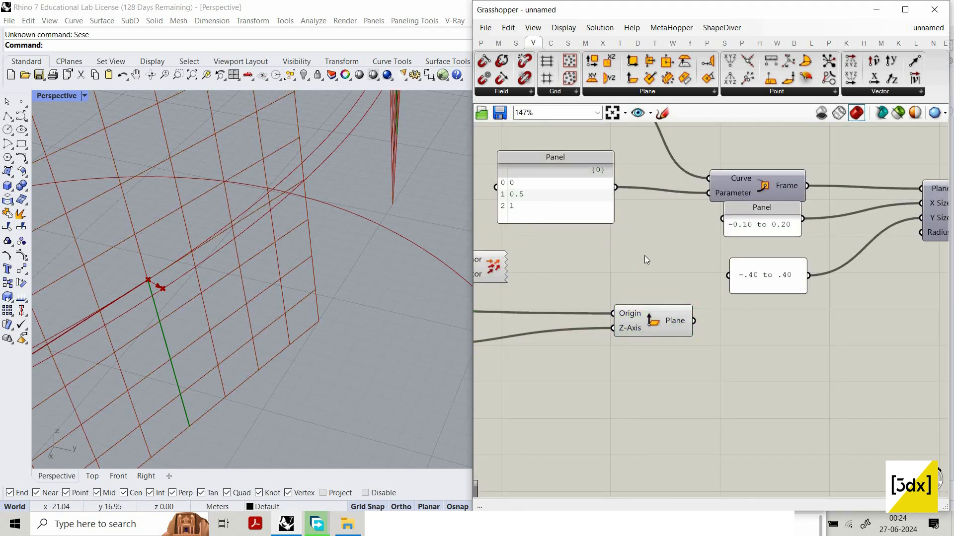
# Add a List Item component below the Rectangle component
pyautogui.scroll(-5, 800, 256)
pyautogui.scroll(3, 787, 256)
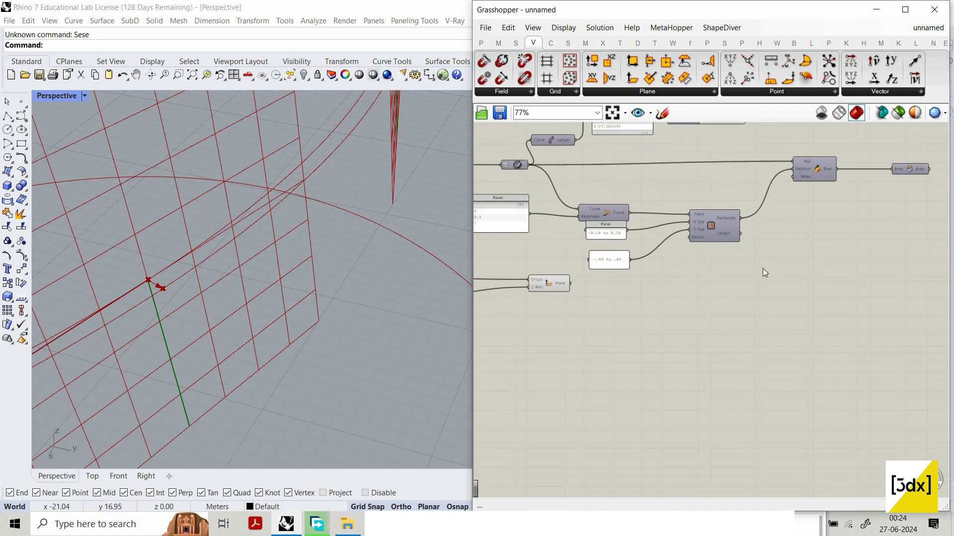
pyautogui.scroll(-2, 780, 236)
pyautogui.scroll(2, 707, 258)
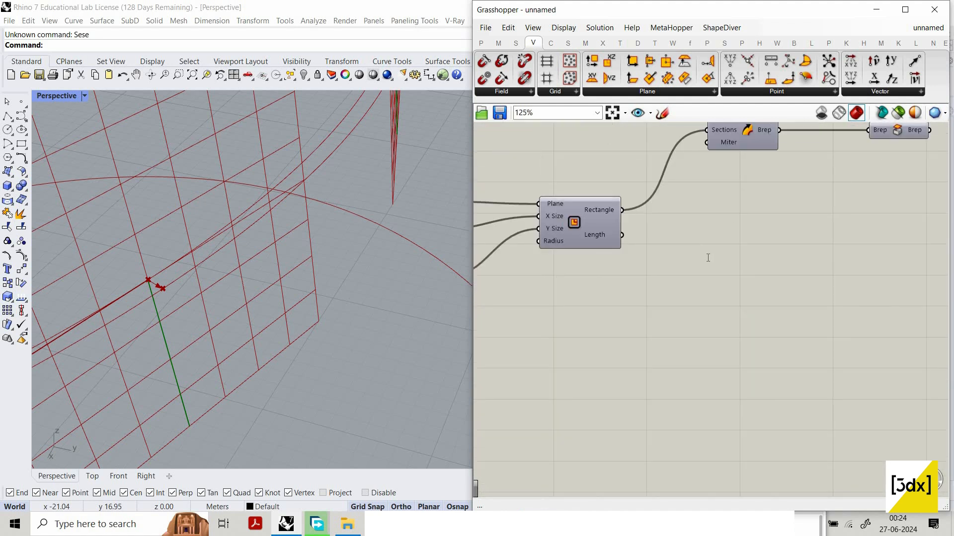
pyautogui.doubleClick(707, 257)
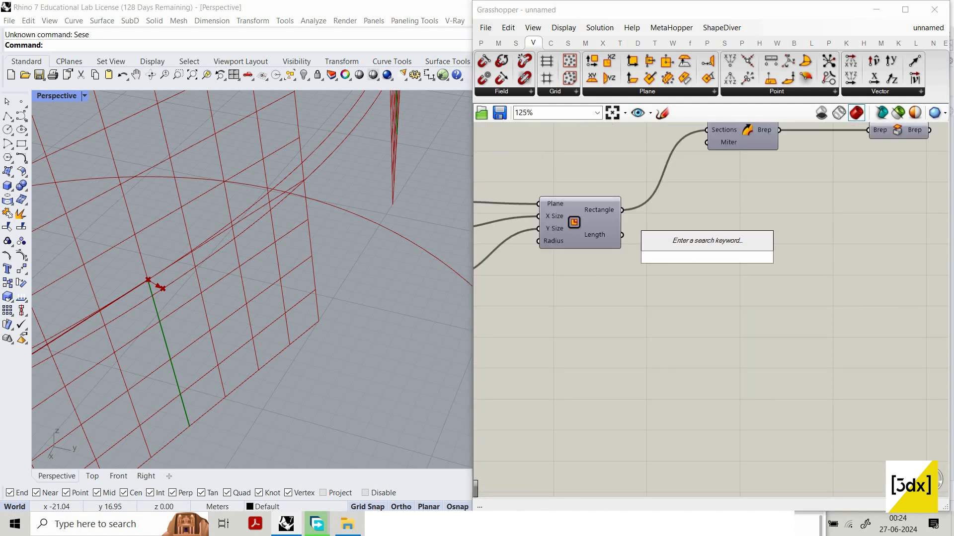
pyautogui.write('l')
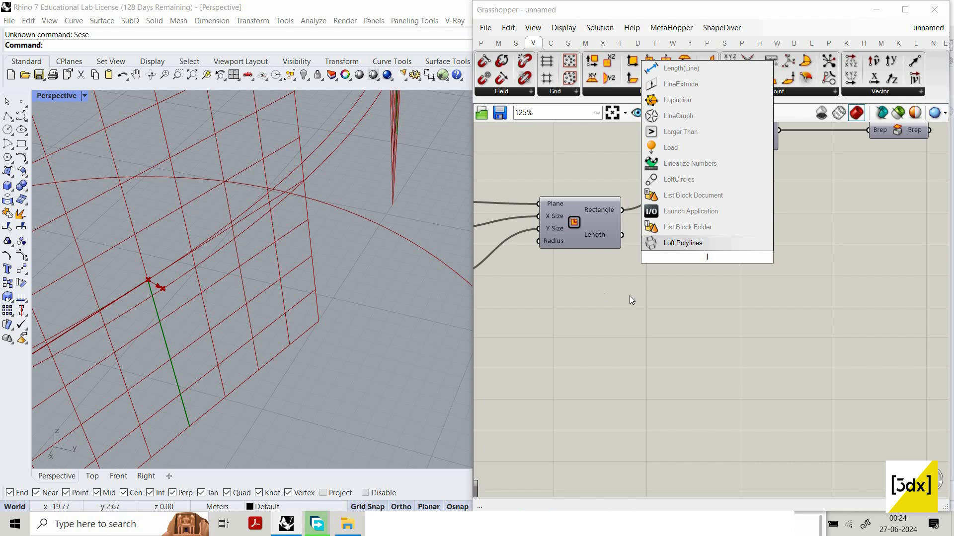
pyautogui.write('l')
pyautogui.doubleClick(690, 305)
pyautogui.write('l')
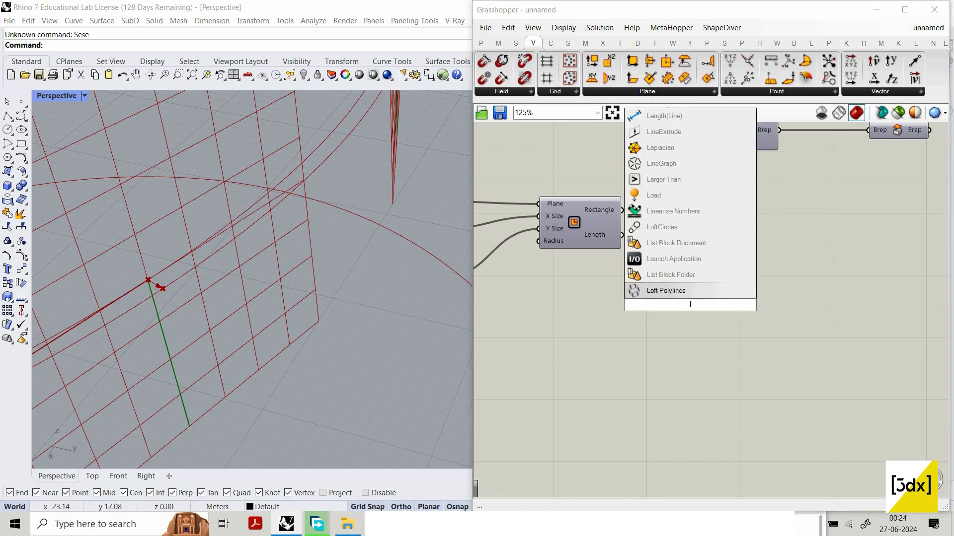
pyautogui.write('ist')
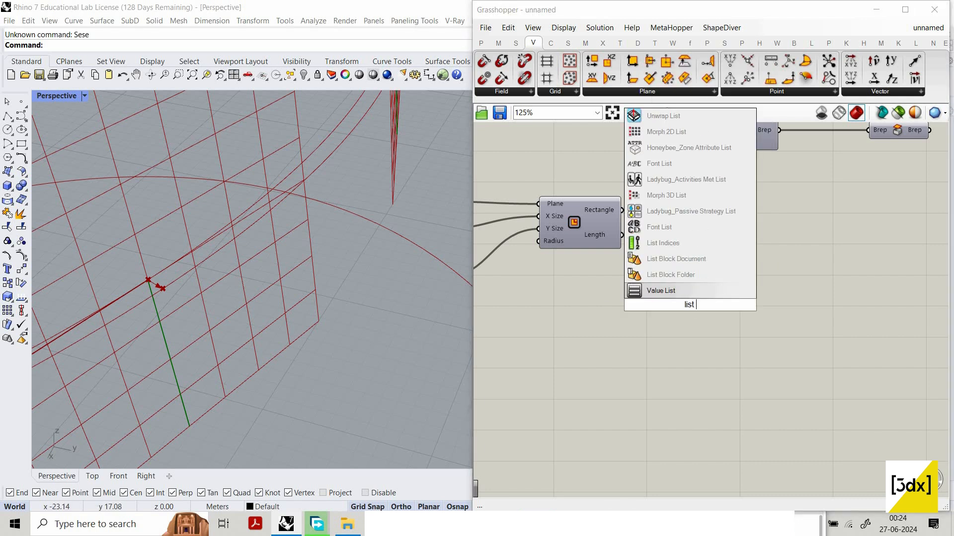
pyautogui.write(' item')
pyautogui.press('Return')
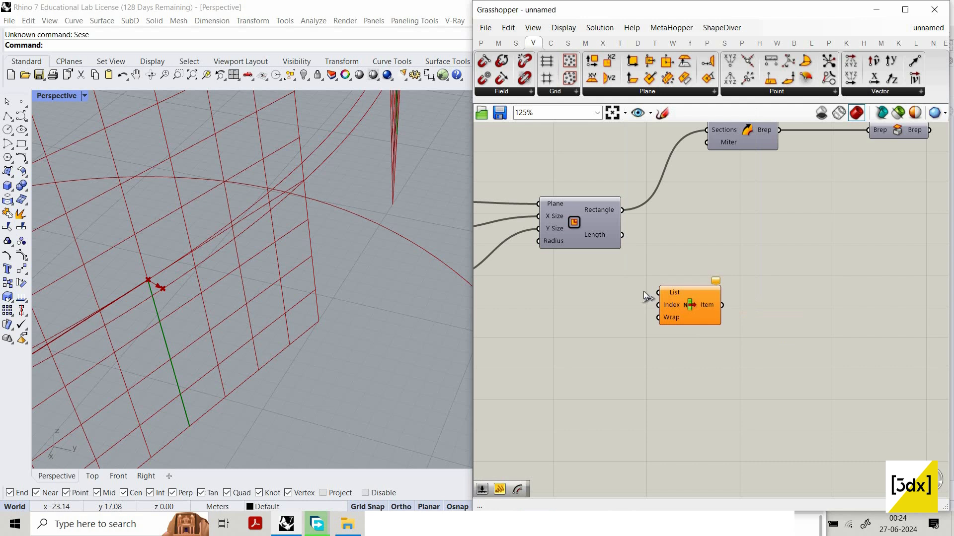
# Wire the Rectangle output into the List input of the List Item and inspect the selected rectangles in the model
pyautogui.moveTo(659, 293); pyautogui.dragTo(620, 210)
pyautogui.click(638, 288)
pyautogui.scroll(-10, 370, 308)
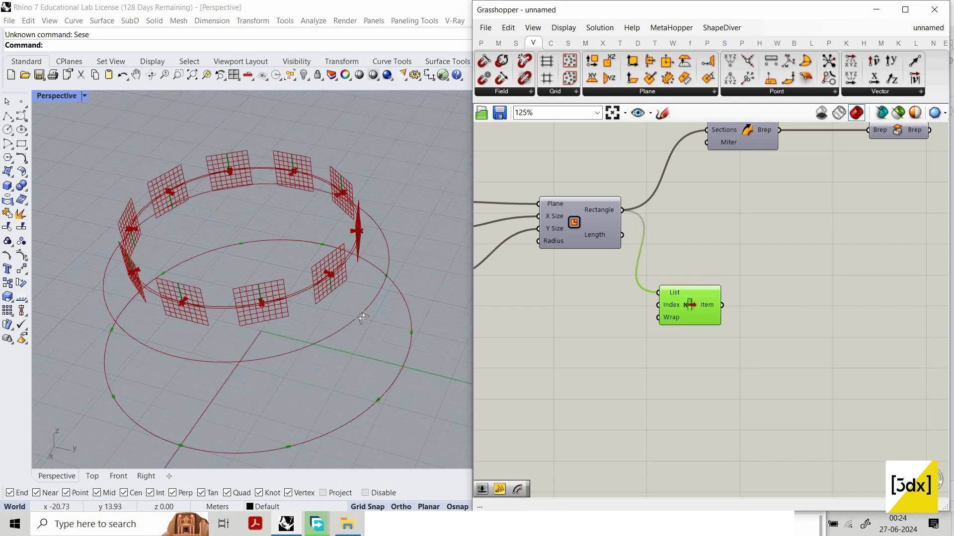
pyautogui.scroll(3, 669, 308)
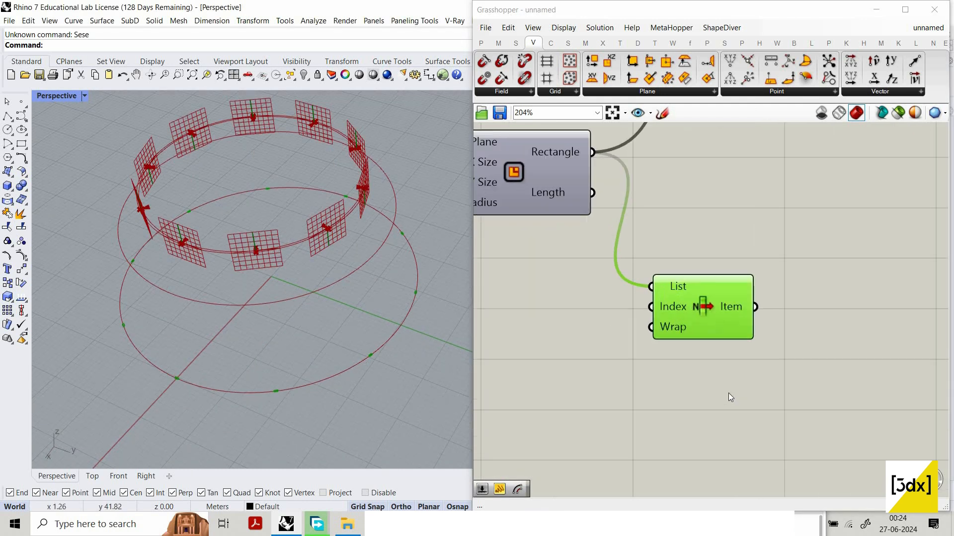
# Reverse the List input of the List Item component and inspect the planes and rectangles along the rim
pyautogui.rightClick(662, 288)
pyautogui.click(693, 362)
pyautogui.scroll(10, 308, 203)
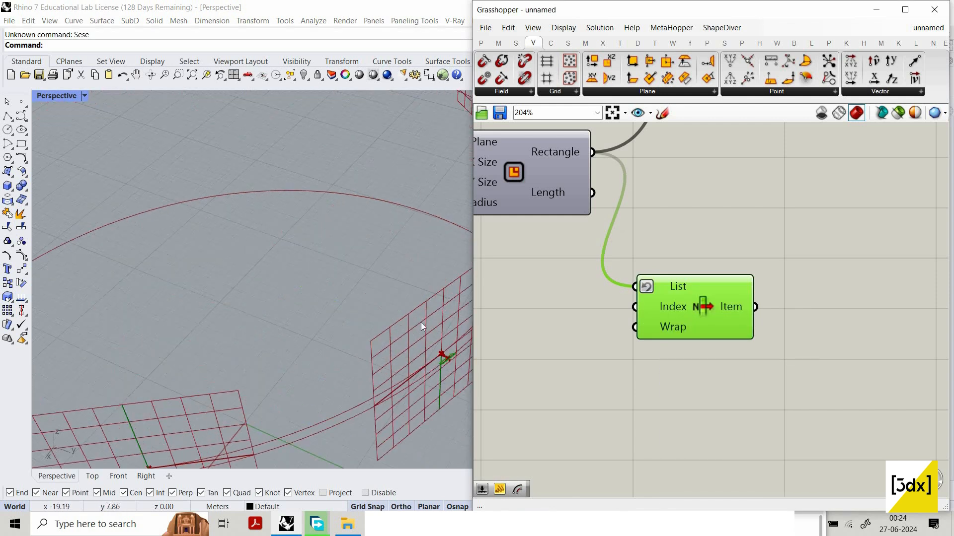
pyautogui.scroll(-5, 328, 260)
pyautogui.scroll(6, 407, 321)
pyautogui.scroll(1, 672, 294)
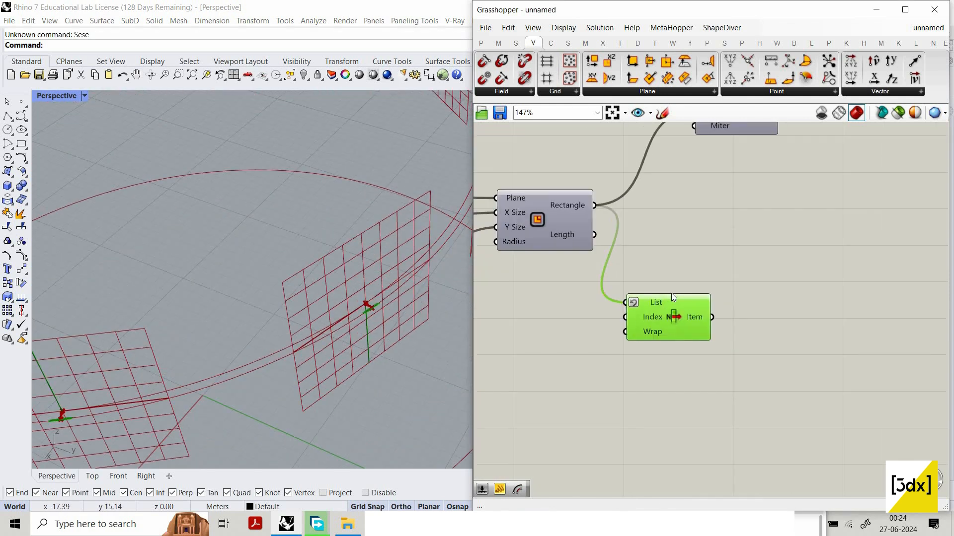
pyautogui.scroll(-1, 707, 348)
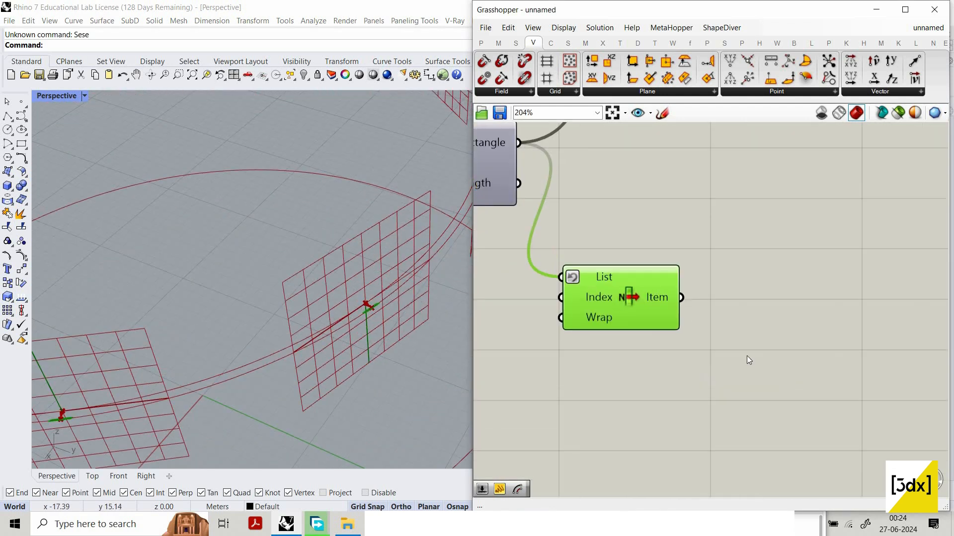
# Add a Curve parameter beside the List Item component and wire the Item output into it
pyautogui.doubleClick(758, 306)
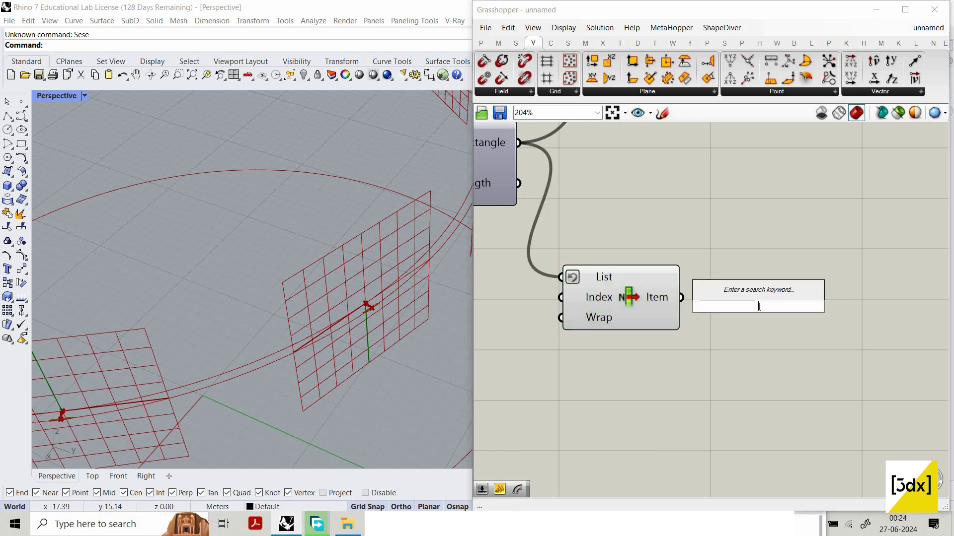
pyautogui.write('crv')
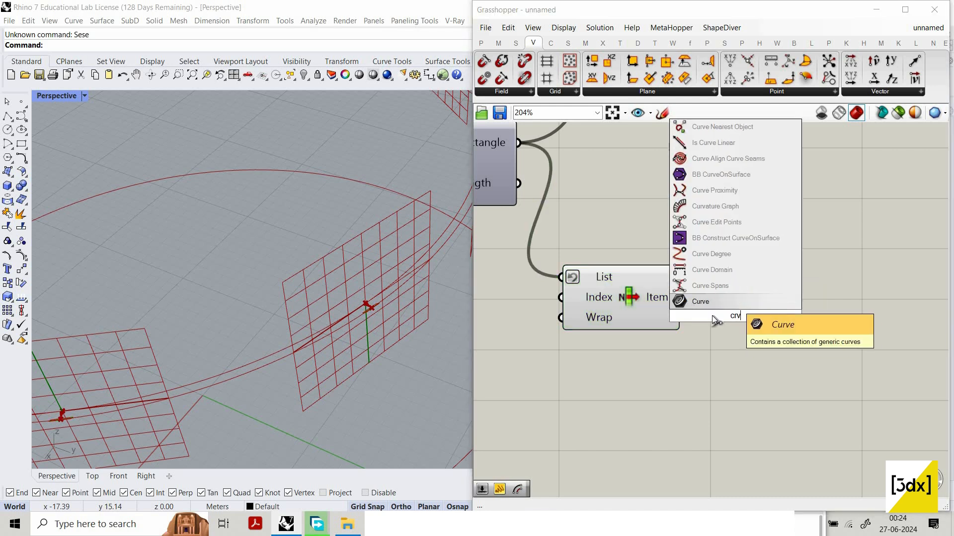
pyautogui.click(730, 301)
pyautogui.moveTo(681, 297); pyautogui.dragTo(753, 297)
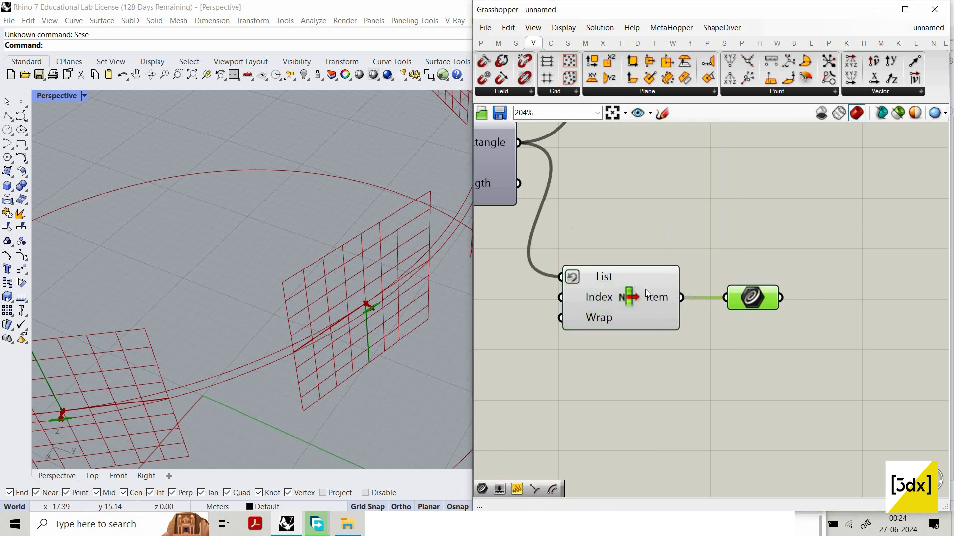
pyautogui.click(646, 289)
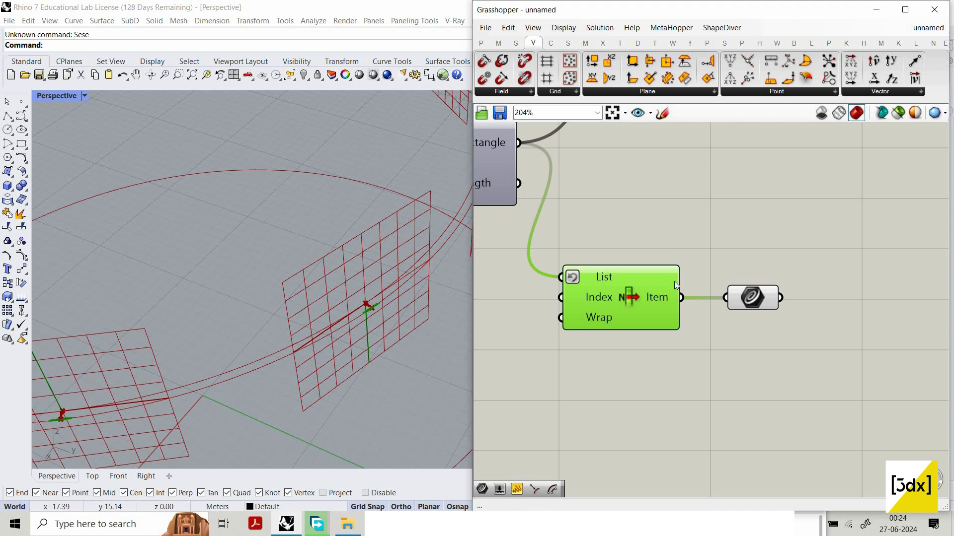
pyautogui.rightClick(661, 300)
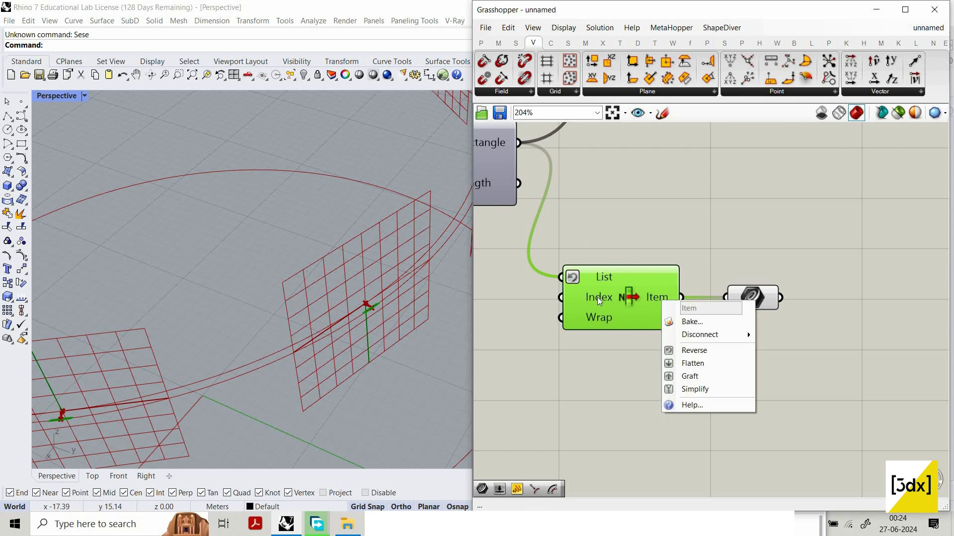
# Add a Project component, wiring the Curve parameter into Geometry and the Plane Normal output into Plane
pyautogui.scroll(-3, 795, 360)
pyautogui.scroll(2, 795, 360)
pyautogui.doubleClick(795, 360)
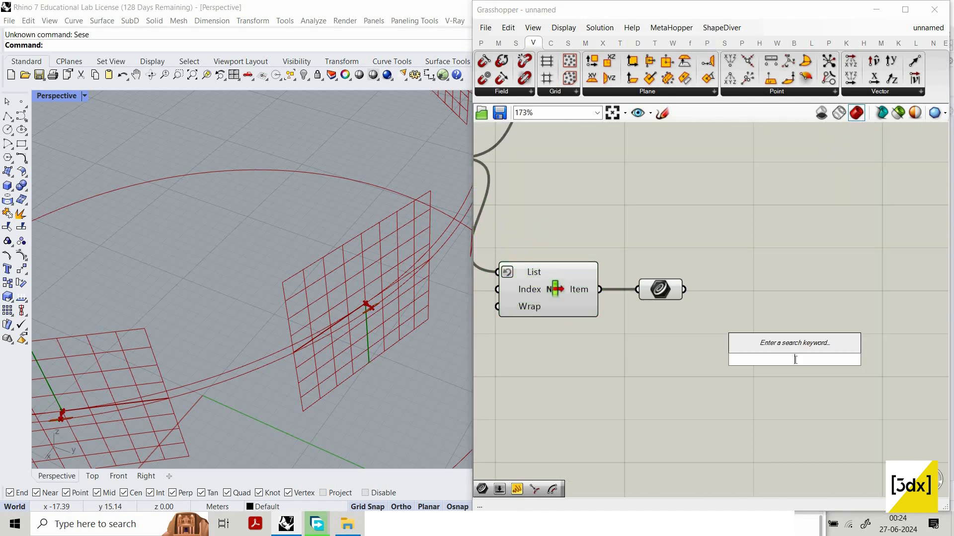
pyautogui.write('proje')
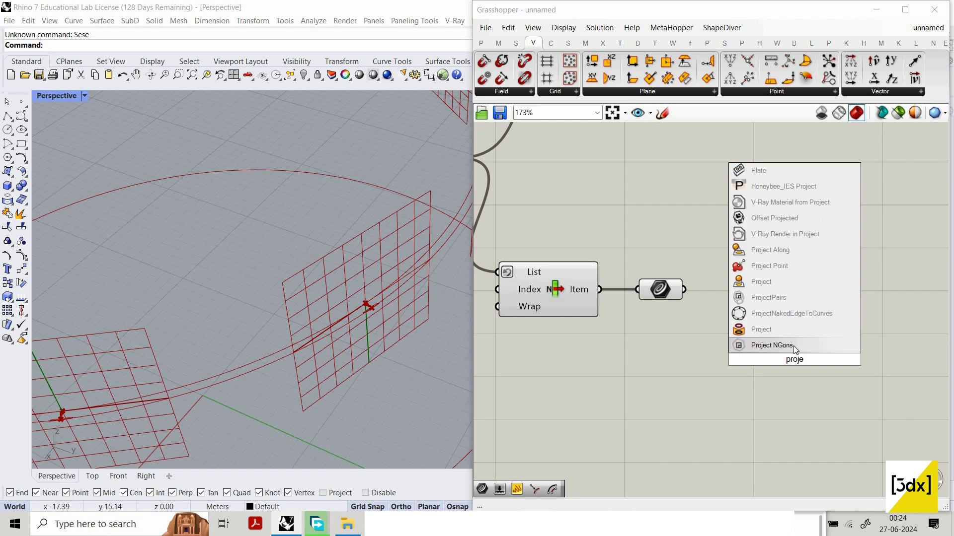
pyautogui.write('c')
pyautogui.click(783, 340)
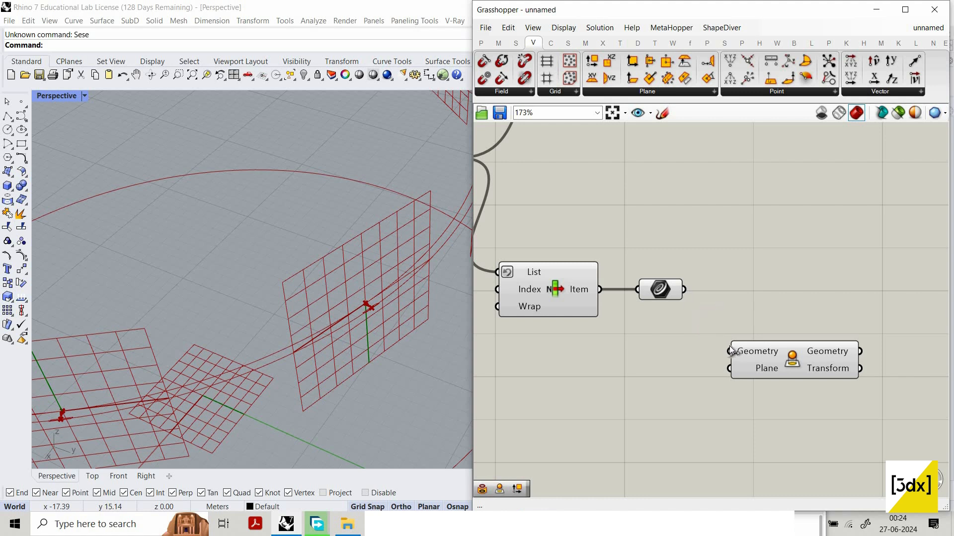
pyautogui.moveTo(684, 289); pyautogui.dragTo(730, 351)
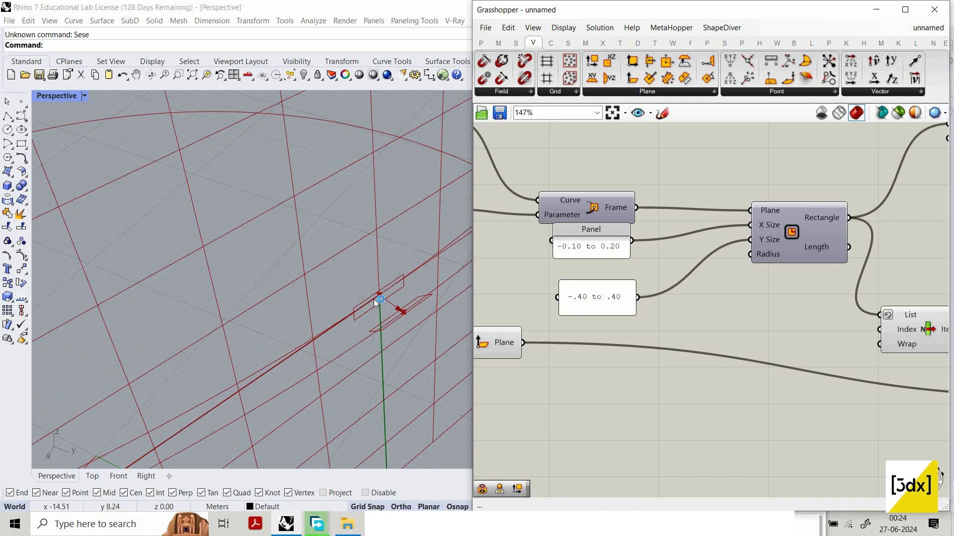
# Examine the projected rectangles around the rim ring against the List Item selection and the rib planes
pyautogui.scroll(6, 401, 316)
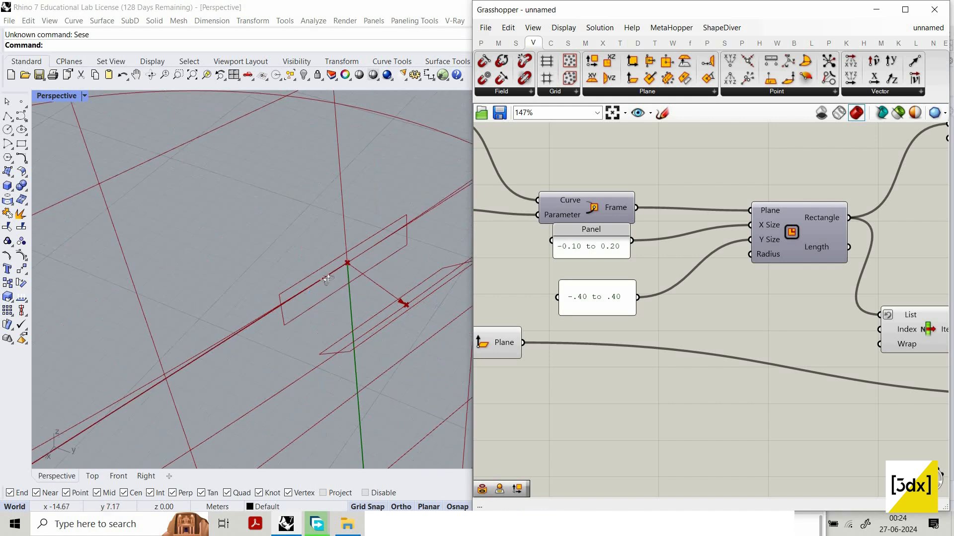
pyautogui.scroll(-10, 308, 284)
pyautogui.moveTo(308, 283)
pyautogui.mouseDown(button='right')
pyautogui.moveTo(285, 246)
pyautogui.moveTo(264, 256)
pyautogui.moveTo(298, 279)
pyautogui.mouseUp(button='right')
pyautogui.scroll(-4, 268, 273)
pyautogui.scroll(-4, 646, 313)
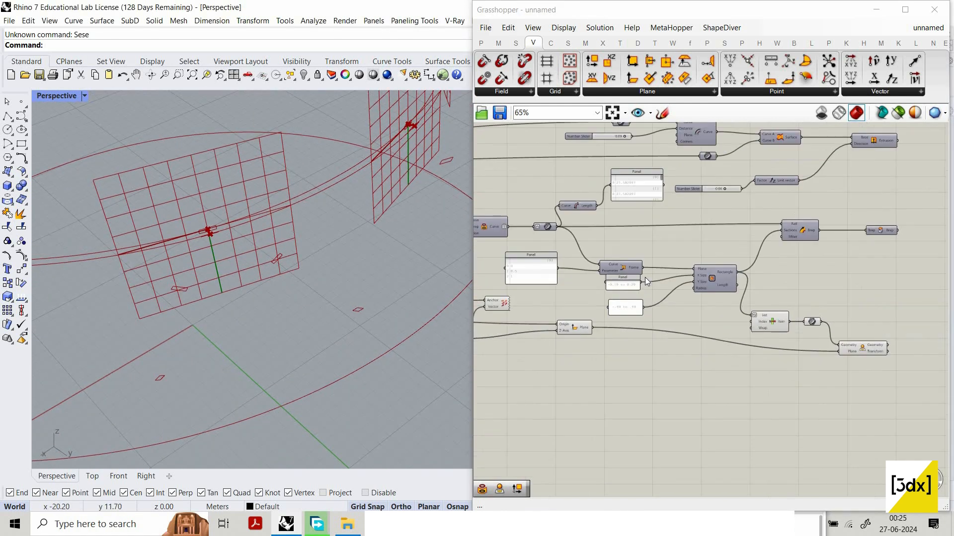
pyautogui.scroll(4, 898, 347)
pyautogui.click(586, 289)
pyautogui.scroll(-3, 338, 279)
pyautogui.scroll(-8, 338, 279)
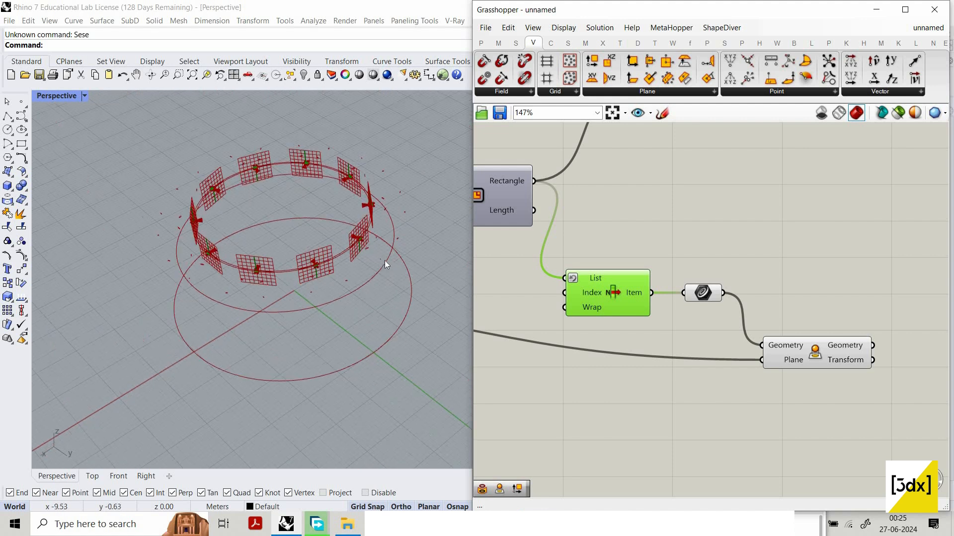
pyautogui.moveTo(384, 260); pyautogui.dragTo(406, 242, button='right')
pyautogui.scroll(6, 406, 242)
pyautogui.scroll(2, 672, 253)
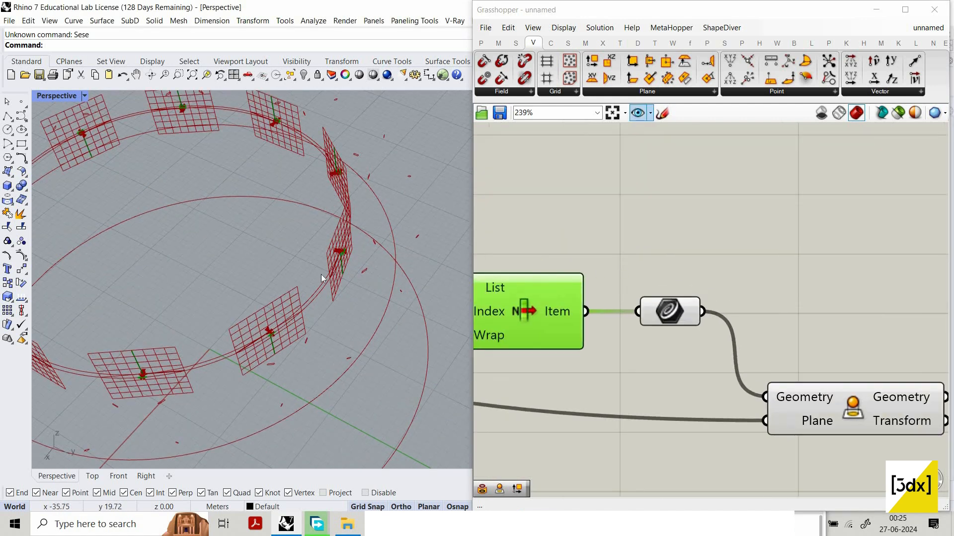
pyautogui.scroll(-2, 624, 211)
pyautogui.scroll(2, 556, 285)
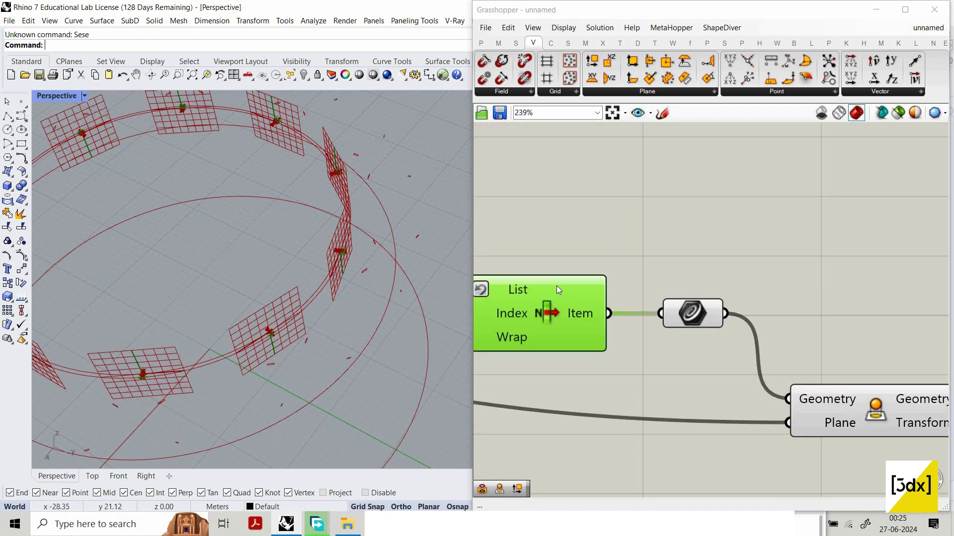
# Try flattening the Item output of the List Item component and inspect the projected rectangle at one rib
pyautogui.rightClick(584, 313)
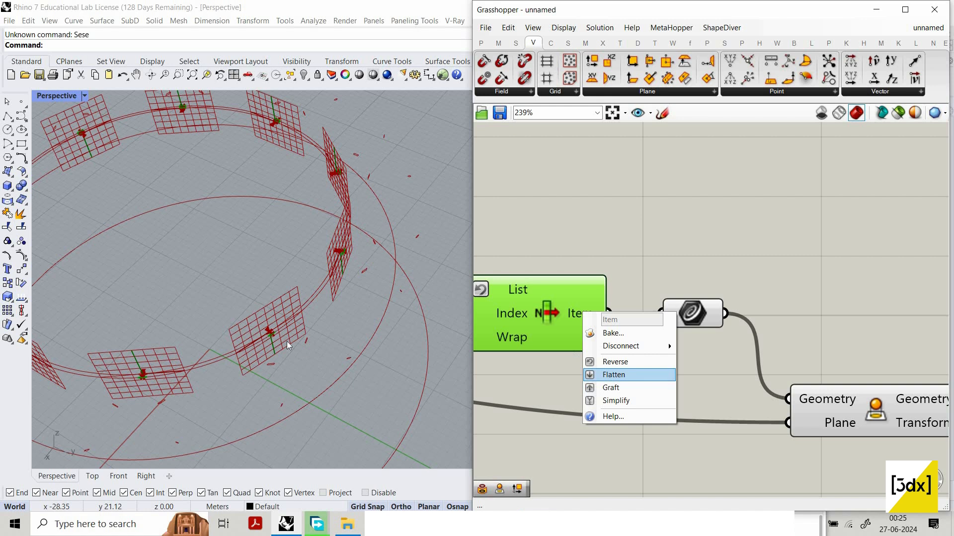
pyautogui.click(621, 375)
pyautogui.scroll(10, 272, 336)
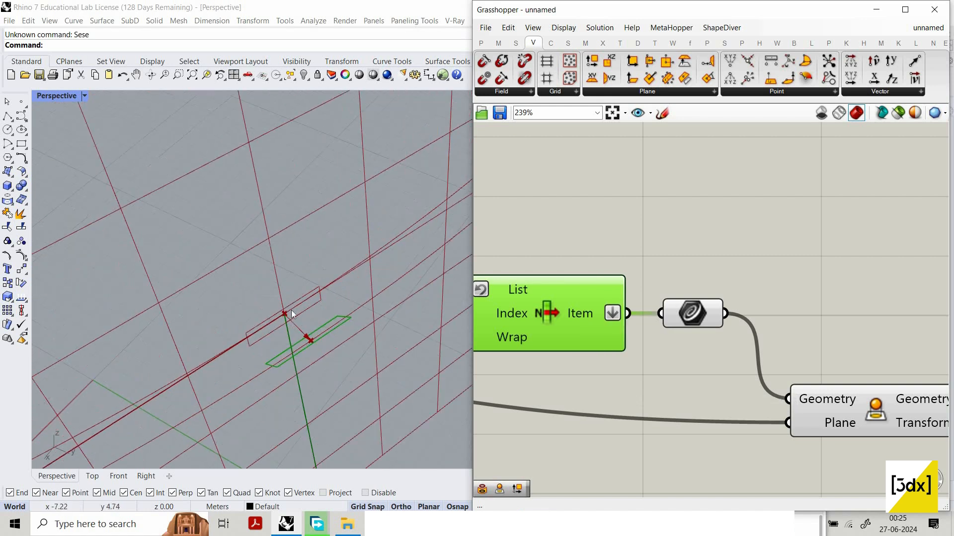
pyautogui.scroll(-7, 818, 407)
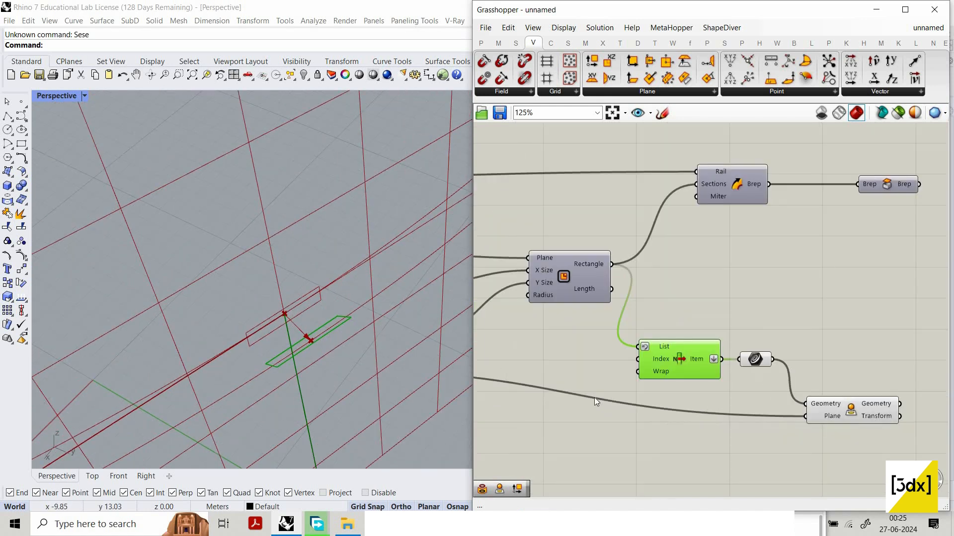
pyautogui.scroll(2, 597, 403)
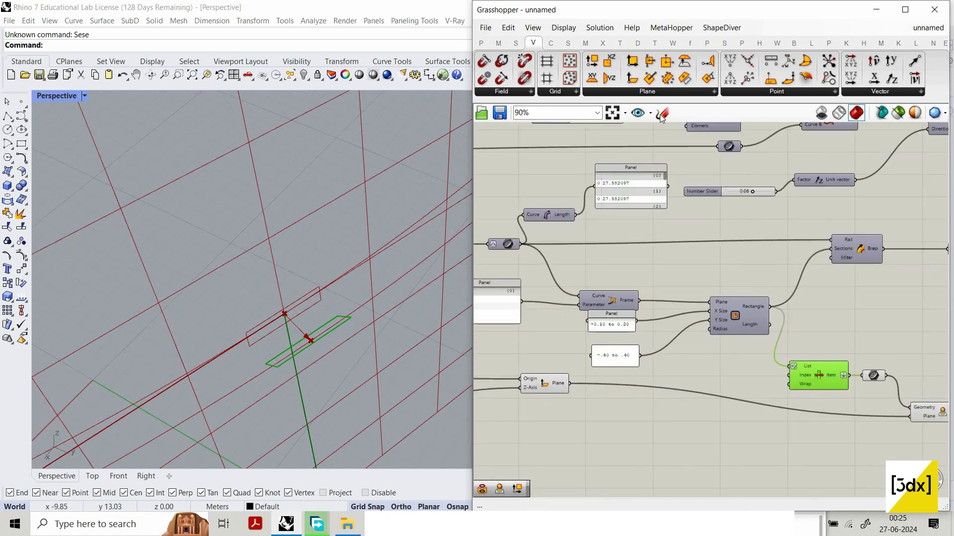
pyautogui.click(863, 348)
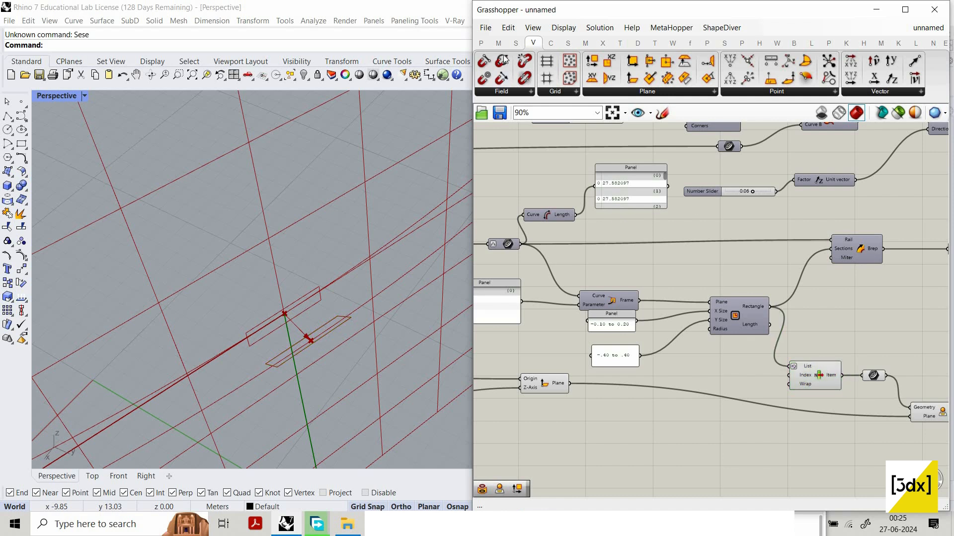
# Add a Panel below the Plane Normal component, wire the Plane output into it, and enlarge it to read the plane list
pyautogui.click(481, 43)
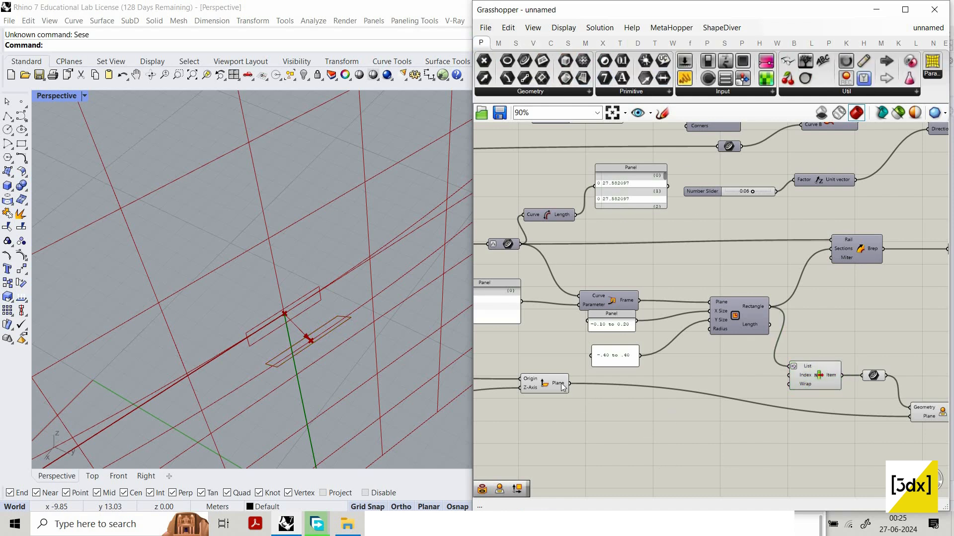
pyautogui.moveTo(628, 471); pyautogui.dragTo(570, 383)
pyautogui.scroll(-1, 648, 417)
pyautogui.moveTo(649, 417); pyautogui.dragTo(618, 345, button='right')
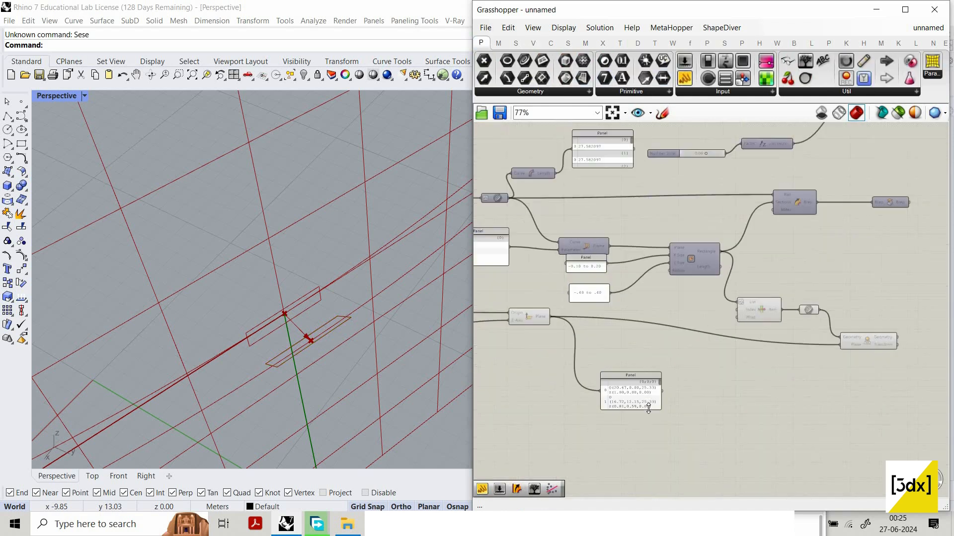
pyautogui.moveTo(647, 408); pyautogui.dragTo(647, 492)
pyautogui.scroll(-1, 648, 487)
pyautogui.scroll(3, 658, 290)
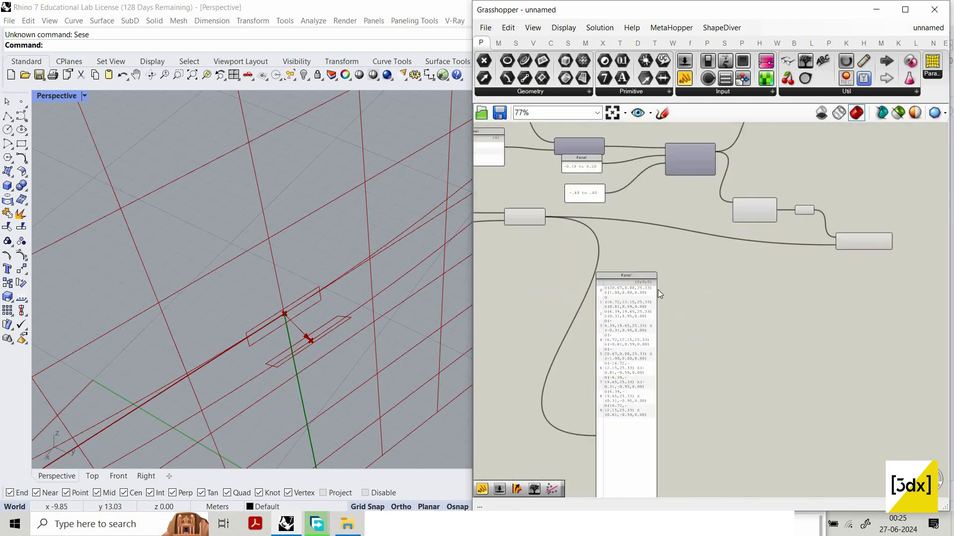
pyautogui.scroll(-2, 584, 243)
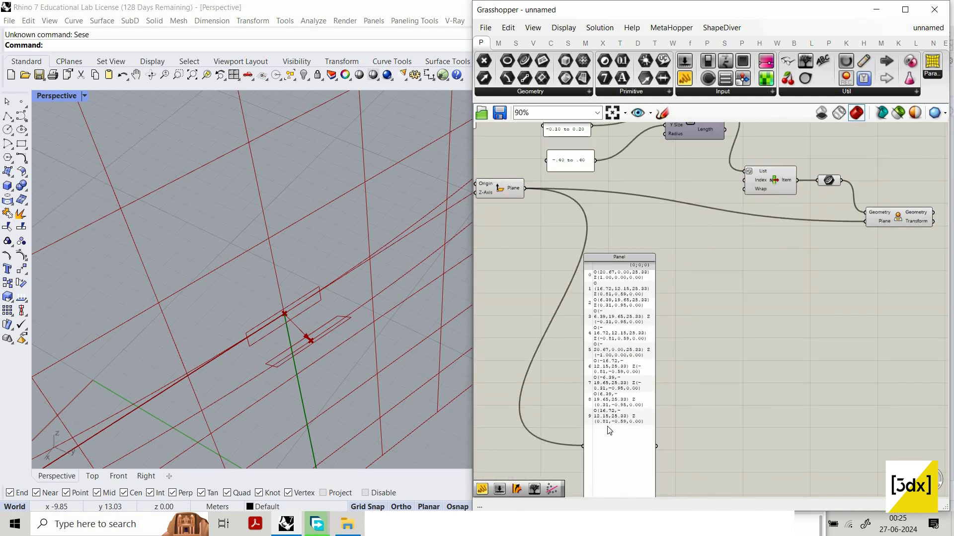
pyautogui.scroll(2, 633, 270)
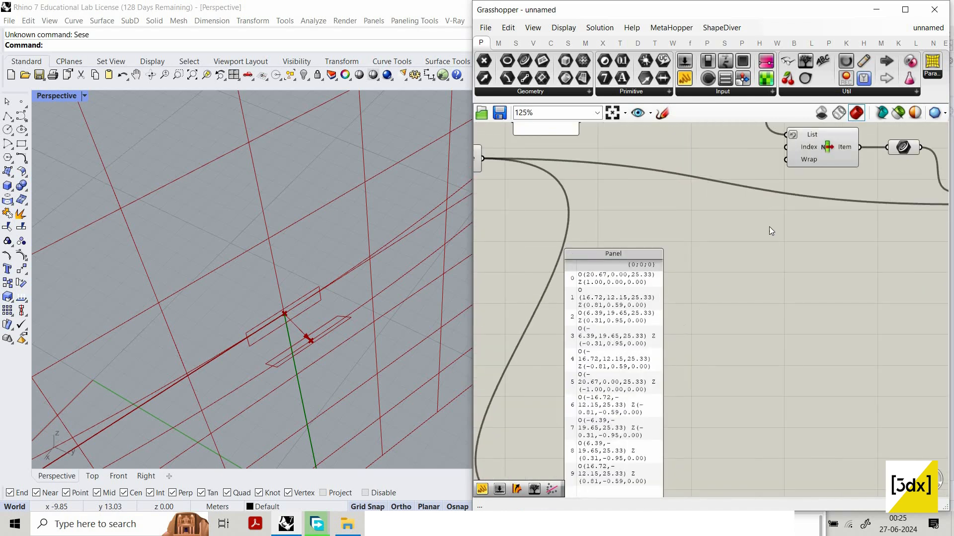
# Add a second Panel fed by the List Item's Item output and enlarge it to compare the rectangle data structure with the planes
pyautogui.scroll(-2, 769, 226)
pyautogui.scroll(1, 757, 388)
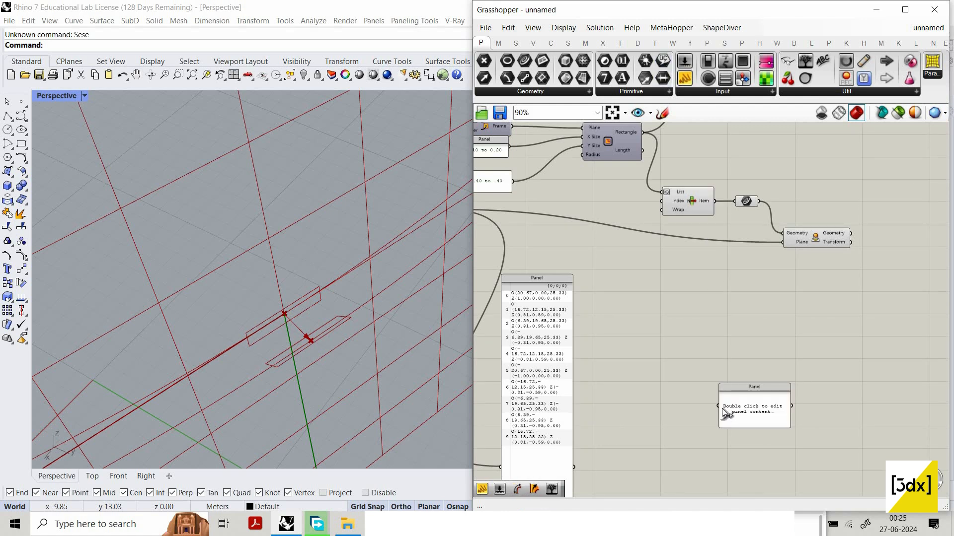
pyautogui.moveTo(721, 406); pyautogui.dragTo(715, 201)
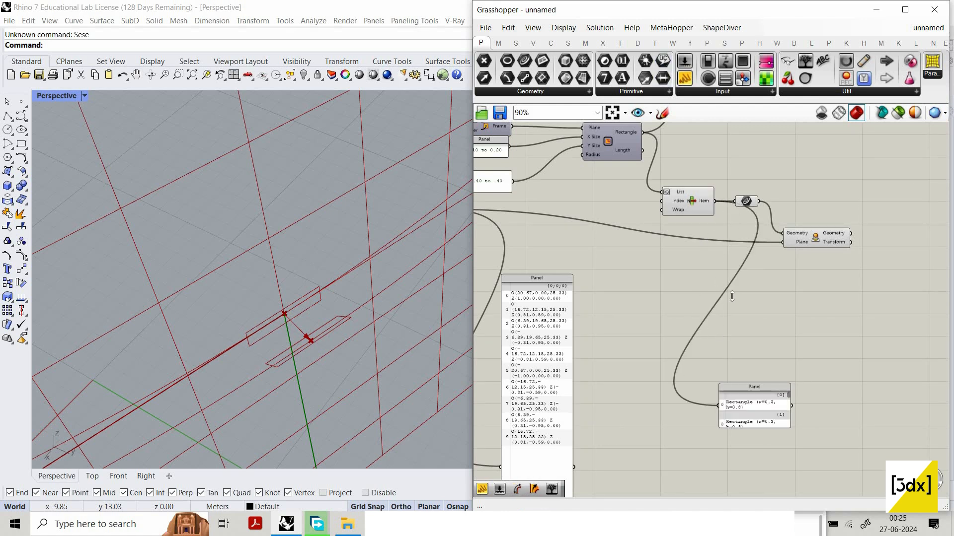
pyautogui.moveTo(754, 415); pyautogui.dragTo(732, 284)
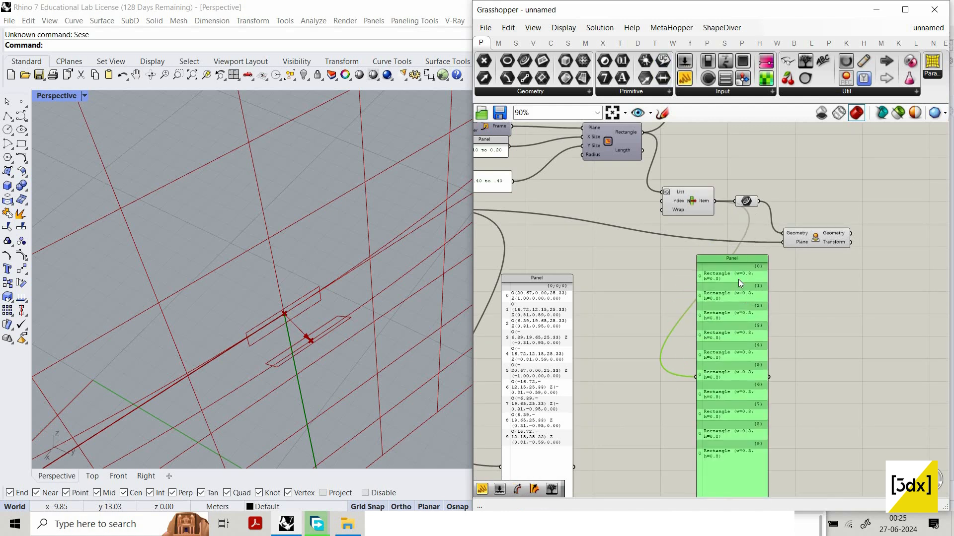
pyautogui.scroll(2, 688, 276)
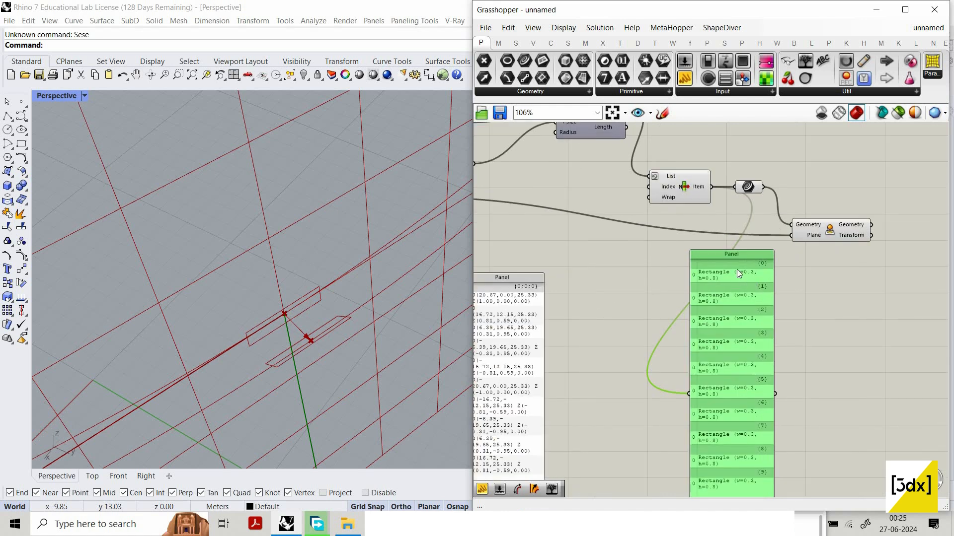
pyautogui.scroll(-2, 819, 317)
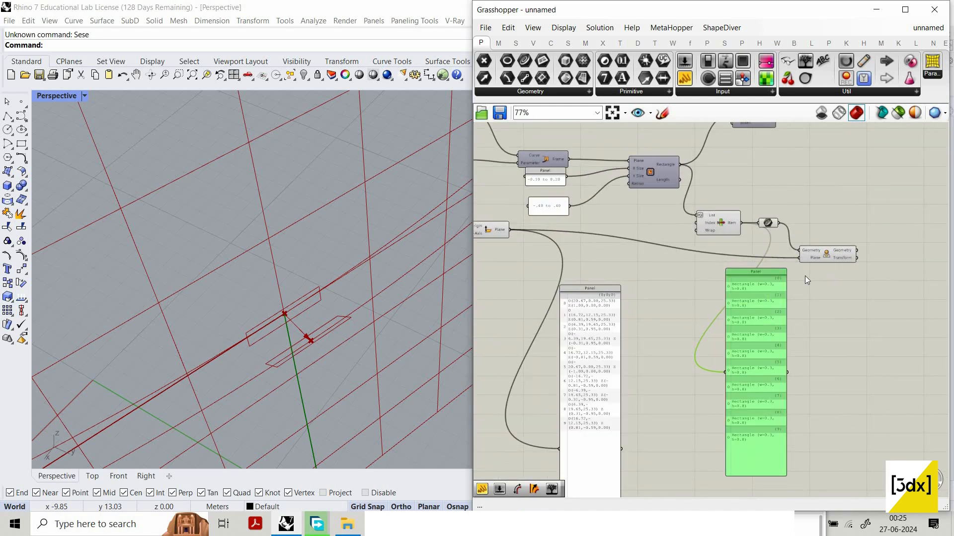
pyautogui.scroll(2, 641, 301)
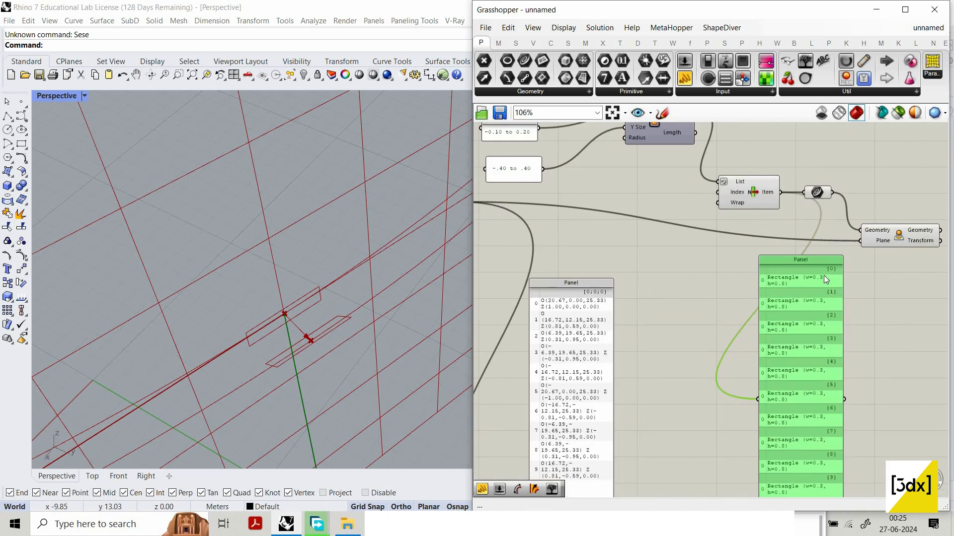
# Flatten the Item output of the List Item component and check the rectangle list in its Panel
pyautogui.rightClick(772, 193)
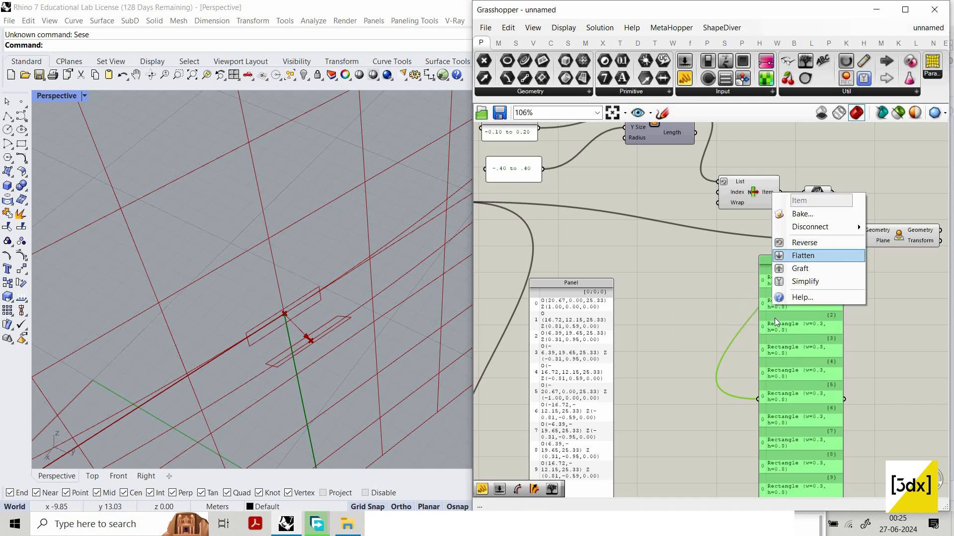
pyautogui.click(782, 253)
pyautogui.scroll(-1, 783, 281)
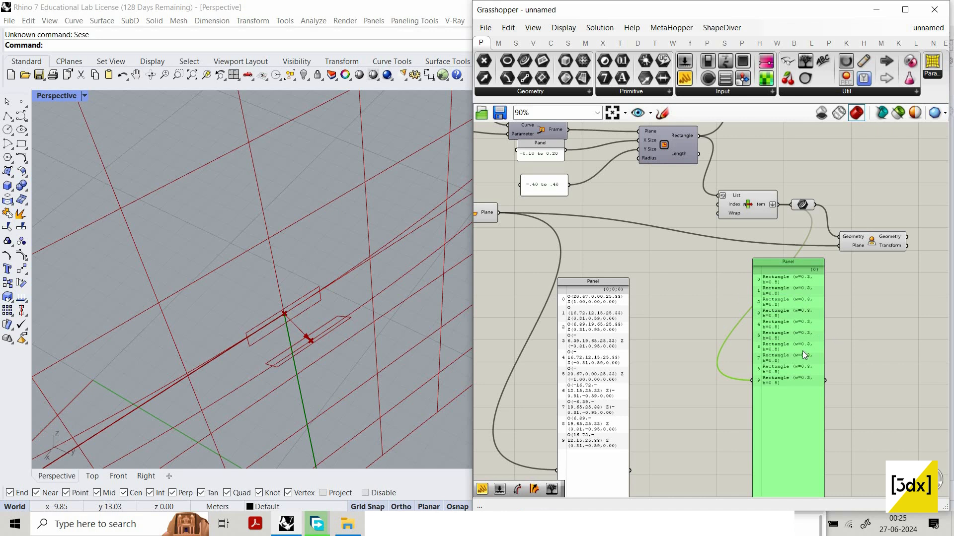
# Move the rectangle list Panel lower, clear of the Project component
pyautogui.moveTo(822, 335); pyautogui.dragTo(829, 359)
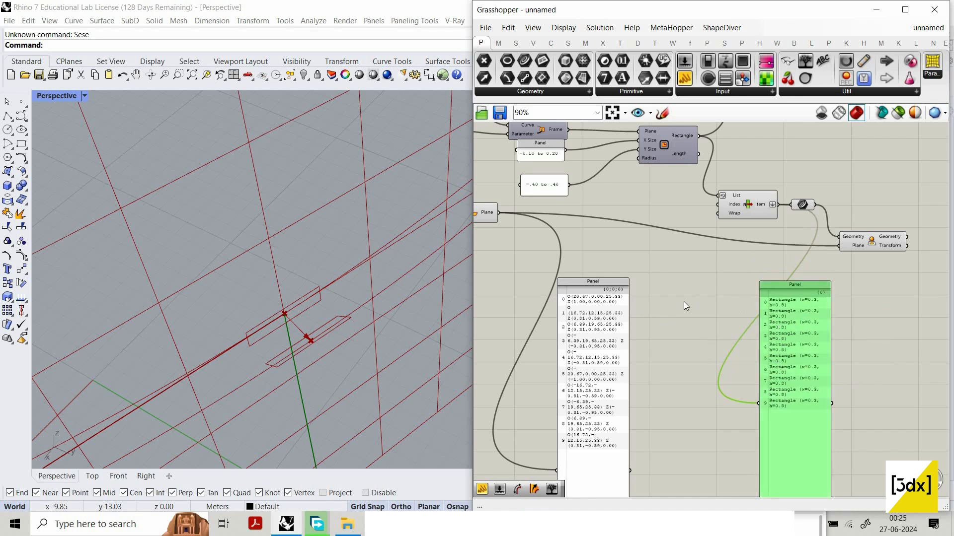
pyautogui.moveTo(788, 298); pyautogui.dragTo(774, 338)
pyautogui.scroll(-4, 760, 268)
pyautogui.scroll(3, 747, 270)
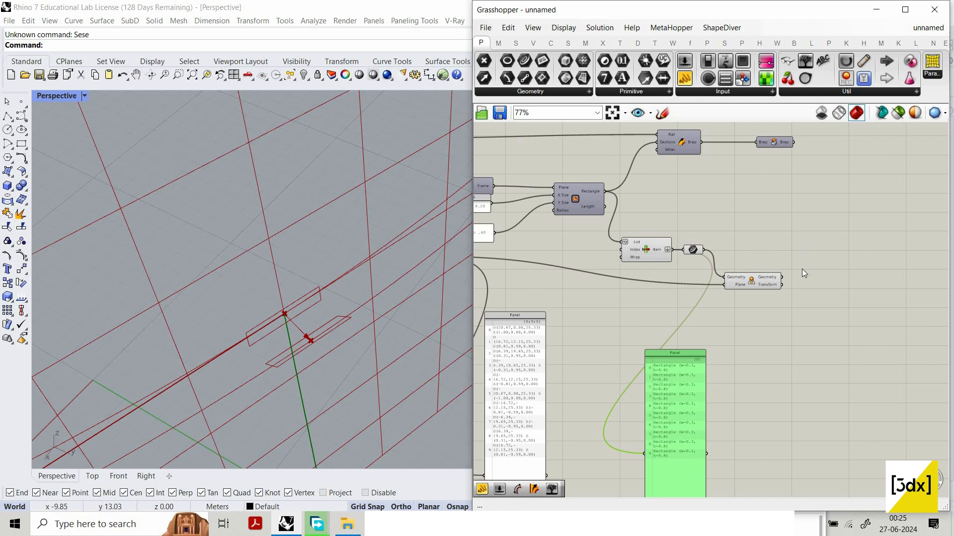
pyautogui.scroll(-1, 799, 270)
pyautogui.scroll(1, 796, 273)
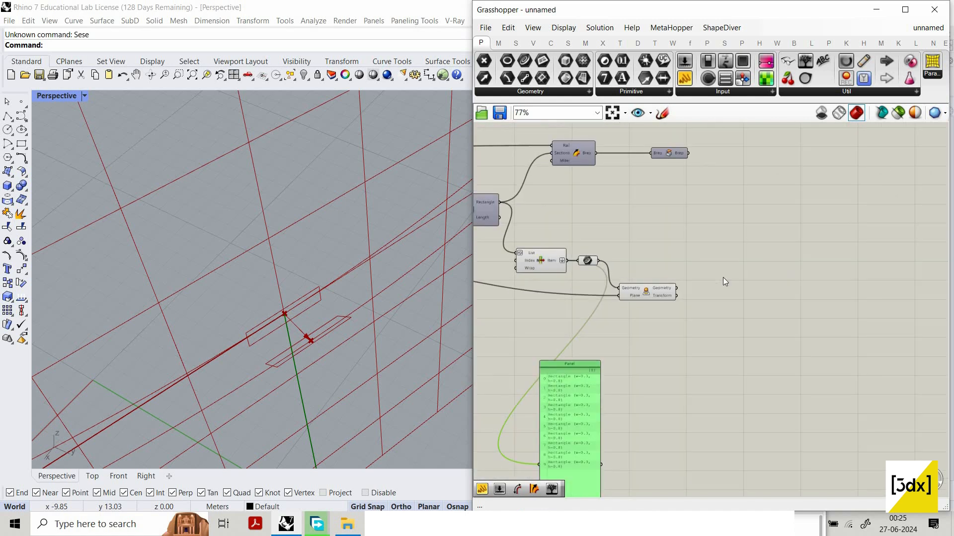
pyautogui.scroll(1, 726, 271)
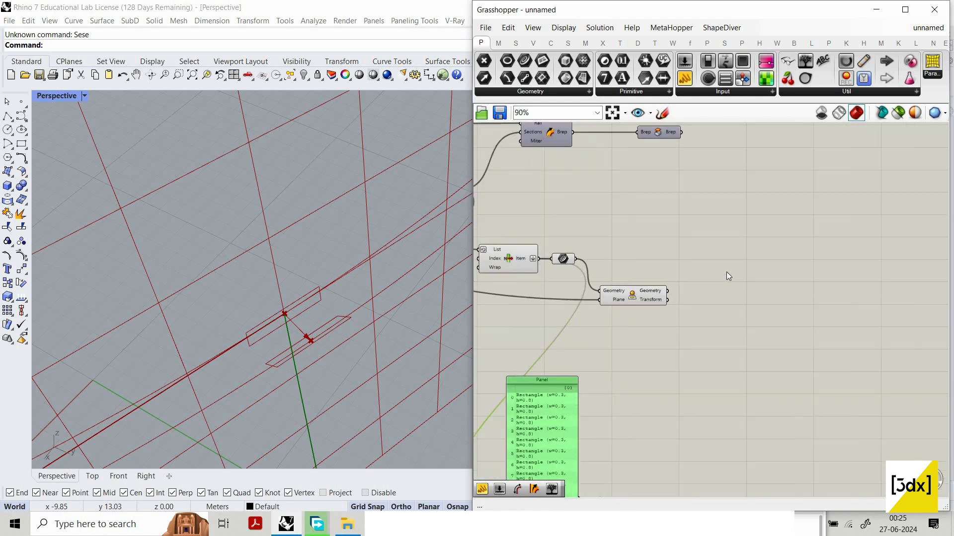
# Highlight the Project component and its source Curve parameter in turn to compare the projected and original rectangles at a rib
pyautogui.click(635, 292)
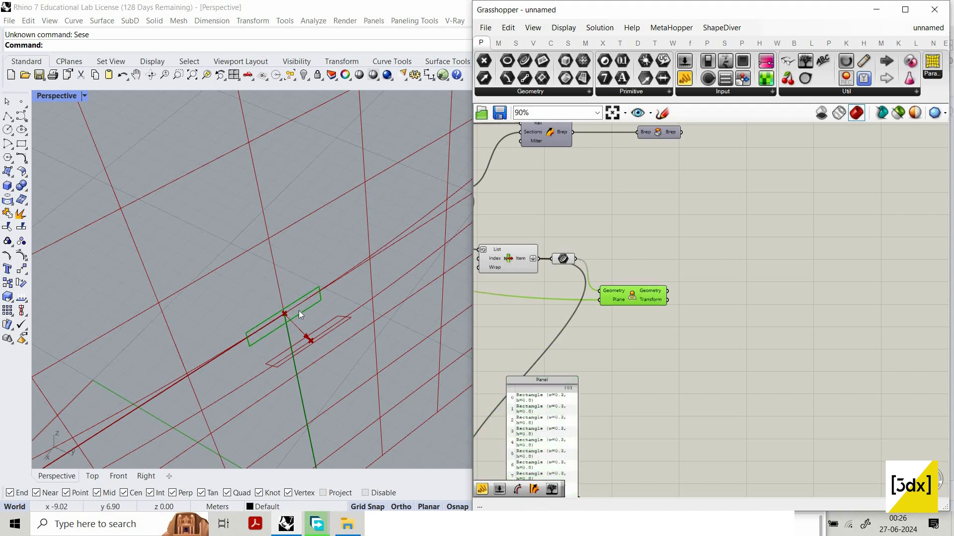
pyautogui.click(565, 259)
pyautogui.scroll(1, 211, 306)
pyautogui.scroll(1, 248, 326)
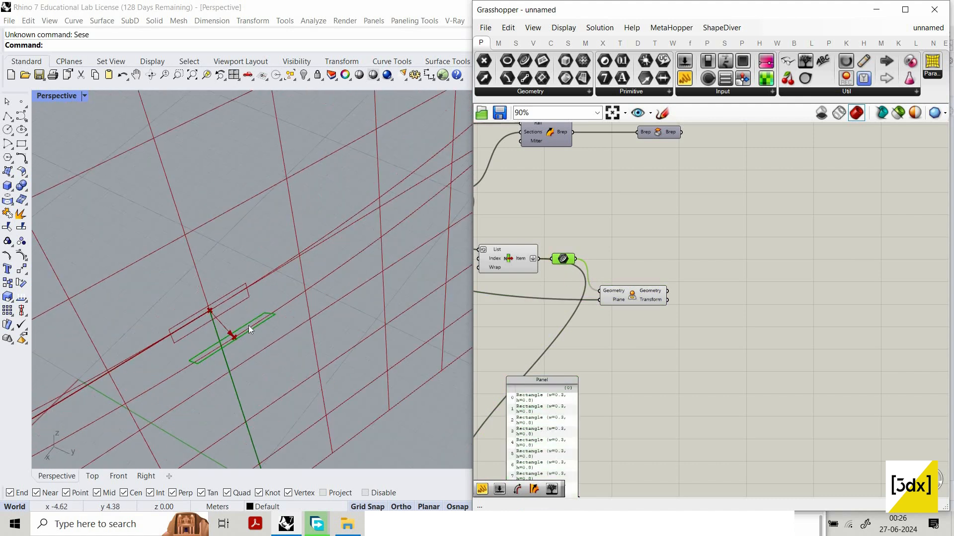
# Add a second Curve parameter above the Project component and wire the first Curve parameter's output into it
pyautogui.doubleClick(703, 269)
pyautogui.press('Escape')
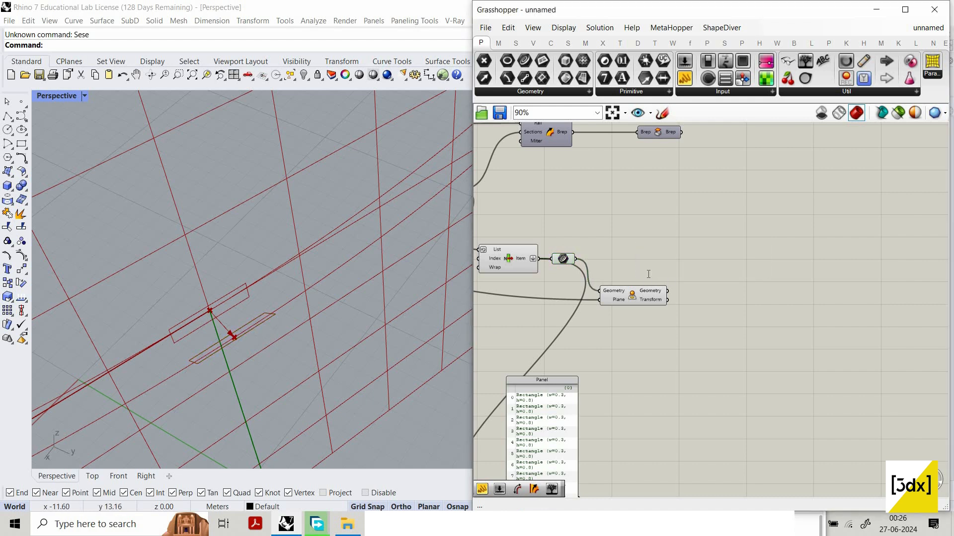
pyautogui.doubleClick(691, 269)
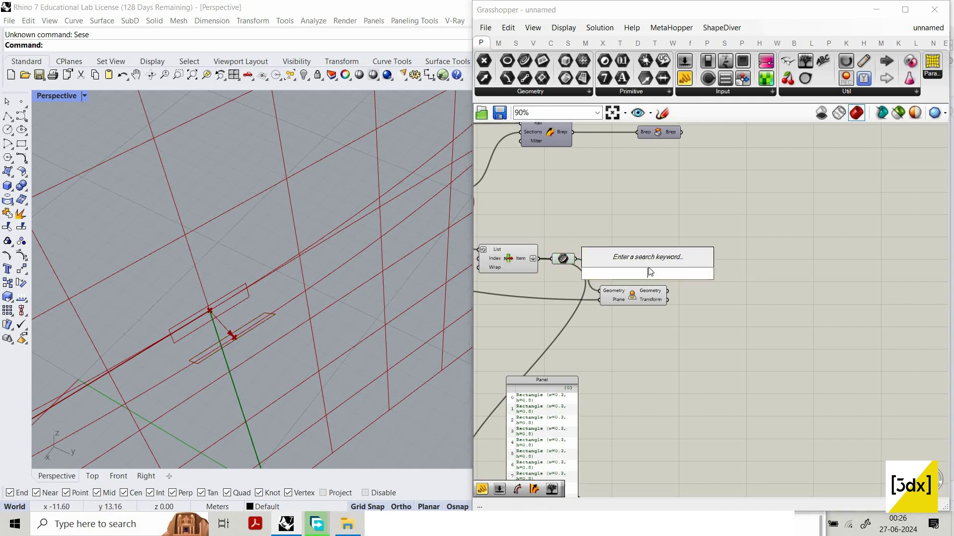
pyautogui.scroll(2, 648, 264)
pyautogui.doubleClick(648, 265)
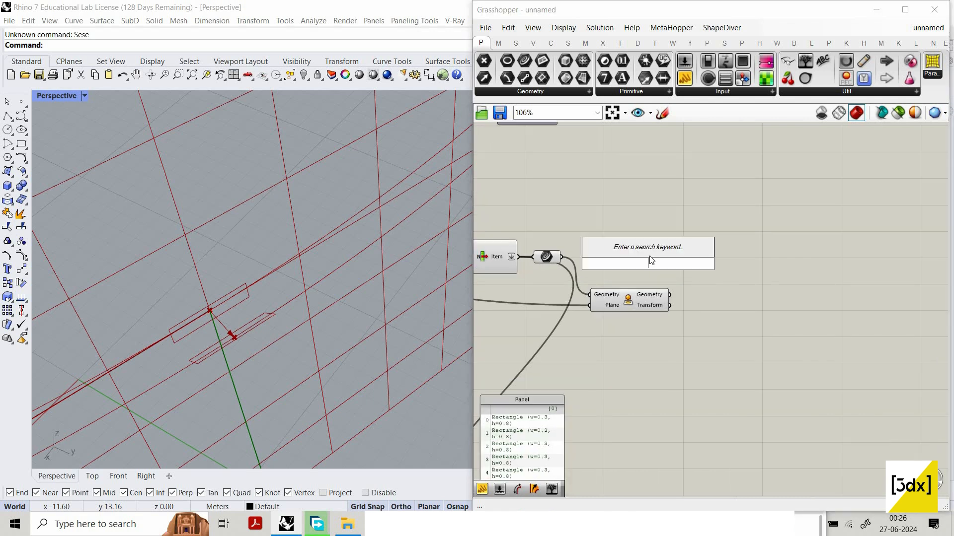
pyautogui.write('curve')
pyautogui.press('Return')
pyautogui.moveTo(562, 257); pyautogui.dragTo(670, 254)
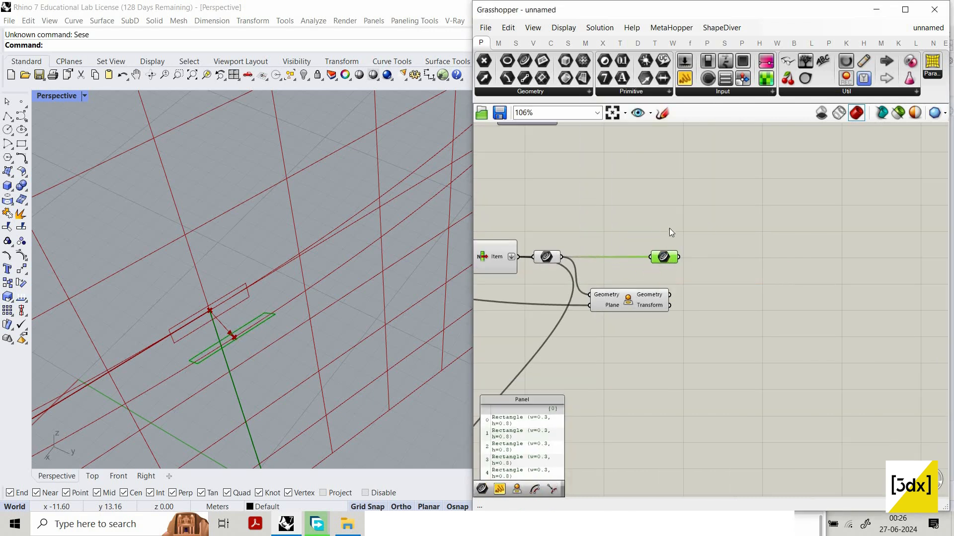
# Add a Loft component and wire both the new Curve parameter and Project's Geometry output into its Curves input
pyautogui.doubleClick(703, 273)
pyautogui.write('li')
pyautogui.press('BackSpace')
pyautogui.press('BackSpace')
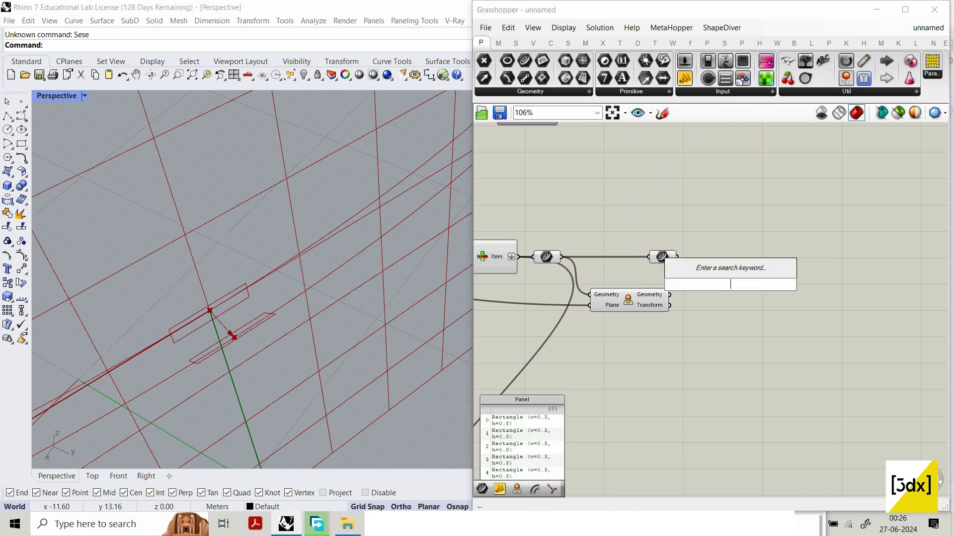
pyautogui.write('loft')
pyautogui.press('Return')
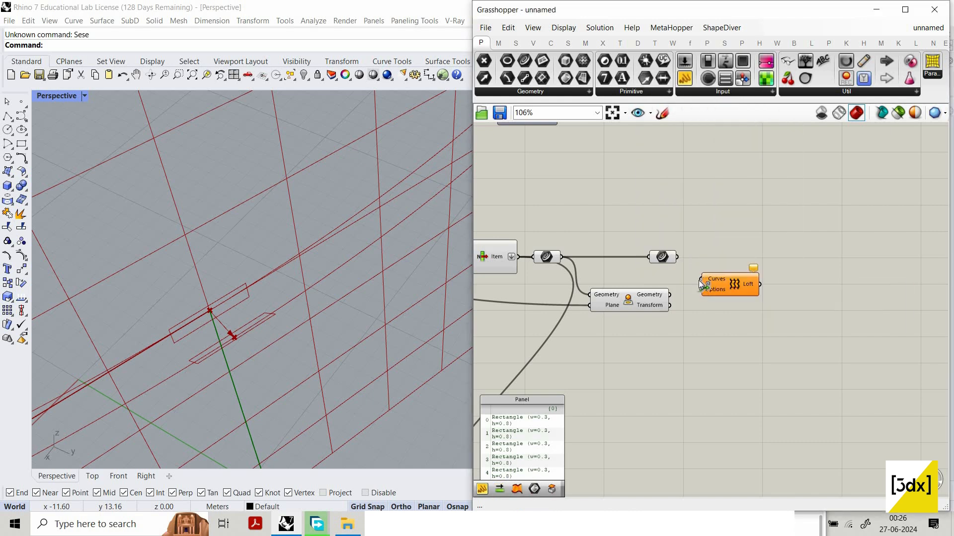
pyautogui.moveTo(701, 278); pyautogui.dragTo(677, 257)
pyautogui.keyDown('shift'); pyautogui.moveTo(670, 294); pyautogui.dragTo(701, 279); pyautogui.keyUp('shift')
pyautogui.scroll(-3, 320, 312)
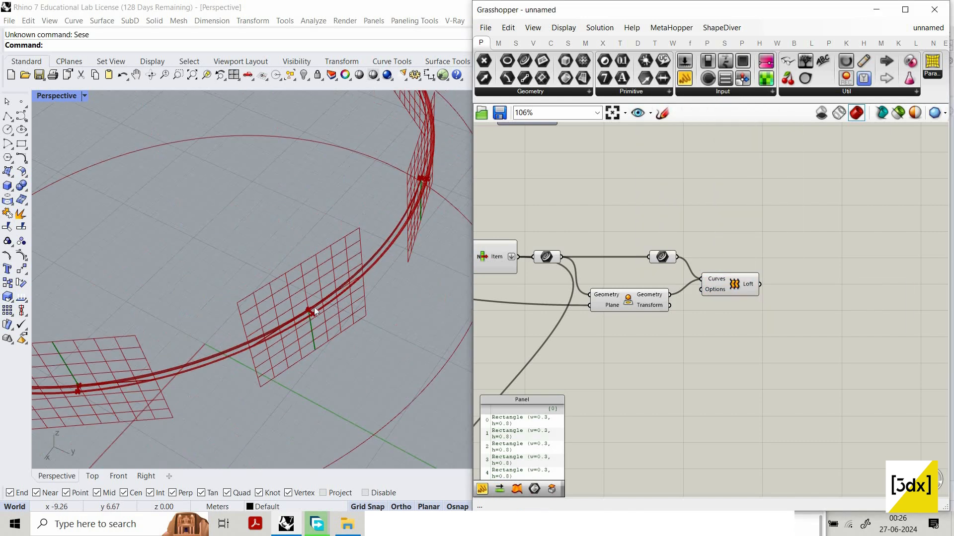
pyautogui.scroll(4, 314, 307)
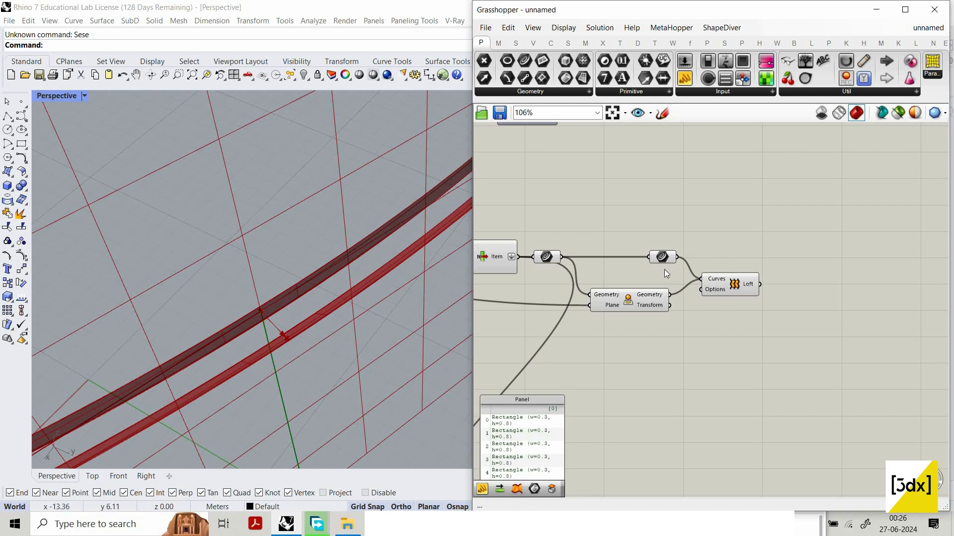
# Graft the second Curve parameter and the Geometry output of the Project component
pyautogui.scroll(2, 673, 253)
pyautogui.rightClick(670, 255)
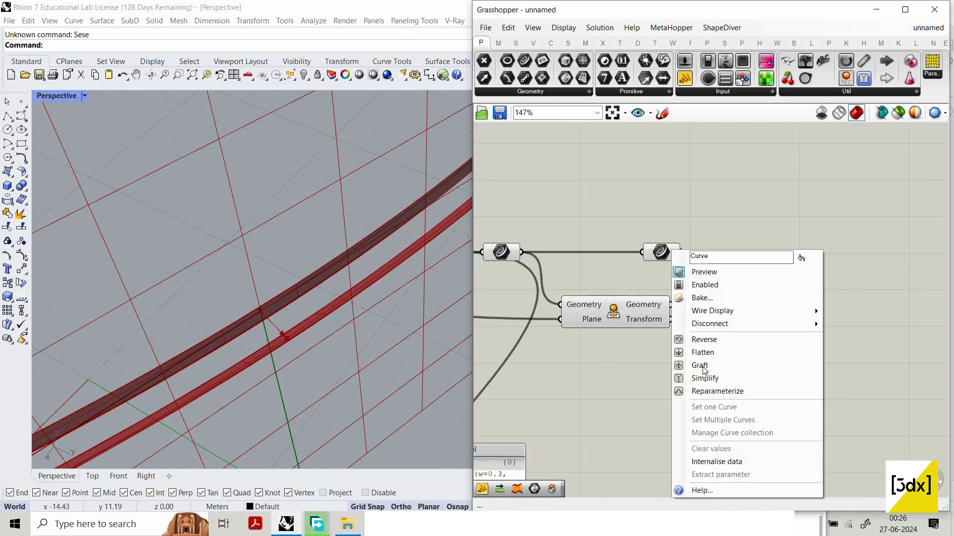
pyautogui.click(699, 366)
pyautogui.rightClick(670, 305)
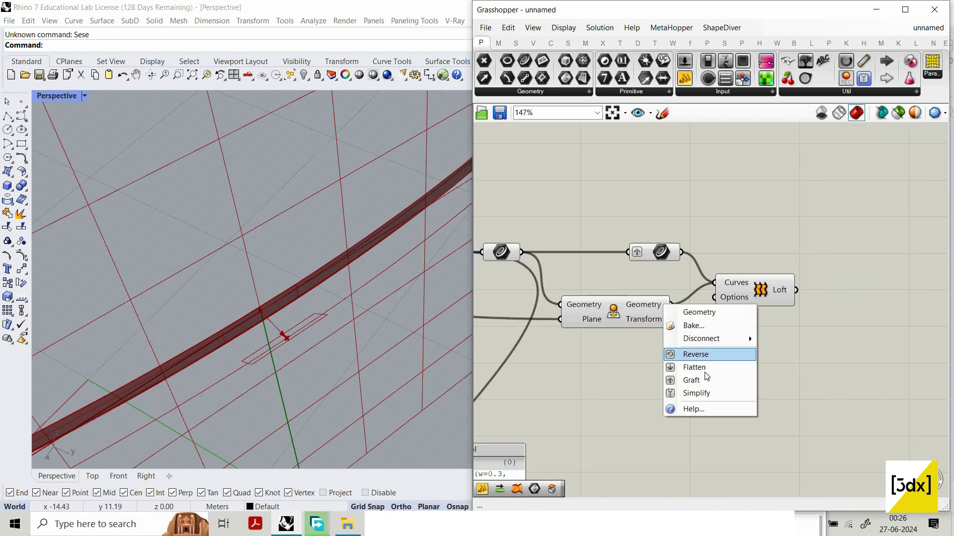
pyautogui.click(705, 380)
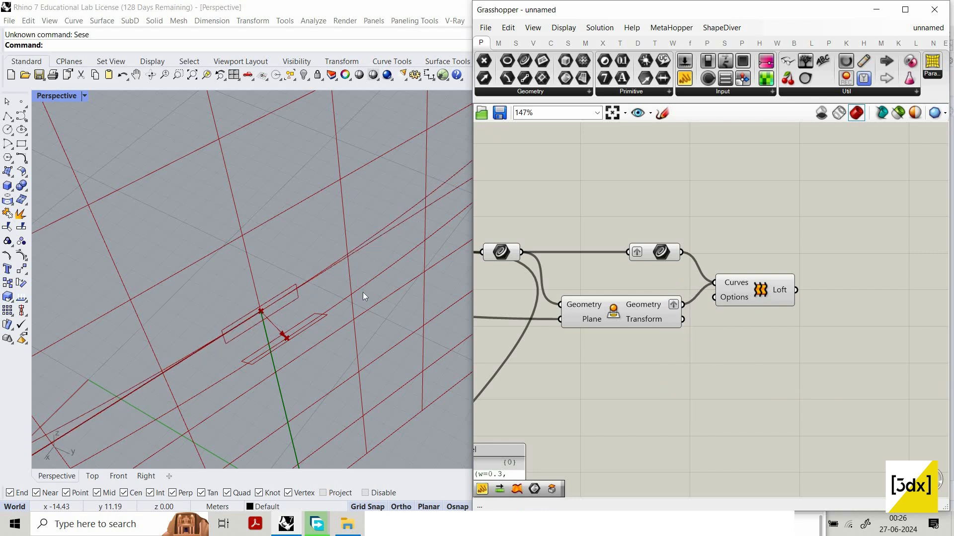
# Flatten the Plane input of the Project component and inspect the loft between the rectangles at a rib
pyautogui.scroll(-8, 353, 297)
pyautogui.moveTo(315, 322); pyautogui.dragTo(350, 321, button='right')
pyautogui.scroll(-6, 319, 318)
pyautogui.scroll(3, 730, 287)
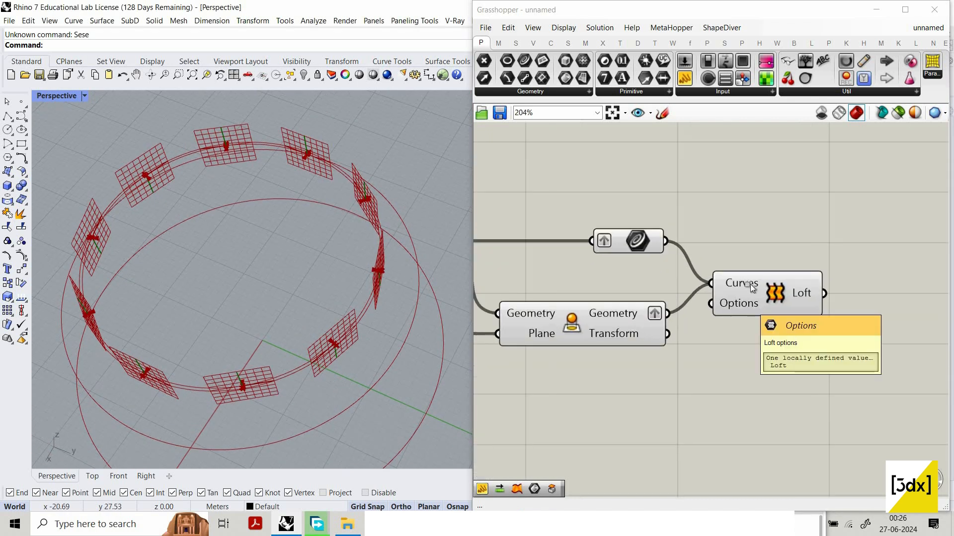
pyautogui.click(748, 291)
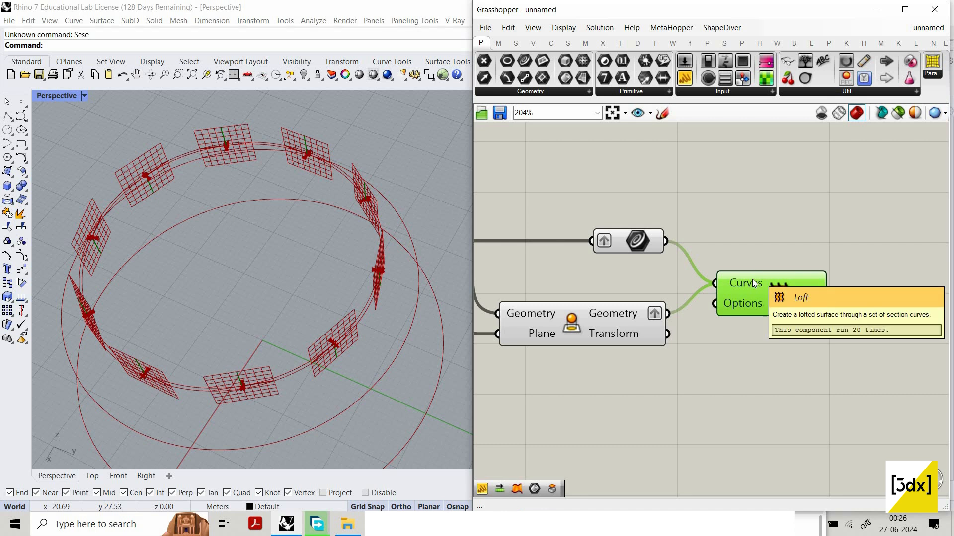
pyautogui.scroll(-3, 605, 324)
pyautogui.scroll(6, 607, 324)
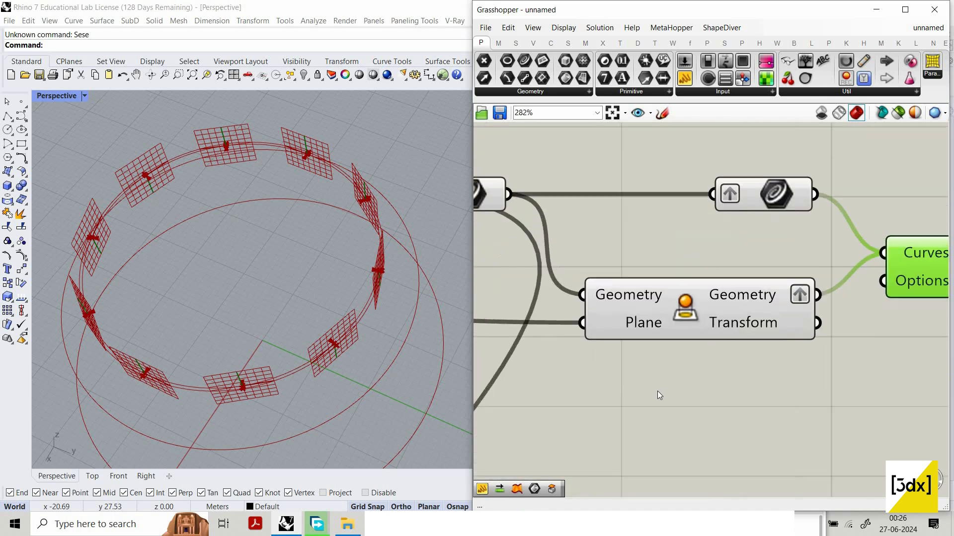
pyautogui.rightClick(608, 323)
pyautogui.click(641, 378)
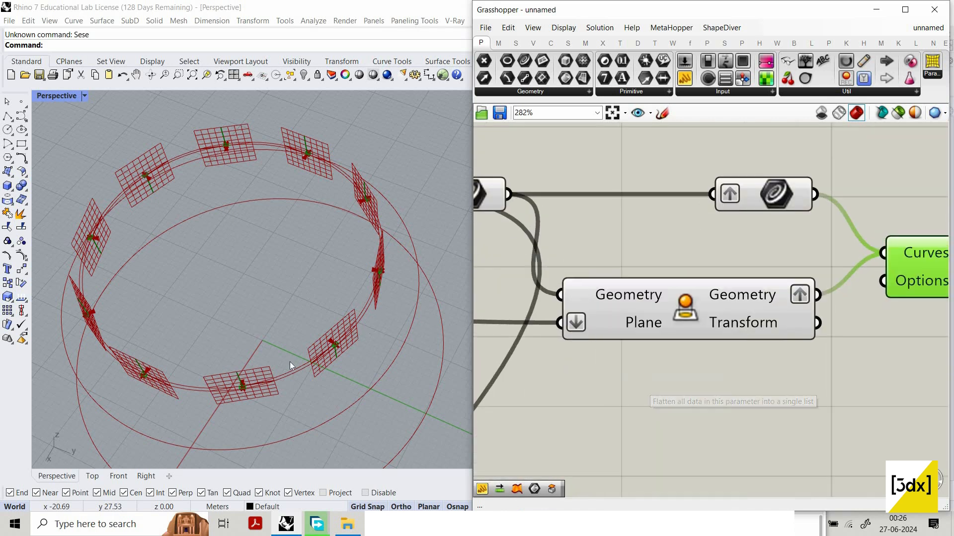
pyautogui.scroll(4, 298, 377)
pyautogui.scroll(5, 302, 373)
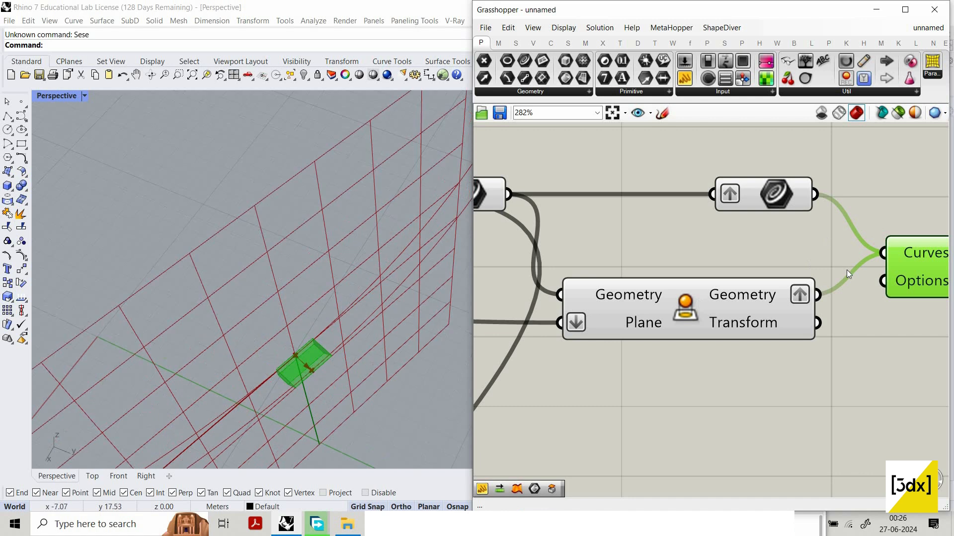
# Remove the graft from Project's Geometry output and from the second Curve parameter
pyautogui.scroll(-3, 848, 268)
pyautogui.moveTo(771, 313); pyautogui.dragTo(759, 294, button='right')
pyautogui.moveTo(814, 269); pyautogui.dragTo(829, 255)
pyautogui.moveTo(725, 288); pyautogui.dragTo(700, 264, button='right')
pyautogui.scroll(-1, 701, 264)
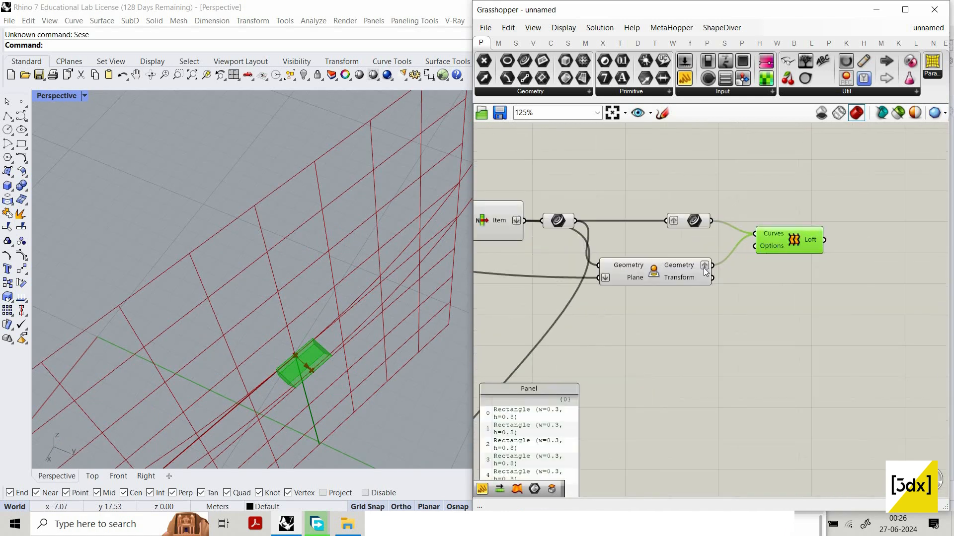
pyautogui.scroll(1, 698, 264)
pyautogui.scroll(2, 703, 266)
pyautogui.rightClick(703, 267)
pyautogui.click(730, 342)
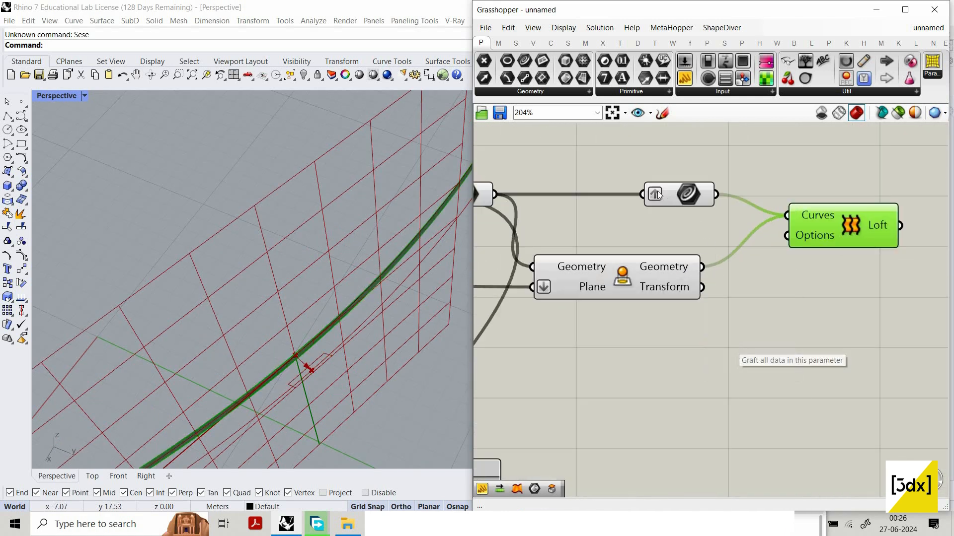
pyautogui.rightClick(658, 192)
pyautogui.click(695, 307)
pyautogui.scroll(-4, 736, 254)
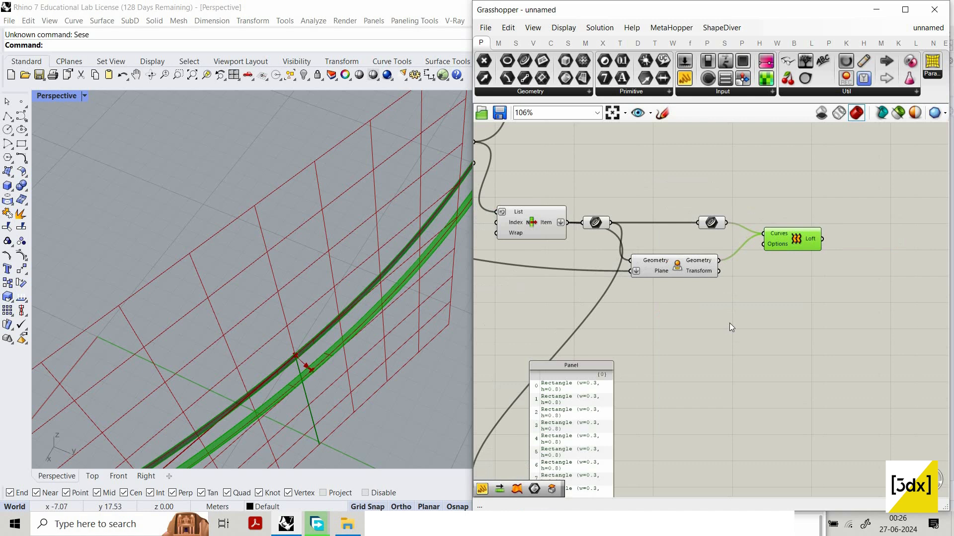
# Bring the rectangle list Panel closer to the Project component and compare its data structure with the plane list Panel
pyautogui.click(596, 372)
pyautogui.moveTo(603, 369); pyautogui.dragTo(732, 319)
pyautogui.scroll(-4, 731, 320)
pyautogui.scroll(3, 680, 312)
pyautogui.scroll(-3, 717, 287)
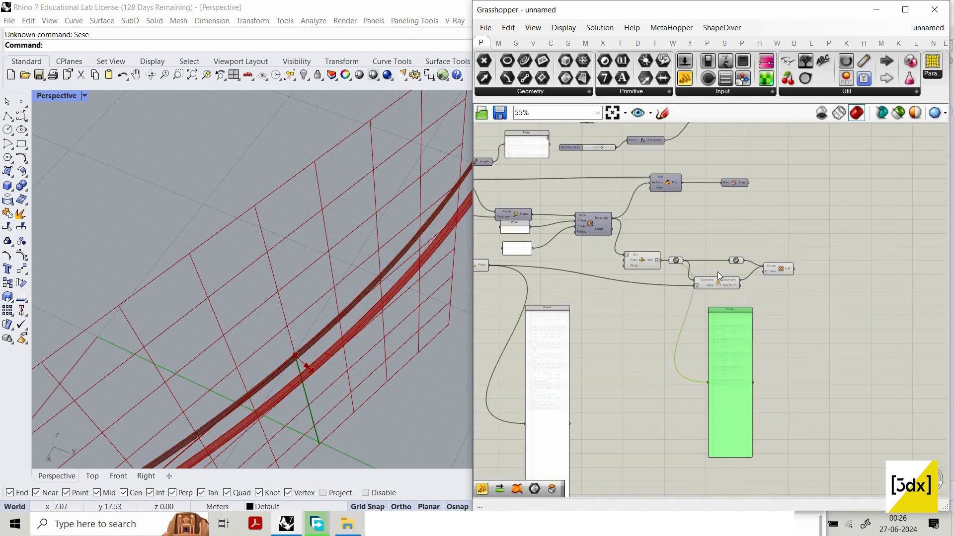
pyautogui.scroll(2, 697, 332)
pyautogui.scroll(-1, 776, 334)
pyautogui.moveTo(776, 333); pyautogui.dragTo(894, 306, button='right')
pyautogui.scroll(1, 894, 306)
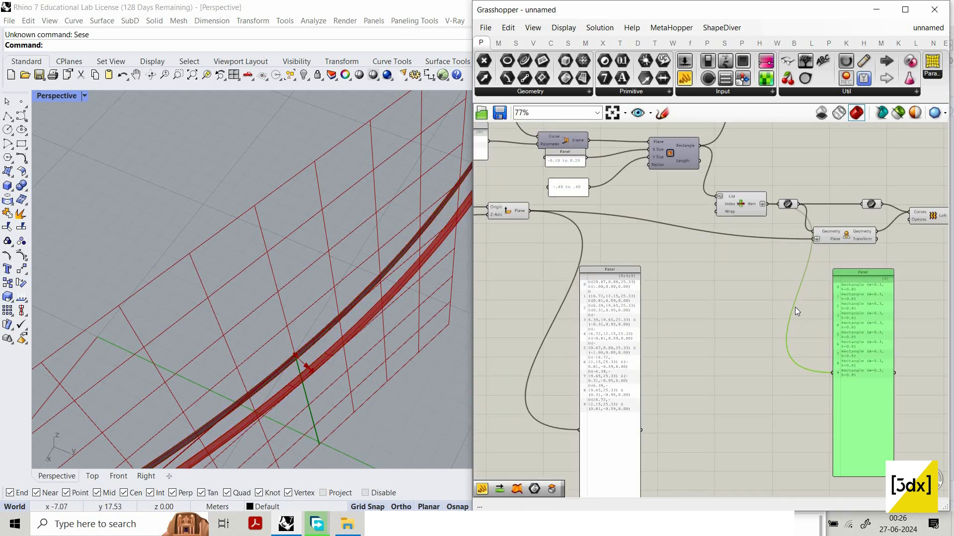
pyautogui.scroll(3, 824, 232)
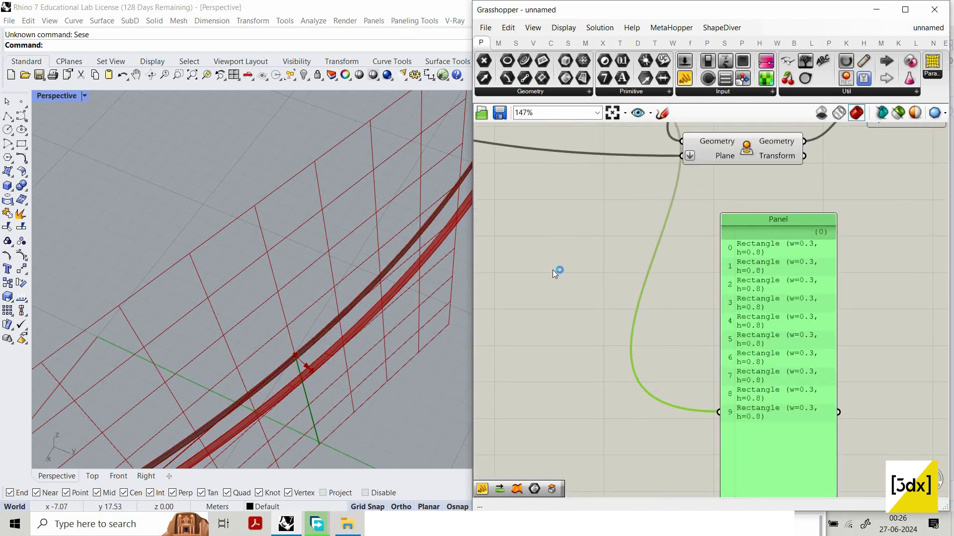
pyautogui.scroll(-3, 587, 239)
pyautogui.scroll(2, 585, 237)
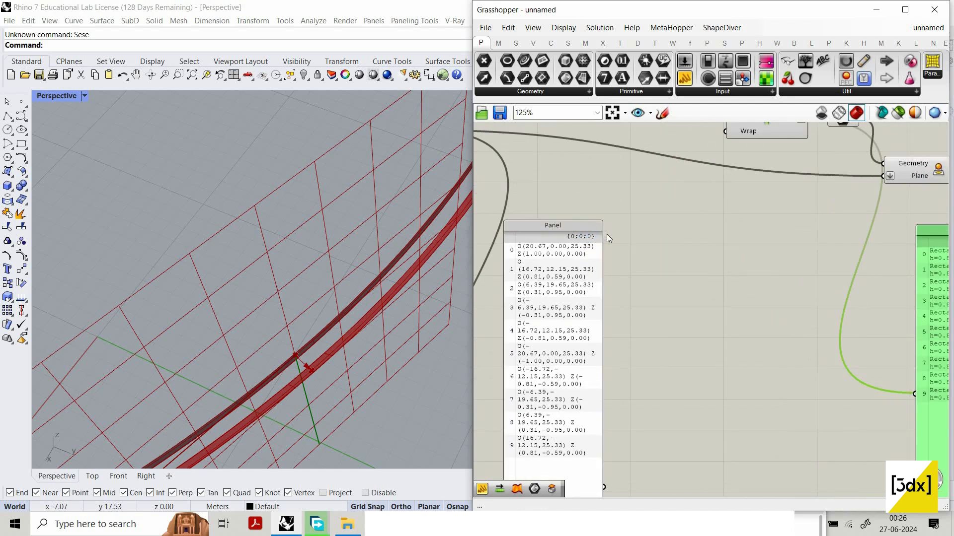
pyautogui.scroll(-2, 588, 237)
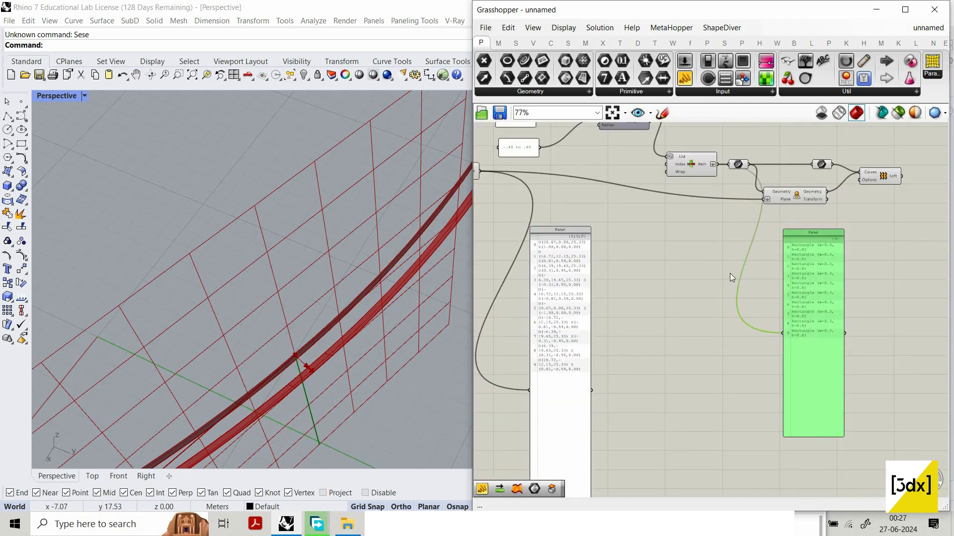
# Delete the two Panels listing the planes and the rectangles
pyautogui.moveTo(568, 238); pyautogui.dragTo(499, 238, button='right')
pyautogui.moveTo(474, 239); pyautogui.dragTo(819, 303)
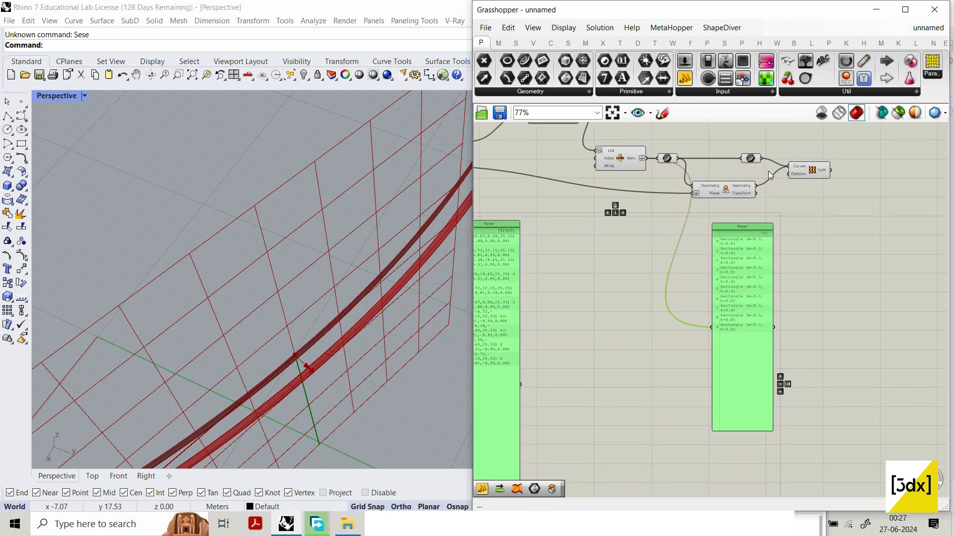
pyautogui.press('Delete')
pyautogui.scroll(2, 847, 154)
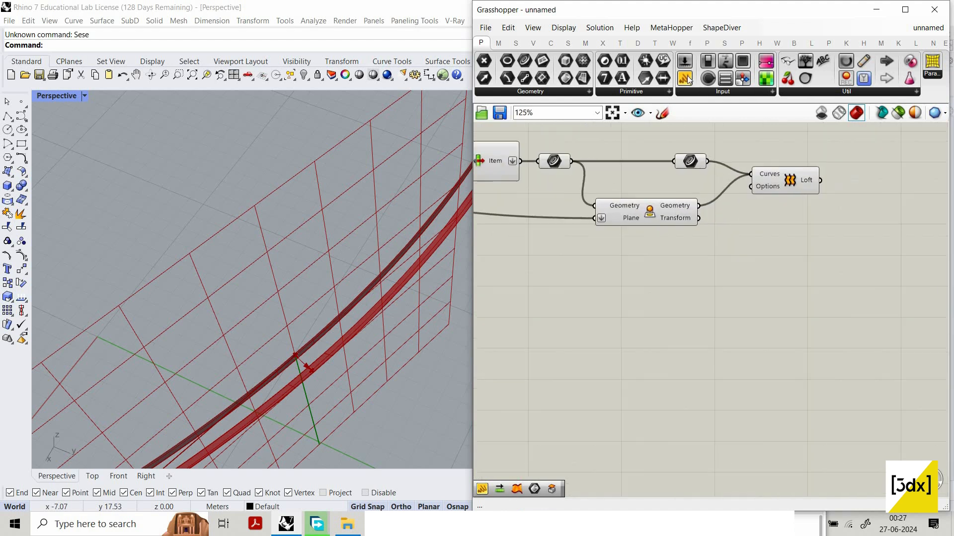
# Add a Panel fed by the second Curve parameter and enlarge it to read the curve list
pyautogui.click(685, 78)
pyautogui.moveTo(704, 168); pyautogui.dragTo(635, 209, button='right')
pyautogui.click(703, 168)
pyautogui.moveTo(654, 168); pyautogui.dragTo(637, 202)
pyautogui.moveTo(702, 196); pyautogui.dragTo(720, 368)
pyautogui.moveTo(717, 132); pyautogui.dragTo(793, 88)
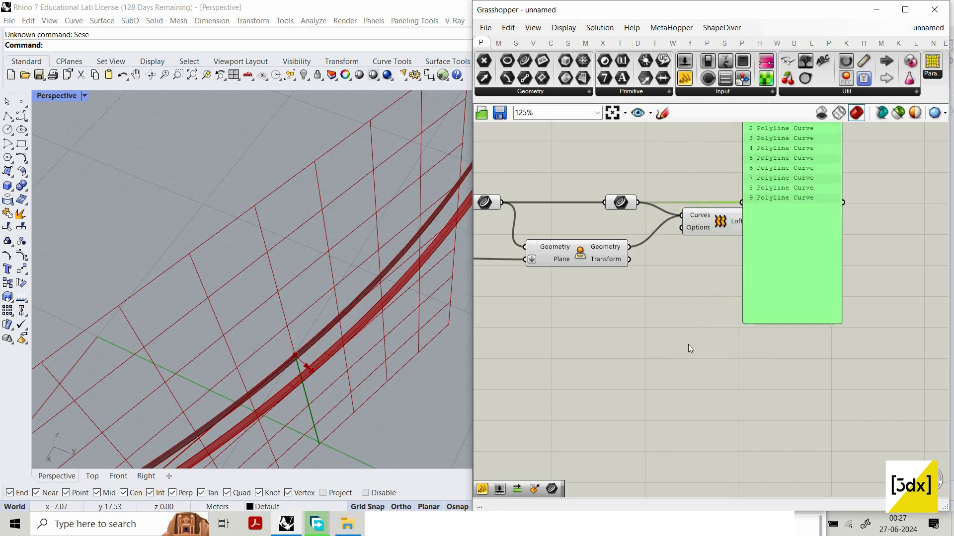
# Add another Panel below the Project component, wire the Geometry output into it, and enlarge it
pyautogui.click(688, 349)
pyautogui.moveTo(638, 349); pyautogui.dragTo(629, 247)
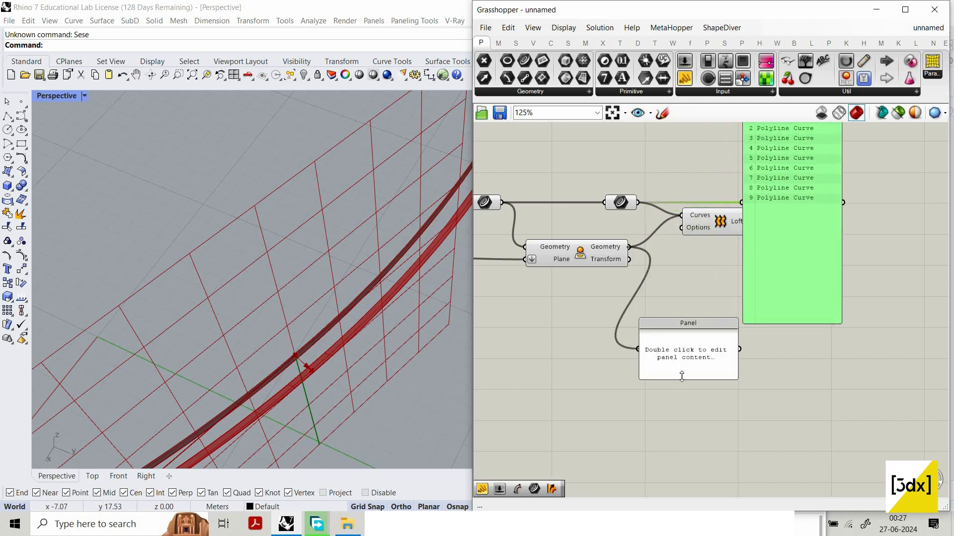
pyautogui.scroll(-2, 722, 333)
pyautogui.moveTo(716, 342); pyautogui.dragTo(691, 377, button='right')
# Arrange the two curve list Panels clear of the other components and delete the Loft component
pyautogui.moveTo(716, 343); pyautogui.dragTo(771, 309)
pyautogui.moveTo(717, 341); pyautogui.dragTo(702, 323)
pyautogui.moveTo(711, 358); pyautogui.dragTo(690, 303)
pyautogui.press('Delete')
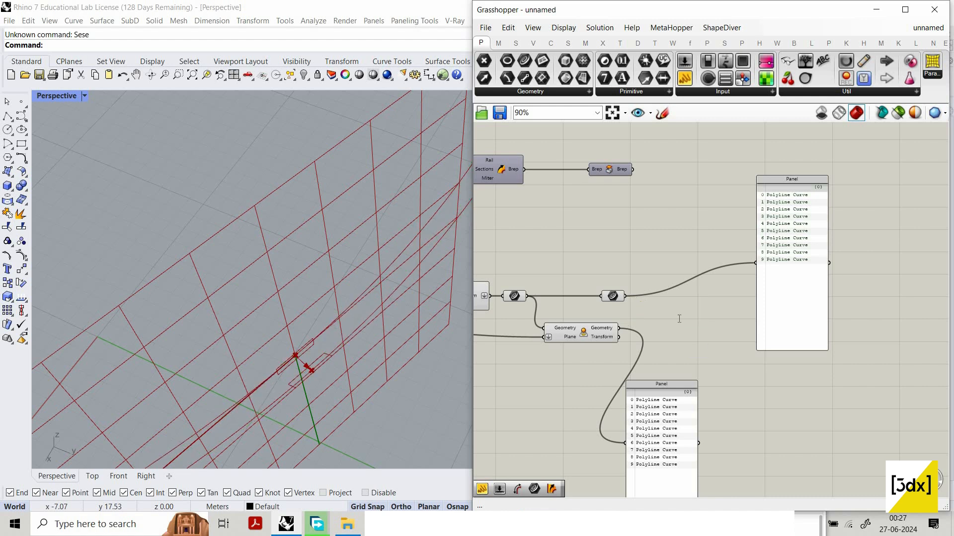
# Add a Merge component and wire the second Curve parameter into D1 and Project's Geometry output into D2
pyautogui.doubleClick(679, 318)
pyautogui.write('merg')
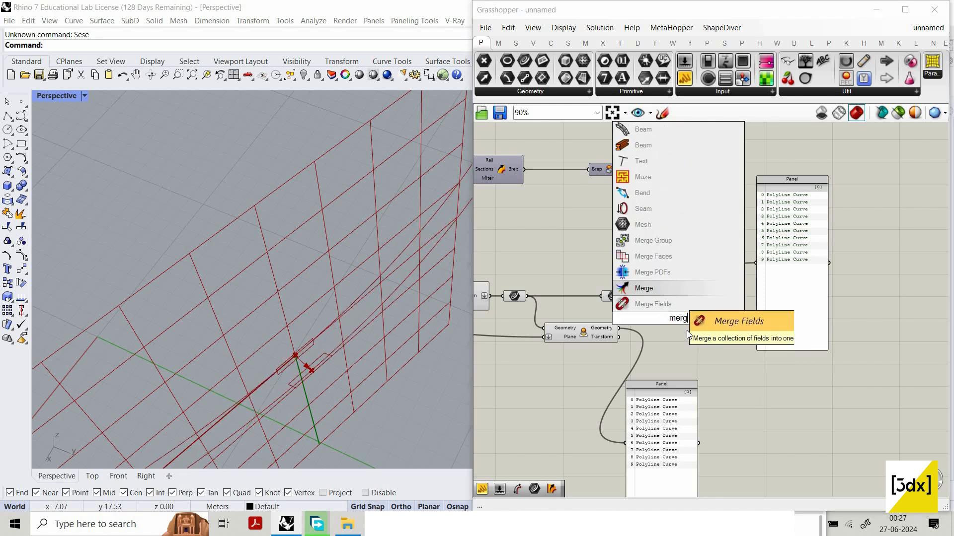
pyautogui.click(644, 288)
pyautogui.scroll(3, 639, 317)
pyautogui.moveTo(632, 305); pyautogui.dragTo(588, 275)
pyautogui.moveTo(631, 319); pyautogui.dragTo(577, 328)
pyautogui.scroll(-3, 585, 313)
pyautogui.scroll(2, 660, 320)
# Add a Panel fed by Merge's Result, enlarge it to show the full list, and place it clear of Merge
pyautogui.moveTo(685, 78); pyautogui.dragTo(665, 307)
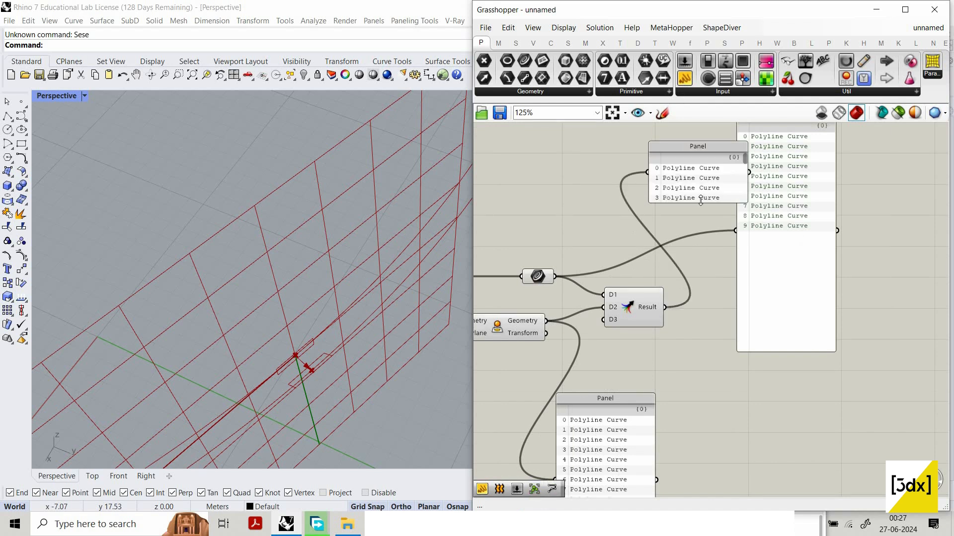
pyautogui.moveTo(736, 202); pyautogui.dragTo(736, 484)
pyautogui.moveTo(697, 267); pyautogui.dragTo(814, 370)
pyautogui.scroll(-2, 809, 350)
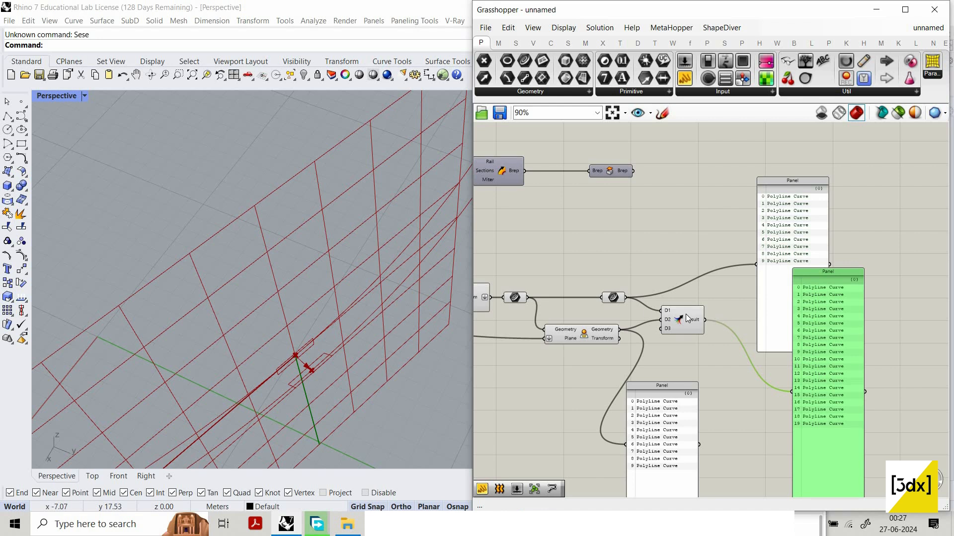
# Graft the second Curve parameter and Project's Geometry output, and check the pairing of curves in the merged list
pyautogui.scroll(4, 658, 310)
pyautogui.rightClick(671, 311)
pyautogui.click(611, 348)
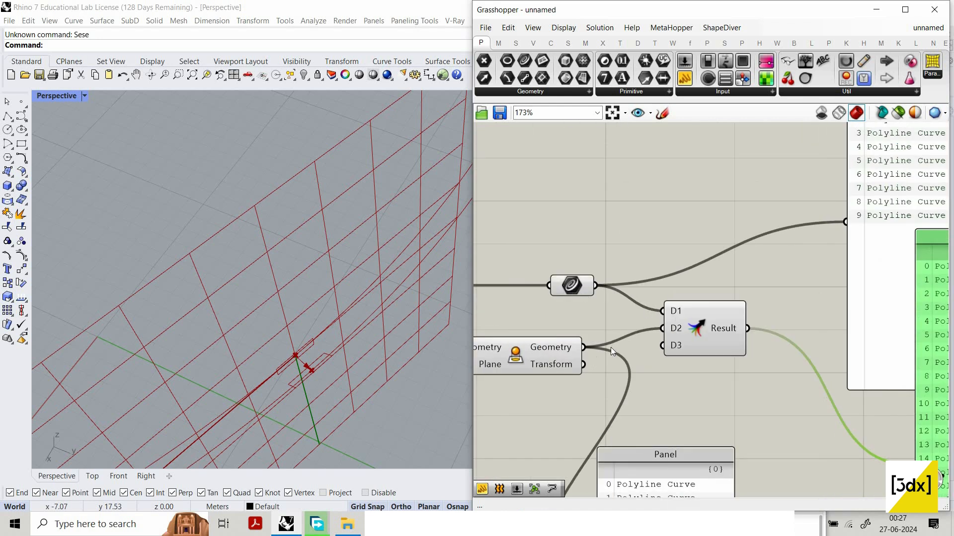
pyautogui.rightClick(562, 285)
pyautogui.click(612, 377)
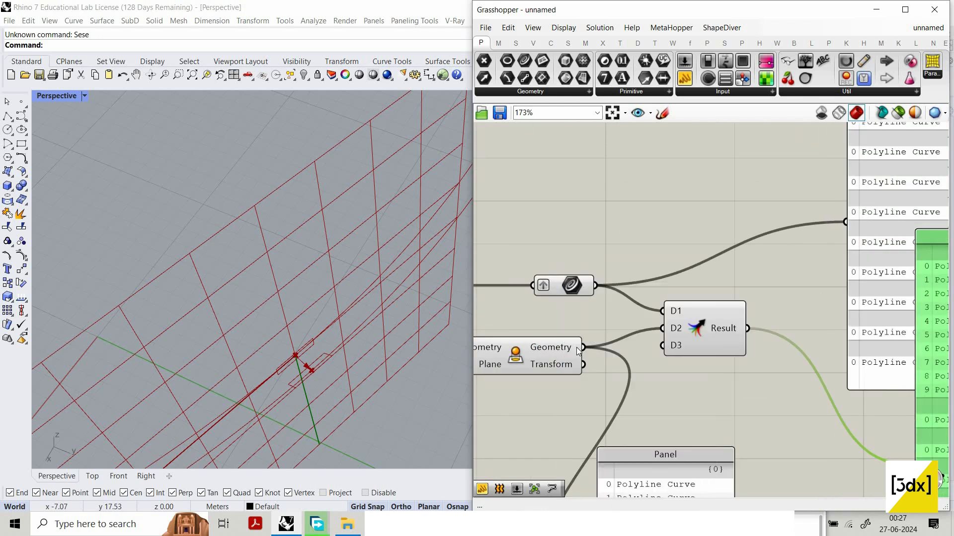
pyautogui.rightClick(578, 348)
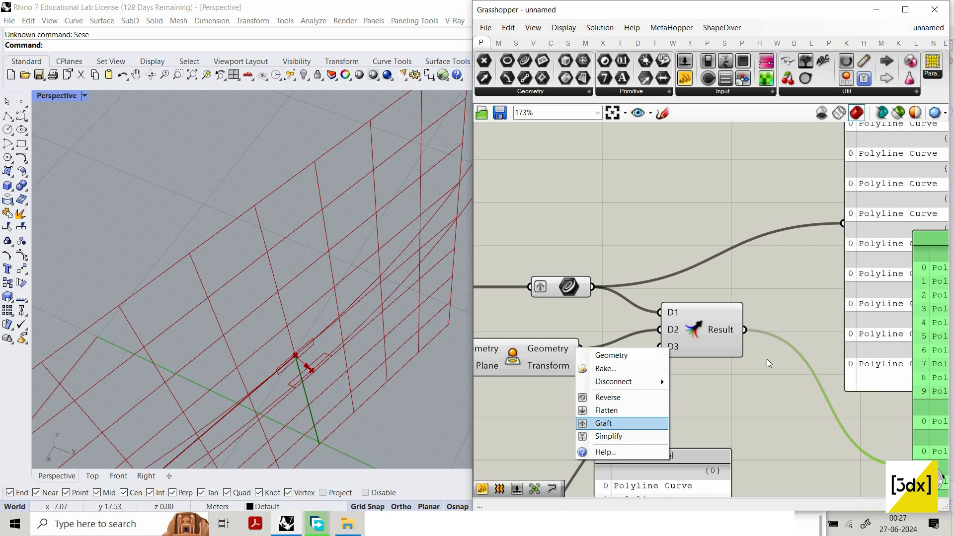
pyautogui.click(603, 423)
pyautogui.scroll(-3, 594, 407)
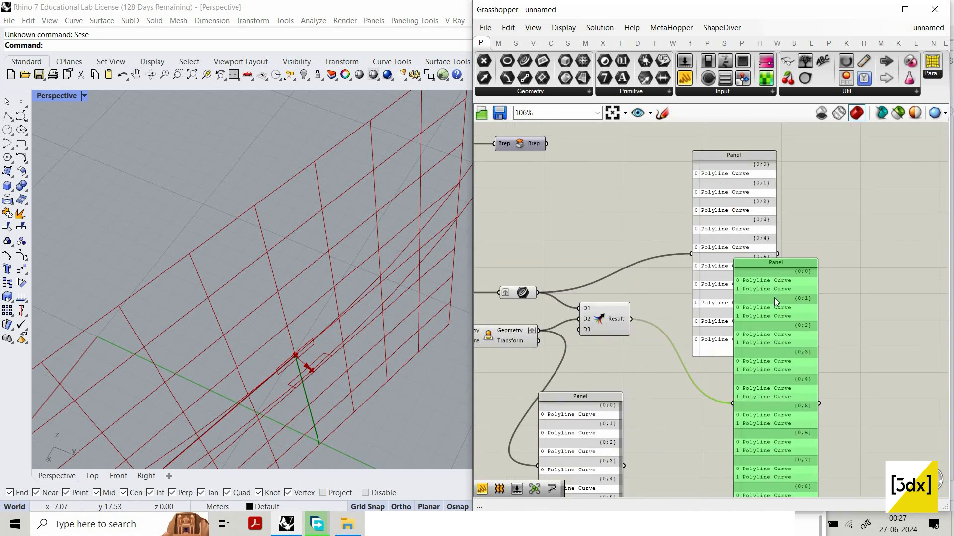
pyautogui.scroll(3, 773, 297)
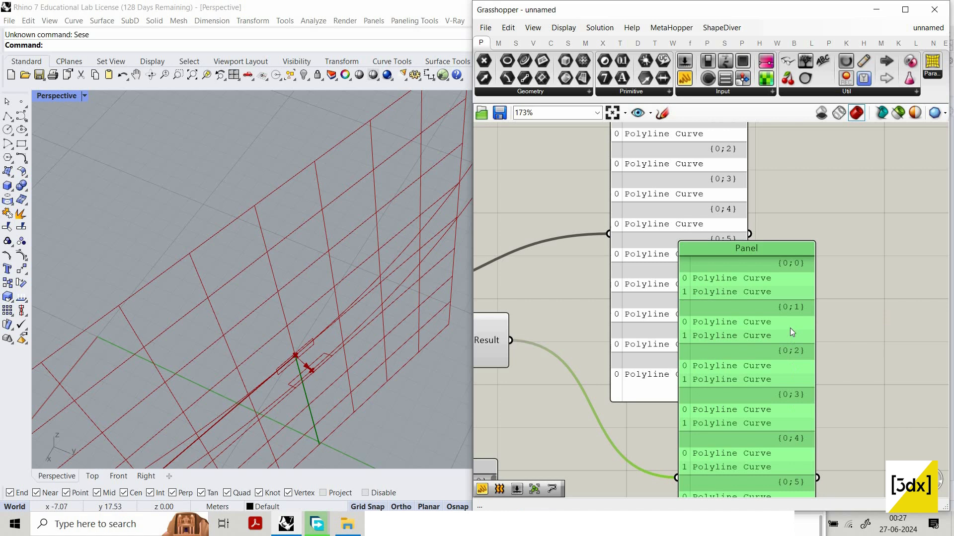
pyautogui.scroll(-3, 789, 328)
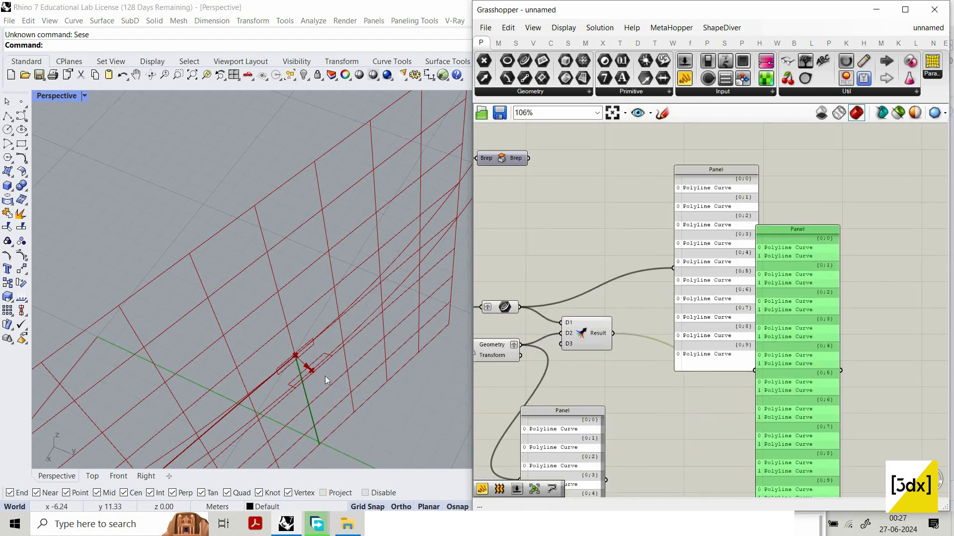
# Delete the three Panels listing the section, projected and merged curves
pyautogui.moveTo(681, 285); pyautogui.dragTo(568, 431)
pyautogui.press('Delete')
pyautogui.press('Delete')
# Add a Loft component and feed Merge's Result into its Curves input
pyautogui.doubleClick(691, 350)
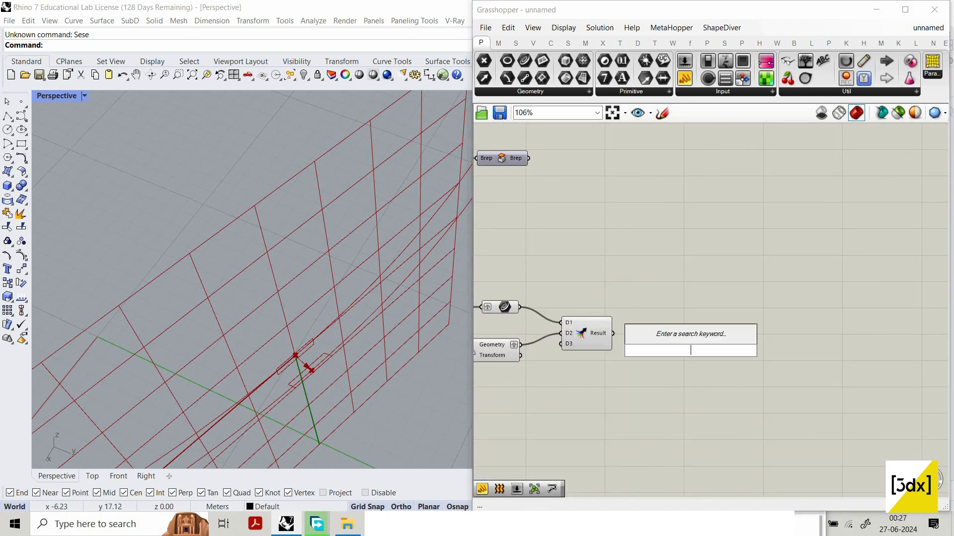
pyautogui.write('loft')
pyautogui.click(675, 342)
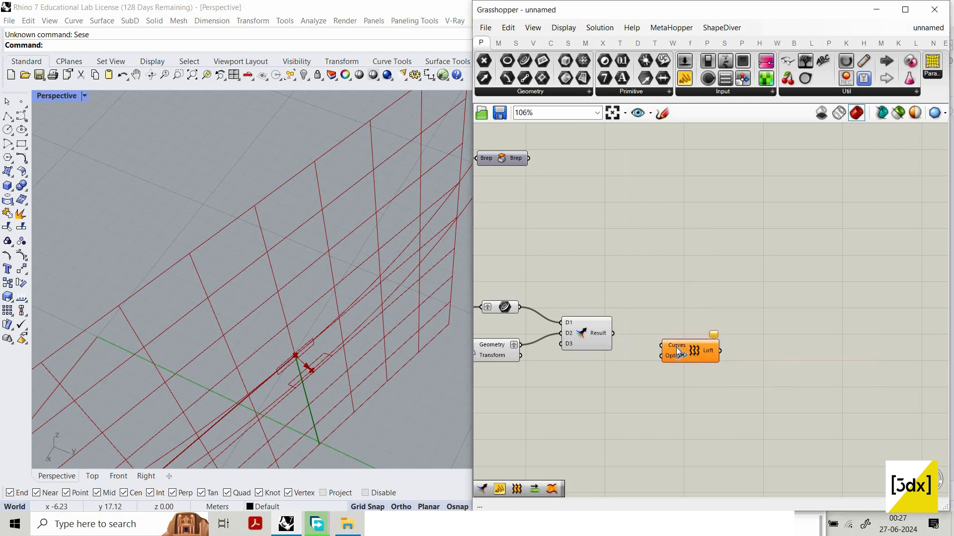
pyautogui.moveTo(613, 334); pyautogui.dragTo(534, 303)
pyautogui.scroll(-4, 705, 328)
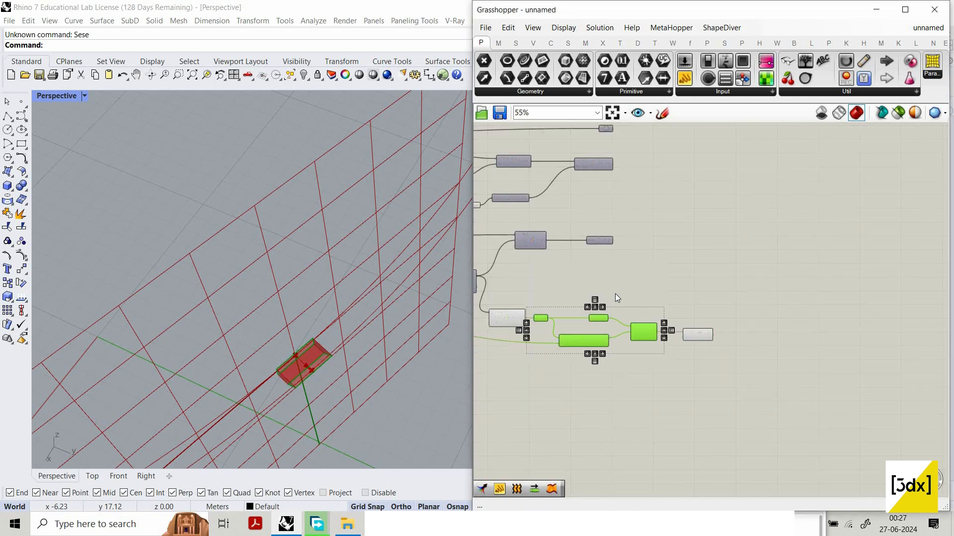
# Turn off the preview of the Merge, Project and Curve components and of the section components feeding them
pyautogui.middleClick(582, 274)
pyautogui.click(618, 320)
pyautogui.scroll(-3, 610, 308)
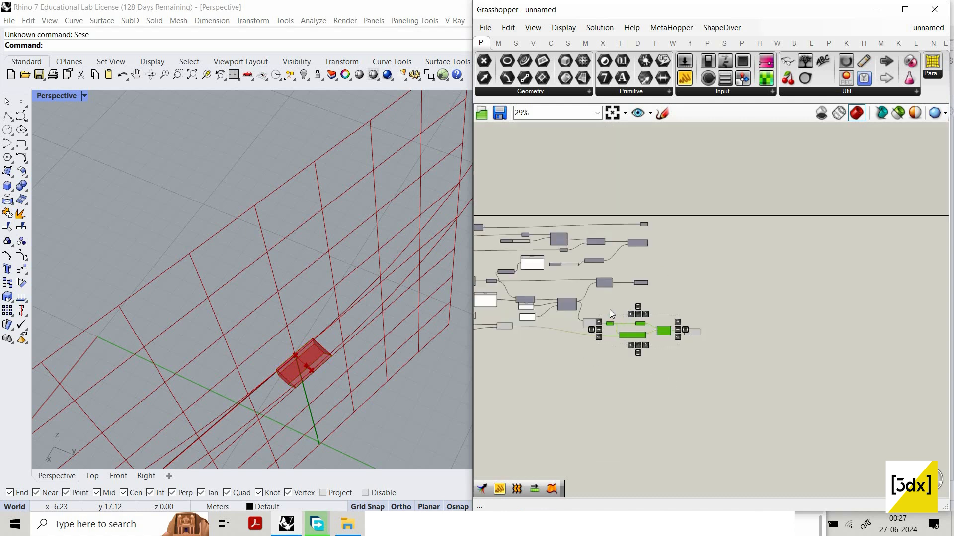
pyautogui.click(642, 327)
pyautogui.scroll(5, 769, 346)
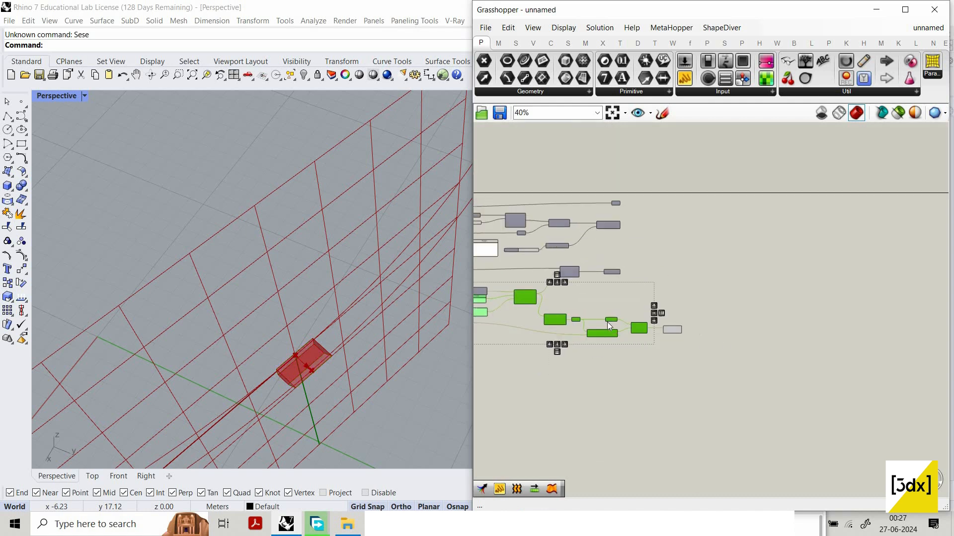
pyautogui.scroll(3, 605, 317)
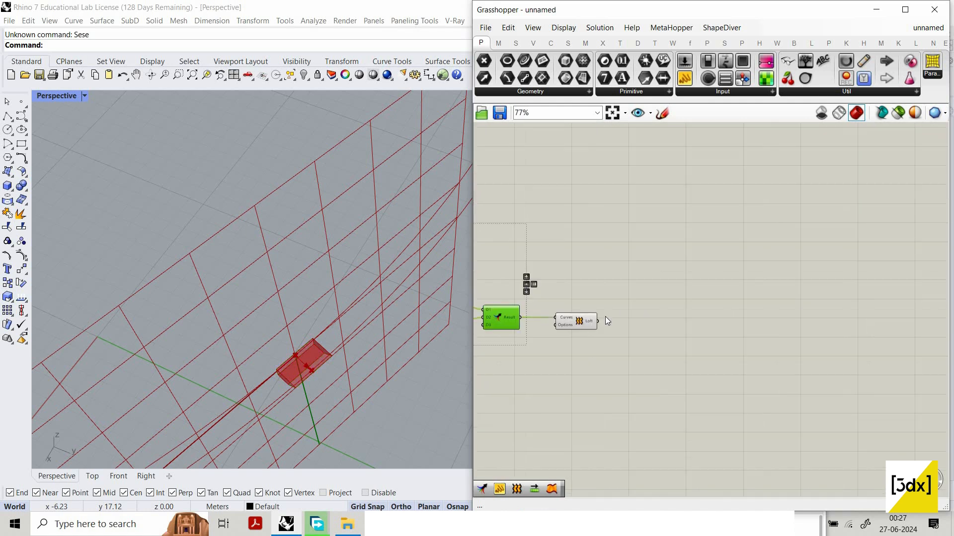
# Add a Brep parameter after Loft and wire the Loft output into it
pyautogui.doubleClick(742, 346)
pyautogui.write('brep')
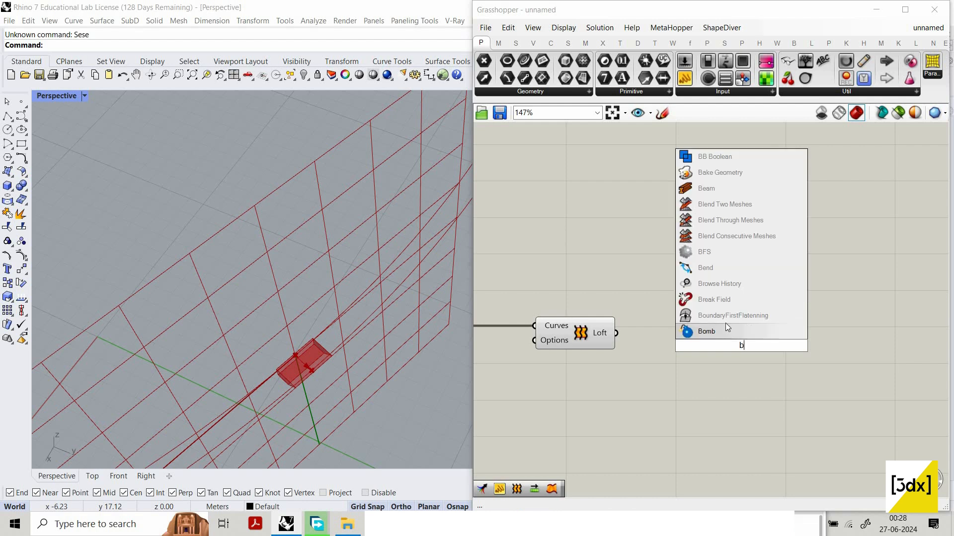
pyautogui.click(726, 300)
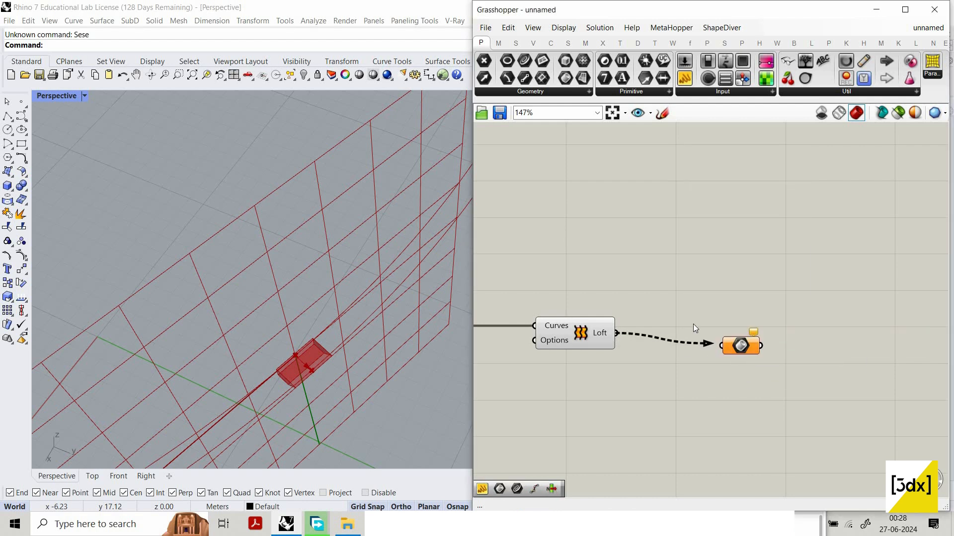
pyautogui.moveTo(713, 344); pyautogui.dragTo(691, 333)
# Turn off the Loft component's preview and move the Brep parameter away to make room after Loft
pyautogui.click(581, 331)
pyautogui.middleClick(576, 269)
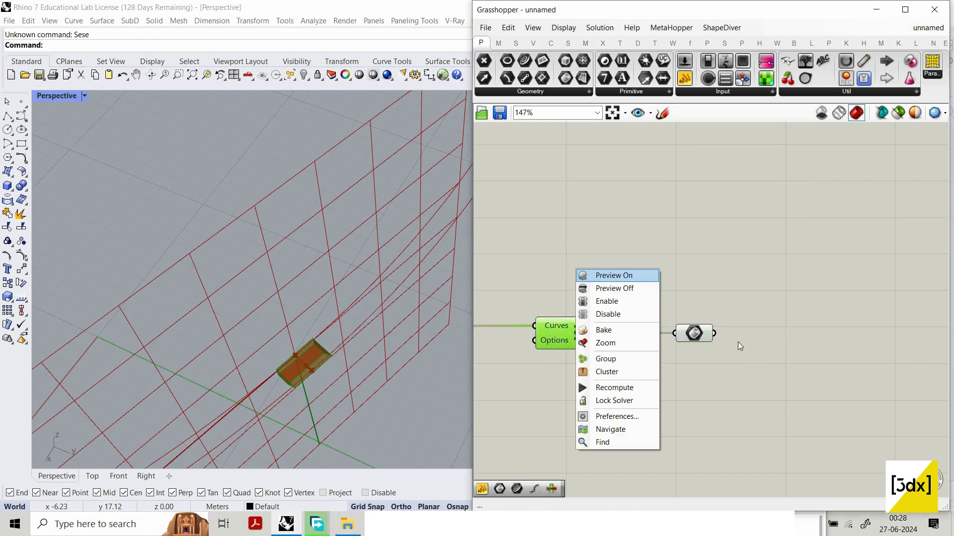
pyautogui.click(611, 291)
pyautogui.scroll(-4, 754, 340)
pyautogui.scroll(4, 754, 340)
pyautogui.moveTo(698, 345); pyautogui.dragTo(717, 355, button='right')
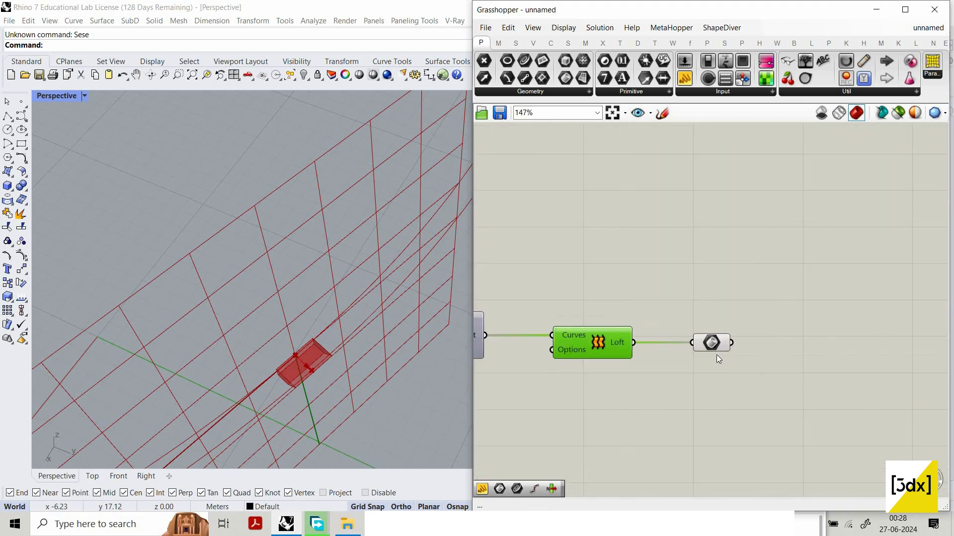
pyautogui.moveTo(711, 342); pyautogui.dragTo(757, 291)
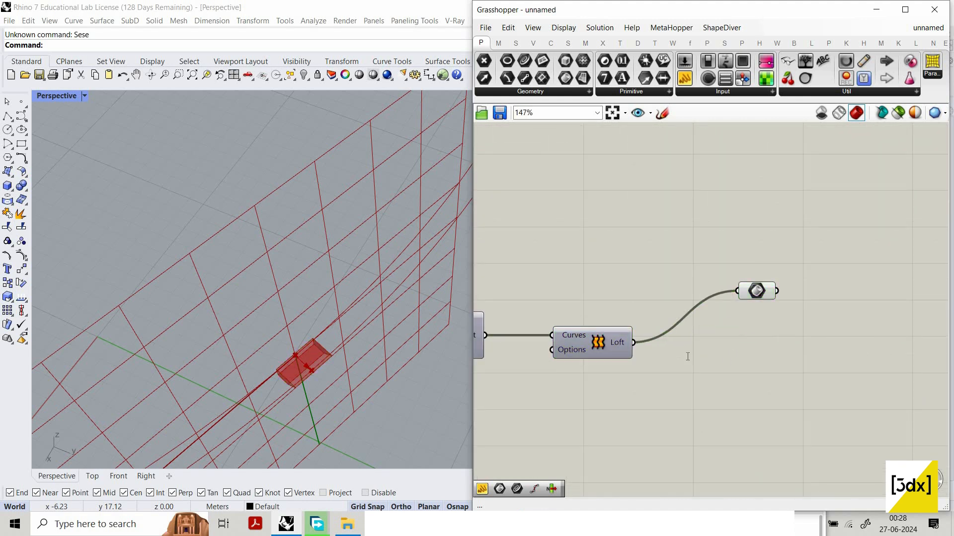
# Insert a Cap Holes component between Loft and the Brep parameter, wiring Loft into it and its output into Brep
pyautogui.doubleClick(686, 356)
pyautogui.write('cap')
pyautogui.press('Return')
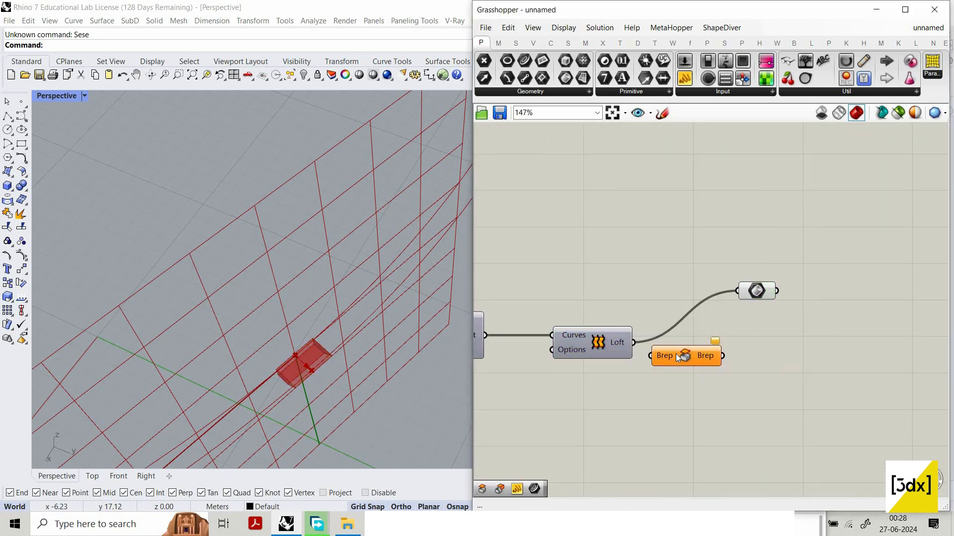
pyautogui.moveTo(633, 342); pyautogui.dragTo(649, 356)
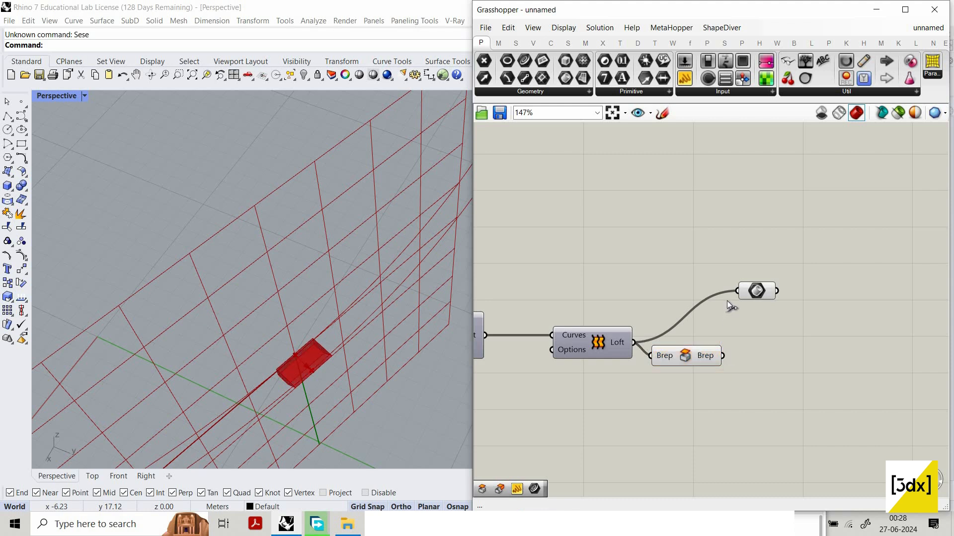
pyautogui.moveTo(722, 355); pyautogui.dragTo(737, 290)
# Turn off the preview of Loft and its Cap Holes component, and move the Brep parameter down beside them
pyautogui.moveTo(565, 278); pyautogui.dragTo(692, 380)
pyautogui.middleClick(670, 302)
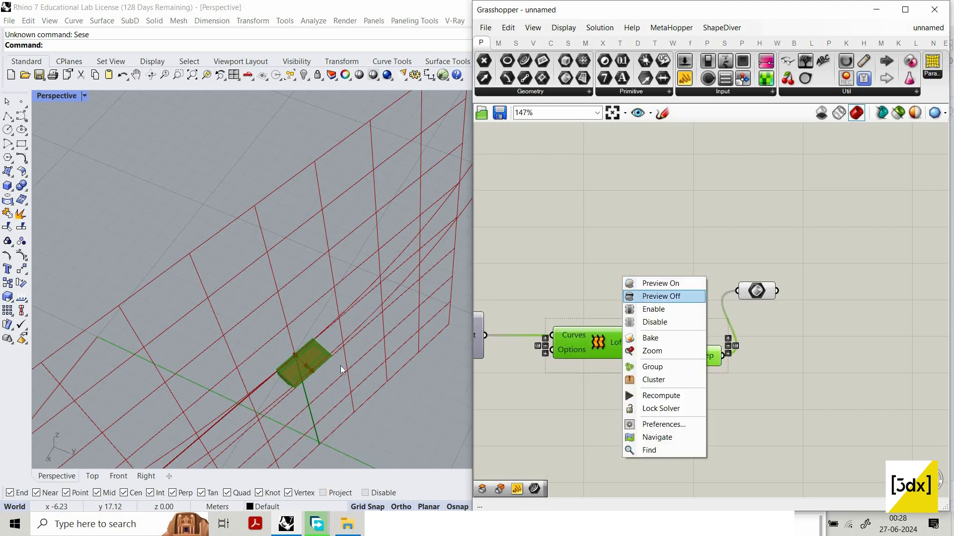
pyautogui.click(666, 297)
pyautogui.scroll(5, 248, 402)
pyautogui.scroll(-4, 704, 343)
pyautogui.moveTo(731, 317); pyautogui.dragTo(781, 363)
pyautogui.scroll(-2, 636, 298)
pyautogui.scroll(2, 600, 220)
# Turn on the preview of the ribs' Cap Holes component and inspect how the ribs meet the capped junction blocks
pyautogui.moveTo(582, 262); pyautogui.dragTo(594, 277)
pyautogui.click(641, 226)
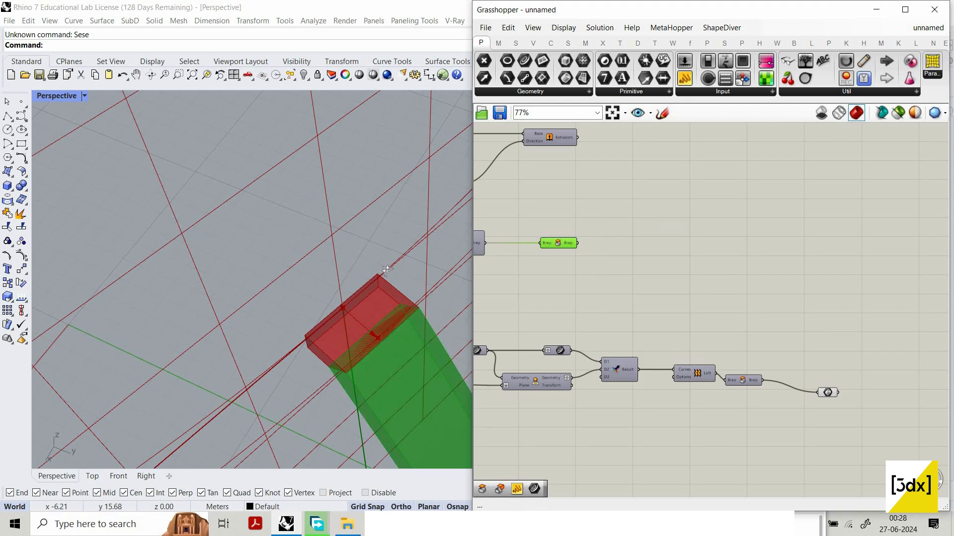
pyautogui.scroll(-8, 367, 265)
pyautogui.moveTo(365, 266); pyautogui.dragTo(335, 174, button='right')
pyautogui.scroll(-7, 367, 211)
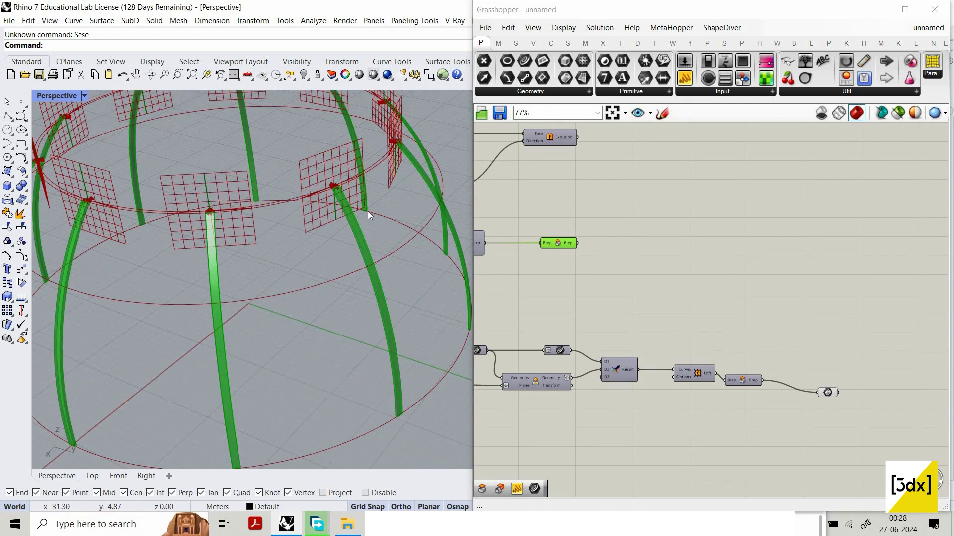
pyautogui.scroll(8, 336, 185)
pyautogui.scroll(-4, 751, 350)
# Select the intermediate components across the whole definition and turn off their preview, including the planes and construction curves
pyautogui.moveTo(733, 397); pyautogui.dragTo(489, 309)
pyautogui.scroll(-3, 646, 370)
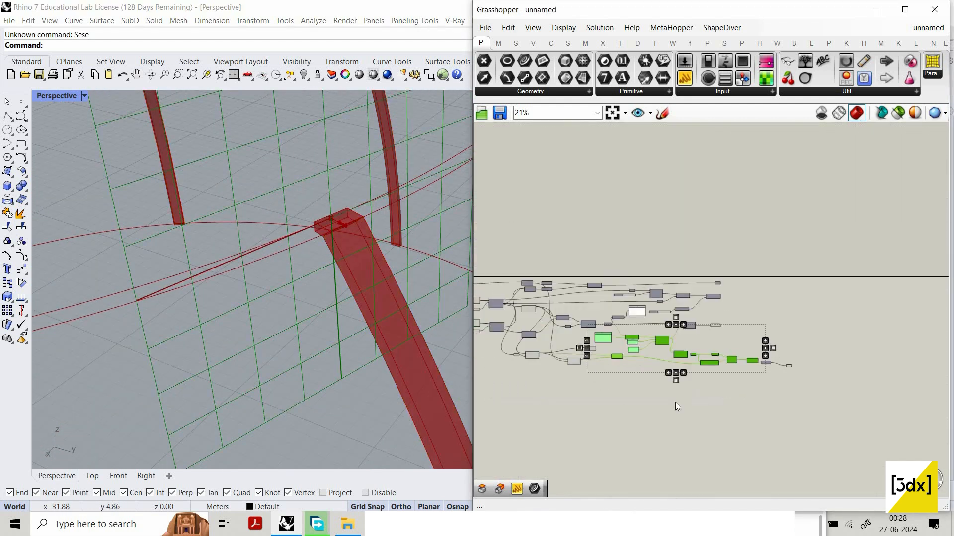
pyautogui.scroll(2, 650, 366)
pyautogui.scroll(-3, 749, 394)
pyautogui.keyDown('shift'); pyautogui.moveTo(668, 414); pyautogui.dragTo(553, 270); pyautogui.keyUp('shift')
pyautogui.middleClick(564, 264)
pyautogui.click(602, 284)
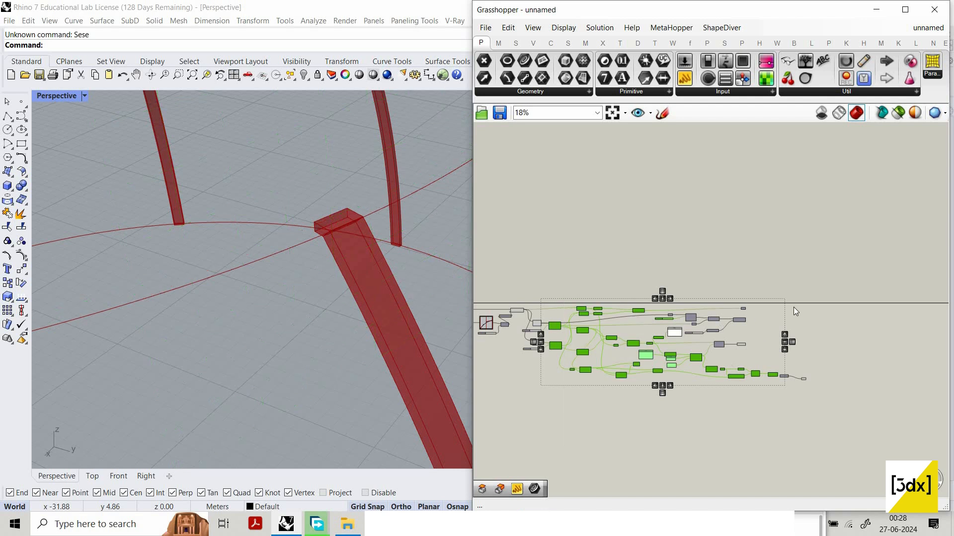
# Turn on the preview of the dome surface parameter, the Extrusion and the ribs' Cap Holes component
pyautogui.scroll(6, 744, 342)
pyautogui.click(702, 206)
pyautogui.moveTo(792, 212); pyautogui.dragTo(703, 372)
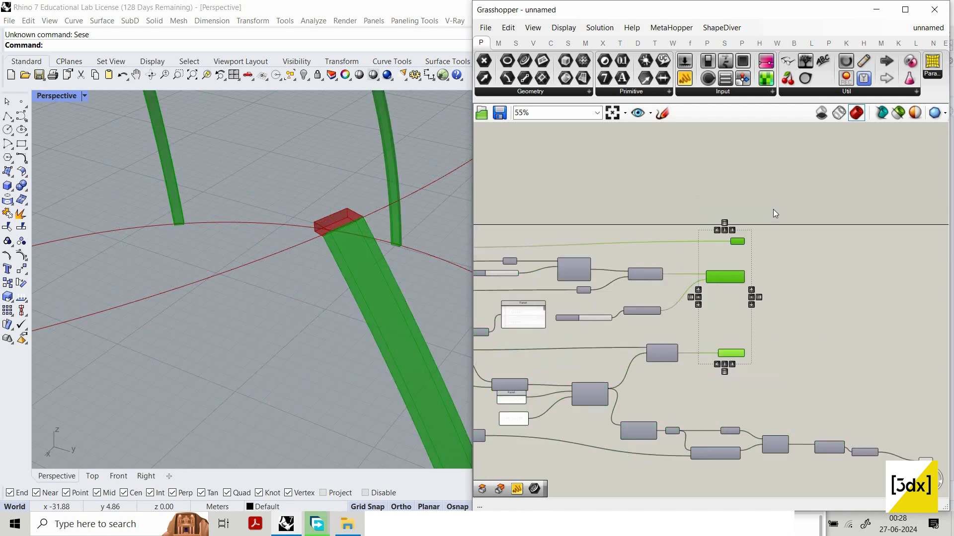
pyautogui.middleClick(773, 209)
pyautogui.click(773, 207)
pyautogui.click(760, 252)
# Inspect the rib-to-rim junctions in the viewport and align the final Brep parameter with its Cap Holes component
pyautogui.scroll(-6, 348, 270)
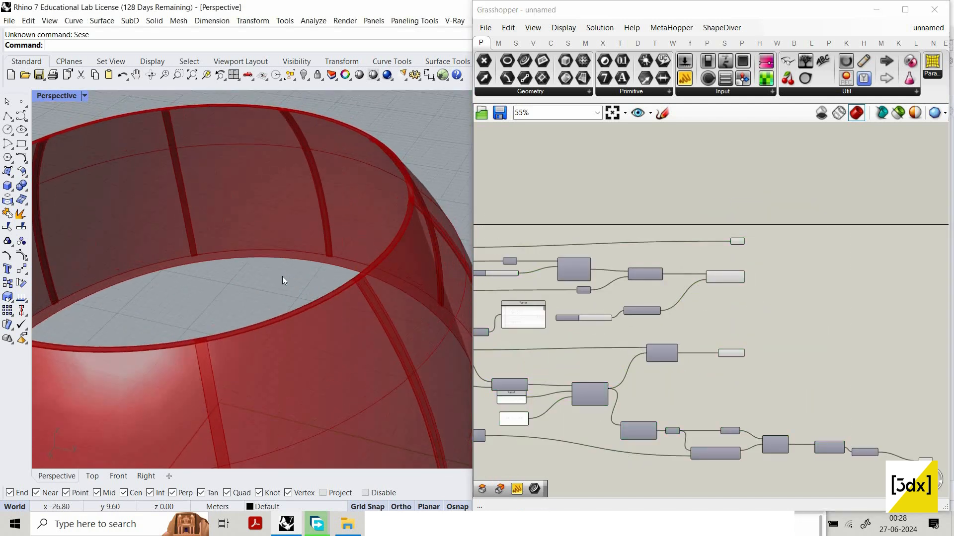
pyautogui.scroll(5, 282, 277)
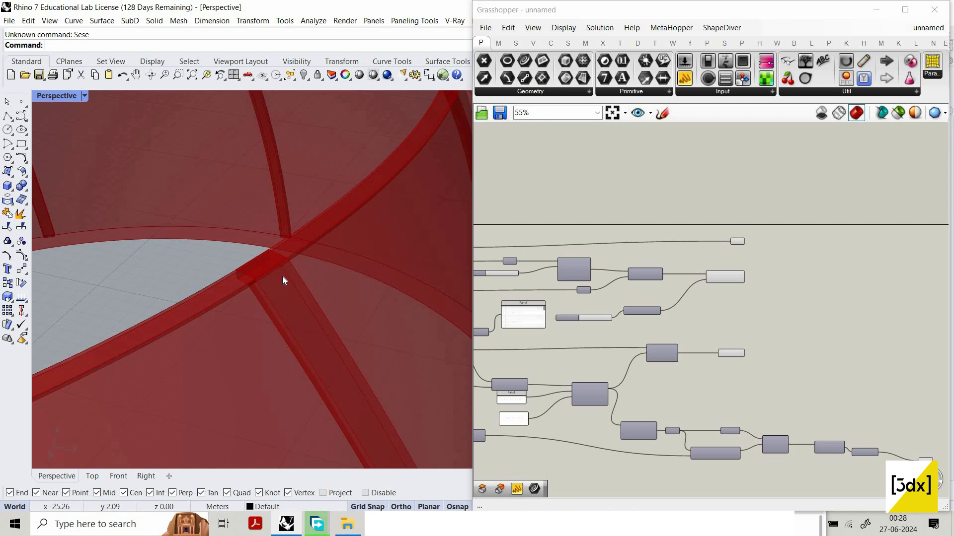
pyautogui.moveTo(268, 277); pyautogui.dragTo(379, 186, button='right')
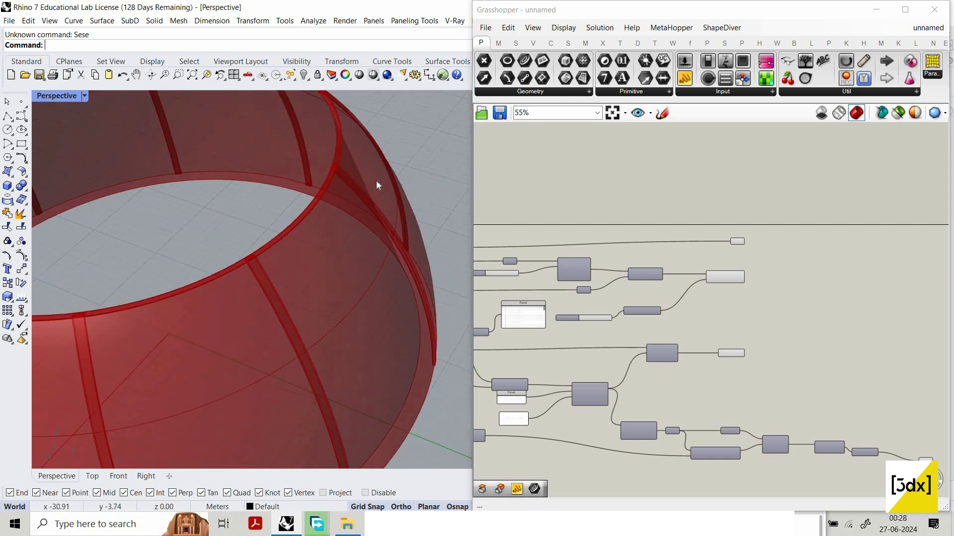
pyautogui.scroll(3, 768, 403)
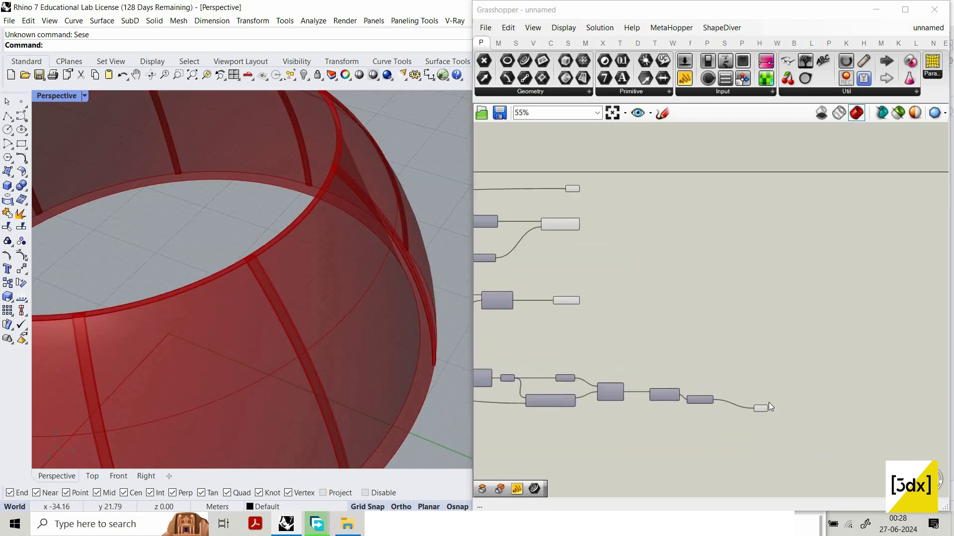
pyautogui.click(760, 416)
pyautogui.moveTo(757, 415); pyautogui.dragTo(760, 403)
# Select the whole junction branch through to the Brep parameter, check its blocks around the rim, and clear the selection
pyautogui.scroll(-4, 833, 400)
pyautogui.moveTo(824, 424); pyautogui.dragTo(529, 345)
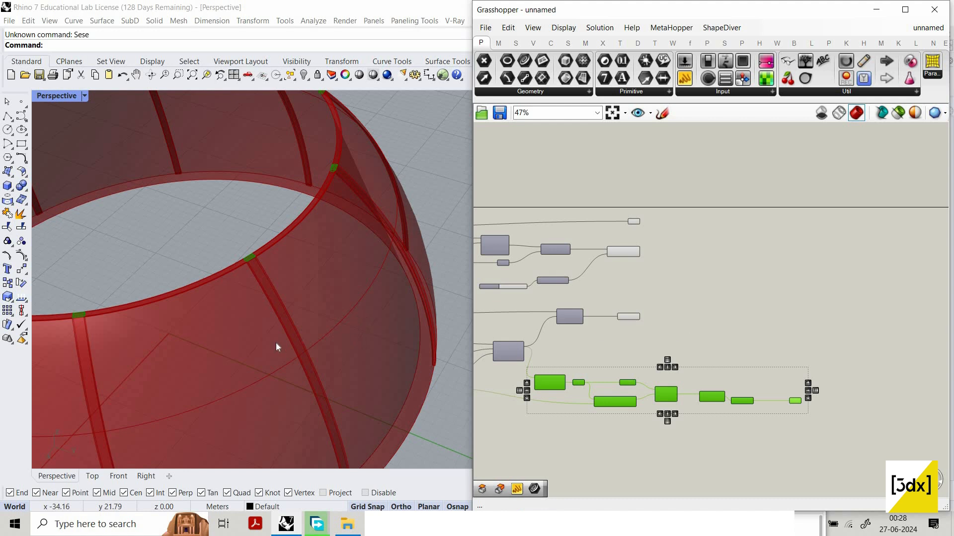
pyautogui.scroll(-5, 275, 343)
pyautogui.scroll(2, 109, 300)
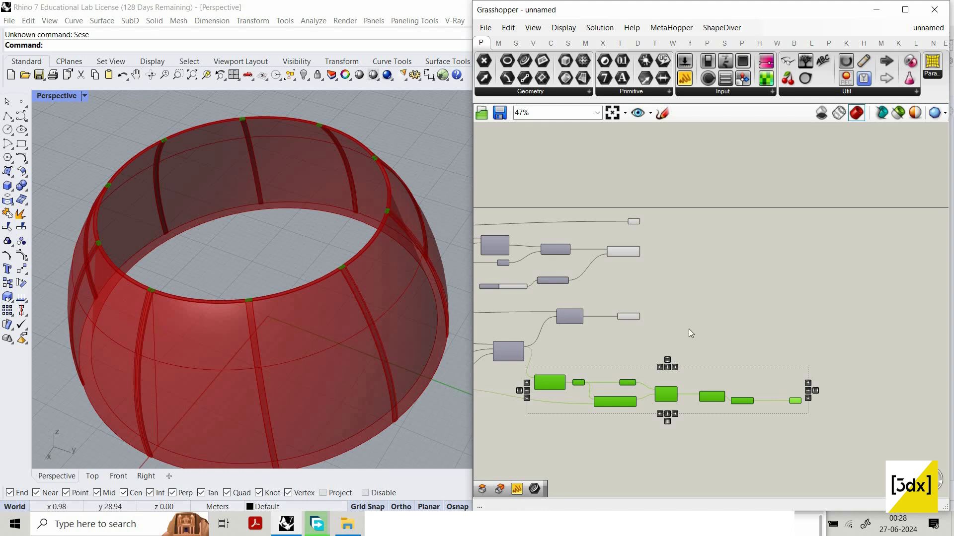
pyautogui.click(796, 389)
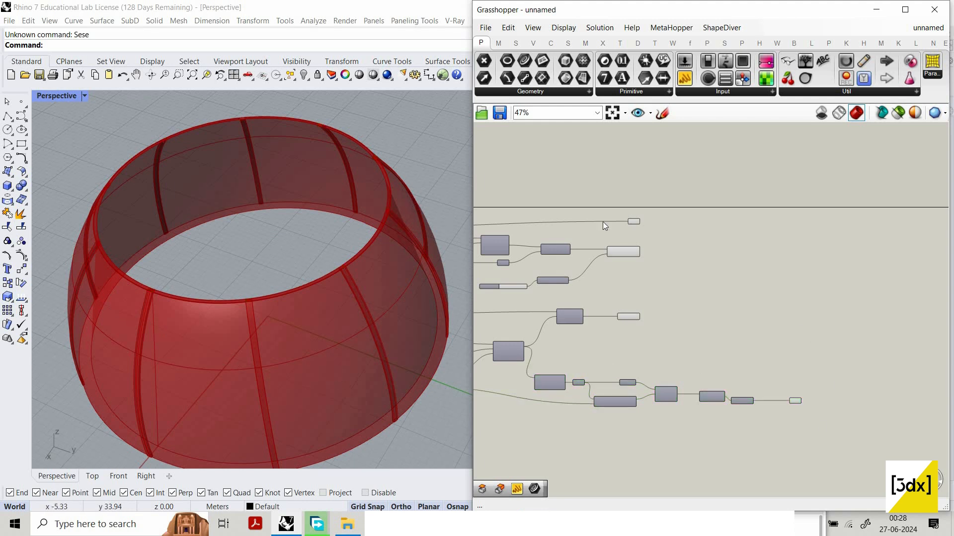
# Select the dome surface, rib, rim and junction components and turn off their preview
pyautogui.moveTo(474, 199); pyautogui.dragTo(813, 434)
pyautogui.middleClick(711, 241)
pyautogui.click(724, 259)
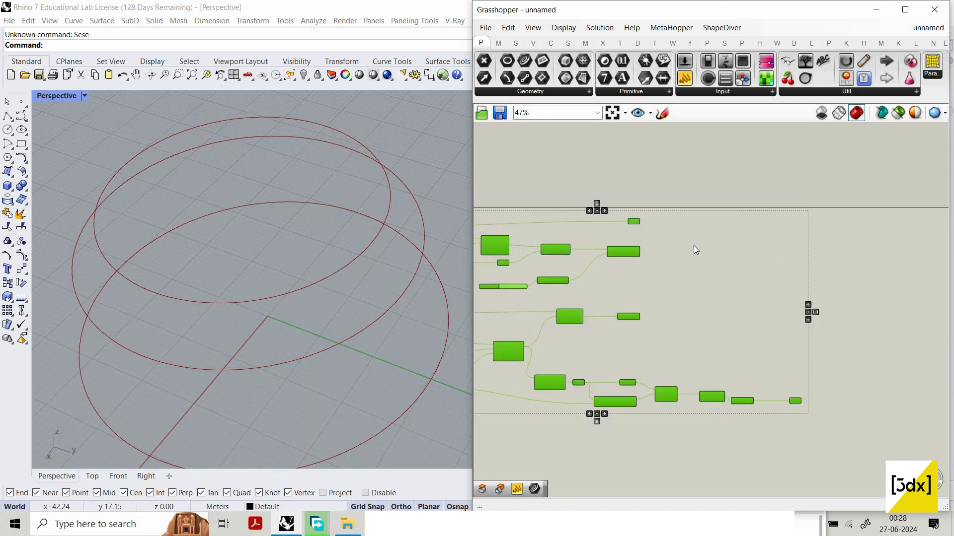
pyautogui.middleClick(713, 318)
pyautogui.click(727, 330)
pyautogui.scroll(-4, 748, 300)
pyautogui.scroll(2, 612, 443)
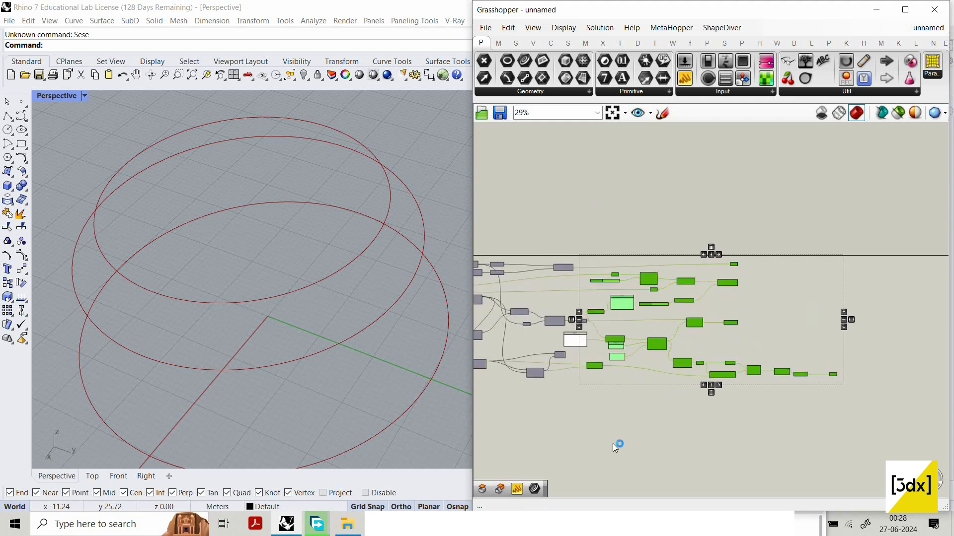
# Add a List Item component in the empty canvas area below the two existing offset branches
pyautogui.scroll(-2, 632, 371)
pyautogui.scroll(5, 689, 320)
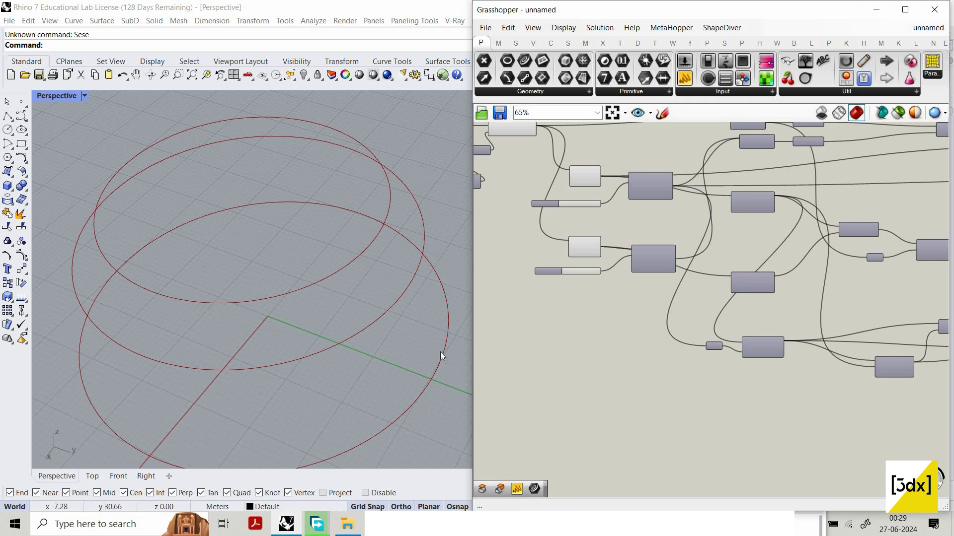
pyautogui.scroll(-4, 653, 326)
pyautogui.scroll(8, 576, 204)
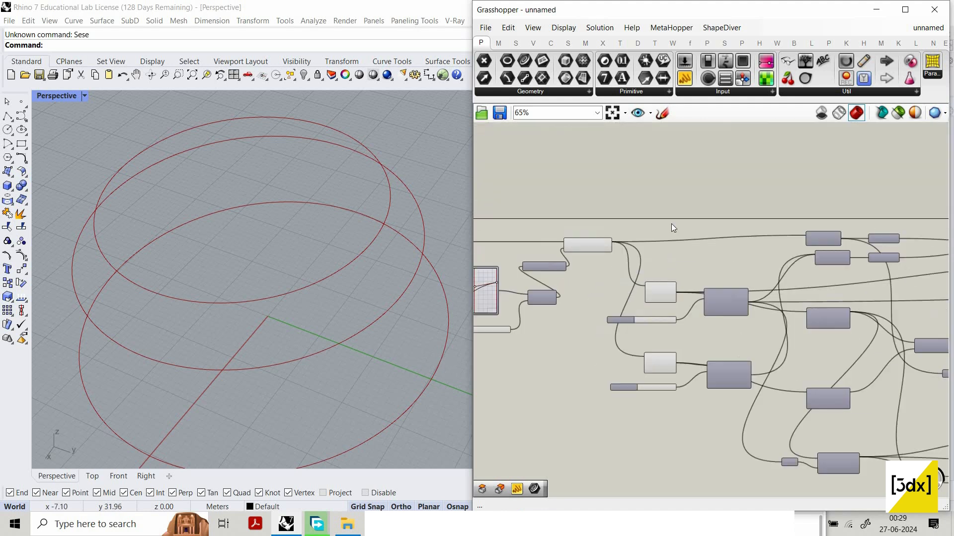
pyautogui.scroll(-6, 684, 231)
pyautogui.scroll(4, 702, 403)
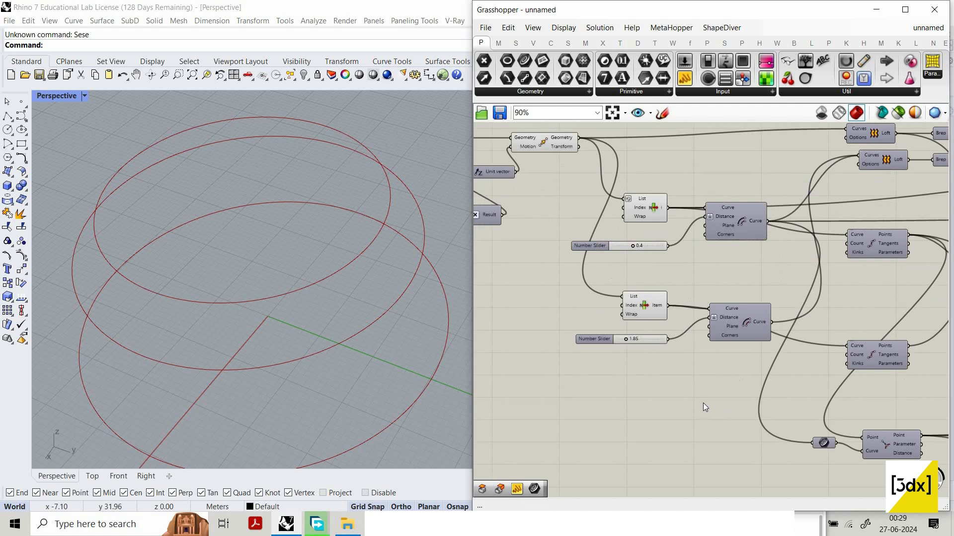
pyautogui.write('list')
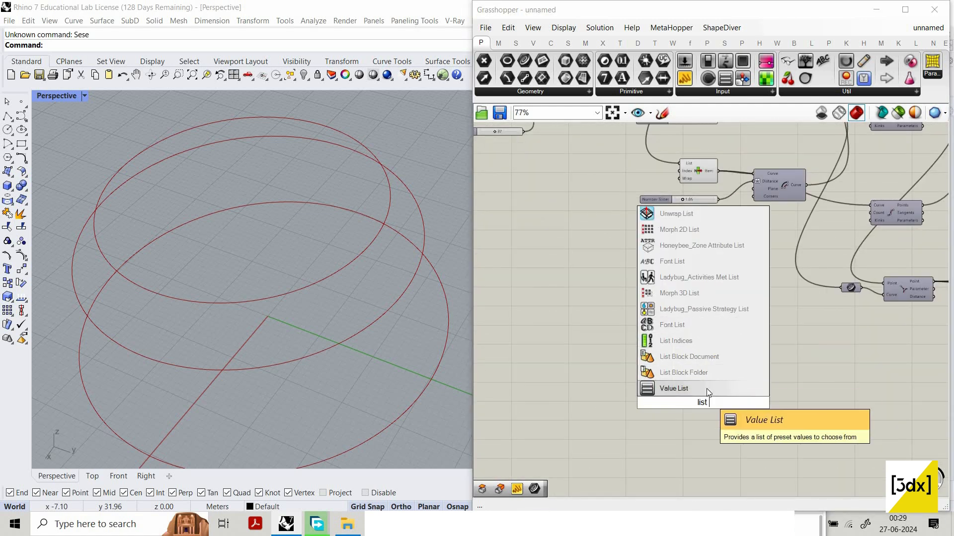
pyautogui.write(' ite')
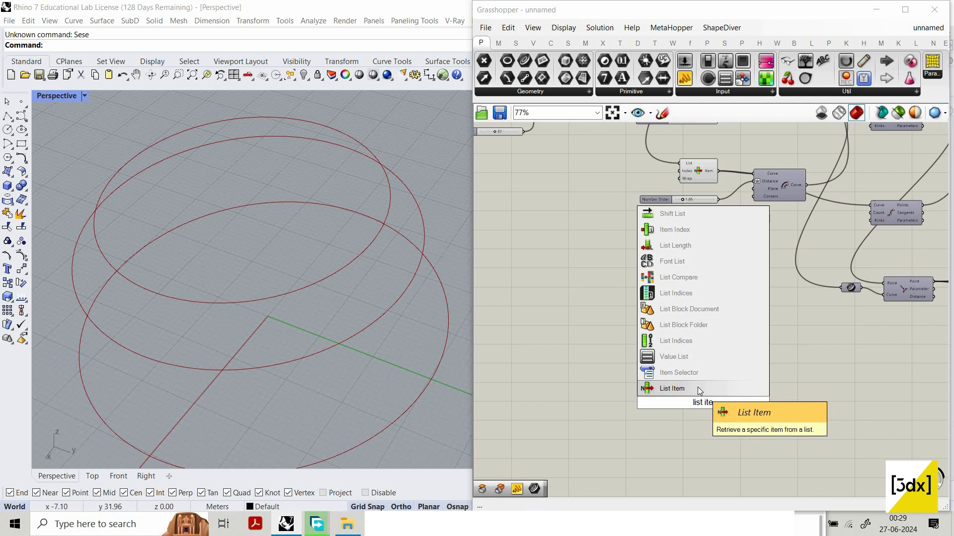
pyautogui.click(697, 388)
pyautogui.scroll(-4, 656, 242)
pyautogui.scroll(6, 666, 172)
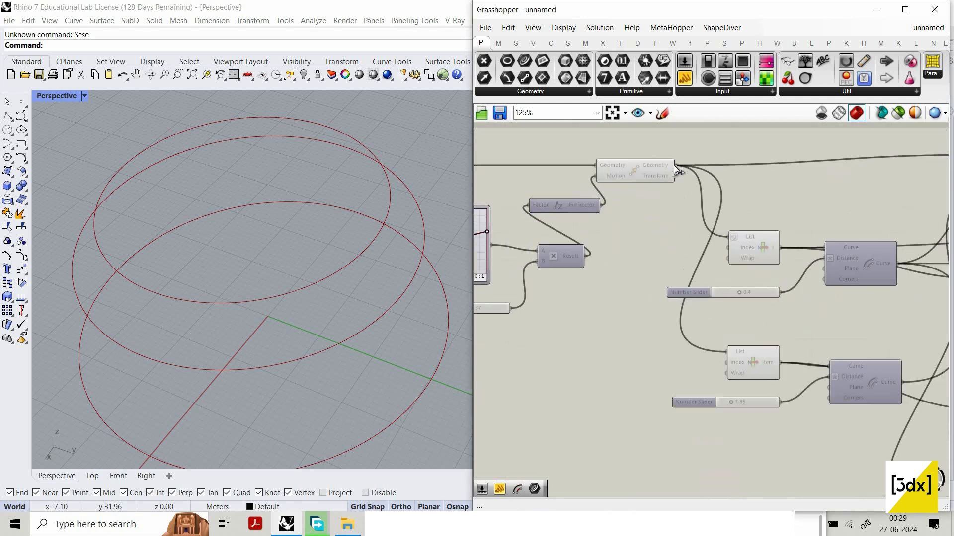
# Connect the Geometry output of the Move component to the List input of the added List Item
pyautogui.scroll(-3, 698, 465)
pyautogui.moveTo(698, 465); pyautogui.dragTo(670, 314)
pyautogui.scroll(3, 709, 486)
pyautogui.scroll(-4, 653, 181)
pyautogui.scroll(3, 664, 192)
pyautogui.hotkey('ctrl', 'z')
pyautogui.scroll(-4, 652, 164)
pyautogui.scroll(4, 652, 172)
pyautogui.scroll(-1, 669, 310)
pyautogui.moveTo(690, 479); pyautogui.dragTo(670, 314, button='right')
pyautogui.scroll(4, 670, 313)
pyautogui.moveTo(670, 313); pyautogui.dragTo(672, 315)
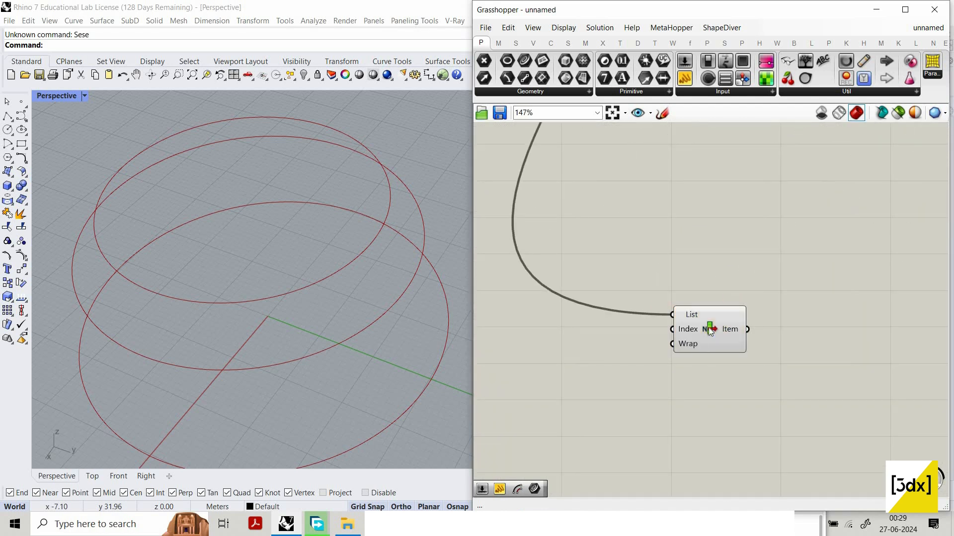
# Add a Number Slider set to 1 and connect it to the List Item's Index input
pyautogui.click(695, 338)
pyautogui.scroll(4, 676, 312)
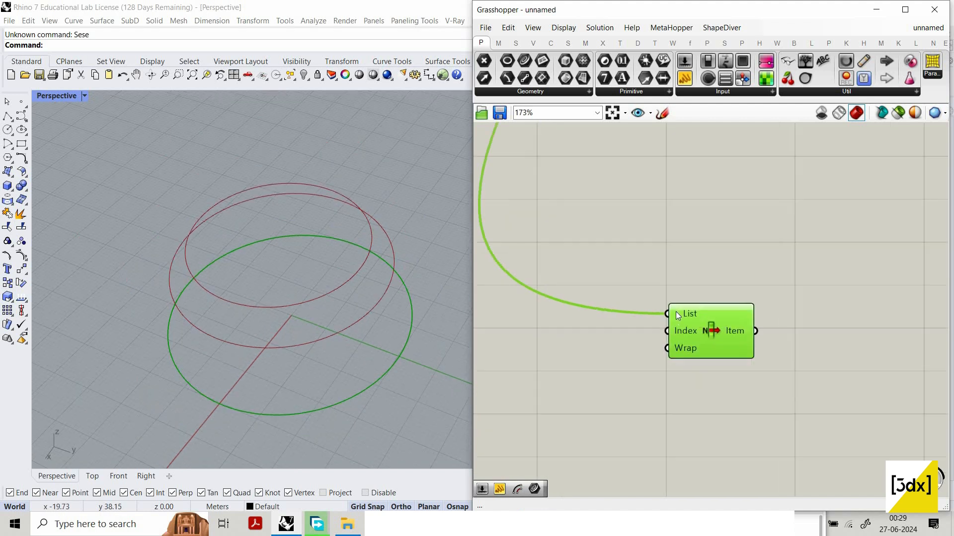
pyautogui.rightClick(675, 311)
pyautogui.click(384, 341)
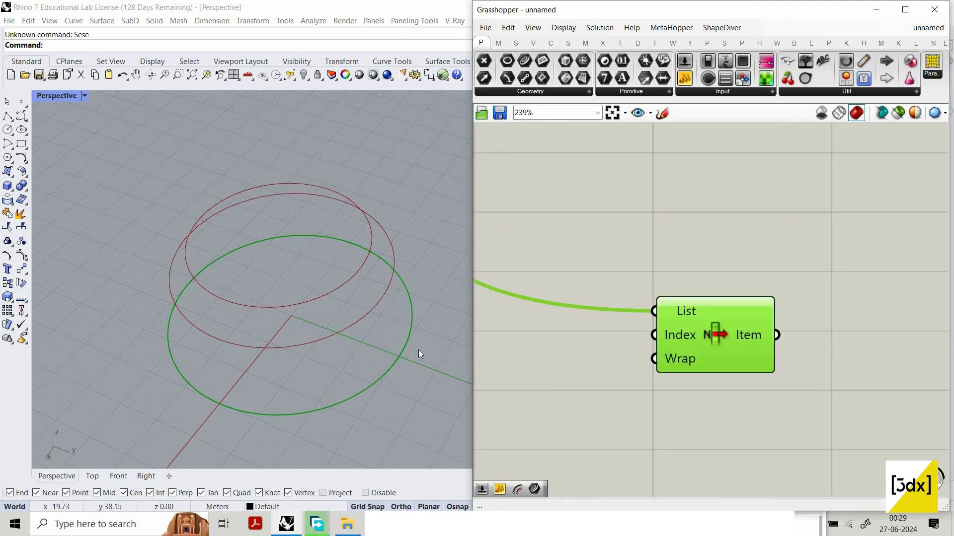
pyautogui.click(555, 347)
pyautogui.doubleClick(546, 345)
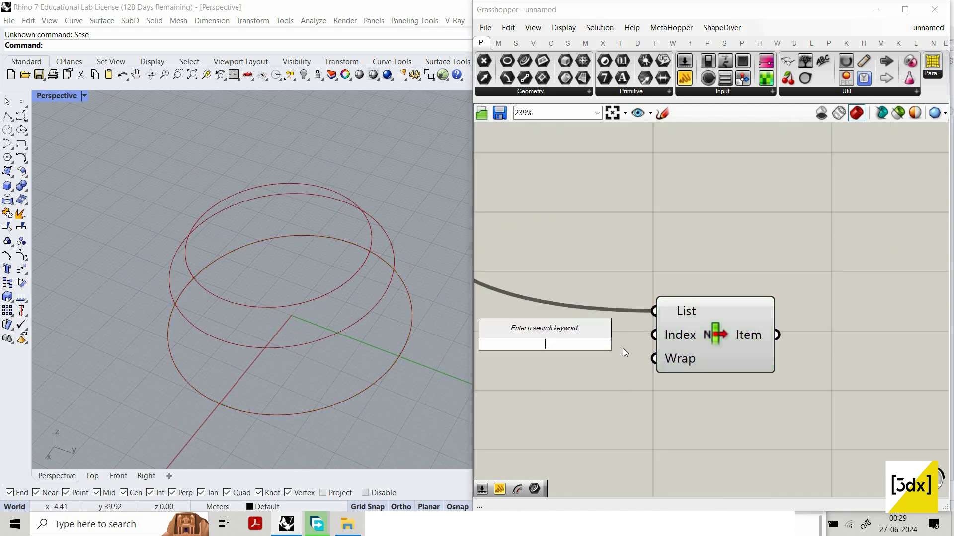
pyautogui.write('slider')
pyautogui.press('Return')
pyautogui.moveTo(653, 334); pyautogui.dragTo(567, 321)
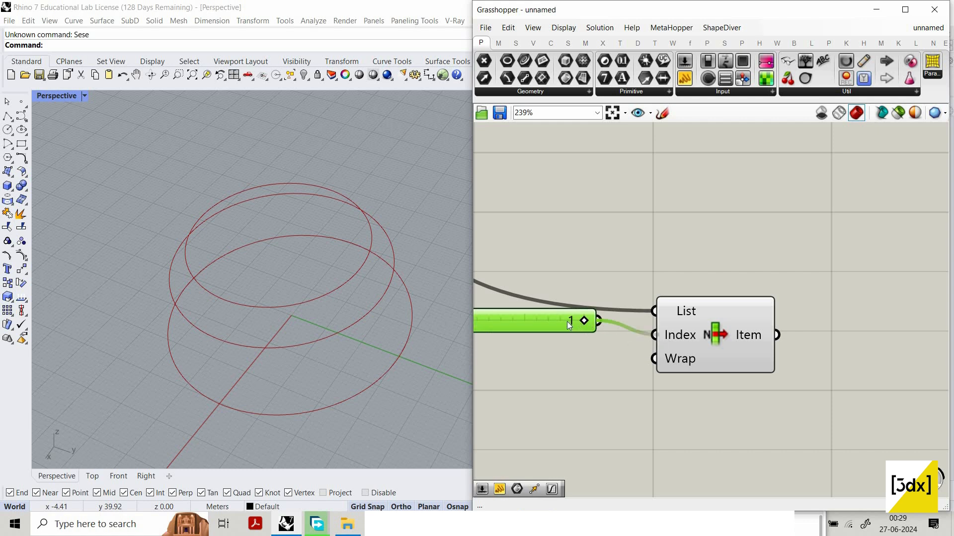
# Try adding -1 and +1 outputs to the List Item and undo both additions
pyautogui.scroll(5, 719, 264)
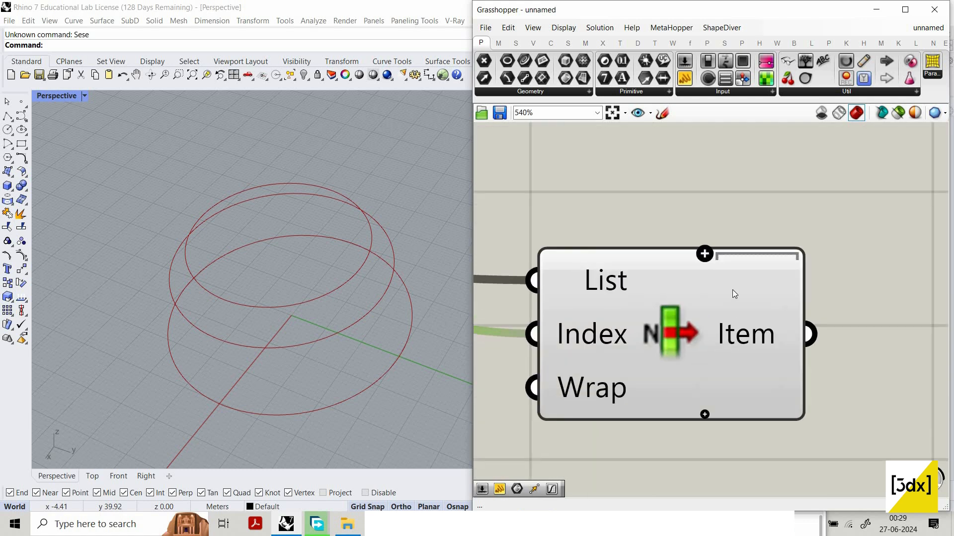
pyautogui.click(671, 299)
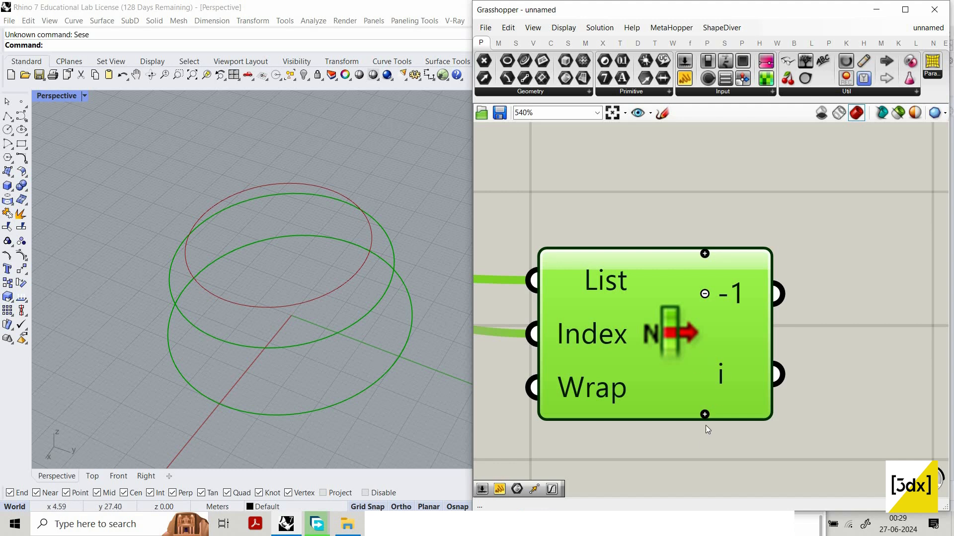
pyautogui.scroll(2, 707, 410)
pyautogui.click(705, 405)
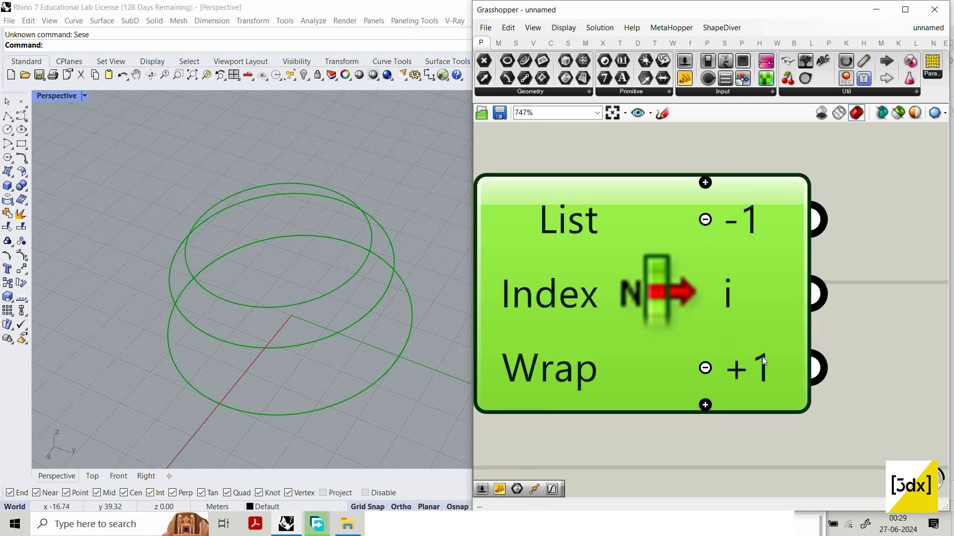
pyautogui.scroll(-3, 862, 342)
pyautogui.hotkey('ctrl', 'z')
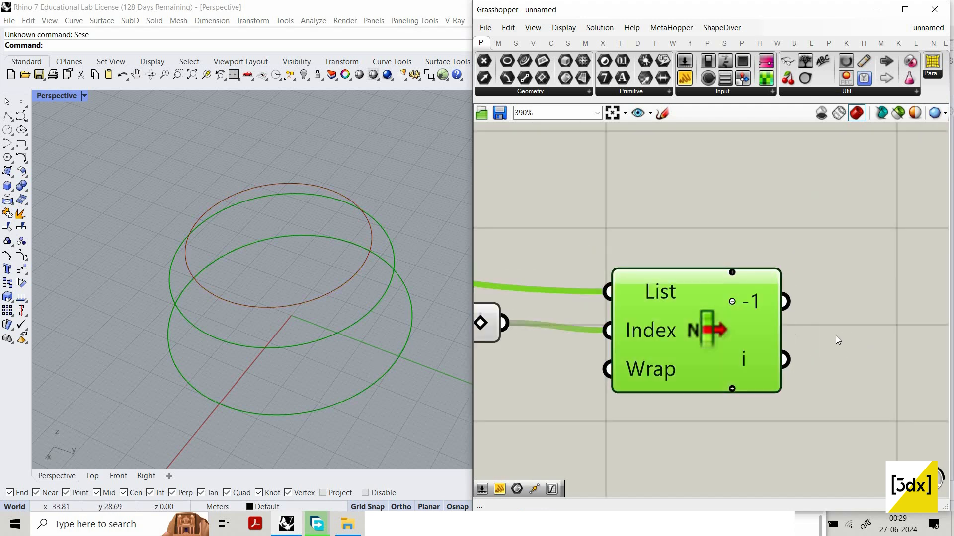
pyautogui.hotkey('ctrl', 'z')
pyautogui.click(699, 366)
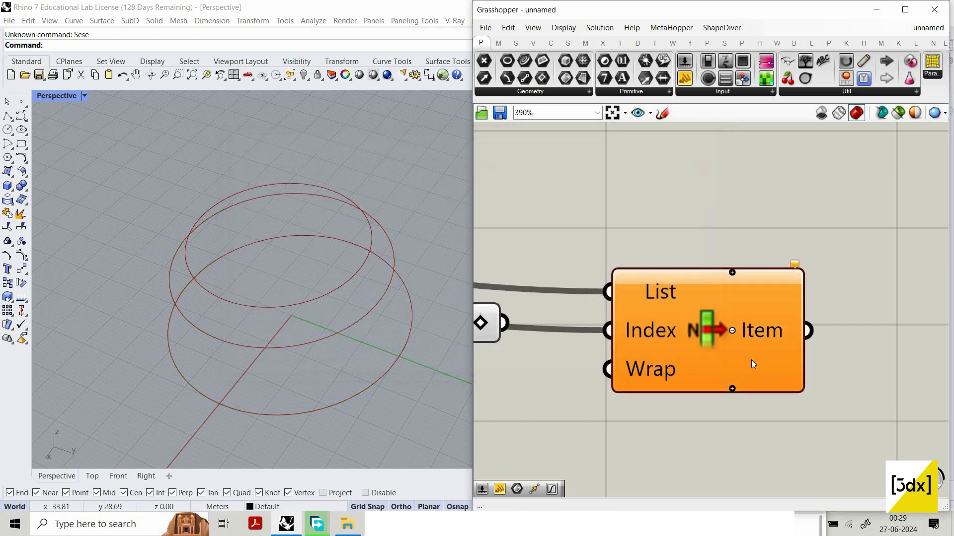
# Reconnect the List Item's List input to the Geometry output of the Move component
pyautogui.scroll(-6, 797, 382)
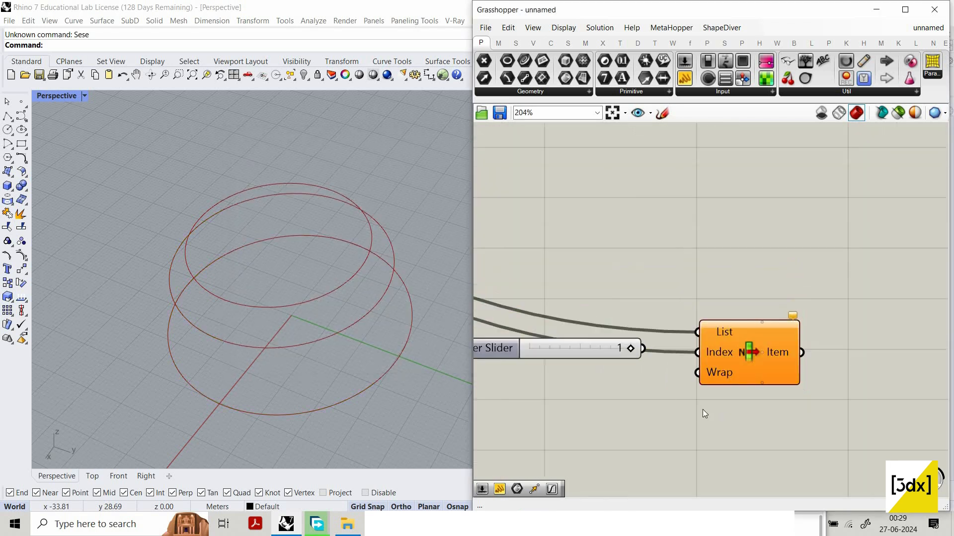
pyautogui.scroll(3, 675, 376)
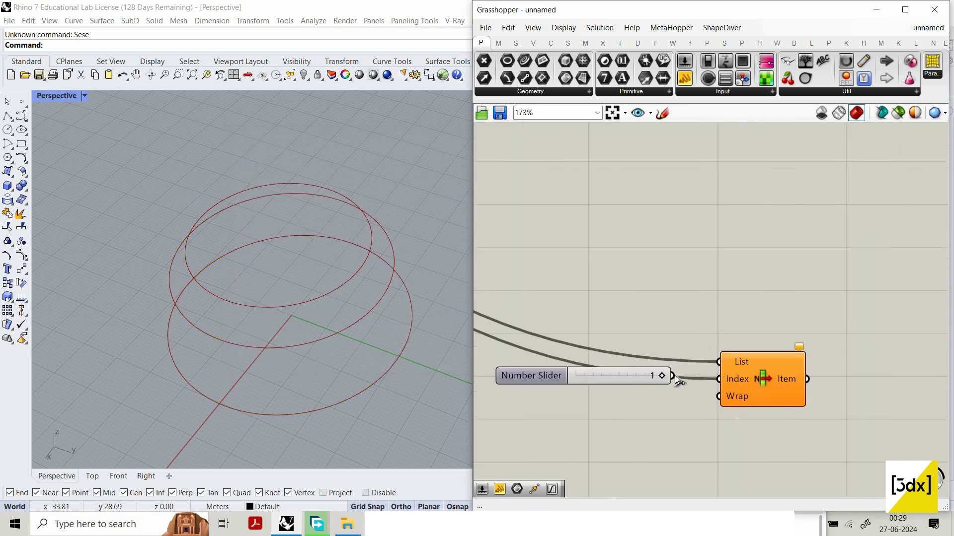
pyautogui.click(794, 382)
pyautogui.scroll(-5, 598, 229)
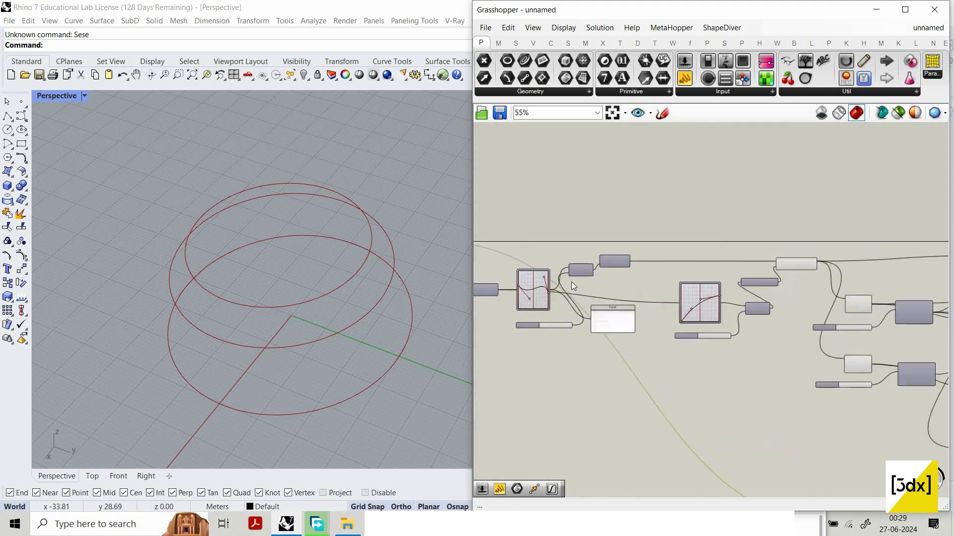
pyautogui.scroll(3, 655, 306)
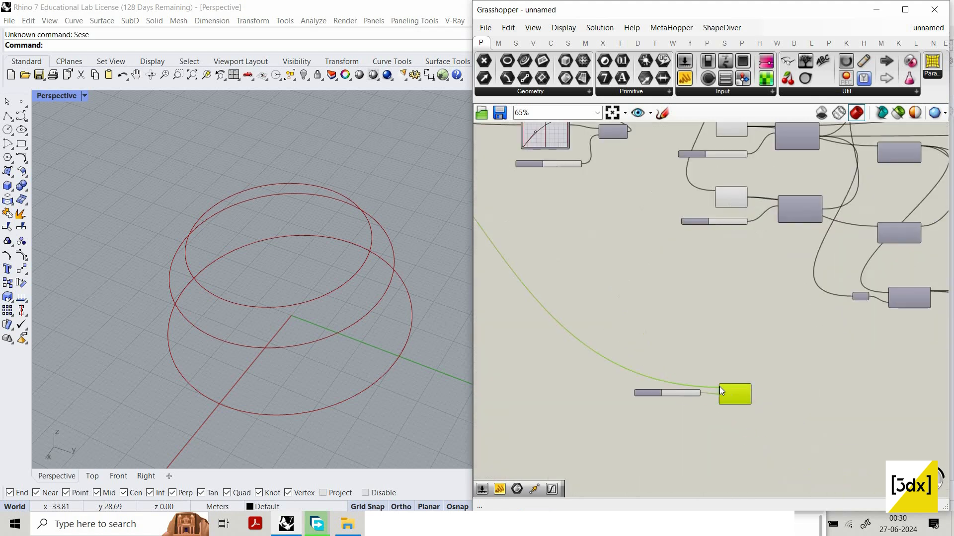
pyautogui.scroll(3, 717, 397)
pyautogui.click(679, 196)
pyautogui.scroll(-5, 700, 229)
pyautogui.scroll(4, 705, 235)
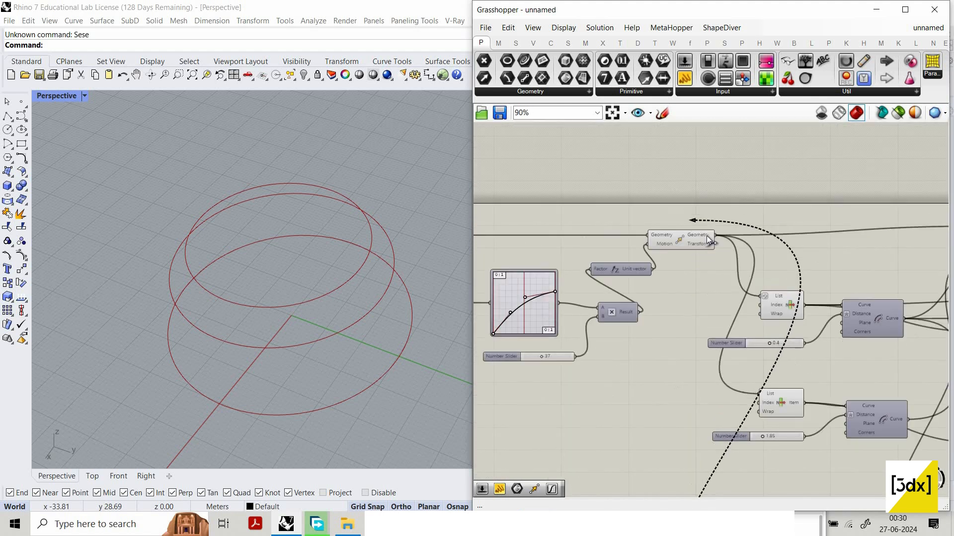
pyautogui.scroll(-2, 779, 477)
pyautogui.scroll(4, 681, 383)
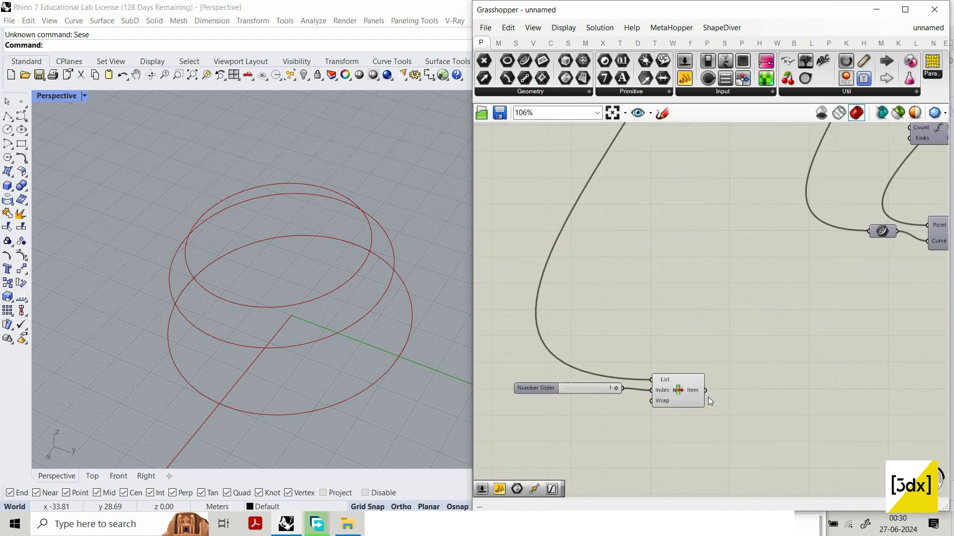
# Select the added List Item together with its Number Slider and delete both
pyautogui.click(671, 396)
pyautogui.scroll(2, 559, 378)
pyautogui.click(571, 386)
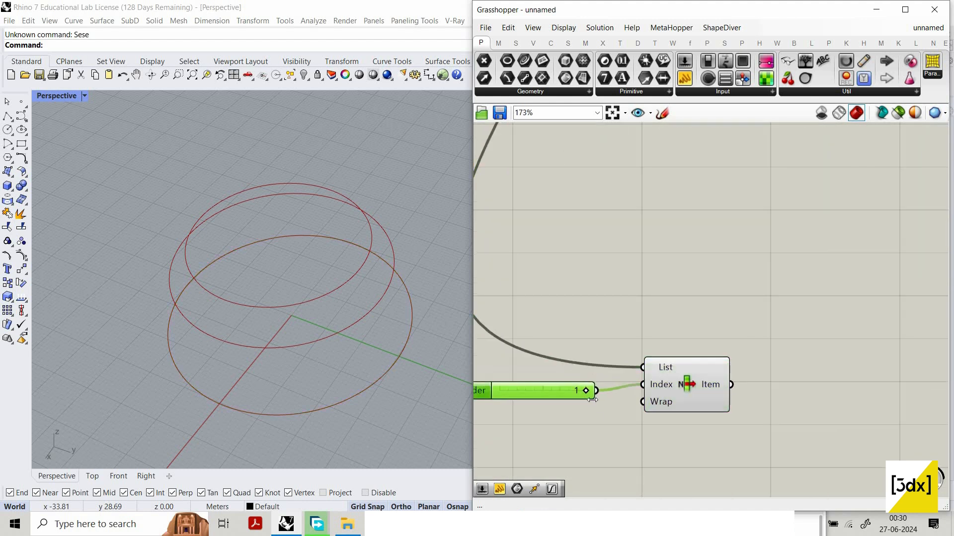
pyautogui.scroll(1, 669, 426)
pyautogui.moveTo(575, 415); pyautogui.dragTo(596, 400)
pyautogui.moveTo(611, 472); pyautogui.dragTo(760, 350)
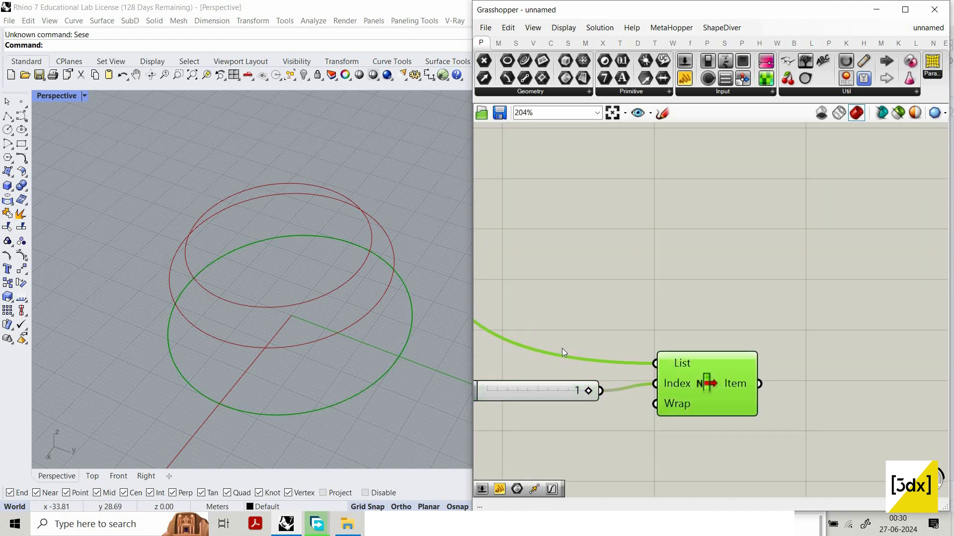
pyautogui.moveTo(758, 450); pyautogui.dragTo(533, 324)
pyautogui.press('Delete')
# Insert a fresh List Item component in the cleared canvas area below the offset branches
pyautogui.doubleClick(578, 365)
pyautogui.write('li')
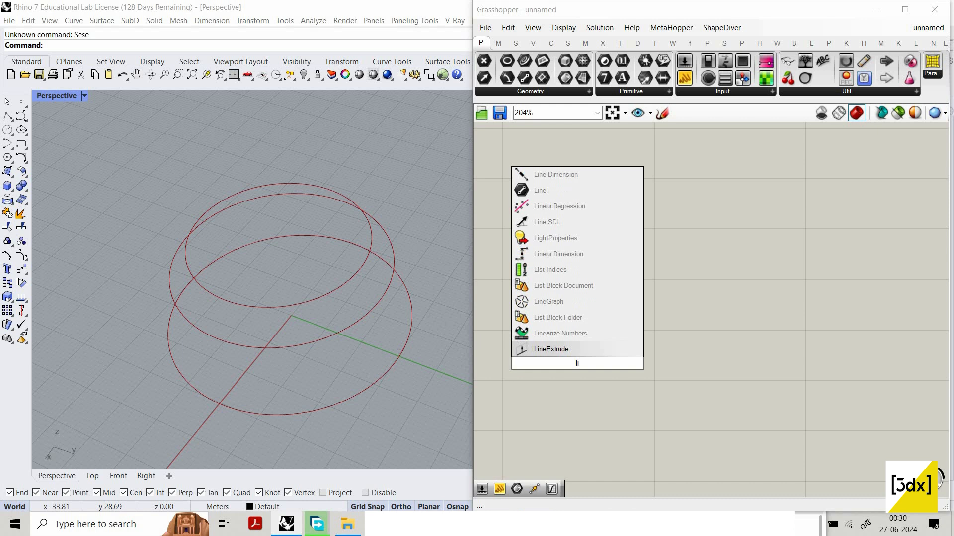
pyautogui.write('st ite')
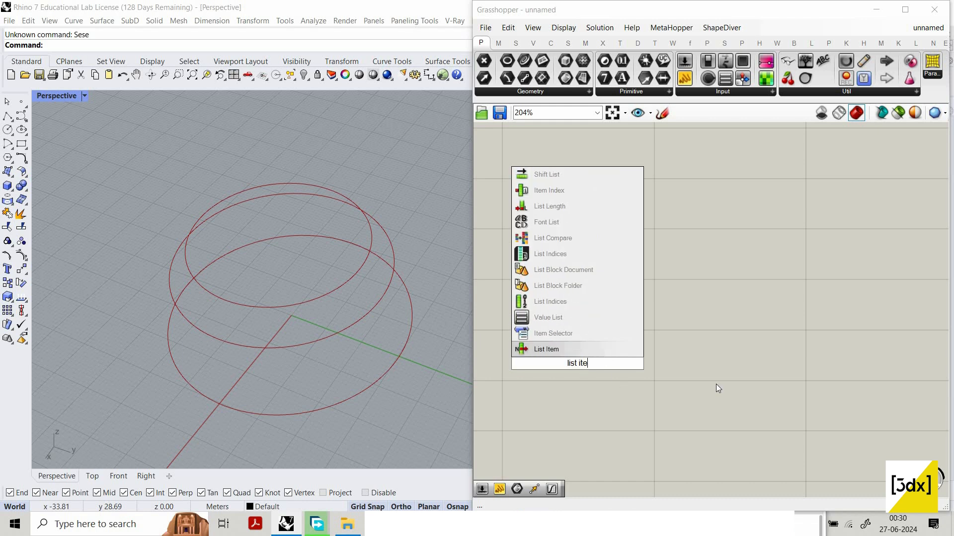
pyautogui.click(611, 353)
pyautogui.scroll(-3, 639, 383)
# Wire the Move component's Geometry output into the new List Item's List input
pyautogui.moveTo(611, 365); pyautogui.dragTo(616, 160)
pyautogui.scroll(-4, 659, 201)
pyautogui.scroll(-3, 618, 169)
pyautogui.scroll(9, 618, 164)
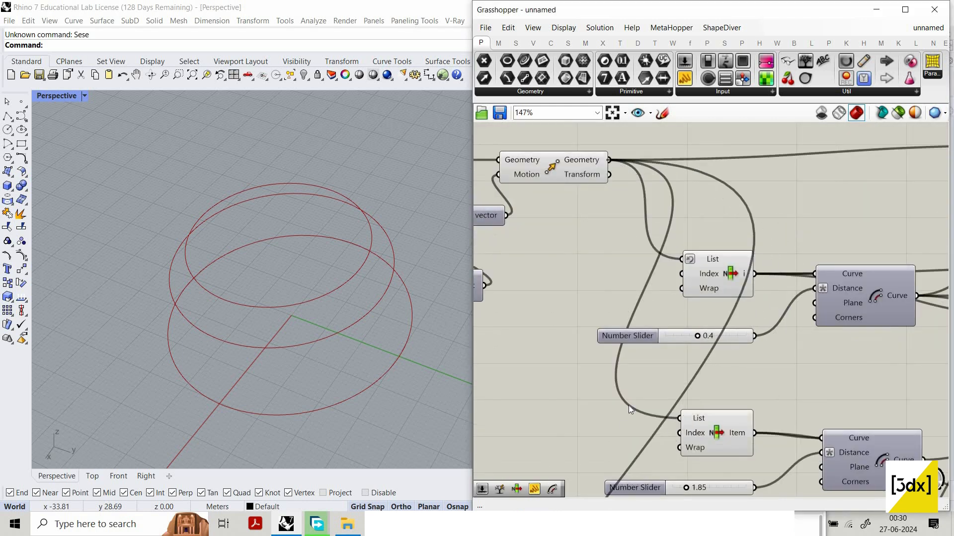
pyautogui.scroll(-5, 621, 432)
pyautogui.moveTo(620, 436); pyautogui.dragTo(609, 363, button='right')
pyautogui.scroll(4, 587, 449)
pyautogui.click(611, 444)
pyautogui.scroll(-1, 582, 448)
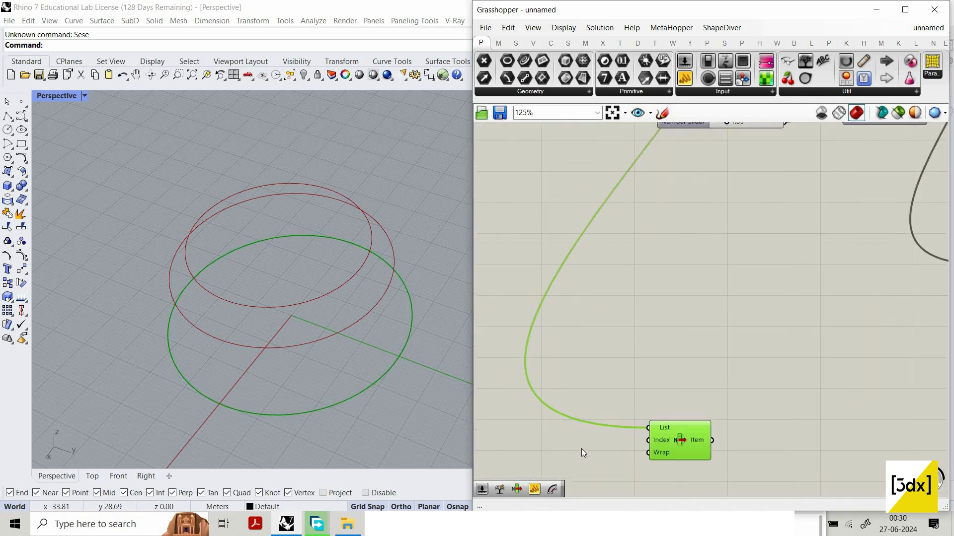
# Place a Number Slider with value 1 beside the new List Item's Index input
pyautogui.scroll(3, 579, 449)
pyautogui.click(576, 448)
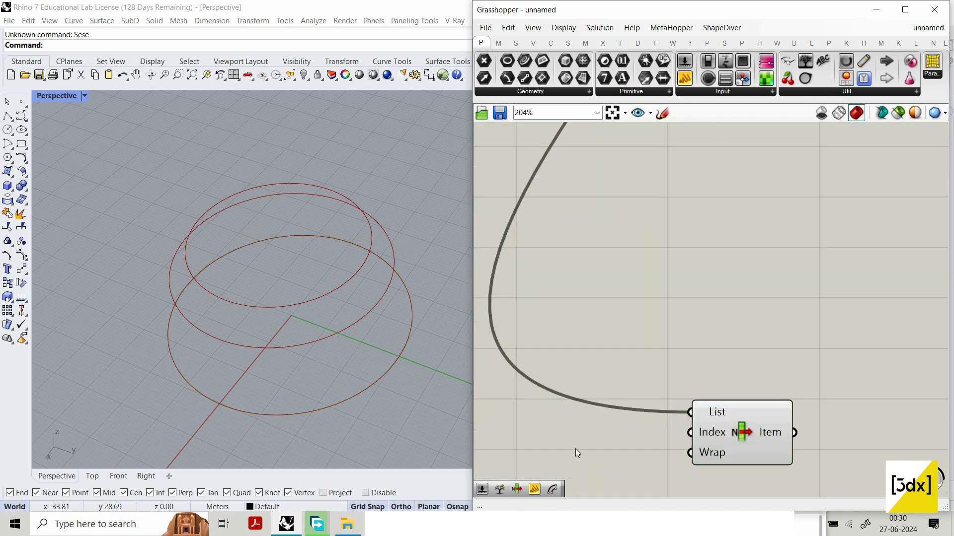
pyautogui.doubleClick(547, 432)
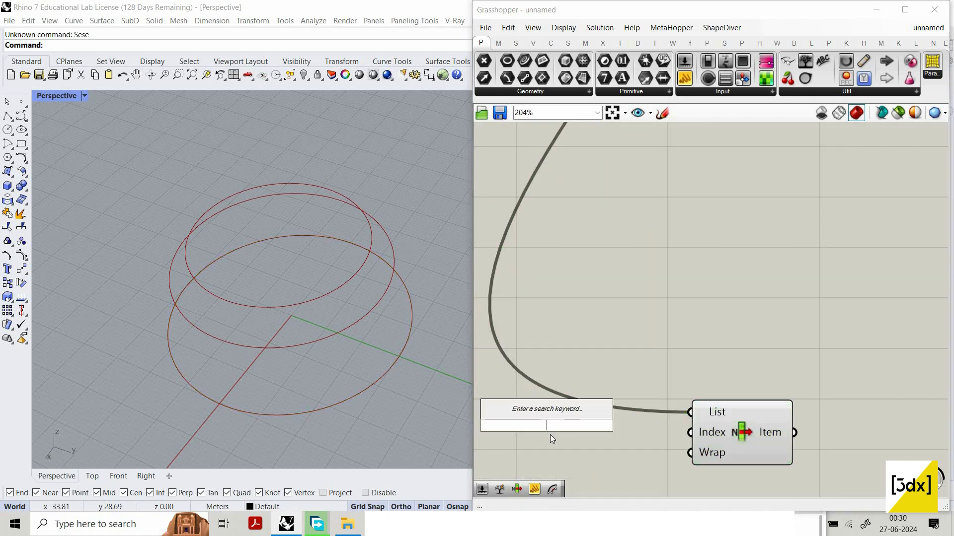
pyautogui.write('q')
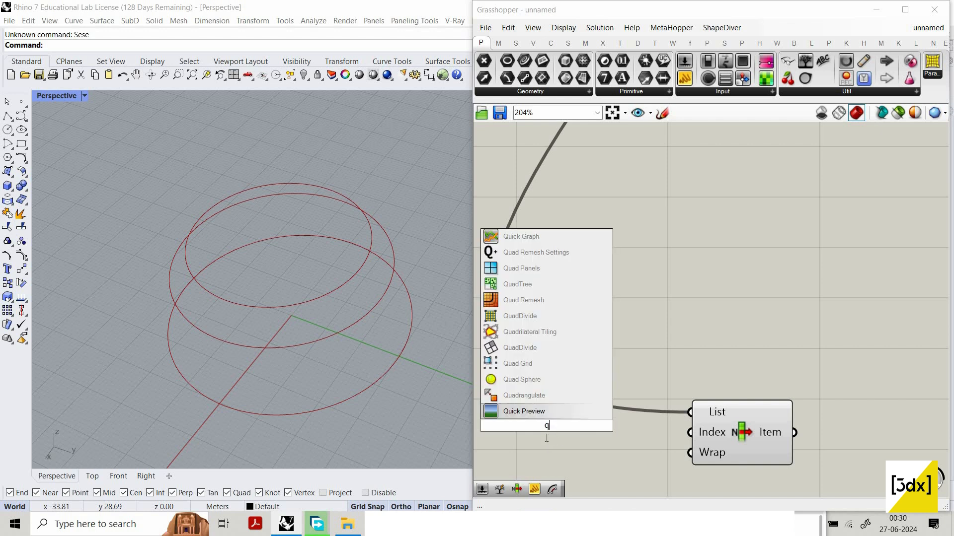
pyautogui.press('BackSpace')
pyautogui.write('1')
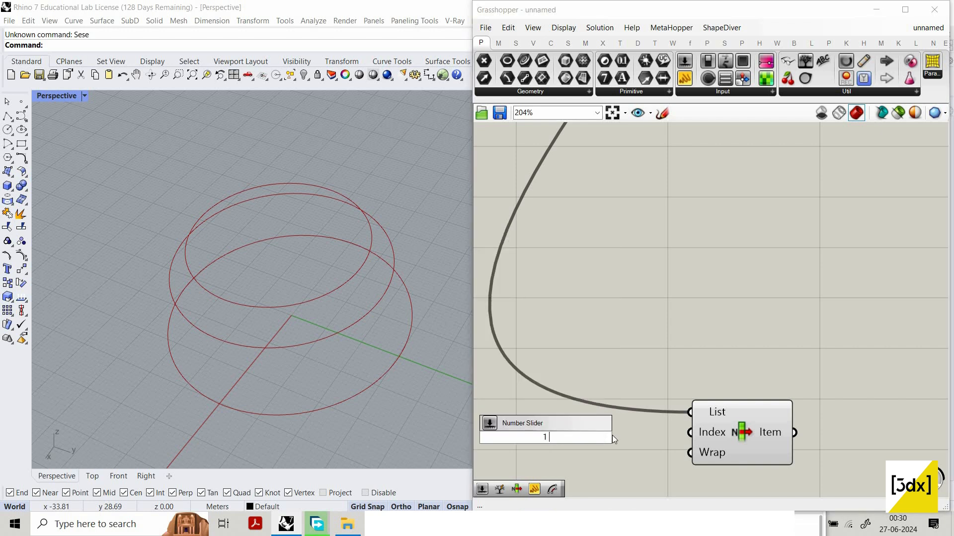
pyautogui.press('Return')
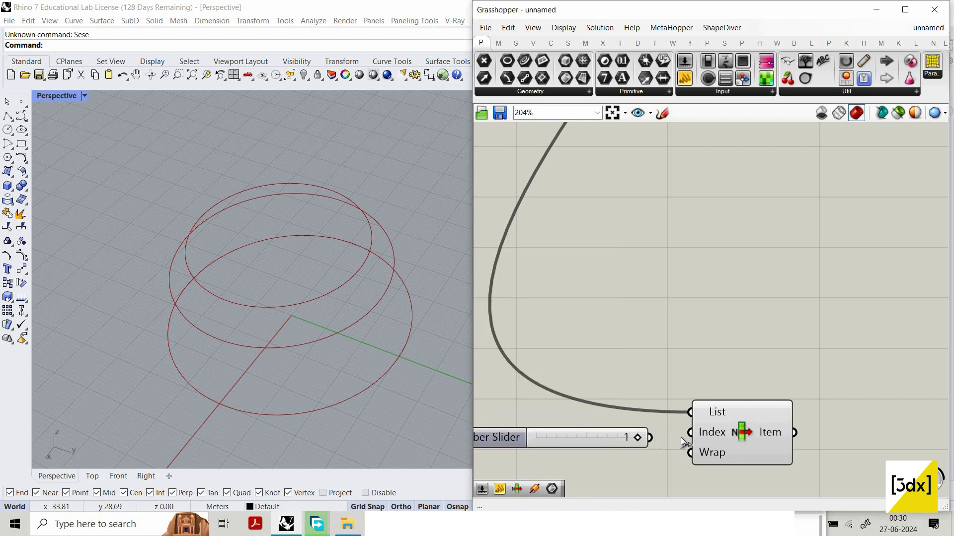
# Wire the Number Slider into the new List Item's Index input
pyautogui.moveTo(649, 438); pyautogui.dragTo(690, 432)
pyautogui.click(742, 436)
pyautogui.click(611, 456)
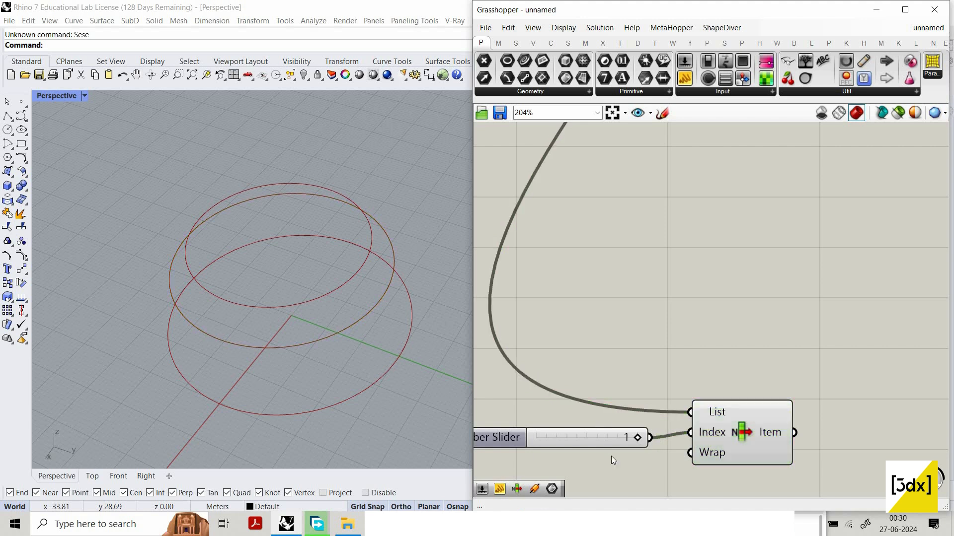
# Delete the Number Slider and set the List Item's Index to the internal integer value 1
pyautogui.click(569, 431)
pyautogui.press('Delete')
pyautogui.scroll(2, 695, 426)
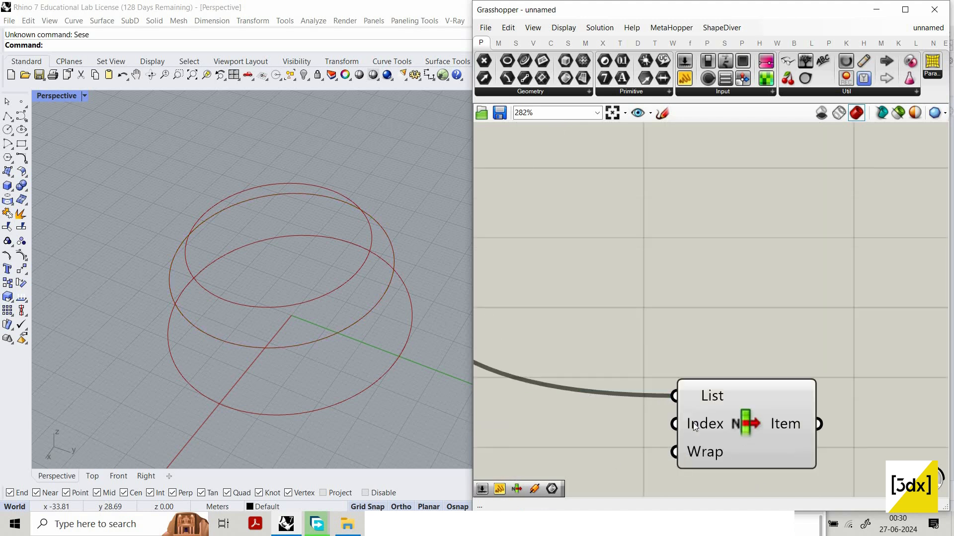
pyautogui.rightClick(694, 426)
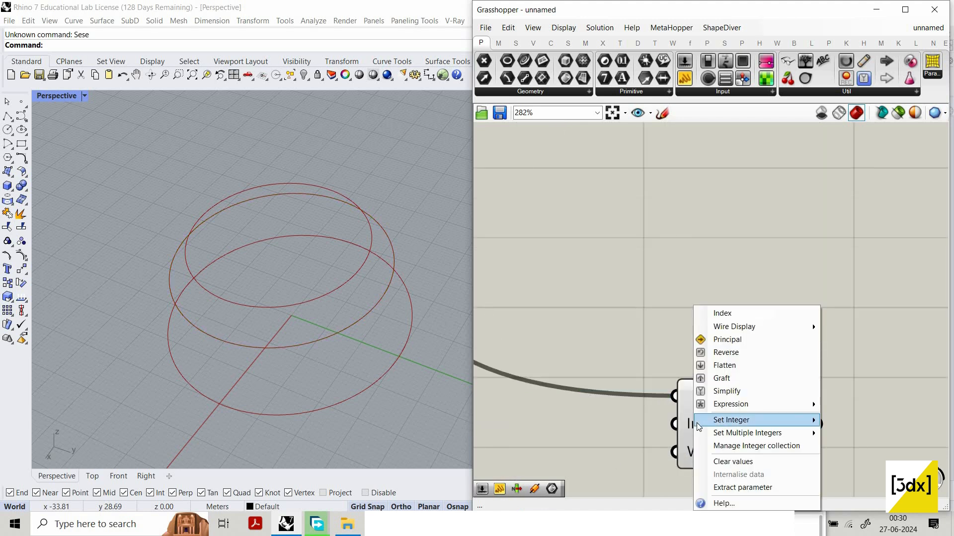
pyautogui.moveTo(730, 404)
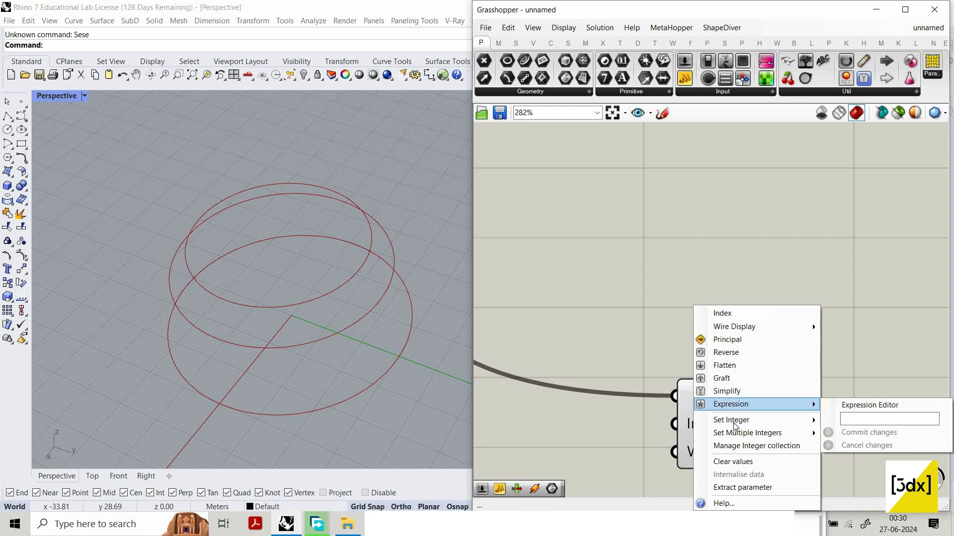
pyautogui.write('1')
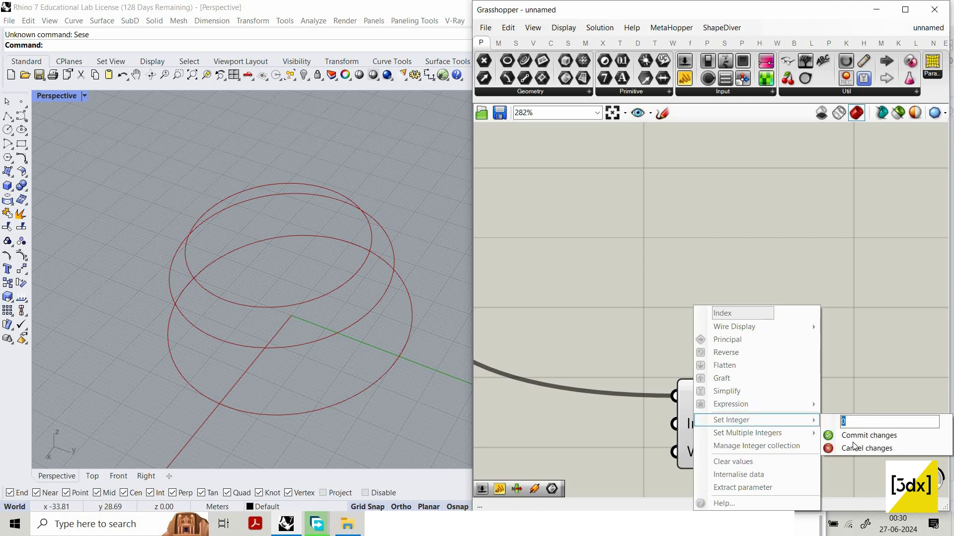
pyautogui.click(855, 435)
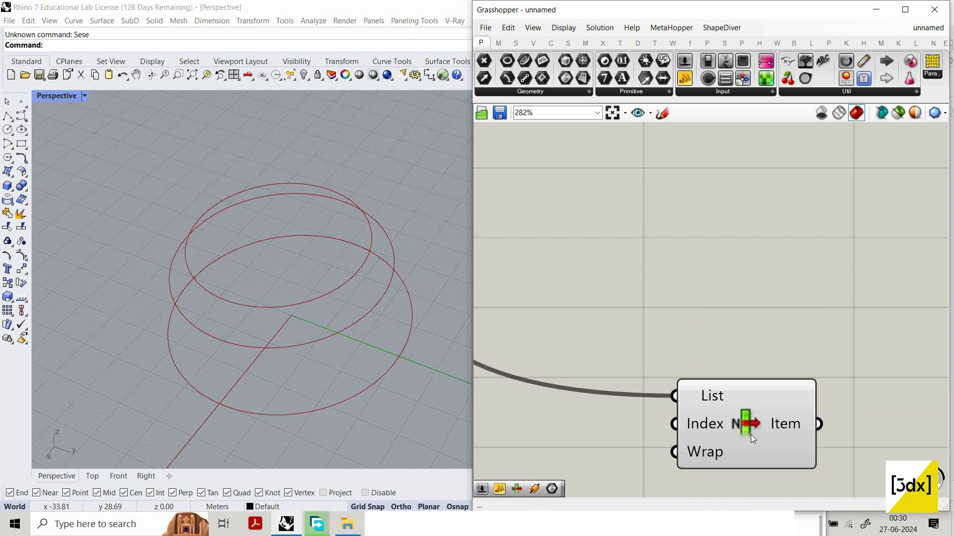
# Insert an Offset on Srf component beside the List Item in the empty canvas area
pyautogui.scroll(-3, 684, 407)
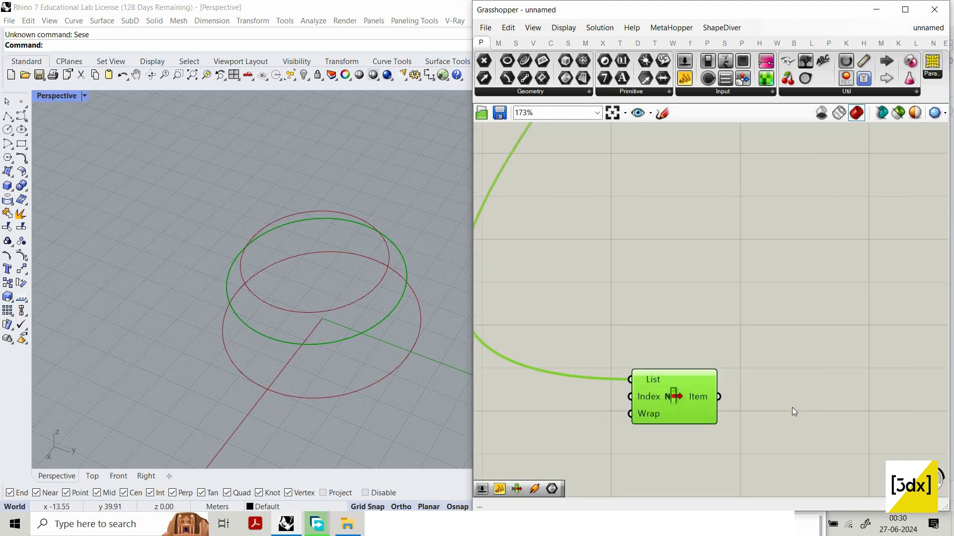
pyautogui.scroll(-3, 792, 408)
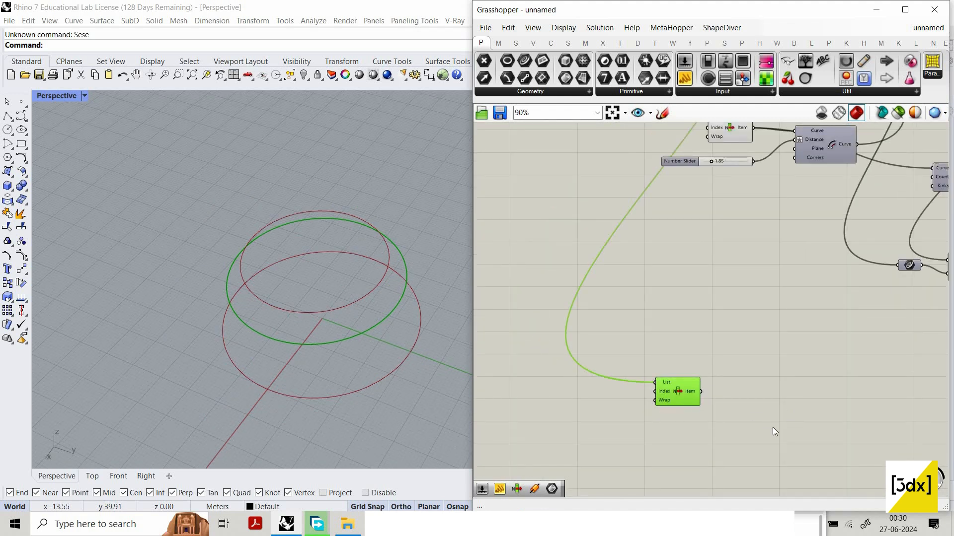
pyautogui.scroll(-1, 764, 422)
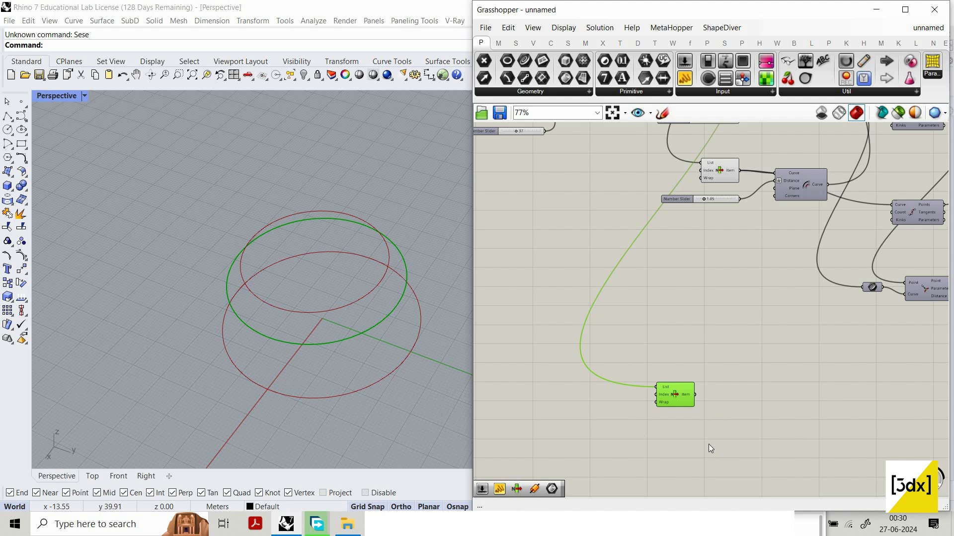
pyautogui.scroll(3, 686, 405)
pyautogui.doubleClick(686, 404)
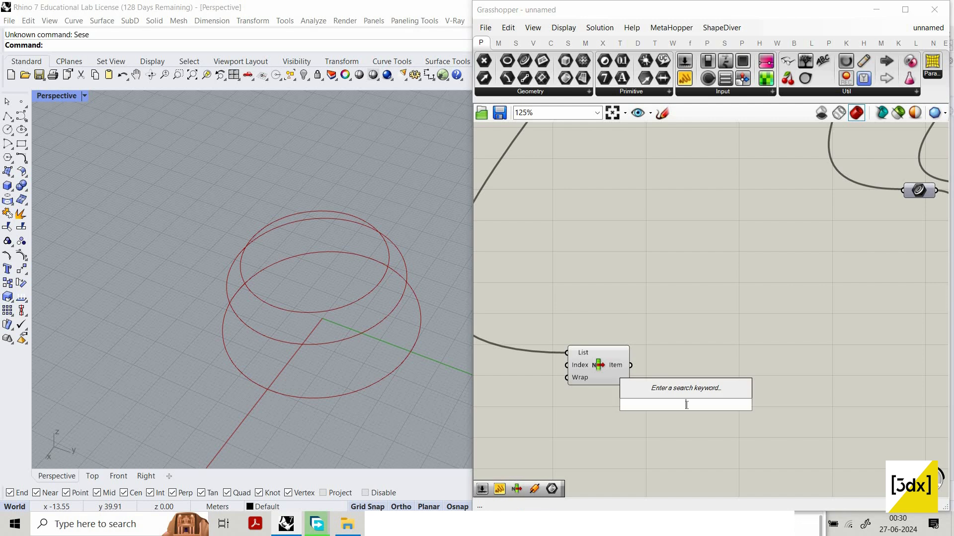
pyautogui.write('o')
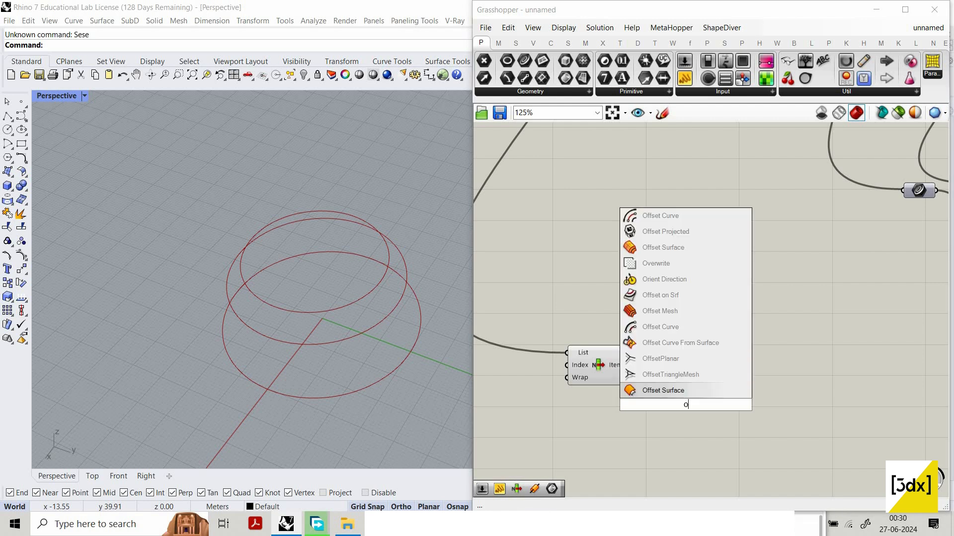
pyautogui.write('ff')
pyautogui.click(691, 375)
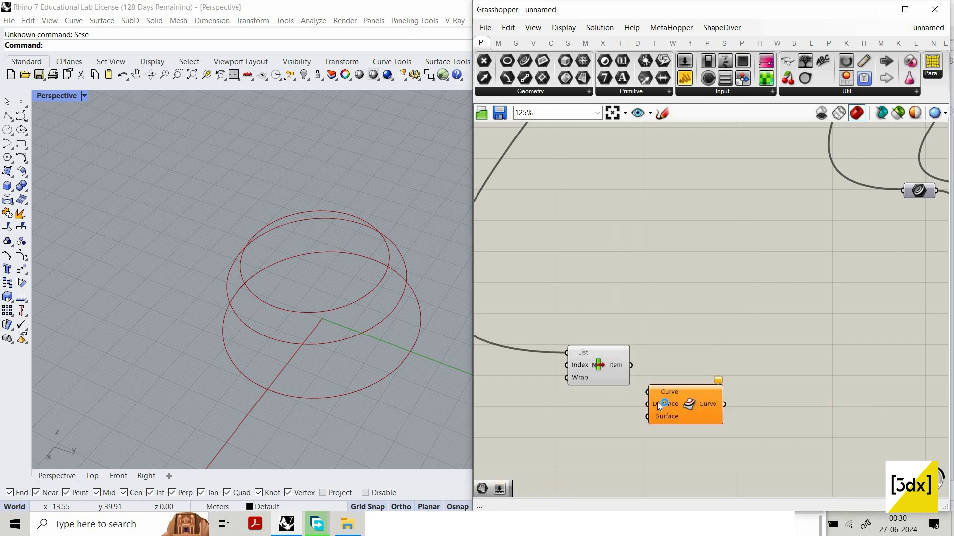
# Wire the List Item's Item output into the offset component's Curve input and move that component farther from the List Item
pyautogui.scroll(3, 645, 400)
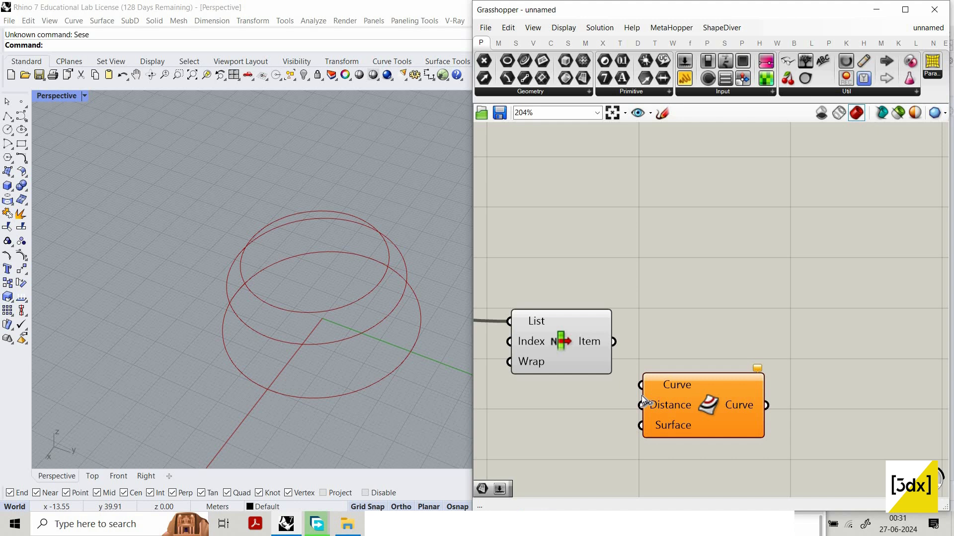
pyautogui.scroll(1, 618, 365)
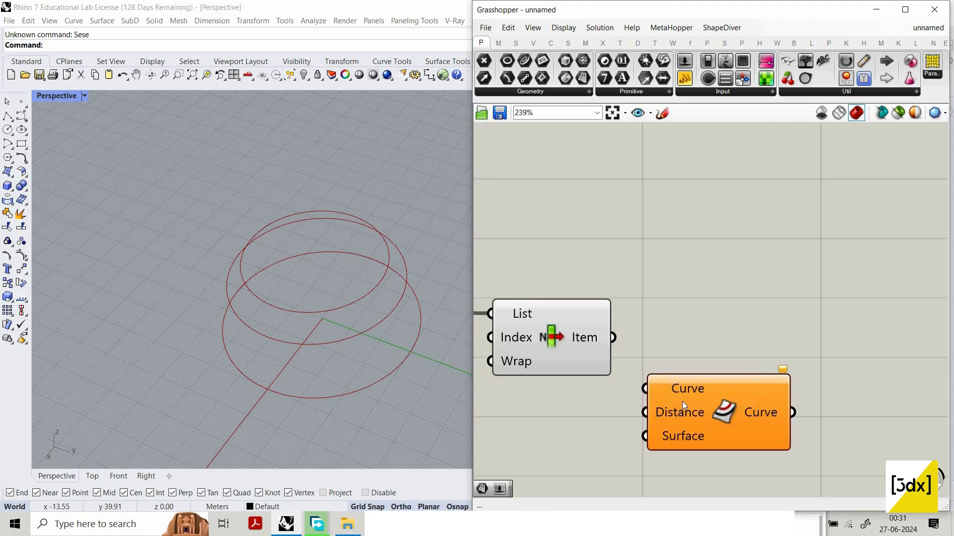
pyautogui.moveTo(645, 387); pyautogui.dragTo(614, 338)
pyautogui.moveTo(766, 384); pyautogui.dragTo(845, 367)
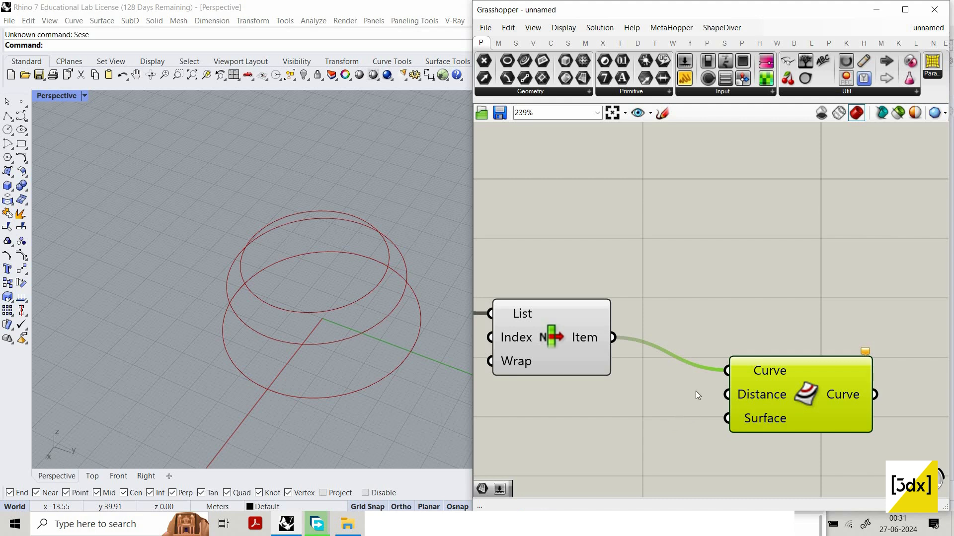
pyautogui.scroll(-5, 641, 368)
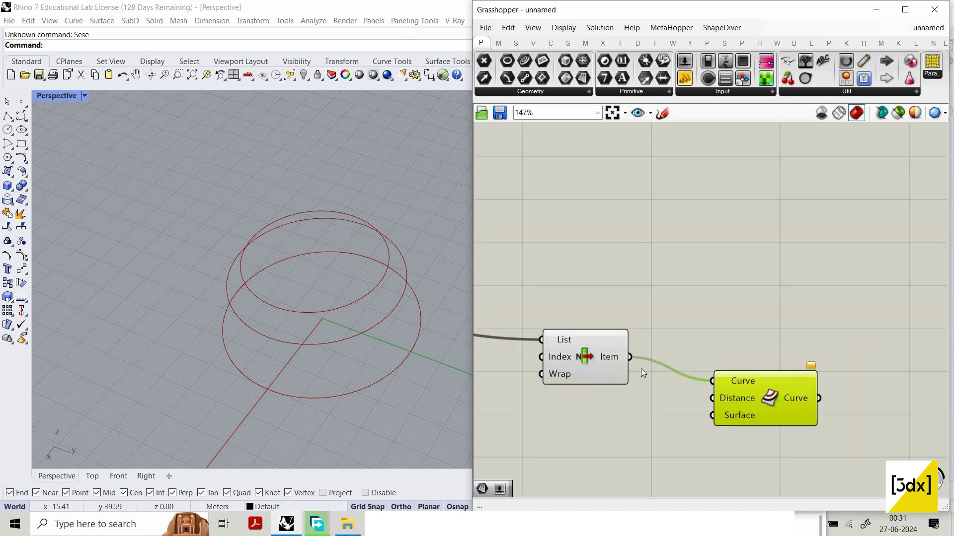
# Add a Surface parameter above the upper Loft component and feed it with that Loft's output
pyautogui.scroll(4, 755, 264)
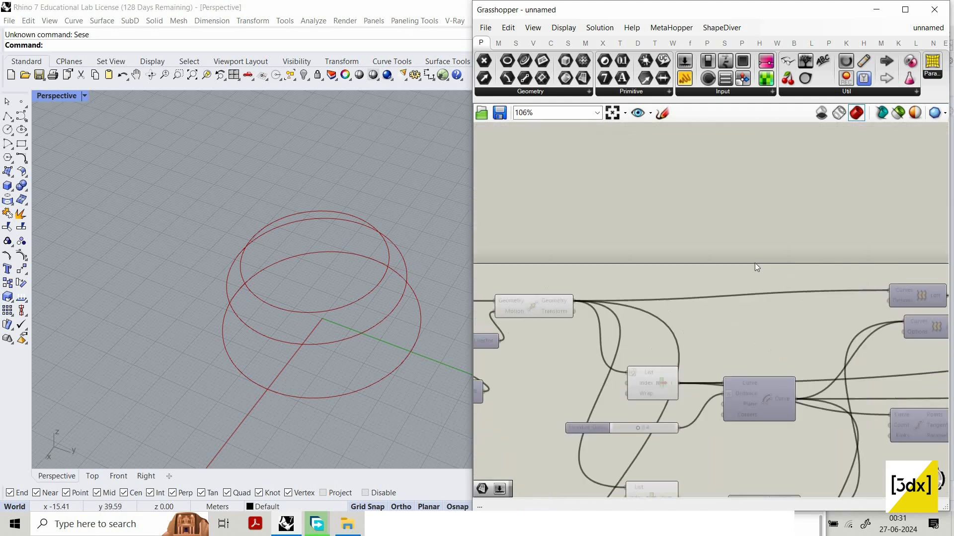
pyautogui.doubleClick(706, 252)
pyautogui.write('srf')
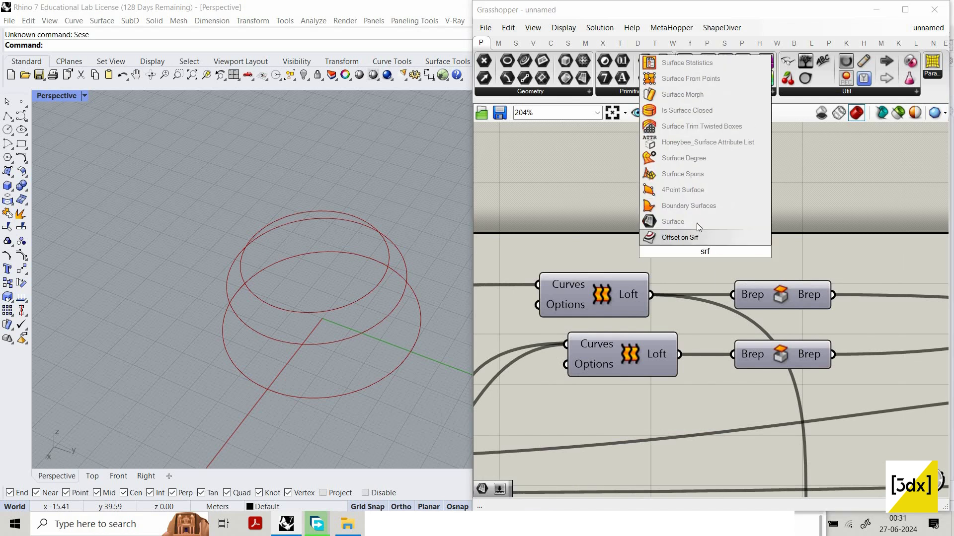
pyautogui.click(672, 221)
pyautogui.moveTo(650, 295); pyautogui.dragTo(739, 241)
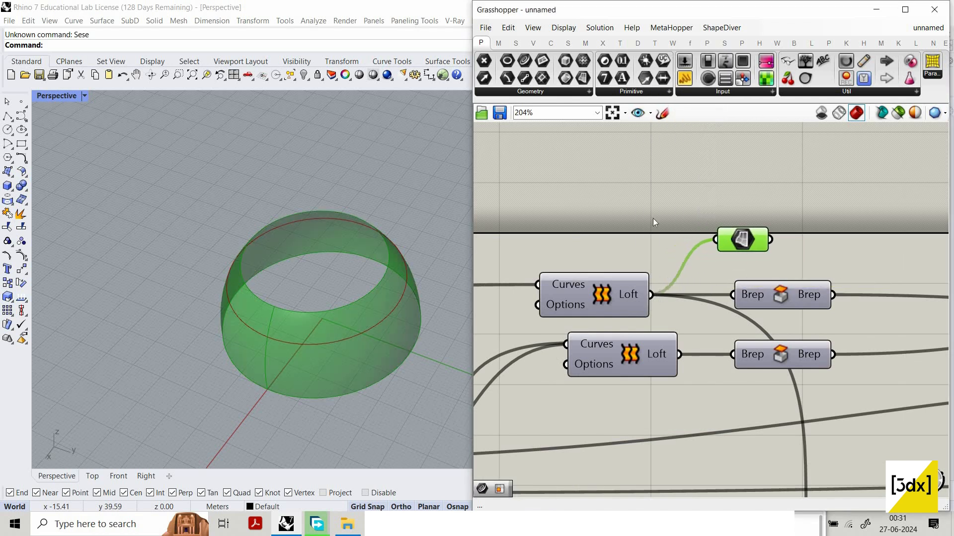
pyautogui.click(652, 218)
pyautogui.doubleClick(655, 217)
pyautogui.write('brep')
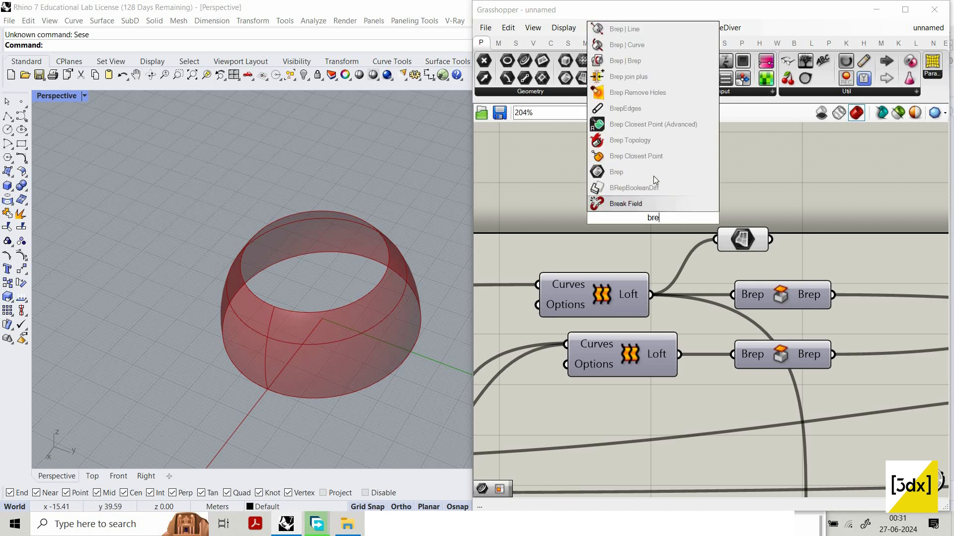
pyautogui.click(627, 170)
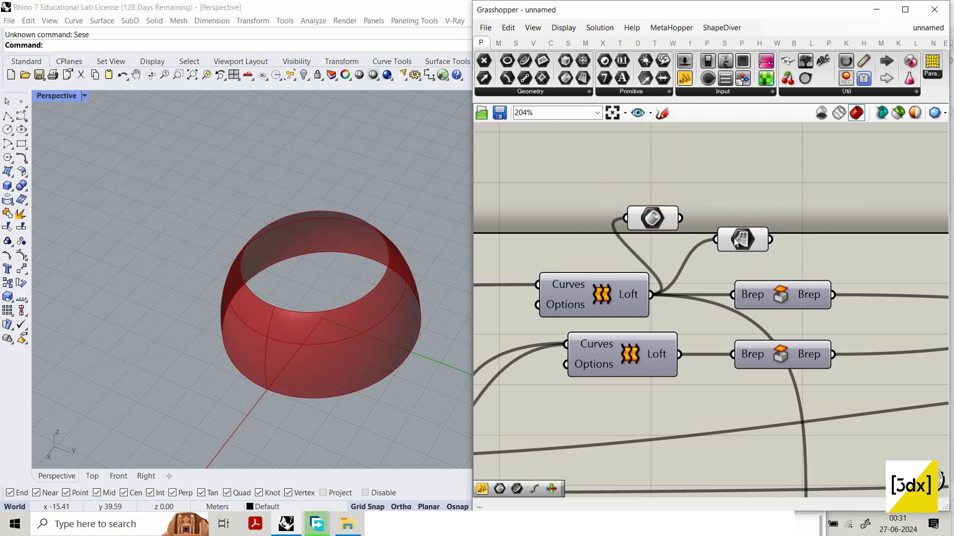
pyautogui.moveTo(655, 223); pyautogui.dragTo(651, 254)
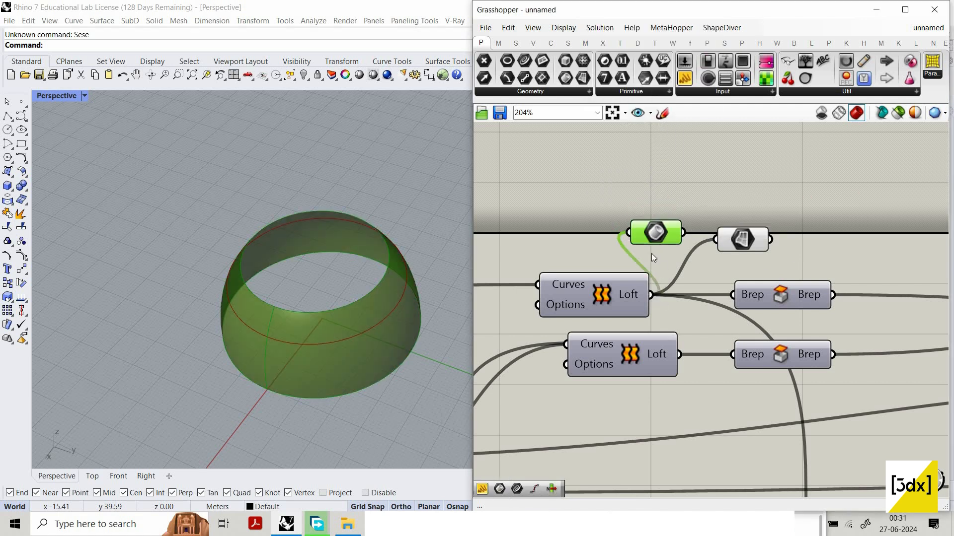
pyautogui.press('Delete')
# Move the Surface parameter below the List Item component, beside the Offset on Srf component
pyautogui.moveTo(754, 243); pyautogui.dragTo(580, 346)
pyautogui.scroll(-10, 703, 178)
pyautogui.scroll(8, 599, 337)
pyautogui.scroll(3, 597, 342)
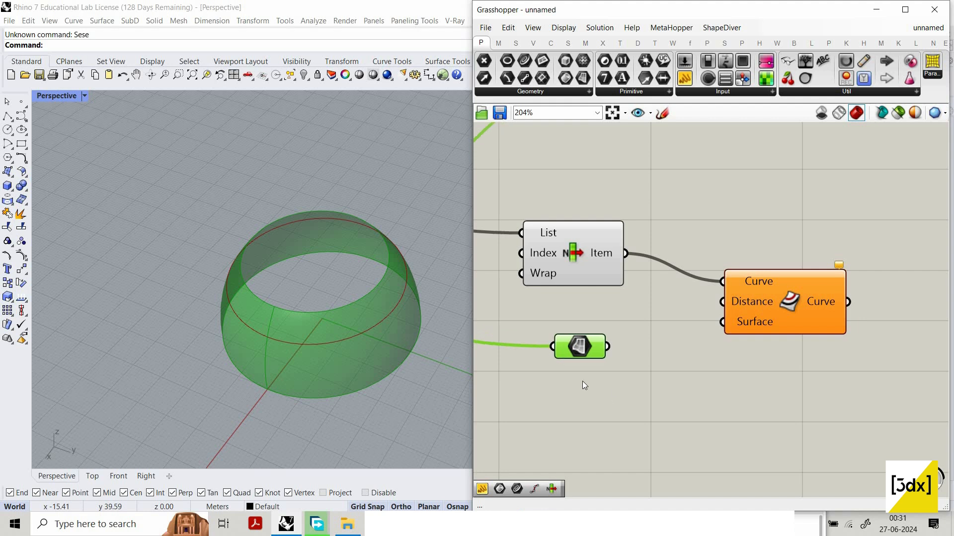
pyautogui.doubleClick(600, 406)
pyautogui.click(566, 421)
pyautogui.doubleClick(565, 421)
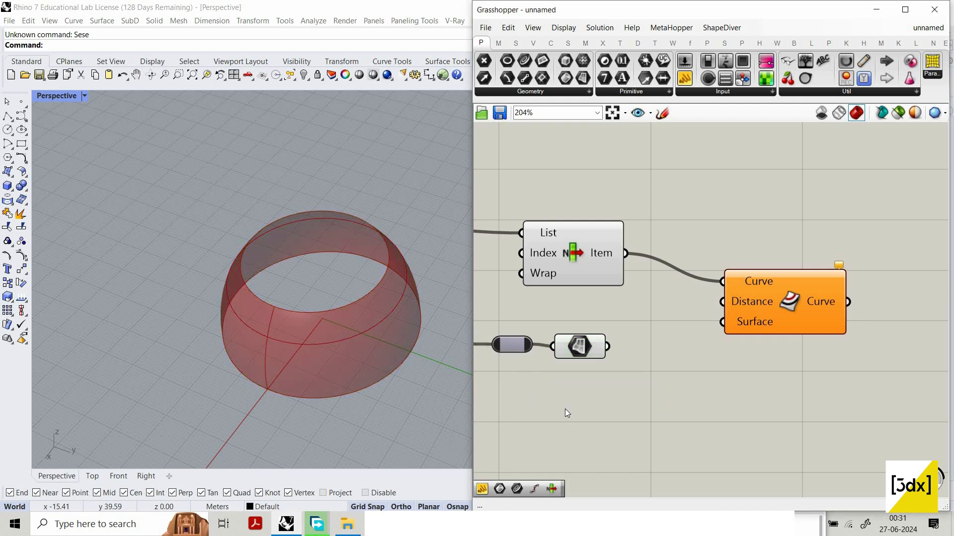
pyautogui.write('brep')
pyautogui.click(545, 375)
pyautogui.moveTo(531, 345); pyautogui.dragTo(539, 419)
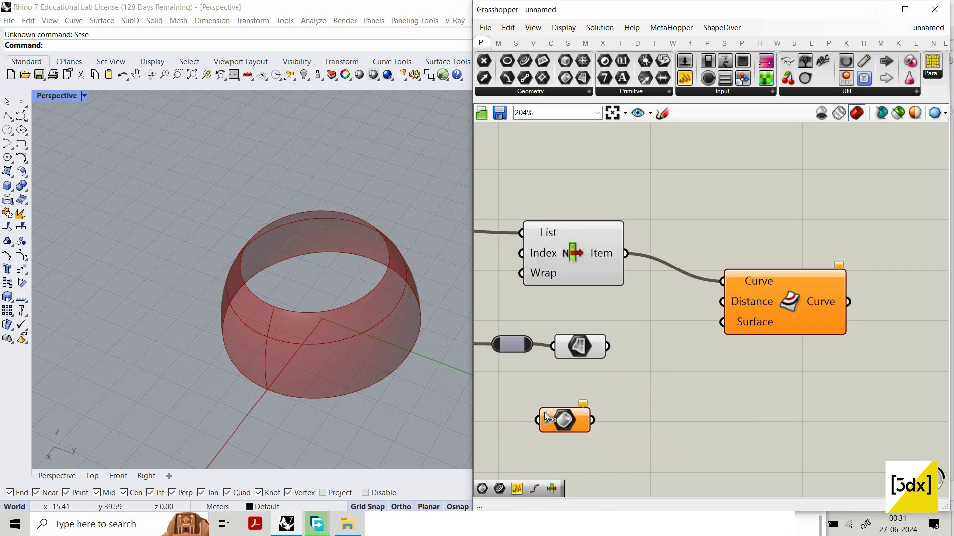
pyautogui.doubleClick(618, 423)
pyautogui.write('d')
pyautogui.click(627, 412)
pyautogui.doubleClick(628, 417)
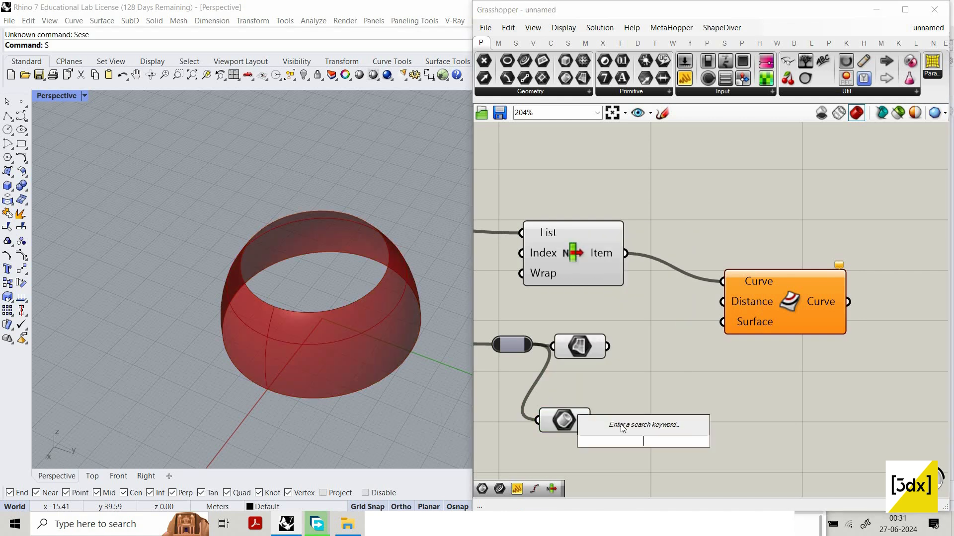
pyautogui.write('sf')
pyautogui.click(579, 422)
pyautogui.press('Delete')
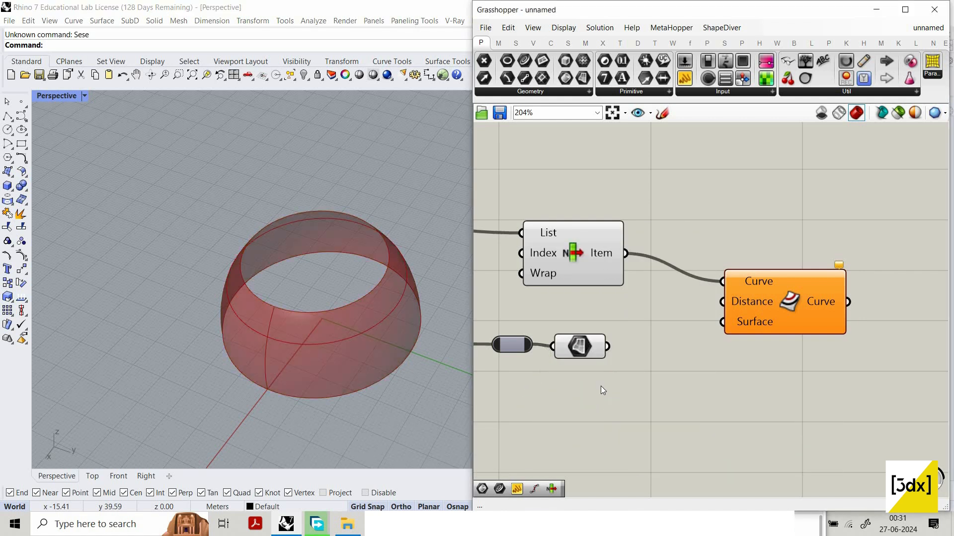
pyautogui.hotkey('ctrl', 'z')
pyautogui.hotkey('ctrl', 'z')
pyautogui.hotkey('ctrl', 'z')
pyautogui.hotkey('ctrl', 'z')
# Connect the Surface parameter to the Surface input of Offset on Srf and inspect the offset curve in the viewport
pyautogui.moveTo(607, 347); pyautogui.dragTo(749, 323)
pyautogui.scroll(-3, 750, 328)
pyautogui.scroll(5, 403, 308)
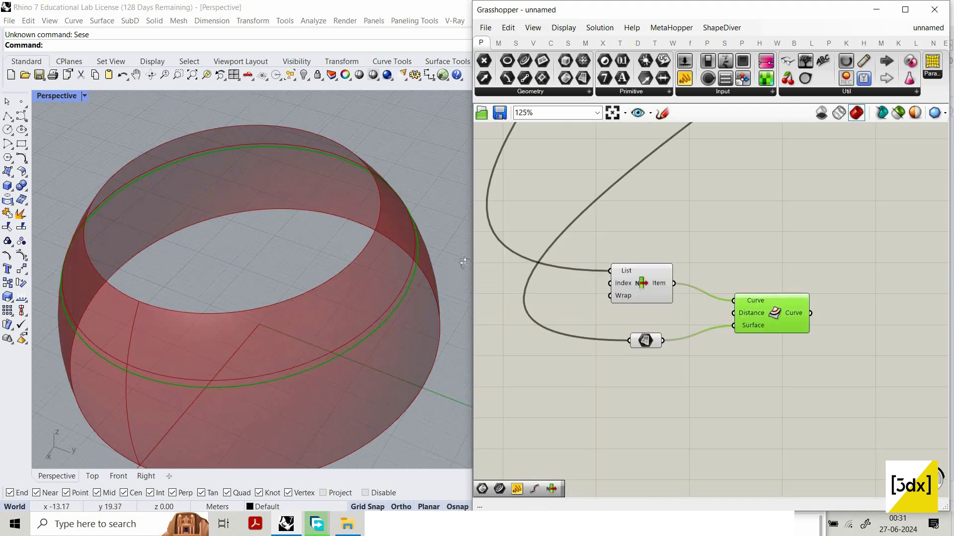
pyautogui.moveTo(410, 304); pyautogui.dragTo(419, 237, button='right')
pyautogui.scroll(3, 436, 250)
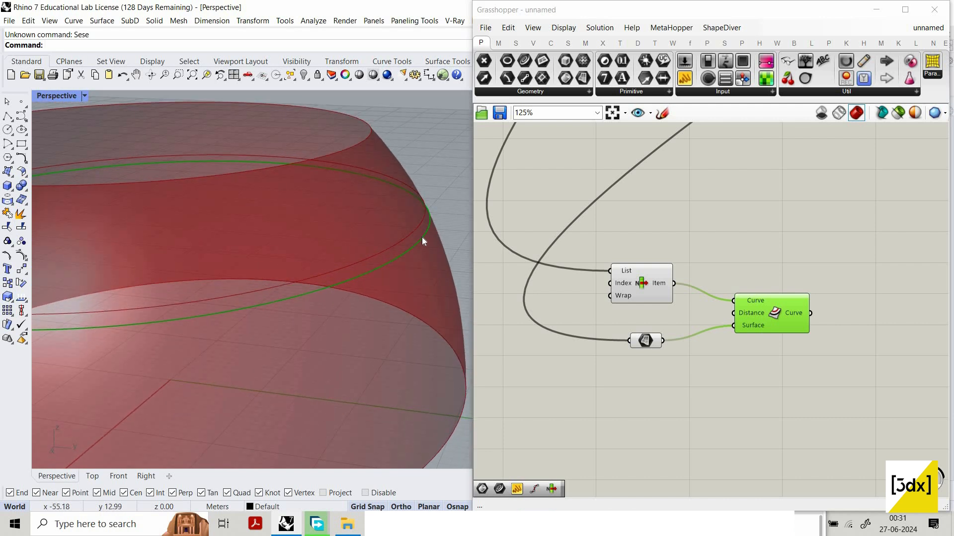
# Add a number slider with the value 0.79 and connect it to the Distance input of Offset on Srf
pyautogui.doubleClick(616, 320)
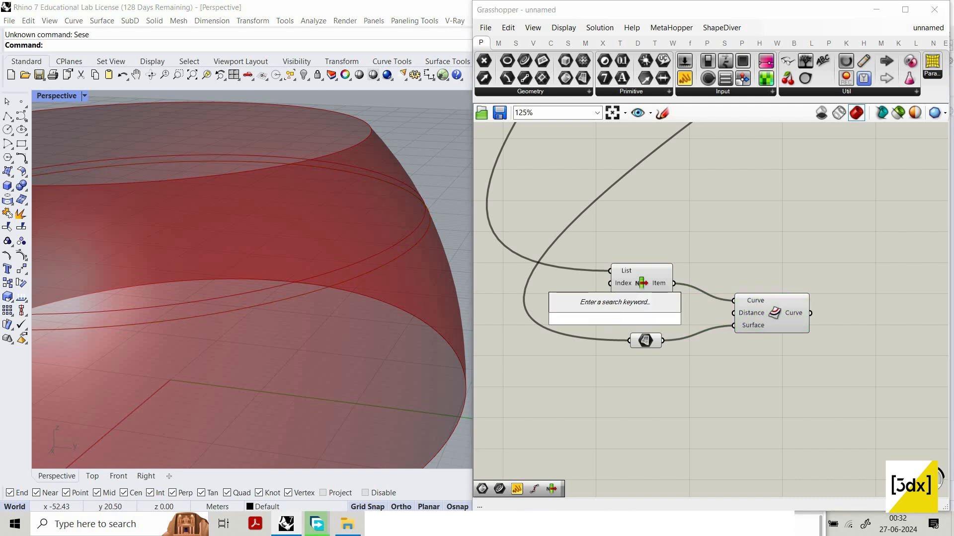
pyautogui.write('0.7')
pyautogui.press('Return')
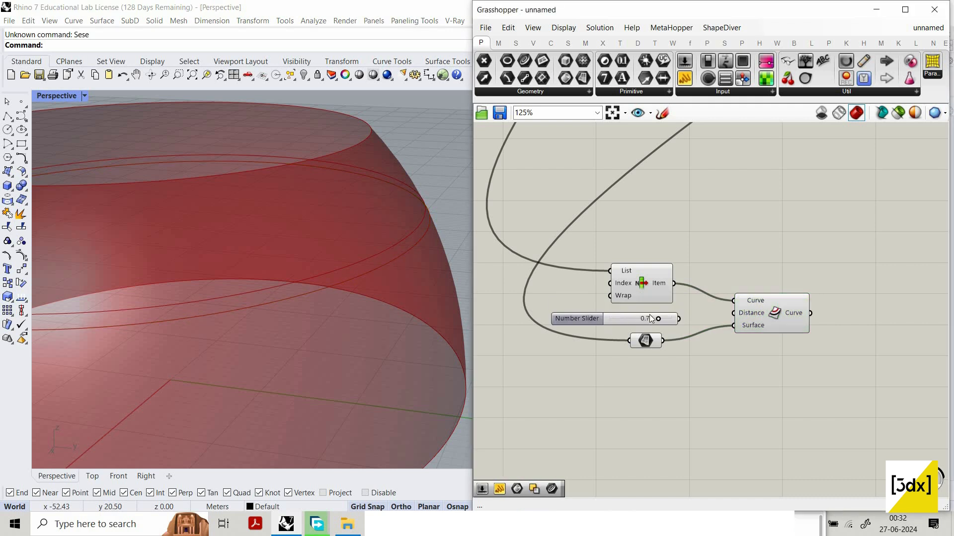
pyautogui.moveTo(736, 314); pyautogui.dragTo(678, 318)
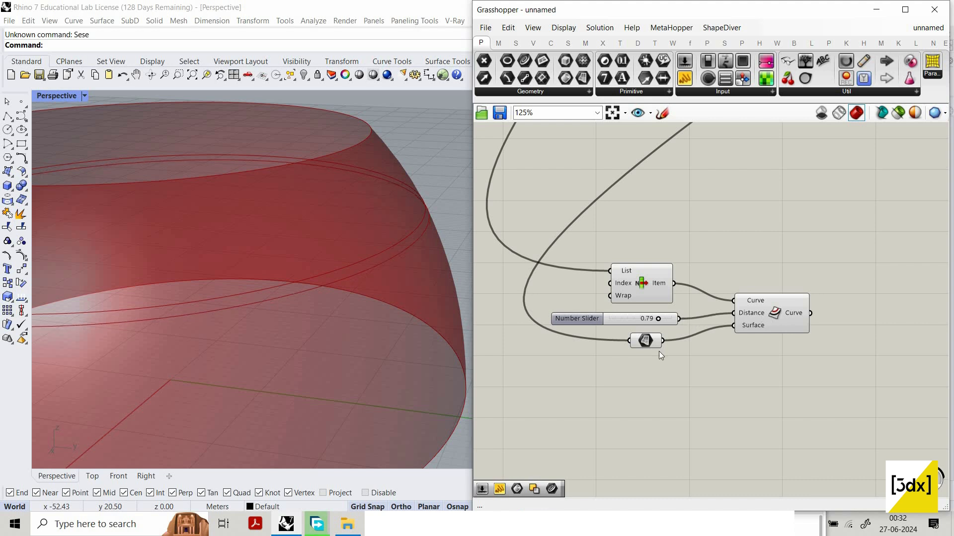
pyautogui.click(755, 313)
pyautogui.scroll(-3, 719, 310)
pyautogui.moveTo(811, 289); pyautogui.dragTo(720, 310, button='right')
pyautogui.scroll(3, 720, 310)
pyautogui.doubleClick(720, 311)
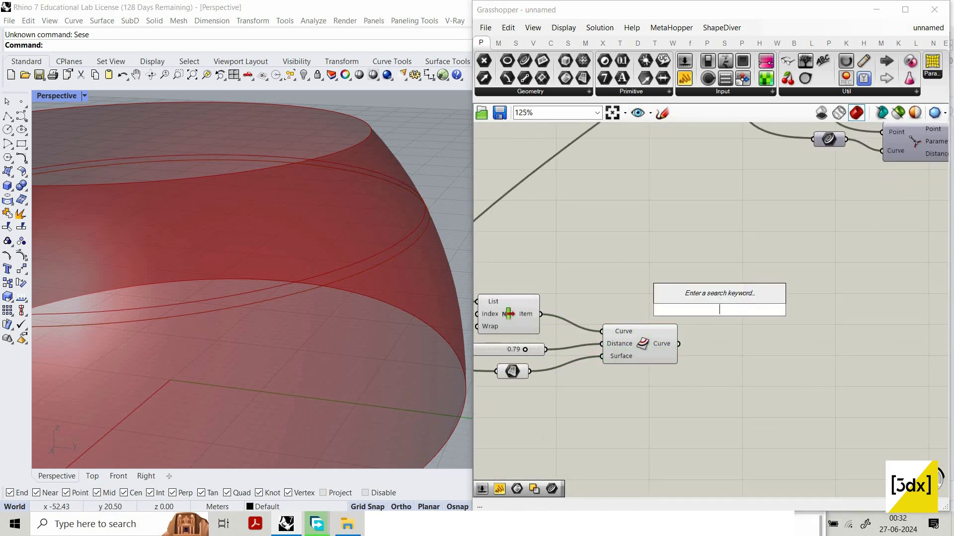
pyautogui.write('off')
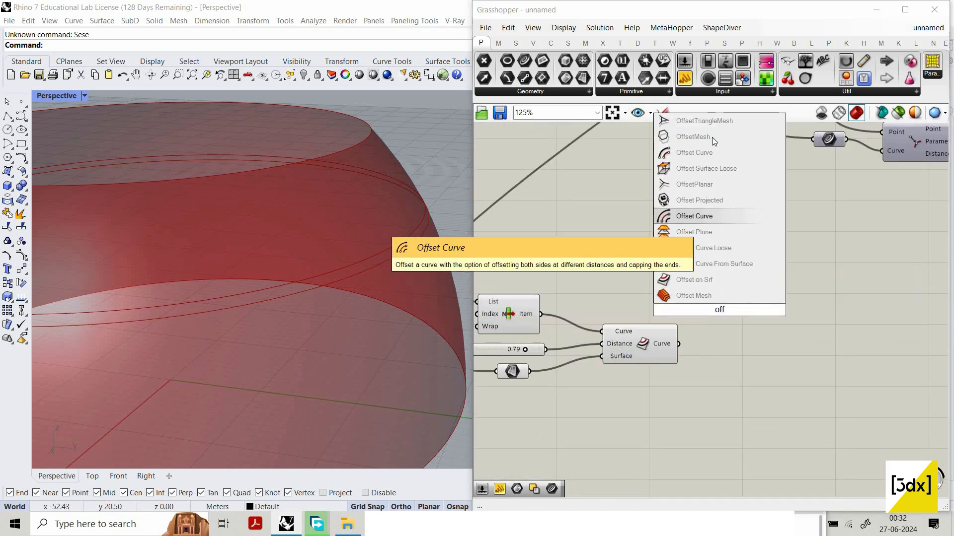
pyautogui.press('Return')
pyautogui.scroll(2, 691, 324)
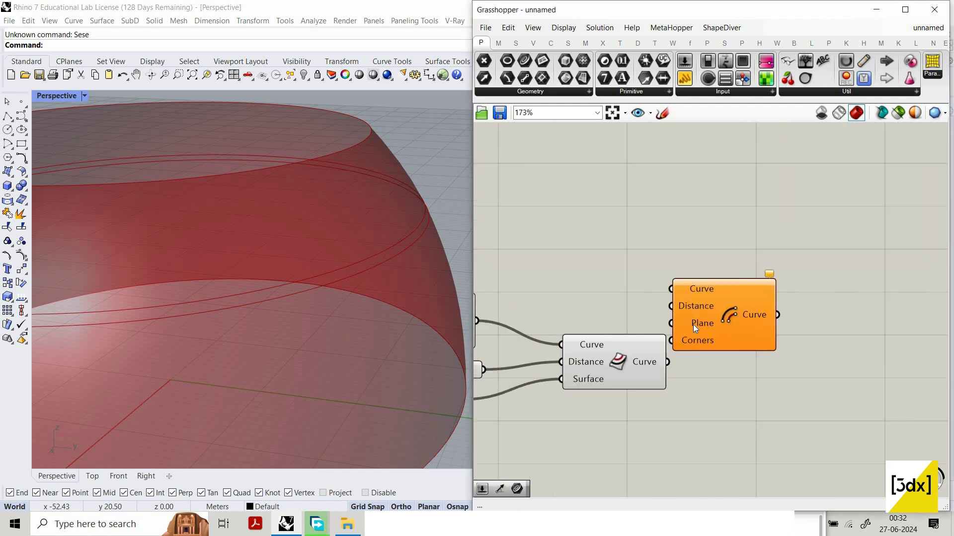
pyautogui.moveTo(693, 324); pyautogui.dragTo(723, 291)
pyautogui.moveTo(669, 220); pyautogui.dragTo(775, 355)
pyautogui.click(712, 293)
pyautogui.press('Delete')
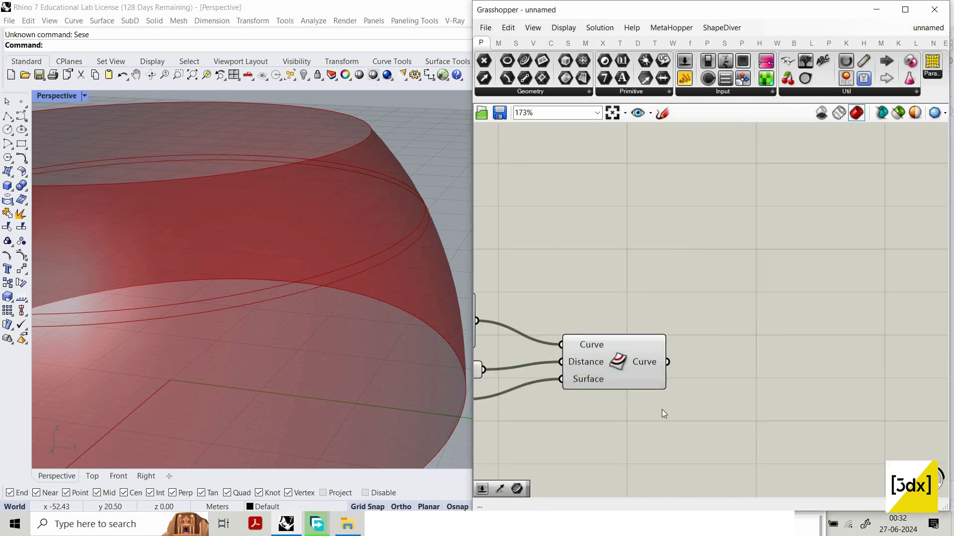
# Add a Curve parameter above Offset on Srf, feed it with the List Item output and flatten it
pyautogui.scroll(-3, 662, 407)
pyautogui.moveTo(792, 368); pyautogui.dragTo(743, 367, button='right')
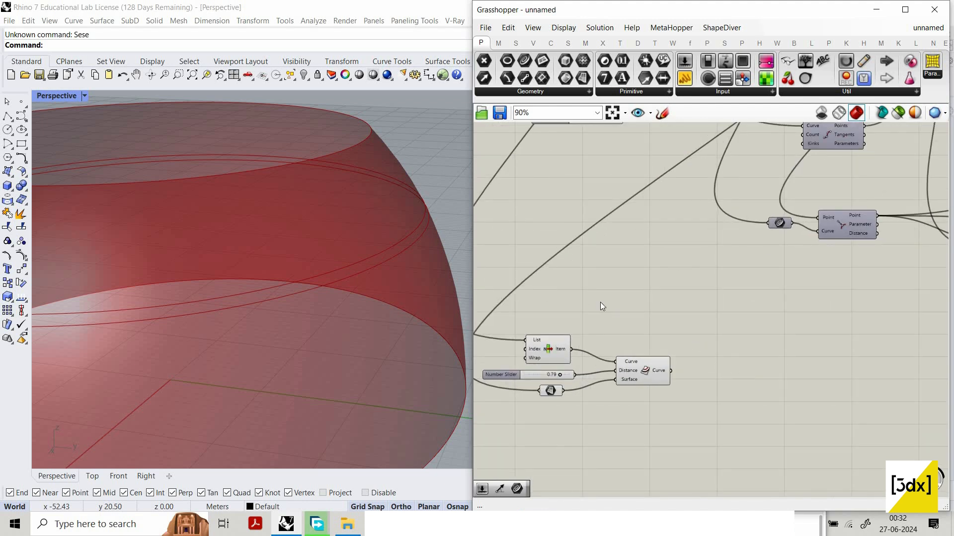
pyautogui.scroll(2, 616, 326)
pyautogui.doubleClick(616, 325)
pyautogui.write('c')
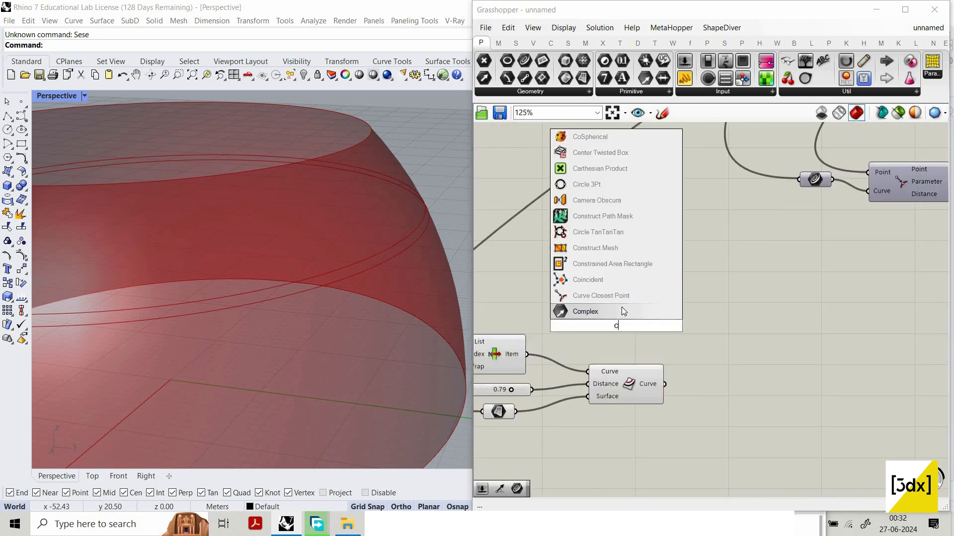
pyautogui.write('rv')
pyautogui.click(621, 309)
pyautogui.moveTo(526, 353); pyautogui.dragTo(674, 341)
pyautogui.rightClick(663, 342)
pyautogui.click(711, 366)
pyautogui.scroll(-1, 622, 364)
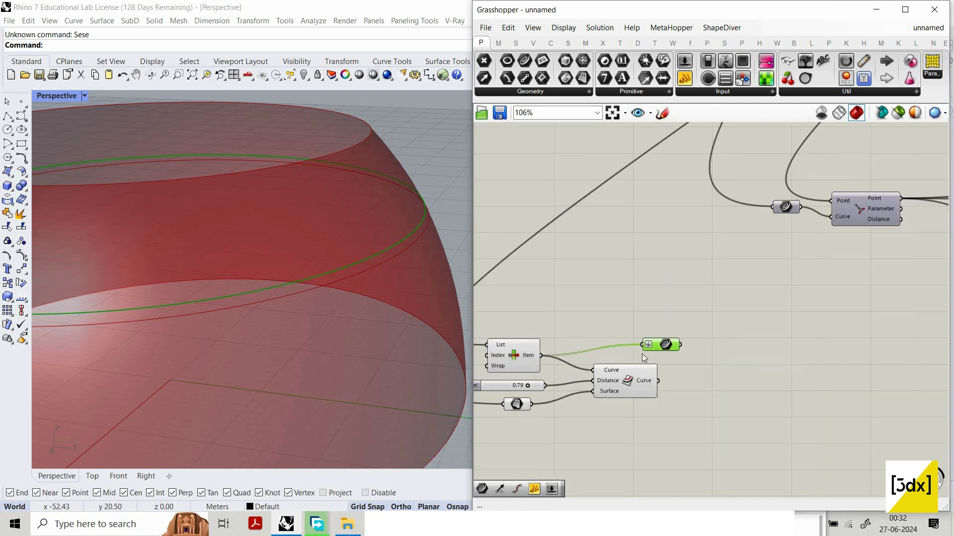
# Flatten the Curve output of the Offset on Srf component
pyautogui.scroll(1, 600, 371)
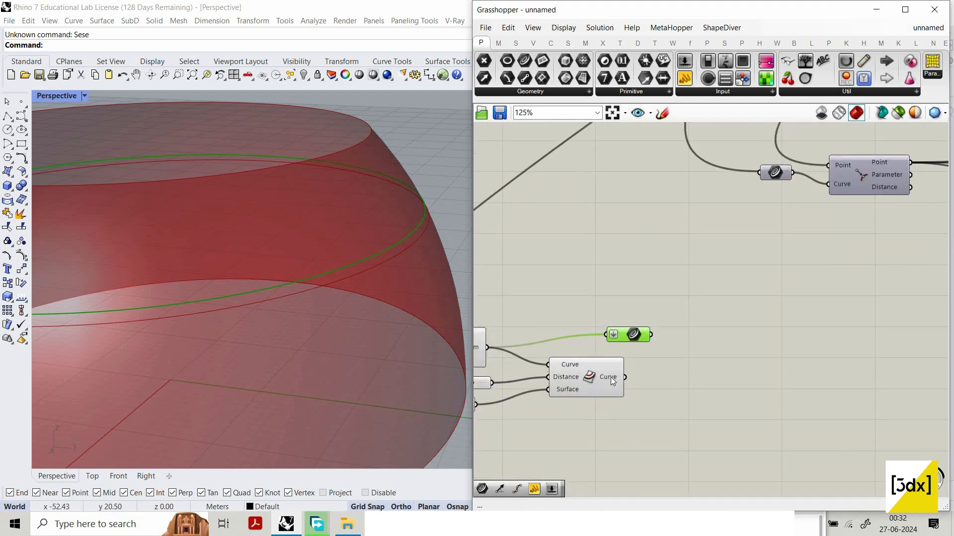
pyautogui.scroll(2, 636, 388)
pyautogui.rightClick(610, 376)
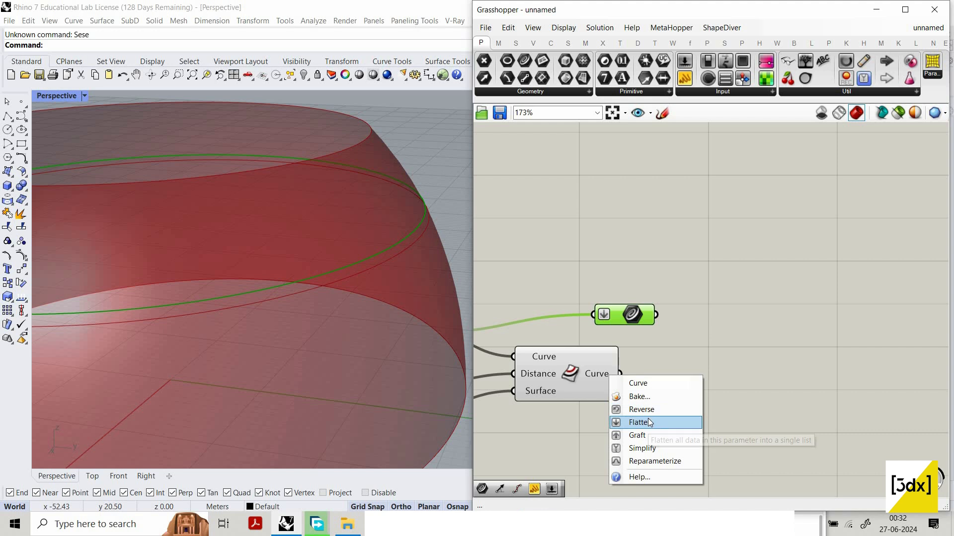
pyautogui.click(641, 422)
# Apply the expression -x to the Distance input of Offset on Srf and check the reversed offset in the viewport
pyautogui.scroll(-3, 580, 386)
pyautogui.scroll(3, 580, 386)
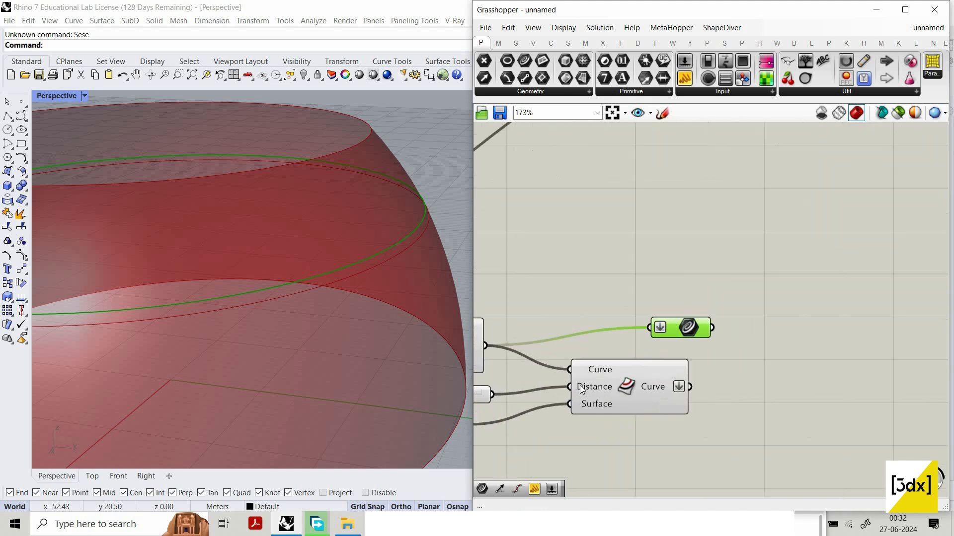
pyautogui.rightClick(582, 386)
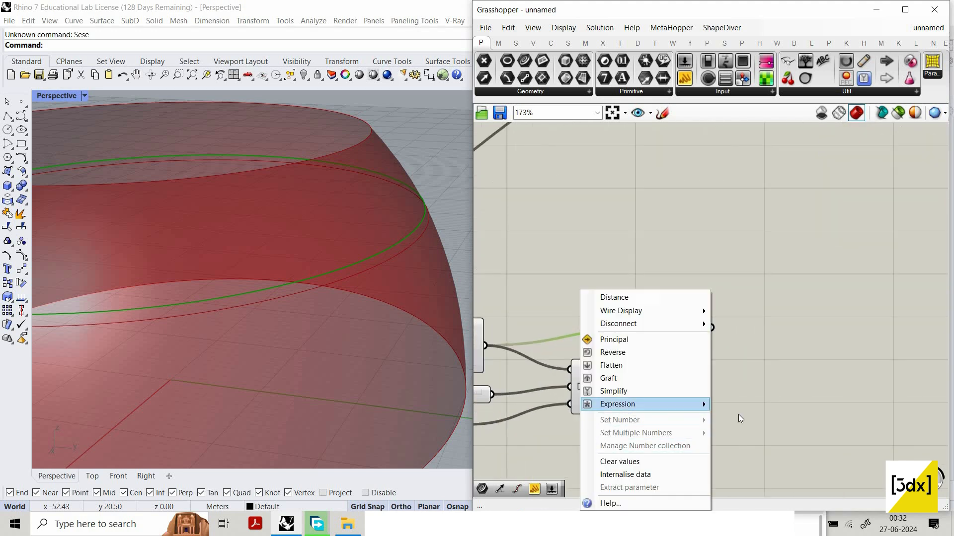
pyautogui.moveTo(700, 404)
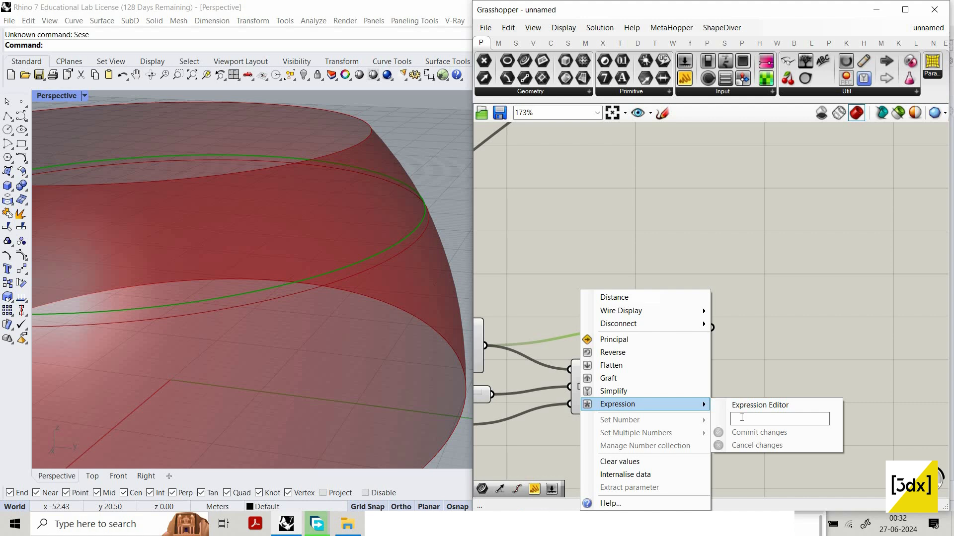
pyautogui.click(741, 417)
pyautogui.write('-x')
pyautogui.click(769, 433)
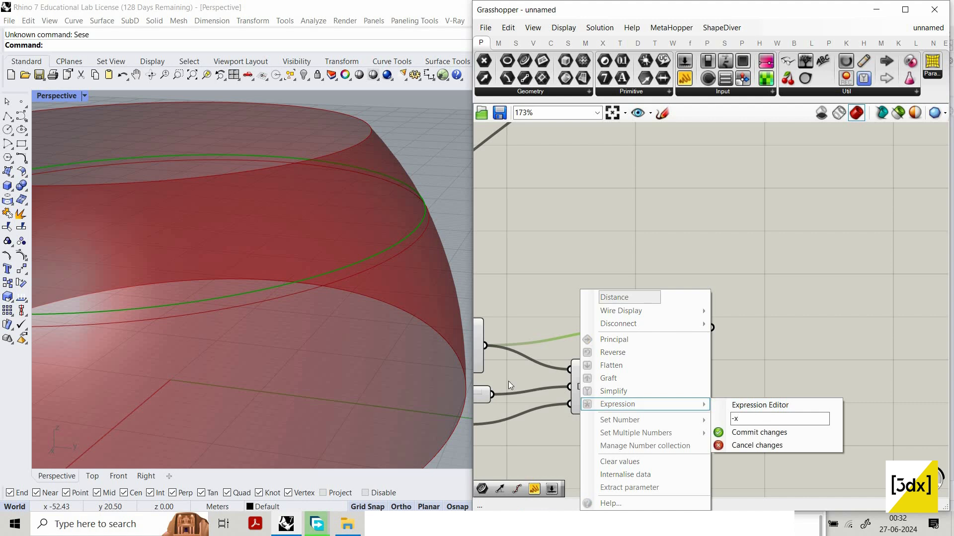
pyautogui.moveTo(451, 359); pyautogui.dragTo(448, 303, button='right')
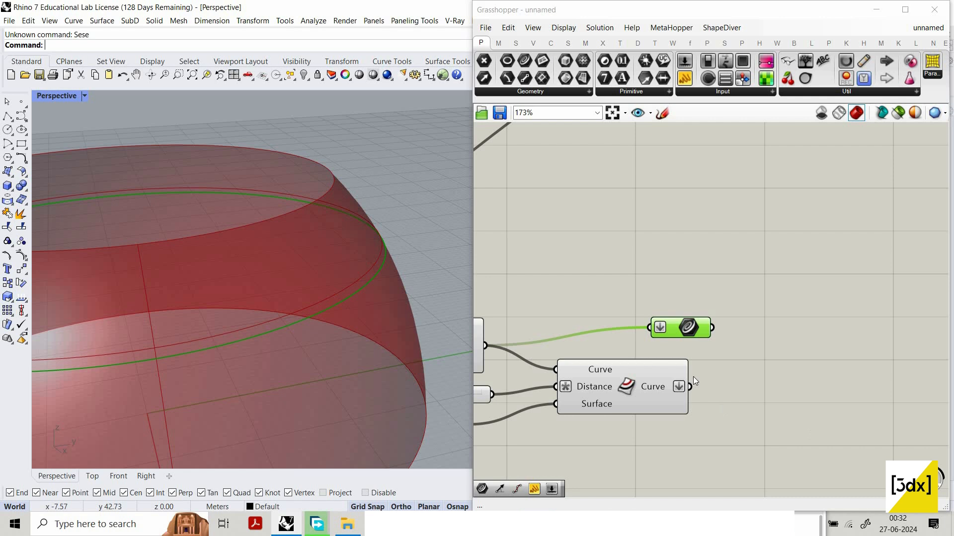
# Add a Loft component and connect both the flattened Curve parameter and the Offset on Srf output to its Curves input
pyautogui.scroll(2, 761, 366)
pyautogui.doubleClick(763, 366)
pyautogui.write('loft')
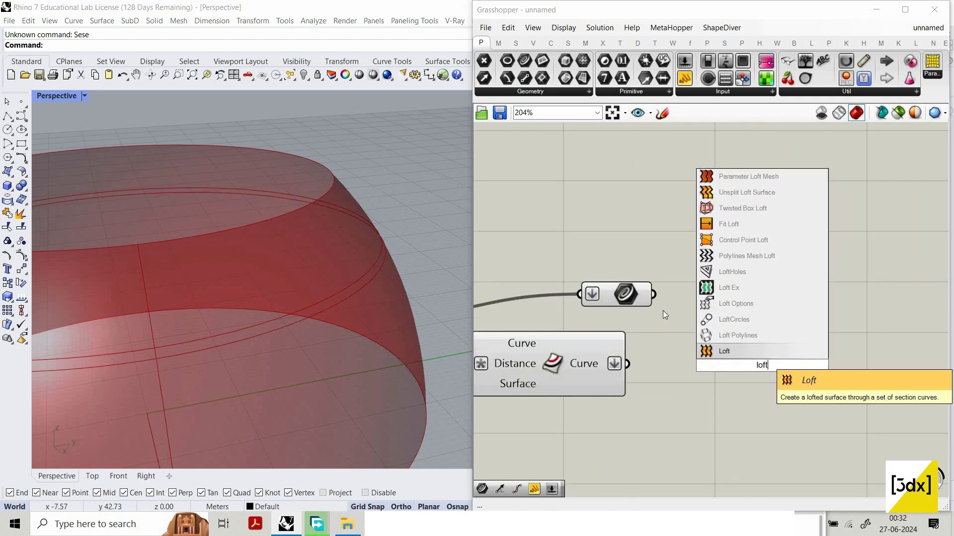
pyautogui.press('Return')
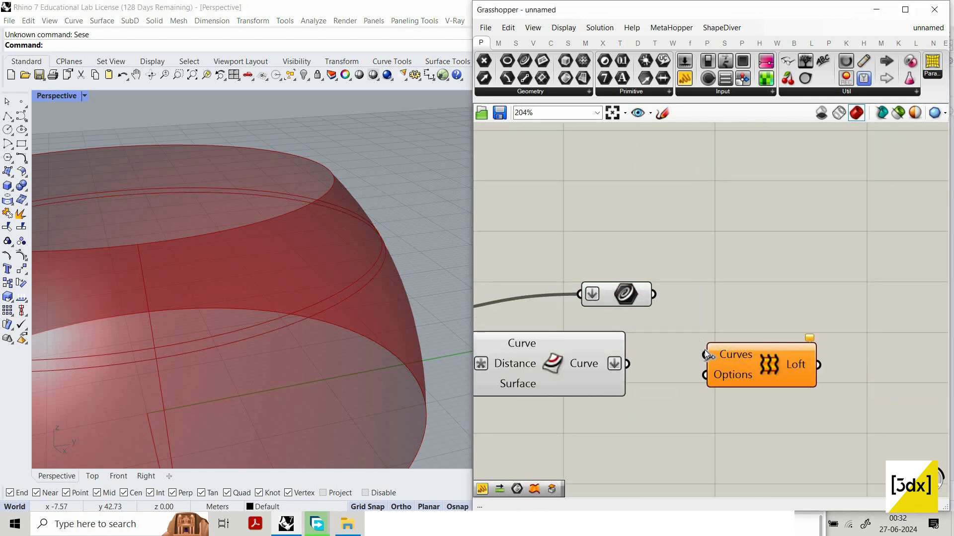
pyautogui.moveTo(704, 355); pyautogui.dragTo(654, 294)
pyautogui.keyDown('shift'); pyautogui.moveTo(628, 371); pyautogui.dragTo(704, 354); pyautogui.keyUp('shift')
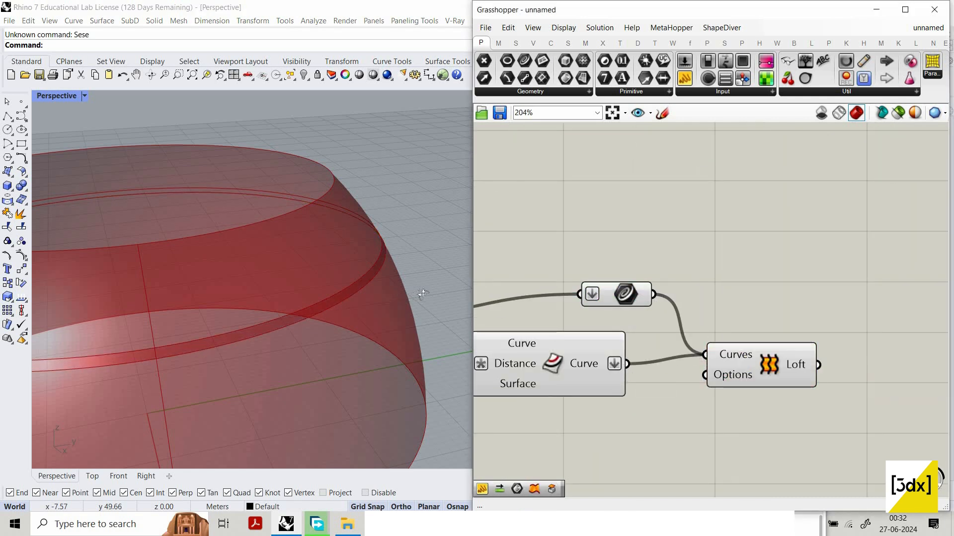
pyautogui.scroll(-5, 377, 286)
# Turn off the preview of the Curve parameter and the Offset on Srf component
pyautogui.moveTo(648, 412); pyautogui.dragTo(615, 231)
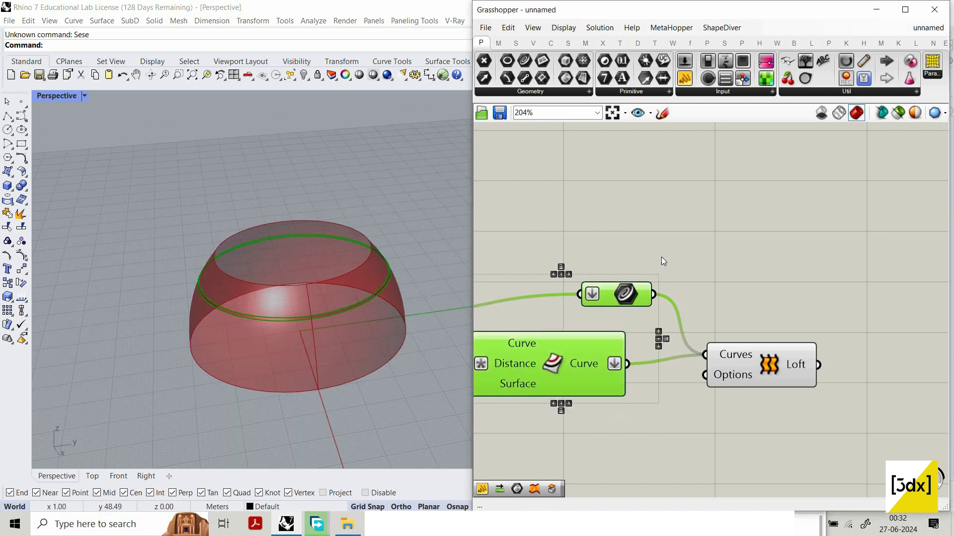
pyautogui.middleClick(615, 231)
pyautogui.click(398, 317)
pyautogui.scroll(4, 393, 316)
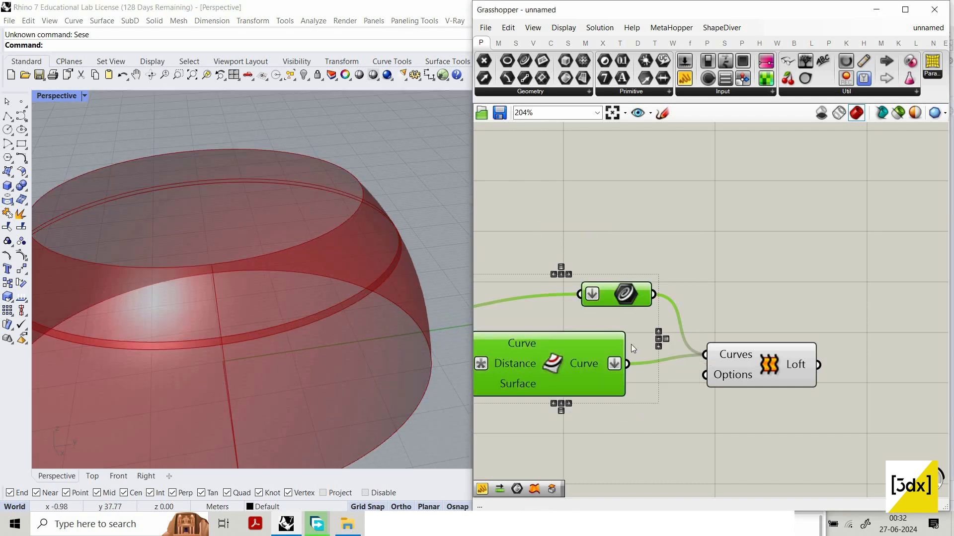
# Add a Scale component on the canvas beyond the Loft component, leaving room between the two
pyautogui.scroll(-4, 708, 315)
pyautogui.scroll(3, 707, 315)
pyautogui.doubleClick(708, 315)
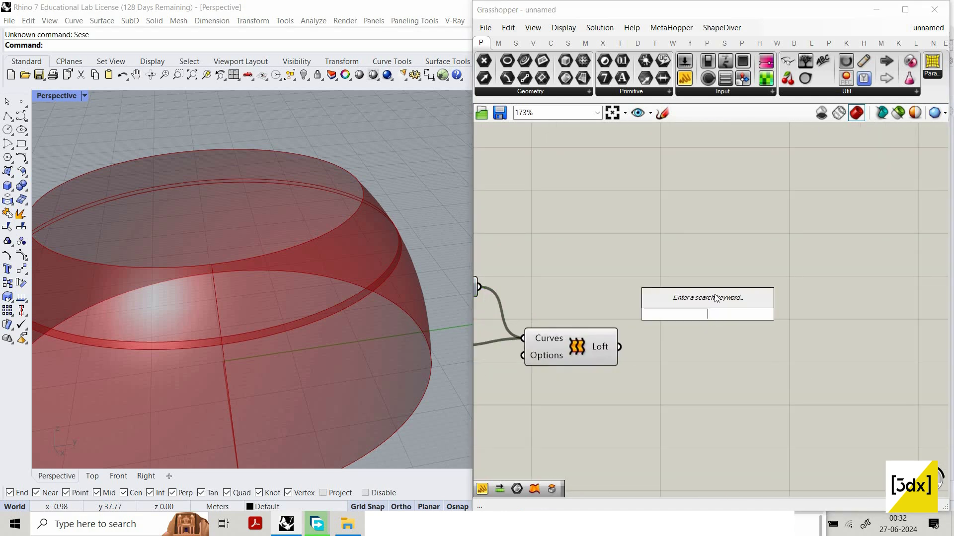
pyautogui.write('sc')
pyautogui.click(699, 267)
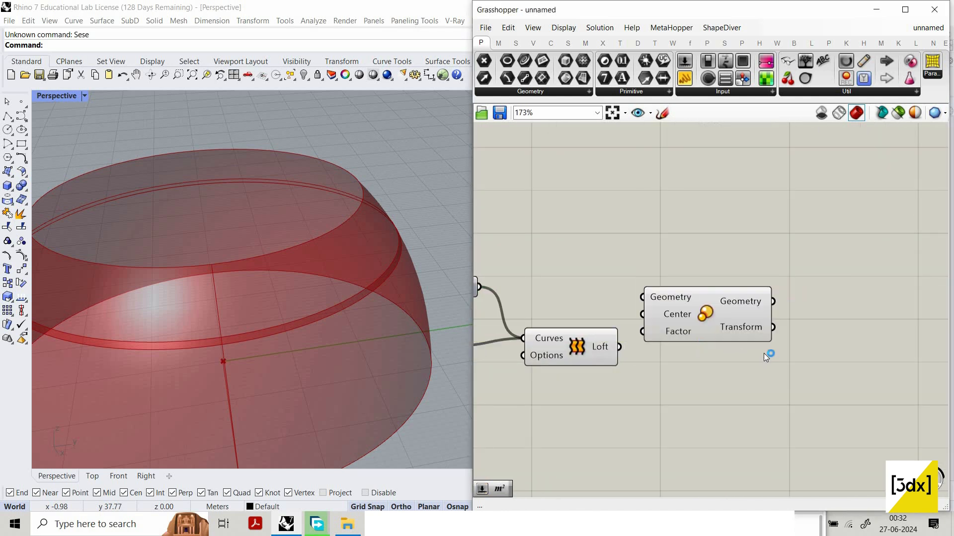
pyautogui.scroll(2, 753, 340)
pyautogui.moveTo(609, 297); pyautogui.dragTo(715, 282)
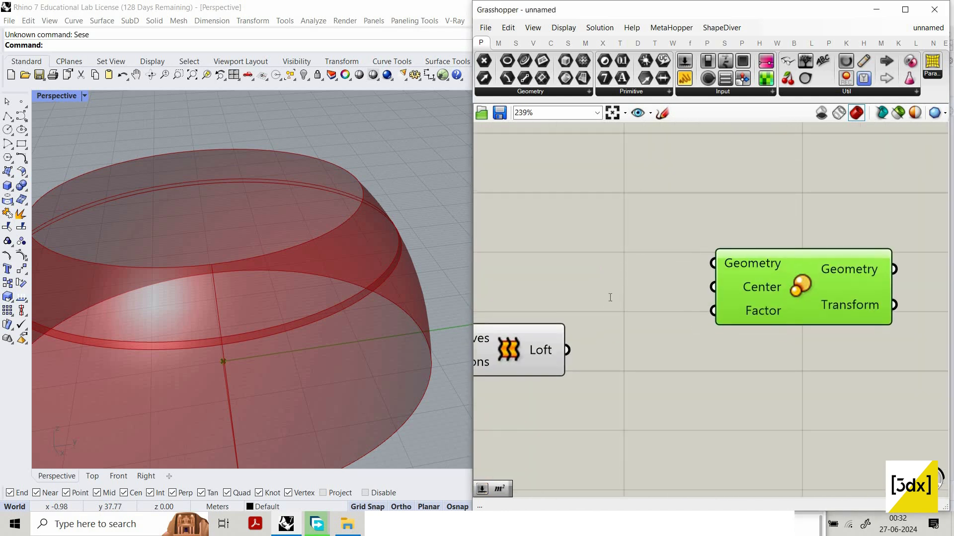
# Add an Area component fed by the Loft output and connect its Centroid to the Scale component's Center input
pyautogui.doubleClick(609, 293)
pyautogui.write('area')
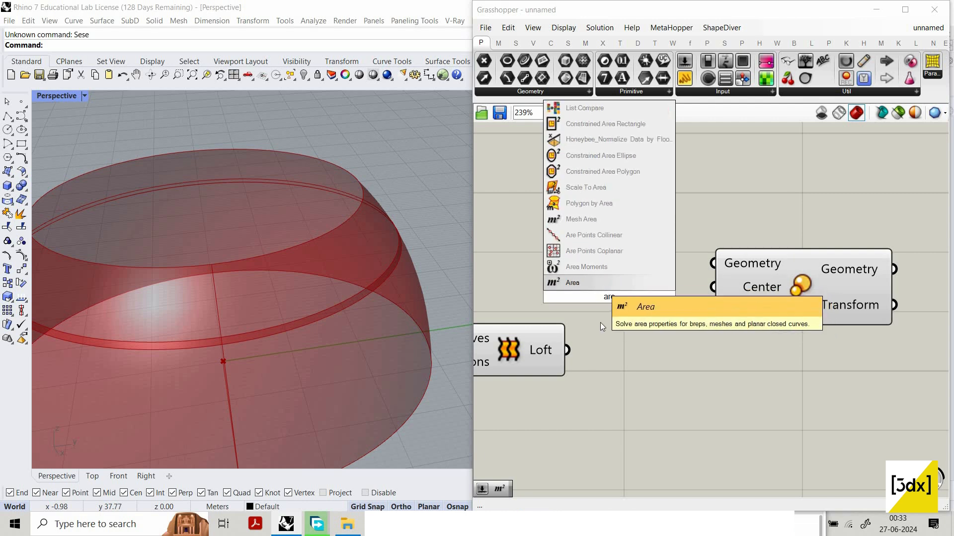
pyautogui.click(597, 281)
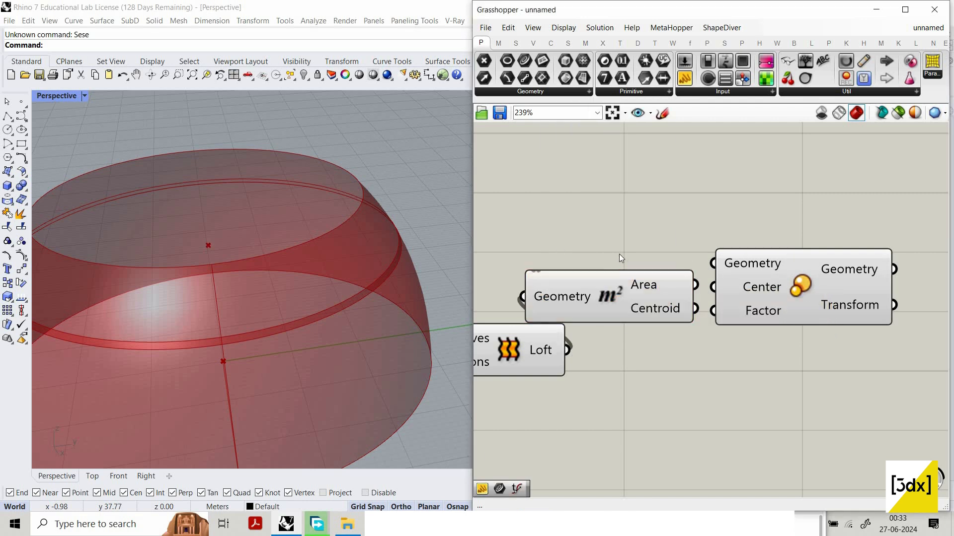
pyautogui.moveTo(638, 277); pyautogui.dragTo(604, 204)
pyautogui.moveTo(711, 277); pyautogui.dragTo(656, 237)
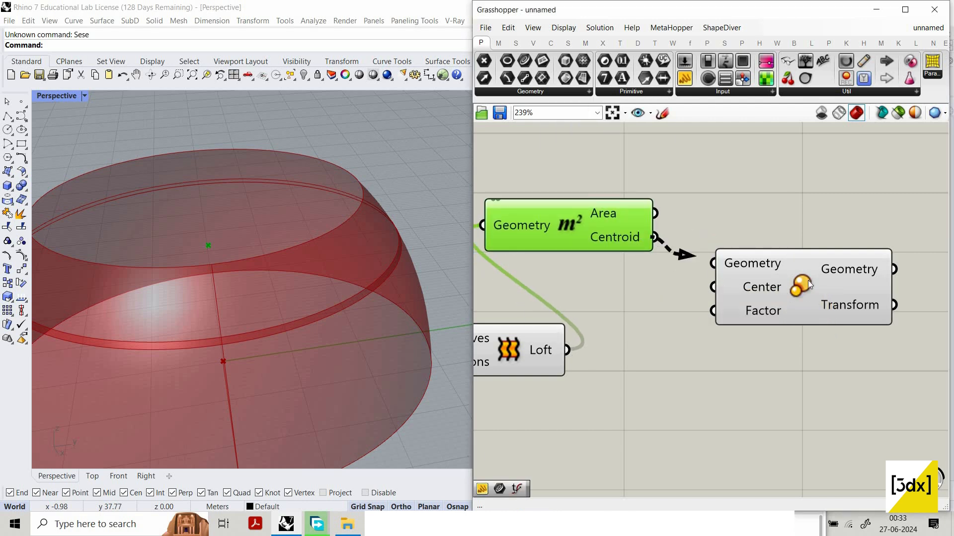
pyautogui.moveTo(724, 280); pyautogui.dragTo(808, 242)
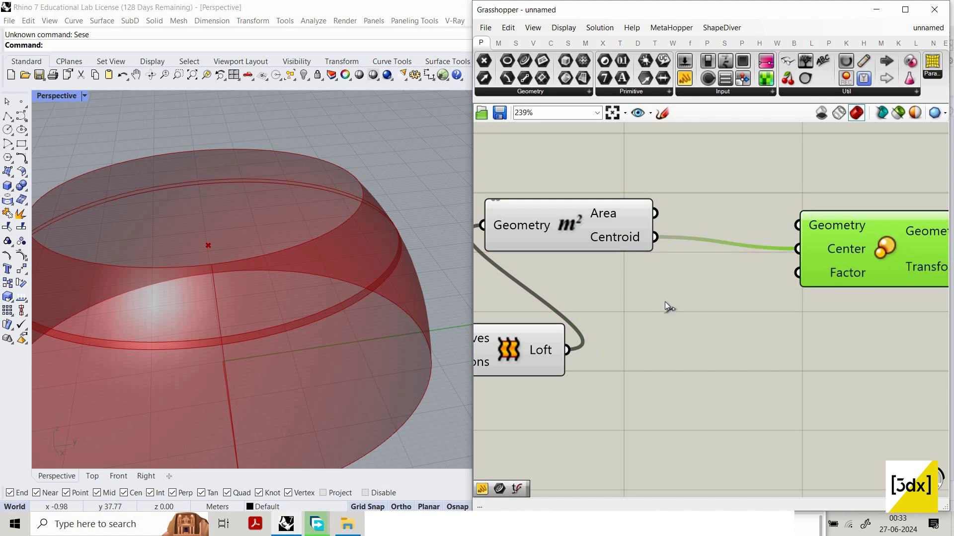
# Connect the Loft output to Scale's Geometry input and drive its Factor with a number slider set to 1.016
pyautogui.moveTo(798, 226); pyautogui.dragTo(567, 349)
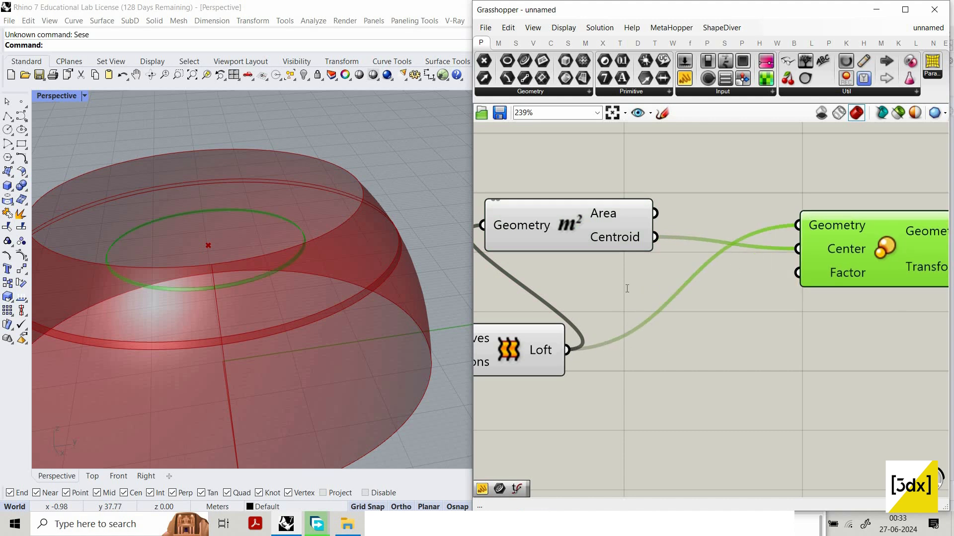
pyautogui.doubleClick(626, 288)
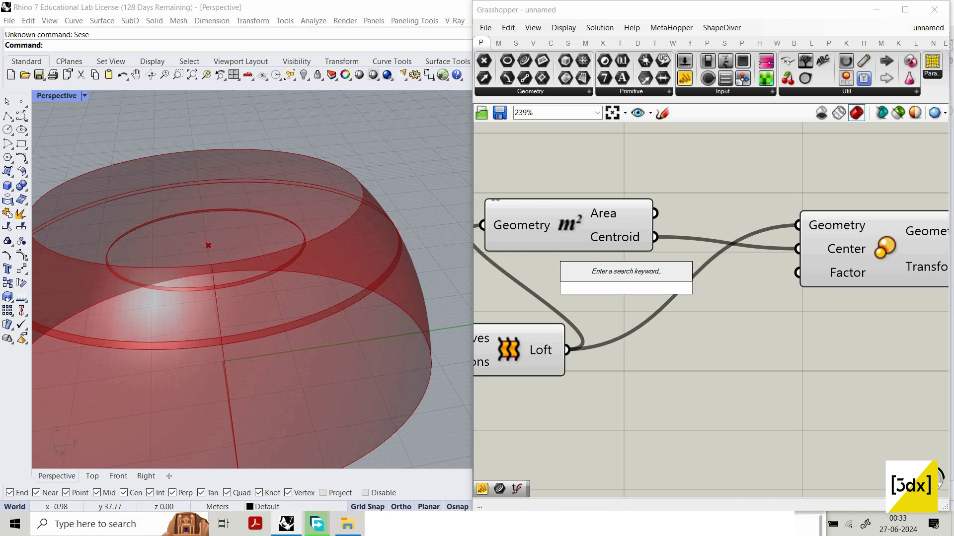
pyautogui.write('1.016')
pyautogui.press('Return')
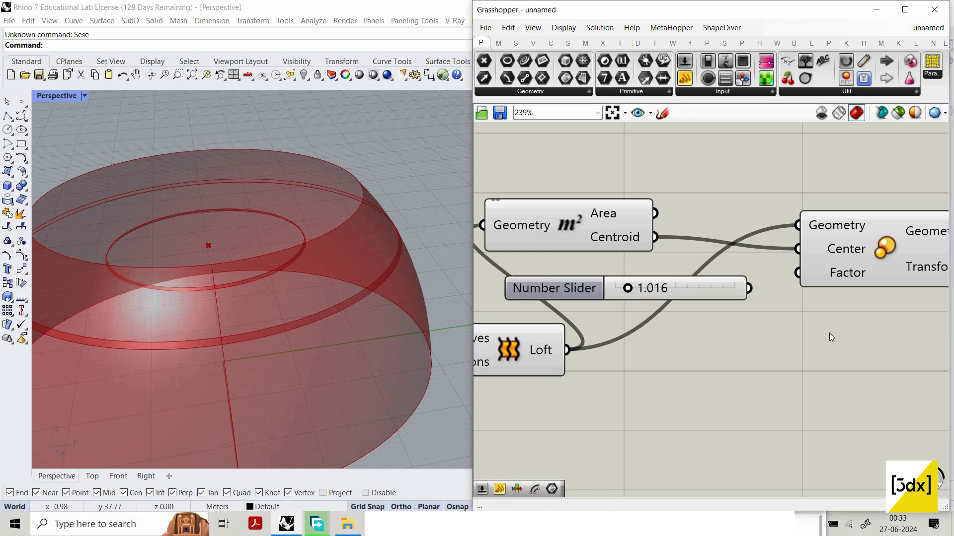
pyautogui.moveTo(748, 288); pyautogui.dragTo(797, 272)
pyautogui.click(714, 287)
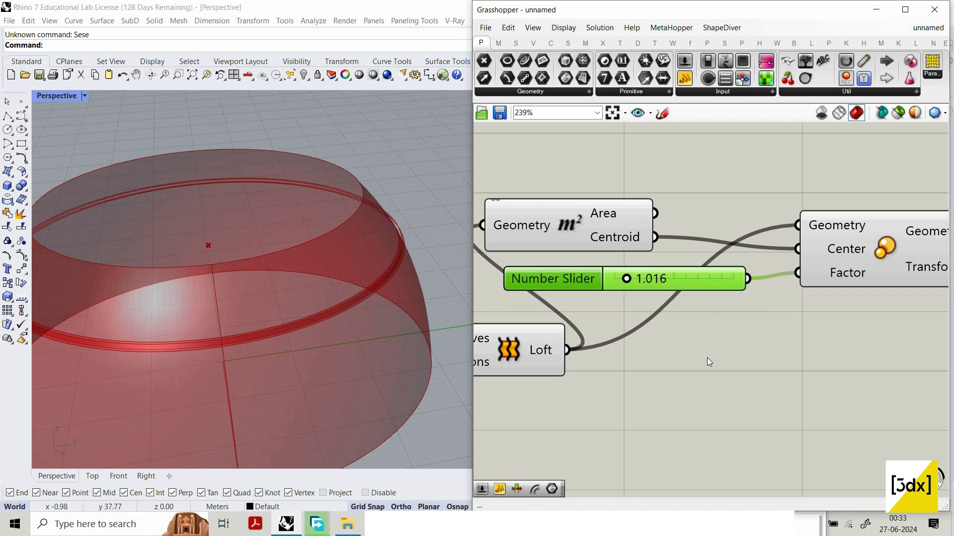
# Turn off the preview of the Area and Loft components feeding the Scale component
pyautogui.scroll(-3, 708, 357)
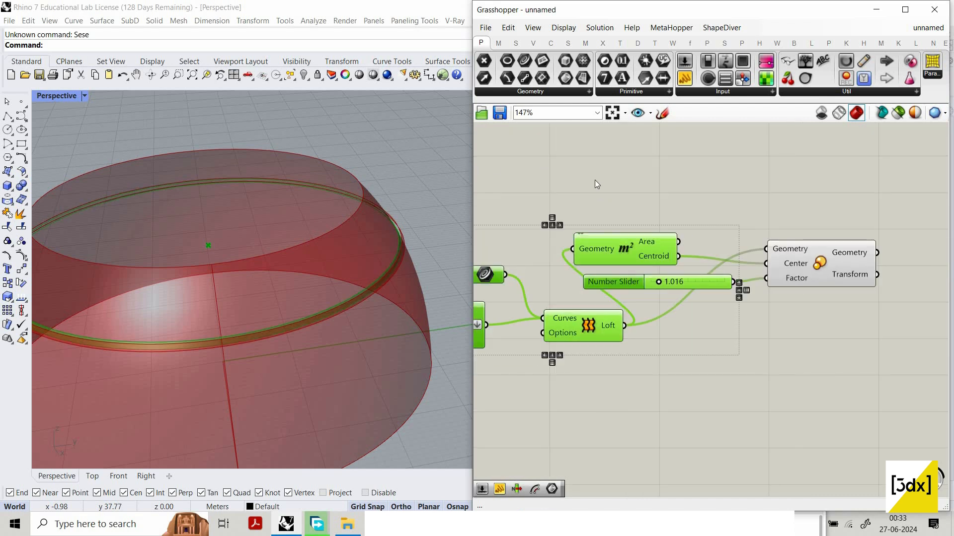
pyautogui.middleClick(595, 180)
pyautogui.click(588, 179)
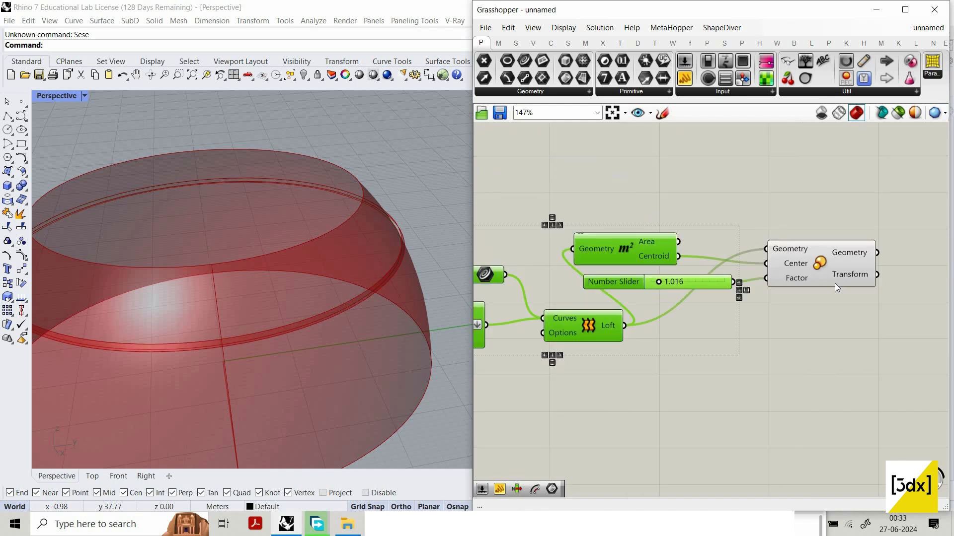
pyautogui.scroll(-2, 829, 278)
pyautogui.scroll(3, 828, 279)
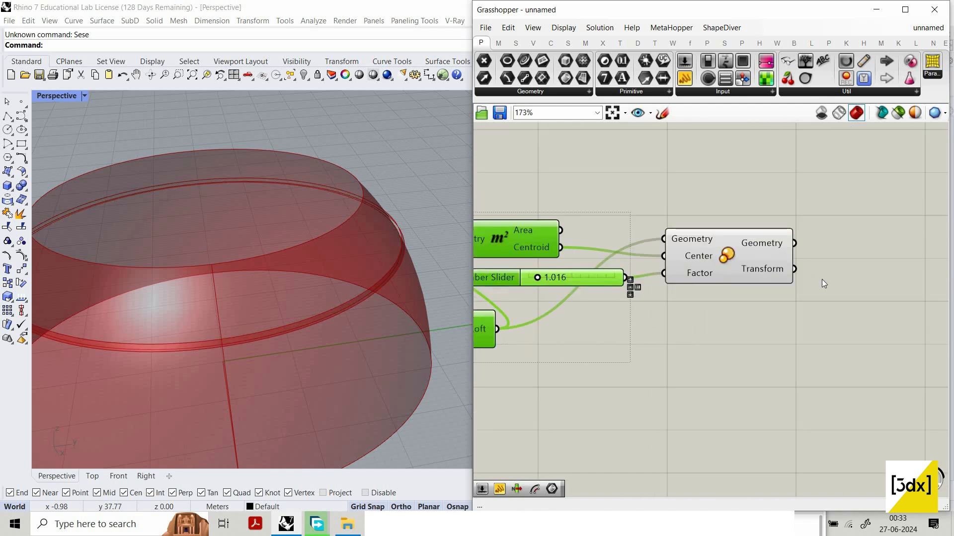
pyautogui.scroll(-1, 854, 264)
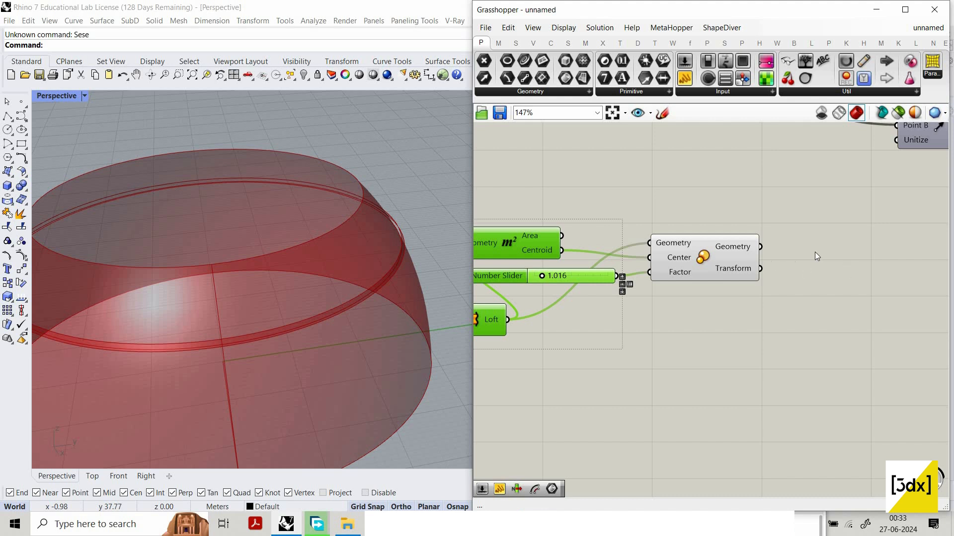
# Add a Cap Holes component and connect the Scale component's Geometry output to its Brep input
pyautogui.moveTo(810, 268); pyautogui.dragTo(738, 264, button='right')
pyautogui.doubleClick(794, 253)
pyautogui.write('ca')
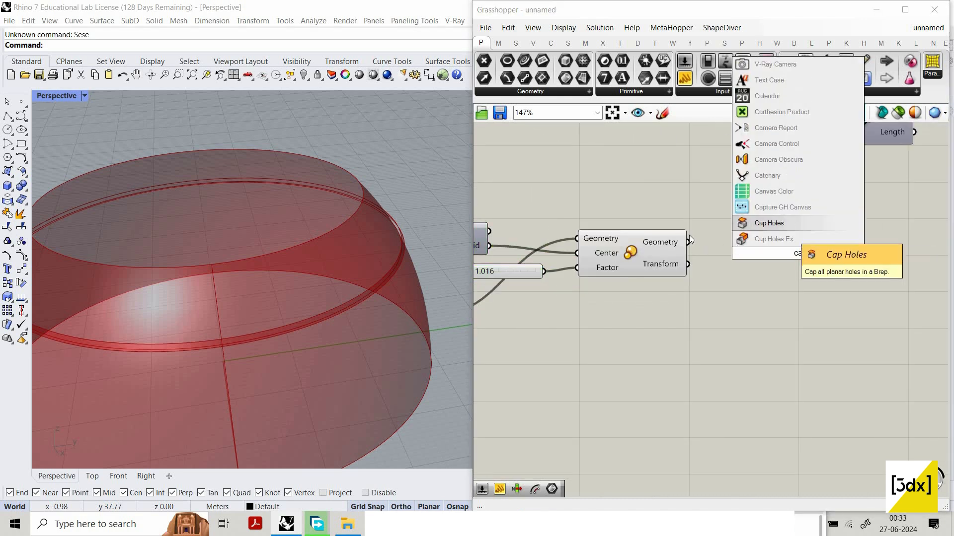
pyautogui.click(785, 225)
pyautogui.scroll(2, 755, 250)
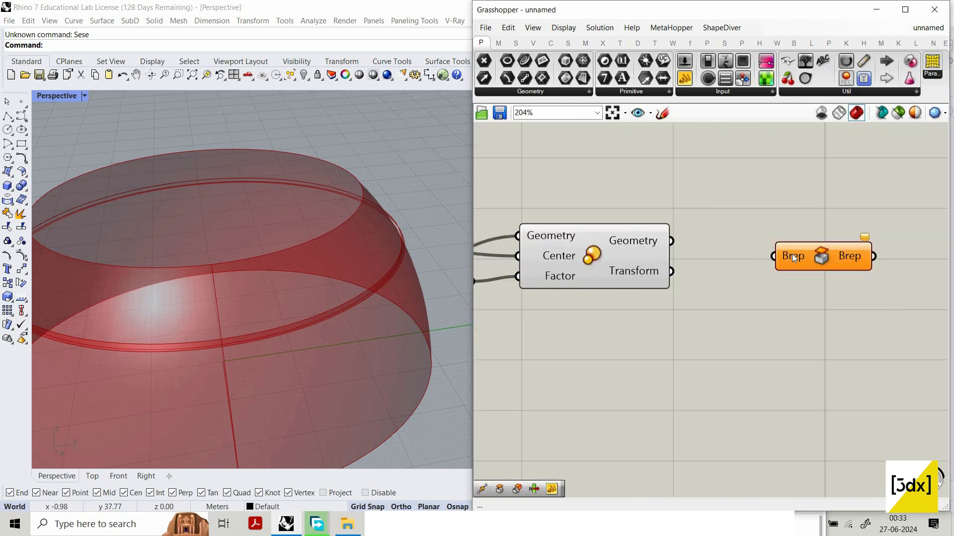
pyautogui.moveTo(773, 257); pyautogui.dragTo(670, 241)
pyautogui.scroll(-2, 795, 246)
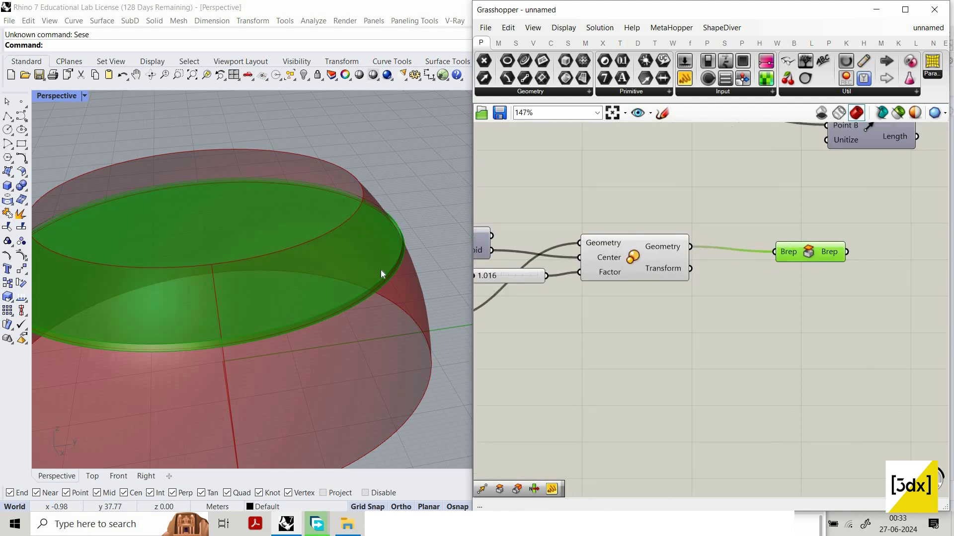
# Turn off the preview of the Scale component together with the Area and Loft components before it
pyautogui.scroll(3, 381, 270)
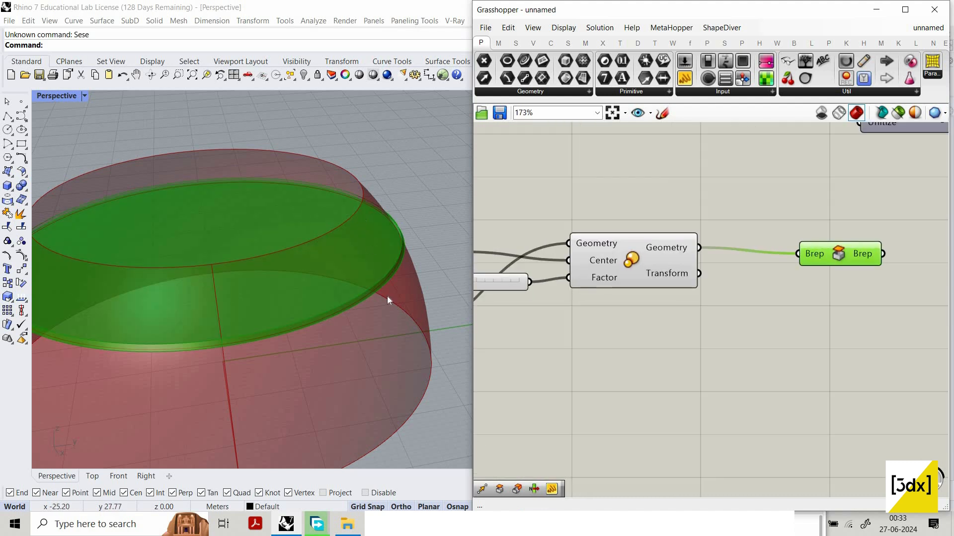
pyautogui.click(672, 239)
pyautogui.middleClick(687, 200)
pyautogui.click(693, 200)
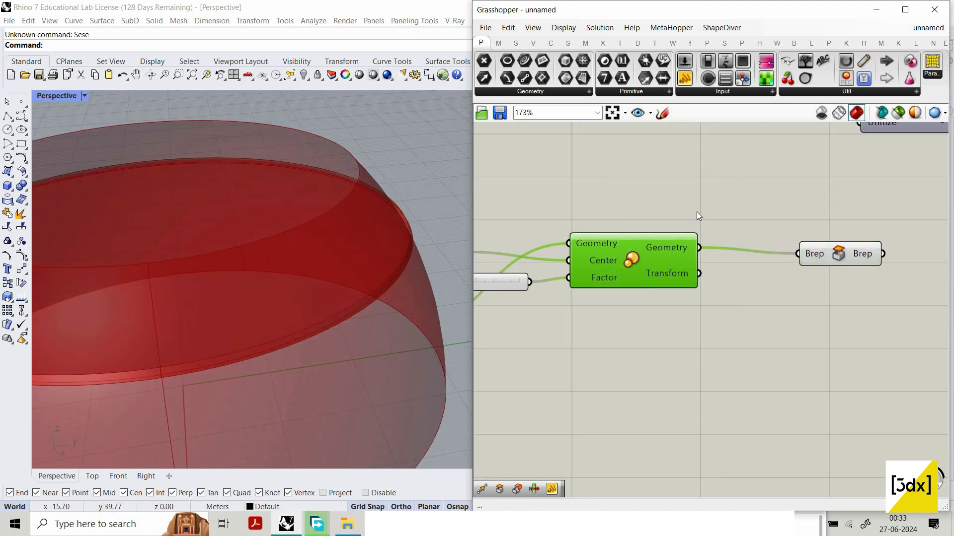
pyautogui.scroll(-4, 710, 243)
pyautogui.scroll(1, 704, 297)
pyautogui.moveTo(693, 292); pyautogui.dragTo(493, 203)
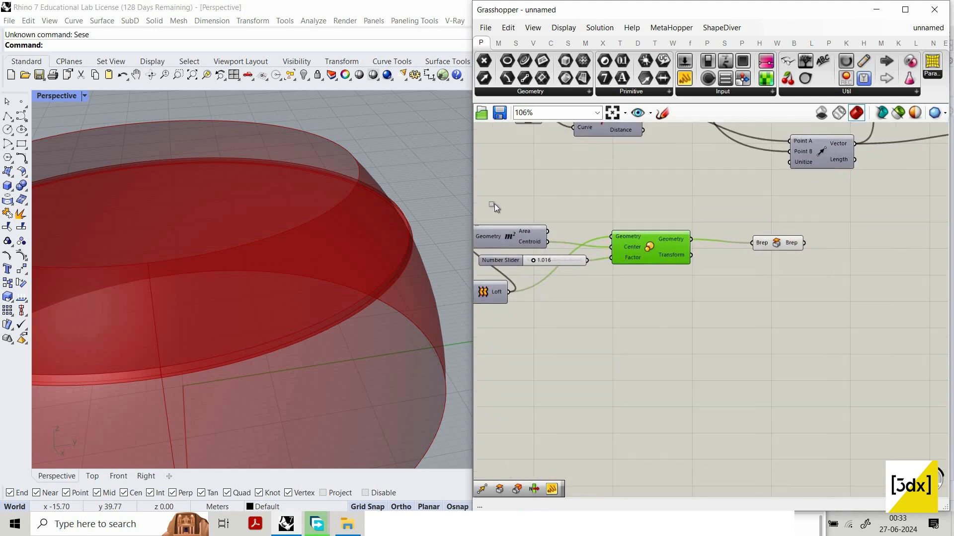
pyautogui.rightClick(649, 210)
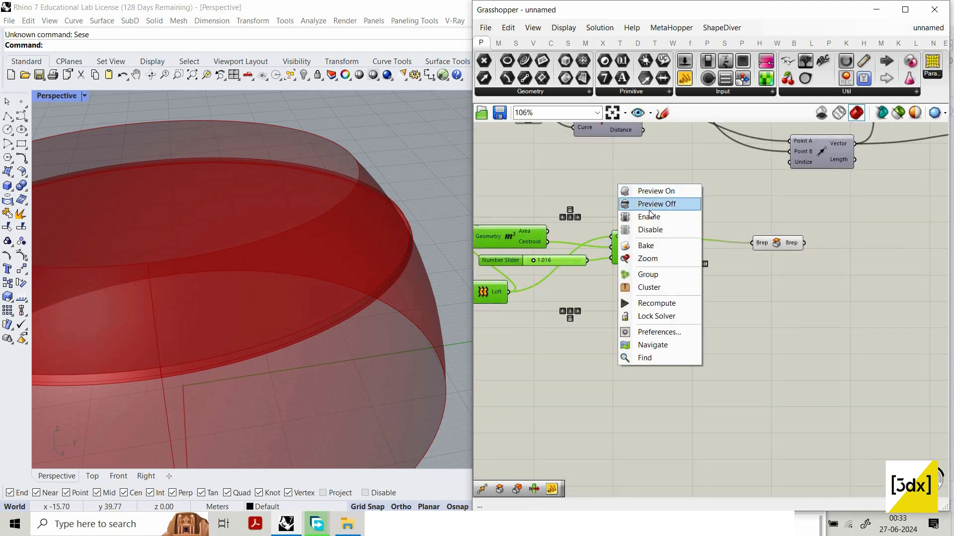
pyautogui.click(649, 210)
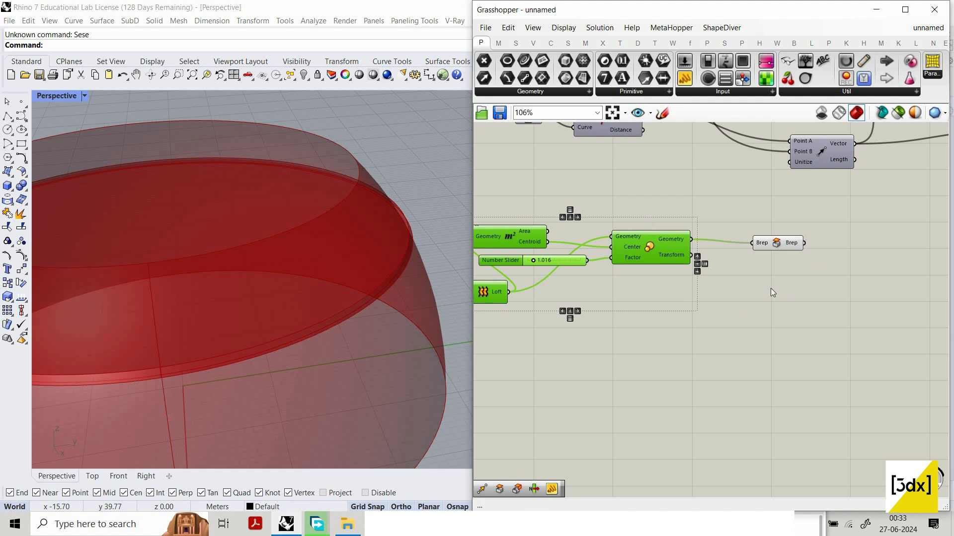
# Check the capped scaled band in the viewport and align the Cap Holes component with the Scale component's Geometry output
pyautogui.scroll(-1, 771, 288)
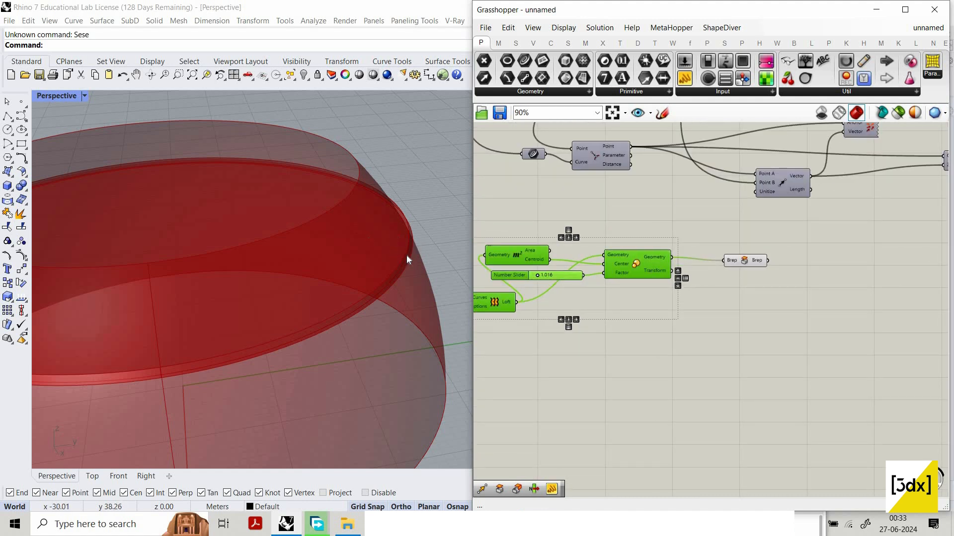
pyautogui.scroll(2, 768, 243)
pyautogui.click(748, 242)
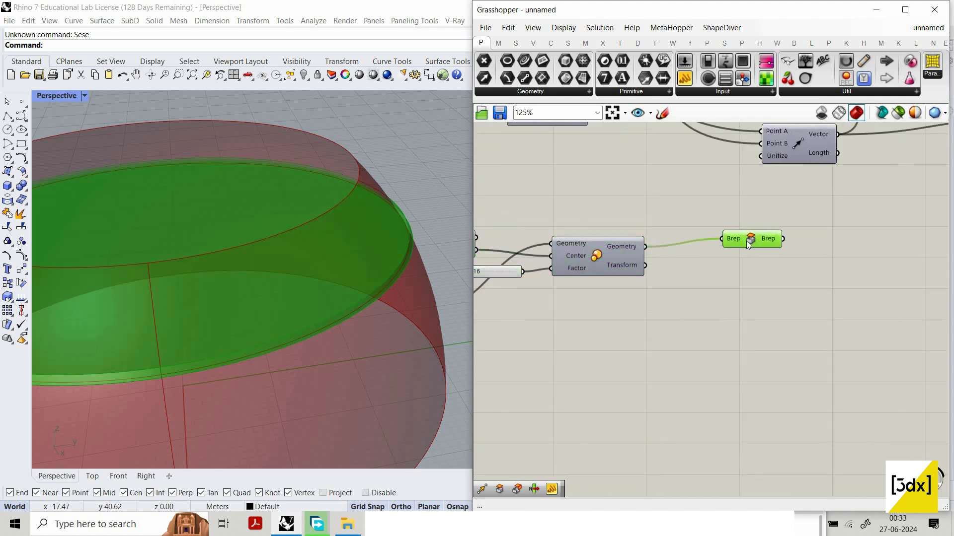
pyautogui.moveTo(751, 240); pyautogui.dragTo(756, 251)
pyautogui.moveTo(603, 322); pyautogui.dragTo(633, 315, button='right')
pyautogui.click(651, 305)
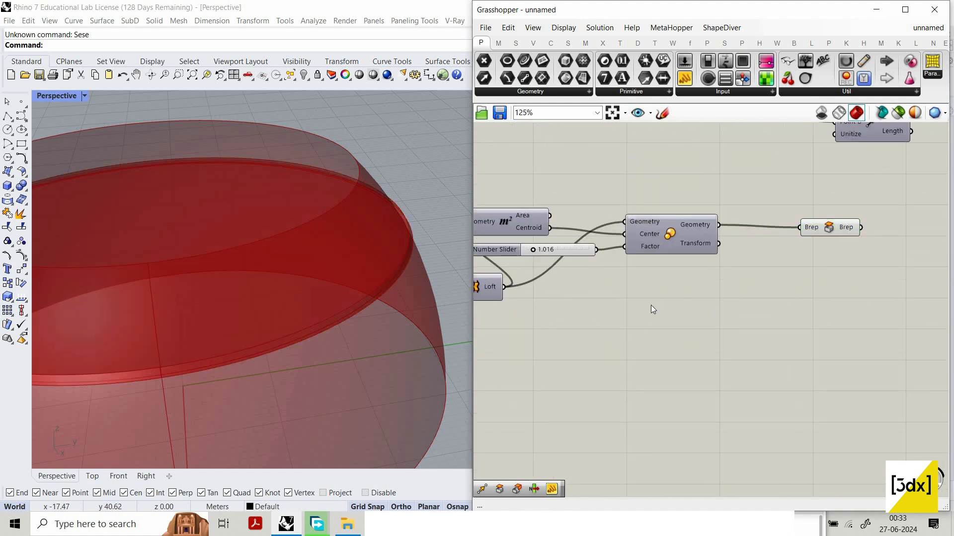
pyautogui.scroll(-4, 633, 322)
pyautogui.scroll(-3, 816, 162)
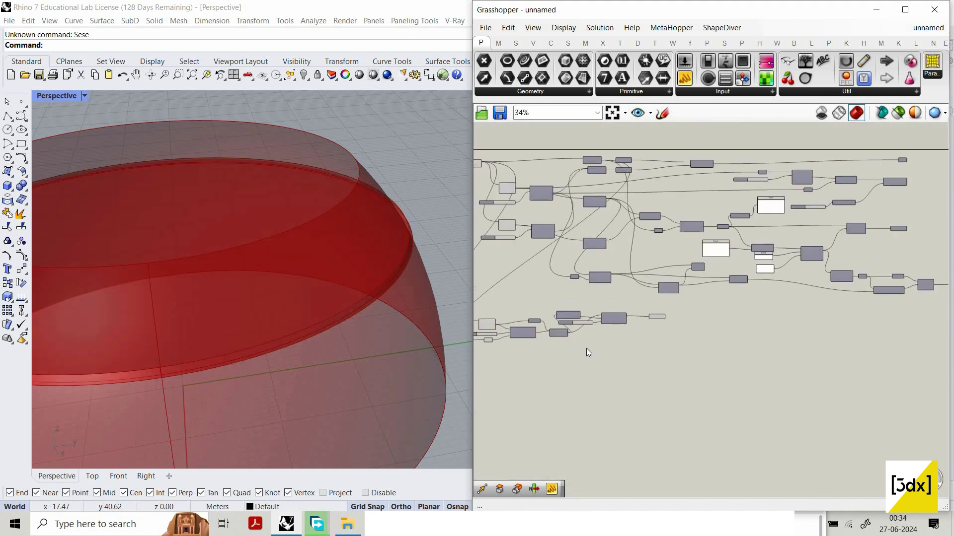
pyautogui.scroll(5, 666, 361)
pyautogui.doubleClick(665, 362)
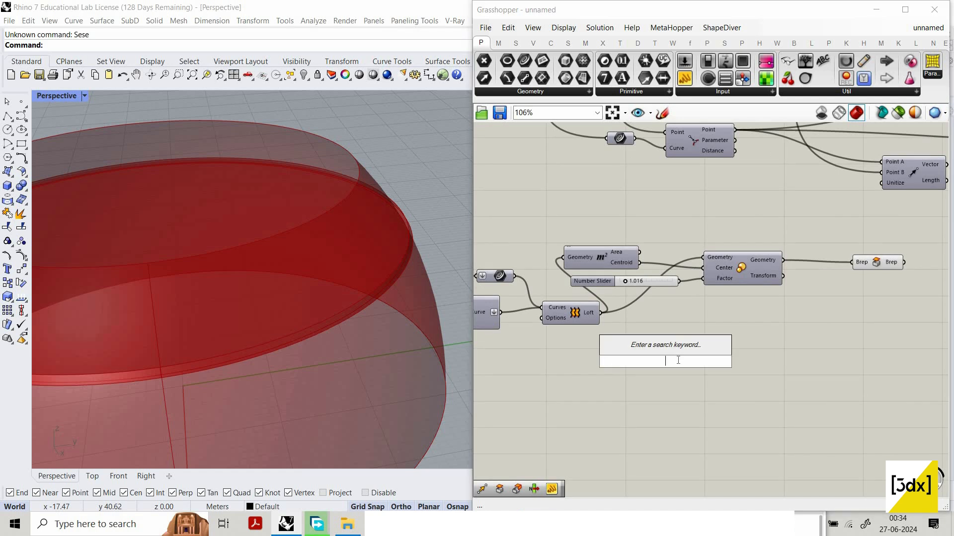
pyautogui.write('bre')
pyautogui.press('Escape')
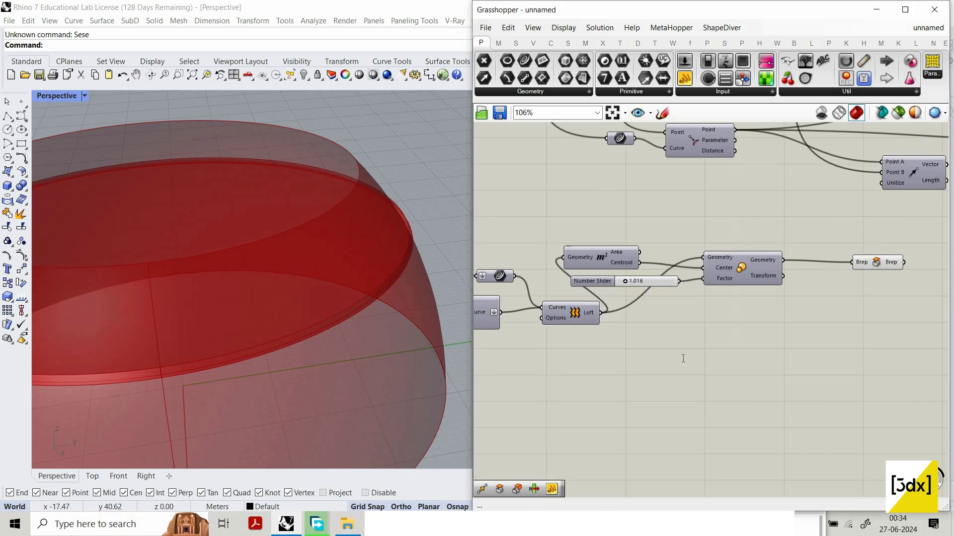
# Add a second Cap Holes component below the Scale component and connect the original Loft output to its Brep input
pyautogui.doubleClick(682, 358)
pyautogui.write('cap')
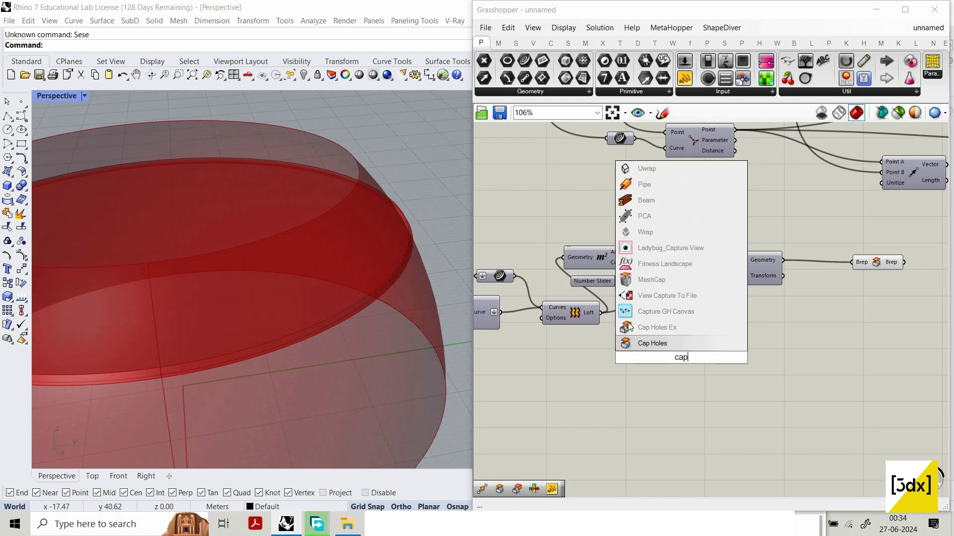
pyautogui.click(641, 347)
pyautogui.moveTo(600, 313); pyautogui.dragTo(656, 358)
pyautogui.moveTo(688, 359); pyautogui.dragTo(762, 354)
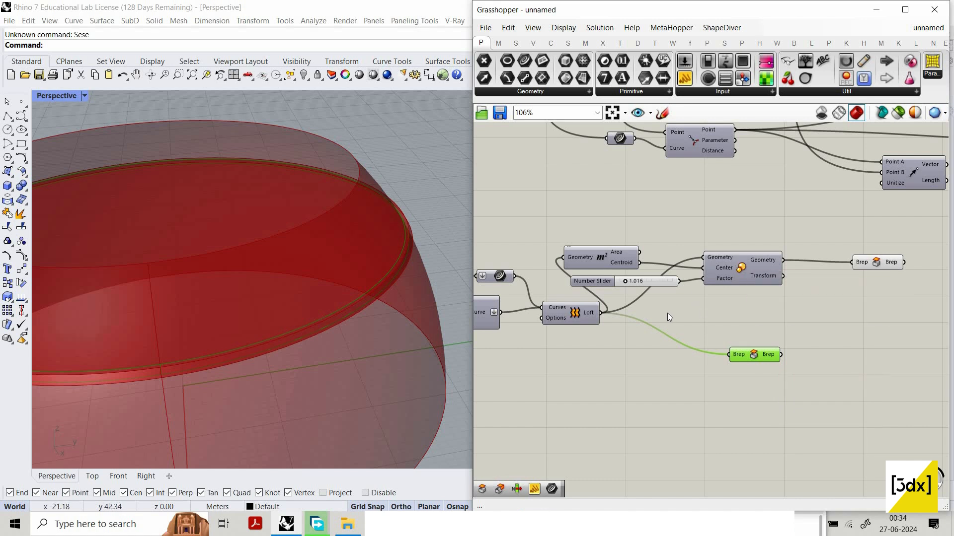
# Add a Scale NU component and connect the output of the second Cap Holes component to its Geometry input
pyautogui.scroll(-2, 772, 350)
pyautogui.doubleClick(771, 346)
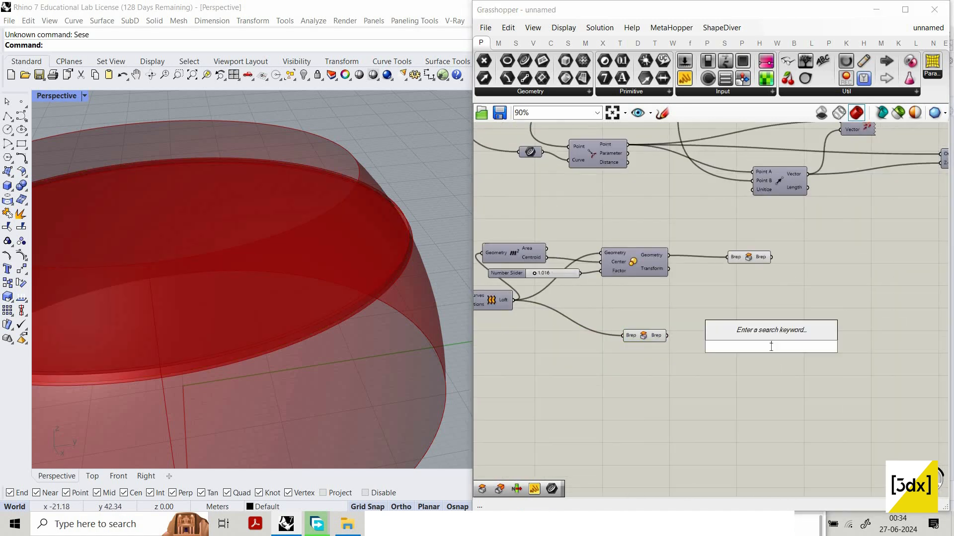
pyautogui.write('scale')
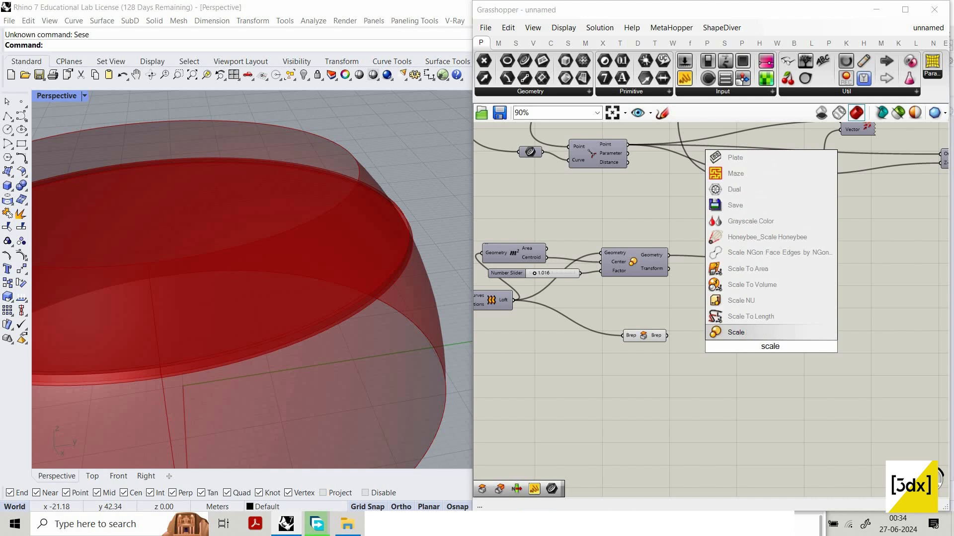
pyautogui.write(' nu')
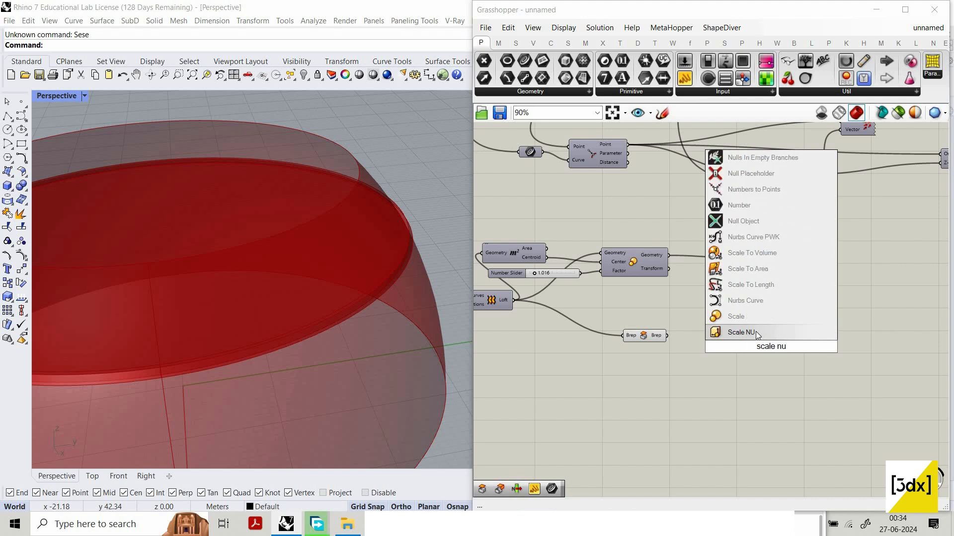
pyautogui.click(756, 332)
pyautogui.scroll(2, 717, 329)
pyautogui.moveTo(657, 336); pyautogui.dragTo(754, 326)
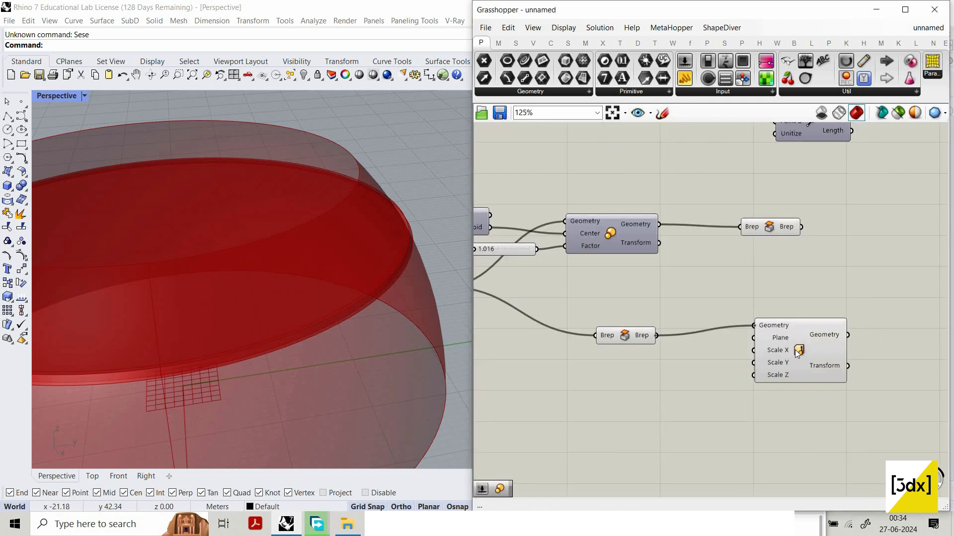
# Add an Area component fed by the lower Cap Holes output and connect its Centroid to the Scale NU component's Plane input
pyautogui.moveTo(797, 352); pyautogui.dragTo(817, 362)
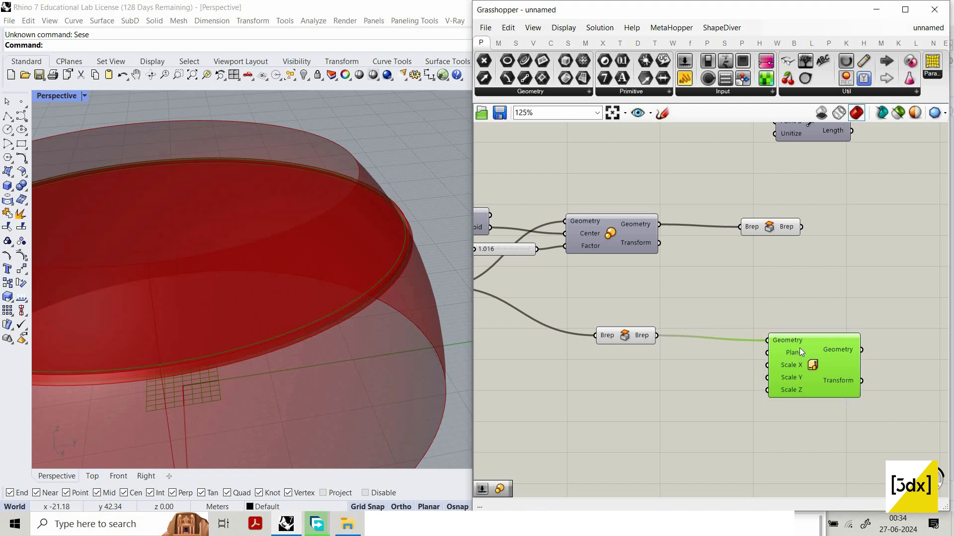
pyautogui.doubleClick(665, 383)
pyautogui.write('re')
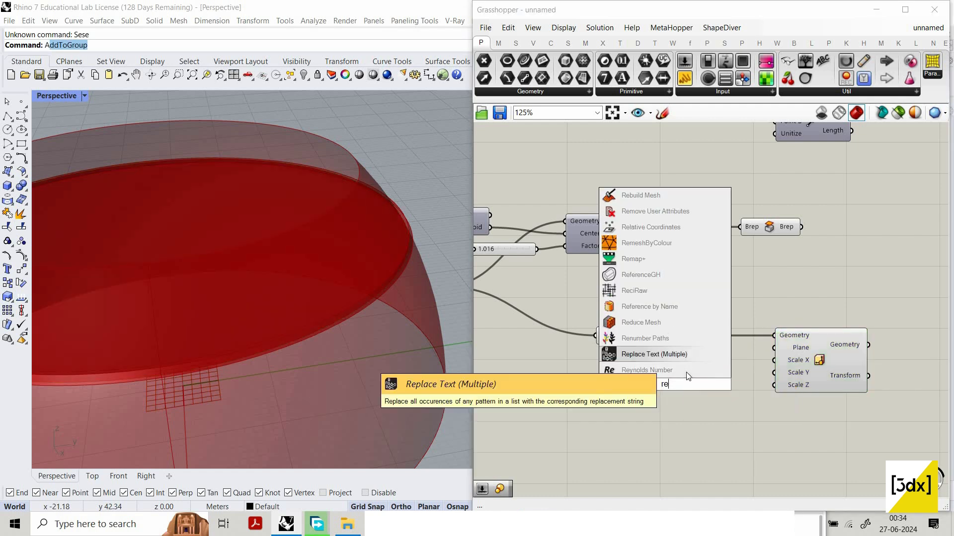
pyautogui.press('Escape')
pyautogui.press('Escape')
pyautogui.doubleClick(687, 372)
pyautogui.write('are')
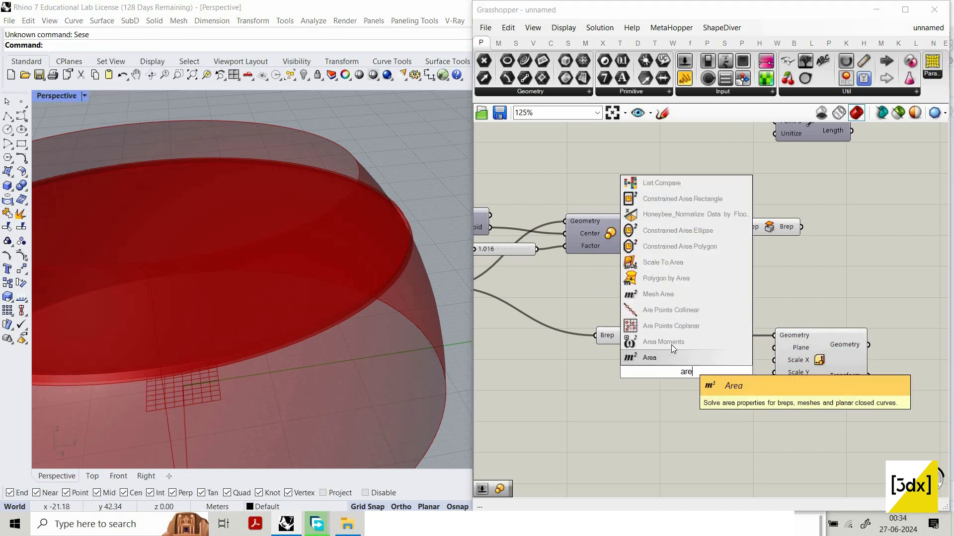
pyautogui.click(670, 357)
pyautogui.moveTo(656, 335); pyautogui.dragTo(641, 372)
pyautogui.moveTo(730, 378); pyautogui.dragTo(773, 347)
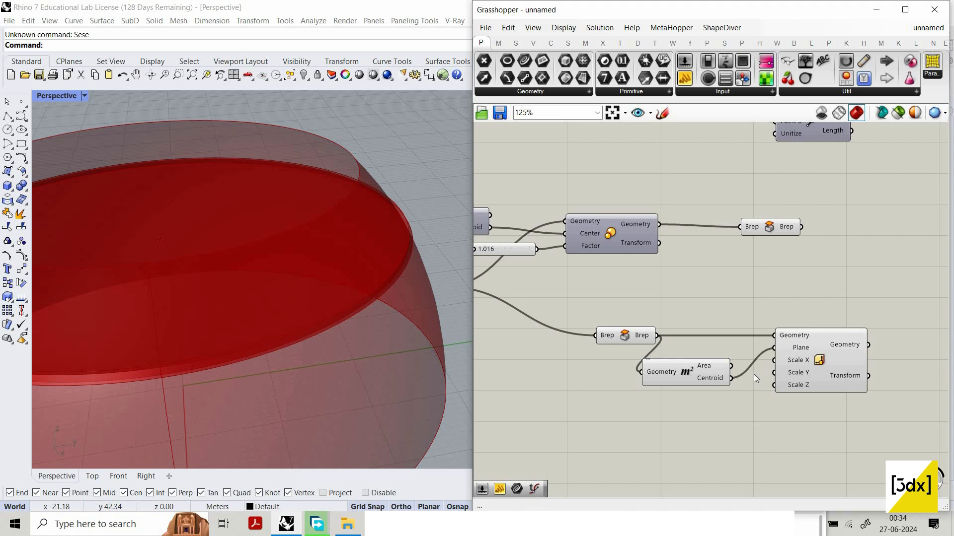
# Add a number slider with the value 10 and connect it to the Scale Z input of Scale NU
pyautogui.doubleClick(653, 408)
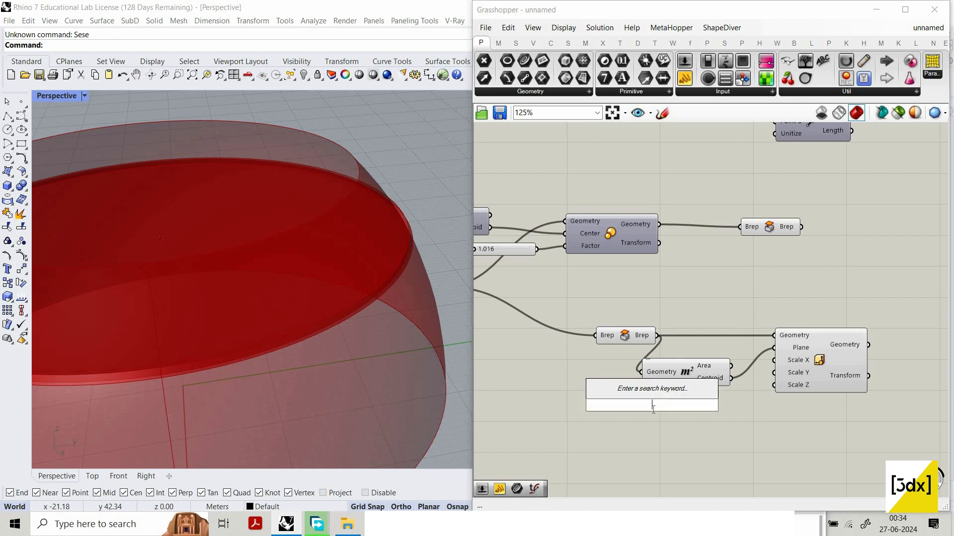
pyautogui.write('10')
pyautogui.press('Return')
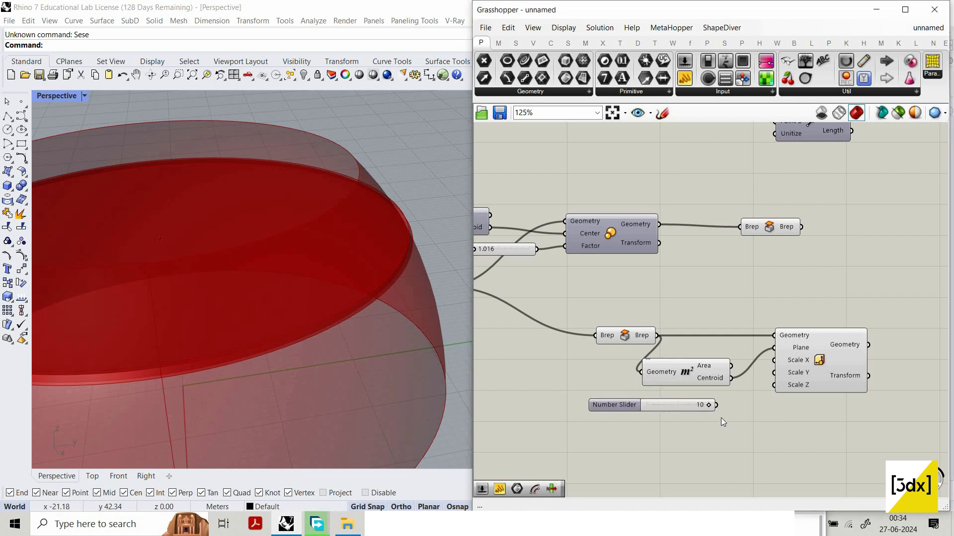
pyautogui.moveTo(775, 385); pyautogui.dragTo(715, 405)
pyautogui.scroll(-3, 656, 388)
pyautogui.moveTo(221, 232); pyautogui.dragTo(342, 213, button='right')
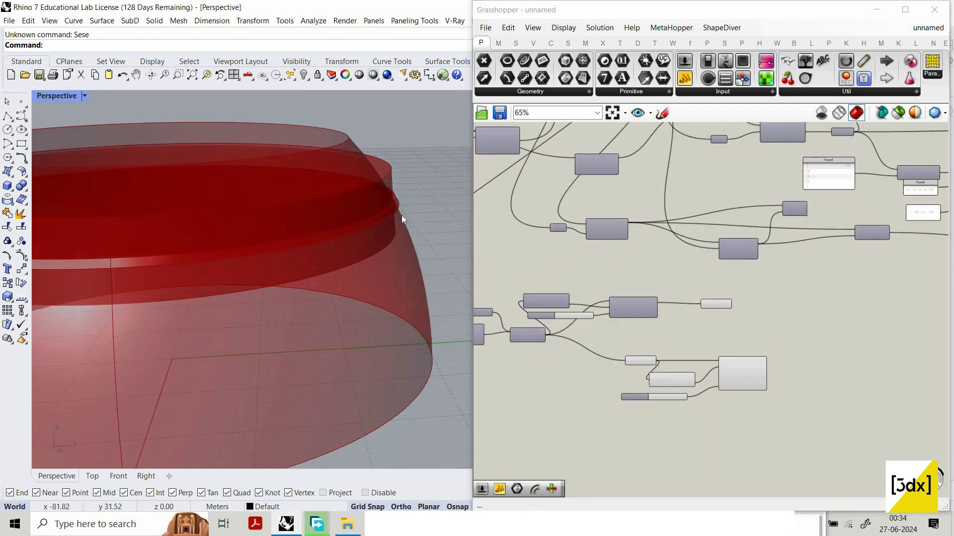
pyautogui.scroll(3, 401, 215)
pyautogui.scroll(5, 671, 393)
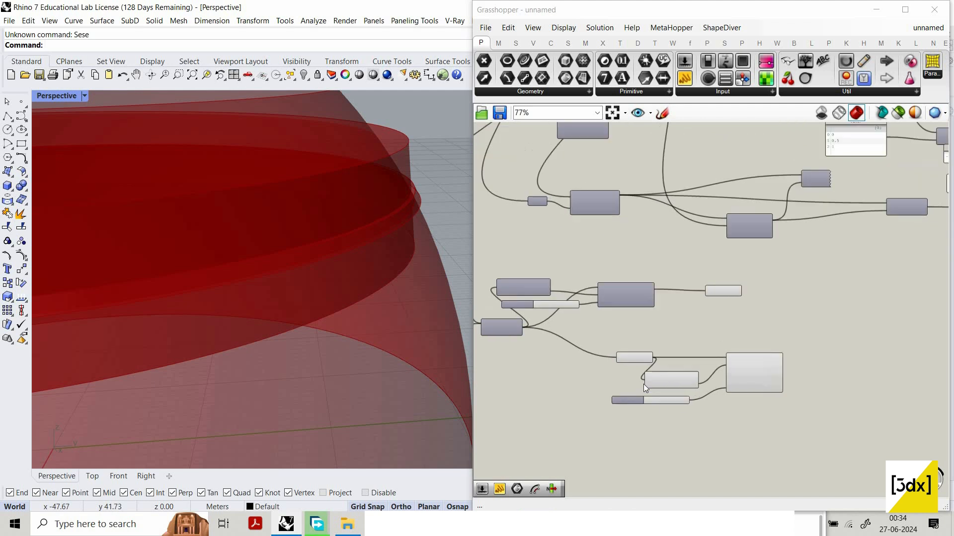
pyautogui.scroll(-1, 876, 284)
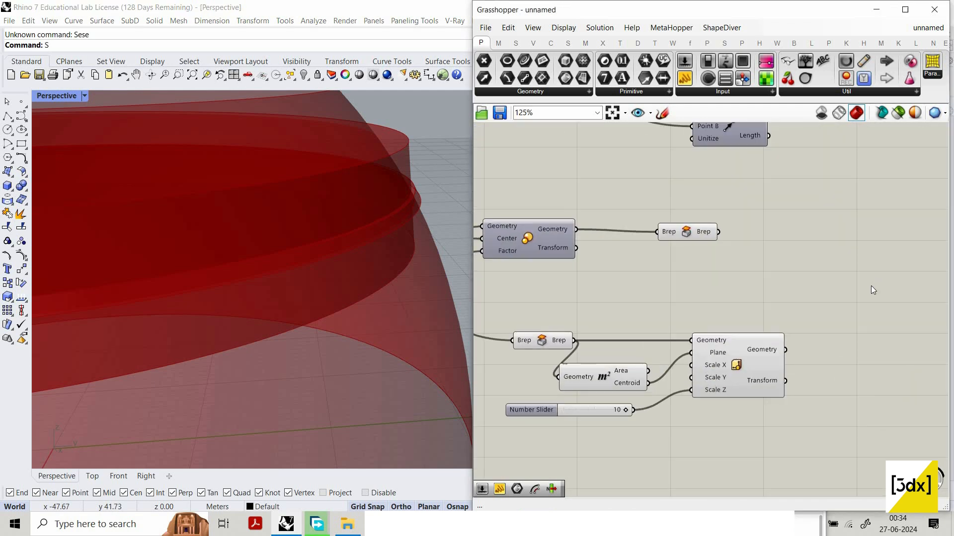
# Add a Solid Difference component with the upper Cap Holes output as Breps A and the Scale NU Geometry as Breps B
pyautogui.doubleClick(868, 288)
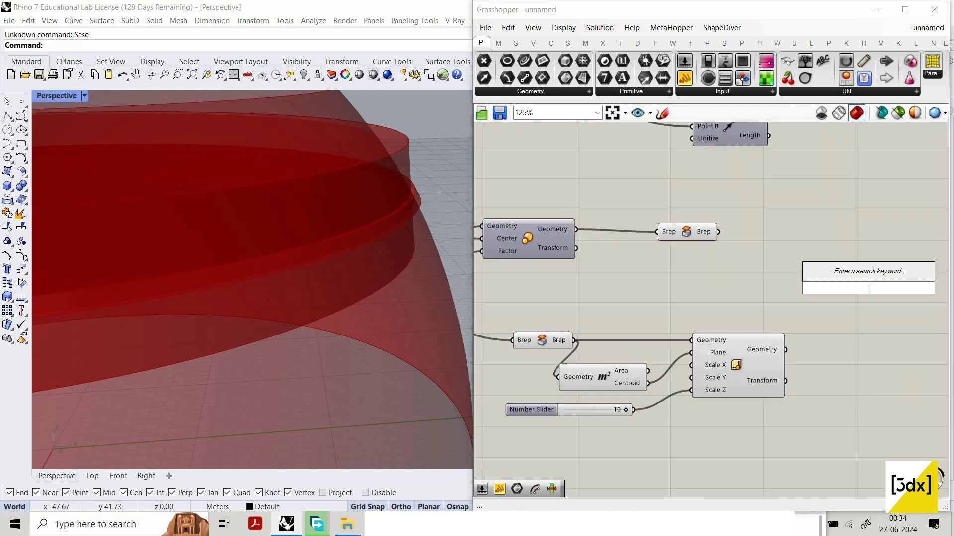
pyautogui.write('solid')
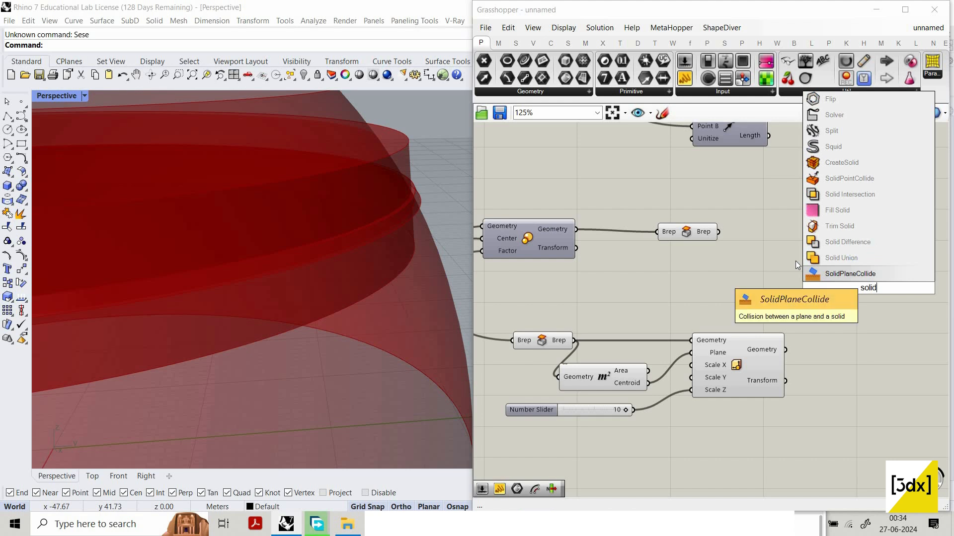
pyautogui.click(849, 242)
pyautogui.moveTo(835, 281); pyautogui.dragTo(785, 350)
pyautogui.scroll(-2, 808, 329)
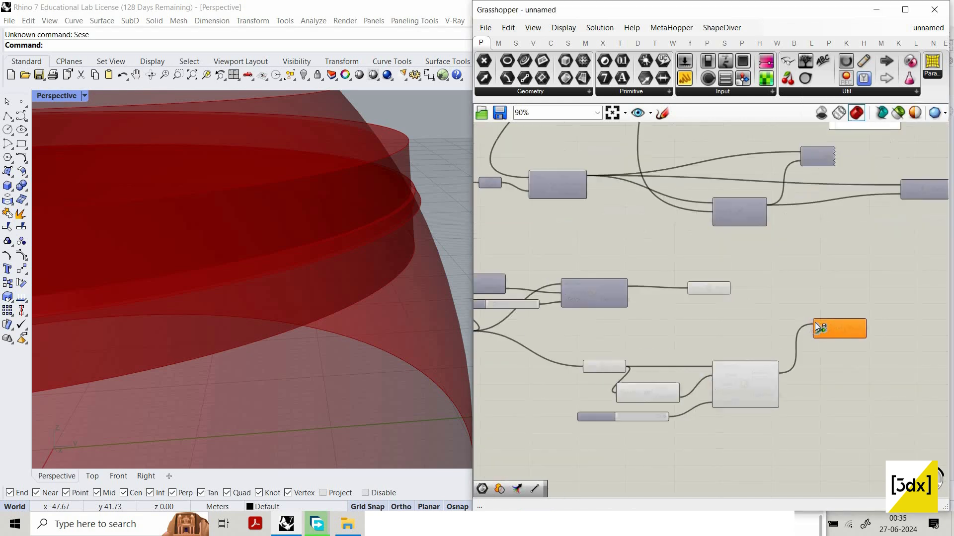
pyautogui.hotkey('ctrl', 'z')
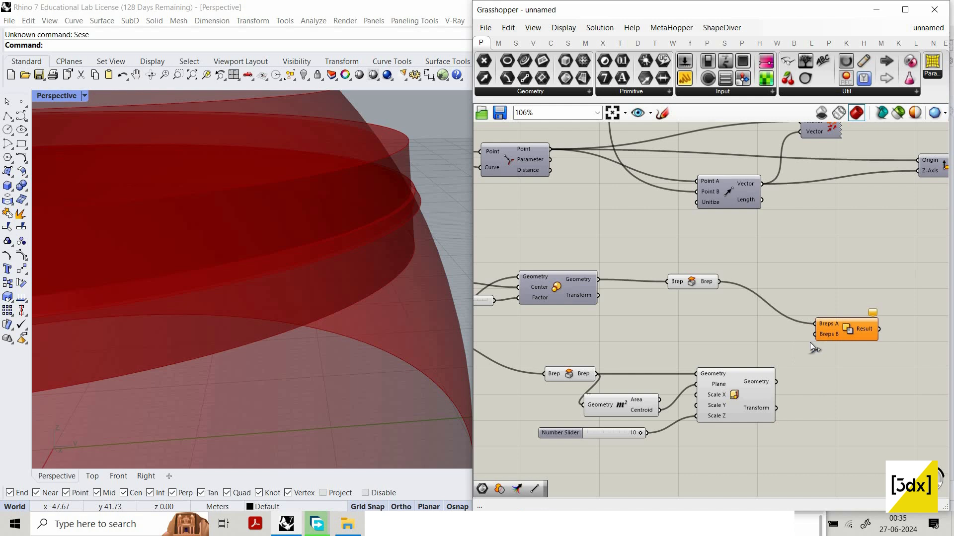
pyautogui.scroll(-3, 776, 425)
# Turn off the preview of the Scale, Cap Holes, Area and Scale NU components that feed the Solid Difference
pyautogui.moveTo(641, 314); pyautogui.dragTo(776, 421)
pyautogui.rightClick(640, 288)
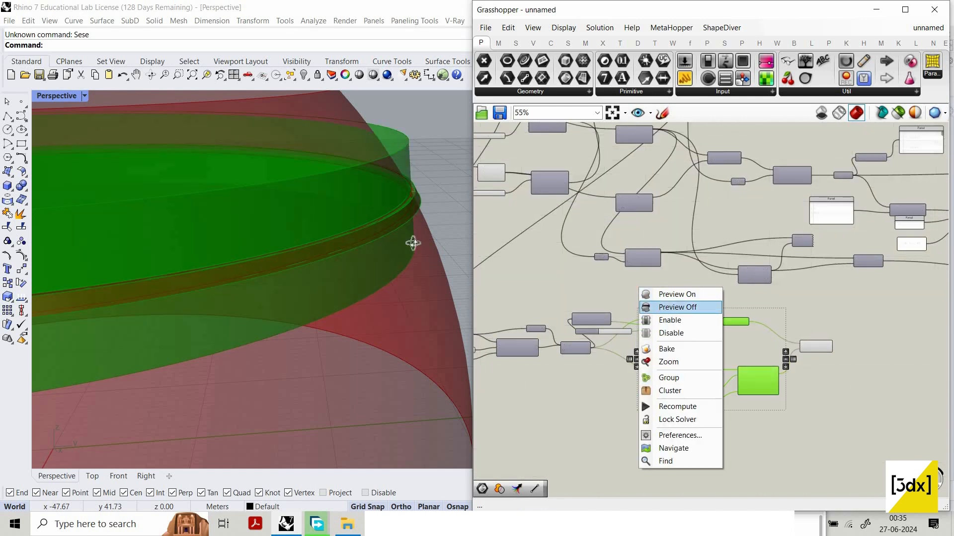
pyautogui.click(656, 306)
pyautogui.moveTo(414, 243); pyautogui.dragTo(380, 221, button='right')
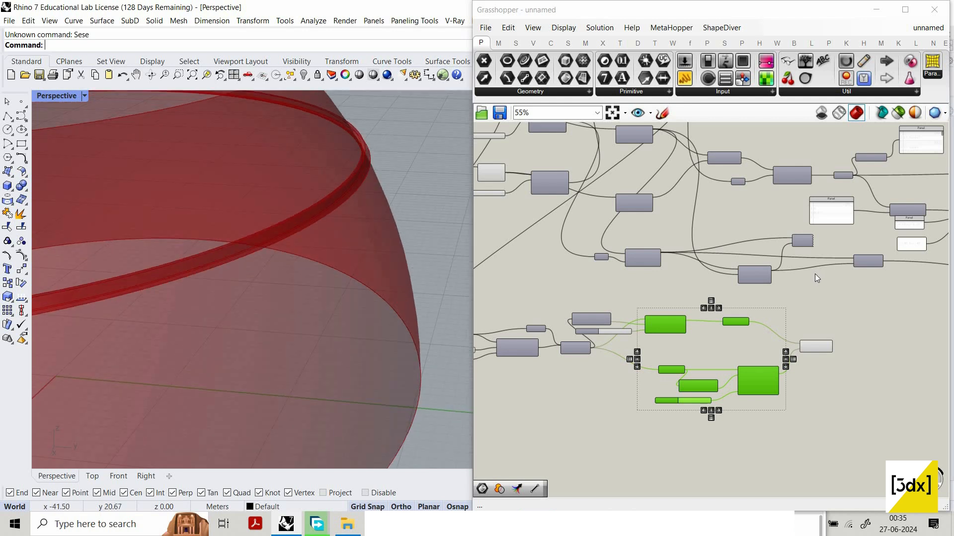
# Add a Brep parameter to the right of the Solid Difference component and connect the Result output to it
pyautogui.scroll(-2, 708, 357)
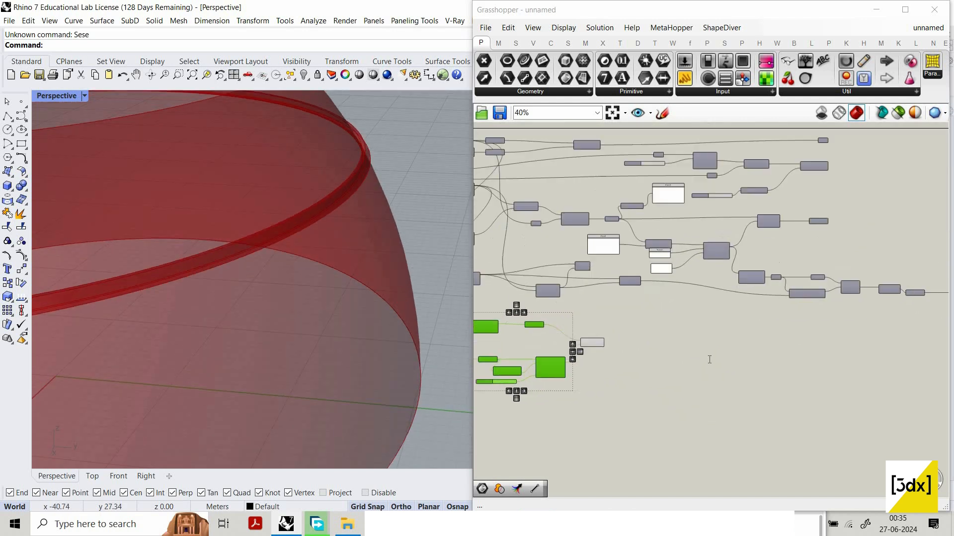
pyautogui.doubleClick(709, 360)
pyautogui.write('bre')
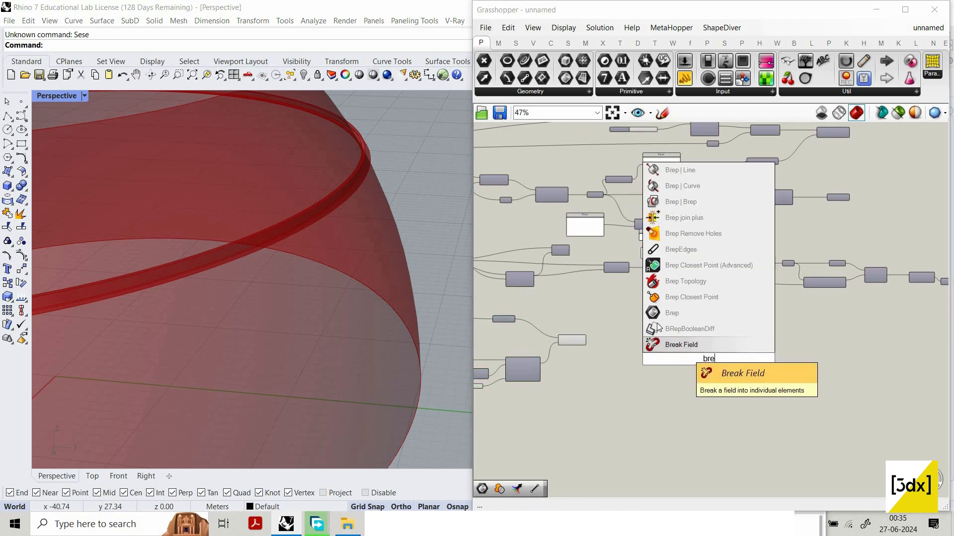
pyautogui.press('Up')
pyautogui.press('Up')
pyautogui.press('Return')
pyautogui.scroll(3, 609, 348)
pyautogui.moveTo(765, 370); pyautogui.dragTo(577, 339)
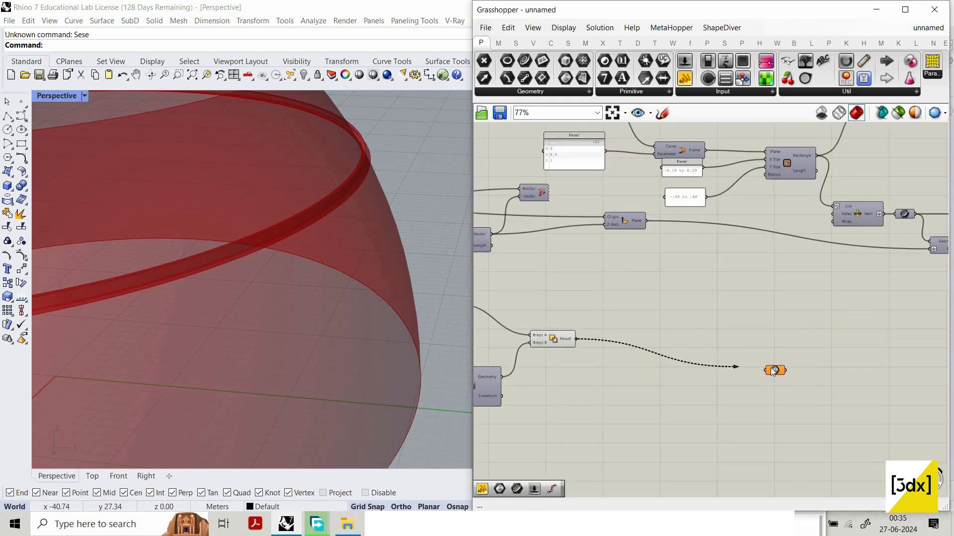
pyautogui.moveTo(775, 371); pyautogui.dragTo(804, 360)
# Turn off the Solid Difference preview and place its Brep parameter in line below the existing final Brep parameter
pyautogui.moveTo(529, 301); pyautogui.dragTo(681, 416)
pyautogui.middleClick(591, 296)
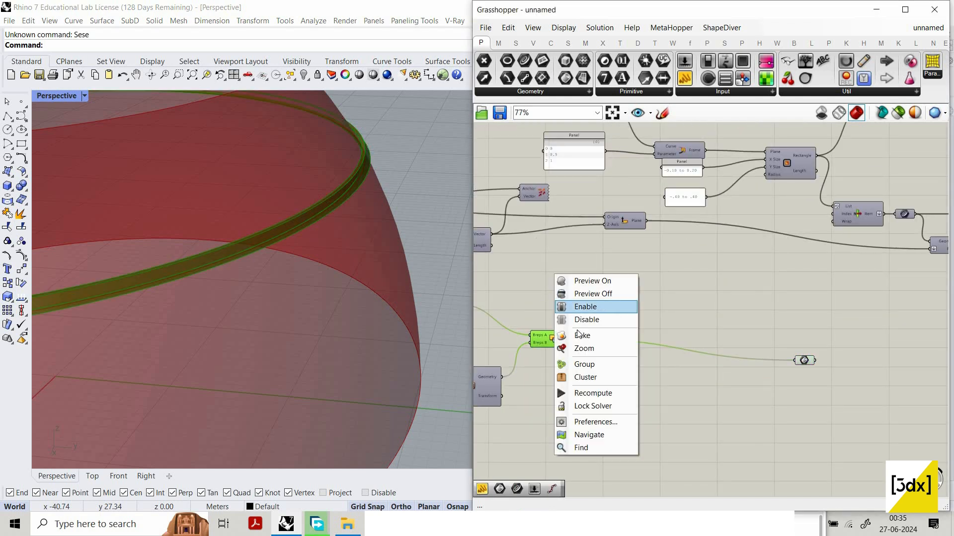
pyautogui.click(591, 294)
pyautogui.scroll(-5, 577, 347)
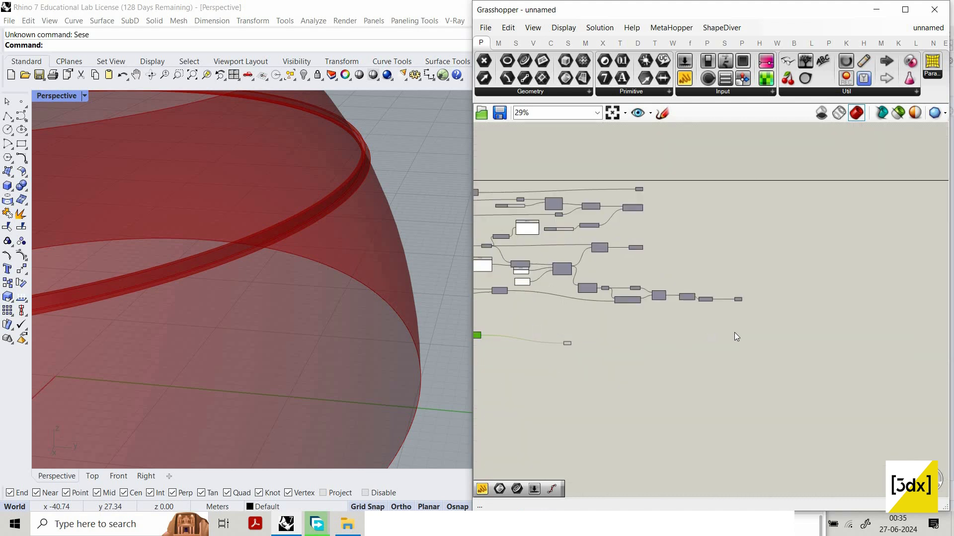
pyautogui.moveTo(734, 332); pyautogui.dragTo(726, 289)
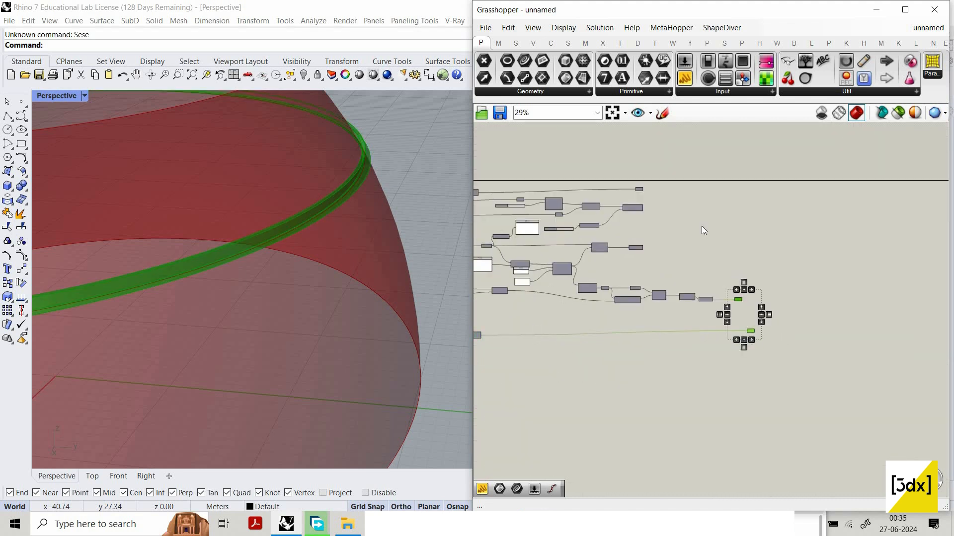
pyautogui.scroll(6, 623, 257)
# Add a Brep parameter for the Cap Holes output after the sweep and move it toward the final Brep parameters
pyautogui.moveTo(648, 251); pyautogui.dragTo(597, 291)
pyautogui.scroll(-4, 666, 276)
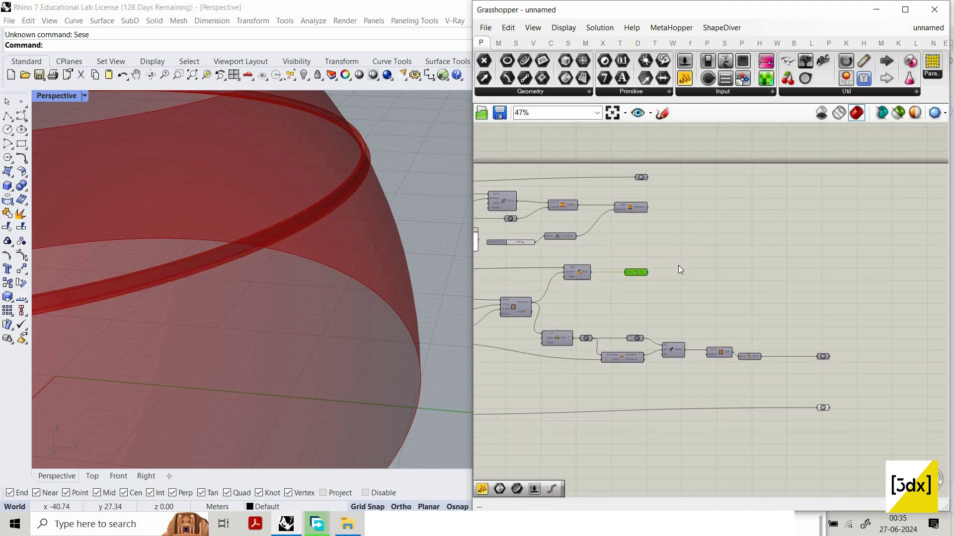
pyautogui.scroll(3, 678, 265)
pyautogui.doubleClick(681, 274)
pyautogui.write('bre')
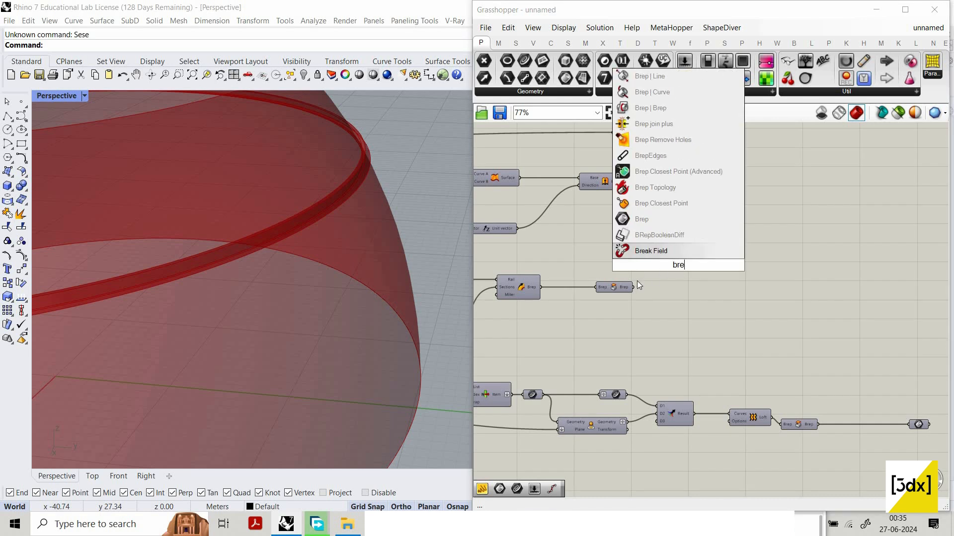
pyautogui.click(641, 219)
pyautogui.moveTo(668, 266); pyautogui.dragTo(633, 287)
pyautogui.moveTo(679, 266); pyautogui.dragTo(838, 418)
# Align the three final Brep parameters in one vertical column at the end of the definition
pyautogui.scroll(-3, 773, 312)
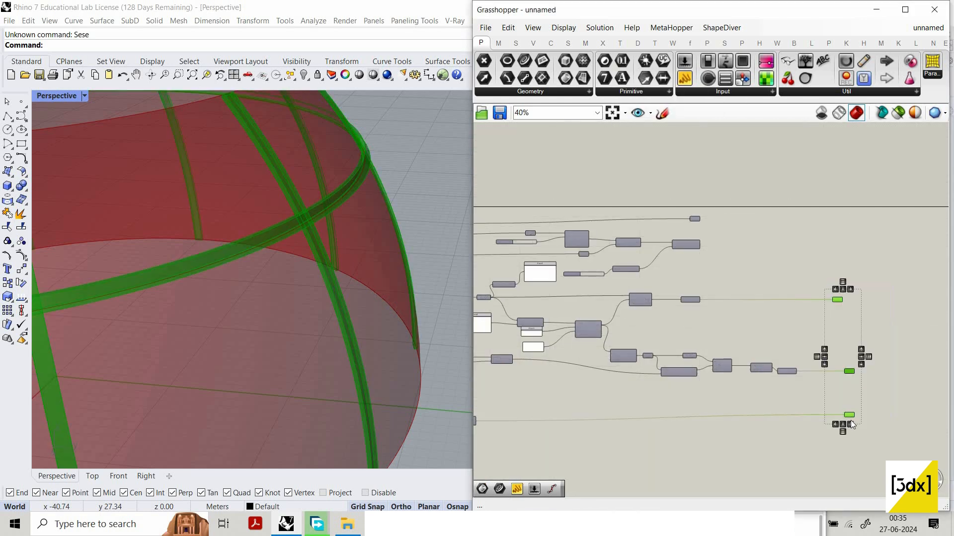
pyautogui.click(883, 417)
pyautogui.scroll(-2, 886, 421)
pyautogui.scroll(2, 888, 428)
pyautogui.moveTo(884, 281); pyautogui.dragTo(837, 414)
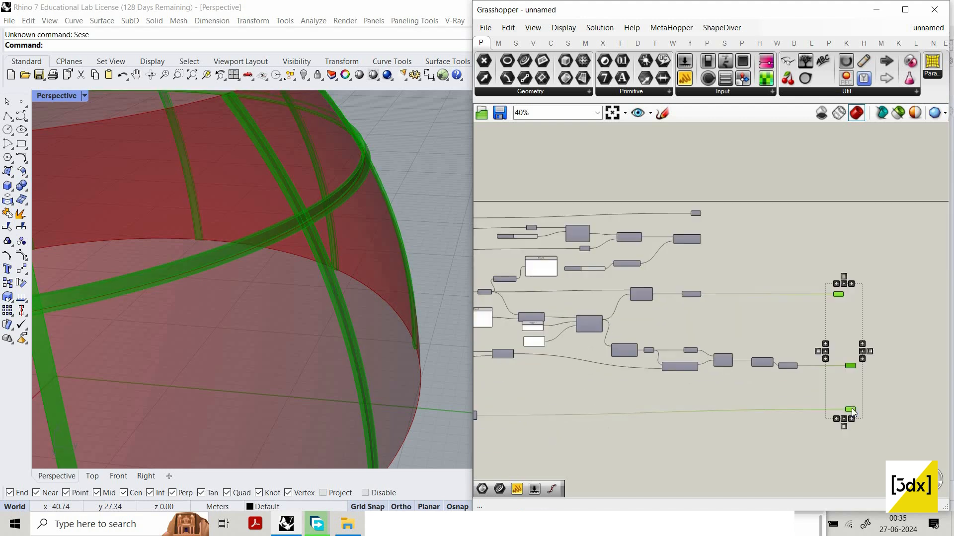
pyautogui.click(720, 232)
# Add two Brep parameters, connecting one to the Extrusion output and the other to the Brep parameter above it
pyautogui.scroll(4, 719, 232)
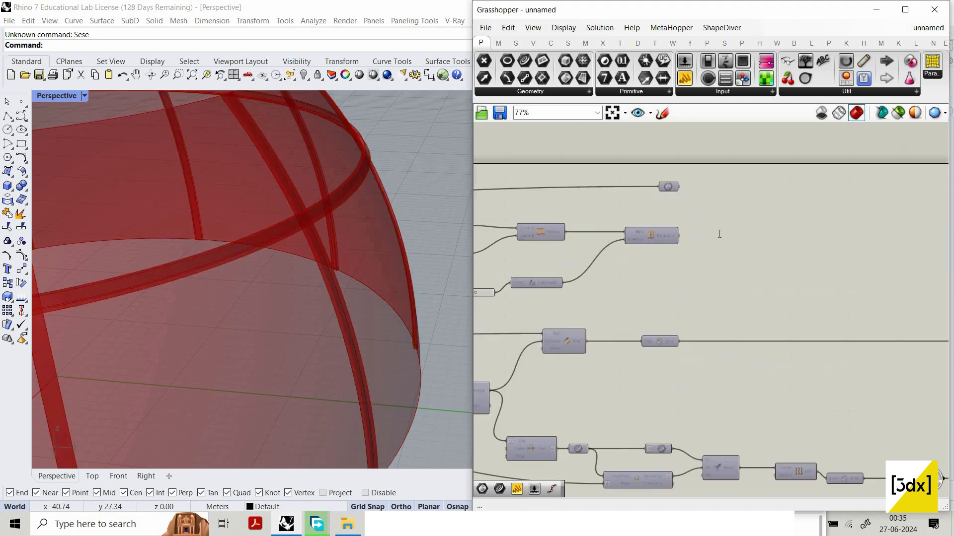
pyautogui.doubleClick(720, 233)
pyautogui.write('brep')
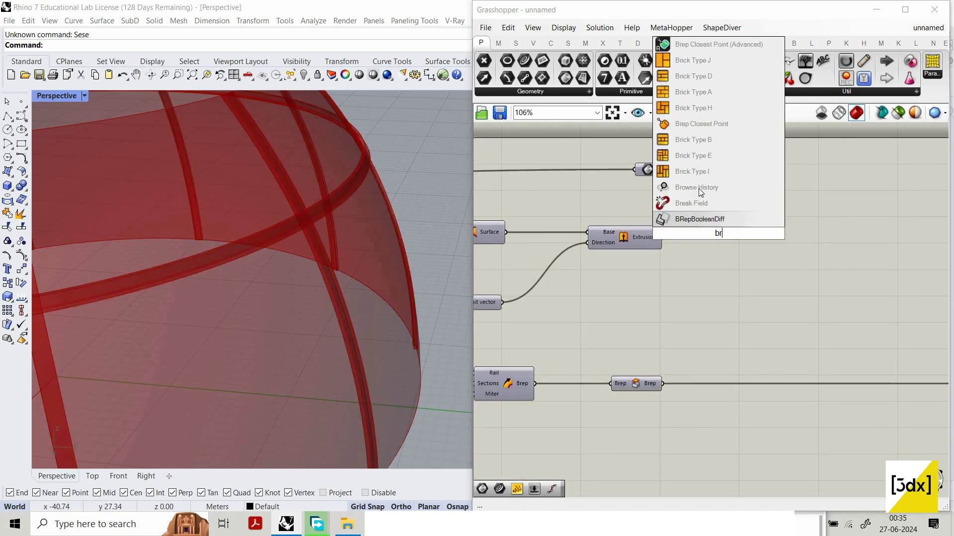
pyautogui.press('Return')
pyautogui.moveTo(662, 237); pyautogui.dragTo(730, 183)
pyautogui.moveTo(662, 170)
pyautogui.mouseDown()
pyautogui.moveTo(735, 188)
pyautogui.moveTo(712, 207)
pyautogui.moveTo(720, 186)
pyautogui.moveTo(662, 170)
pyautogui.mouseUp()
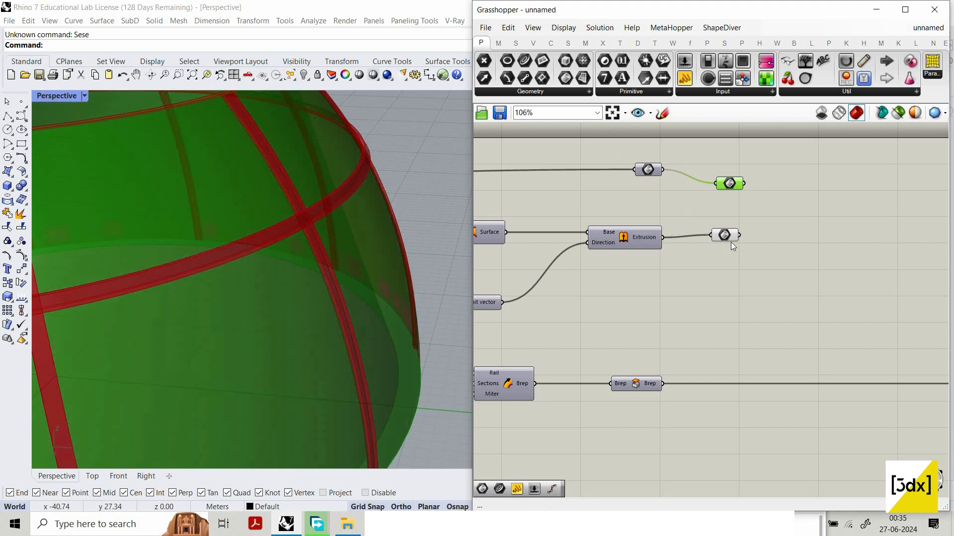
# Align the two new Brep parameters with each other and level the upper one with its source Brep
pyautogui.moveTo(696, 252); pyautogui.dragTo(649, 160)
pyautogui.click(717, 150)
pyautogui.moveTo(717, 150); pyautogui.dragTo(739, 251)
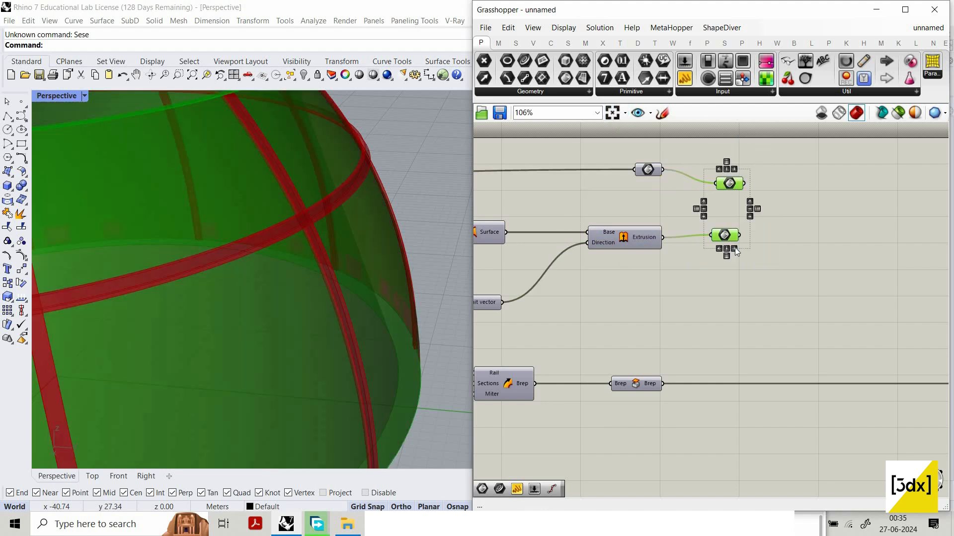
pyautogui.moveTo(820, 151); pyautogui.dragTo(656, 203)
pyautogui.click(750, 176)
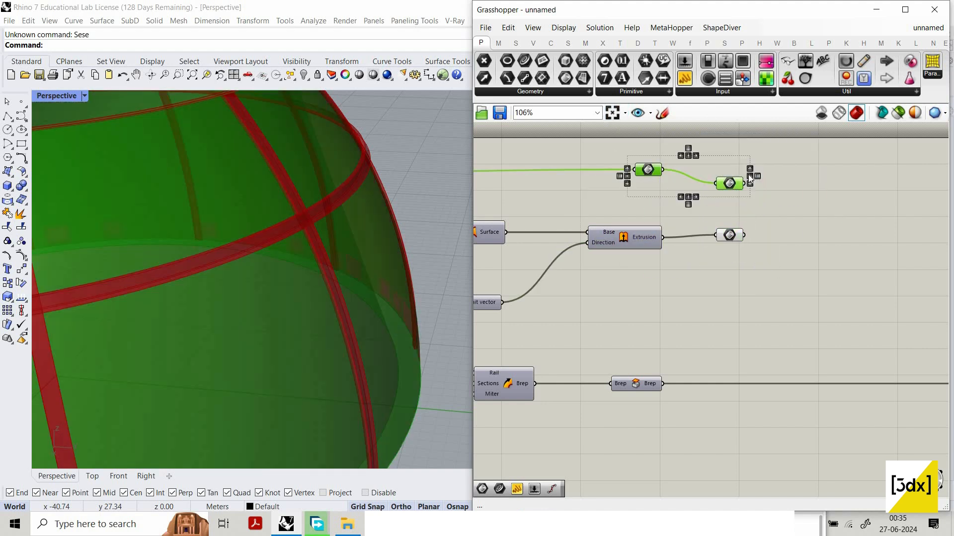
# Move the two new Brep parameters to the end of the definition and align all five final Breps in one column
pyautogui.moveTo(708, 154); pyautogui.dragTo(859, 250)
pyautogui.scroll(-4, 659, 225)
pyautogui.scroll(-2, 836, 259)
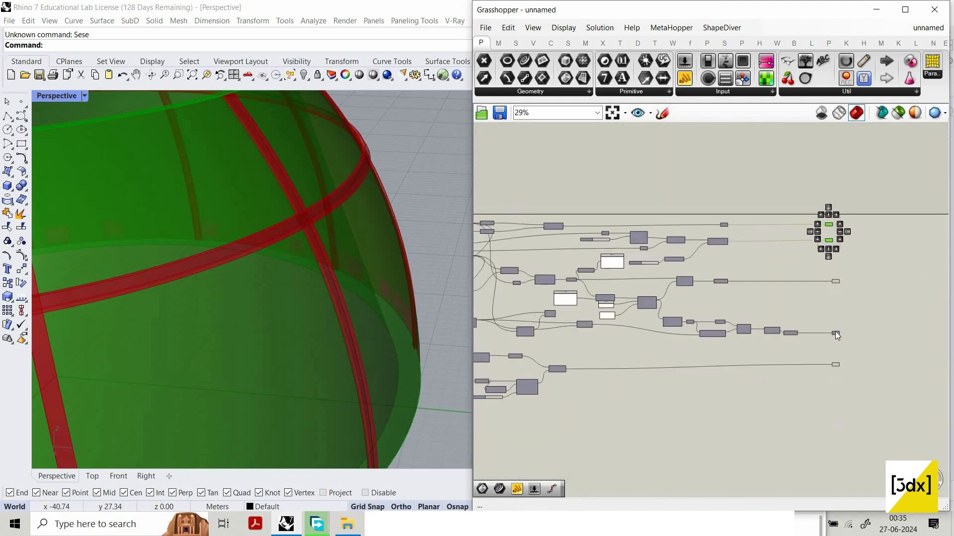
pyautogui.moveTo(807, 208); pyautogui.dragTo(842, 376)
pyautogui.click(880, 331)
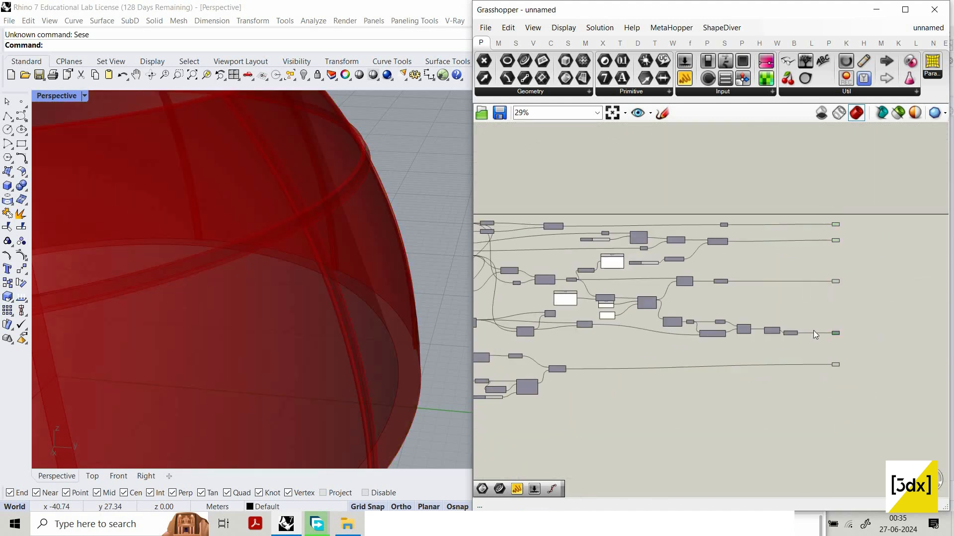
# Examine the combined ring shell, vertical ribs and horizontal band in the Perspective viewport from several angles
pyautogui.scroll(-3, 811, 344)
pyautogui.scroll(5, 813, 350)
pyautogui.scroll(-6, 374, 298)
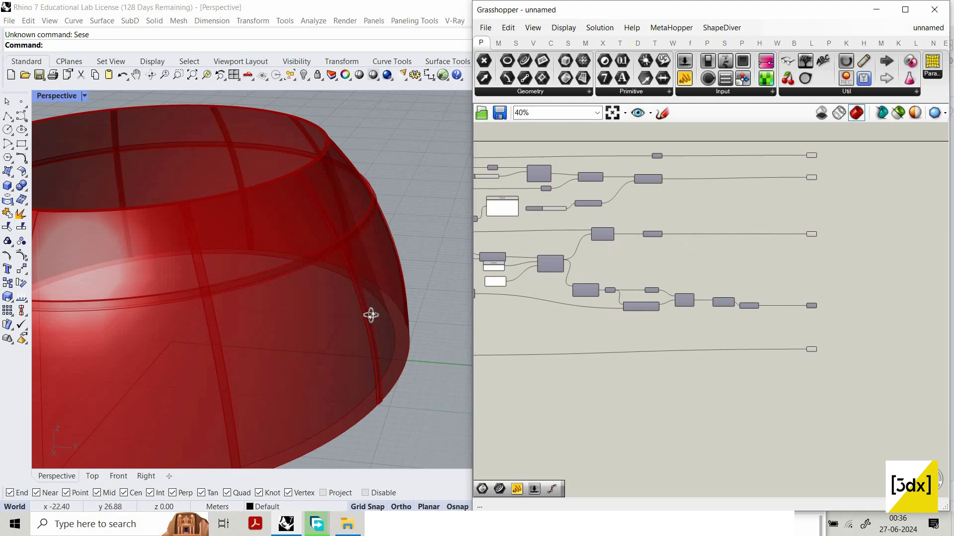
pyautogui.moveTo(370, 315); pyautogui.dragTo(314, 251, button='right')
pyautogui.scroll(4, 343, 318)
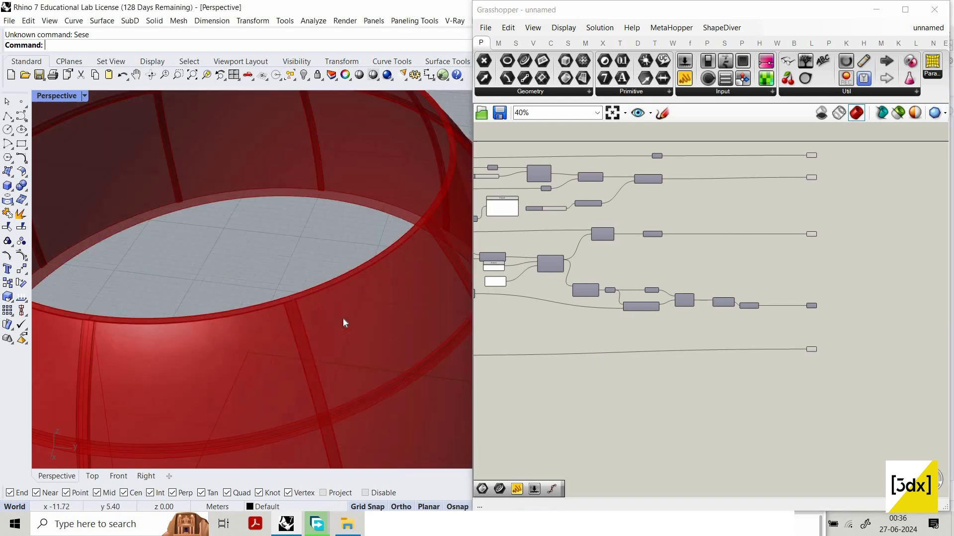
pyautogui.scroll(-3, 341, 321)
pyautogui.scroll(2, 345, 292)
pyautogui.scroll(2, 252, 269)
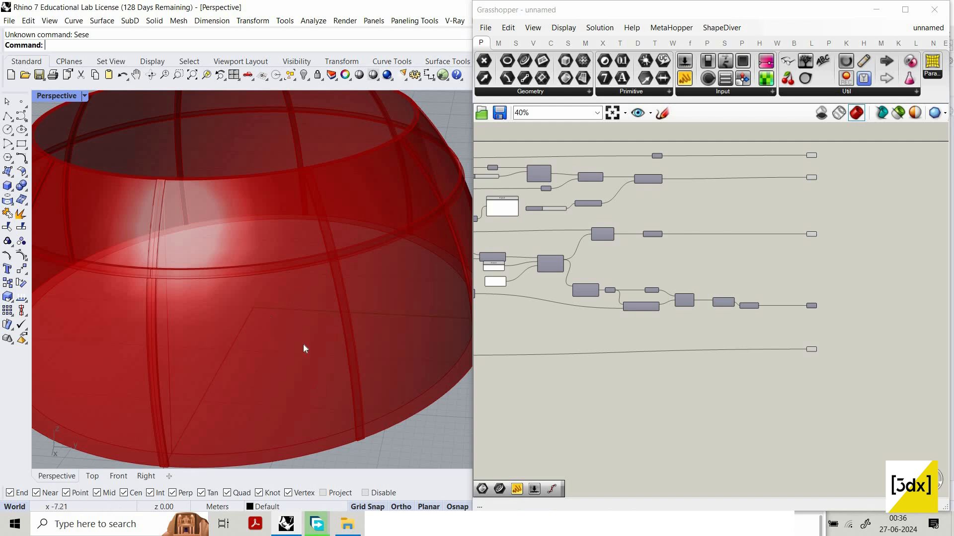
# Turn off the preview of the five final Brep parameters and the components beside them at the end of the definition
pyautogui.scroll(-5, 300, 382)
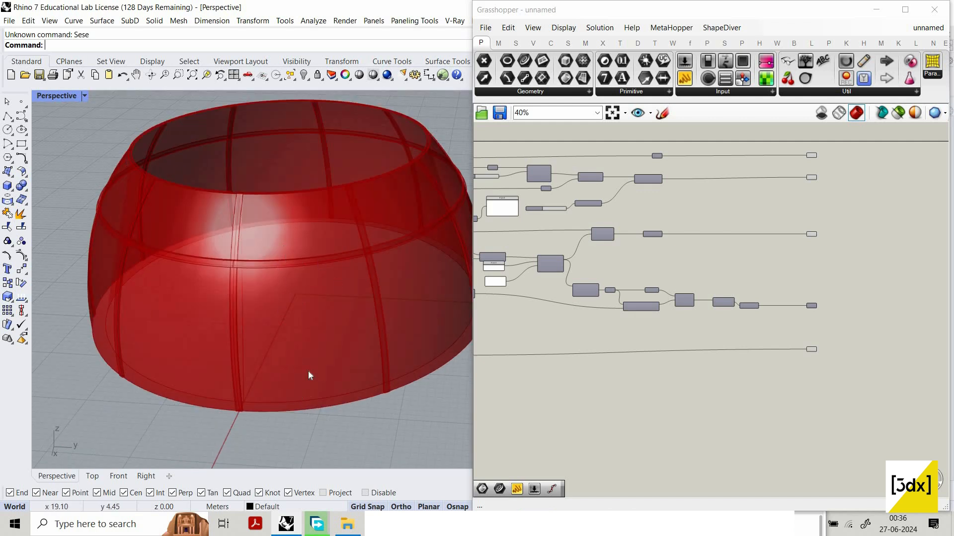
pyautogui.scroll(-4, 610, 382)
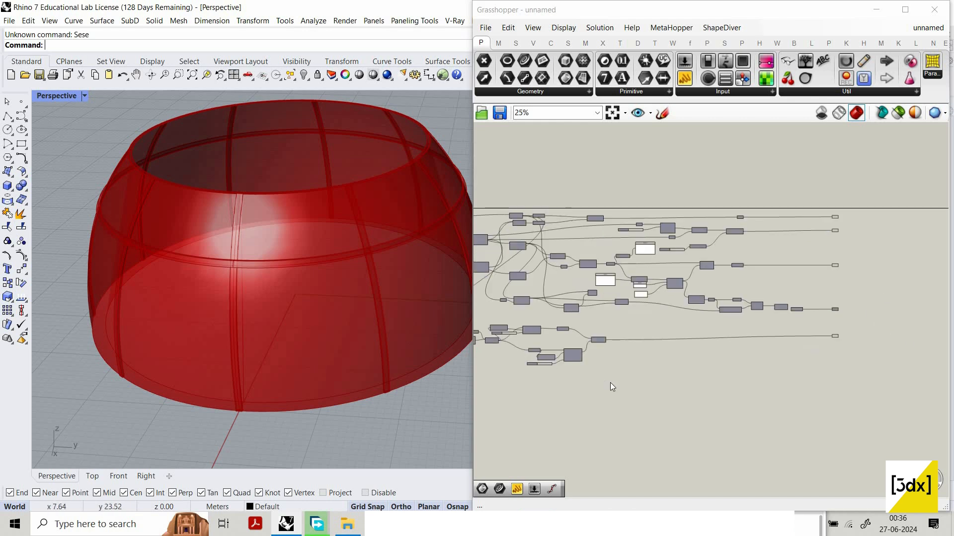
pyautogui.scroll(6, 688, 201)
pyautogui.moveTo(866, 158); pyautogui.dragTo(740, 204, button='right')
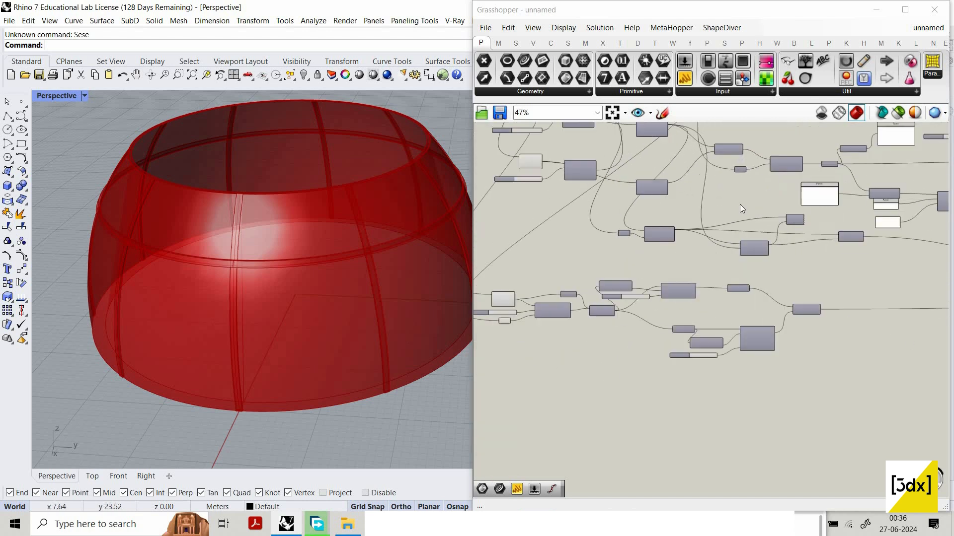
pyautogui.scroll(3, 737, 182)
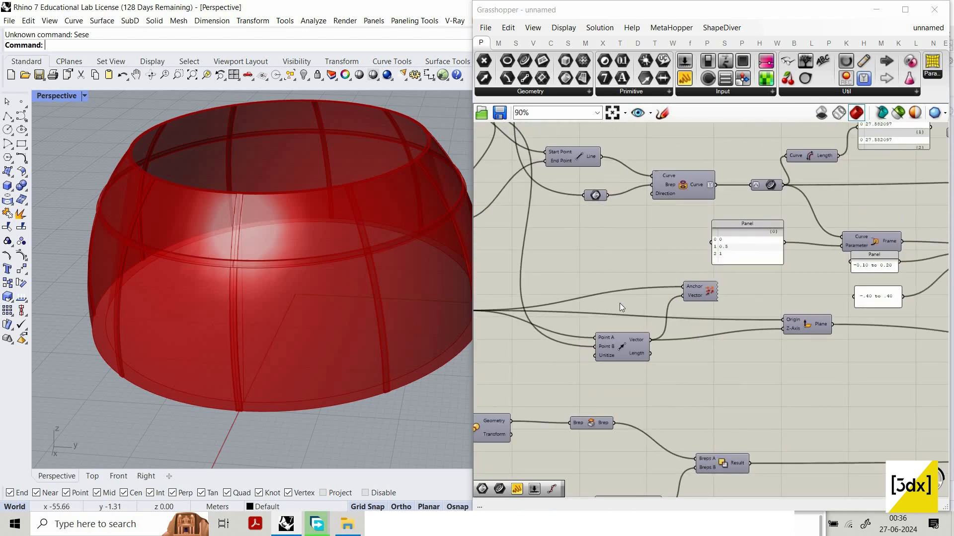
pyautogui.scroll(-4, 696, 249)
pyautogui.scroll(4, 575, 225)
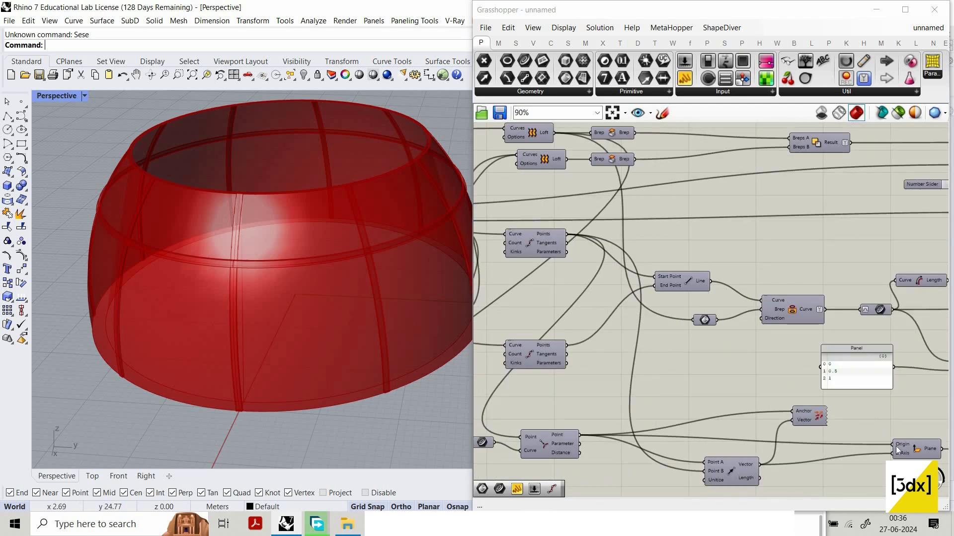
pyautogui.scroll(-8, 627, 352)
pyautogui.scroll(1, 894, 448)
pyautogui.moveTo(772, 241); pyautogui.dragTo(895, 443)
pyautogui.middleClick(794, 233)
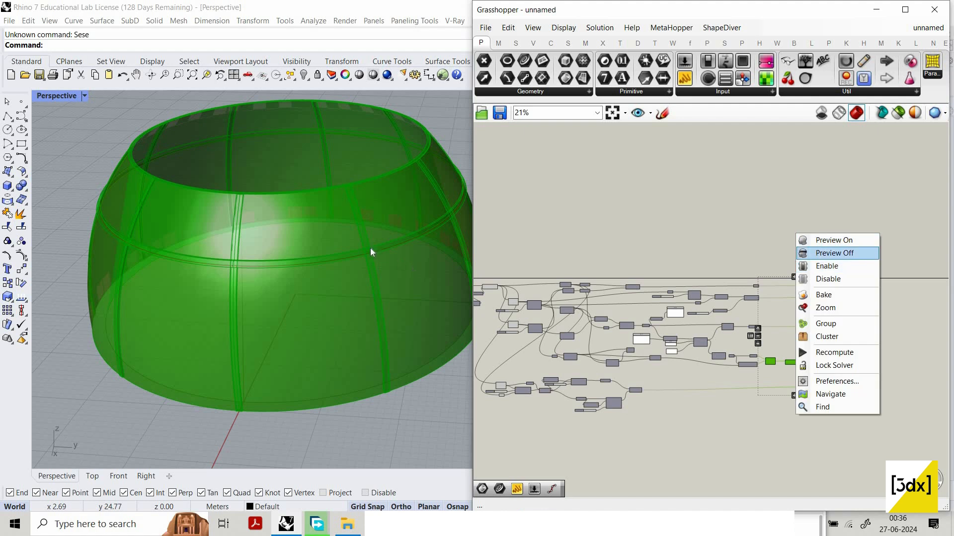
# Turn off the preview of all remaining shell, rib and band components, leaving only the initial circle components previewed
pyautogui.scroll(-2, 672, 220)
pyautogui.moveTo(620, 188); pyautogui.dragTo(702, 221, button='right')
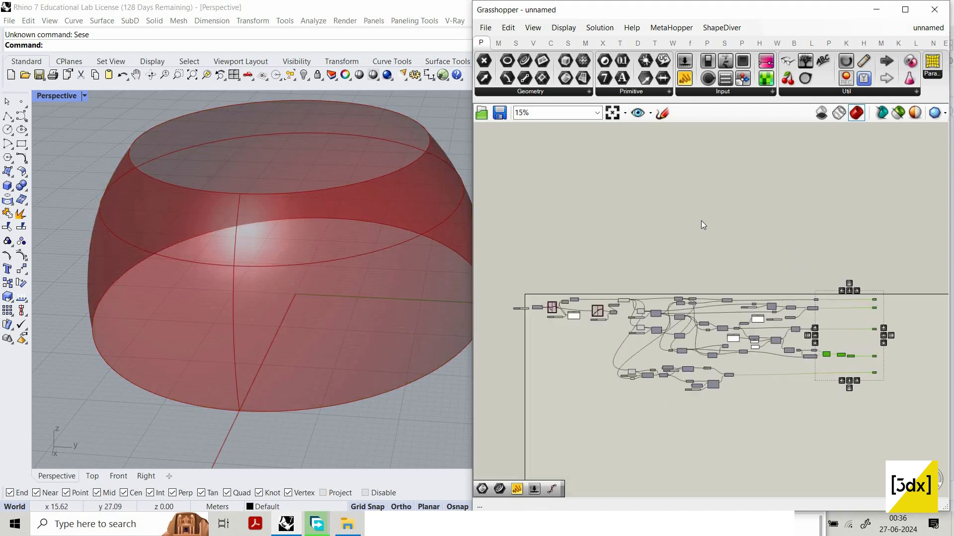
pyautogui.moveTo(912, 220); pyautogui.dragTo(660, 419)
pyautogui.middleClick(700, 220)
pyautogui.click(731, 241)
pyautogui.moveTo(938, 242); pyautogui.dragTo(630, 414)
pyautogui.rightClick(704, 268)
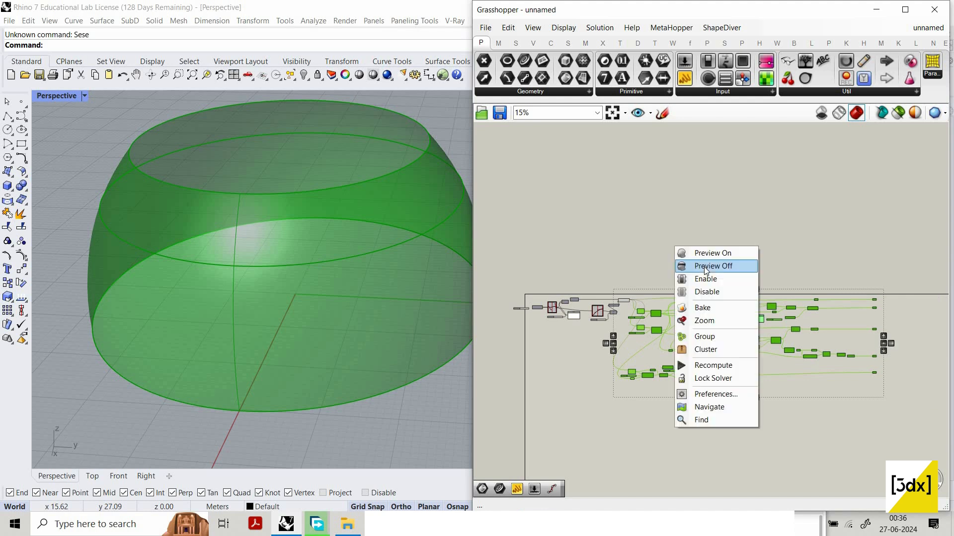
pyautogui.click(704, 267)
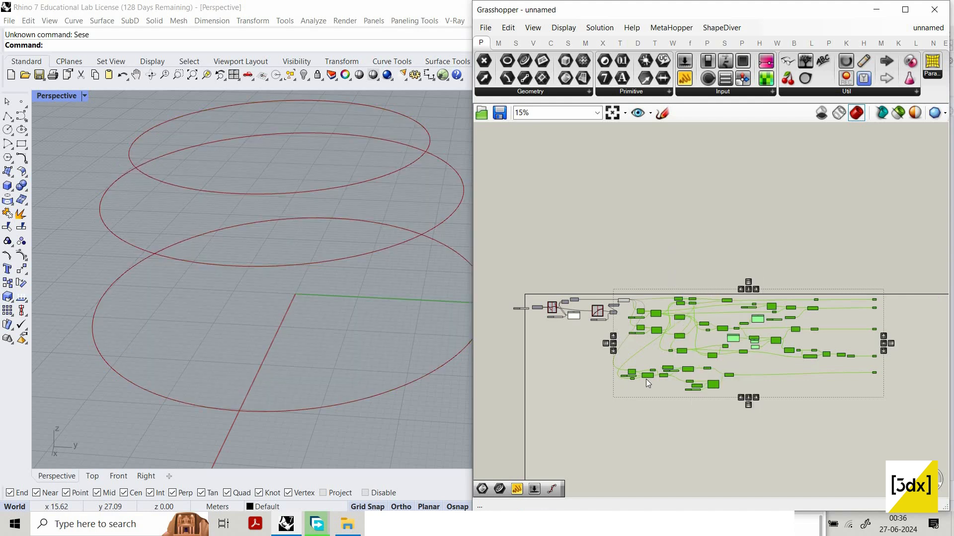
# Add a Curve parameter below the band components and connect it to the Item output of the band's List Item
pyautogui.scroll(8, 662, 356)
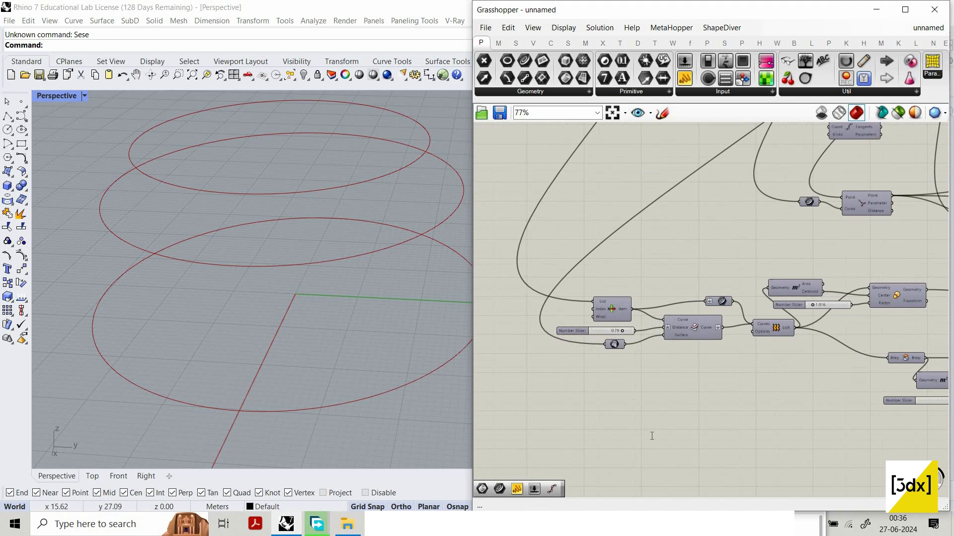
pyautogui.doubleClick(650, 436)
pyautogui.write('crv')
pyautogui.press('Return')
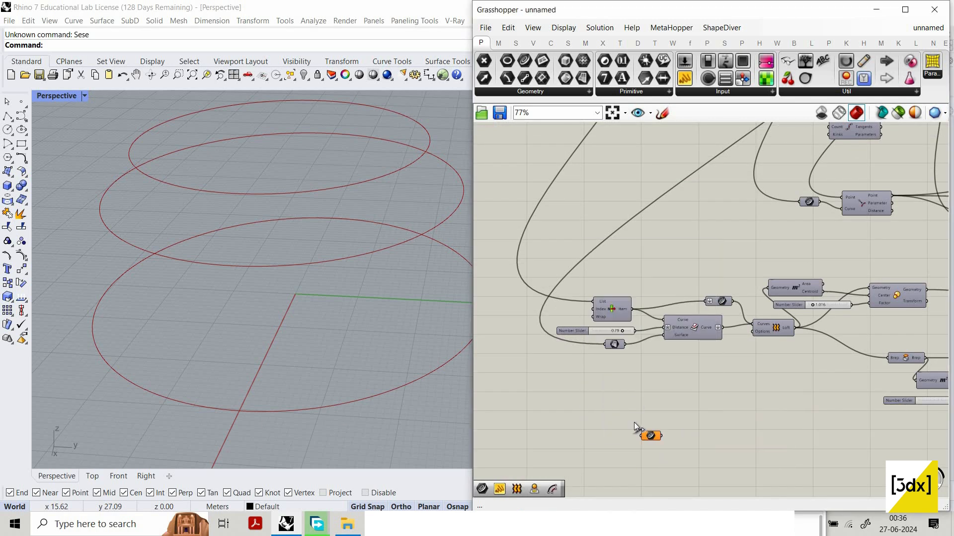
pyautogui.moveTo(641, 436); pyautogui.dragTo(623, 344)
# Add a Divide Curve component and connect the new Curve parameter to its Curve input
pyautogui.scroll(-2, 674, 466)
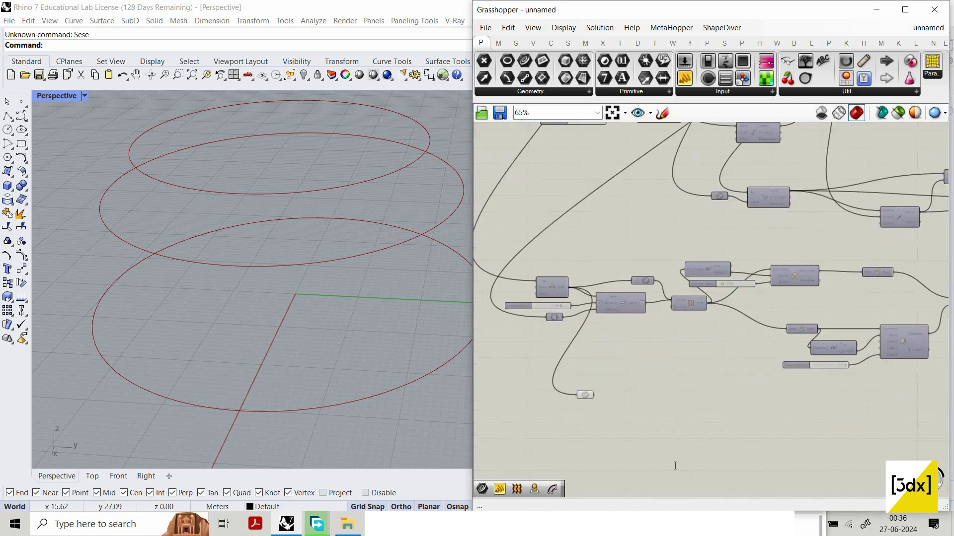
pyautogui.doubleClick(675, 466)
pyautogui.write('divid')
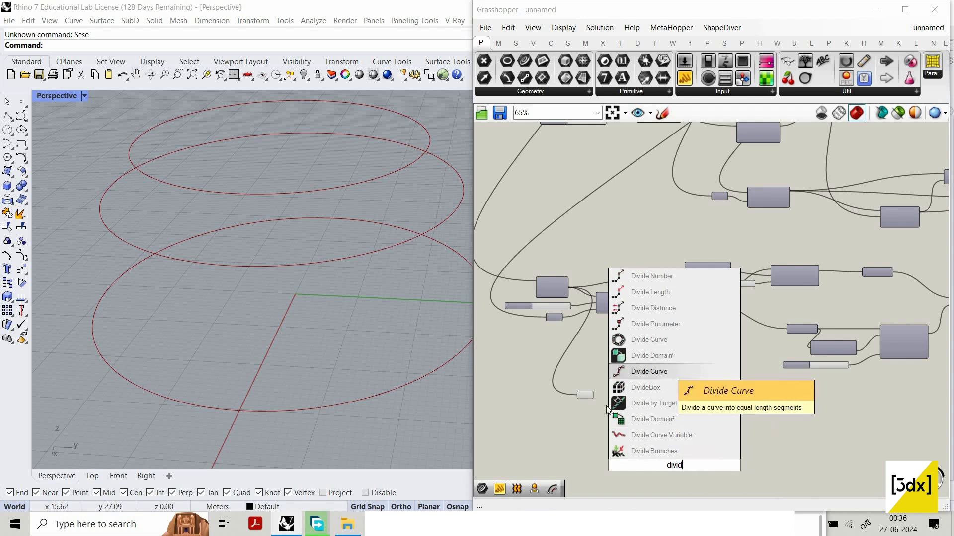
pyautogui.click(662, 372)
pyautogui.scroll(2, 607, 397)
pyautogui.moveTo(630, 403); pyautogui.dragTo(587, 384)
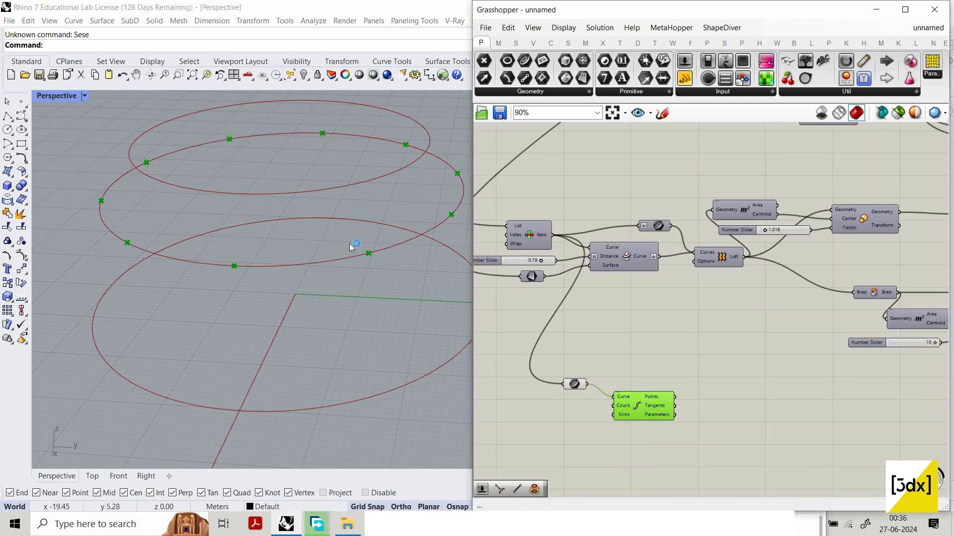
# Add a number slider set to 30 and connect it to the Count input of the new Divide Curve
pyautogui.scroll(1, 544, 407)
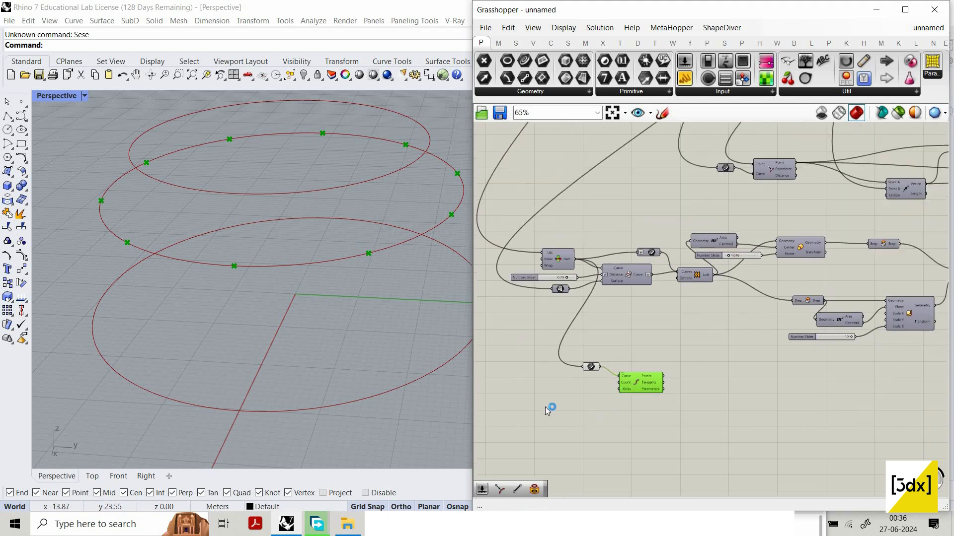
pyautogui.click(544, 405)
pyautogui.doubleClick(544, 405)
pyautogui.write('30')
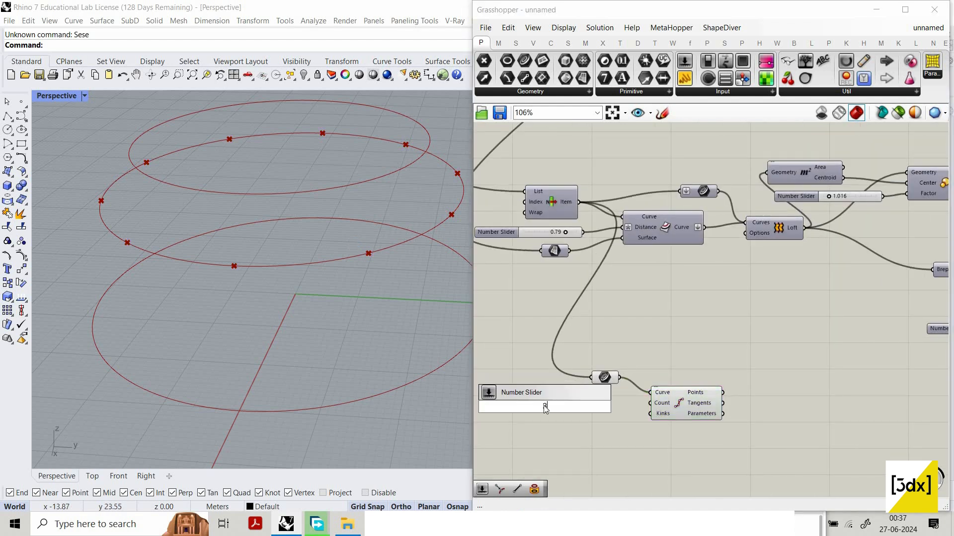
pyautogui.press('Return')
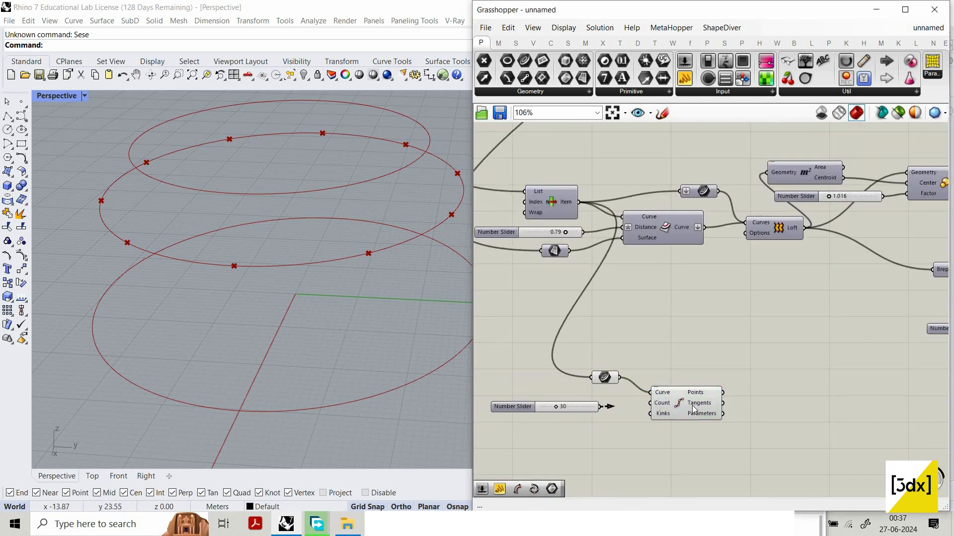
pyautogui.moveTo(694, 408)
pyautogui.mouseDown()
pyautogui.moveTo(680, 403)
pyautogui.moveTo(688, 398)
pyautogui.mouseUp()
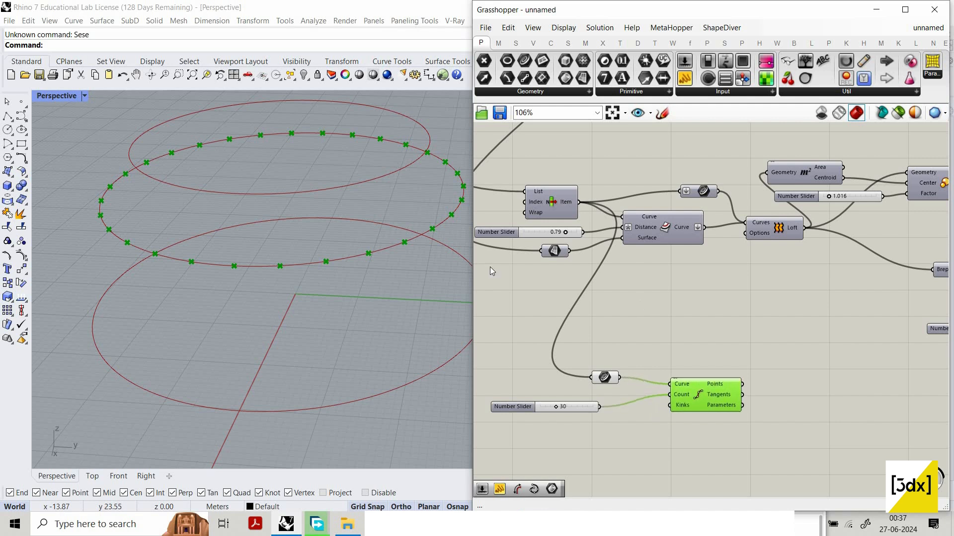
# Examine how the existing ribs are built from line, projection and vector components, comparing them with the new Divide Curve branch
pyautogui.scroll(-3, 698, 328)
pyautogui.scroll(1, 613, 317)
pyautogui.scroll(-4, 696, 232)
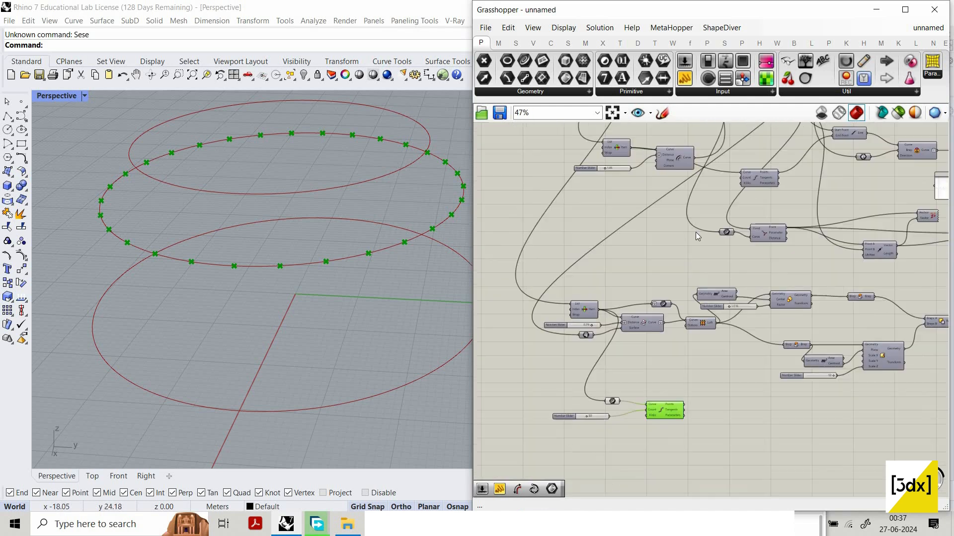
pyautogui.scroll(6, 716, 248)
pyautogui.scroll(-3, 646, 214)
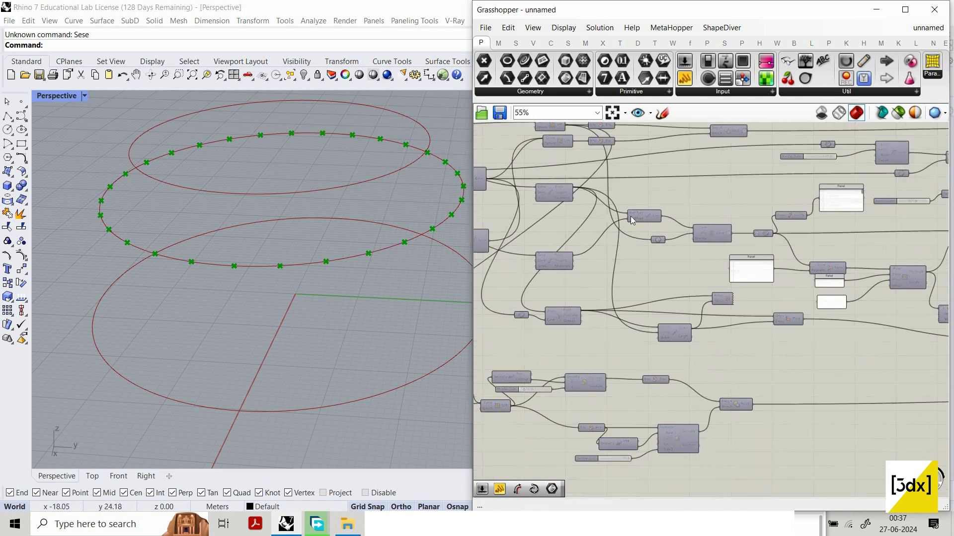
pyautogui.scroll(4, 631, 217)
pyautogui.moveTo(633, 220)
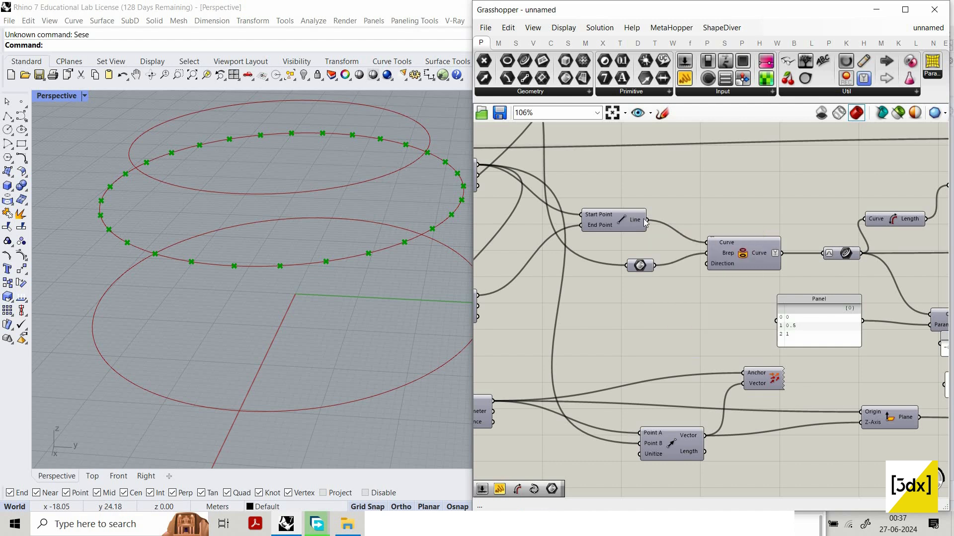
pyautogui.scroll(-5, 721, 208)
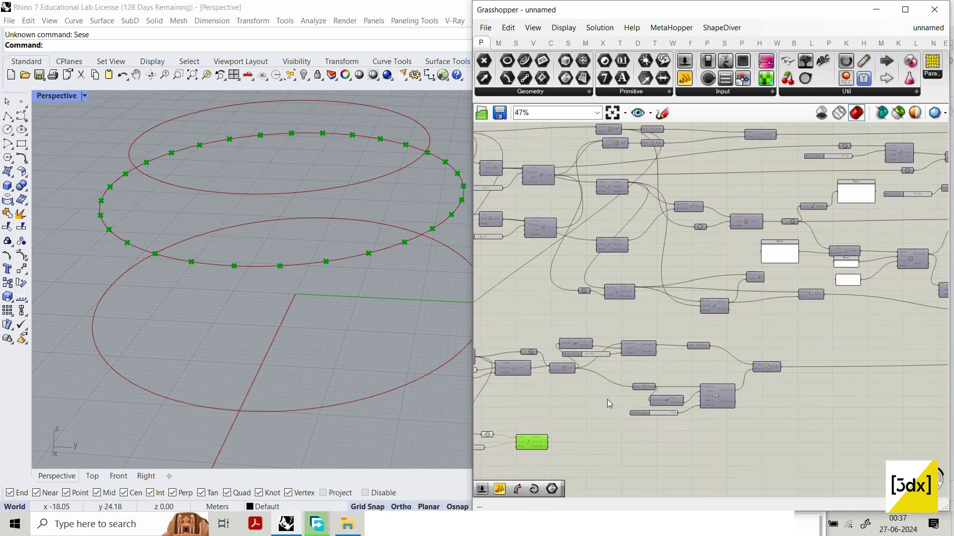
pyautogui.scroll(3, 571, 343)
pyautogui.scroll(2, 610, 342)
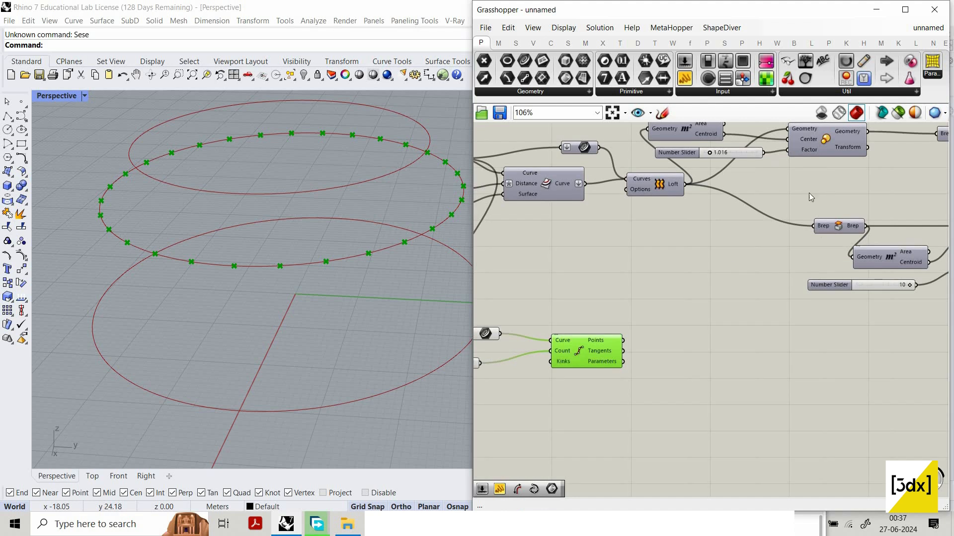
pyautogui.scroll(-3, 746, 243)
pyautogui.scroll(3, 592, 312)
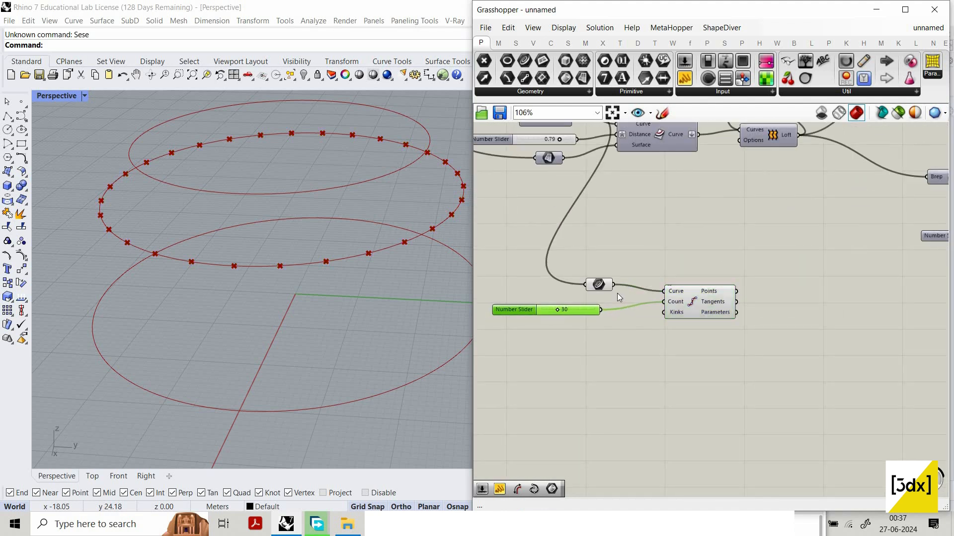
pyautogui.scroll(-4, 800, 145)
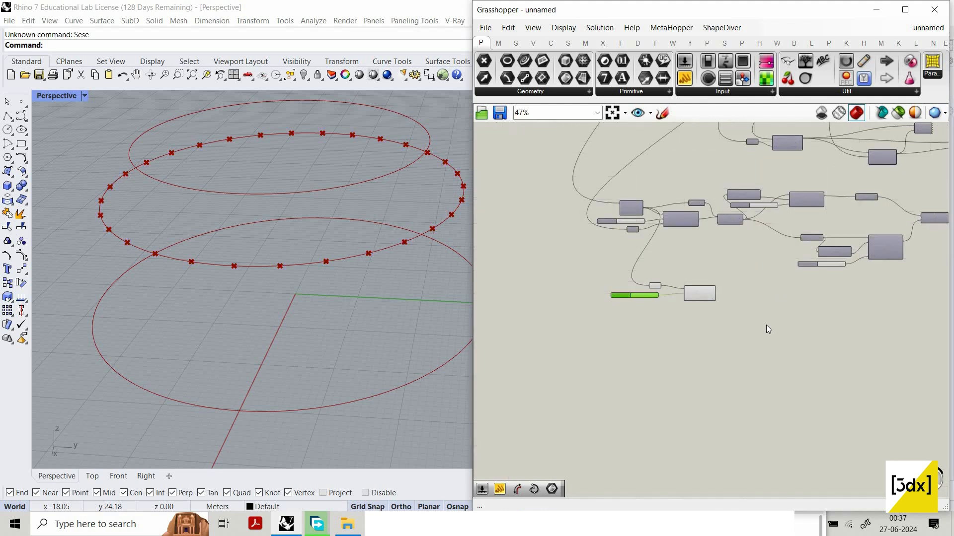
pyautogui.scroll(4, 676, 293)
pyautogui.doubleClick(676, 290)
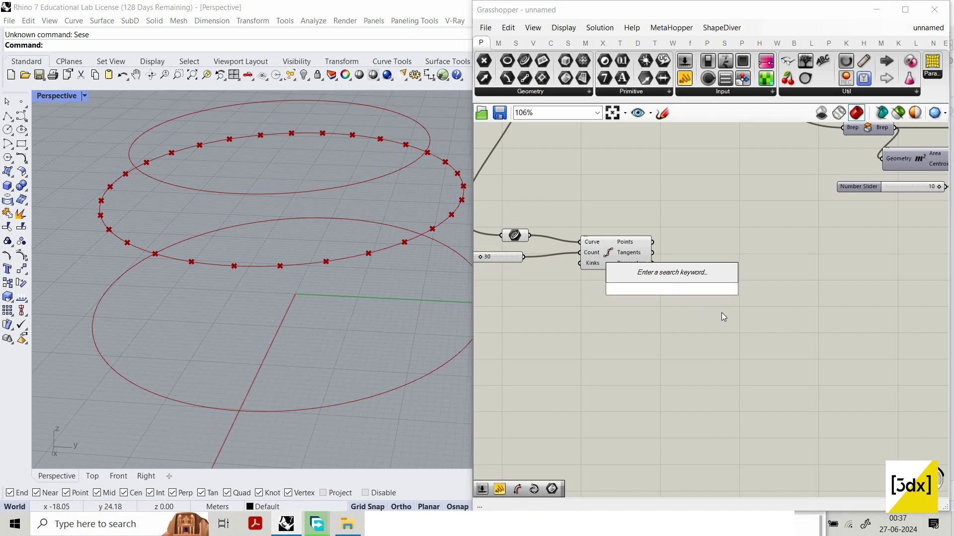
pyautogui.click(691, 326)
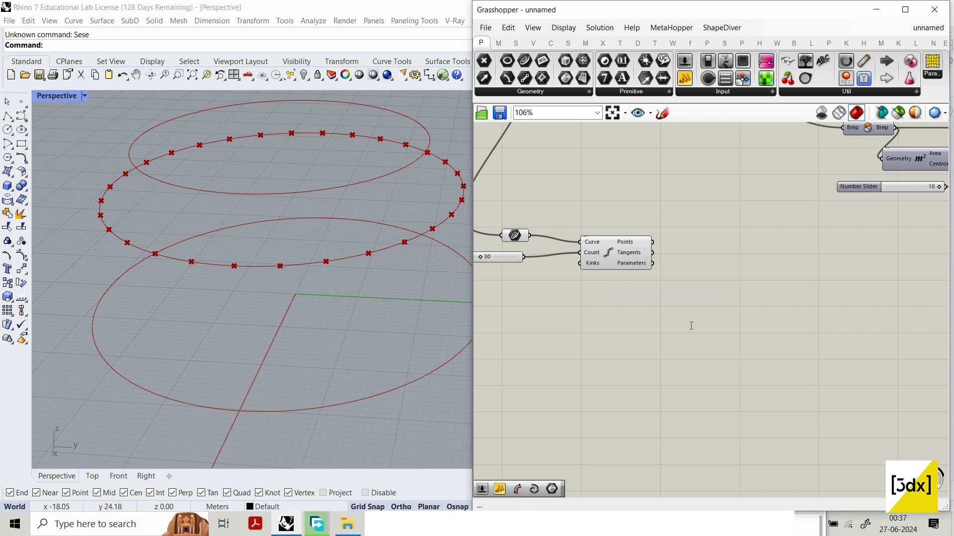
pyautogui.doubleClick(689, 324)
pyautogui.write('eval')
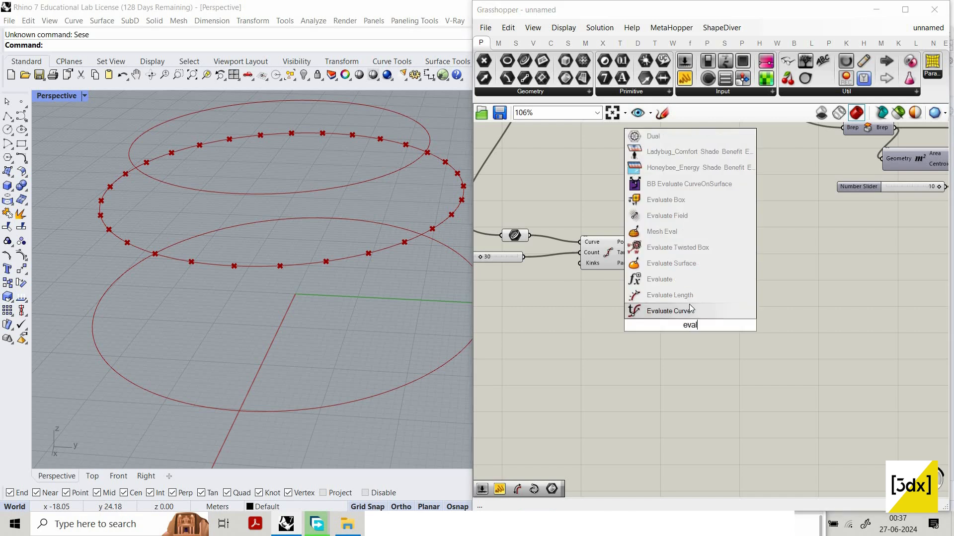
pyautogui.click(688, 335)
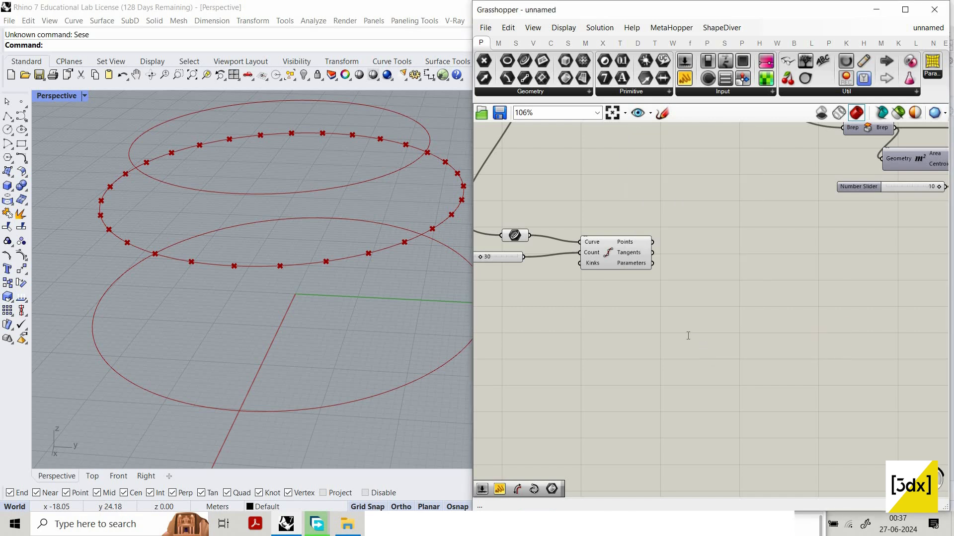
# Add a Curve Closest Point component and connect the new Divide Curve's Points output to its Point input
pyautogui.doubleClick(688, 335)
pyautogui.write('cur')
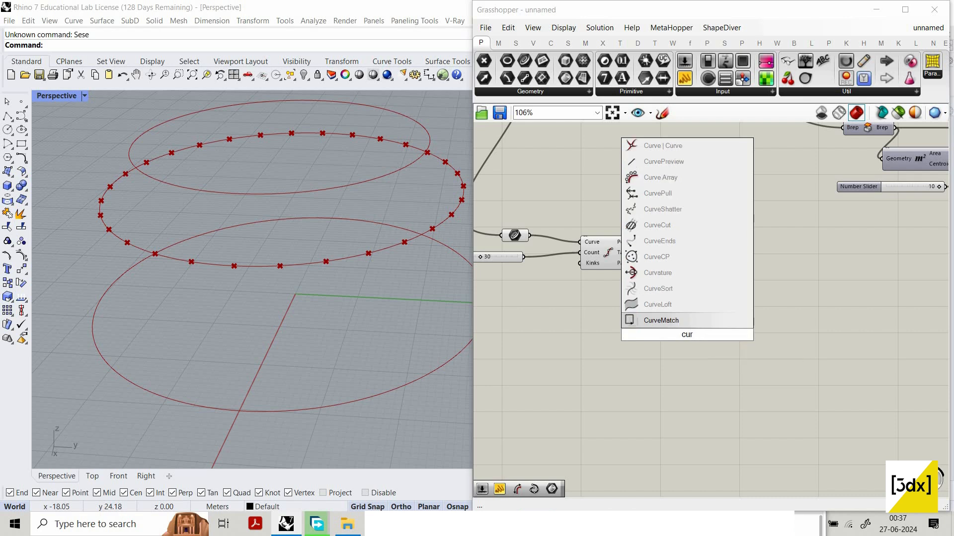
pyautogui.write('ve cl')
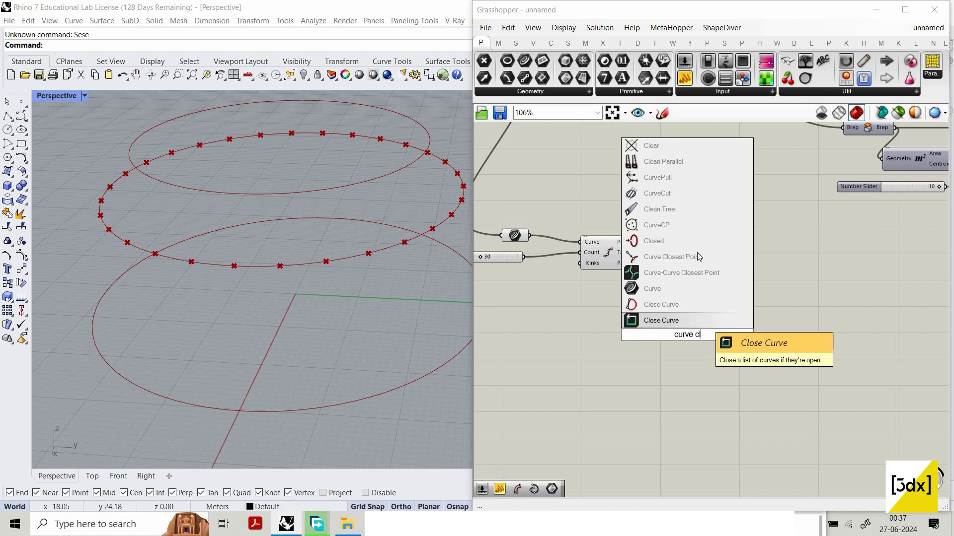
pyautogui.press('Up')
pyautogui.press('Up')
pyautogui.press('Up')
pyautogui.press('Up')
pyautogui.press('Return')
pyautogui.scroll(3, 649, 277)
pyautogui.moveTo(654, 221); pyautogui.dragTo(654, 358)
# Connect the lower offset curve (distance 1.85) to the Curve input of Curve Closest Point, routing the wire through a relay
pyautogui.scroll(-9, 720, 410)
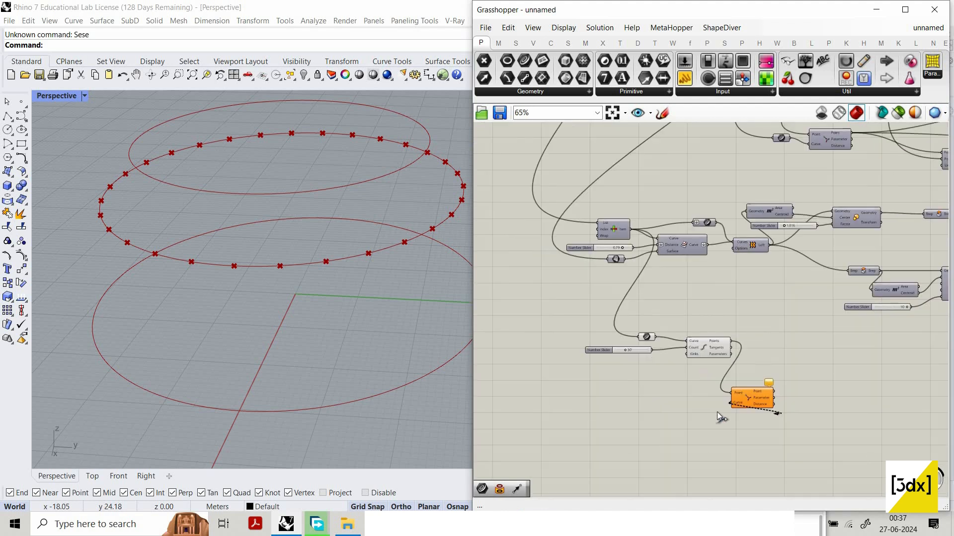
pyautogui.scroll(7, 688, 322)
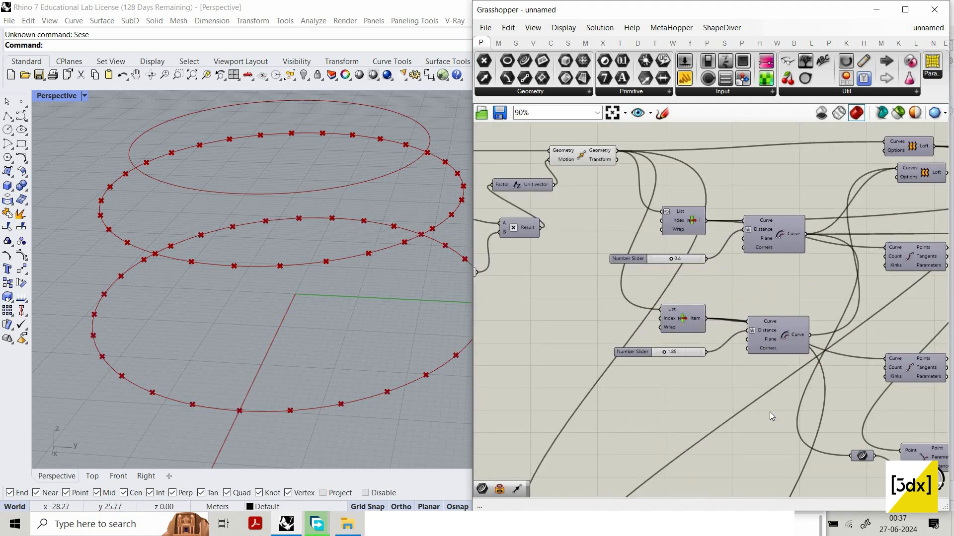
pyautogui.scroll(-6, 639, 415)
pyautogui.scroll(6, 634, 417)
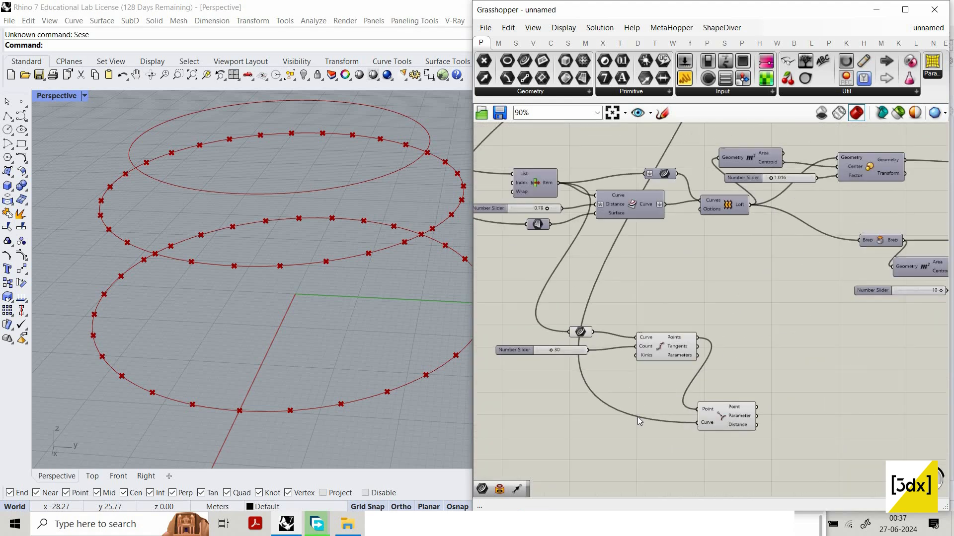
pyautogui.doubleClick(636, 416)
pyautogui.moveTo(637, 417); pyautogui.dragTo(551, 427)
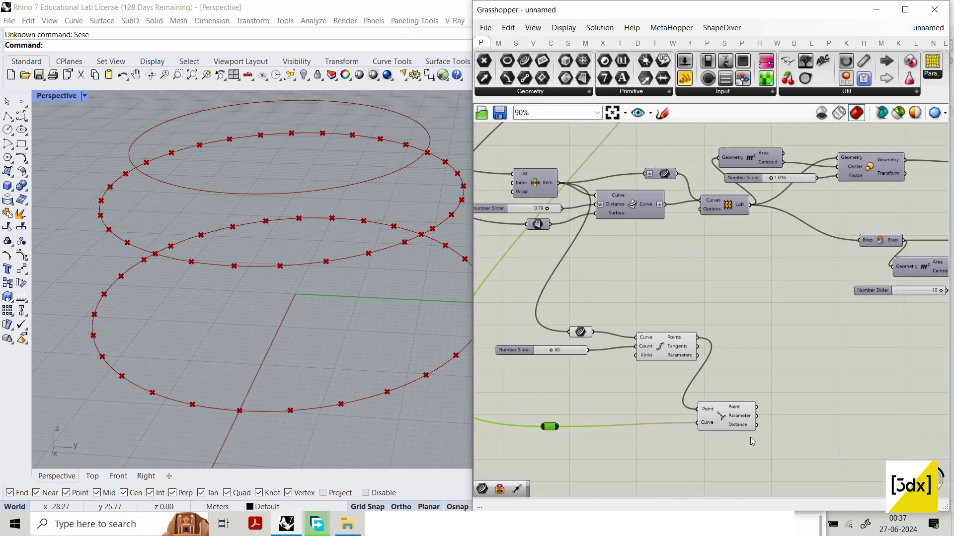
# Add a Line component from the new Divide Curve's Points output to the Point output of Curve Closest Point
pyautogui.scroll(-2, 724, 396)
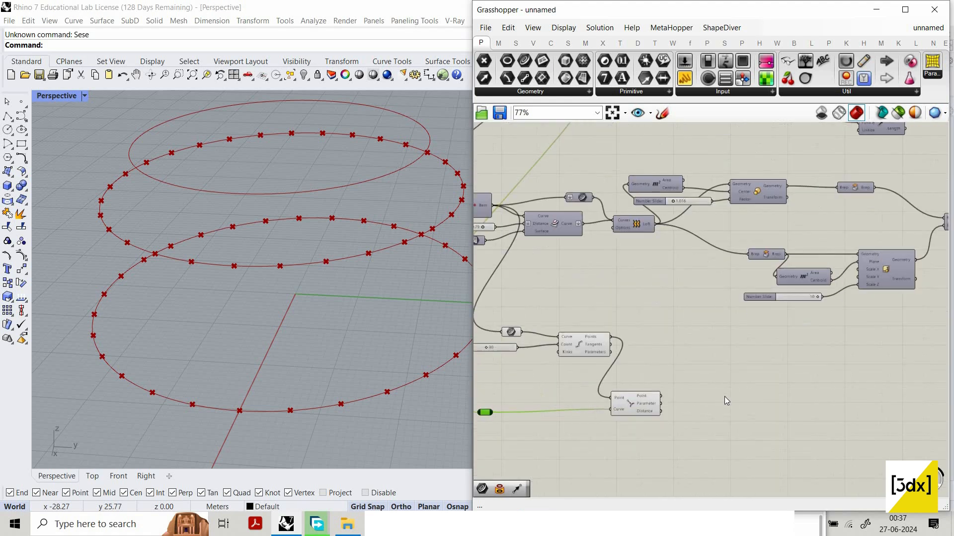
pyautogui.doubleClick(731, 379)
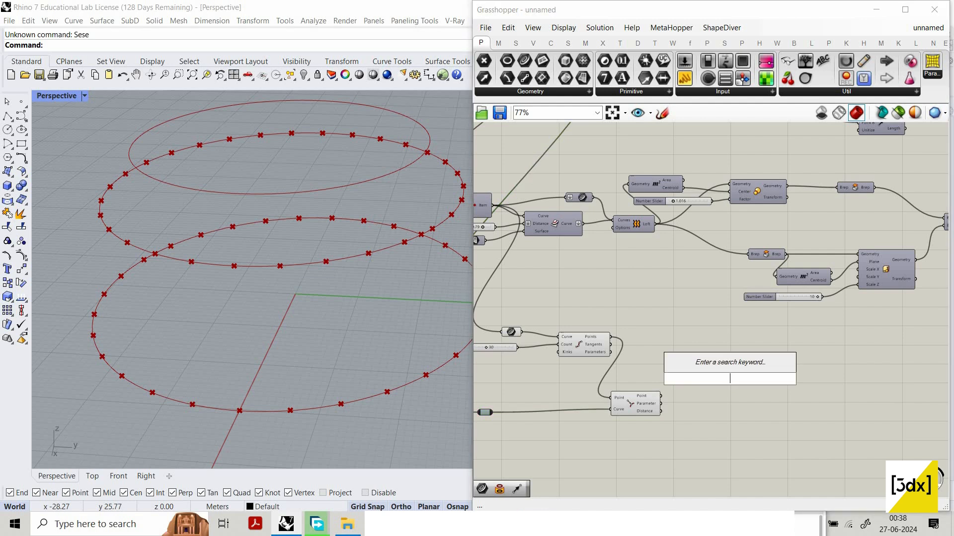
pyautogui.write('line')
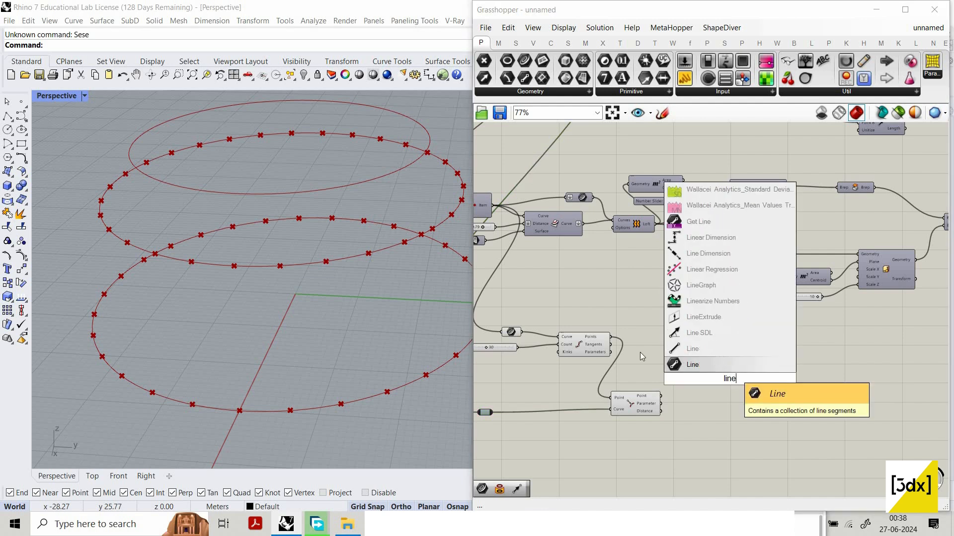
pyautogui.press('Return')
pyautogui.moveTo(611, 336); pyautogui.dragTo(707, 375)
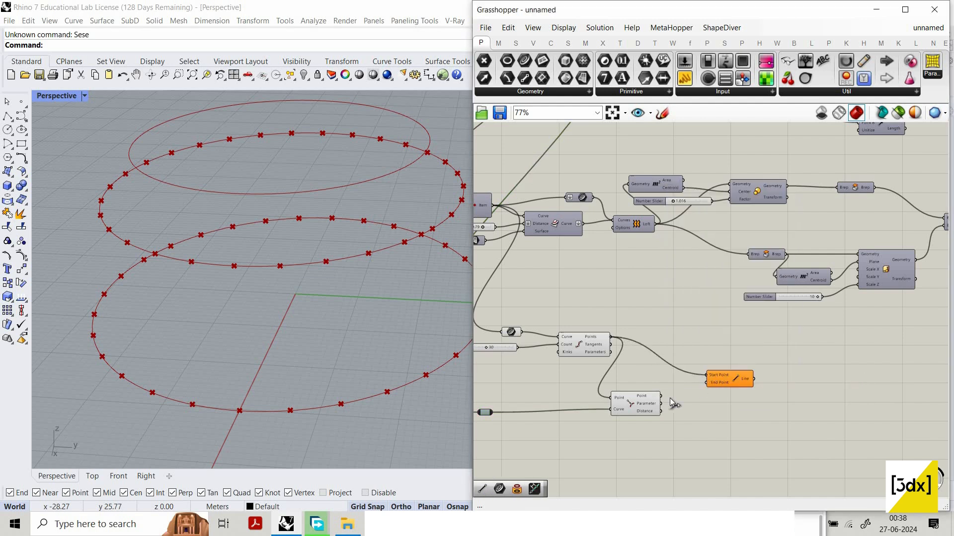
pyautogui.moveTo(661, 396); pyautogui.dragTo(706, 383)
# Turn off the preview of the new Divide Curve and Curve Closest Point components
pyautogui.moveTo(673, 438); pyautogui.dragTo(489, 304)
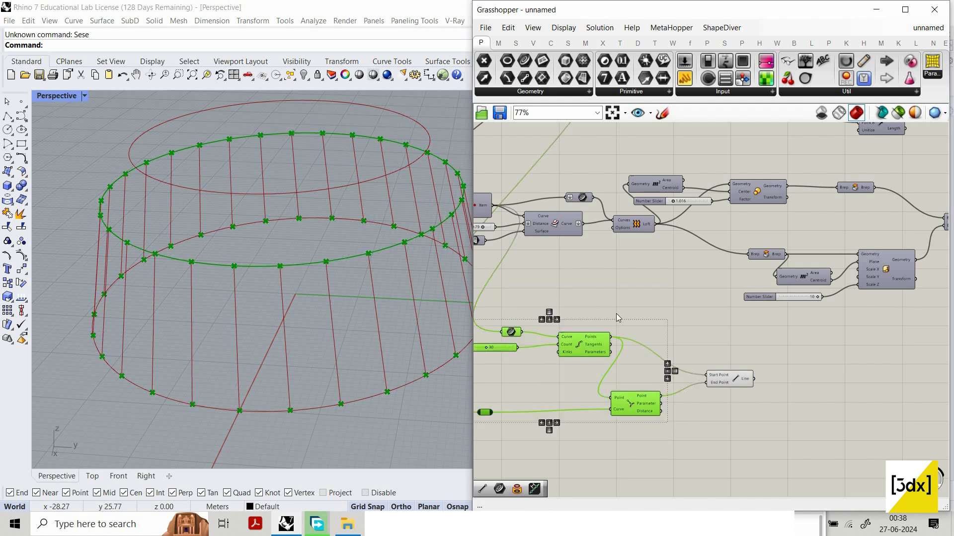
pyautogui.middleClick(616, 314)
pyautogui.click(576, 413)
pyautogui.rightClick(669, 330)
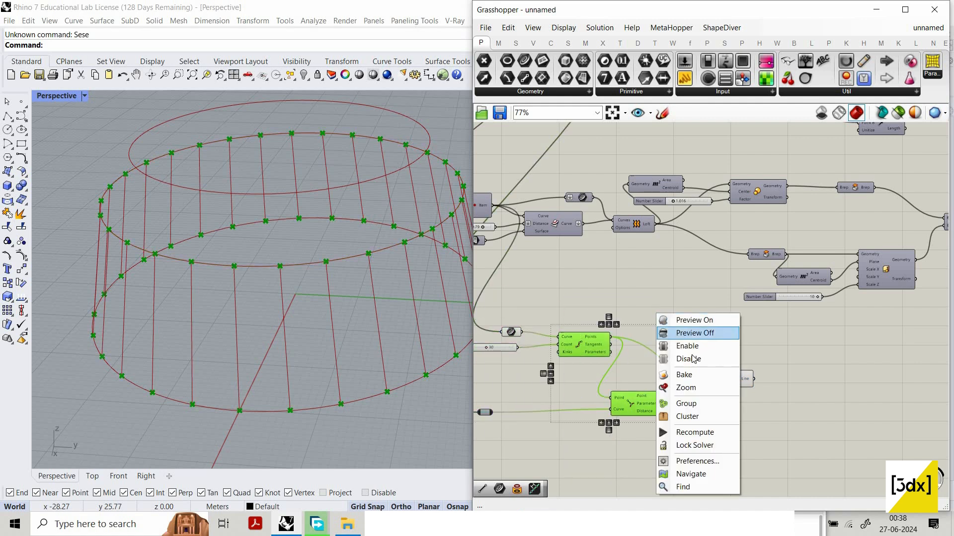
pyautogui.click(668, 330)
pyautogui.scroll(-1, 693, 355)
pyautogui.scroll(1, 693, 356)
pyautogui.doubleClick(692, 356)
pyautogui.write('of')
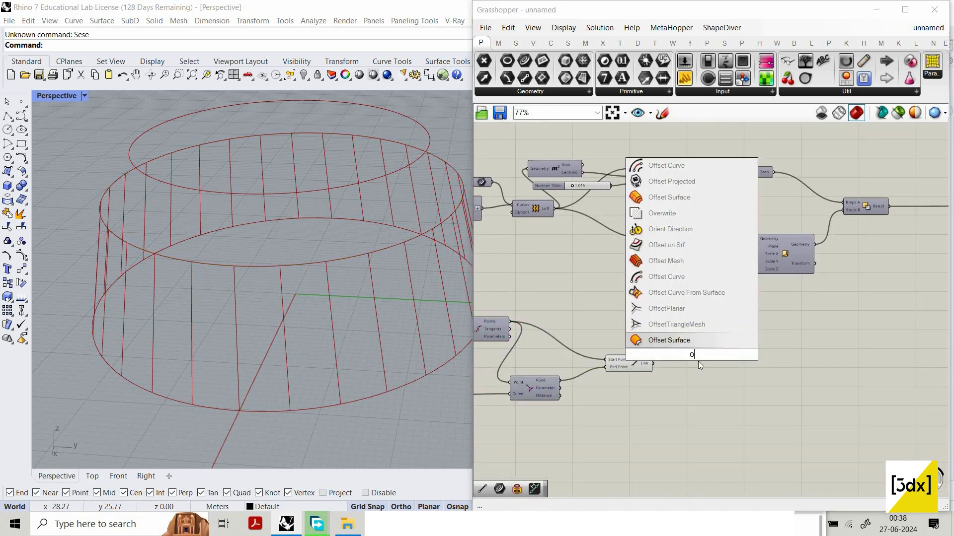
pyautogui.press('Escape')
pyautogui.doubleClick(699, 362)
pyautogui.write('prp')
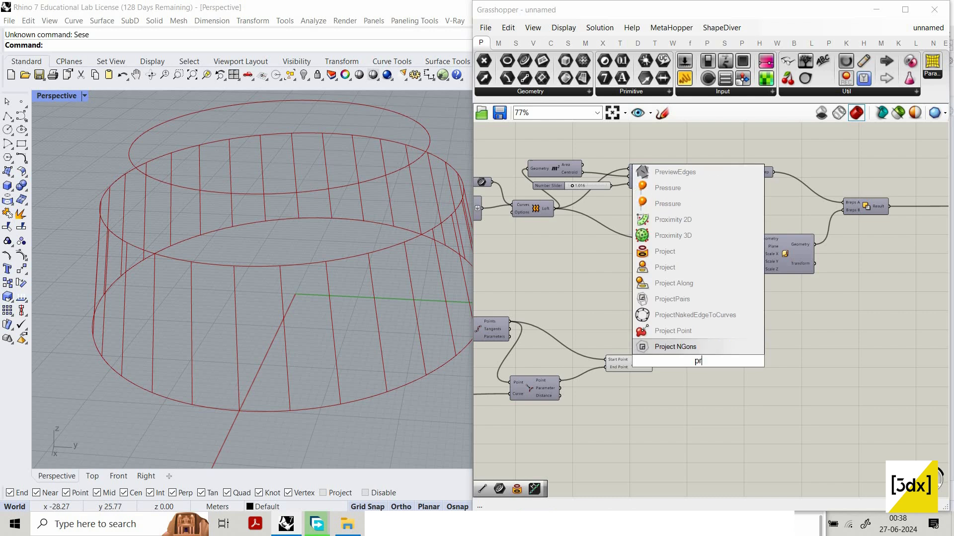
pyautogui.press('BackSpace')
pyautogui.press('BackSpace')
pyautogui.write('rojec')
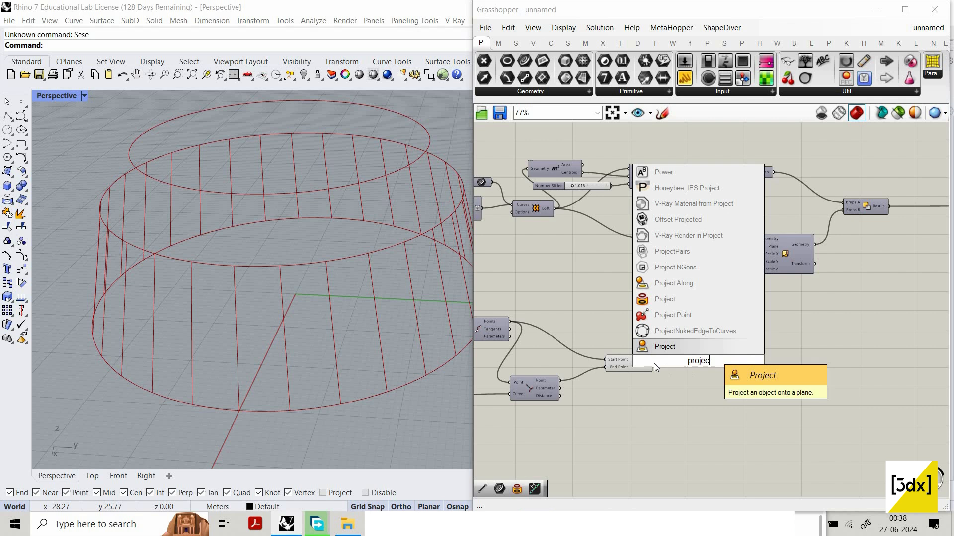
pyautogui.press('Return')
pyautogui.scroll(2, 695, 380)
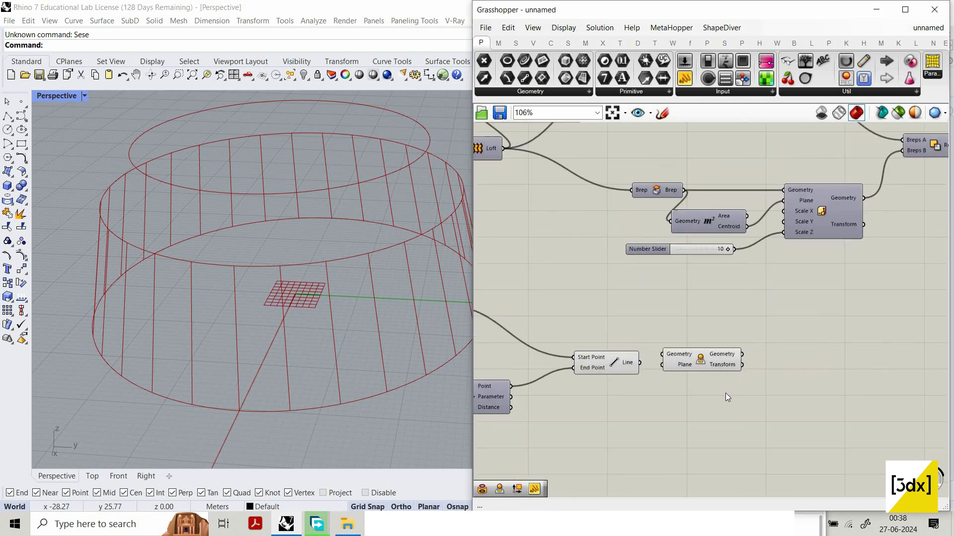
pyautogui.press('Delete')
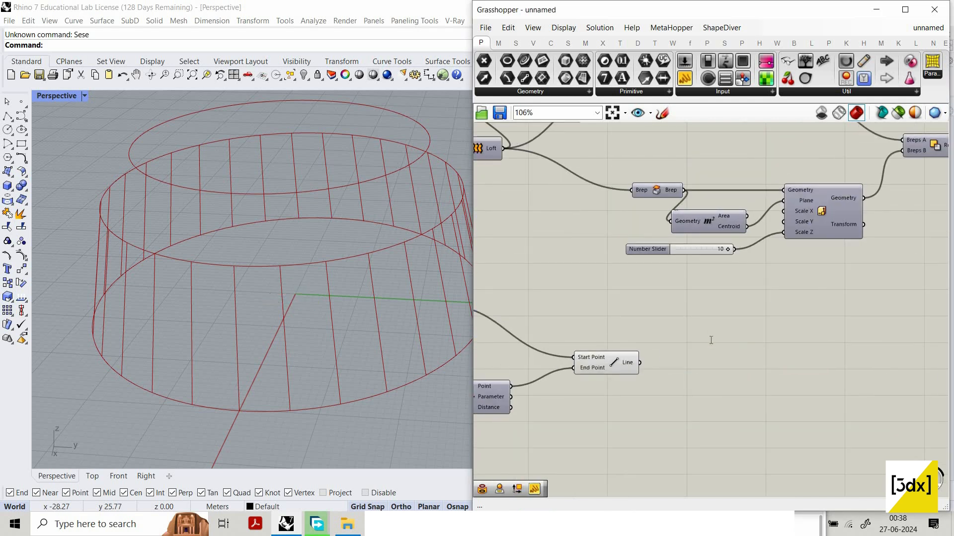
# Add the Project component that projects curves onto a Brep and connect the Line output to its Curve input
pyautogui.doubleClick(710, 340)
pyautogui.write('pro')
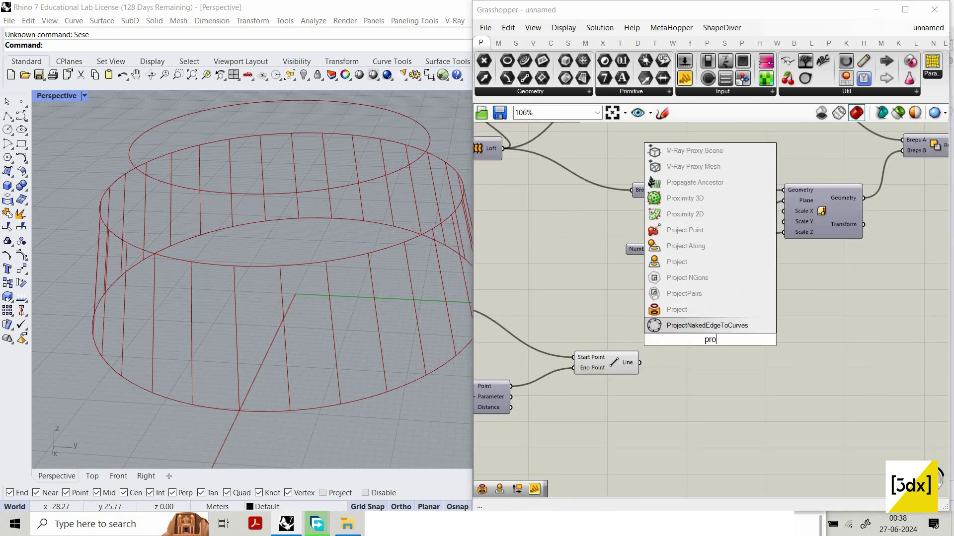
pyautogui.write('ject')
pyautogui.press('Return')
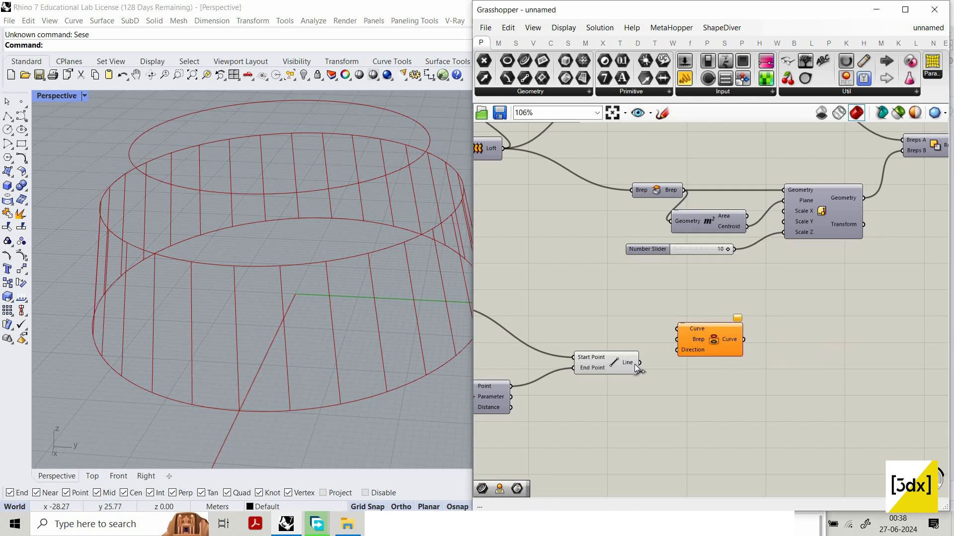
# Add a Surface parameter fed by the upper of the two shell Lofts and set its wire display to hidden
pyautogui.scroll(-8, 723, 249)
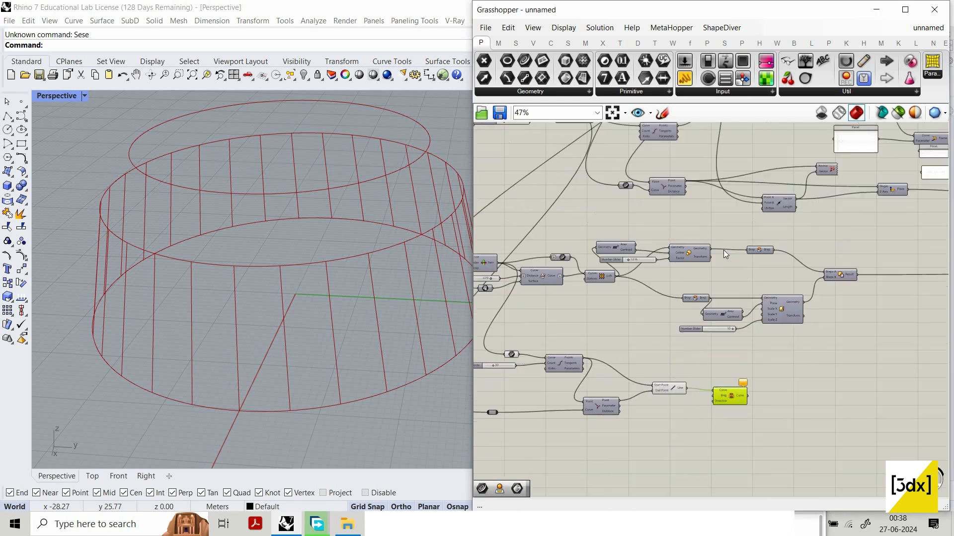
pyautogui.scroll(8, 625, 239)
pyautogui.doubleClick(625, 240)
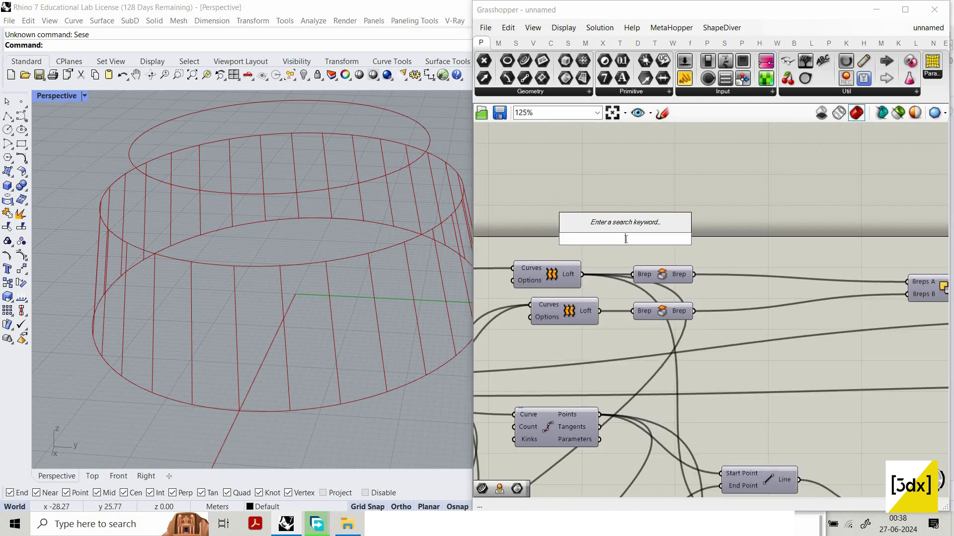
pyautogui.write('srf')
pyautogui.click(621, 210)
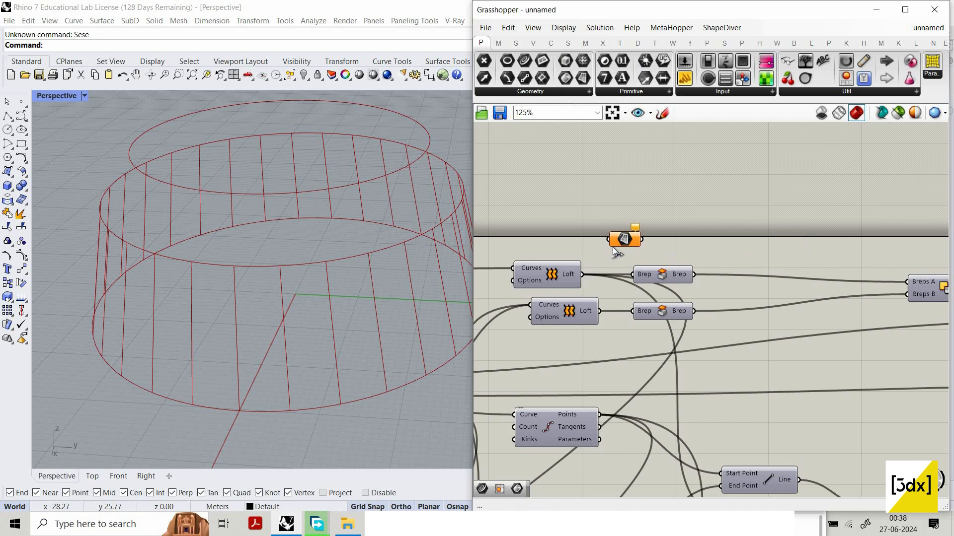
pyautogui.moveTo(582, 274); pyautogui.dragTo(614, 240)
pyautogui.rightClick(616, 240)
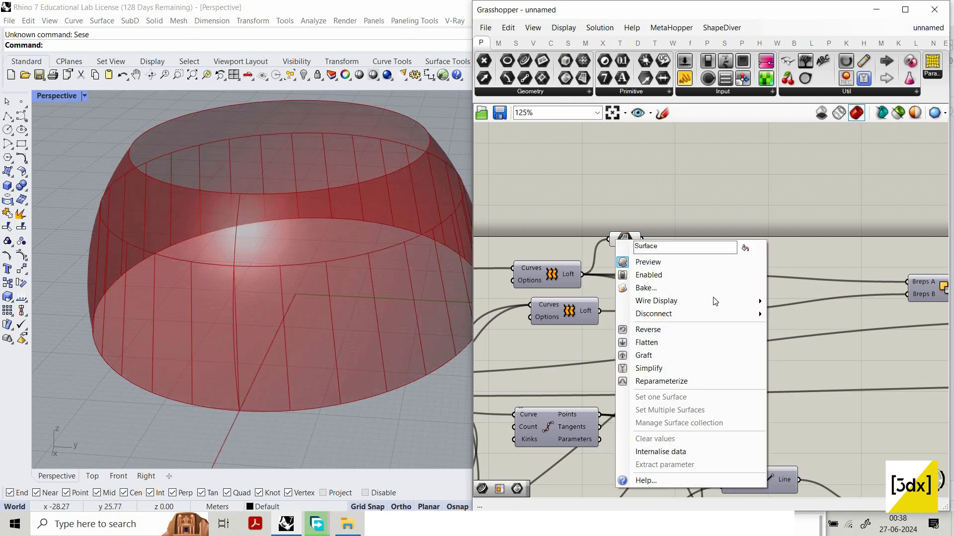
pyautogui.moveTo(721, 314)
pyautogui.click(800, 327)
# Move the Surface parameter beside the new Project component and connect it to the Brep input
pyautogui.moveTo(626, 240); pyautogui.dragTo(635, 125)
pyautogui.scroll(-6, 586, 183)
pyautogui.moveTo(587, 170); pyautogui.dragTo(640, 424)
pyautogui.scroll(7, 641, 422)
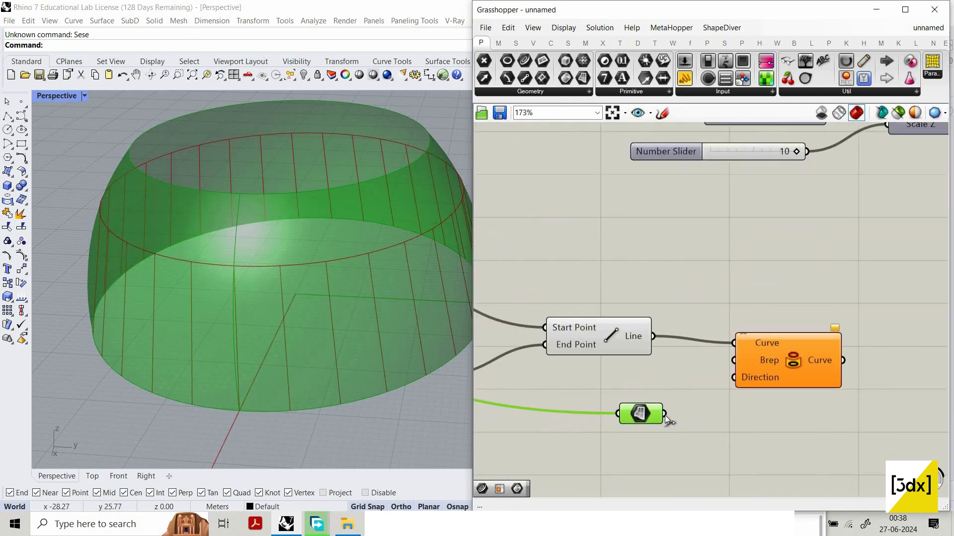
pyautogui.moveTo(722, 373); pyautogui.dragTo(783, 364)
# Turn off the preview of the new Line component and the Surface parameter so only the projected curves display
pyautogui.moveTo(390, 336); pyautogui.dragTo(432, 354, button='right')
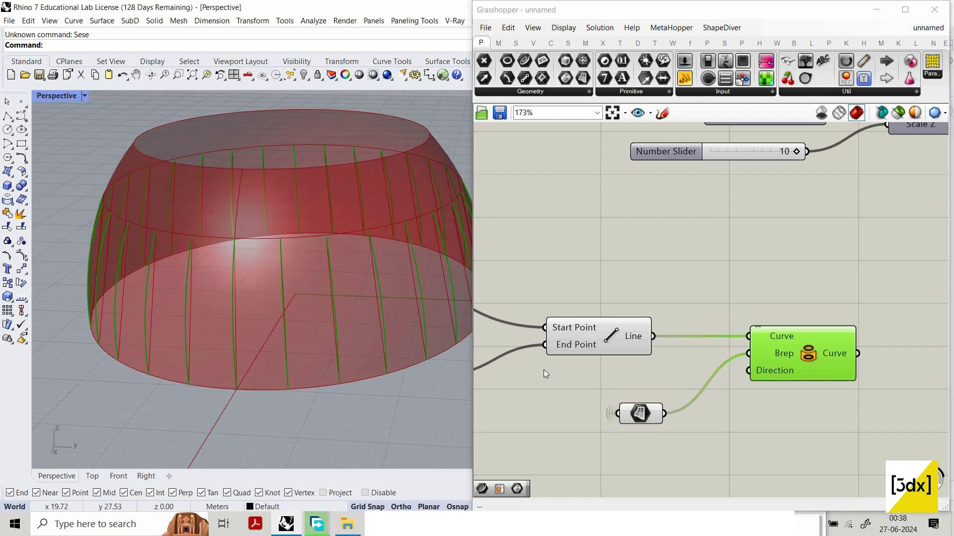
pyautogui.moveTo(605, 446); pyautogui.dragTo(672, 301)
pyautogui.middleClick(649, 279)
pyautogui.click(677, 299)
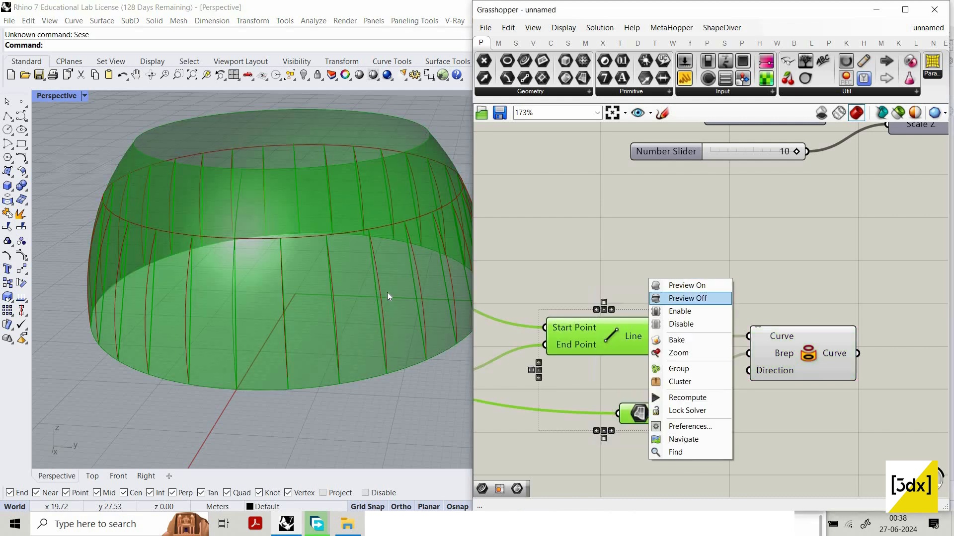
pyautogui.moveTo(356, 272); pyautogui.dragTo(387, 283, button='right')
pyautogui.scroll(-10, 646, 315)
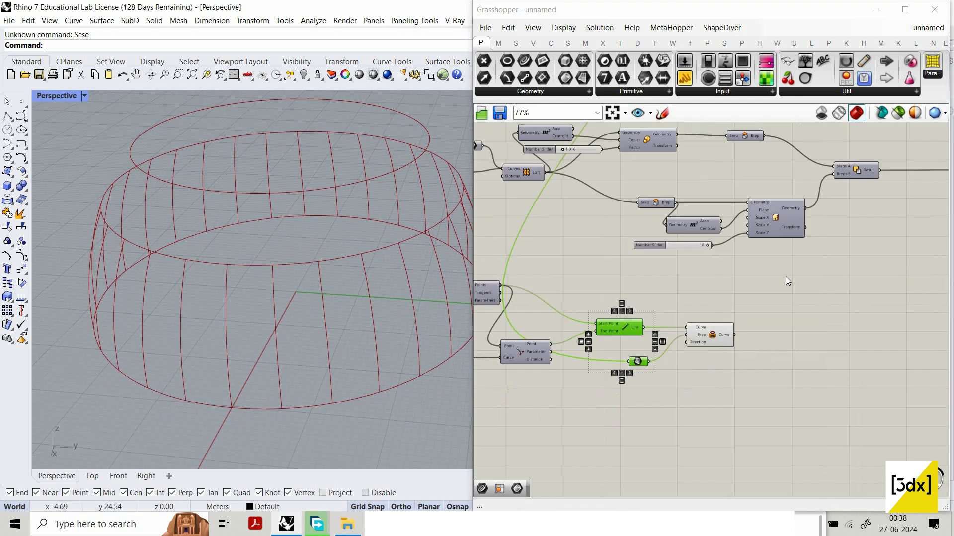
# Add a Curve parameter and connect the Project component's Curve output to it
pyautogui.scroll(8, 674, 337)
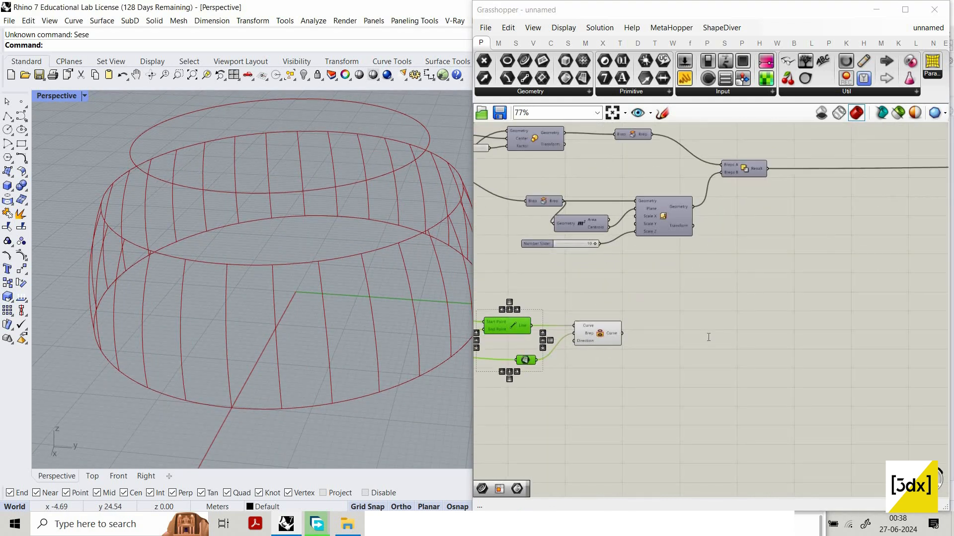
pyautogui.doubleClick(709, 335)
pyautogui.press('Escape')
pyautogui.scroll(3, 660, 333)
pyautogui.doubleClick(660, 333)
pyautogui.write('crv')
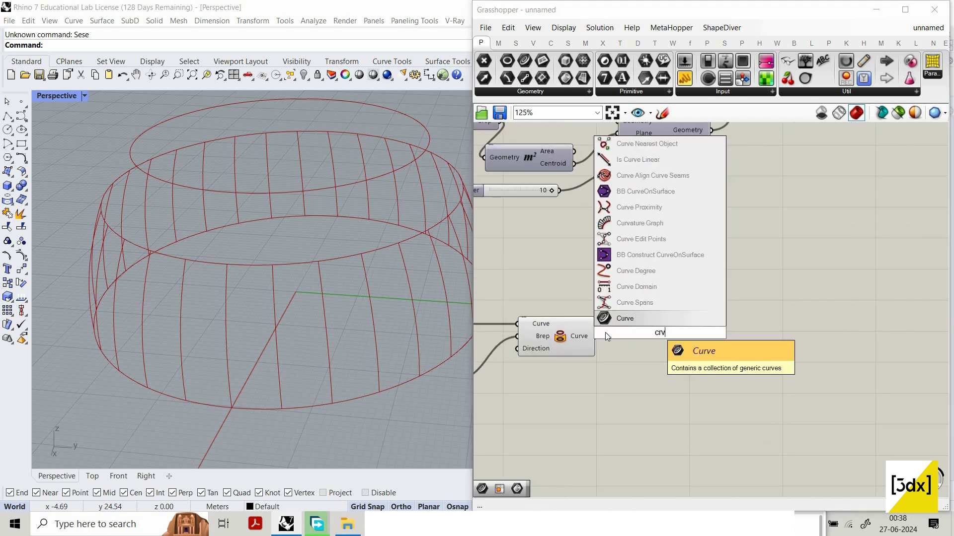
pyautogui.click(654, 320)
pyautogui.scroll(2, 658, 338)
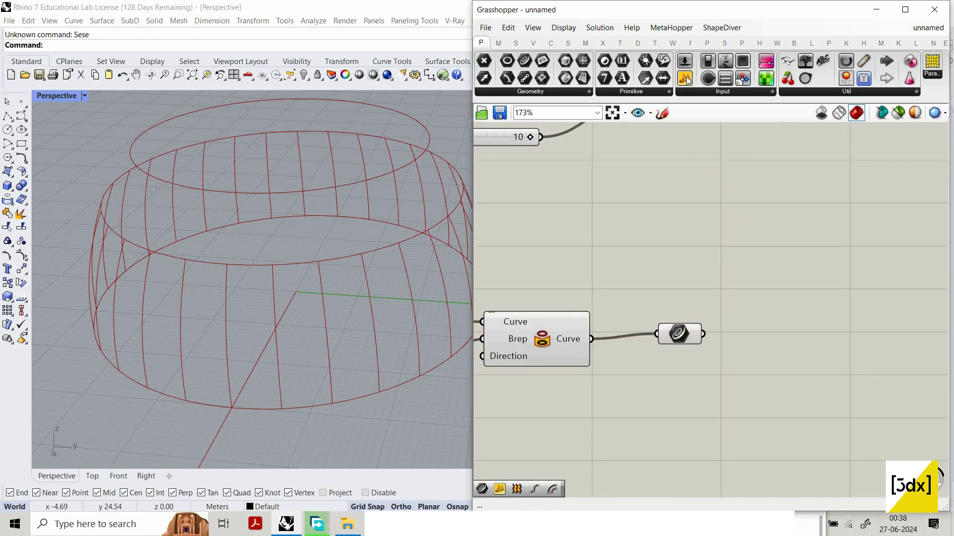
# Simplify the Project component's Curve output, checking its data paths in a temporary panel, and align the Curve parameter with it
pyautogui.click(685, 78)
pyautogui.click(662, 222)
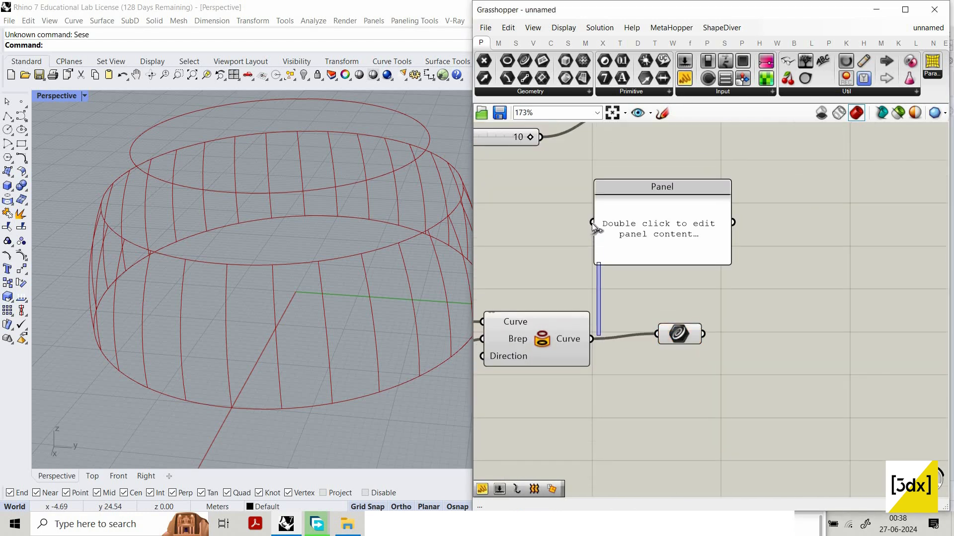
pyautogui.moveTo(591, 222); pyautogui.dragTo(587, 336)
pyautogui.moveTo(726, 198); pyautogui.dragTo(748, 191)
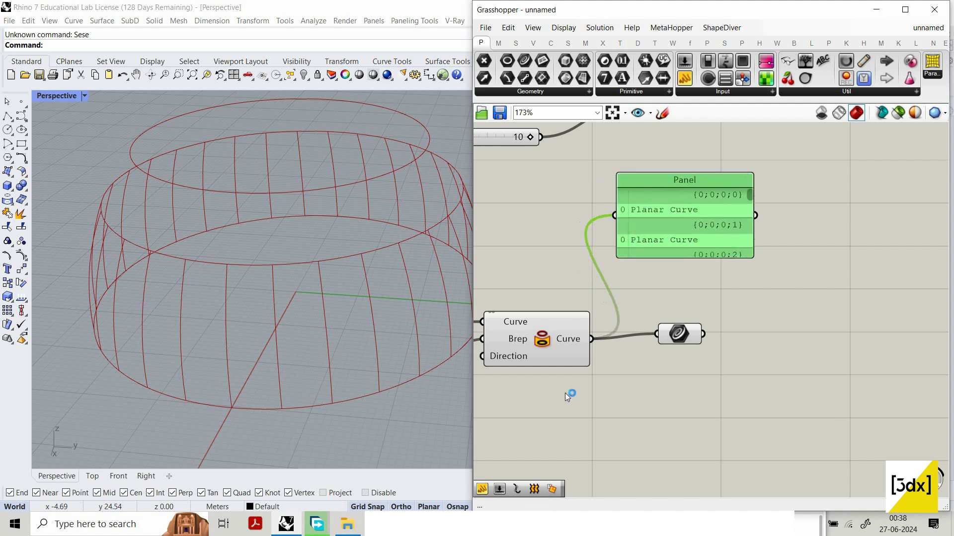
pyautogui.rightClick(622, 414)
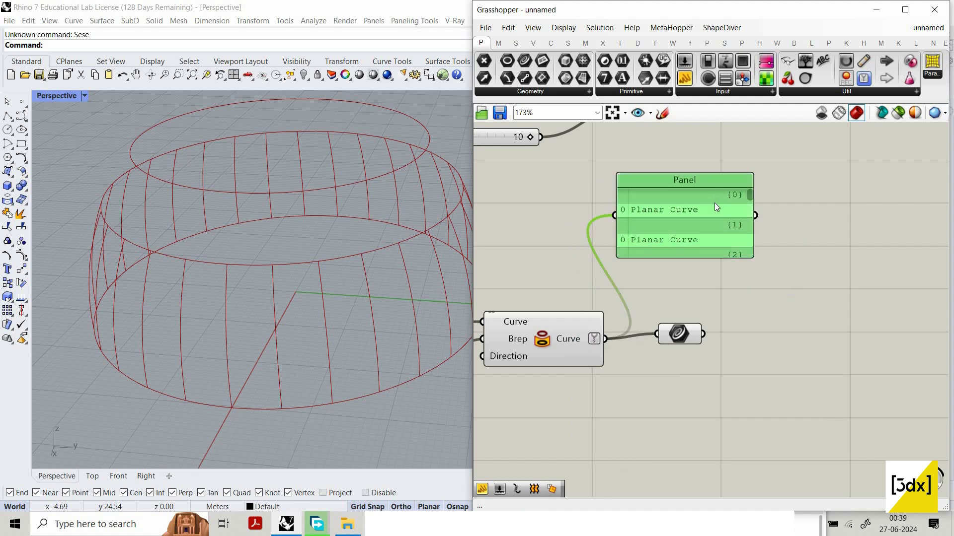
pyautogui.press('Delete')
pyautogui.click(695, 335)
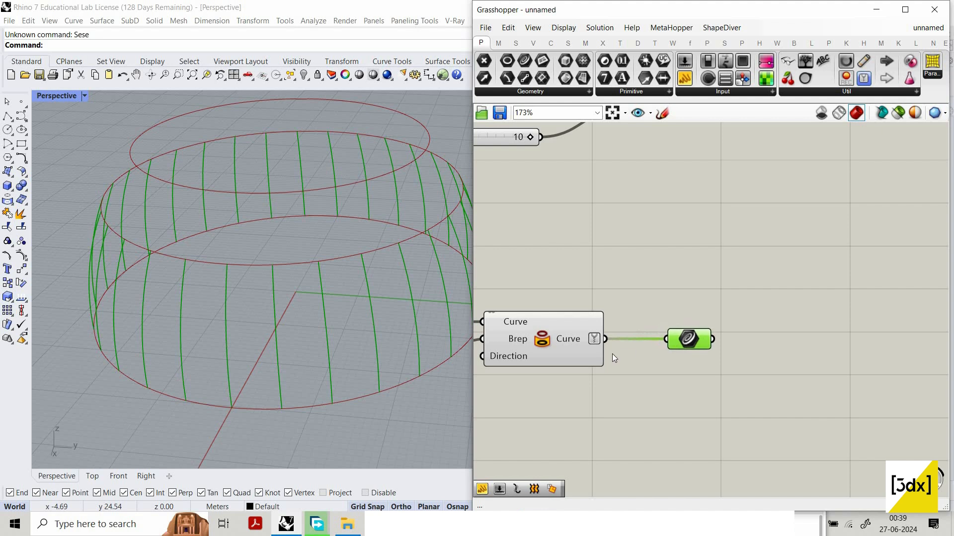
# Add a Perp Frame component and connect the projected Curve parameter to its Curve input
pyautogui.scroll(-1, 684, 399)
pyautogui.doubleClick(684, 399)
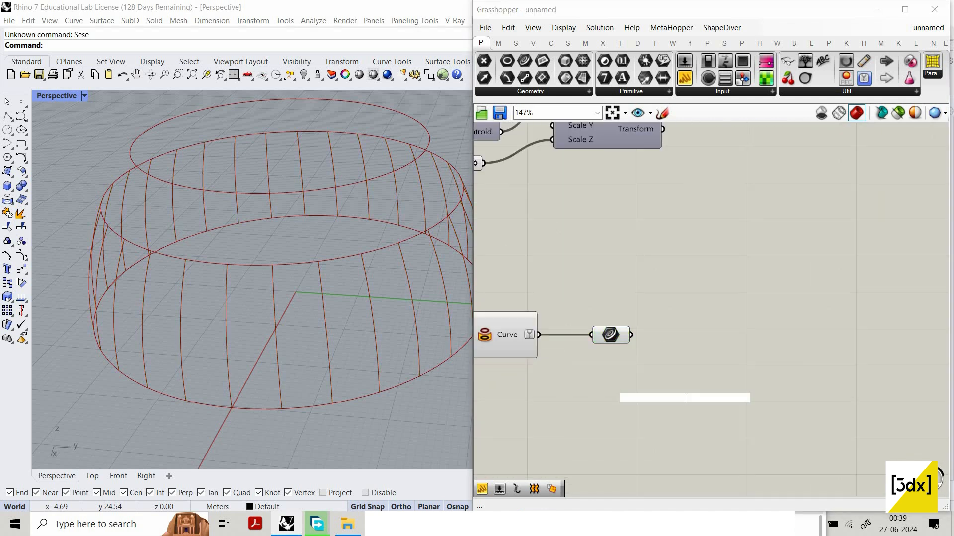
pyautogui.write('r')
pyautogui.click(681, 416)
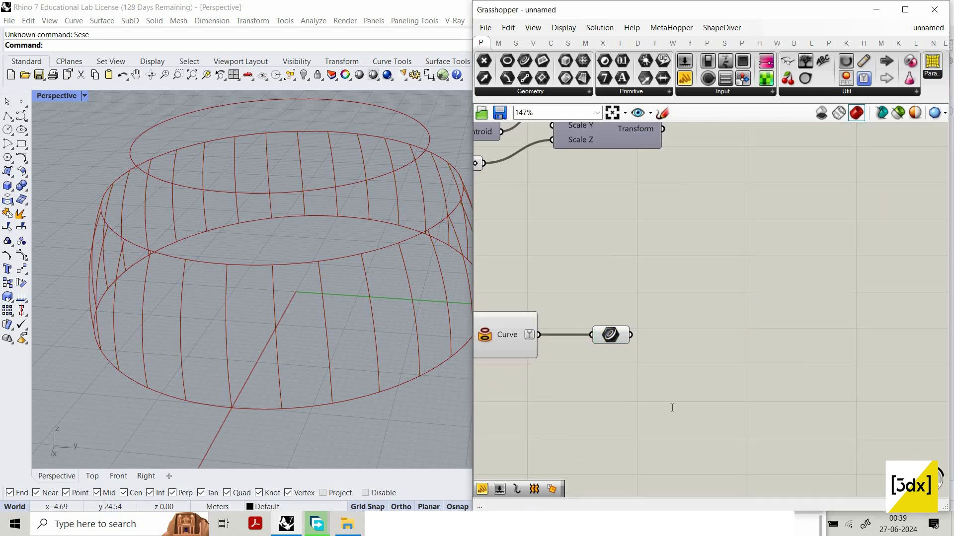
pyautogui.doubleClick(672, 408)
pyautogui.write('perp')
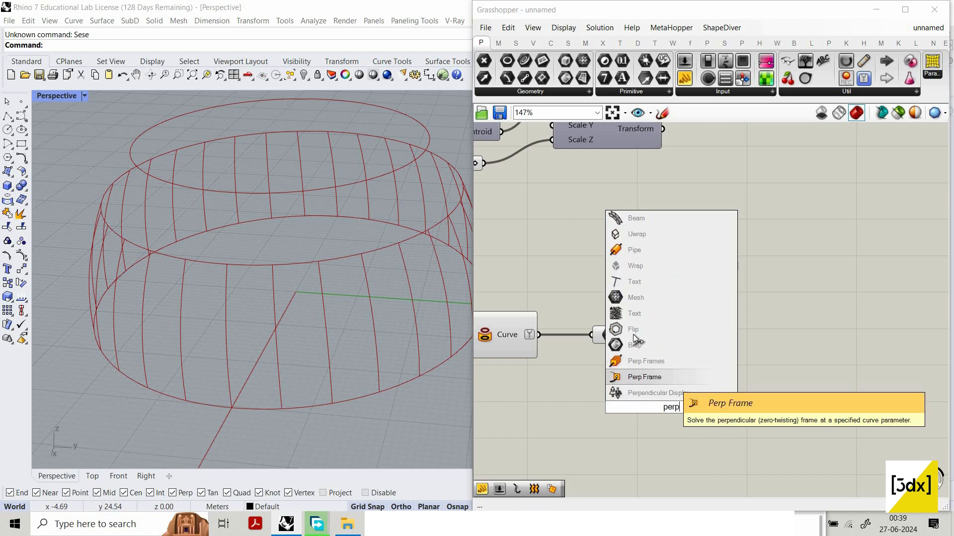
pyautogui.click(669, 378)
pyautogui.moveTo(631, 335); pyautogui.dragTo(621, 400)
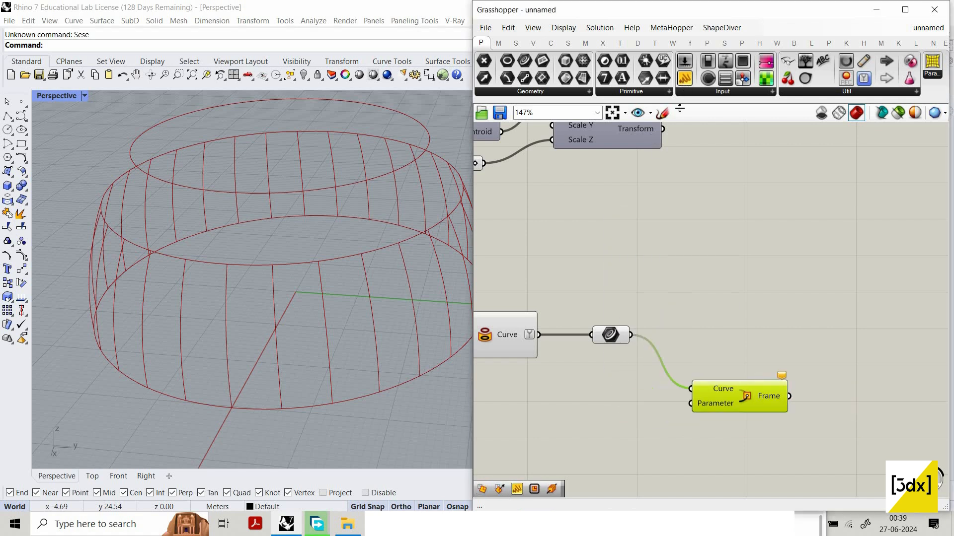
# Add a panel near the Perp Frame component containing the values 0, 0.5 and 1 on separate lines
pyautogui.moveTo(684, 78); pyautogui.dragTo(589, 447)
pyautogui.doubleClick(590, 447)
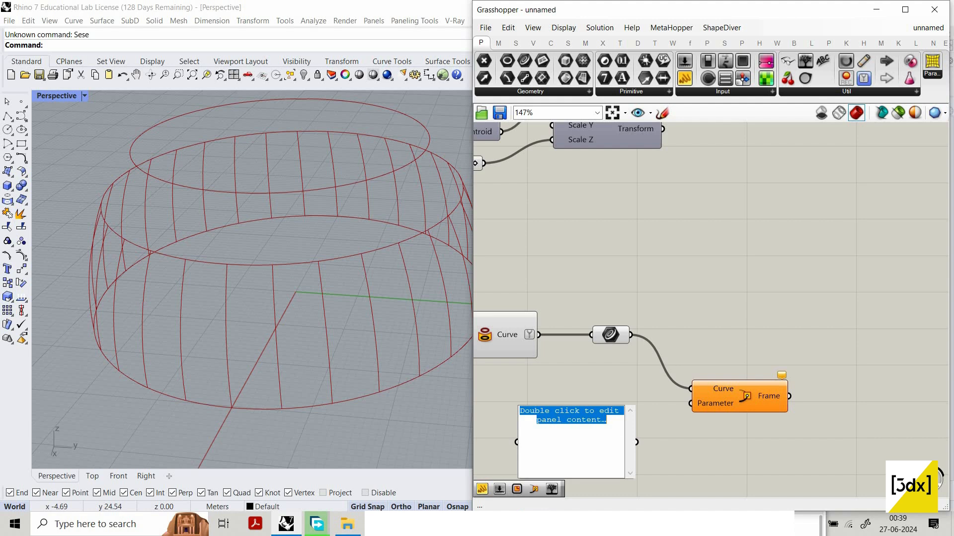
pyautogui.write('0')
pyautogui.press('Return')
pyautogui.write('0.5')
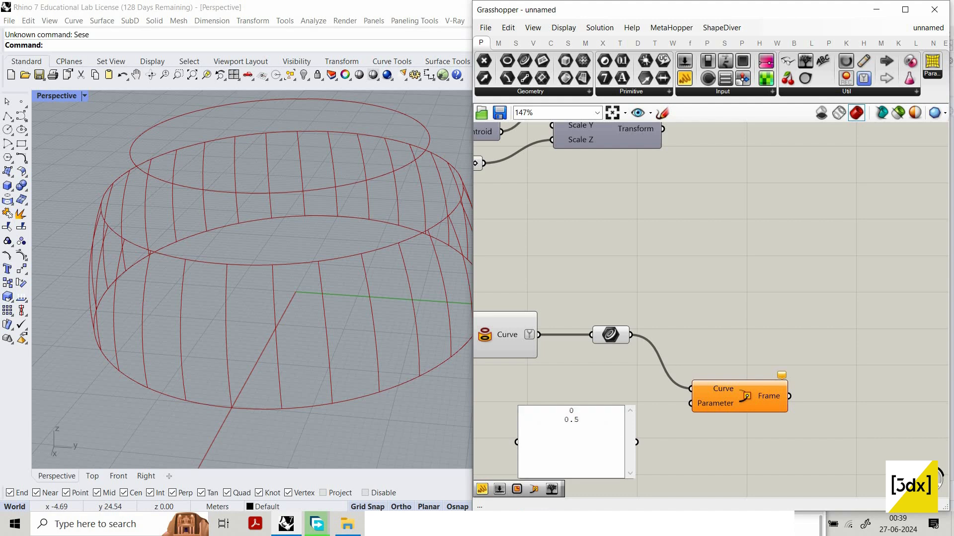
pyautogui.click(638, 265)
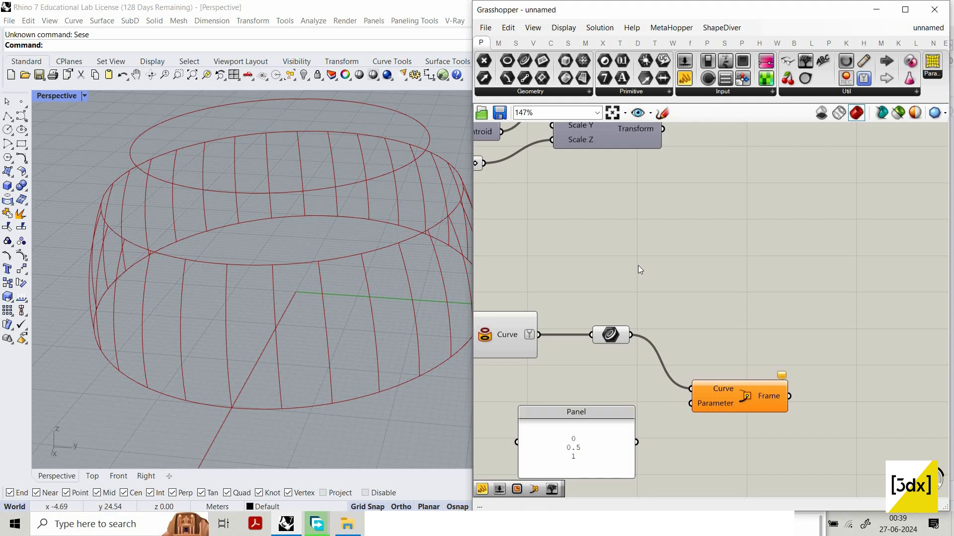
# Turn off multiline data for the 0, 0.5 and 1 panel and connect it to the Perp Frame component's Parameter input
pyautogui.rightClick(588, 442)
pyautogui.click(645, 266)
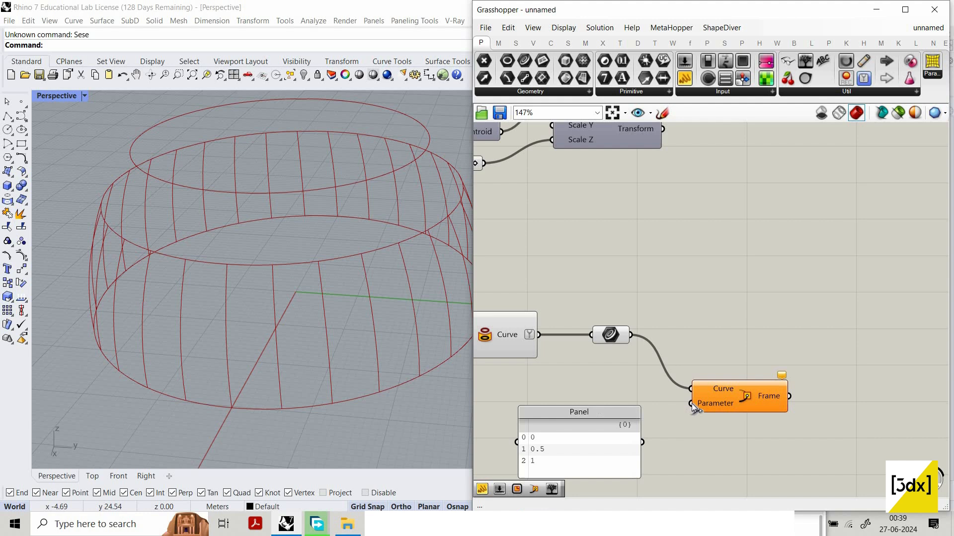
pyautogui.moveTo(637, 442); pyautogui.dragTo(712, 385)
pyautogui.scroll(-2, 661, 366)
pyautogui.scroll(2, 718, 377)
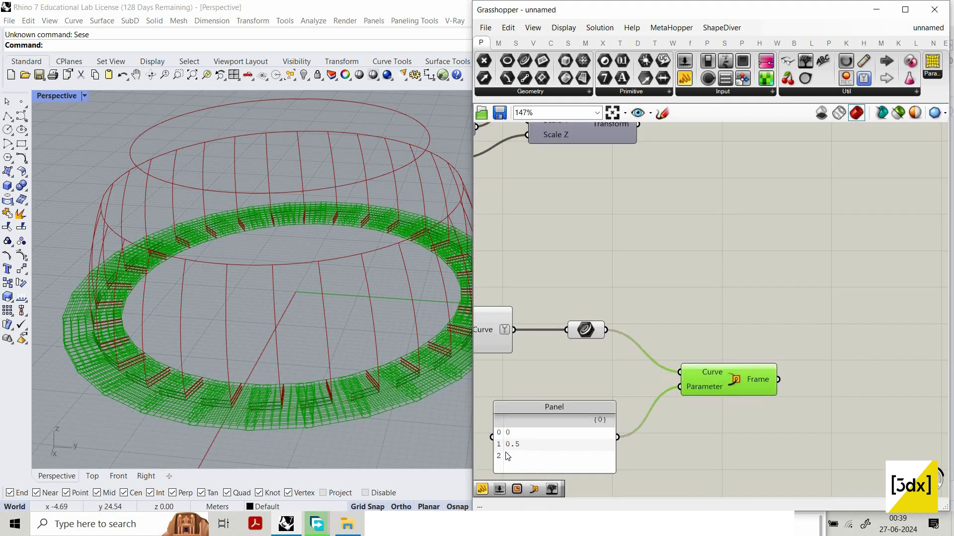
# Reparameterize the Curve parameter feeding the Perp Frame component and check the frames around the ring in the Rhino viewport
pyautogui.scroll(3, 584, 349)
pyautogui.rightClick(572, 329)
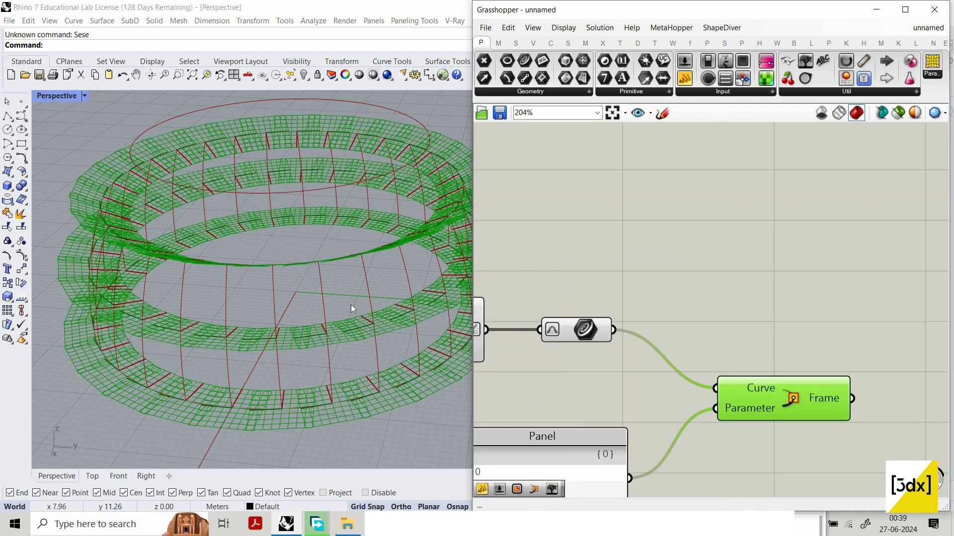
pyautogui.moveTo(351, 305); pyautogui.dragTo(350, 338, button='right')
pyautogui.moveTo(785, 378); pyautogui.dragTo(784, 317)
pyautogui.moveTo(782, 358); pyautogui.dragTo(824, 403)
pyautogui.scroll(-1, 825, 403)
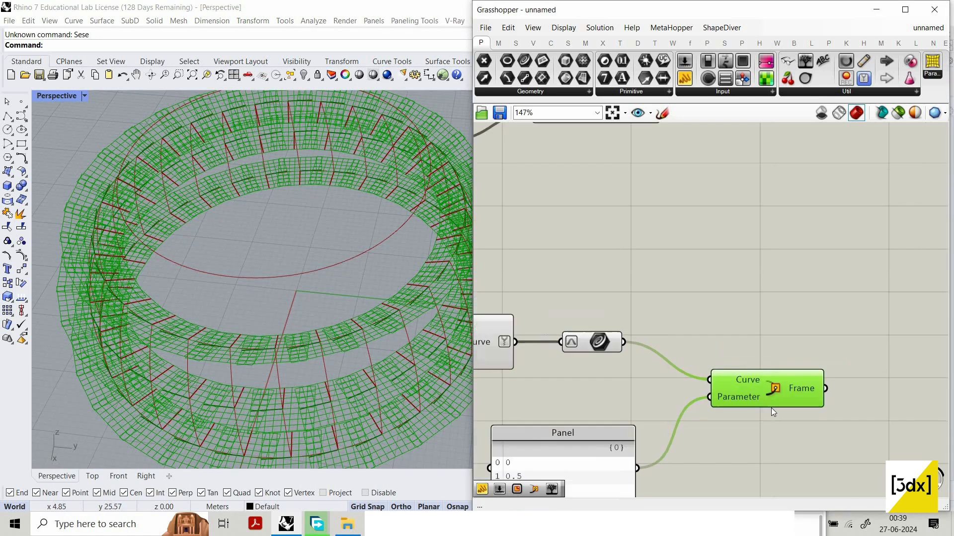
# Add a Rotate Plane component beside the Perp Frame component
pyautogui.moveTo(771, 407); pyautogui.dragTo(625, 415, button='right')
pyautogui.doubleClick(771, 408)
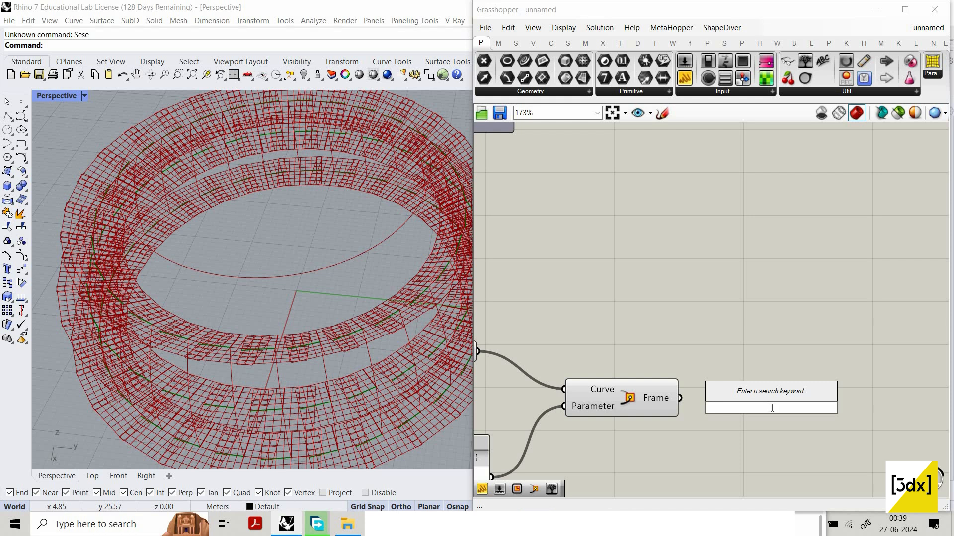
pyautogui.write('rotate')
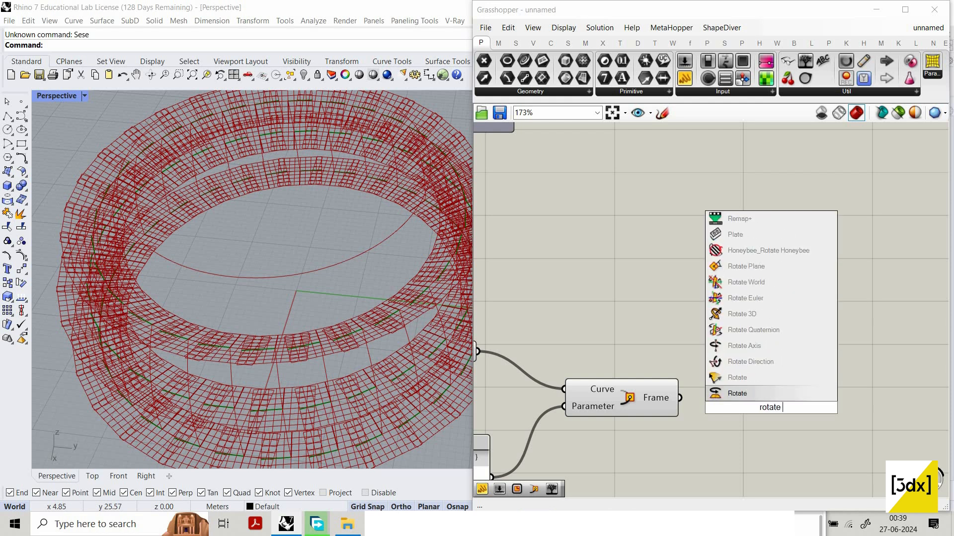
pyautogui.write(' pla')
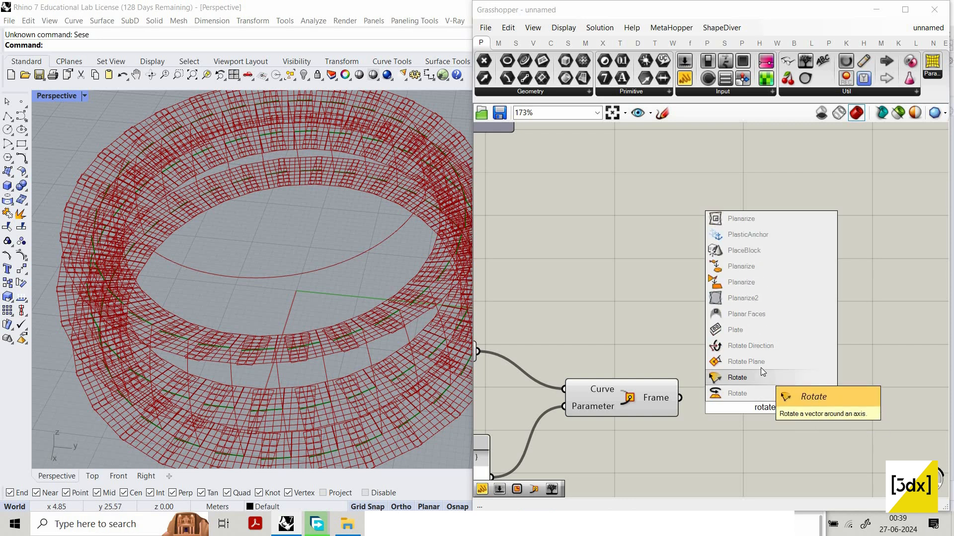
pyautogui.press('Up')
pyautogui.press('Return')
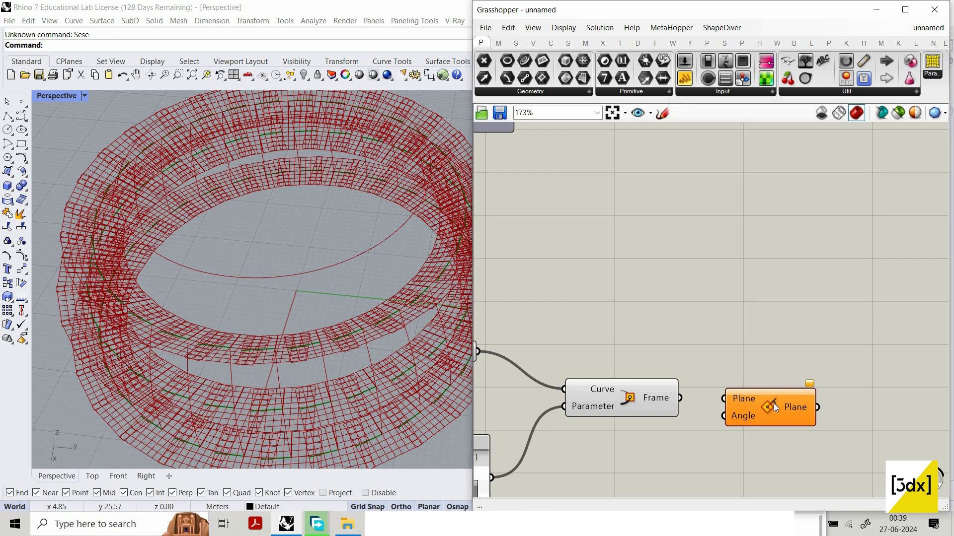
pyautogui.press('super')
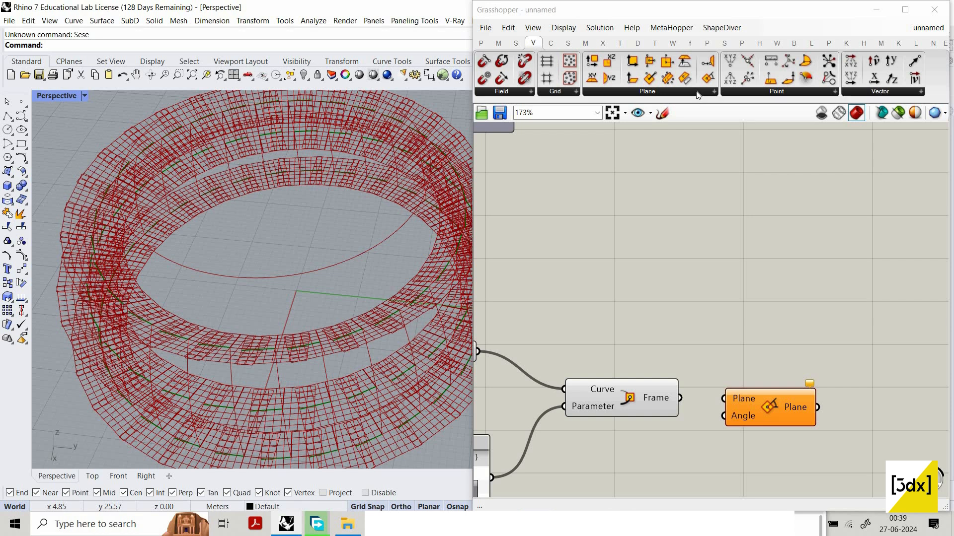
# Replace the Rotate Plane component with an Align Plane component and connect the Perp Frame output to its Plane input
pyautogui.click(698, 94)
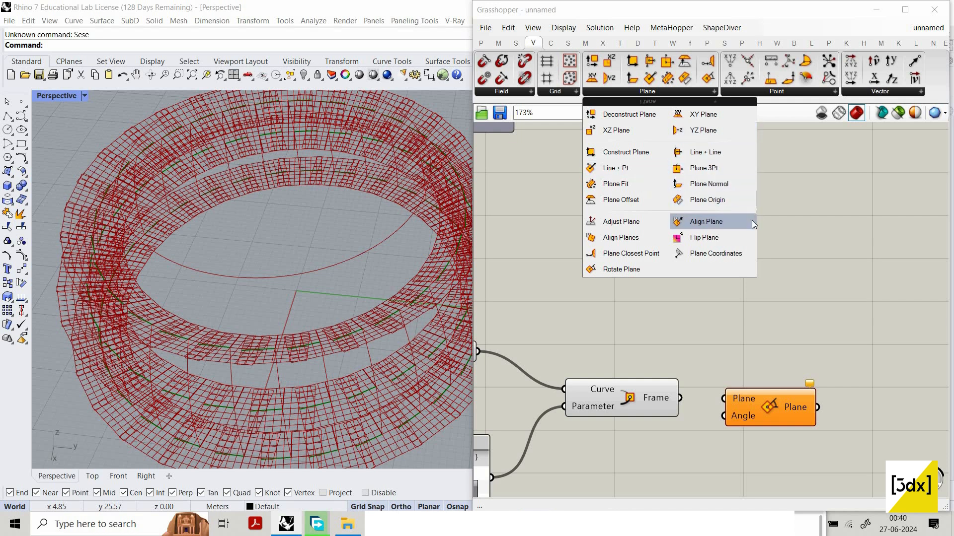
pyautogui.click(767, 398)
pyautogui.press('Delete')
pyautogui.moveTo(750, 344); pyautogui.dragTo(770, 384)
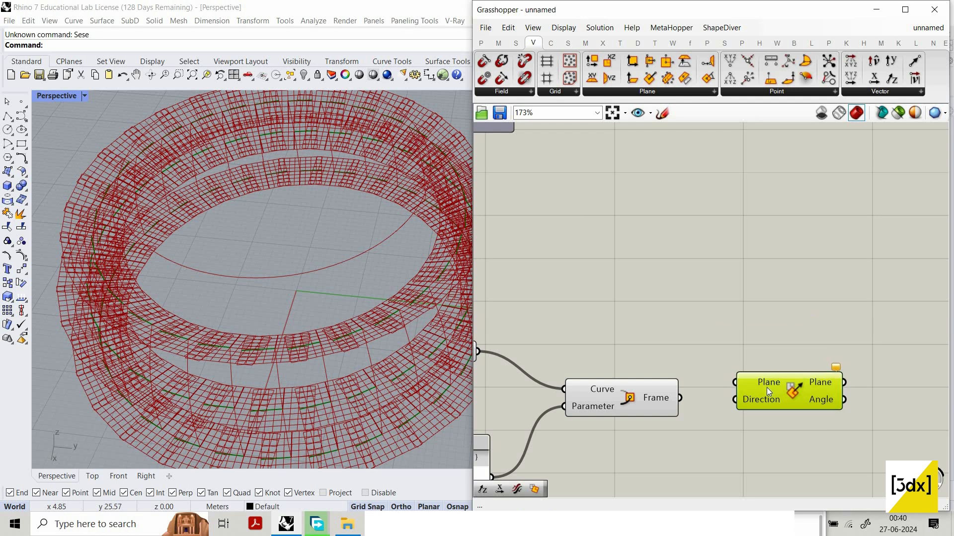
pyautogui.scroll(1, 828, 409)
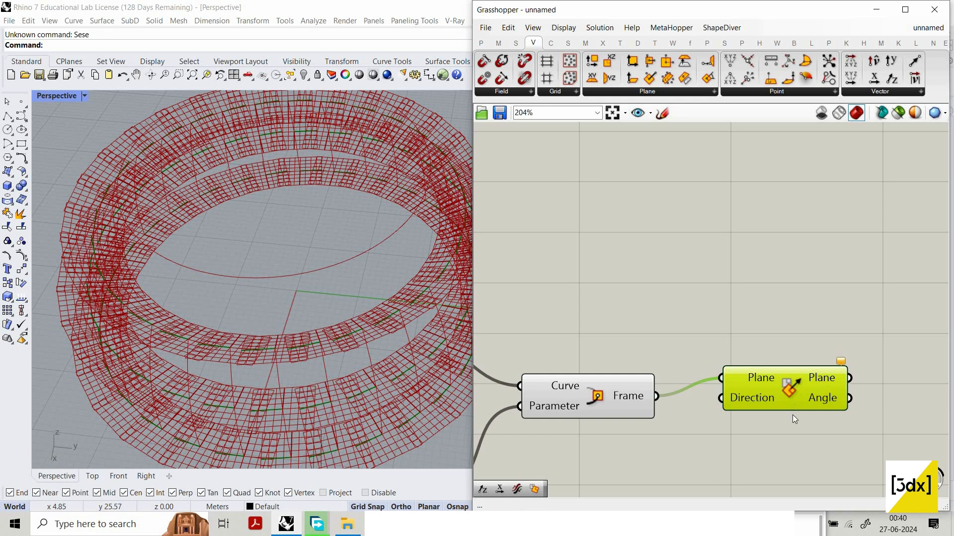
# Add a Unit Z component and connect its unit vector to the Align Plane component's Direction input
pyautogui.doubleClick(581, 437)
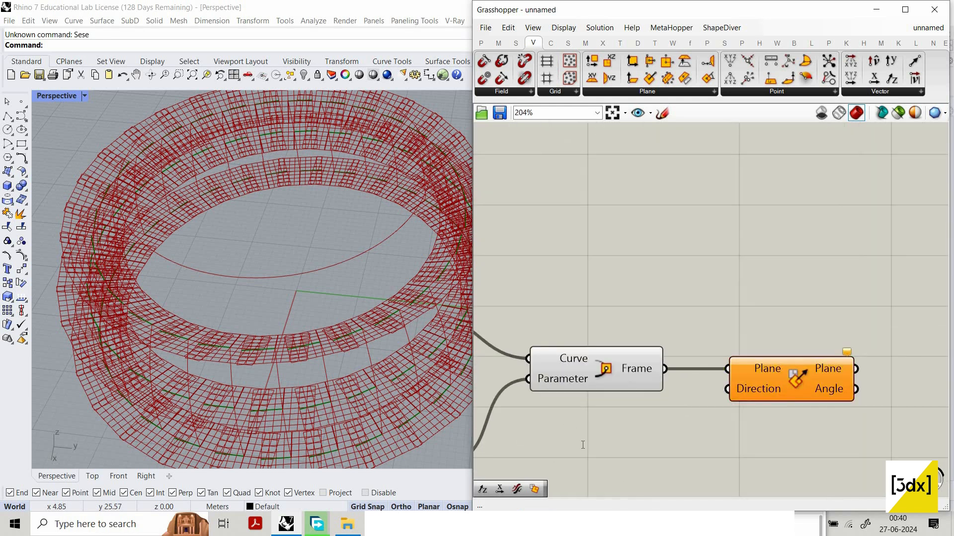
pyautogui.write('u')
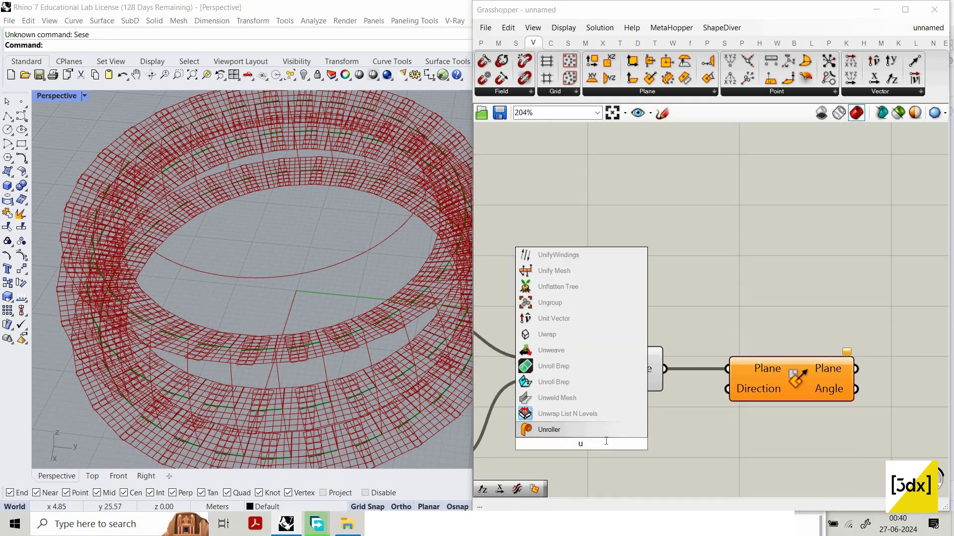
pyautogui.write('nit z')
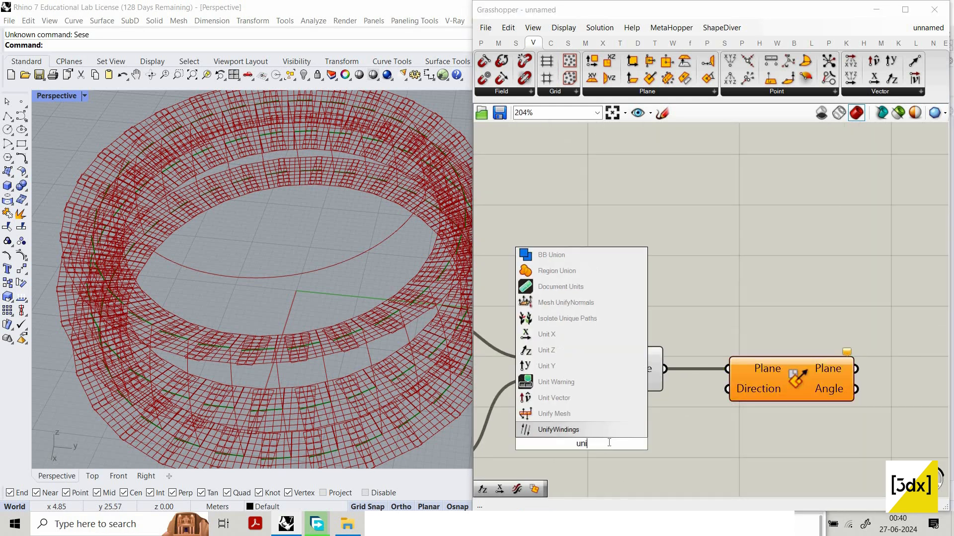
pyautogui.press('Return')
pyautogui.moveTo(650, 443); pyautogui.dragTo(729, 389)
pyautogui.moveTo(887, 378); pyautogui.dragTo(762, 374, button='right')
pyautogui.scroll(-1, 762, 374)
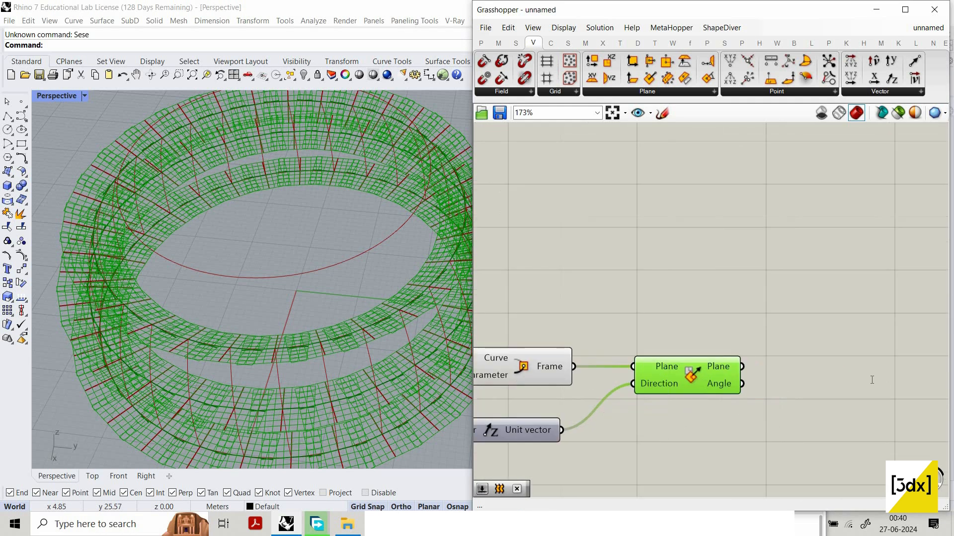
pyautogui.doubleClick(887, 377)
pyautogui.write('recat')
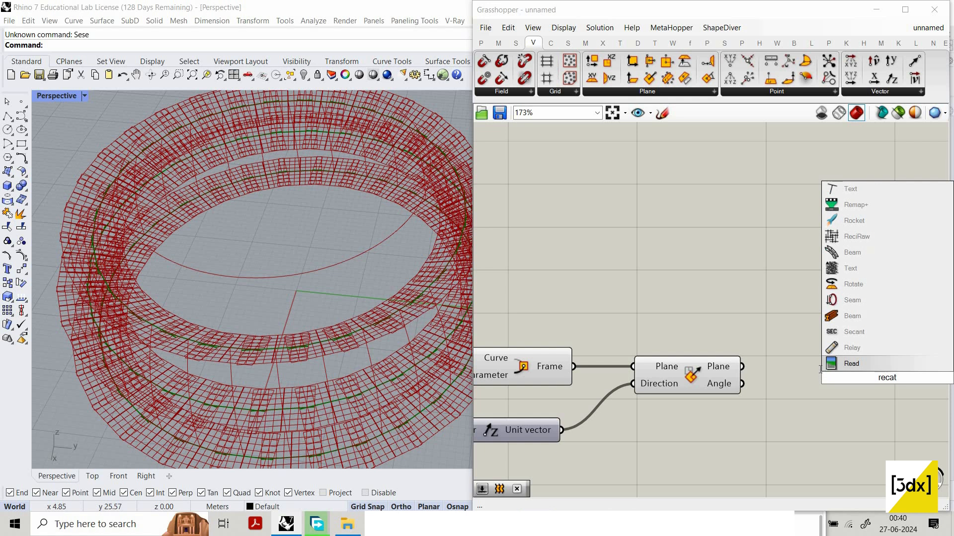
pyautogui.press('Escape')
# Add a Rectangle component and connect the Align Plane component's Plane output to its Plane input
pyautogui.doubleClick(818, 369)
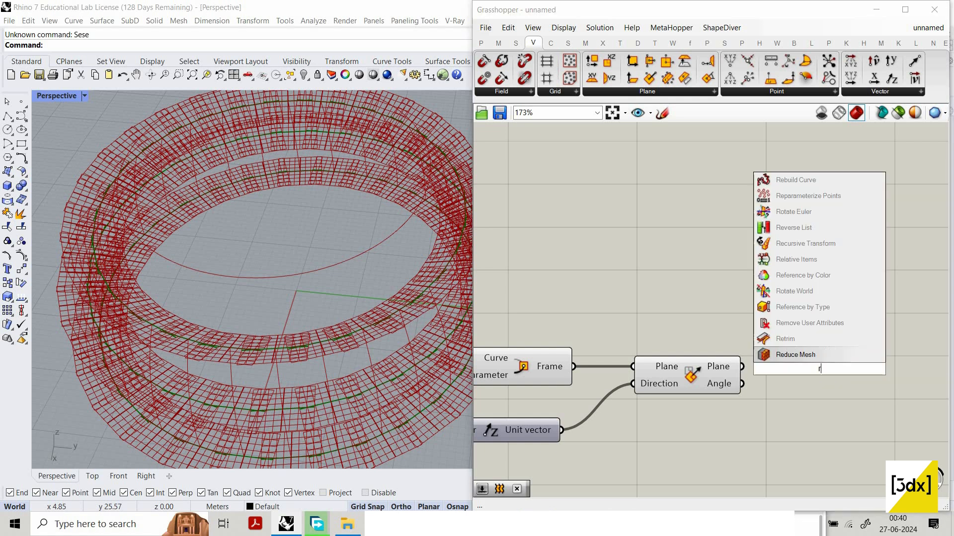
pyautogui.write('rea')
pyautogui.press('BackSpace')
pyautogui.write('ctangl')
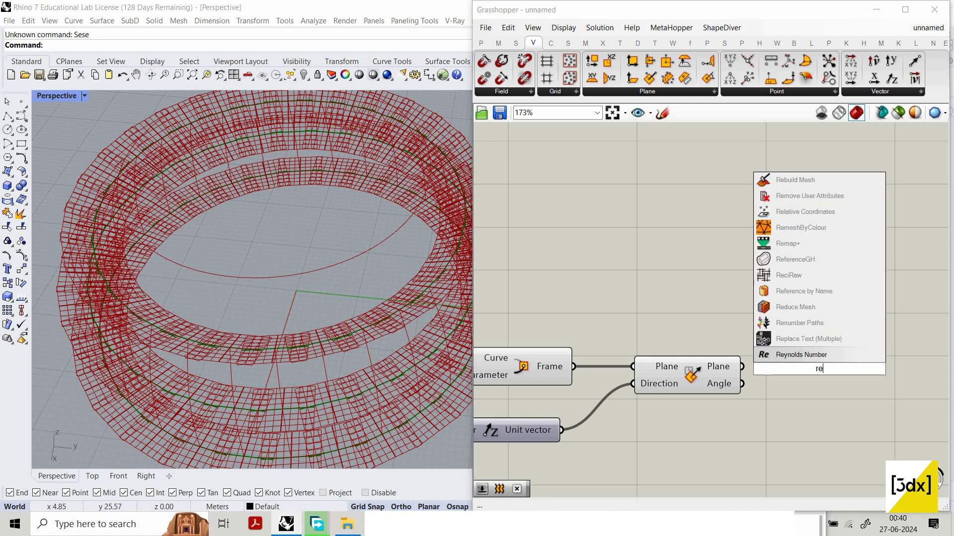
pyautogui.write('e')
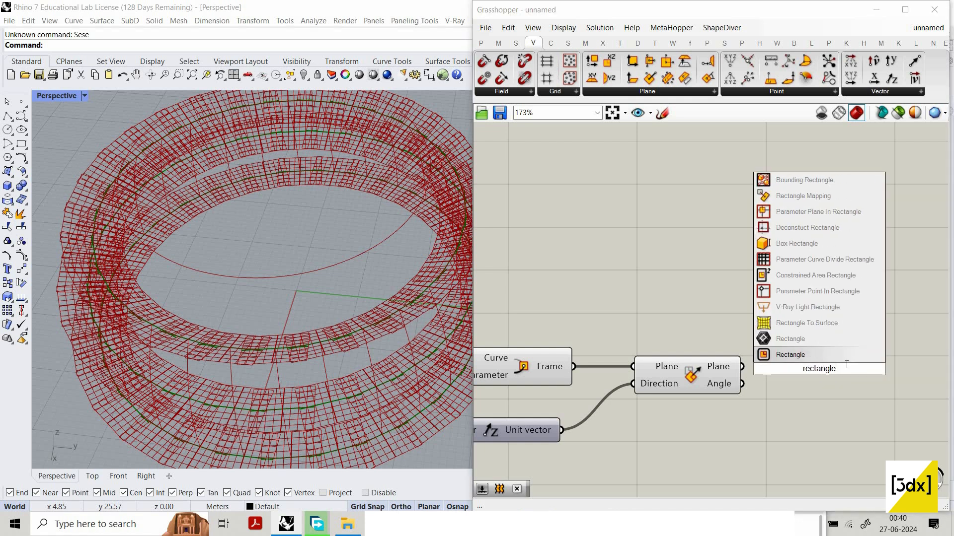
pyautogui.click(840, 355)
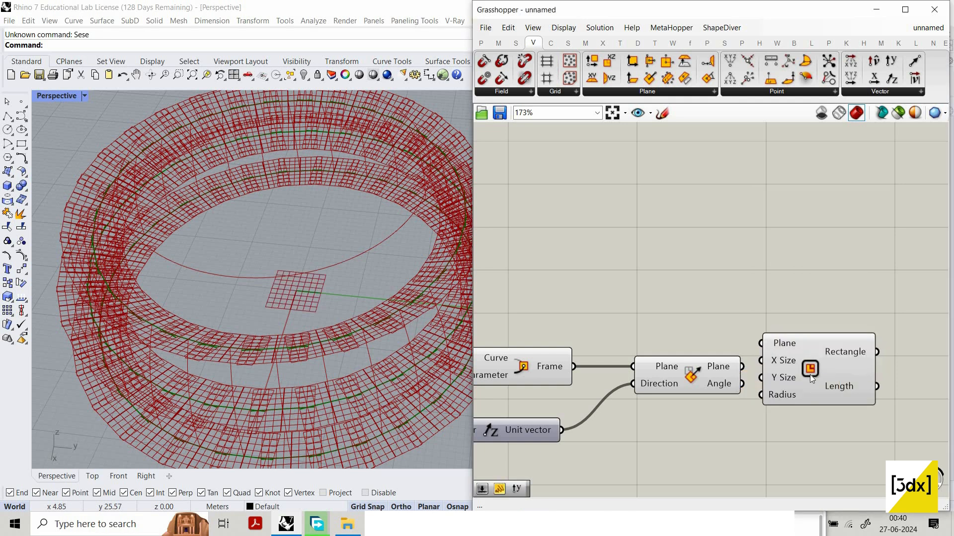
pyautogui.moveTo(842, 353); pyautogui.dragTo(893, 377)
# Add a panel containing -0.10 to 0.10, connect it to the Rectangle's X Size input, and shrink it below Align Plane
pyautogui.scroll(-5, 730, 385)
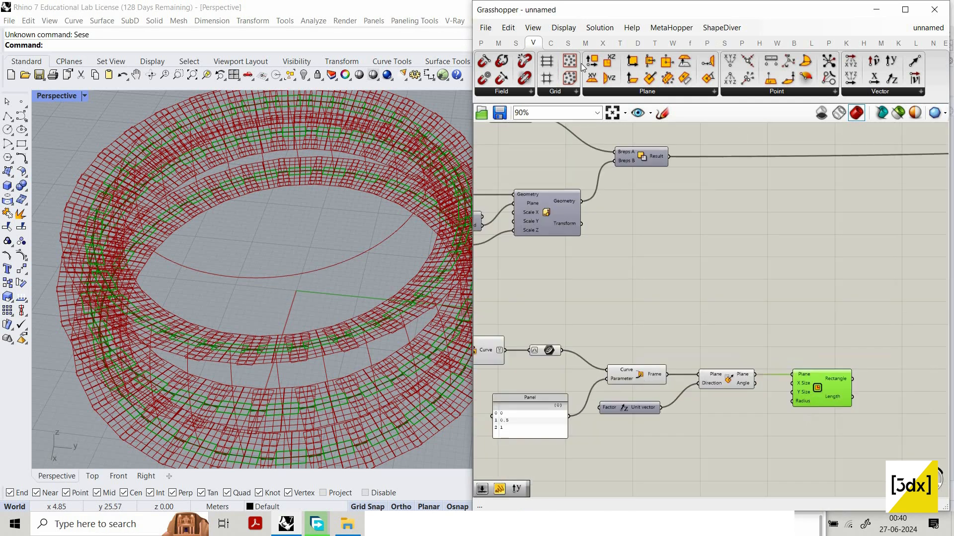
pyautogui.scroll(5, 718, 400)
pyautogui.click(481, 43)
pyautogui.click(684, 78)
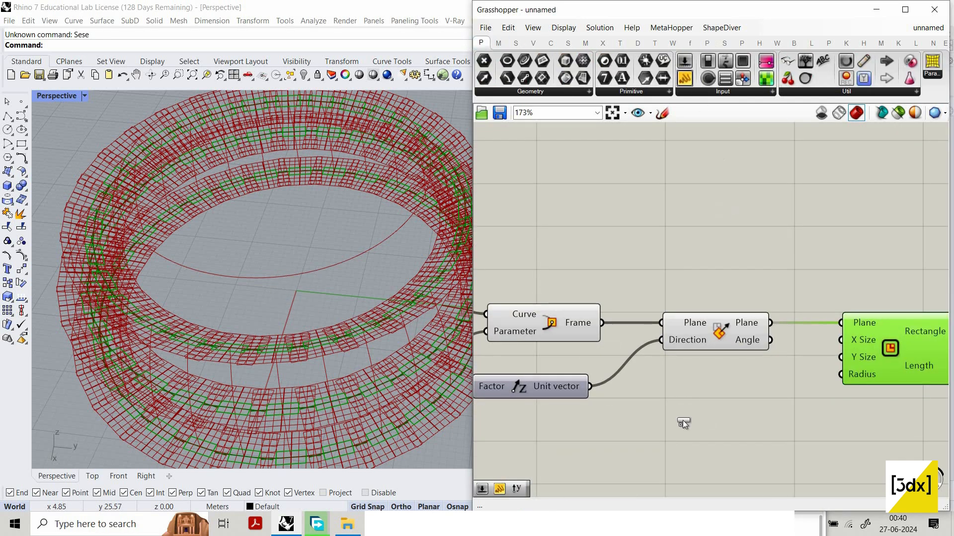
pyautogui.click(683, 421)
pyautogui.doubleClick(705, 418)
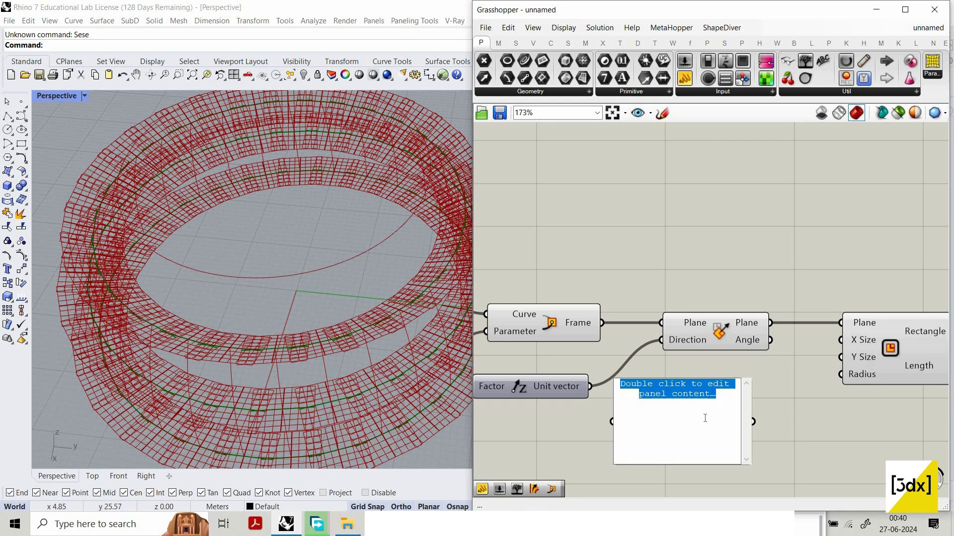
pyautogui.write('-')
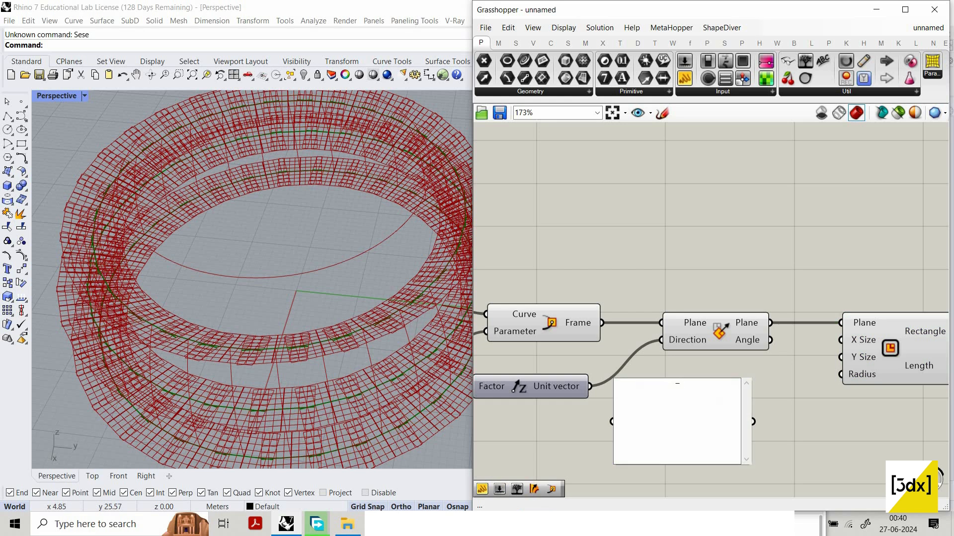
pyautogui.write('0.10 to 0.10')
pyautogui.moveTo(755, 422)
pyautogui.mouseDown()
pyautogui.moveTo(841, 339)
pyautogui.moveTo(756, 408)
pyautogui.mouseUp()
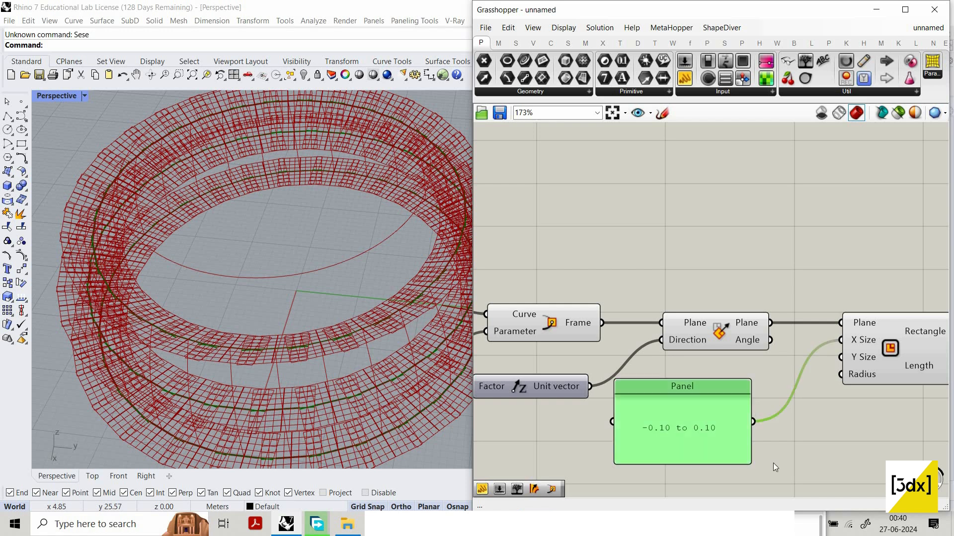
pyautogui.moveTo(766, 448); pyautogui.dragTo(735, 407)
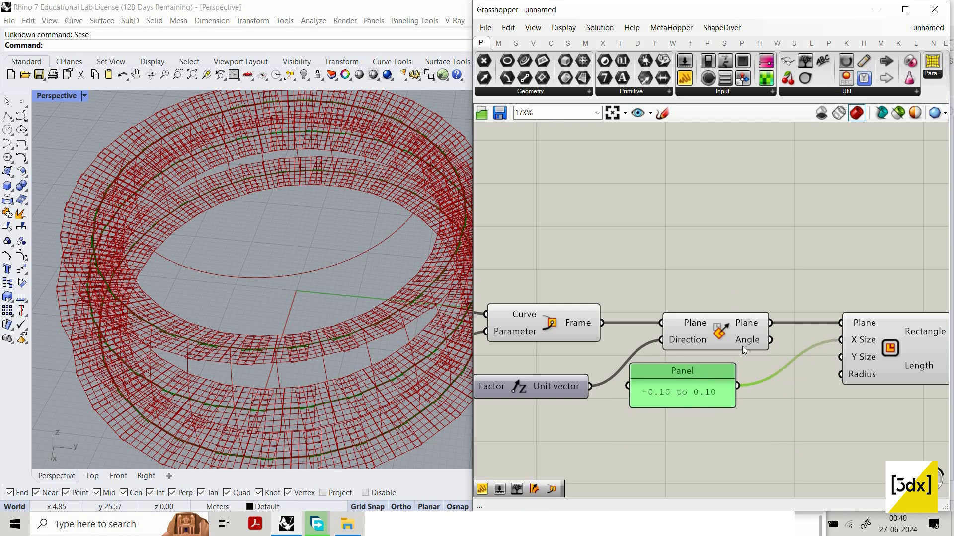
pyautogui.moveTo(710, 372); pyautogui.dragTo(743, 384)
# Duplicate the size panel below the original, set its content to -0.25 to 0.25, and connect it to the Rectangle's Y Size input
pyautogui.moveTo(750, 301); pyautogui.dragTo(736, 479)
pyautogui.click(723, 427)
pyautogui.click(741, 404)
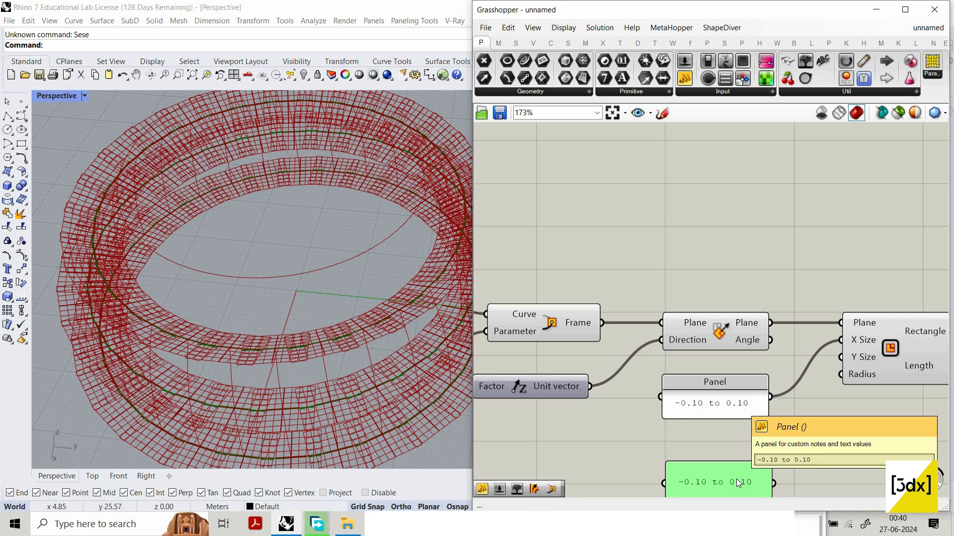
pyautogui.doubleClick(757, 478)
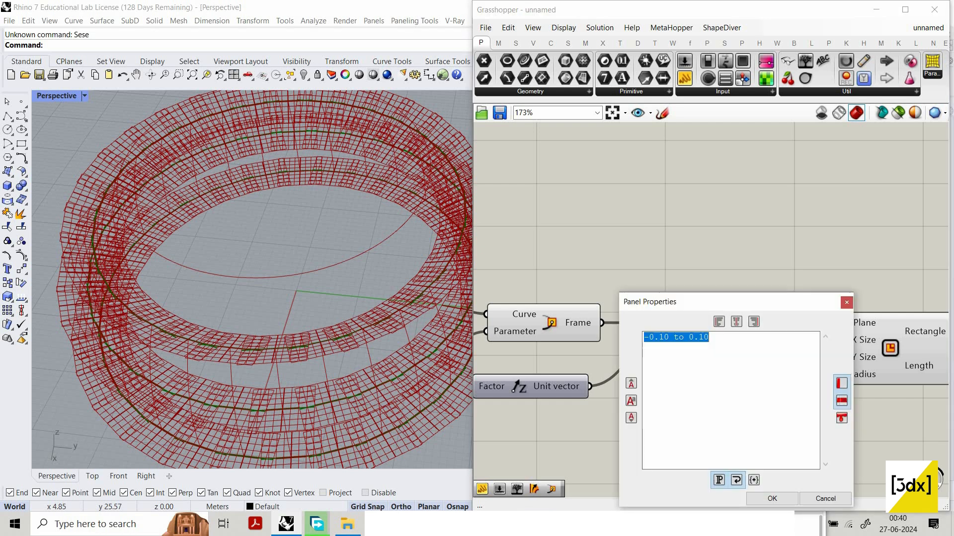
pyautogui.press('BackSpace')
pyautogui.write('-')
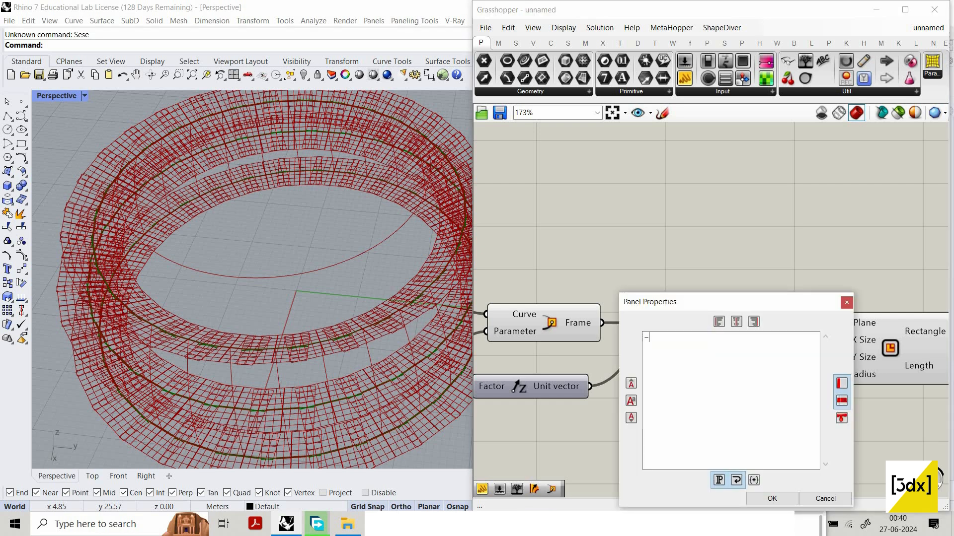
pyautogui.write('0.25 to 0.25')
pyautogui.click(773, 498)
pyautogui.moveTo(832, 369); pyautogui.dragTo(840, 357)
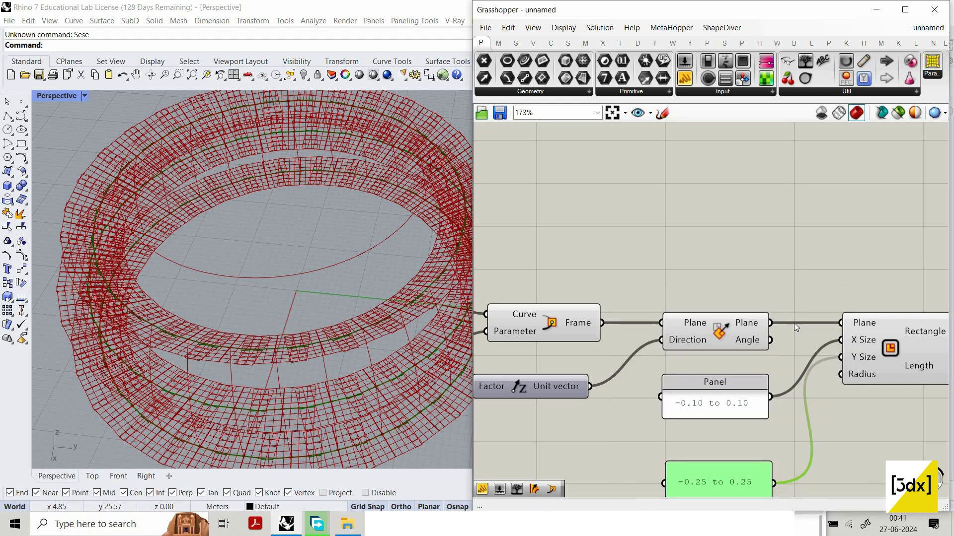
# Add a single-rail Sweep component, connecting the Rectangle output to Sections and the reparameterized Curve parameter to Rail
pyautogui.scroll(-5, 794, 323)
pyautogui.scroll(4, 839, 308)
pyautogui.scroll(-3, 841, 293)
pyautogui.scroll(3, 840, 293)
pyautogui.click(841, 294)
pyautogui.doubleClick(841, 293)
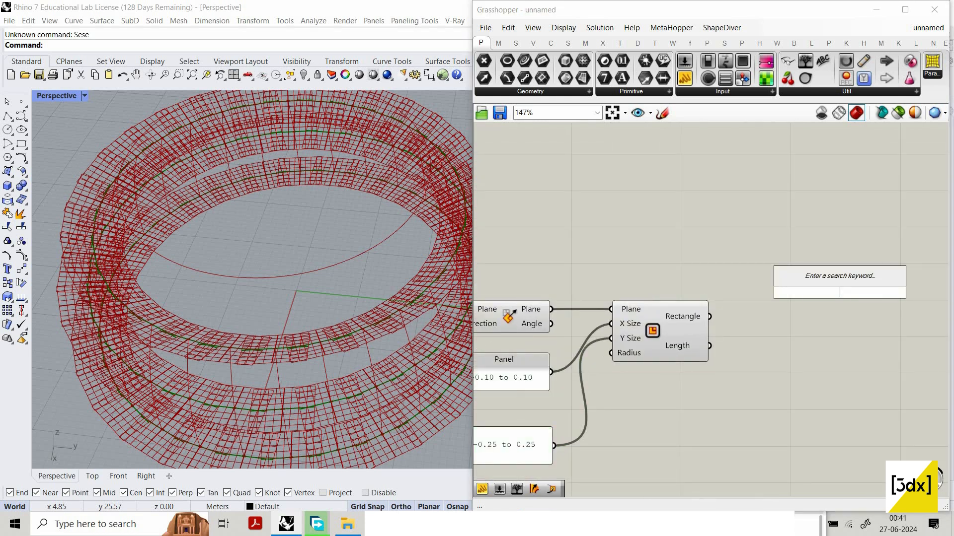
pyautogui.write('swe')
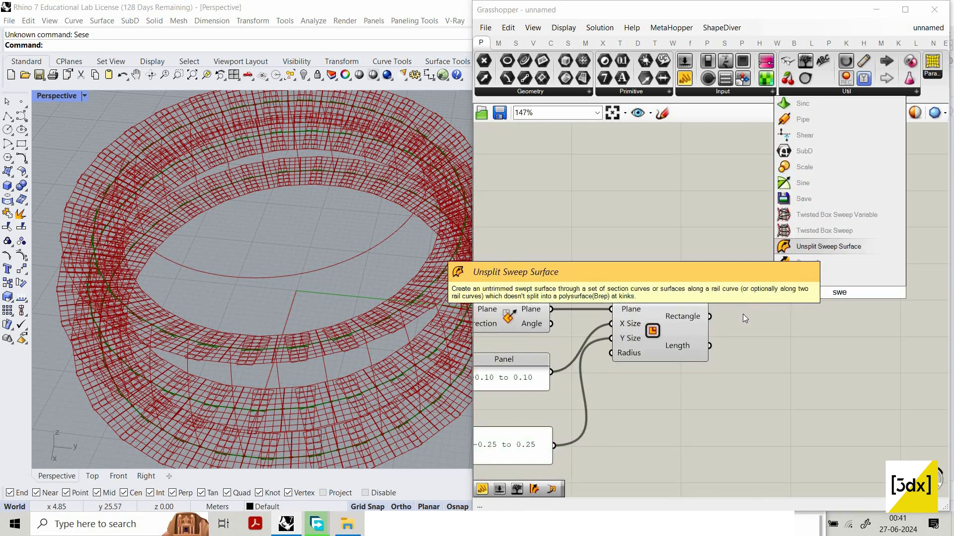
pyautogui.click(830, 261)
pyautogui.moveTo(710, 317); pyautogui.dragTo(797, 292)
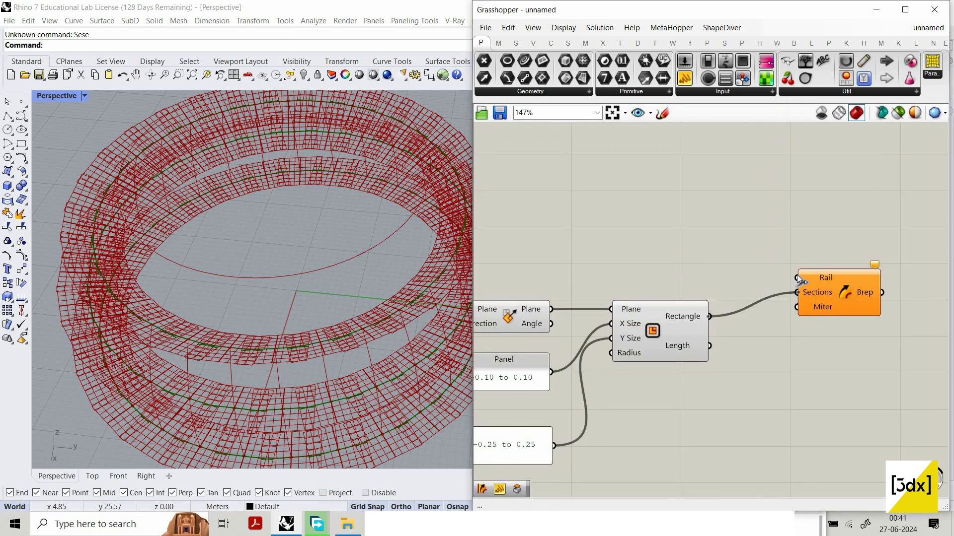
pyautogui.scroll(-4, 680, 249)
pyautogui.moveTo(680, 248); pyautogui.dragTo(502, 269)
pyautogui.scroll(3, 655, 253)
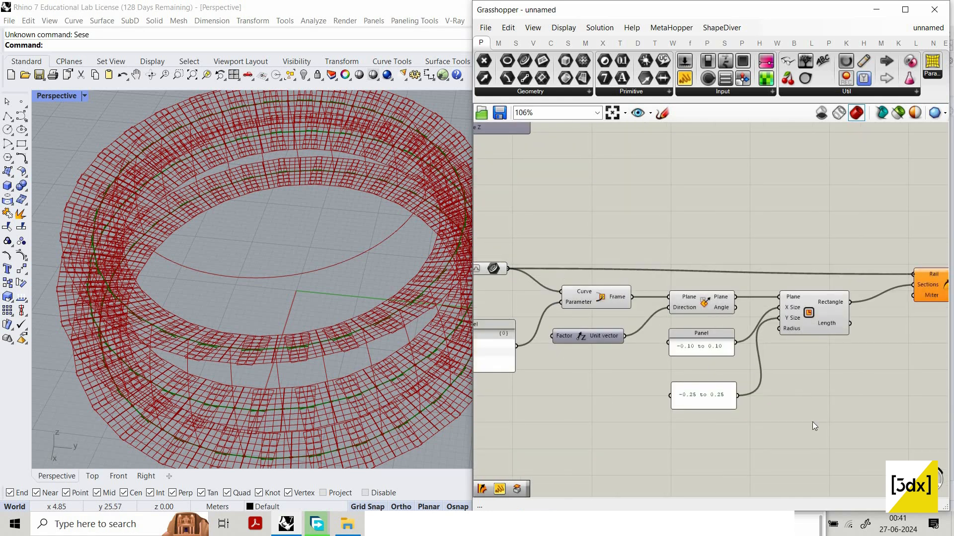
# Turn off the preview of the section-building components from the projected curves through to the Rectangle
pyautogui.scroll(-3, 711, 312)
pyautogui.moveTo(571, 256); pyautogui.dragTo(810, 421)
pyautogui.rightClick(644, 251)
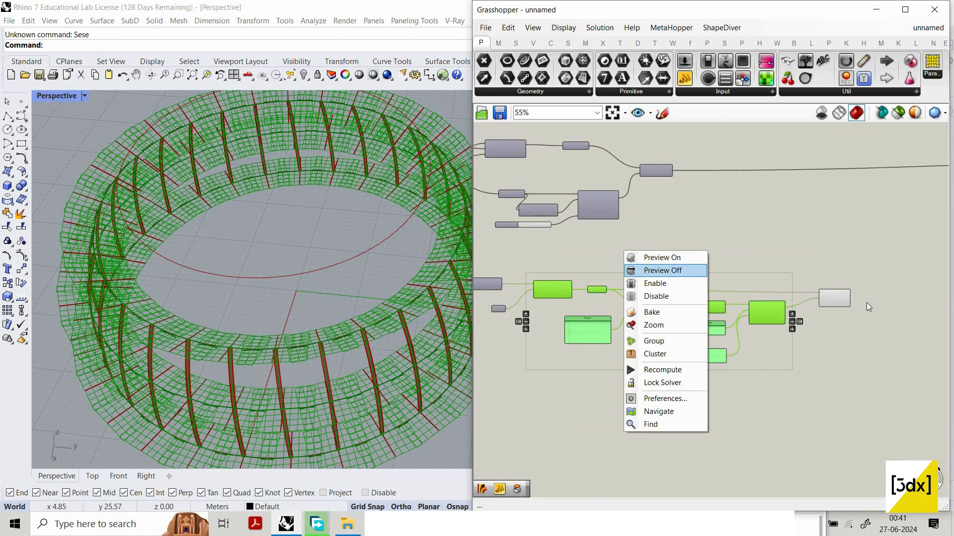
pyautogui.click(661, 267)
# Add a Cap Holes component and connect the Sweep component's Brep output to its Brep input
pyautogui.scroll(3, 735, 290)
pyautogui.doubleClick(735, 286)
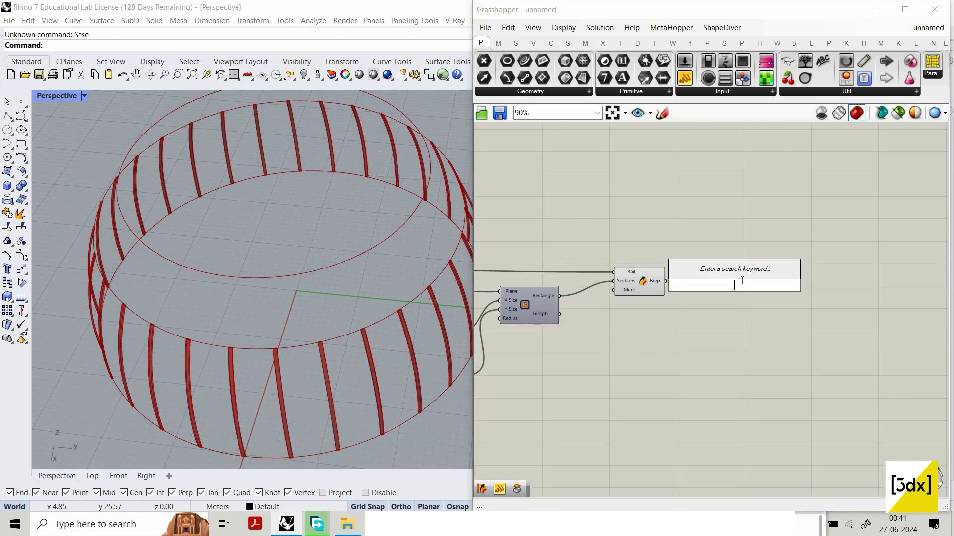
pyautogui.write('cap')
pyautogui.click(737, 271)
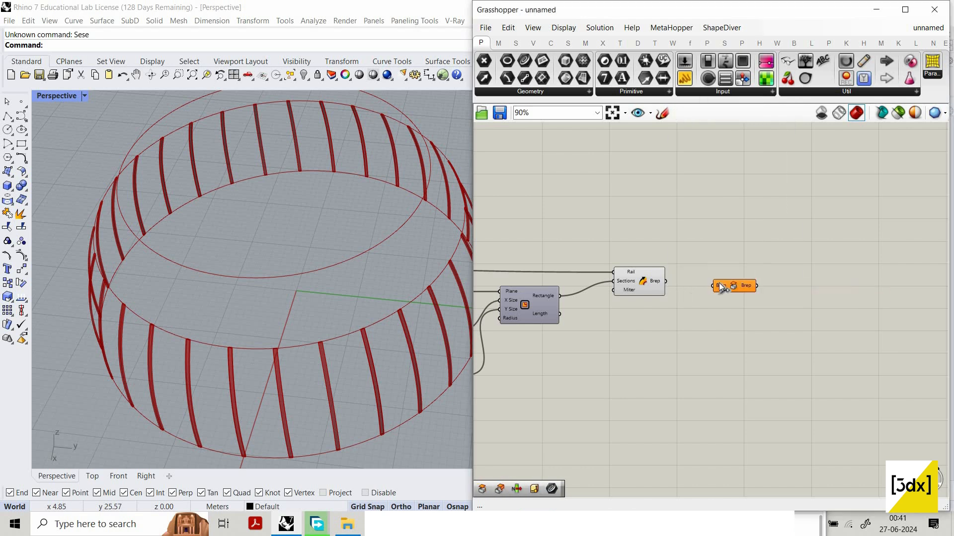
pyautogui.moveTo(665, 281); pyautogui.dragTo(742, 278)
# Turn off the preview of the Sweep component and align Cap Holes level with its Brep output
pyautogui.click(674, 220)
pyautogui.click(641, 281)
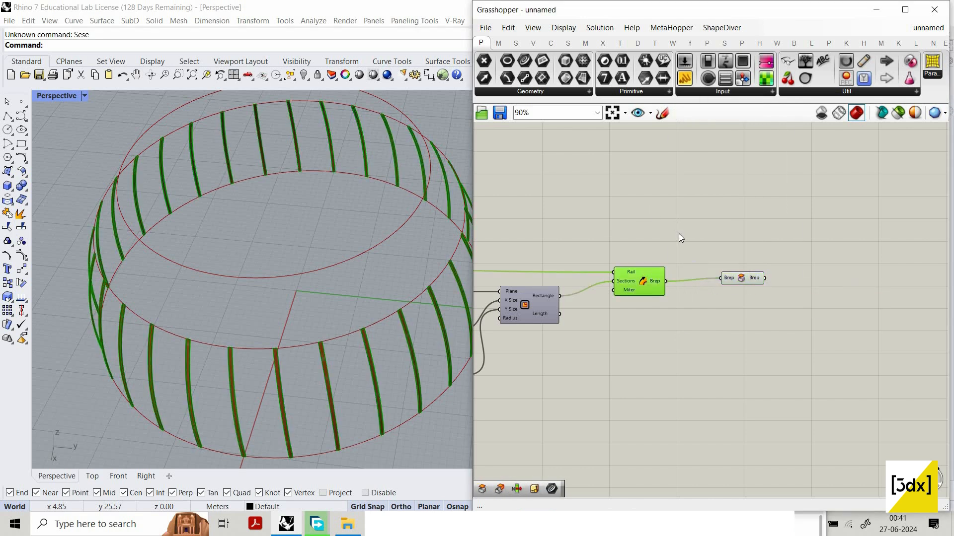
pyautogui.middleClick(646, 208)
pyautogui.click(684, 227)
pyautogui.moveTo(673, 263); pyautogui.dragTo(560, 248, button='right')
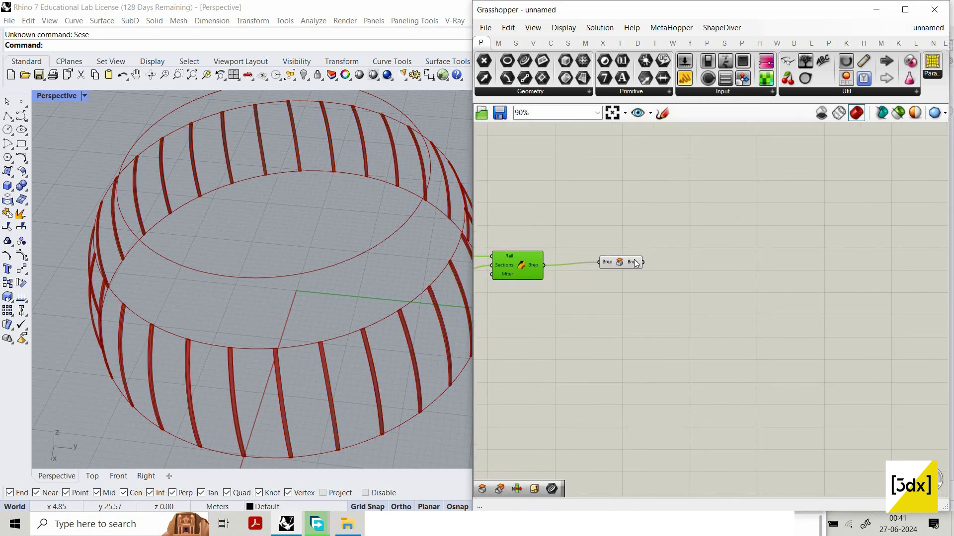
pyautogui.click(635, 263)
pyautogui.moveTo(637, 265); pyautogui.dragTo(646, 268)
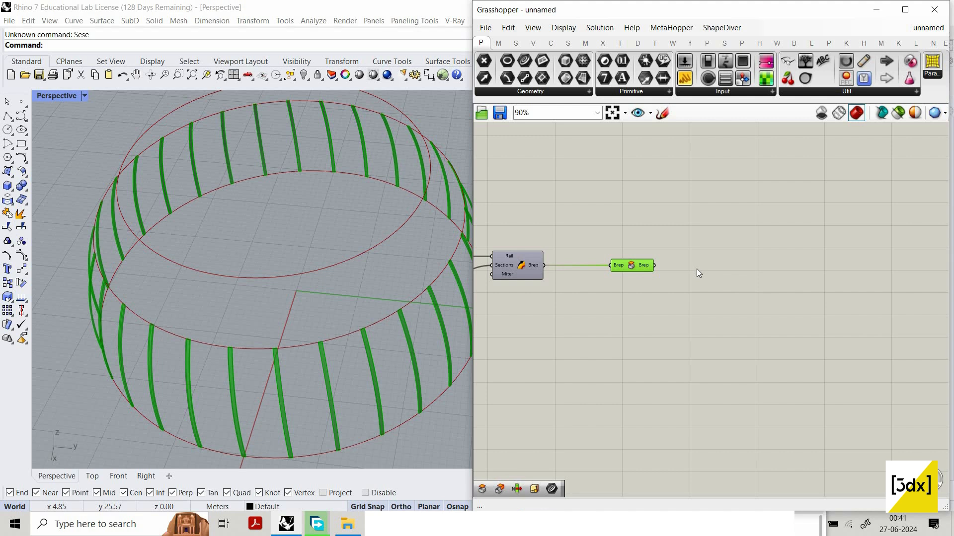
# Add a Brep parameter after Cap Holes and connect the Cap Holes Brep output to it
pyautogui.scroll(3, 717, 270)
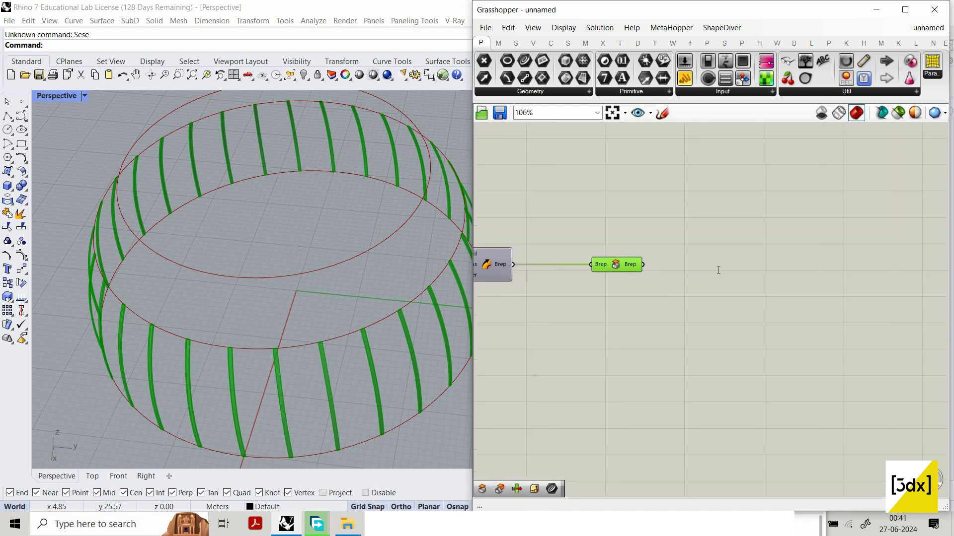
pyautogui.click(717, 269)
pyautogui.doubleClick(717, 268)
pyautogui.write('brep')
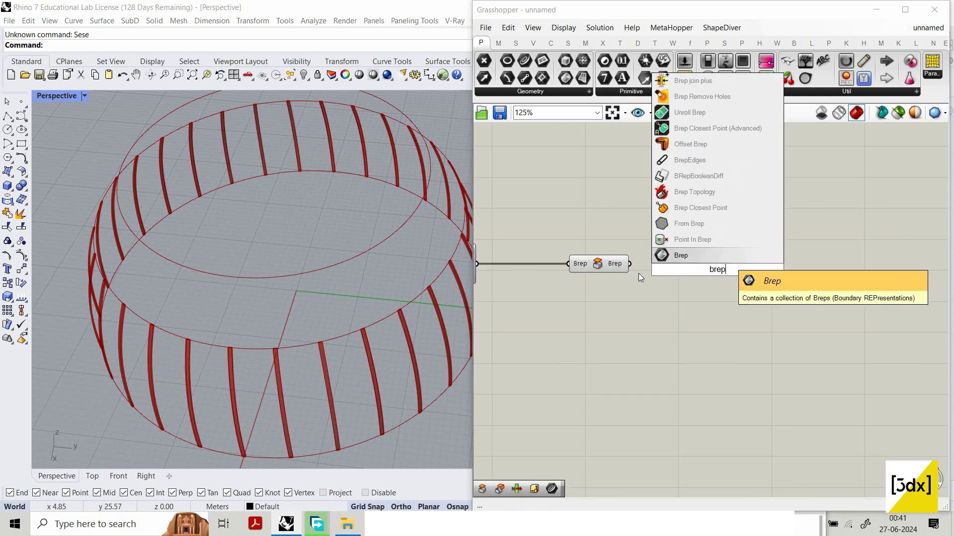
pyautogui.press('Return')
pyautogui.moveTo(621, 263); pyautogui.dragTo(621, 263)
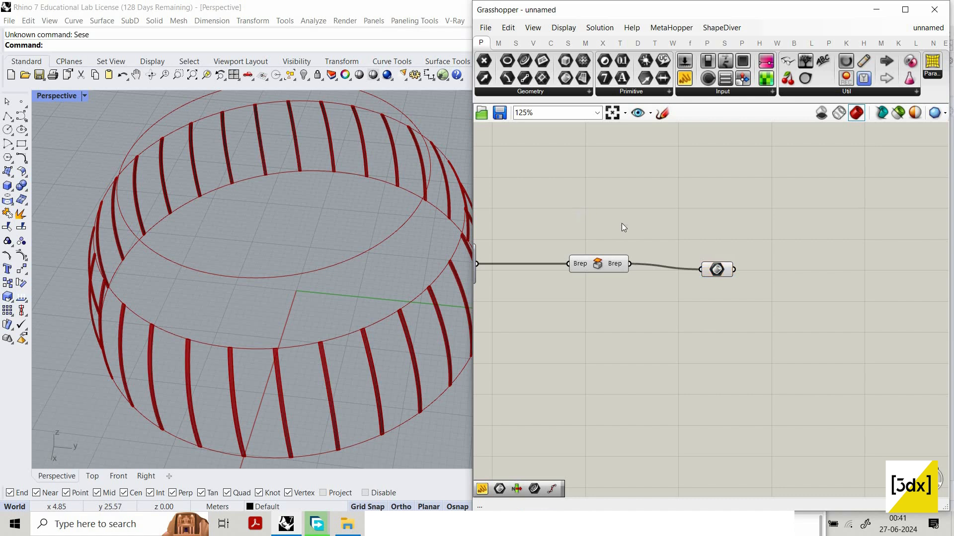
# Turn off the preview of the Cap Holes component
pyautogui.click(624, 264)
pyautogui.middleClick(624, 226)
pyautogui.click(623, 226)
# Turn on the preview of the five final output parameters above and highlight the new ribs' Brep parameter to compare them
pyautogui.scroll(-5, 830, 226)
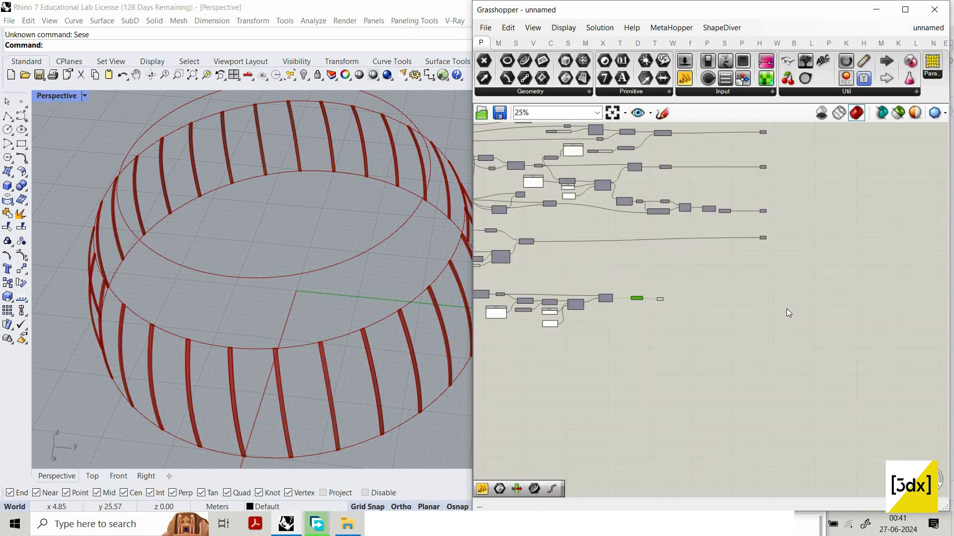
pyautogui.middleClick(820, 173)
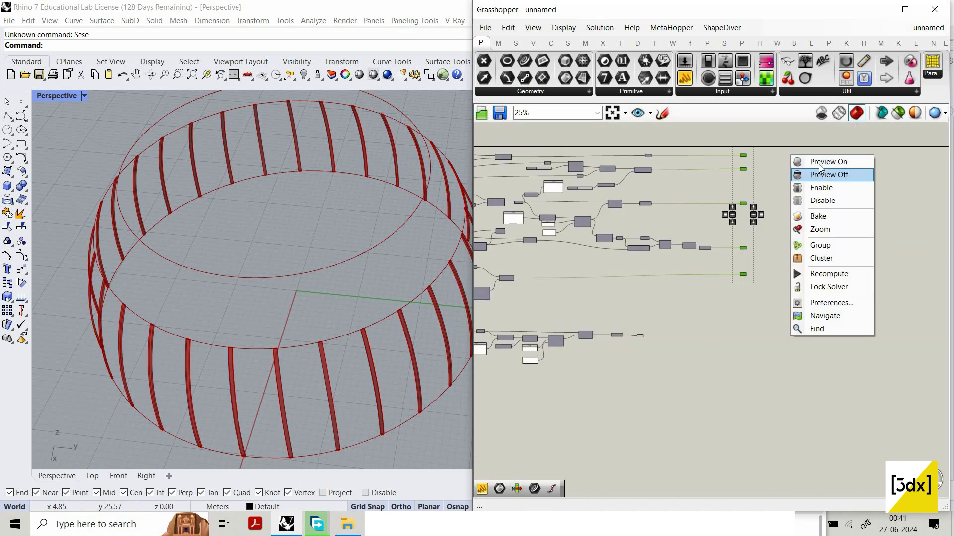
pyautogui.click(822, 167)
pyautogui.moveTo(398, 337); pyautogui.dragTo(387, 277, button='right')
pyautogui.click(491, 317)
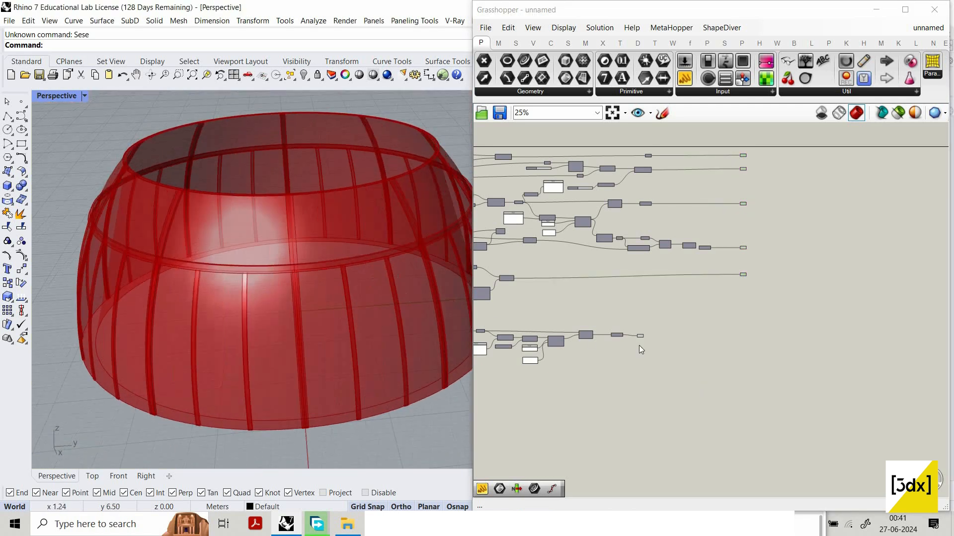
pyautogui.scroll(5, 637, 315)
pyautogui.click(636, 324)
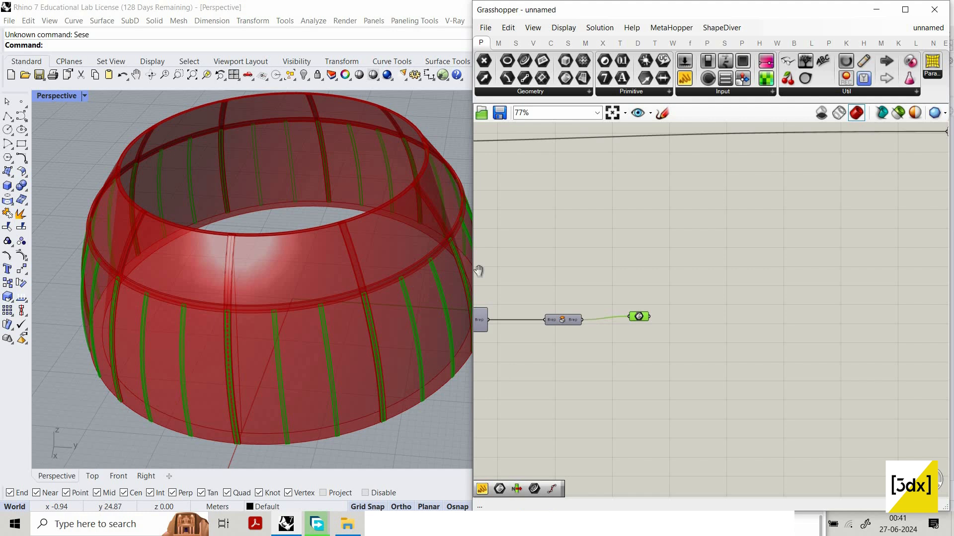
pyautogui.moveTo(855, 308); pyautogui.dragTo(837, 306, button='right')
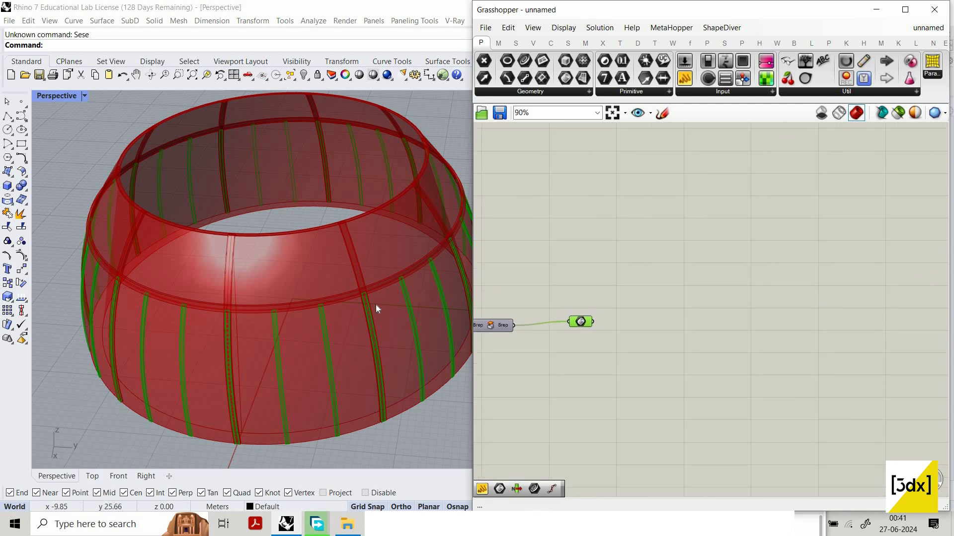
pyautogui.scroll(6, 380, 302)
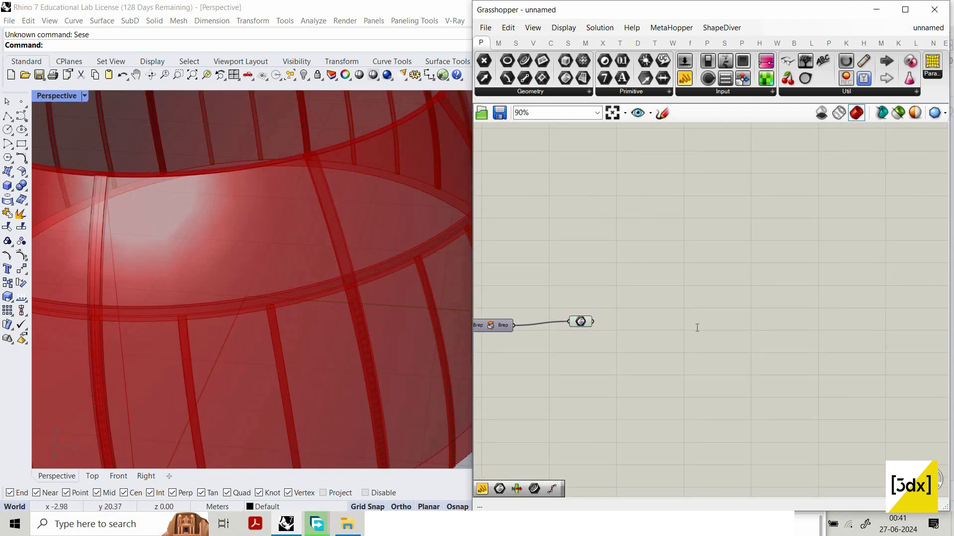
# Add a List Item component, connect the ribs' Brep parameter to its List input, and align the two
pyautogui.doubleClick(696, 328)
pyautogui.write('list item')
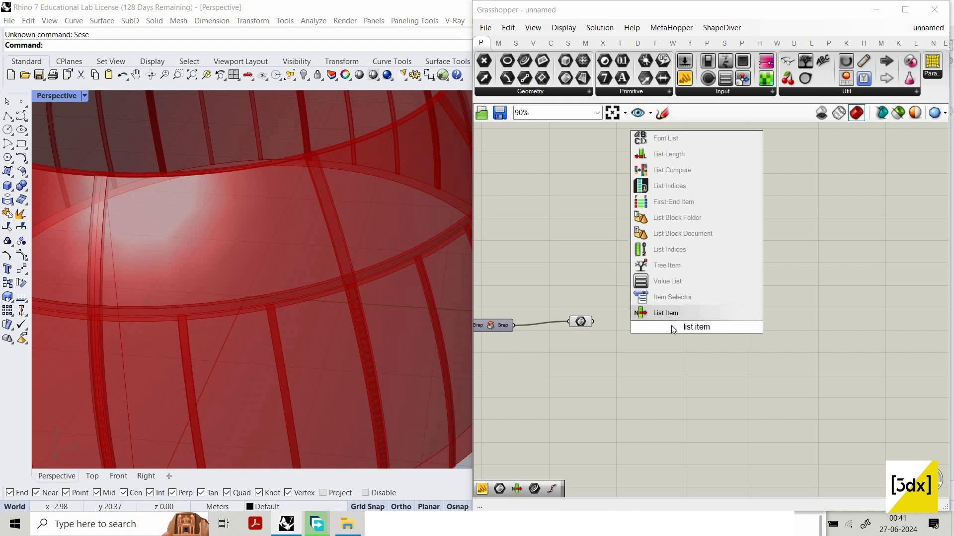
pyautogui.press('Return')
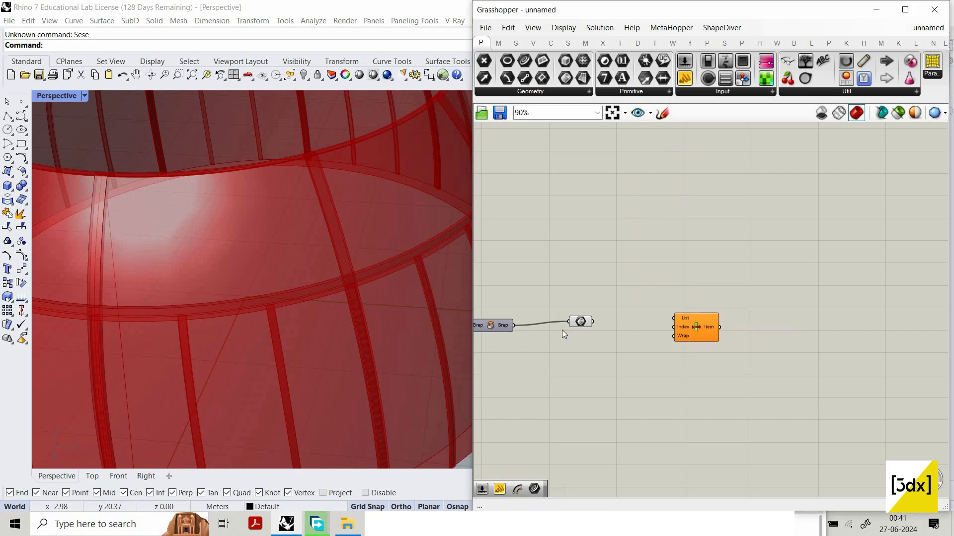
pyautogui.scroll(5, 658, 328)
pyautogui.moveTo(551, 316); pyautogui.dragTo(672, 331)
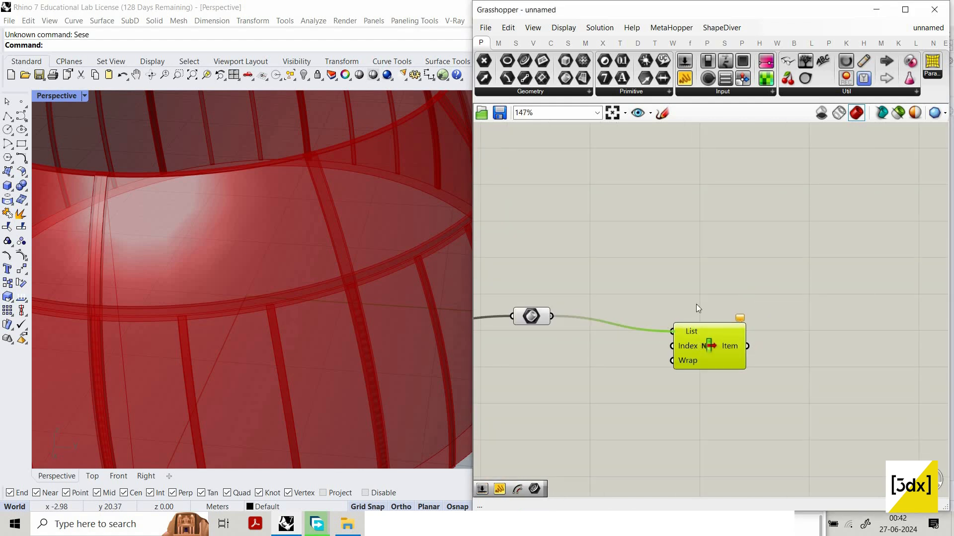
pyautogui.moveTo(715, 355); pyautogui.dragTo(704, 346)
pyautogui.moveTo(701, 348); pyautogui.dragTo(712, 329, button='right')
pyautogui.moveTo(710, 346); pyautogui.dragTo(701, 322)
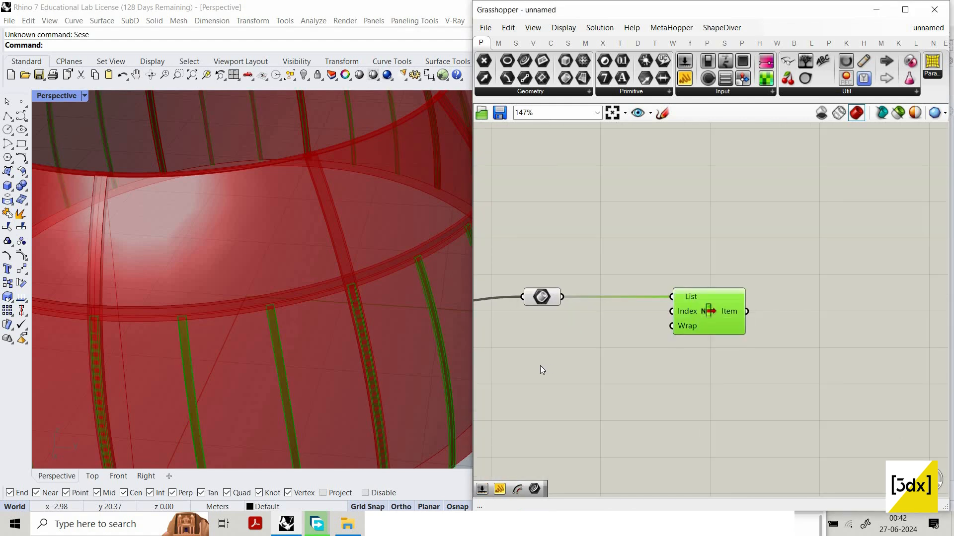
# Add a Series component below the ribs' Brep parameter
pyautogui.doubleClick(540, 365)
pyautogui.write('series')
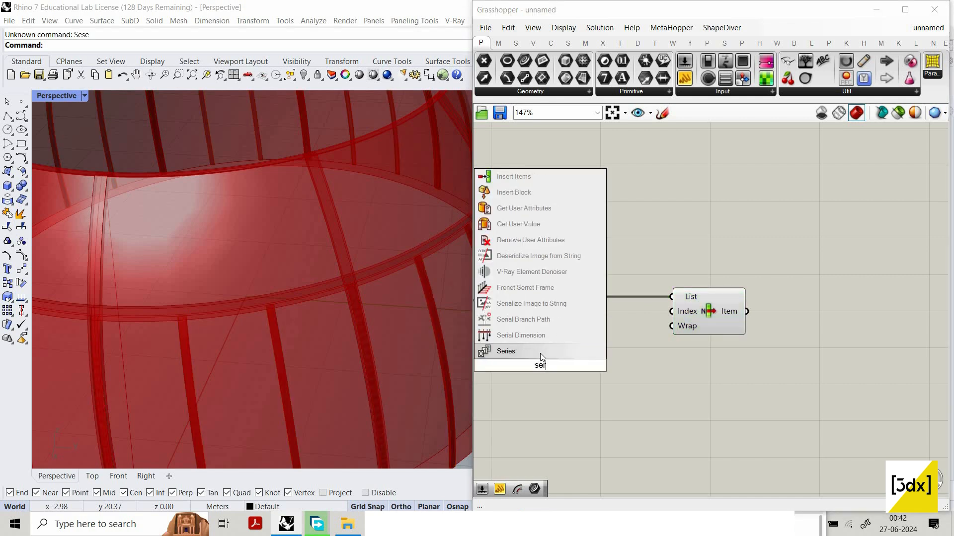
pyautogui.press('Return')
pyautogui.moveTo(582, 365); pyautogui.dragTo(607, 359)
pyautogui.scroll(-2, 641, 373)
pyautogui.scroll(2, 591, 383)
pyautogui.scroll(-2, 544, 374)
pyautogui.scroll(2, 485, 370)
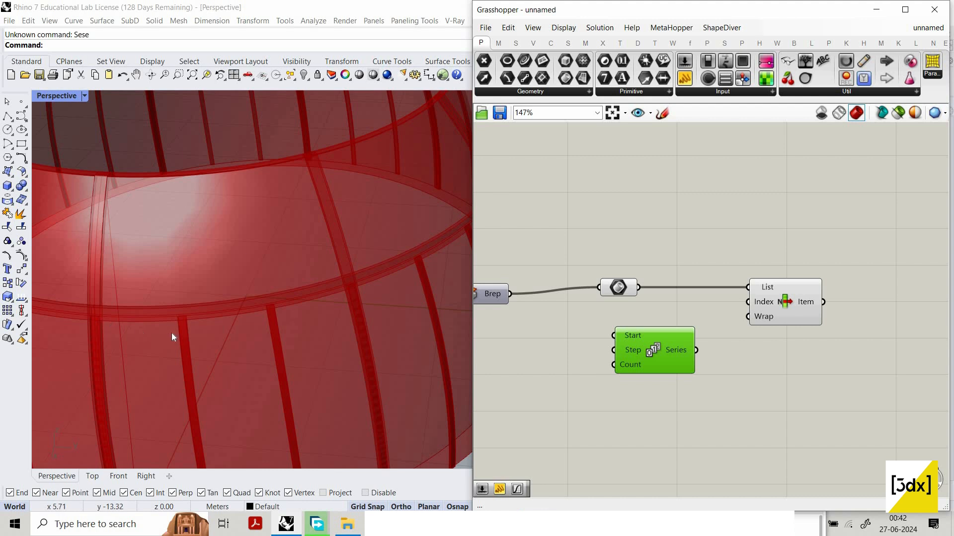
# Add a number slider set to 0, connect it to the Series Start input, and line it up beside that input
pyautogui.doubleClick(506, 352)
pyautogui.write('0')
pyautogui.press('Return')
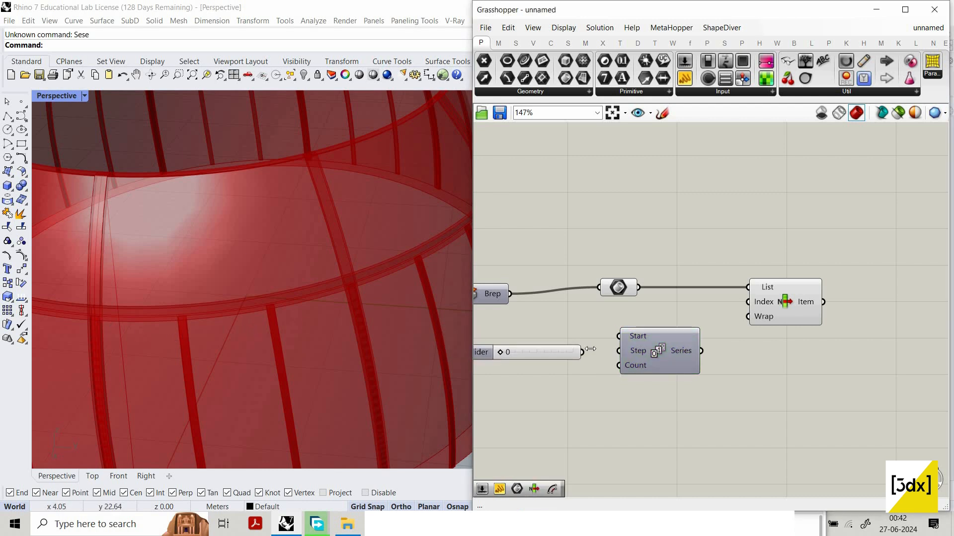
pyautogui.moveTo(580, 352); pyautogui.dragTo(591, 352)
pyautogui.moveTo(483, 352); pyautogui.dragTo(489, 336)
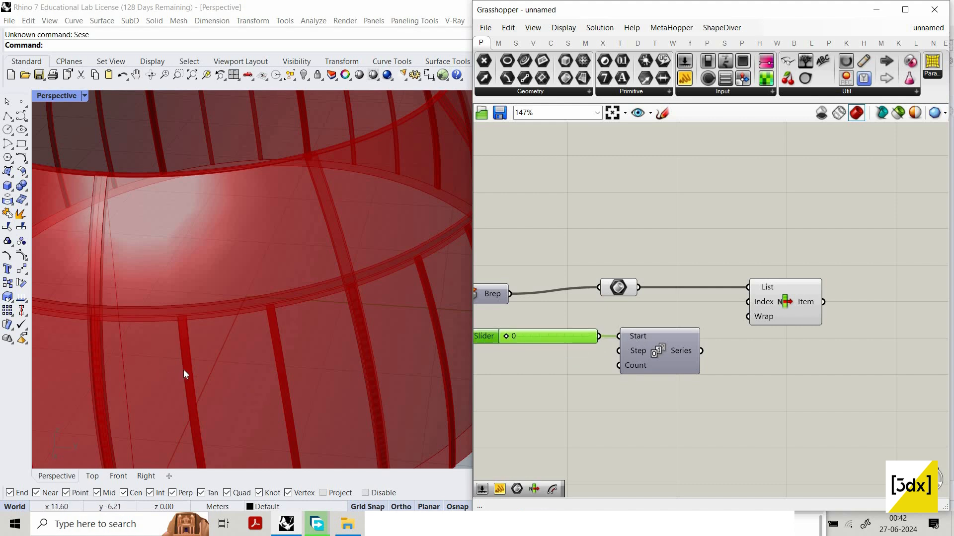
# Add a number slider set to 3 and connect it to the Series Step input
pyautogui.doubleClick(564, 365)
pyautogui.write('3')
pyautogui.press('Return')
pyautogui.moveTo(593, 364); pyautogui.dragTo(618, 351)
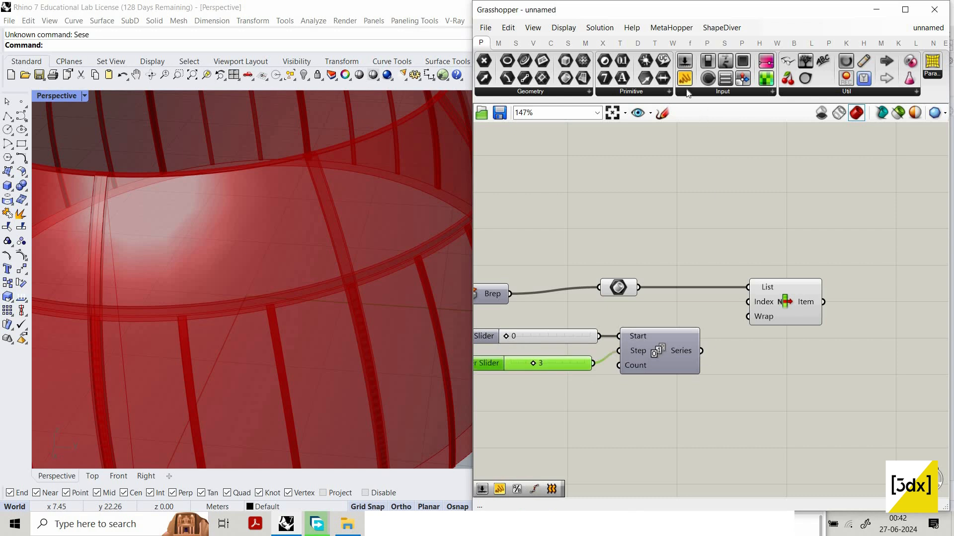
# Add a panel to read the Series output and connect that output to List Item's Index input as well
pyautogui.click(792, 360)
pyautogui.moveTo(701, 350); pyautogui.dragTo(779, 377)
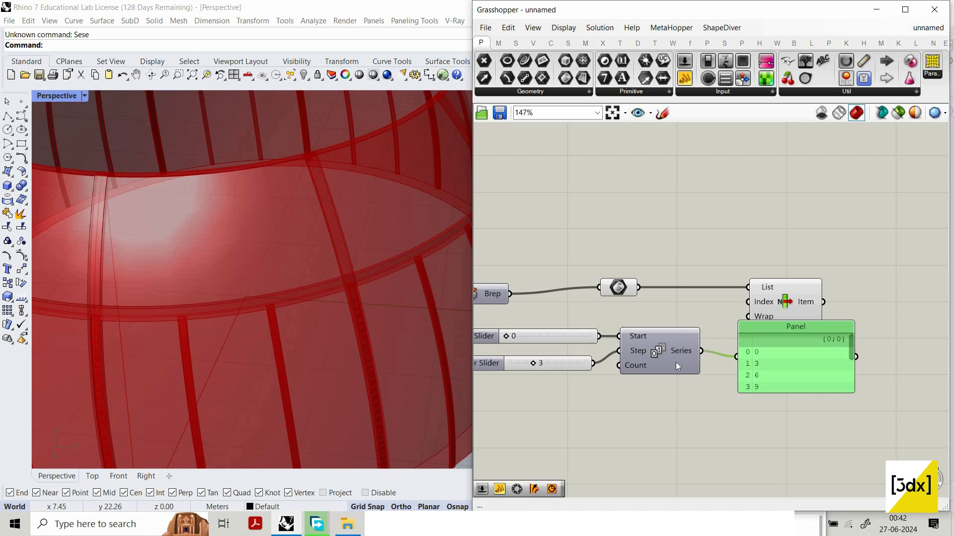
pyautogui.moveTo(701, 351); pyautogui.dragTo(748, 302)
# Flatten List Item's List input and check which ribs it selects on the model
pyautogui.scroll(-8, 361, 318)
pyautogui.click(756, 317)
pyautogui.scroll(1, 756, 316)
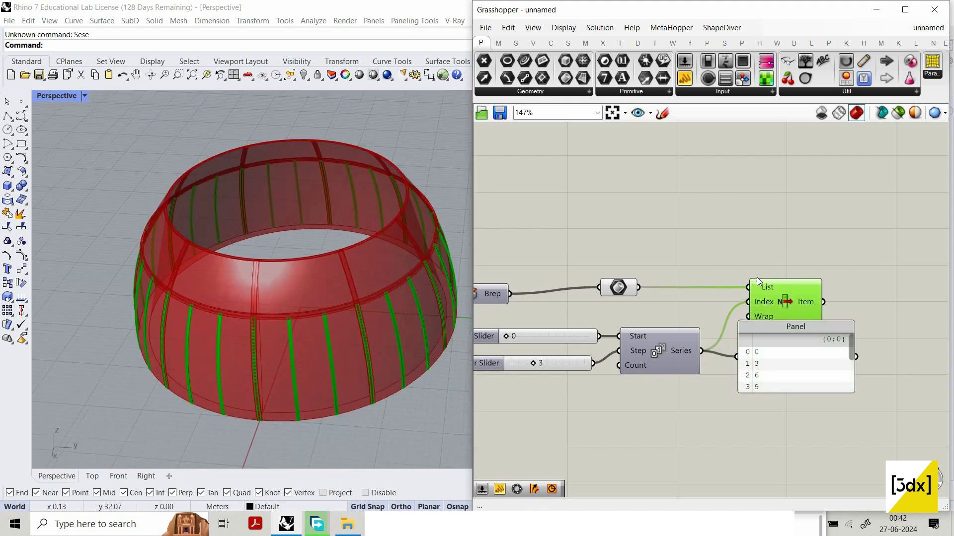
pyautogui.rightClick(757, 278)
pyautogui.click(791, 367)
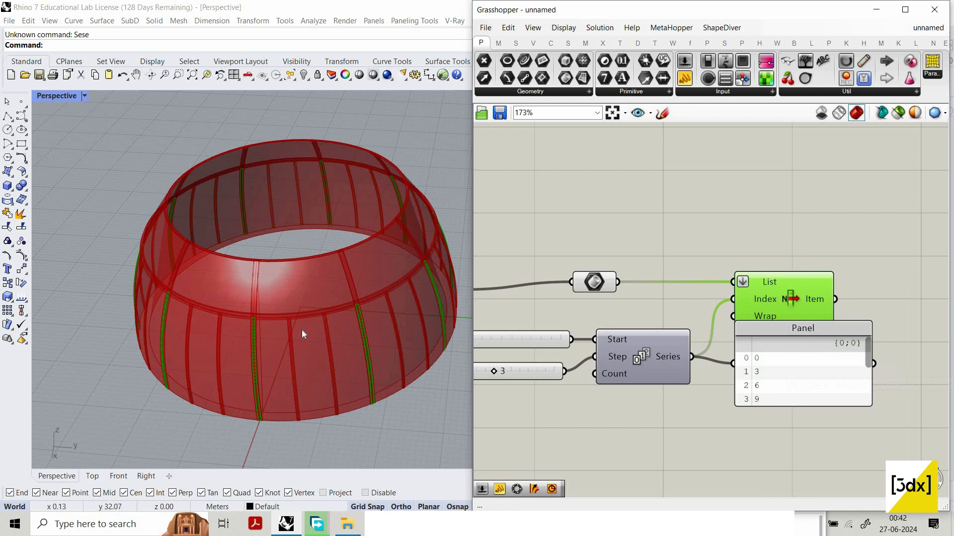
pyautogui.scroll(-3, 328, 347)
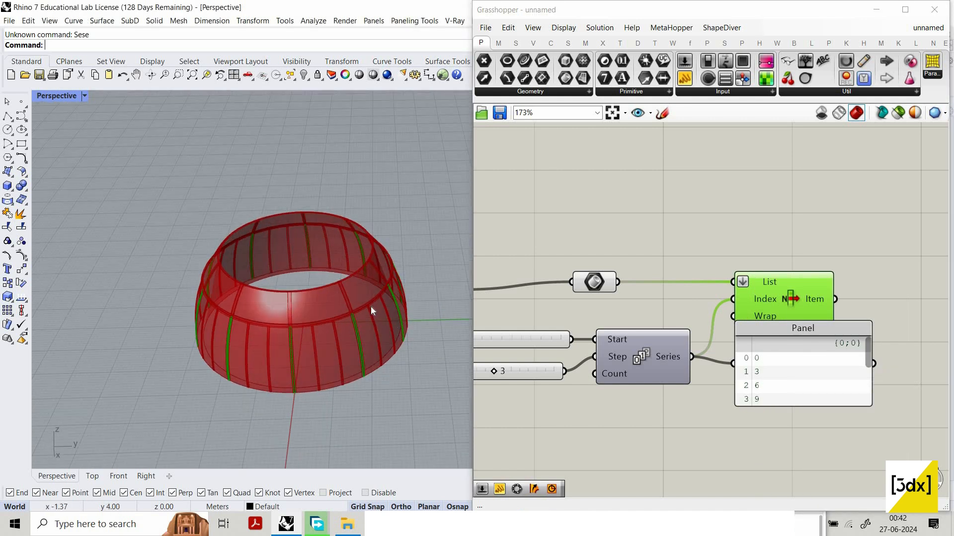
pyautogui.scroll(3, 382, 303)
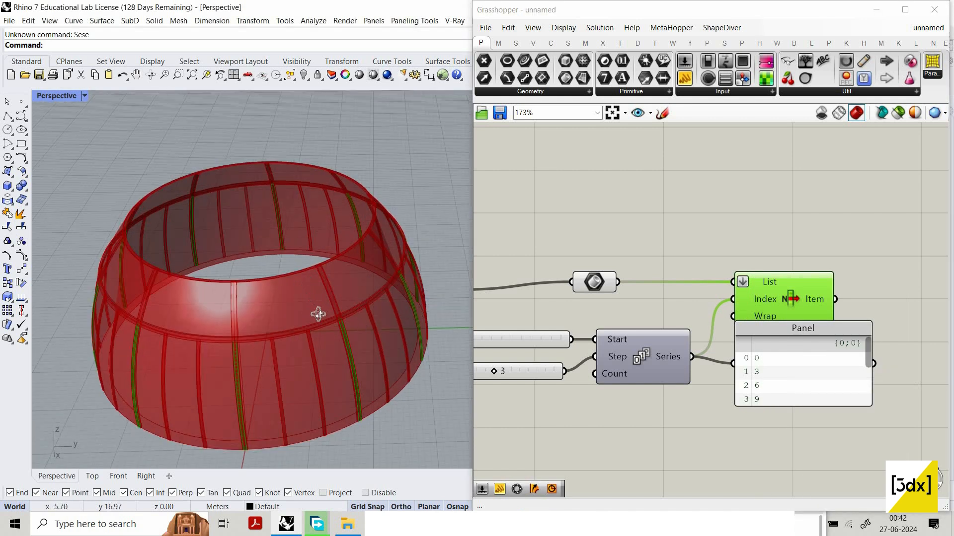
pyautogui.moveTo(317, 313)
pyautogui.mouseDown(button='right')
pyautogui.moveTo(355, 303)
pyautogui.moveTo(331, 318)
pyautogui.mouseUp(button='right')
# Move the Series panel clear below List Item and extend List Item with +1 and +2 outputs
pyautogui.click(789, 328)
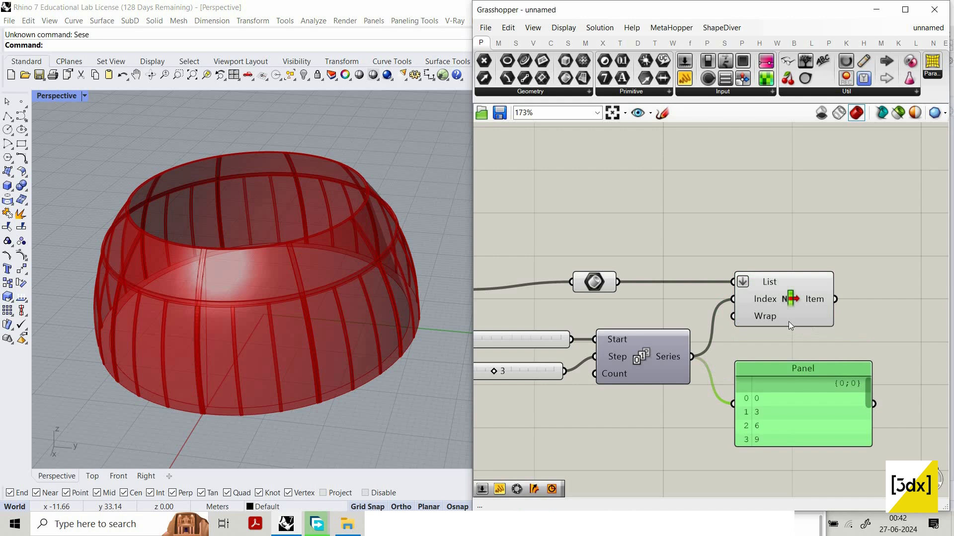
pyautogui.scroll(5, 807, 333)
pyautogui.click(802, 330)
pyautogui.click(799, 272)
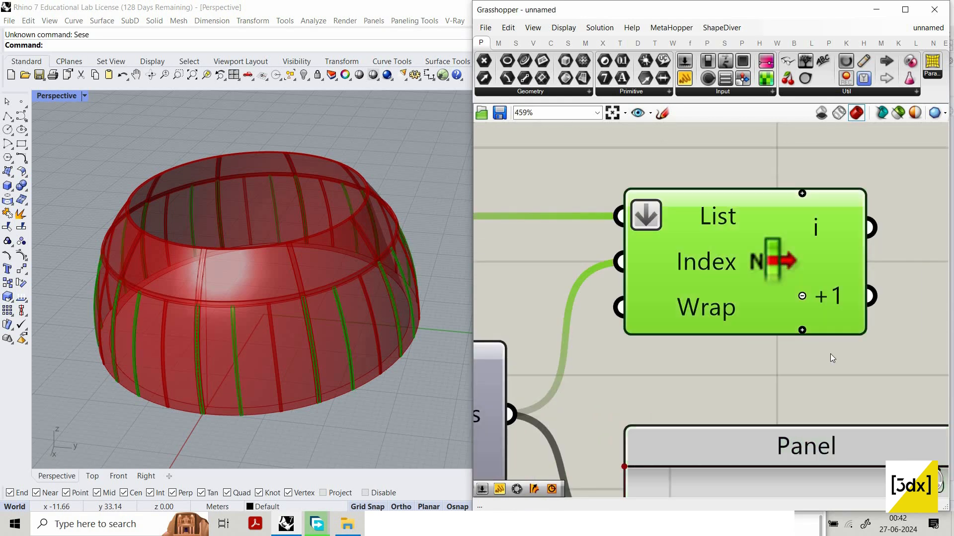
pyautogui.click(756, 347)
pyautogui.moveTo(734, 278); pyautogui.dragTo(700, 285, button='right')
pyautogui.click(768, 337)
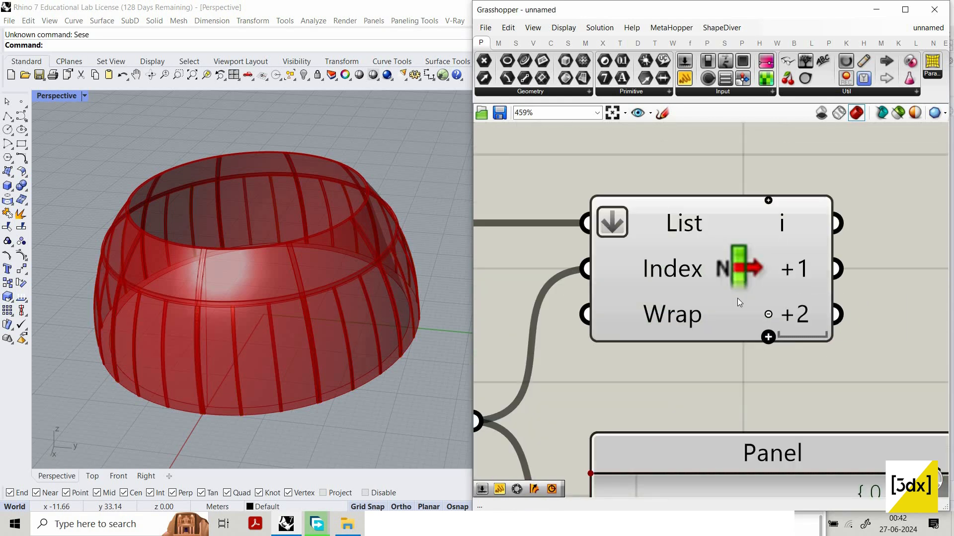
pyautogui.click(772, 301)
pyautogui.scroll(-1, 793, 299)
pyautogui.click(794, 299)
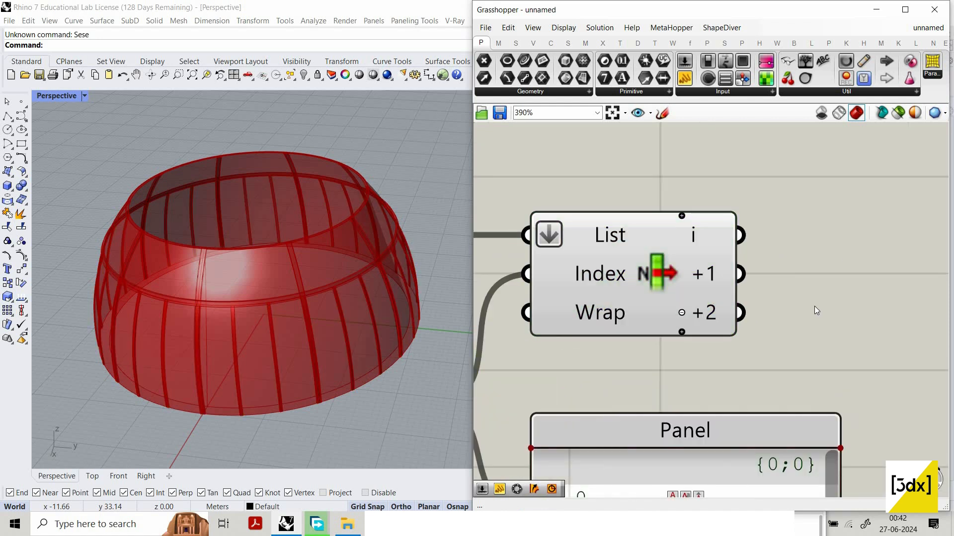
# Add a Brep parameter beside List Item and connect both the +1 and +2 outputs to it
pyautogui.write('Bre')
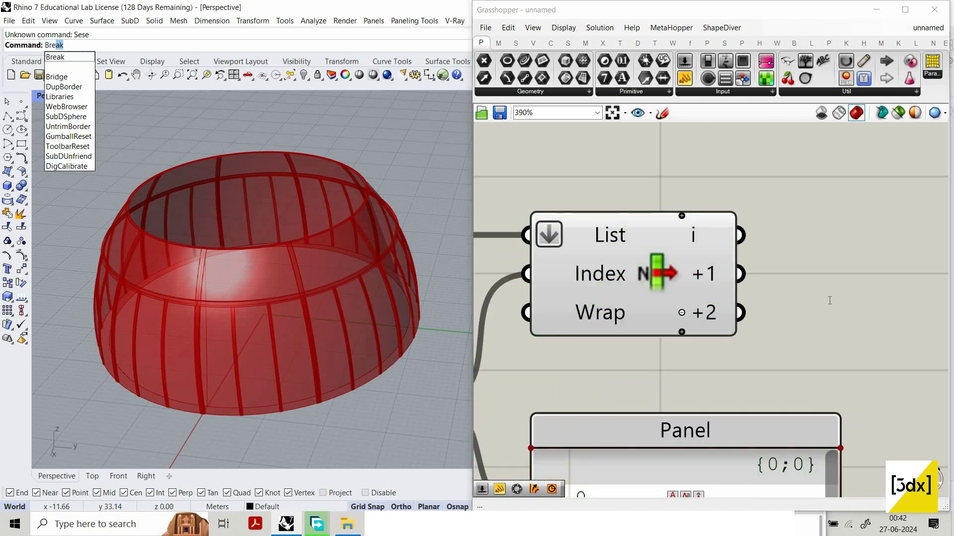
pyautogui.press('Escape')
pyautogui.doubleClick(829, 300)
pyautogui.write('bre')
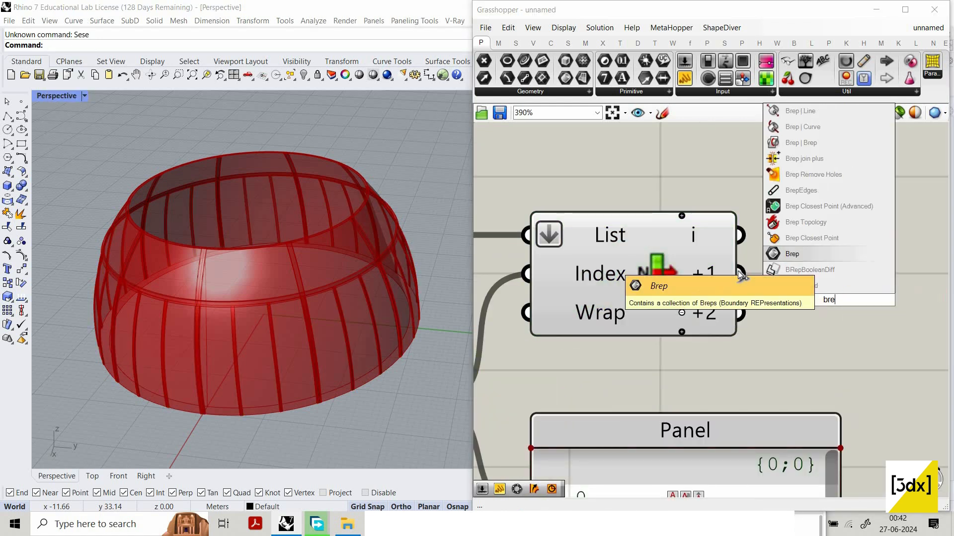
pyautogui.click(799, 254)
pyautogui.moveTo(775, 298); pyautogui.dragTo(738, 312)
pyautogui.scroll(-4, 739, 343)
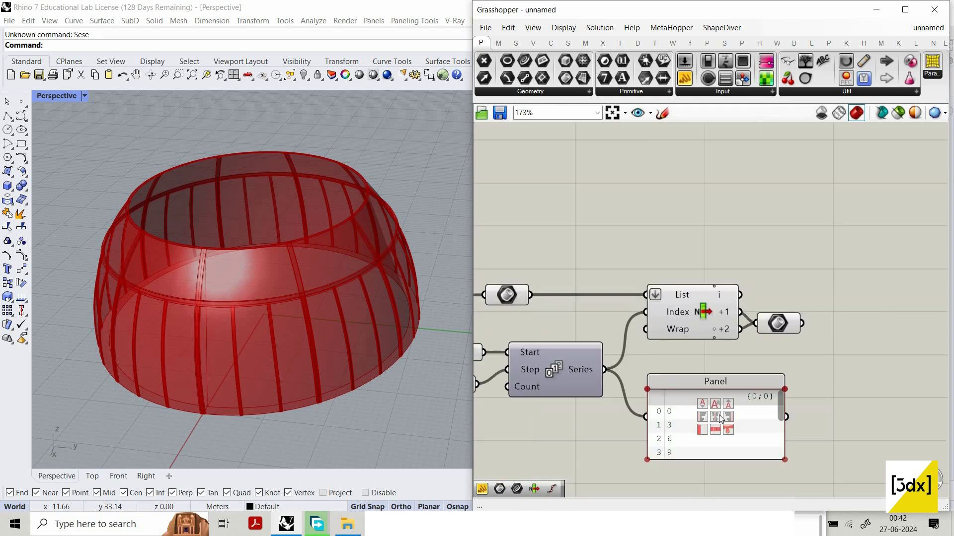
# Select the new Brep parameter and examine from several angles which lower ribs it holds on the model
pyautogui.moveTo(702, 380); pyautogui.dragTo(722, 395)
pyautogui.doubleClick(591, 237)
pyautogui.moveTo(702, 272); pyautogui.dragTo(517, 375)
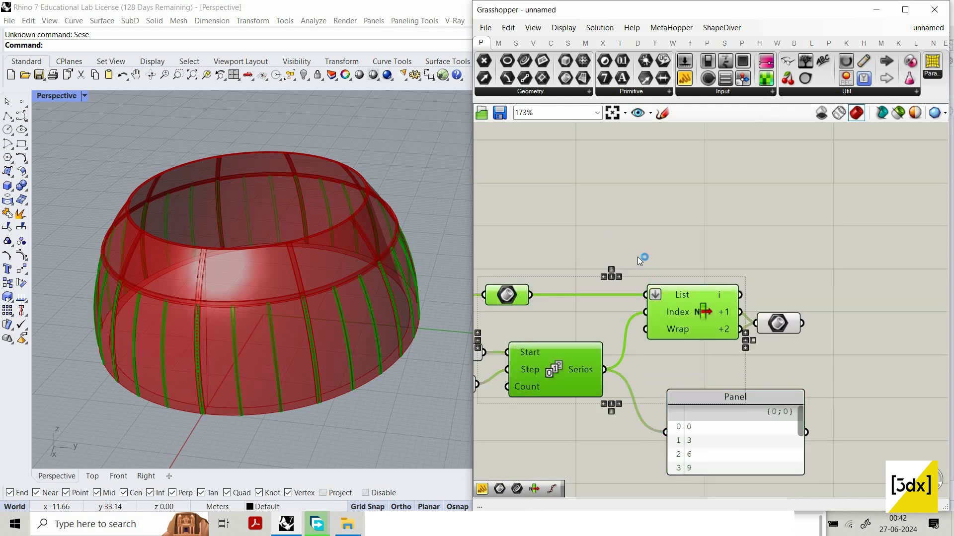
pyautogui.middleClick(637, 258)
pyautogui.click(637, 257)
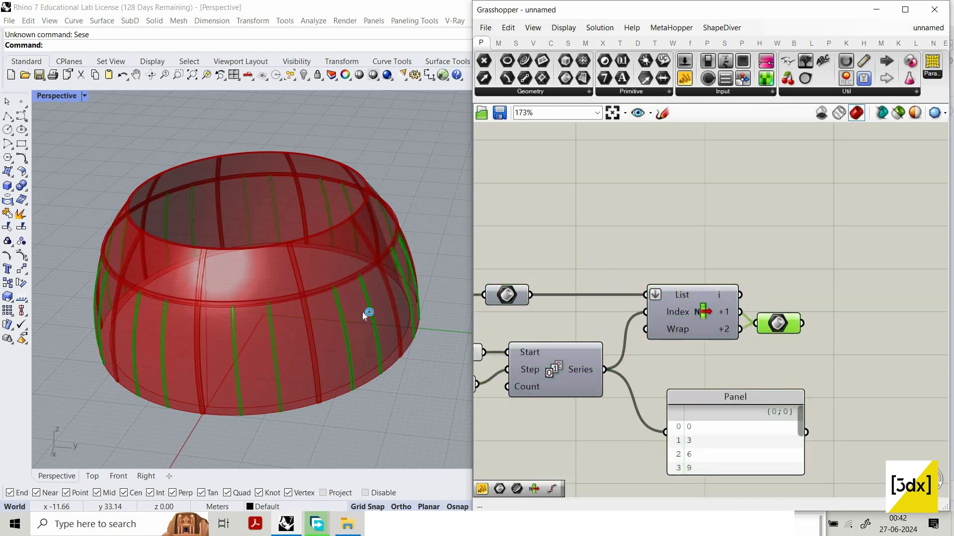
pyautogui.scroll(-6, 363, 308)
pyautogui.moveTo(378, 298); pyautogui.dragTo(397, 323, button='right')
pyautogui.scroll(4, 358, 296)
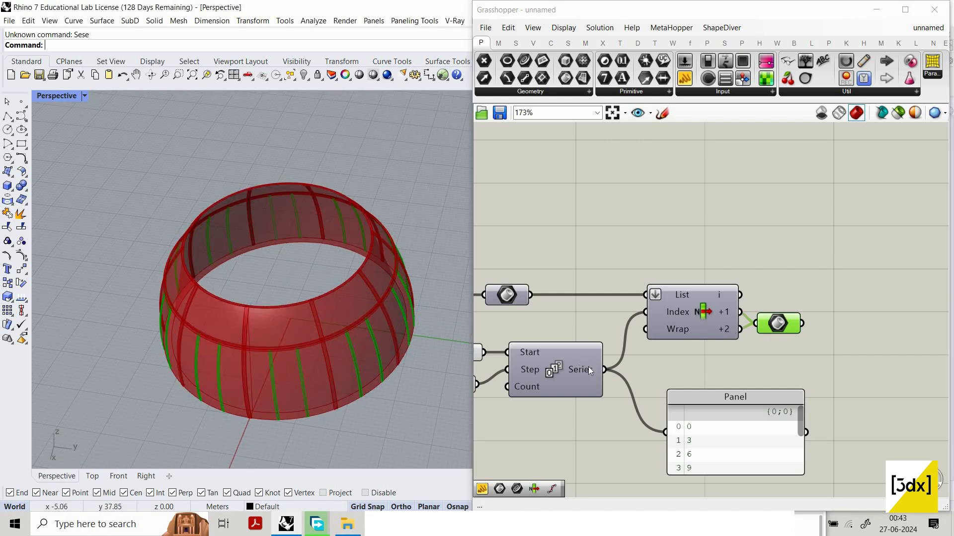
pyautogui.scroll(-2, 806, 306)
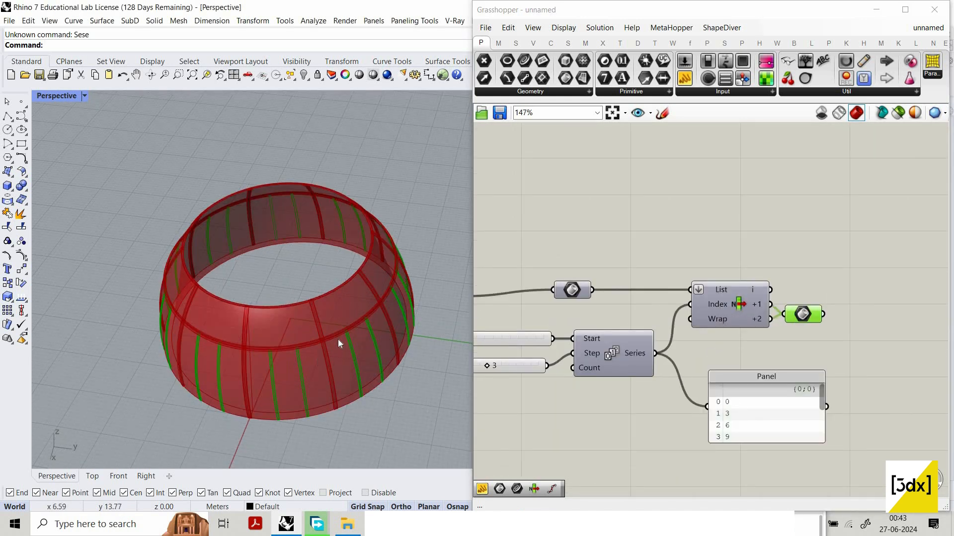
pyautogui.scroll(3, 337, 338)
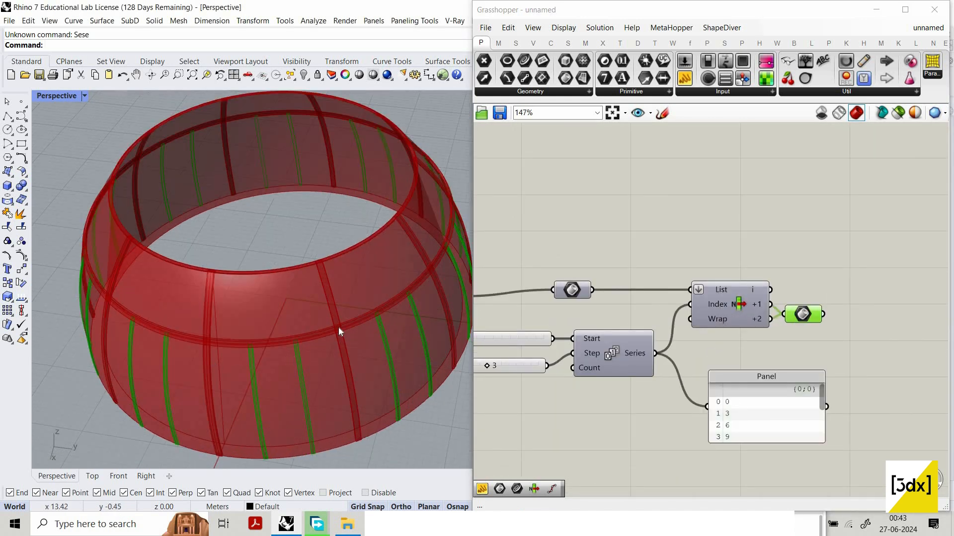
pyautogui.scroll(-2, 410, 299)
pyautogui.scroll(2, 407, 297)
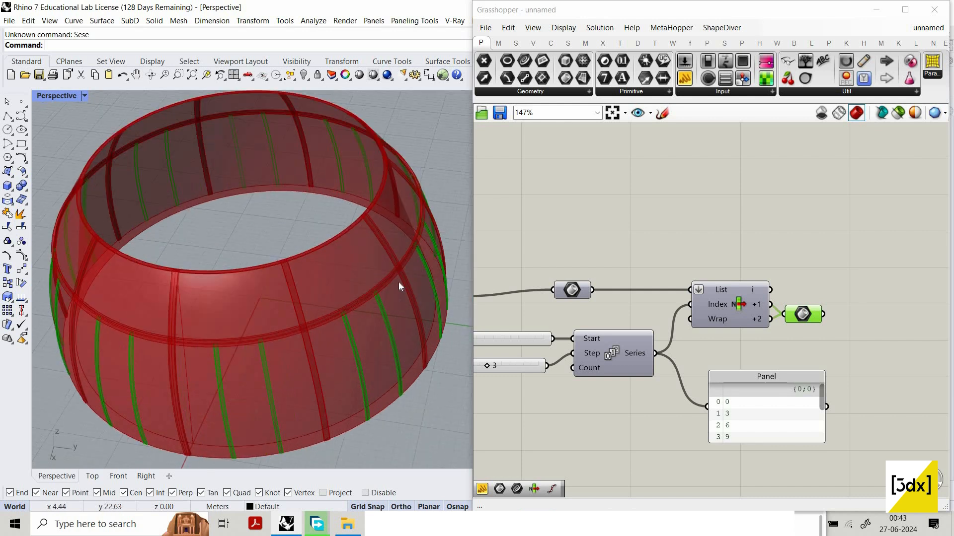
pyautogui.scroll(-3, 327, 344)
pyautogui.scroll(2, 371, 327)
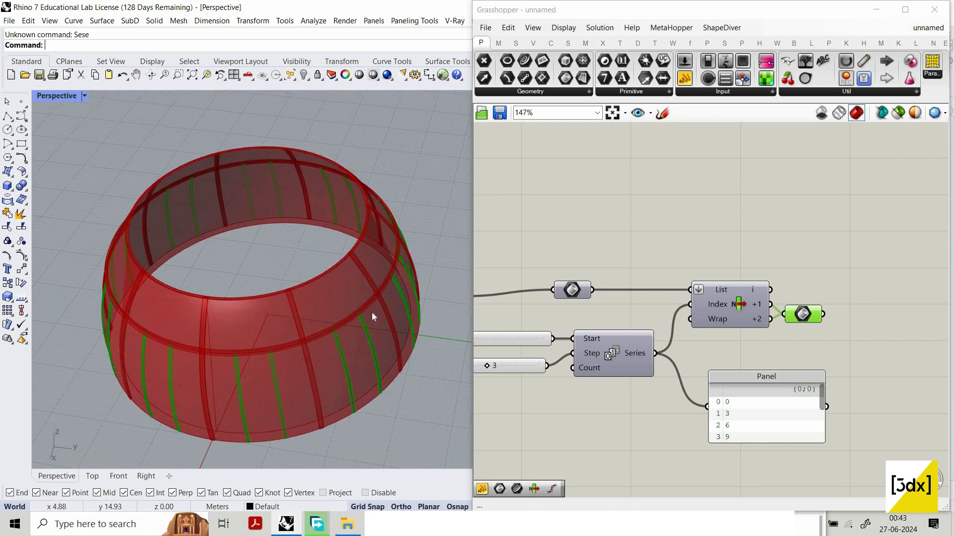
pyautogui.scroll(-3, 392, 259)
pyautogui.scroll(4, 430, 226)
pyautogui.scroll(-4, 578, 314)
pyautogui.scroll(3, 769, 355)
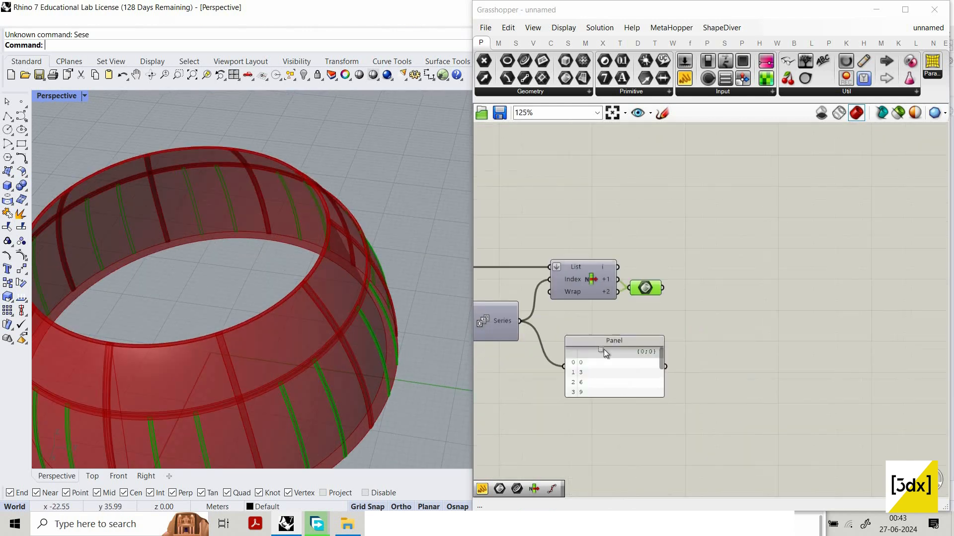
# Delete the Series panel and move the filtered ribs' Brep parameter out beneath the other final output parameters
pyautogui.click(596, 342)
pyautogui.press('Delete')
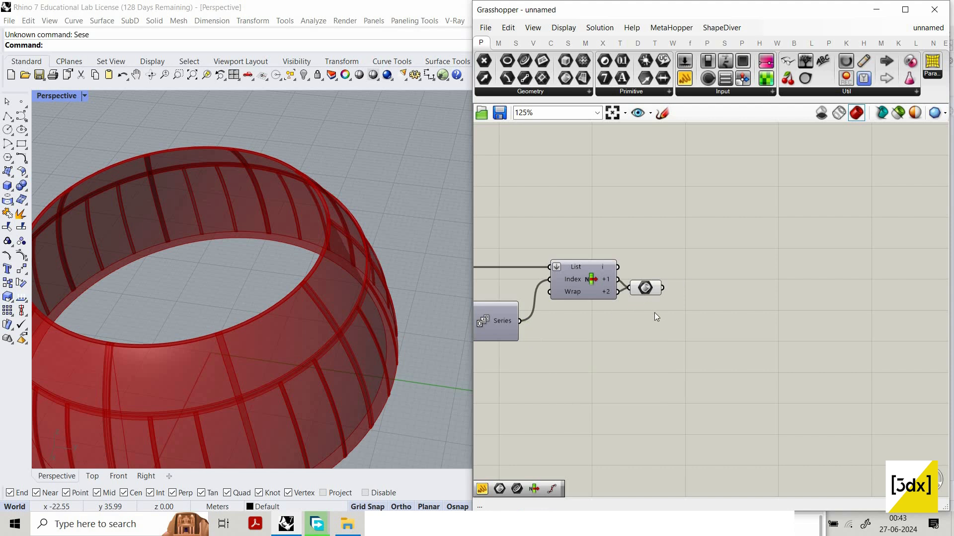
pyautogui.scroll(-6, 657, 306)
pyautogui.moveTo(649, 289); pyautogui.dragTo(680, 313)
pyautogui.scroll(1, 707, 343)
pyautogui.scroll(-1, 686, 343)
pyautogui.scroll(2, 690, 344)
pyautogui.scroll(-2, 709, 308)
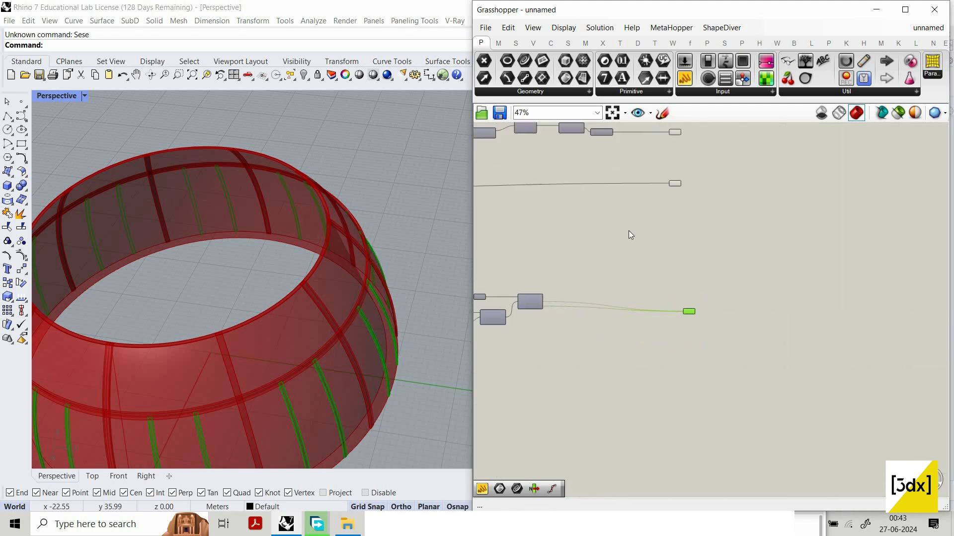
pyautogui.scroll(5, 666, 298)
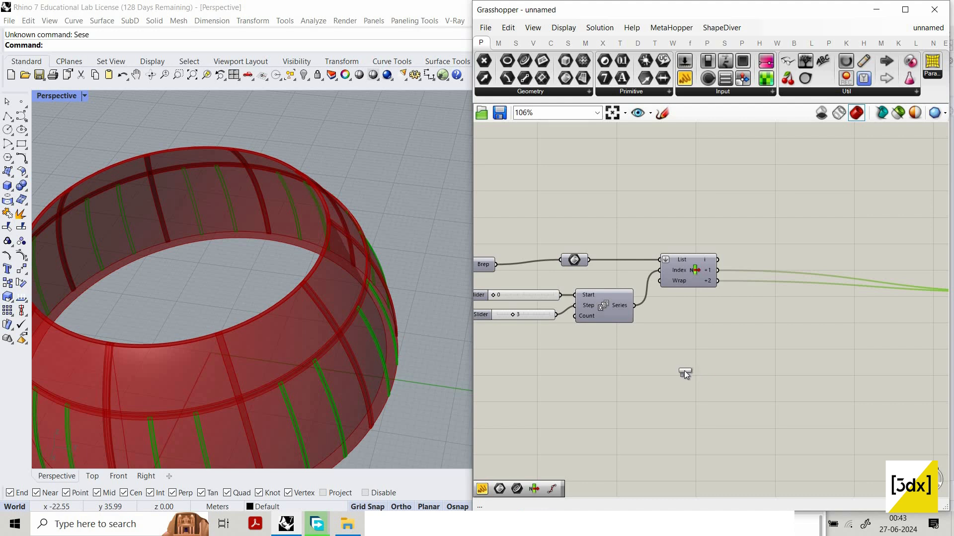
pyautogui.click(682, 360)
pyautogui.doubleClick(681, 360)
pyautogui.write('cu')
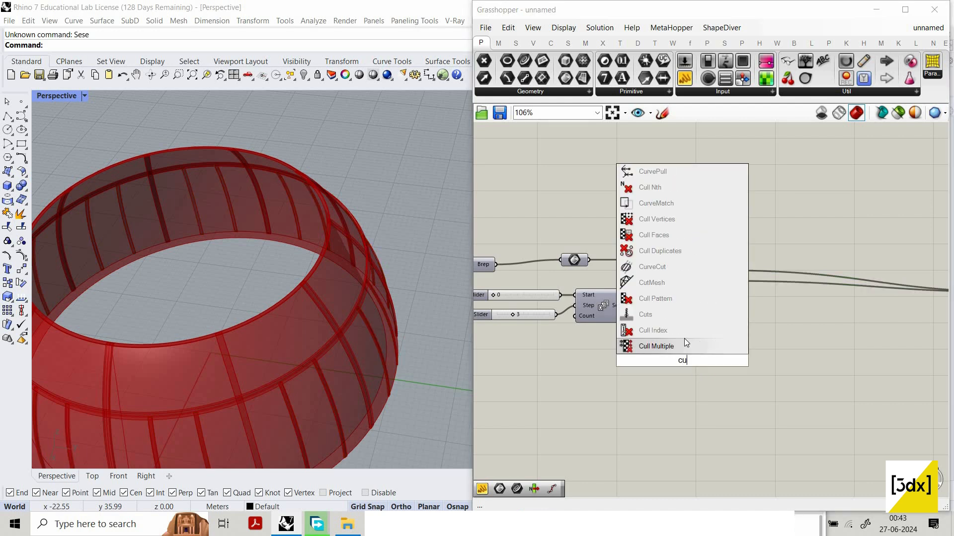
pyautogui.write('l')
pyautogui.click(682, 333)
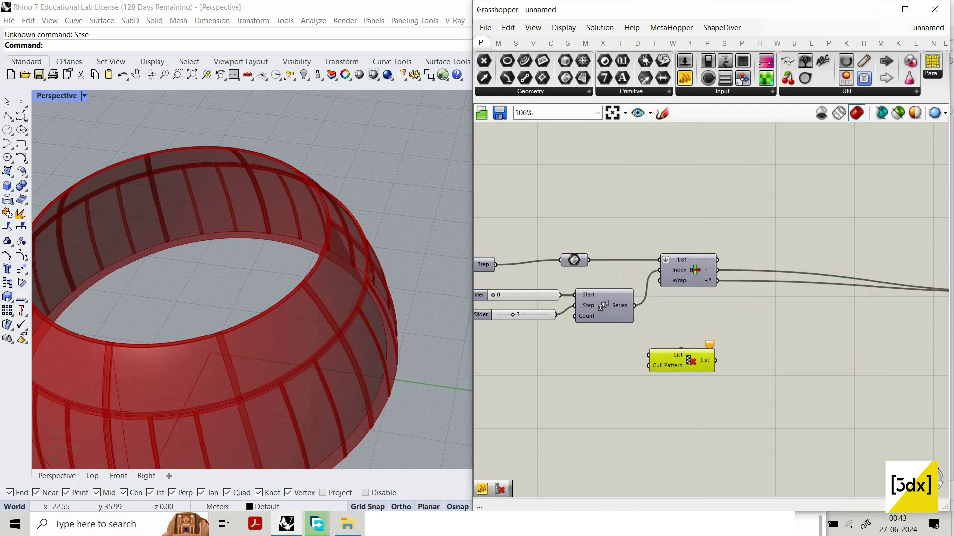
pyautogui.press('Delete')
# Add a Cull Pattern component below List Item and connect the ribs' Brep parameter to its List input
pyautogui.doubleClick(681, 351)
pyautogui.write('cull')
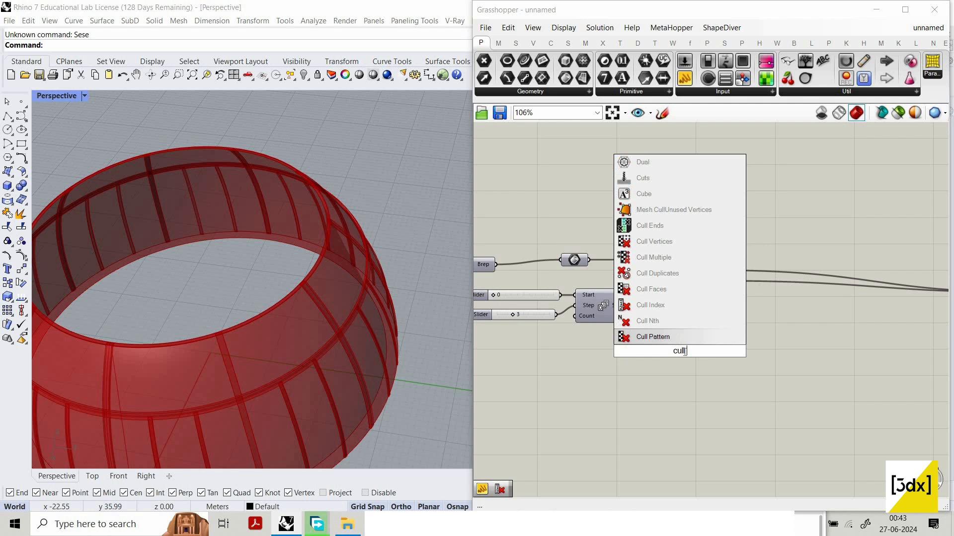
pyautogui.write('pa')
pyautogui.click(683, 337)
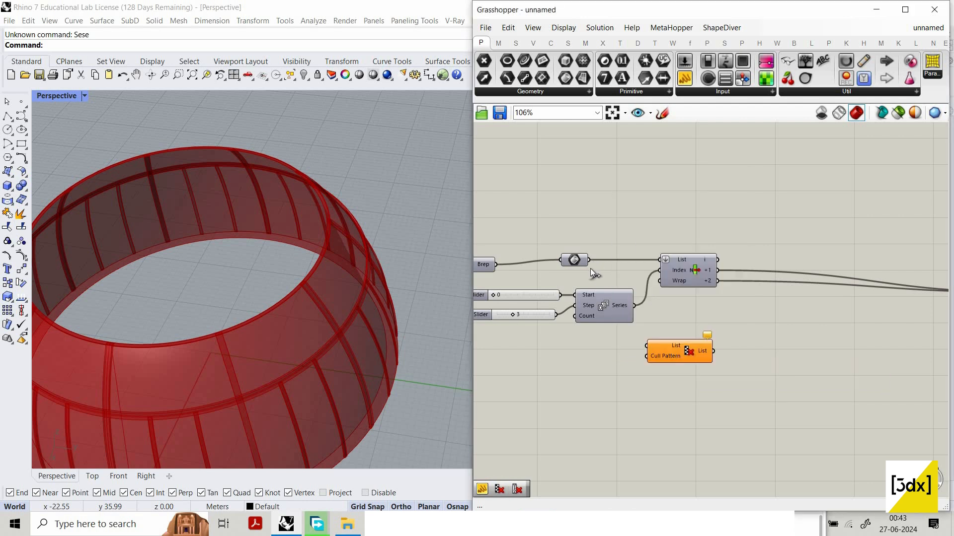
pyautogui.moveTo(639, 344); pyautogui.dragTo(588, 260)
pyautogui.moveTo(670, 352); pyautogui.dragTo(713, 348)
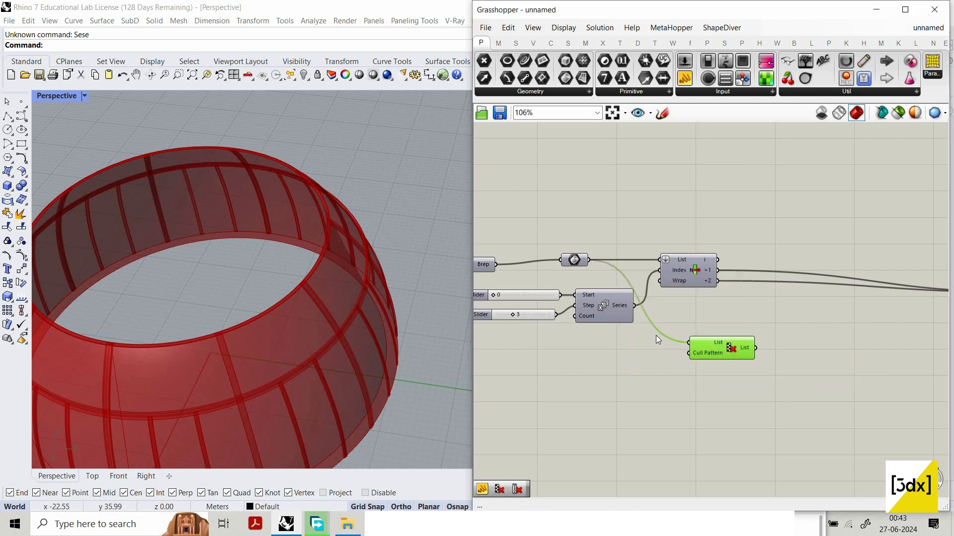
# Add a panel listing False, True, True as separate items and connect it to the Cull Pattern input
pyautogui.click(685, 79)
pyautogui.click(623, 372)
pyautogui.doubleClick(624, 373)
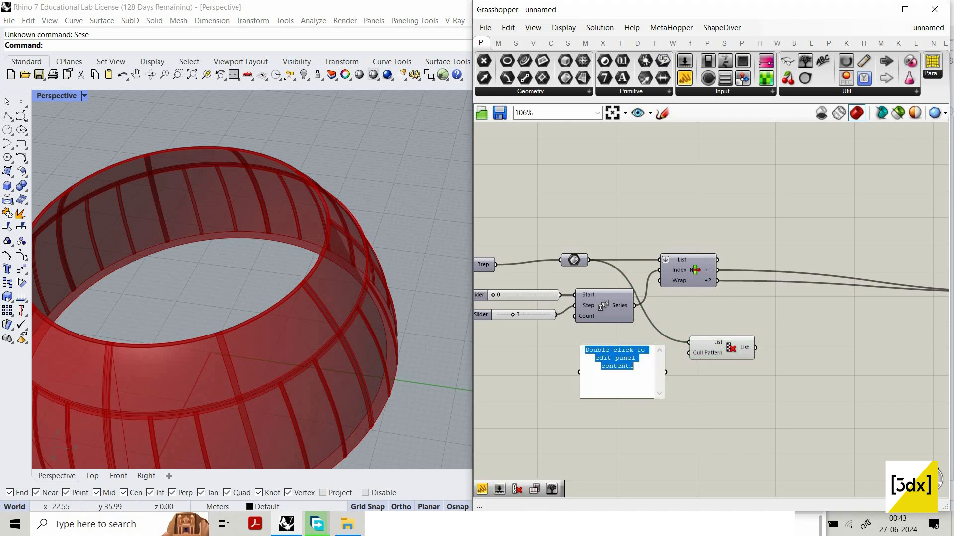
pyautogui.write('False')
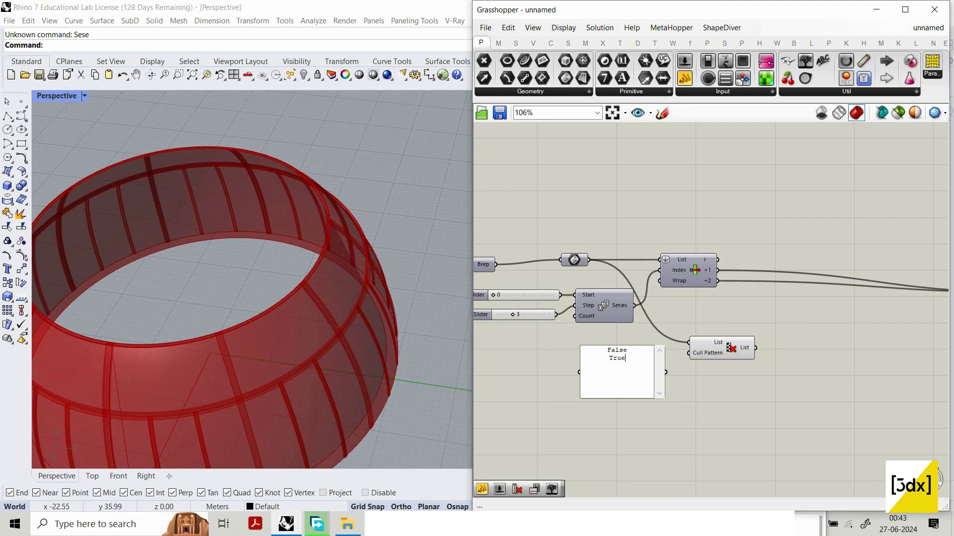
pyautogui.write('True True')
pyautogui.scroll(2, 619, 366)
pyautogui.rightClick(623, 366)
pyautogui.click(655, 266)
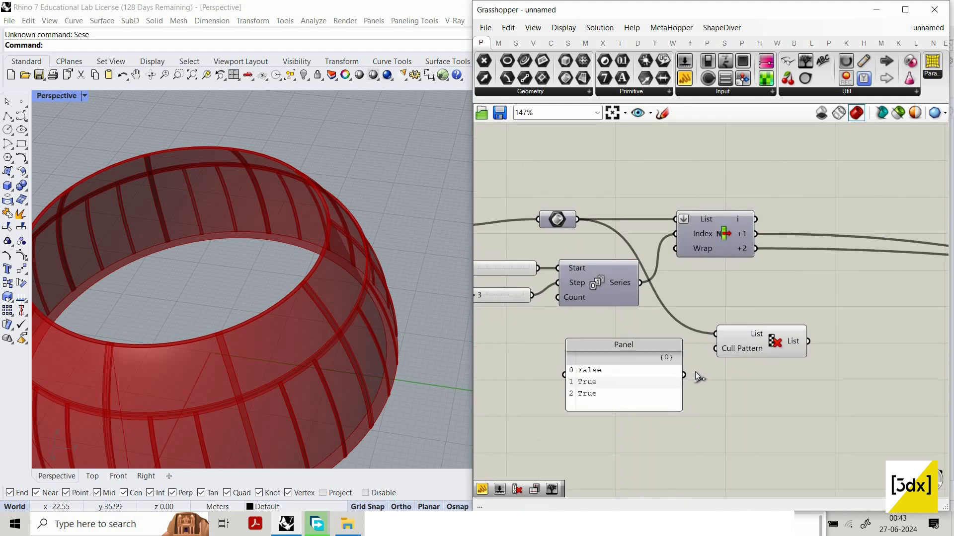
pyautogui.moveTo(691, 375); pyautogui.dragTo(716, 348)
pyautogui.click(740, 339)
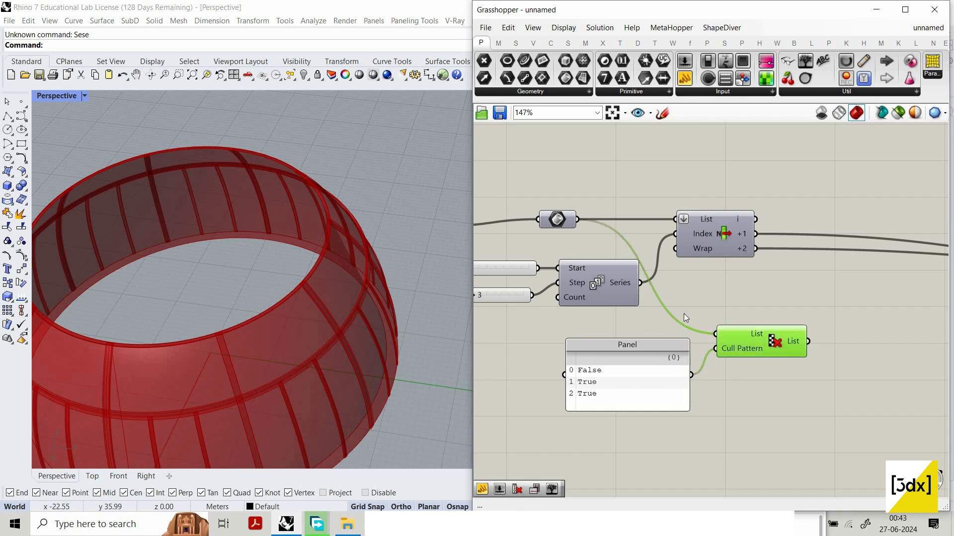
# Flatten Cull Pattern's List input and check on the model which ribs it keeps
pyautogui.scroll(-3, 673, 309)
pyautogui.scroll(4, 717, 328)
pyautogui.rightClick(675, 309)
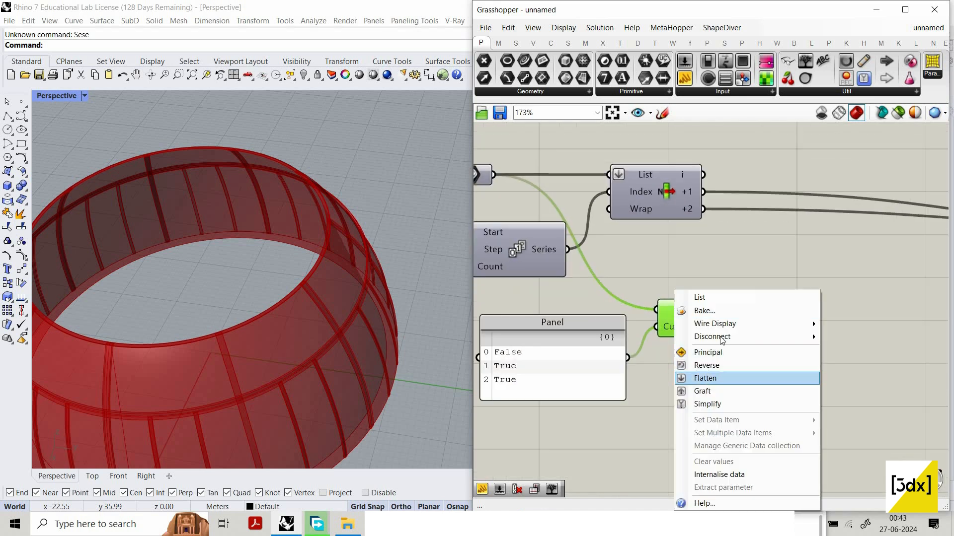
pyautogui.click(701, 377)
pyautogui.scroll(-6, 340, 361)
pyautogui.moveTo(291, 371); pyautogui.dragTo(279, 357, button='right')
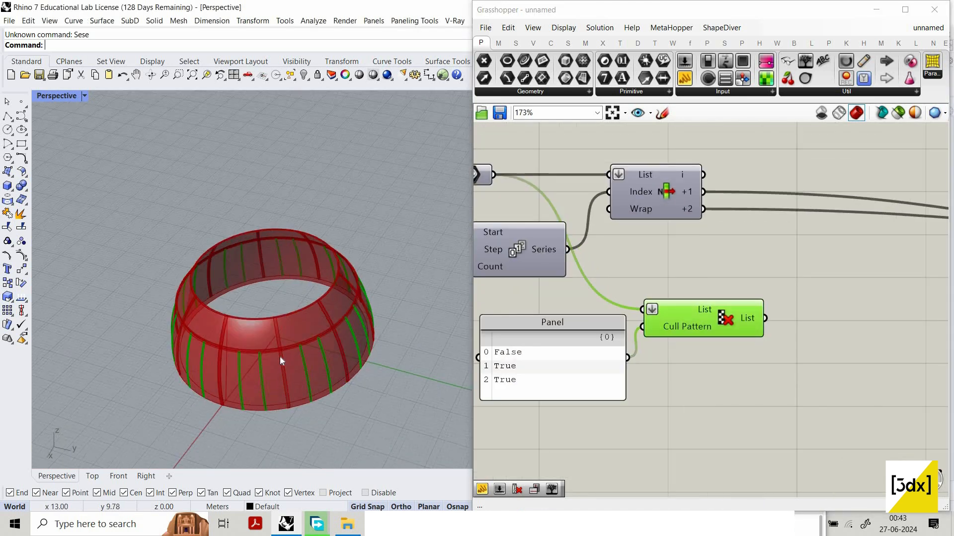
pyautogui.scroll(4, 280, 356)
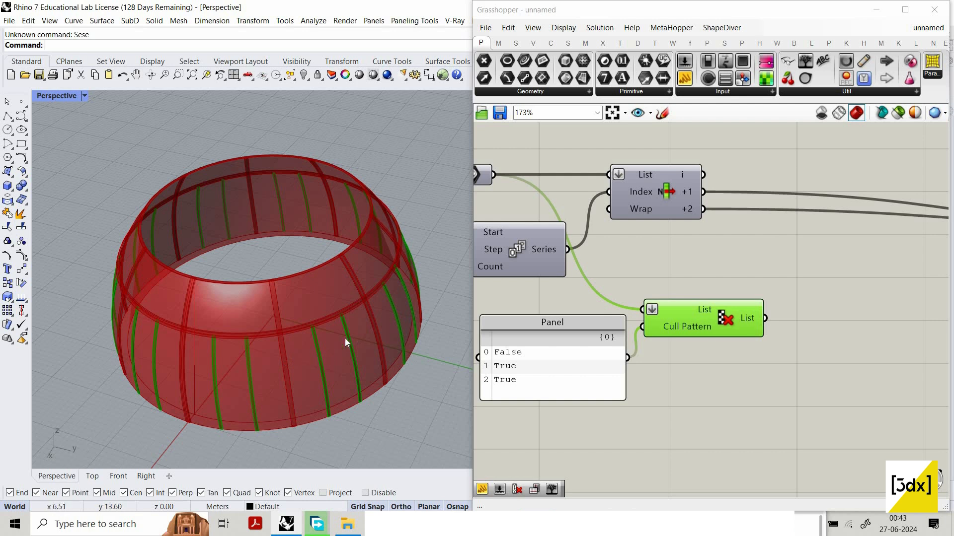
# Replace the pattern panel's content with 0, 1, 1 and check the ribs kept by Cull Pattern
pyautogui.doubleClick(552, 370)
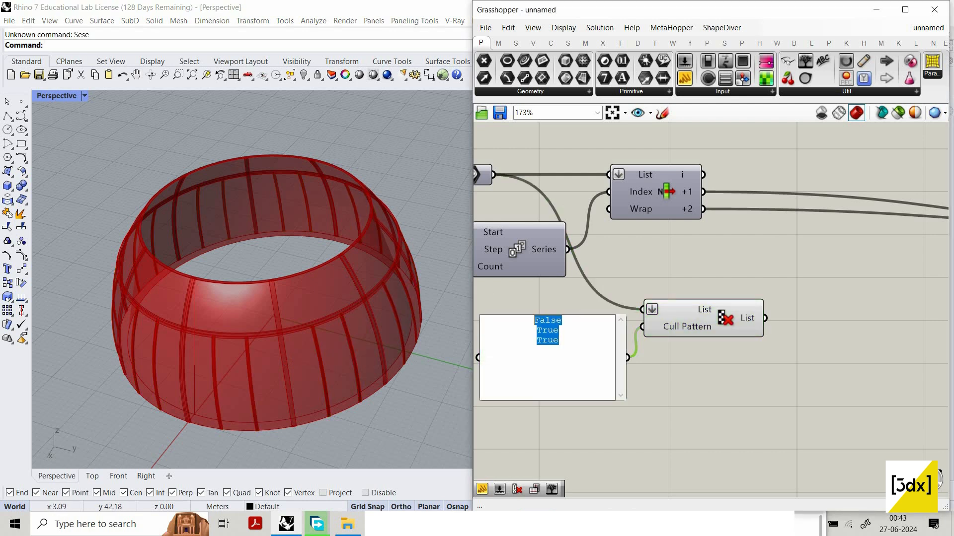
pyautogui.write('0')
pyautogui.press('Return')
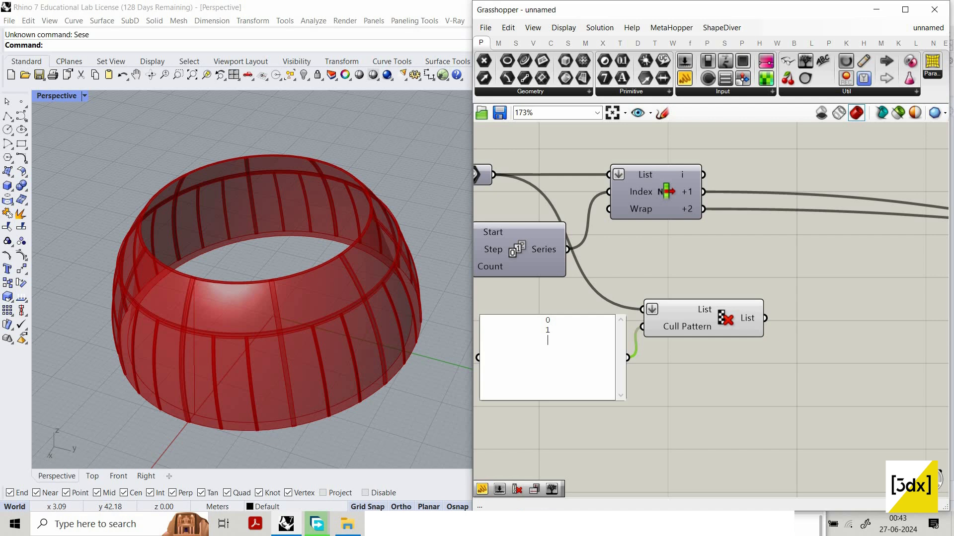
pyautogui.click(705, 311)
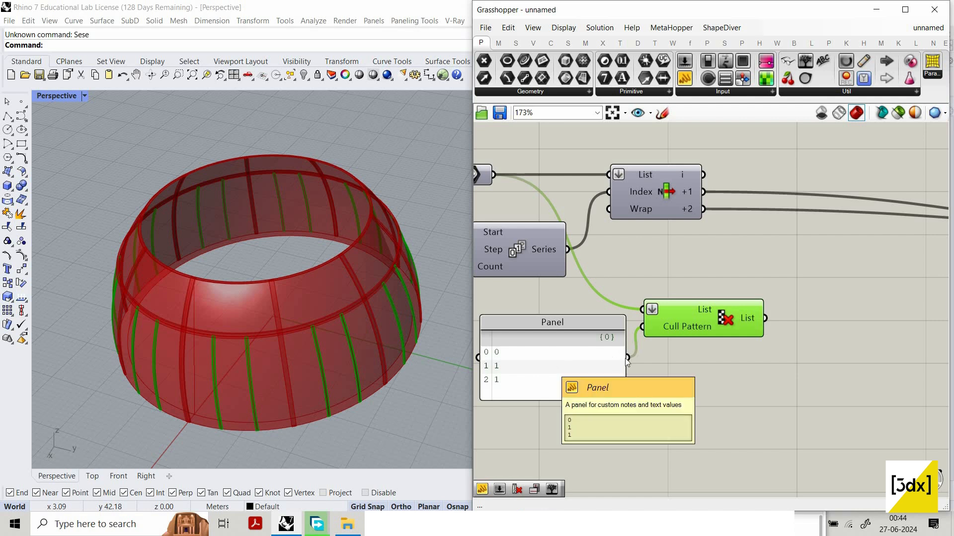
# Delete the Cull Pattern component together with its pattern panel
pyautogui.scroll(-3, 501, 358)
pyautogui.keyDown('shift'); pyautogui.click(564, 338); pyautogui.keyUp('shift')
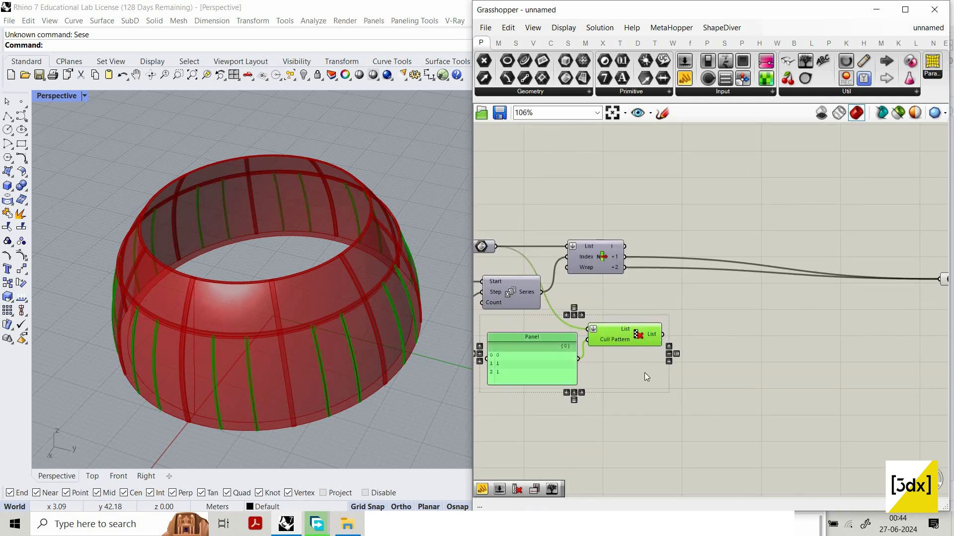
pyautogui.press('Delete')
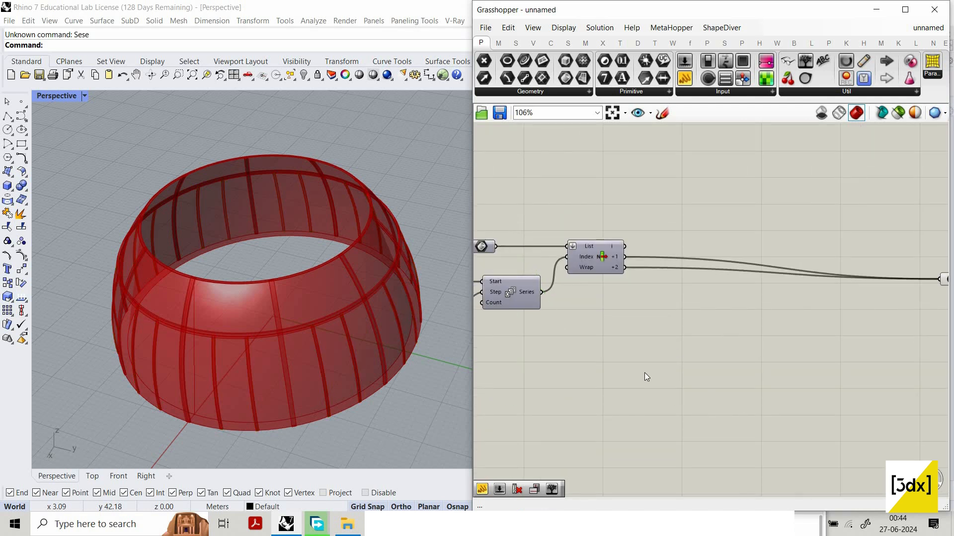
# Select the column of final output parameters and align their right edges, including the lower ribs' output
pyautogui.scroll(-6, 853, 327)
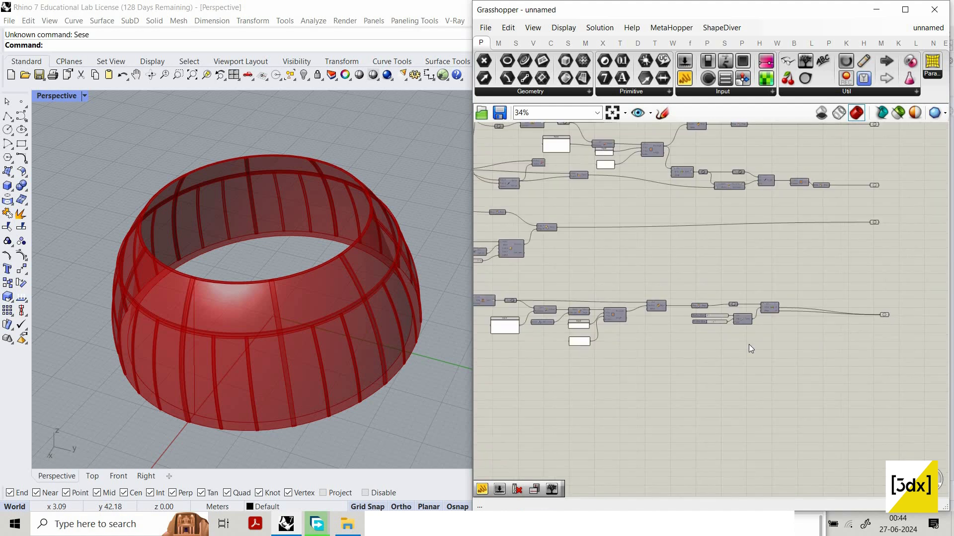
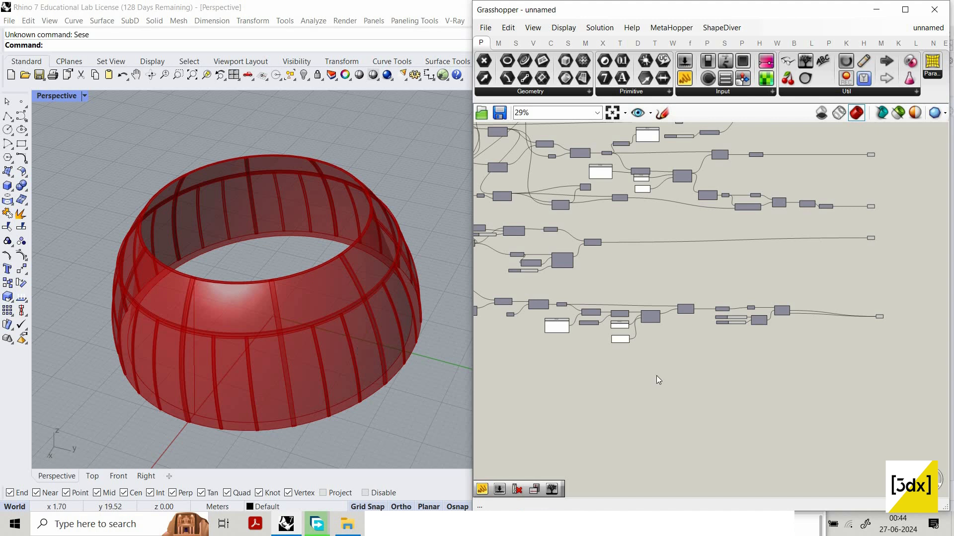
pyautogui.scroll(-1, 847, 351)
pyautogui.moveTo(847, 350); pyautogui.dragTo(722, 376, button='right')
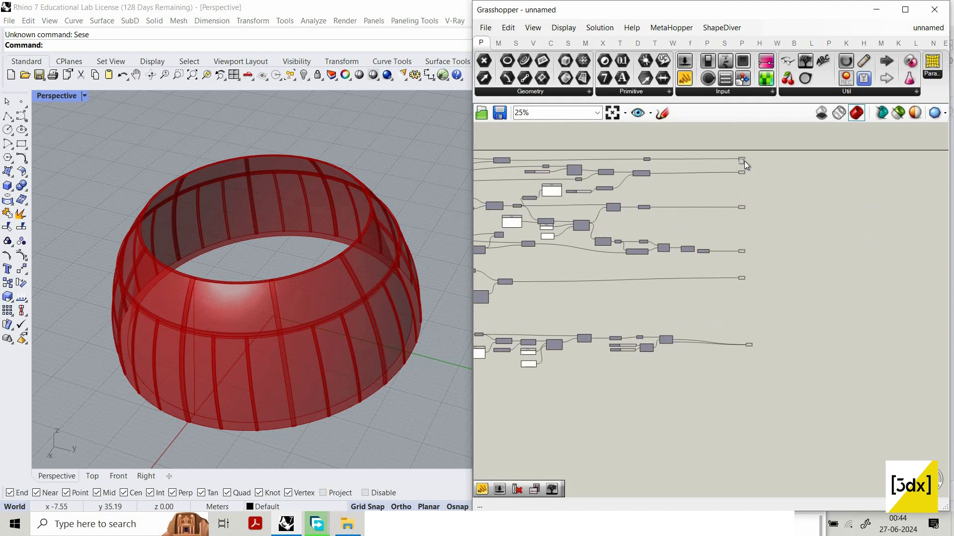
pyautogui.moveTo(840, 348); pyautogui.dragTo(744, 158)
pyautogui.scroll(2, 744, 364)
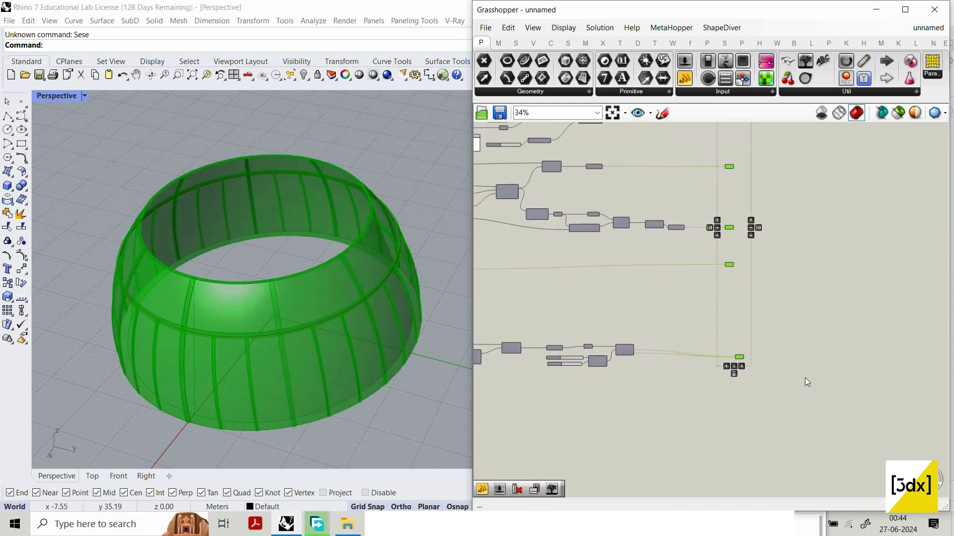
pyautogui.click(741, 366)
pyautogui.press('Escape')
pyautogui.scroll(-6, 343, 388)
pyautogui.scroll(6, 347, 389)
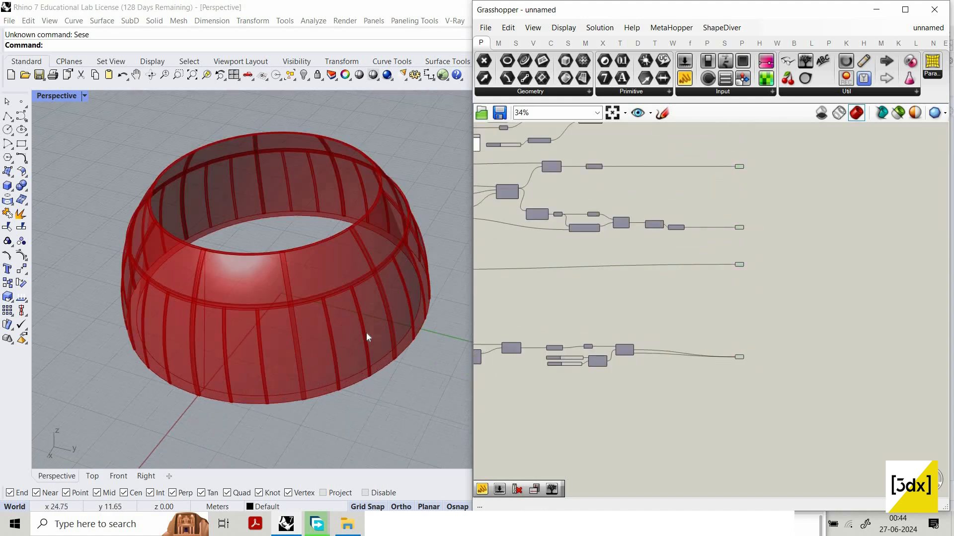
pyautogui.moveTo(367, 338); pyautogui.dragTo(308, 365, button='right')
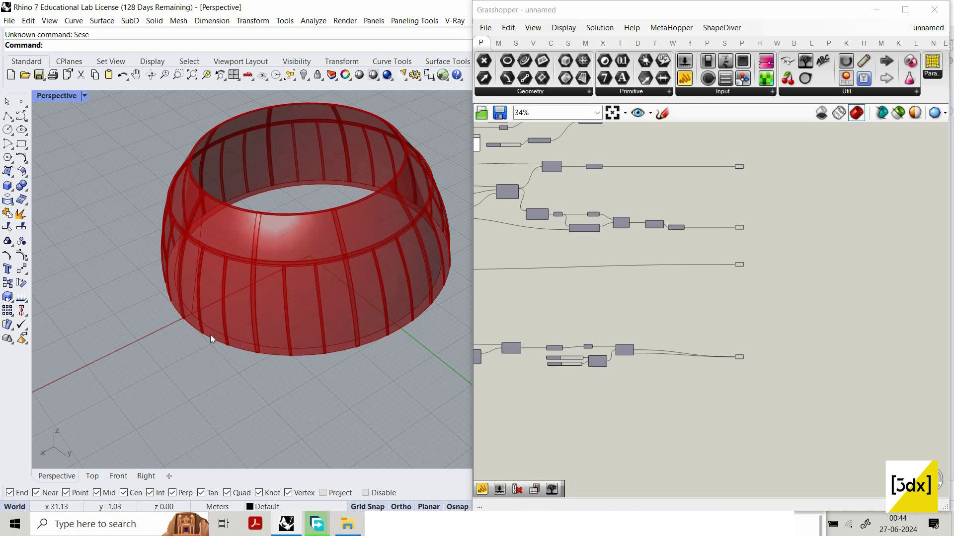
pyautogui.scroll(-4, 604, 325)
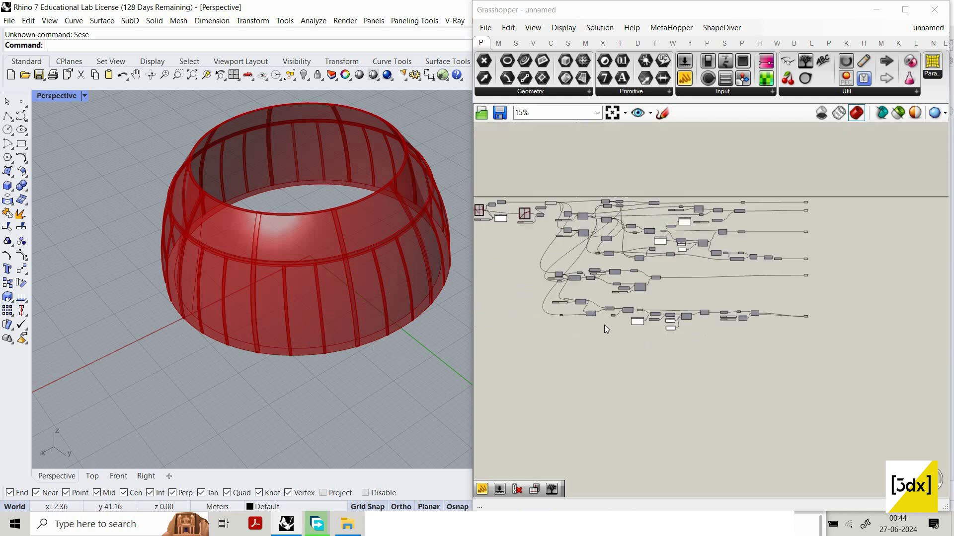
pyautogui.scroll(1, 546, 343)
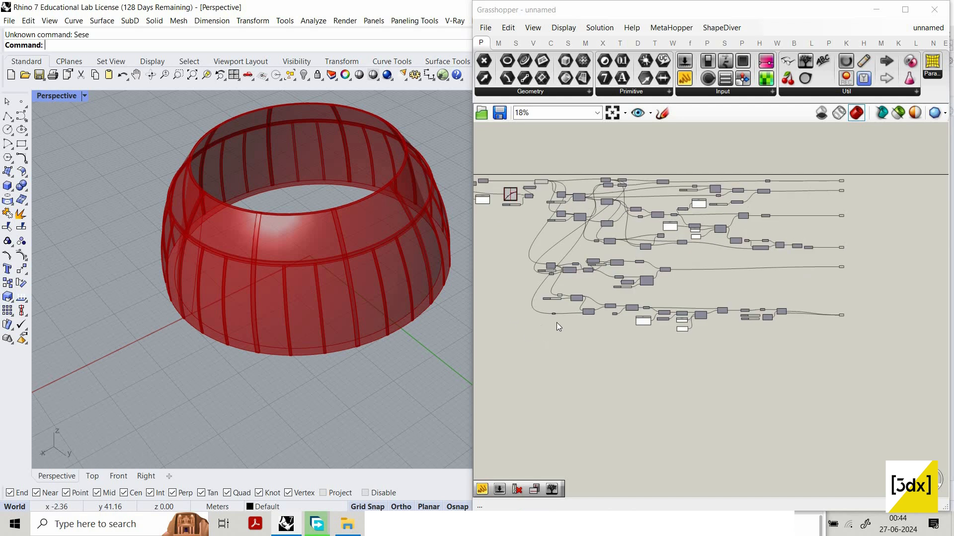
pyautogui.scroll(3, 557, 323)
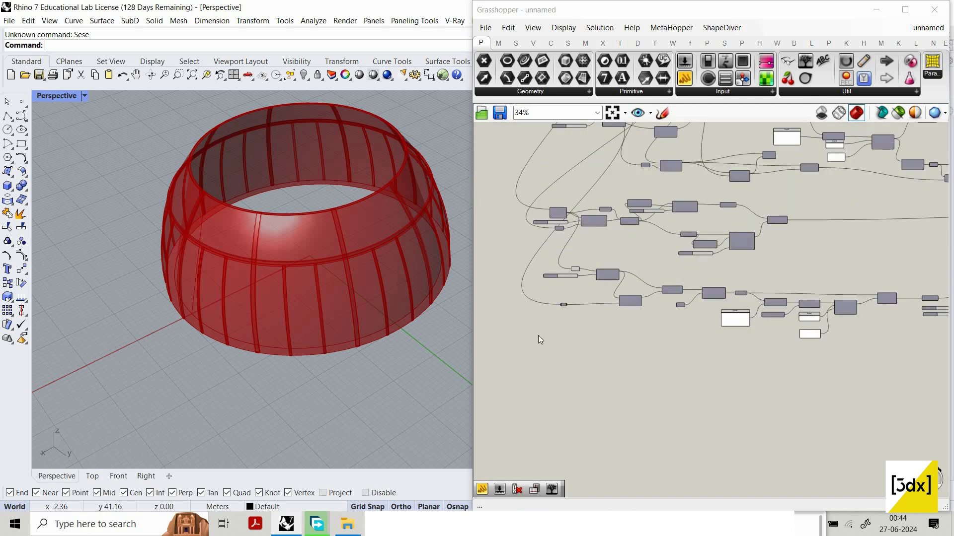
pyautogui.scroll(4, 591, 353)
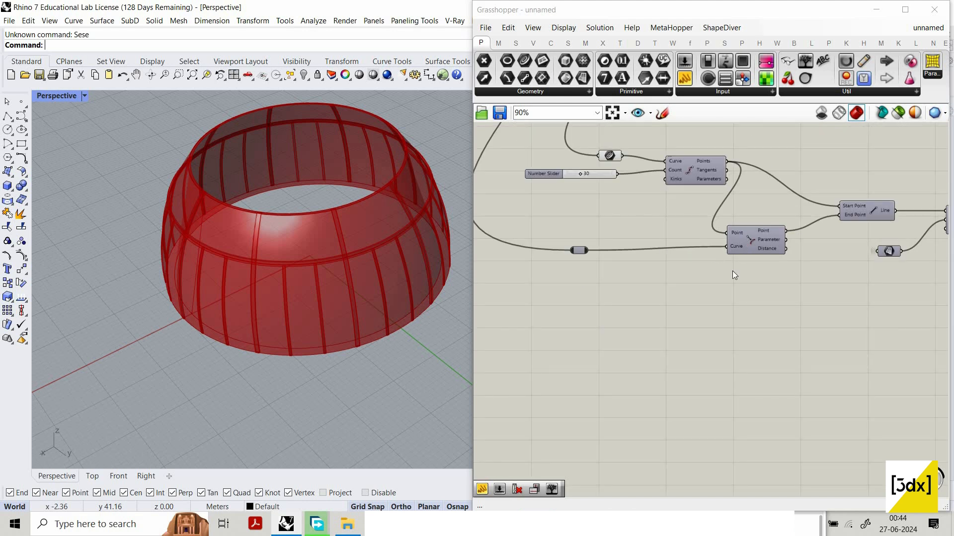
pyautogui.scroll(2, 621, 335)
pyautogui.doubleClick(621, 334)
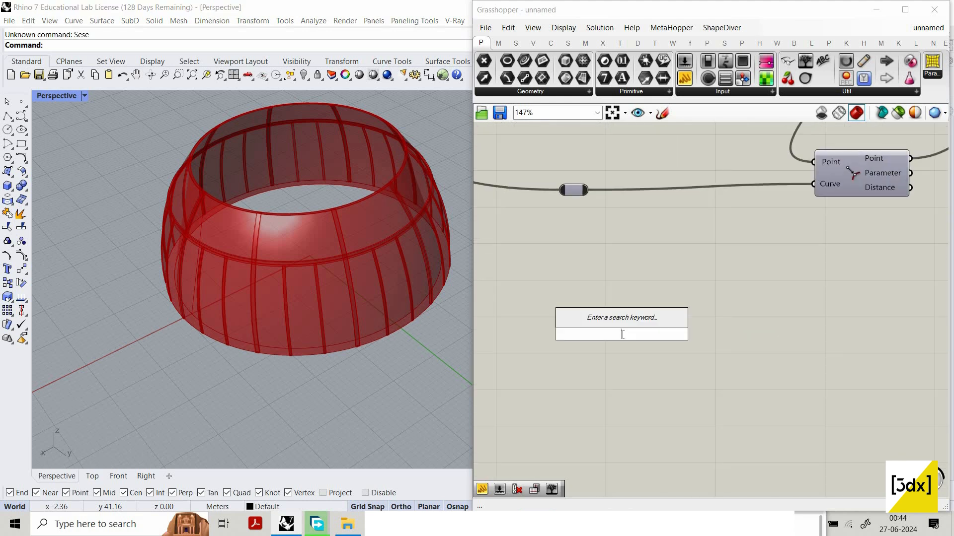
pyautogui.write('crv')
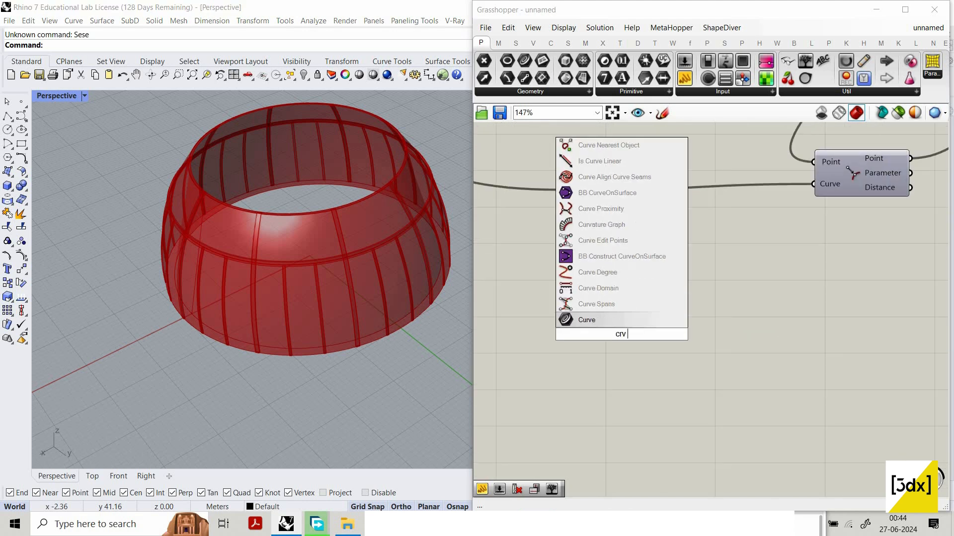
pyautogui.write(' on')
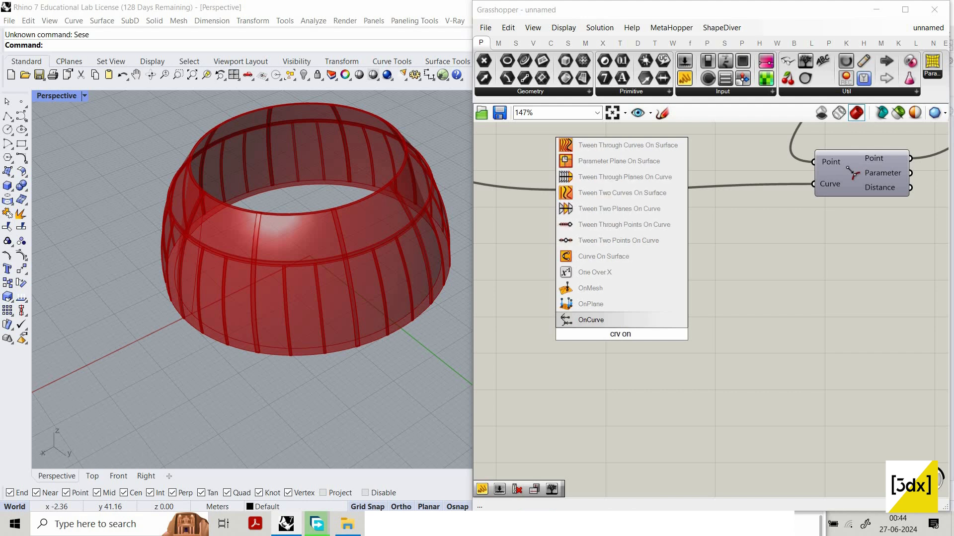
pyautogui.press('Return')
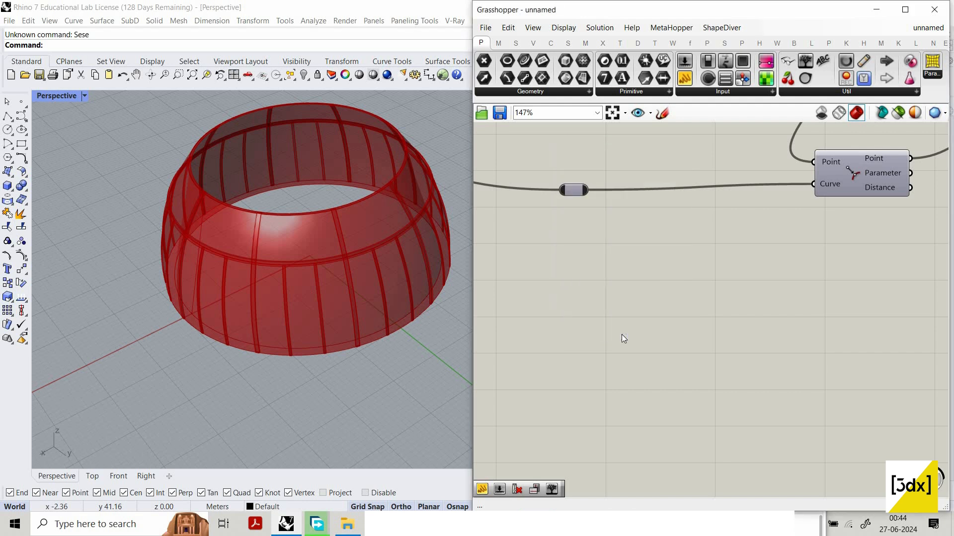
pyautogui.write('Off')
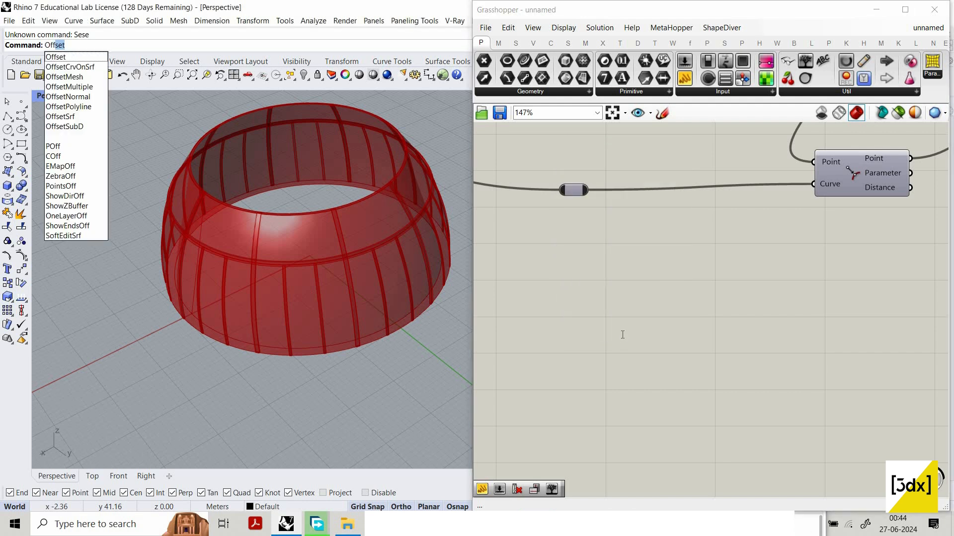
pyautogui.press('Escape')
# Add an Offset on Srf component below the lower-rib component chain
pyautogui.doubleClick(622, 335)
pyautogui.write('offs')
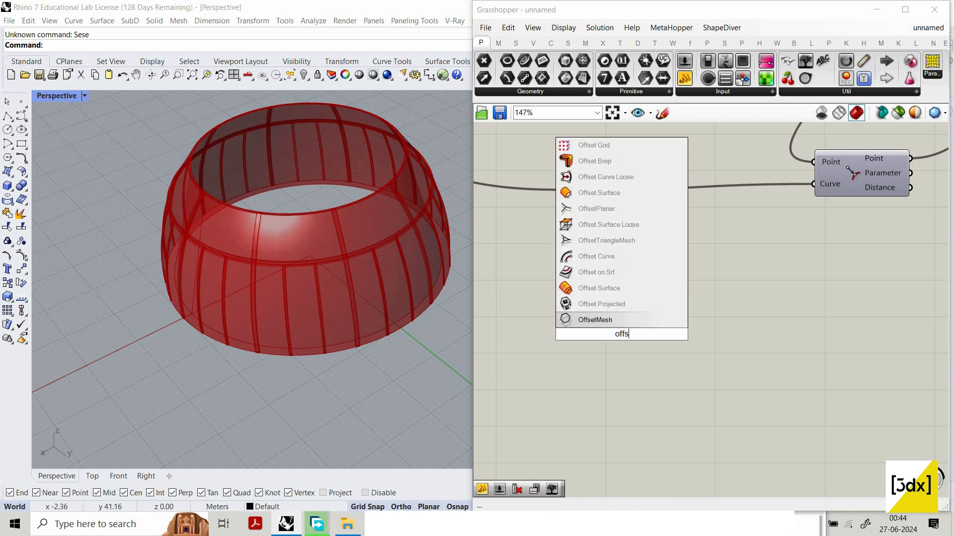
pyautogui.write('et on srf')
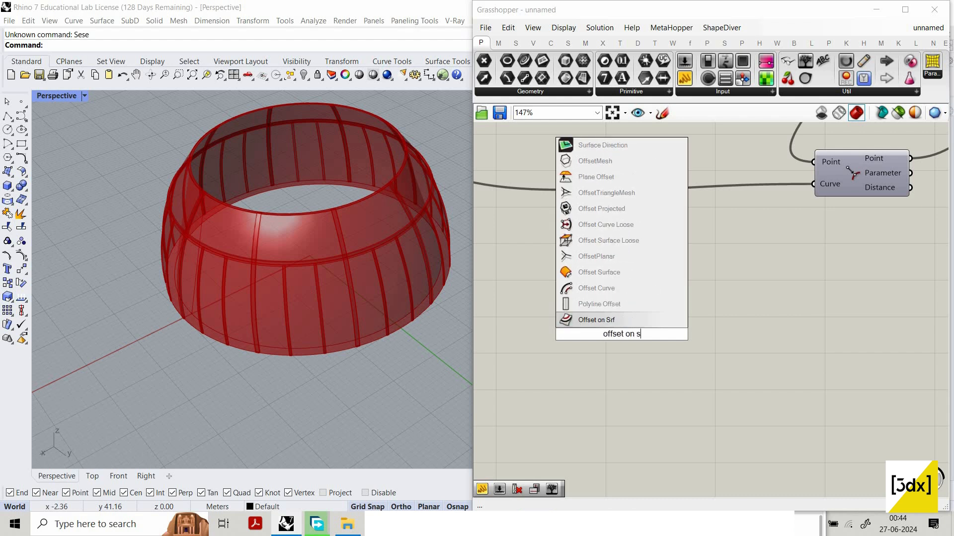
pyautogui.click(621, 321)
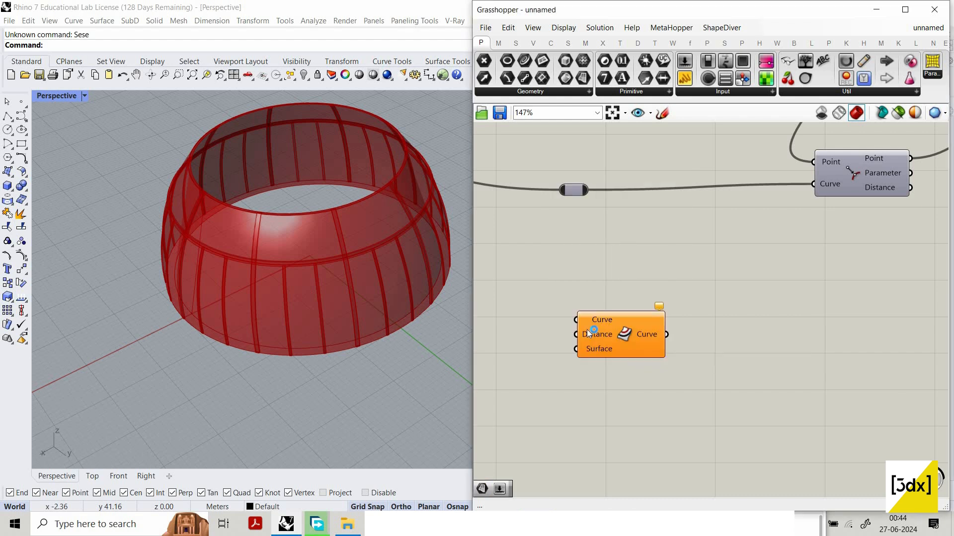
# Connect the output of the Offset Curve component with distance 1.85 to the new Offset on Srf's Curve input
pyautogui.scroll(-8, 676, 352)
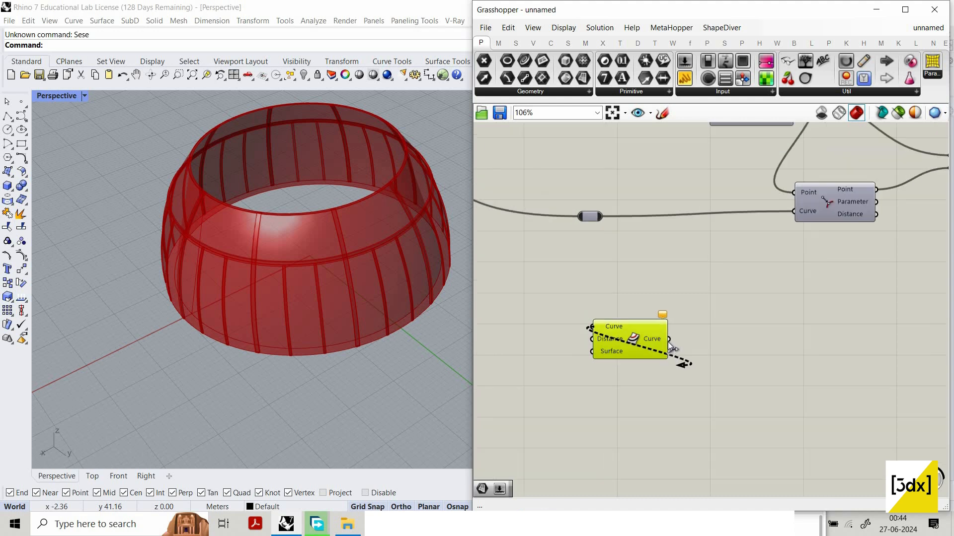
pyautogui.moveTo(664, 163); pyautogui.dragTo(665, 181)
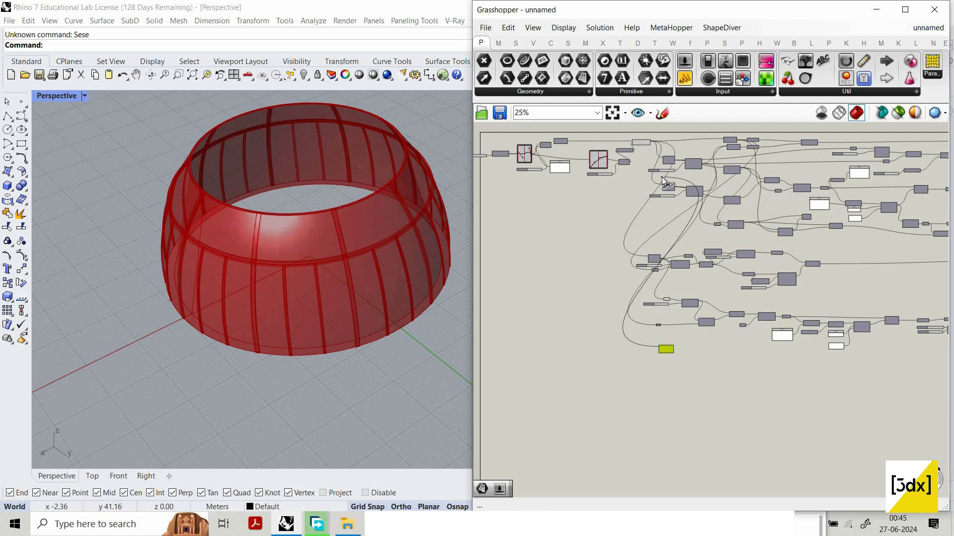
pyautogui.moveTo(662, 177); pyautogui.dragTo(703, 196)
pyautogui.scroll(6, 675, 182)
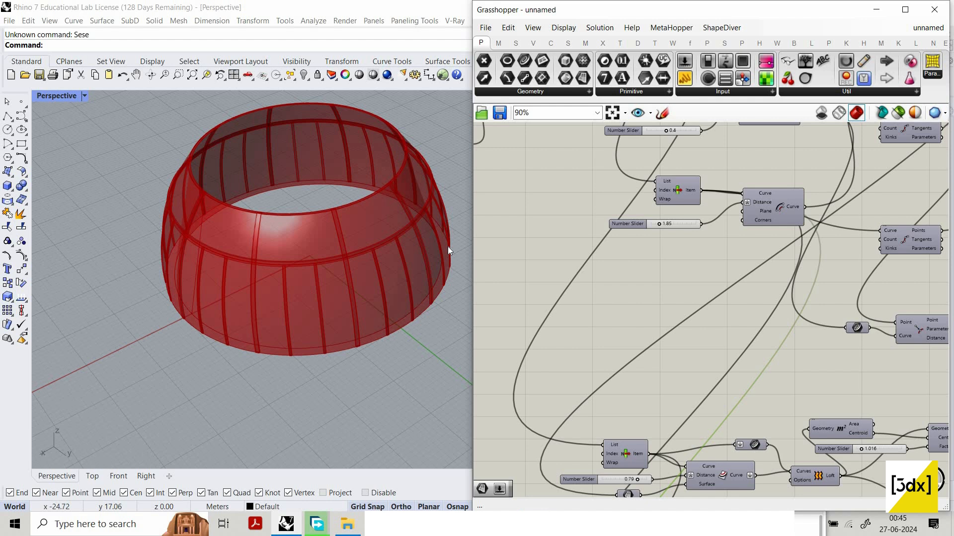
pyautogui.scroll(-5, 599, 367)
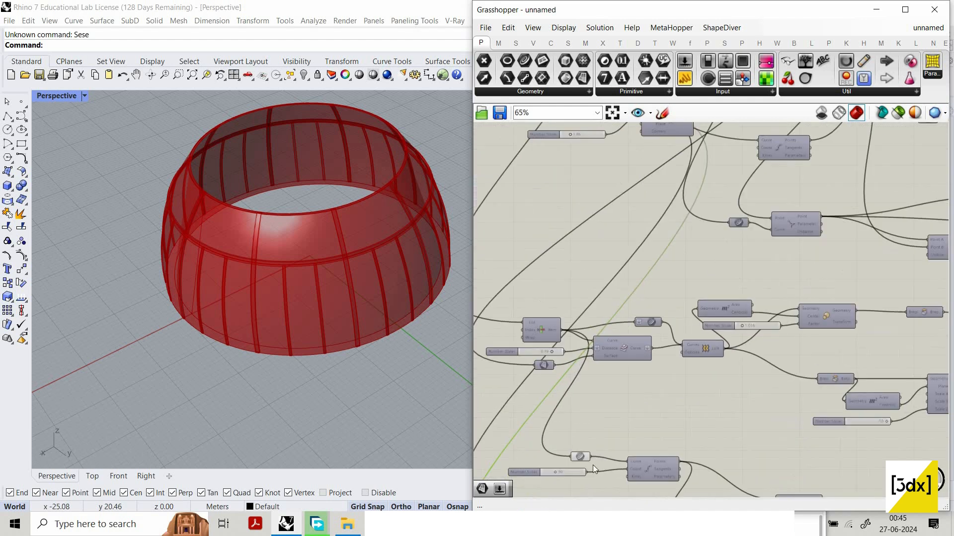
pyautogui.scroll(5, 592, 375)
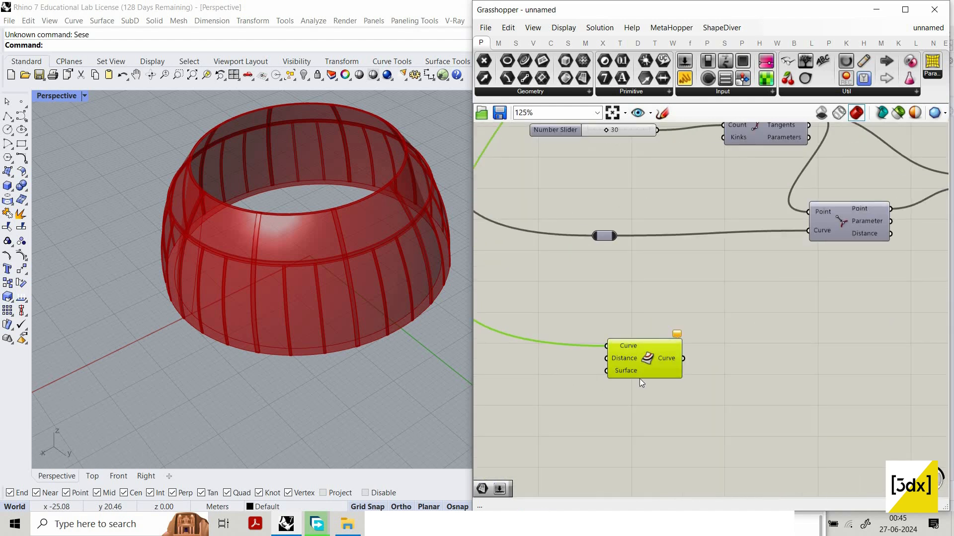
# Connect the surface parameter that feeds the existing Offset on Srf to the new component's Surface input
pyautogui.scroll(-2, 637, 377)
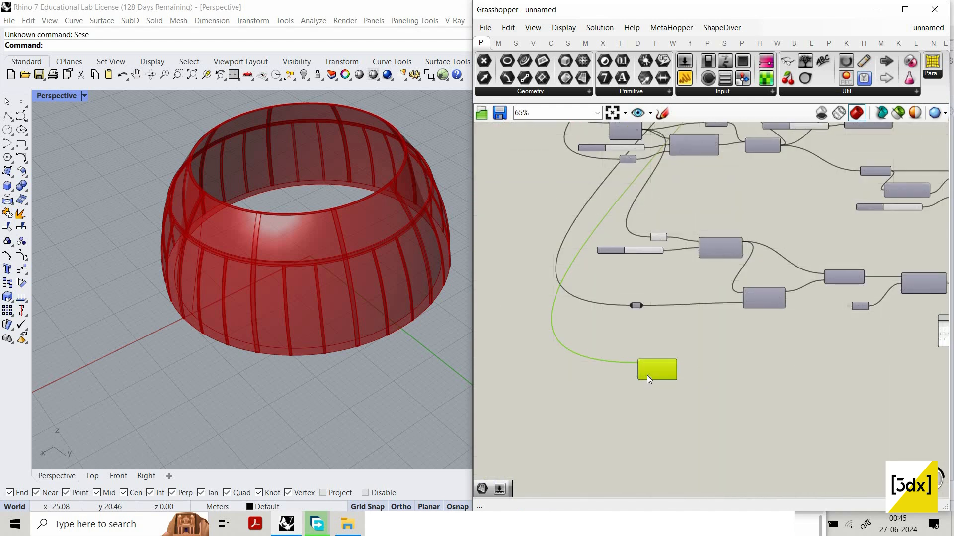
pyautogui.moveTo(647, 375)
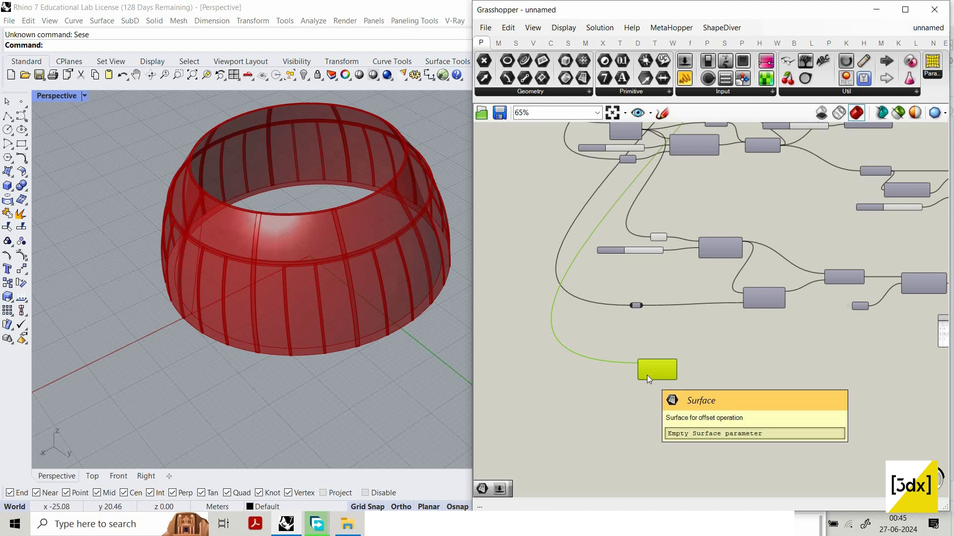
pyautogui.scroll(-2, 719, 185)
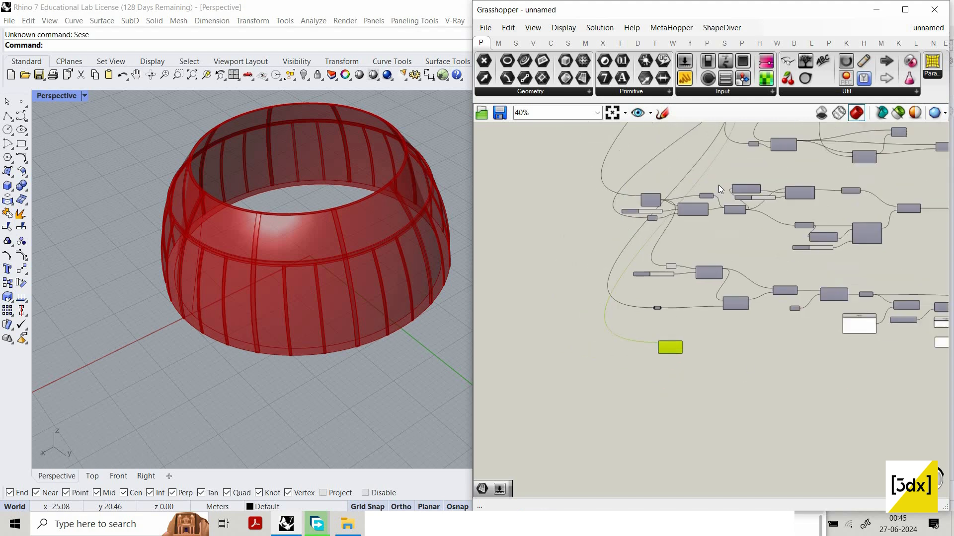
pyautogui.scroll(2, 661, 241)
pyautogui.scroll(-2, 773, 269)
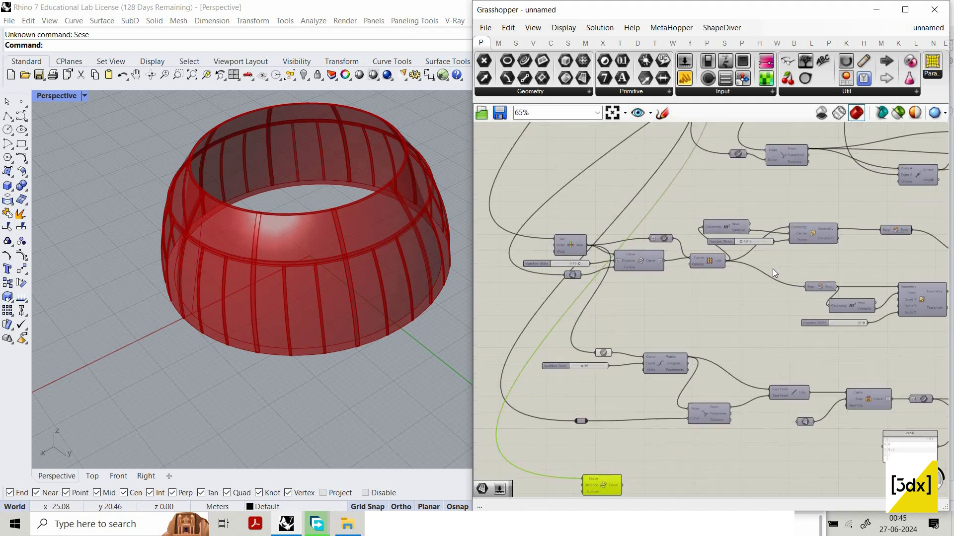
pyautogui.scroll(3, 726, 214)
pyautogui.scroll(-2, 731, 229)
pyautogui.scroll(4, 734, 264)
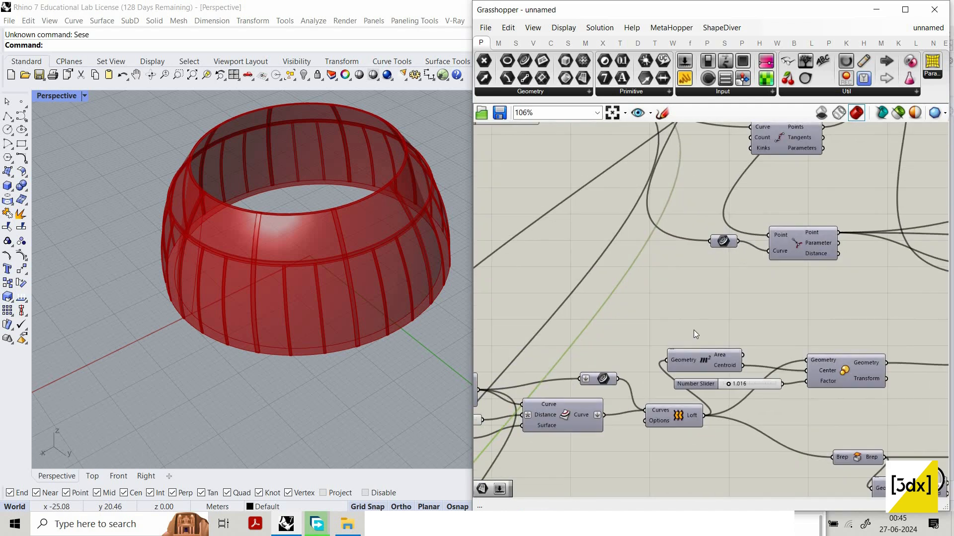
pyautogui.scroll(-3, 573, 352)
pyautogui.scroll(2, 595, 307)
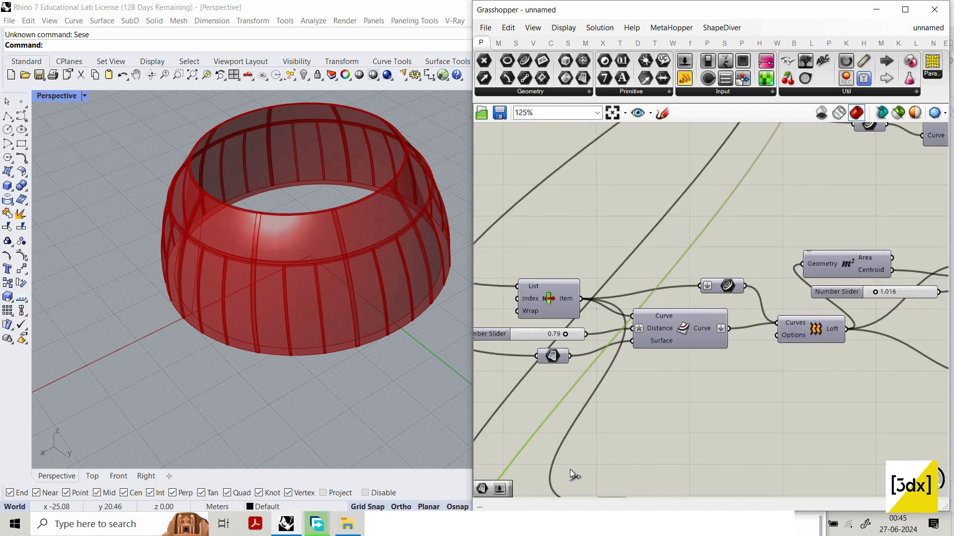
pyautogui.scroll(-2, 581, 482)
pyautogui.scroll(3, 586, 485)
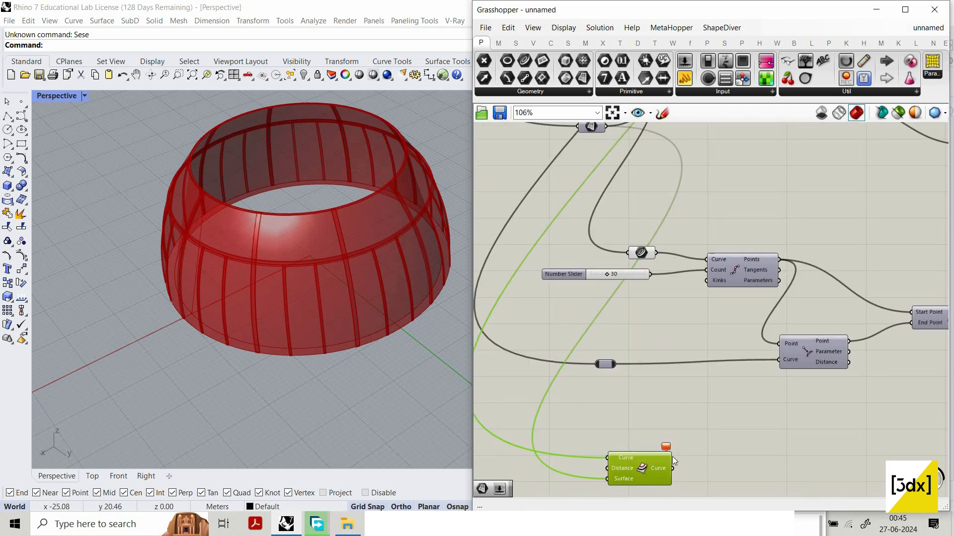
# Inspect the new Offset on Srf's error message and trace its Surface input back to the surface parameter
pyautogui.scroll(-3, 603, 218)
pyautogui.scroll(2, 616, 252)
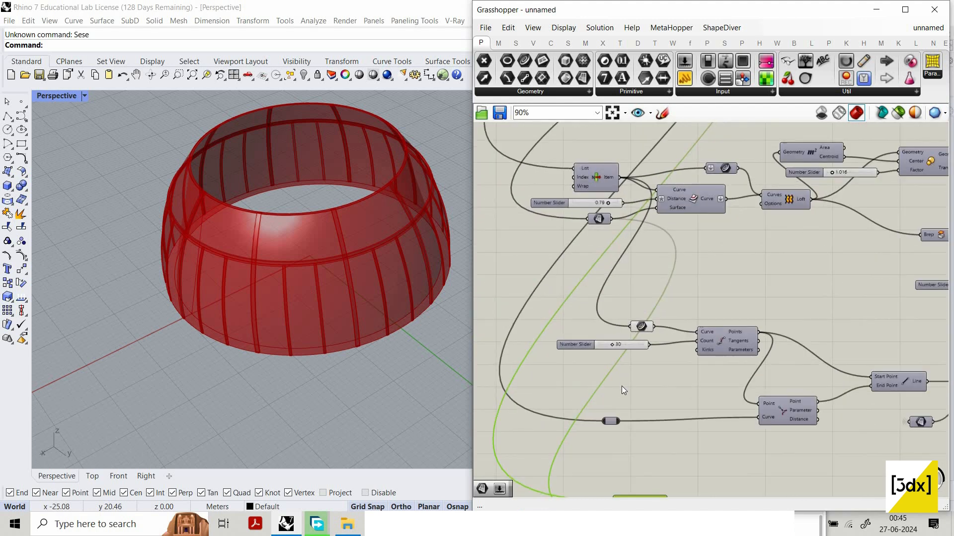
pyautogui.scroll(2, 659, 412)
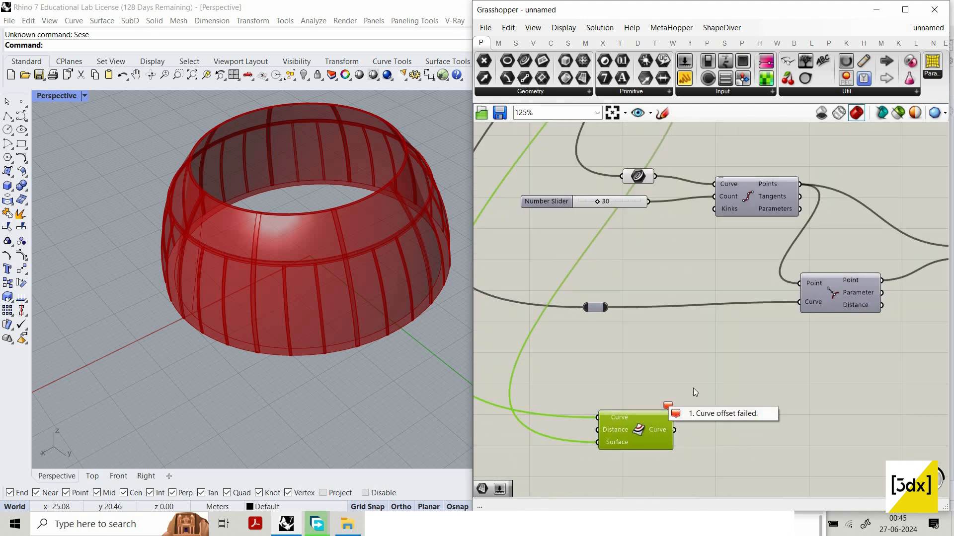
pyautogui.click(680, 396)
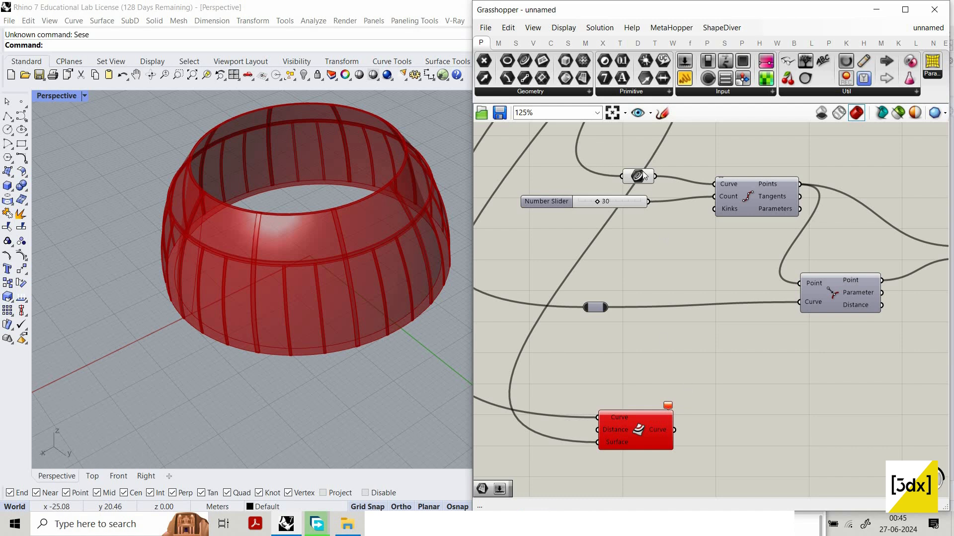
pyautogui.scroll(-2, 633, 256)
pyautogui.moveTo(609, 141); pyautogui.dragTo(604, 154, button='right')
pyautogui.scroll(1, 604, 153)
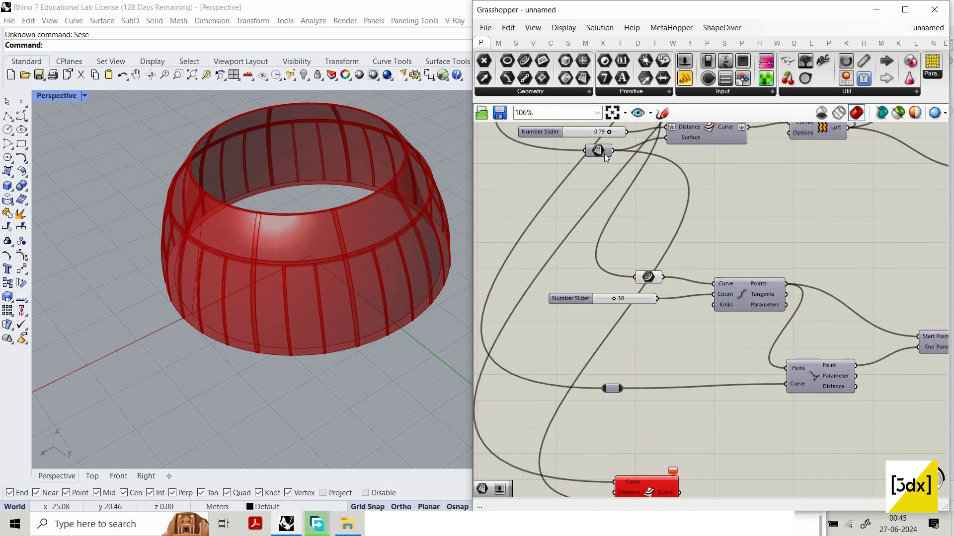
pyautogui.scroll(-2, 650, 325)
pyautogui.scroll(1, 627, 467)
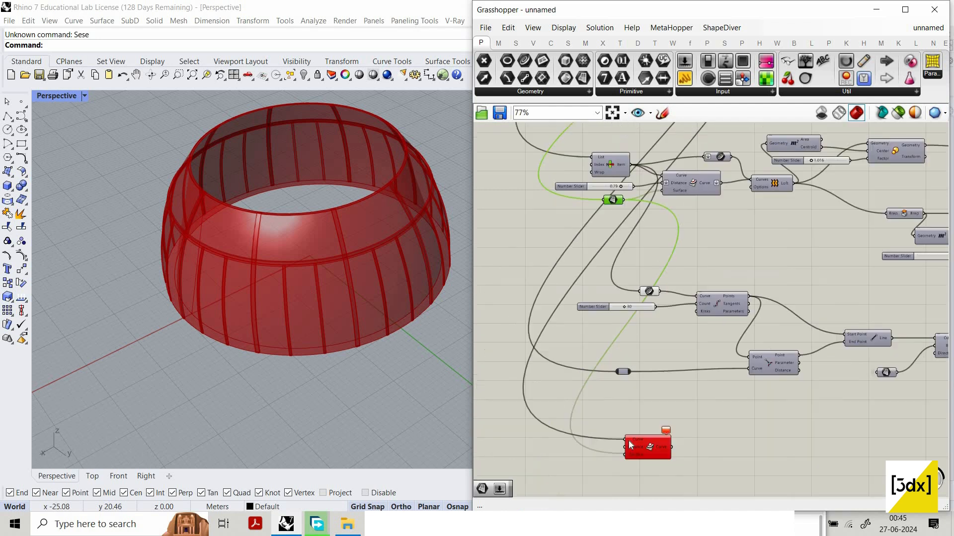
# Reconnect the Curve input of the new Offset on Srf component to a curve source higher in the definition
pyautogui.moveTo(627, 441); pyautogui.dragTo(687, 186)
pyautogui.scroll(-6, 704, 222)
pyautogui.scroll(7, 709, 249)
pyautogui.scroll(-3, 696, 177)
pyautogui.scroll(5, 616, 437)
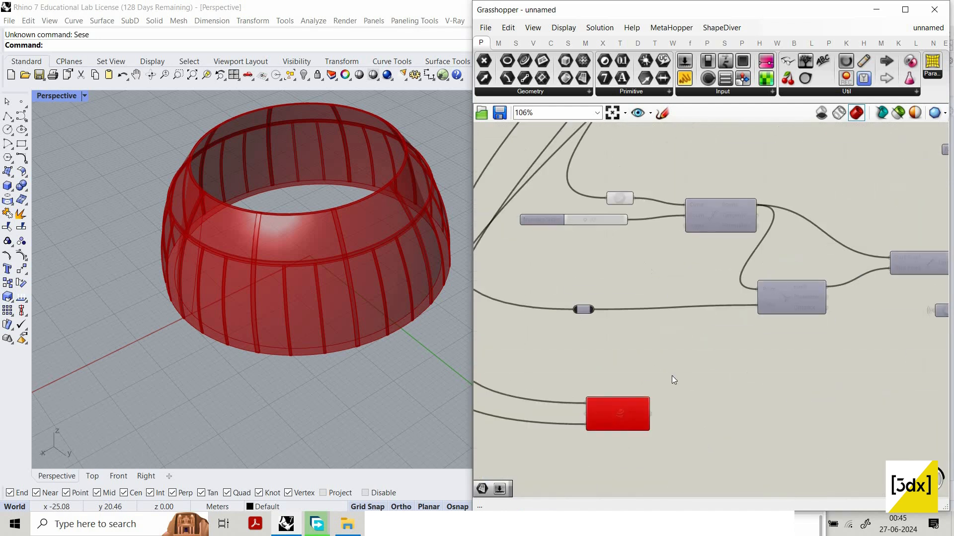
# Add a number slider with value 4 and connect it to the new Offset on Srf's Distance input
pyautogui.doubleClick(509, 406)
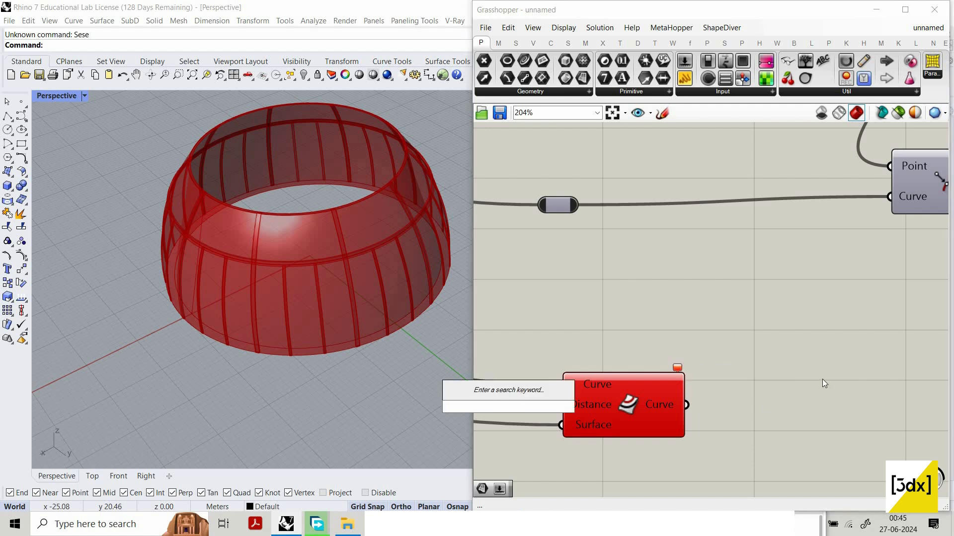
pyautogui.scroll(-2, 623, 411)
pyautogui.scroll(1, 580, 404)
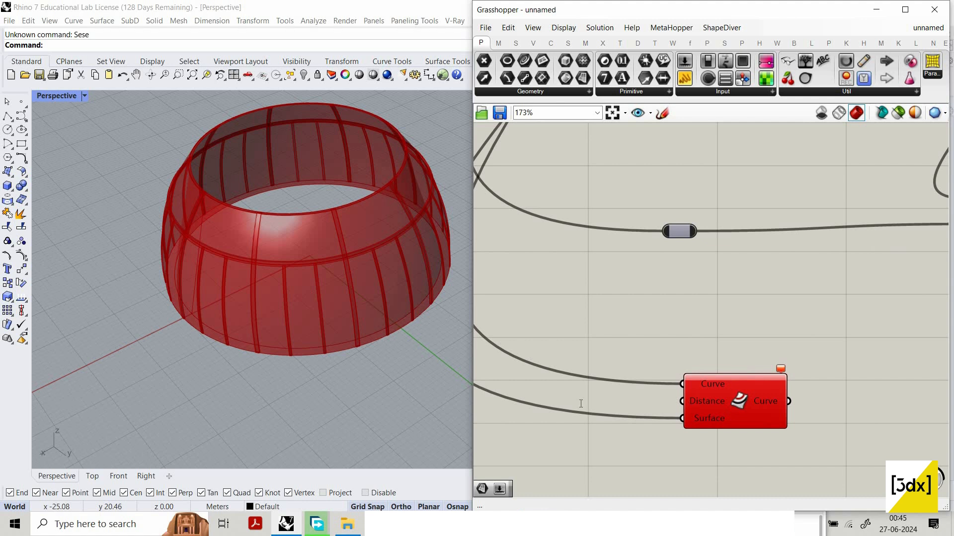
pyautogui.doubleClick(581, 403)
pyautogui.write('4')
pyautogui.press('Return')
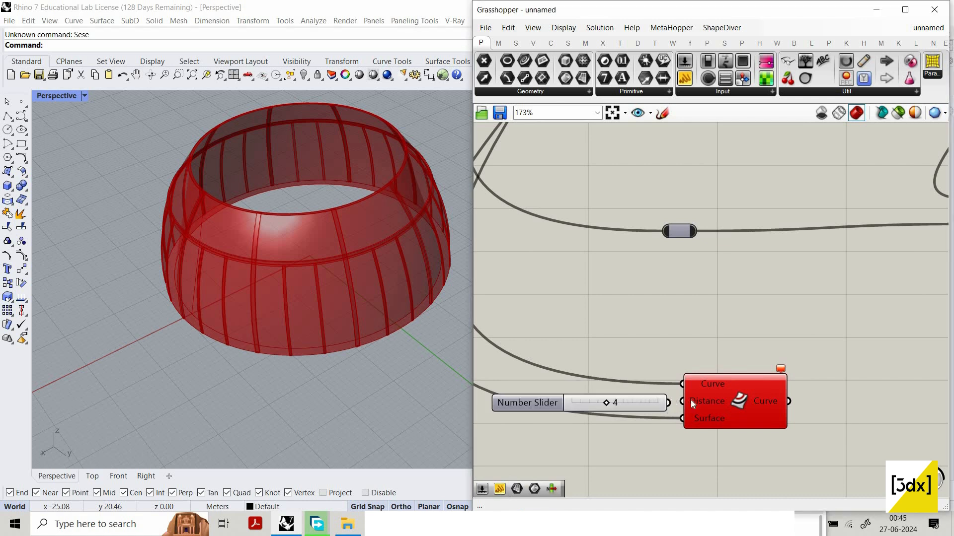
pyautogui.scroll(-3, 779, 403)
pyautogui.scroll(3, 777, 403)
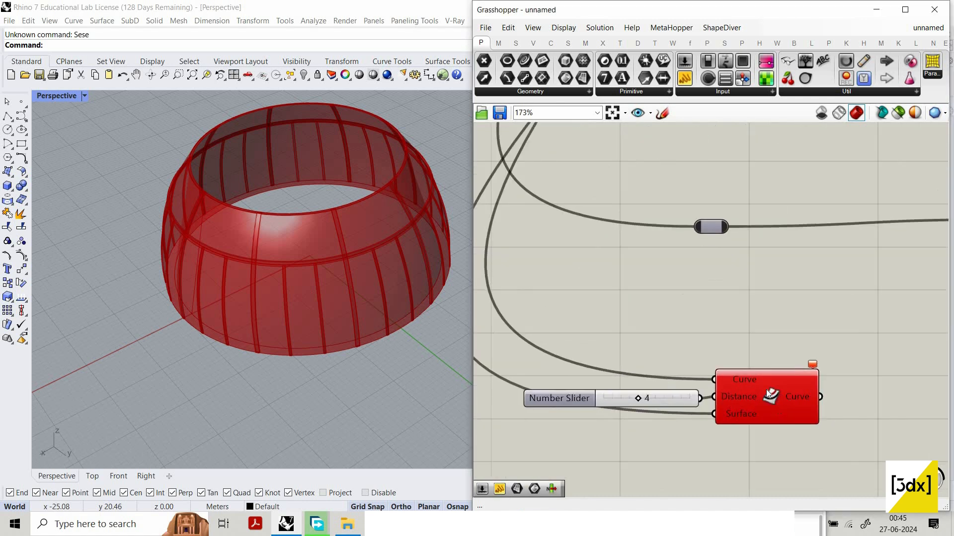
# Check the data in the new Offset on Srf's Curve input and try feeding it from the List Item above the 1.85 slider
pyautogui.click(755, 389)
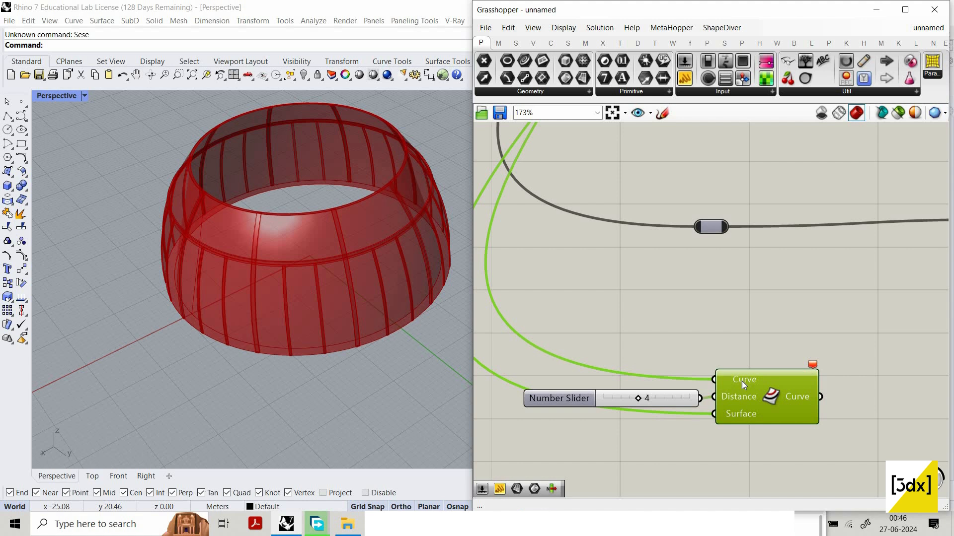
pyautogui.moveTo(741, 381)
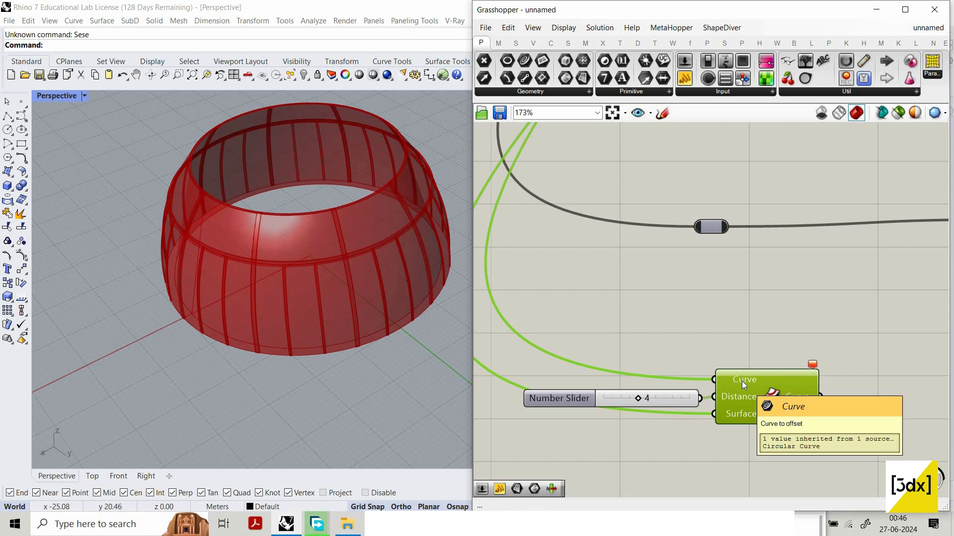
pyautogui.scroll(-2, 741, 381)
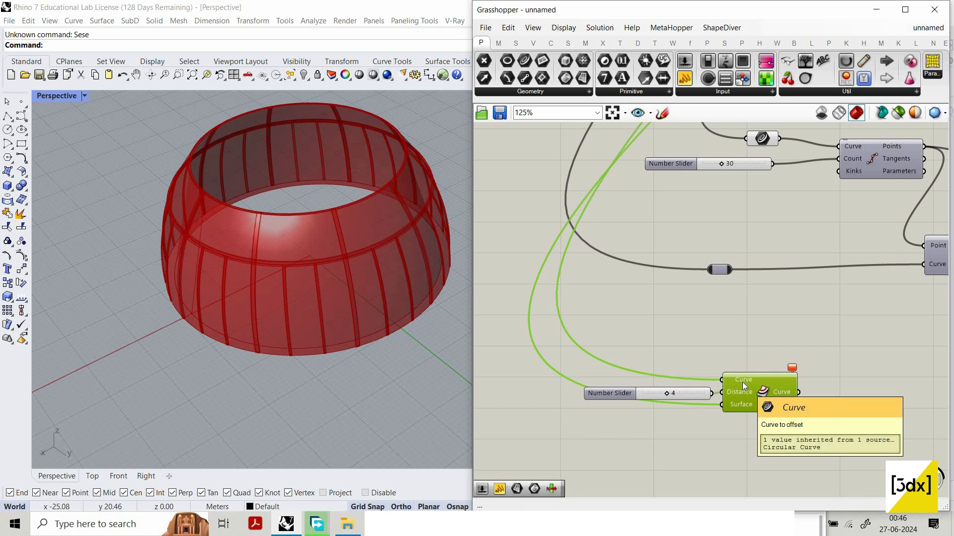
pyautogui.scroll(3, 731, 384)
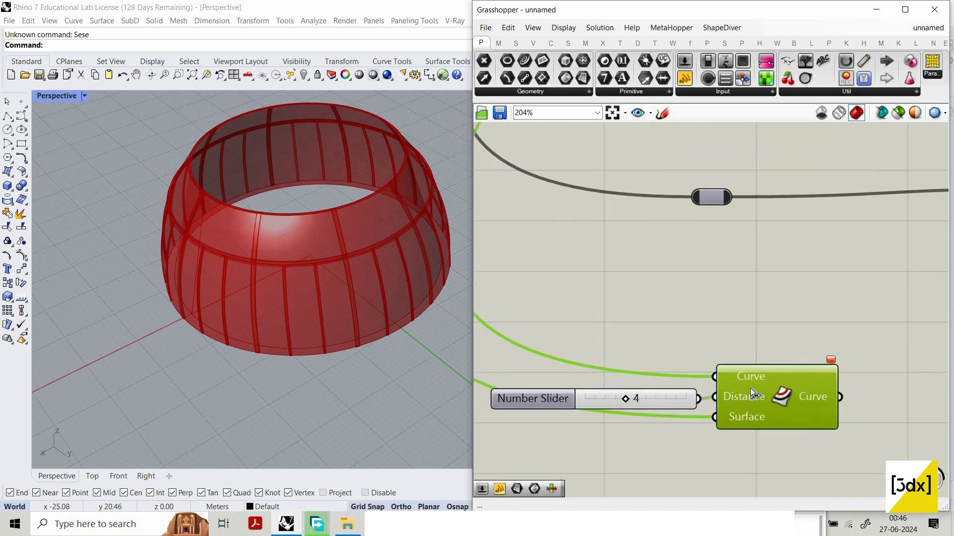
pyautogui.scroll(-12, 746, 356)
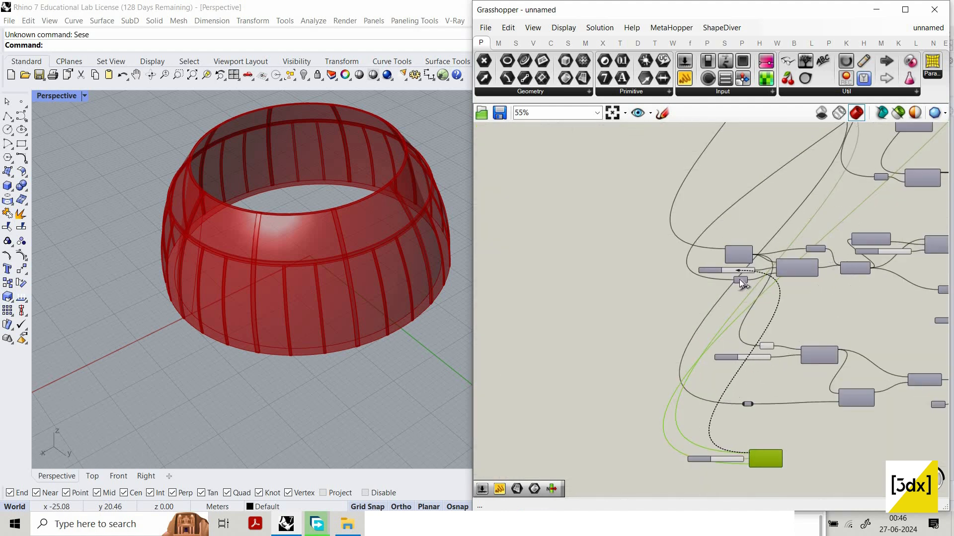
pyautogui.scroll(8, 691, 259)
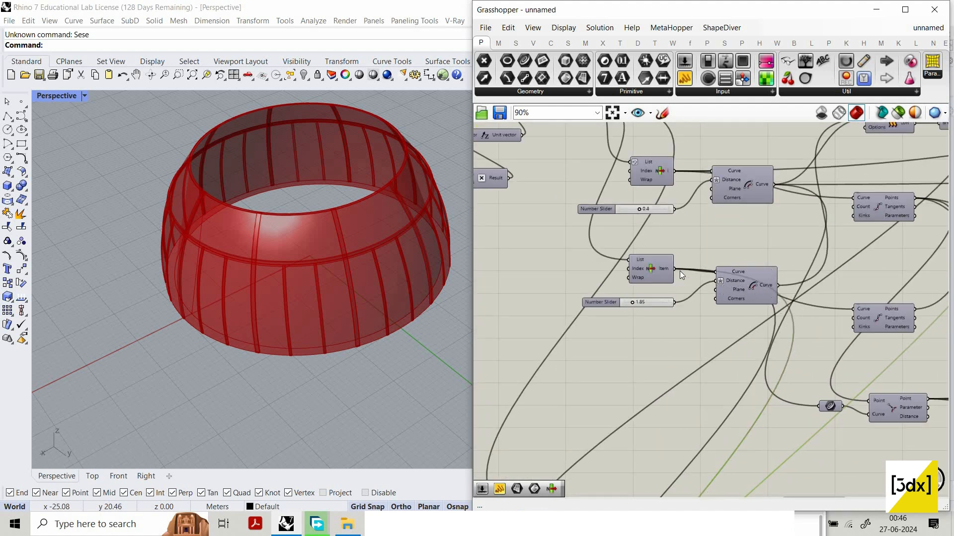
pyautogui.scroll(-8, 677, 252)
pyautogui.scroll(7, 675, 398)
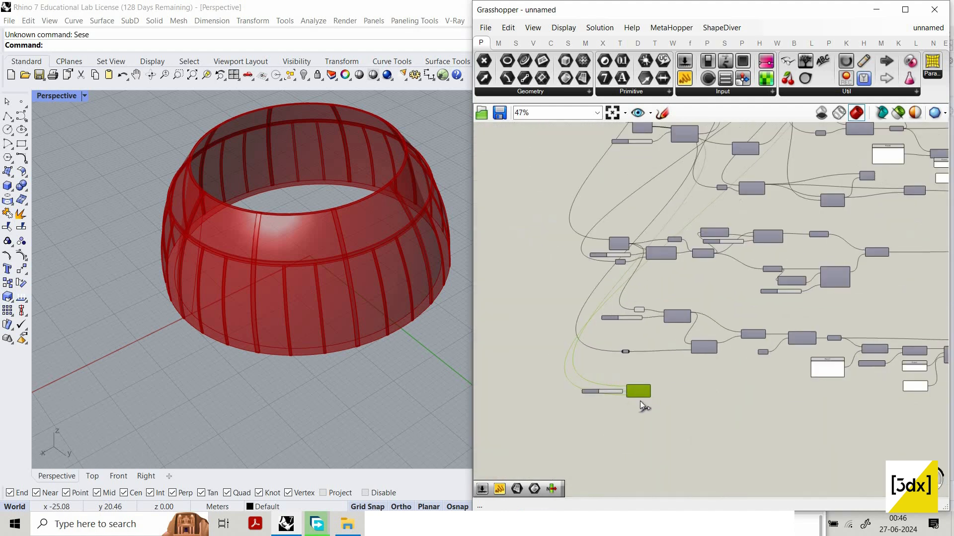
pyautogui.scroll(-6, 649, 380)
pyautogui.scroll(7, 713, 176)
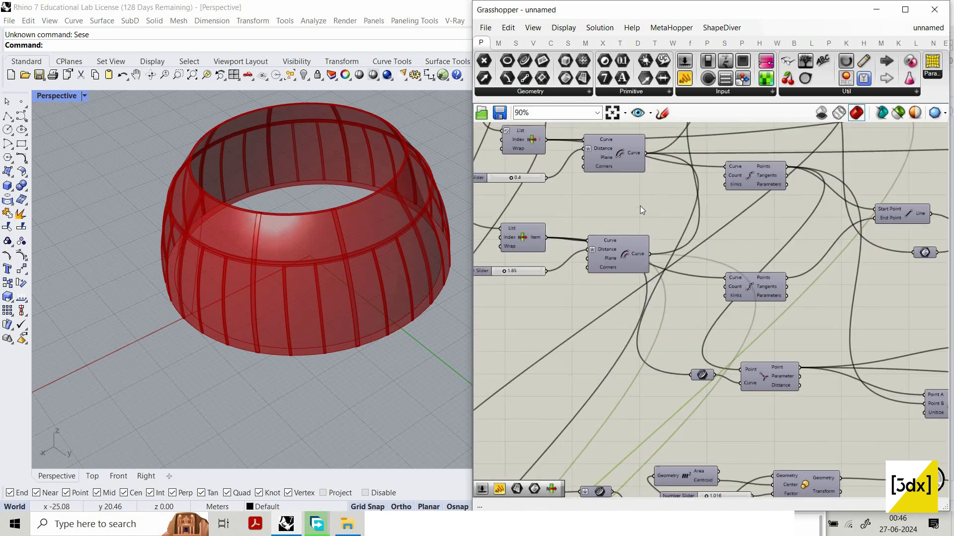
# Delete the new Offset on Srf component together with its distance slider
pyautogui.scroll(-3, 651, 189)
pyautogui.scroll(-3, 532, 322)
pyautogui.scroll(6, 534, 327)
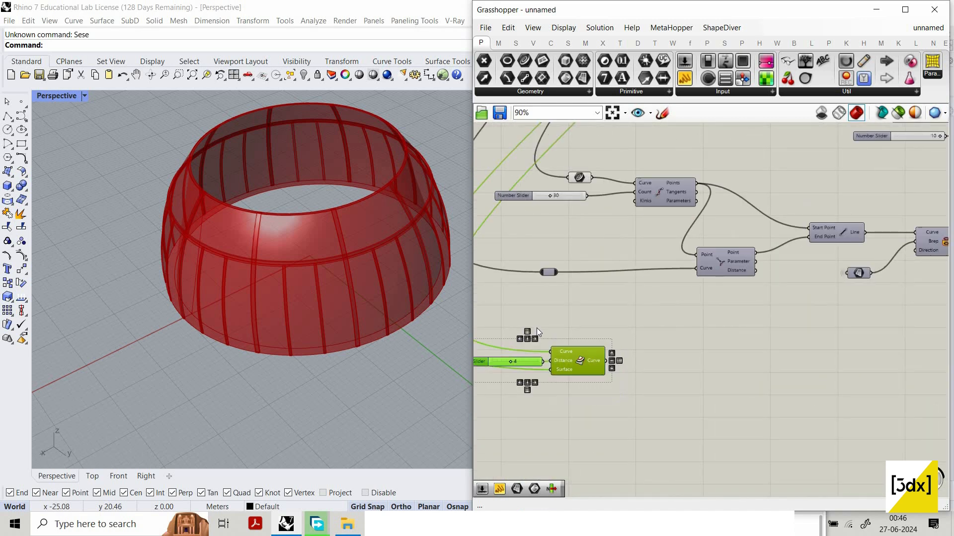
pyautogui.press('Delete')
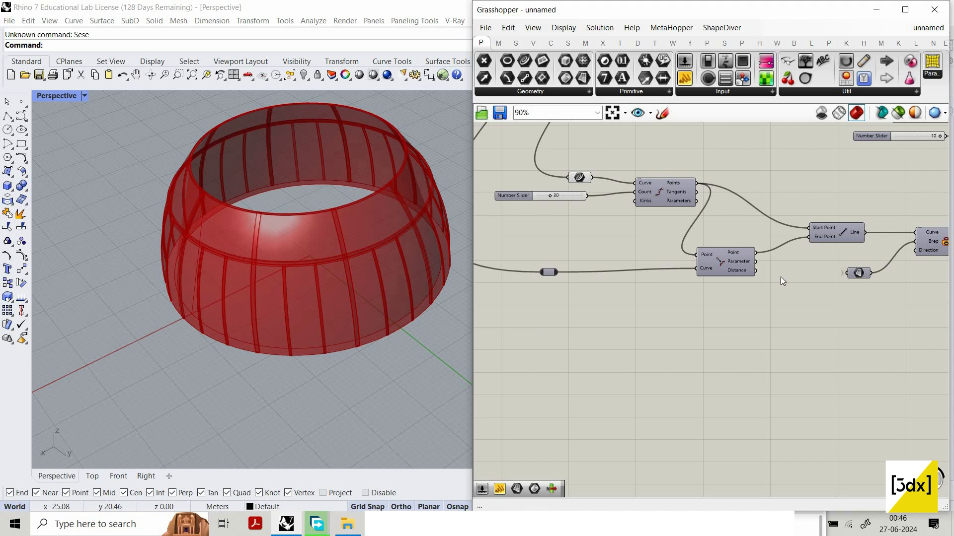
# Add a Curve parameter fed by the bottom ring curve and place it below the lower-rib component chain
pyautogui.scroll(-5, 696, 286)
pyautogui.scroll(5, 696, 286)
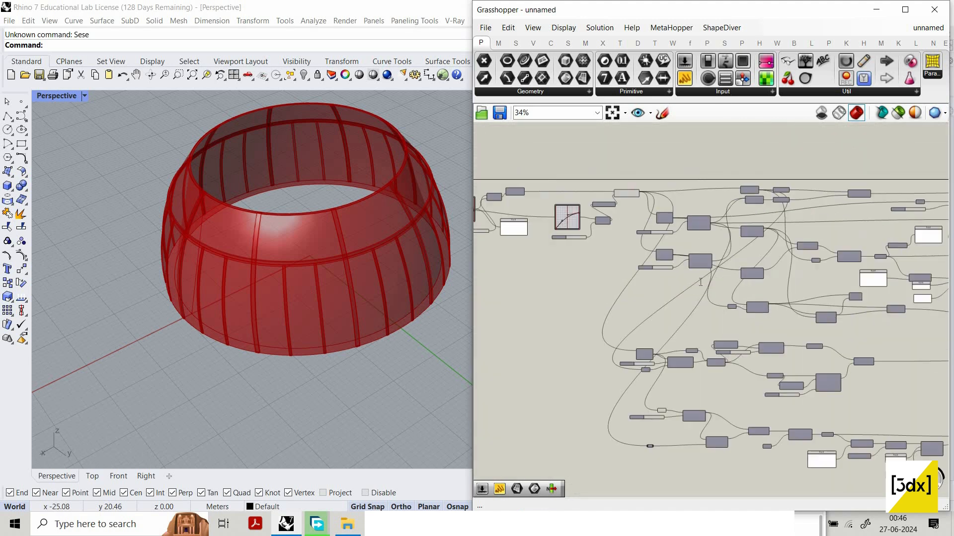
pyautogui.doubleClick(700, 275)
pyautogui.write('crv')
pyautogui.click(678, 273)
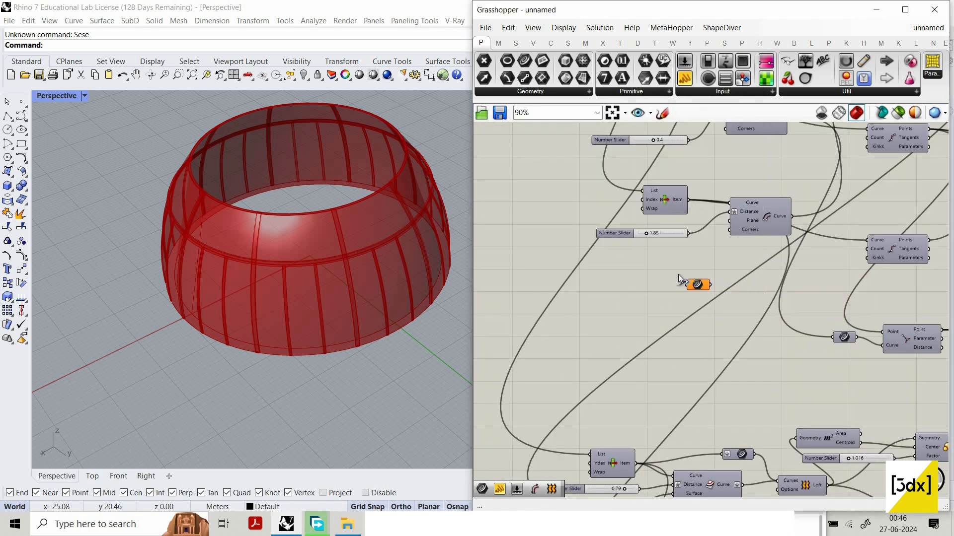
pyautogui.moveTo(687, 285); pyautogui.dragTo(689, 420)
pyautogui.scroll(-5, 675, 220)
pyautogui.scroll(3, 689, 420)
pyautogui.scroll(3, 666, 356)
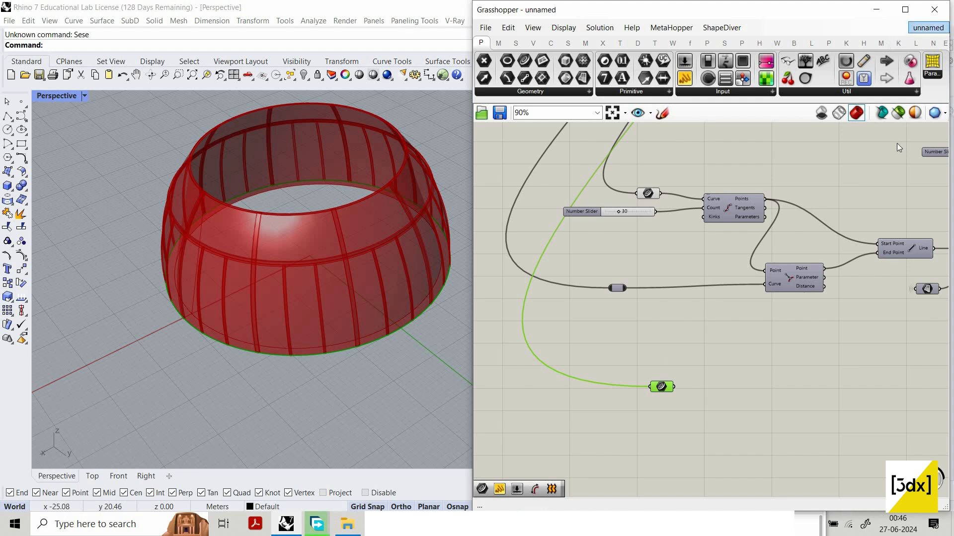
# Switch to the finished reference definition and locate the two Offset on Srf components that feed the same Loft
pyautogui.click(925, 34)
pyautogui.click(894, 149)
pyautogui.scroll(3, 640, 342)
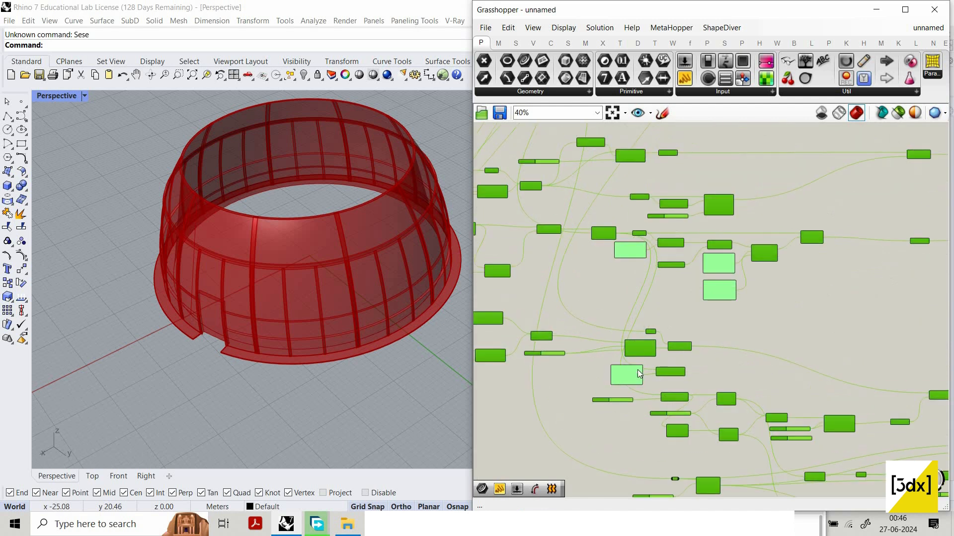
pyautogui.scroll(3, 724, 294)
pyautogui.scroll(4, 739, 400)
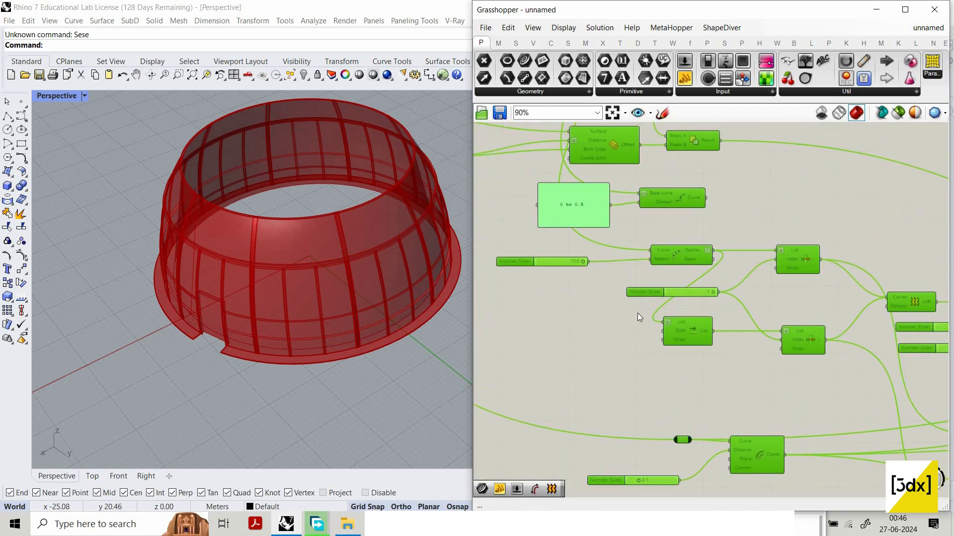
pyautogui.click(553, 235)
pyautogui.scroll(-4, 628, 325)
pyautogui.scroll(-3, 650, 325)
pyautogui.scroll(5, 583, 285)
pyautogui.scroll(2, 583, 288)
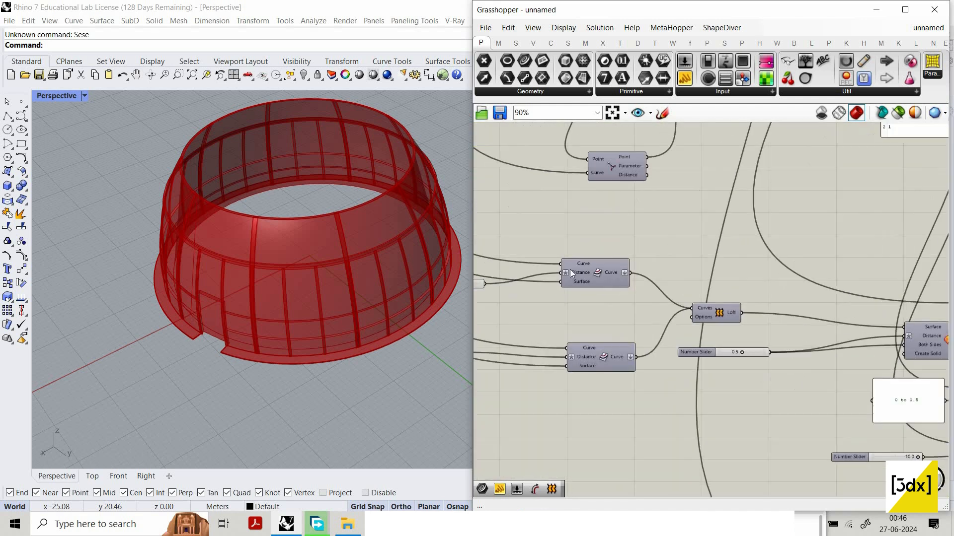
# Trace the inputs of the reference Offset on Srf with distance 4 back to their sources, and return to the working definition
pyautogui.click(601, 280)
pyautogui.scroll(-5, 603, 295)
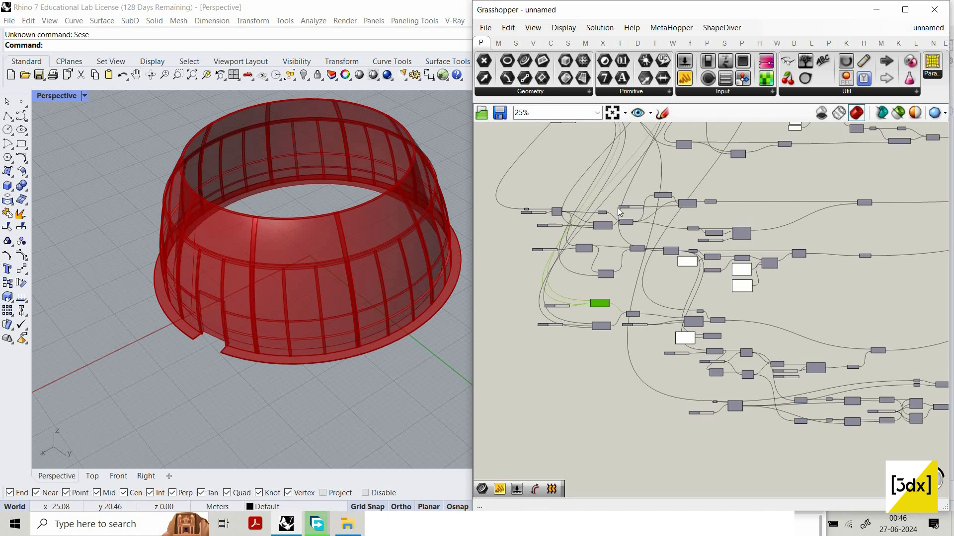
pyautogui.scroll(5, 621, 204)
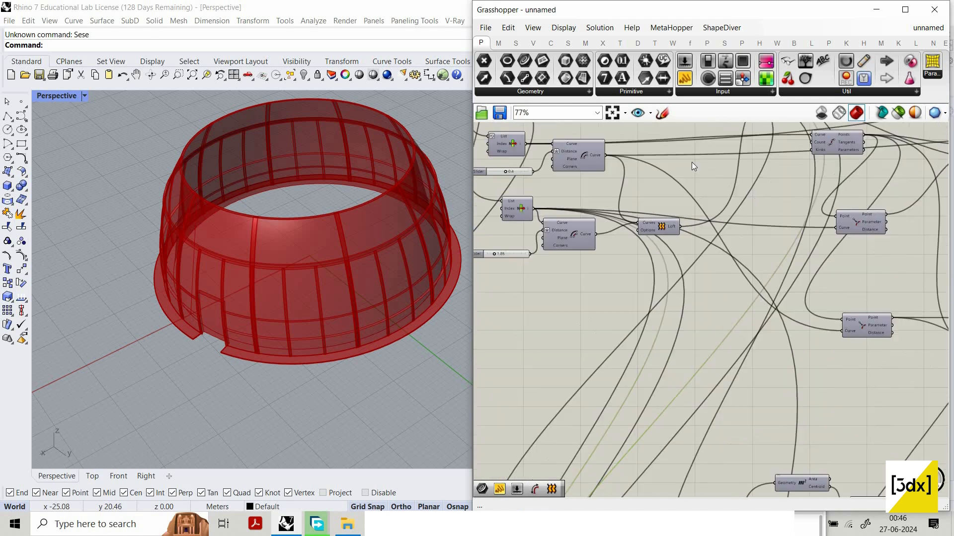
pyautogui.scroll(-4, 664, 168)
pyautogui.scroll(5, 652, 166)
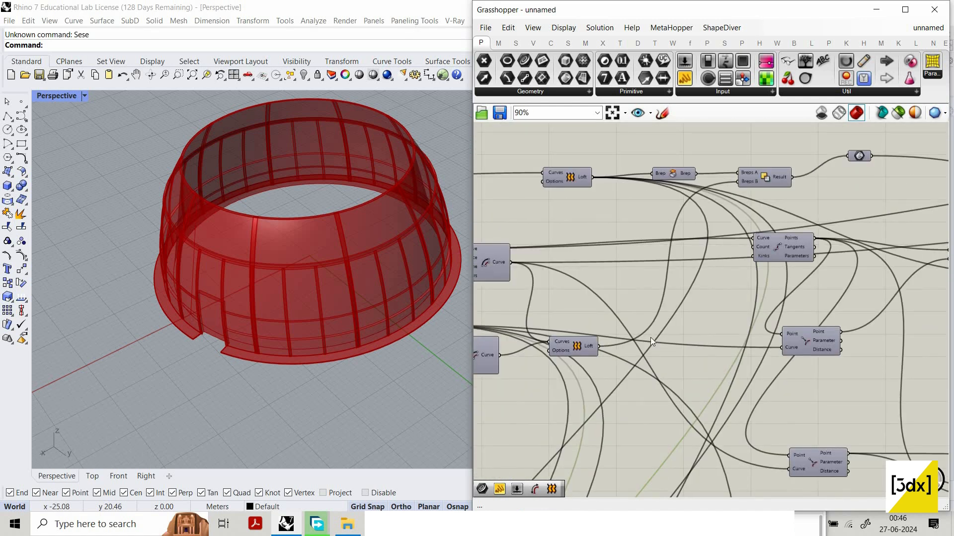
pyautogui.scroll(-4, 650, 338)
pyautogui.scroll(5, 653, 249)
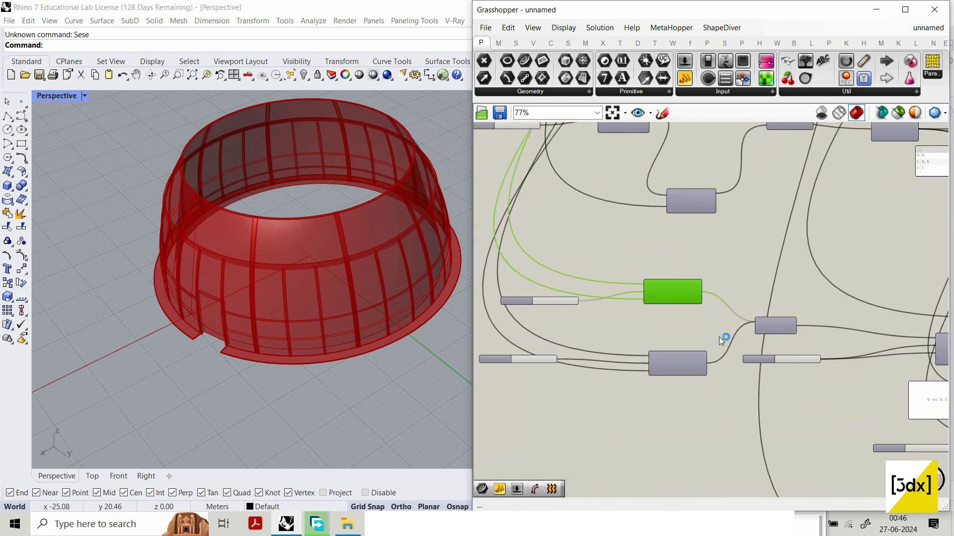
pyautogui.scroll(-3, 722, 339)
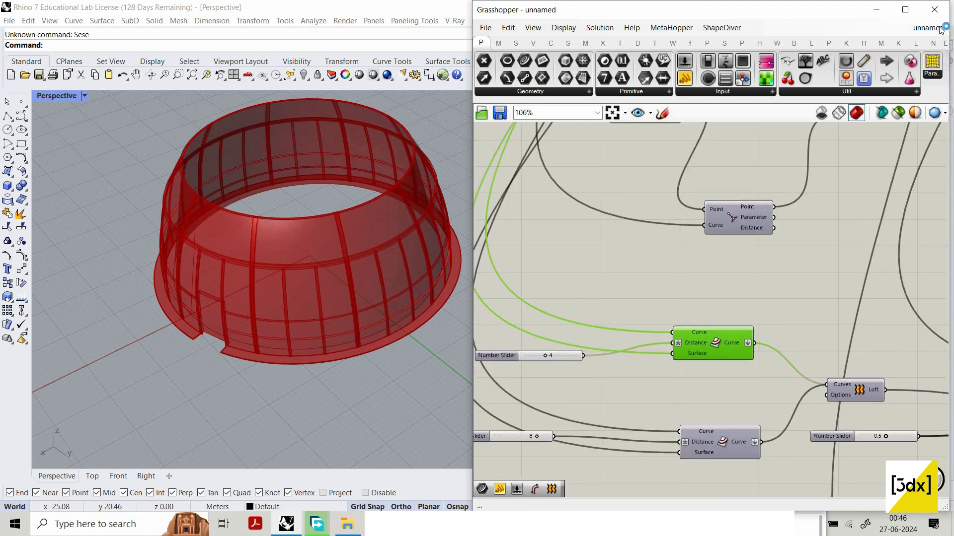
pyautogui.click(886, 148)
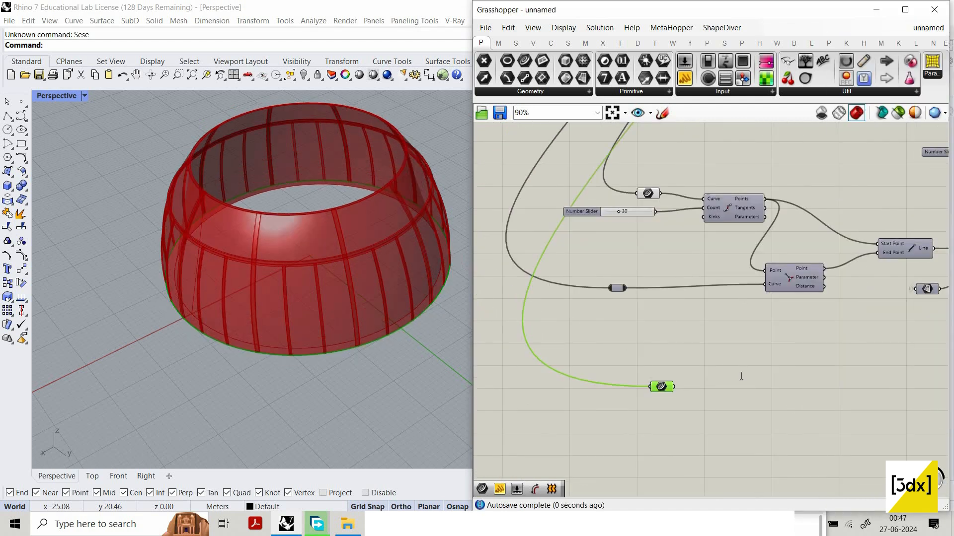
pyautogui.doubleClick(741, 376)
pyautogui.write('cr')
pyautogui.click(718, 385)
# Add an Offset on Srf component beside the new Curve parameter and connect that parameter to its Curve input
pyautogui.doubleClick(719, 385)
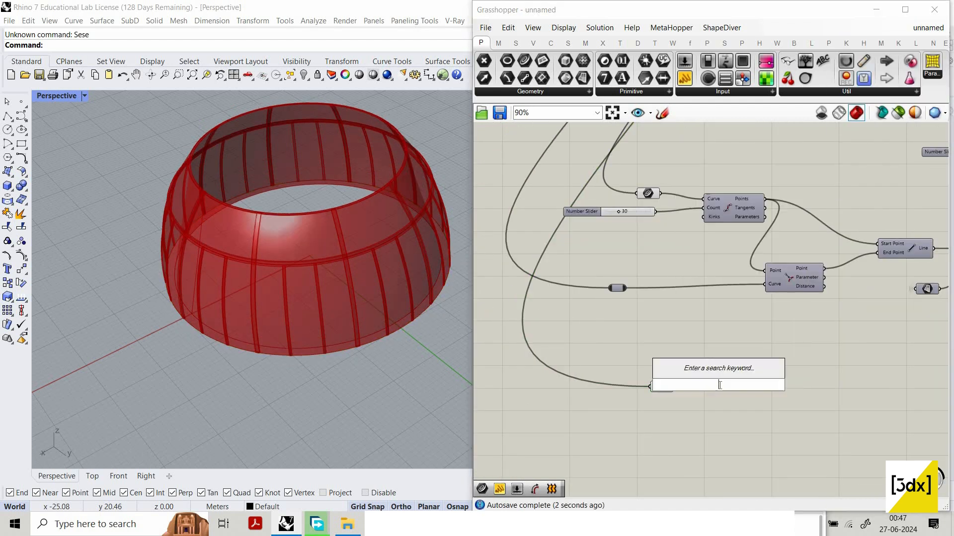
pyautogui.write('off')
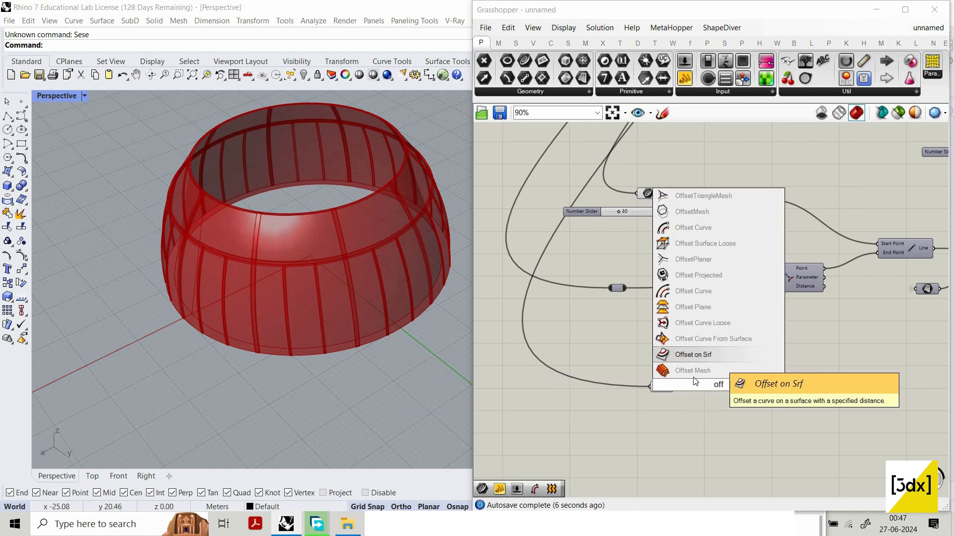
pyautogui.click(714, 359)
pyautogui.scroll(3, 694, 378)
pyautogui.click(703, 380)
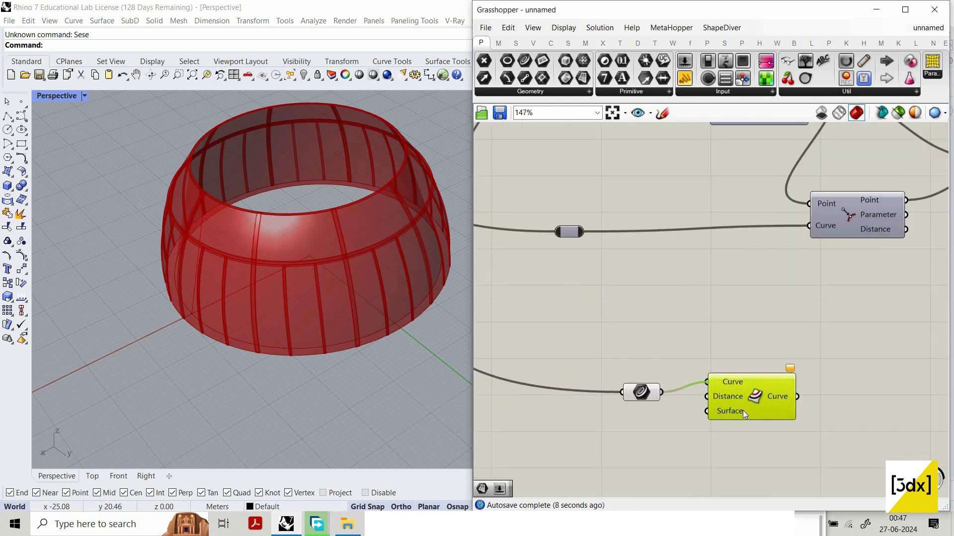
# Connect the surface parameter below the 0.79 slider to the new Offset on Srf's Surface input and check its error message
pyautogui.moveTo(716, 419); pyautogui.dragTo(655, 193)
pyautogui.scroll(-6, 734, 402)
pyautogui.scroll(2, 672, 210)
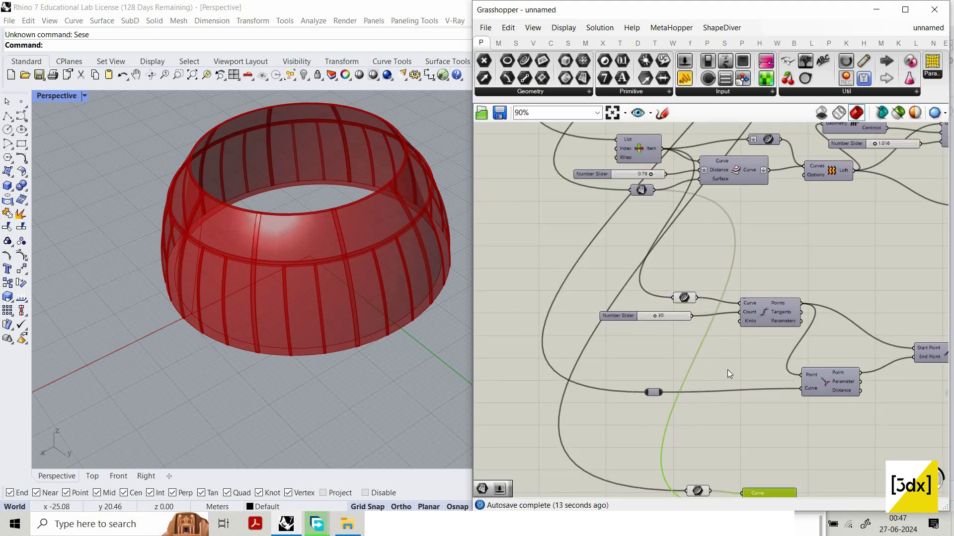
pyautogui.scroll(-1, 727, 369)
pyautogui.scroll(3, 746, 354)
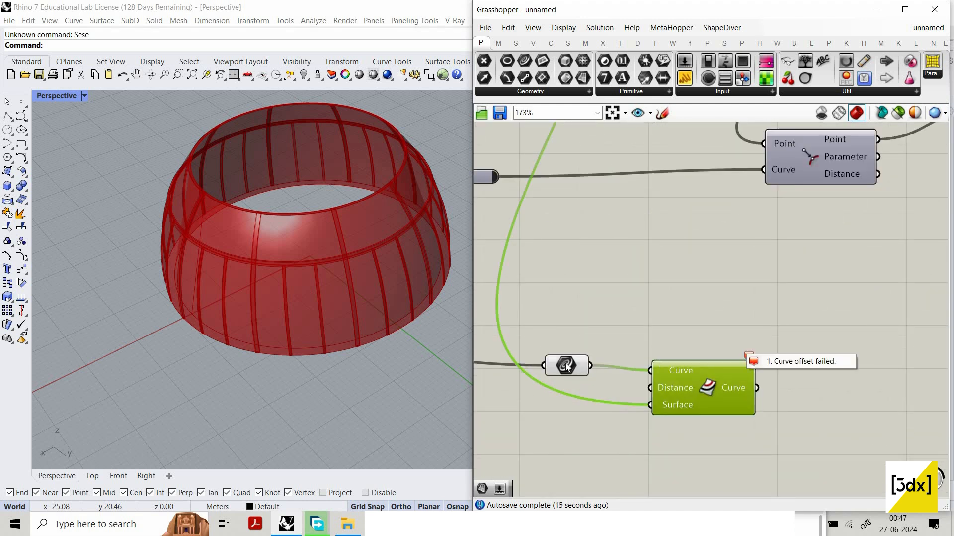
# Flatten the data of the Curve parameter that feeds the Offset on Srf component
pyautogui.rightClick(656, 371)
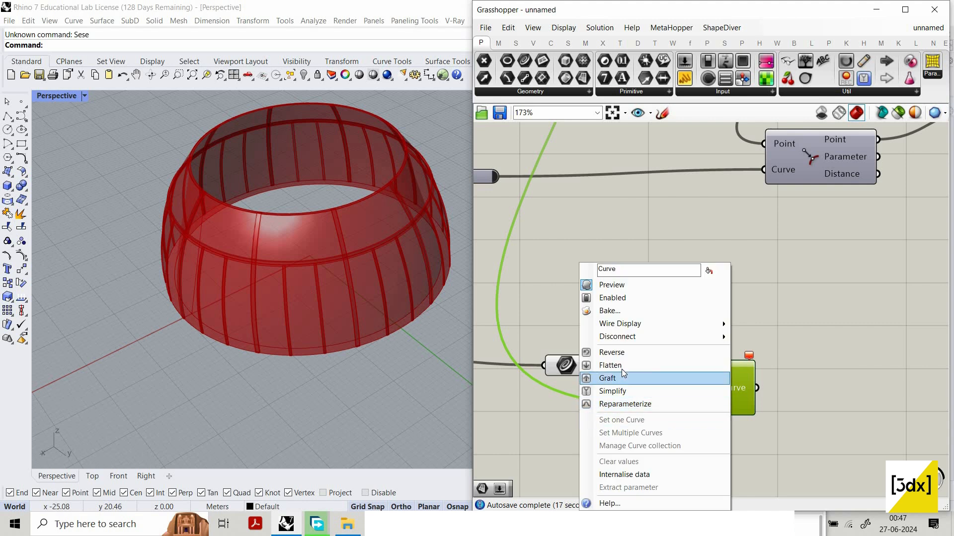
pyautogui.click(614, 365)
pyautogui.scroll(-4, 605, 160)
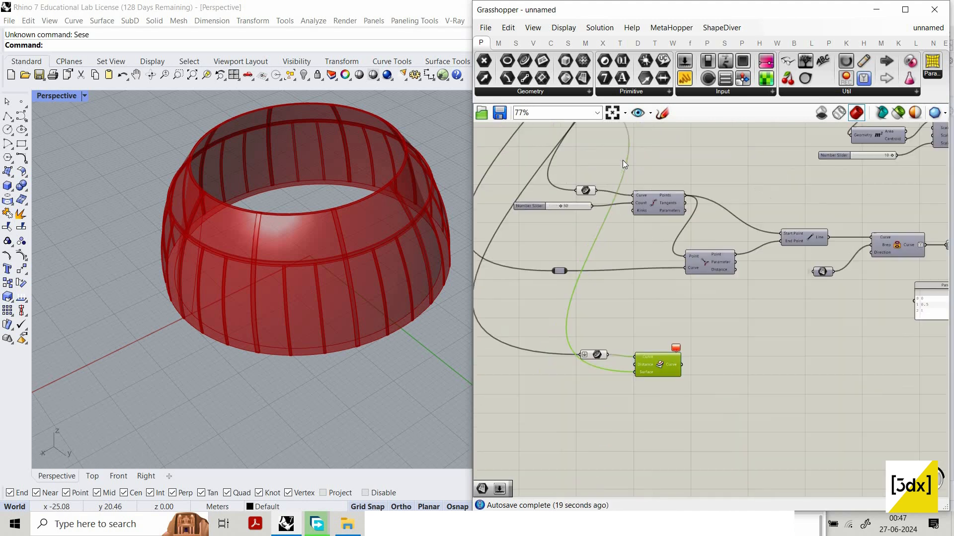
# Flatten the surface parameter below the 0.79 slider and check the Offset on Srf's error message
pyautogui.scroll(1, 562, 198)
pyautogui.rightClick(539, 166)
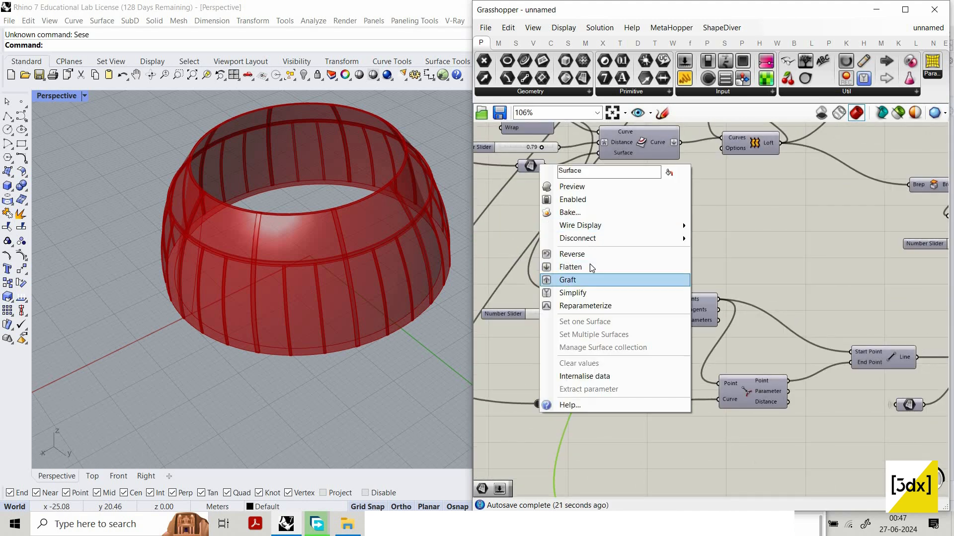
pyautogui.click(587, 266)
pyautogui.scroll(-4, 576, 278)
pyautogui.scroll(7, 616, 382)
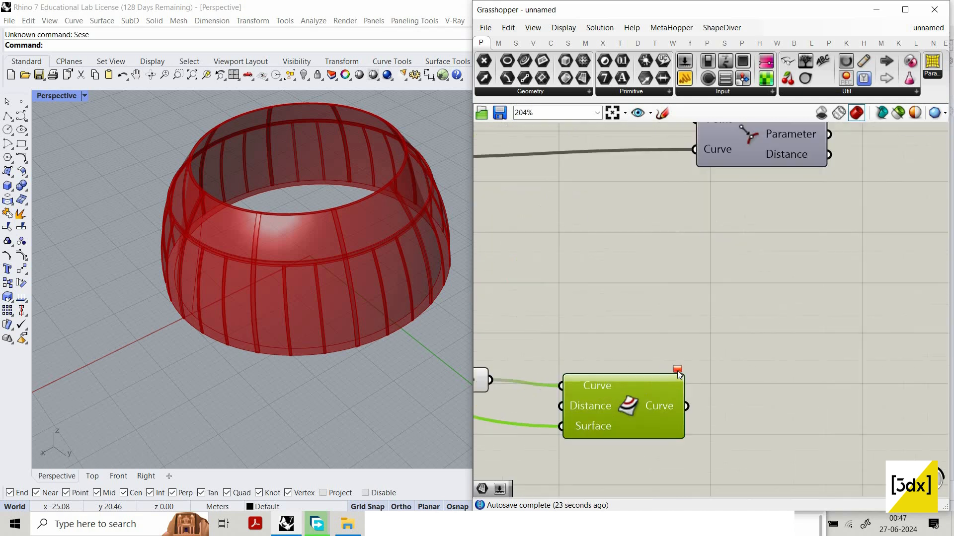
pyautogui.moveTo(686, 365)
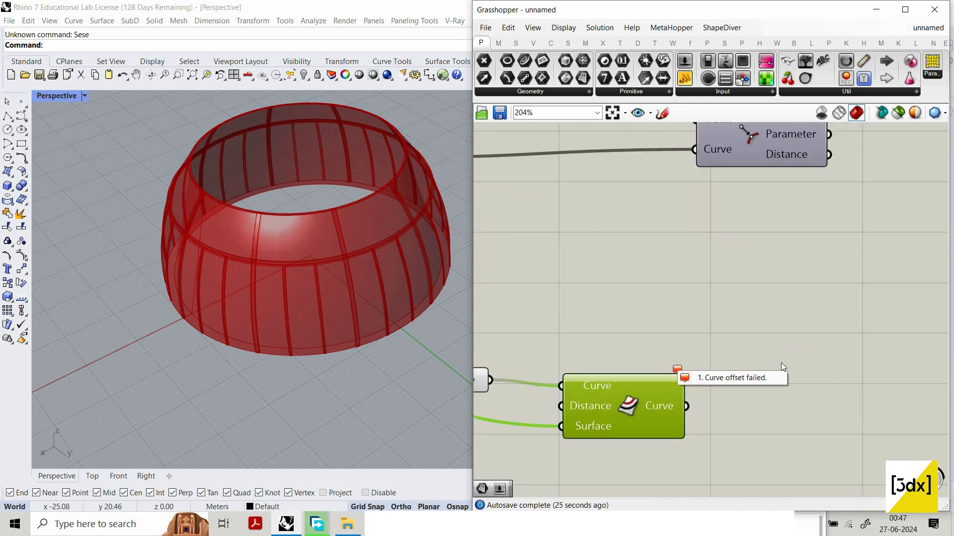
pyautogui.click(558, 390)
pyautogui.scroll(-4, 559, 390)
pyautogui.scroll(3, 558, 390)
pyautogui.doubleClick(558, 389)
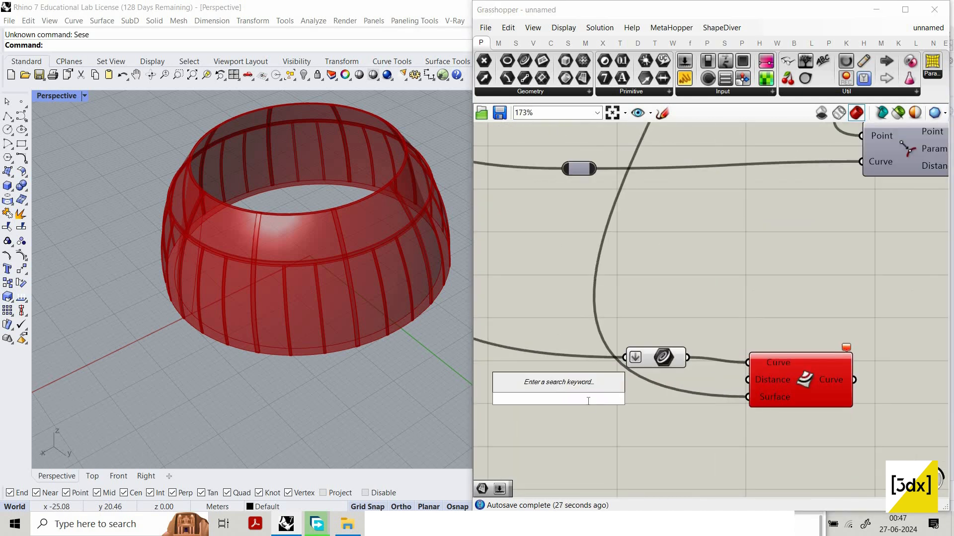
# Place a fresh Offset on Srf component below the curve closest point component, in place of the removed one
pyautogui.doubleClick(588, 400)
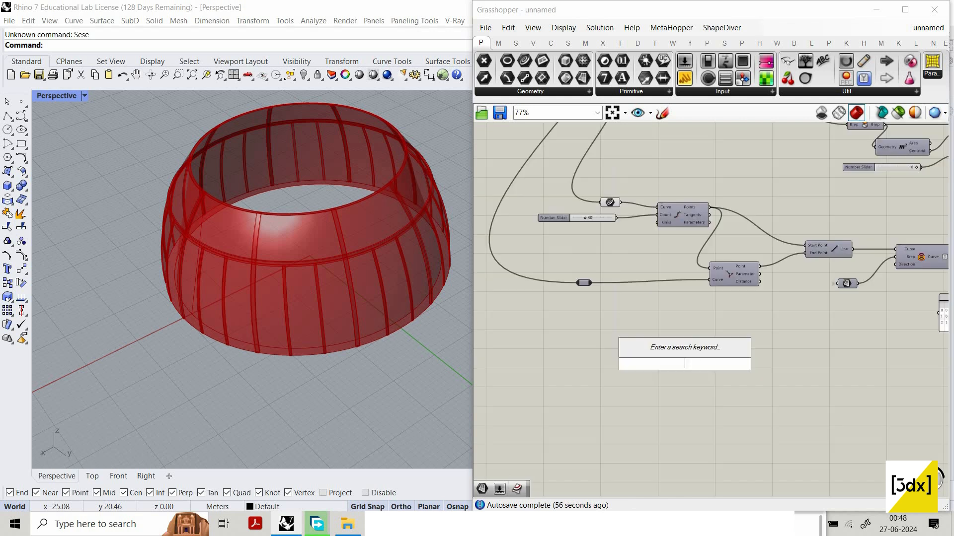
pyautogui.write('offs')
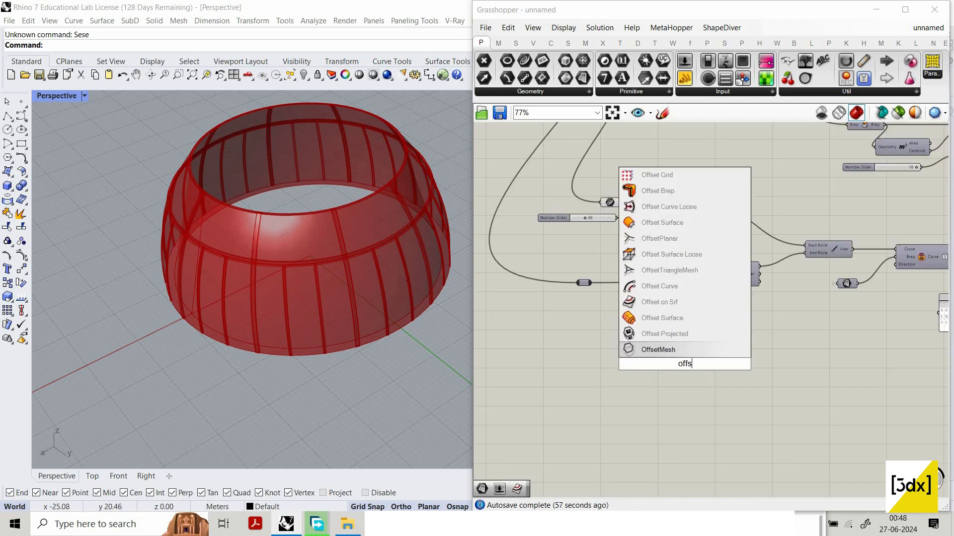
pyautogui.write('et crv')
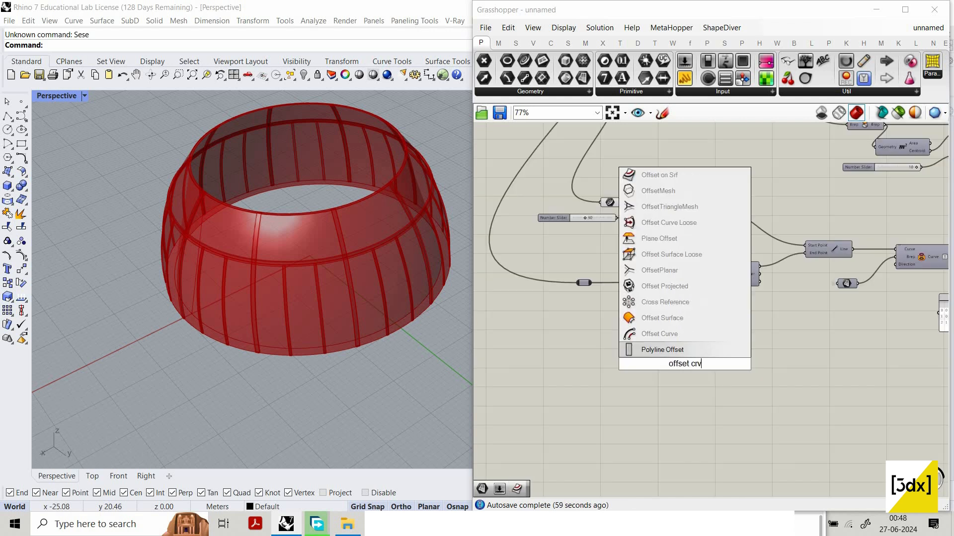
pyautogui.write(' on s')
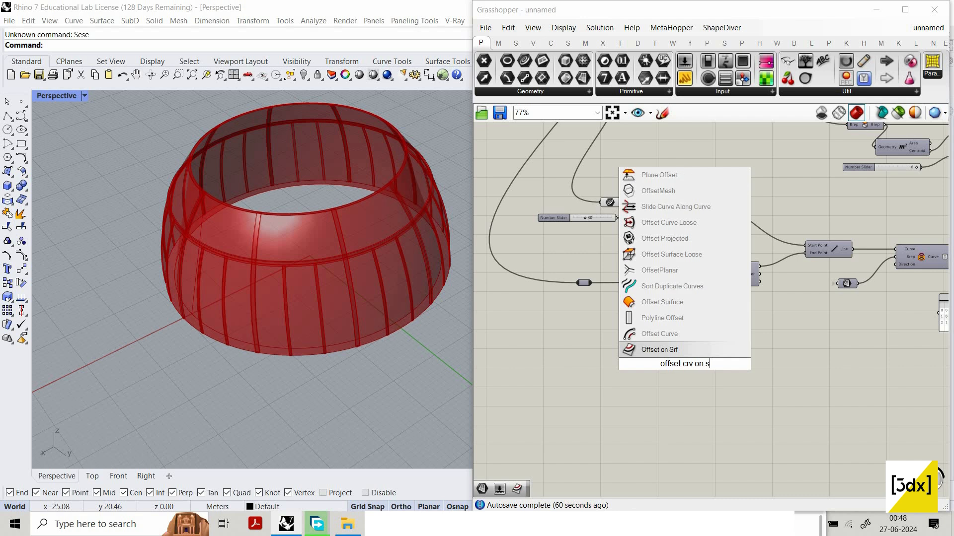
pyautogui.write('urface')
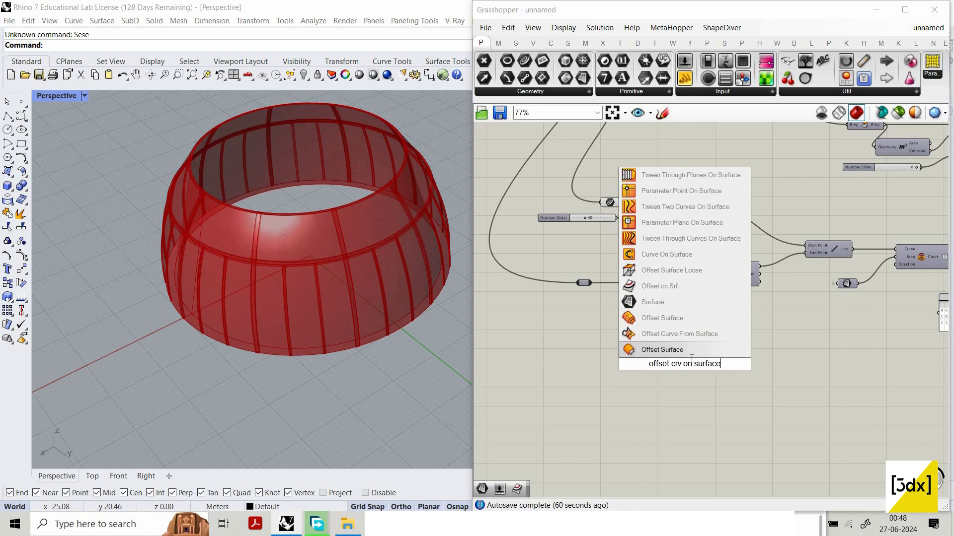
pyautogui.click(678, 289)
pyautogui.scroll(3, 656, 371)
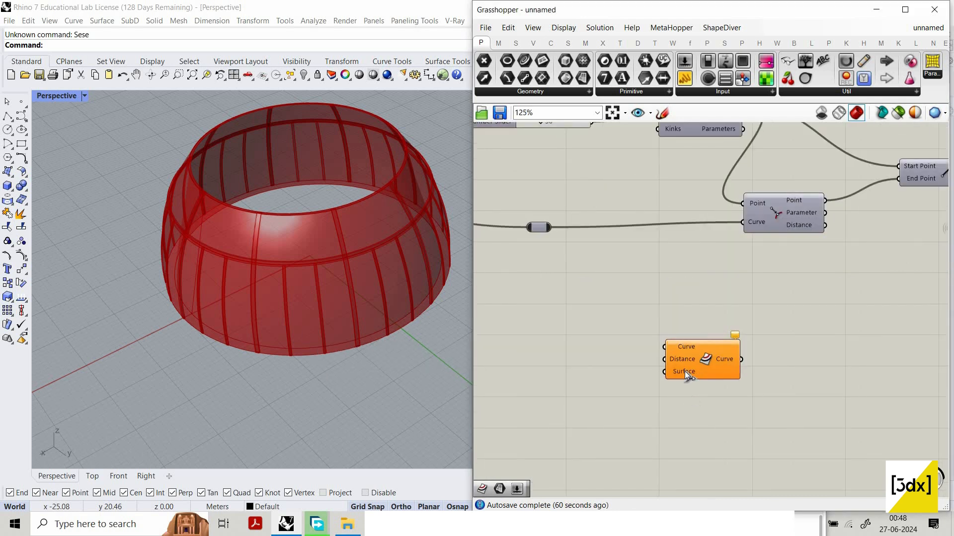
# Connect the ring curve from the upper part of the definition directly to the new Offset on Srf's Curve input
pyautogui.scroll(-5, 684, 371)
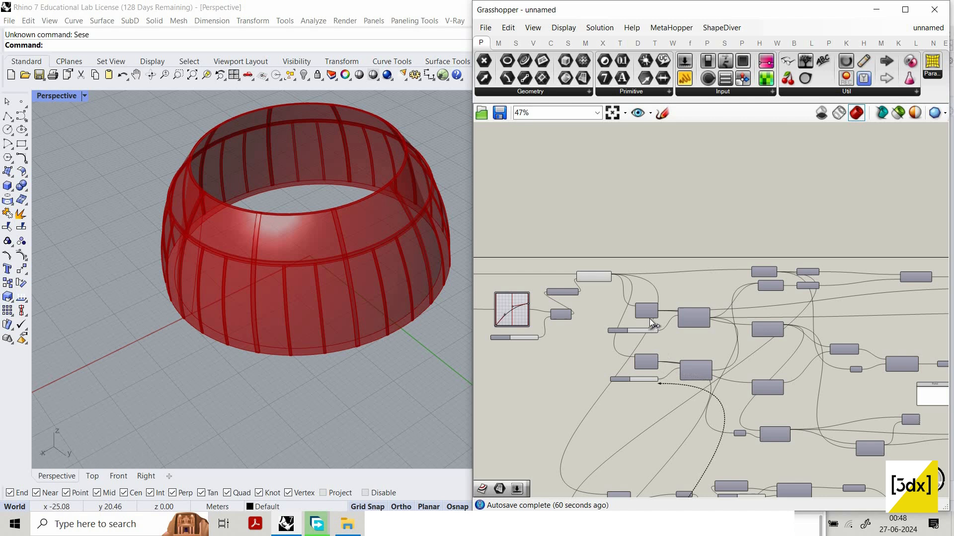
pyautogui.scroll(5, 650, 298)
pyautogui.scroll(-10, 646, 397)
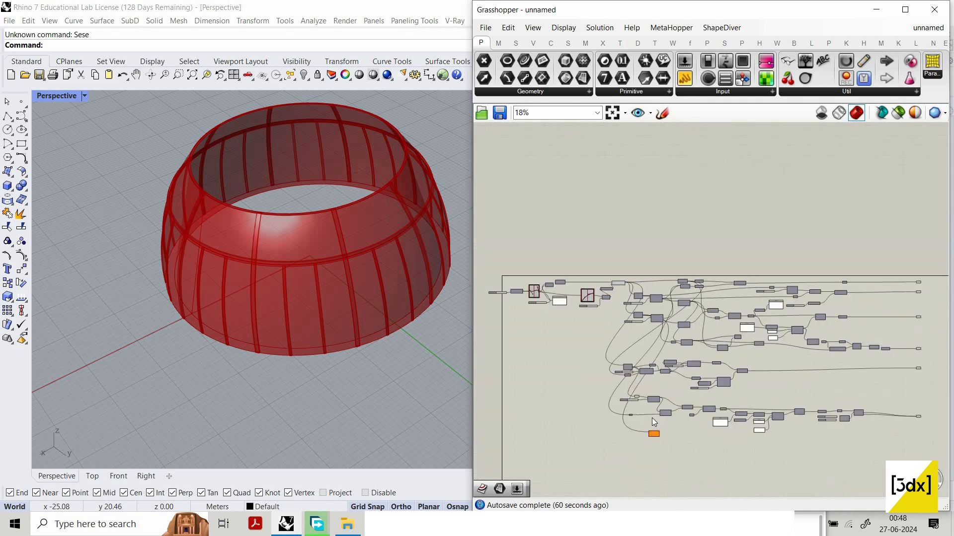
pyautogui.scroll(5, 650, 417)
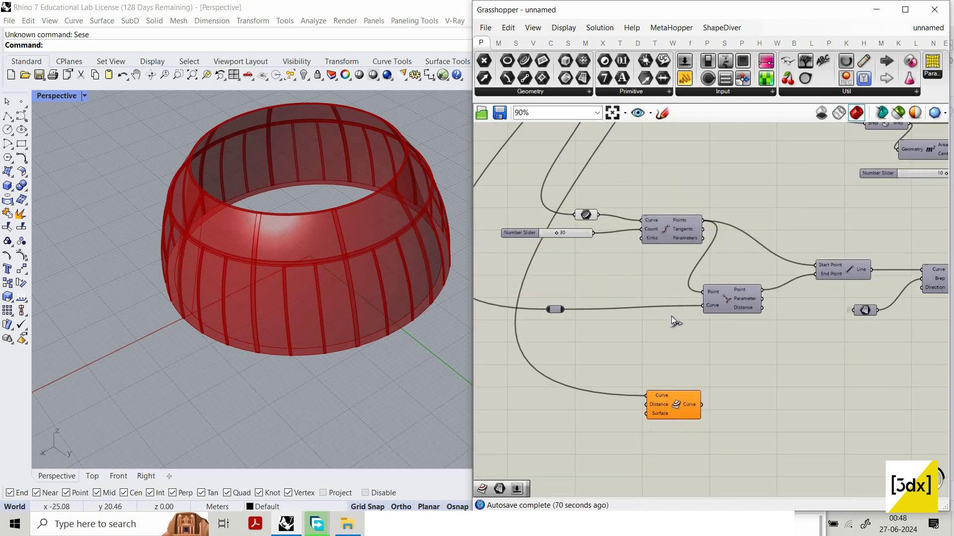
# Connect the ring surface from the upper part of the definition to the new Offset on Srf's Surface input and check its error message
pyautogui.scroll(-5, 678, 310)
pyautogui.scroll(4, 693, 290)
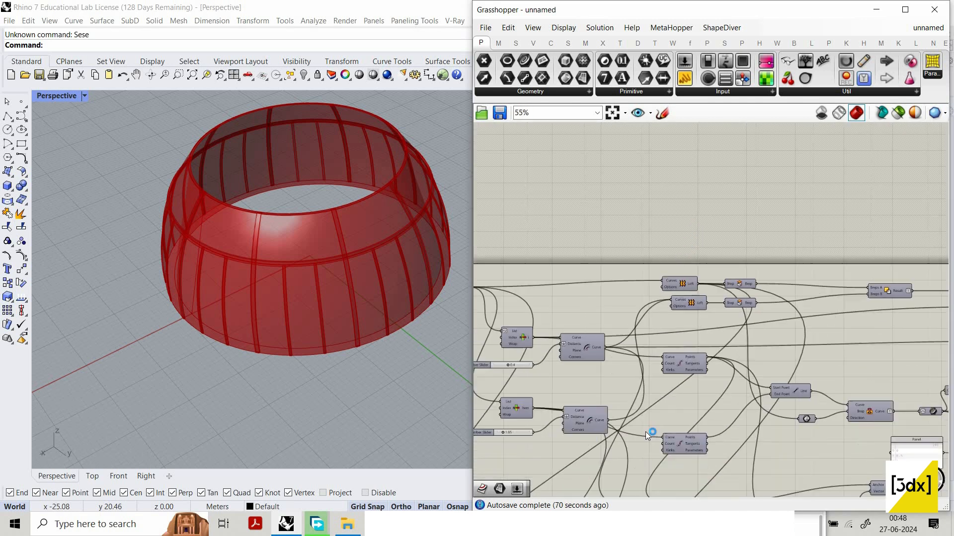
pyautogui.scroll(-4, 656, 418)
pyautogui.scroll(9, 699, 360)
pyautogui.moveTo(696, 356)
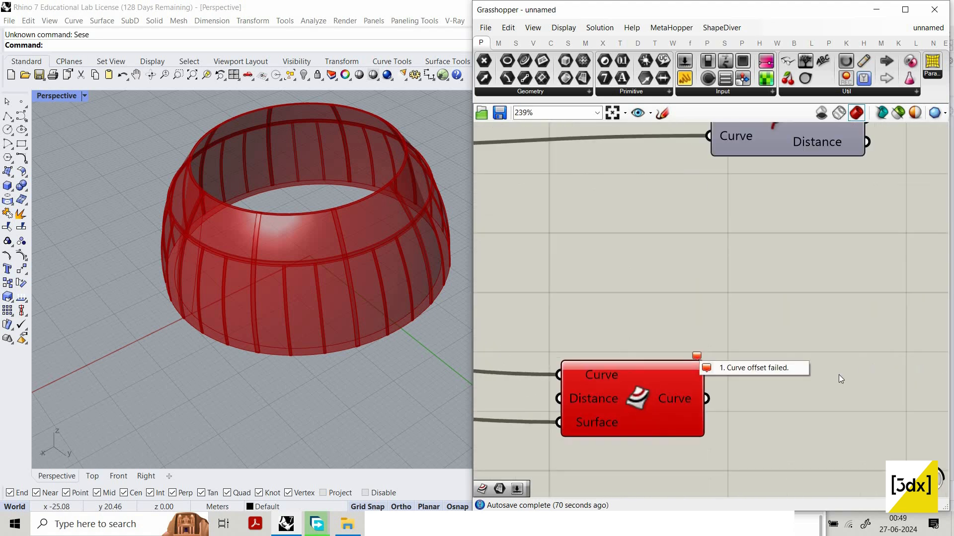
# Open the options of the new Offset on Srf's Distance input
pyautogui.scroll(-5, 695, 377)
pyautogui.scroll(7, 672, 380)
pyautogui.rightClick(673, 381)
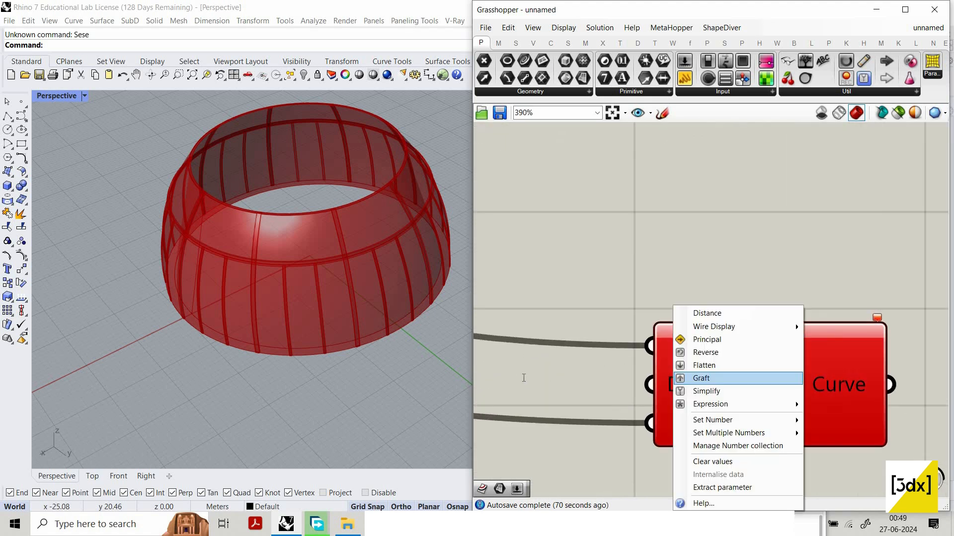
# Add a number slider set to 4 and connect it to the red curve-offset component's Distance input
pyautogui.doubleClick(524, 378)
pyautogui.write('4')
pyautogui.press('Return')
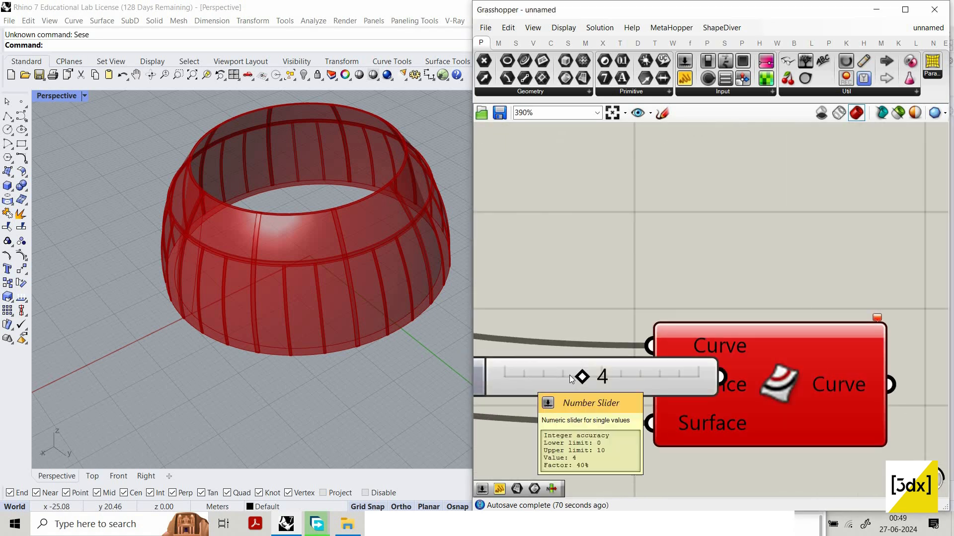
pyautogui.scroll(-3, 576, 380)
pyautogui.scroll(3, 621, 357)
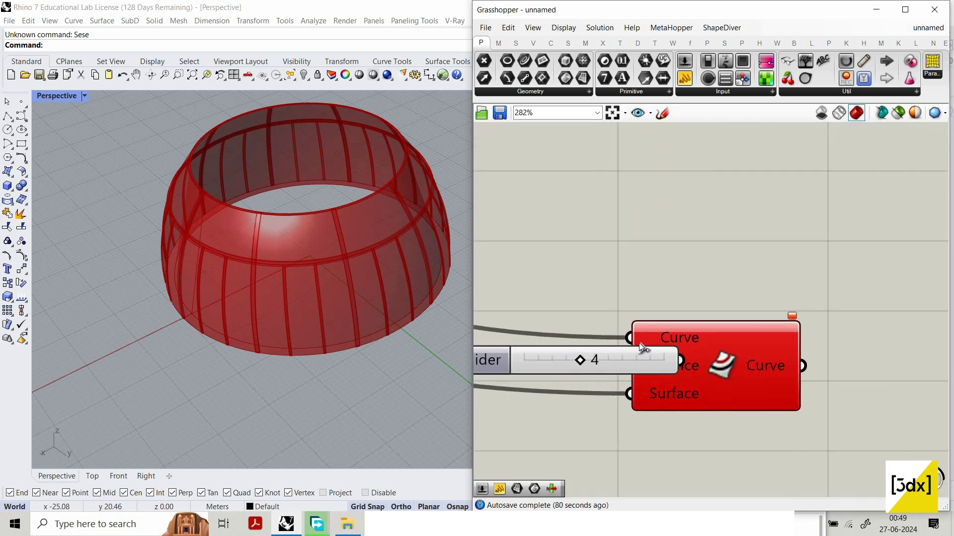
pyautogui.moveTo(543, 364); pyautogui.dragTo(354, 389)
pyautogui.moveTo(532, 372); pyautogui.dragTo(665, 356)
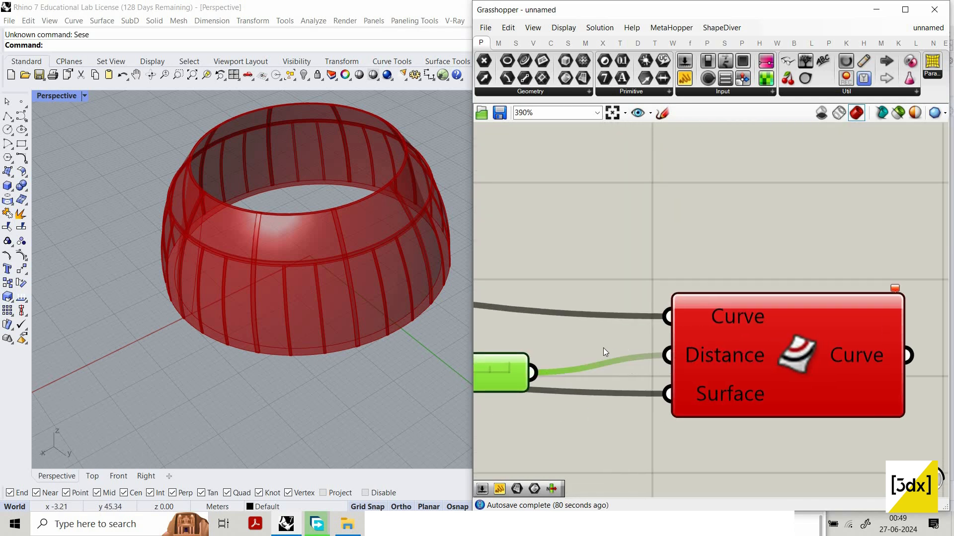
# Apply the expression -x to the Distance input of the curve-offset component
pyautogui.moveTo(743, 383); pyautogui.dragTo(621, 385, button='right')
pyautogui.rightClick(590, 359)
pyautogui.moveTo(768, 413)
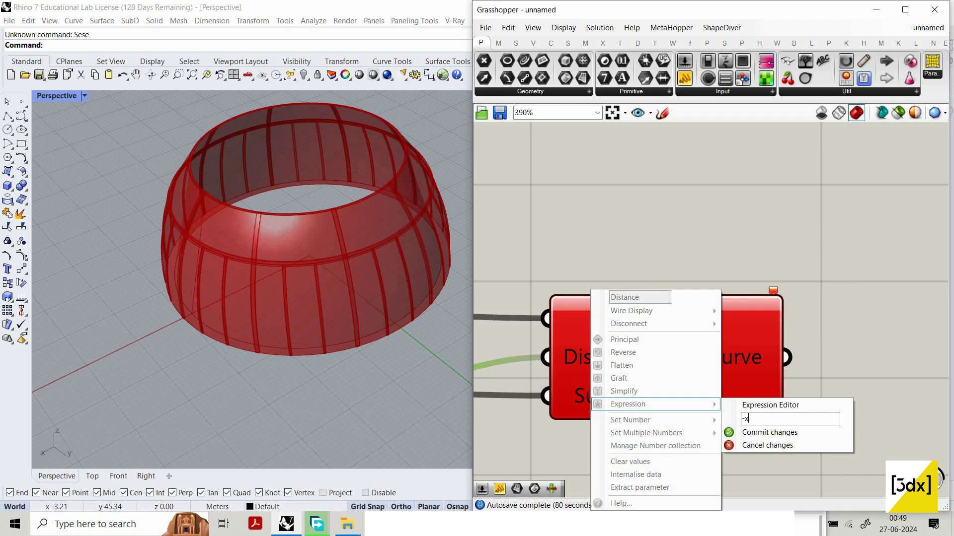
pyautogui.click(783, 431)
pyautogui.scroll(-7, 646, 348)
pyautogui.moveTo(606, 361); pyautogui.dragTo(648, 368, button='right')
pyautogui.scroll(3, 544, 327)
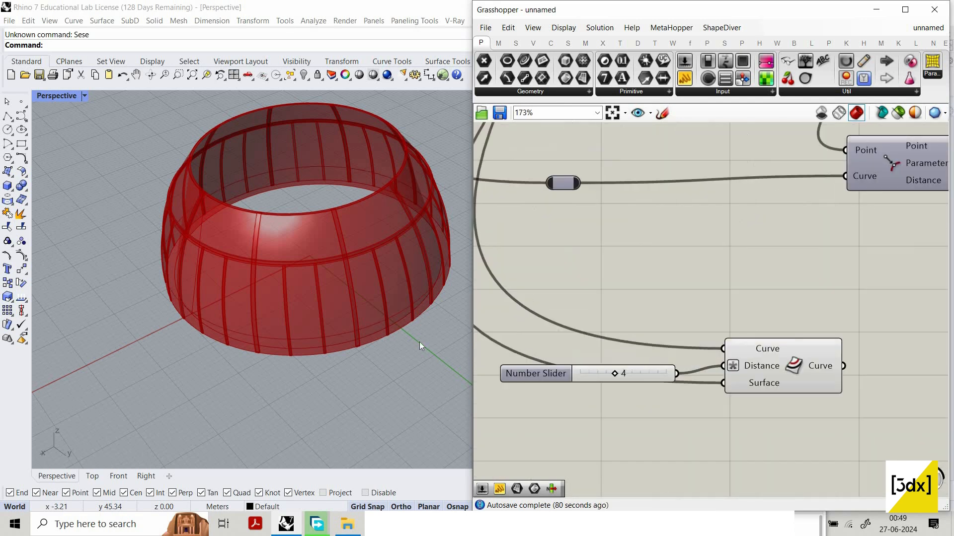
# Align the slider with the Distance input and examine the offset curve near the dome's base
pyautogui.moveTo(541, 373); pyautogui.dragTo(541, 361)
pyautogui.click(768, 366)
pyautogui.moveTo(340, 335); pyautogui.dragTo(300, 293, button='right')
pyautogui.scroll(8, 359, 297)
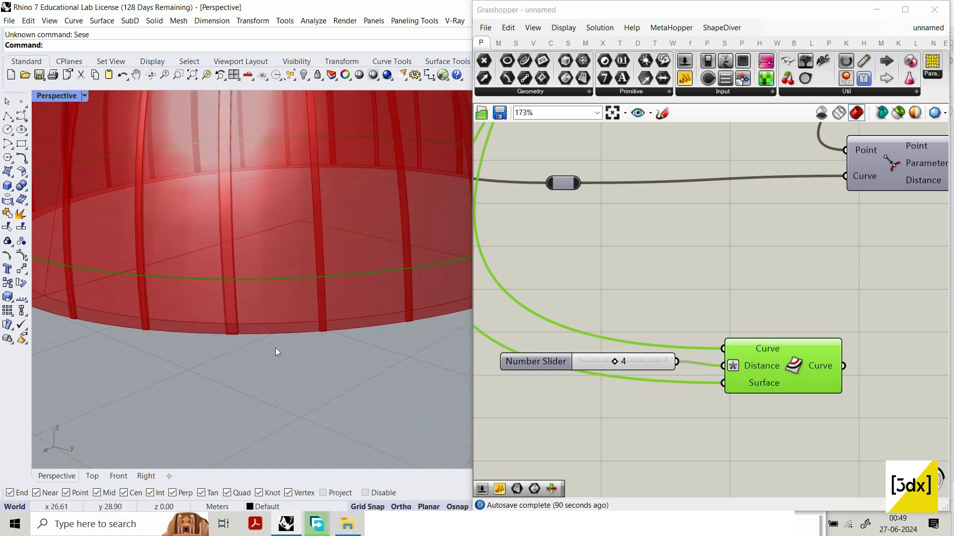
pyautogui.moveTo(743, 377)
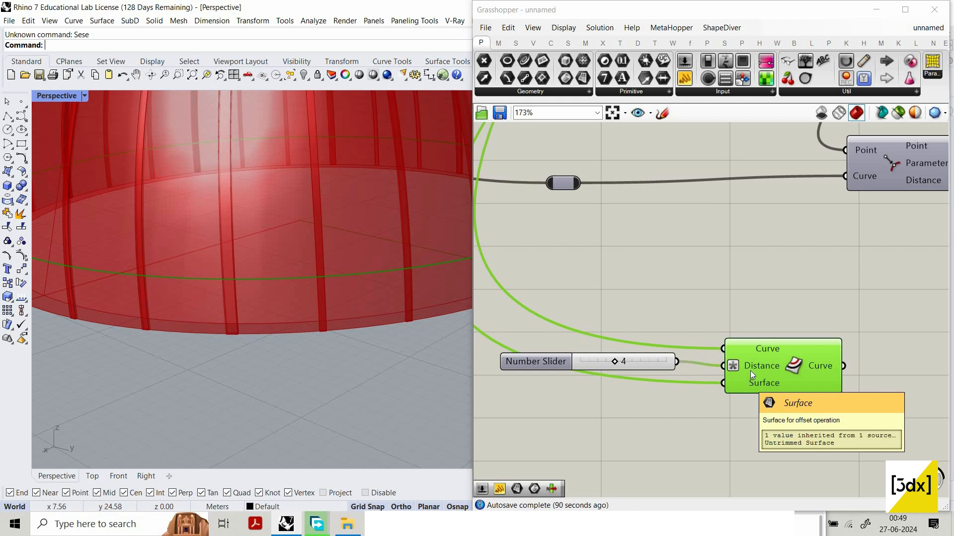
pyautogui.scroll(-2, 722, 315)
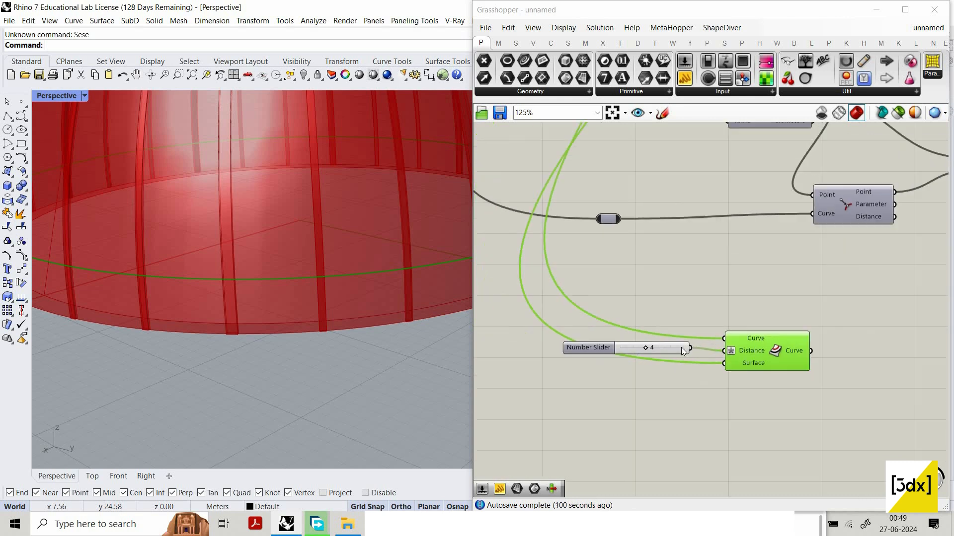
# Duplicate the number slider and its curve-offset component together and place the copies directly below the originals
pyautogui.scroll(1, 824, 406)
pyautogui.moveTo(806, 416); pyautogui.dragTo(621, 321)
pyautogui.hotkey('ctrl', 'c')
pyautogui.hotkey('ctrl', 'v')
pyautogui.moveTo(753, 355); pyautogui.dragTo(749, 446)
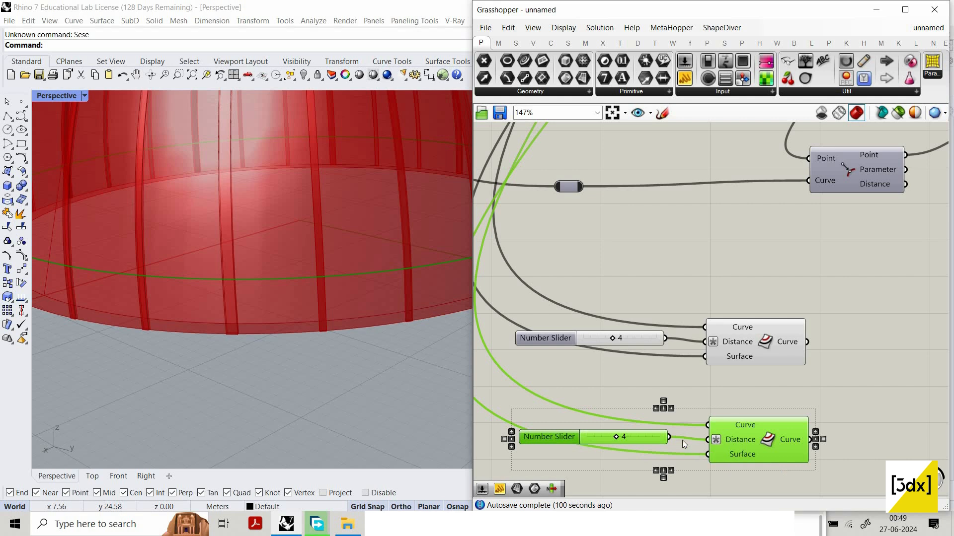
# Set the duplicated offset distance slider to 8
pyautogui.scroll(2, 614, 444)
pyautogui.doubleClick(596, 433)
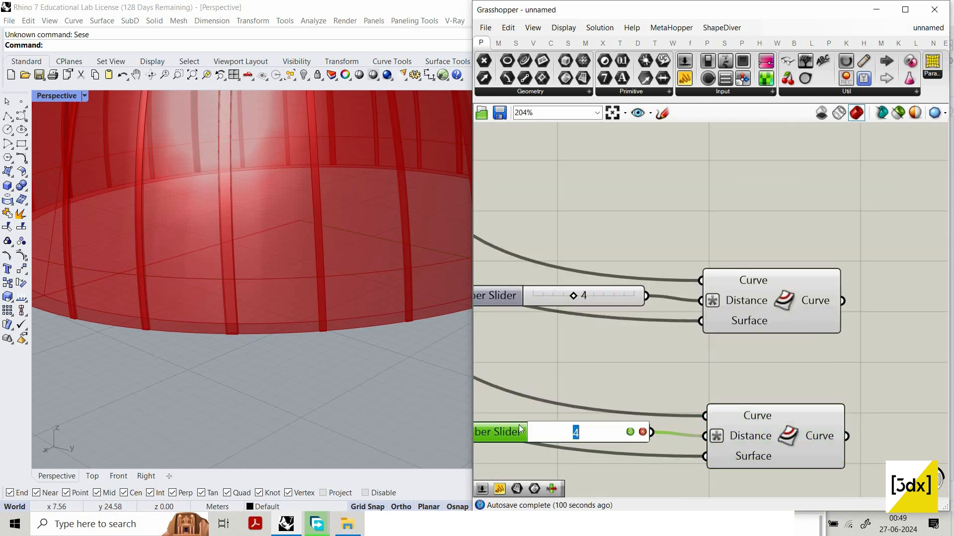
pyautogui.write('8')
pyautogui.press('Return')
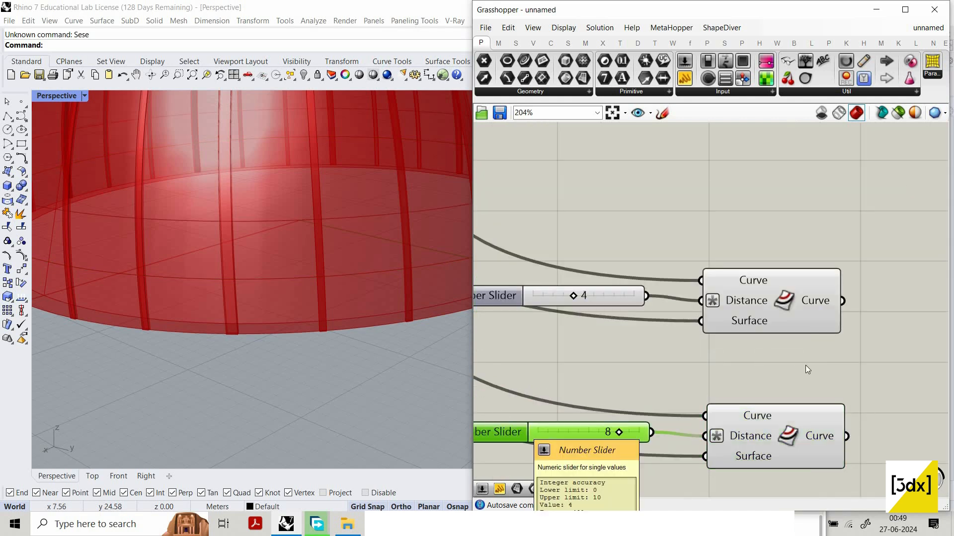
# Add a Loft component and feed both offset curves into its Curves input
pyautogui.scroll(-5, 729, 364)
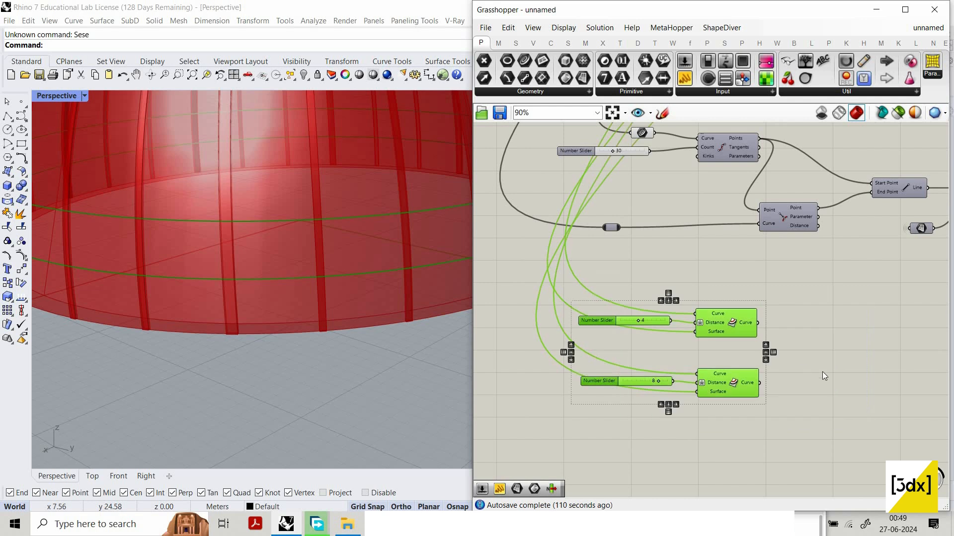
pyautogui.doubleClick(807, 375)
pyautogui.write('loft')
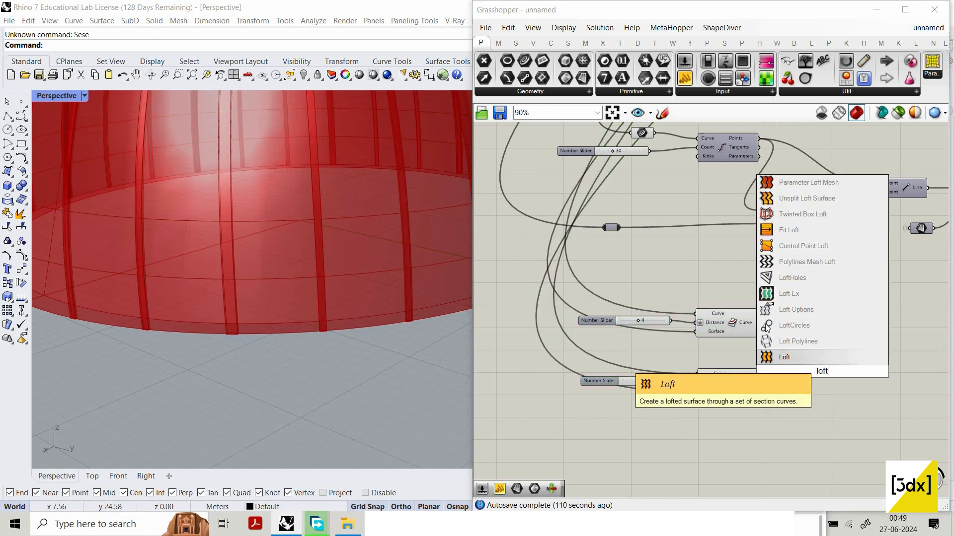
pyautogui.press('Return')
pyautogui.moveTo(797, 366); pyautogui.dragTo(757, 323)
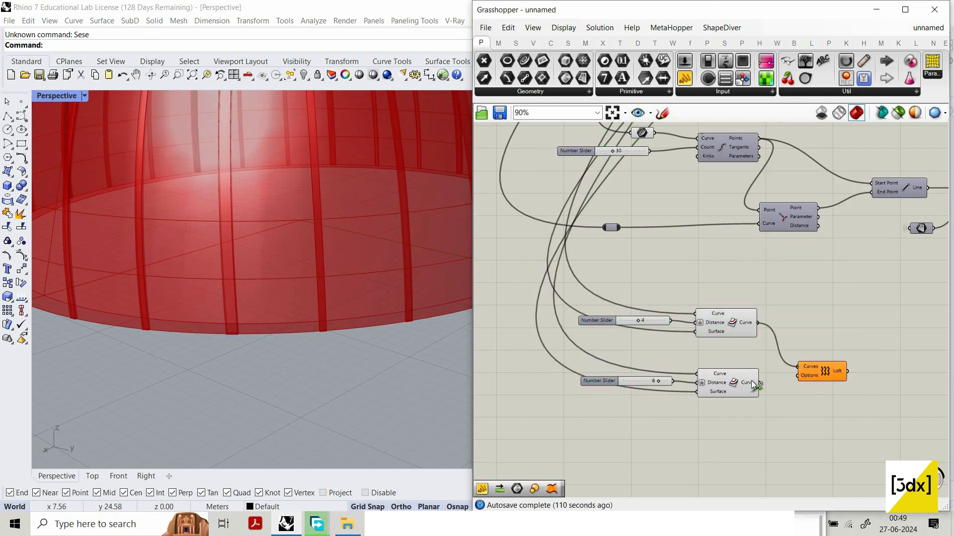
pyautogui.click(761, 388)
pyautogui.keyDown('shift'); pyautogui.moveTo(759, 383); pyautogui.dragTo(797, 366); pyautogui.keyUp('shift')
pyautogui.moveTo(741, 287); pyautogui.dragTo(646, 398)
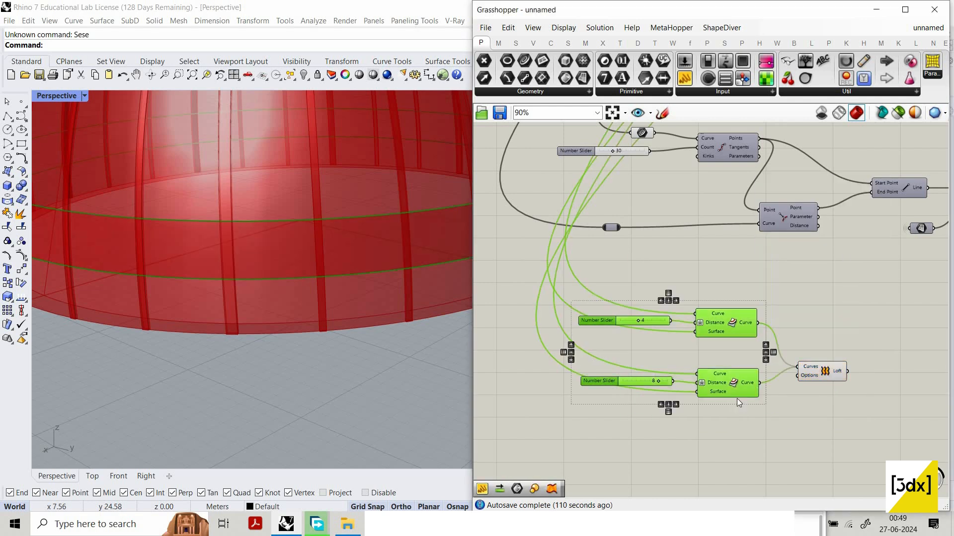
pyautogui.click(675, 404)
pyautogui.click(810, 396)
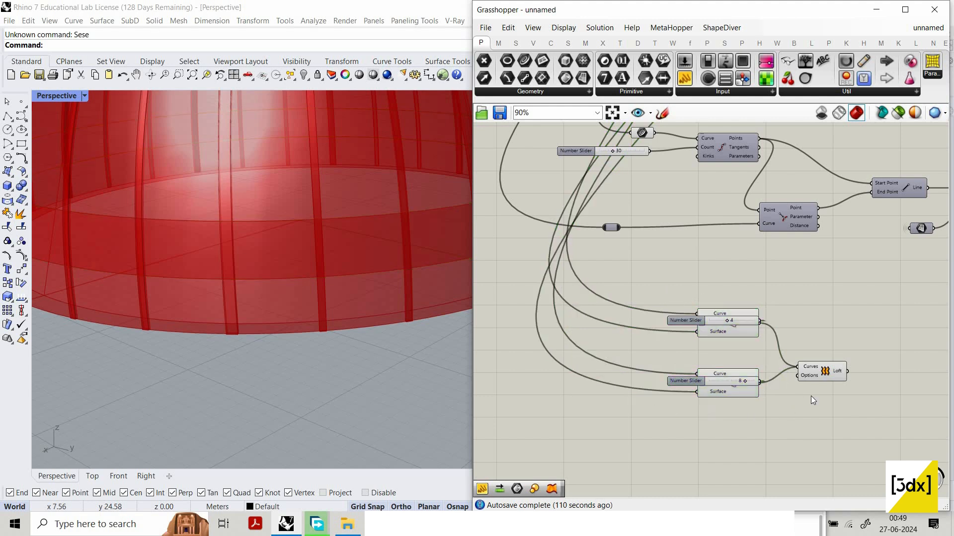
pyautogui.hotkey('ctrl', 'z')
# Center the Loft between the two curve offsets and connect its output to the Surface input of a new Offset Surface component
pyautogui.moveTo(819, 372); pyautogui.dragTo(822, 346)
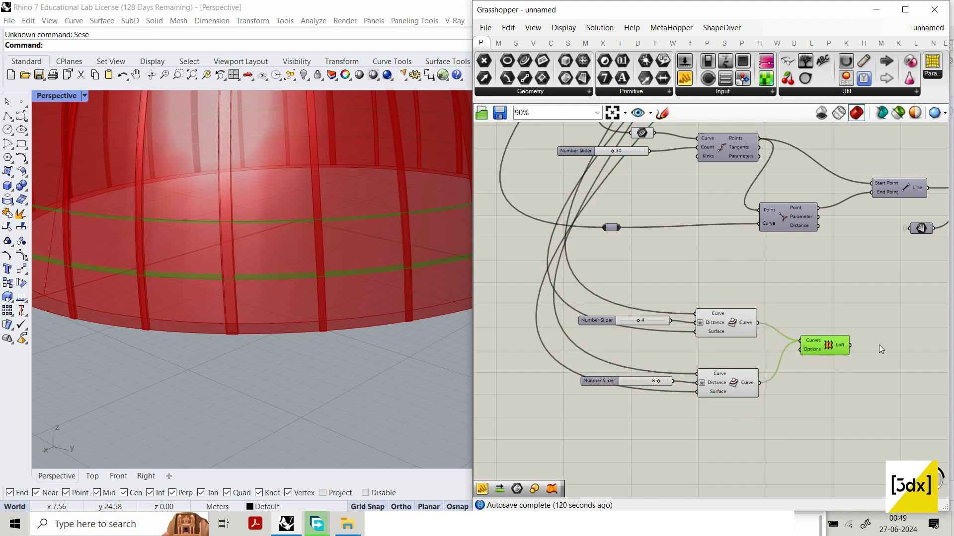
pyautogui.scroll(-1, 690, 343)
pyautogui.moveTo(921, 357); pyautogui.dragTo(779, 350, button='right')
pyautogui.doubleClick(778, 350)
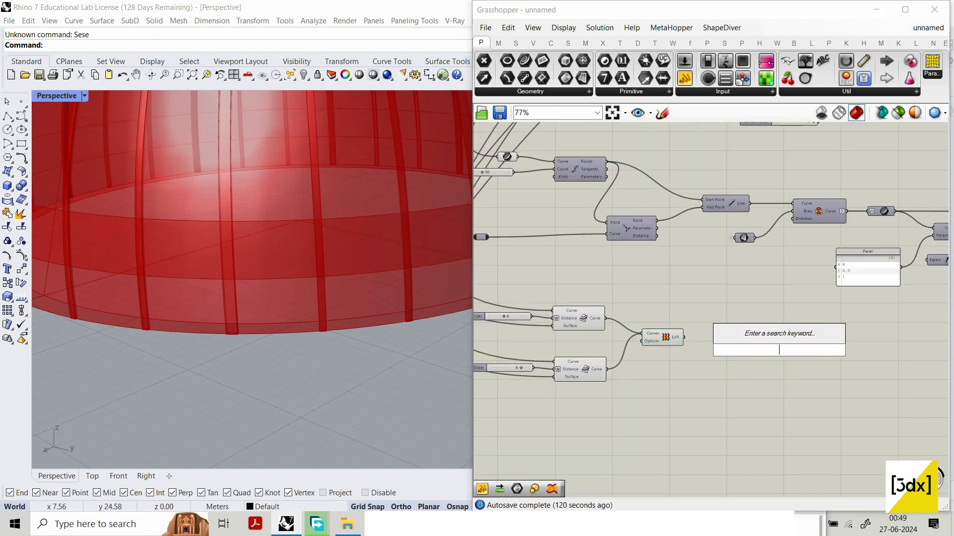
pyautogui.write('offset s')
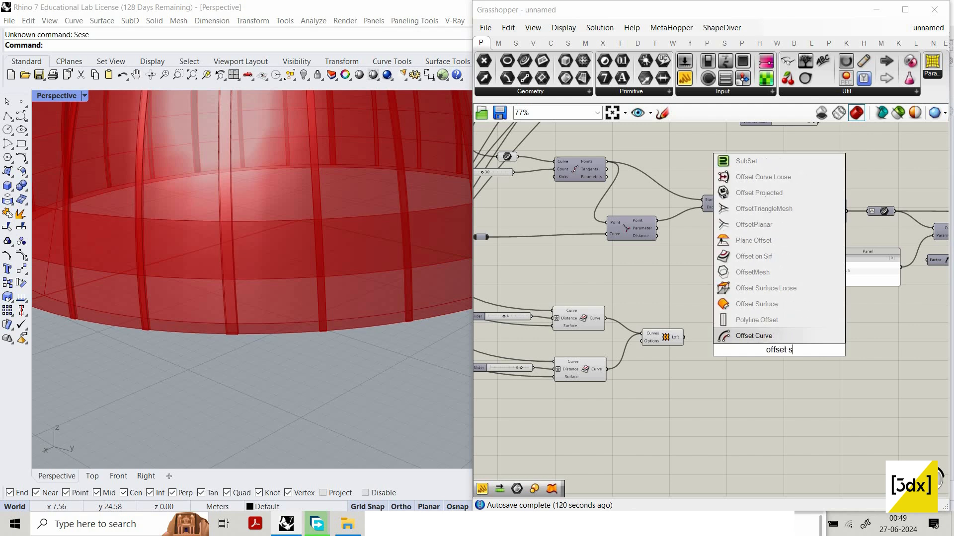
pyautogui.write('r')
pyautogui.click(800, 165)
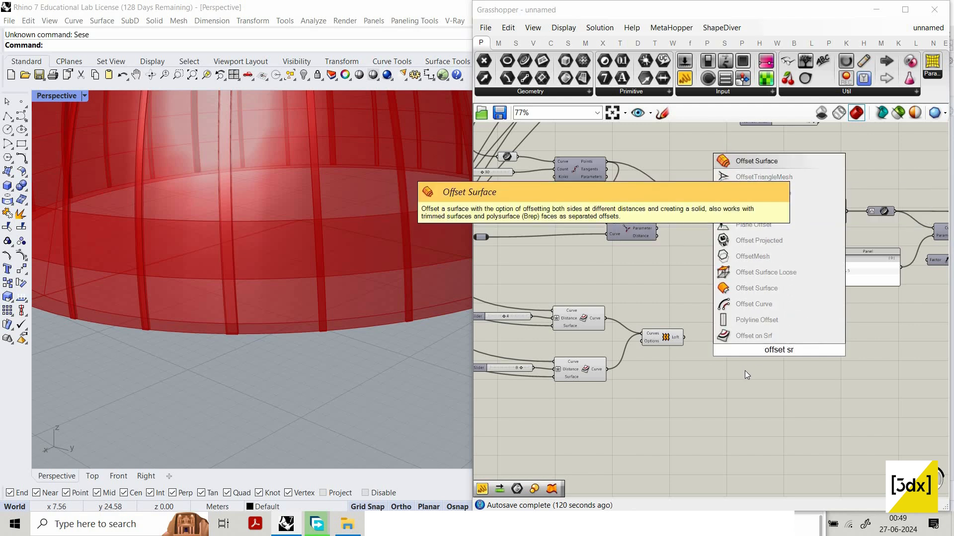
pyautogui.scroll(2, 745, 370)
pyautogui.moveTo(646, 318); pyautogui.dragTo(789, 327)
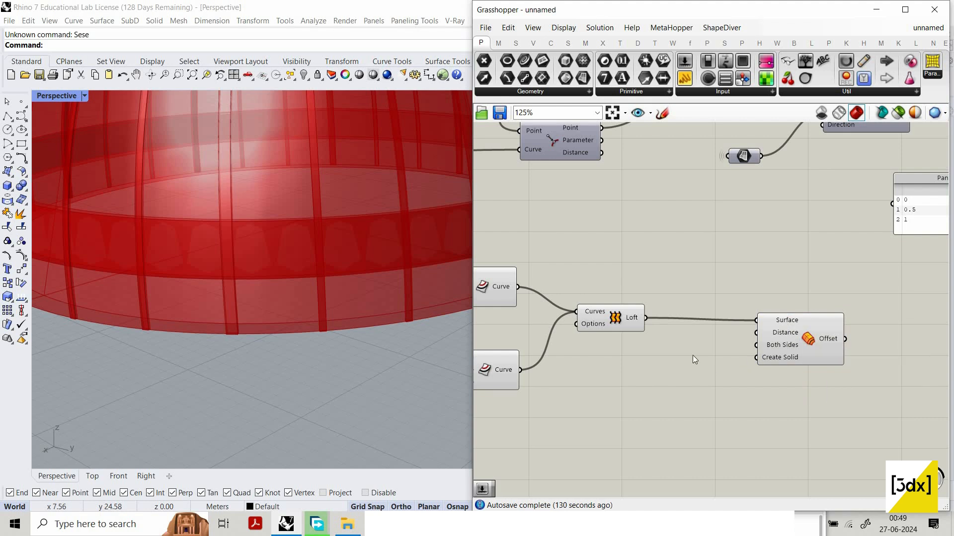
# Add a number slider set to 0.5 below the Loft component
pyautogui.scroll(2, 602, 353)
pyautogui.doubleClick(602, 351)
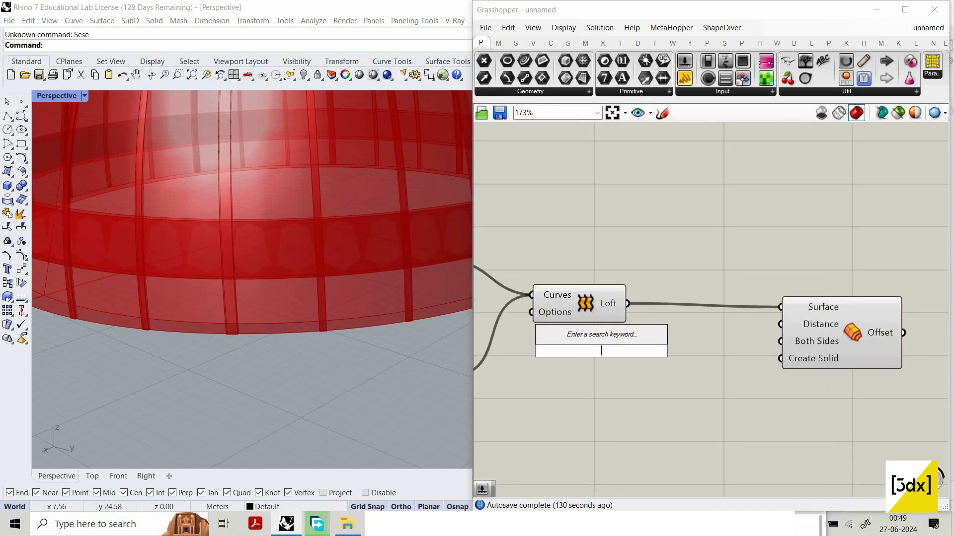
pyautogui.write('0.5')
pyautogui.press('Return')
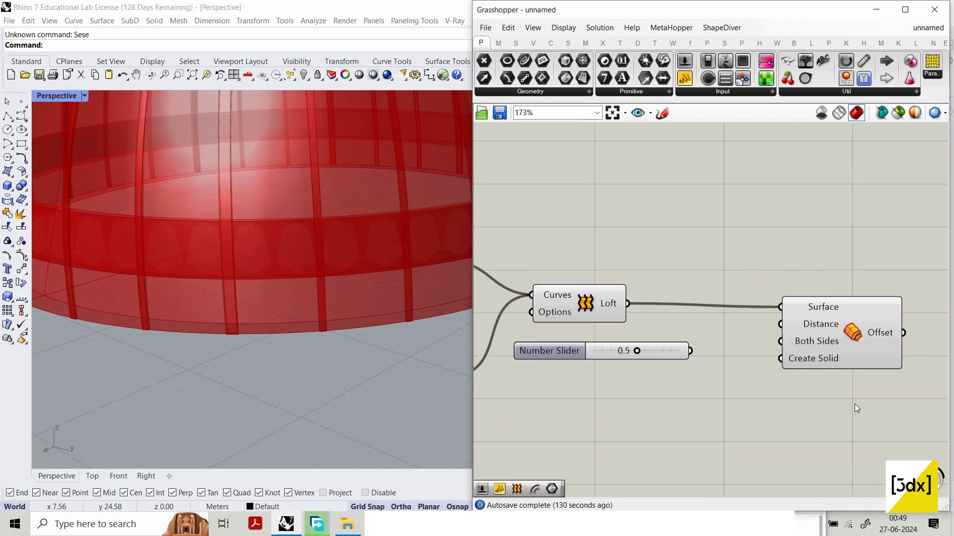
# Apply the expression -x to the Offset Surface's Distance input and connect the 0.5 slider to Distance and Both Sides
pyautogui.rightClick(808, 324)
pyautogui.moveTo(846, 404)
pyautogui.click(750, 419)
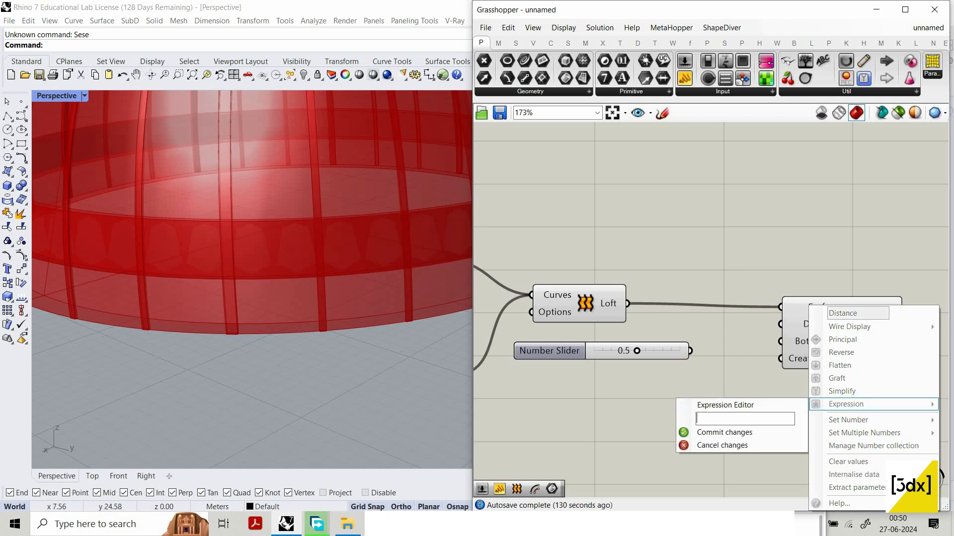
pyautogui.write('+')
pyautogui.write('x')
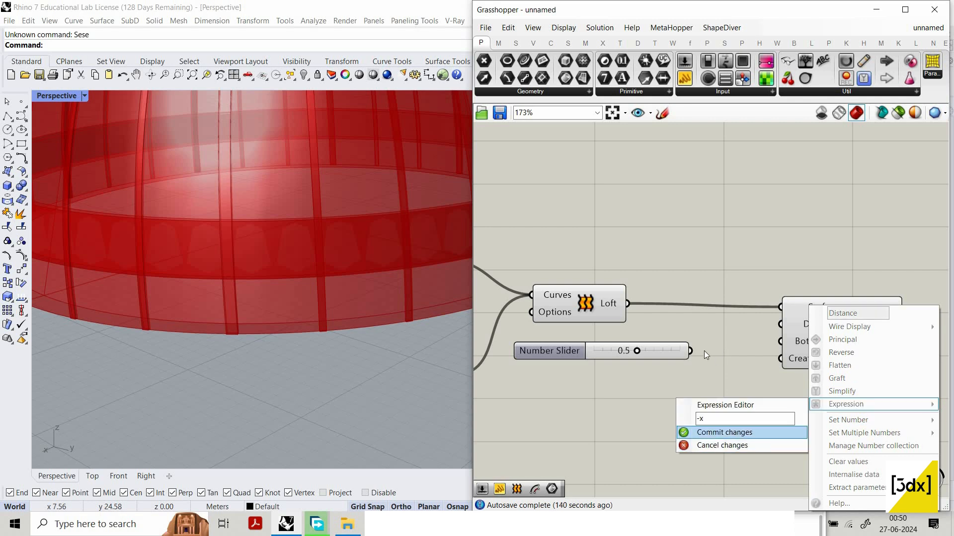
pyautogui.click(750, 433)
pyautogui.moveTo(767, 324); pyautogui.dragTo(814, 325)
# Turn off the preview of the Loft component and select Offset Surface to check the thickened band
pyautogui.moveTo(620, 240); pyautogui.dragTo(584, 402)
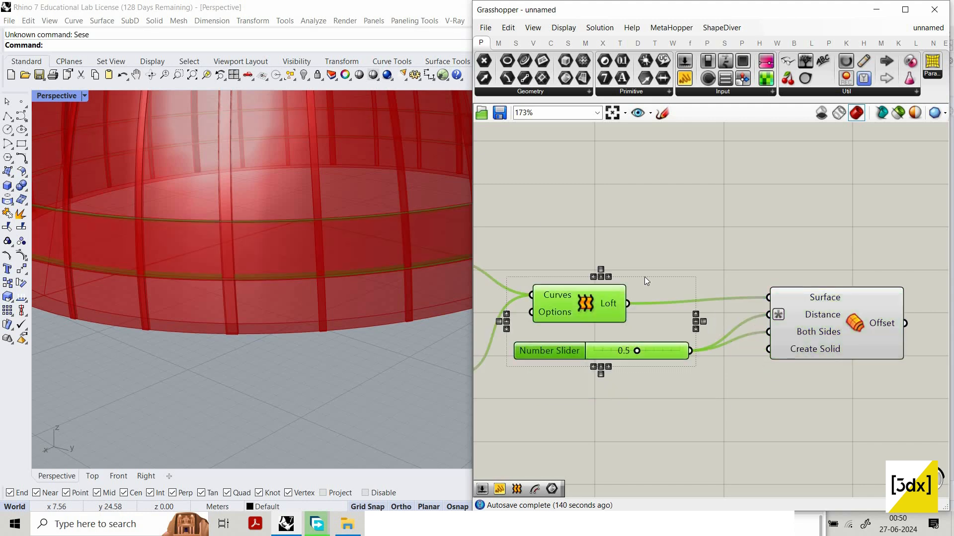
pyautogui.rightClick(585, 220)
pyautogui.click(621, 241)
pyautogui.scroll(-4, 666, 351)
pyautogui.scroll(3, 775, 348)
pyautogui.click(718, 335)
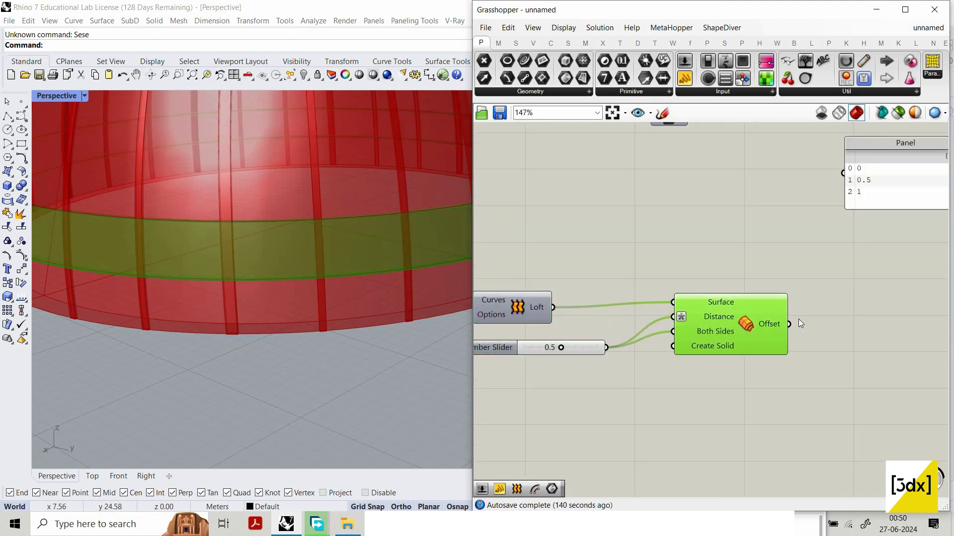
# Reposition the Offset Surface component so its Surface input lines up with the Loft output
pyautogui.scroll(-4, 712, 299)
pyautogui.click(724, 293)
pyautogui.scroll(2, 725, 291)
pyautogui.moveTo(708, 339); pyautogui.dragTo(709, 342)
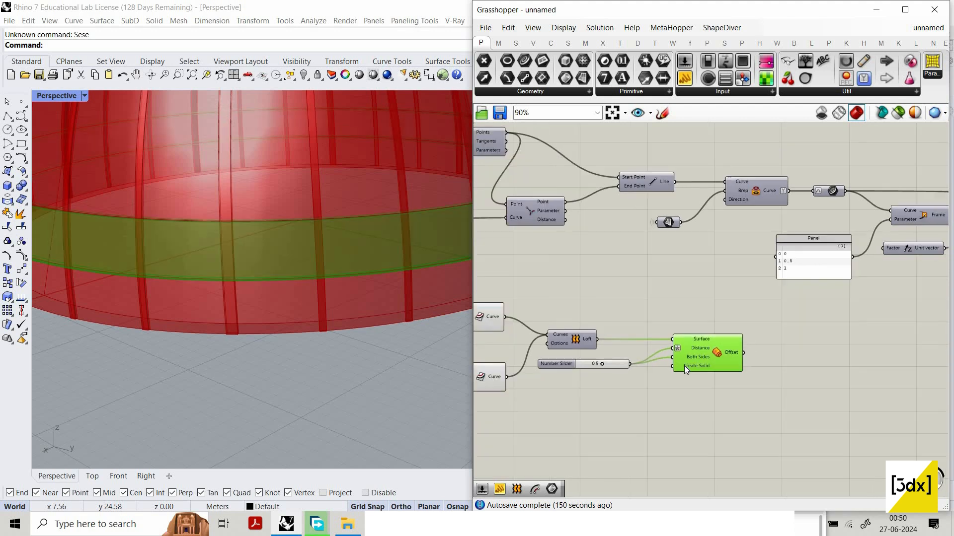
# Add a Brep parameter at the far end of the definition and connect the uppermost existing Brep parameter to it
pyautogui.scroll(-6, 847, 242)
pyautogui.scroll(7, 834, 266)
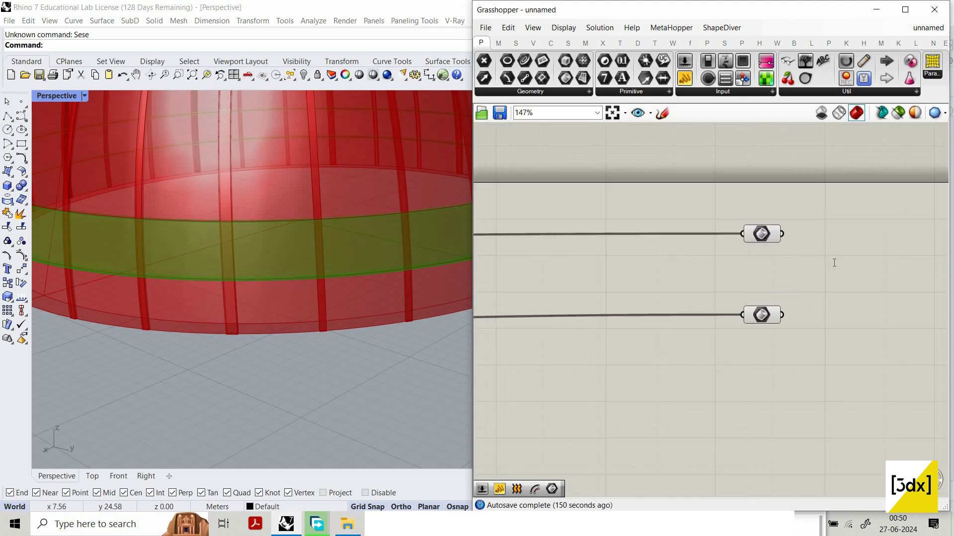
pyautogui.doubleClick(833, 262)
pyautogui.write('brep')
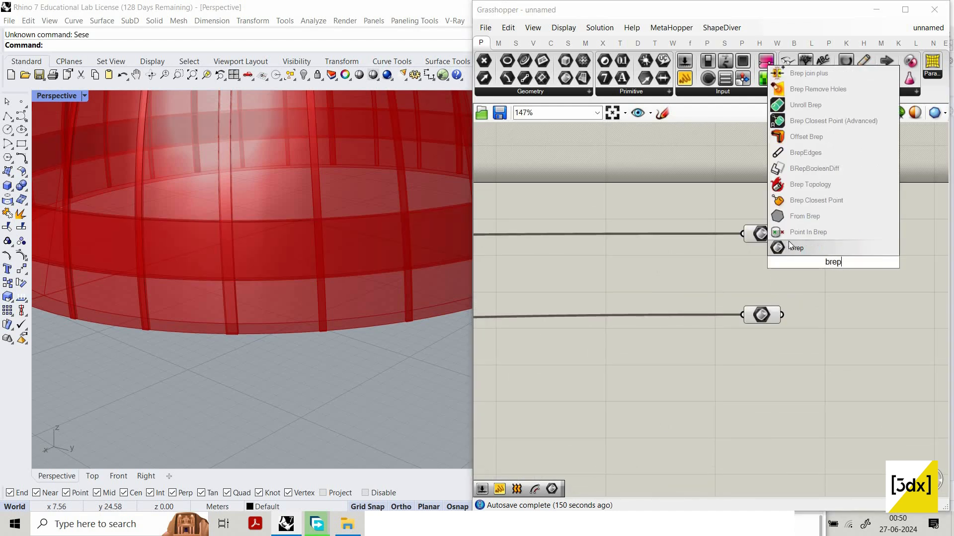
pyautogui.click(788, 242)
pyautogui.moveTo(814, 263); pyautogui.dragTo(783, 233)
pyautogui.scroll(2, 826, 264)
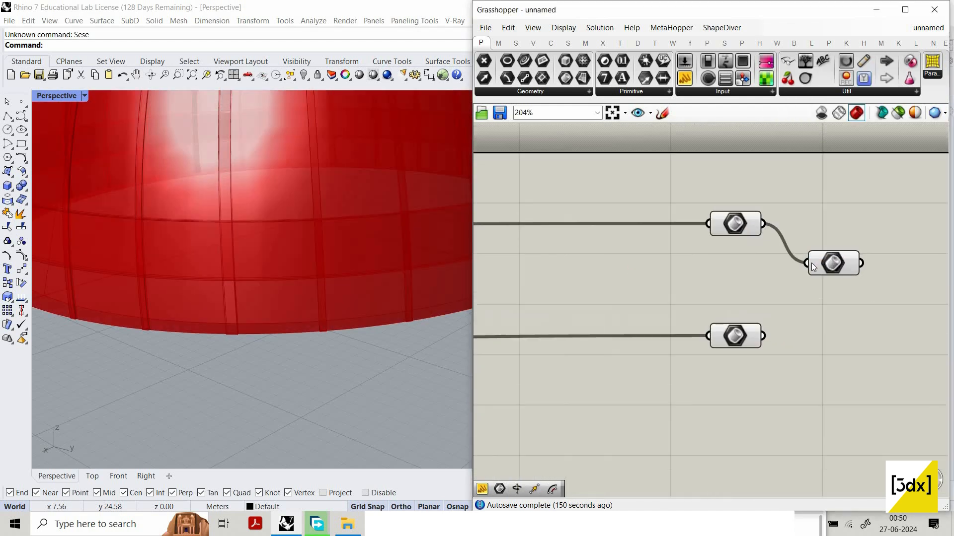
# Set the new Brep parameter's wire display to Hidden and line it up beside its source parameter
pyautogui.rightClick(828, 262)
pyautogui.moveTo(843, 324)
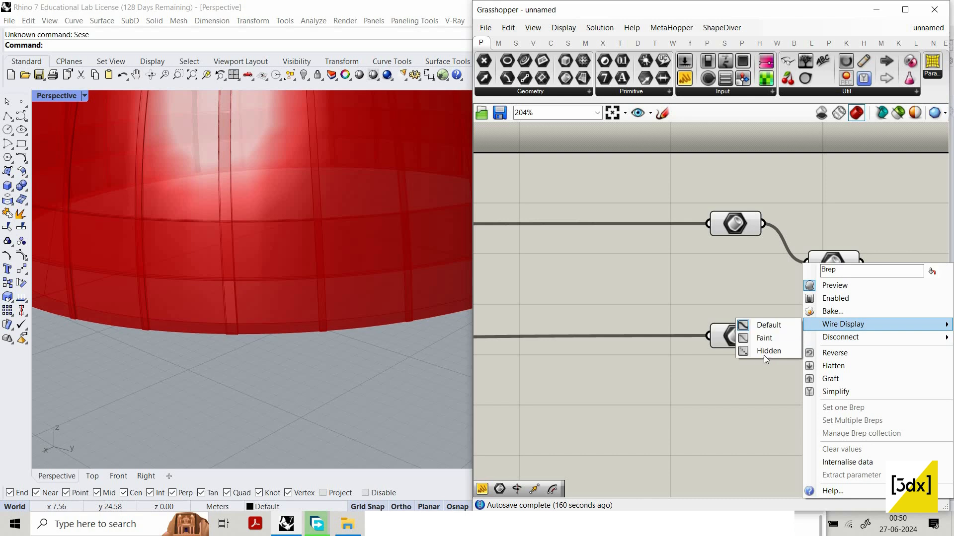
pyautogui.click(768, 352)
pyautogui.moveTo(833, 262); pyautogui.dragTo(858, 223)
# Add a Solid Difference component, feeding the Brep parameter into Breps A and the Offset Surface output into Breps B
pyautogui.scroll(-10, 718, 389)
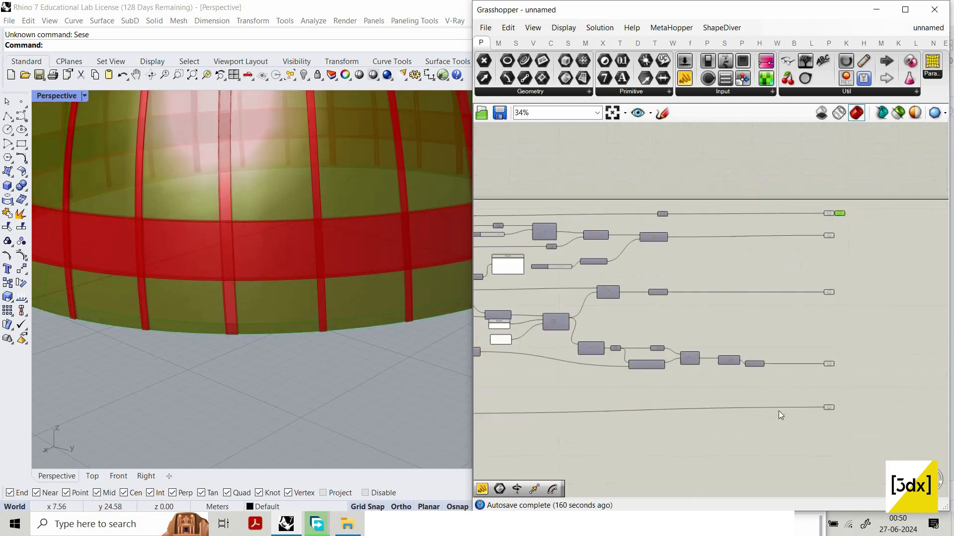
pyautogui.scroll(10, 698, 390)
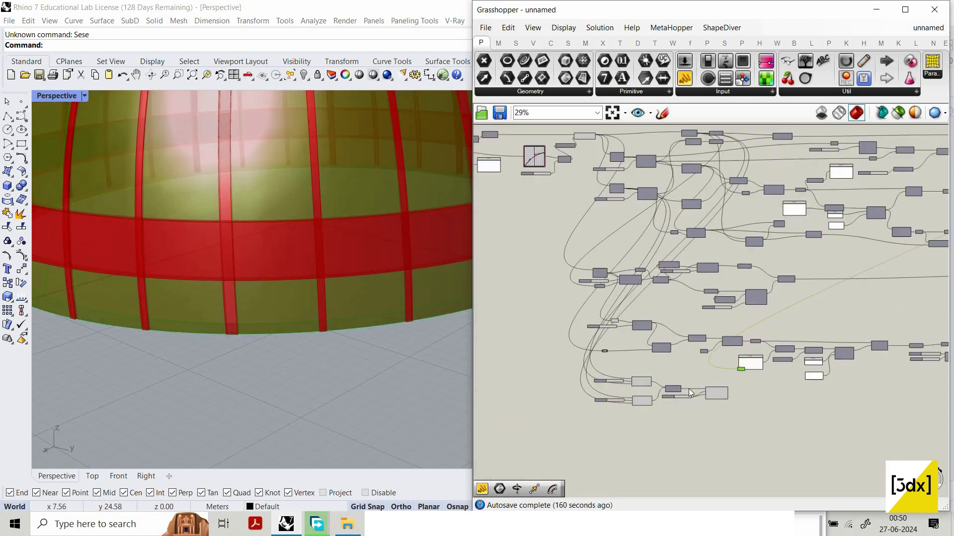
pyautogui.doubleClick(803, 394)
pyautogui.write('so')
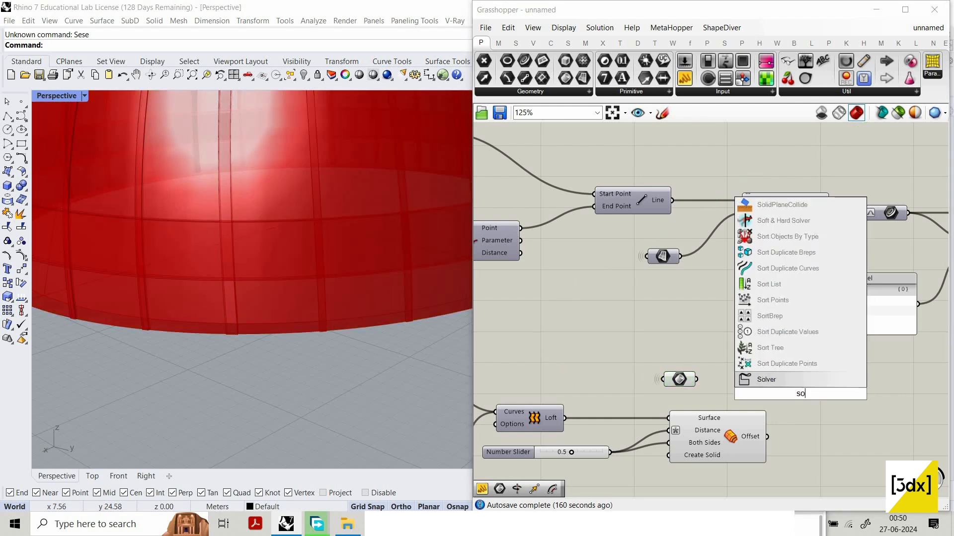
pyautogui.write('lid dif')
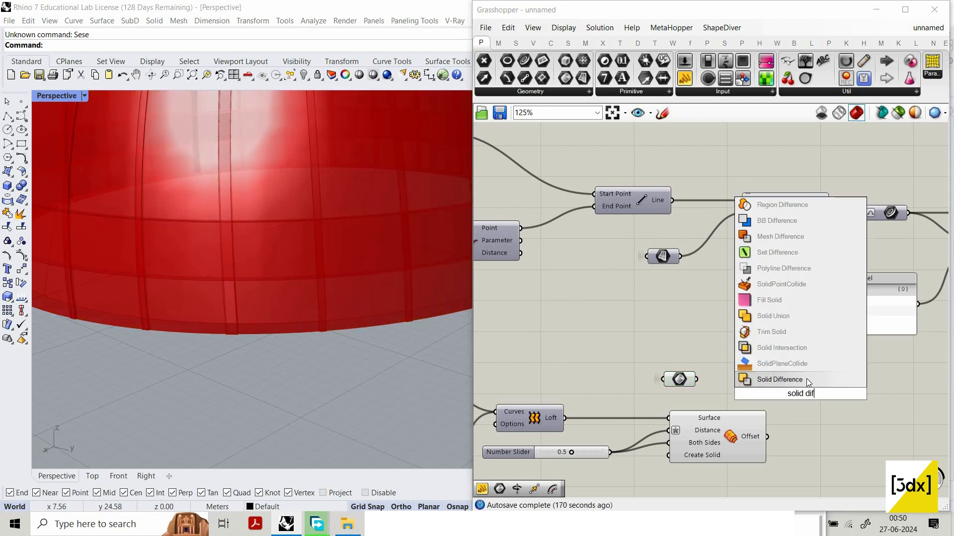
pyautogui.press('Return')
pyautogui.moveTo(696, 380); pyautogui.dragTo(763, 388)
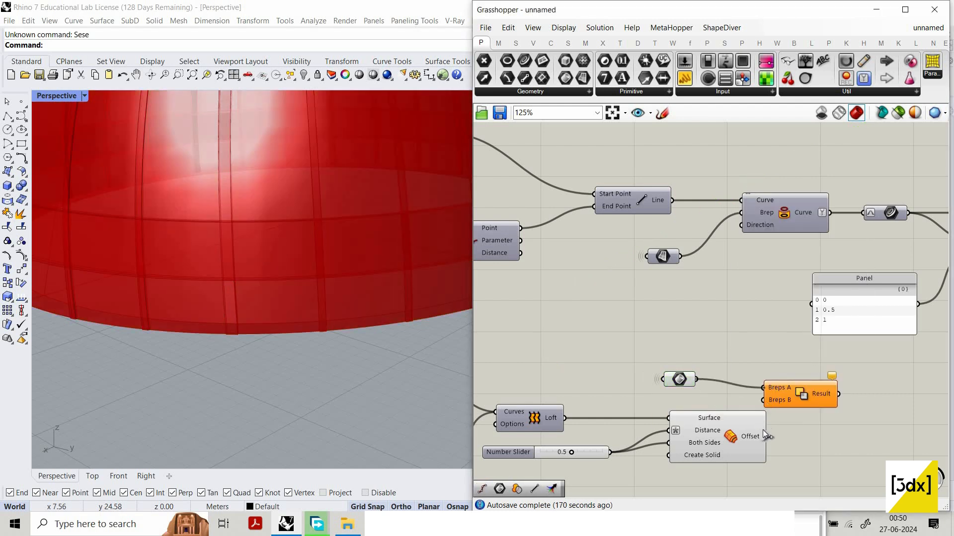
# Turn off the preview of the Brep parameter and the Offset Surface component feeding the Solid Difference
pyautogui.moveTo(731, 487); pyautogui.dragTo(623, 309)
pyautogui.middleClick(702, 330)
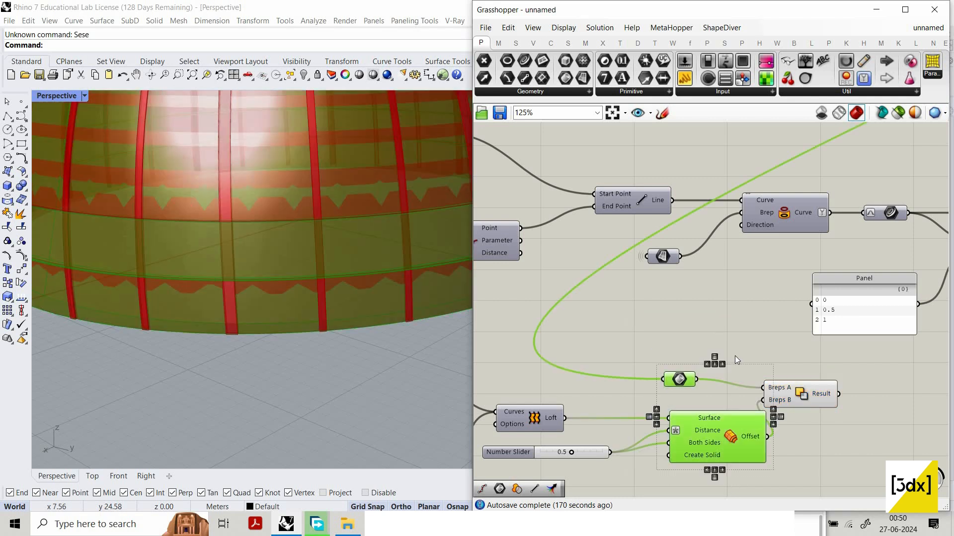
pyautogui.moveTo(358, 278); pyautogui.dragTo(333, 320, button='right')
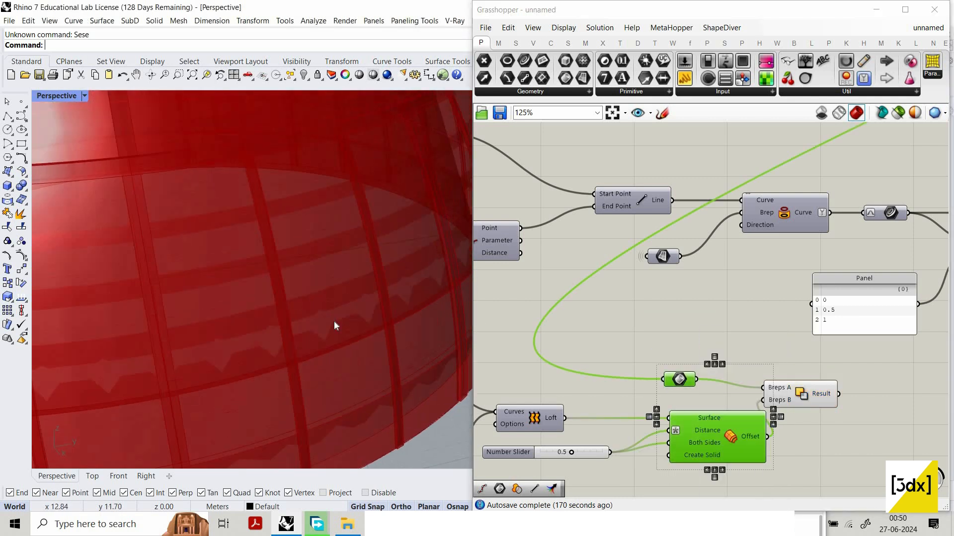
pyautogui.scroll(-4, 334, 321)
# Turn off the preview of the Brep parameters stacked at the far end of the definition
pyautogui.scroll(-8, 919, 220)
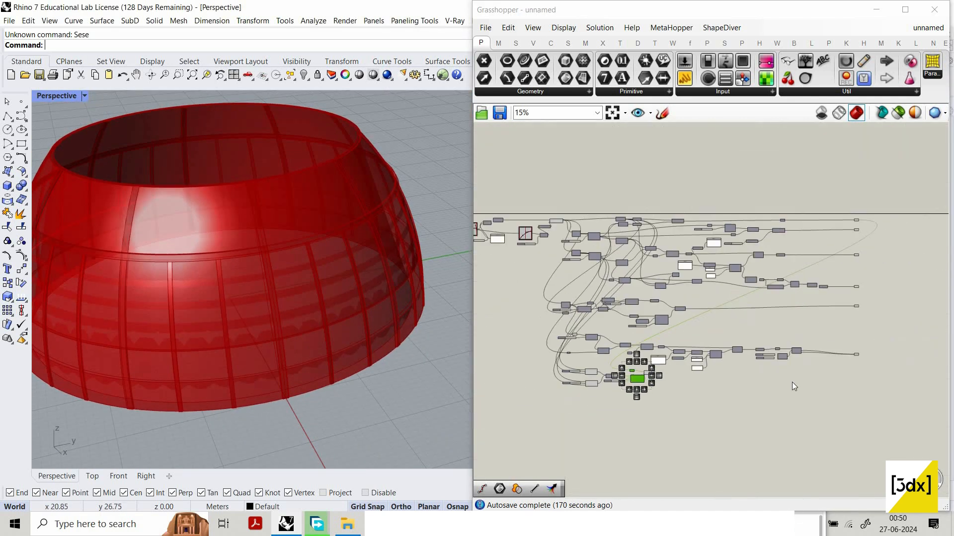
pyautogui.scroll(2, 752, 323)
pyautogui.moveTo(736, 480); pyautogui.dragTo(790, 213)
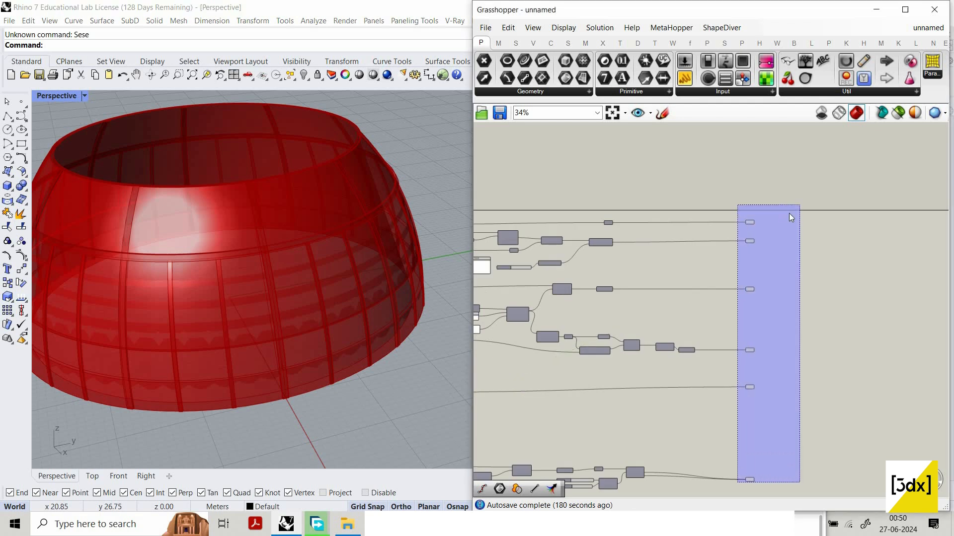
pyautogui.scroll(3, 754, 218)
pyautogui.rightClick(757, 198)
pyautogui.click(795, 215)
pyautogui.moveTo(731, 238); pyautogui.dragTo(777, 206)
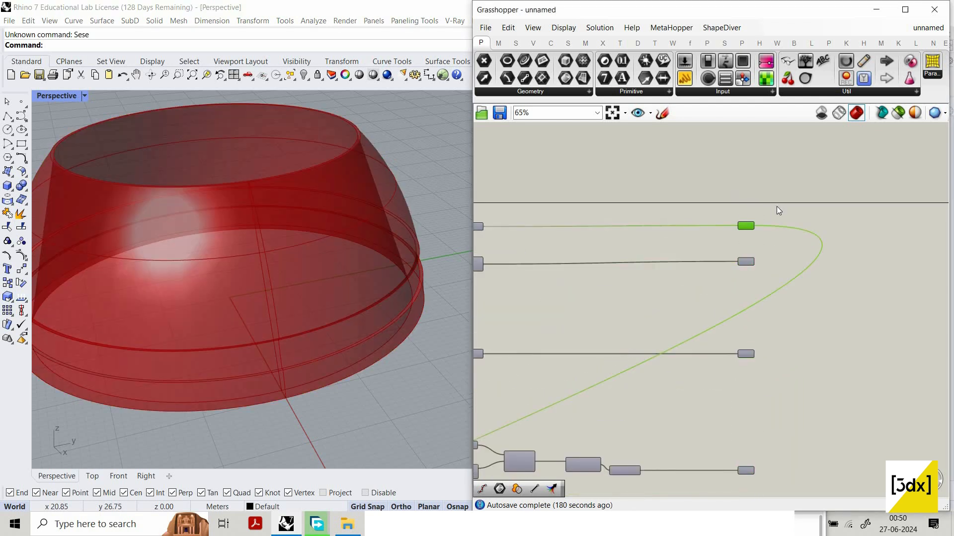
pyautogui.middleClick(777, 206)
pyautogui.click(776, 209)
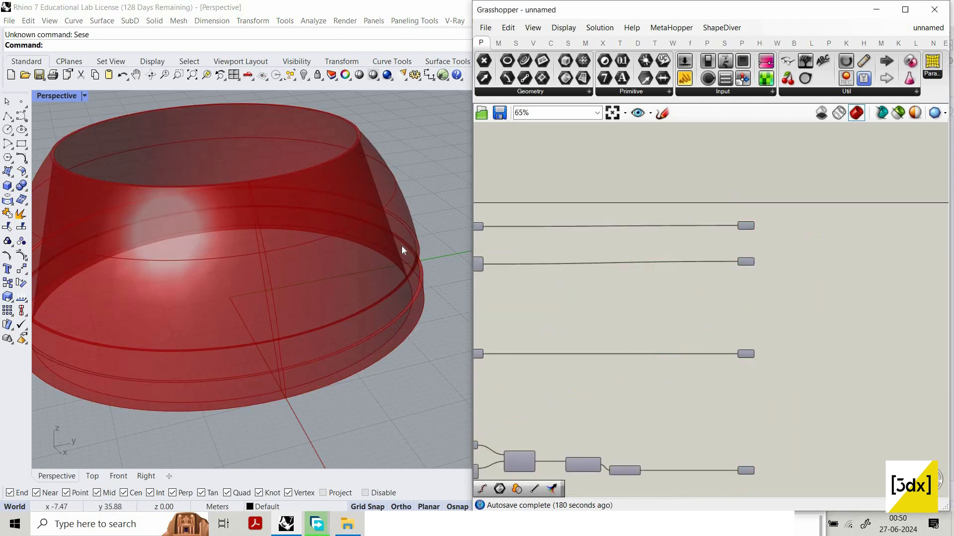
# Move the Solid Difference component farther from the Offset Surface component and select it to check the resulting solid
pyautogui.scroll(-15, 401, 246)
pyautogui.scroll(-3, 672, 322)
pyautogui.scroll(10, 315, 187)
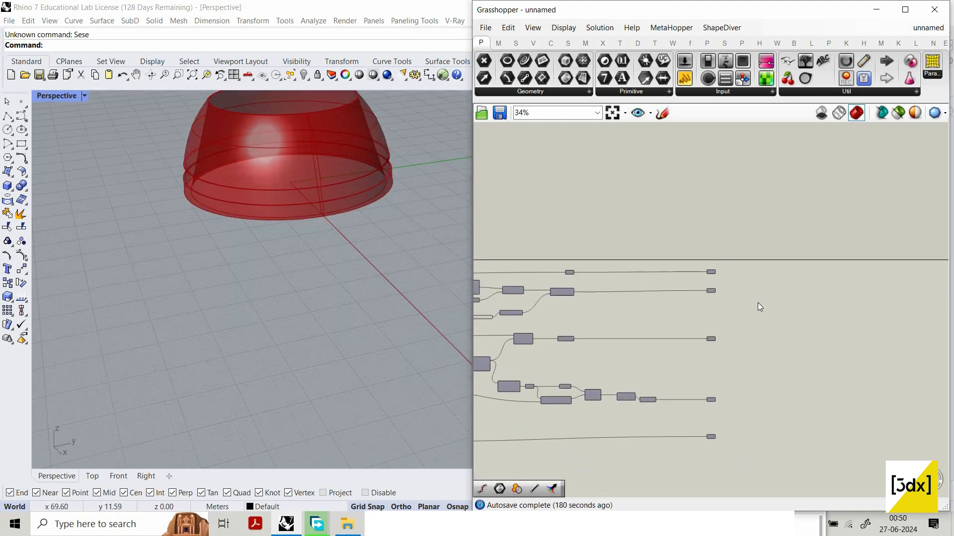
pyautogui.scroll(-3, 661, 343)
pyautogui.scroll(6, 696, 327)
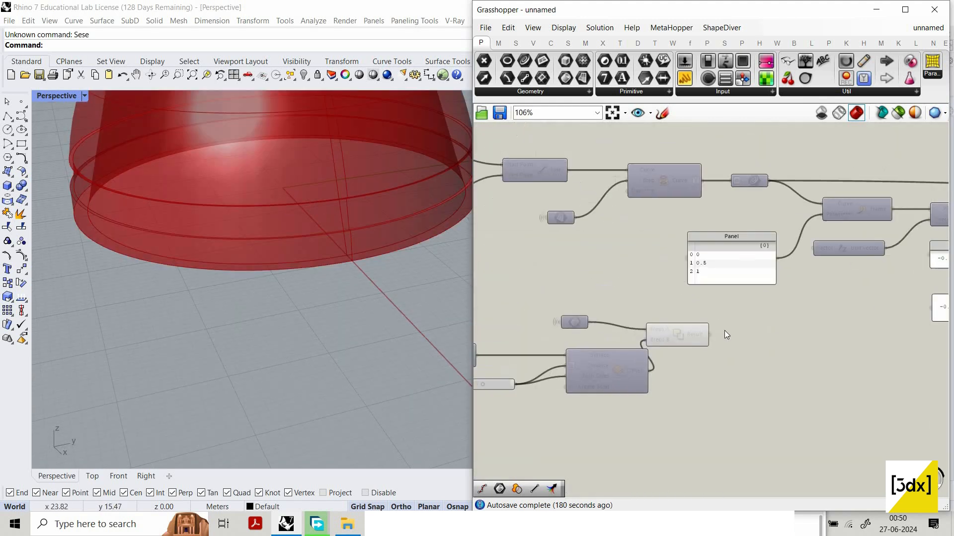
pyautogui.click(730, 332)
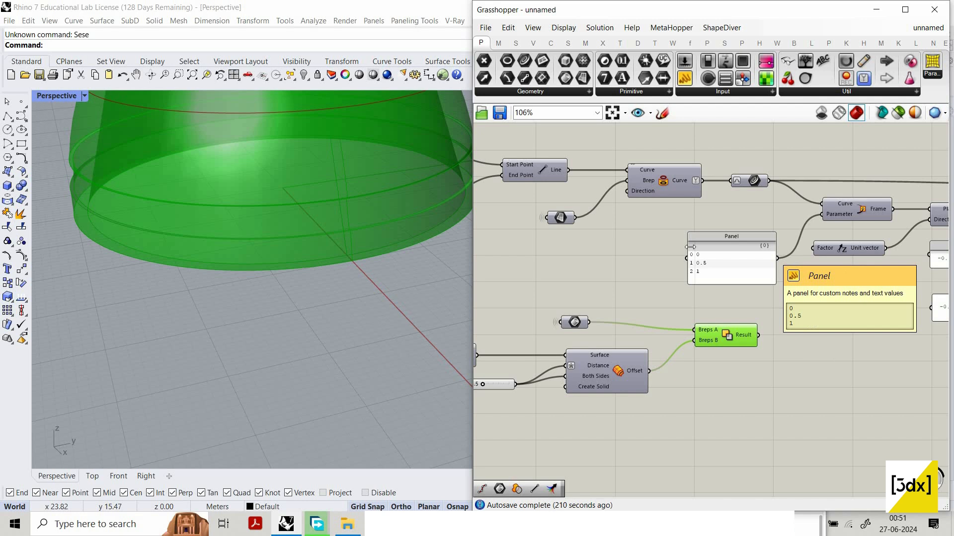
# Select the Project component to check its curves and add a Dash Pattern component below the Solid Difference
pyautogui.click(675, 184)
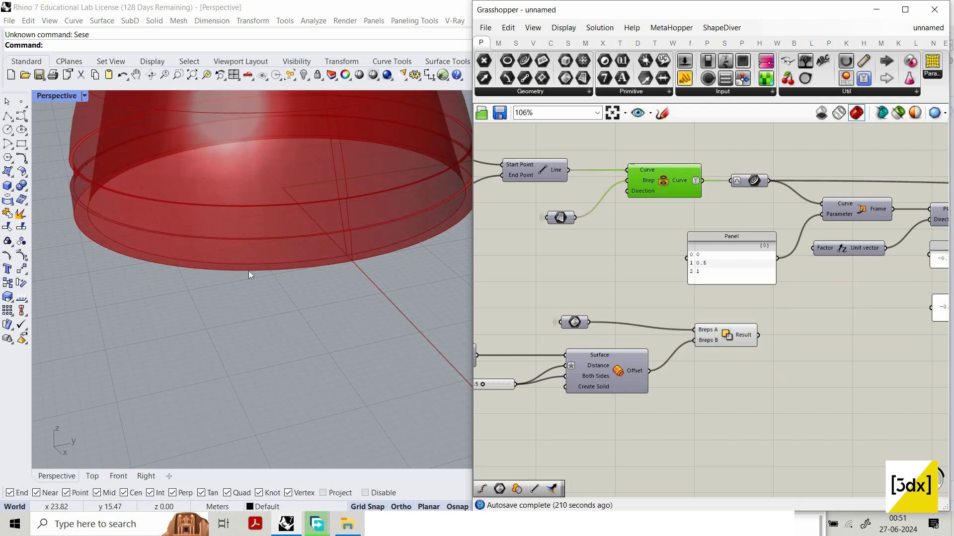
pyautogui.scroll(-3, 305, 261)
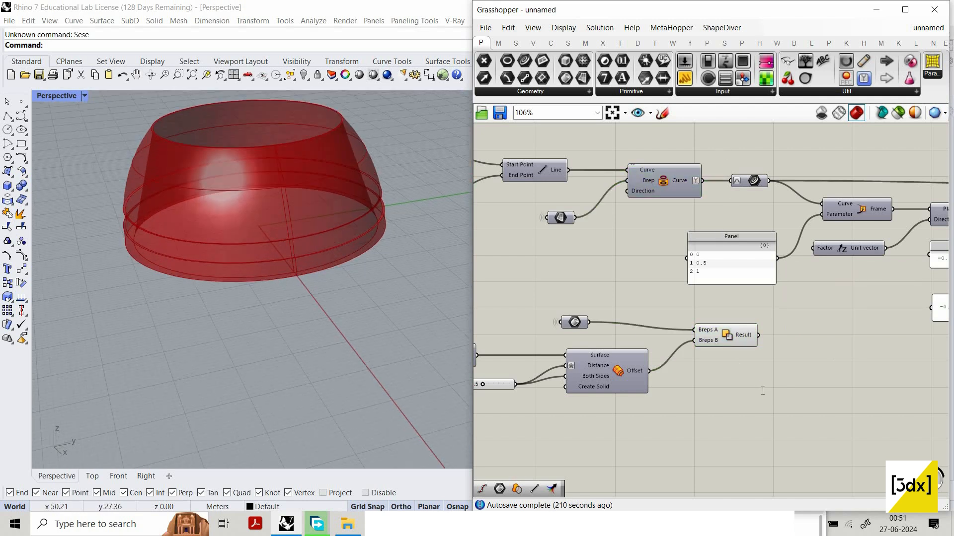
pyautogui.doubleClick(762, 391)
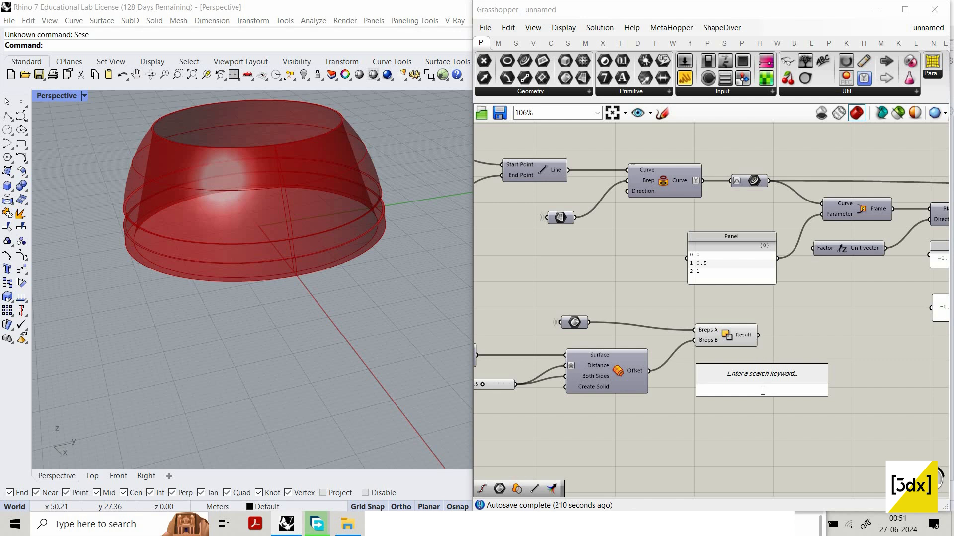
pyautogui.write('das')
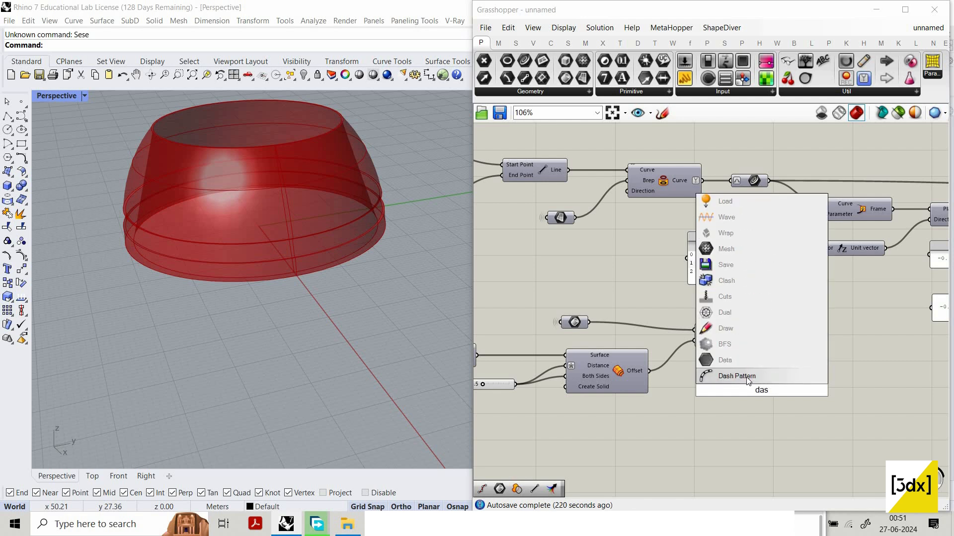
pyautogui.click(747, 376)
pyautogui.doubleClick(829, 328)
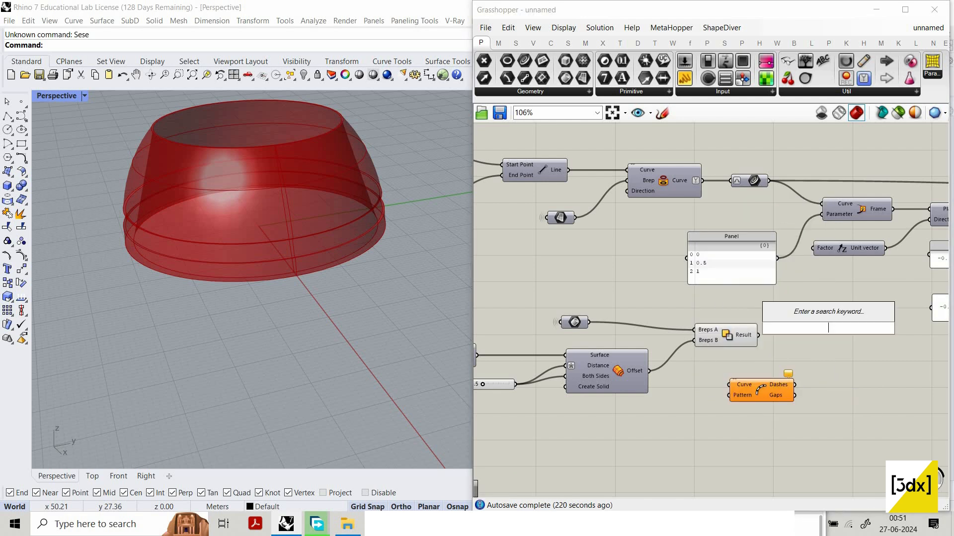
pyautogui.write('sub crv')
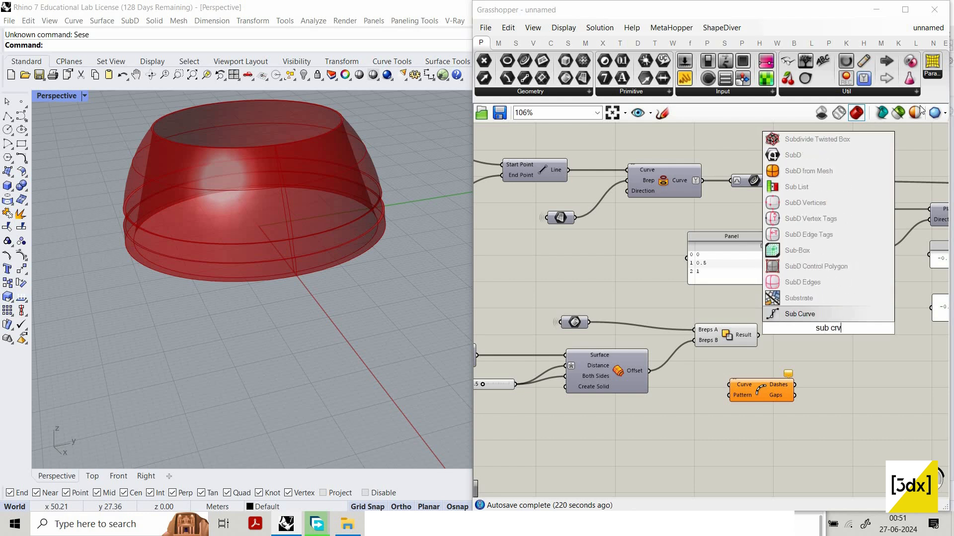
pyautogui.click(749, 330)
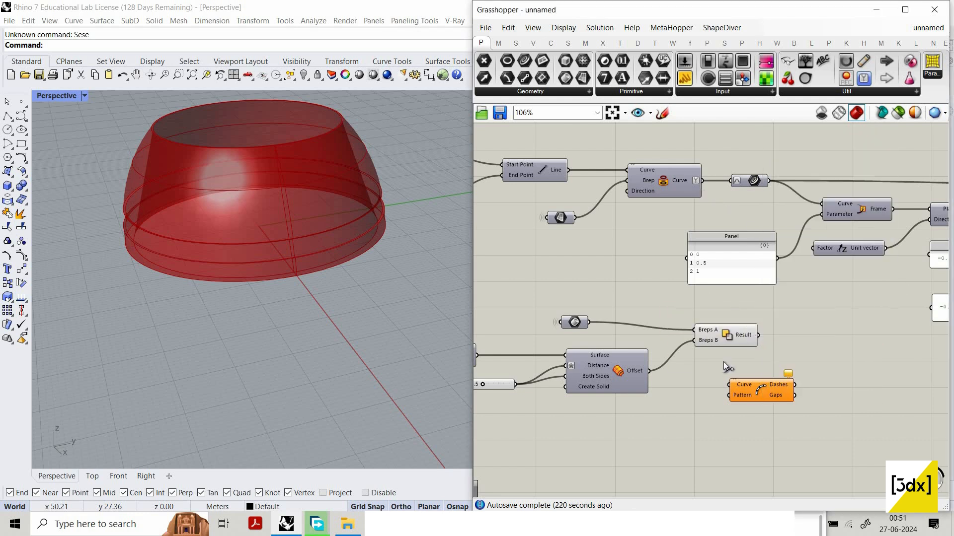
# Connect the Project component's Curve output to the Dash Pattern's Curve input and move Dash Pattern farther below the Solid Difference
pyautogui.moveTo(732, 385); pyautogui.dragTo(701, 181)
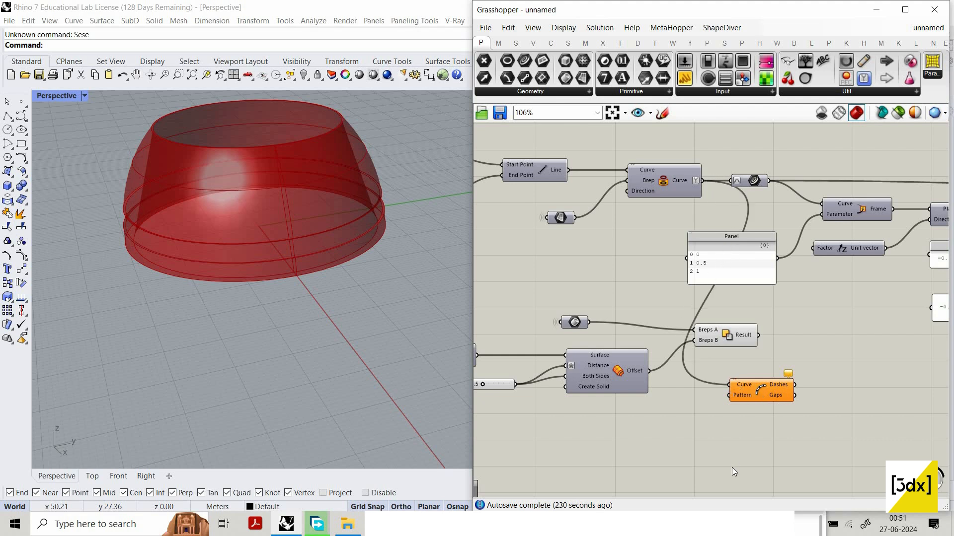
pyautogui.moveTo(755, 385); pyautogui.dragTo(732, 469)
pyautogui.scroll(-2, 741, 466)
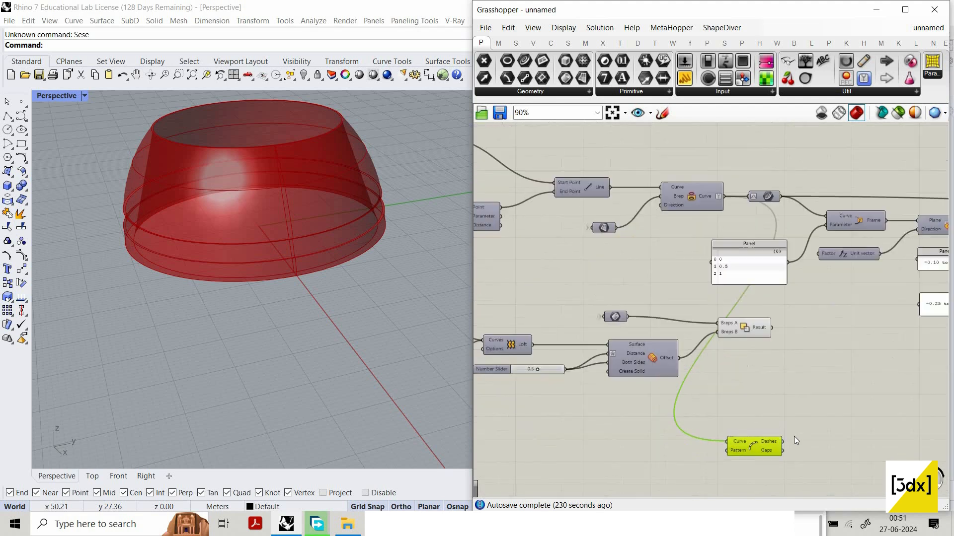
# Add a Number Slider with value 5 and connect it to the Dash Pattern's Pattern input
pyautogui.click(629, 457)
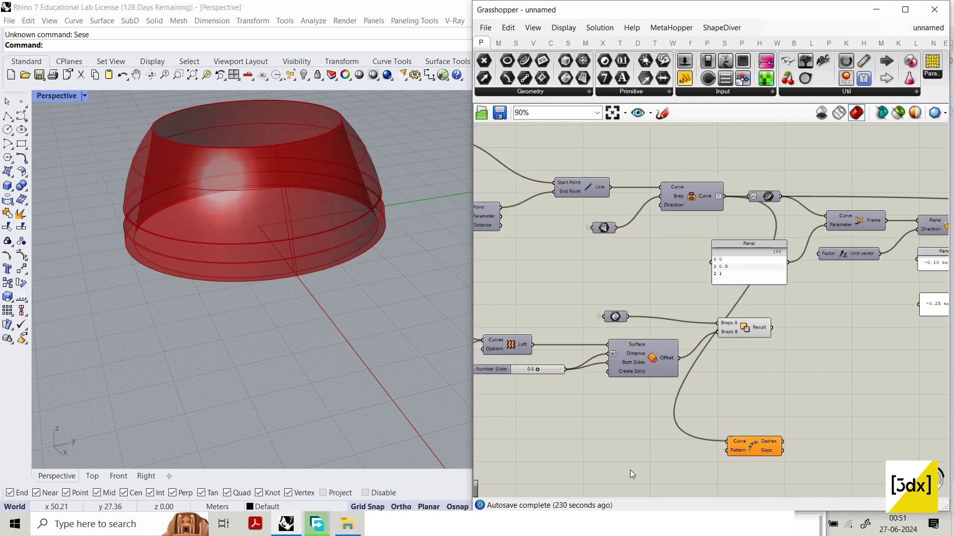
pyautogui.doubleClick(607, 456)
pyautogui.write('number slider')
pyautogui.click(661, 456)
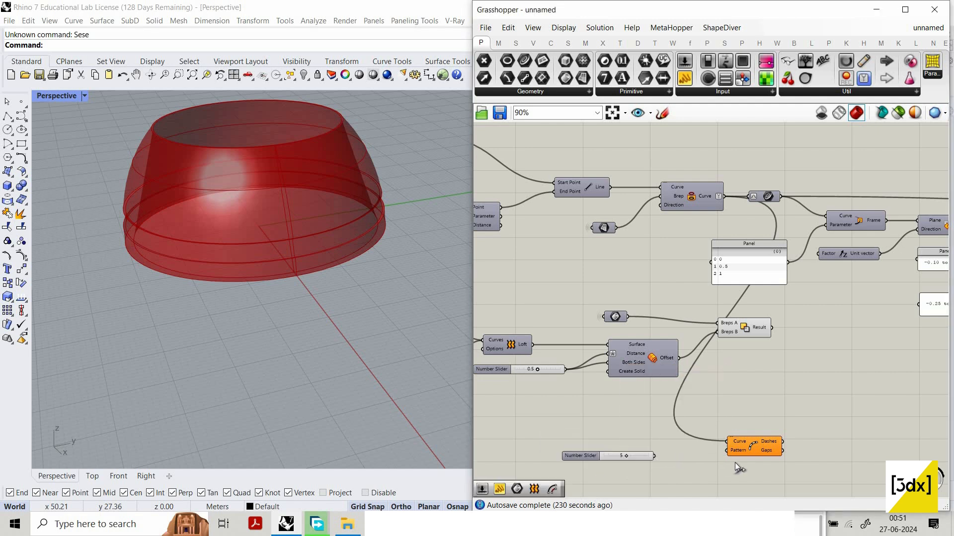
pyautogui.moveTo(735, 463); pyautogui.dragTo(653, 454)
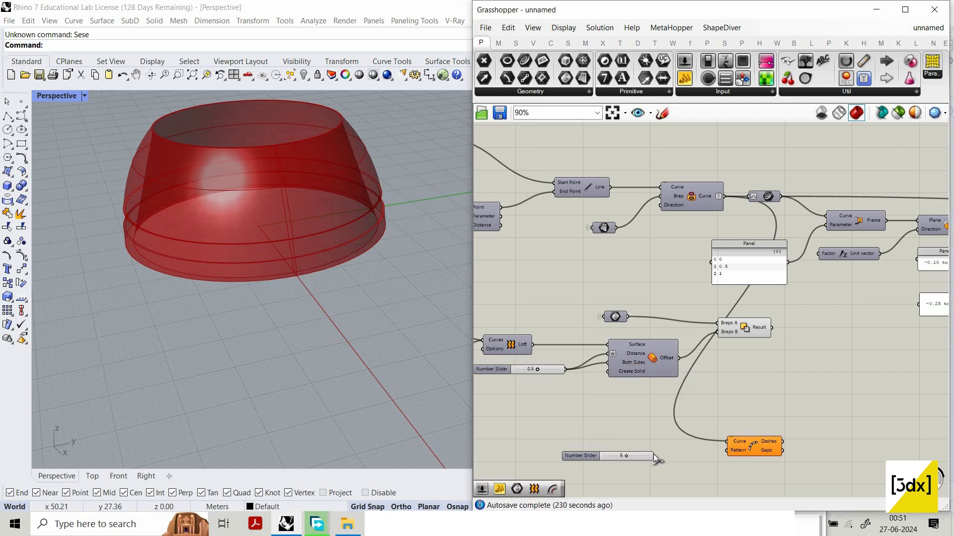
pyautogui.click(741, 452)
# Examine the dashes on the dome and set the Dash Pattern's number slider to 10
pyautogui.scroll(6, 308, 273)
pyautogui.scroll(-4, 308, 273)
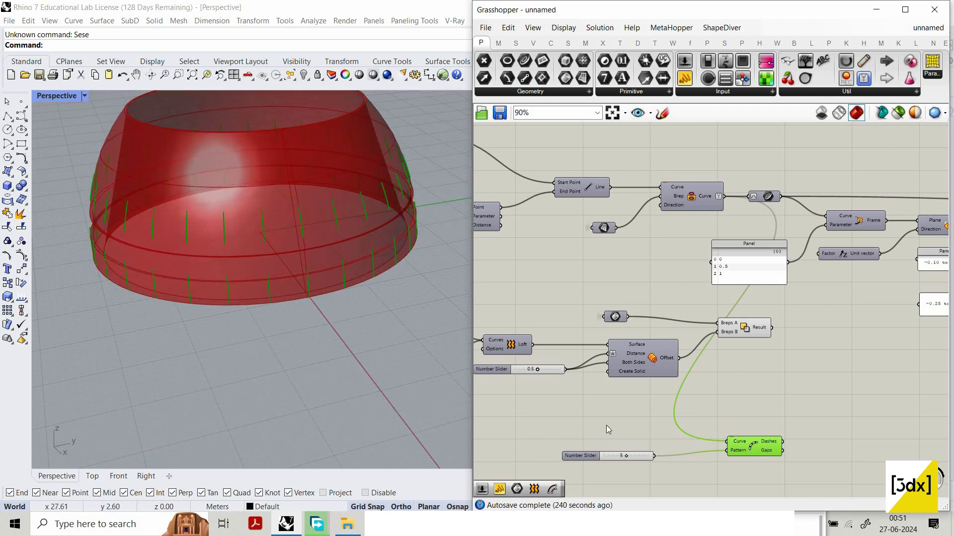
pyautogui.scroll(4, 629, 462)
pyautogui.moveTo(637, 471); pyautogui.dragTo(680, 468)
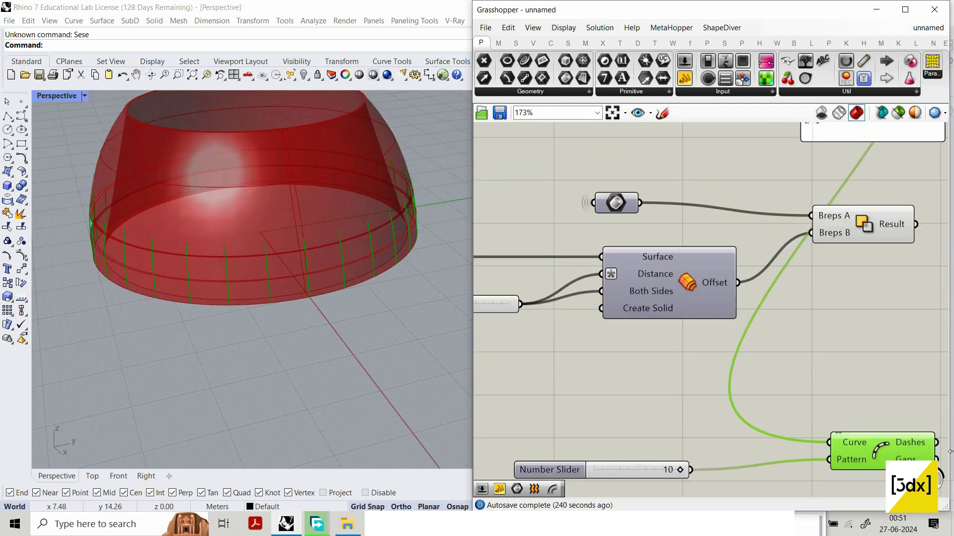
pyautogui.scroll(-1, 702, 413)
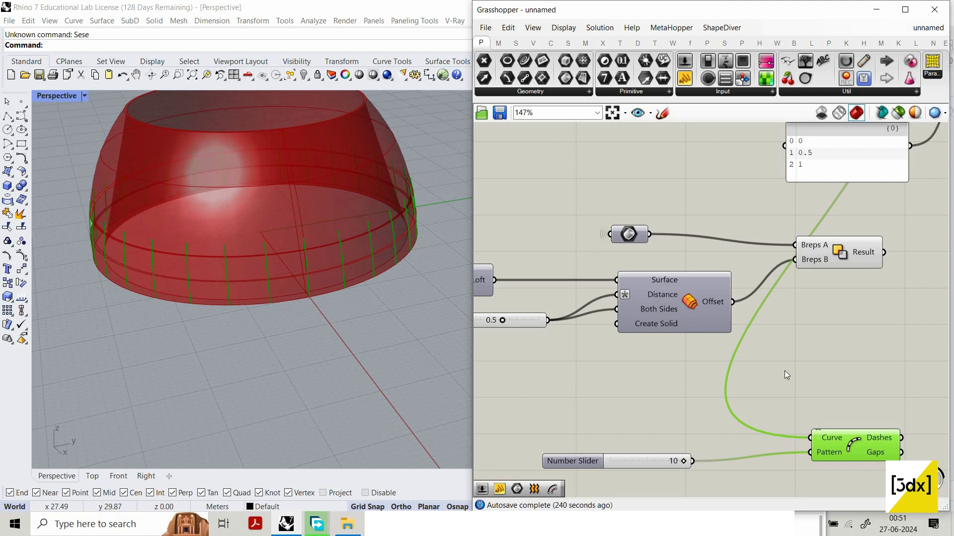
pyautogui.scroll(-4, 776, 365)
pyautogui.scroll(3, 754, 359)
pyautogui.scroll(-1, 735, 367)
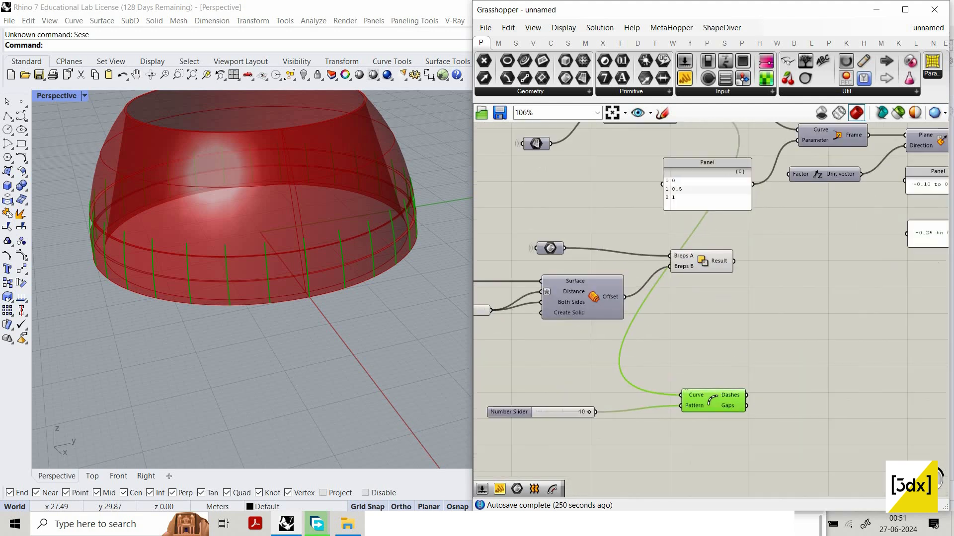
pyautogui.doubleClick(733, 363)
pyautogui.write('s')
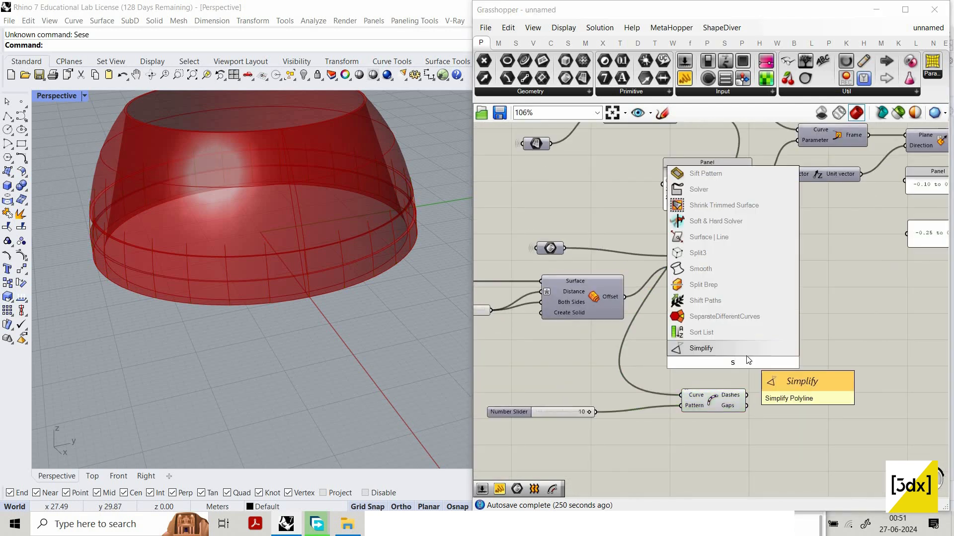
pyautogui.press('Escape')
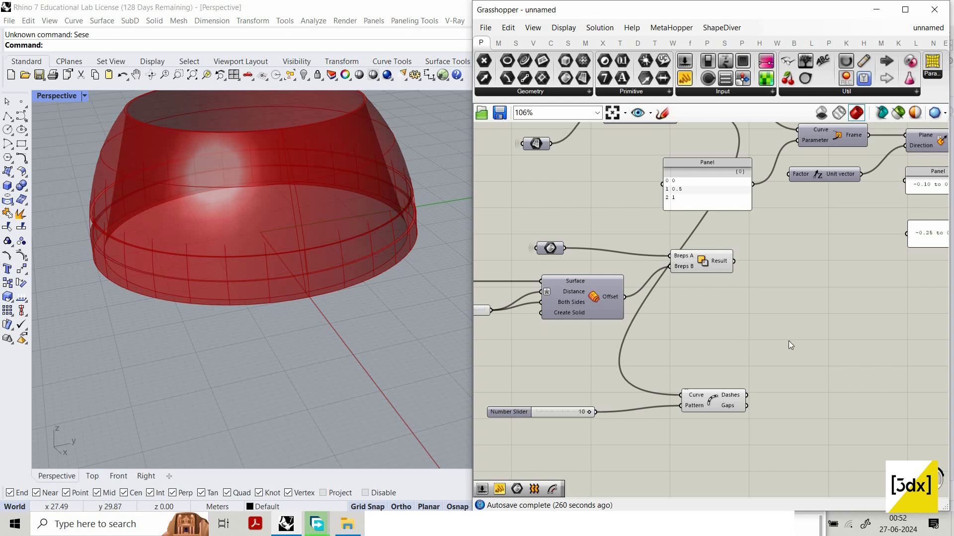
# Add a Panel and connect the Dash Pattern's Dashes output to it to inspect the data structure
pyautogui.scroll(-3, 725, 362)
pyautogui.scroll(5, 760, 395)
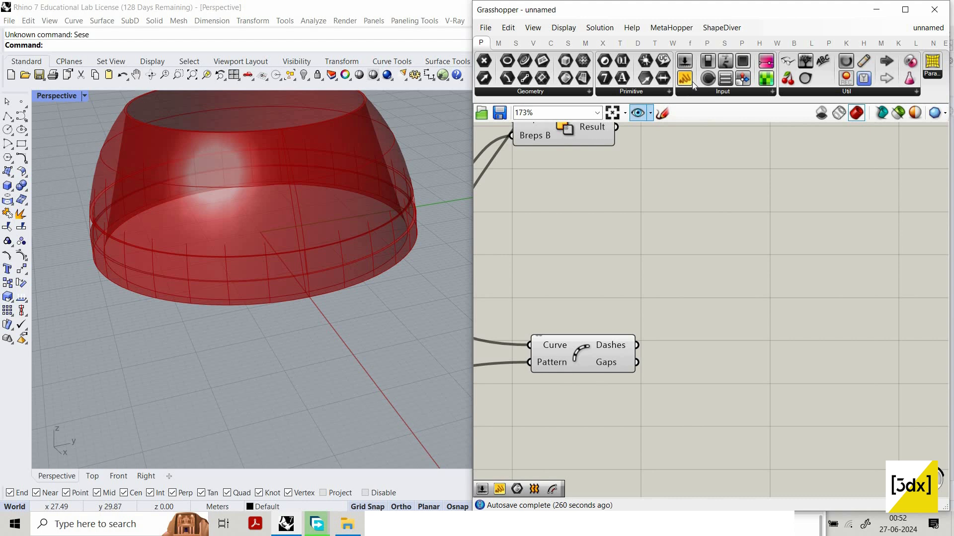
pyautogui.moveTo(685, 78); pyautogui.dragTo(740, 258)
pyautogui.moveTo(637, 345); pyautogui.dragTo(670, 257)
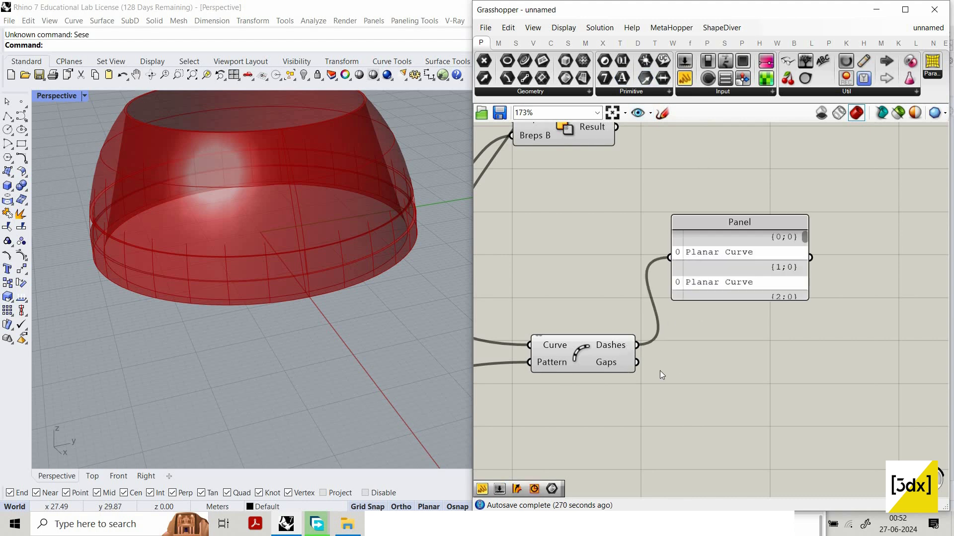
# Simplify the Dash Pattern's Dashes output and delete the panel connected to it
pyautogui.rightClick(636, 344)
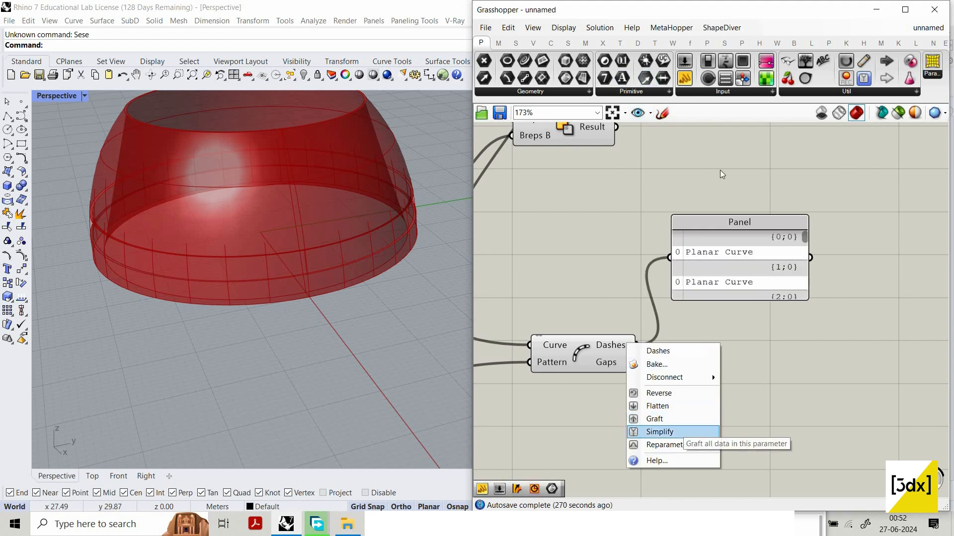
pyautogui.click(686, 433)
pyautogui.click(753, 255)
pyautogui.press('Delete')
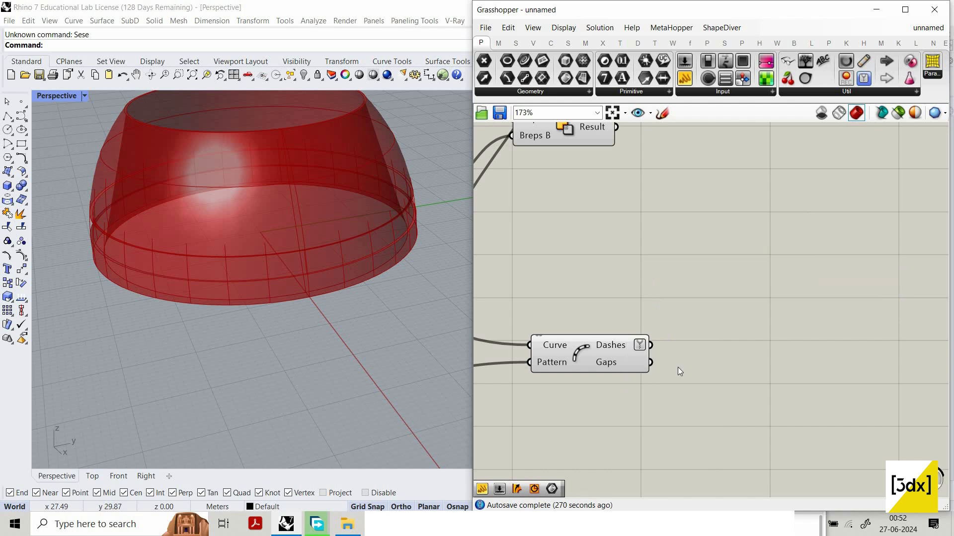
# Add a List Item component and connect the Dash Pattern's Dashes output to its List input
pyautogui.doubleClick(734, 377)
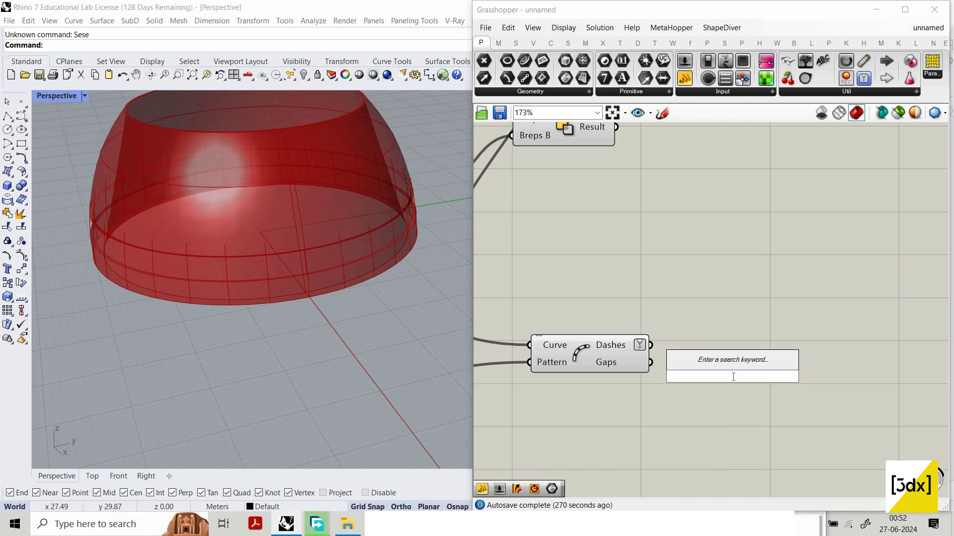
pyautogui.write('li')
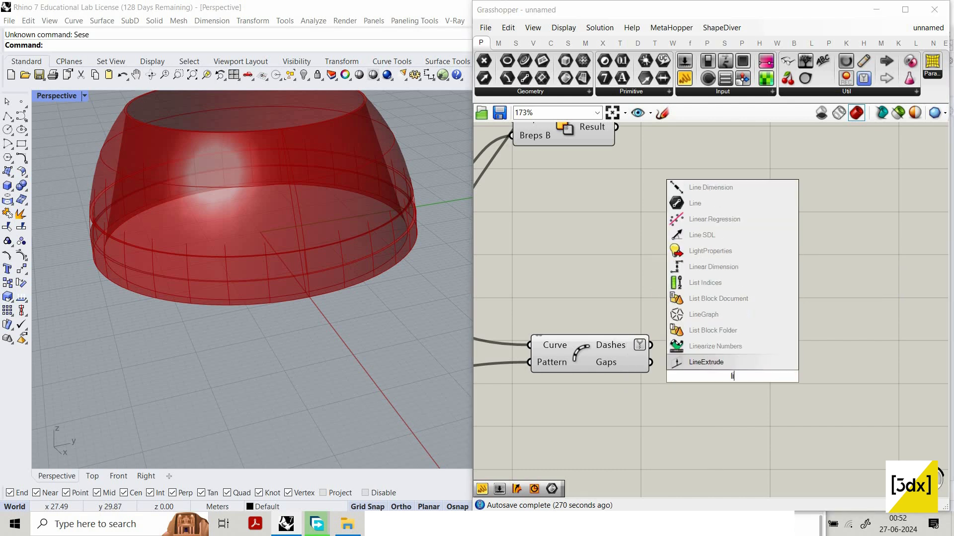
pyautogui.write('st item')
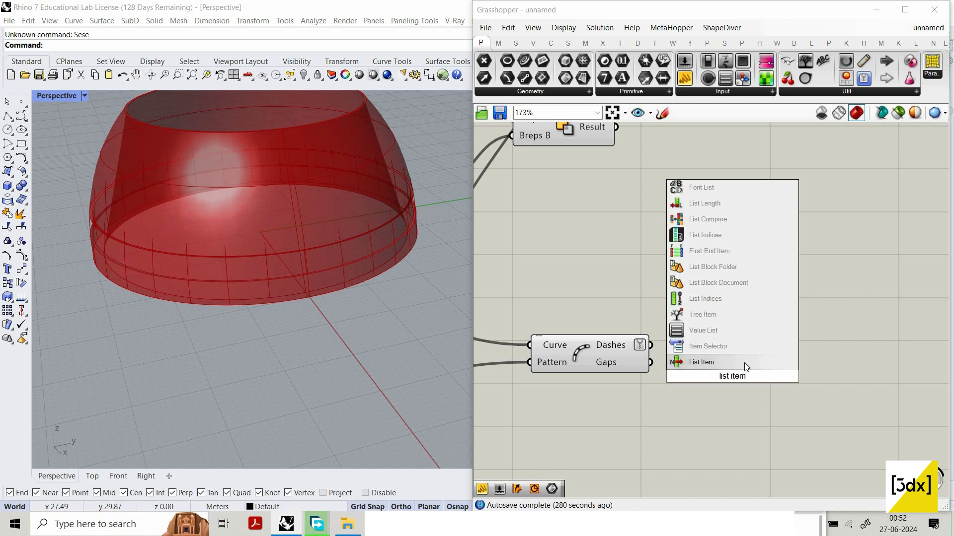
pyautogui.click(744, 364)
pyautogui.moveTo(651, 345); pyautogui.dragTo(824, 363)
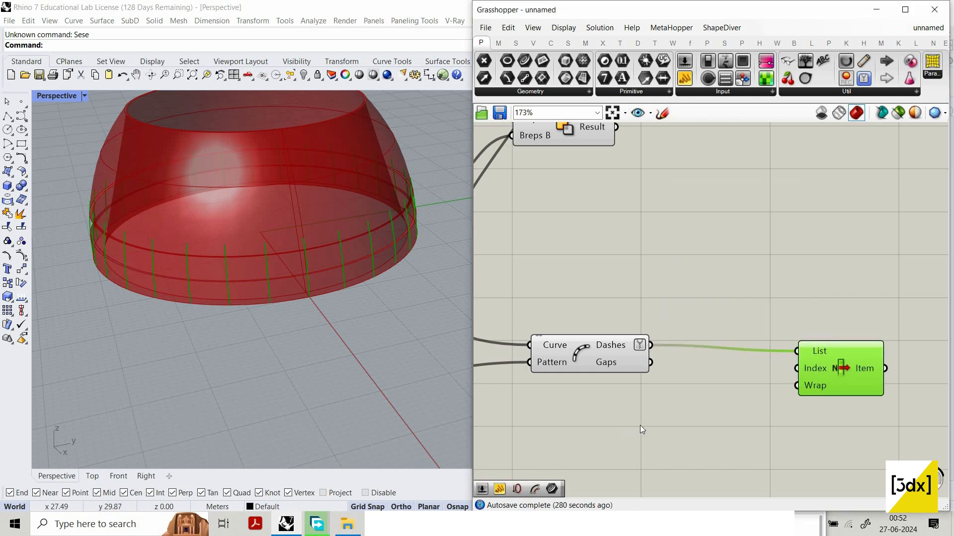
# Add a Panel connected to the Dashes output and enlarge it to show more of the data branches
pyautogui.doubleClick(654, 406)
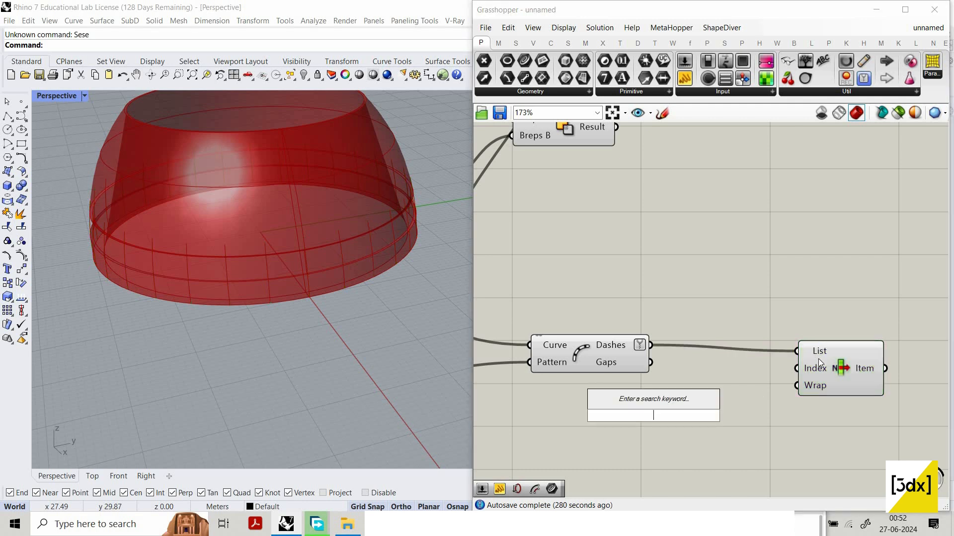
pyautogui.scroll(3, 674, 393)
pyautogui.moveTo(788, 385); pyautogui.dragTo(789, 382)
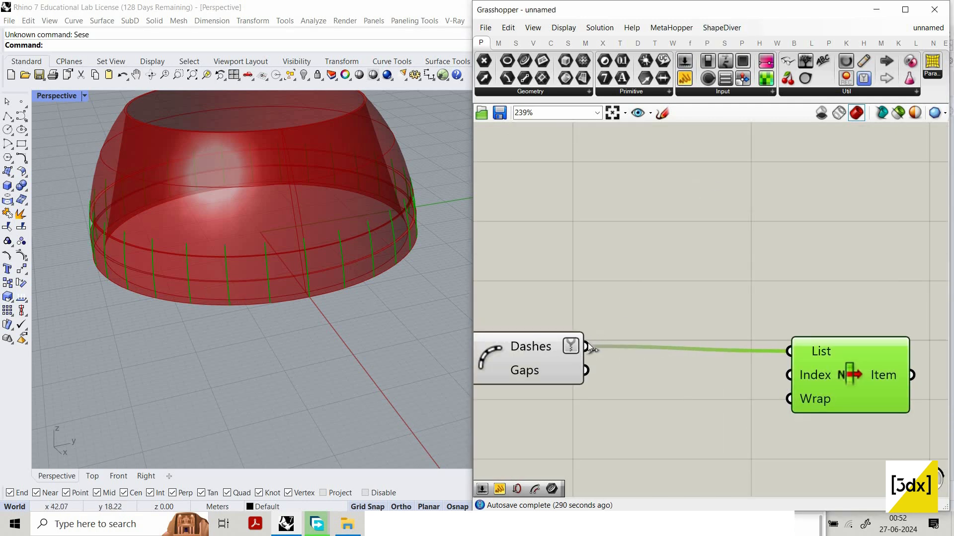
pyautogui.moveTo(684, 78); pyautogui.dragTo(691, 189)
pyautogui.moveTo(586, 346); pyautogui.dragTo(603, 213)
pyautogui.moveTo(707, 239); pyautogui.dragTo(782, 443)
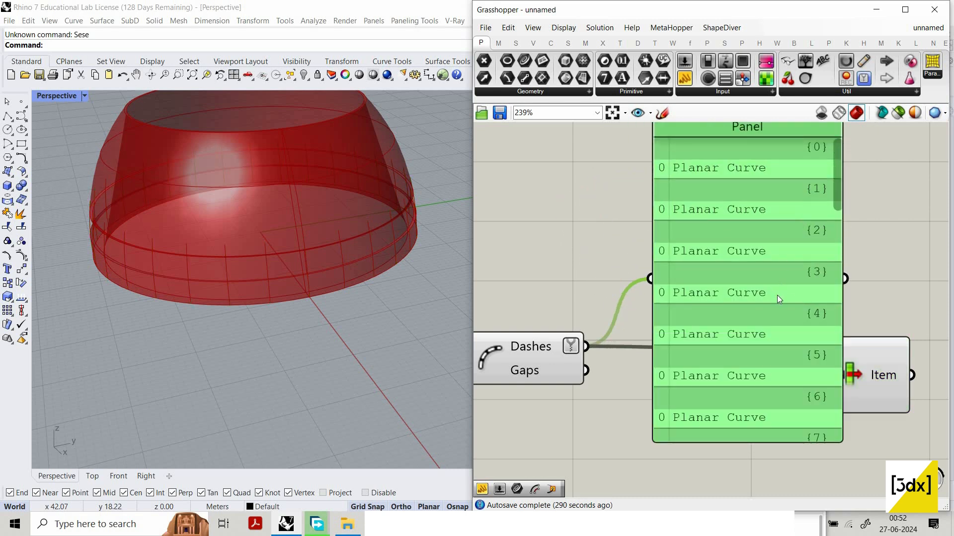
pyautogui.doubleClick(630, 265)
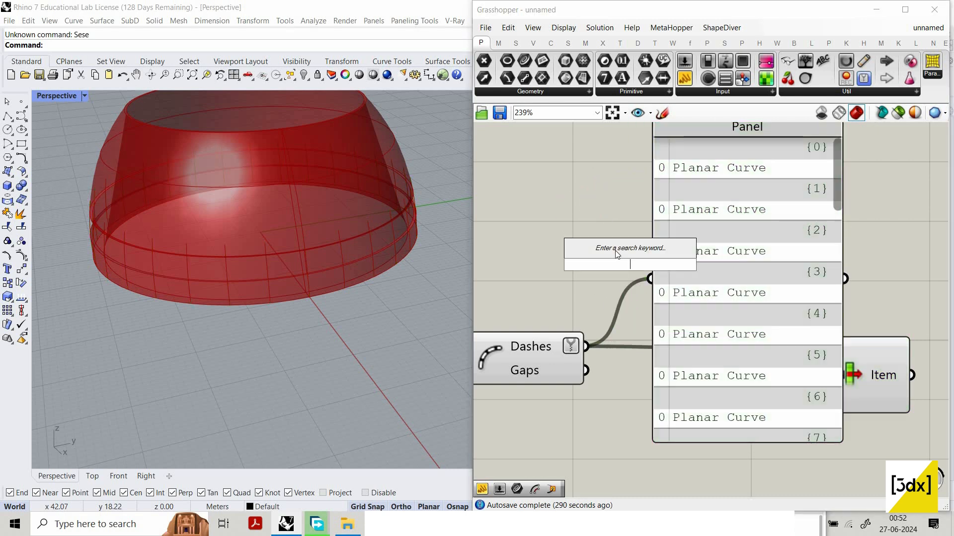
pyautogui.write('tre')
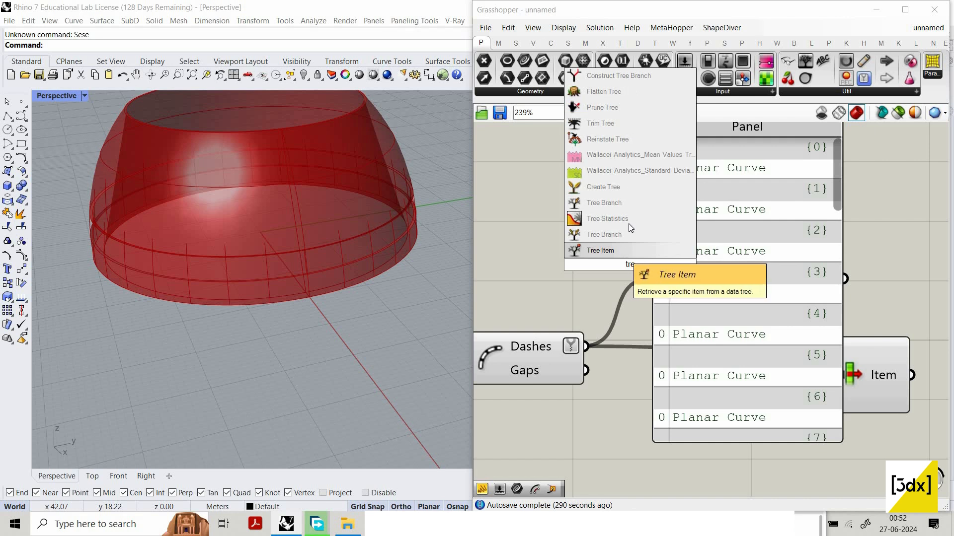
pyautogui.click(626, 203)
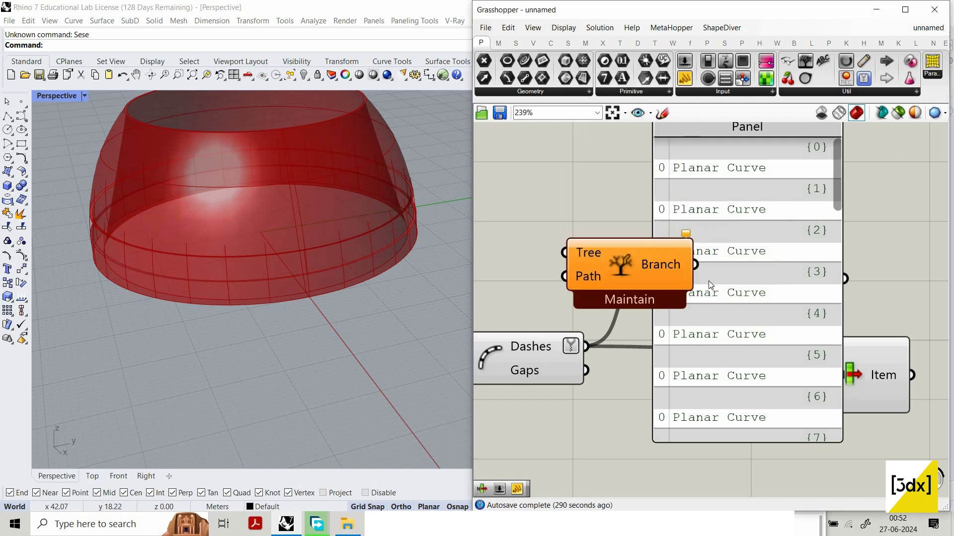
pyautogui.click(640, 270)
pyautogui.press('Delete')
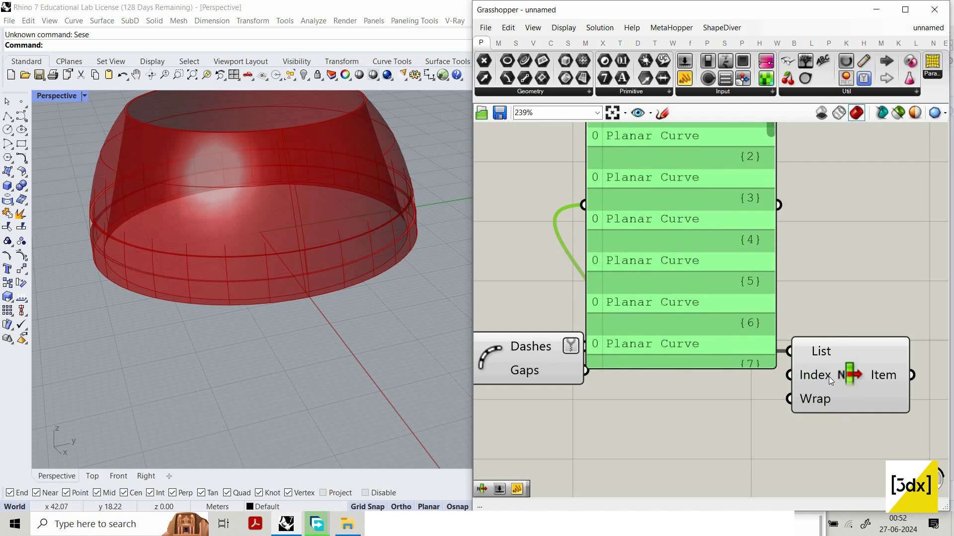
# Flatten the List Item's List input and move the panel above the component
pyautogui.rightClick(811, 351)
pyautogui.click(825, 389)
pyautogui.moveTo(751, 277); pyautogui.dragTo(823, 229)
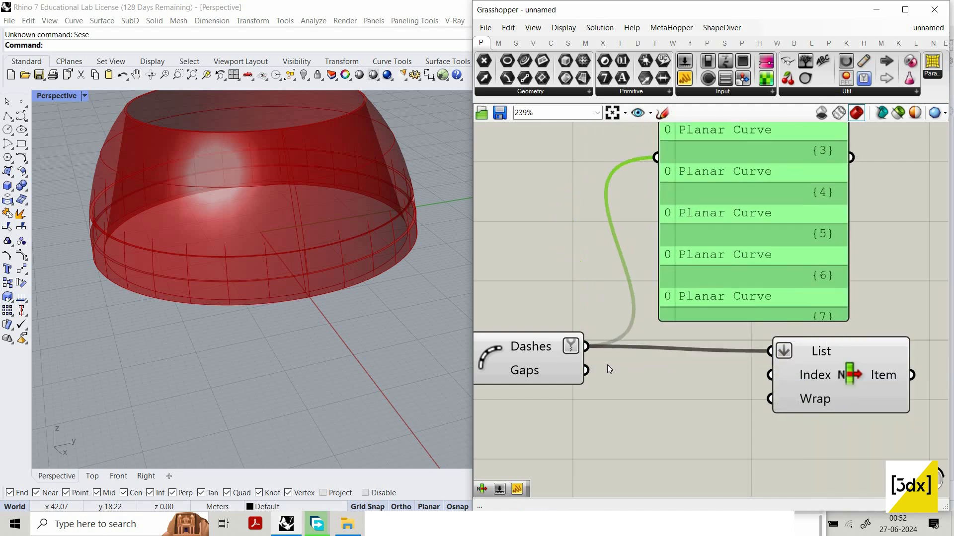
# Add a Number Slider with value 1, connect it to the List Item's Index input and place it below Dash Pattern
pyautogui.doubleClick(607, 364)
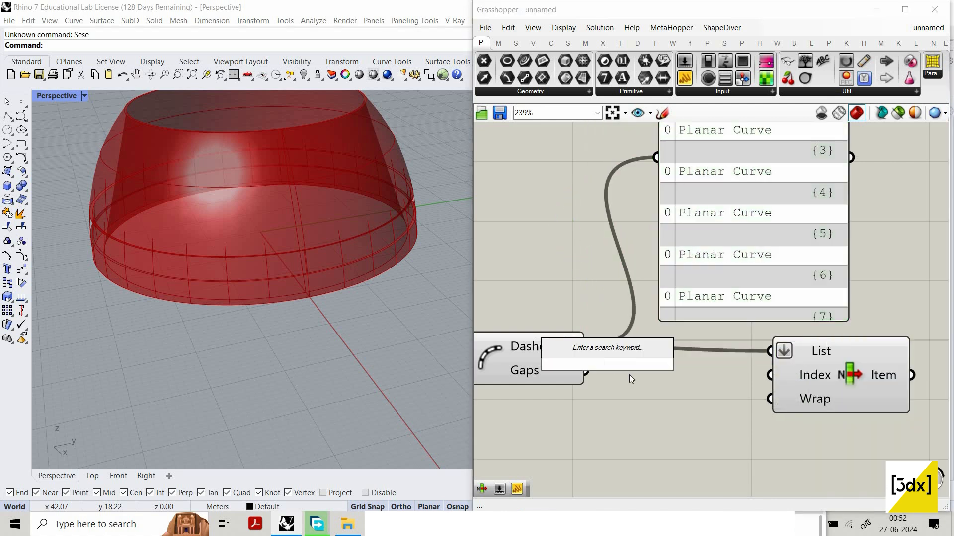
pyautogui.write('1')
pyautogui.press('Return')
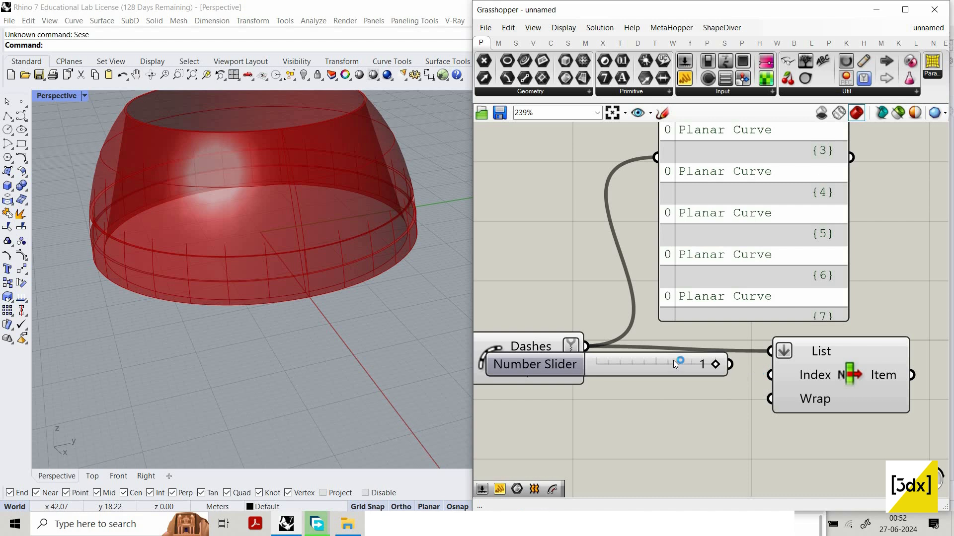
pyautogui.moveTo(728, 364); pyautogui.dragTo(769, 375)
pyautogui.moveTo(556, 365); pyautogui.dragTo(515, 419)
pyautogui.scroll(-4, 709, 423)
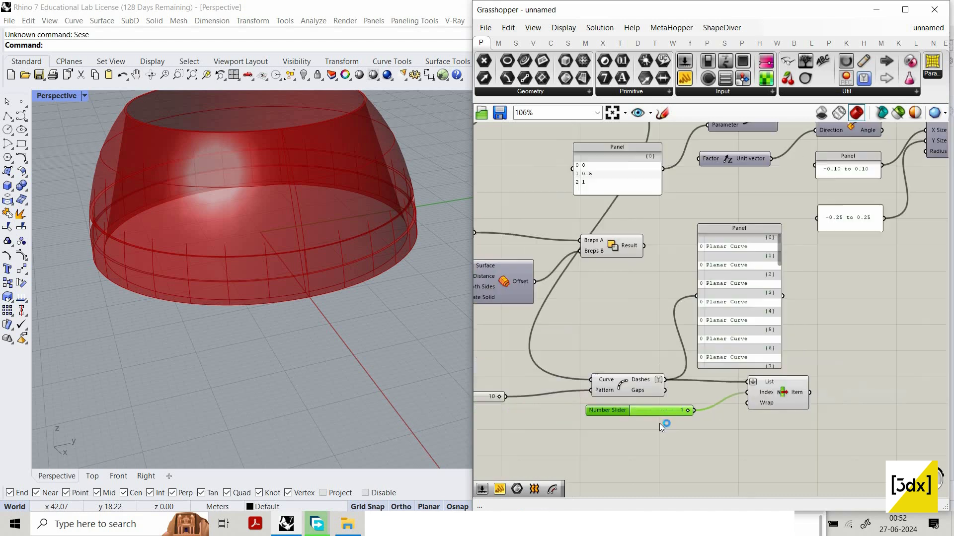
pyautogui.scroll(3, 696, 423)
pyautogui.moveTo(702, 436); pyautogui.dragTo(589, 333)
pyautogui.click(714, 431)
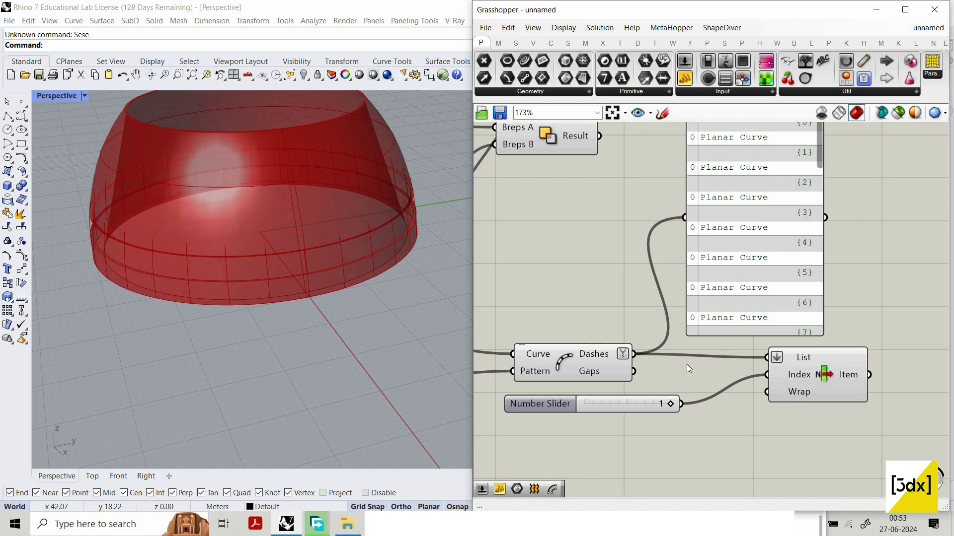
# Add a Shift List component, connect the Dashes output to its List input and flatten that input
pyautogui.scroll(2, 621, 460)
pyautogui.doubleClick(621, 460)
pyautogui.write('shift')
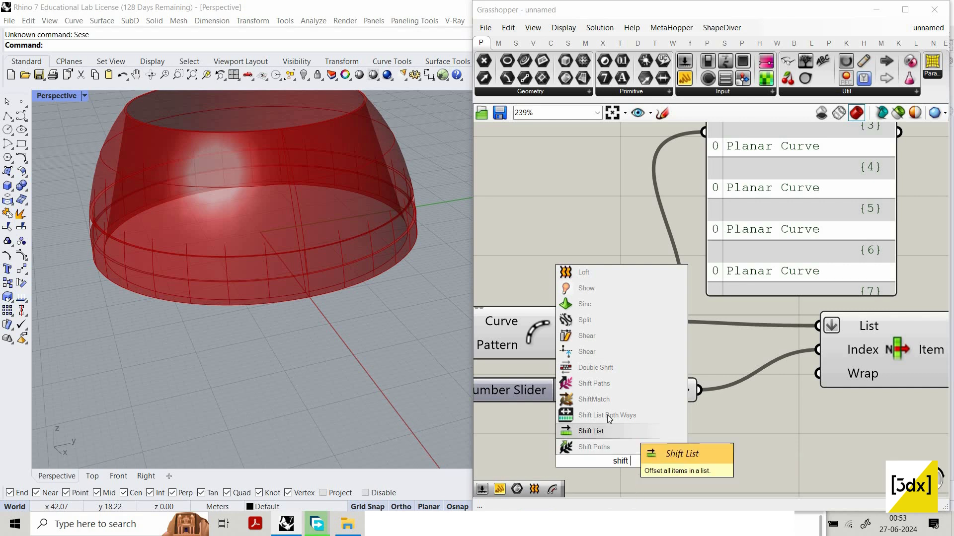
pyautogui.click(623, 430)
pyautogui.scroll(2, 618, 437)
pyautogui.moveTo(639, 277); pyautogui.dragTo(543, 437)
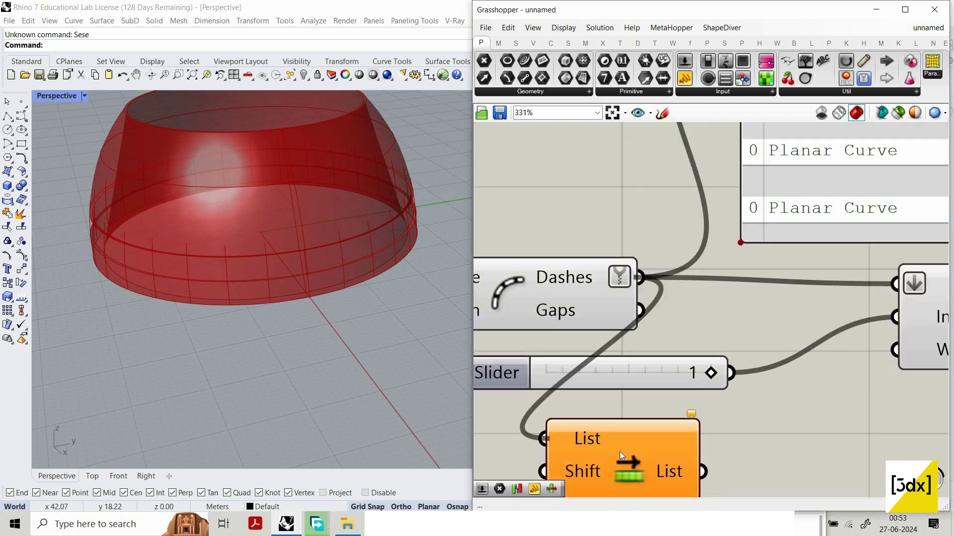
pyautogui.rightClick(575, 438)
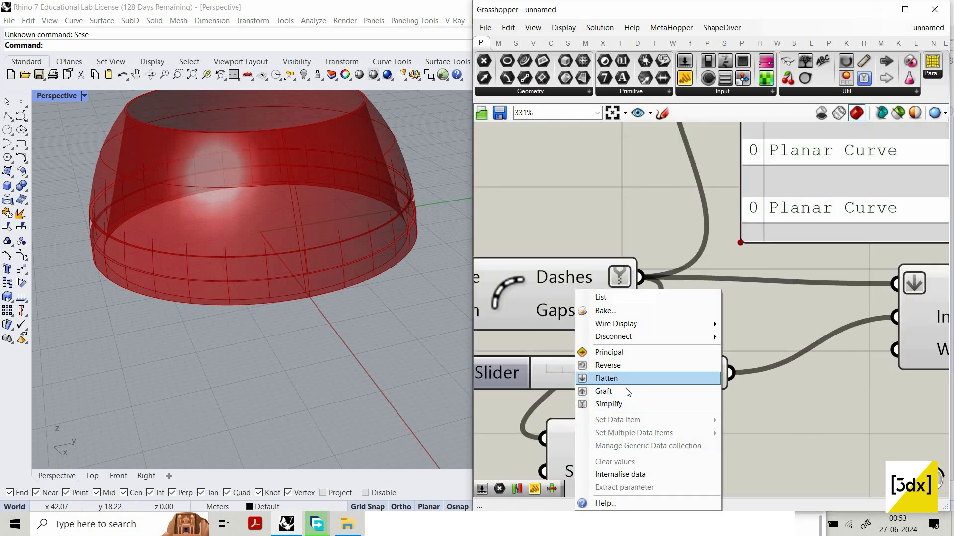
pyautogui.click(627, 378)
# Duplicate the List Item below the original and connect the Shift List's output to the copy's List input
pyautogui.scroll(-1, 774, 356)
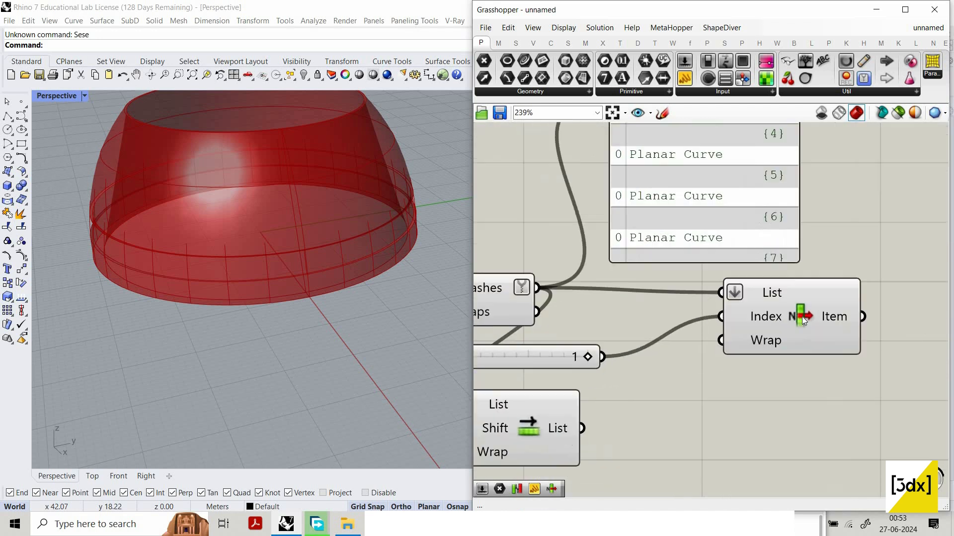
pyautogui.click(799, 335)
pyautogui.hotkey('ctrl', 'c')
pyautogui.hotkey('ctrl', 'v')
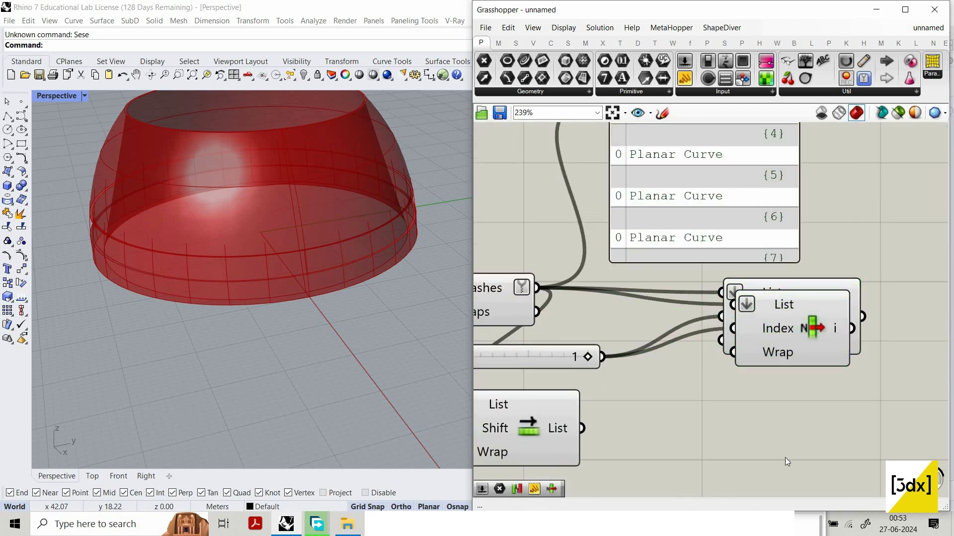
pyautogui.scroll(-3, 726, 457)
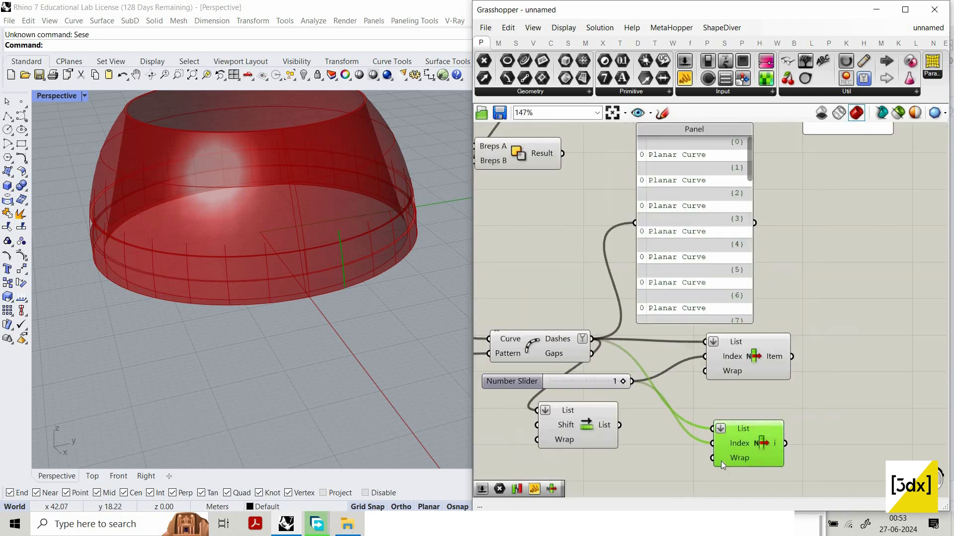
pyautogui.scroll(2, 715, 422)
pyautogui.moveTo(710, 417); pyautogui.dragTo(582, 413)
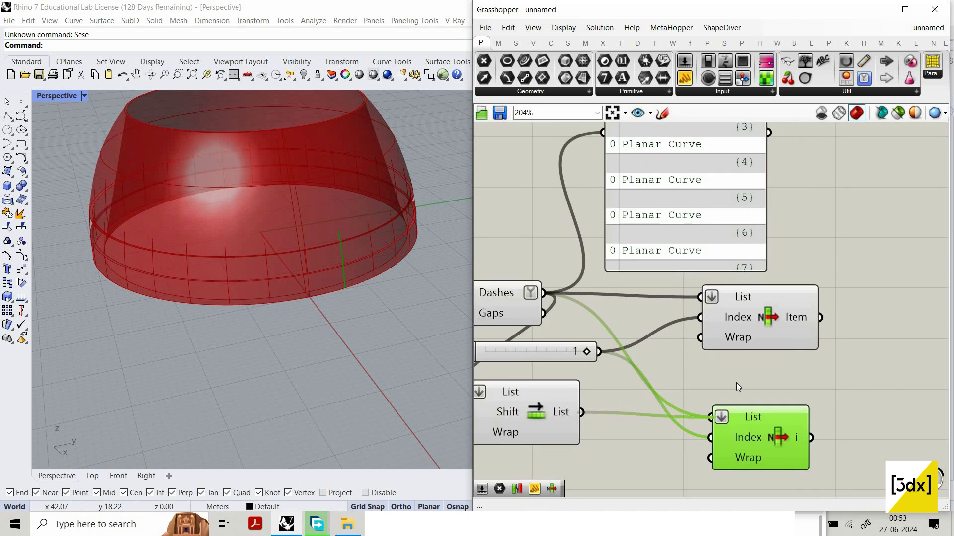
pyautogui.moveTo(765, 422); pyautogui.dragTo(765, 428)
# Tidy the layout of the panel and List Items and turn off the preview of Dash Pattern and Shift List
pyautogui.scroll(-4, 698, 362)
pyautogui.moveTo(691, 175); pyautogui.dragTo(691, 127)
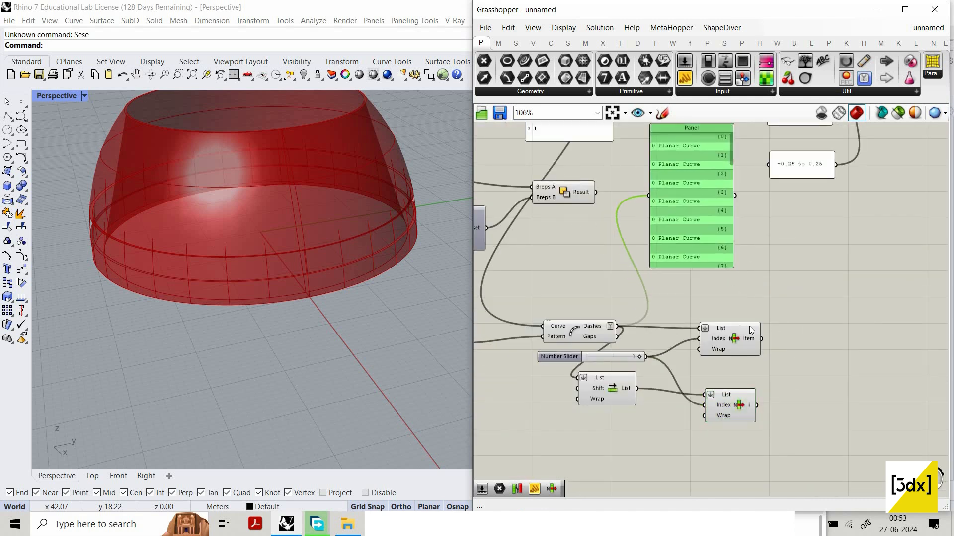
pyautogui.moveTo(774, 311); pyautogui.dragTo(556, 238)
pyautogui.rightClick(586, 241)
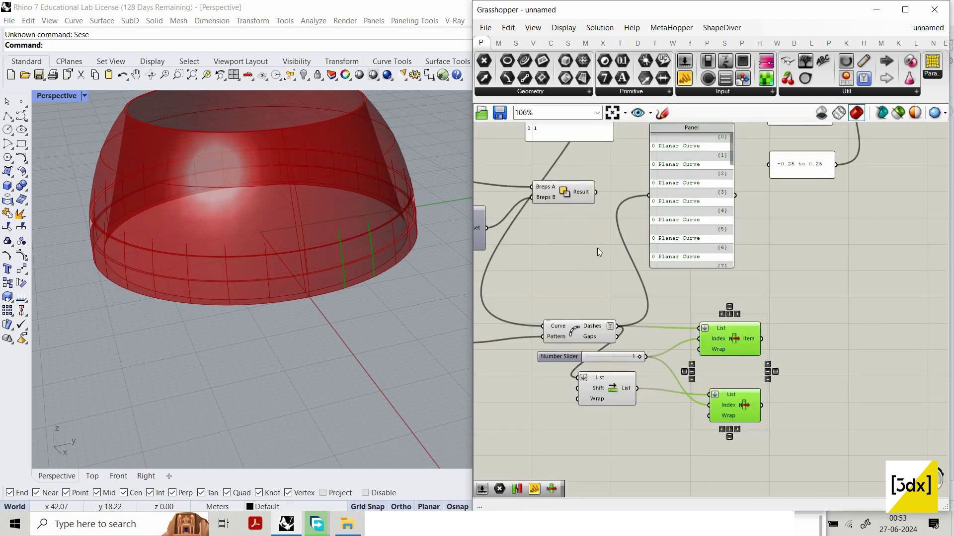
pyautogui.click(624, 264)
pyautogui.scroll(5, 375, 244)
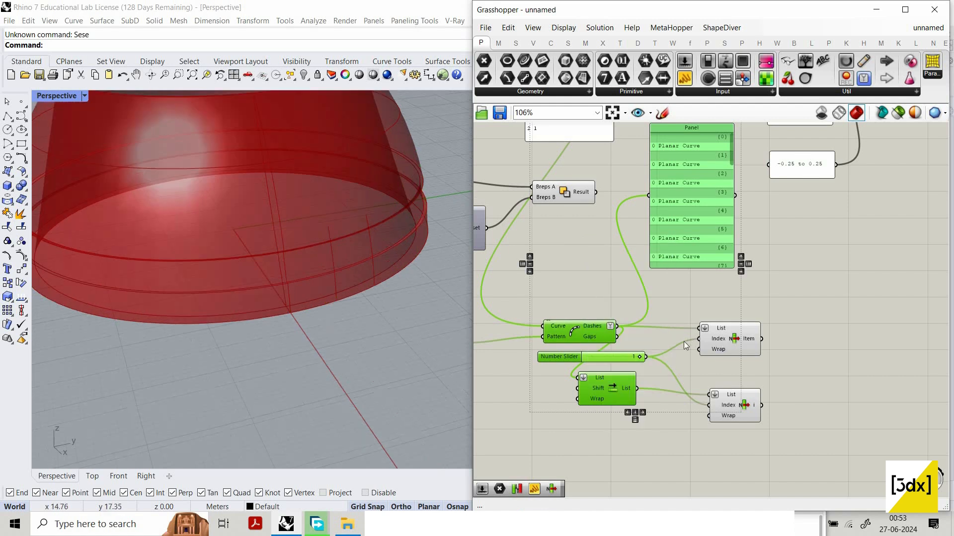
pyautogui.scroll(2, 683, 341)
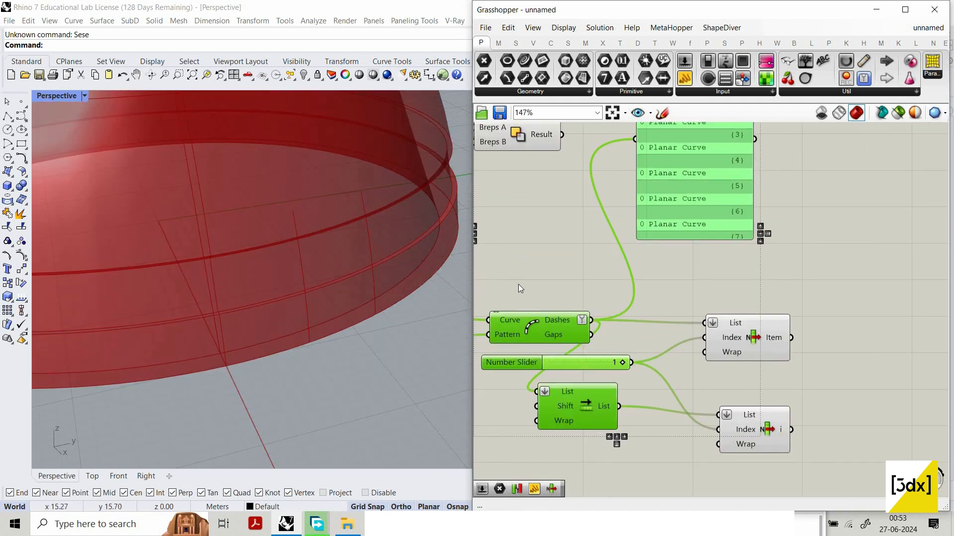
# Add a Loft component and connect the outputs of both List Items to its Curves input
pyautogui.doubleClick(856, 386)
pyautogui.write('loft')
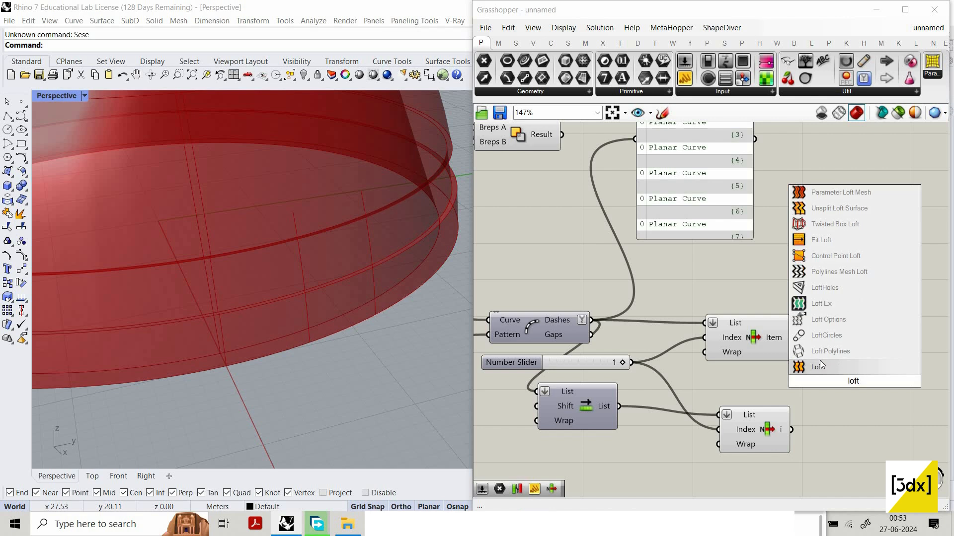
pyautogui.click(820, 365)
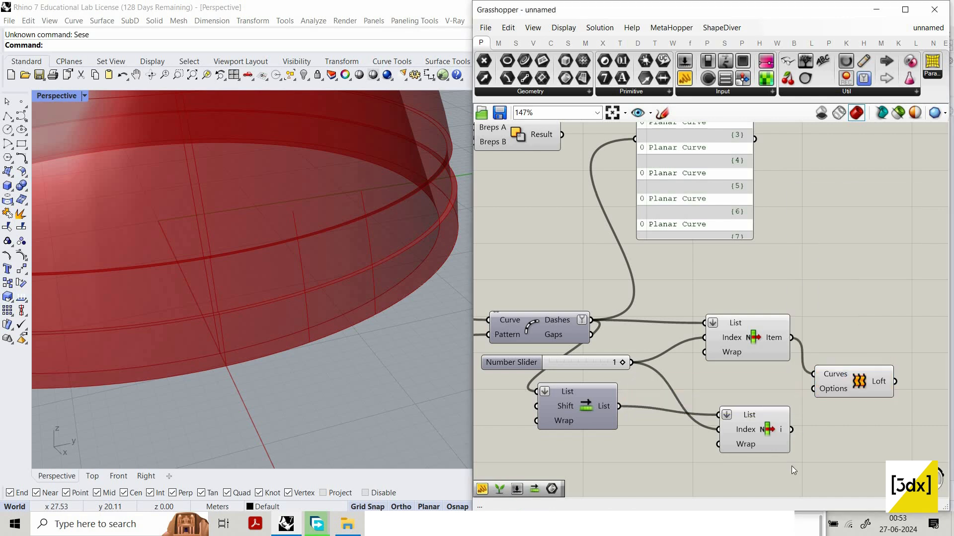
# Turn off the preview of both List Items and select the Loft component to check its surface on the dome
pyautogui.moveTo(791, 466); pyautogui.dragTo(734, 257)
pyautogui.rightClick(735, 257)
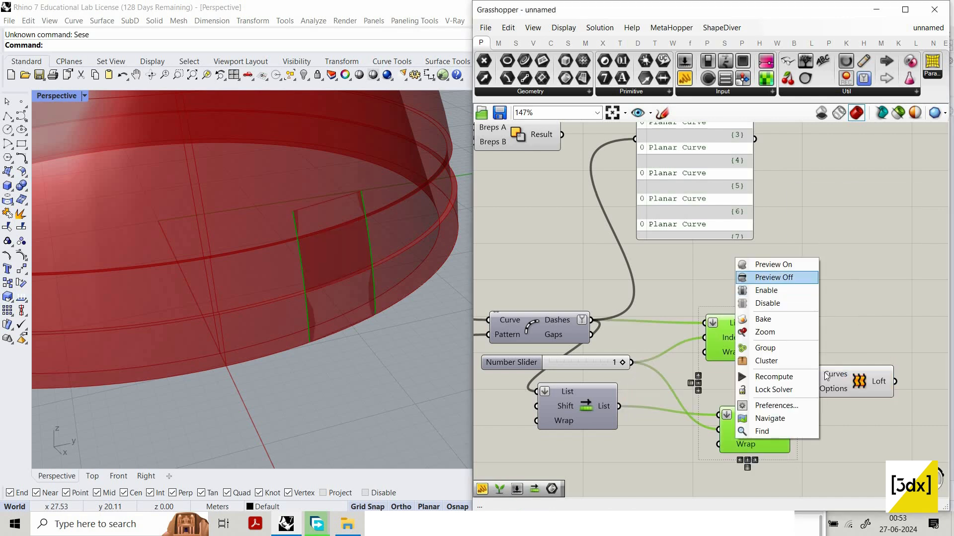
pyautogui.click(773, 277)
pyautogui.click(862, 381)
pyautogui.scroll(-5, 737, 332)
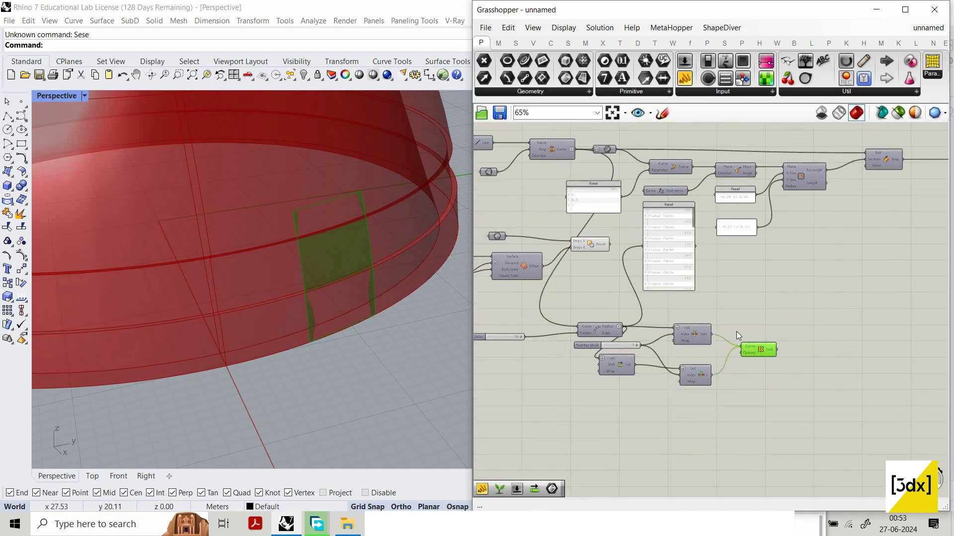
# Add an Offset Surface component with Distance and Both Sides inputs and connect the Loft output to its Surface input
pyautogui.scroll(3, 736, 332)
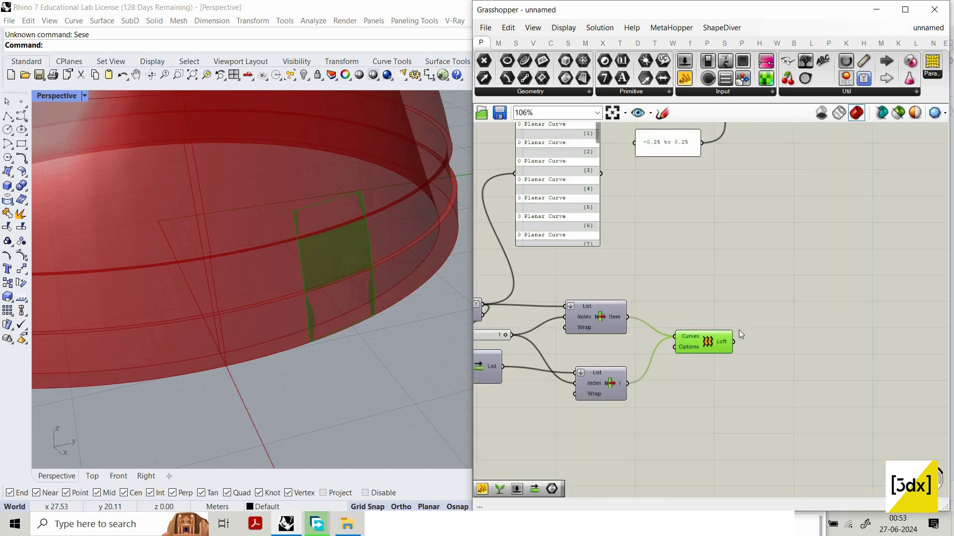
pyautogui.scroll(-2, 817, 363)
pyautogui.scroll(2, 818, 363)
pyautogui.doubleClick(818, 363)
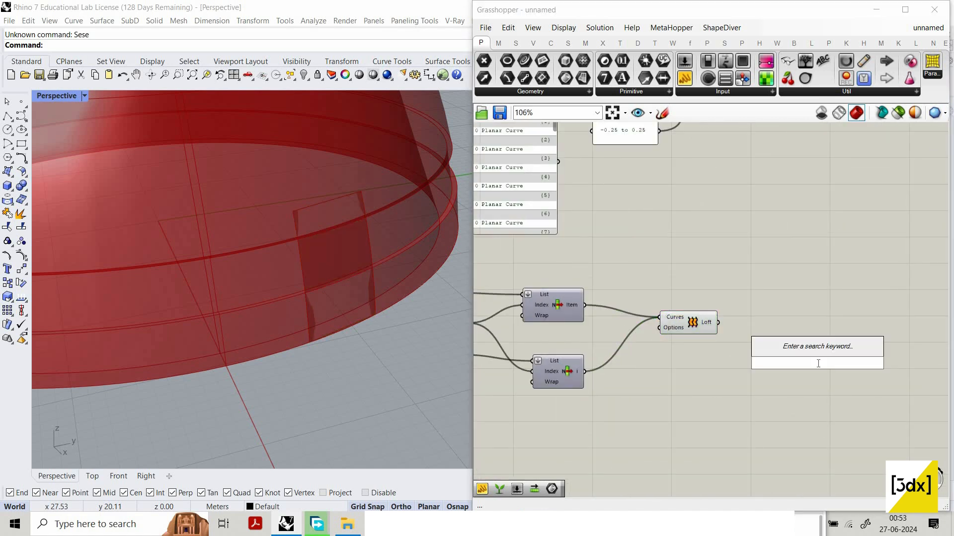
pyautogui.write('offset')
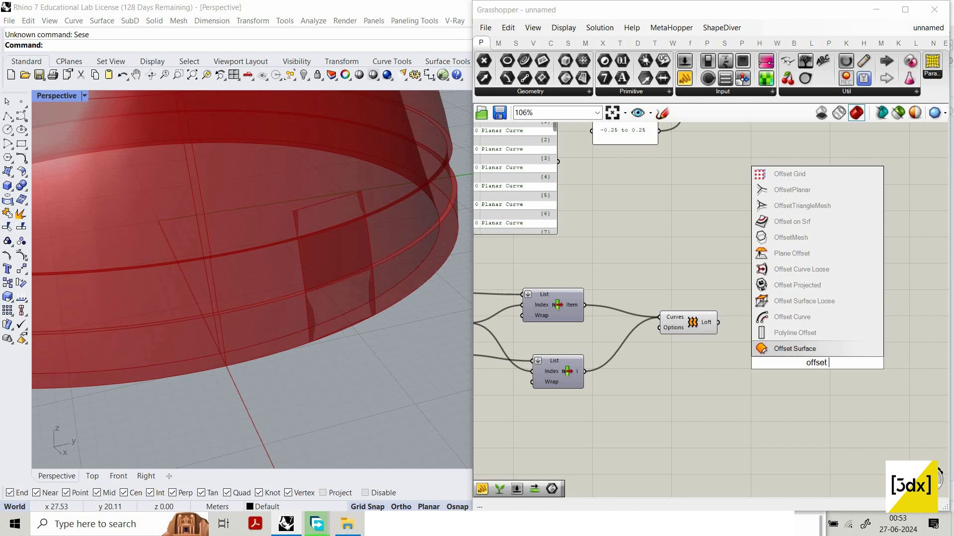
pyautogui.write(' su')
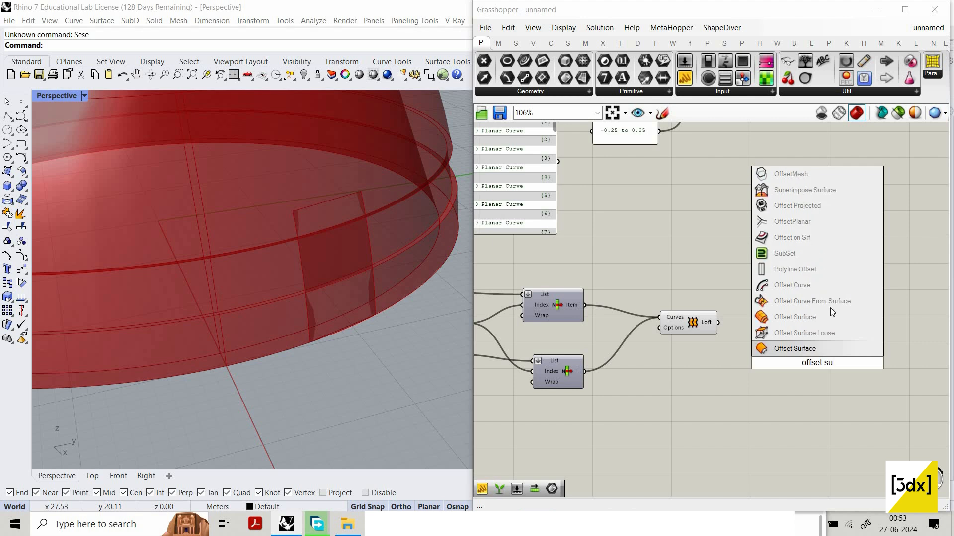
pyautogui.press('Return')
pyautogui.moveTo(718, 322); pyautogui.dragTo(846, 341)
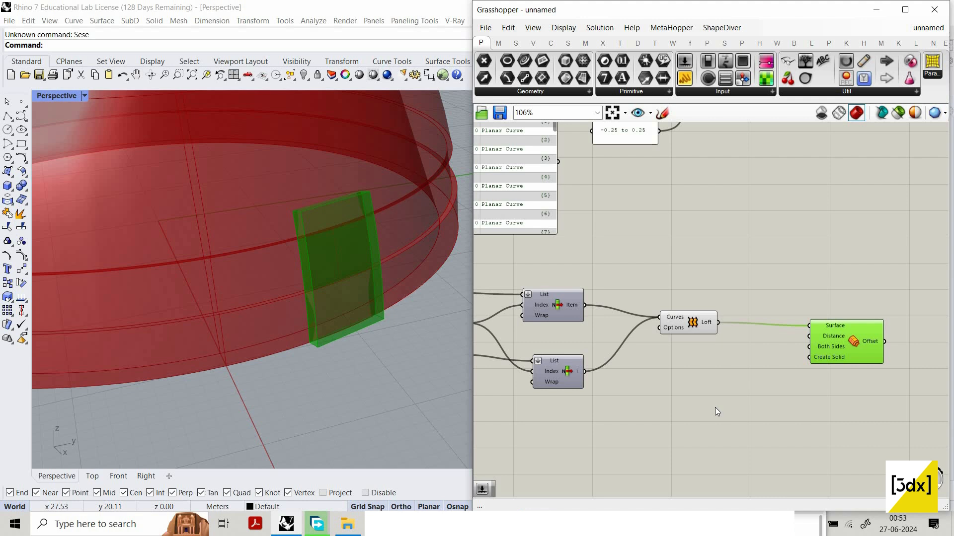
# Give the Distance input of Offset Surface an expression of x that reverses the offset direction
pyautogui.scroll(2, 837, 324)
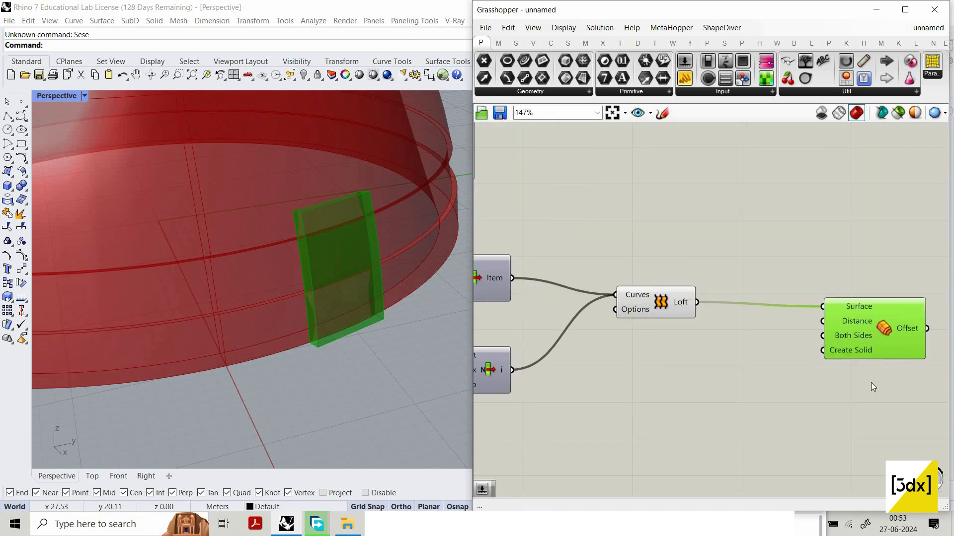
pyautogui.rightClick(845, 320)
pyautogui.moveTo(860, 404)
pyautogui.click(777, 418)
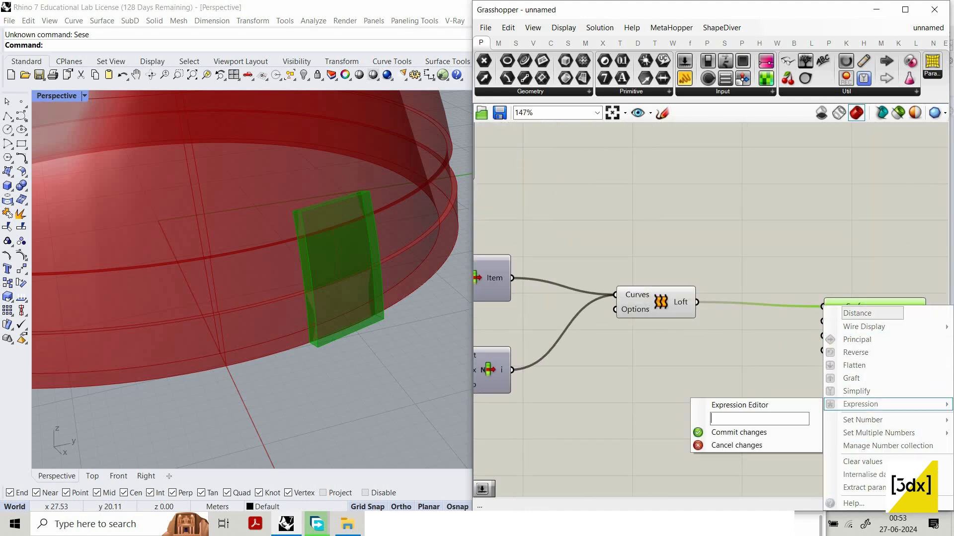
pyautogui.write('x')
pyautogui.click(775, 432)
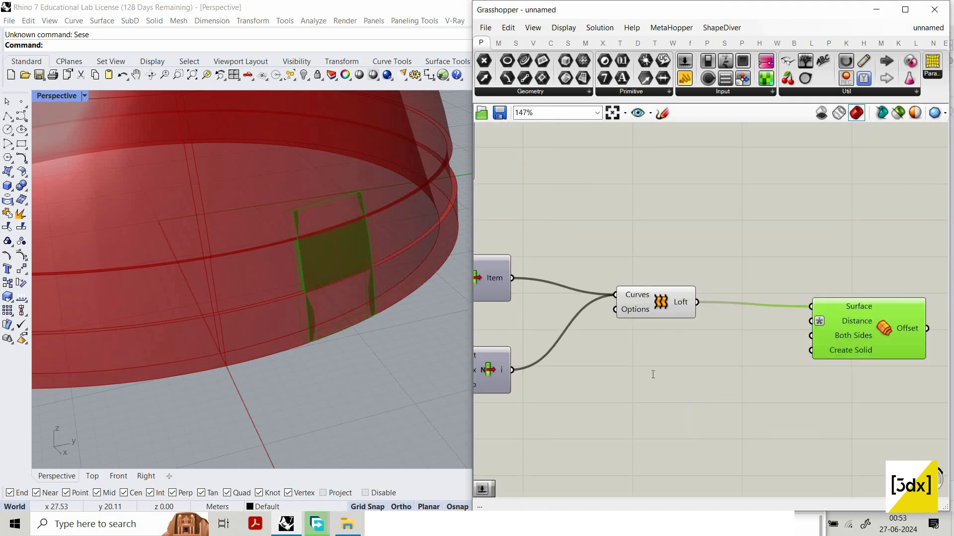
# Create a 0.6 number slider and connect it to the Distance and Both Sides inputs of Offset Surface
pyautogui.doubleClick(652, 370)
pyautogui.write('nu')
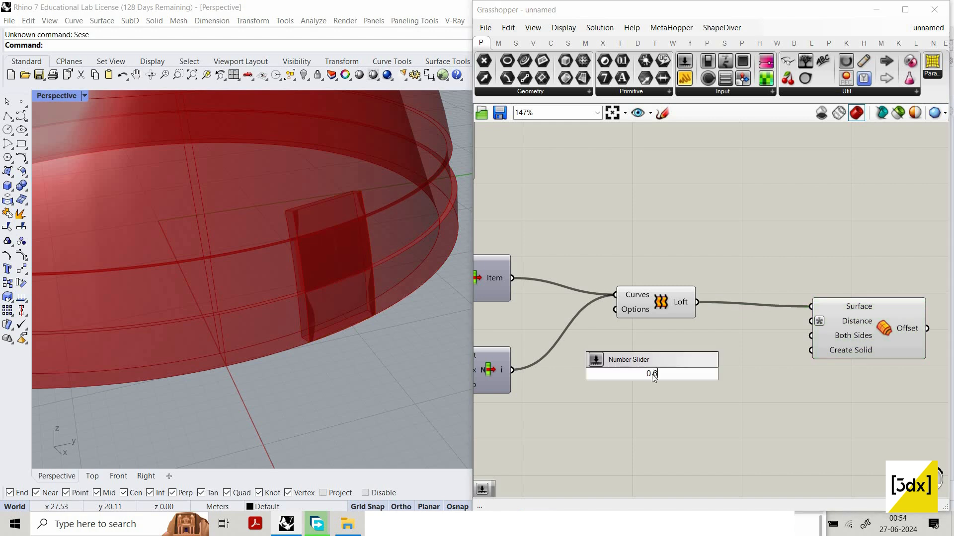
pyautogui.press('Return')
pyautogui.moveTo(728, 373); pyautogui.dragTo(811, 321)
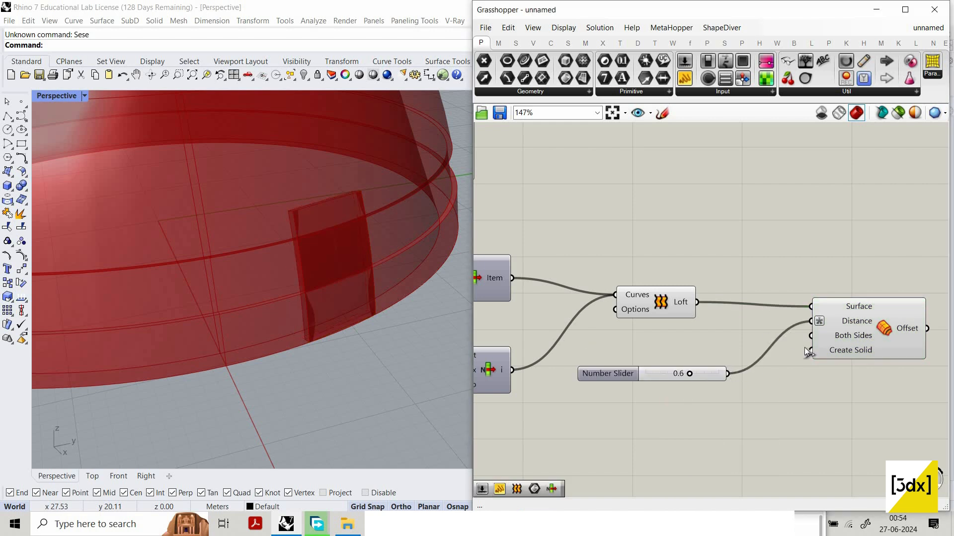
pyautogui.moveTo(728, 374); pyautogui.dragTo(857, 338)
pyautogui.moveTo(866, 305); pyautogui.dragTo(877, 307)
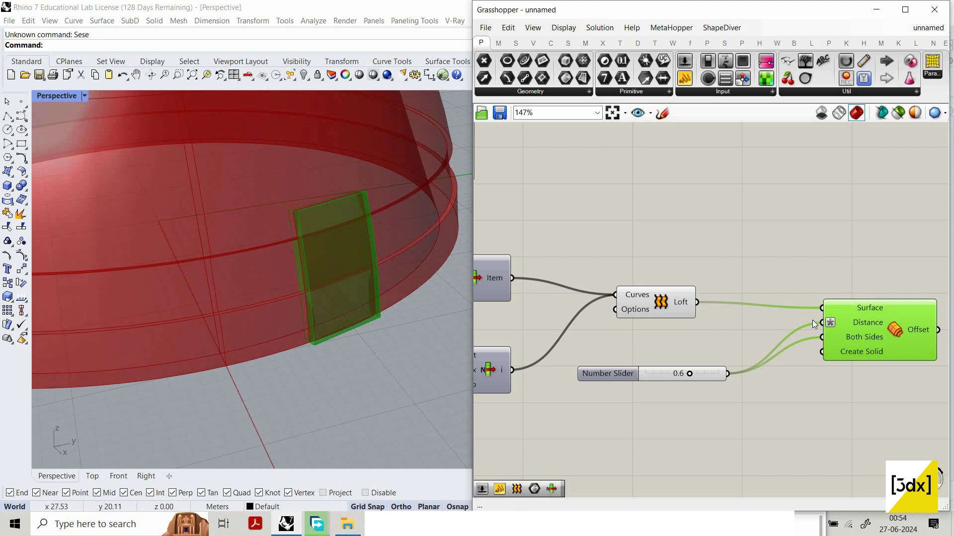
# Add a Cap Holes component and connect the Offset Surface output to its Brep input
pyautogui.moveTo(877, 328); pyautogui.dragTo(712, 331, button='right')
pyautogui.scroll(-1, 712, 333)
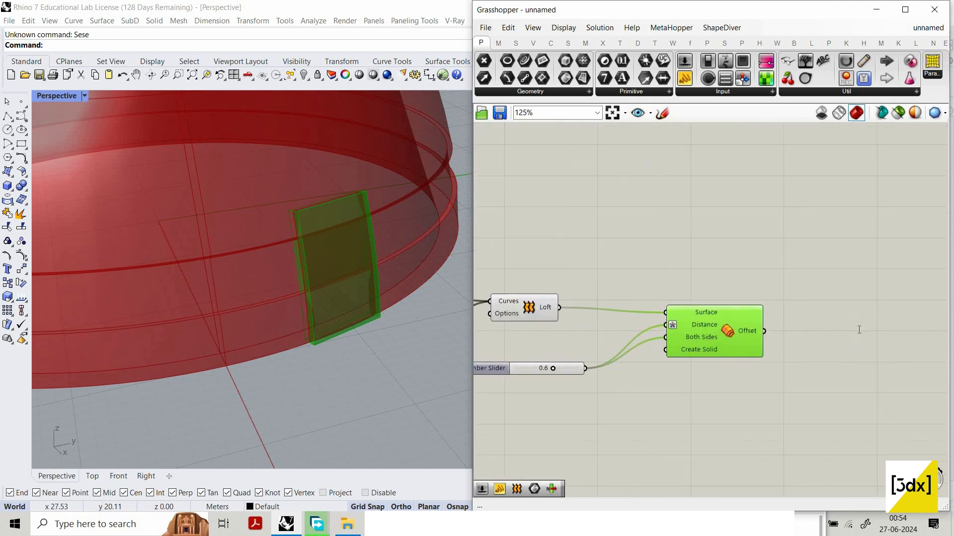
pyautogui.doubleClick(857, 330)
pyautogui.write('cap')
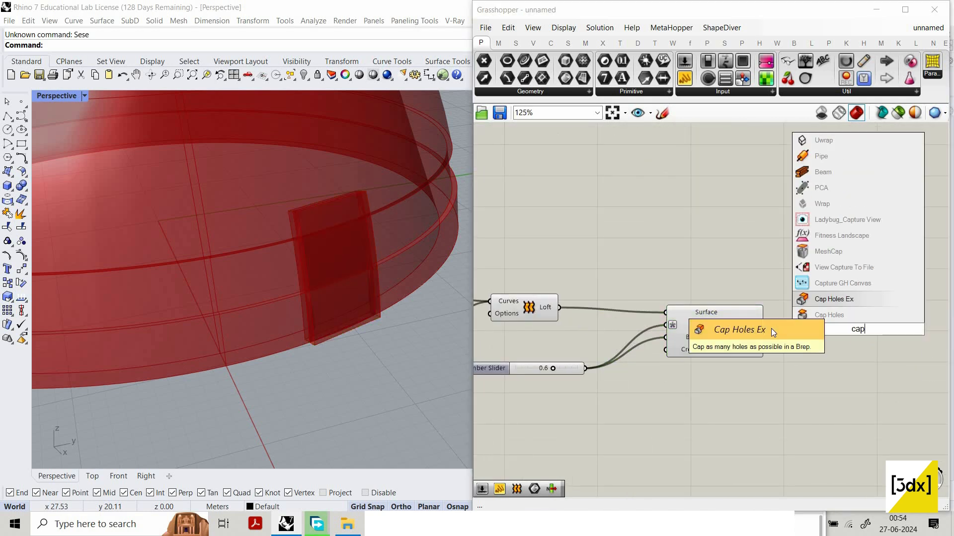
pyautogui.press('Return')
pyautogui.moveTo(764, 330); pyautogui.dragTo(833, 333)
# Turn off the preview of the Loft and Offset Surface components
pyautogui.scroll(-3, 704, 329)
pyautogui.scroll(2, 652, 332)
pyautogui.moveTo(652, 332); pyautogui.dragTo(553, 328, button='right')
pyautogui.moveTo(504, 227); pyautogui.dragTo(678, 348)
pyautogui.rightClick(540, 209)
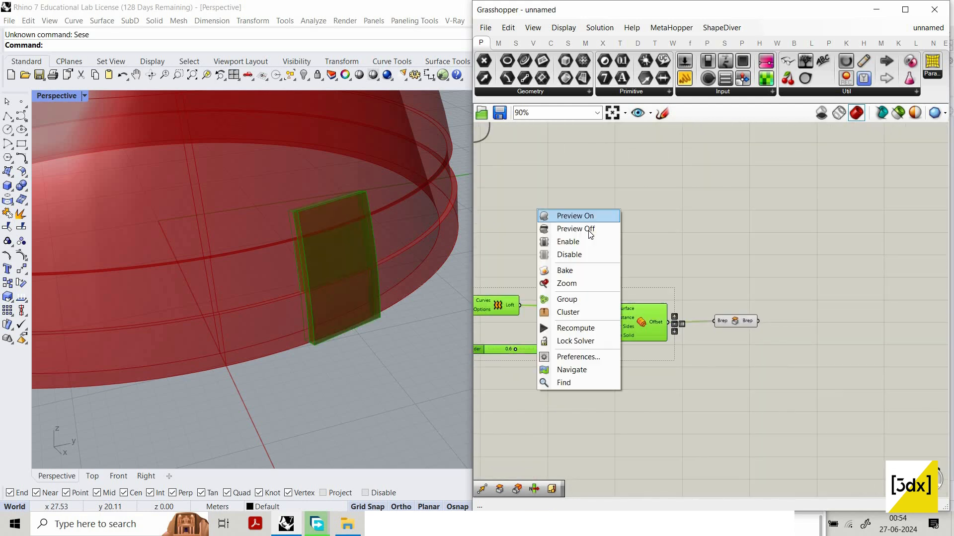
pyautogui.click(633, 256)
# Shift the whole dash, list, loft and offset component group further down the canvas to free up space above it
pyautogui.scroll(-4, 685, 238)
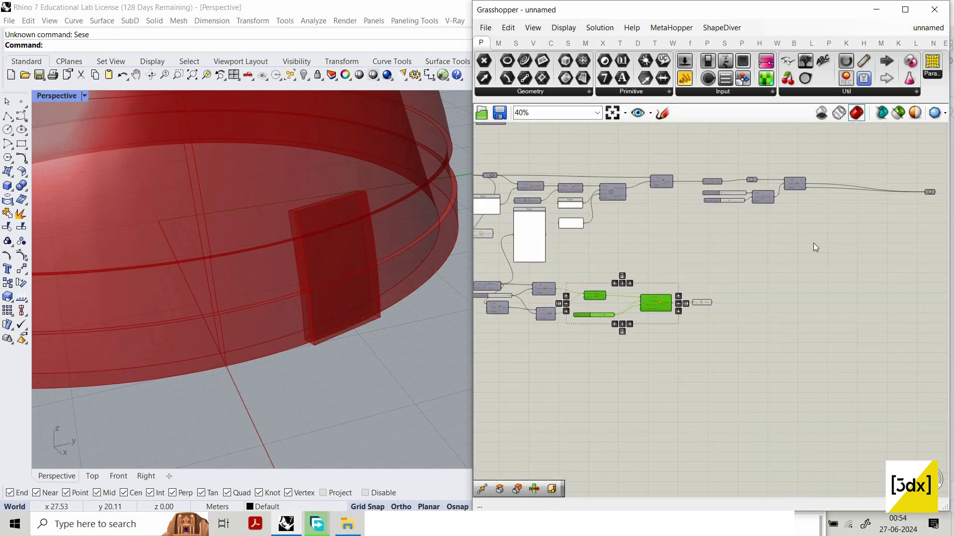
pyautogui.scroll(-2, 751, 210)
pyautogui.scroll(4, 752, 260)
pyautogui.scroll(-5, 779, 302)
pyautogui.scroll(3, 794, 328)
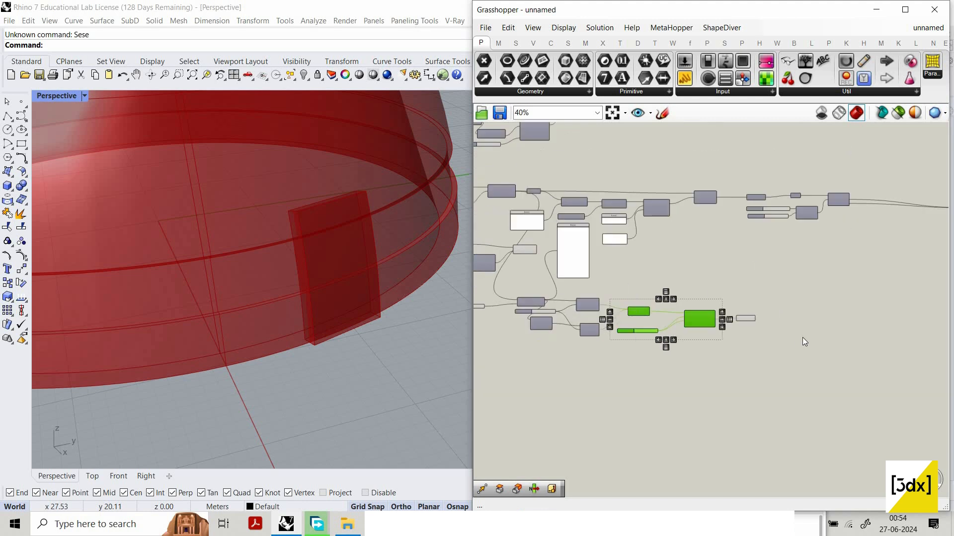
pyautogui.scroll(-4, 803, 338)
pyautogui.moveTo(565, 273); pyautogui.dragTo(571, 276)
pyautogui.scroll(3, 803, 337)
pyautogui.moveTo(783, 333); pyautogui.dragTo(556, 271)
pyautogui.moveTo(758, 322); pyautogui.dragTo(532, 269)
pyautogui.moveTo(696, 294); pyautogui.dragTo(695, 321)
pyautogui.click(845, 204)
# Move the existing Solid Difference component down into the free space above the dash and loft group
pyautogui.scroll(4, 846, 205)
pyautogui.scroll(4, 744, 202)
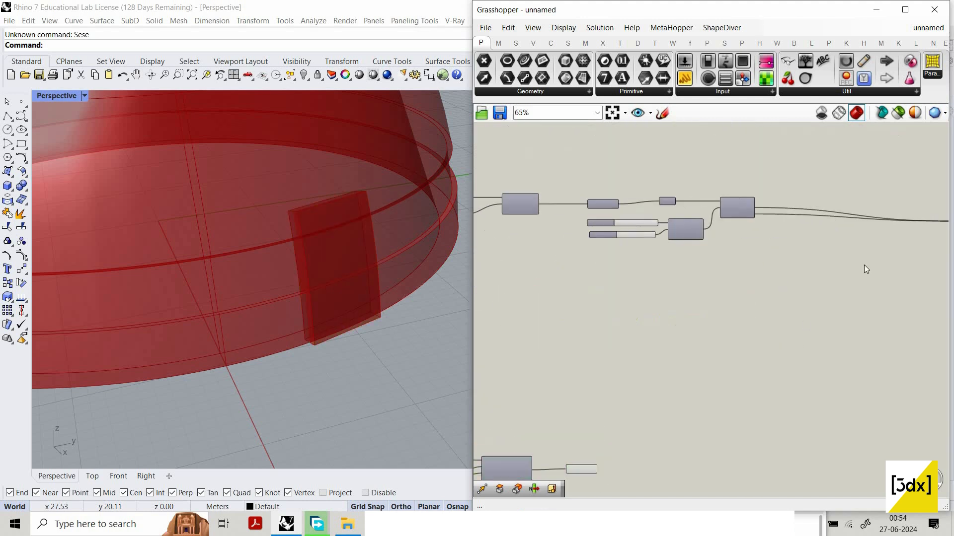
pyautogui.scroll(-8, 769, 262)
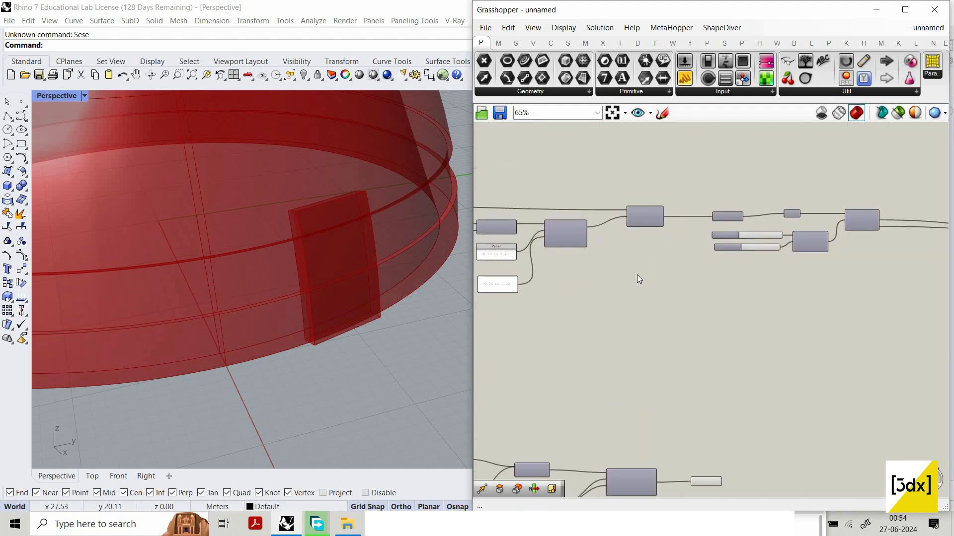
pyautogui.scroll(8, 561, 284)
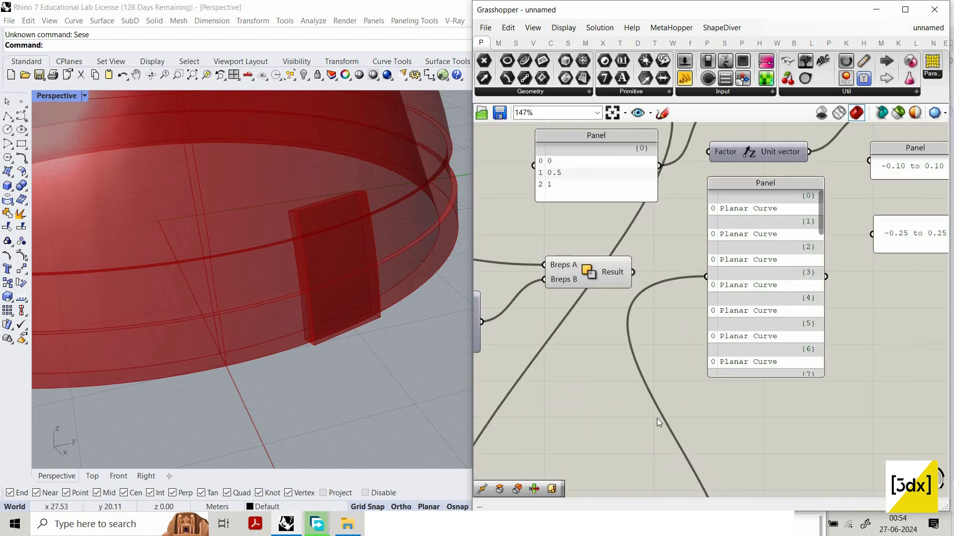
pyautogui.moveTo(595, 284); pyautogui.dragTo(631, 430)
pyautogui.scroll(-4, 752, 461)
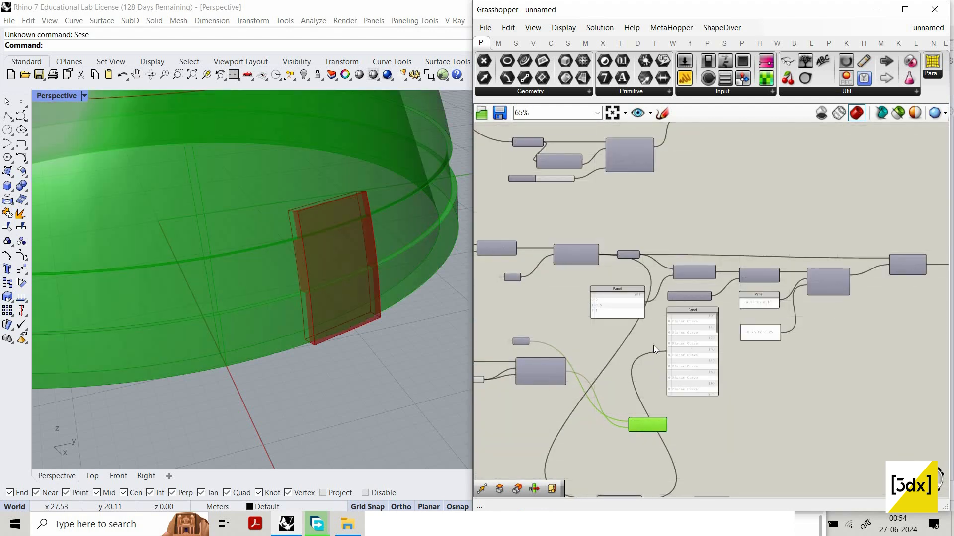
# Add a second Solid Difference with the first one's Result as Breps A and the capped offset panel as Breps B
pyautogui.scroll(-4, 768, 368)
pyautogui.scroll(6, 768, 367)
pyautogui.scroll(-1, 865, 397)
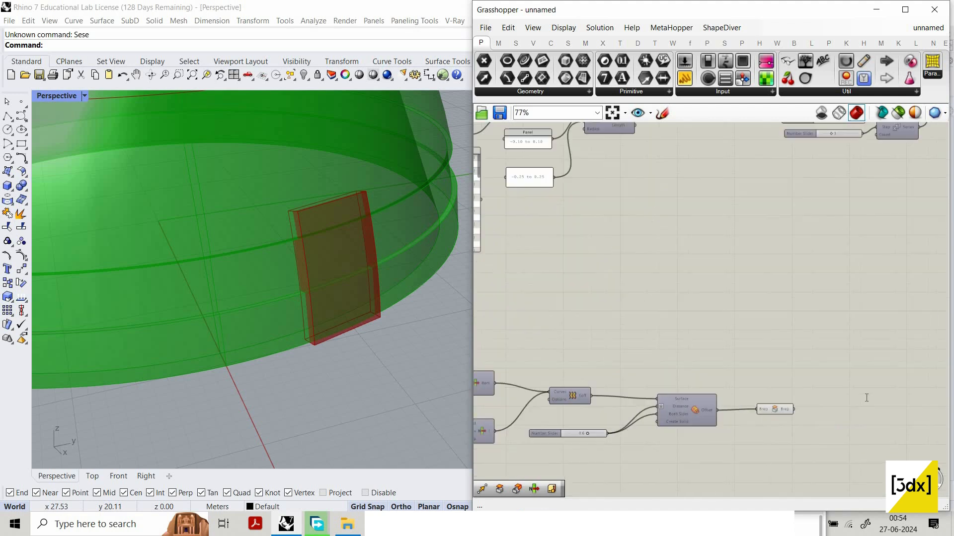
pyautogui.scroll(1, 866, 398)
pyautogui.doubleClick(866, 398)
pyautogui.write('soli')
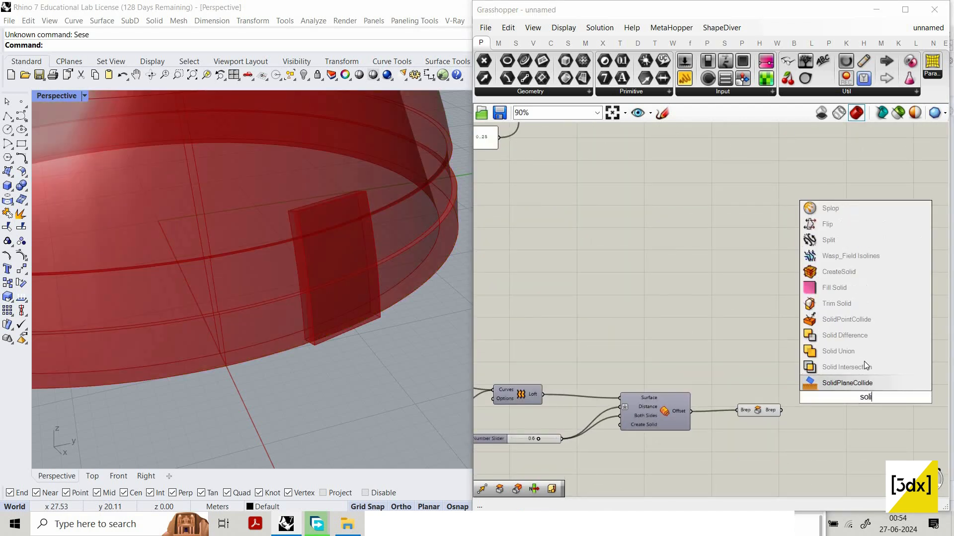
pyautogui.click(867, 336)
pyautogui.scroll(3, 797, 397)
pyautogui.moveTo(867, 404); pyautogui.dragTo(669, 351)
pyautogui.scroll(-5, 607, 321)
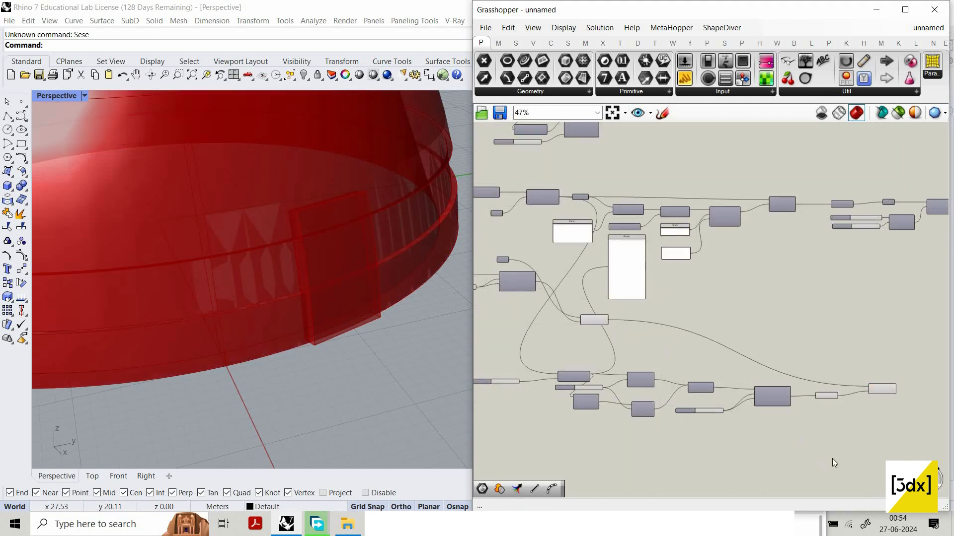
# Turn off the preview of the first Solid Difference and the list, loft, offset and cap components, then select the second Solid Difference
pyautogui.moveTo(844, 442); pyautogui.dragTo(595, 318)
pyautogui.rightClick(731, 329)
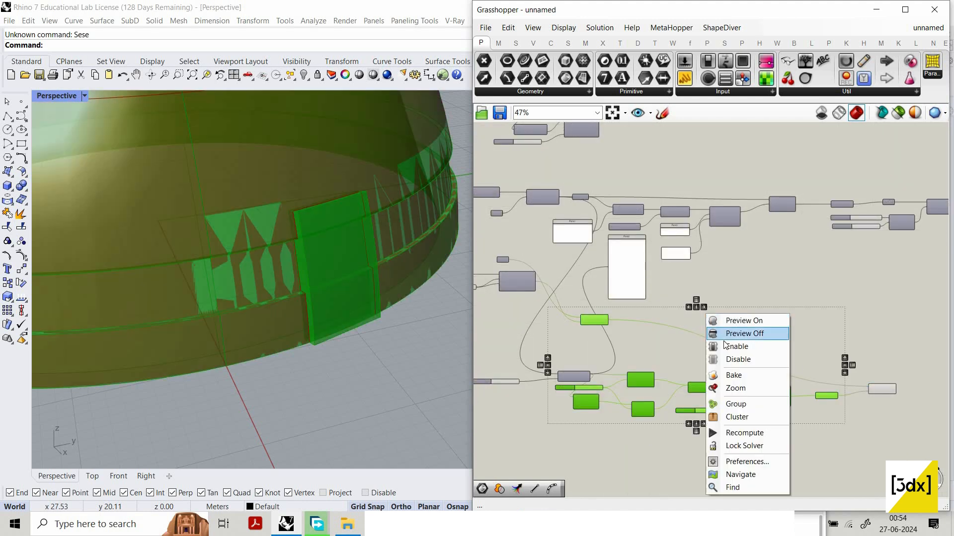
pyautogui.click(740, 332)
pyautogui.scroll(2, 888, 387)
pyautogui.click(882, 383)
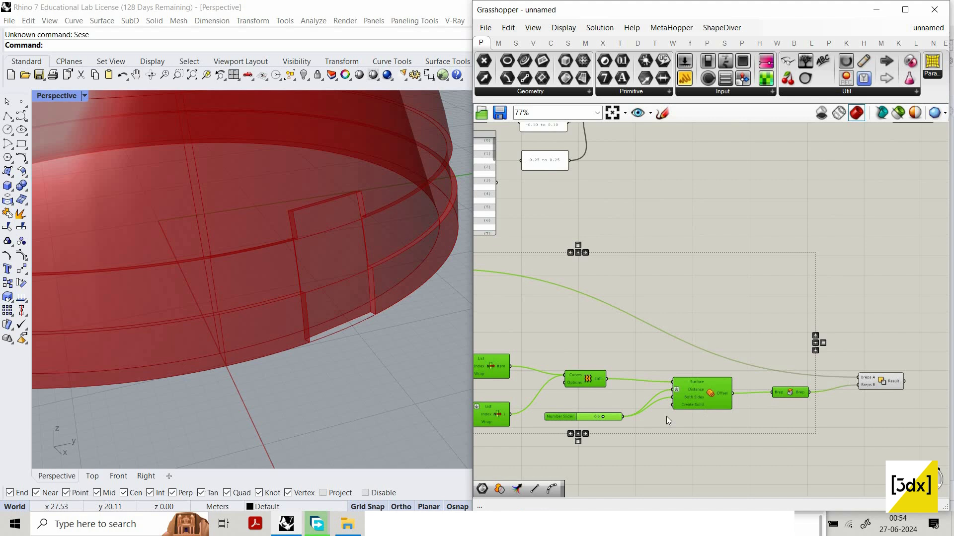
# Raise the maximum of the offset distance slider, try values of 4.0 and 2.0, and set it to 1.0
pyautogui.scroll(2, 602, 417)
pyautogui.moveTo(598, 419); pyautogui.dragTo(684, 423)
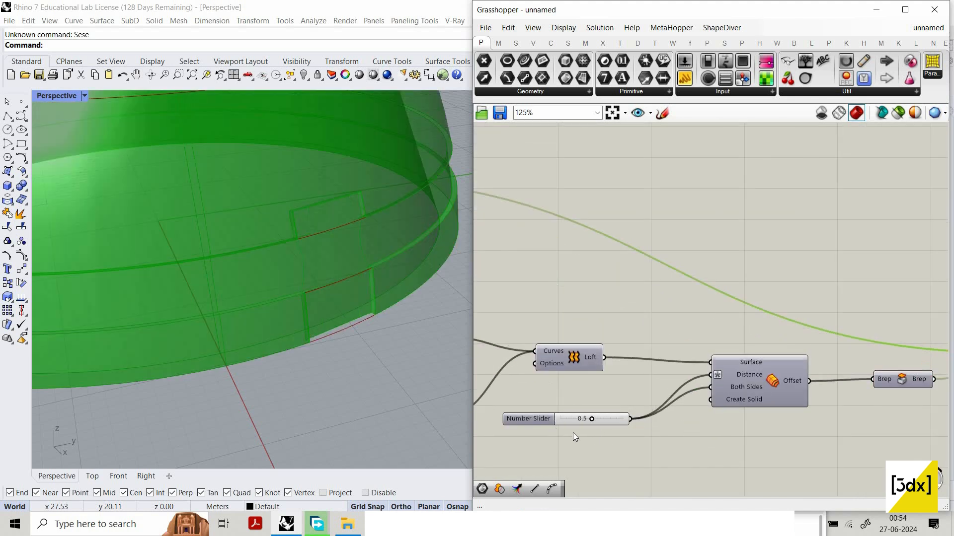
pyautogui.doubleClick(607, 416)
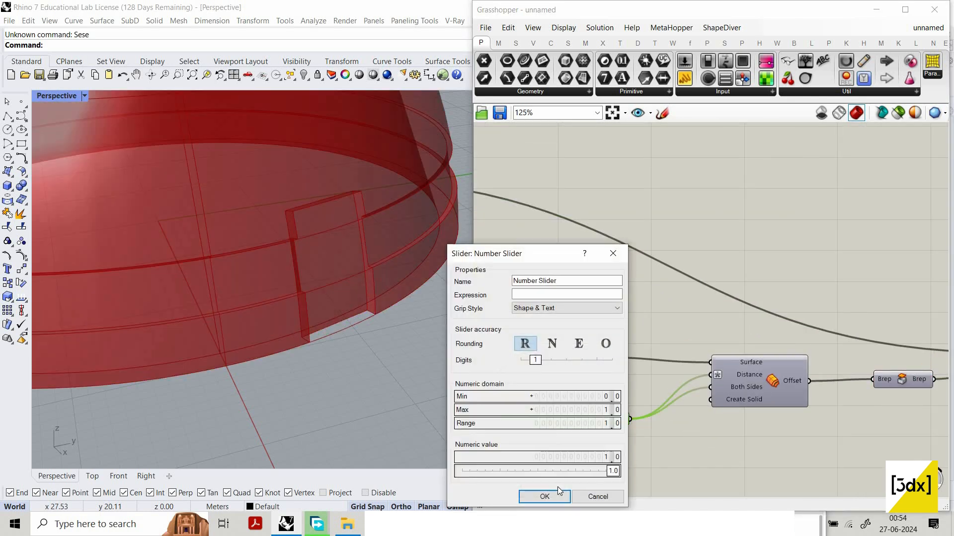
pyautogui.press('Return')
pyautogui.moveTo(577, 419); pyautogui.dragTo(644, 420)
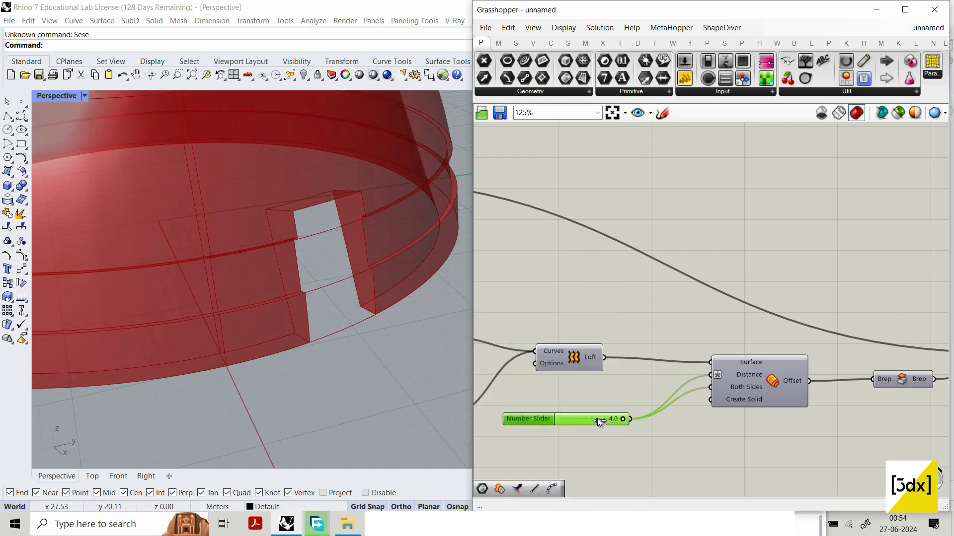
pyautogui.moveTo(546, 422); pyautogui.dragTo(594, 427)
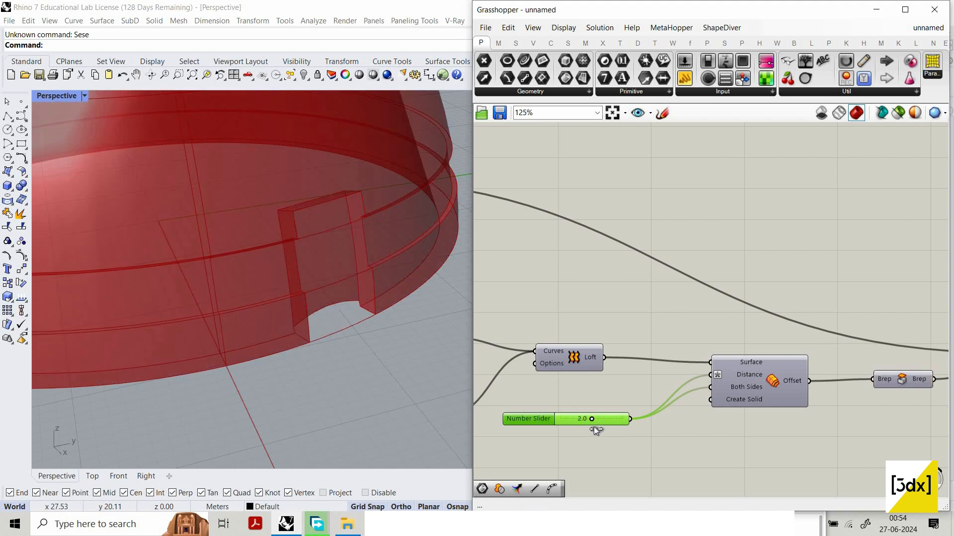
pyautogui.click(636, 442)
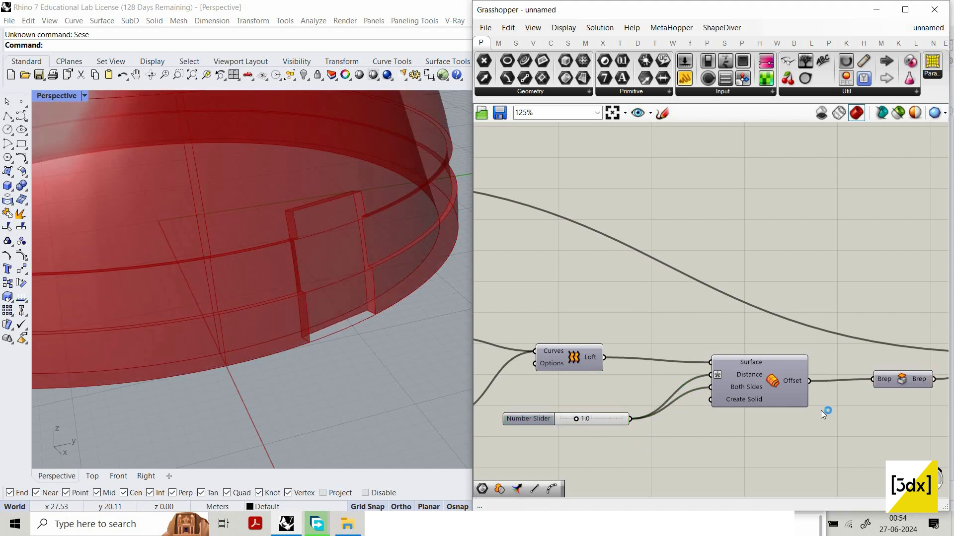
# Add a Brep parameter after the second Solid Difference and connect its Result output to it
pyautogui.scroll(-3, 821, 410)
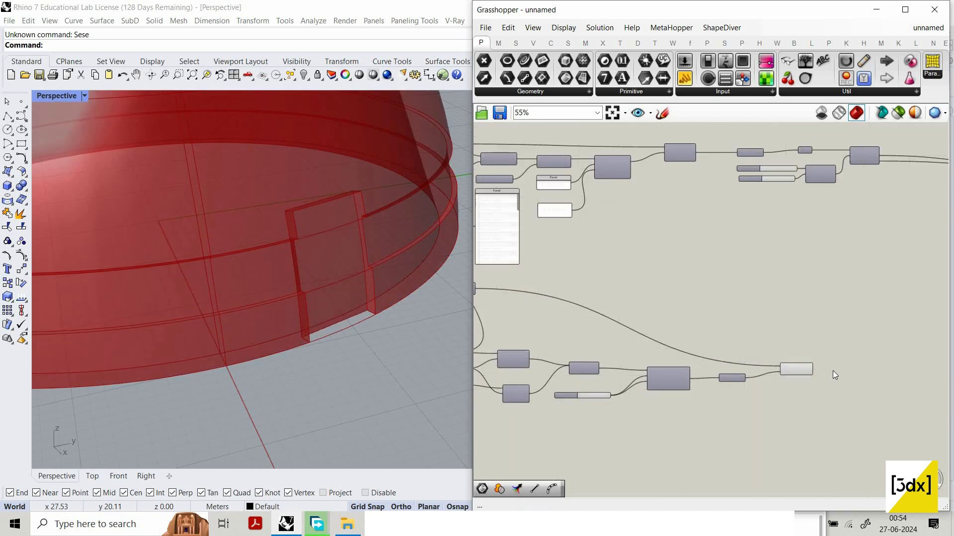
pyautogui.scroll(4, 799, 359)
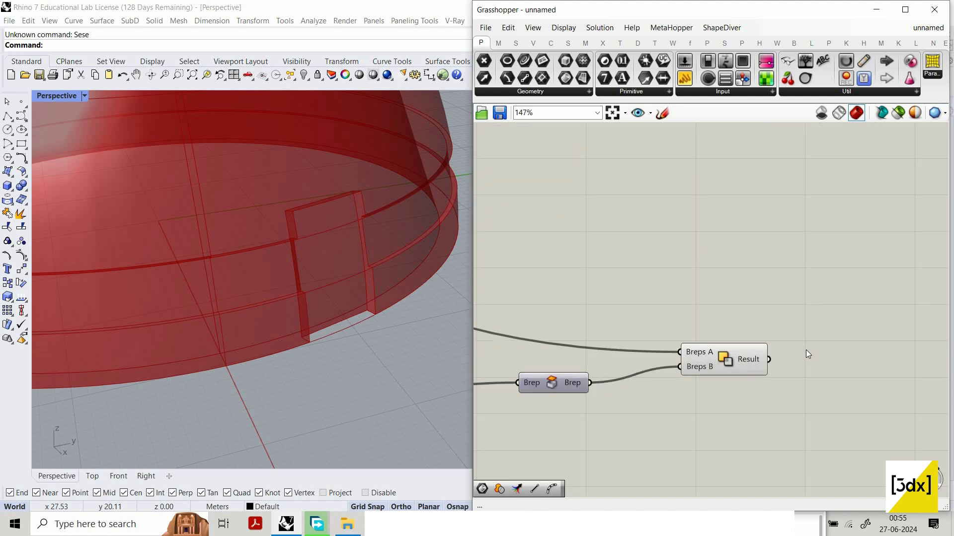
pyautogui.scroll(1, 844, 374)
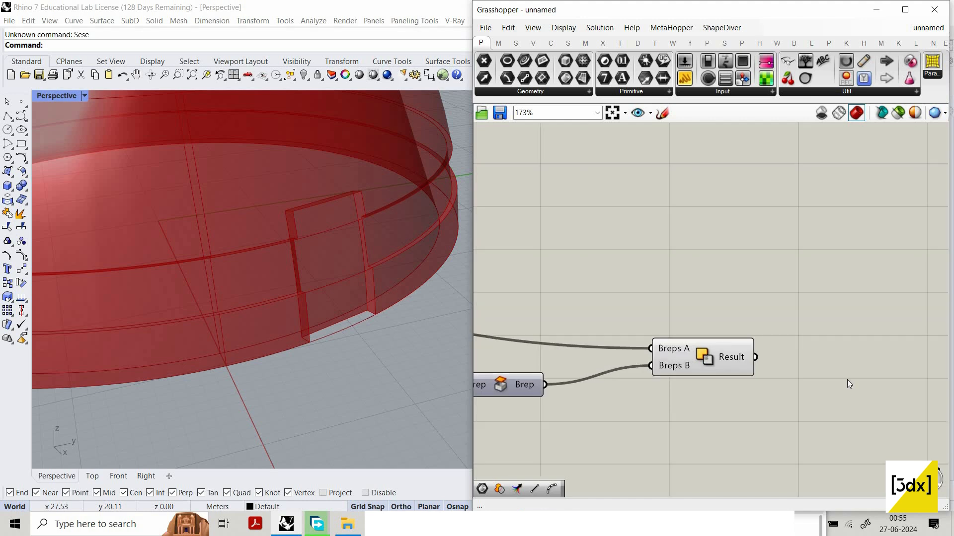
pyautogui.doubleClick(847, 378)
pyautogui.write('brep')
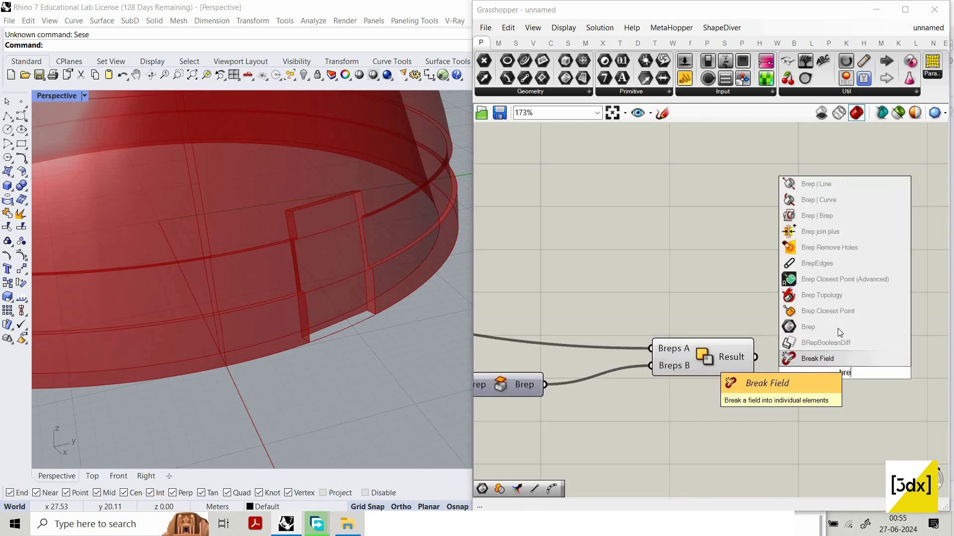
pyautogui.click(807, 329)
pyautogui.moveTo(756, 357); pyautogui.dragTo(891, 327)
# Turn off the preview of the Cap Holes and second Solid Difference components
pyautogui.moveTo(699, 284); pyautogui.dragTo(526, 412)
pyautogui.middleClick(722, 300)
pyautogui.click(716, 303)
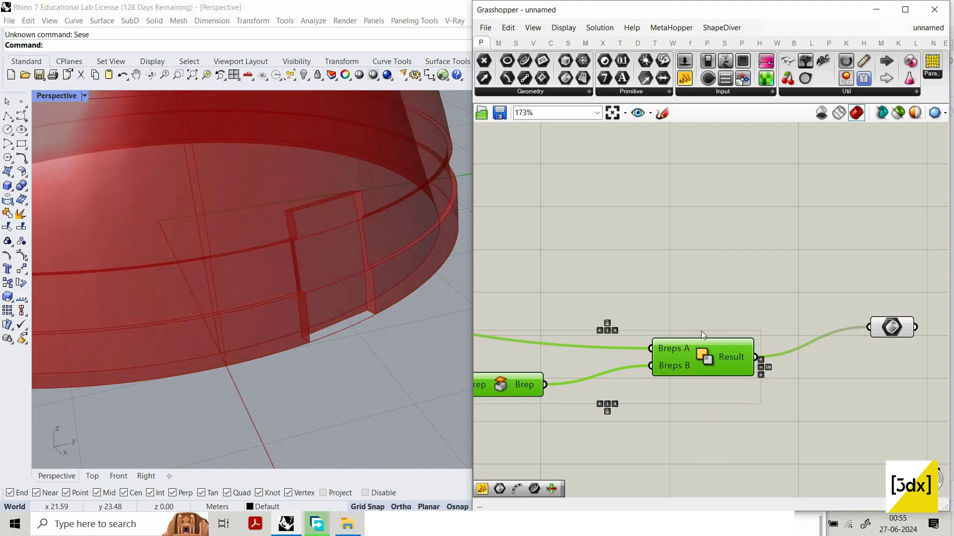
# Move the new Brep parameter up and across to line up with the column of output parameters
pyautogui.scroll(-12, 697, 335)
pyautogui.scroll(1, 816, 293)
pyautogui.moveTo(723, 334); pyautogui.dragTo(818, 284)
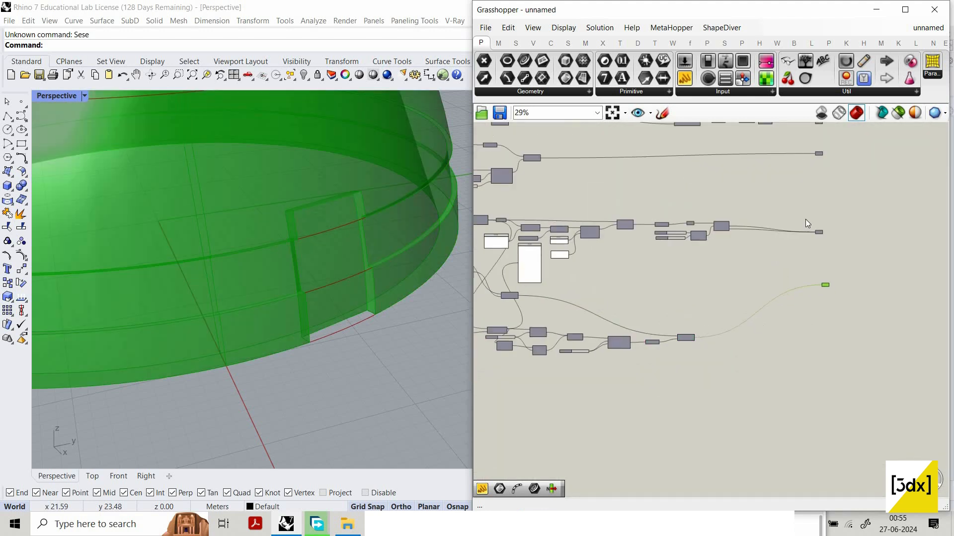
# Turn on the preview of the topmost output parameter and shift it out of the output column, closer to its source
pyautogui.scroll(-5, 740, 165)
pyautogui.scroll(6, 746, 158)
pyautogui.scroll(3, 746, 159)
pyautogui.click(751, 173)
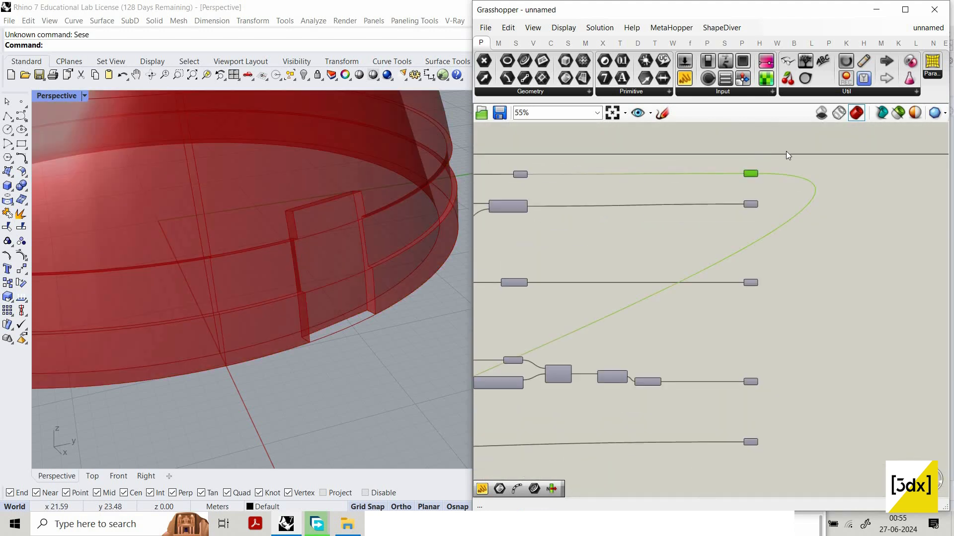
pyautogui.middleClick(785, 151)
pyautogui.click(780, 154)
pyautogui.moveTo(597, 178); pyautogui.dragTo(564, 173)
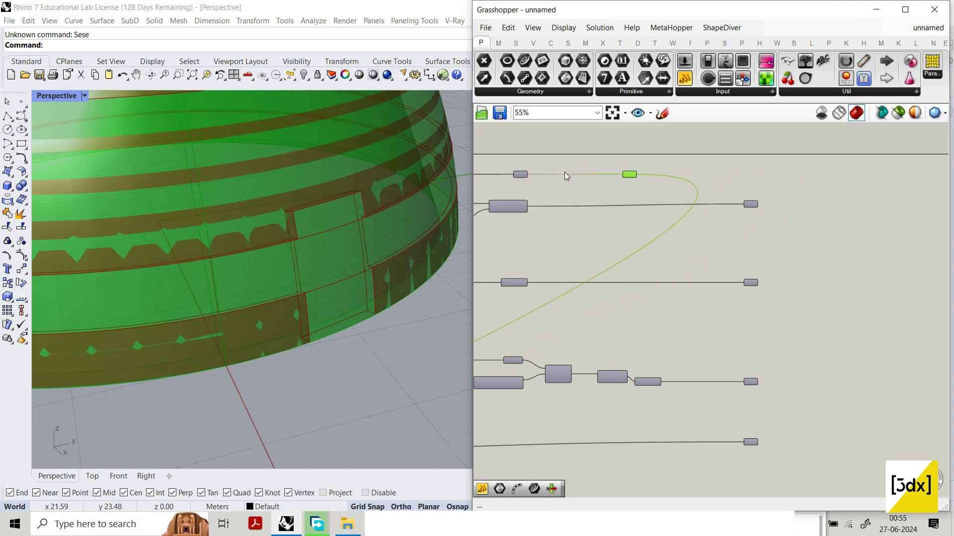
# Turn on the preview of all the remaining parameters in the output column together
pyautogui.scroll(-4, 619, 155)
pyautogui.click(684, 434)
pyautogui.moveTo(693, 445); pyautogui.dragTo(677, 170)
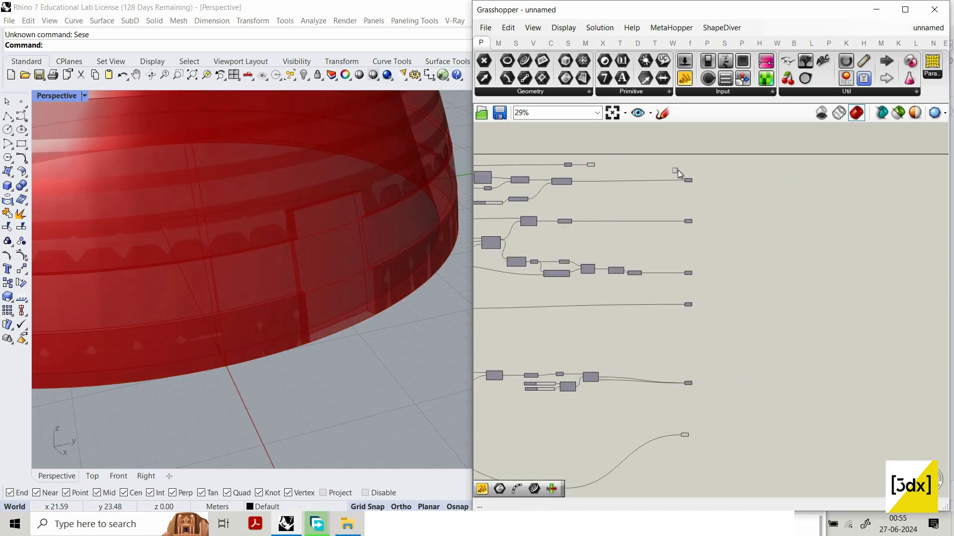
pyautogui.middleClick(752, 182)
pyautogui.click(755, 179)
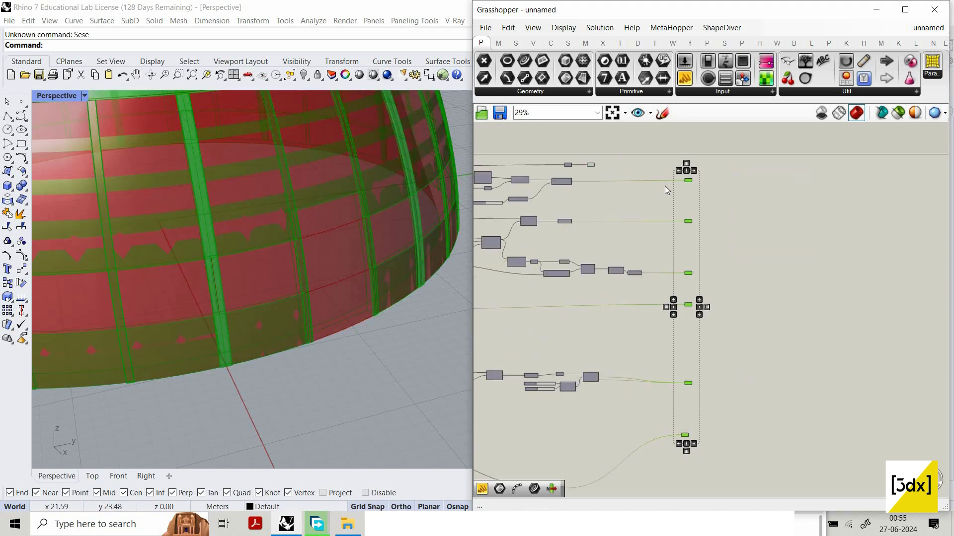
# Turn off the preview of the relocated topmost parameter and the two components grouped beside it
pyautogui.scroll(-4, 754, 259)
pyautogui.click(754, 261)
pyautogui.scroll(3, 654, 184)
pyautogui.moveTo(641, 180); pyautogui.dragTo(714, 250)
pyautogui.middleClick(713, 198)
pyautogui.click(713, 211)
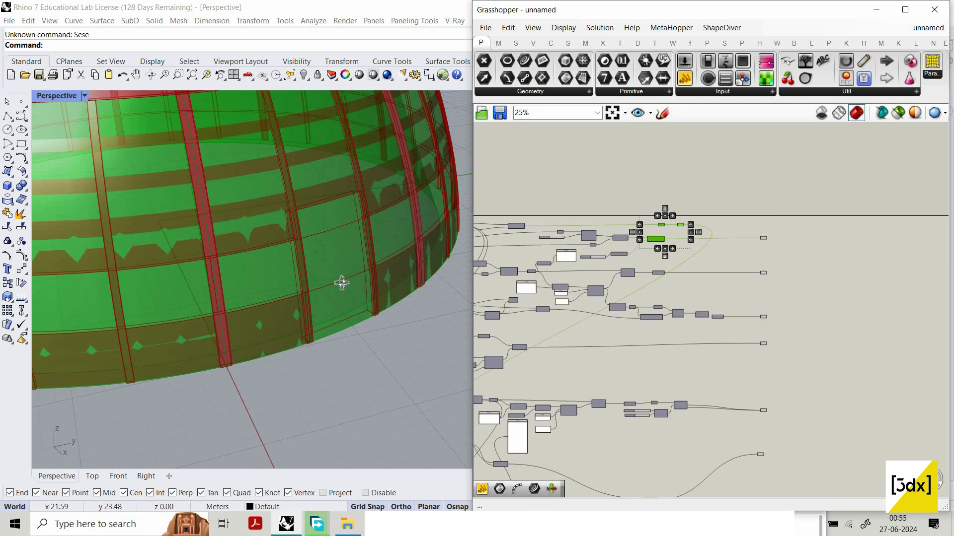
# Inspect the door opening and the whole dome from several angles, highlighting all output parameters together
pyautogui.scroll(-5, 350, 293)
pyautogui.moveTo(351, 293); pyautogui.dragTo(313, 299, button='right')
pyautogui.scroll(5, 293, 276)
pyautogui.scroll(6, 293, 276)
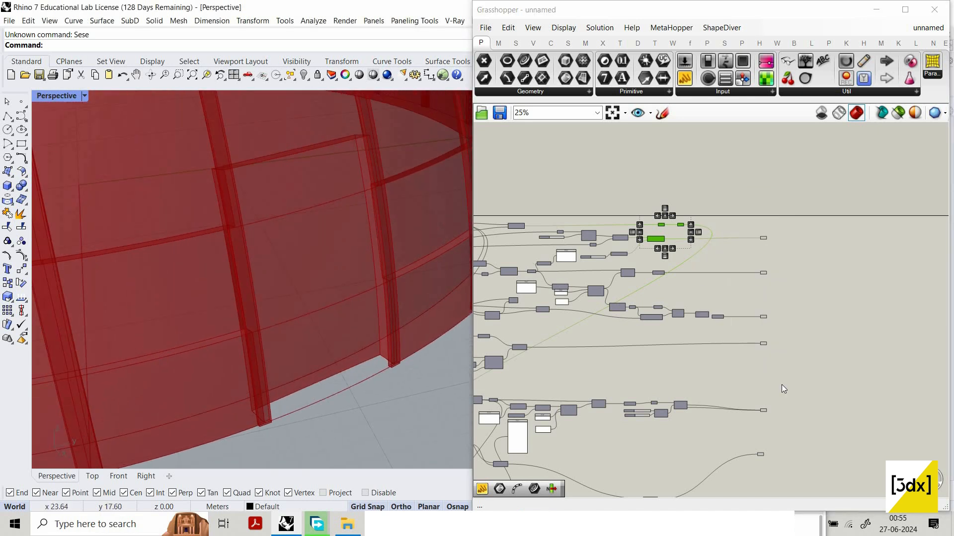
pyautogui.scroll(-1, 782, 384)
pyautogui.moveTo(787, 410); pyautogui.dragTo(732, 195)
pyautogui.scroll(-3, 395, 312)
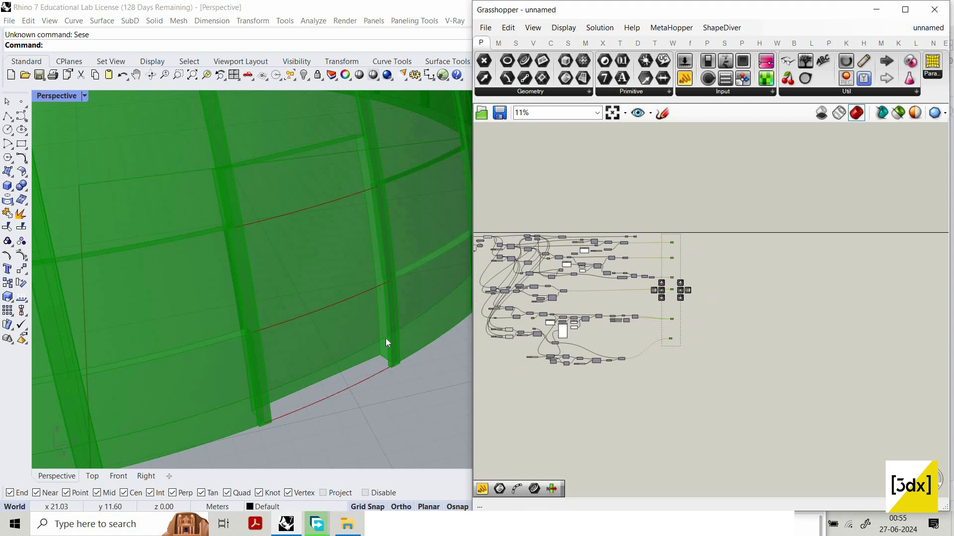
pyautogui.scroll(-10, 387, 337)
pyautogui.moveTo(124, 208); pyautogui.dragTo(125, 246, button='right')
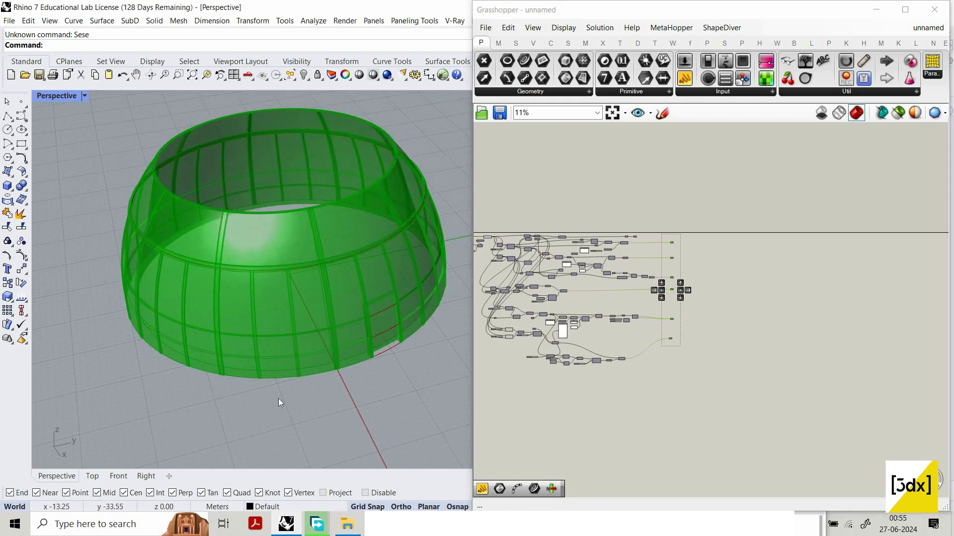
pyautogui.scroll(3, 345, 368)
pyautogui.scroll(2, 347, 380)
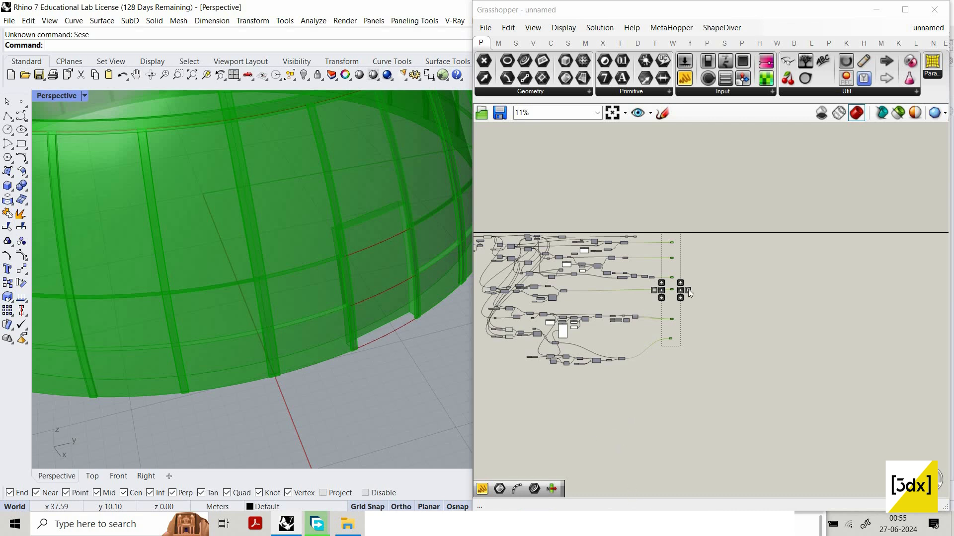
pyautogui.scroll(3, 689, 359)
pyautogui.click(688, 359)
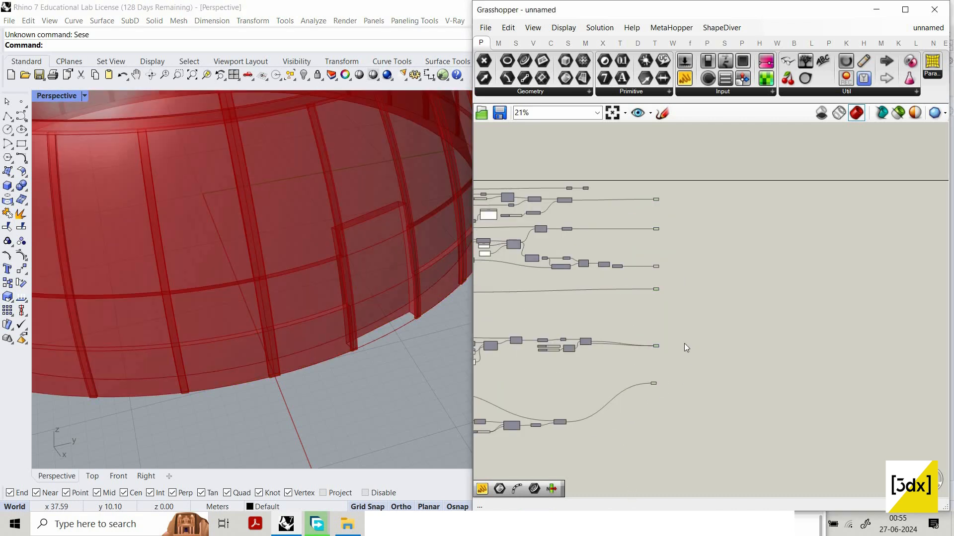
# Add a Curve parameter in the empty area below the existing definition
pyautogui.scroll(-3, 615, 386)
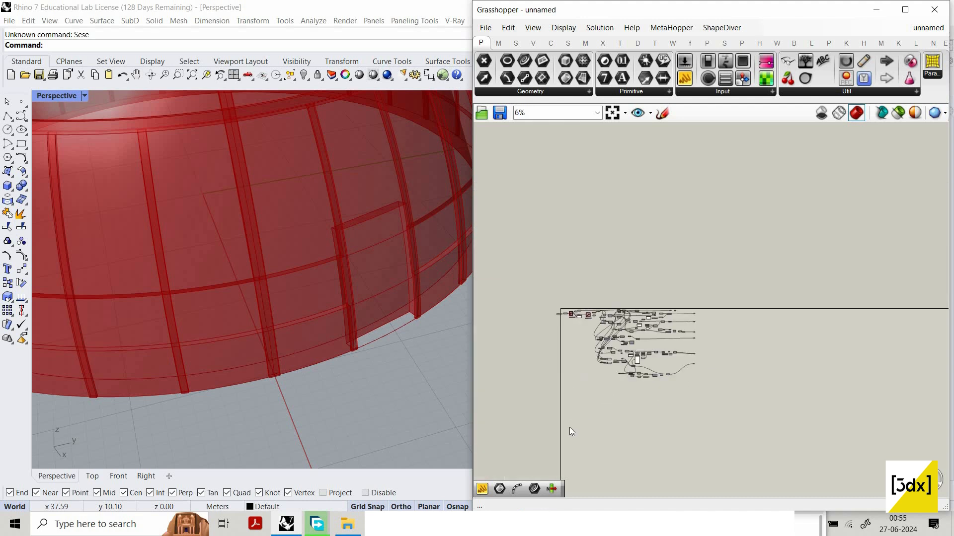
pyautogui.scroll(3, 569, 427)
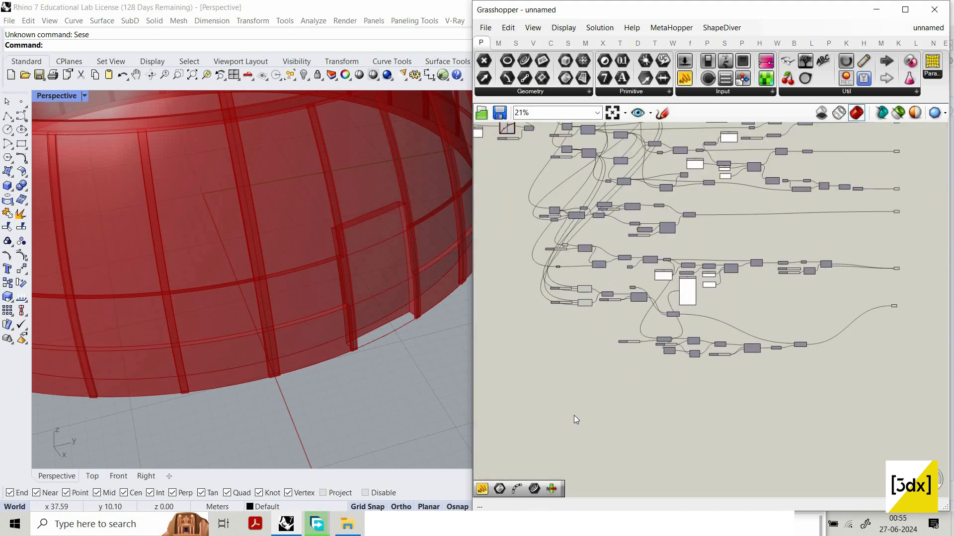
pyautogui.scroll(2, 613, 389)
pyautogui.doubleClick(611, 398)
pyautogui.write('cr')
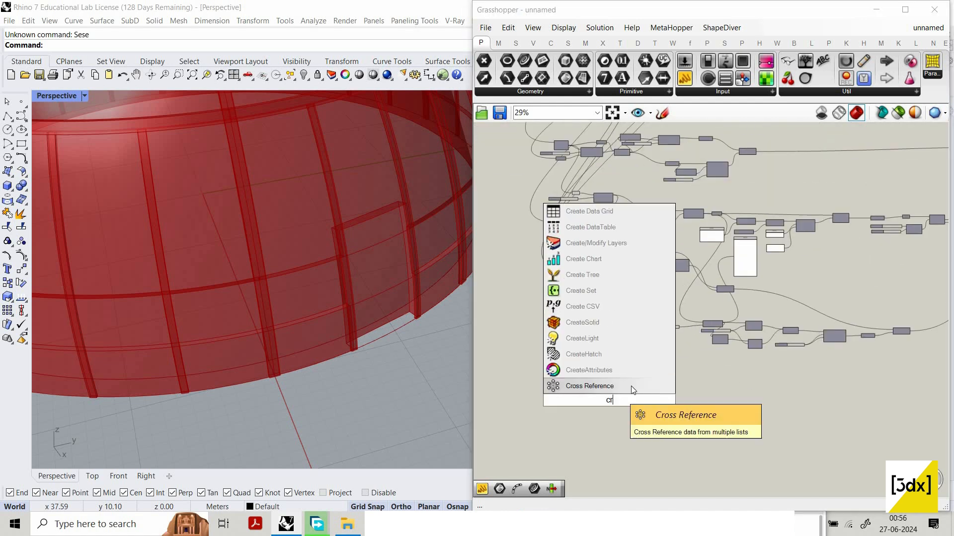
pyautogui.write('v')
pyautogui.click(615, 387)
# Connect the List Item feeding the 1.85 offset to the new Curve parameter and place the parameter below the door-opening components
pyautogui.scroll(-4, 621, 386)
pyautogui.scroll(6, 614, 213)
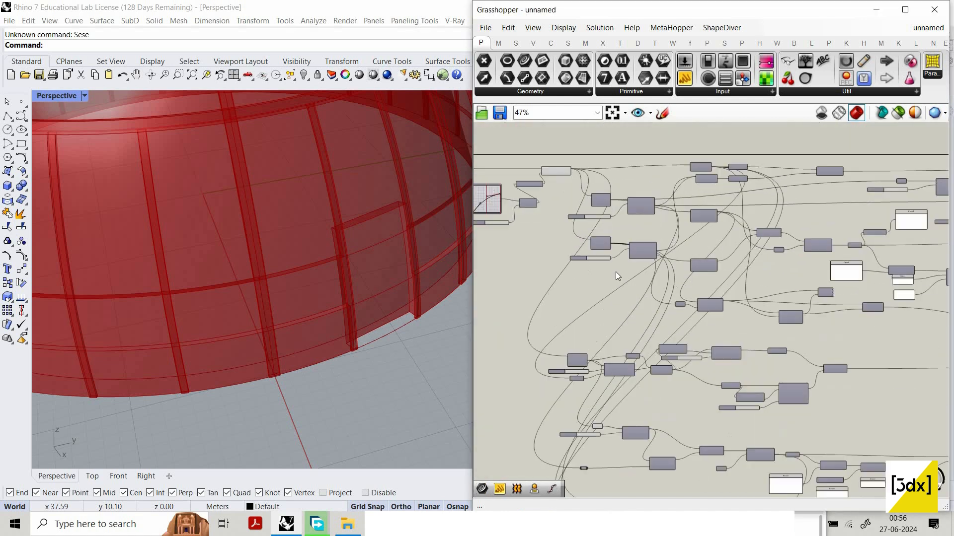
pyautogui.scroll(4, 615, 272)
pyautogui.click(602, 272)
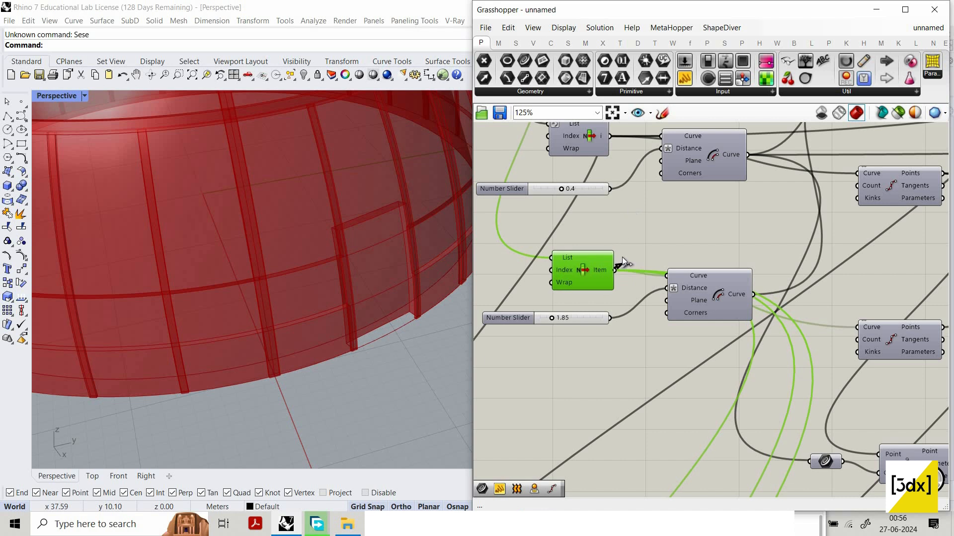
pyautogui.scroll(-5, 640, 367)
pyautogui.moveTo(622, 257); pyautogui.dragTo(621, 419)
pyautogui.scroll(3, 621, 418)
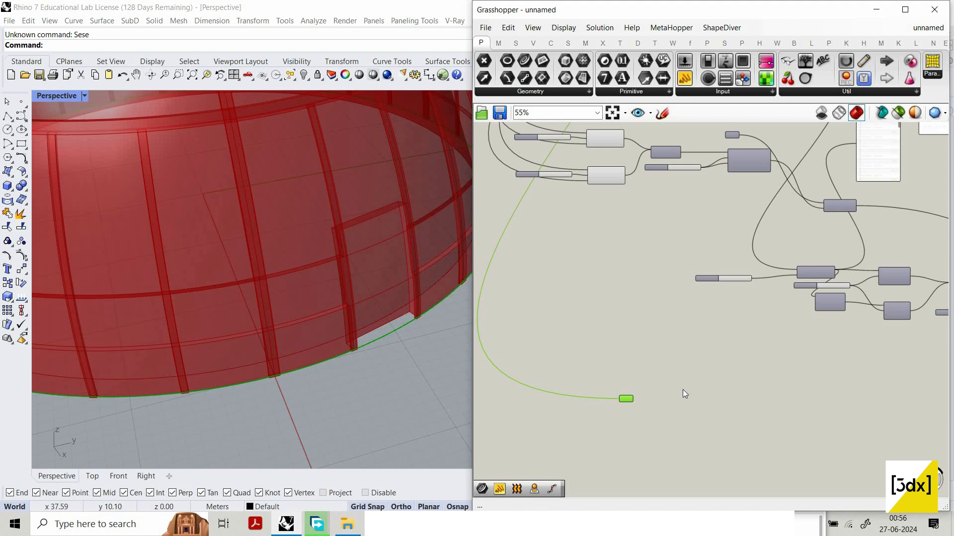
# Add an Offset Curve component beside the Curve parameter and connect the base curve to its Curve input
pyautogui.scroll(4, 636, 387)
pyautogui.doubleClick(636, 386)
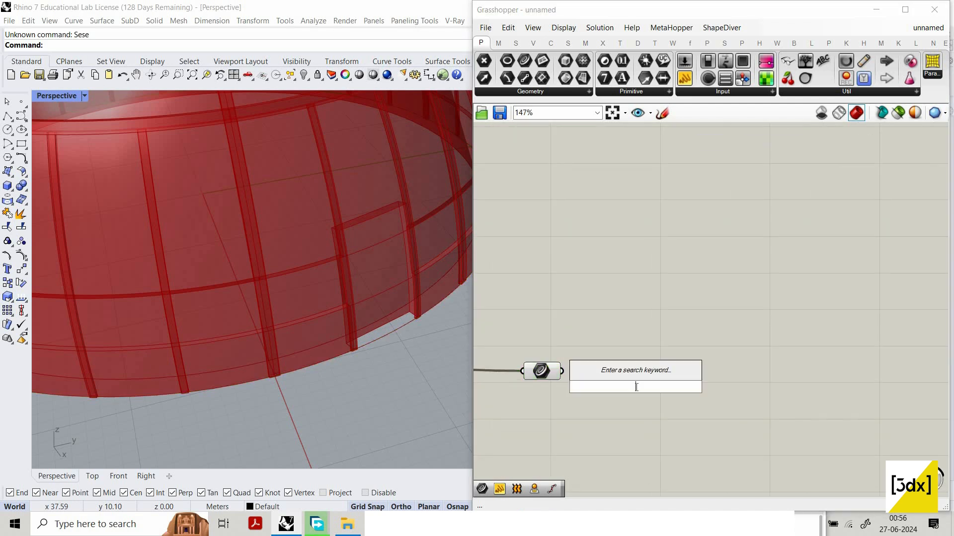
pyautogui.write('offse')
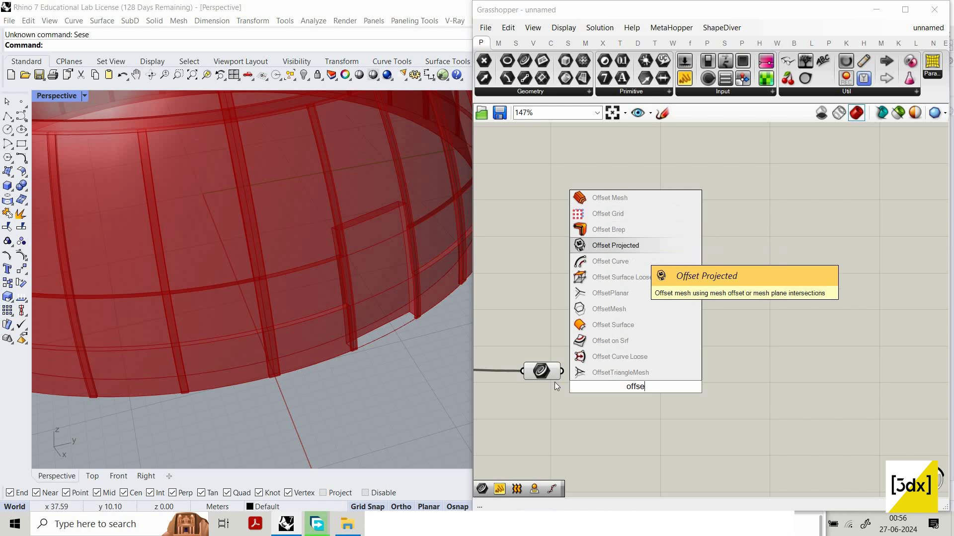
pyautogui.click(613, 261)
pyautogui.moveTo(623, 374); pyautogui.dragTo(678, 387)
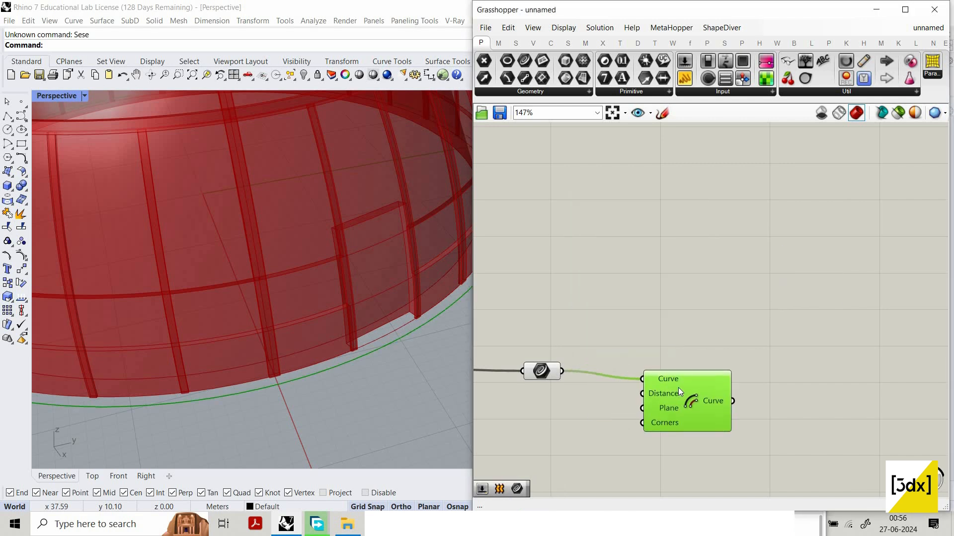
# Add a number slider starting at 2, connect it to the Offset Curve's Distance input and set it to 3
pyautogui.doubleClick(517, 429)
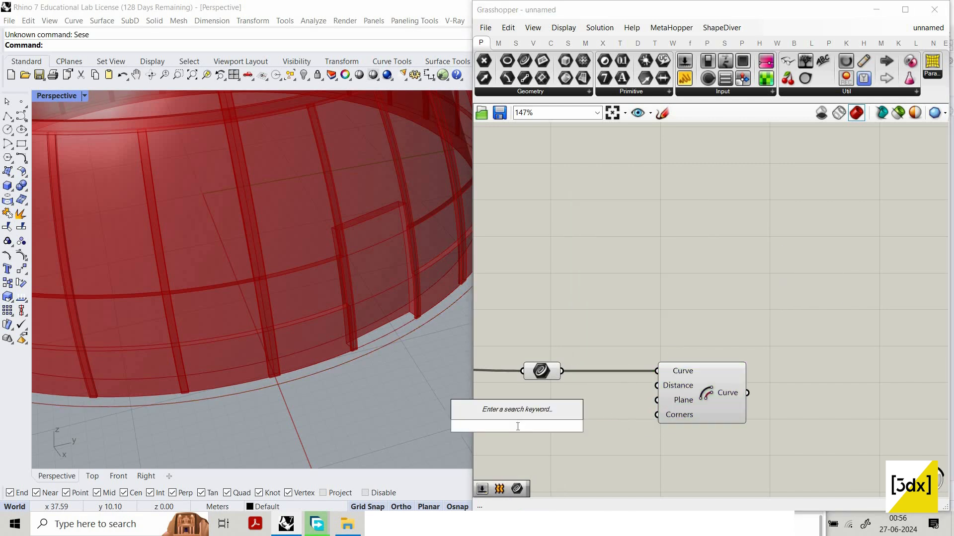
pyautogui.write('2')
pyautogui.press('Return')
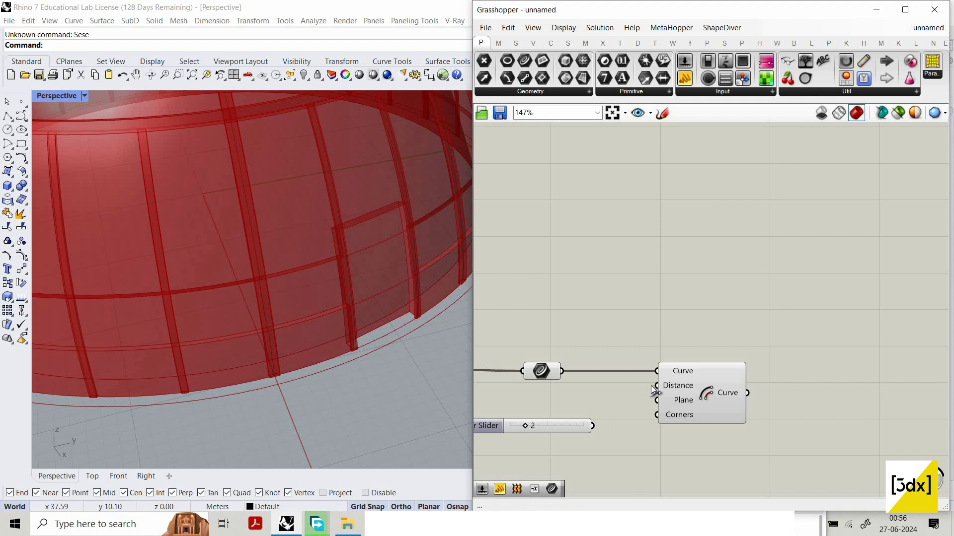
pyautogui.moveTo(654, 389); pyautogui.dragTo(593, 425)
pyautogui.scroll(-3, 430, 440)
pyautogui.scroll(2, 503, 414)
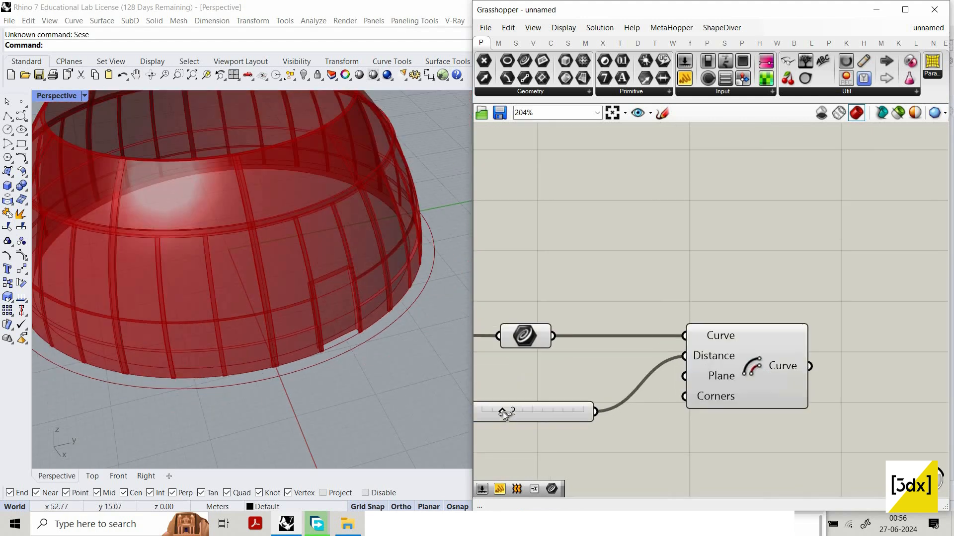
pyautogui.moveTo(503, 414); pyautogui.dragTo(517, 413)
pyautogui.scroll(-4, 697, 353)
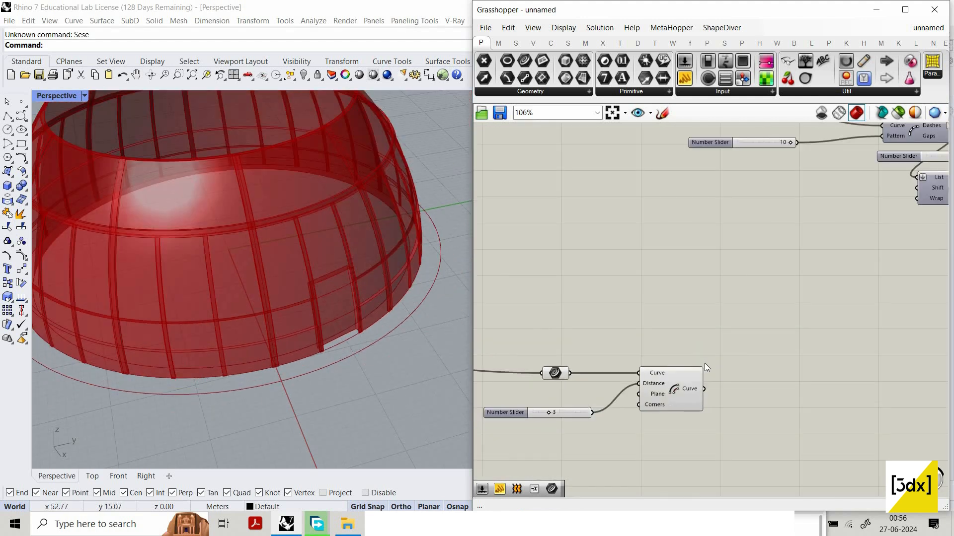
# Turn on the preview of the List Item fed by the Shift List in the door-opening definition
pyautogui.scroll(-4, 640, 340)
pyautogui.moveTo(820, 268); pyautogui.dragTo(754, 260, button='right')
pyautogui.scroll(3, 754, 260)
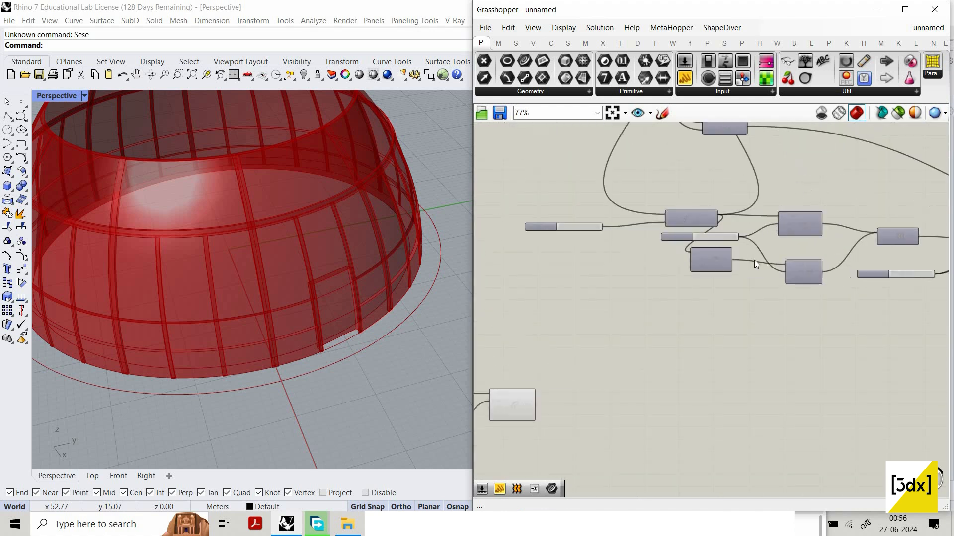
pyautogui.click(795, 272)
pyautogui.scroll(-1, 719, 225)
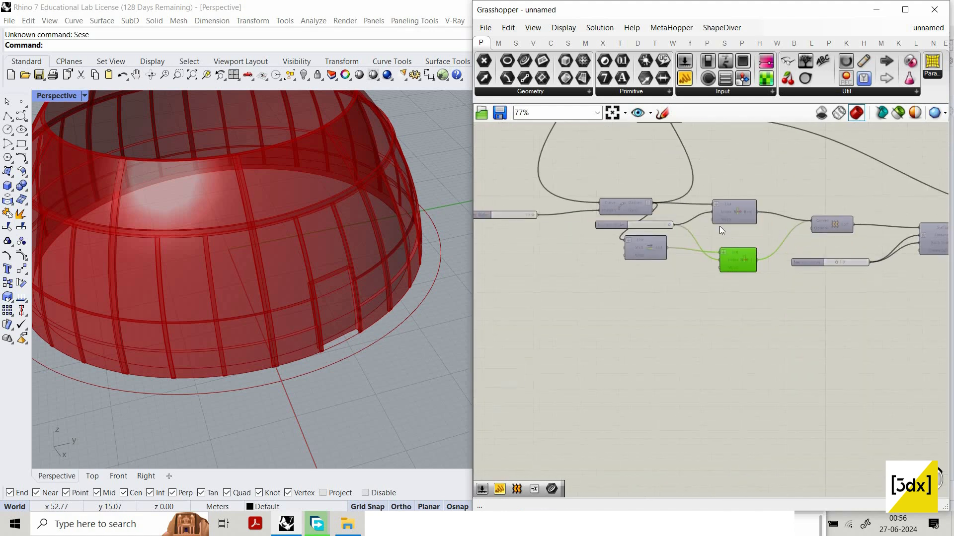
pyautogui.scroll(3, 730, 218)
pyautogui.rightClick(734, 223)
pyautogui.click(750, 226)
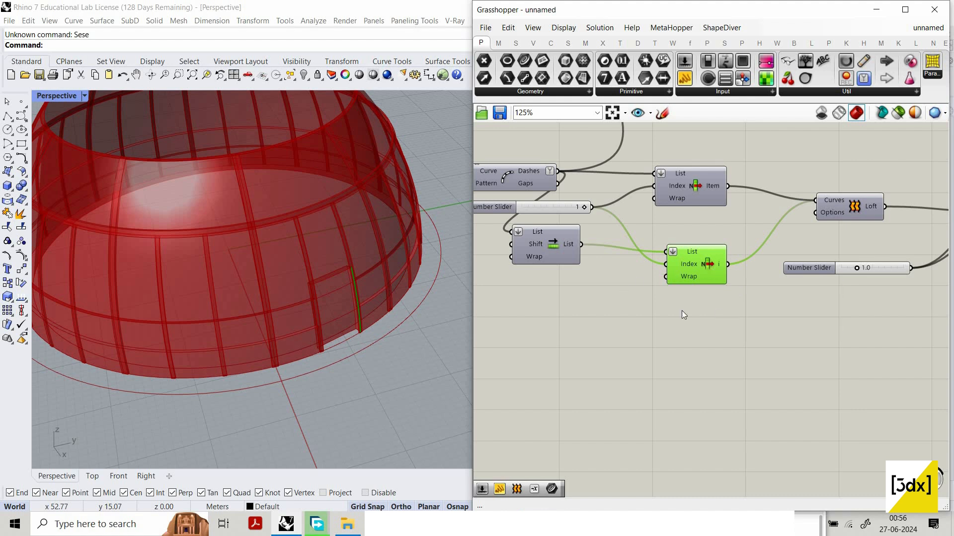
pyautogui.scroll(-2, 680, 301)
pyautogui.scroll(2, 679, 290)
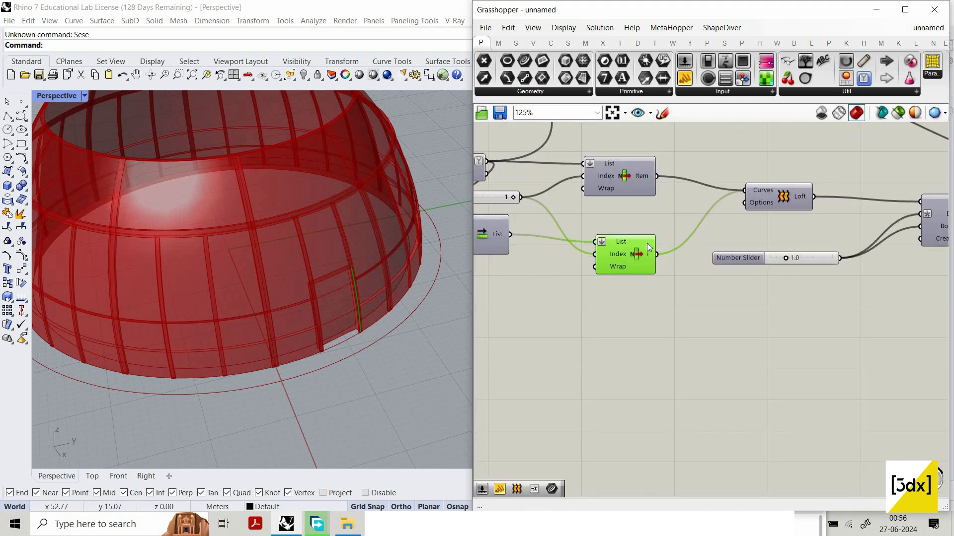
# Connect an End Points component to the first door-side List Item and a copy of it to the second List Item
pyautogui.doubleClick(705, 380)
pyautogui.write('end')
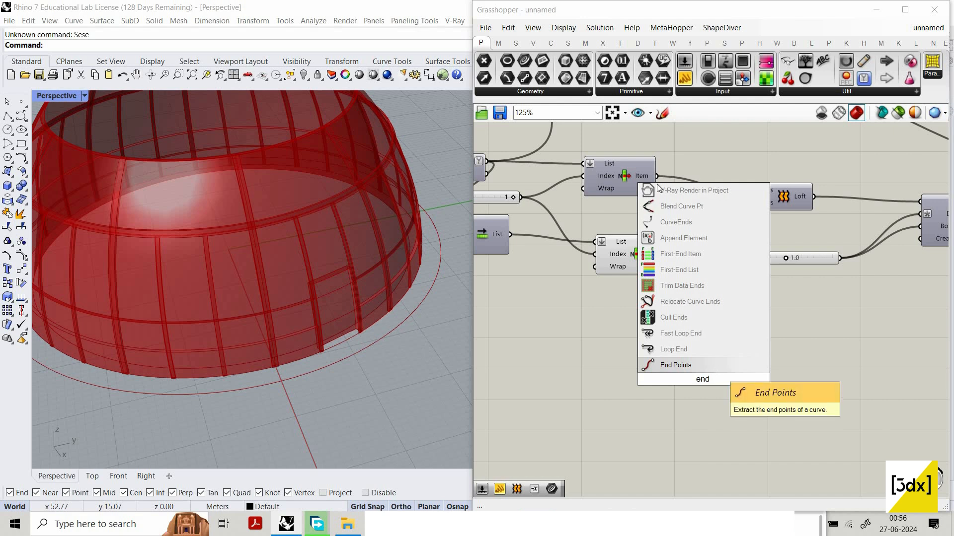
pyautogui.click(673, 365)
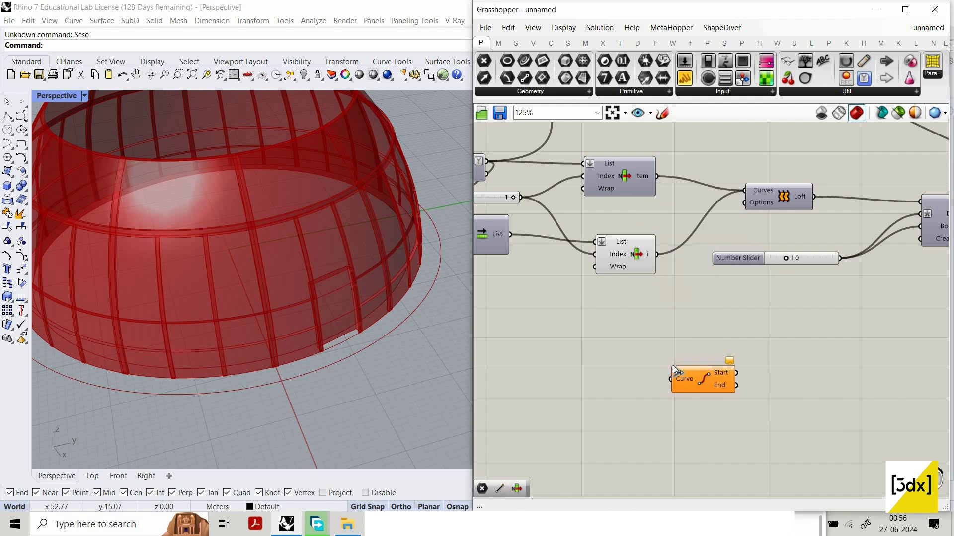
pyautogui.moveTo(705, 378); pyautogui.dragTo(780, 362)
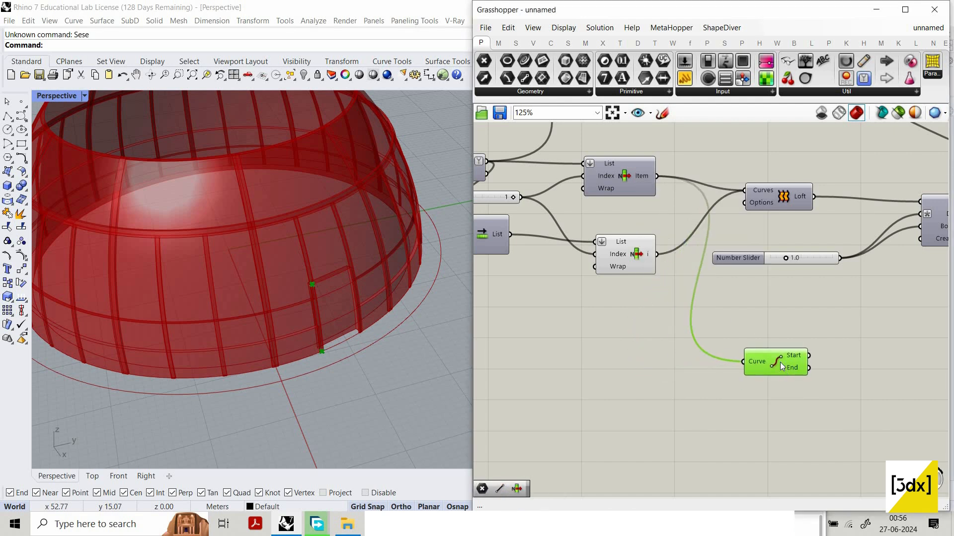
pyautogui.hotkey('ctrl', 'c')
pyautogui.hotkey('ctrl', 'v')
pyautogui.moveTo(656, 254); pyautogui.dragTo(761, 426)
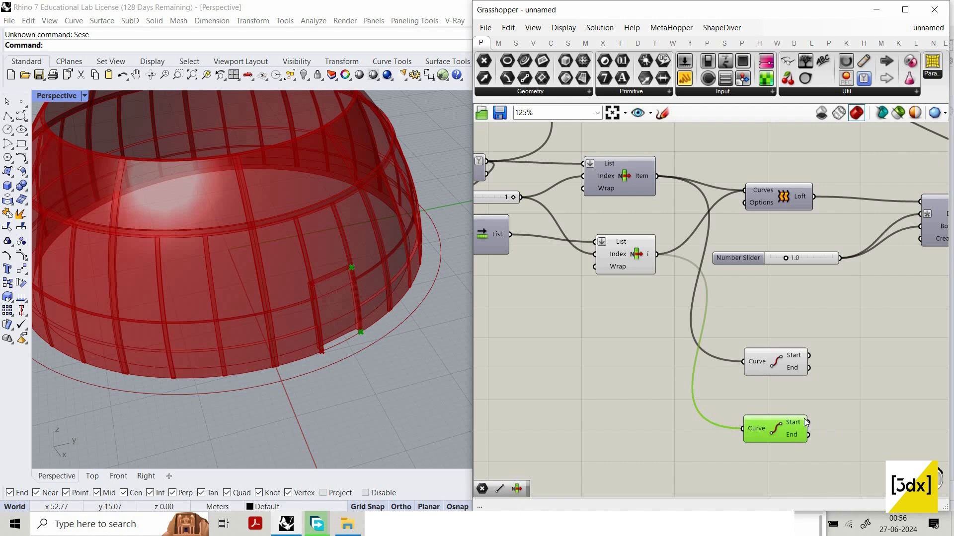
# Add a Point parameter and connect the Start output of the first End Points component to it
pyautogui.scroll(-3, 746, 380)
pyautogui.scroll(3, 746, 380)
pyautogui.doubleClick(746, 381)
pyautogui.write('po')
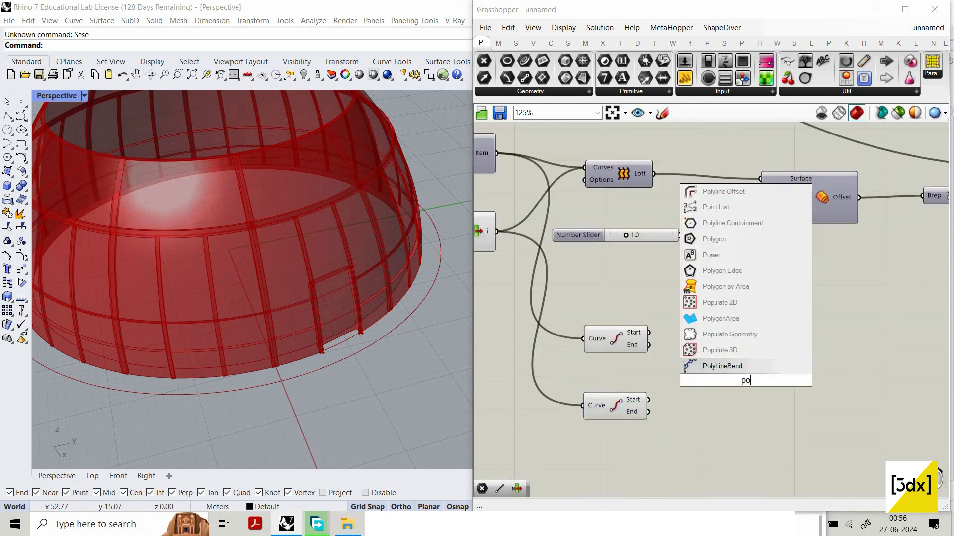
pyautogui.write('int')
pyautogui.press('Return')
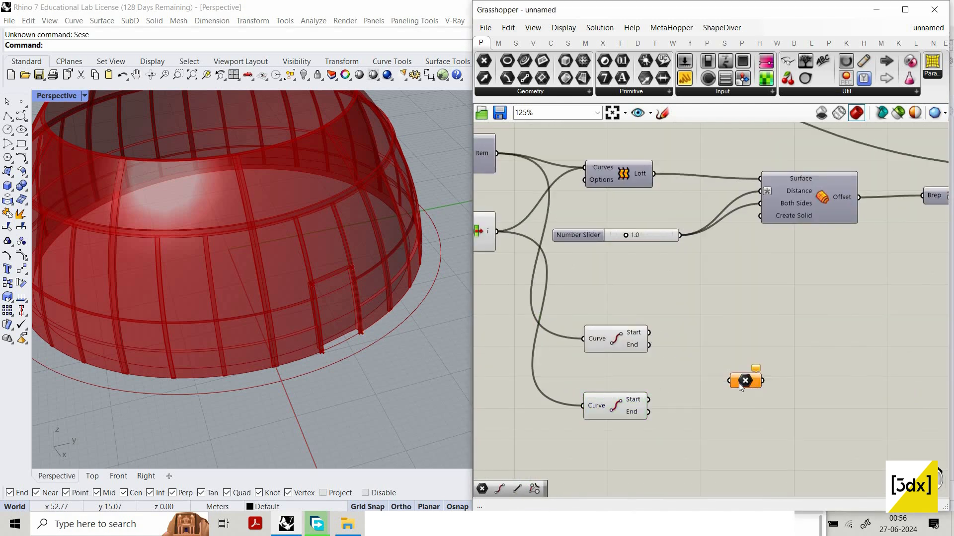
pyautogui.moveTo(649, 332); pyautogui.dragTo(756, 328)
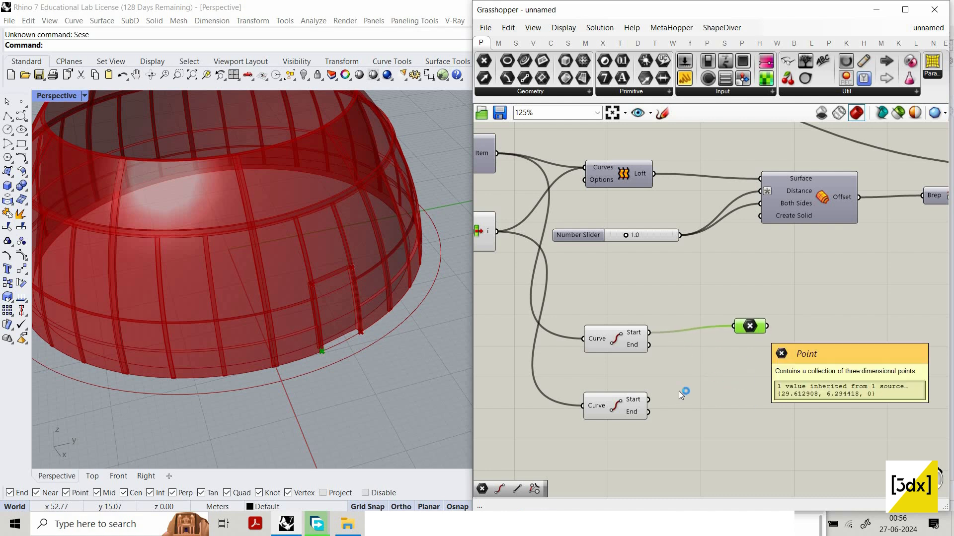
# Duplicate the Point parameter, connect it to the second End Points component's Start output, and turn off both End Points previews
pyautogui.hotkey('ctrl', 'c')
pyautogui.hotkey('ctrl', 'v')
pyautogui.moveTo(648, 399); pyautogui.dragTo(759, 398)
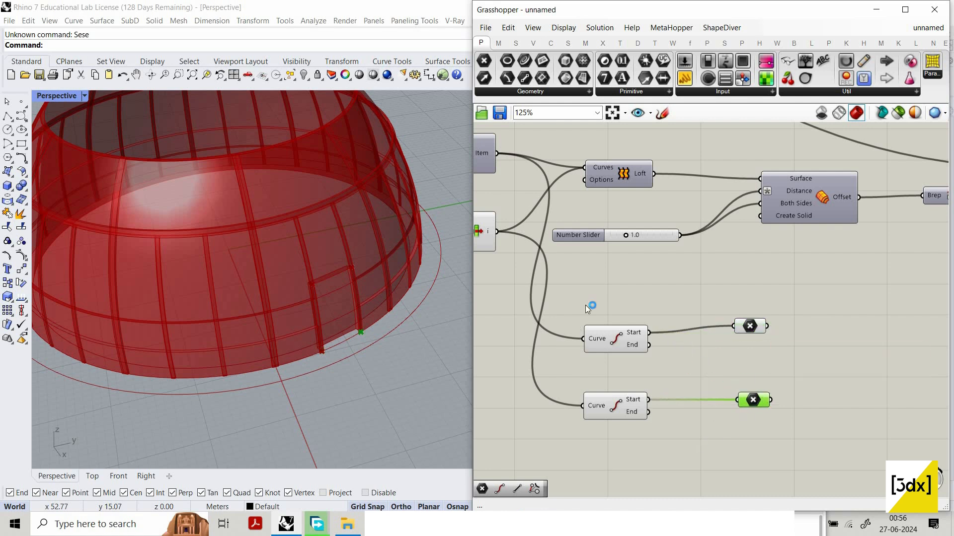
pyautogui.moveTo(667, 308); pyautogui.dragTo(576, 427)
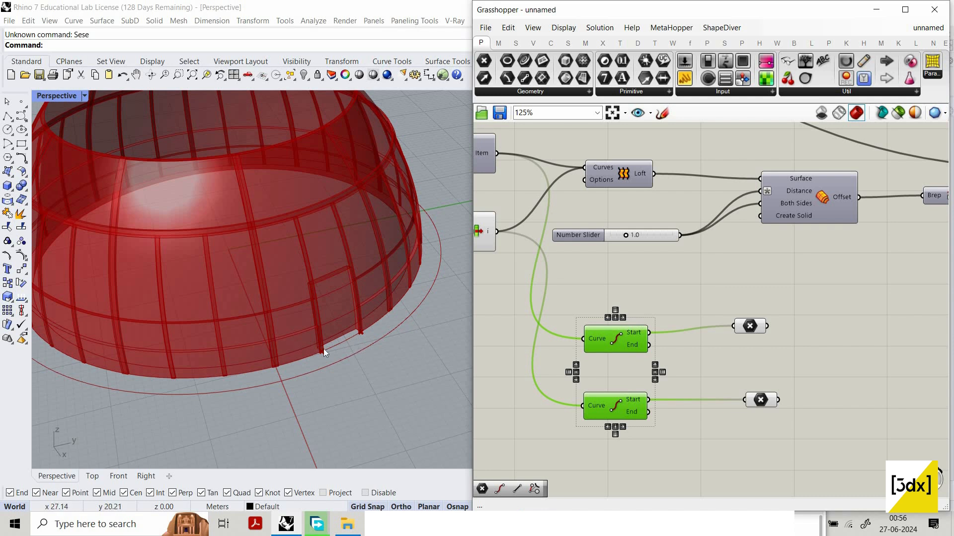
pyautogui.scroll(3, 279, 368)
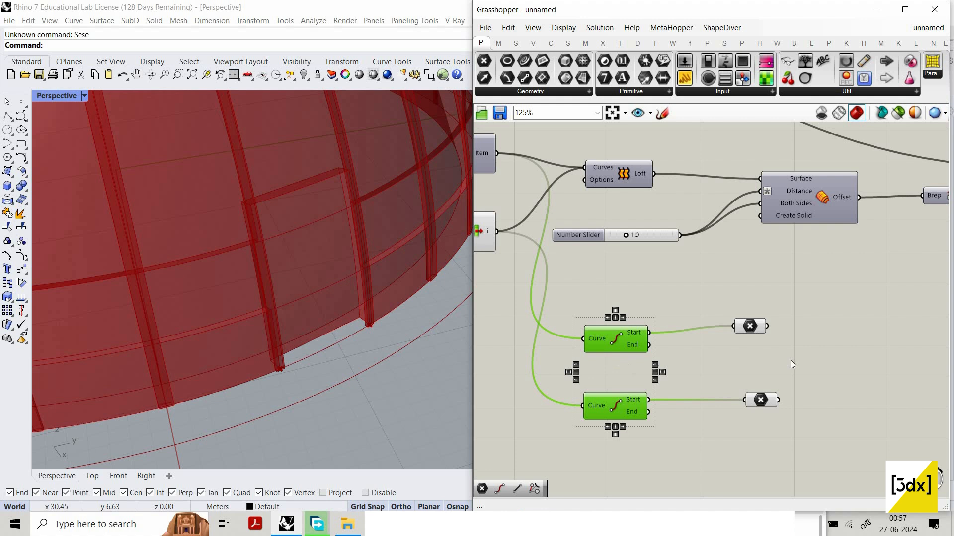
# Align the first Point parameter directly above the second Point parameter
pyautogui.scroll(-1, 761, 347)
pyautogui.moveTo(761, 347); pyautogui.dragTo(567, 314, button='right')
pyautogui.click(564, 305)
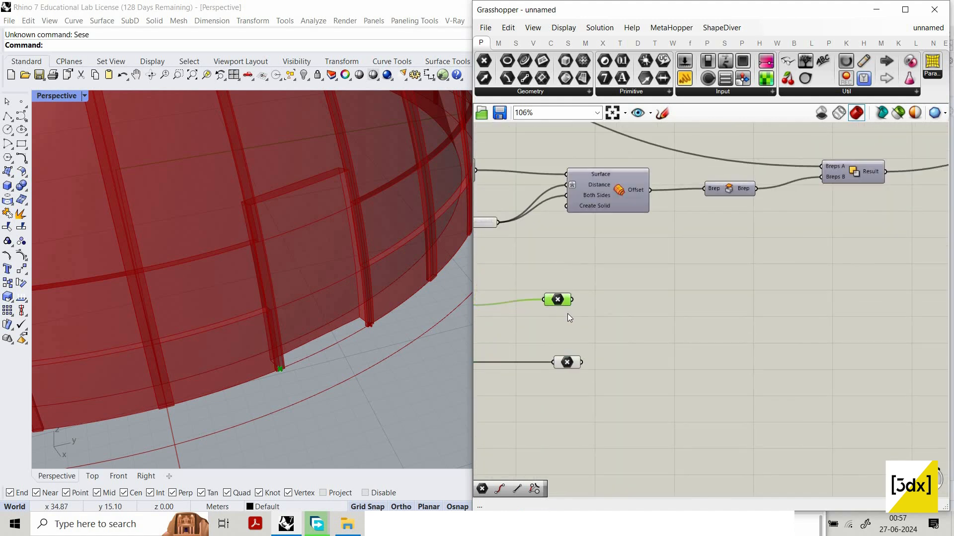
pyautogui.moveTo(561, 302); pyautogui.dragTo(568, 314)
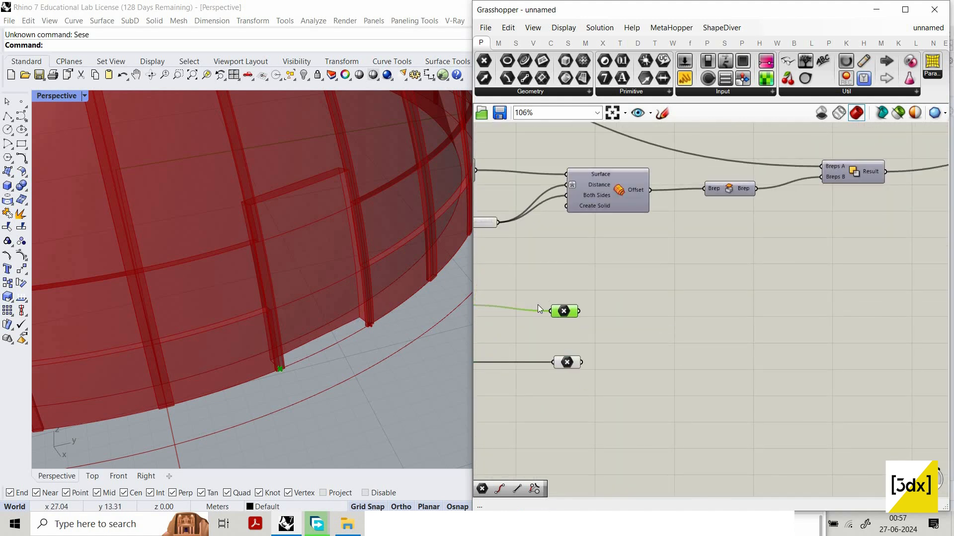
pyautogui.moveTo(565, 310); pyautogui.dragTo(568, 303)
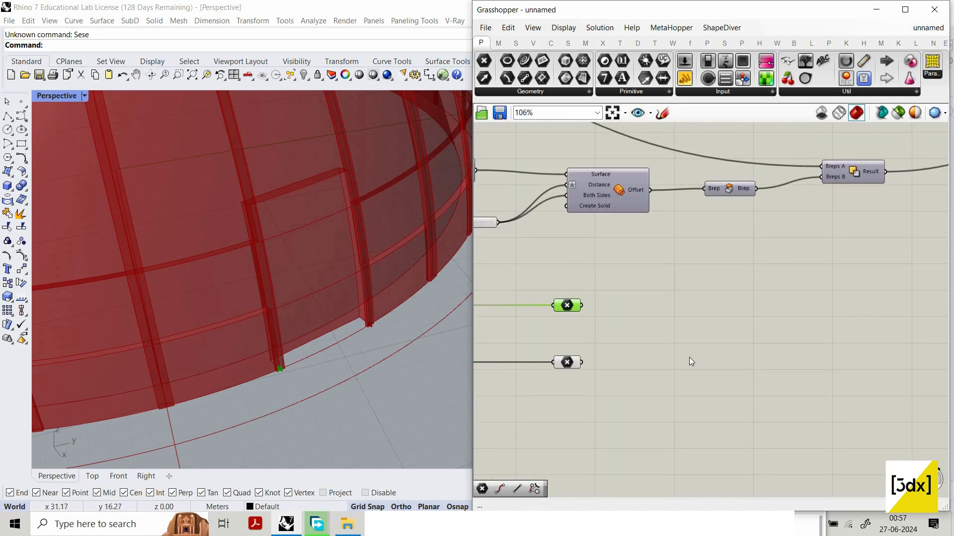
# Add a Curve Closest Point component and connect the first Point parameter to its Point input
pyautogui.doubleClick(689, 357)
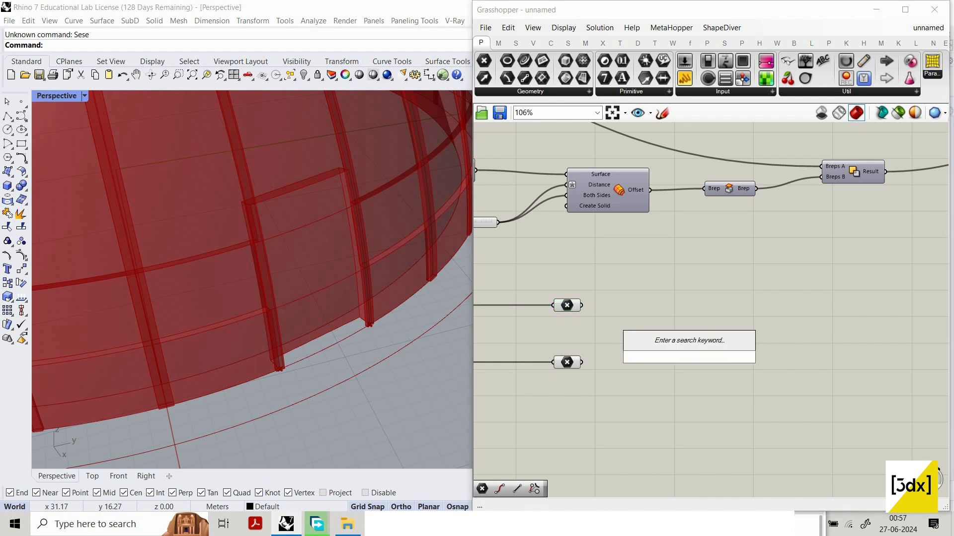
pyautogui.write('curve')
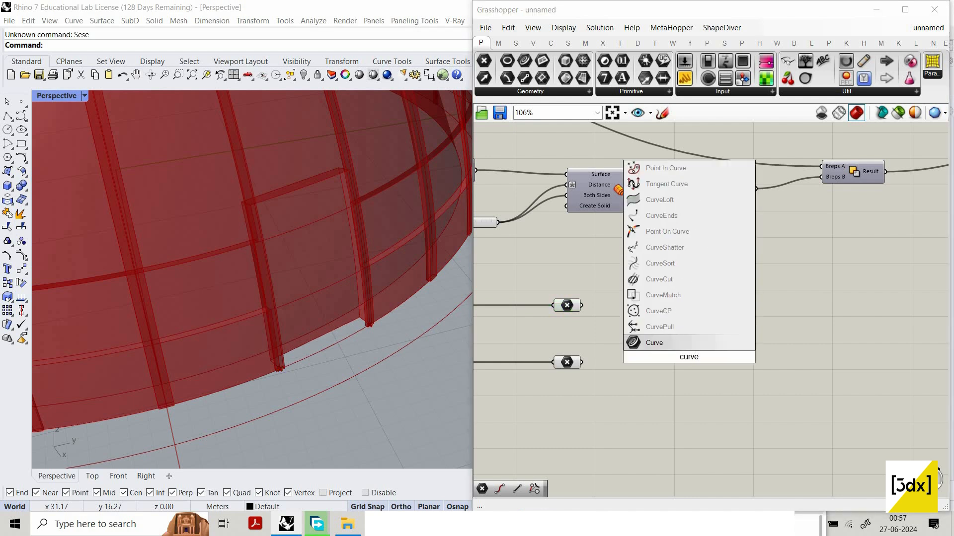
pyautogui.write(' cl')
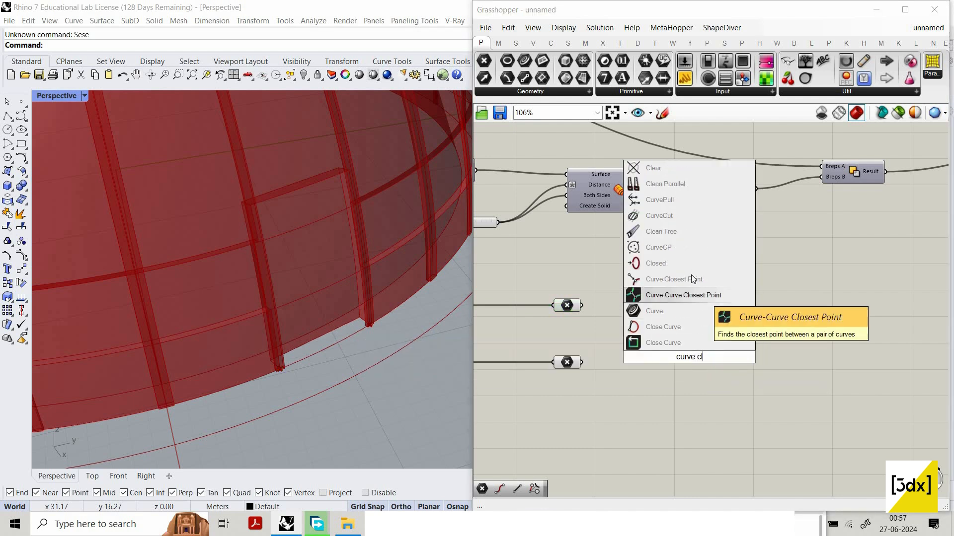
pyautogui.click(691, 279)
pyautogui.scroll(3, 604, 332)
pyautogui.moveTo(567, 302); pyautogui.dragTo(667, 363)
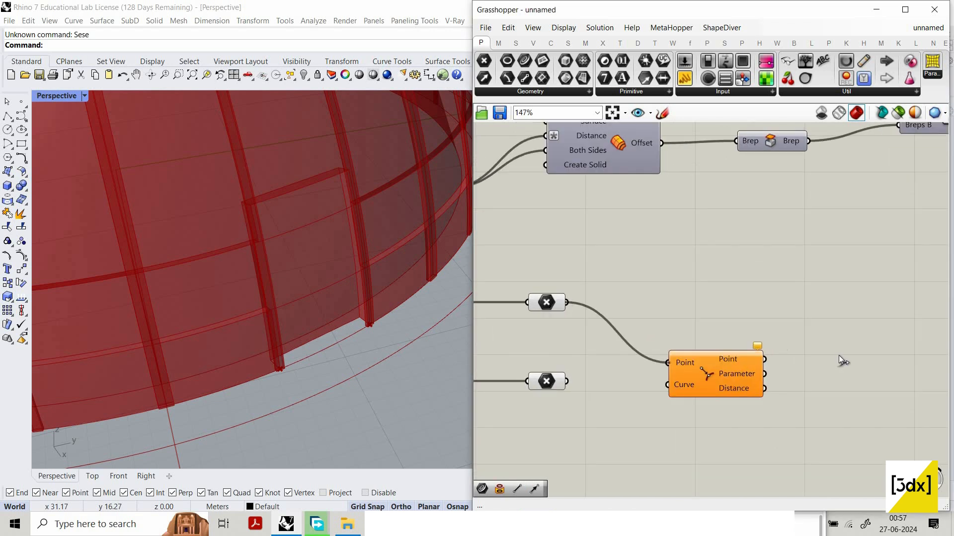
# Connect the Offset Curve's output to the Curve input of the Curve Closest Point component
pyautogui.scroll(-6, 575, 412)
pyautogui.scroll(4, 723, 395)
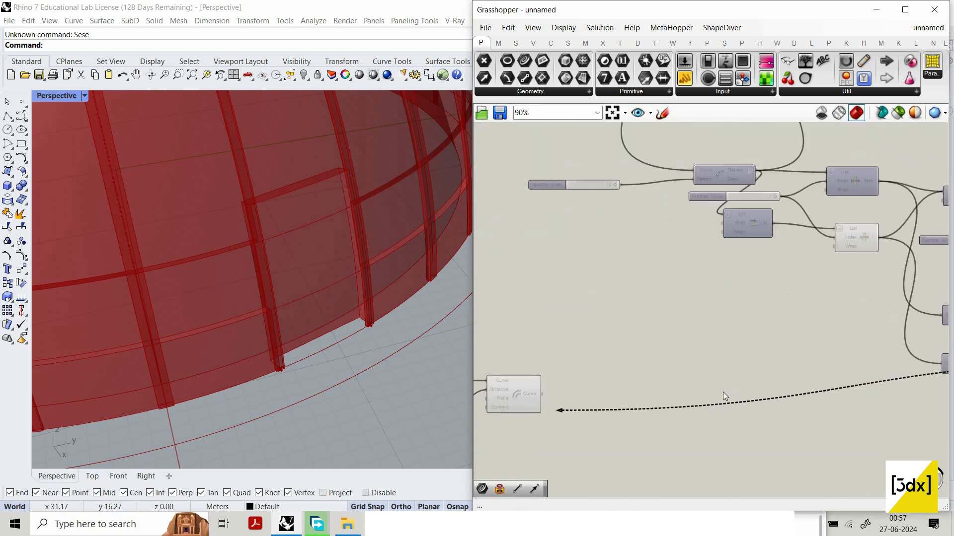
pyautogui.scroll(-6, 790, 328)
pyautogui.scroll(7, 872, 320)
pyautogui.click(872, 321)
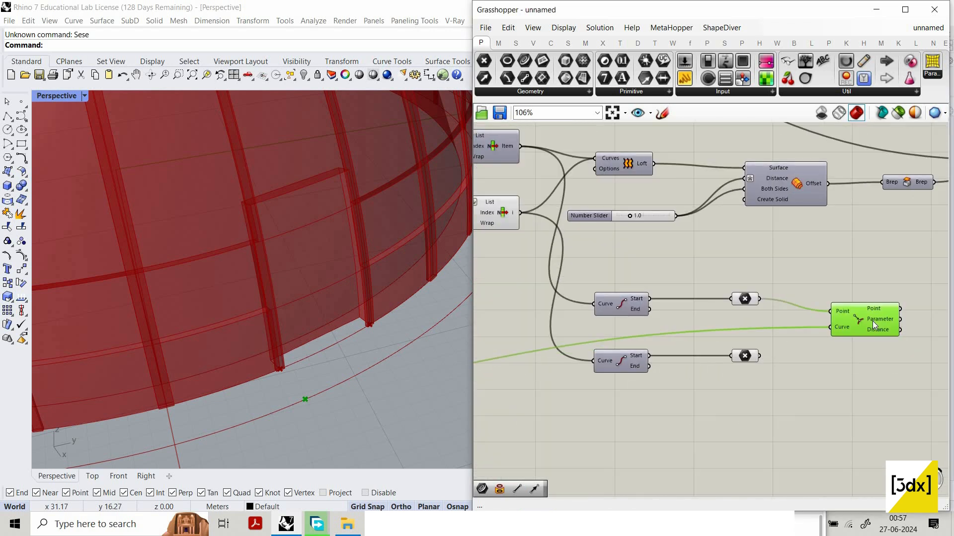
# Duplicate the Curve Closest Point component and connect the second Point parameter to the copy's Point input
pyautogui.keyDown('alt'); pyautogui.moveTo(872, 321); pyautogui.dragTo(763, 358); pyautogui.keyUp('alt')
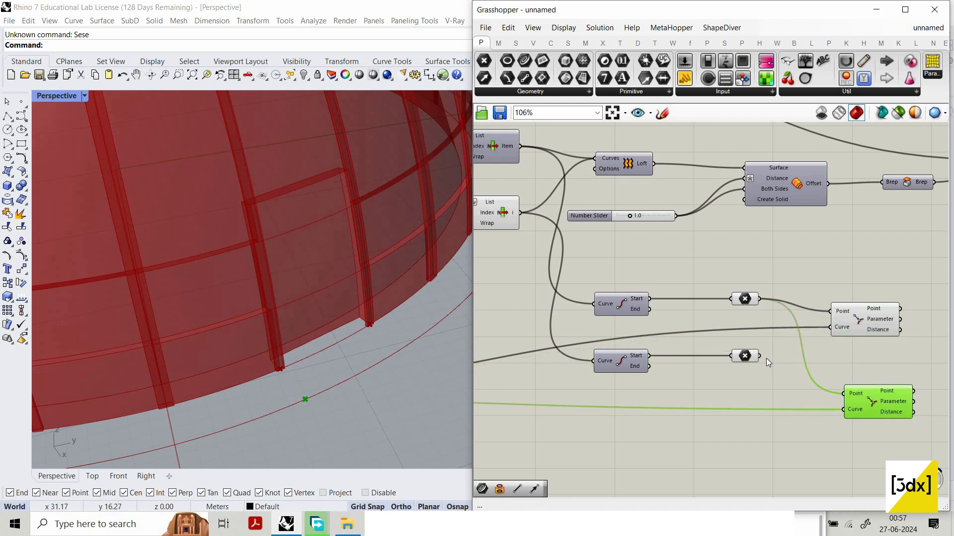
pyautogui.scroll(-5, 877, 377)
pyautogui.scroll(4, 876, 377)
pyautogui.click(876, 378)
pyautogui.write('Li')
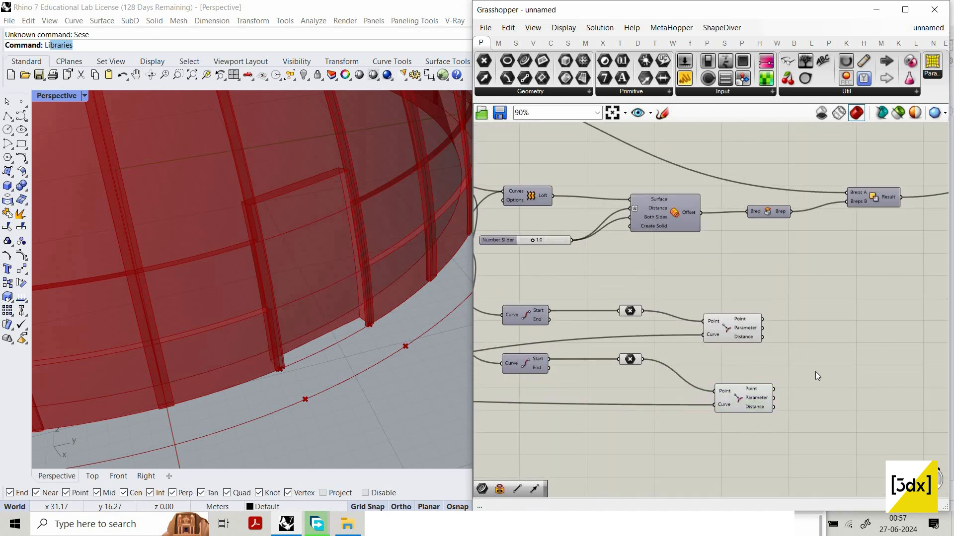
pyautogui.press('Escape')
# Add a Line component from the first Curve Closest Point's Point output to the first Point parameter
pyautogui.doubleClick(818, 364)
pyautogui.write('li')
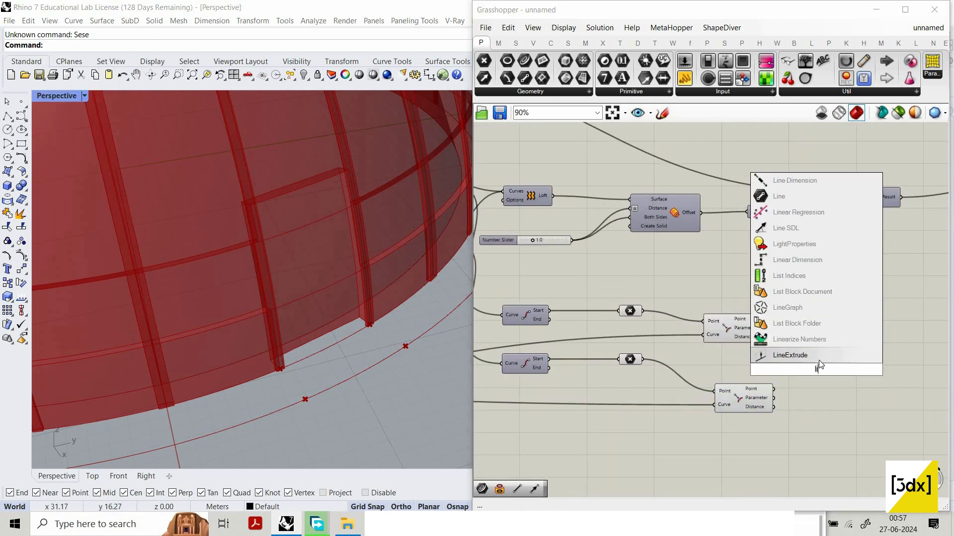
pyautogui.write('ne')
pyautogui.press('Return')
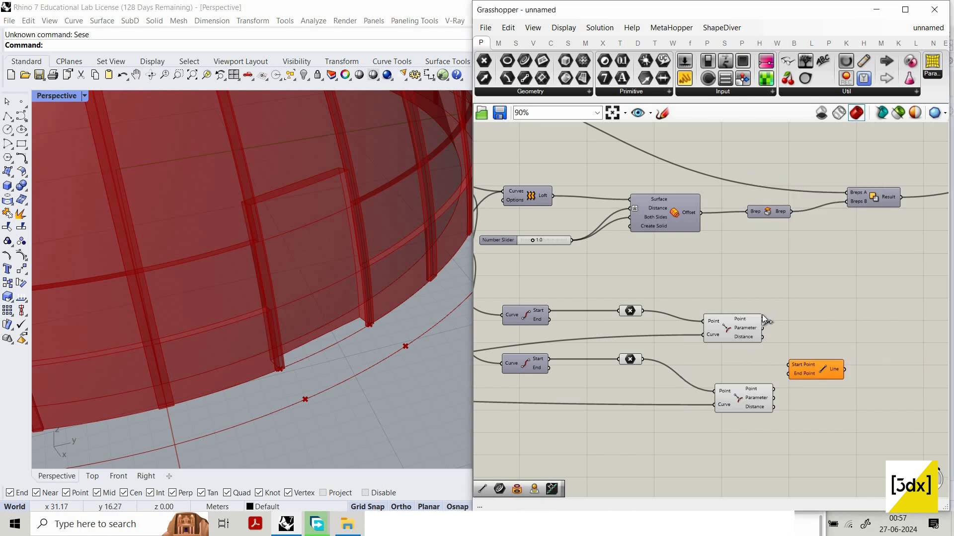
pyautogui.click(760, 317)
pyautogui.moveTo(795, 366); pyautogui.dragTo(762, 319)
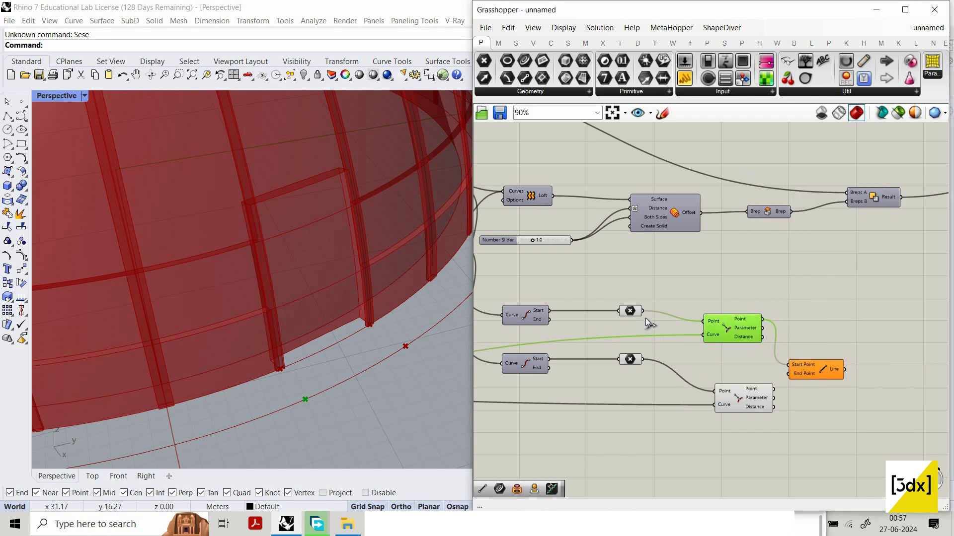
pyautogui.moveTo(643, 312); pyautogui.dragTo(827, 323)
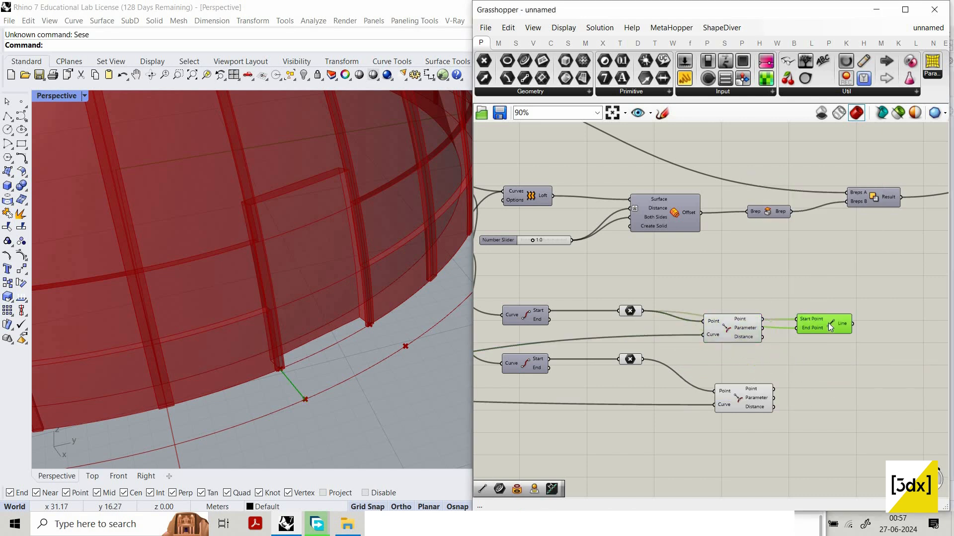
# Duplicate the Line component, running it from the second Curve Closest Point's Point output to the second Point parameter
pyautogui.hotkey('ctrl', 'v')
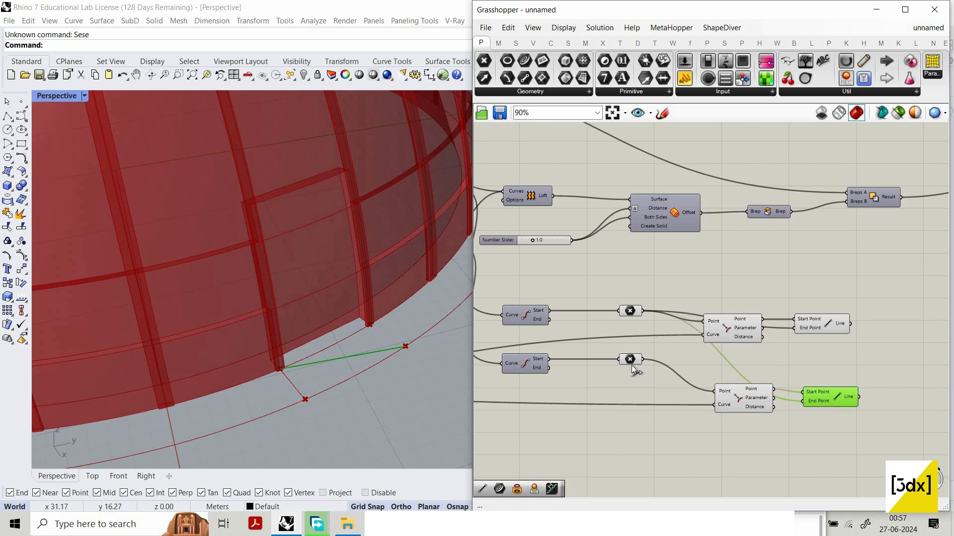
pyautogui.moveTo(641, 358); pyautogui.dragTo(800, 401)
pyautogui.scroll(-3, 642, 360)
pyautogui.scroll(2, 593, 320)
# Turn off the preview of both Point parameters and both Curve Closest Point components
pyautogui.moveTo(679, 303); pyautogui.dragTo(588, 277, button='right')
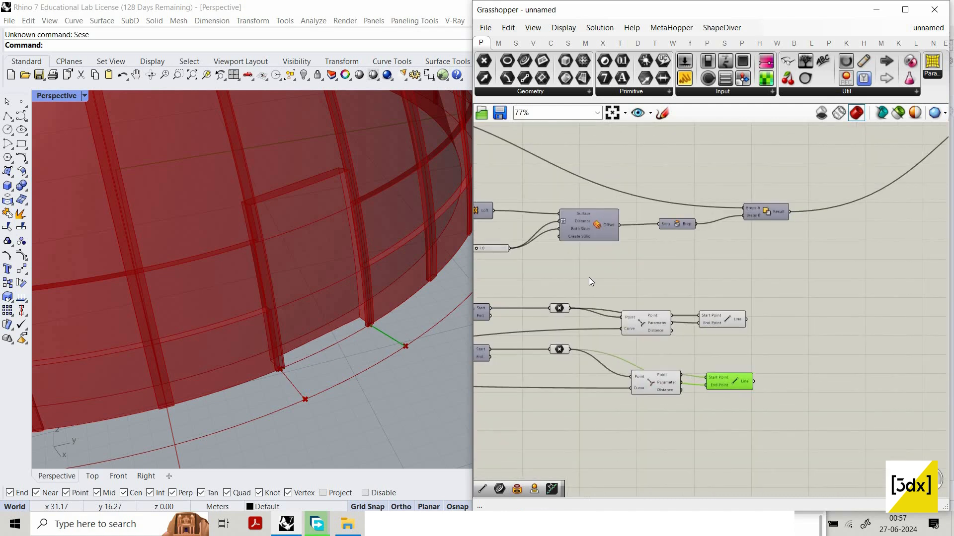
pyautogui.moveTo(555, 412); pyautogui.dragTo(698, 285)
pyautogui.rightClick(596, 276)
pyautogui.click(635, 295)
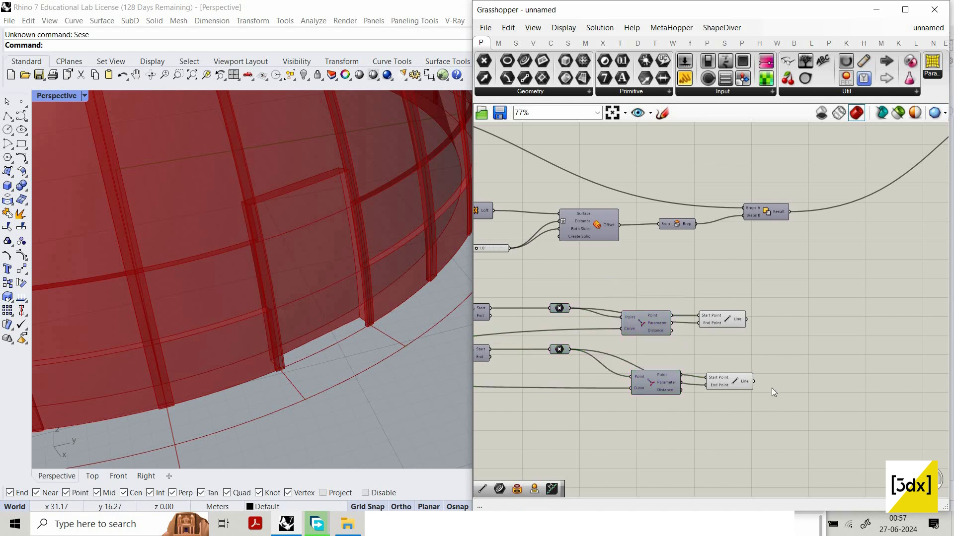
# Add an Extend Curve component beside the two Line components and connect the first Line to its Curve input
pyautogui.moveTo(801, 394); pyautogui.dragTo(699, 294)
pyautogui.scroll(2, 769, 396)
pyautogui.click(717, 395)
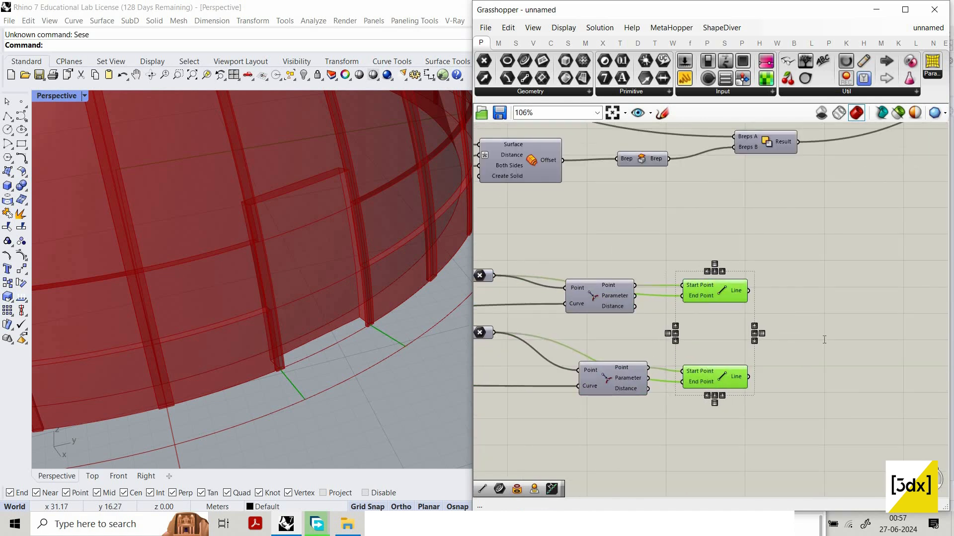
pyautogui.doubleClick(823, 339)
pyautogui.write('extend')
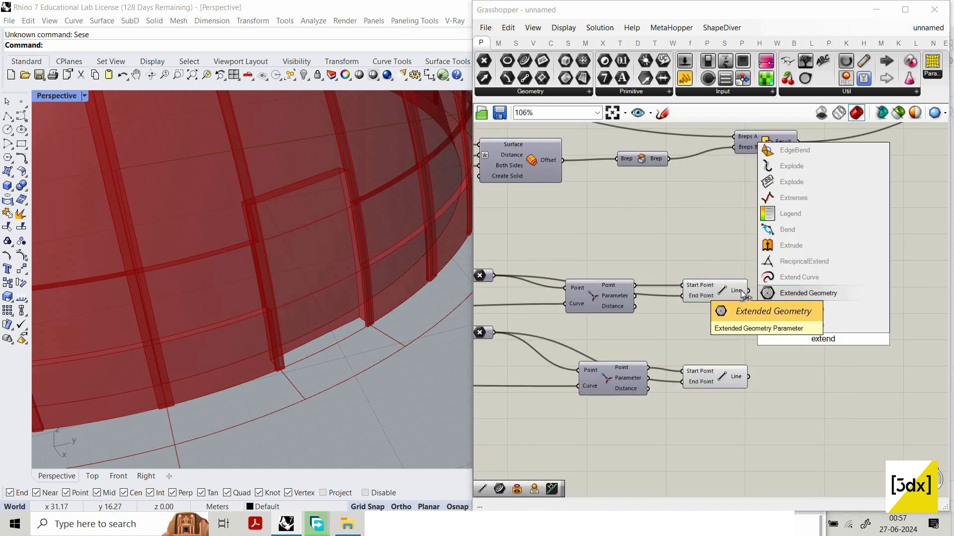
pyautogui.click(815, 279)
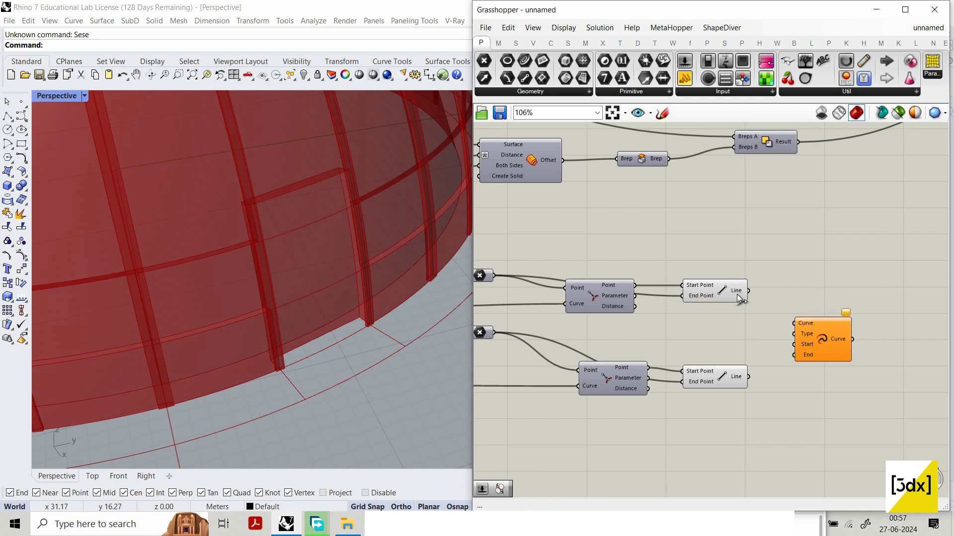
pyautogui.scroll(2, 775, 297)
pyautogui.moveTo(818, 337); pyautogui.dragTo(838, 308)
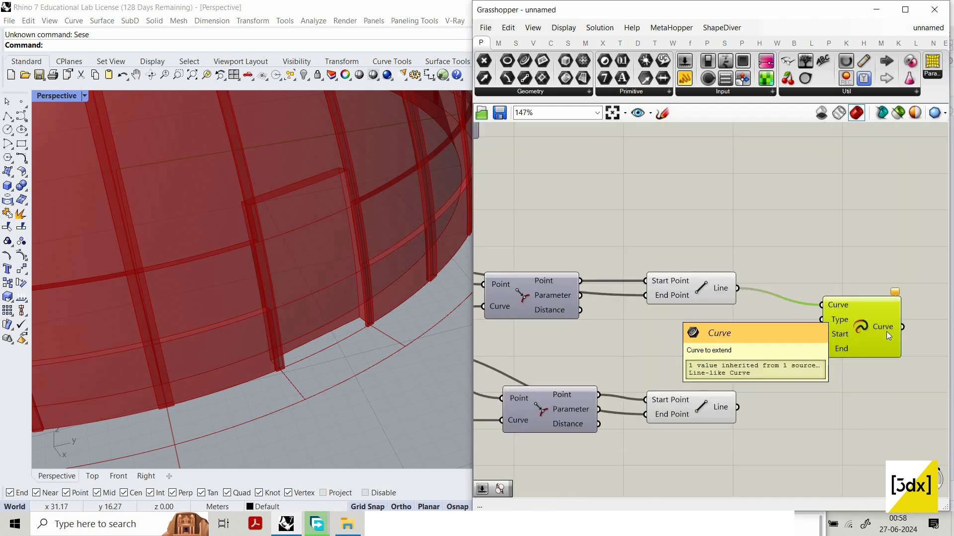
pyautogui.moveTo(876, 335); pyautogui.dragTo(878, 324)
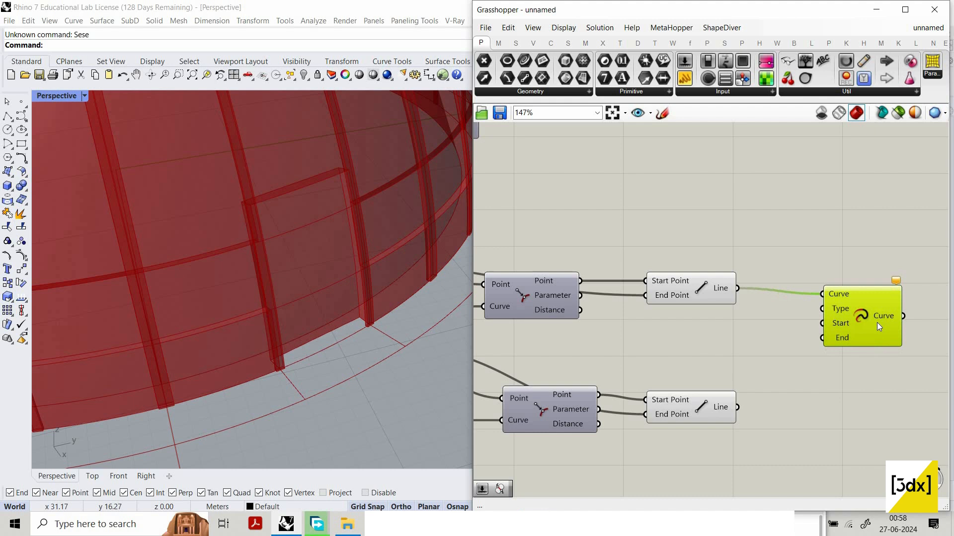
# Duplicate the Extend Curve component and connect the second Line to the copy's Curve input
pyautogui.hotkey('ctrl', 'c')
pyautogui.hotkey('ctrl', 'v')
pyautogui.moveTo(827, 300); pyautogui.dragTo(825, 395)
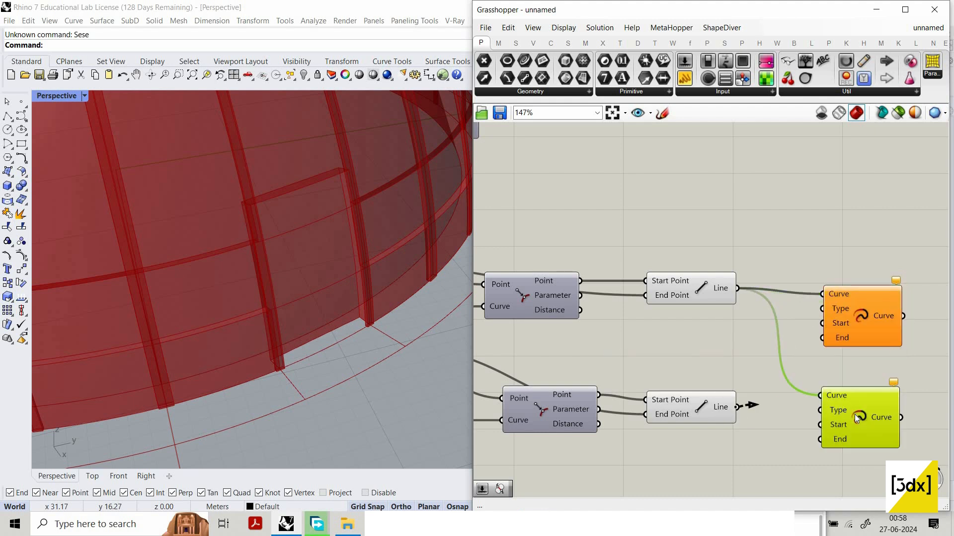
pyautogui.moveTo(738, 407); pyautogui.dragTo(857, 427)
pyautogui.moveTo(675, 344); pyautogui.dragTo(620, 324, button='right')
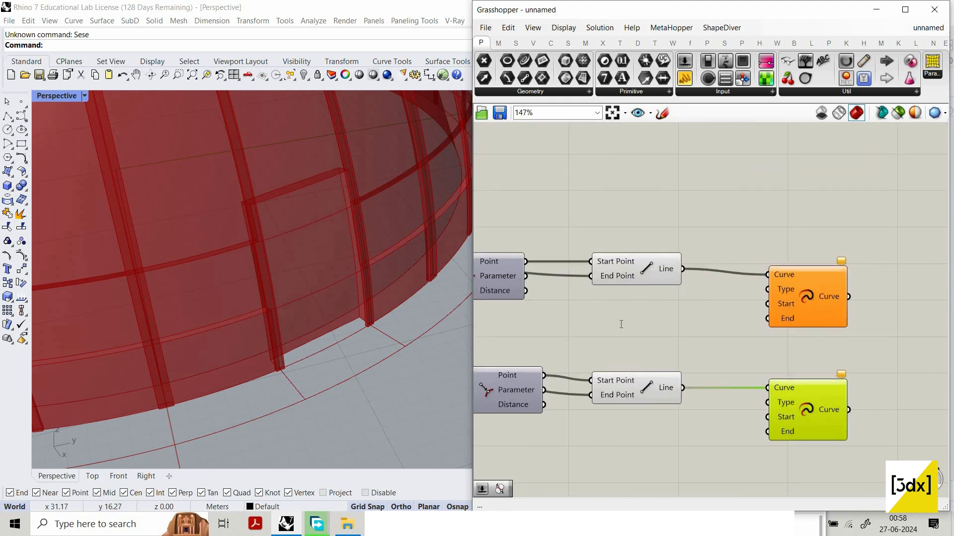
# Add a 0.8 number slider and connect it to the Start and End inputs of both Extend Curve components
pyautogui.doubleClick(621, 324)
pyautogui.write('0.8')
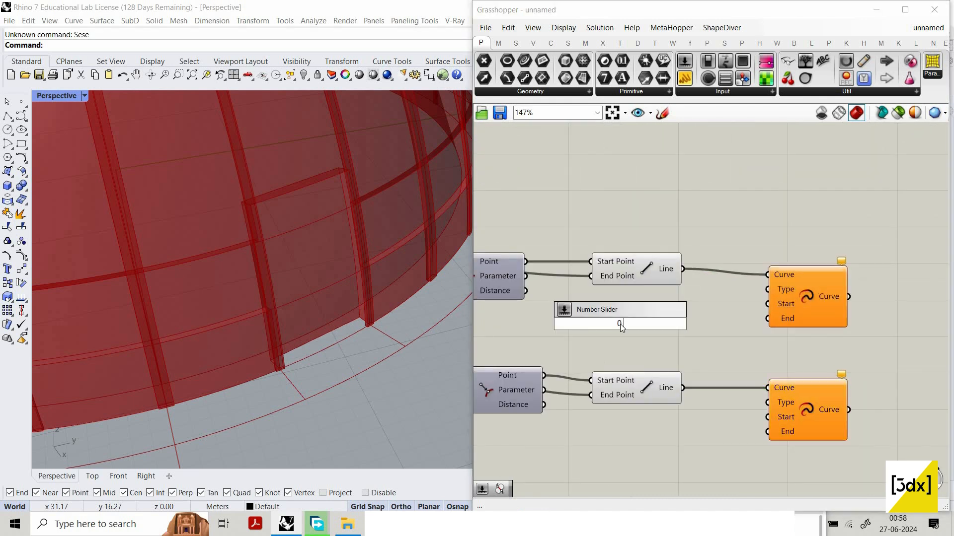
pyautogui.press('Return')
pyautogui.moveTo(696, 323)
pyautogui.mouseDown()
pyautogui.moveTo(764, 308)
pyautogui.moveTo(696, 322)
pyautogui.mouseUp()
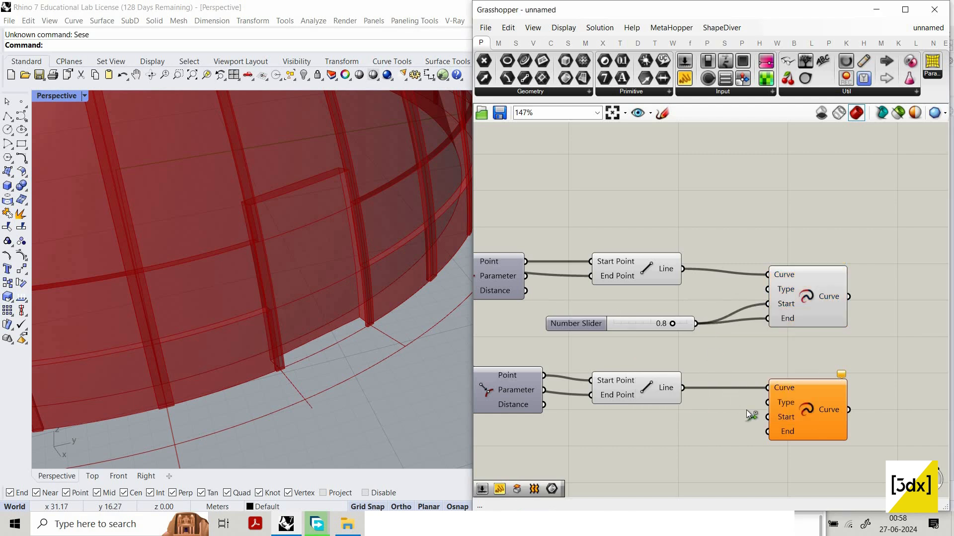
pyautogui.moveTo(697, 323); pyautogui.dragTo(743, 402)
pyautogui.moveTo(766, 432); pyautogui.dragTo(695, 324)
# Add a Ruled Surface component and connect the two extended curves to its Curve A and Curve B inputs
pyautogui.scroll(-4, 739, 351)
pyautogui.scroll(3, 739, 352)
pyautogui.doubleClick(739, 352)
pyautogui.write('r')
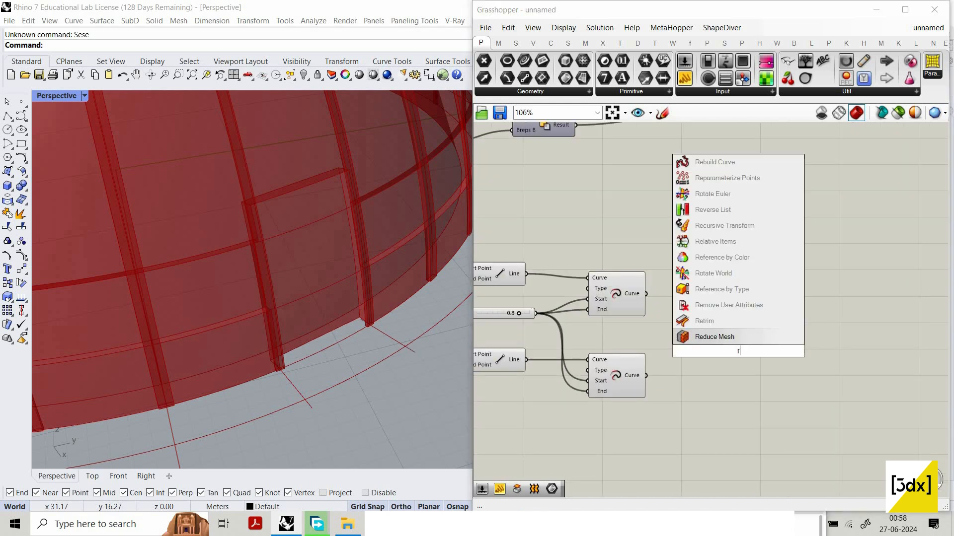
pyautogui.write('ul')
pyautogui.click(730, 338)
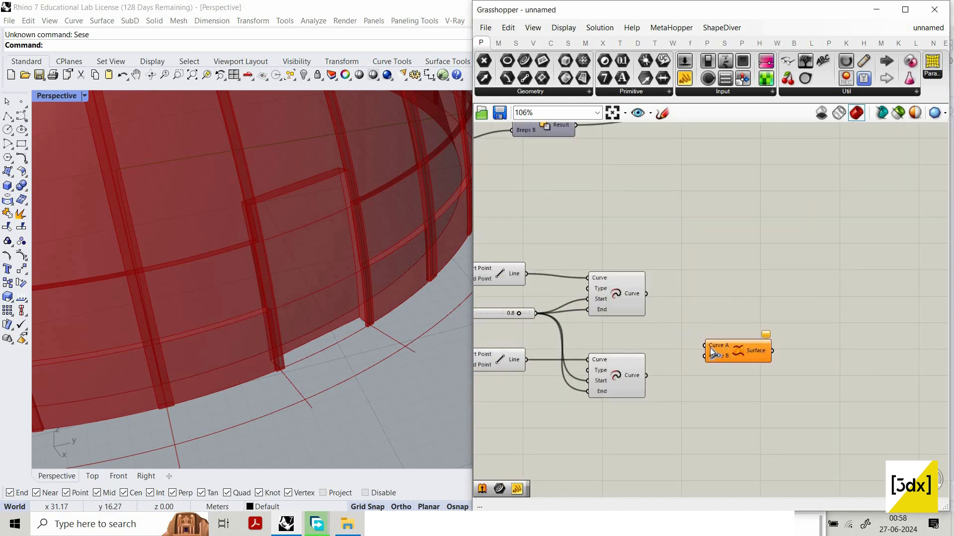
pyautogui.moveTo(646, 294); pyautogui.dragTo(704, 345)
pyautogui.moveTo(704, 355); pyautogui.dragTo(641, 385)
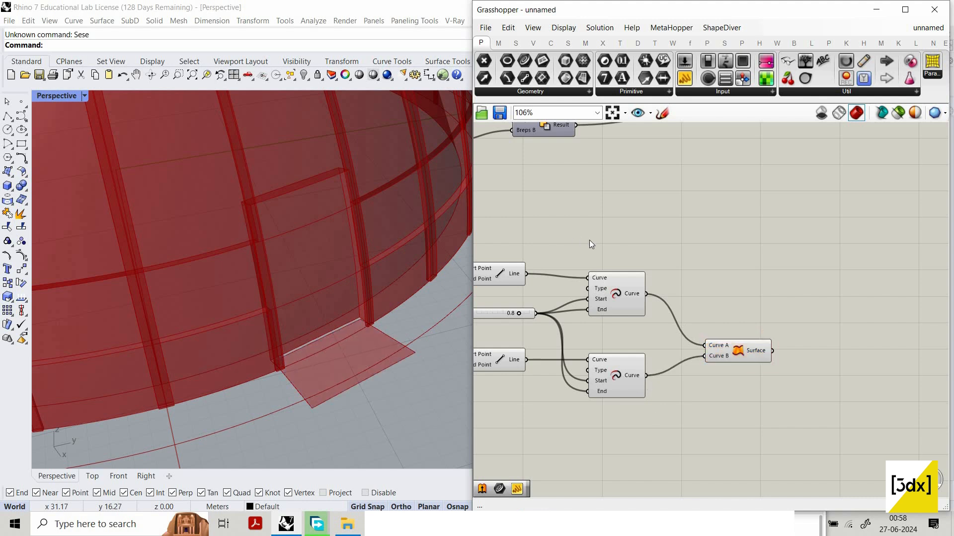
# Turn off the preview of both Extend Curve components
pyautogui.moveTo(574, 237); pyautogui.dragTo(657, 423)
pyautogui.middleClick(631, 257)
pyautogui.click(631, 257)
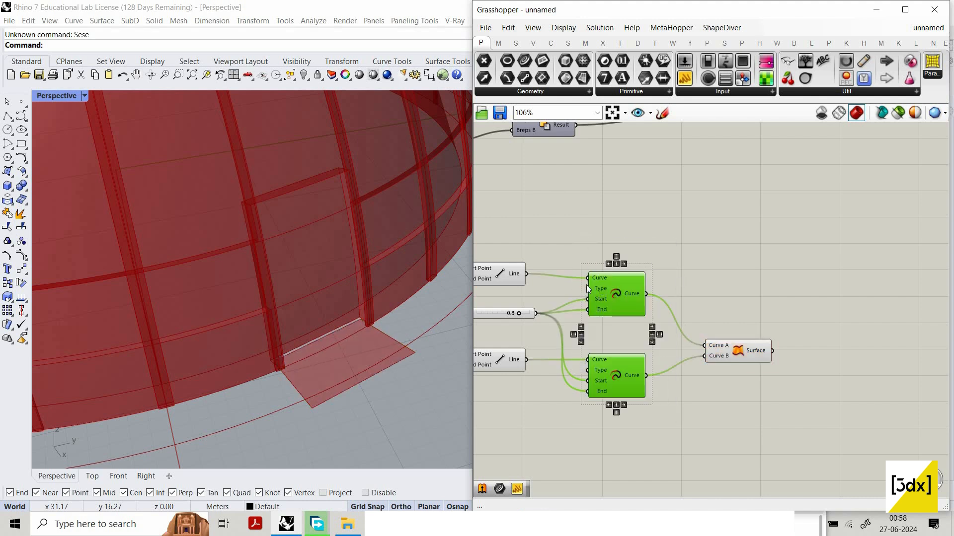
# Add a Curve parameter and connect the base curve that feeds the offset to it
pyautogui.scroll(-4, 682, 279)
pyautogui.scroll(-5, 556, 329)
pyautogui.scroll(7, 536, 329)
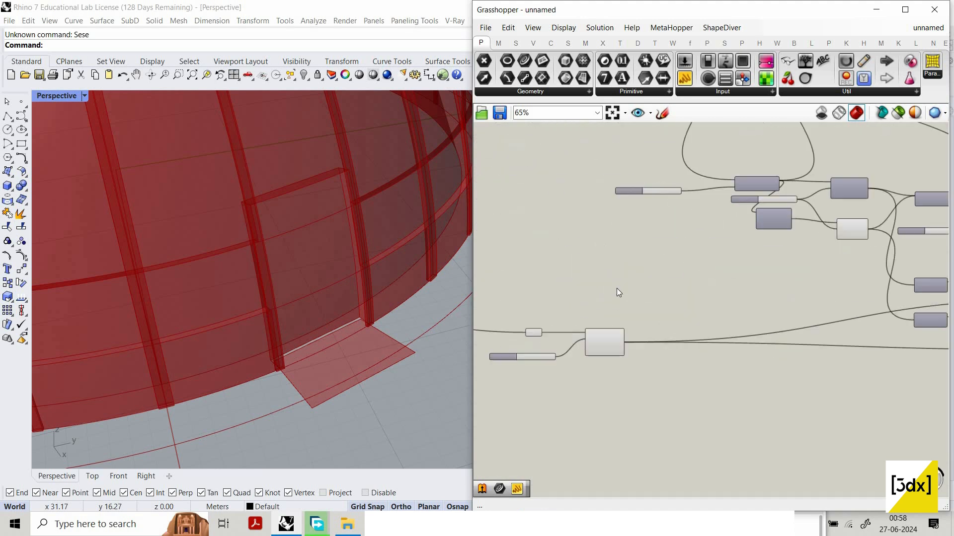
pyautogui.scroll(4, 542, 328)
pyautogui.doubleClick(564, 338)
pyautogui.write('crv')
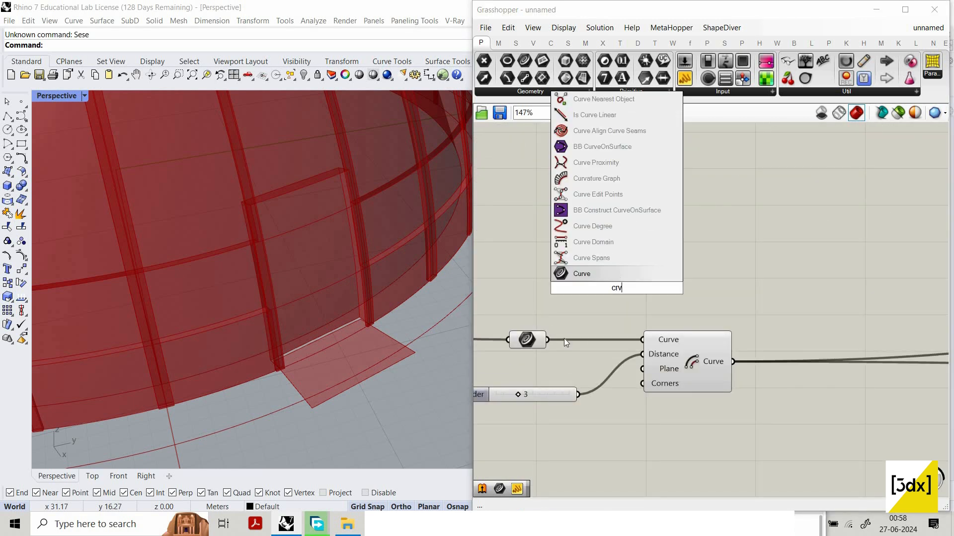
pyautogui.press('Return')
pyautogui.moveTo(548, 339); pyautogui.dragTo(809, 351)
# Duplicate the Curve parameter and connect the offset curve output to the copy
pyautogui.hotkey('ctrl', 'c')
pyautogui.hotkey('ctrl', 'v')
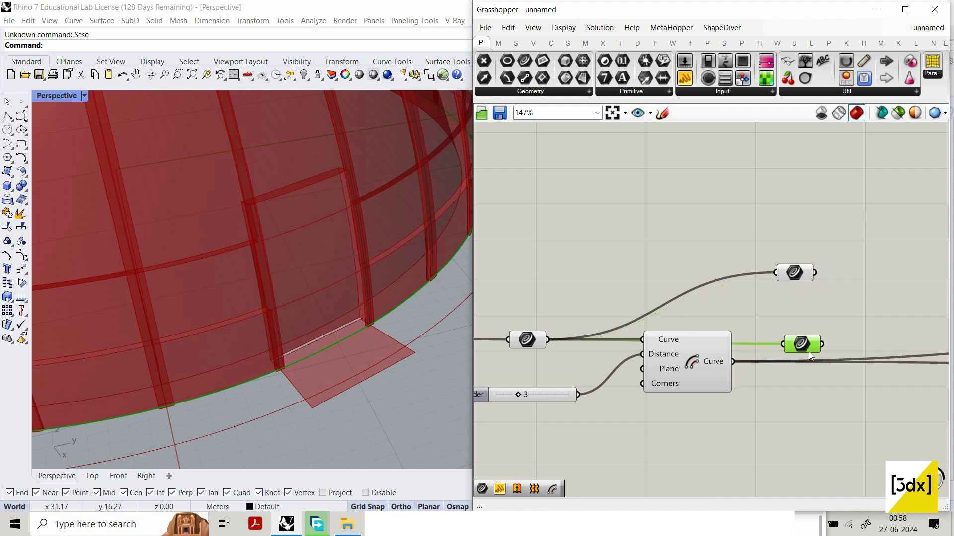
pyautogui.moveTo(733, 362); pyautogui.dragTo(784, 344)
pyautogui.moveTo(837, 242); pyautogui.dragTo(801, 342)
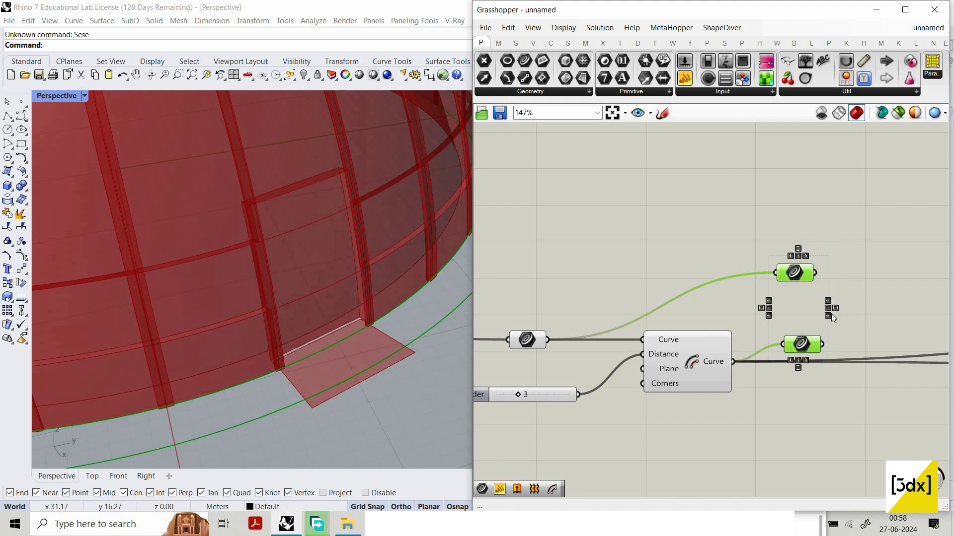
# Add a Ruled Surface component and connect the base and offset Curve parameters to its Curve A and Curve B inputs
pyautogui.scroll(-1, 824, 308)
pyautogui.doubleClick(832, 313)
pyautogui.write('r')
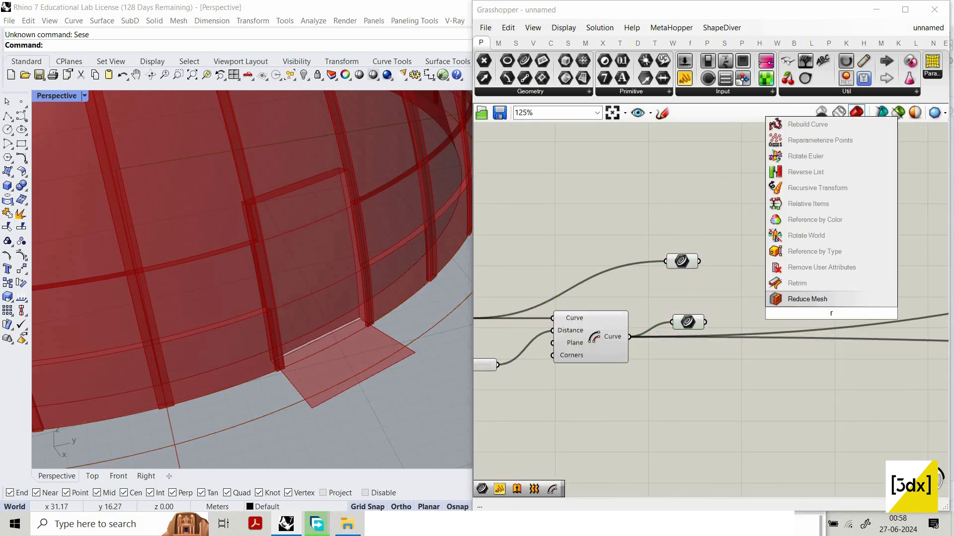
pyautogui.write('ul')
pyautogui.click(826, 298)
pyautogui.moveTo(698, 261); pyautogui.dragTo(791, 307)
pyautogui.moveTo(705, 322); pyautogui.dragTo(791, 319)
pyautogui.moveTo(855, 324); pyautogui.dragTo(818, 279)
pyautogui.scroll(-2, 816, 279)
pyautogui.moveTo(816, 279); pyautogui.dragTo(763, 279, button='right')
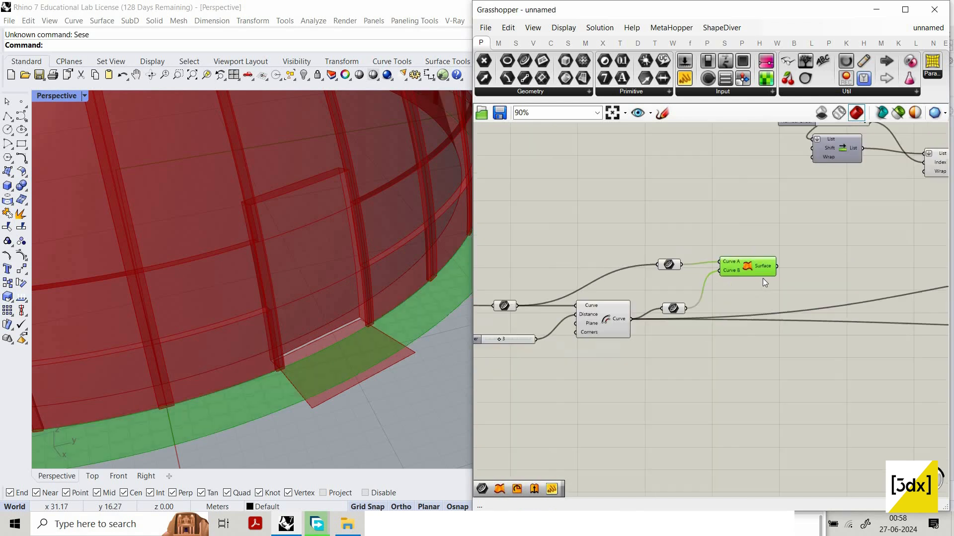
# Move the ring's Ruled Surface toward the entrance surface components and shift its two Curve parameters below the existing wires
pyautogui.scroll(-2, 723, 278)
pyautogui.moveTo(716, 268); pyautogui.dragTo(815, 356)
pyautogui.scroll(-3, 811, 358)
pyautogui.scroll(1, 818, 358)
pyautogui.scroll(-4, 580, 359)
pyautogui.scroll(3, 577, 358)
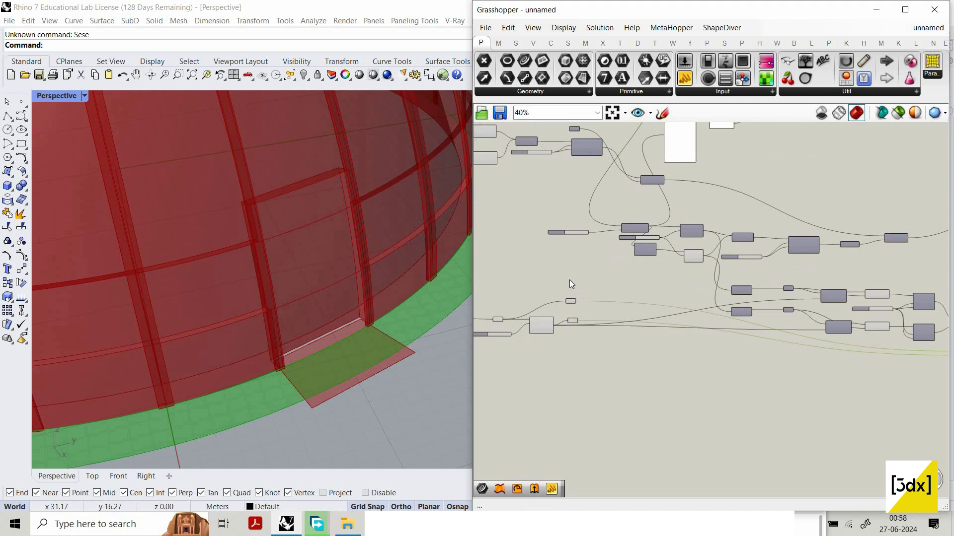
pyautogui.moveTo(570, 284); pyautogui.dragTo(594, 343)
pyautogui.moveTo(571, 301); pyautogui.dragTo(592, 355)
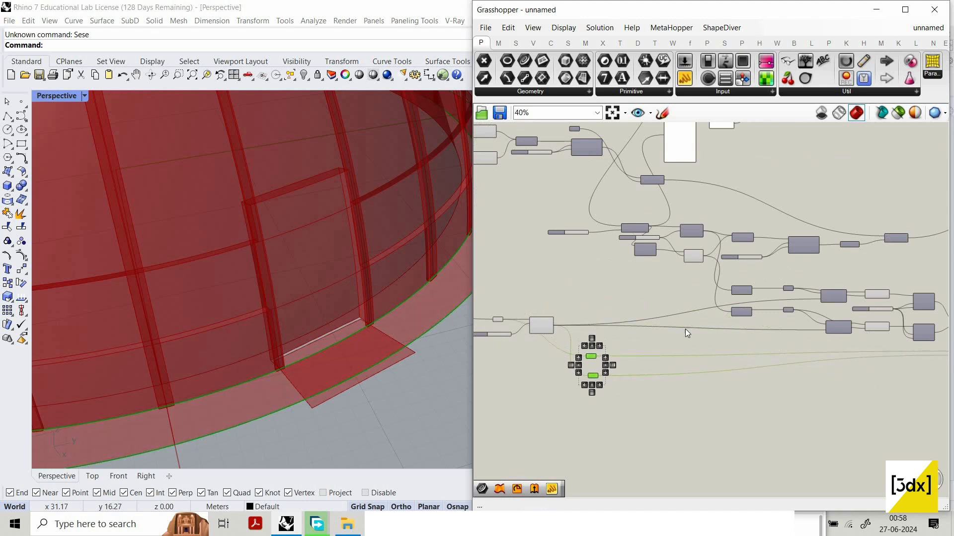
# Line up the ring's Ruled Surface directly beneath the entrance's Ruled Surface component
pyautogui.moveTo(863, 262); pyautogui.dragTo(587, 252, button='right')
pyautogui.scroll(-1, 587, 252)
pyautogui.scroll(5, 735, 333)
pyautogui.click(597, 349)
pyautogui.moveTo(597, 347); pyautogui.dragTo(645, 334)
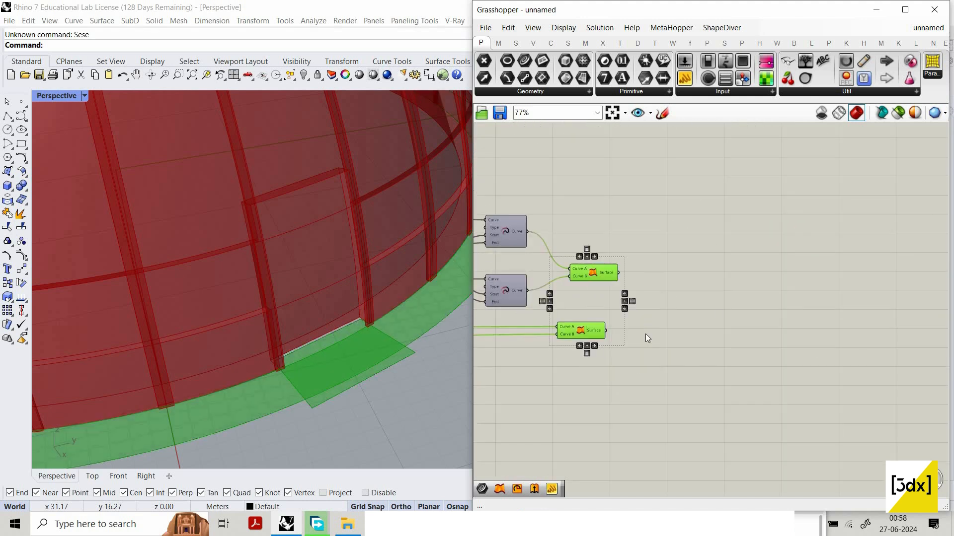
# Add a Split Brep component beside the two Ruled Surface components
pyautogui.doubleClick(719, 310)
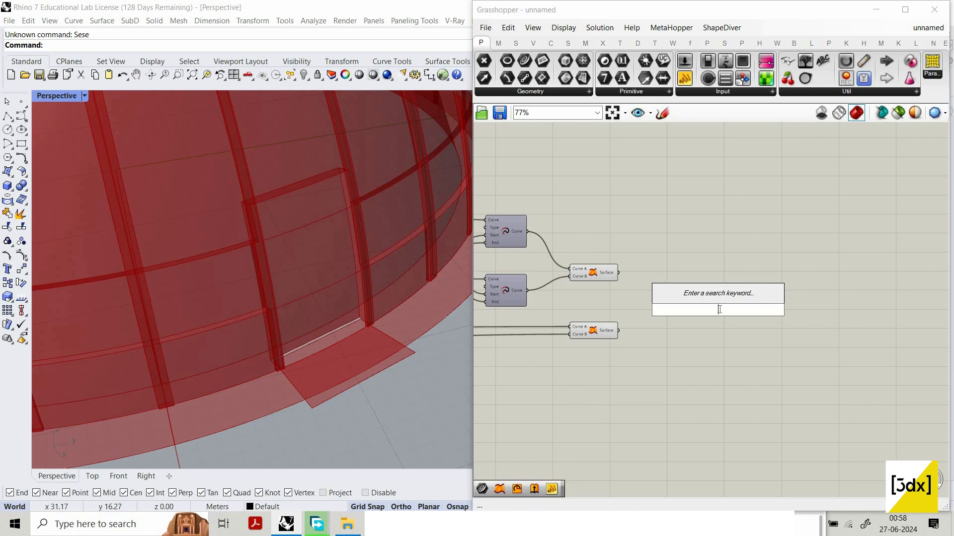
pyautogui.click(737, 290)
pyautogui.doubleClick(737, 289)
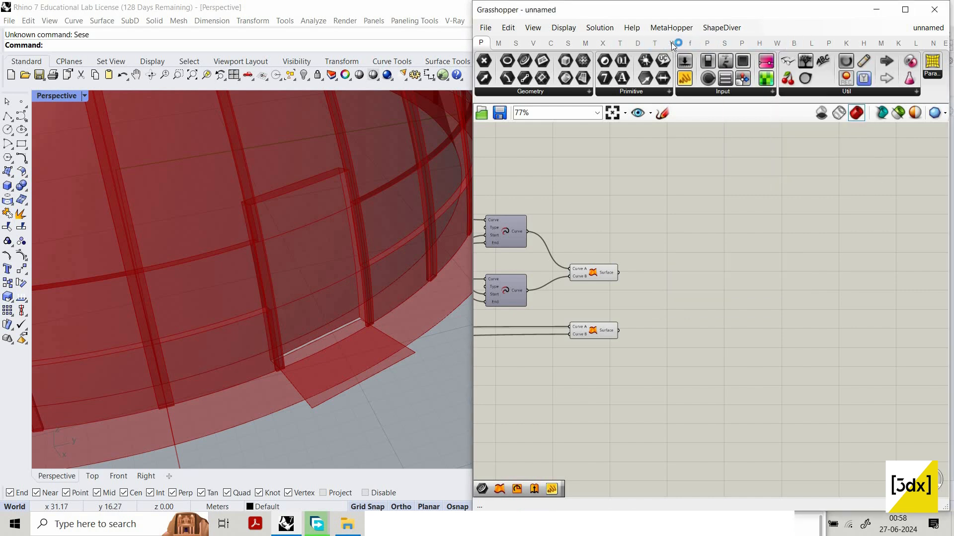
pyautogui.scroll(-12, 637, 46)
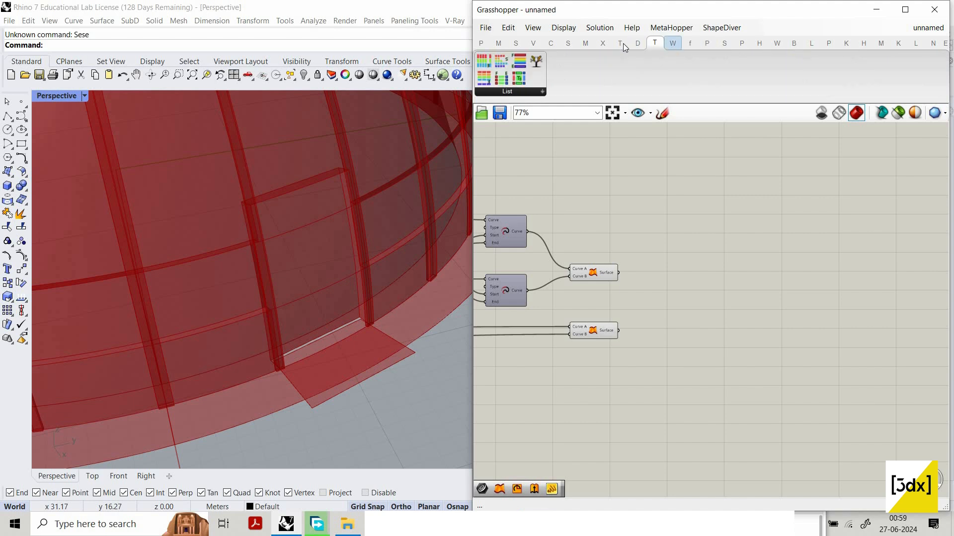
pyautogui.click(603, 44)
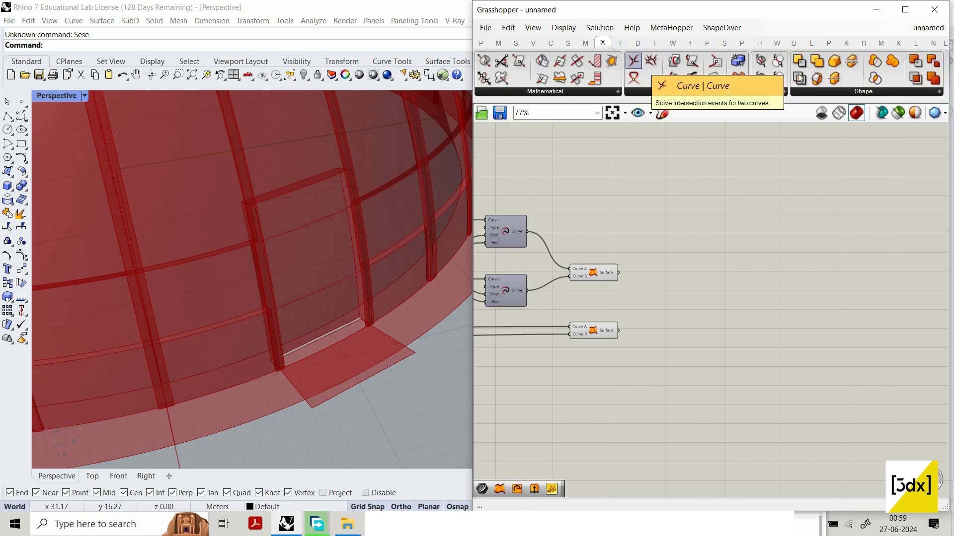
pyautogui.click(847, 93)
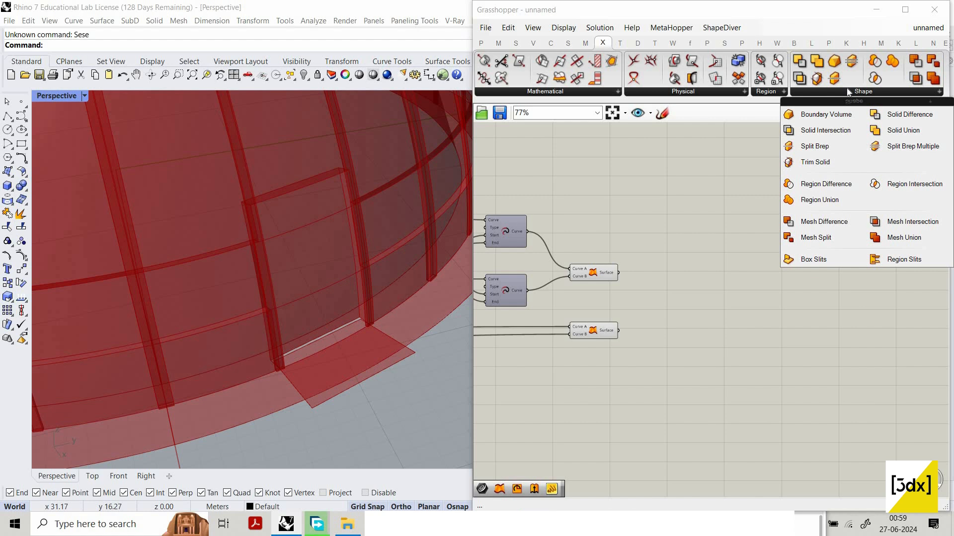
pyautogui.click(704, 317)
pyautogui.scroll(2, 705, 313)
pyautogui.scroll(1, 678, 288)
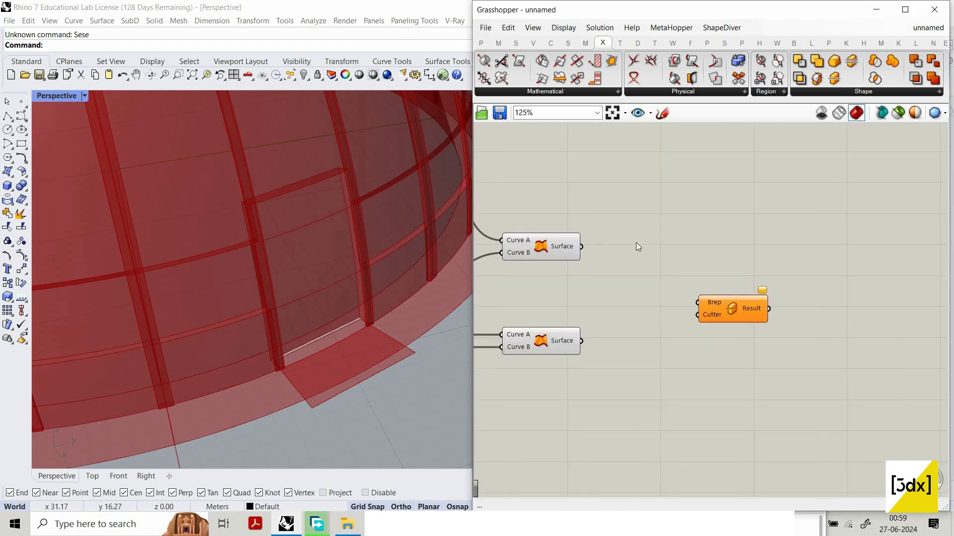
# Try splitting the entrance surface with the ring surface as Cutter, and turn off the preview of both Ruled Surface components
pyautogui.moveTo(583, 246); pyautogui.dragTo(699, 302)
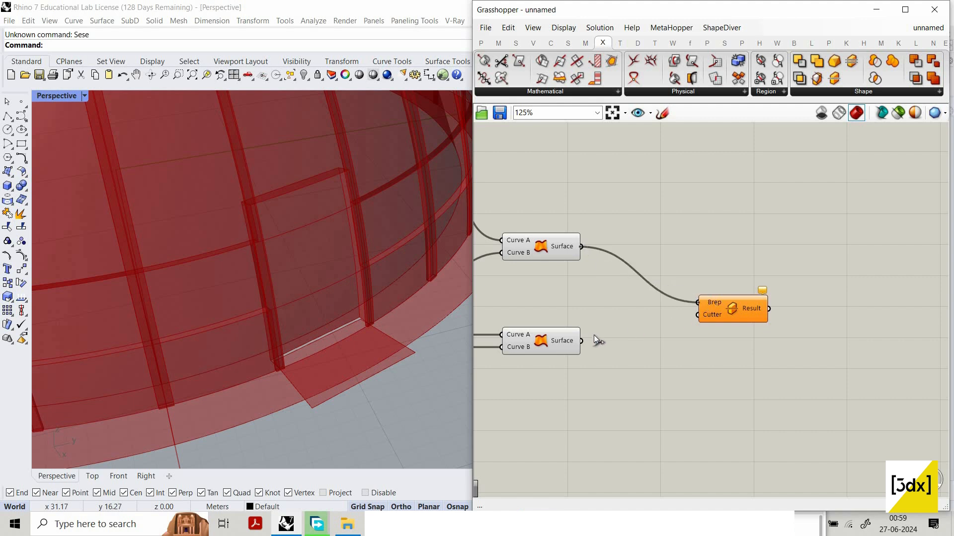
pyautogui.moveTo(582, 342); pyautogui.dragTo(699, 315)
pyautogui.moveTo(528, 376); pyautogui.dragTo(633, 213)
pyautogui.middleClick(638, 222)
pyautogui.click(633, 209)
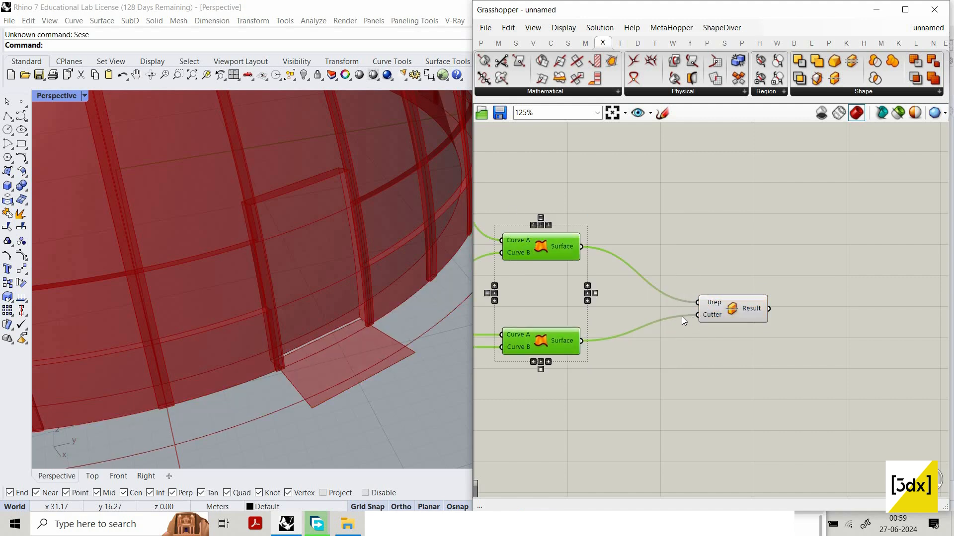
# Undo the preview change and rewire Split Brep with the ring surface as Brep and the entrance surface as Cutter
pyautogui.hotkey('ctrl', 'z')
pyautogui.hotkey('ctrl', 'z')
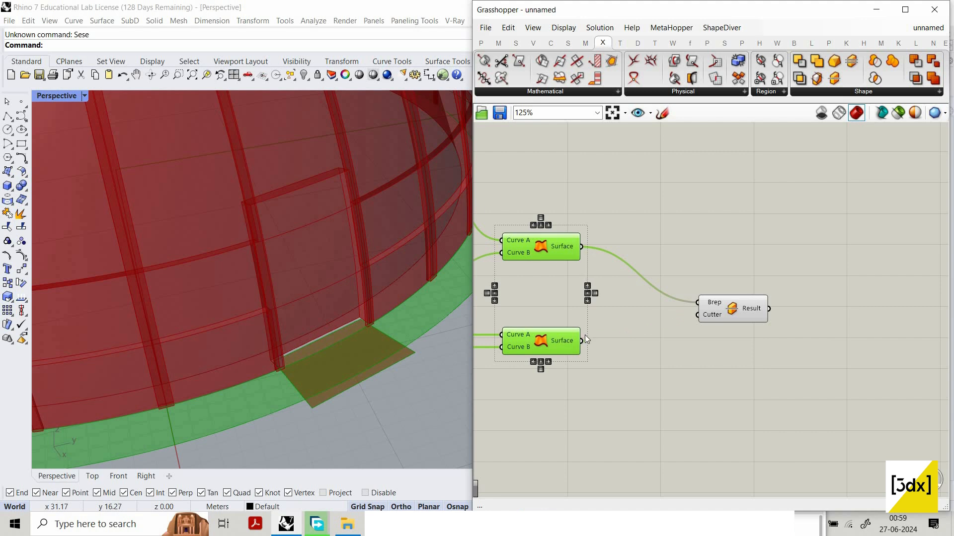
pyautogui.hotkey('ctrl', 'z')
pyautogui.hotkey('ctrl', 'z')
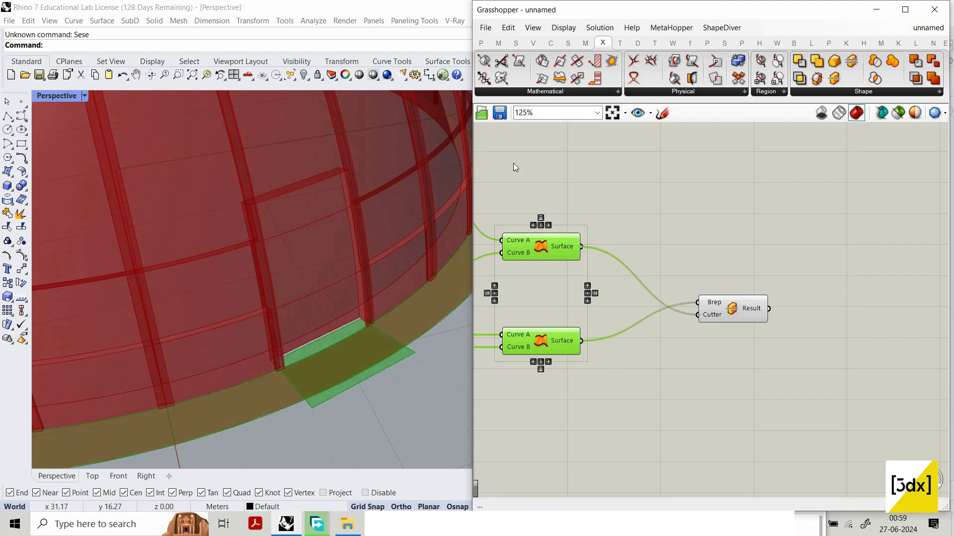
# Turn off the preview of both Ruled Surface components and select the Split Brep component
pyautogui.moveTo(516, 177); pyautogui.dragTo(613, 366)
pyautogui.middleClick(646, 218)
pyautogui.click(644, 216)
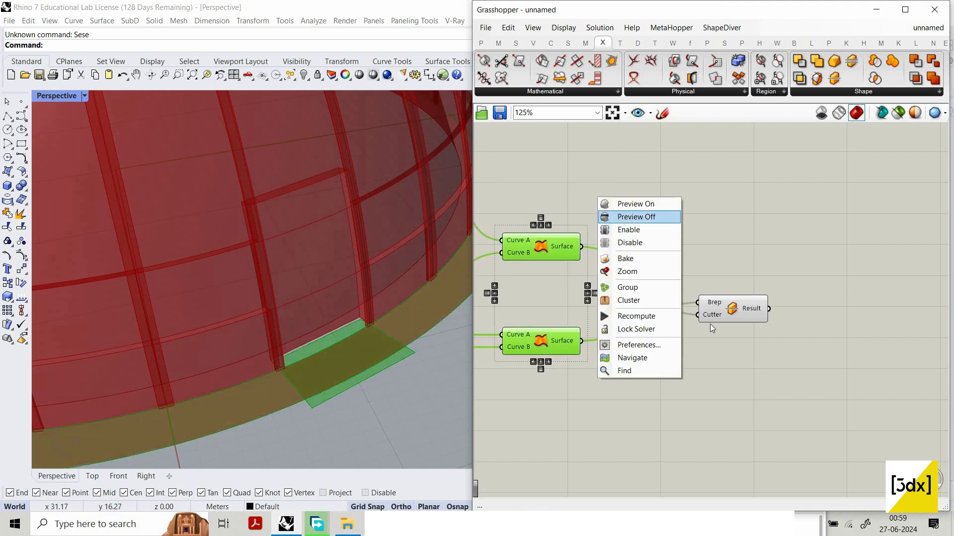
pyautogui.click(737, 309)
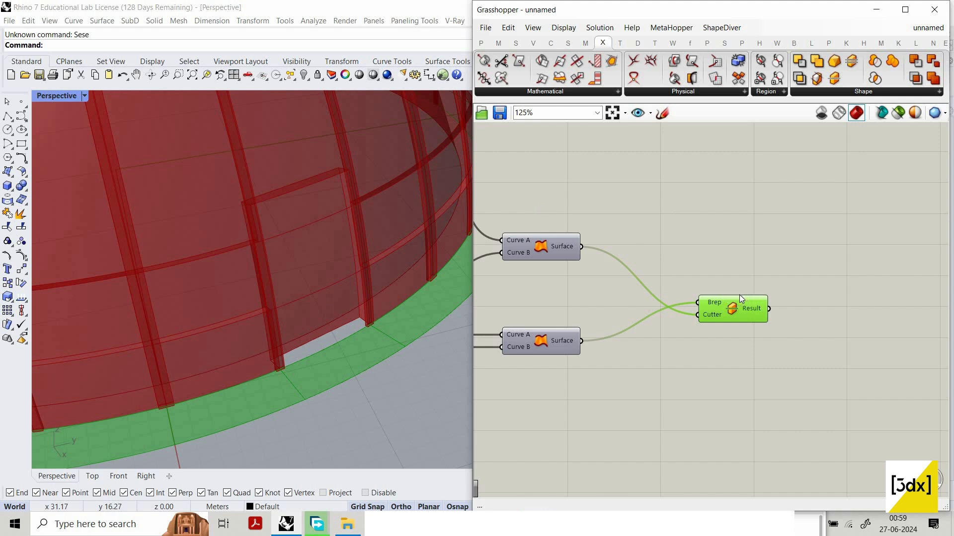
# Simplify and flatten the Result output of the Split Brep component
pyautogui.scroll(3, 723, 301)
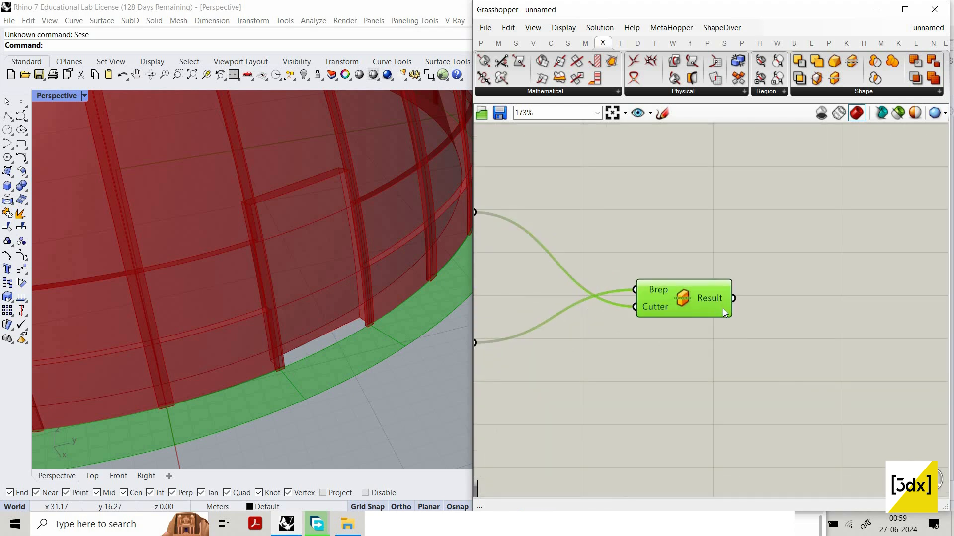
pyautogui.moveTo(720, 305); pyautogui.dragTo(720, 299, button='right')
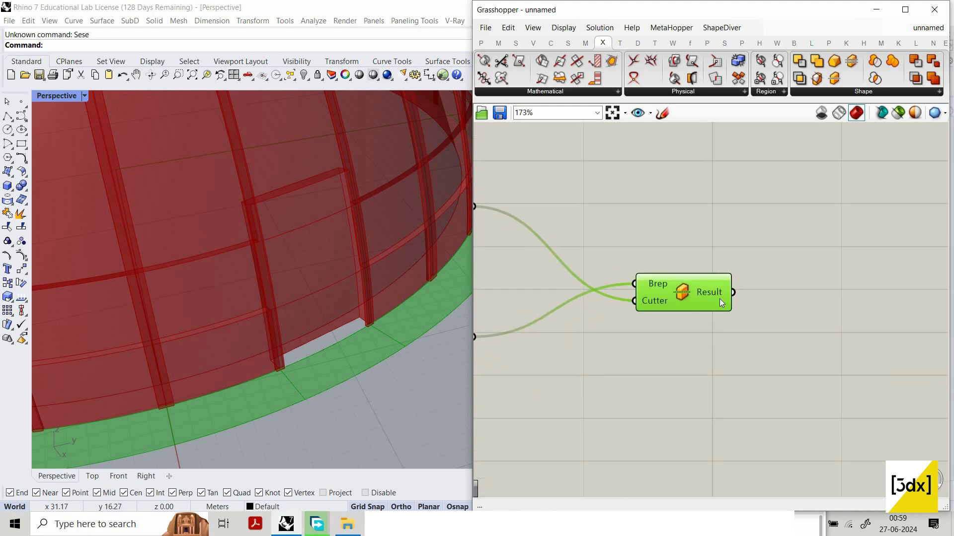
pyautogui.rightClick(718, 298)
pyautogui.click(742, 359)
pyautogui.scroll(4, 742, 293)
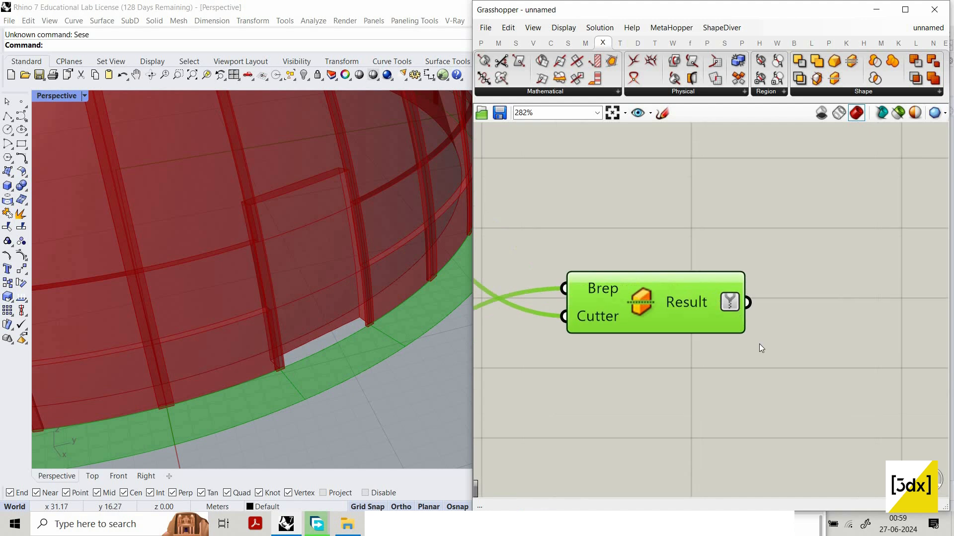
pyautogui.rightClick(720, 299)
pyautogui.click(757, 342)
pyautogui.scroll(-3, 758, 323)
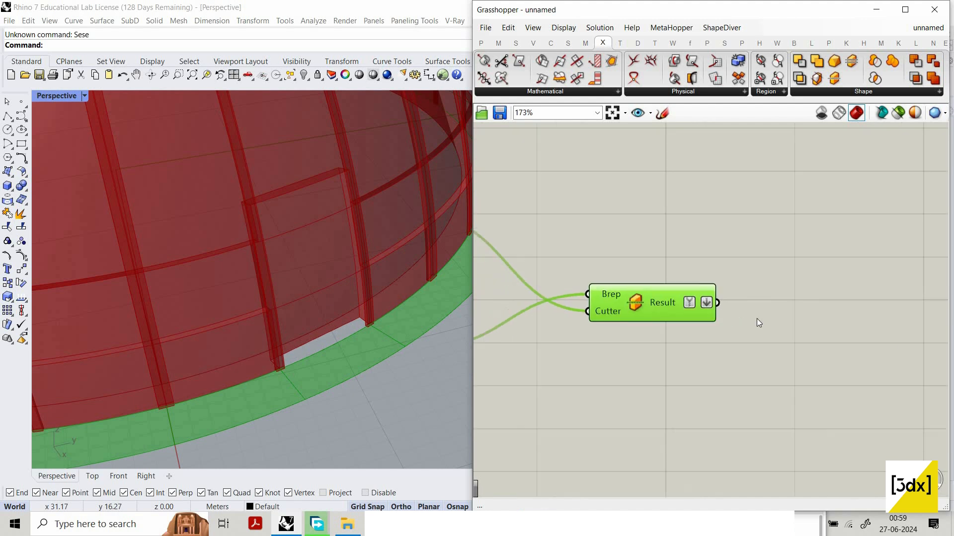
pyautogui.click(757, 321)
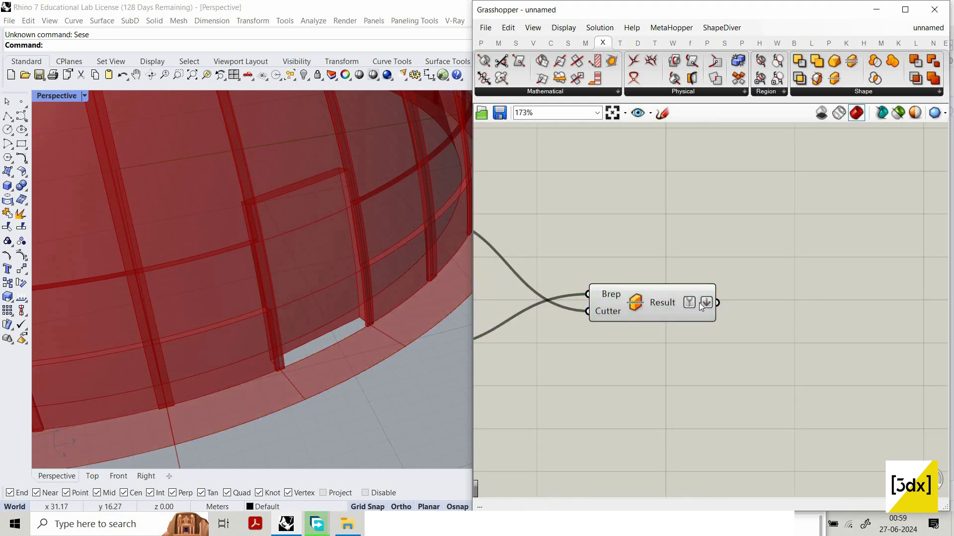
# Add a List Item component and connect the Split Brep result to its List input
pyautogui.moveTo(699, 303)
pyautogui.write('s')
pyautogui.press('BackSpace')
pyautogui.press('BackSpace')
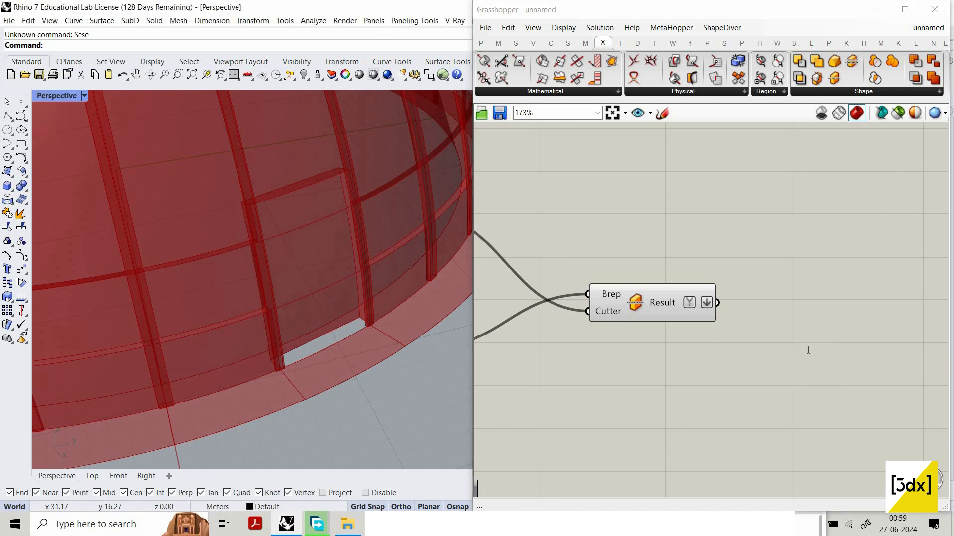
pyautogui.doubleClick(808, 350)
pyautogui.write('list')
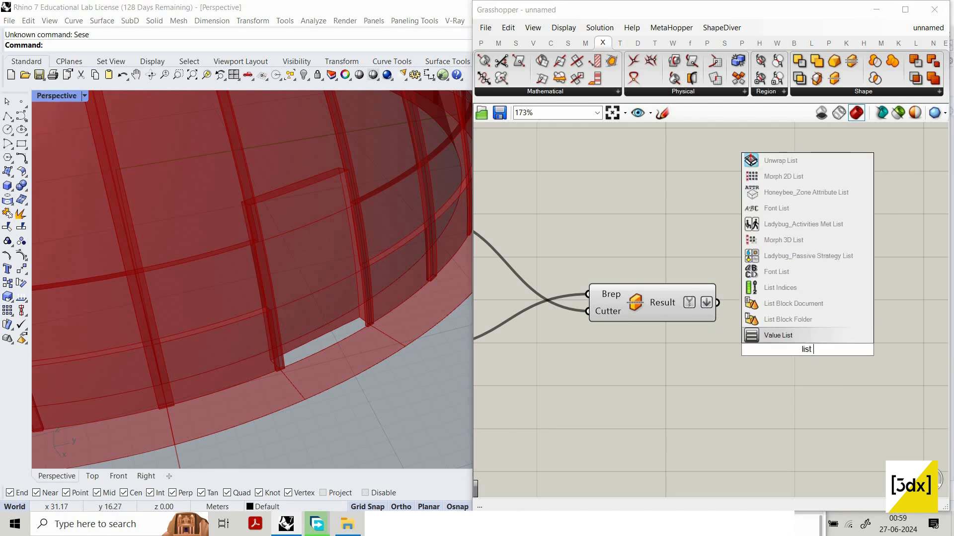
pyautogui.write(' it')
pyautogui.click(809, 341)
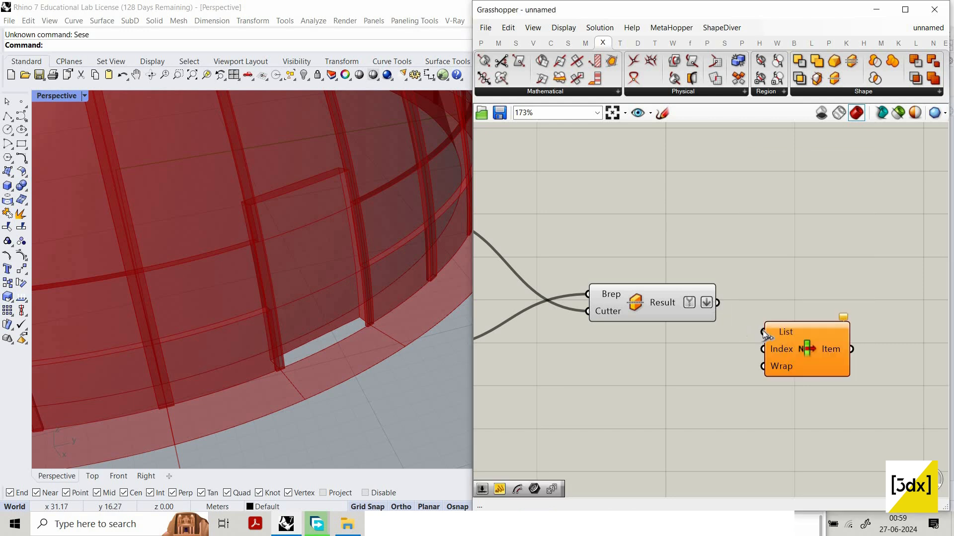
pyautogui.moveTo(717, 303); pyautogui.dragTo(763, 332)
# Set the List input of the List Item component to Reverse
pyautogui.click(771, 337)
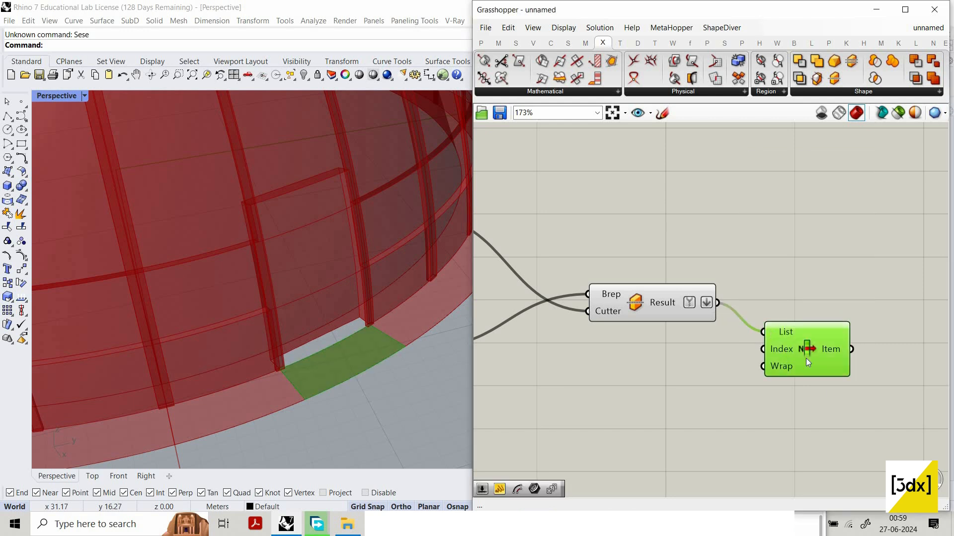
pyautogui.rightClick(777, 332)
pyautogui.click(818, 365)
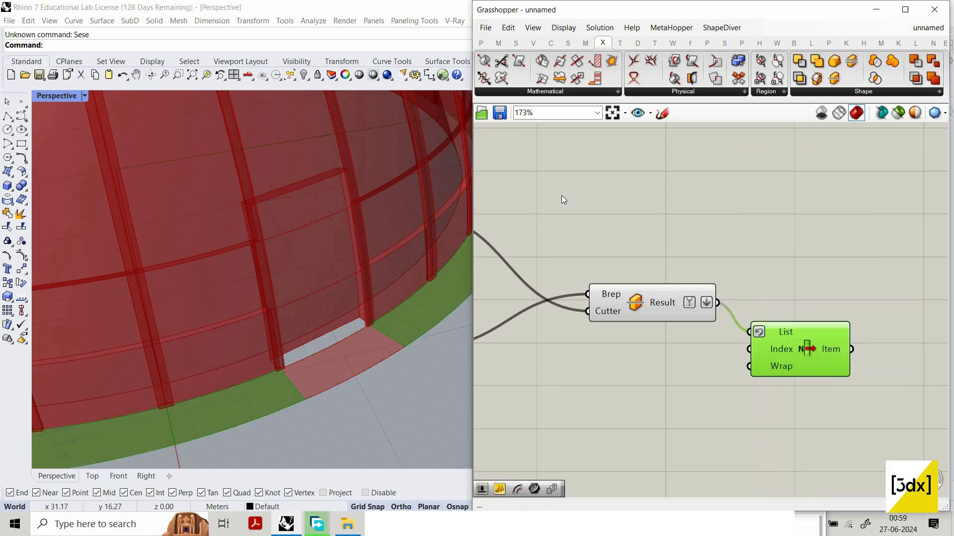
# Turn off the preview of the Split Brep component
pyautogui.click(562, 195)
pyautogui.click(630, 293)
pyautogui.middleClick(630, 288)
pyautogui.click(616, 214)
pyautogui.scroll(-3, 404, 348)
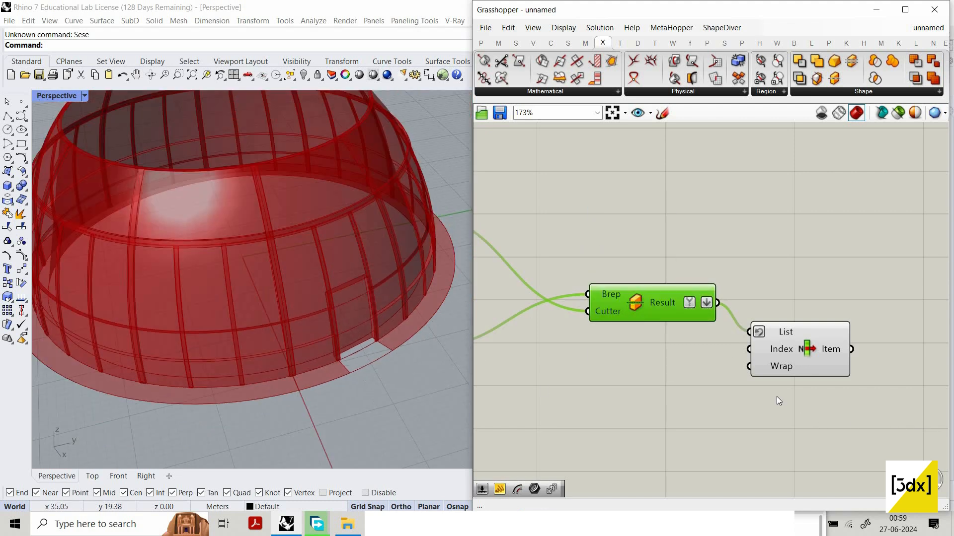
pyautogui.scroll(-3, 871, 375)
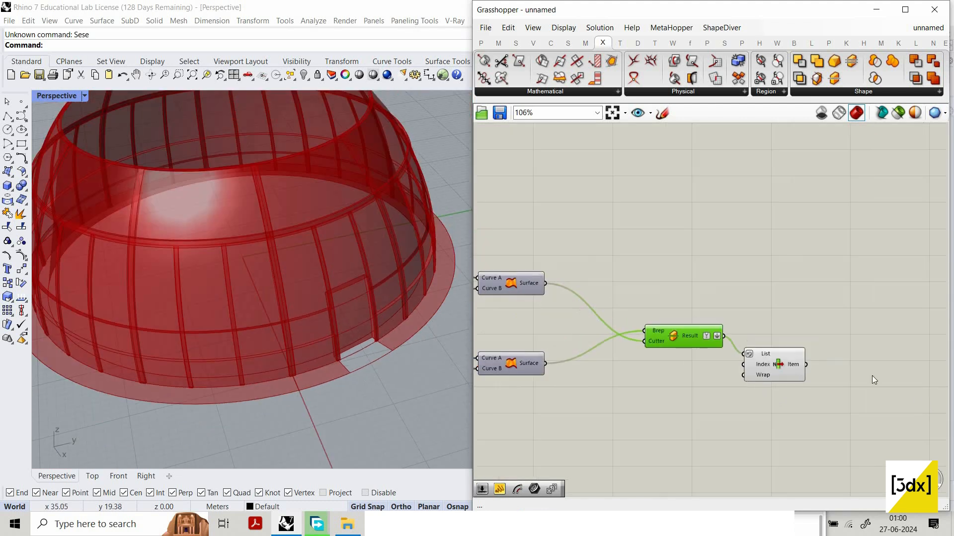
# Add a Curve parameter and connect the Item output of the List Item component to it
pyautogui.scroll(4, 682, 343)
pyautogui.click(647, 344)
pyautogui.scroll(-1, 716, 365)
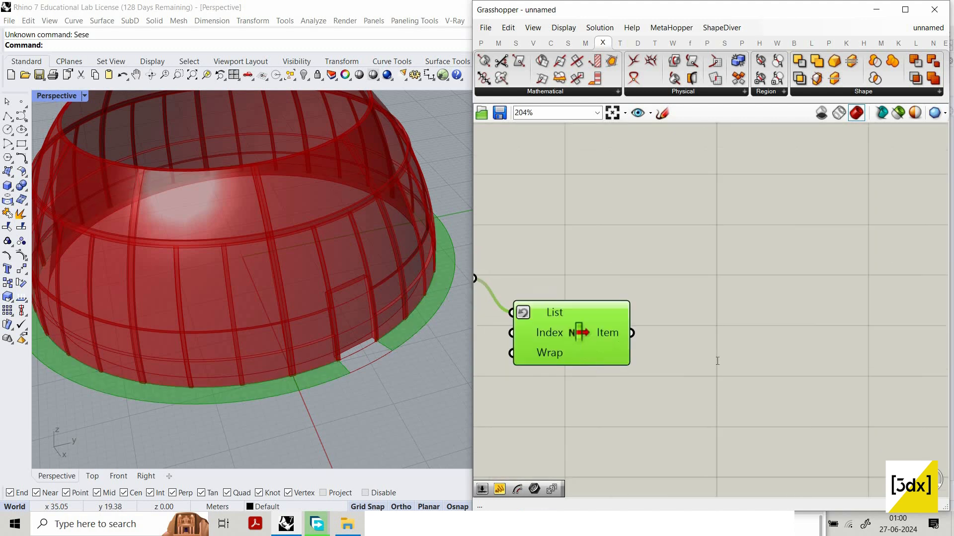
pyautogui.doubleClick(715, 361)
pyautogui.write('crv')
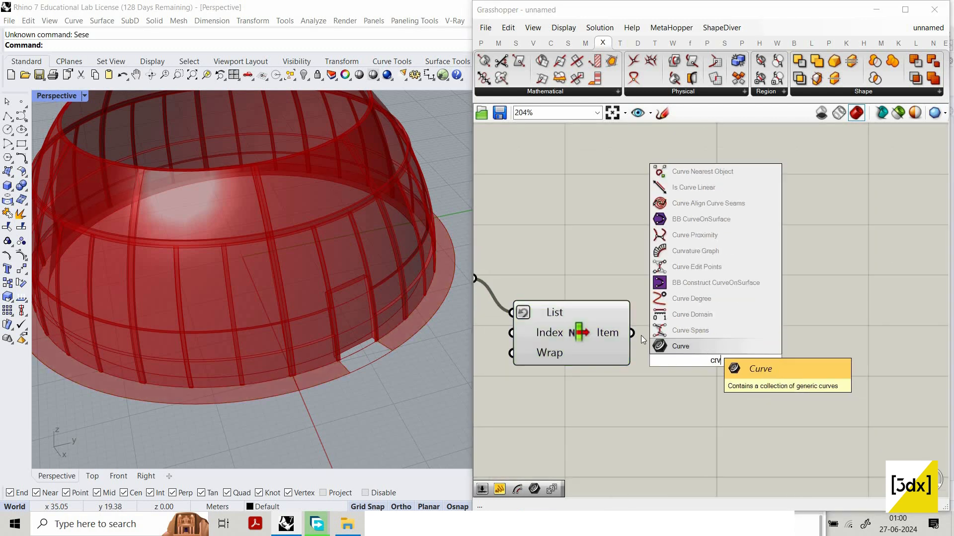
pyautogui.click(697, 346)
pyautogui.moveTo(689, 360); pyautogui.dragTo(632, 333)
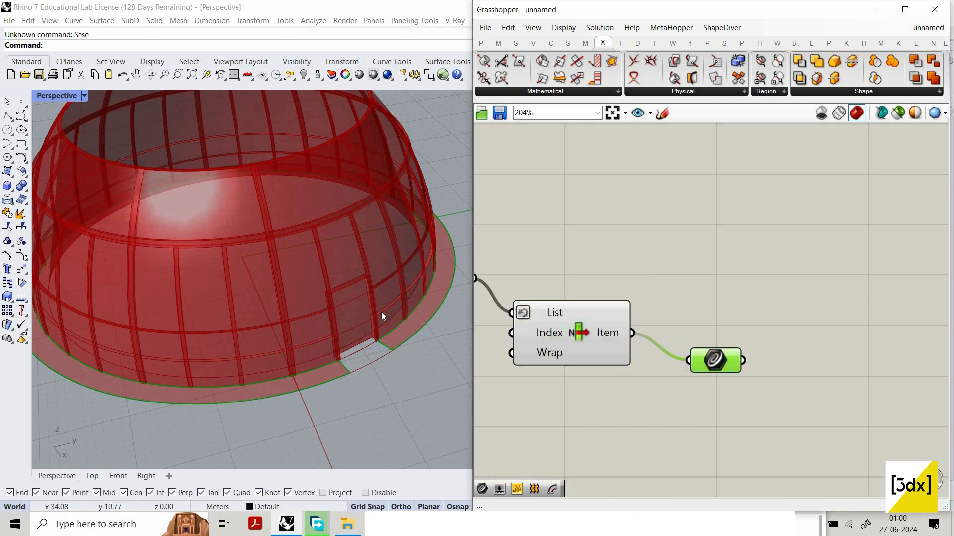
pyautogui.scroll(5, 380, 311)
pyautogui.moveTo(706, 362); pyautogui.dragTo(713, 378)
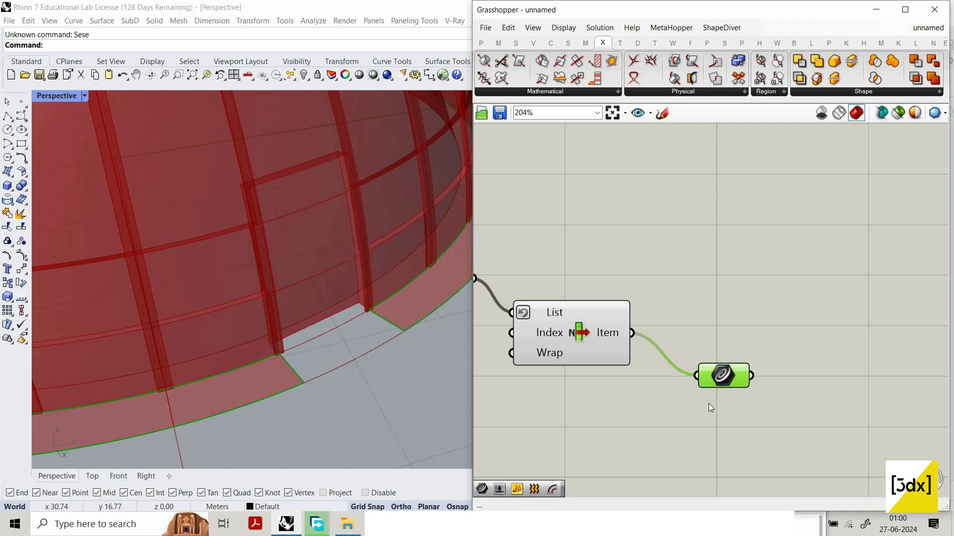
# Add an Offset Curve component and feed its Curve input from the Curve parameter
pyautogui.scroll(-4, 777, 401)
pyautogui.scroll(3, 749, 379)
pyautogui.doubleClick(748, 378)
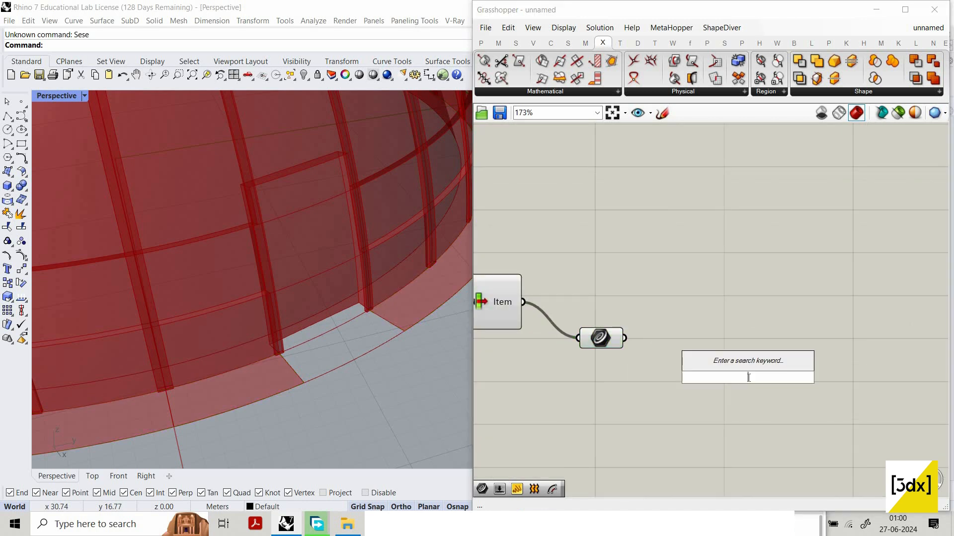
pyautogui.write('offset')
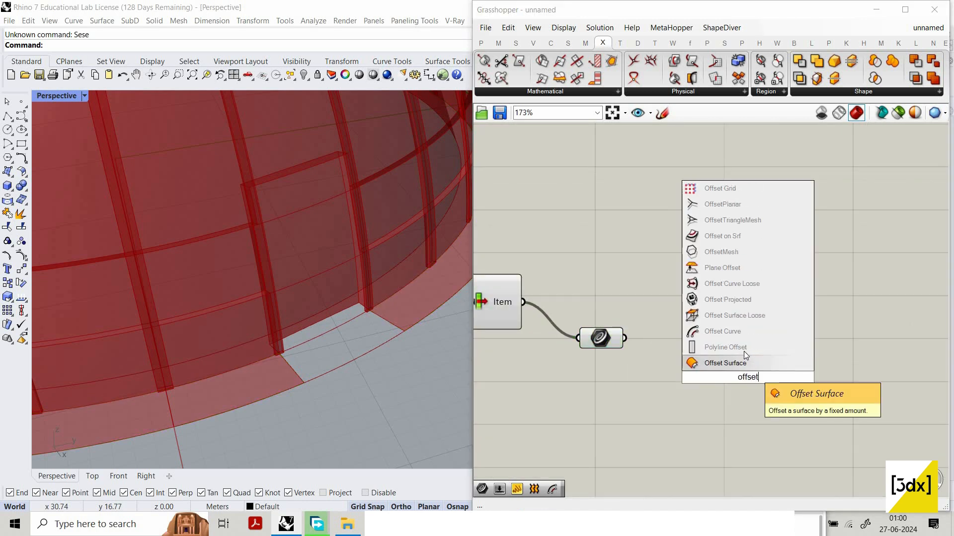
pyautogui.click(743, 331)
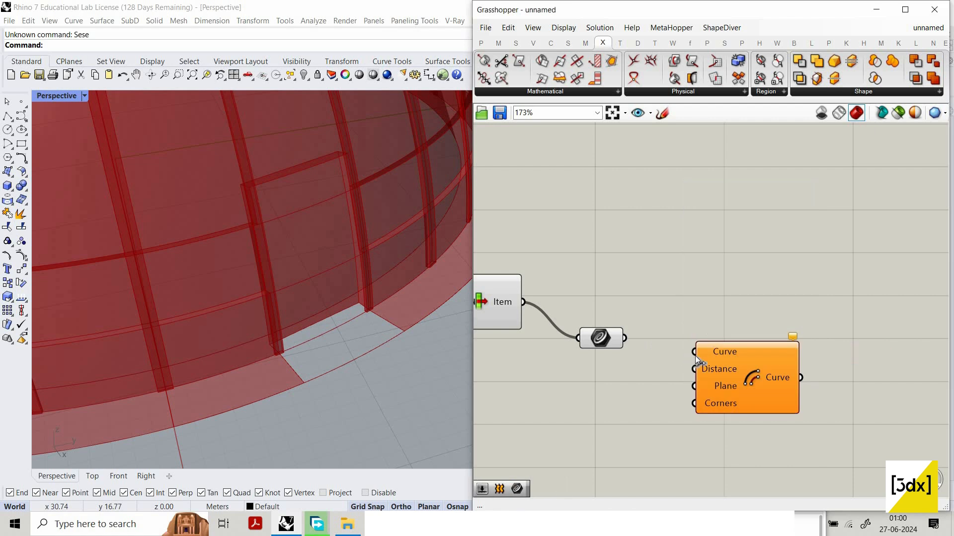
# Create a 0.1 number slider and connect it to the Distance input of the Offset Curve component
pyautogui.doubleClick(572, 382)
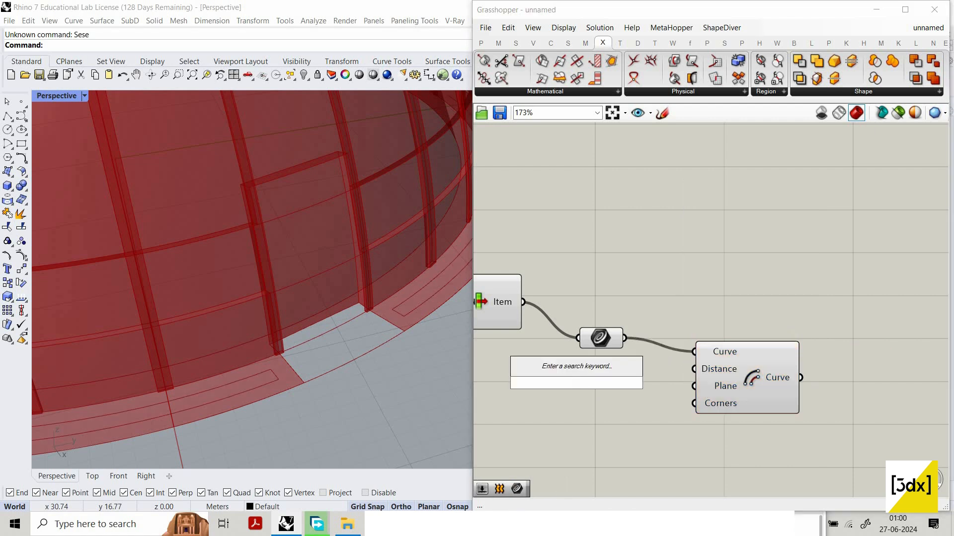
pyautogui.write('0.1')
pyautogui.press('Return')
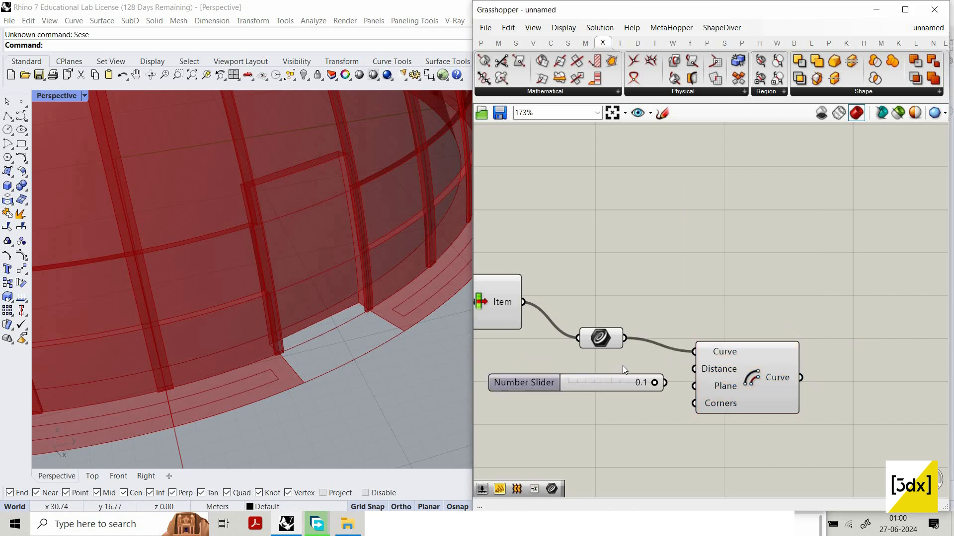
pyautogui.click(734, 394)
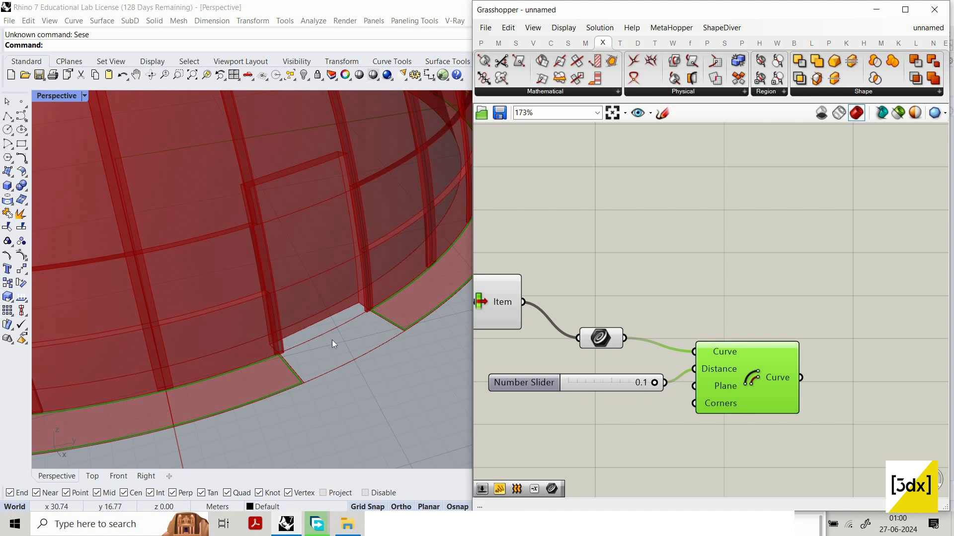
pyautogui.scroll(3, 332, 341)
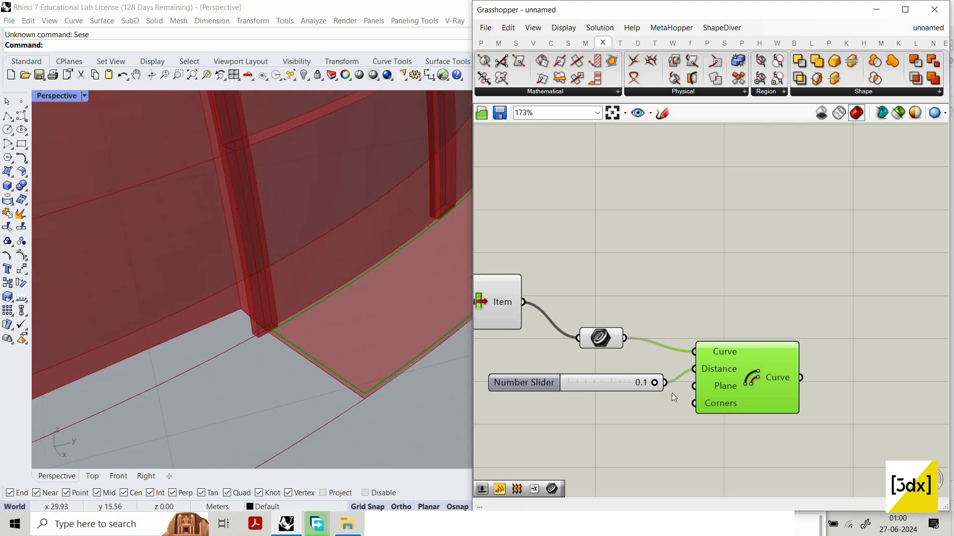
# Add a Fillet component, feeding its Curve input from the Curve parameter and its Radius from the 0.1 slider
pyautogui.scroll(-2, 798, 356)
pyautogui.doubleClick(781, 315)
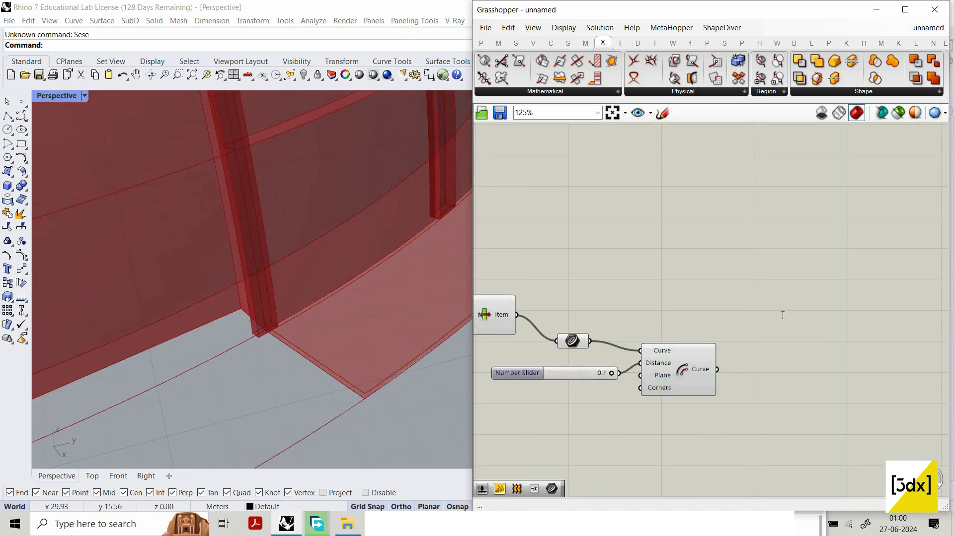
pyautogui.write('fillet')
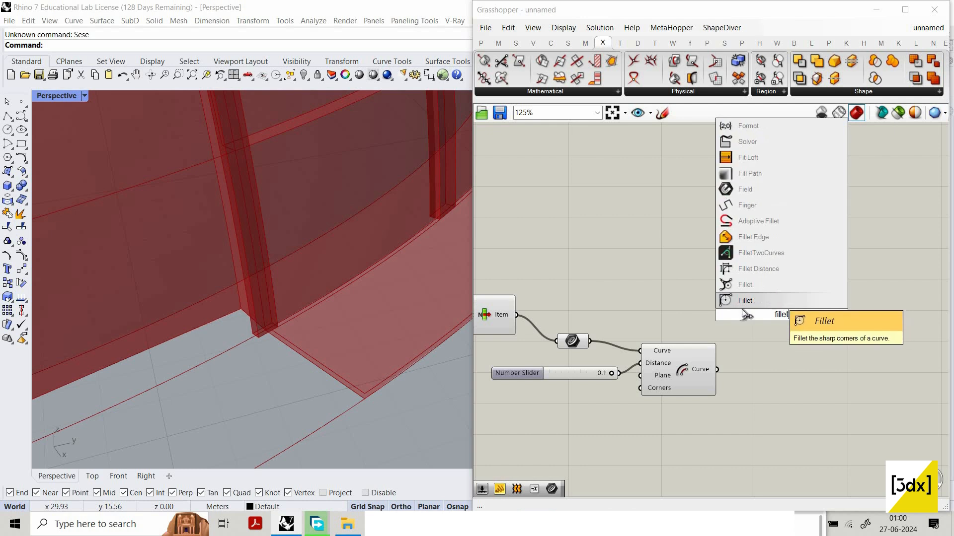
pyautogui.click(779, 300)
pyautogui.moveTo(689, 336); pyautogui.dragTo(810, 315)
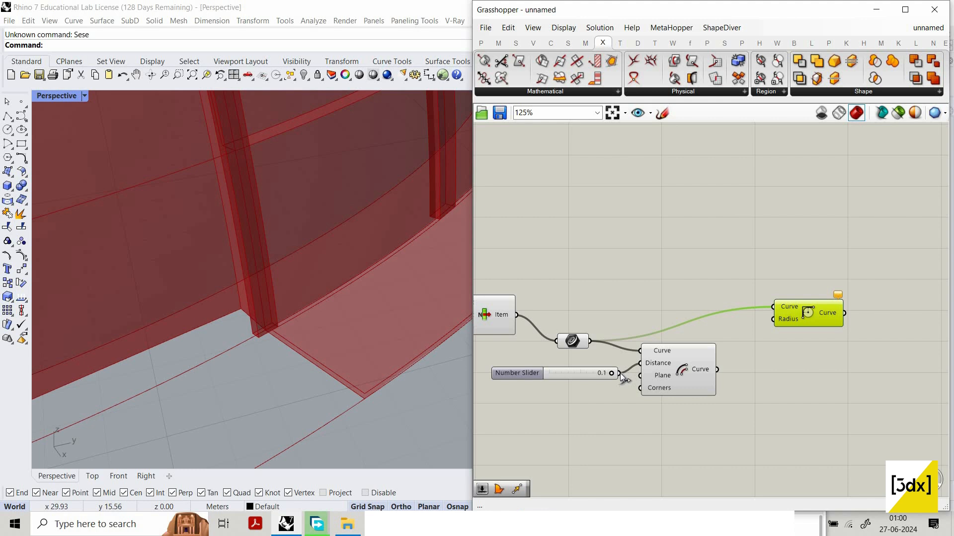
pyautogui.moveTo(619, 373); pyautogui.dragTo(773, 326)
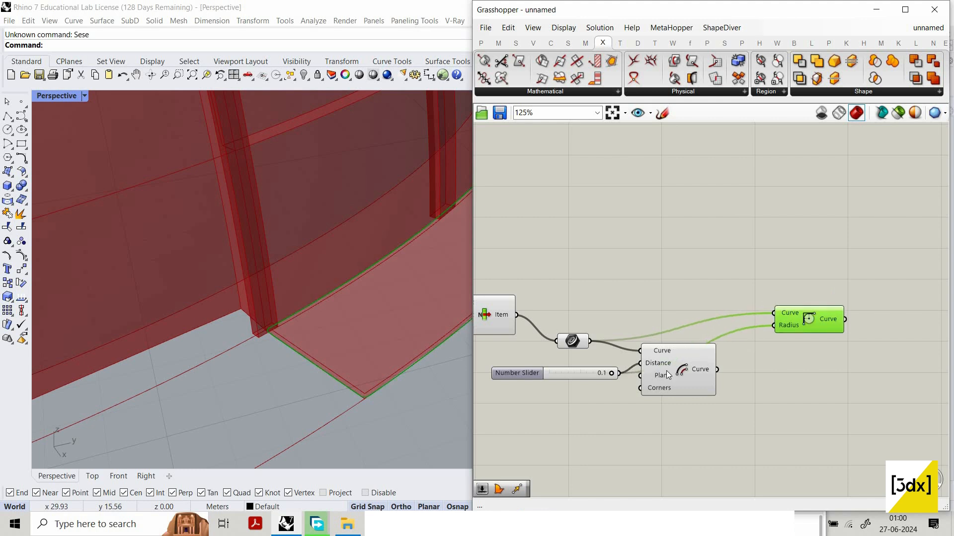
# Turn off the preview of the Curve parameter and the List Item and Split Brep components before it
pyautogui.moveTo(594, 285); pyautogui.dragTo(528, 396)
pyautogui.rightClick(562, 269)
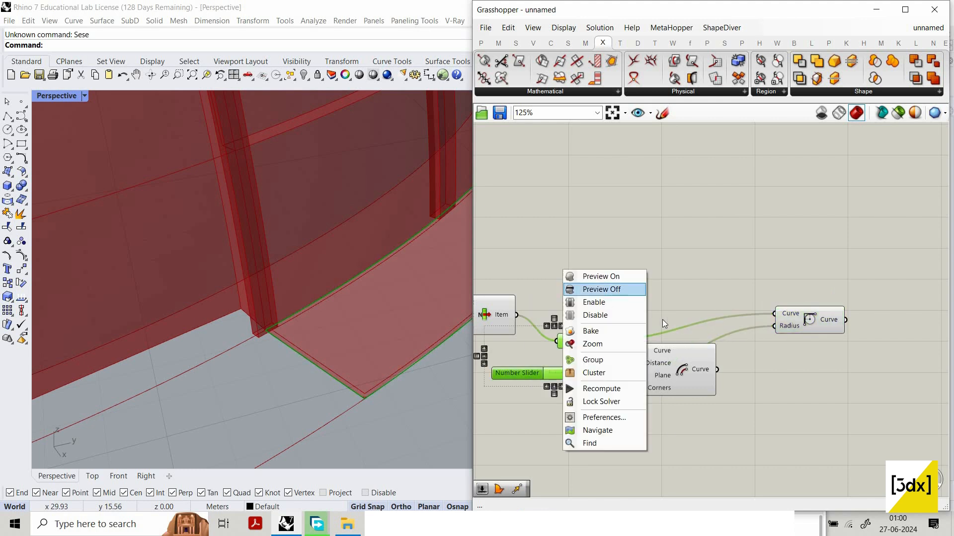
pyautogui.click(612, 289)
pyautogui.scroll(-3, 662, 321)
pyautogui.moveTo(614, 274); pyautogui.dragTo(532, 374)
pyautogui.rightClick(566, 255)
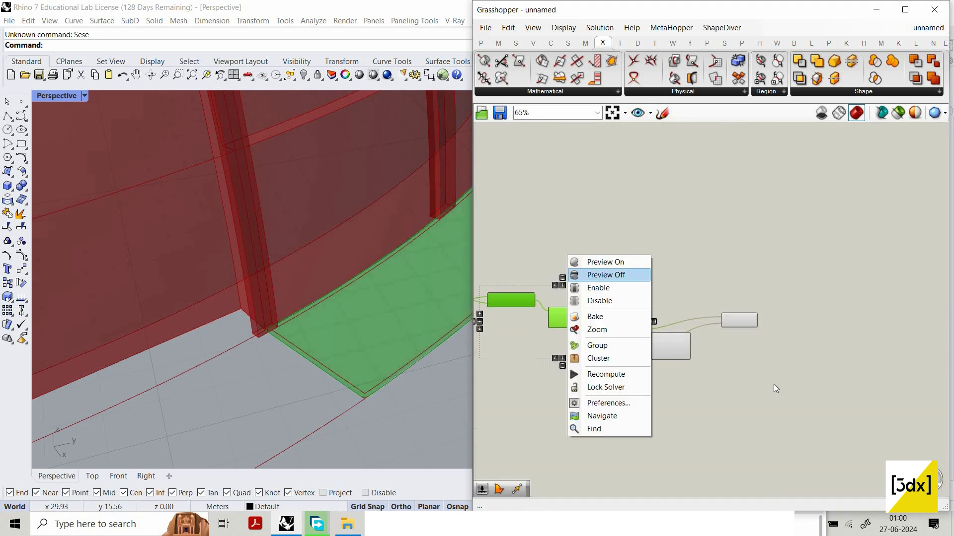
pyautogui.click(612, 275)
# Move the Offset Curve component clear and duplicate the Fillet component for the offset curve, keeping the slider as its Radius
pyautogui.scroll(3, 778, 388)
pyautogui.click(707, 286)
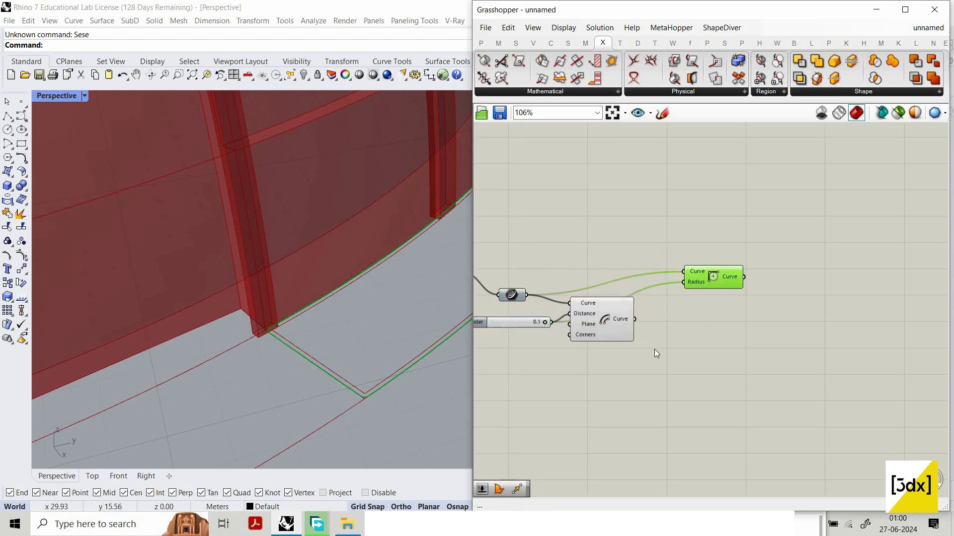
pyautogui.scroll(-1, 655, 350)
pyautogui.moveTo(618, 320); pyautogui.dragTo(651, 353)
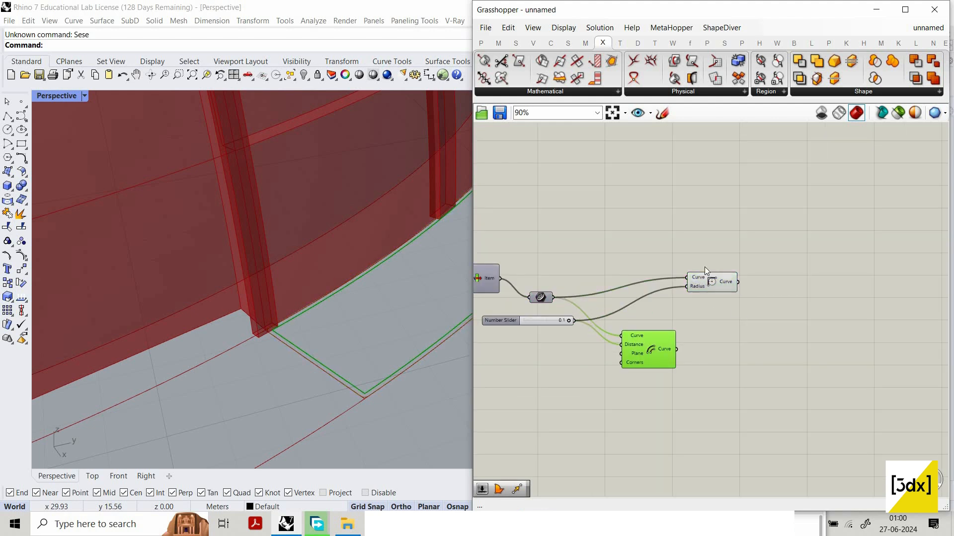
pyautogui.click(714, 284)
pyautogui.keyDown('alt'); pyautogui.moveTo(715, 285); pyautogui.dragTo(720, 346); pyautogui.keyUp('alt')
pyautogui.scroll(2, 665, 352)
pyautogui.scroll(-2, 731, 356)
# Turn off the preview of the Offset Curve component and of the upstream components that build the base ring
pyautogui.rightClick(665, 348)
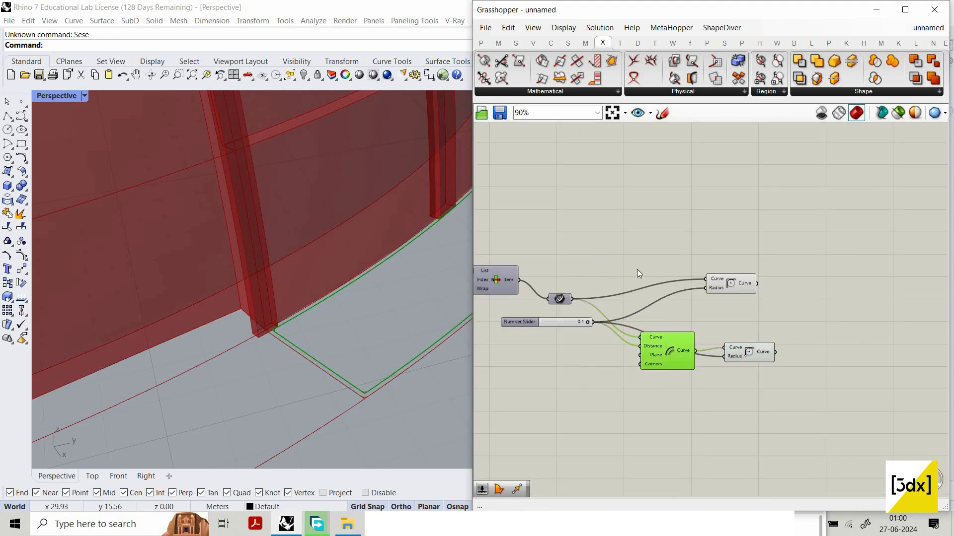
pyautogui.click(639, 273)
pyautogui.scroll(-5, 720, 354)
pyautogui.scroll(-3, 709, 375)
pyautogui.moveTo(701, 387); pyautogui.dragTo(549, 307)
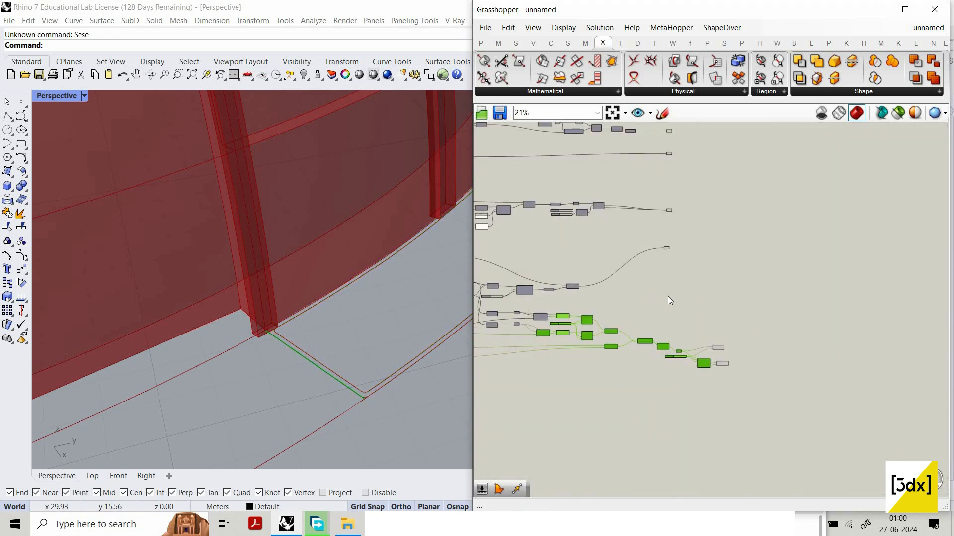
pyautogui.rightClick(667, 296)
pyautogui.click(683, 300)
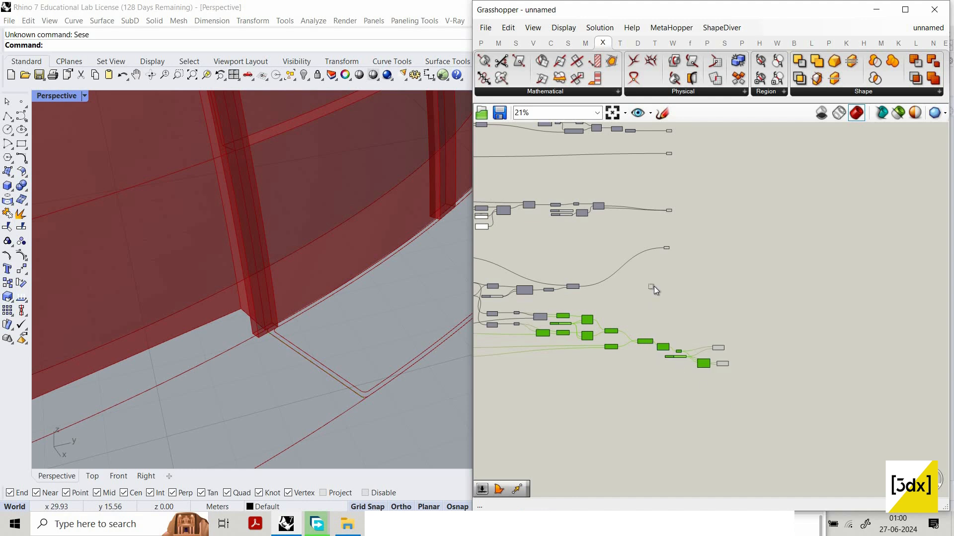
# Add a Boundary Surfaces component and connect the outer curve's Fillet output to its Edges input
pyautogui.scroll(7, 747, 360)
pyautogui.moveTo(725, 394); pyautogui.dragTo(706, 321)
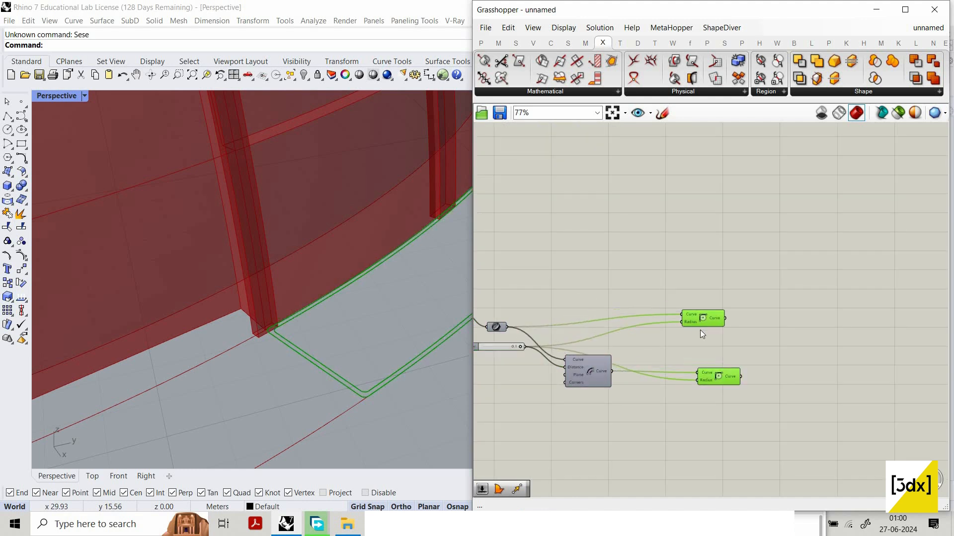
pyautogui.click(699, 330)
pyautogui.moveTo(778, 338); pyautogui.dragTo(698, 315, button='right')
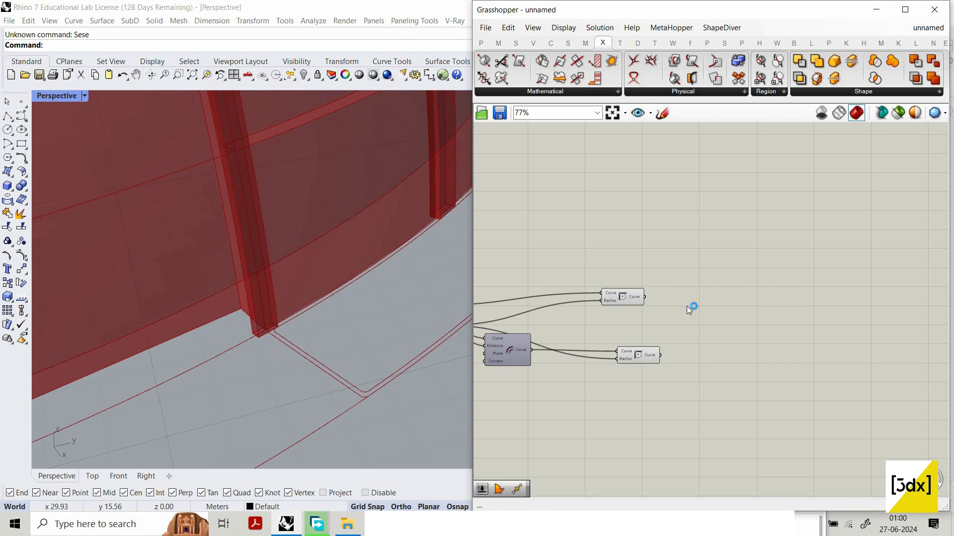
pyautogui.scroll(1, 655, 298)
pyautogui.doubleClick(654, 296)
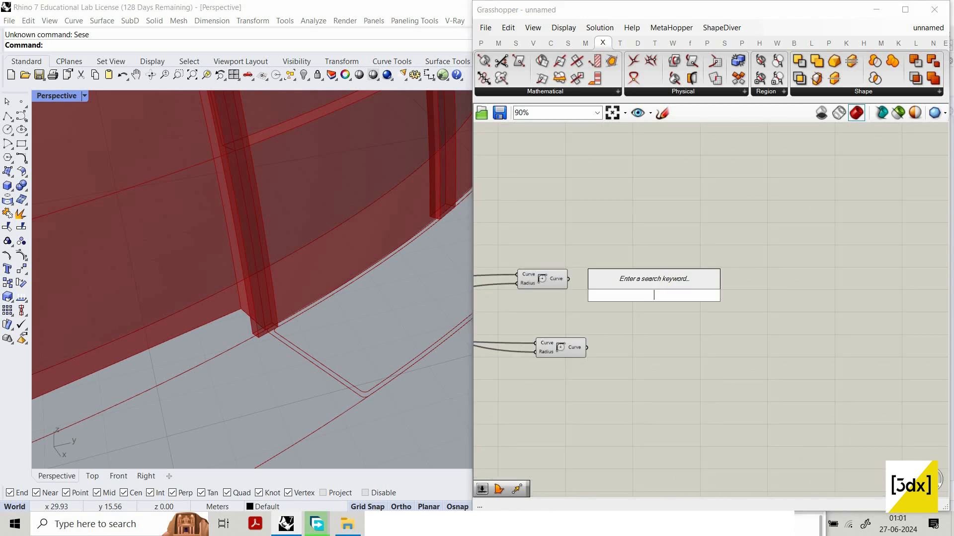
pyautogui.write('bound')
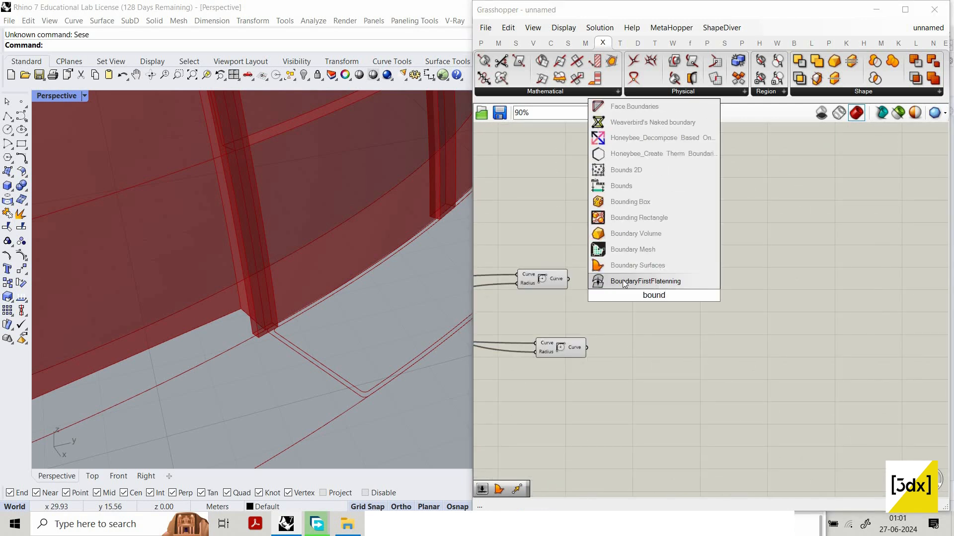
pyautogui.press('Return')
pyautogui.scroll(2, 562, 278)
pyautogui.moveTo(552, 278); pyautogui.dragTo(686, 278)
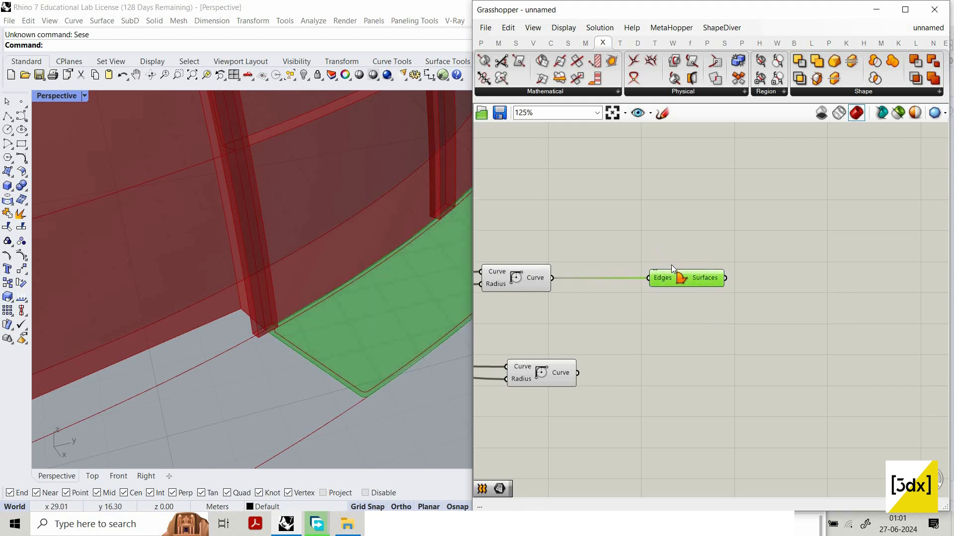
# Duplicate the Boundary Surfaces component and feed its Edges from the Fillet of the offset curve
pyautogui.keyDown('alt'); pyautogui.moveTo(680, 279); pyautogui.dragTo(682, 374); pyautogui.keyUp('alt')
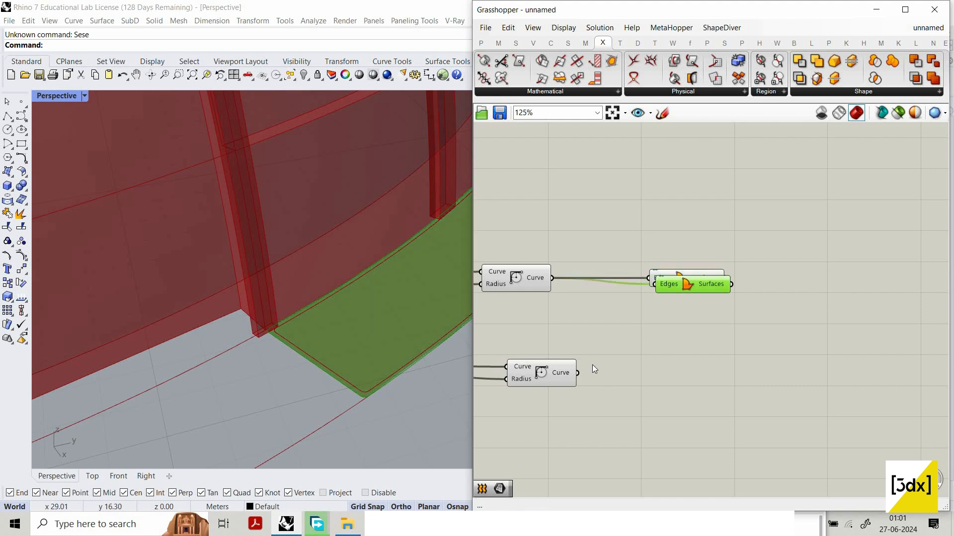
pyautogui.moveTo(576, 373); pyautogui.dragTo(656, 374)
pyautogui.moveTo(590, 398); pyautogui.dragTo(651, 374)
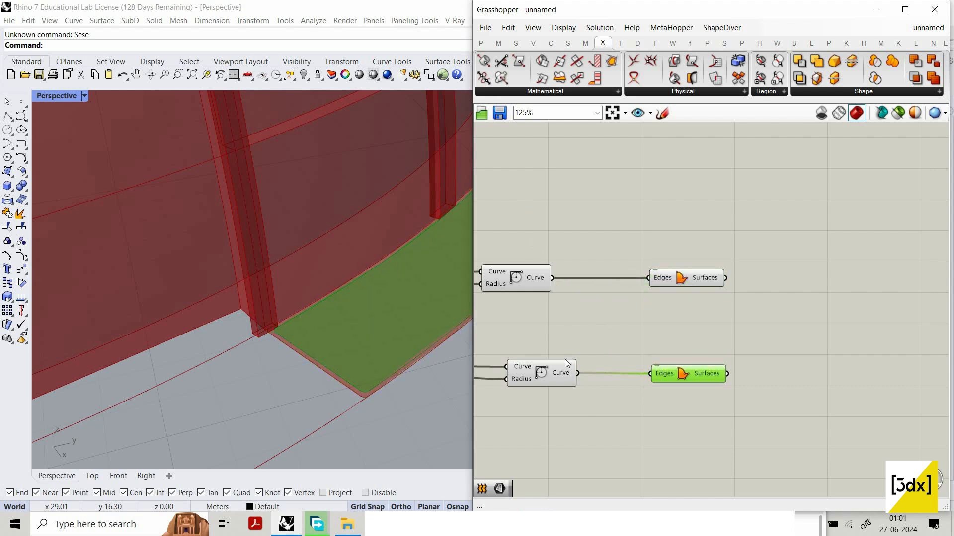
pyautogui.moveTo(590, 210); pyautogui.dragTo(528, 394)
pyautogui.scroll(-4, 610, 394)
pyautogui.click(678, 357)
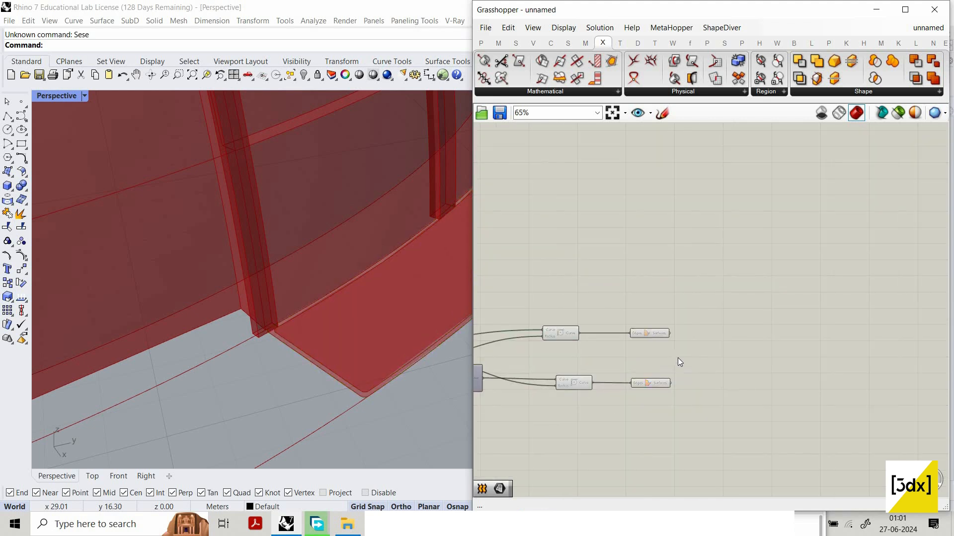
pyautogui.moveTo(598, 308); pyautogui.dragTo(539, 402)
pyautogui.moveTo(554, 370); pyautogui.dragTo(619, 372, button='right')
pyautogui.scroll(1, 618, 372)
pyautogui.click(629, 378)
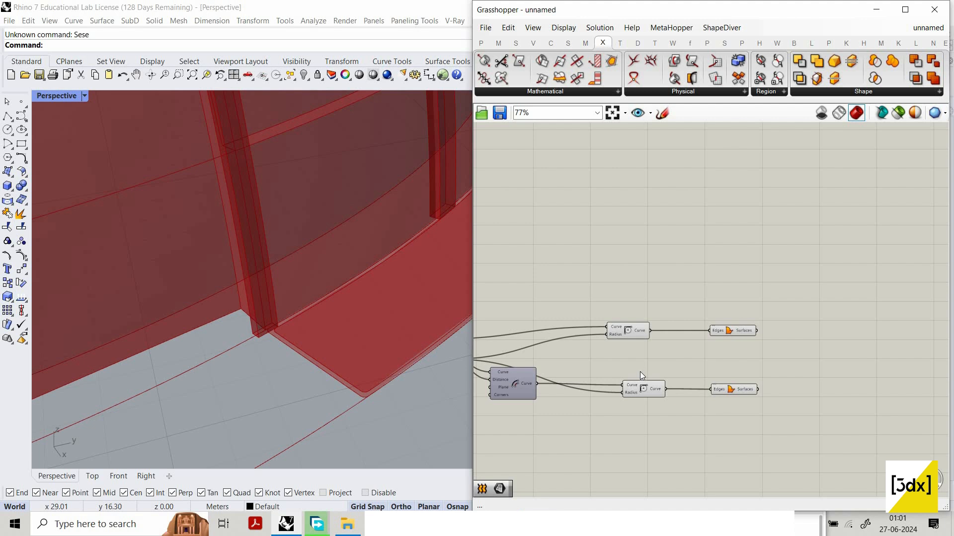
pyautogui.middleClick(640, 372)
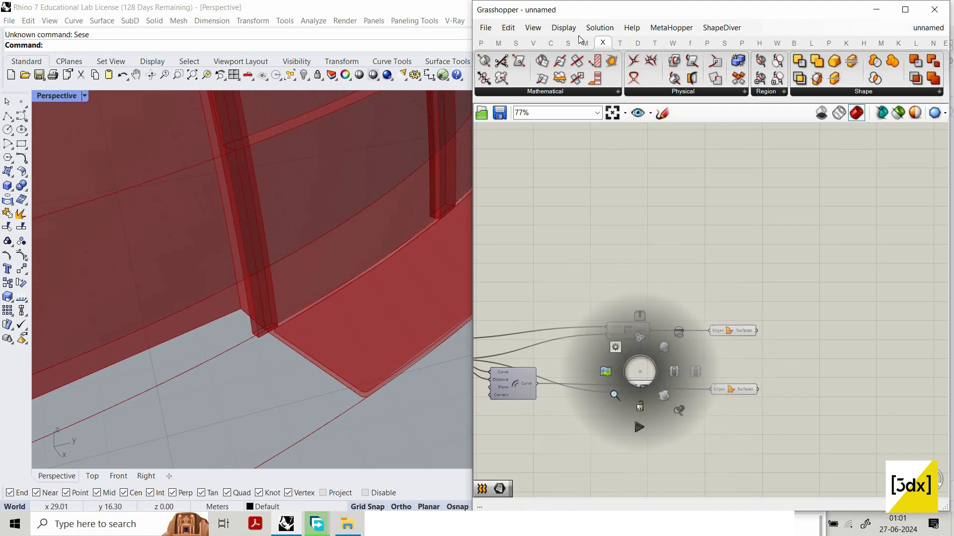
pyautogui.click(563, 28)
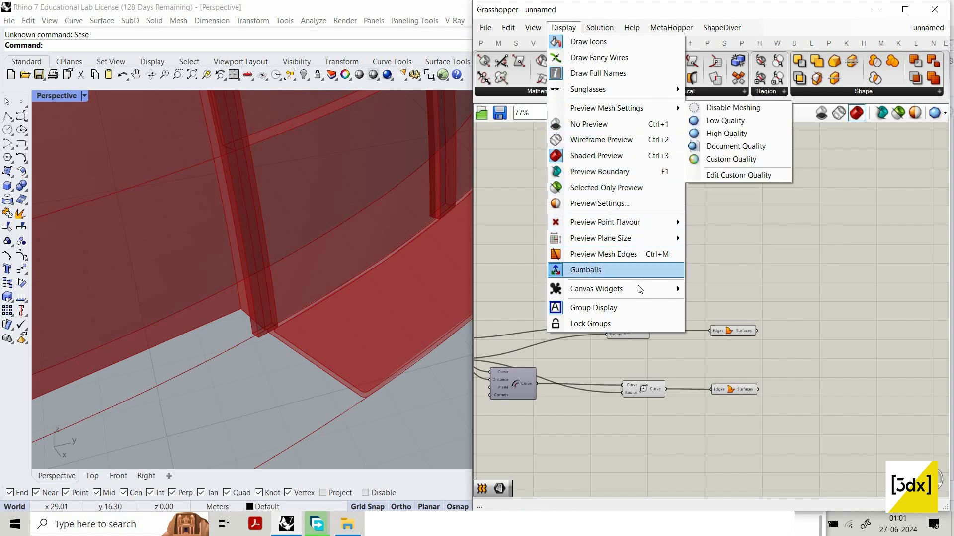
pyautogui.moveTo(678, 291)
pyautogui.click(769, 418)
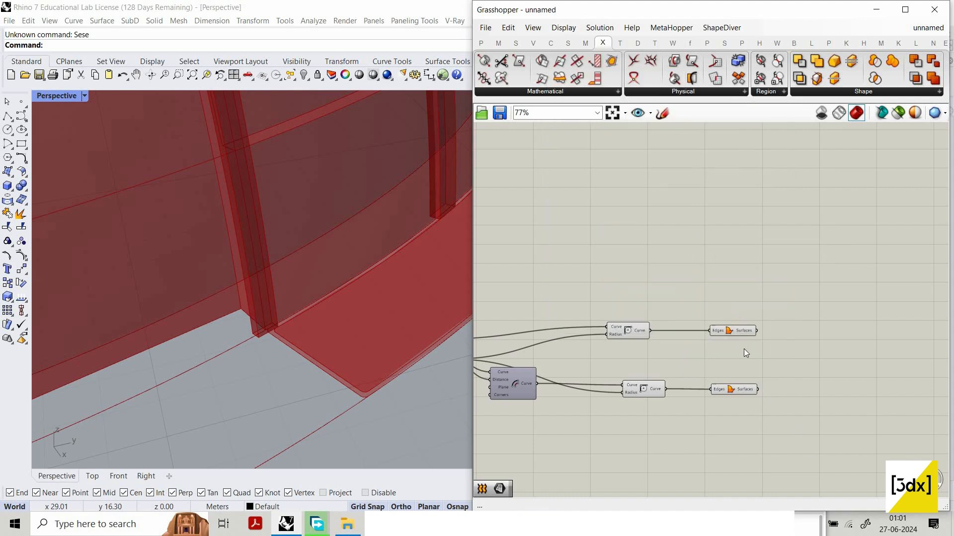
# Left-align the two Boundary Surfaces components with each other and the two Fillet components with each other
pyautogui.scroll(3, 765, 406)
pyautogui.moveTo(844, 234); pyautogui.dragTo(690, 267)
pyautogui.click(728, 399)
pyautogui.hotkey('ctrl', 'Left')
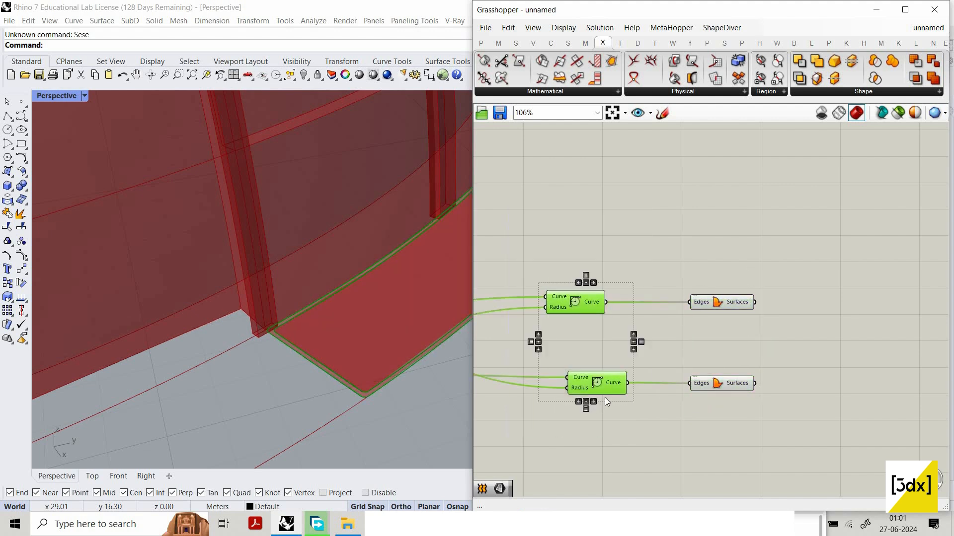
pyautogui.scroll(-4, 730, 388)
pyautogui.scroll(3, 729, 388)
pyautogui.click(729, 388)
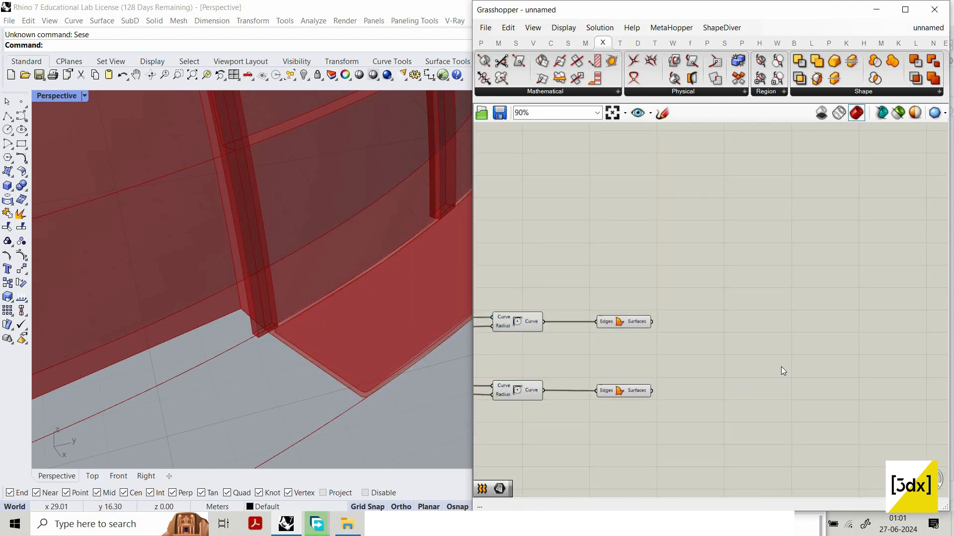
# Add an Extrude component and feed its Base from the outer curve's Boundary Surfaces output
pyautogui.doubleClick(778, 339)
pyautogui.write('extrud')
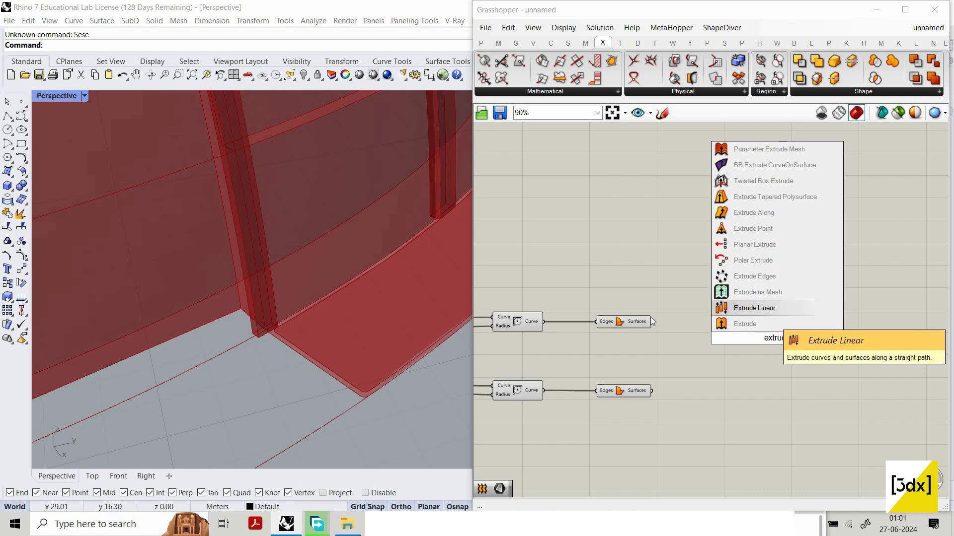
pyautogui.click(768, 322)
pyautogui.scroll(2, 785, 342)
pyautogui.moveTo(768, 340); pyautogui.dragTo(637, 323)
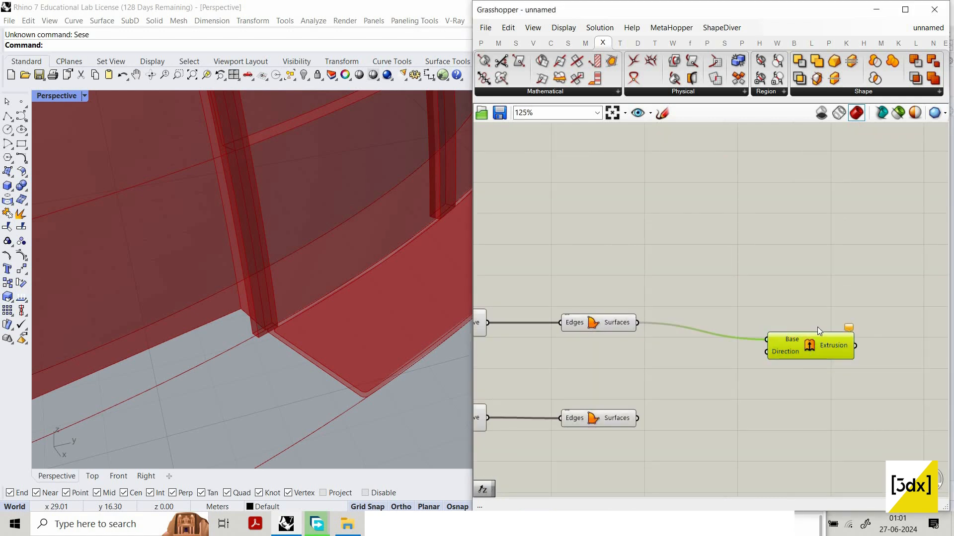
pyautogui.moveTo(818, 327); pyautogui.dragTo(825, 306)
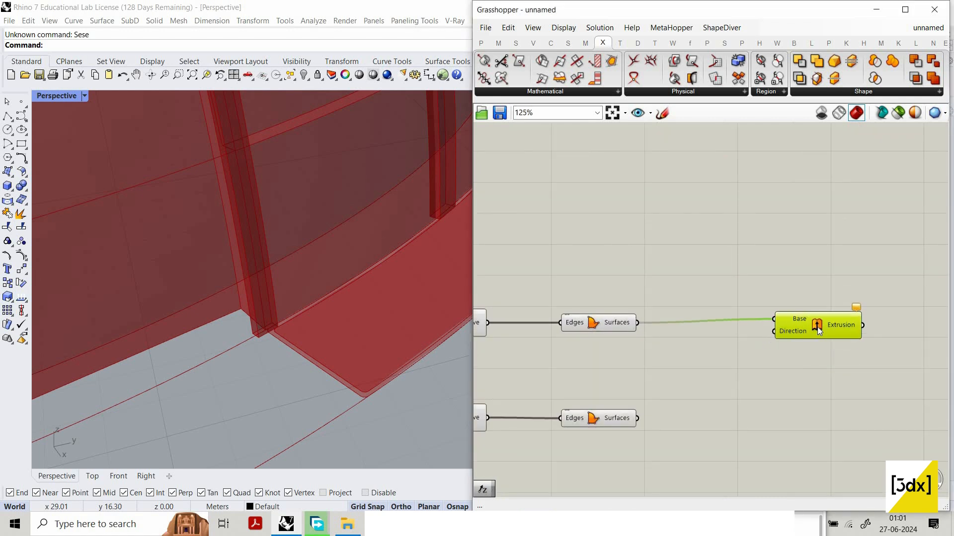
# Add a Unit Z vector and connect it to the Direction input of the Extrude component
pyautogui.doubleClick(569, 364)
pyautogui.write('unit')
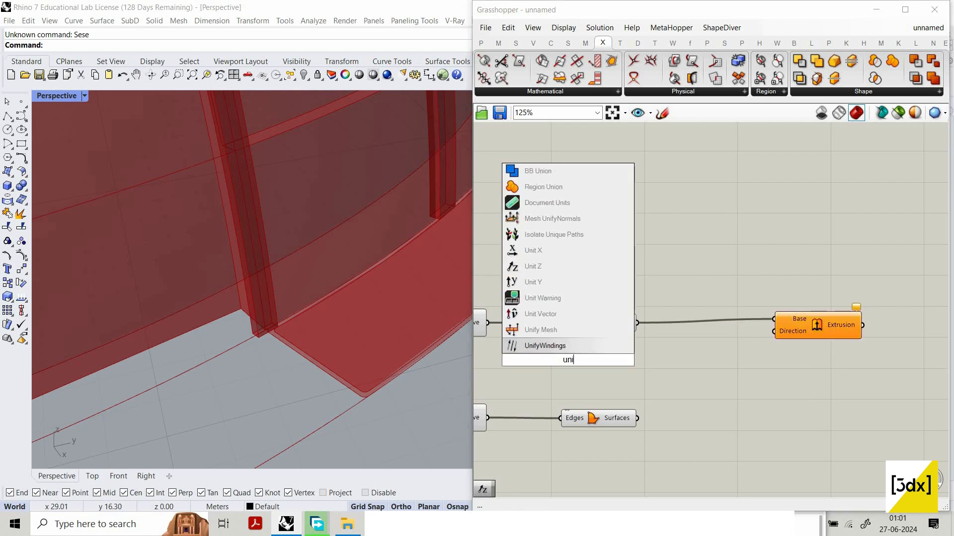
pyautogui.click(563, 282)
pyautogui.moveTo(611, 359); pyautogui.dragTo(773, 331)
pyautogui.scroll(-1, 595, 357)
pyautogui.moveTo(596, 357); pyautogui.dragTo(764, 342, button='right')
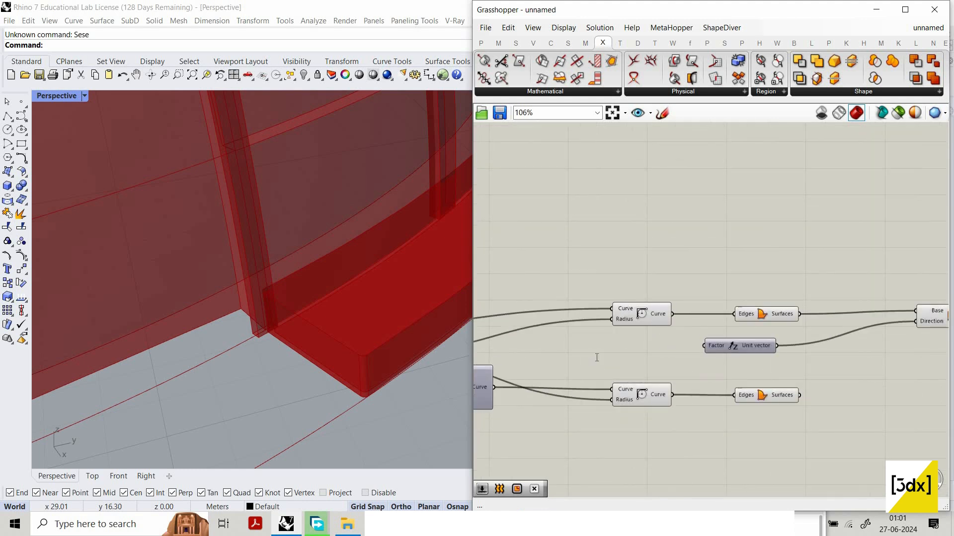
# Create a number slider of 0.15 and connect it to the Factor input of the Unit Z vector
pyautogui.doubleClick(597, 358)
pyautogui.write('0.1')
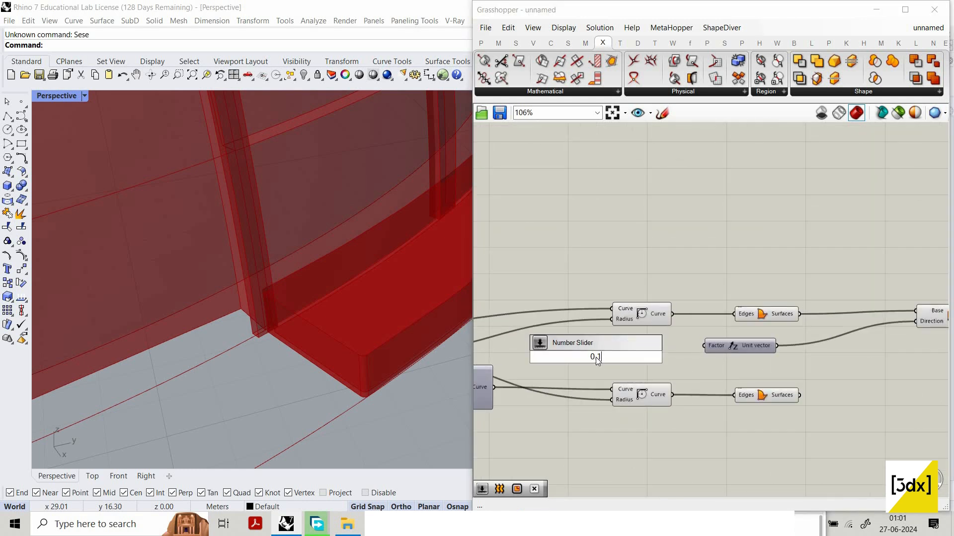
pyautogui.write('5')
pyautogui.press('Return')
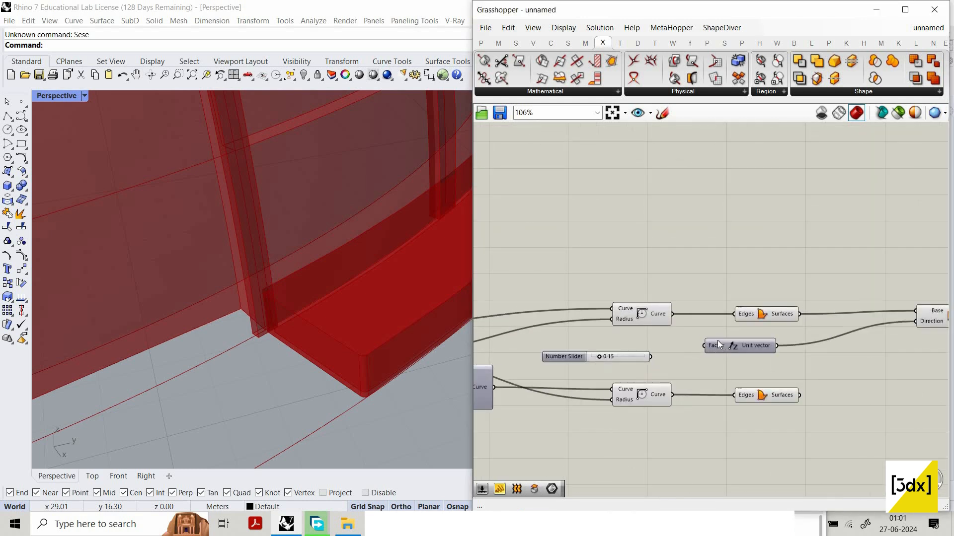
pyautogui.moveTo(704, 346); pyautogui.dragTo(650, 356)
pyautogui.scroll(-4, 754, 311)
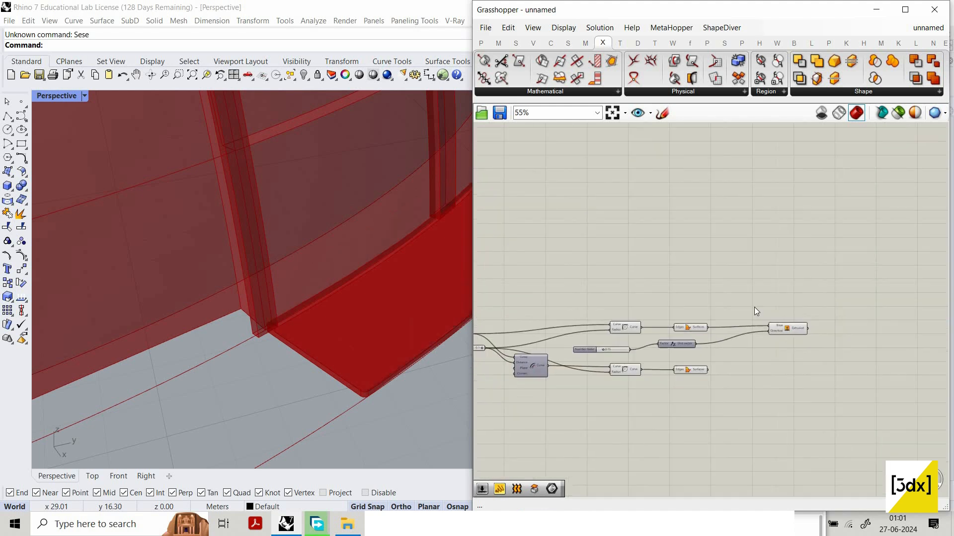
# Duplicate the slider, Unit Z and Extrude below the originals and feed the copy's Base from the offset curve's Boundary Surfaces
pyautogui.scroll(2, 738, 360)
pyautogui.moveTo(769, 292); pyautogui.dragTo(645, 371)
pyautogui.moveTo(818, 342); pyautogui.dragTo(778, 288)
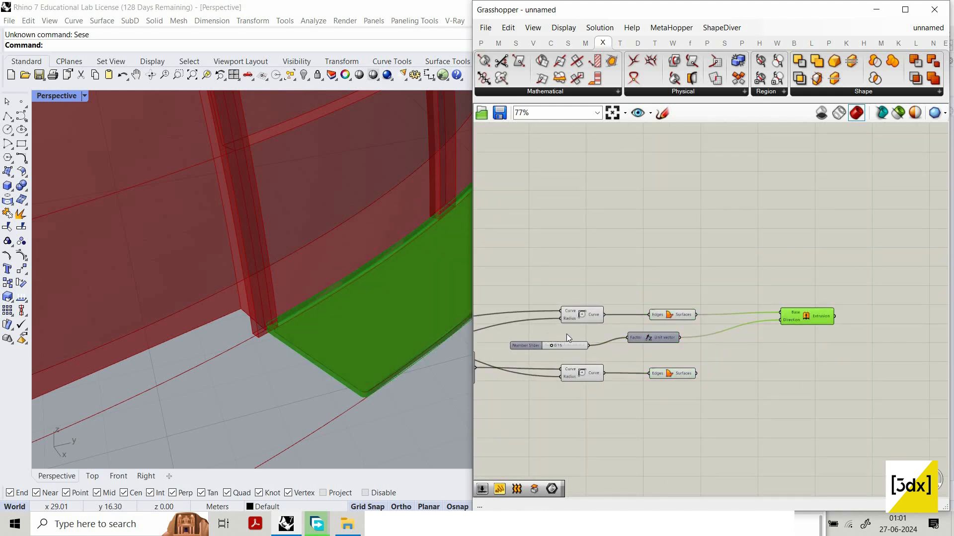
pyautogui.keyDown('shift'); pyautogui.moveTo(723, 345); pyautogui.dragTo(550, 333); pyautogui.keyUp('shift')
pyautogui.hotkey('ctrl', 'c')
pyautogui.hotkey('ctrl', 'v')
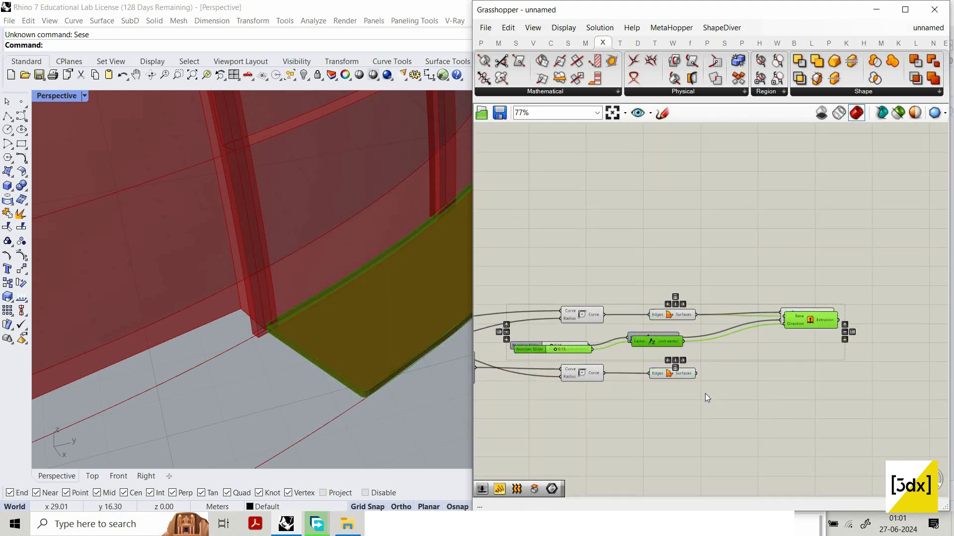
pyautogui.moveTo(809, 325); pyautogui.dragTo(800, 418)
pyautogui.moveTo(696, 374); pyautogui.dragTo(773, 404)
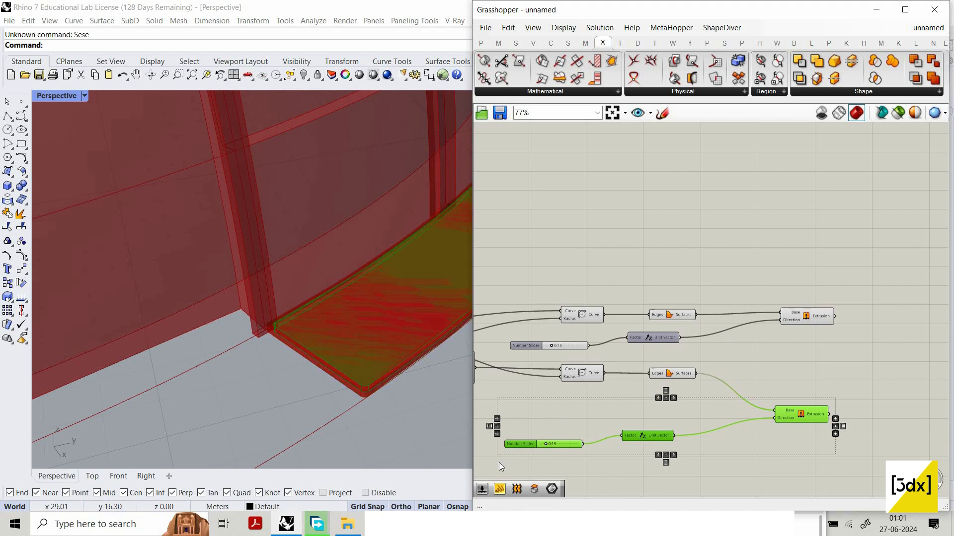
# Set the duplicated slider driving the offset surface's extrusion to 0.3
pyautogui.scroll(3, 589, 434)
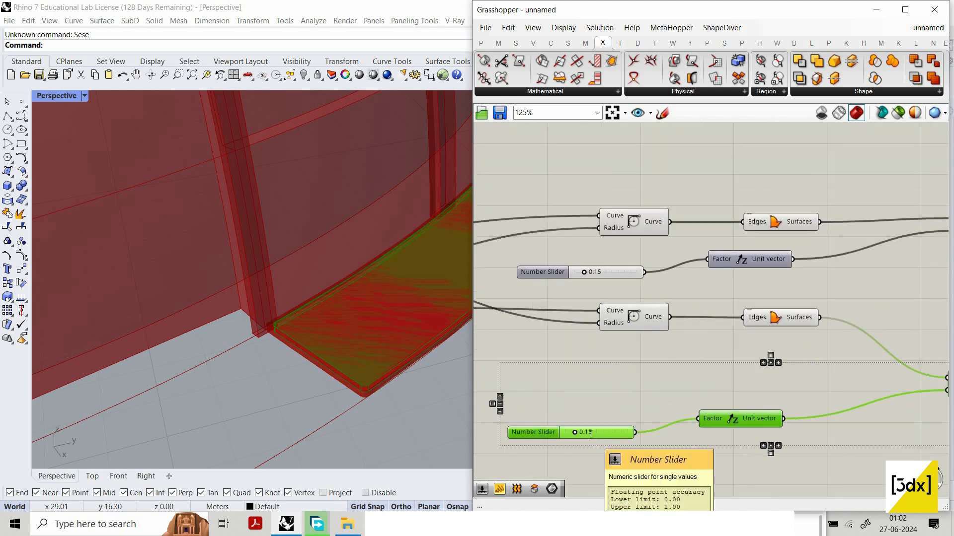
pyautogui.doubleClick(590, 433)
pyautogui.write('0.')
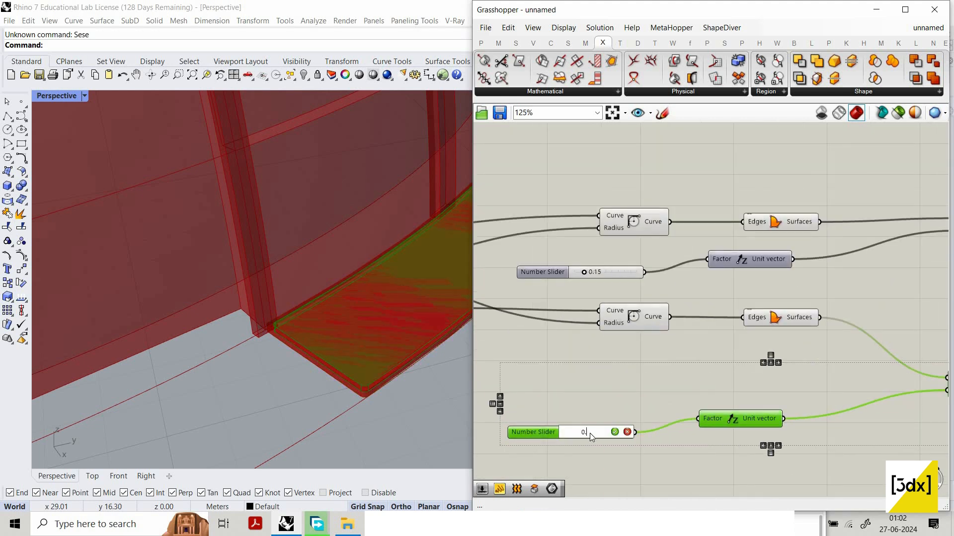
pyautogui.write('3')
pyautogui.press('Return')
pyautogui.scroll(-4, 850, 325)
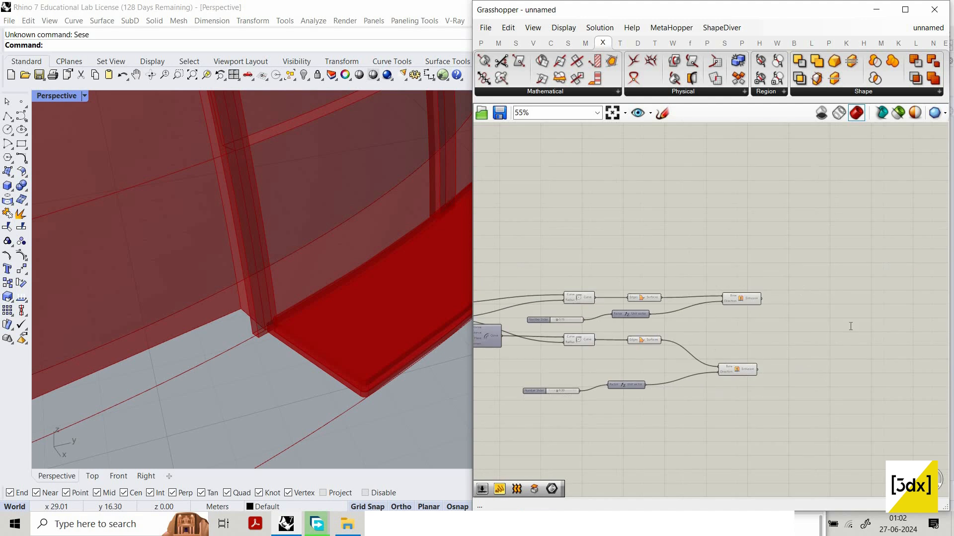
# Add a Solid Difference component with the outer extrusion as Breps A and the offset extrusion as Breps B
pyautogui.scroll(3, 850, 326)
pyautogui.doubleClick(850, 325)
pyautogui.write('solid')
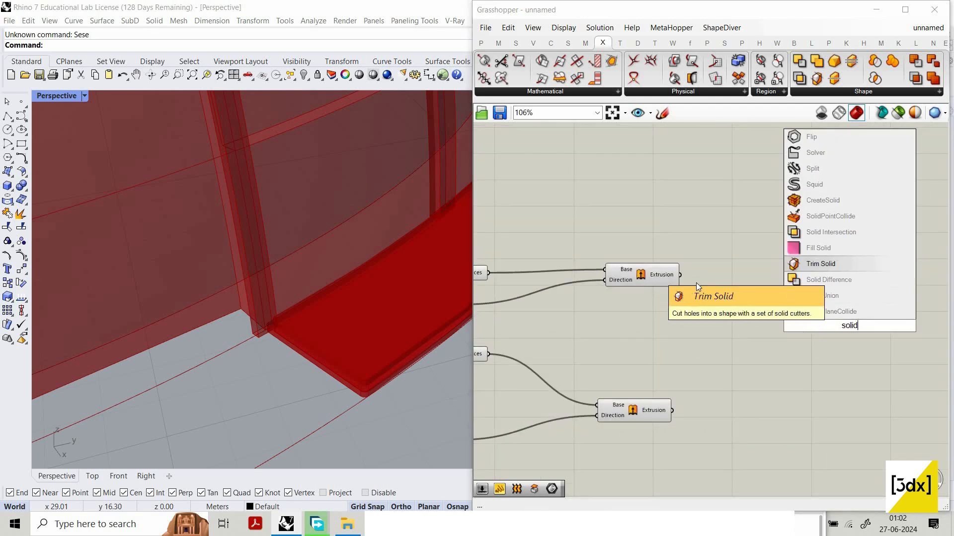
pyautogui.click(824, 280)
pyautogui.scroll(2, 873, 338)
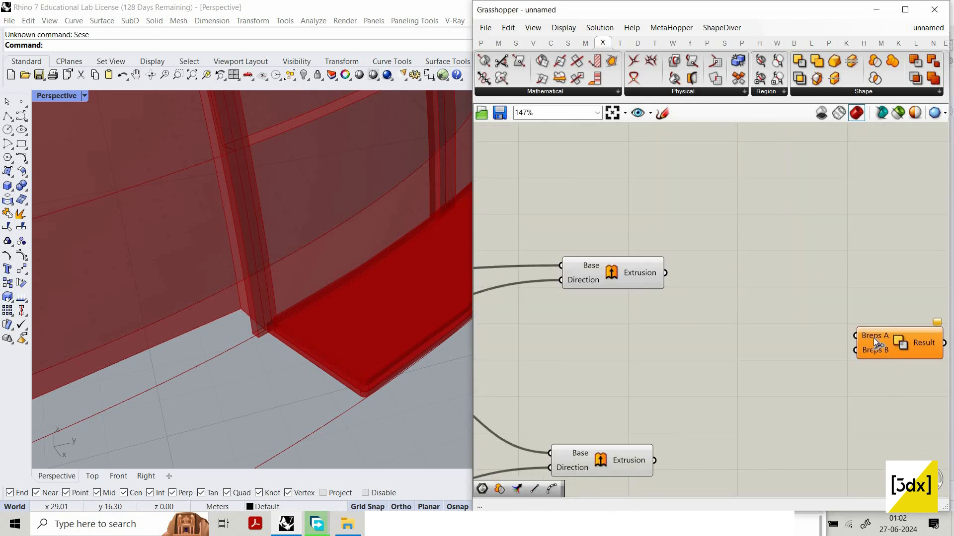
pyautogui.moveTo(873, 338); pyautogui.dragTo(665, 273)
pyautogui.moveTo(655, 460); pyautogui.dragTo(856, 351)
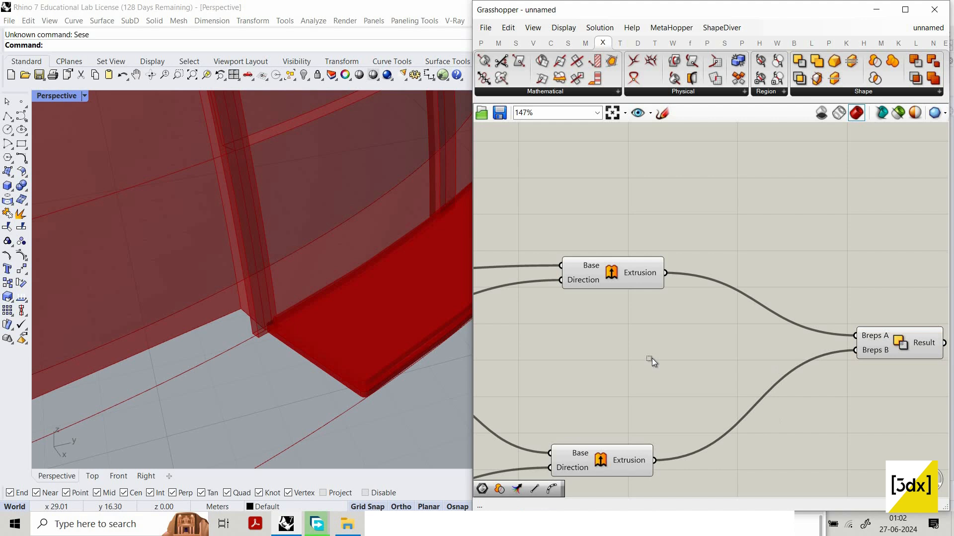
# Turn off the preview of the components feeding the Solid Difference and inspect the resulting base ring at the rib
pyautogui.scroll(-8, 772, 342)
pyautogui.moveTo(775, 414); pyautogui.dragTo(492, 259)
pyautogui.middleClick(680, 246)
pyautogui.click(703, 264)
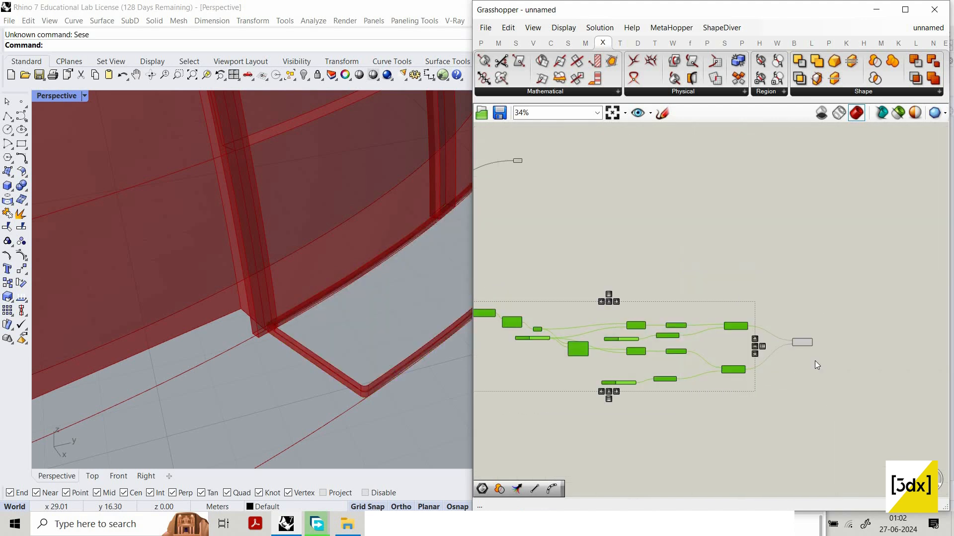
pyautogui.scroll(3, 815, 361)
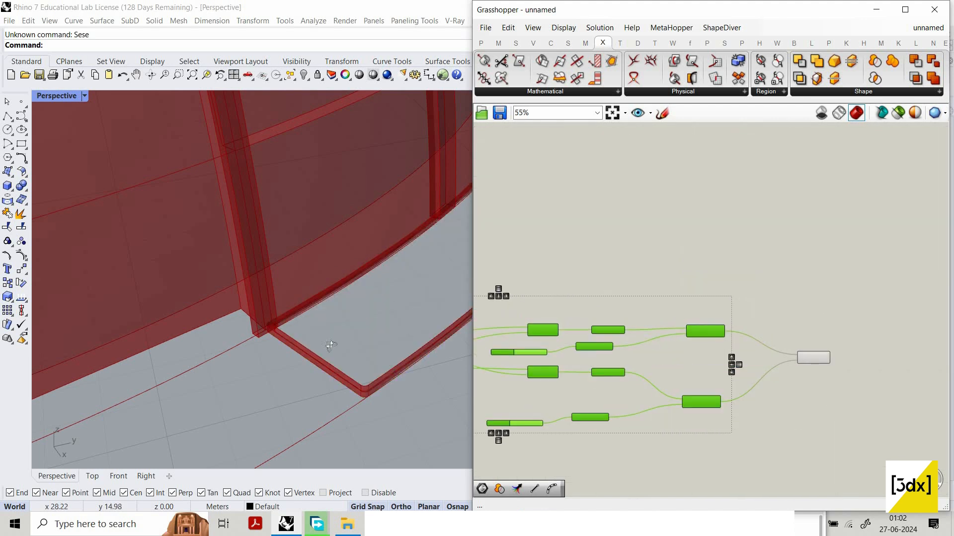
pyautogui.scroll(4, 292, 340)
pyautogui.scroll(-2, 263, 348)
pyautogui.scroll(4, 266, 332)
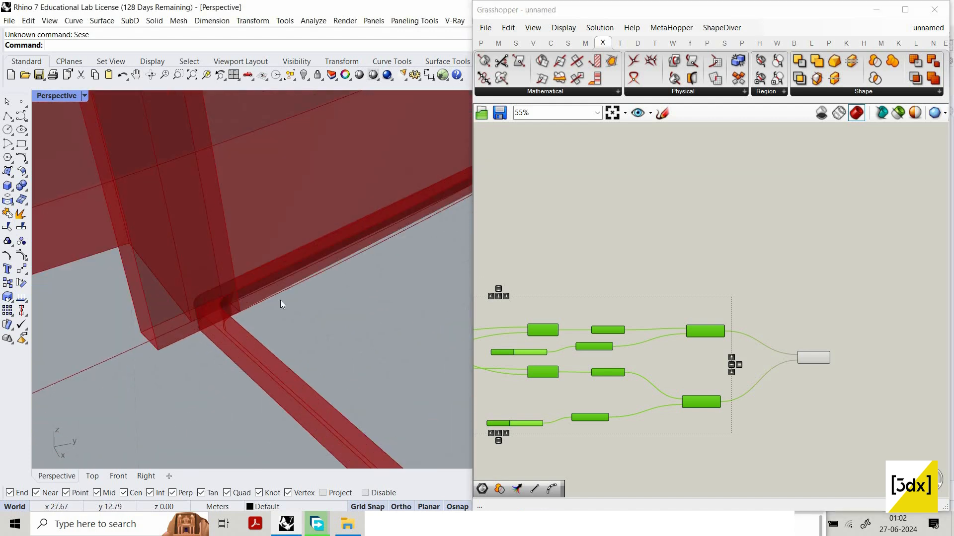
# Try swapping the two extrusions between the Breps A and Breps B inputs of the Solid Difference
pyautogui.scroll(3, 715, 397)
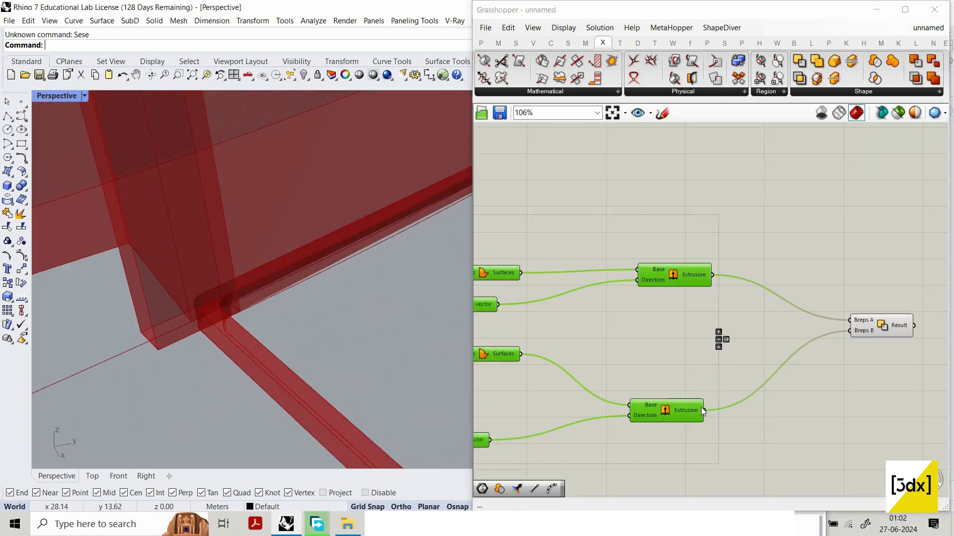
pyautogui.moveTo(705, 410); pyautogui.dragTo(708, 275)
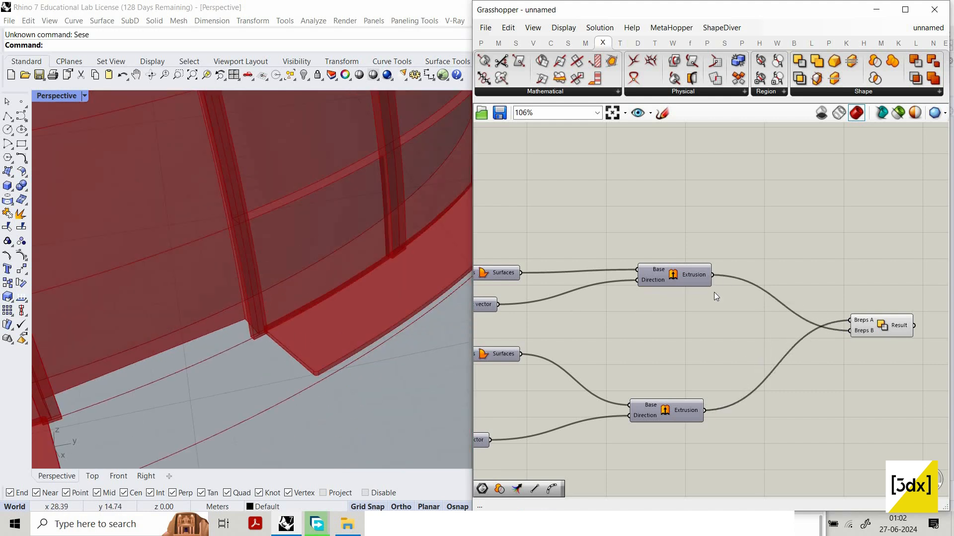
pyautogui.moveTo(827, 325)
pyautogui.mouseDown()
pyautogui.moveTo(850, 323)
pyautogui.moveTo(753, 392)
pyautogui.moveTo(705, 410)
pyautogui.mouseUp()
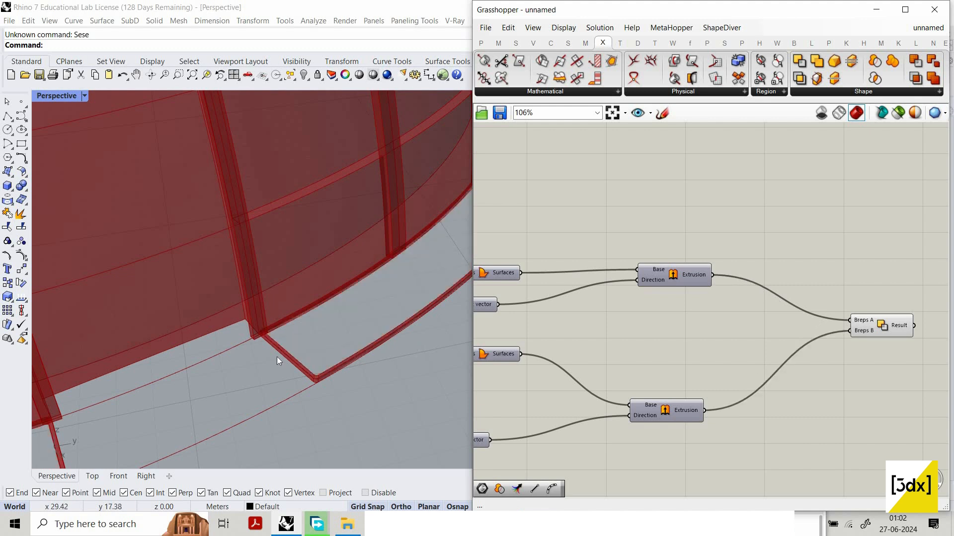
pyautogui.scroll(3, 259, 321)
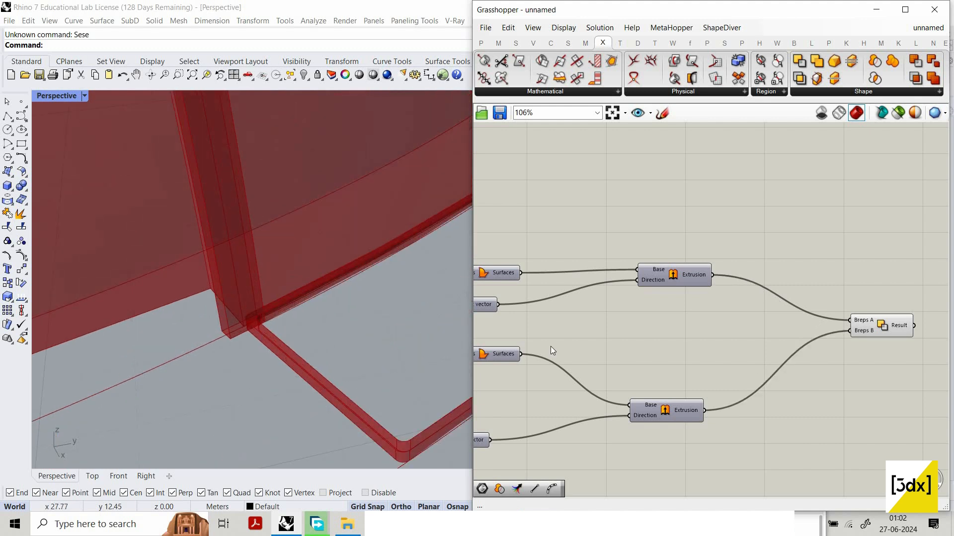
# Turn on the preview of both Fillet components of the base outline
pyautogui.scroll(-3, 515, 347)
pyautogui.scroll(3, 685, 325)
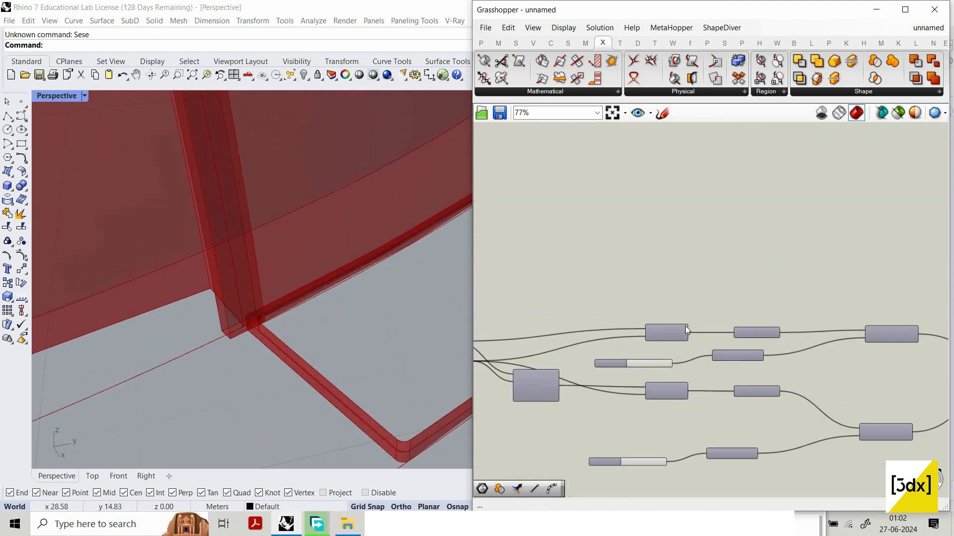
pyautogui.rightClick(723, 269)
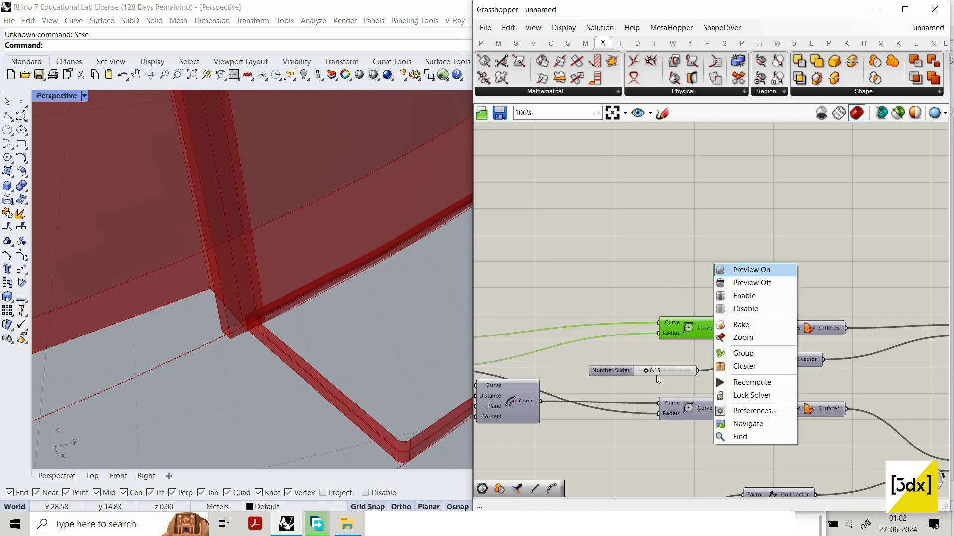
pyautogui.click(723, 270)
pyautogui.click(700, 408)
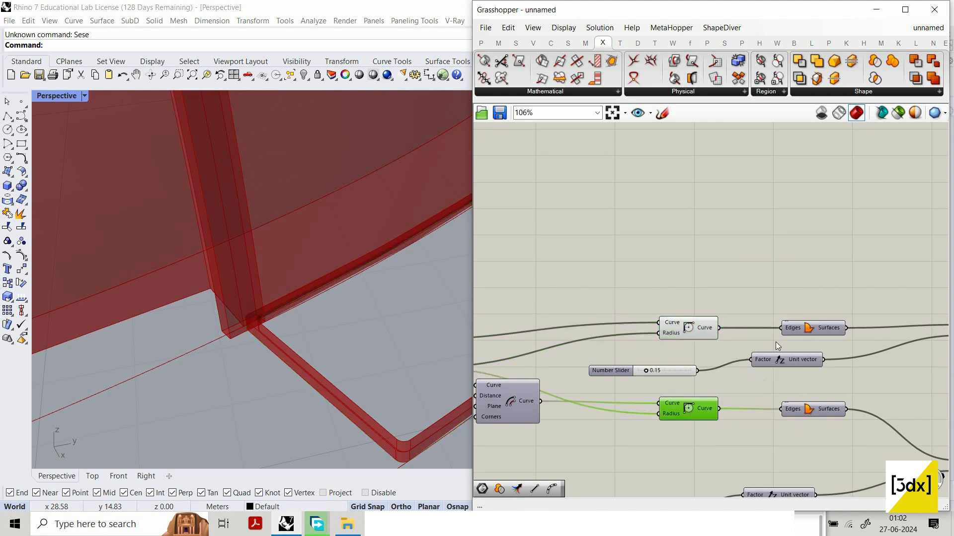
pyautogui.middleClick(776, 342)
pyautogui.click(788, 336)
# Try bridging the outer and offset filleted curves with a Ruled Surface component
pyautogui.doubleClick(732, 269)
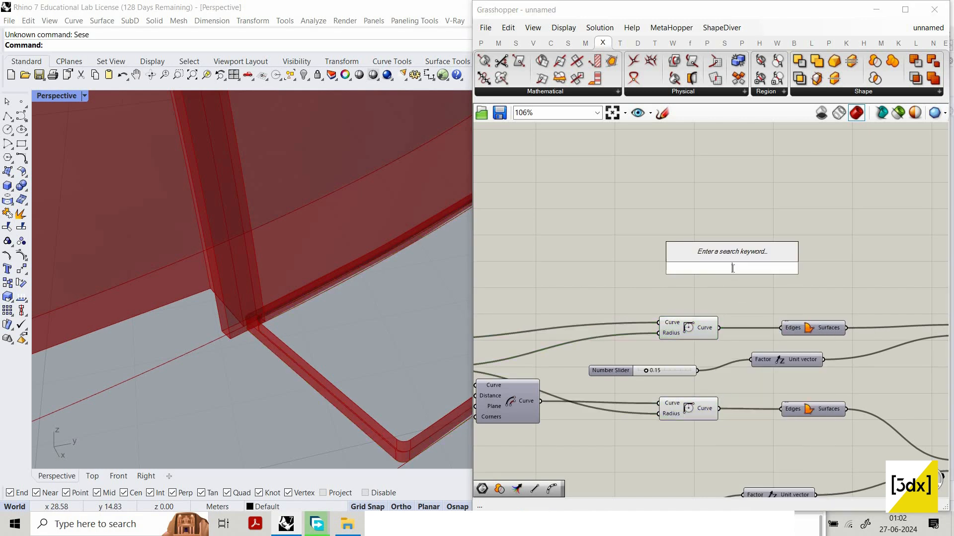
pyautogui.write('rul')
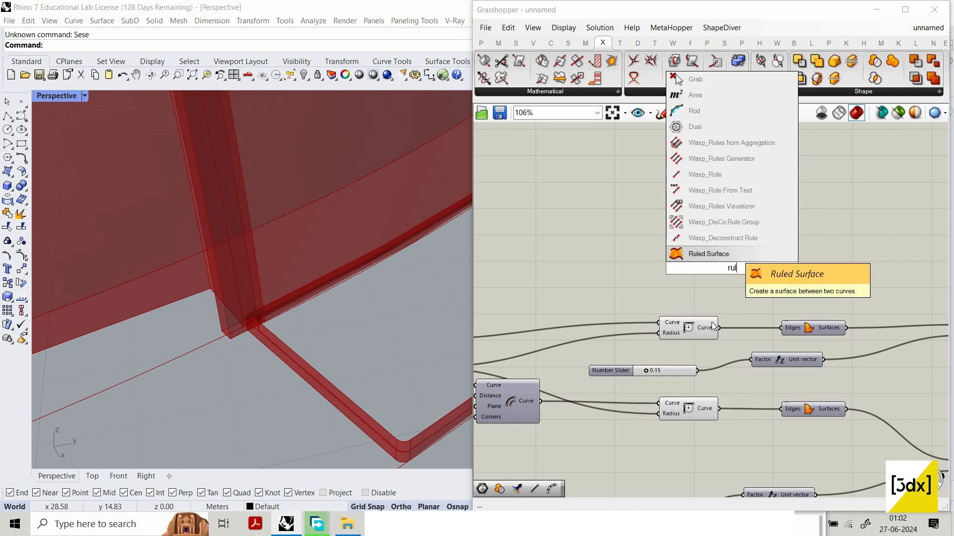
pyautogui.click(730, 251)
pyautogui.moveTo(699, 264); pyautogui.dragTo(719, 327)
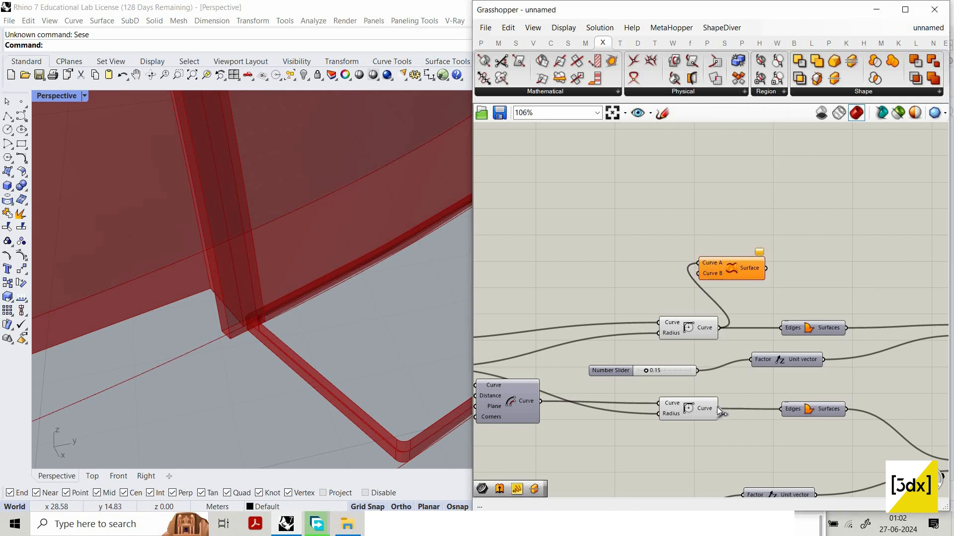
pyautogui.moveTo(719, 409); pyautogui.dragTo(789, 275)
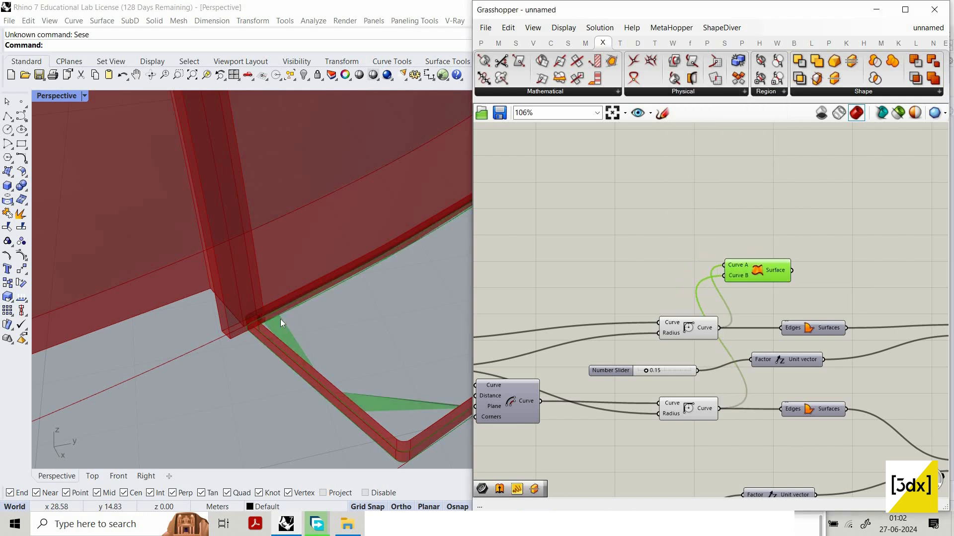
pyautogui.scroll(-5, 174, 351)
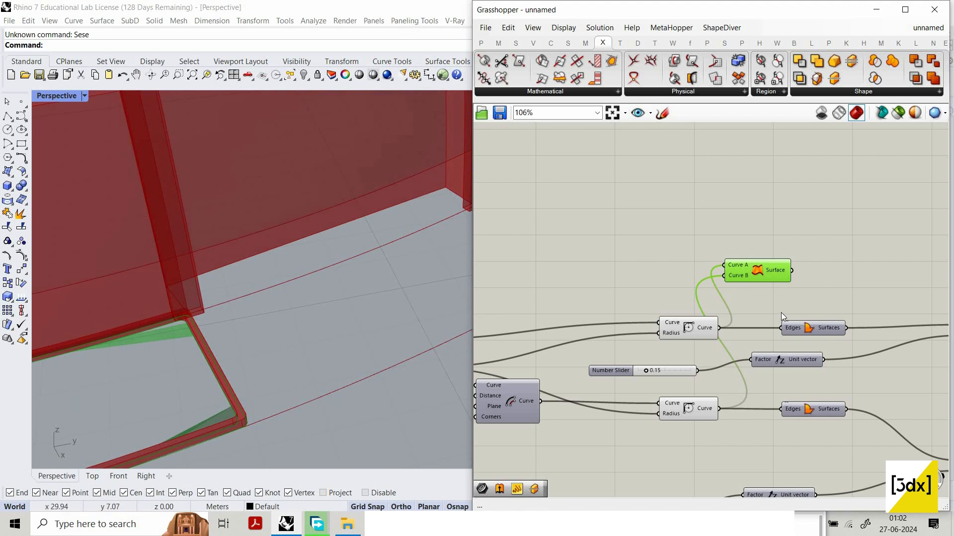
pyautogui.press('Delete')
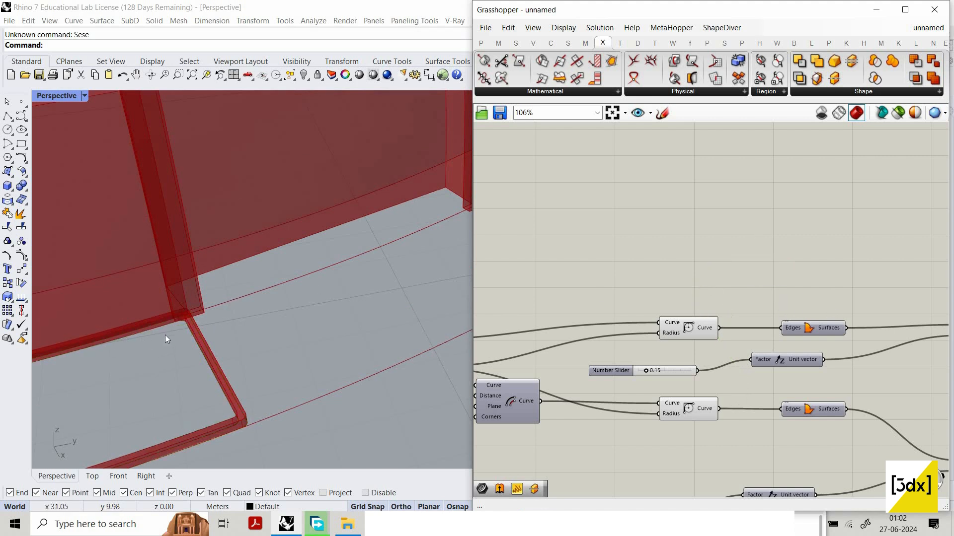
# Add a Brep parameter after the Solid Difference and connect the Result output to it
pyautogui.scroll(-3, 258, 311)
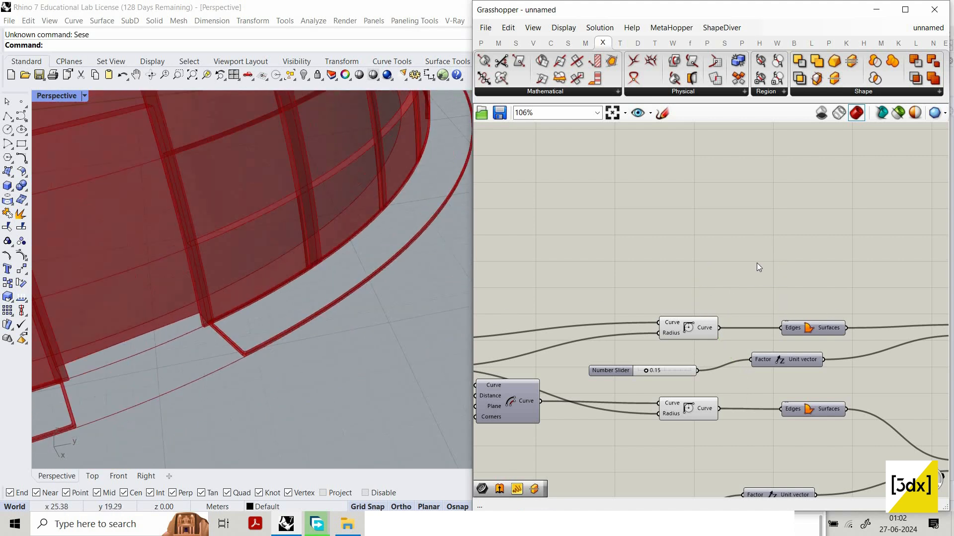
pyautogui.scroll(-3, 675, 340)
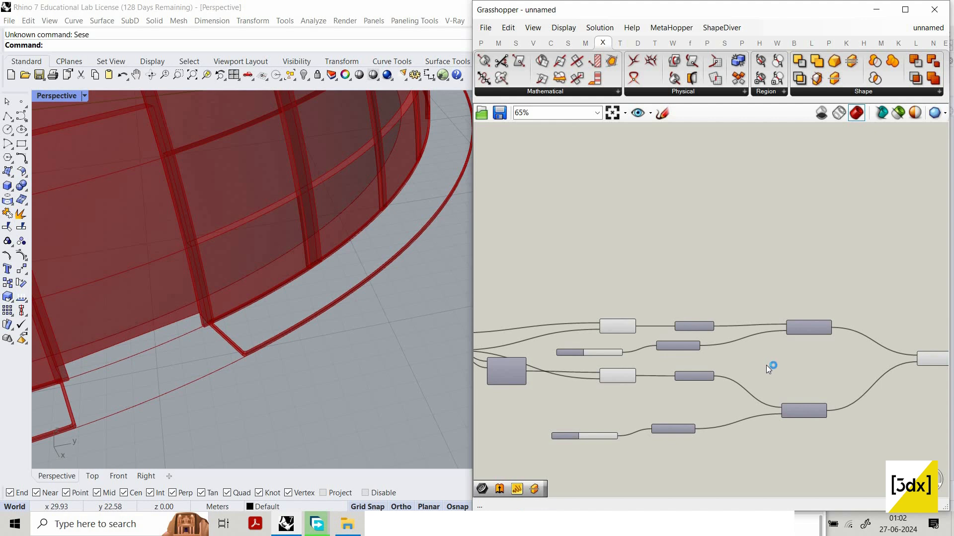
pyautogui.scroll(-3, 576, 362)
pyautogui.scroll(5, 763, 362)
pyautogui.scroll(-1, 744, 372)
pyautogui.moveTo(870, 362); pyautogui.dragTo(744, 372, button='right')
pyautogui.doubleClick(744, 371)
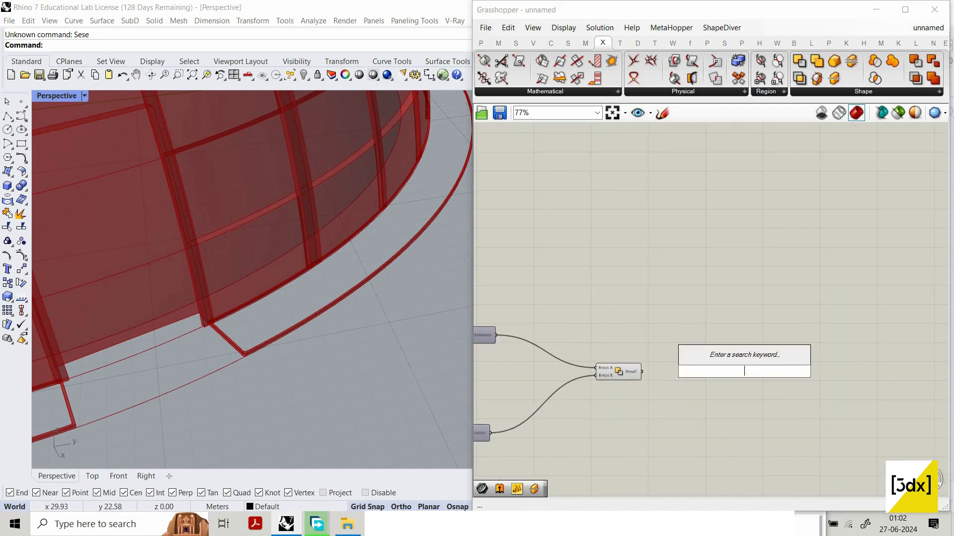
pyautogui.write('brep')
pyautogui.press('Return')
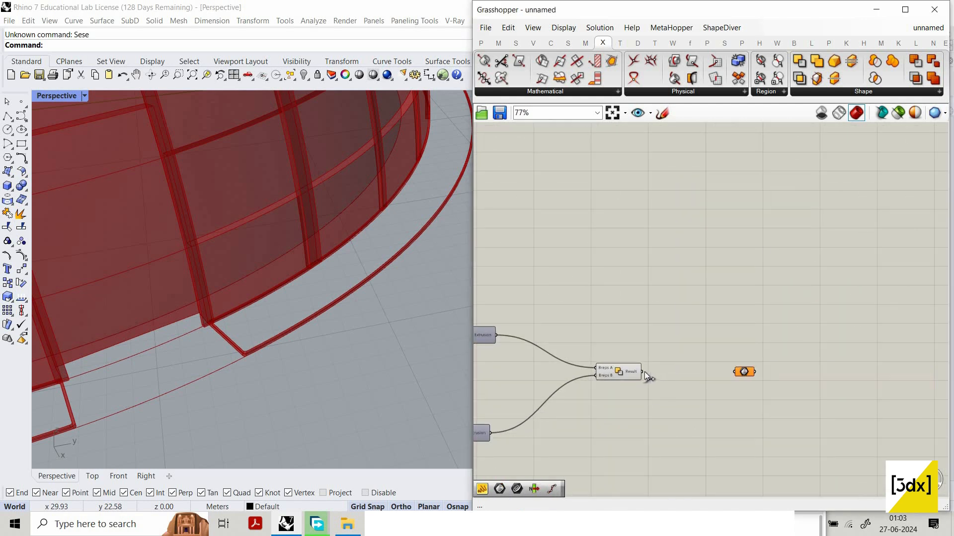
pyautogui.scroll(2, 645, 372)
pyautogui.moveTo(645, 371); pyautogui.dragTo(765, 372)
pyautogui.scroll(-4, 735, 390)
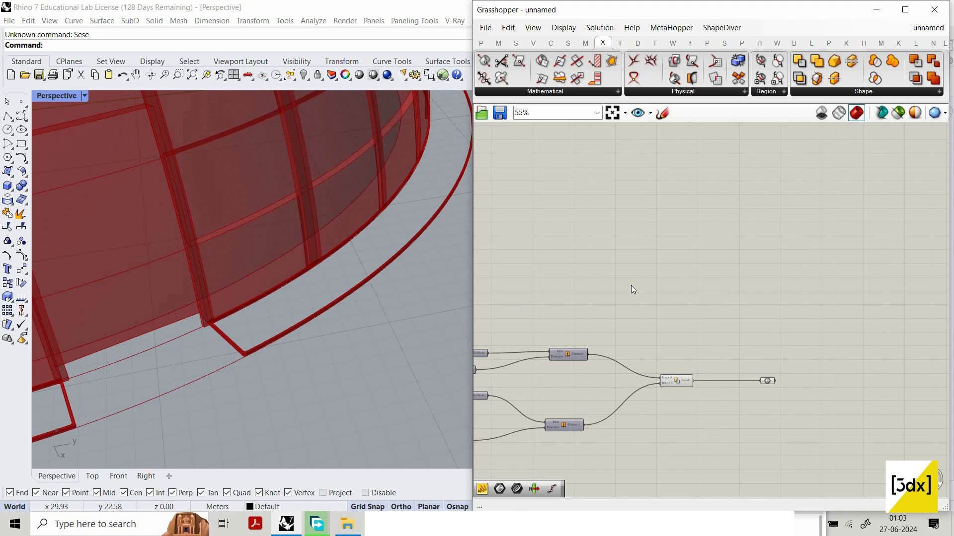
# Turn off the preview of the base ring components, from the outline curves through both extrusions to the Solid Difference
pyautogui.moveTo(705, 442); pyautogui.dragTo(542, 338)
pyautogui.middleClick(657, 301)
pyautogui.click(658, 305)
pyautogui.scroll(-8, 737, 373)
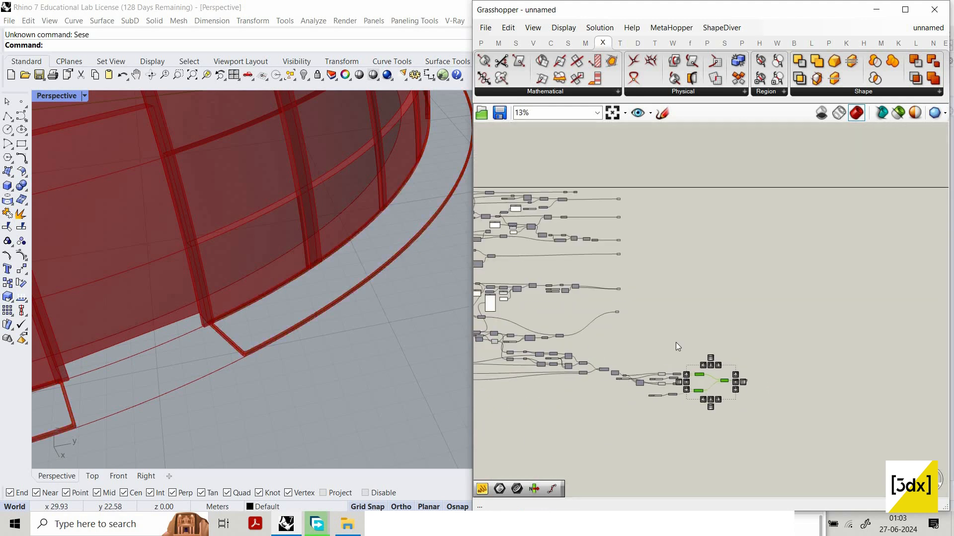
pyautogui.moveTo(563, 425); pyautogui.dragTo(729, 336)
pyautogui.middleClick(672, 324)
pyautogui.click(706, 350)
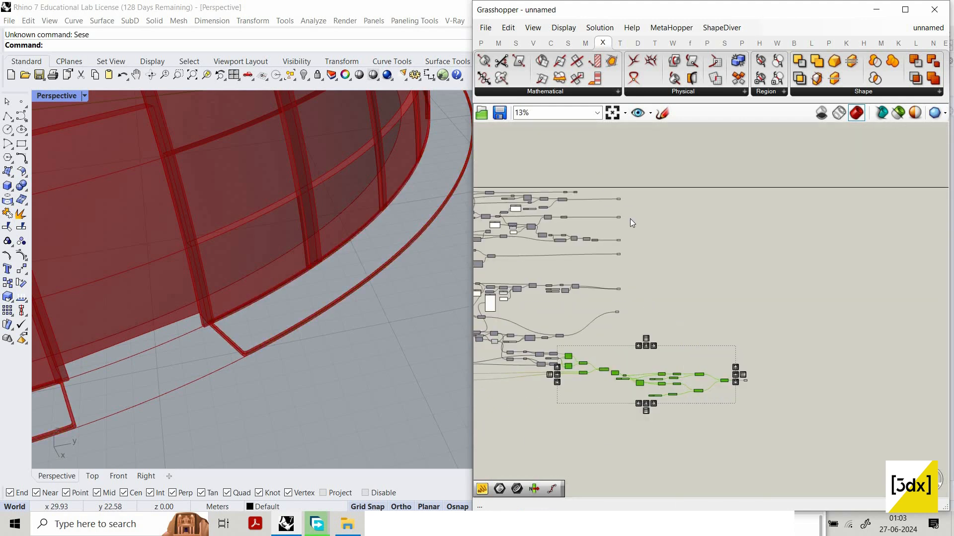
pyautogui.moveTo(601, 324); pyautogui.dragTo(673, 168)
pyautogui.moveTo(714, 214); pyautogui.dragTo(619, 209)
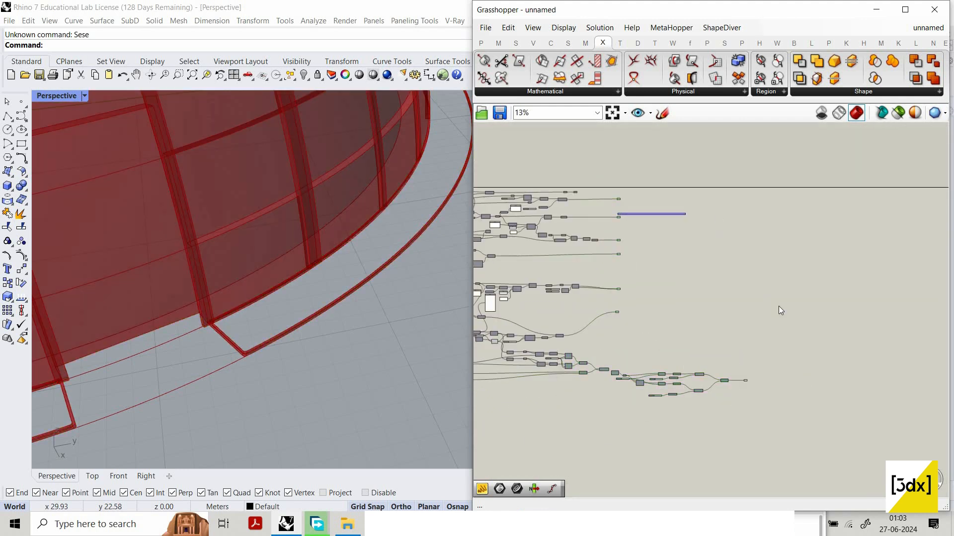
# Add a Merge component and connect the two uppermost output Breps to D1 and D2
pyautogui.scroll(2, 725, 263)
pyautogui.doubleClick(725, 264)
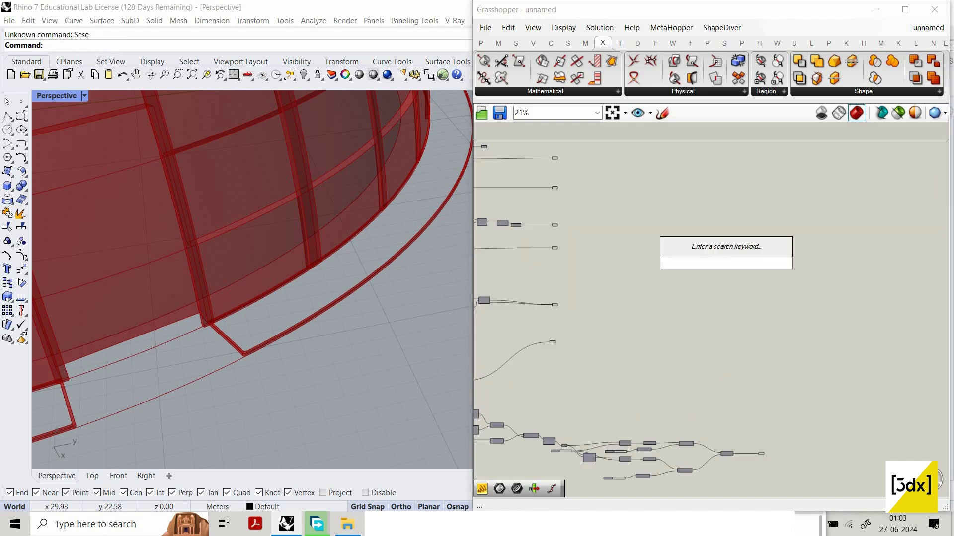
pyautogui.write('merge')
pyautogui.click(717, 234)
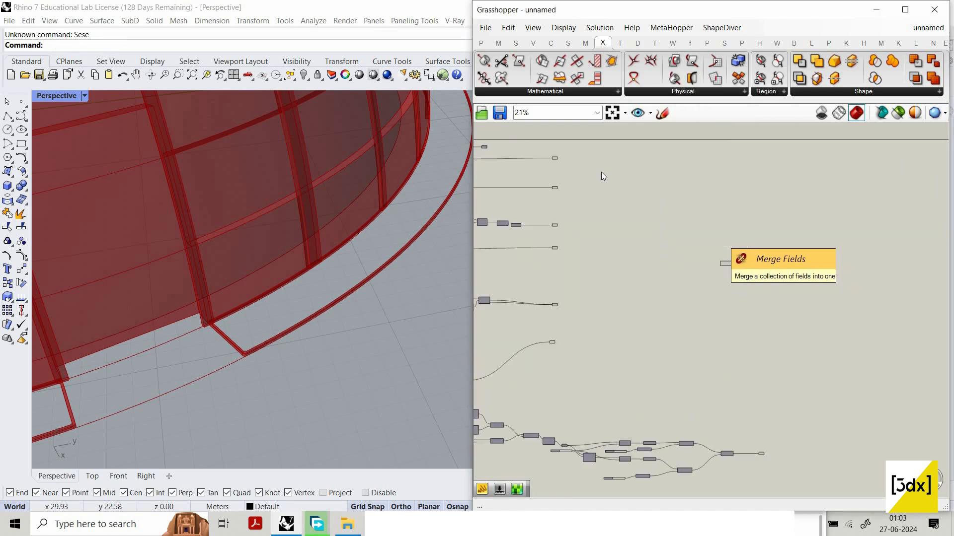
pyautogui.scroll(7, 558, 157)
pyautogui.moveTo(582, 171); pyautogui.dragTo(774, 319)
pyautogui.scroll(-5, 786, 306)
pyautogui.scroll(5, 772, 313)
pyautogui.scroll(-5, 598, 222)
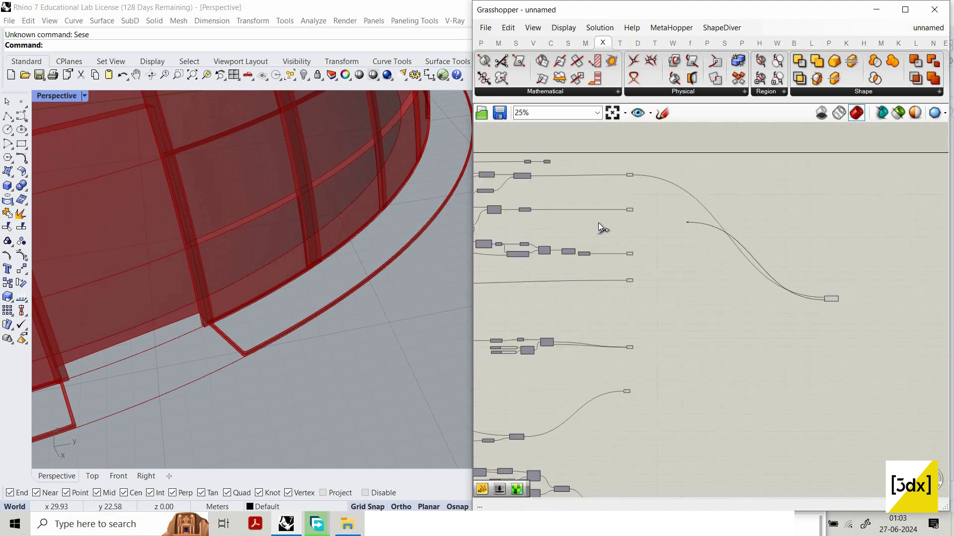
pyautogui.scroll(3, 620, 298)
pyautogui.scroll(2, 594, 324)
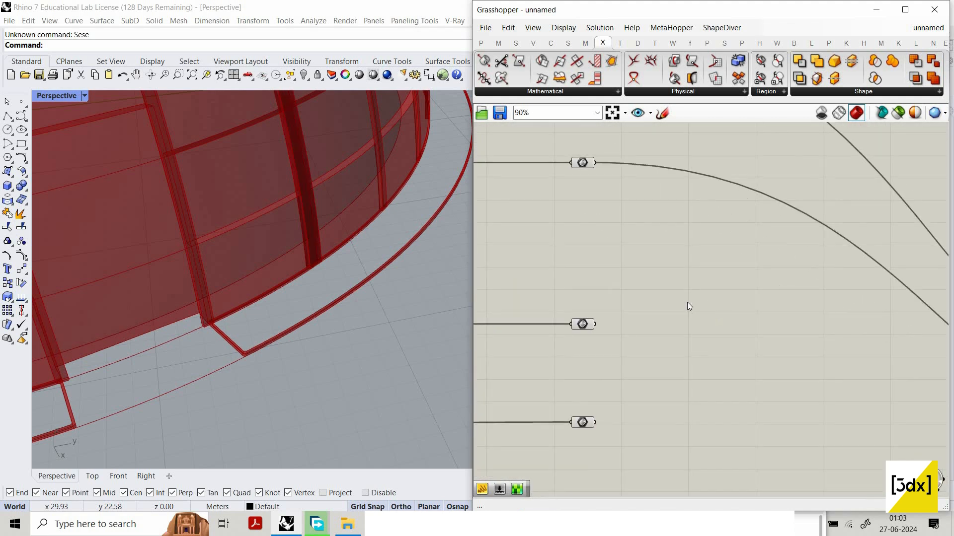
# Turn off the preview of all components feeding the Merge
pyautogui.scroll(-4, 696, 348)
pyautogui.scroll(-5, 711, 425)
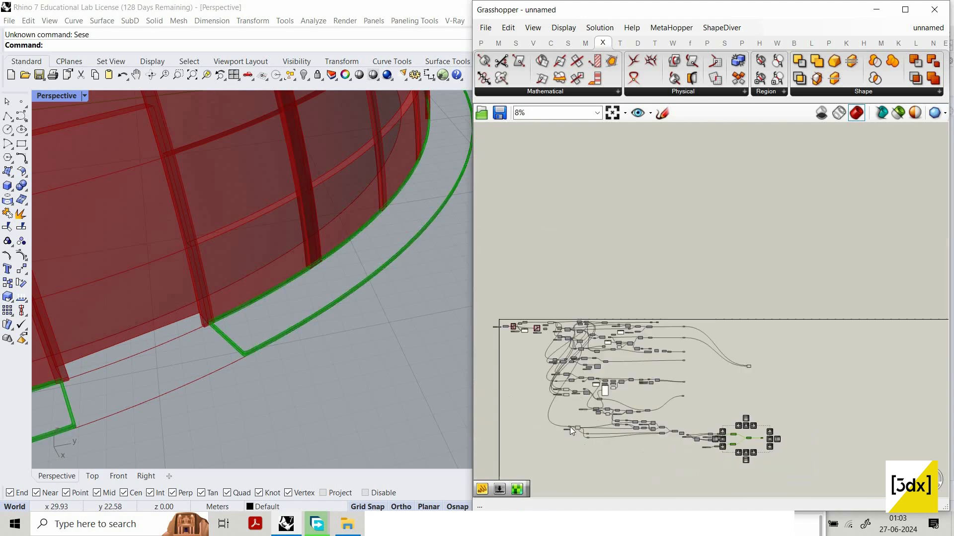
pyautogui.hotkey('ctrl', 'a')
pyautogui.rightClick(649, 339)
pyautogui.click(700, 343)
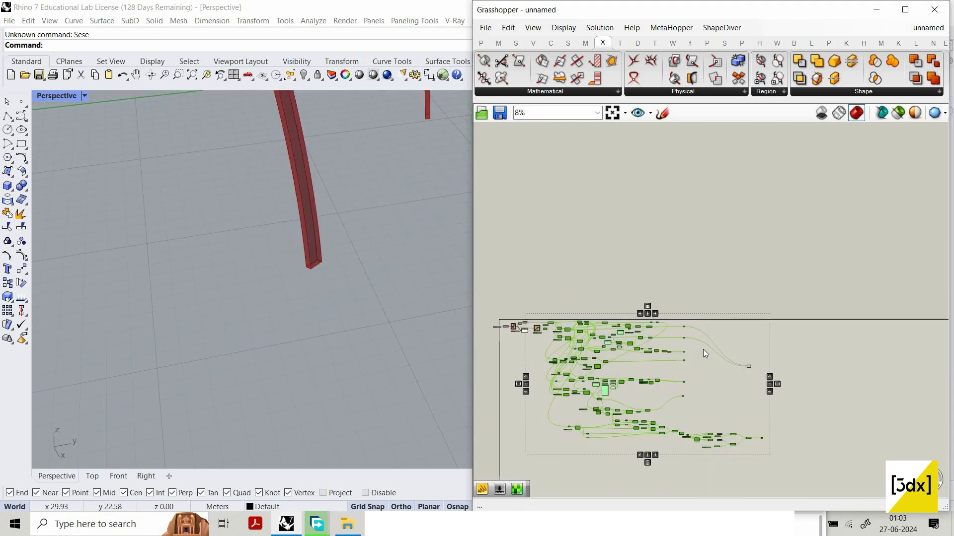
# Connect the third and fourth output Breps to the Merge inputs D3 and D4
pyautogui.scroll(4, 676, 364)
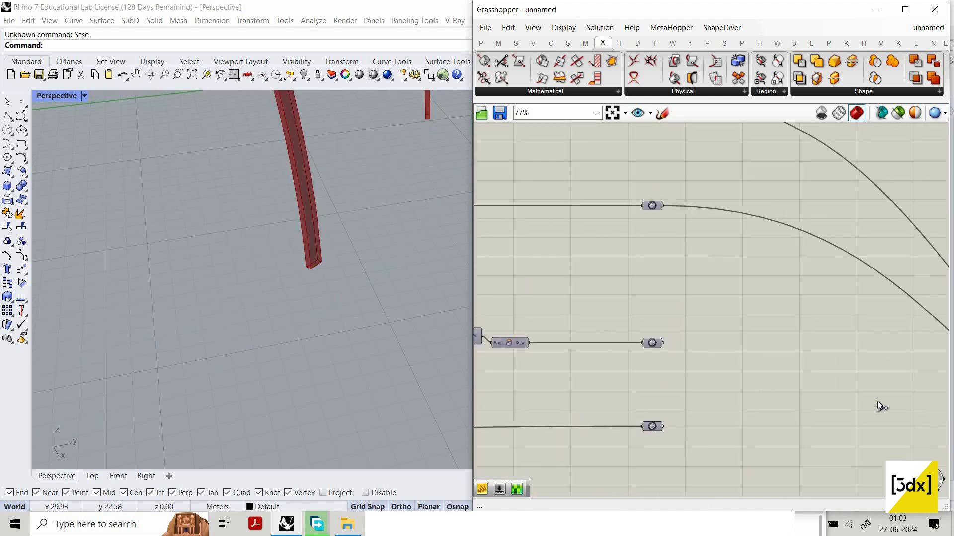
pyautogui.scroll(3, 720, 344)
pyautogui.scroll(-5, 322, 353)
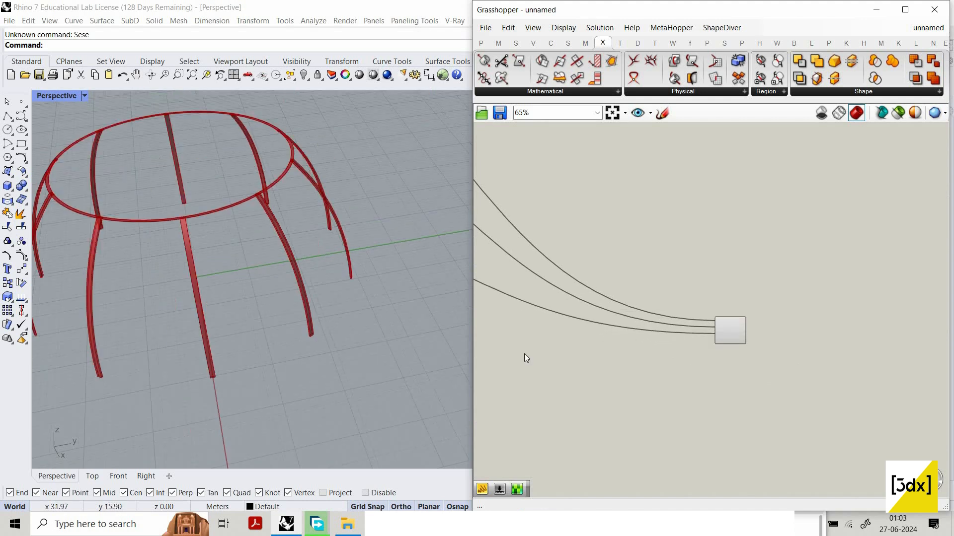
pyautogui.scroll(-3, 805, 271)
pyautogui.scroll(2, 563, 298)
pyautogui.scroll(-2, 825, 398)
pyautogui.scroll(6, 562, 303)
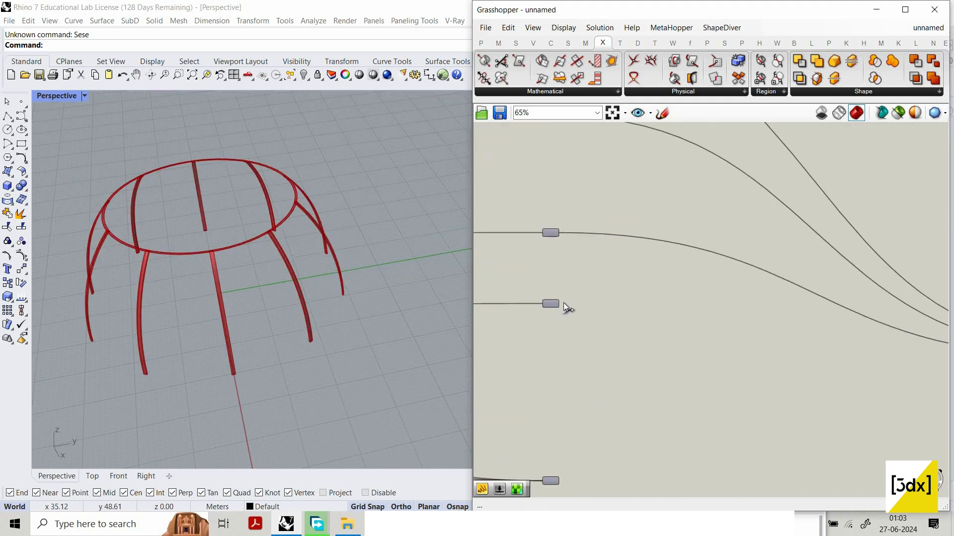
pyautogui.scroll(-3, 811, 341)
pyautogui.moveTo(557, 302); pyautogui.dragTo(922, 347)
pyautogui.scroll(-1, 575, 412)
pyautogui.scroll(4, 574, 413)
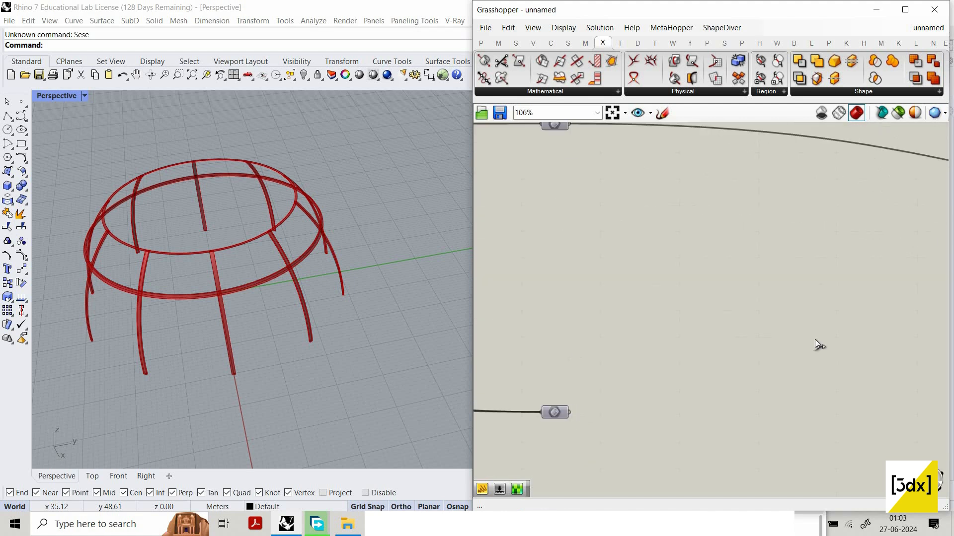
# Connect the fifth and sixth output Breps to the Merge inputs D5 and D6
pyautogui.scroll(-4, 896, 289)
pyautogui.moveTo(896, 290)
pyautogui.mouseDown()
pyautogui.moveTo(910, 291)
pyautogui.moveTo(898, 292)
pyautogui.mouseUp()
pyautogui.scroll(3, 910, 291)
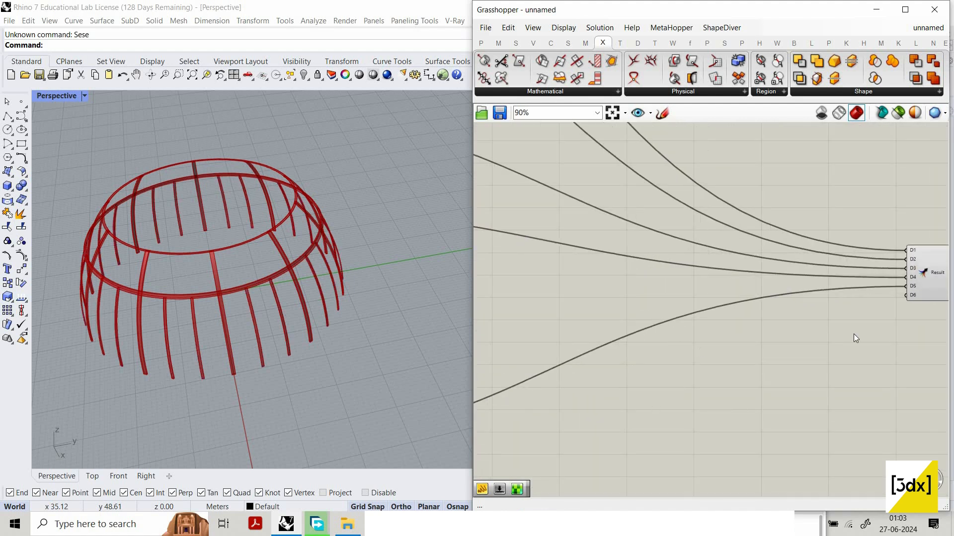
pyautogui.scroll(-3, 773, 299)
pyautogui.scroll(-3, 671, 393)
pyautogui.scroll(5, 602, 411)
pyautogui.moveTo(601, 413); pyautogui.dragTo(772, 293)
pyautogui.scroll(-4, 617, 382)
pyautogui.scroll(4, 760, 302)
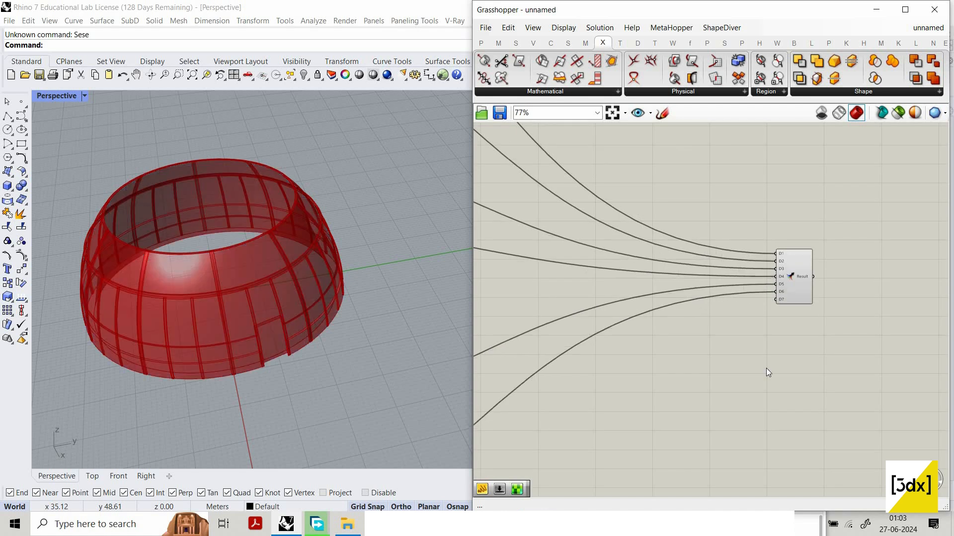
# Connect the base ring Brep after the Solid Difference to the Merge input D7
pyautogui.scroll(-3, 761, 294)
pyautogui.scroll(-2, 773, 407)
pyautogui.scroll(7, 768, 409)
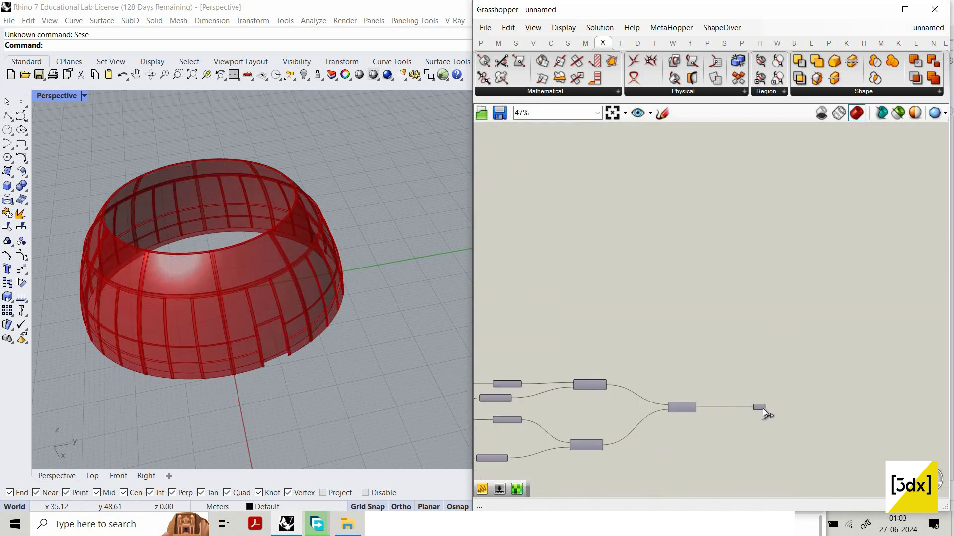
pyautogui.moveTo(760, 406); pyautogui.dragTo(774, 209)
pyautogui.scroll(-6, 752, 228)
pyautogui.scroll(5, 750, 221)
pyautogui.hotkey('ctrl', 'a')
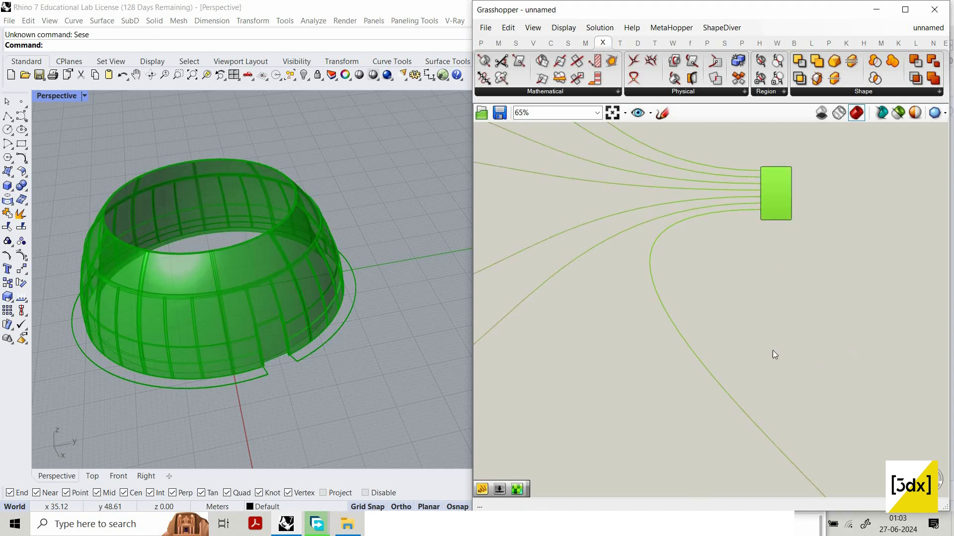
pyautogui.scroll(-4, 853, 344)
pyautogui.click(819, 469)
pyautogui.scroll(5, 684, 354)
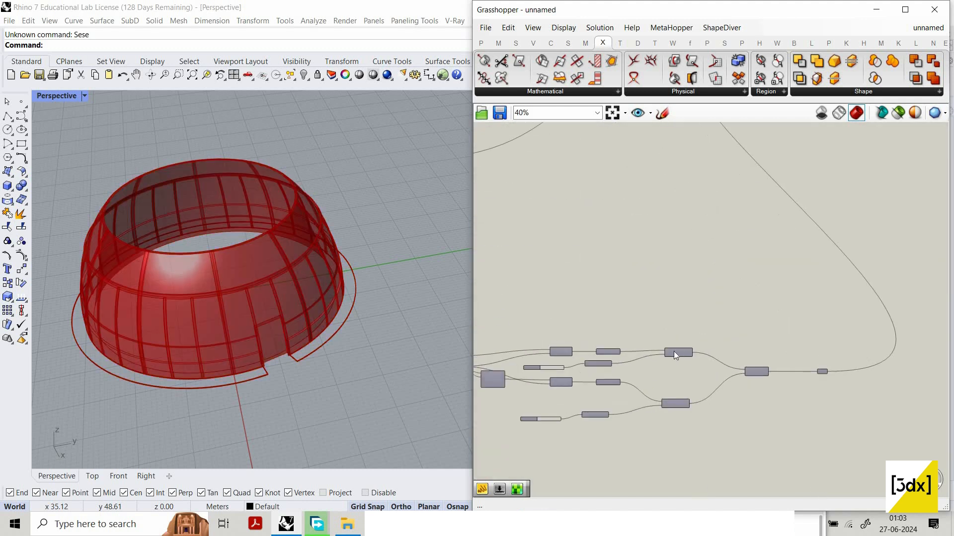
# Preview the upper Boundary Surfaces component, inspect it at the entrance corner, and hide it again
pyautogui.scroll(5, 681, 350)
pyautogui.click(641, 338)
pyautogui.click(599, 370)
pyautogui.scroll(-3, 599, 370)
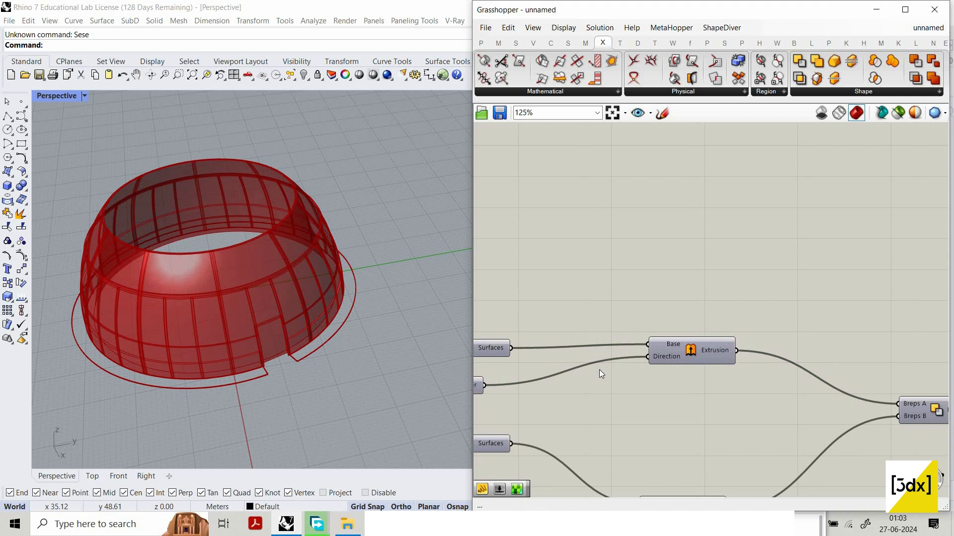
pyautogui.scroll(3, 645, 329)
pyautogui.click(614, 368)
pyautogui.rightClick(624, 370)
pyautogui.click(658, 341)
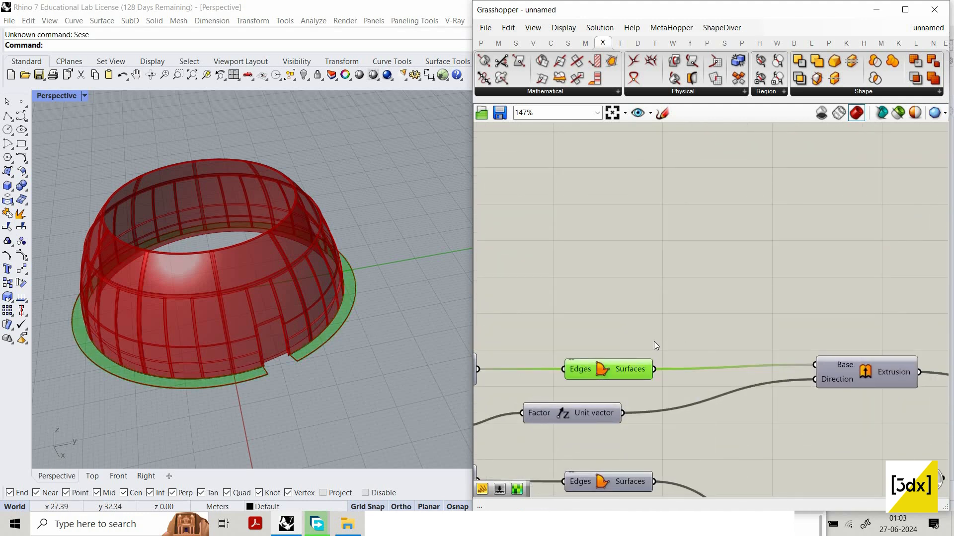
pyautogui.scroll(5, 298, 356)
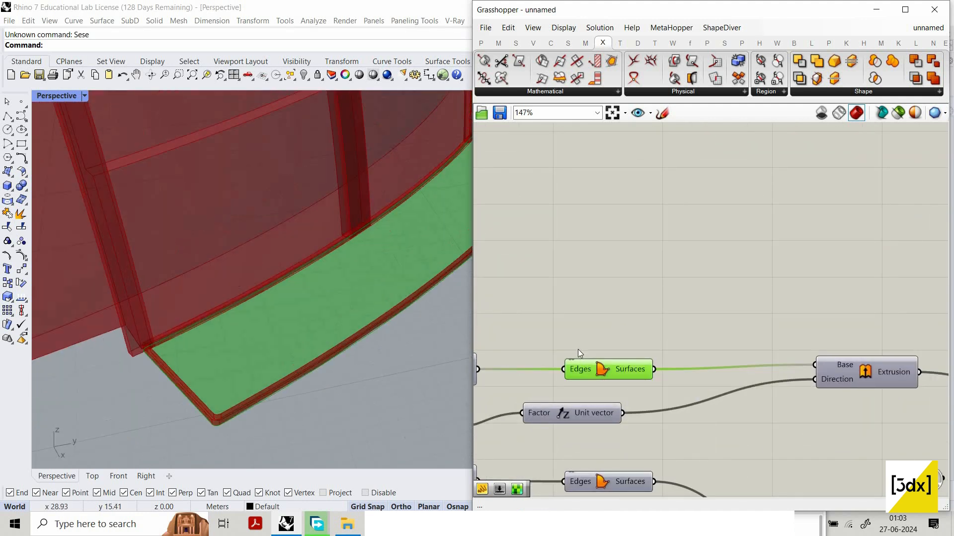
pyautogui.middleClick(688, 342)
pyautogui.click(683, 342)
pyautogui.scroll(-3, 684, 342)
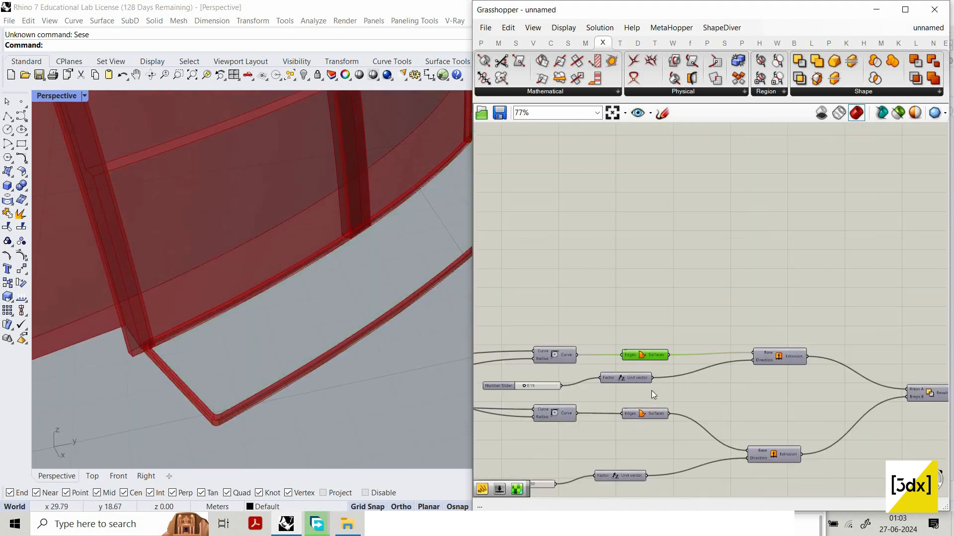
# Preview the Boundary Surfaces of the offset outline and connect its Surfaces output to the Merge input D8
pyautogui.scroll(3, 659, 430)
pyautogui.click(656, 398)
pyautogui.middleClick(732, 342)
pyautogui.click(730, 337)
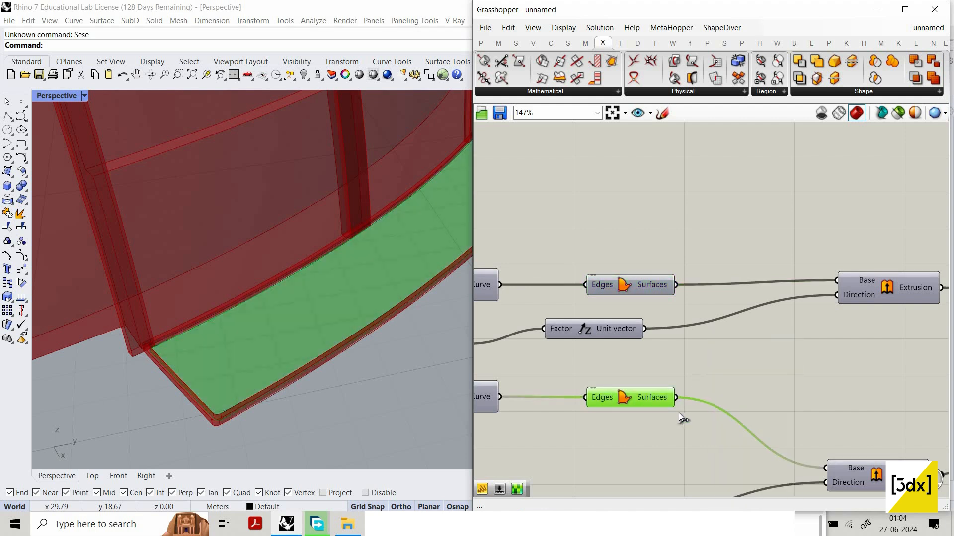
pyautogui.scroll(-9, 709, 286)
pyautogui.moveTo(682, 415); pyautogui.dragTo(775, 288)
pyautogui.scroll(7, 765, 255)
pyautogui.scroll(-6, 741, 320)
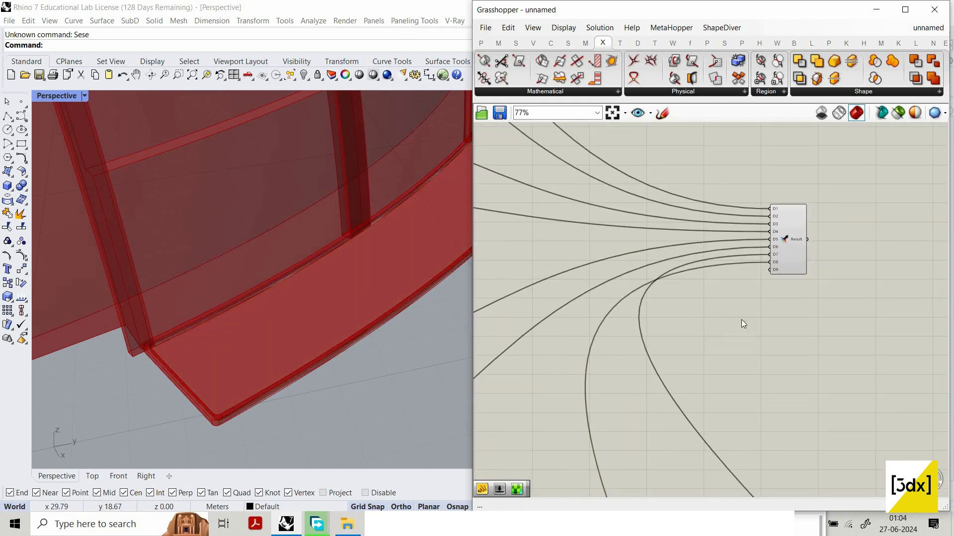
# Turn off the preview of all source components again, leaving out the Merge
pyautogui.scroll(-8, 766, 361)
pyautogui.moveTo(797, 417); pyautogui.dragTo(675, 362)
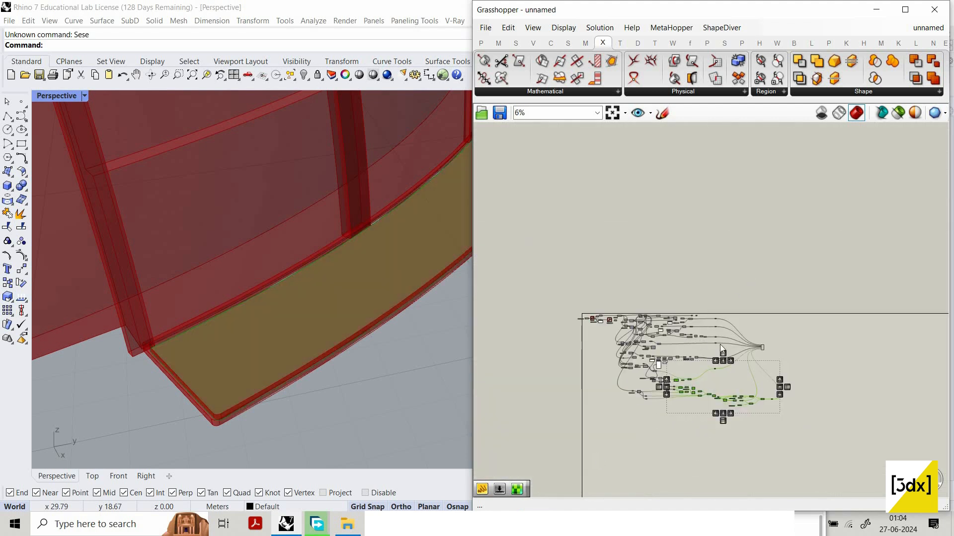
pyautogui.moveTo(747, 279); pyautogui.dragTo(598, 457)
pyautogui.middleClick(754, 315)
pyautogui.click(796, 323)
pyautogui.click(797, 322)
pyautogui.scroll(3, 797, 321)
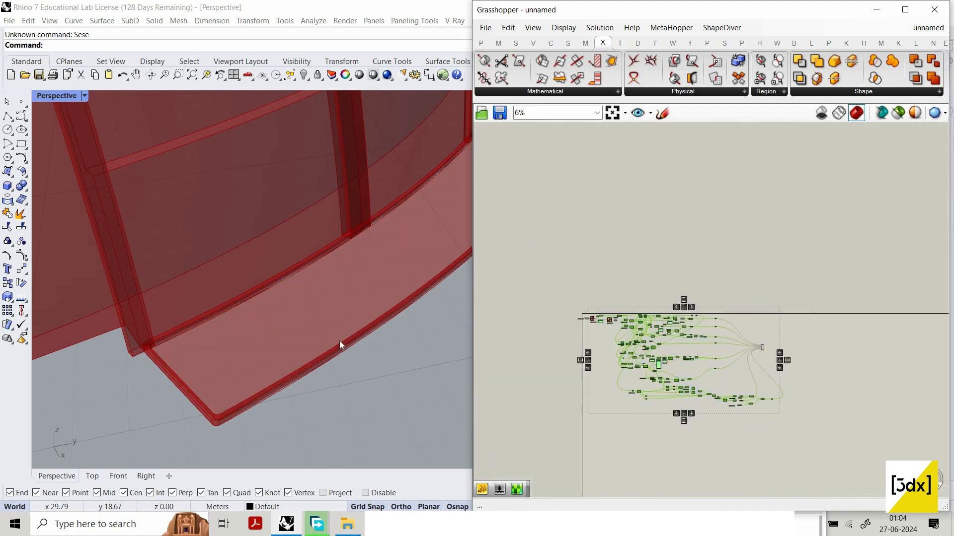
# Start baking the Merge's Result output into Rhino, with grouping kept on and Default as the target layer
pyautogui.scroll(-18, 336, 346)
pyautogui.scroll(12, 728, 374)
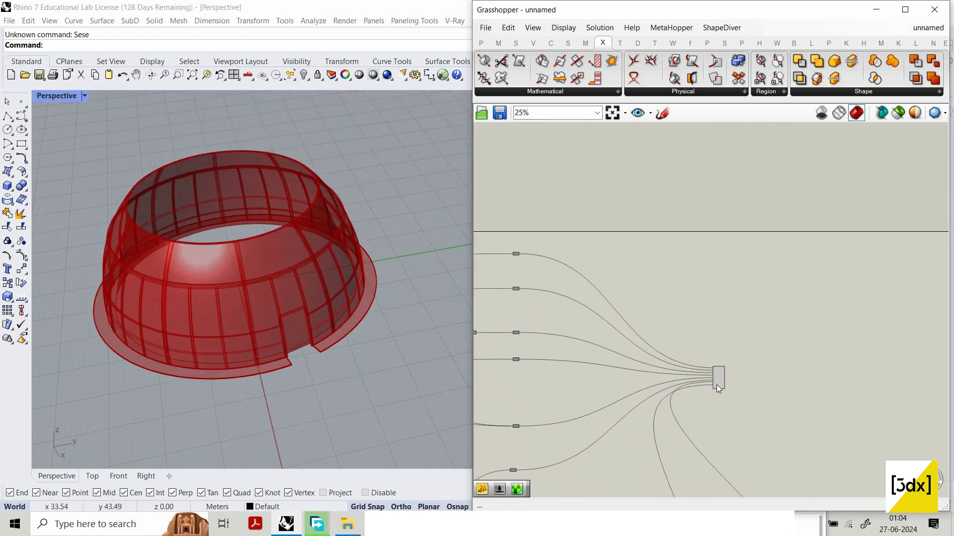
pyautogui.scroll(4, 744, 398)
pyautogui.rightClick(729, 378)
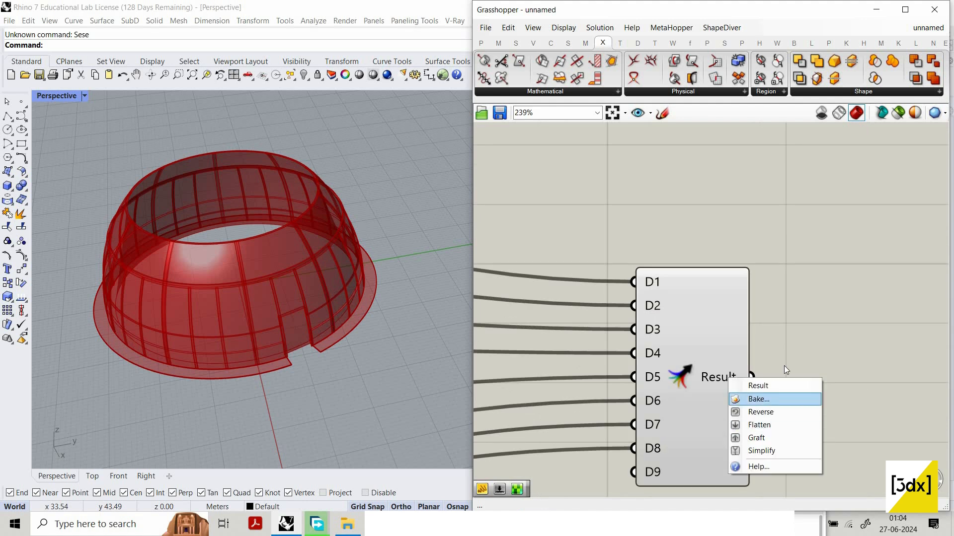
pyautogui.click(760, 397)
pyautogui.click(748, 455)
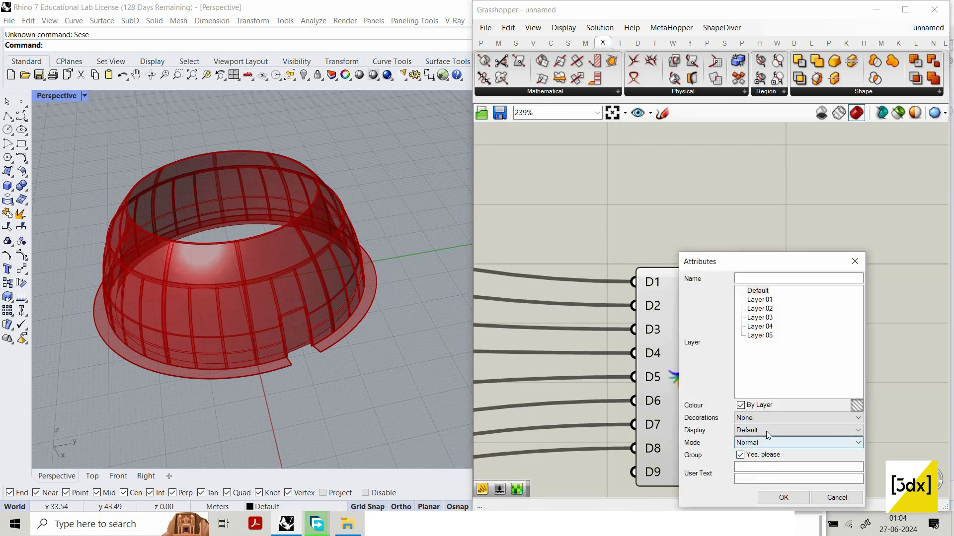
pyautogui.click(762, 297)
pyautogui.press('Up')
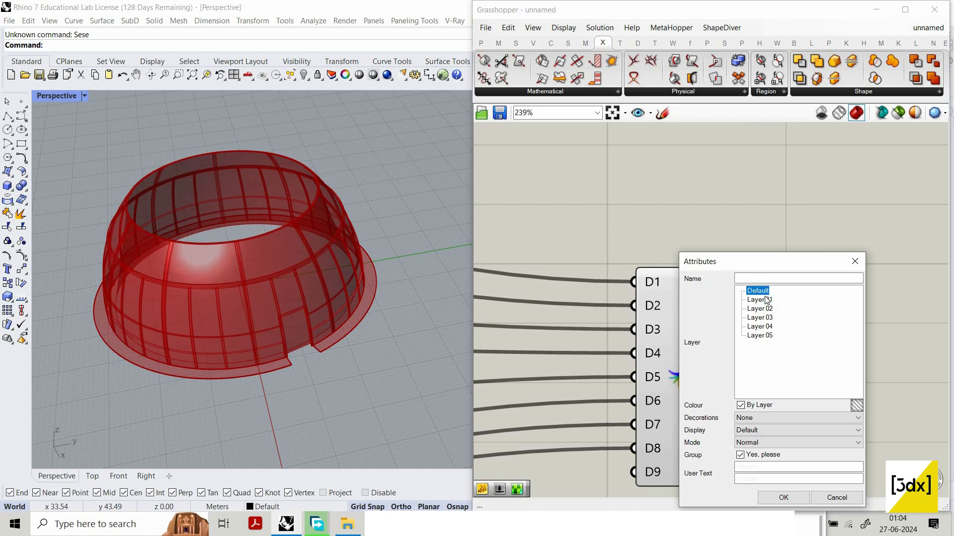
pyautogui.press('Down')
pyautogui.press('Up')
# Keep the bake colour By Layer and the mode Normal, and complete the bake of the Merge result
pyautogui.click(756, 406)
pyautogui.click(756, 408)
pyautogui.click(768, 407)
pyautogui.click(760, 408)
pyautogui.click(766, 441)
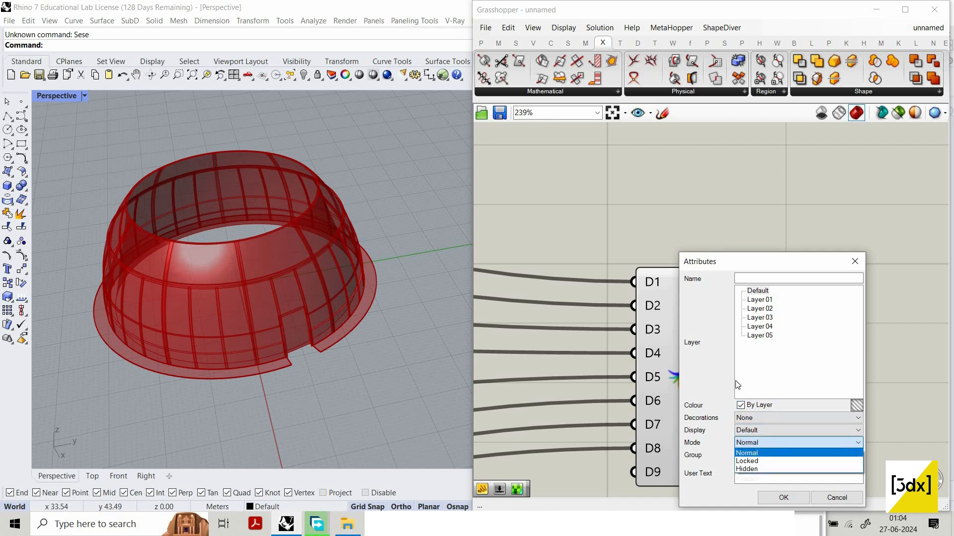
pyautogui.click(788, 494)
pyautogui.click(784, 497)
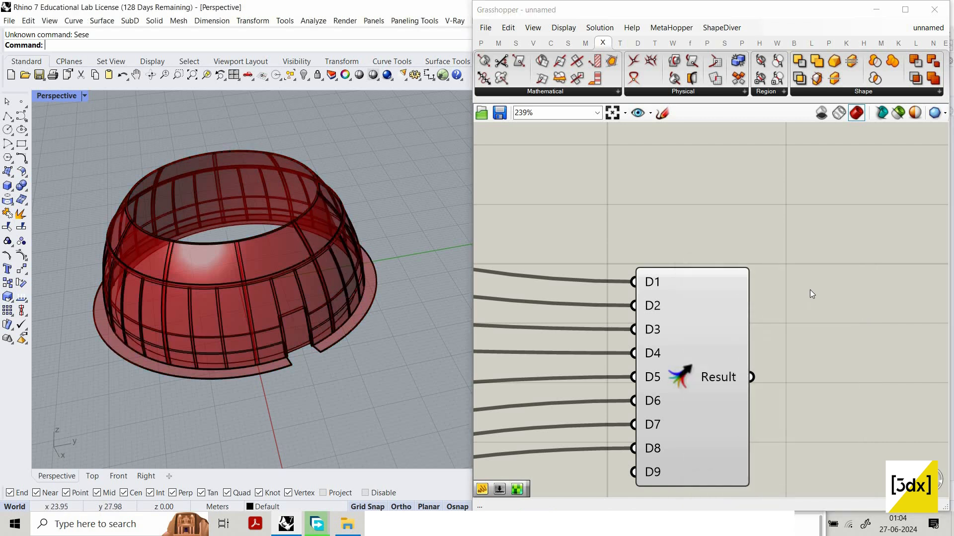
# Turn off the preview of all Grasshopper components, leaving only the baked dome in the viewport
pyautogui.scroll(-15, 810, 291)
pyautogui.hotkey('ctrl', 'a')
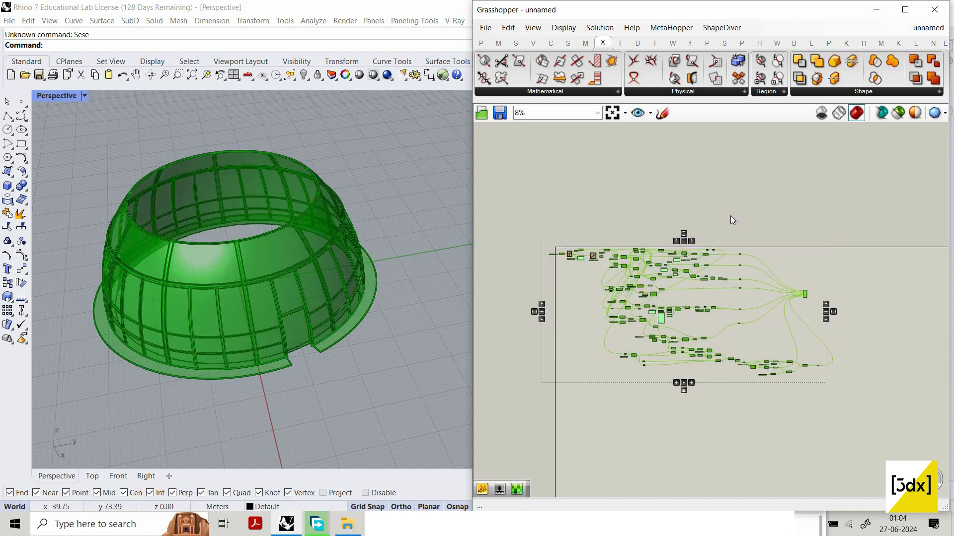
pyautogui.rightClick(731, 220)
pyautogui.click(730, 219)
pyautogui.scroll(5, 355, 262)
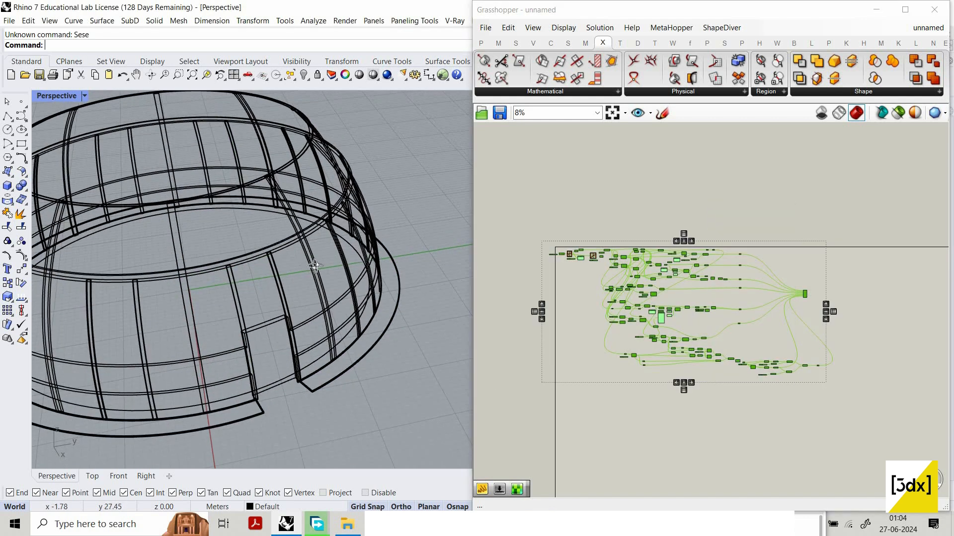
# Switch the Perspective viewport from wireframe to a shaded display of the baked dome
pyautogui.scroll(-6, 315, 267)
pyautogui.moveTo(315, 266); pyautogui.dragTo(306, 236, button='right')
pyautogui.scroll(3, 300, 236)
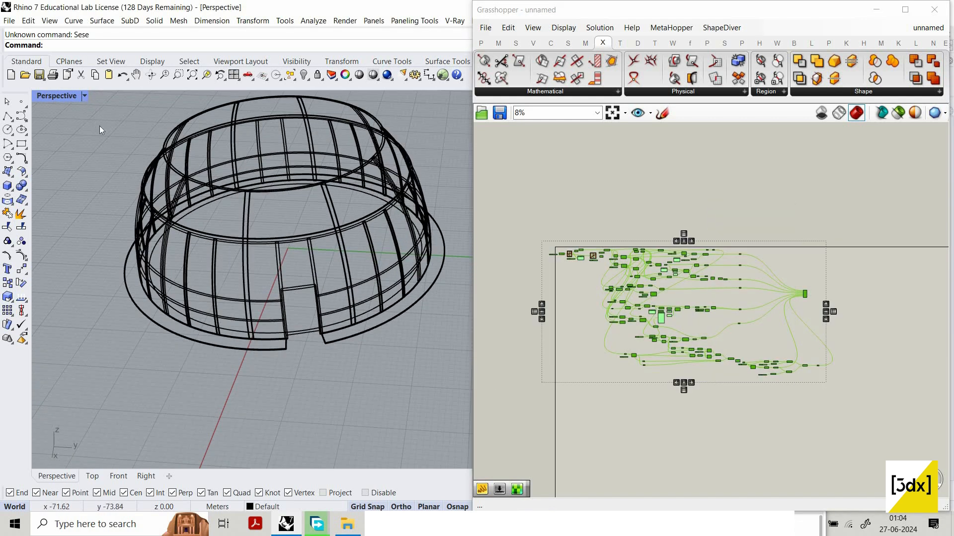
pyautogui.click(84, 96)
pyautogui.click(120, 94)
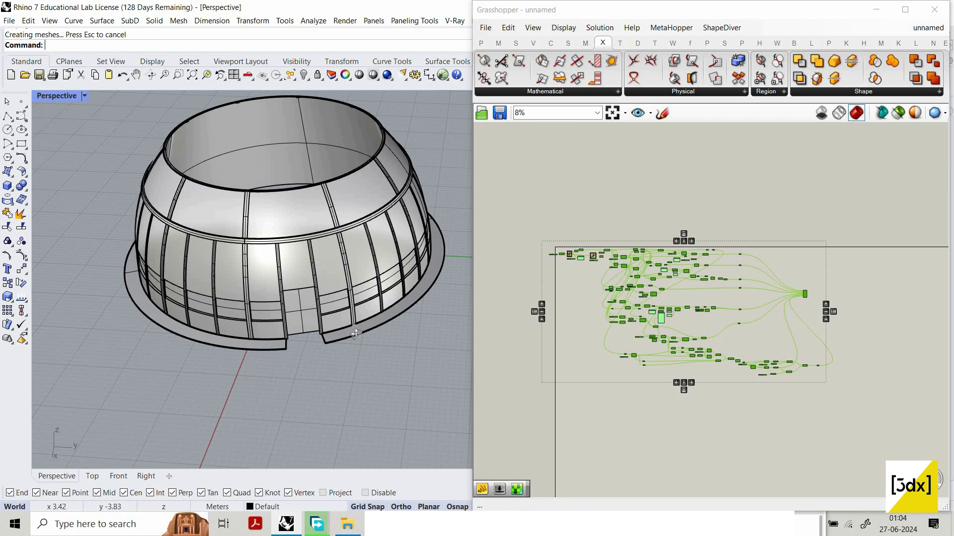
# Examine the baked dome from the side, from above along the upper ring, and as a whole
pyautogui.moveTo(355, 332)
pyautogui.mouseDown(button='right')
pyautogui.moveTo(362, 263)
pyautogui.moveTo(351, 287)
pyautogui.mouseUp(button='right')
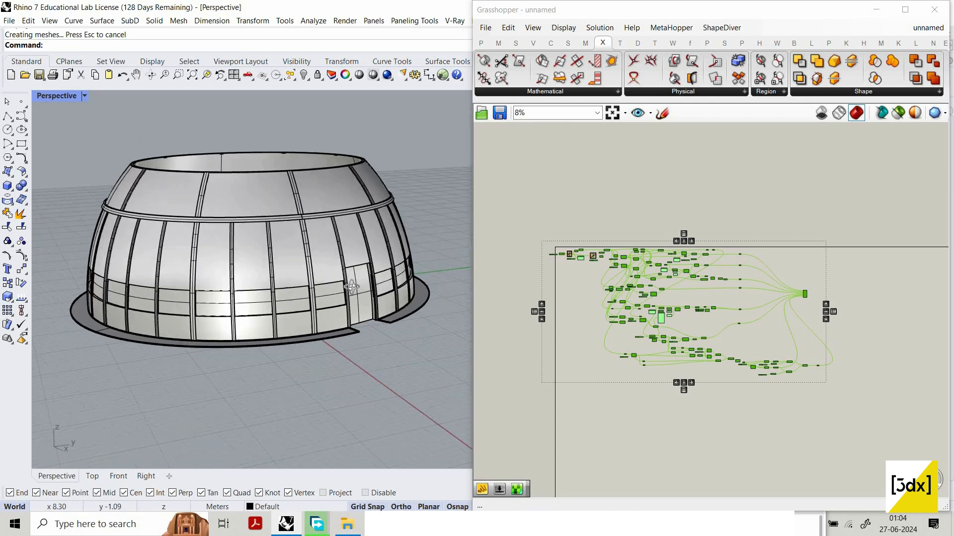
pyautogui.scroll(5, 378, 278)
pyautogui.moveTo(194, 266); pyautogui.dragTo(298, 462, button='right')
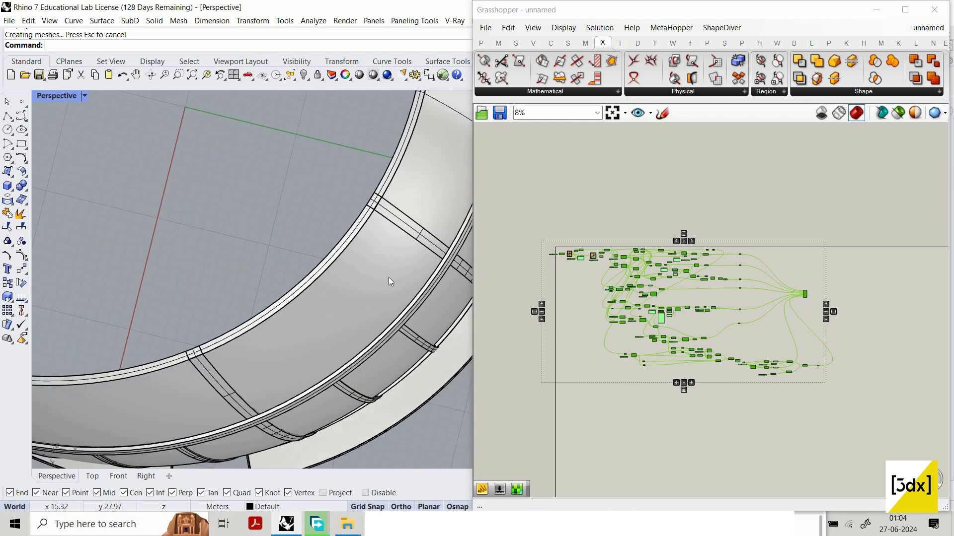
pyautogui.scroll(3, 551, 251)
pyautogui.scroll(-1, 571, 256)
pyautogui.scroll(-8, 382, 252)
pyautogui.moveTo(362, 272); pyautogui.dragTo(368, 234, button='right')
pyautogui.scroll(-5, 394, 231)
pyautogui.scroll(-4, 644, 252)
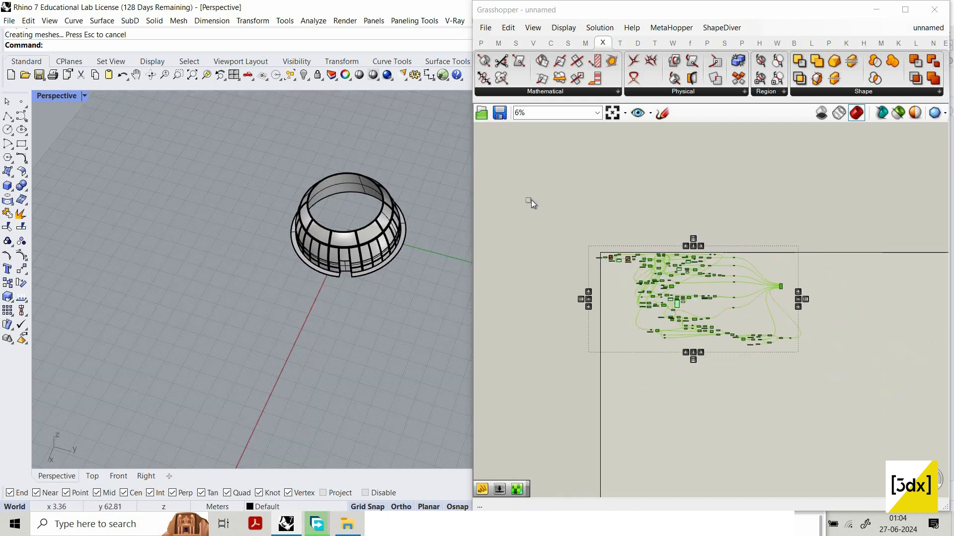
# Select the baked dome group in Rhino and hide it
pyautogui.scroll(2, 815, 316)
pyautogui.moveTo(828, 396); pyautogui.dragTo(529, 198)
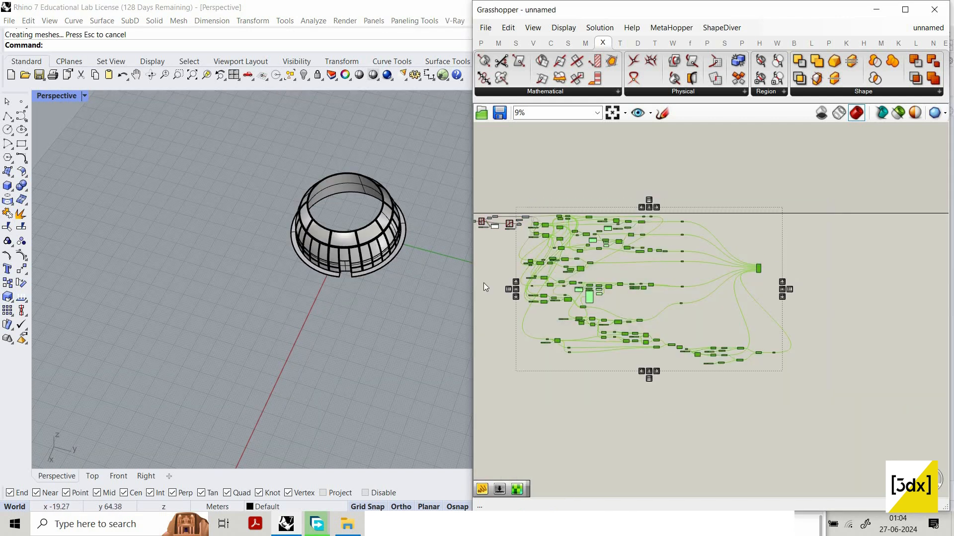
pyautogui.click(354, 181)
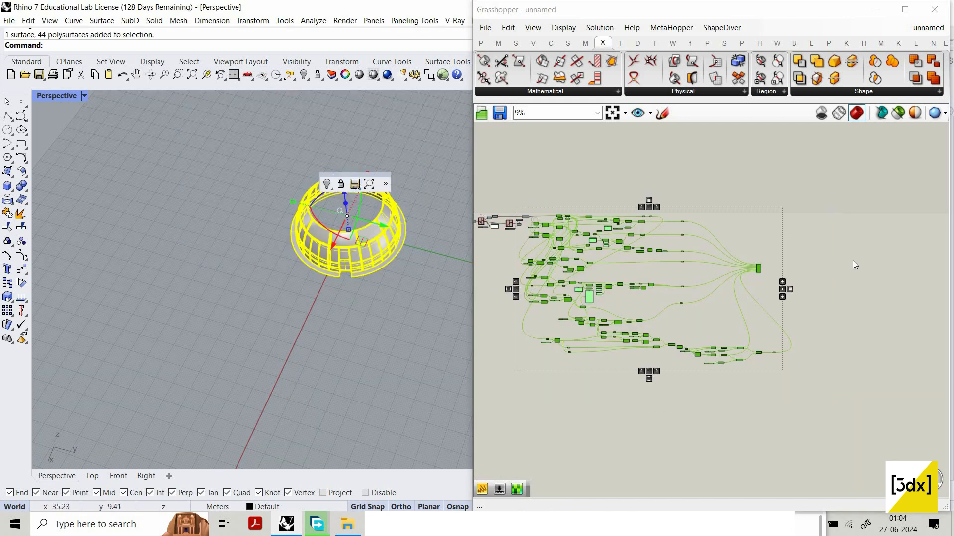
pyautogui.hotkey('ctrl', 'h')
pyautogui.scroll(10, 685, 283)
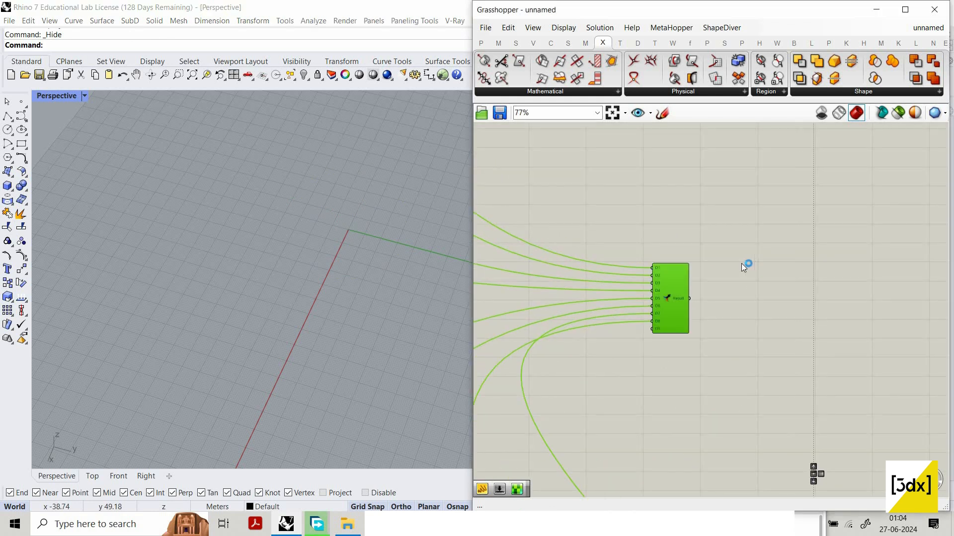
pyautogui.rightClick(741, 263)
pyautogui.click(738, 253)
pyautogui.rightClick(758, 254)
pyautogui.click(763, 252)
pyautogui.click(795, 247)
pyautogui.scroll(-10, 796, 246)
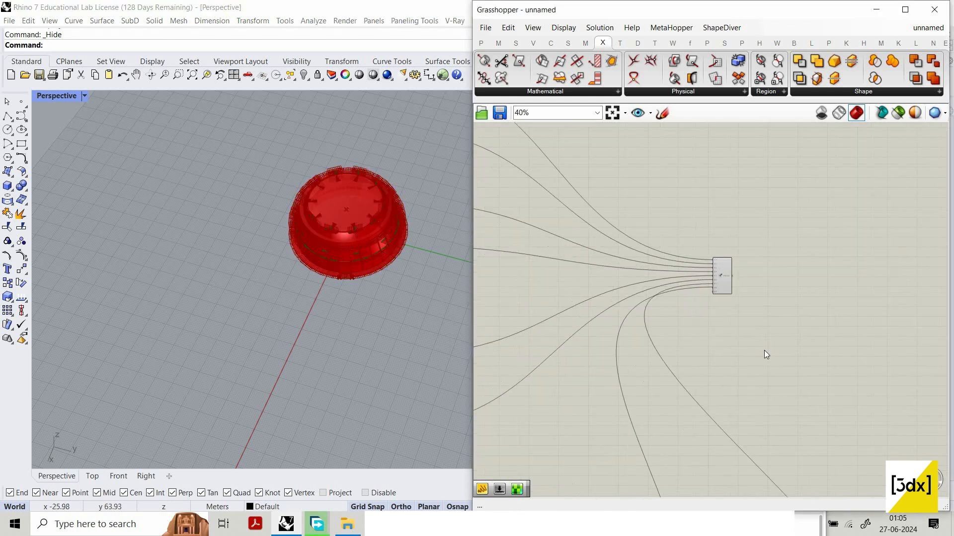
pyautogui.moveTo(516, 157); pyautogui.dragTo(789, 384)
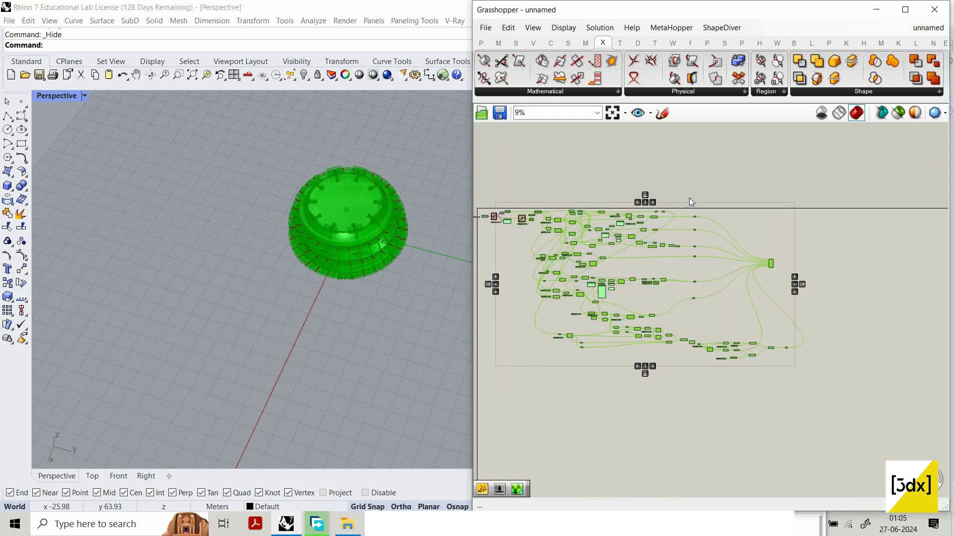
pyautogui.rightClick(649, 186)
pyautogui.click(702, 198)
# Select only the Merge component and turn its preview back on
pyautogui.click(774, 297)
pyautogui.scroll(4, 773, 297)
pyautogui.click(754, 284)
pyautogui.scroll(4, 755, 284)
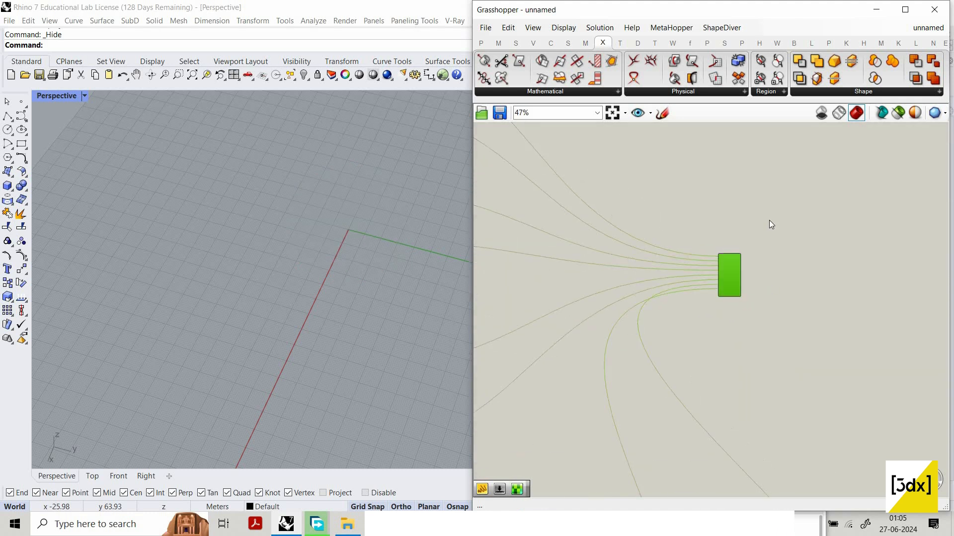
pyautogui.rightClick(769, 220)
pyautogui.click(768, 219)
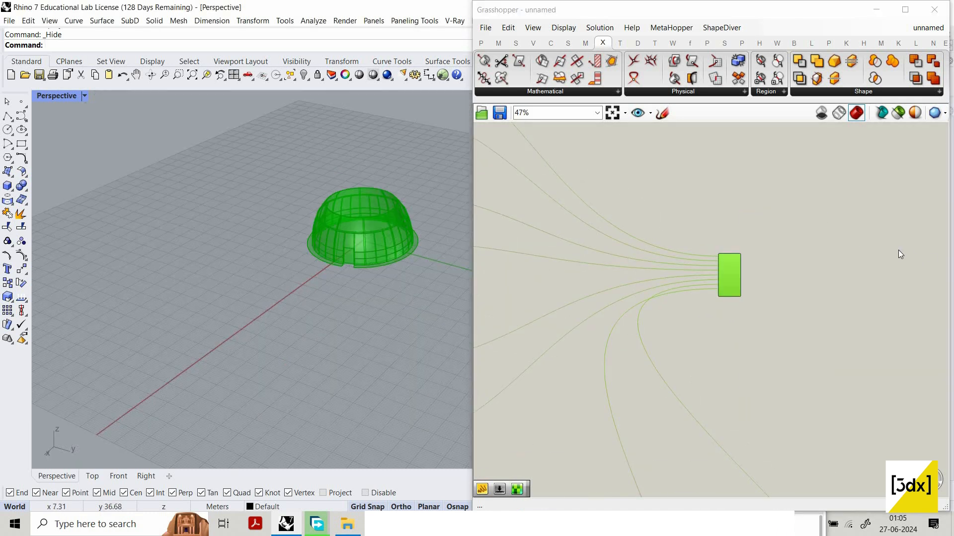
pyautogui.scroll(-5, 898, 251)
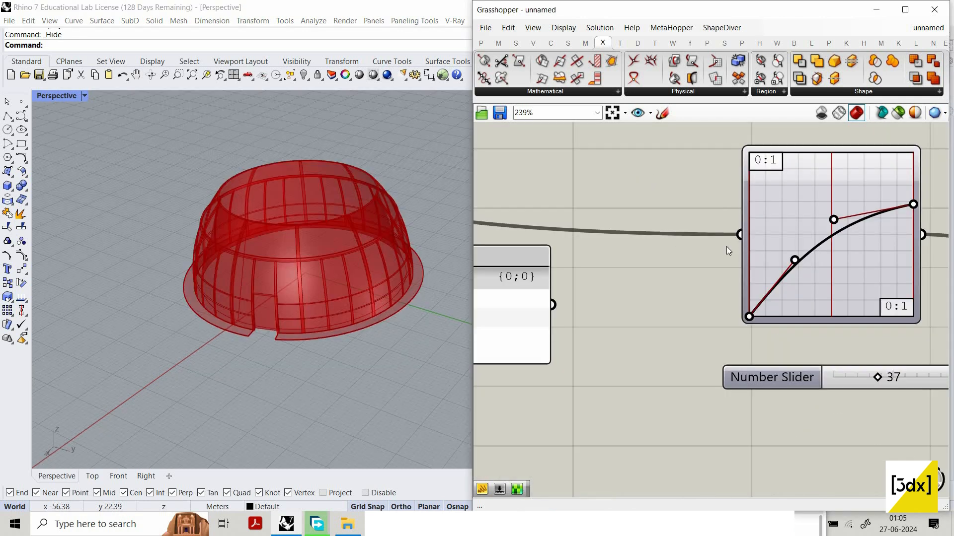
pyautogui.scroll(-12, 742, 277)
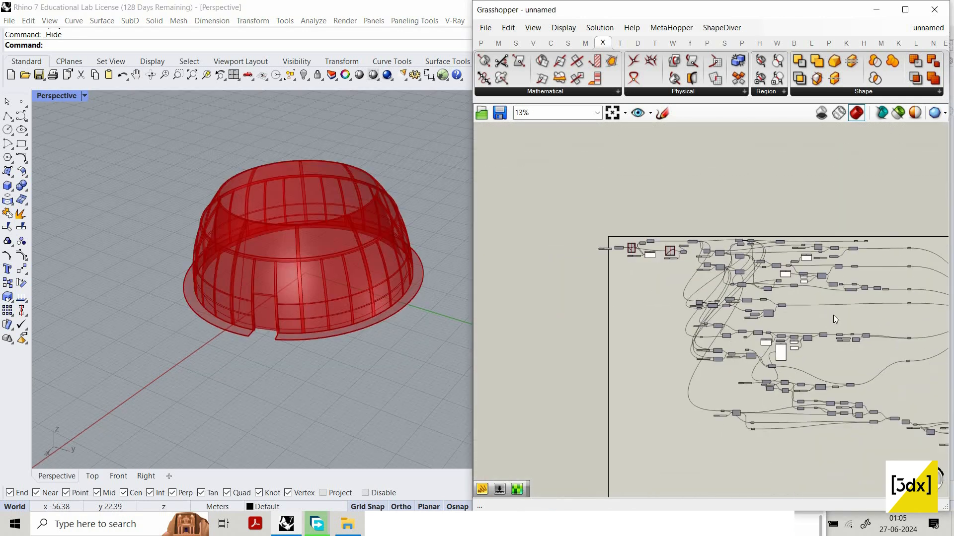
pyautogui.scroll(-2, 854, 324)
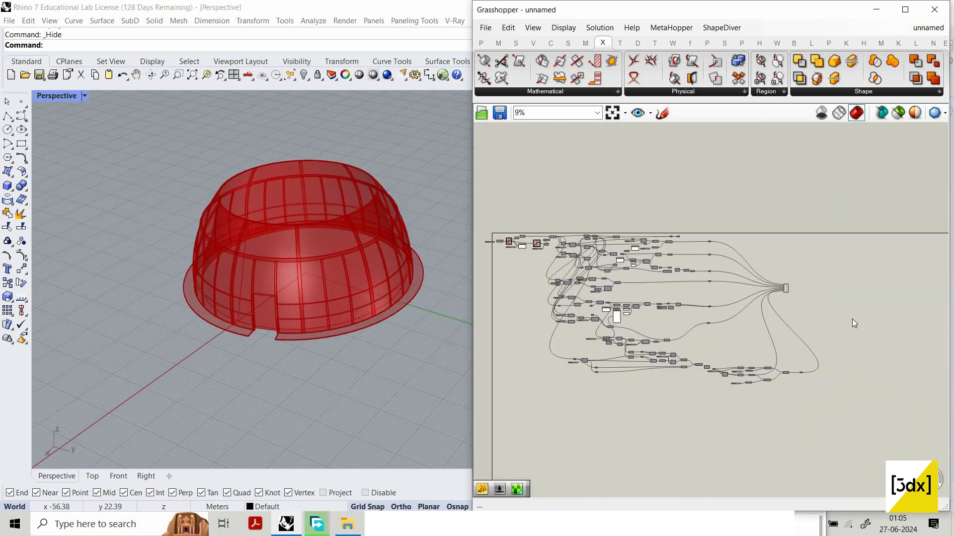